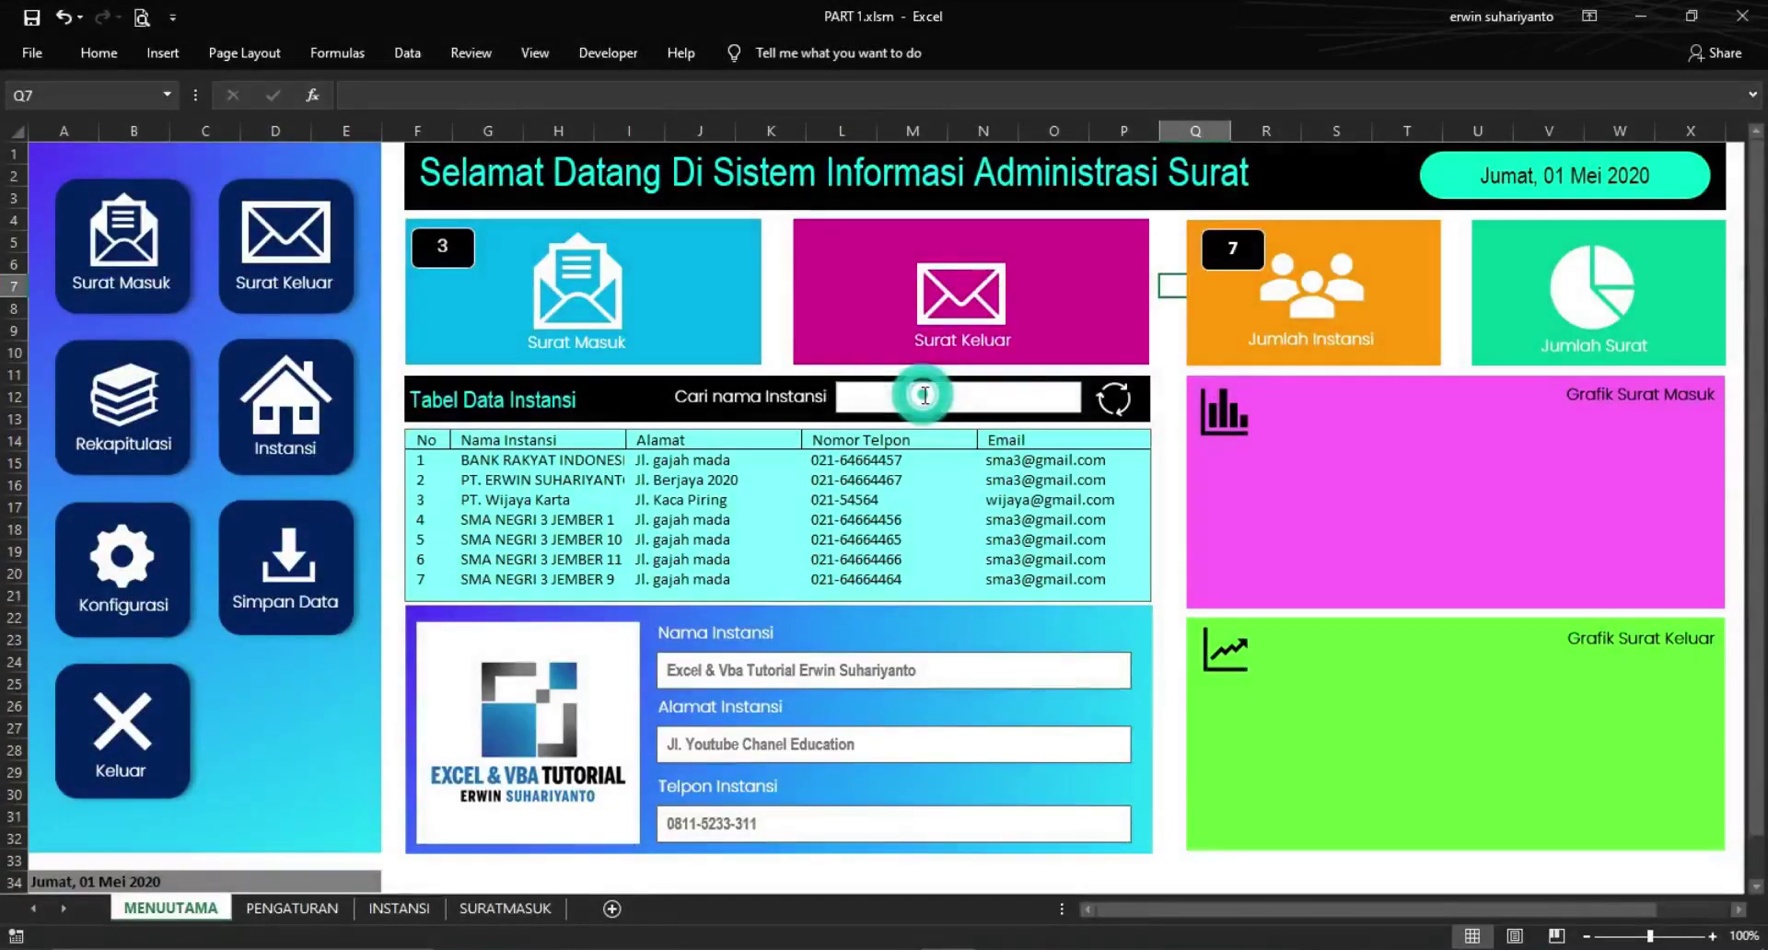
# Click into the 'Cari nama Instansi' agency search box on the MENUUTAMA dashboard
pyautogui.click(924, 395)
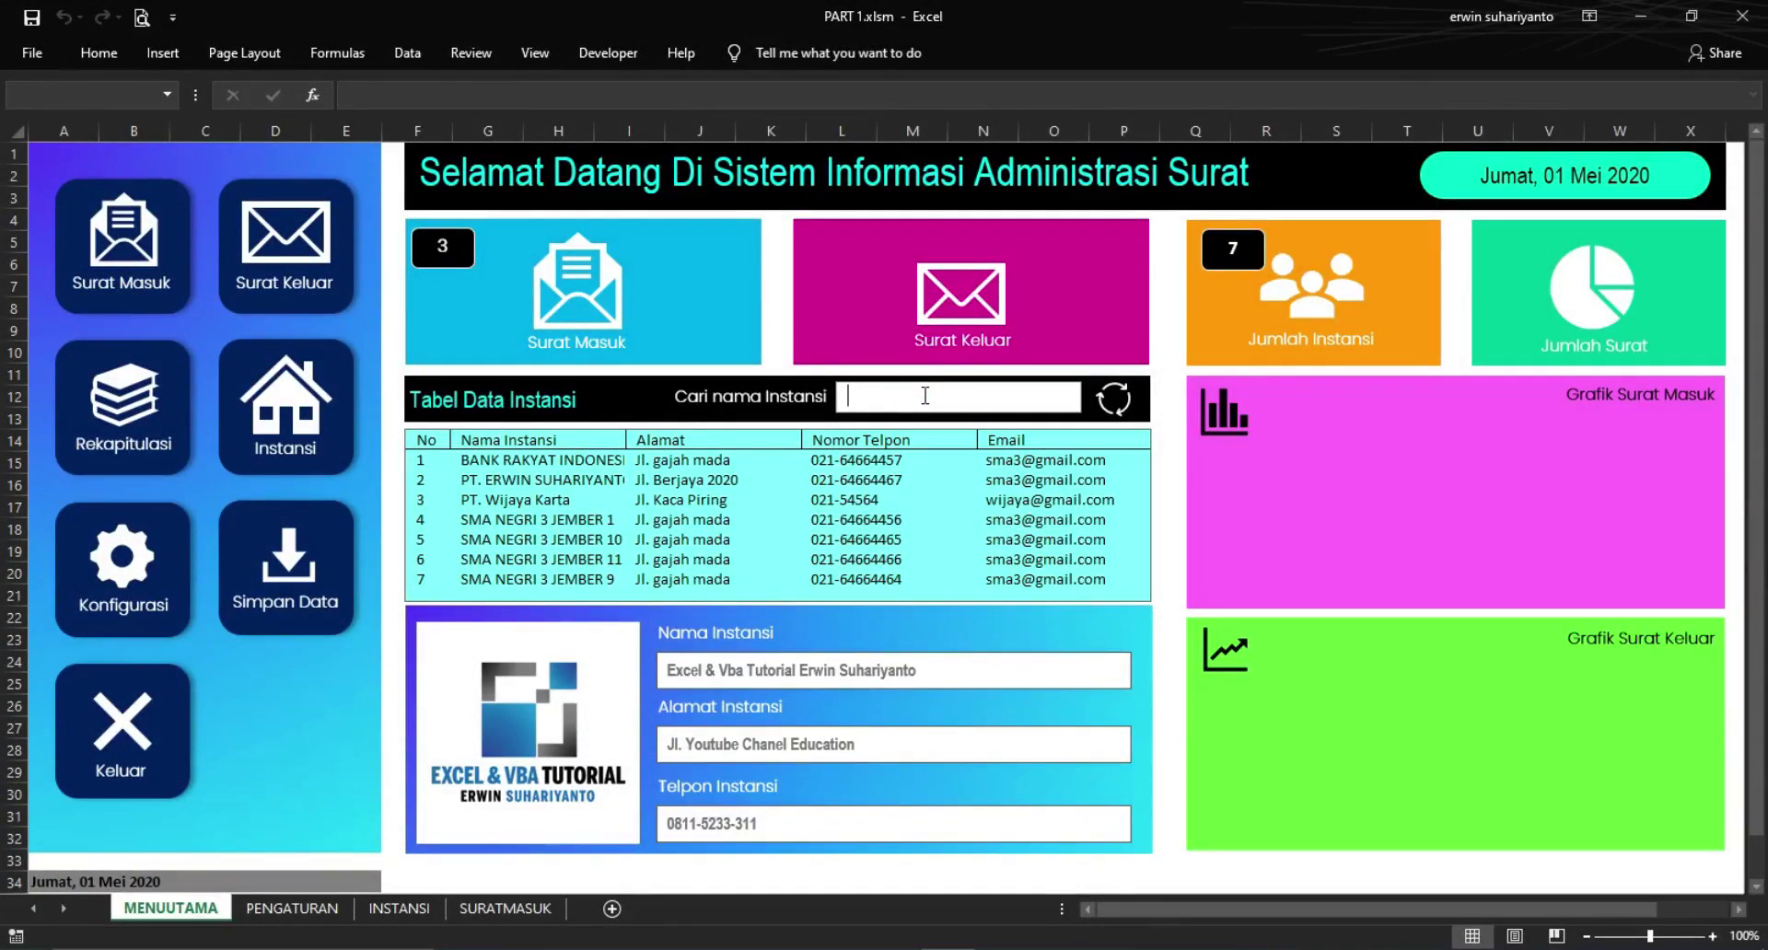
# Filter agencies by 'pt', pick PT. Wijaya Karta, restore all seven, then open Surat Masuk
pyautogui.write('pt')
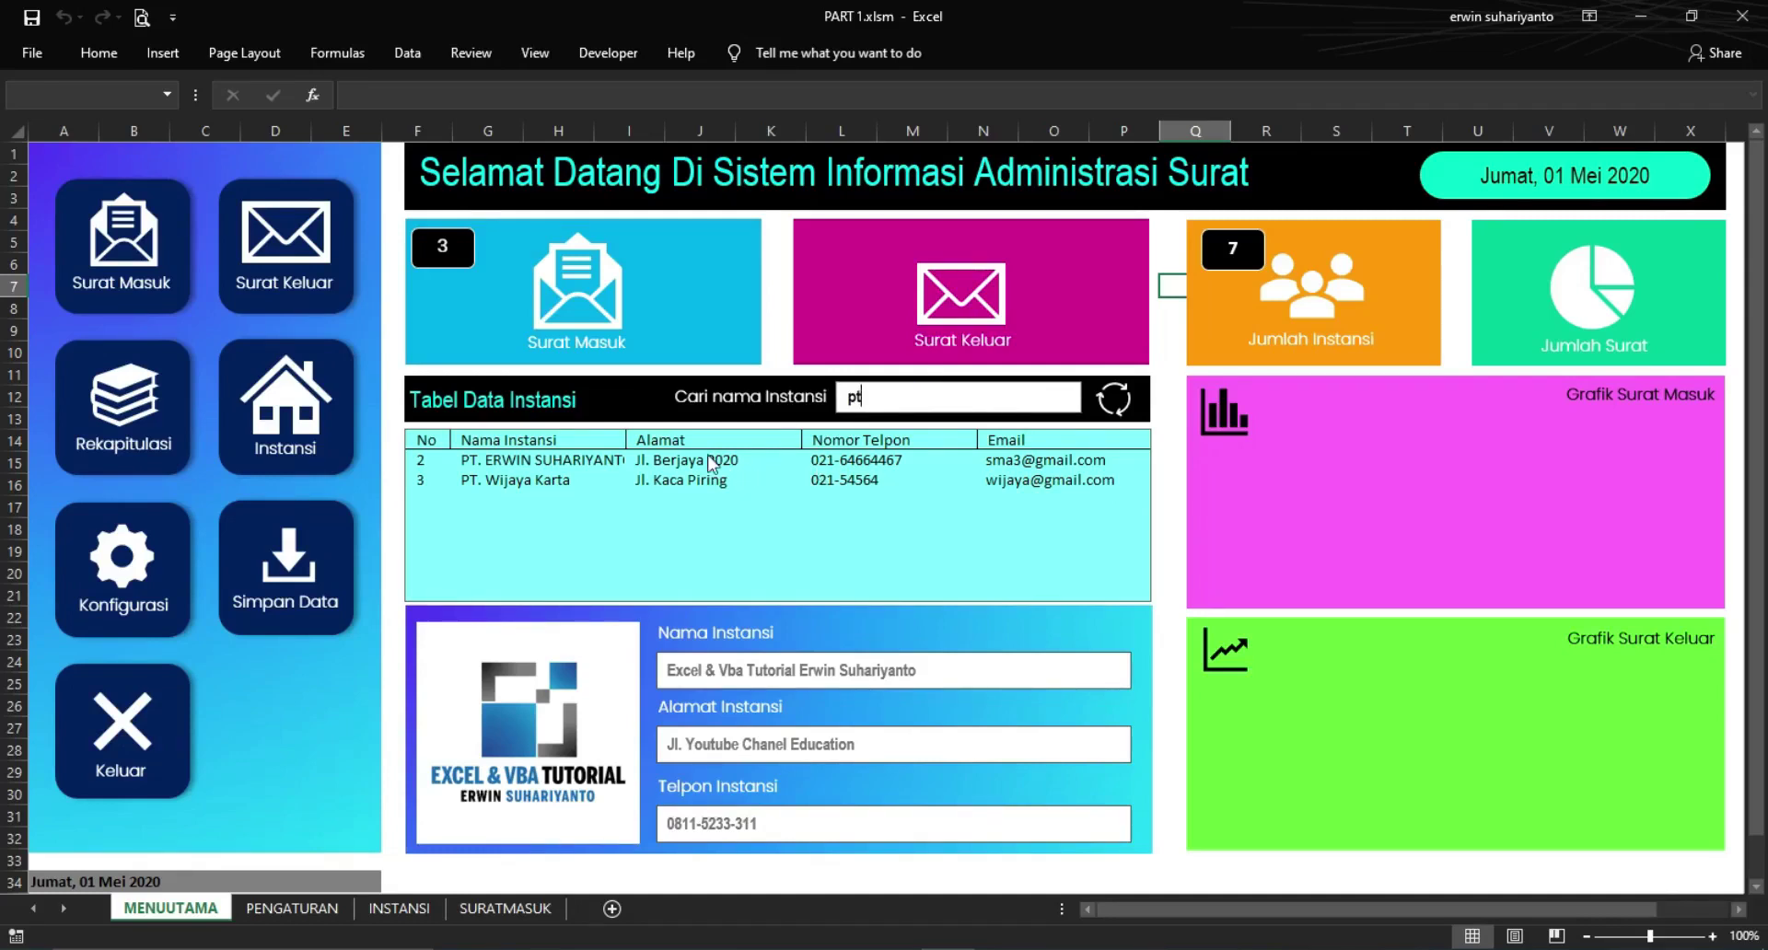
pyautogui.click(664, 477)
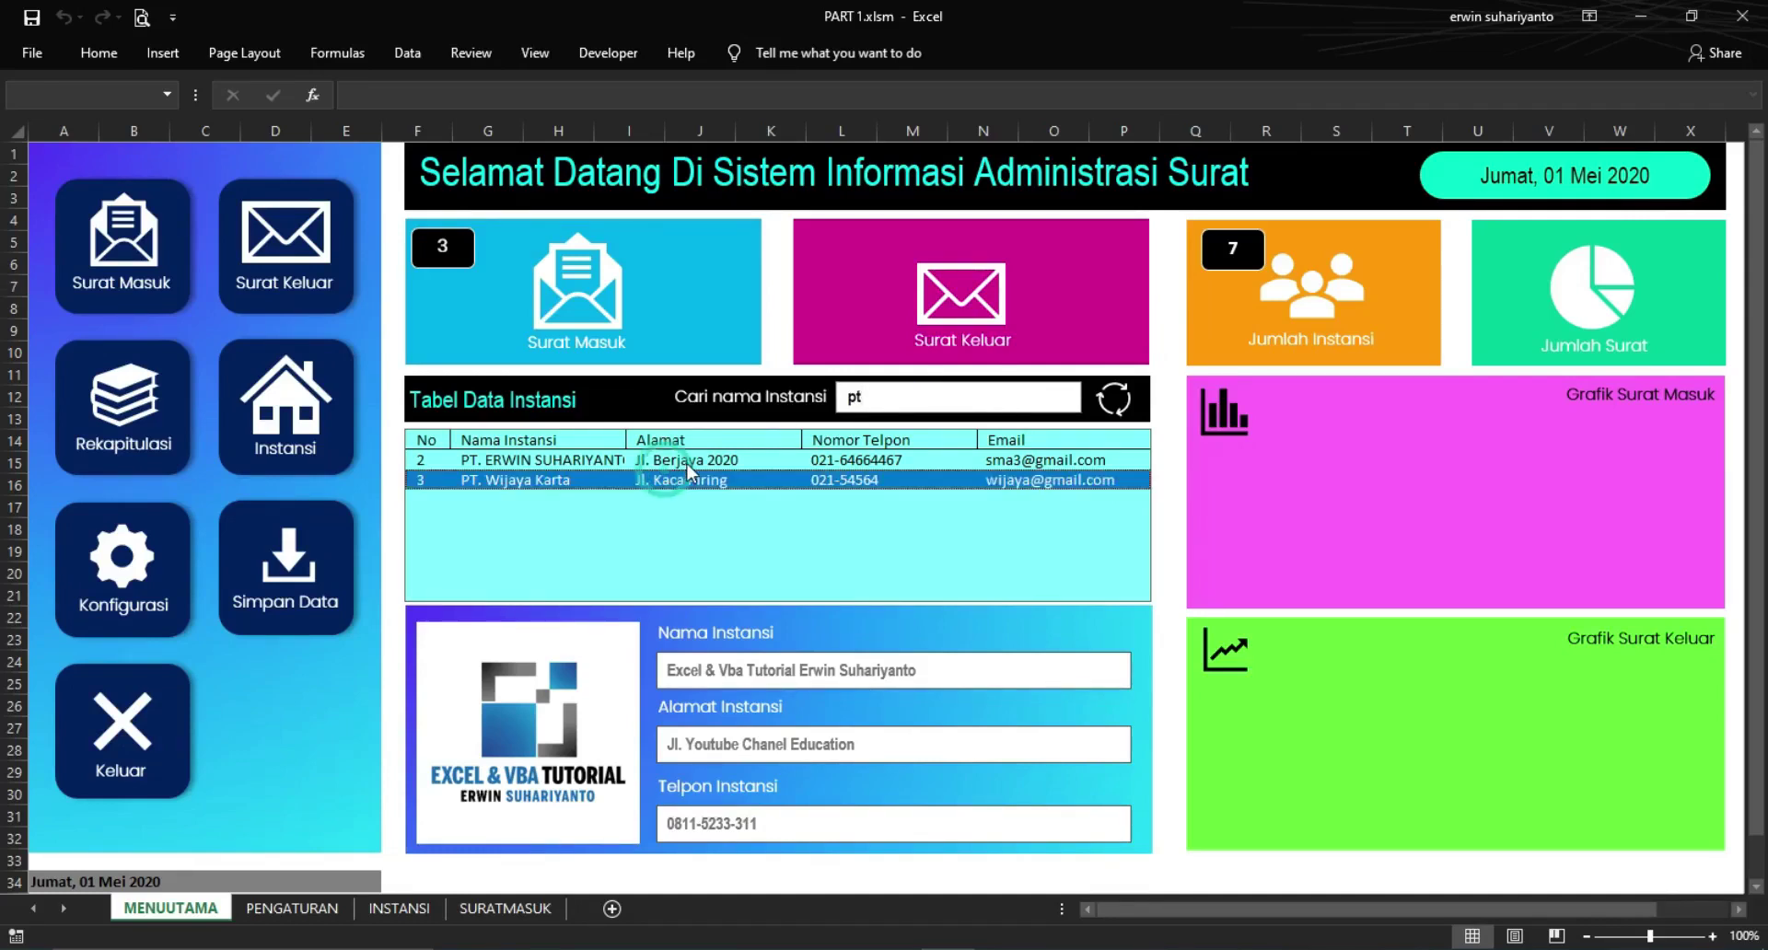
pyautogui.click(1113, 399)
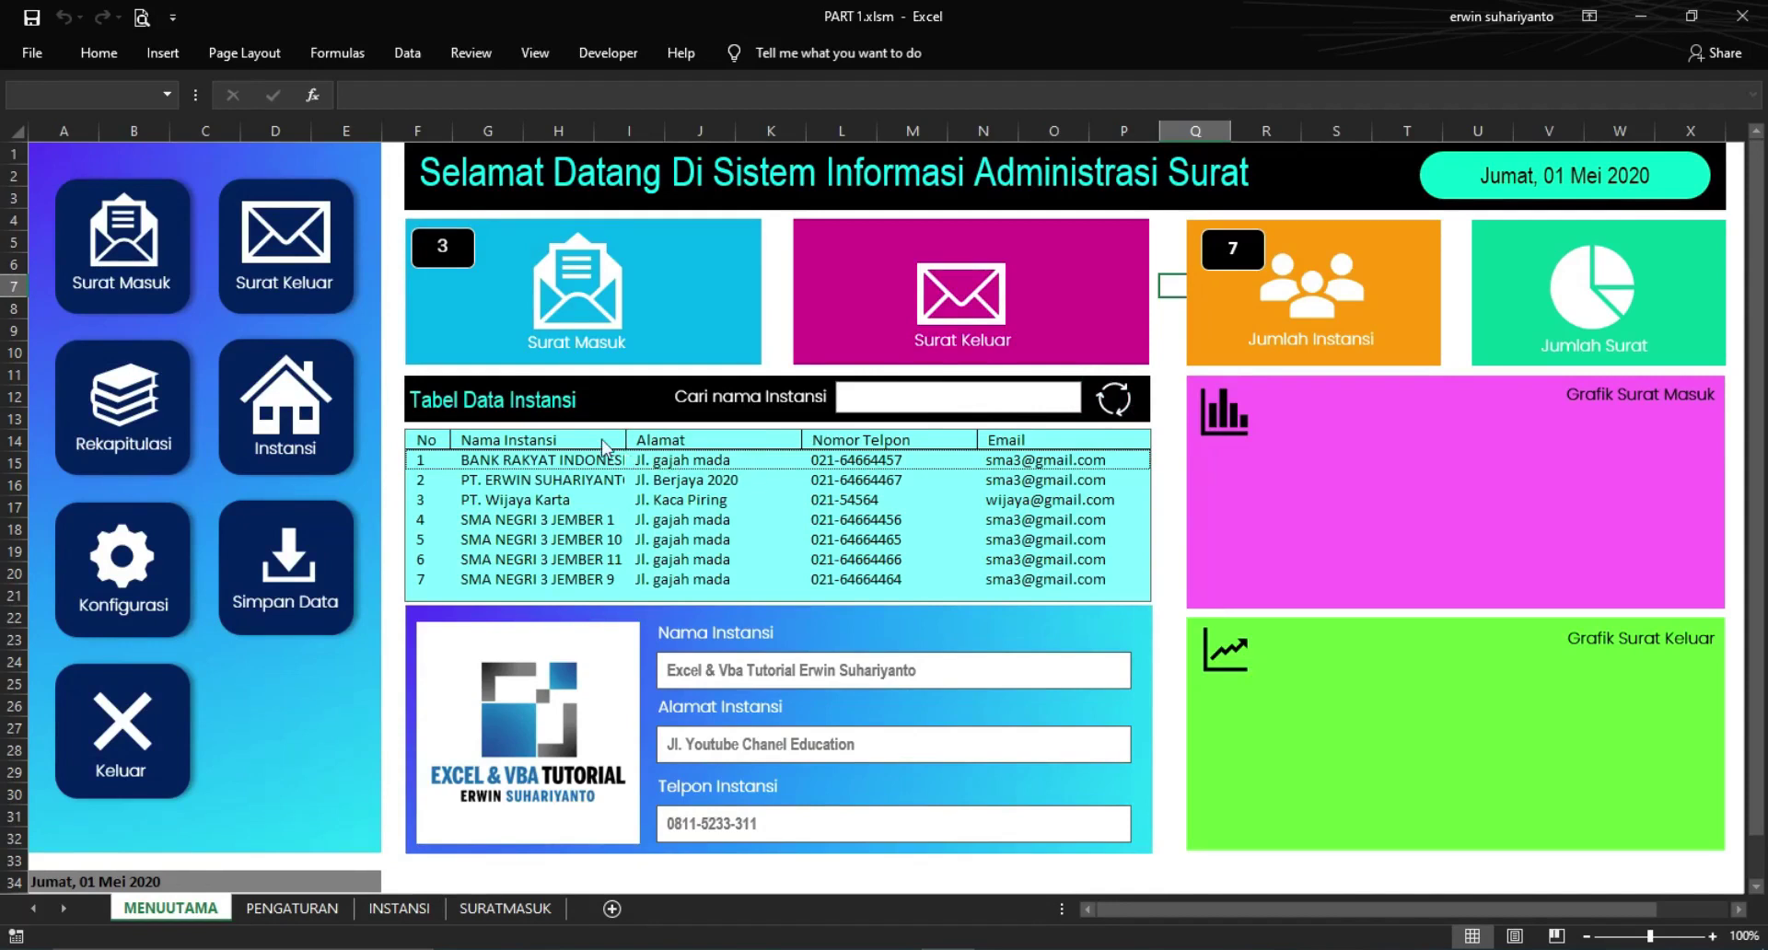
pyautogui.click(131, 251)
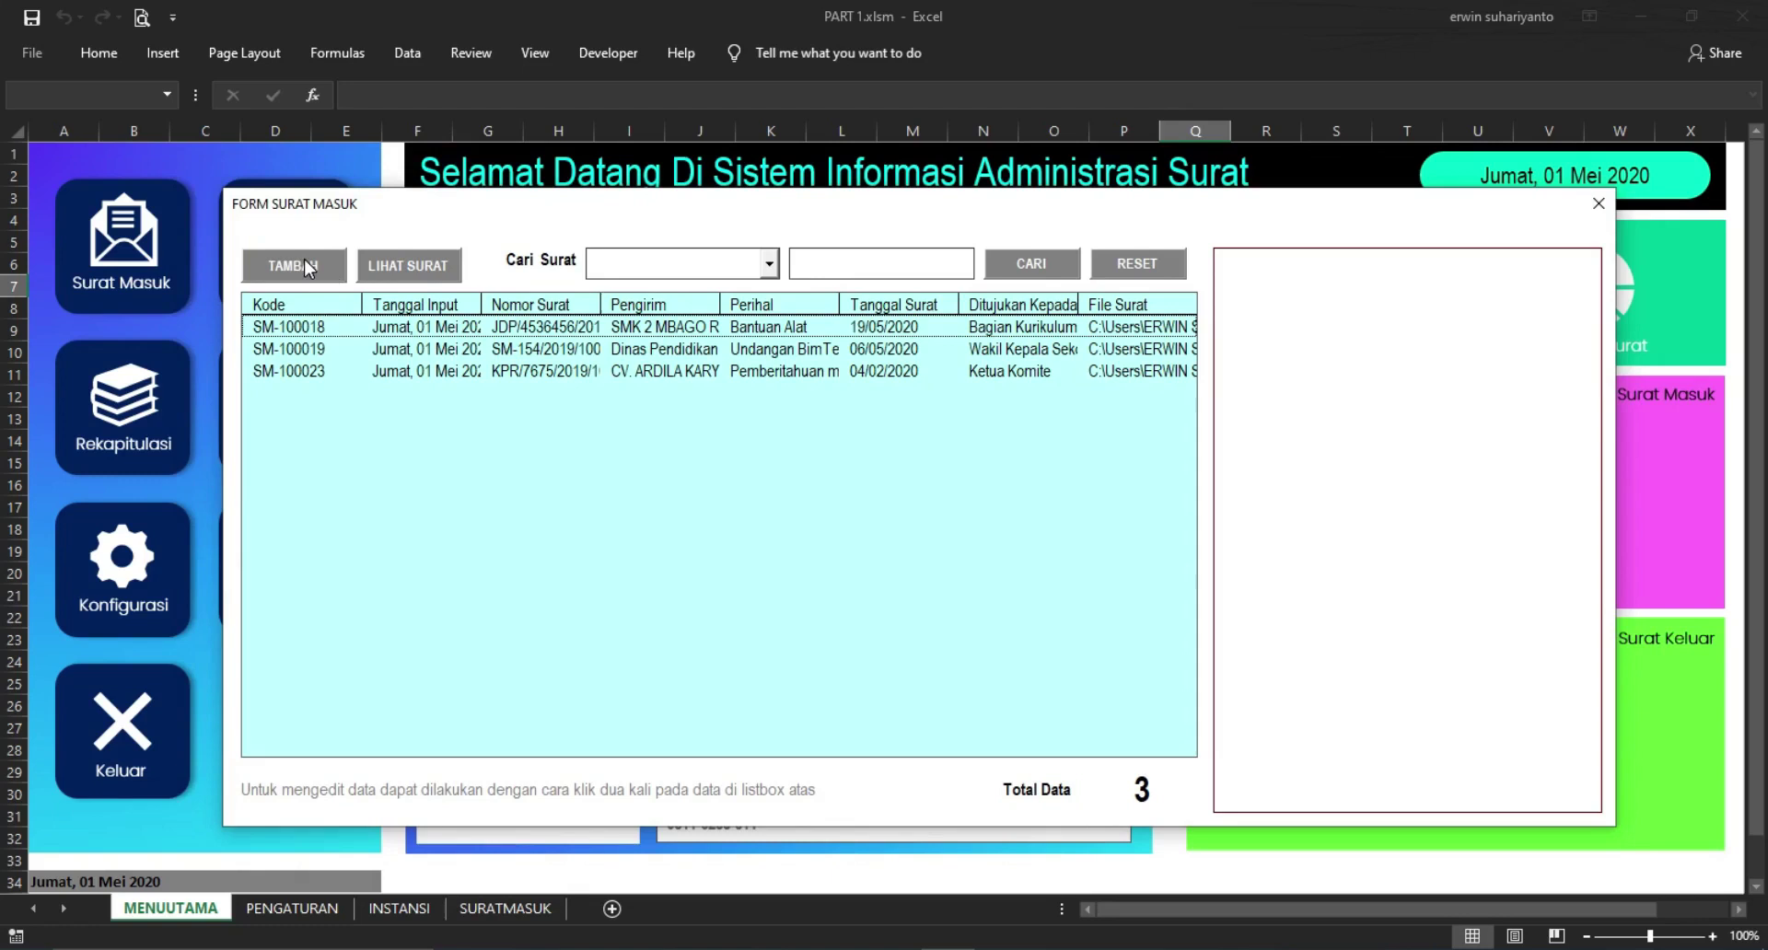
# Add a new letter numbered 002/2019/UND/1001 from PT. Wijaya Kusuma with subject Undangan Bimtek
pyautogui.click(306, 268)
pyautogui.write('002/2019/U')
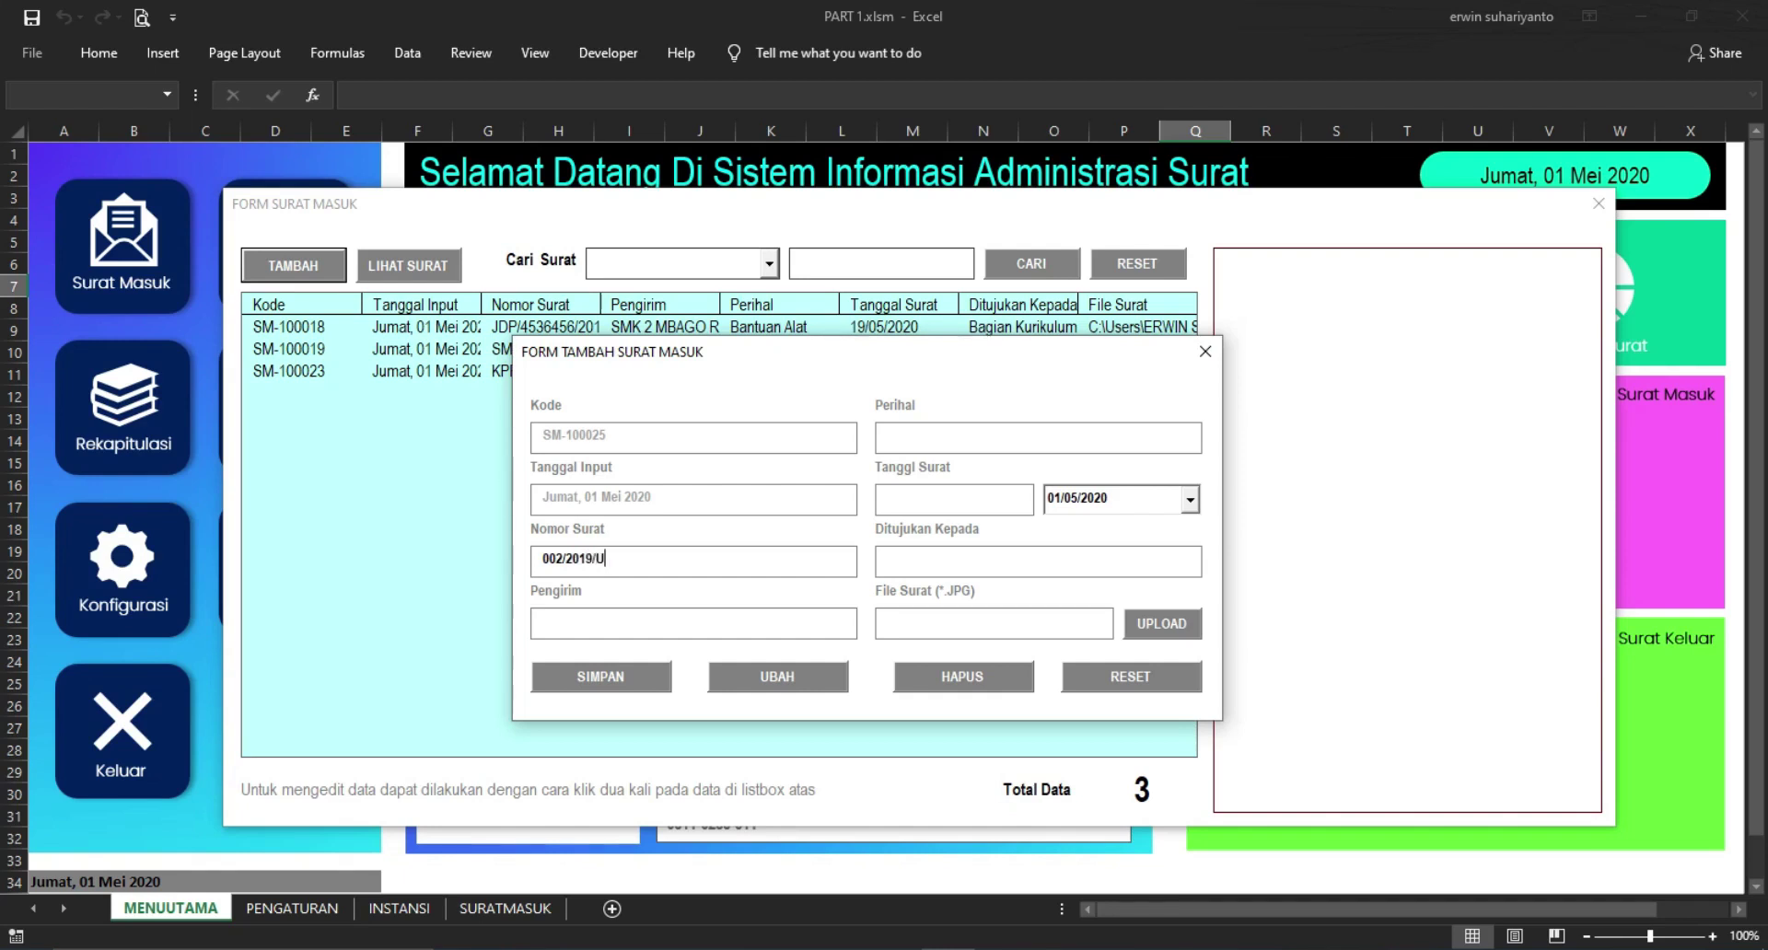
pyautogui.write('ND/1001')
pyautogui.click(769, 626)
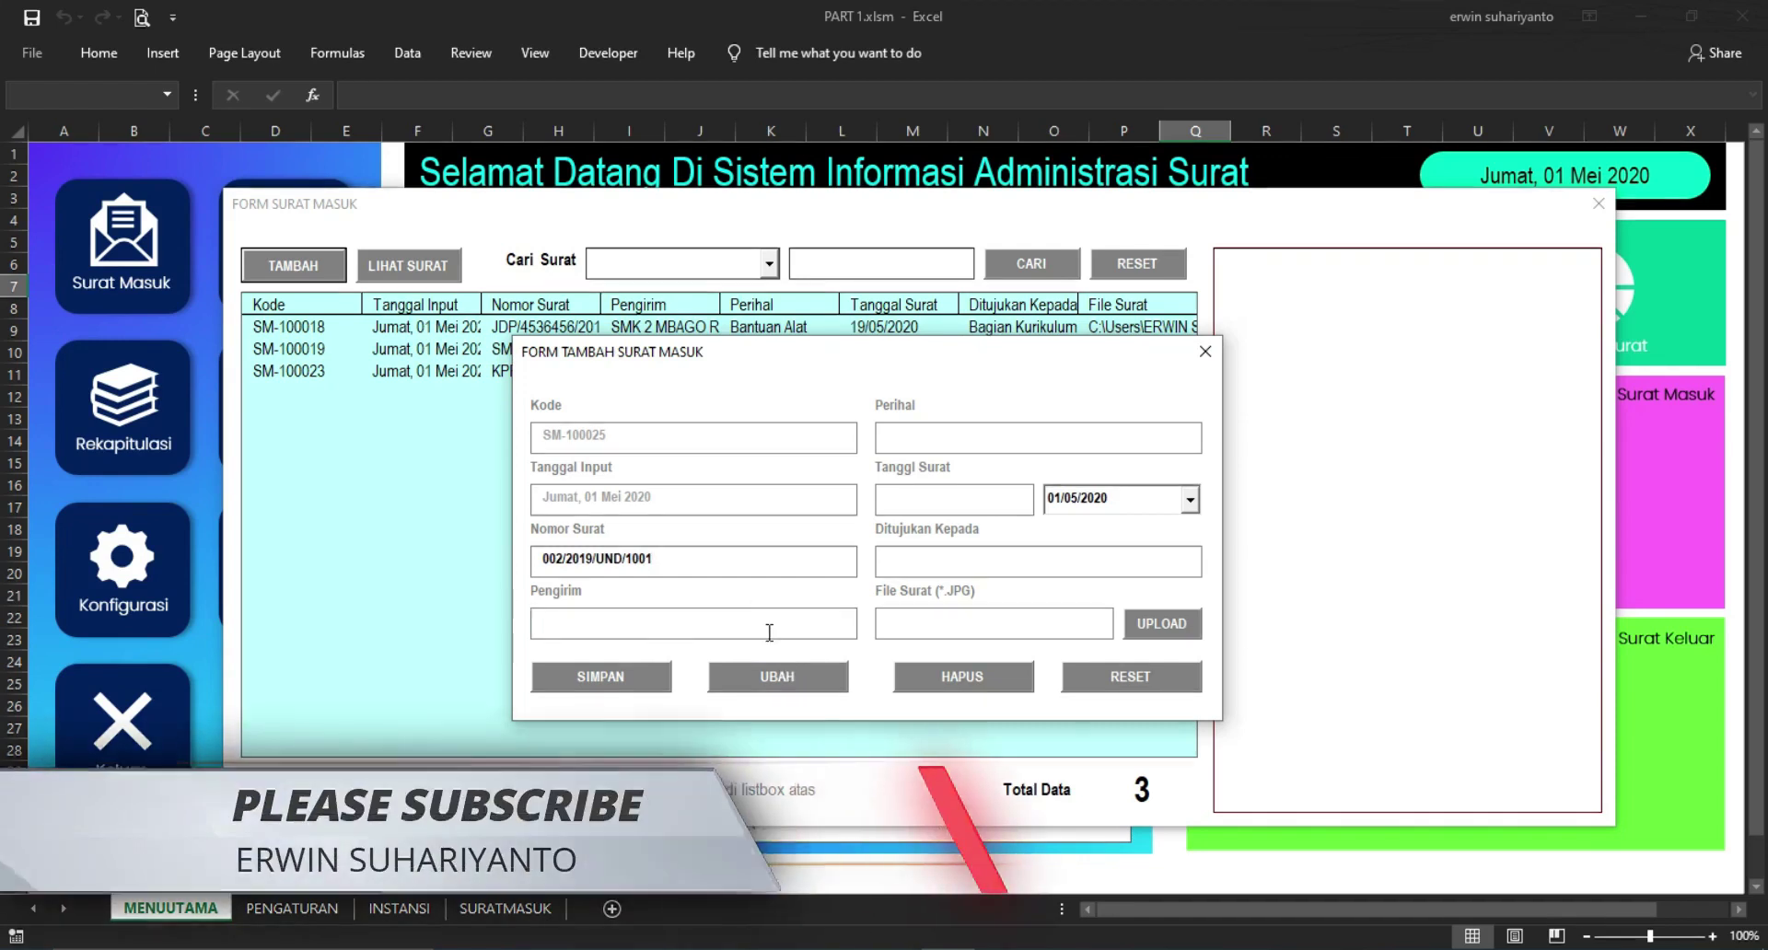
pyautogui.write('PT')
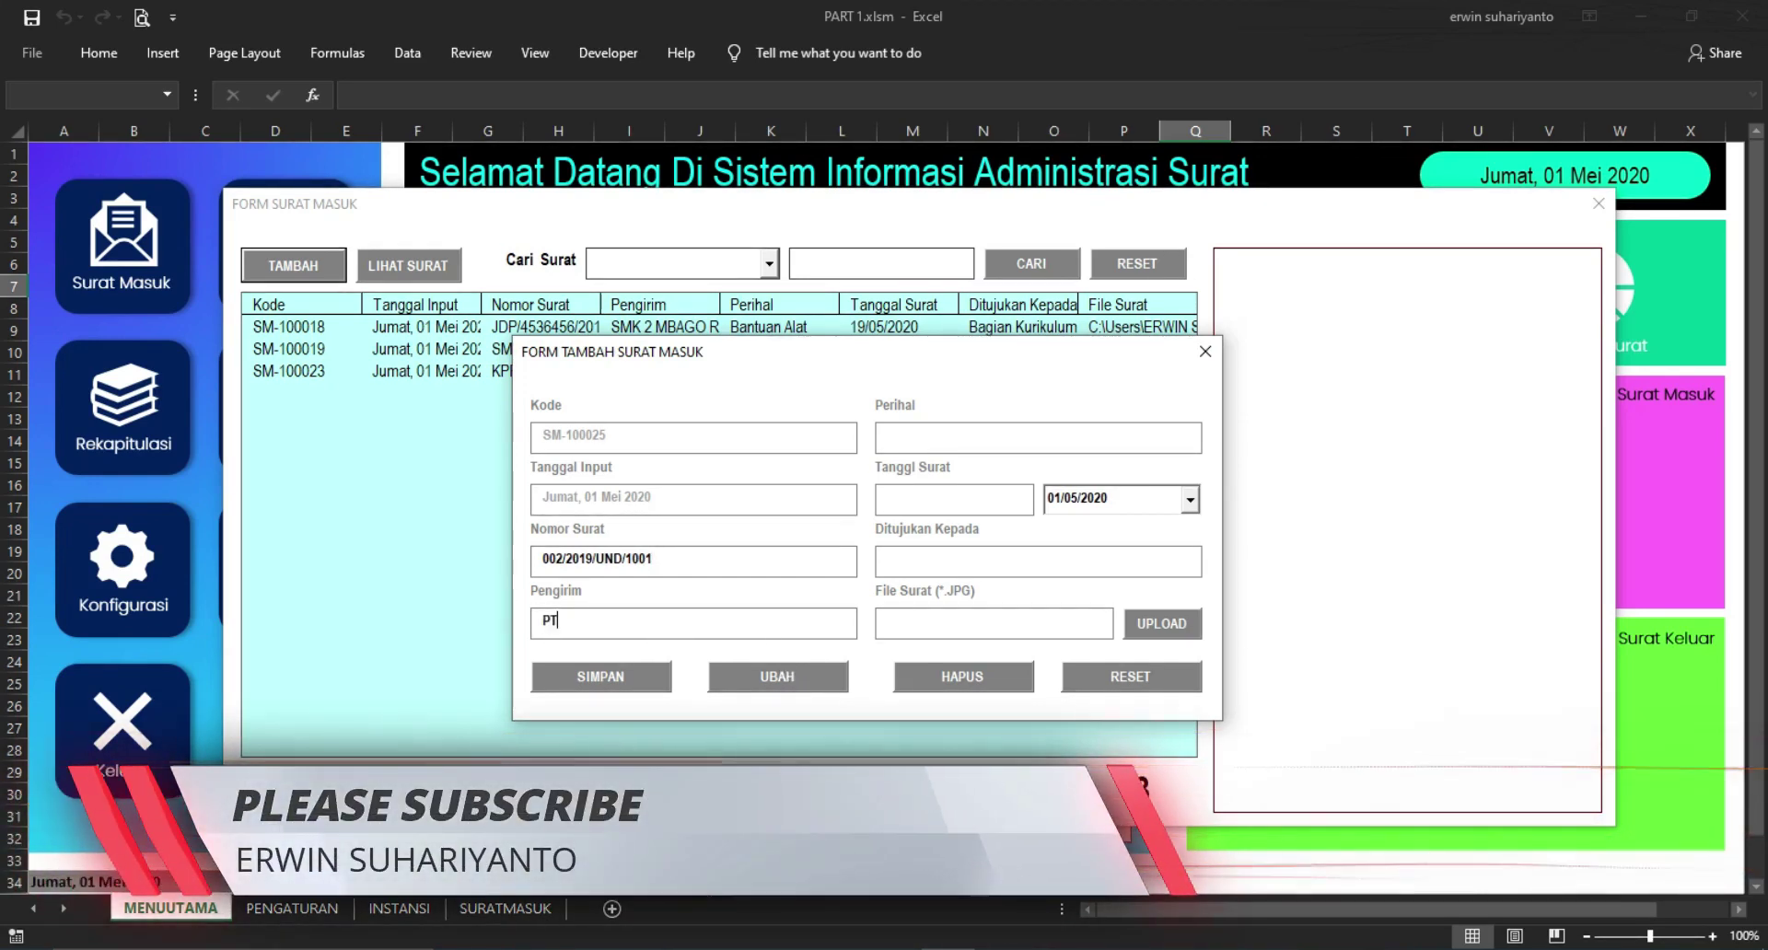
pyautogui.write('. Wijaya Kusuma')
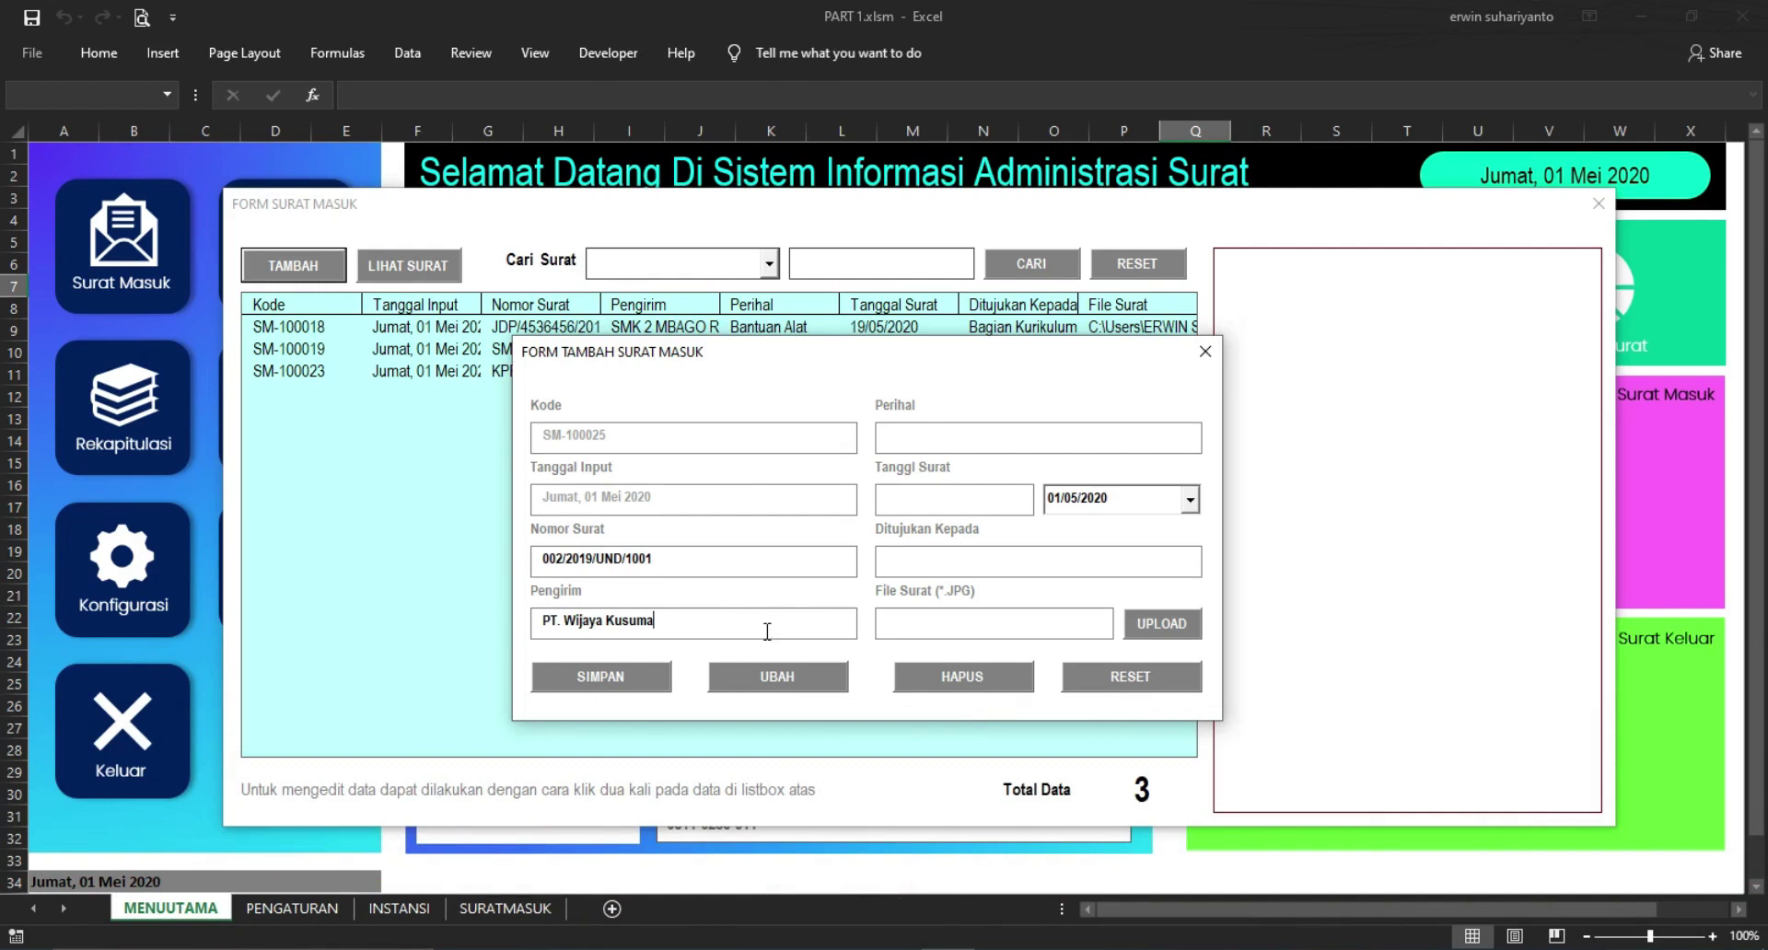
pyautogui.click(961, 439)
pyautogui.write('Undangan Bimt')
pyautogui.write('ek')
# Date the letter 04/05/2020 and address it to Kepala Lab SMK 2 Jember
pyautogui.click(1189, 499)
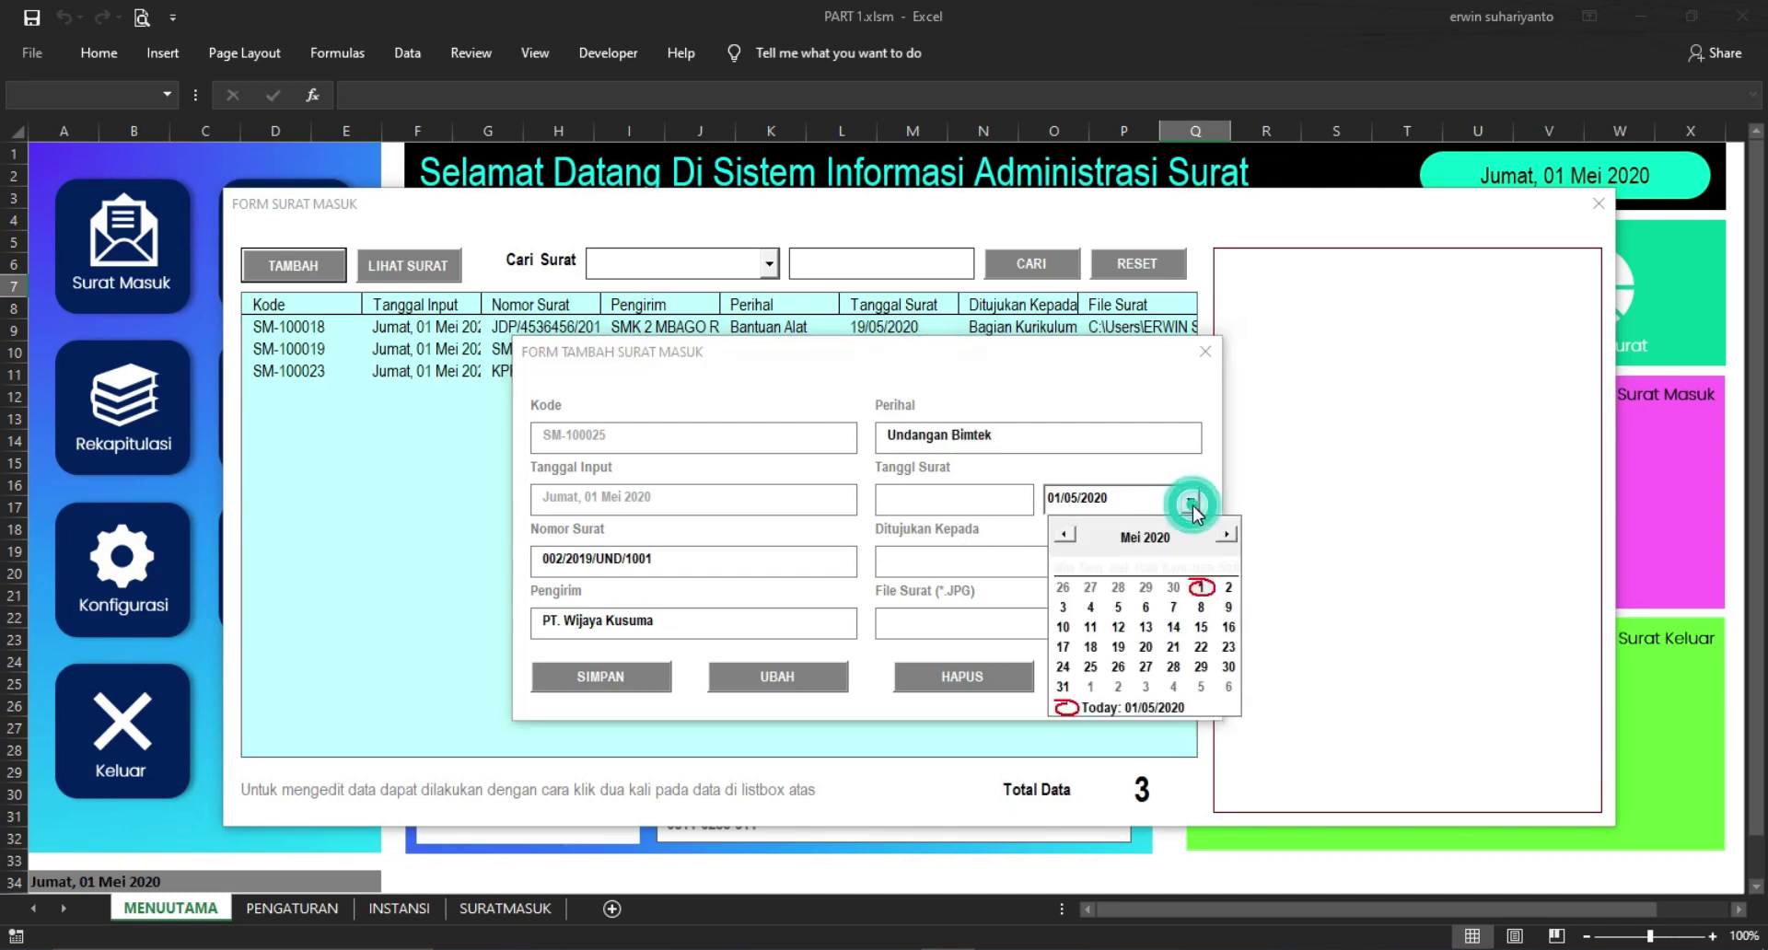
pyautogui.click(1090, 607)
pyautogui.click(963, 568)
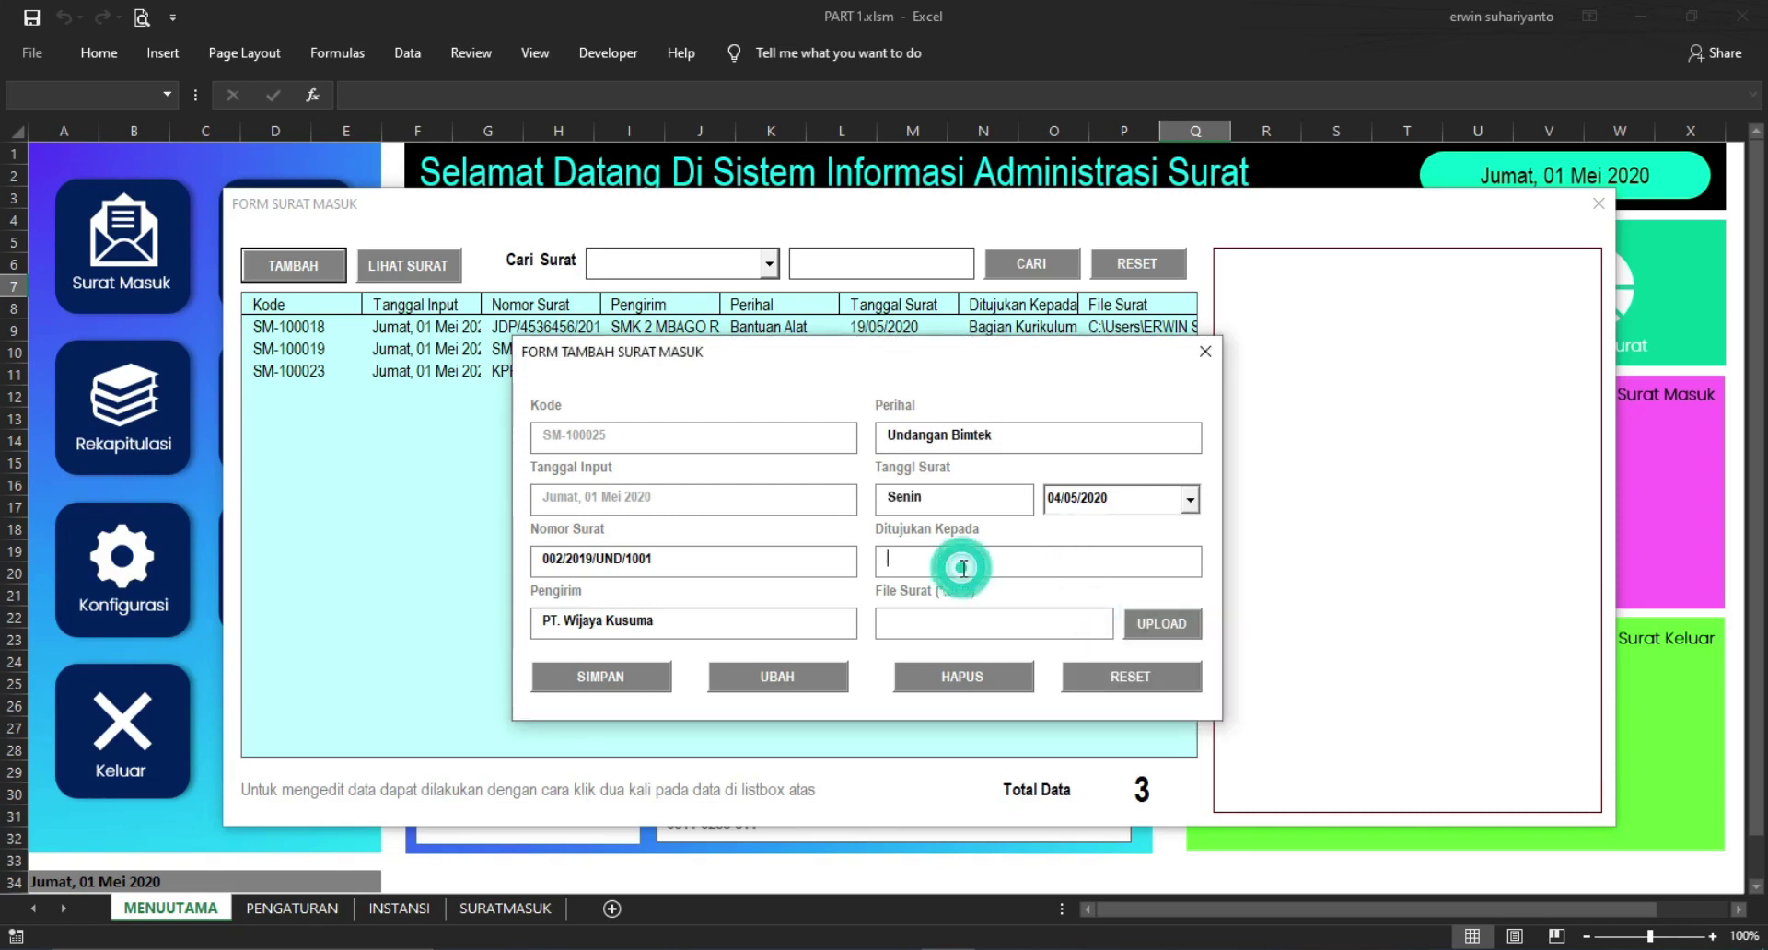
pyautogui.write('HRD')
pyautogui.doubleClick(931, 559)
pyautogui.write('Kepal')
pyautogui.write('a')
pyautogui.write('K 2 Jember')
# Attach contoh2Bsurat2Bundangan2Brapat2Brt.jpg from Desktop > BAHAN SURAT as the letter's scanned image
pyautogui.click(1164, 624)
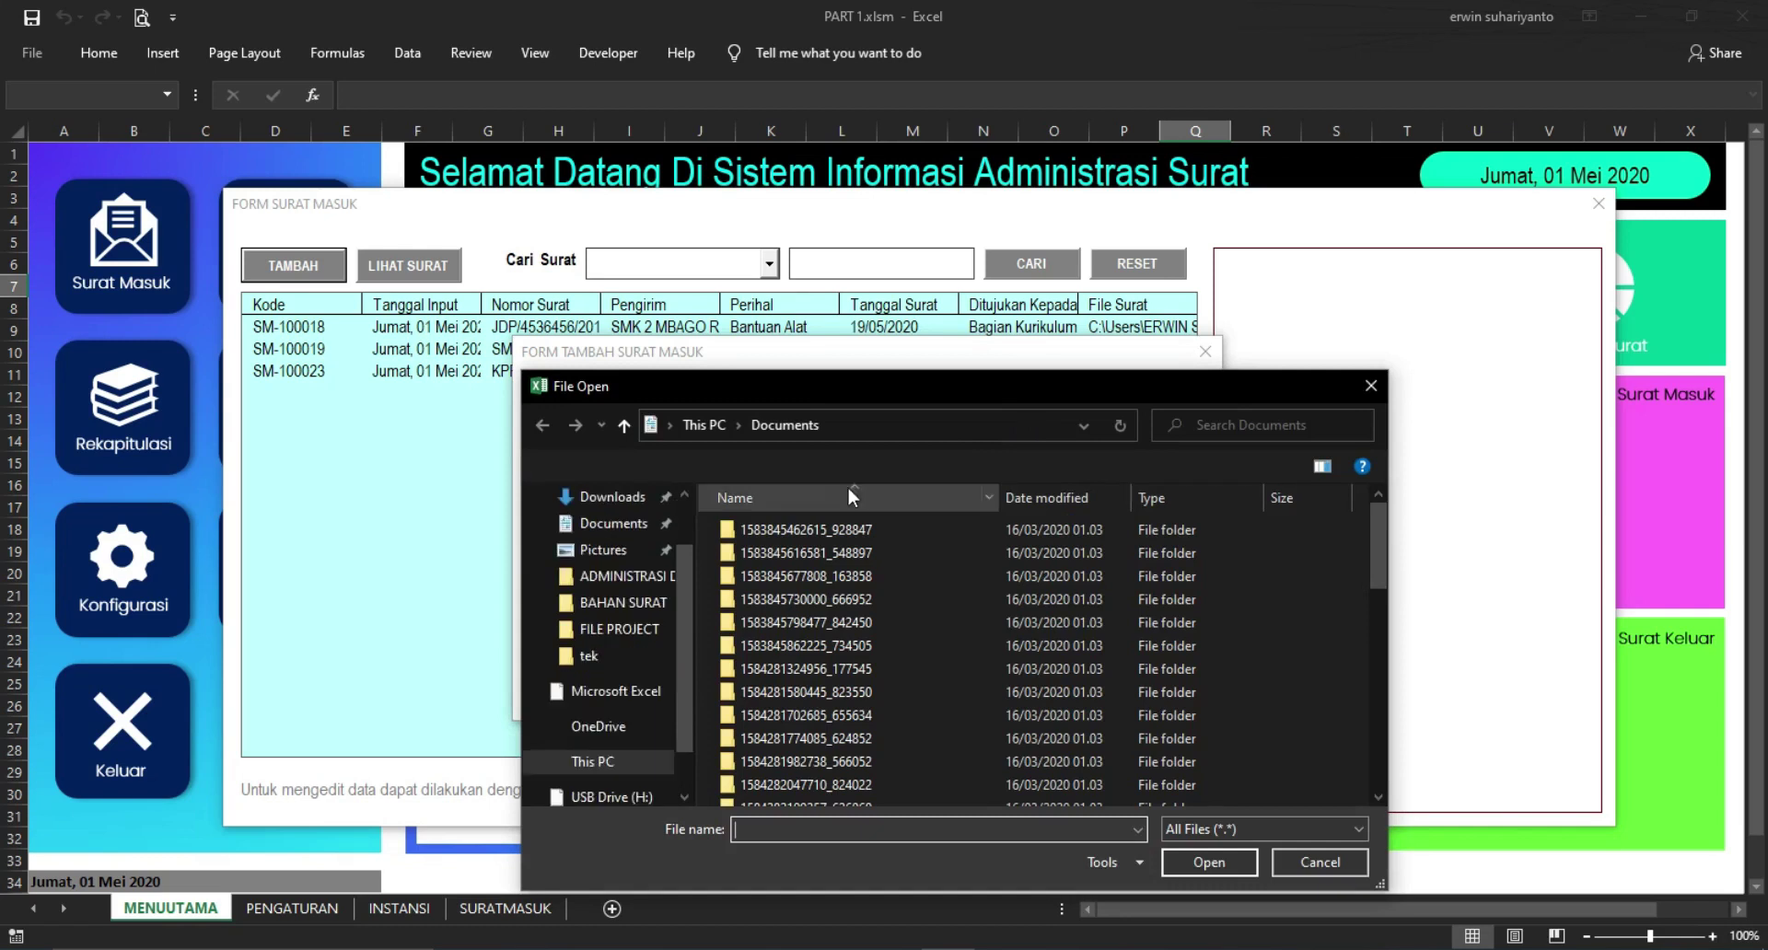
pyautogui.moveTo(678, 641); pyautogui.dragTo(683, 532)
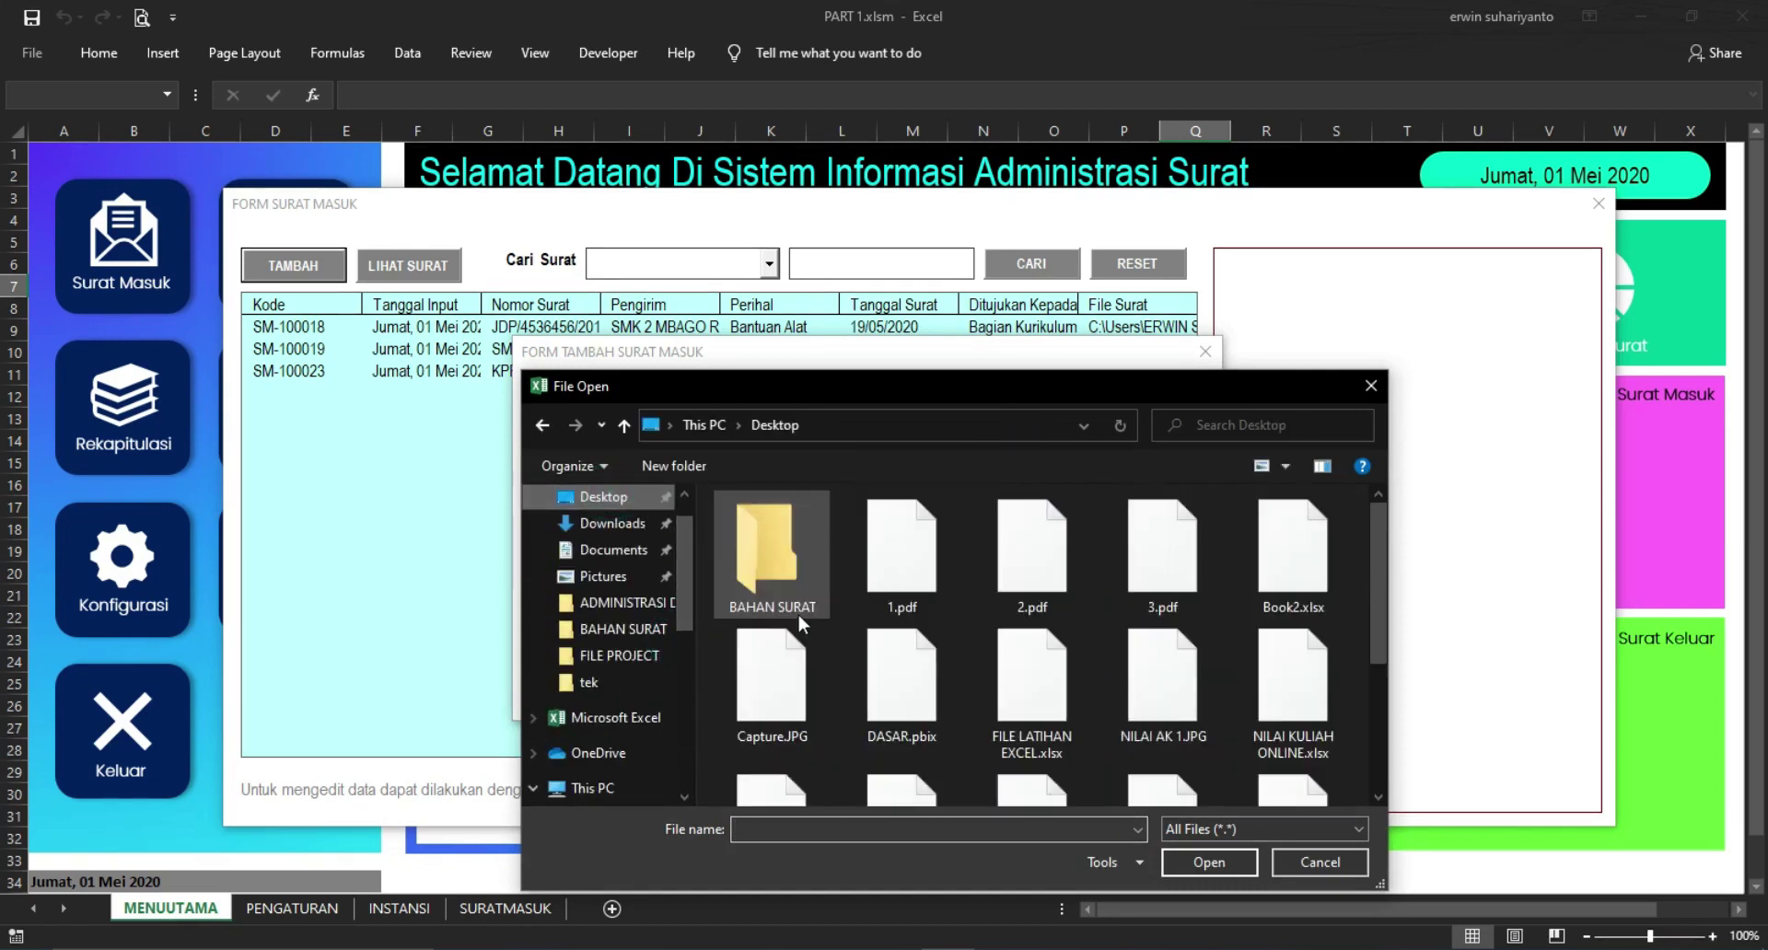
pyautogui.doubleClick(780, 557)
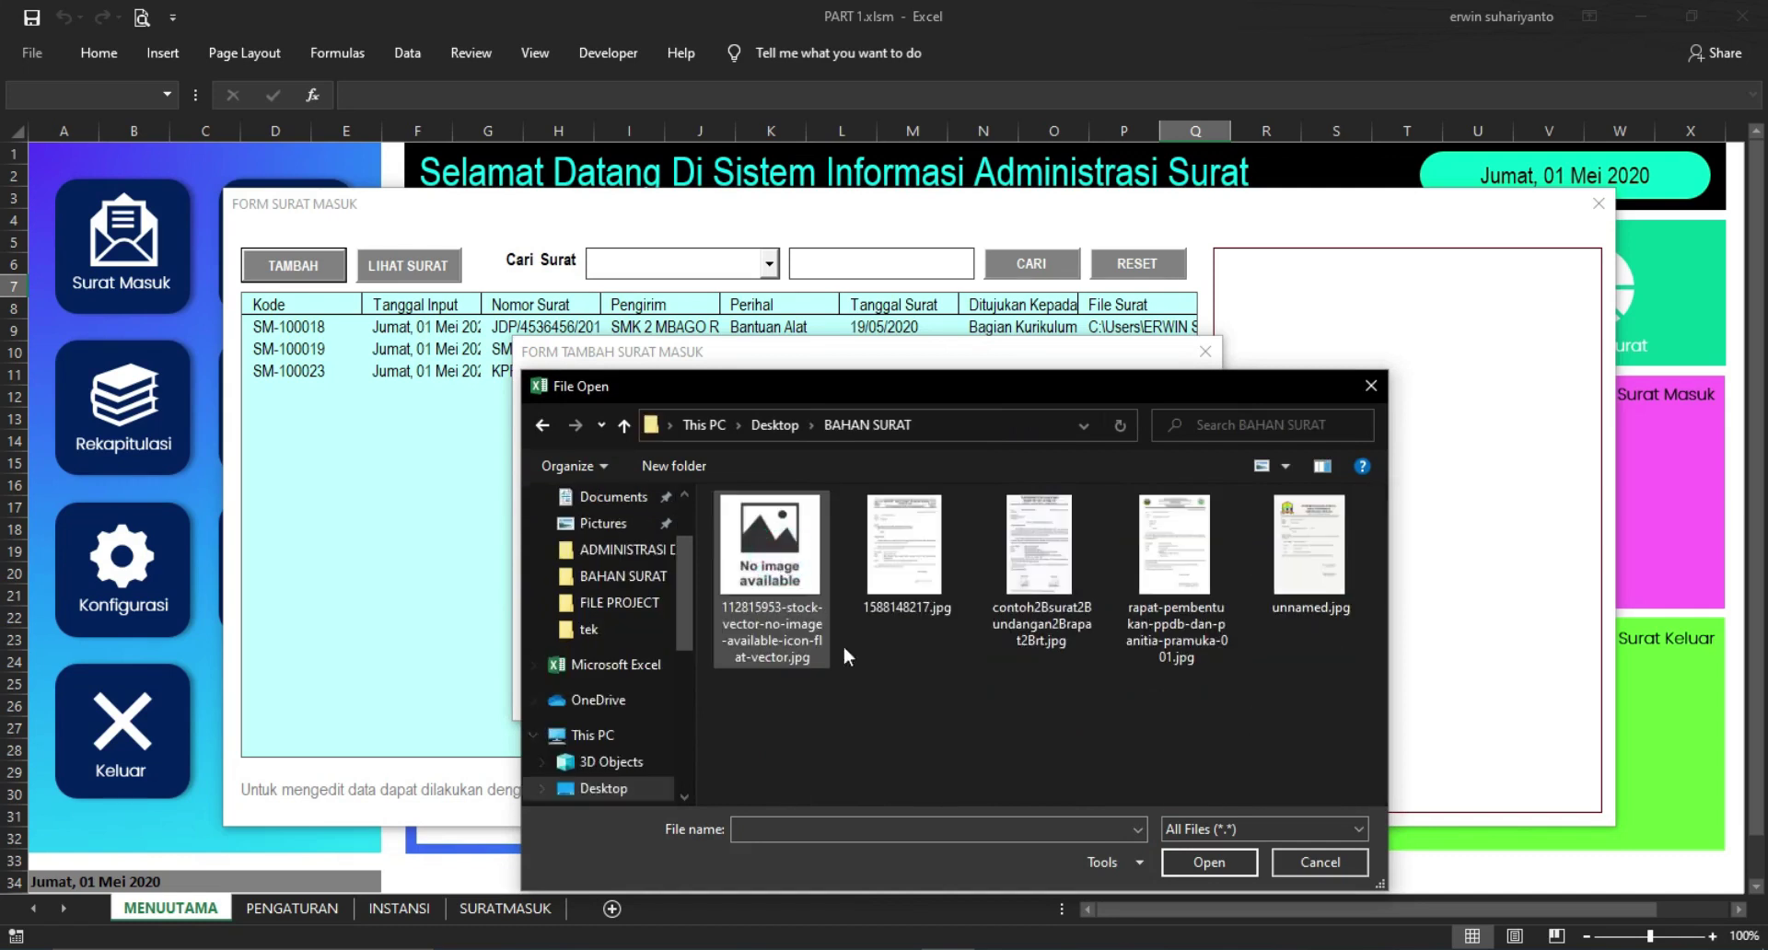
pyautogui.click(1024, 582)
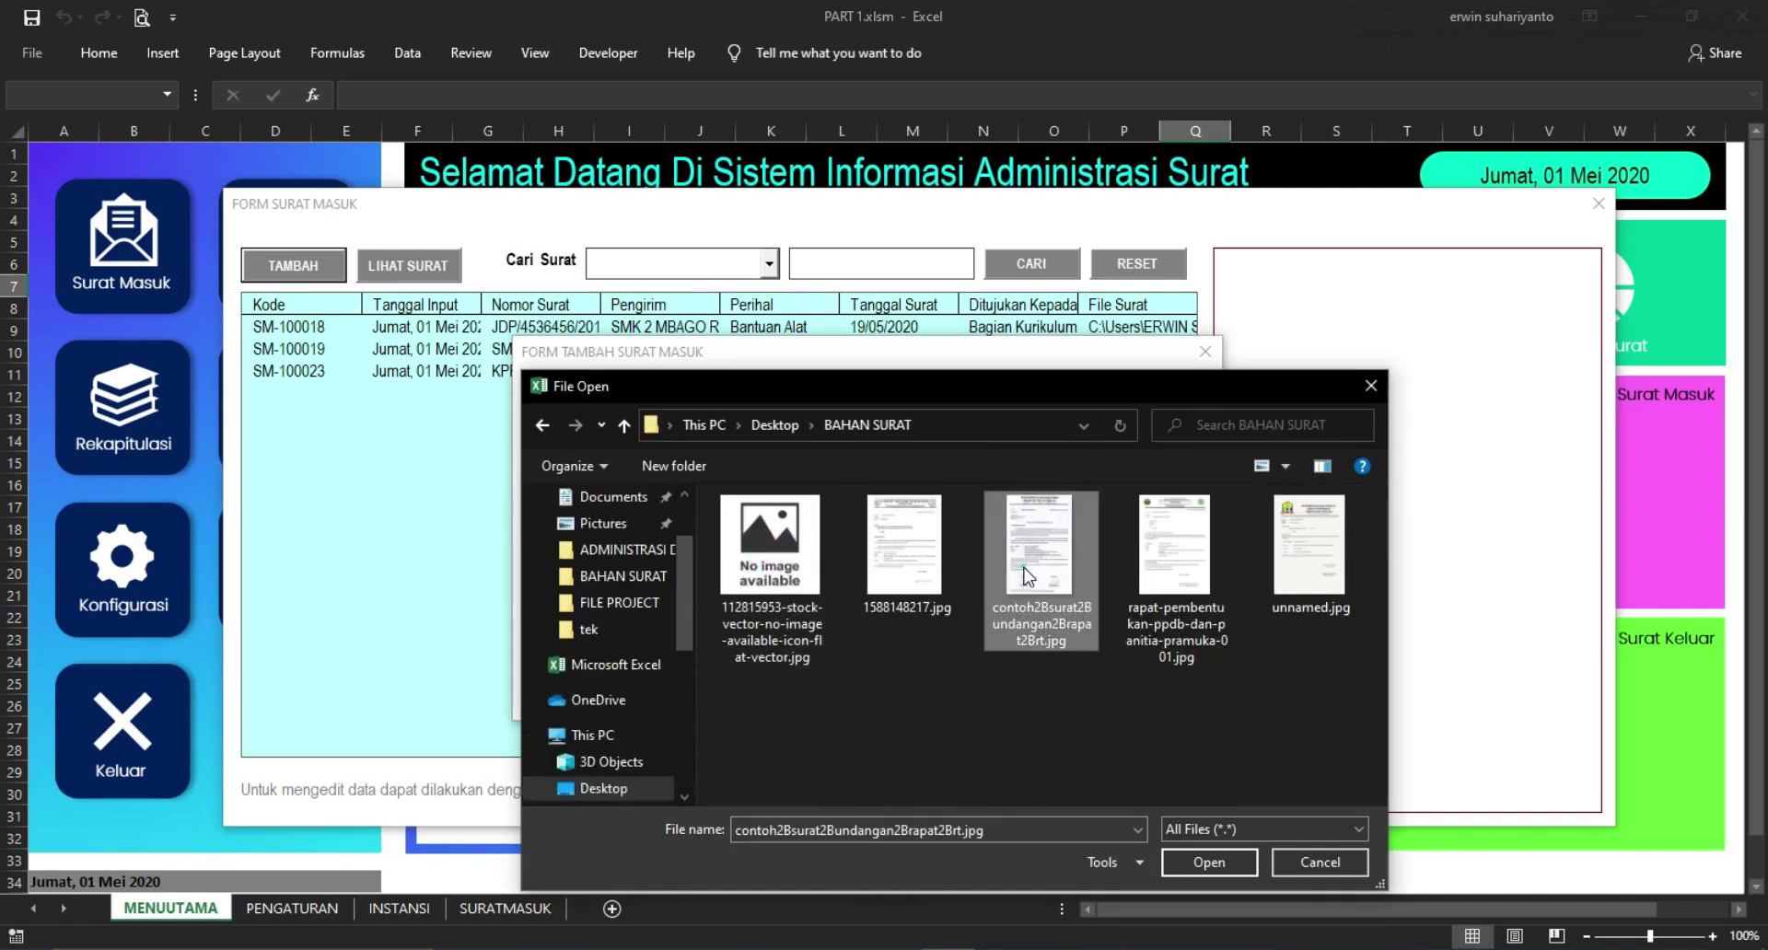
pyautogui.click(1214, 862)
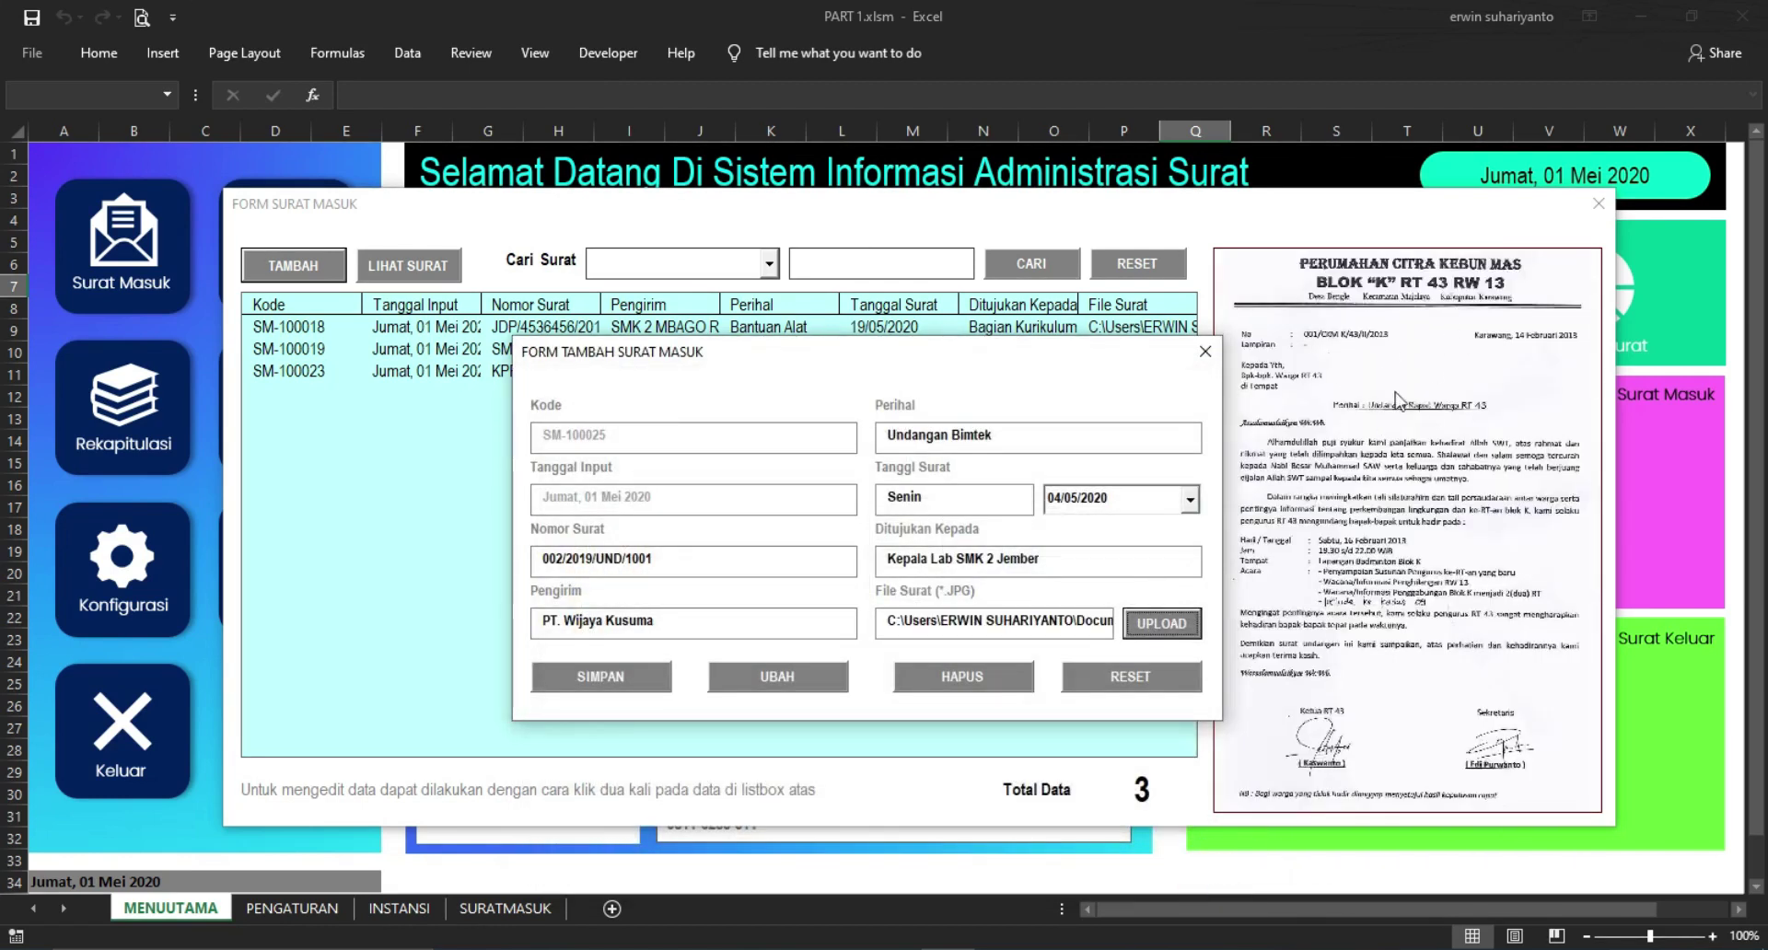
# Save letter SM-100025, acknowledge the confirmation, and close the add-letter form
pyautogui.click(626, 686)
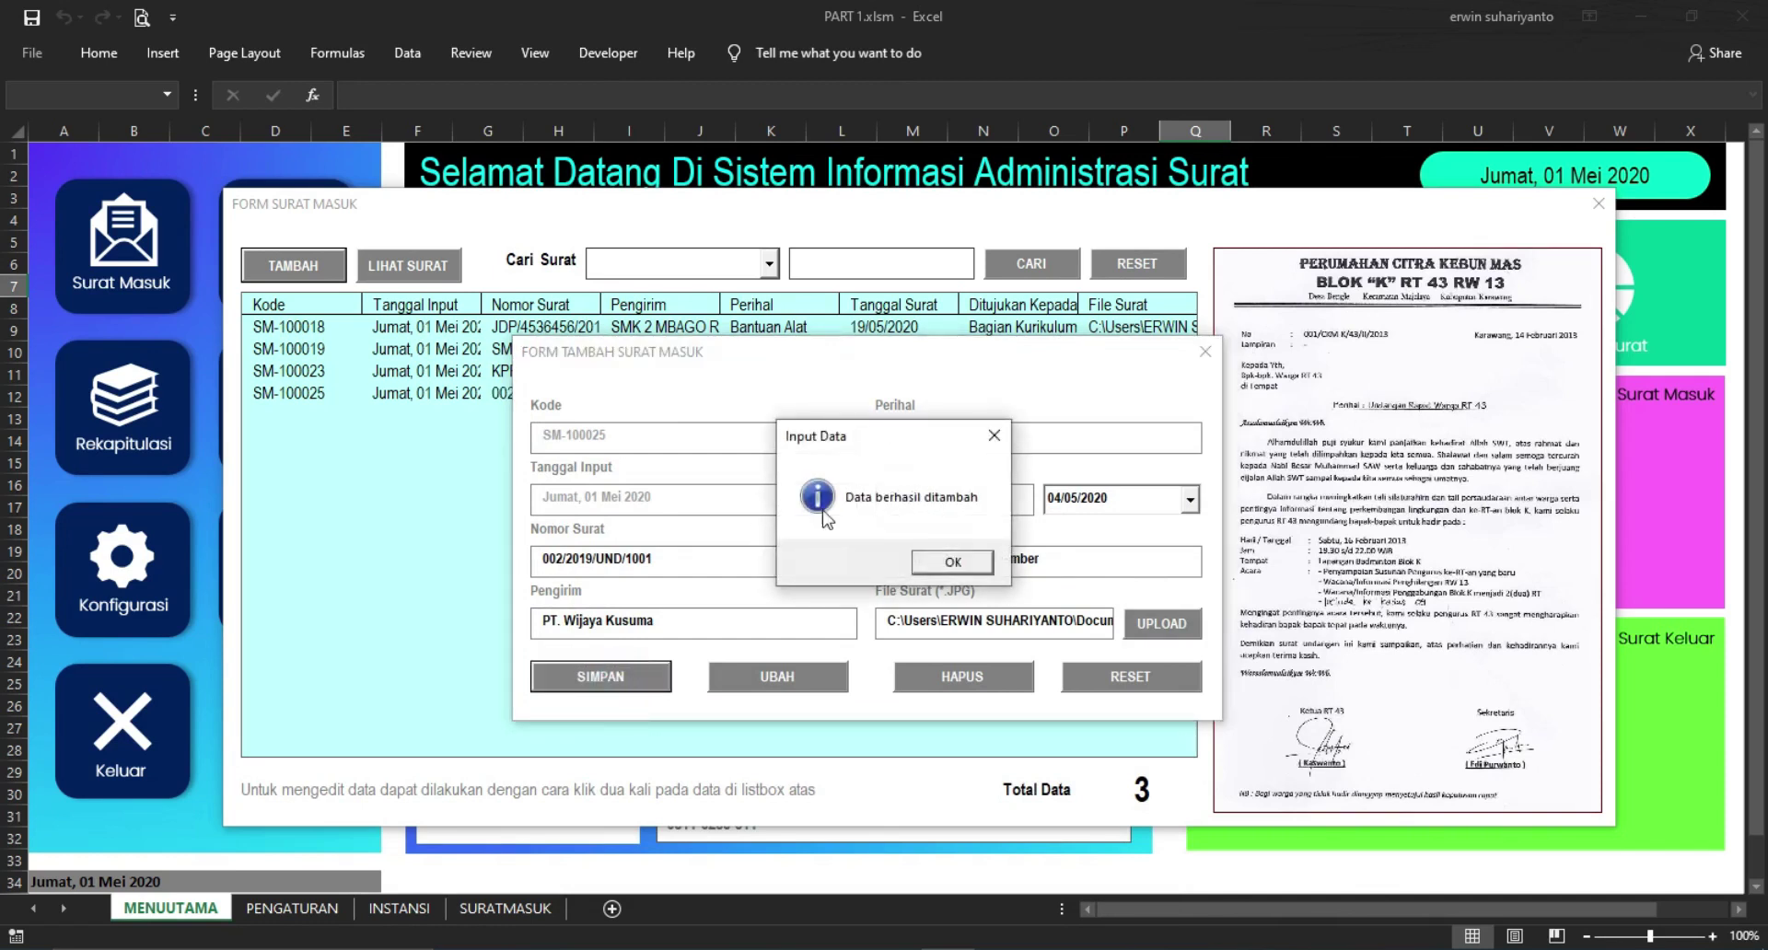
pyautogui.click(953, 563)
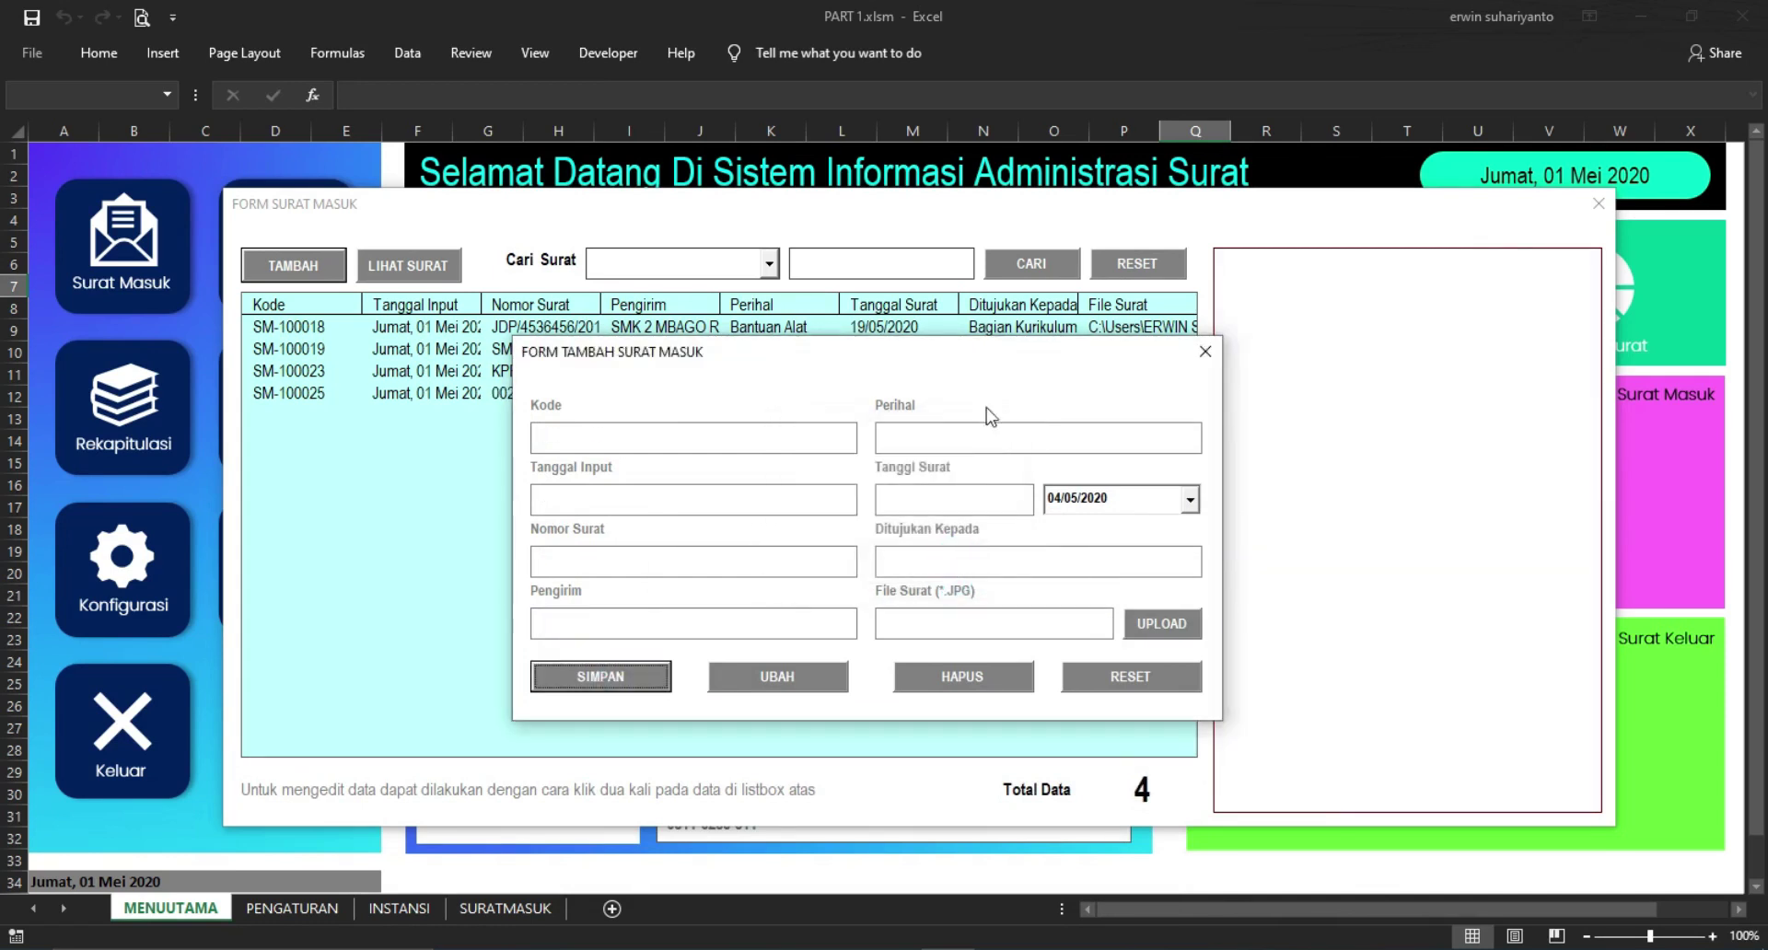
pyautogui.click(1205, 352)
pyautogui.click(331, 396)
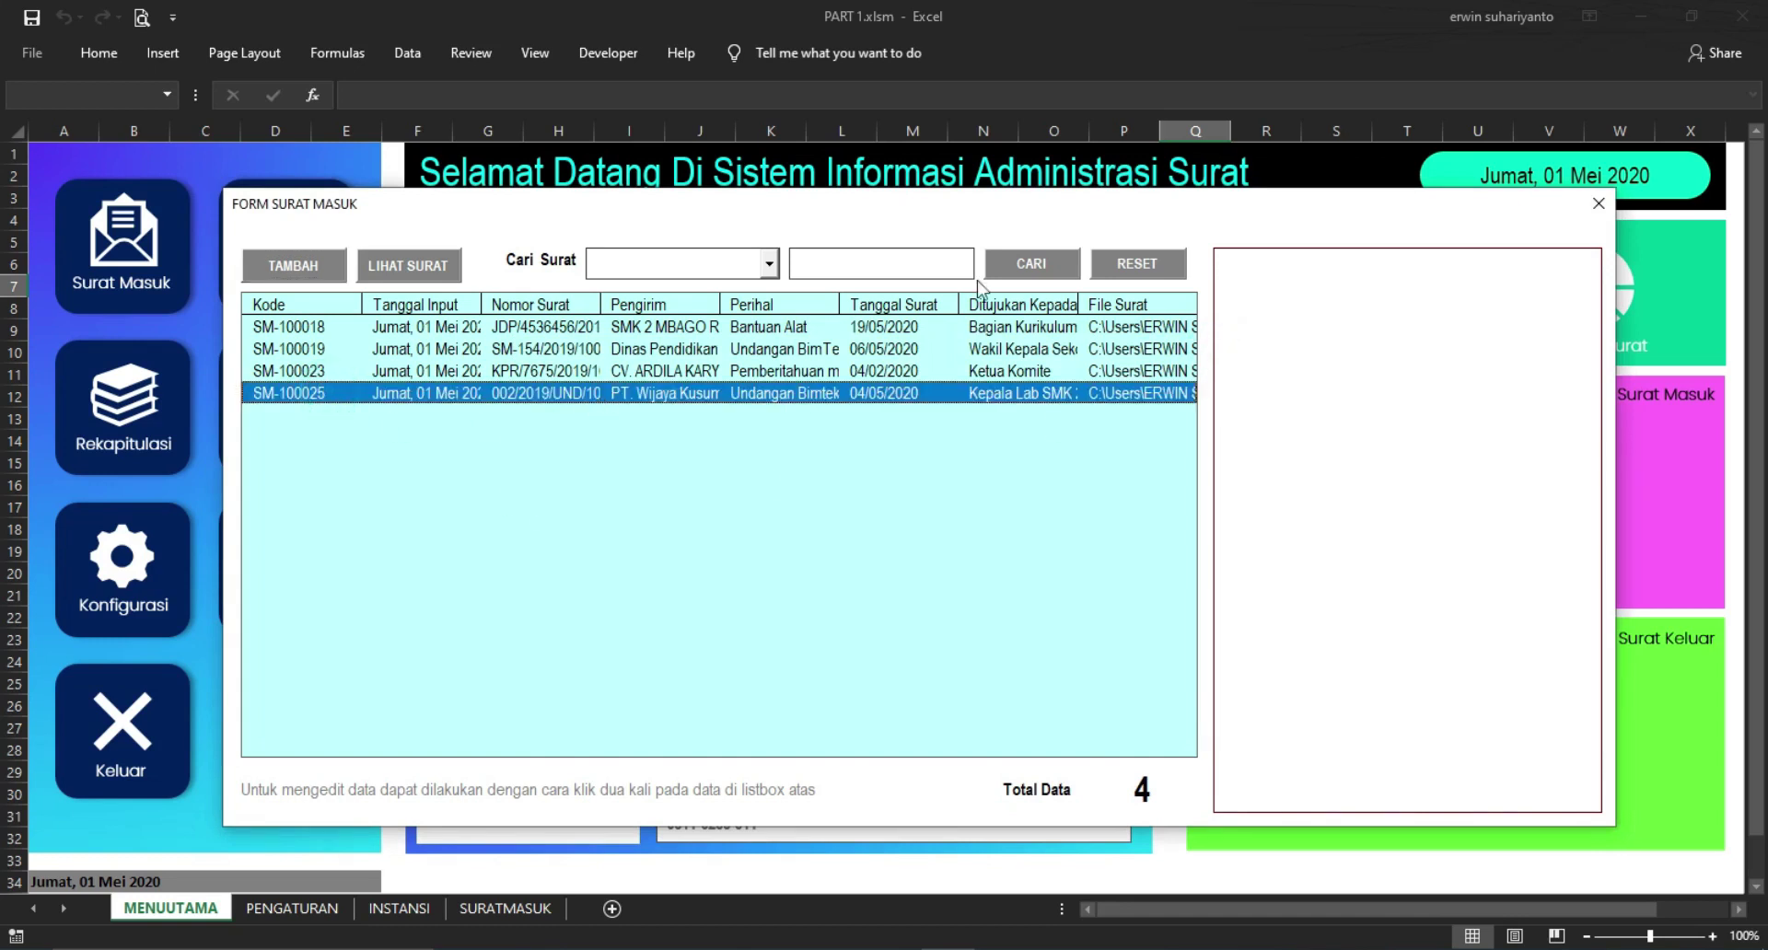
# Preview the scanned letters of SM-100025, SM-100023, SM-100019 and SM-100018
pyautogui.click(448, 274)
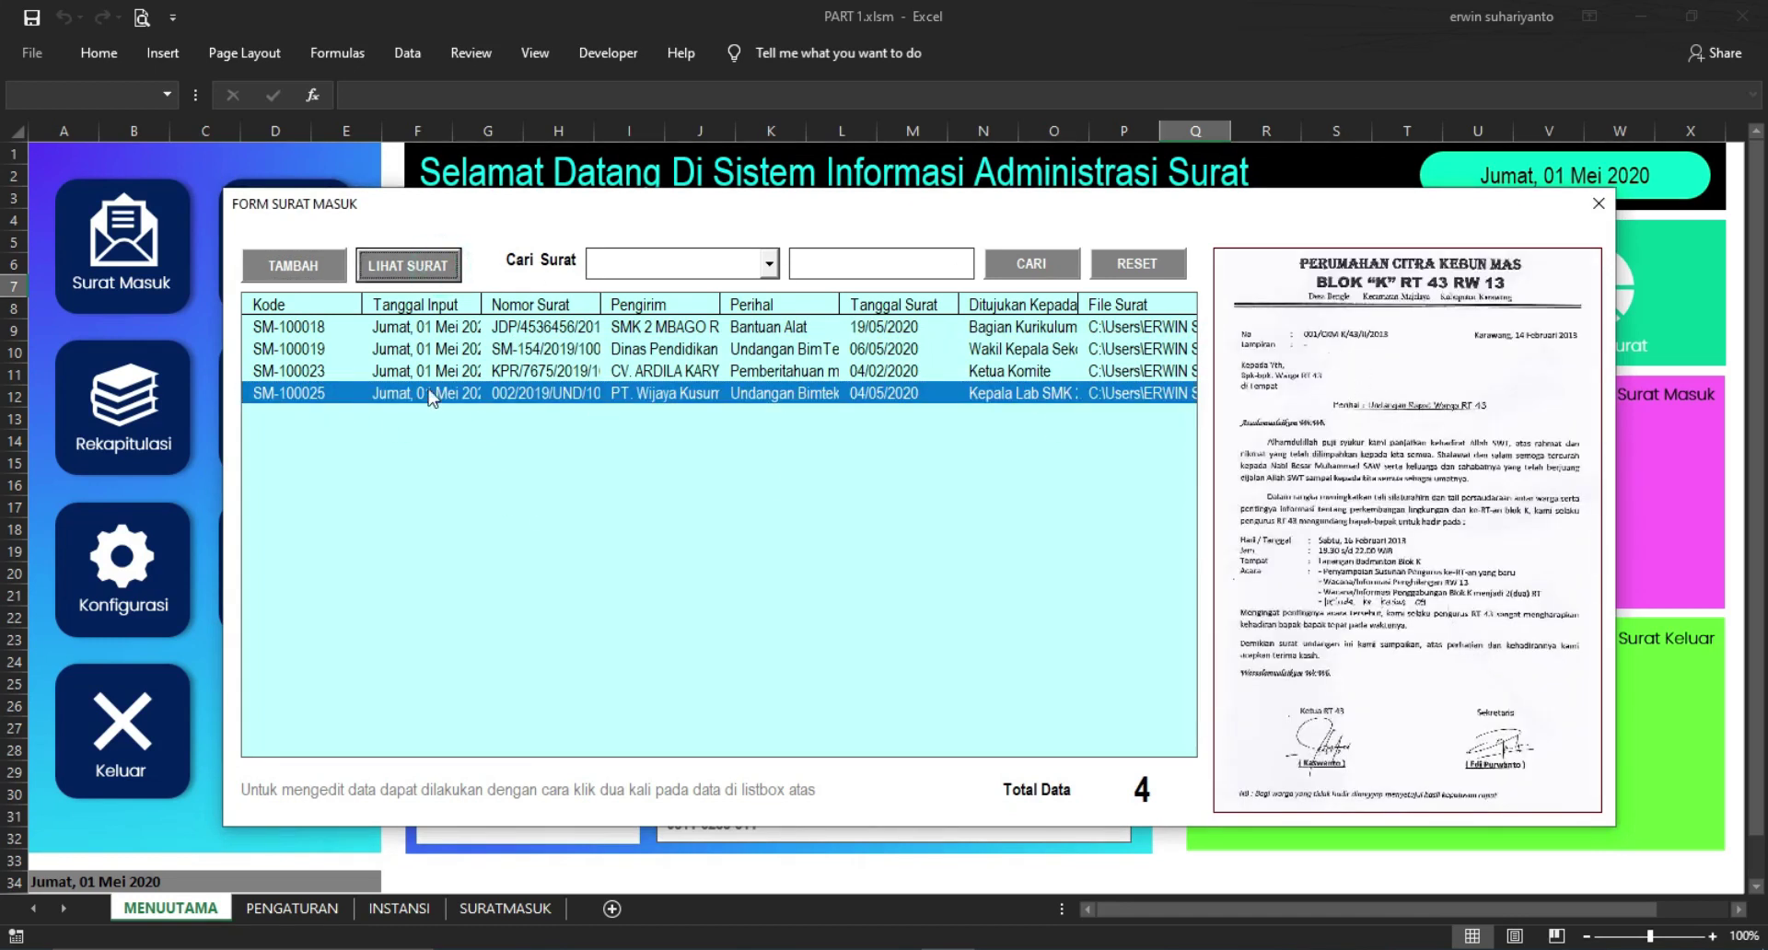
pyautogui.click(394, 372)
pyautogui.click(428, 276)
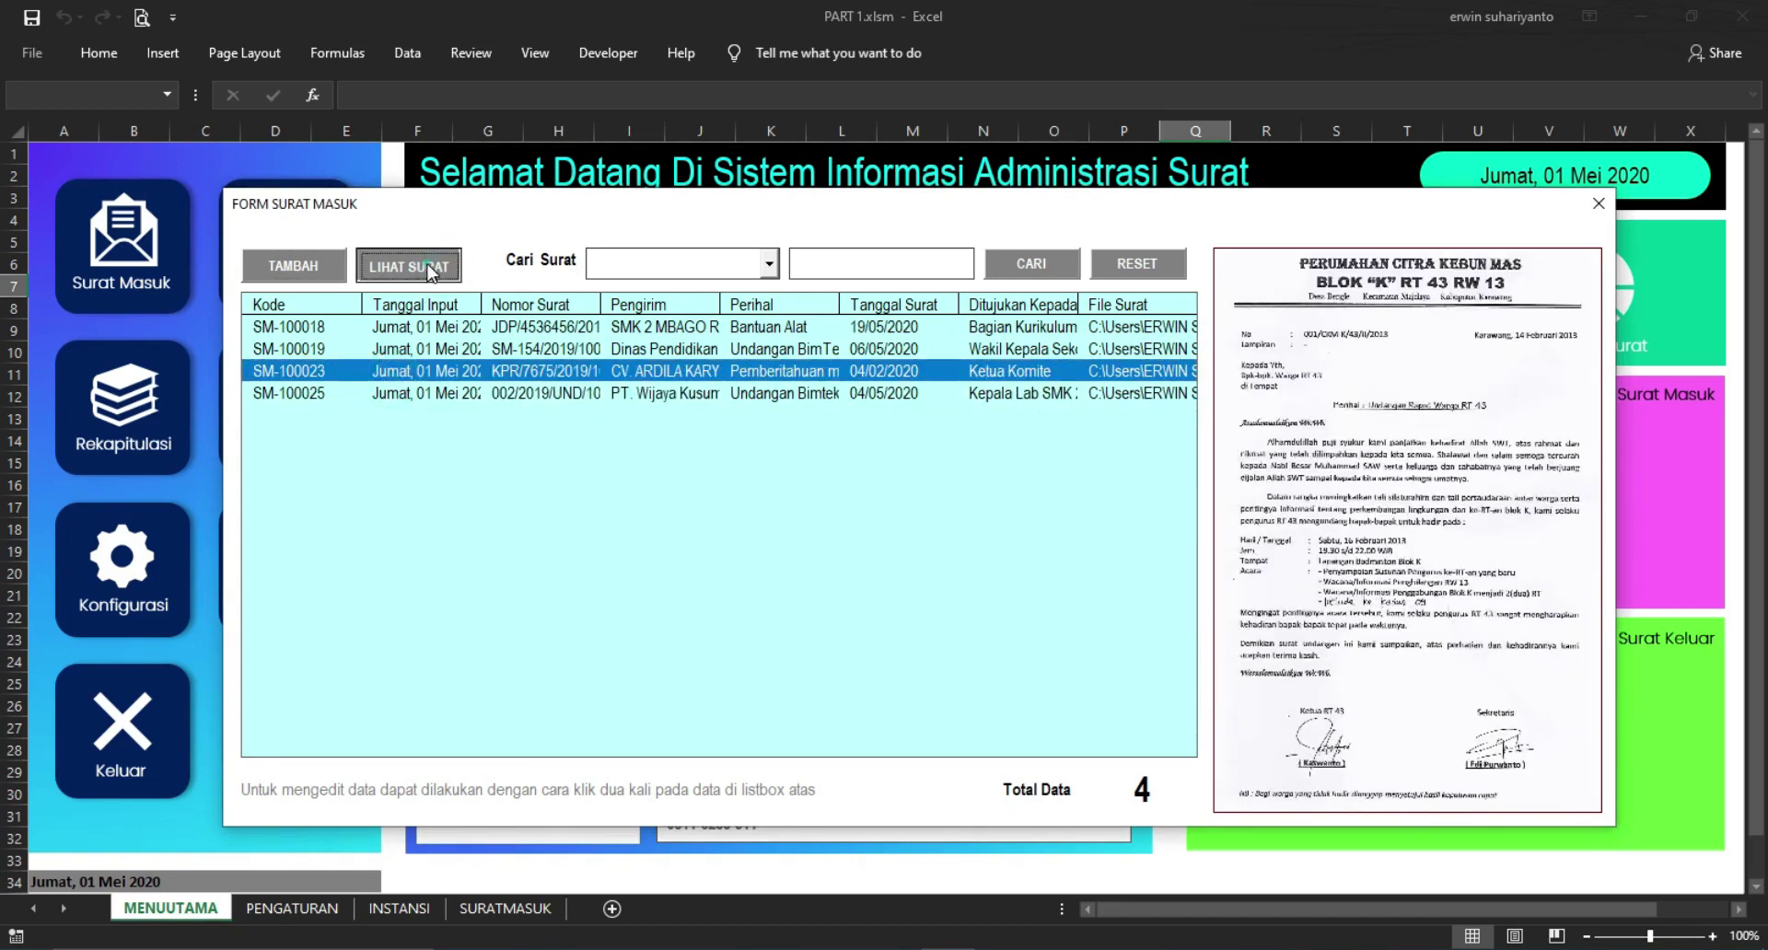
pyautogui.click(419, 350)
pyautogui.click(424, 269)
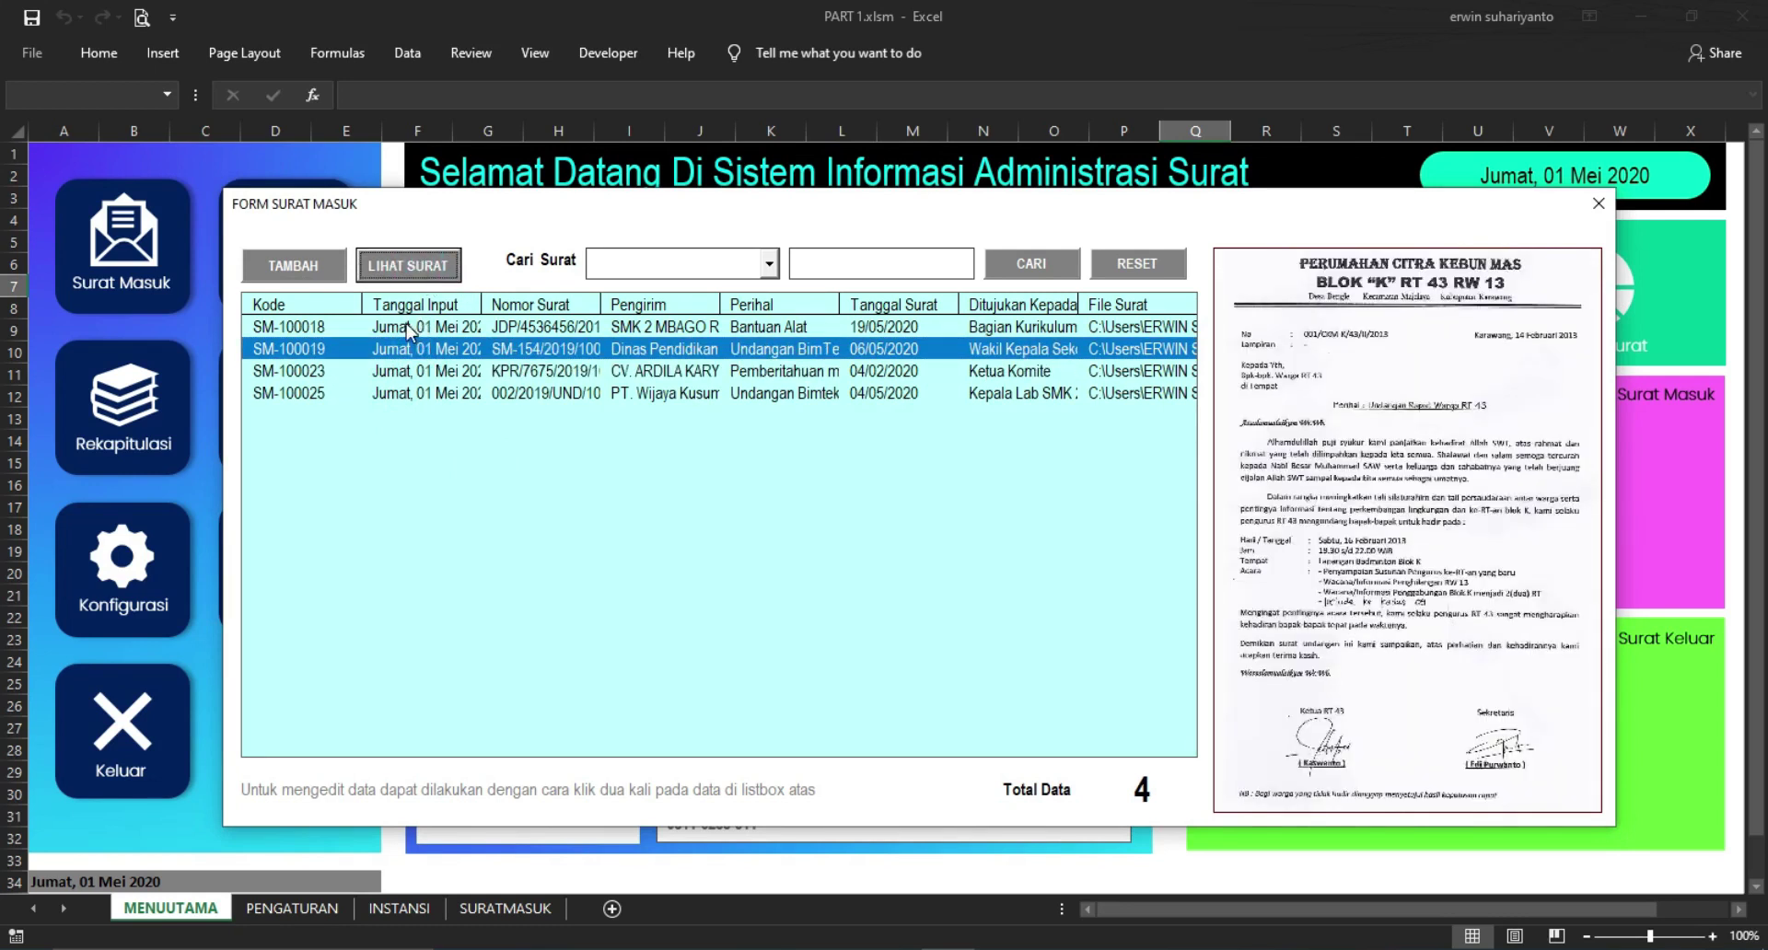
pyautogui.click(415, 326)
pyautogui.click(416, 269)
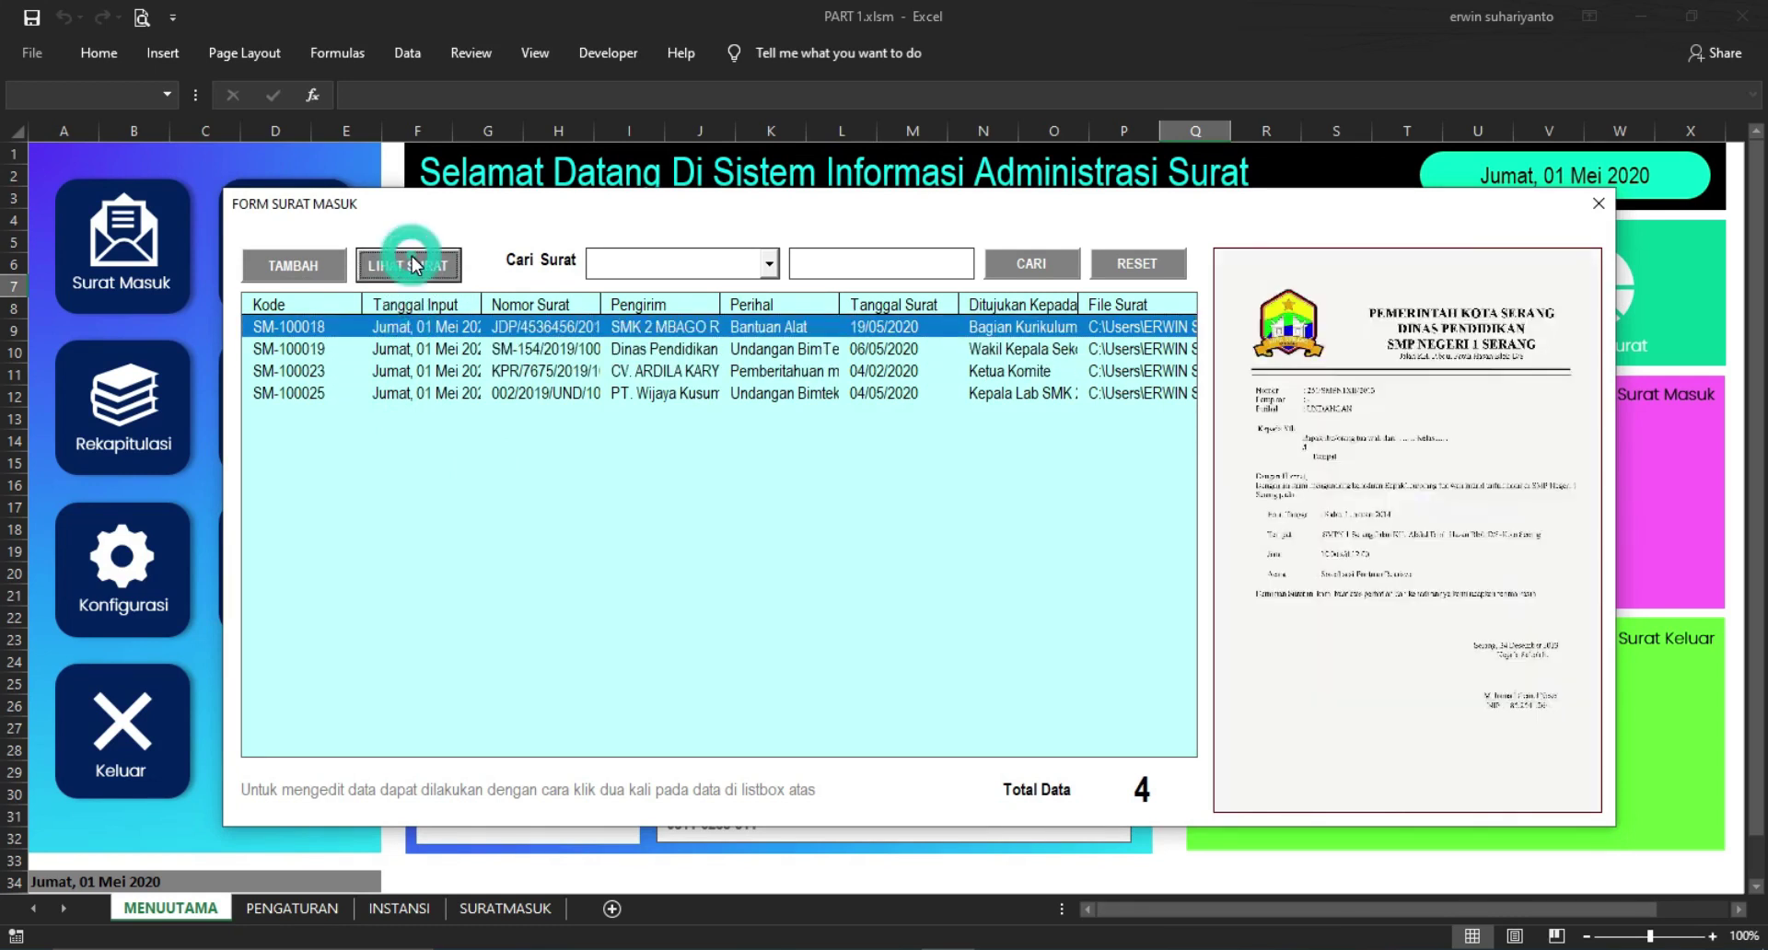
# Open incoming letter SM-100025 for editing
pyautogui.doubleClick(400, 372)
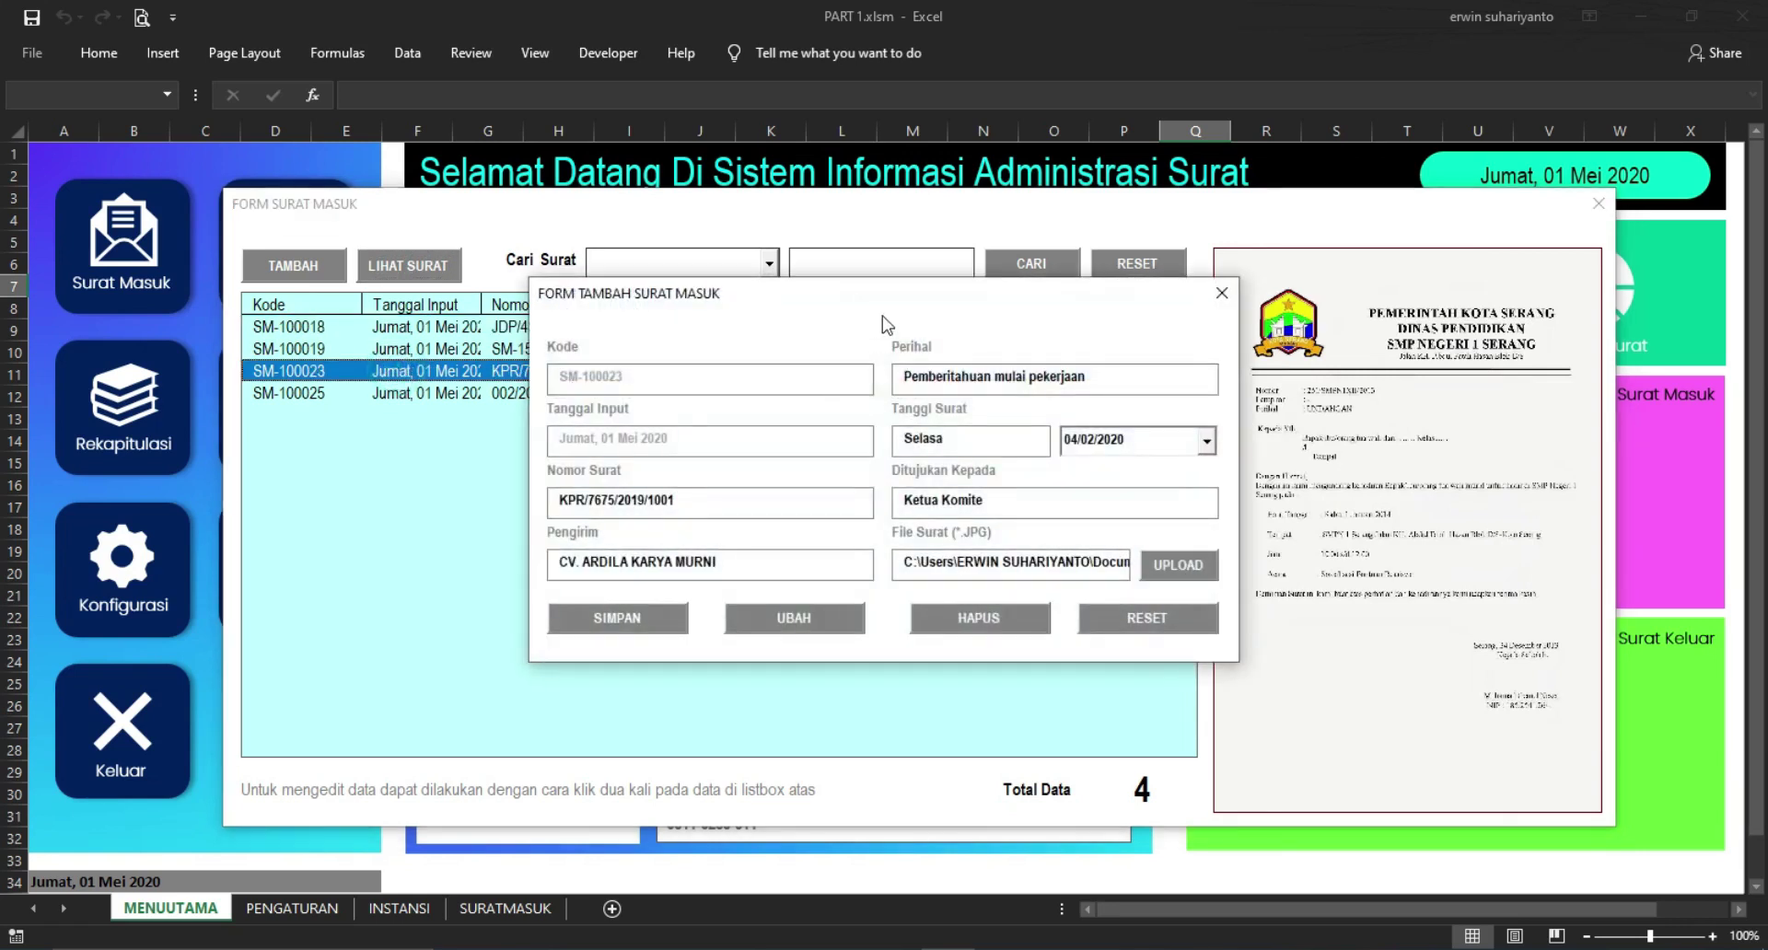
pyautogui.click(1082, 345)
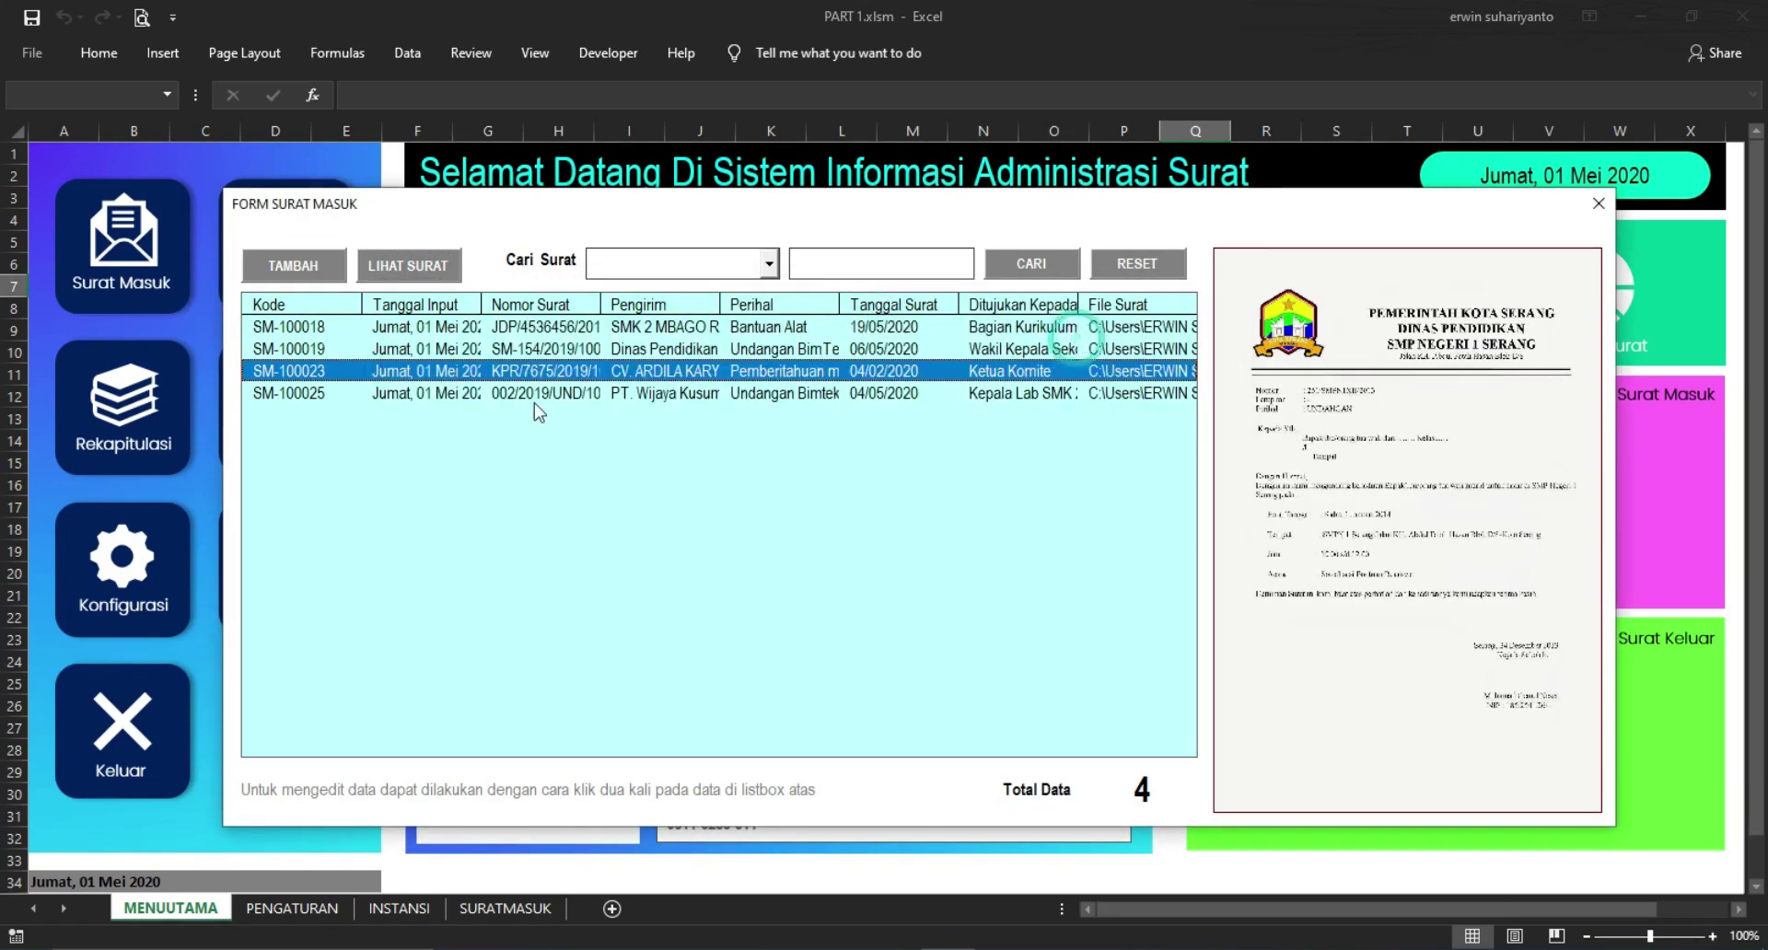
pyautogui.click(500, 396)
pyautogui.doubleClick(499, 396)
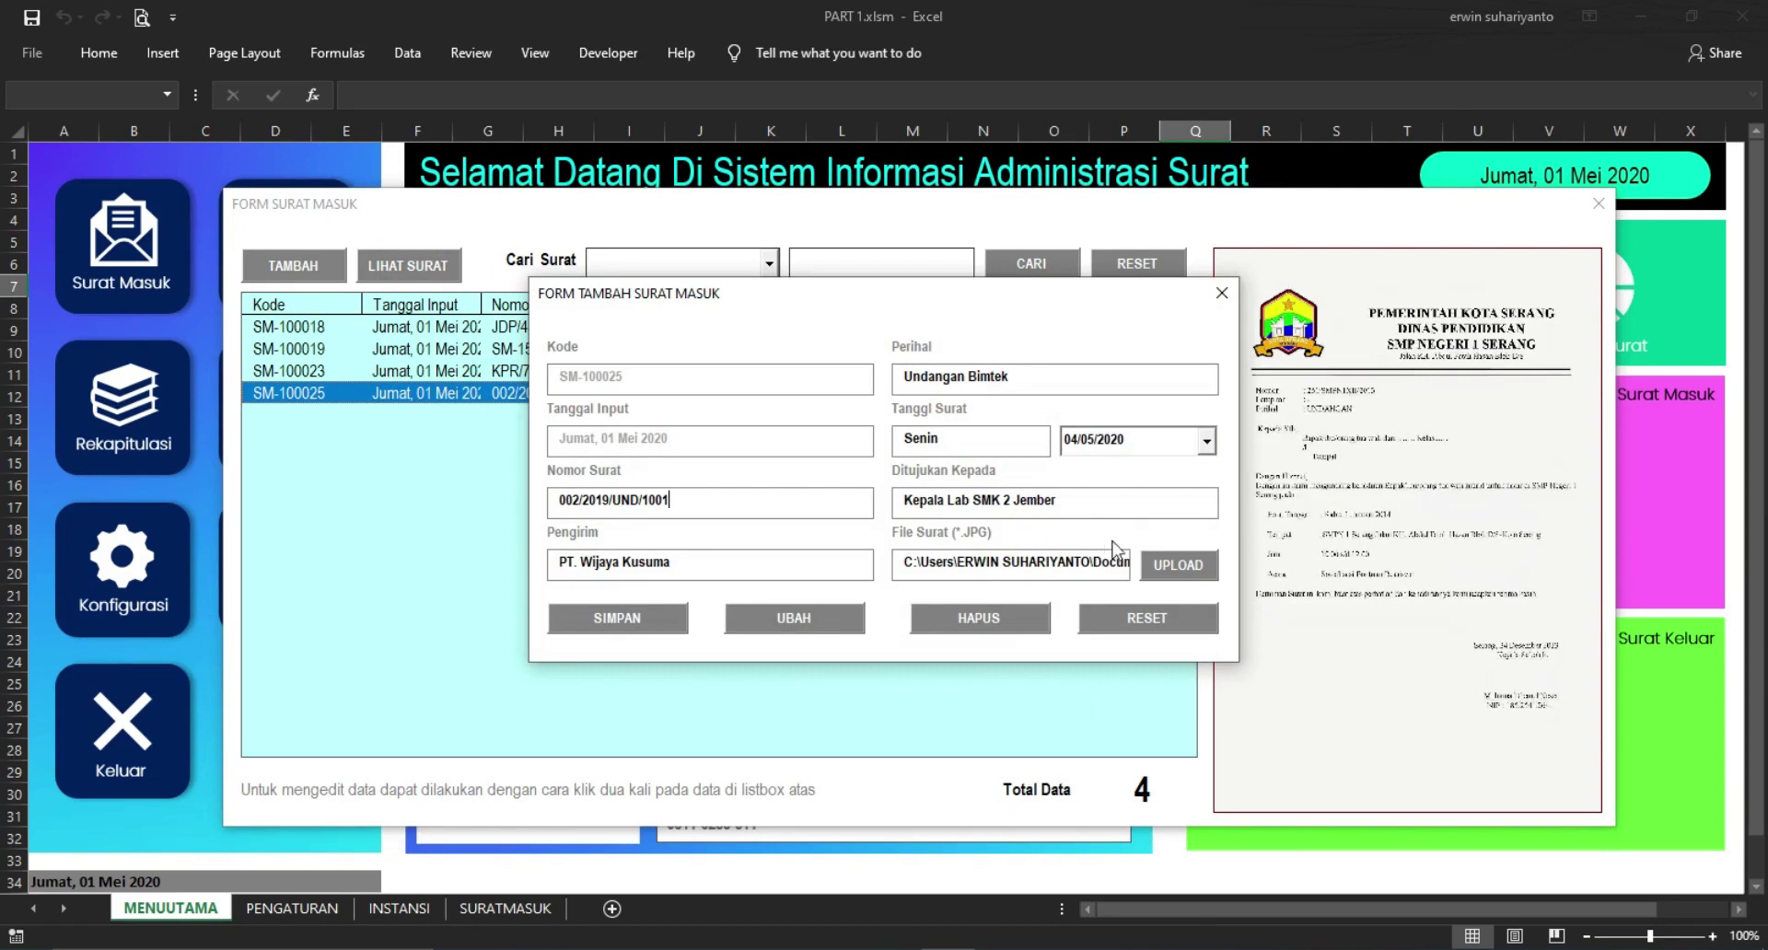
# Replace the letter's attached image with 1588148217.jpg
pyautogui.click(1184, 567)
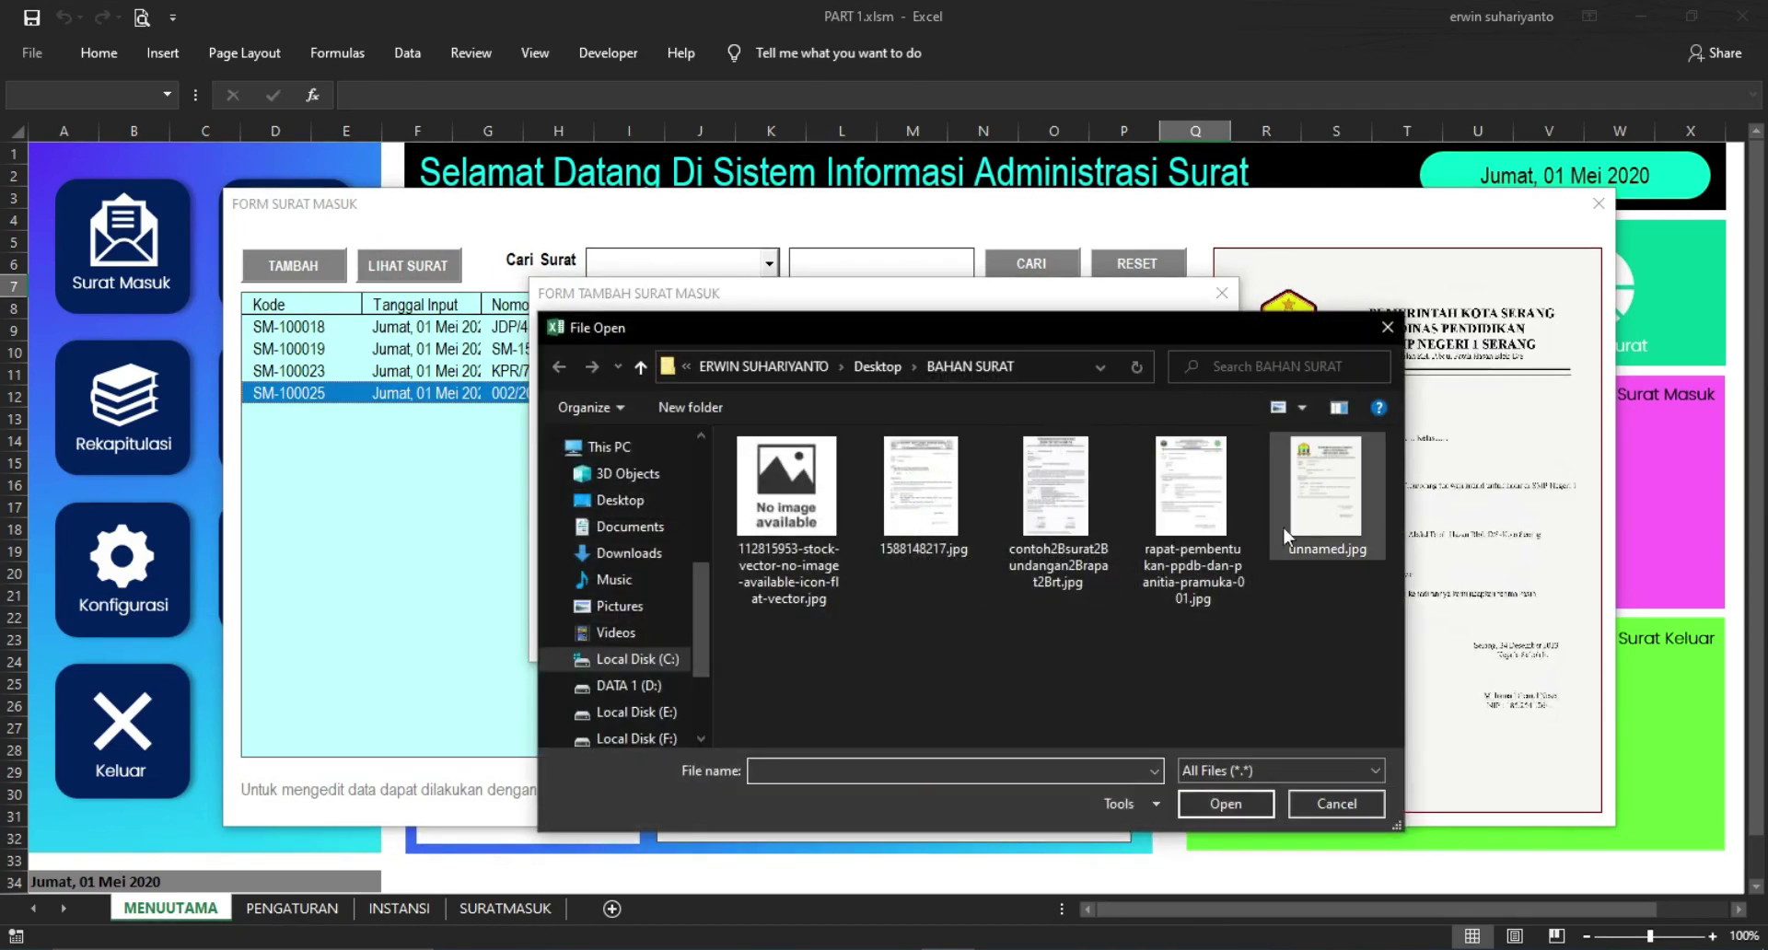
pyautogui.click(907, 502)
pyautogui.click(1222, 803)
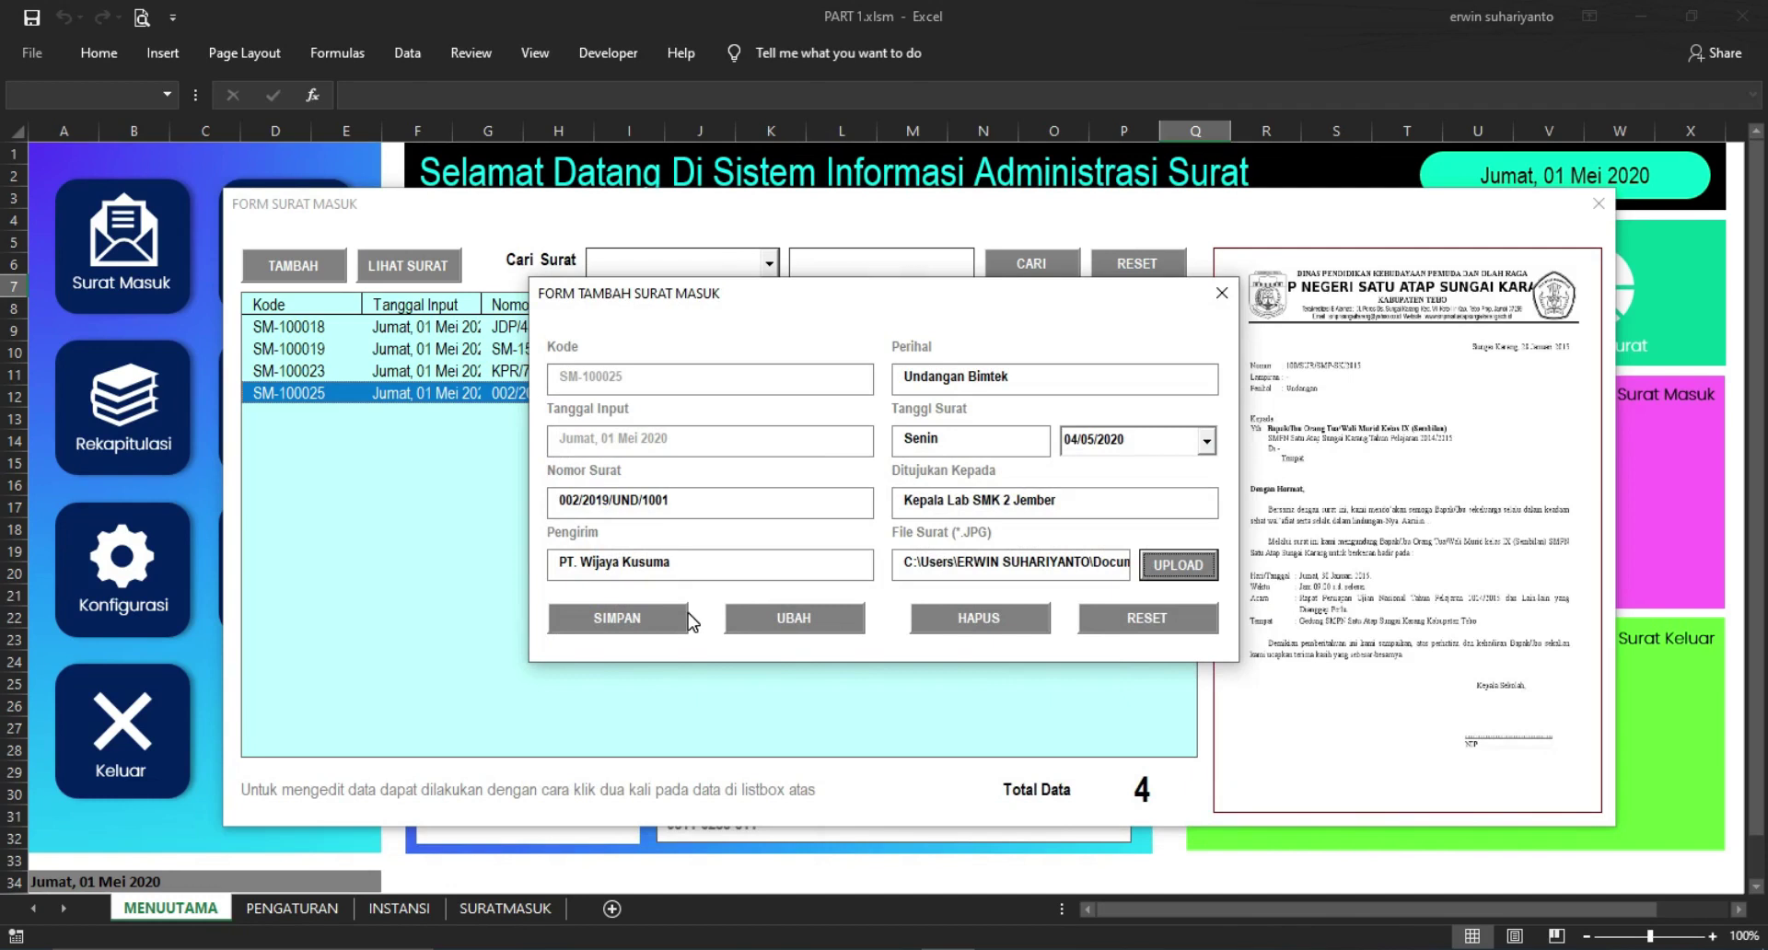
# Extend the subject to 'Undangan Bimtek Komputer' and save the change
pyautogui.click(1025, 383)
pyautogui.write('Komputer')
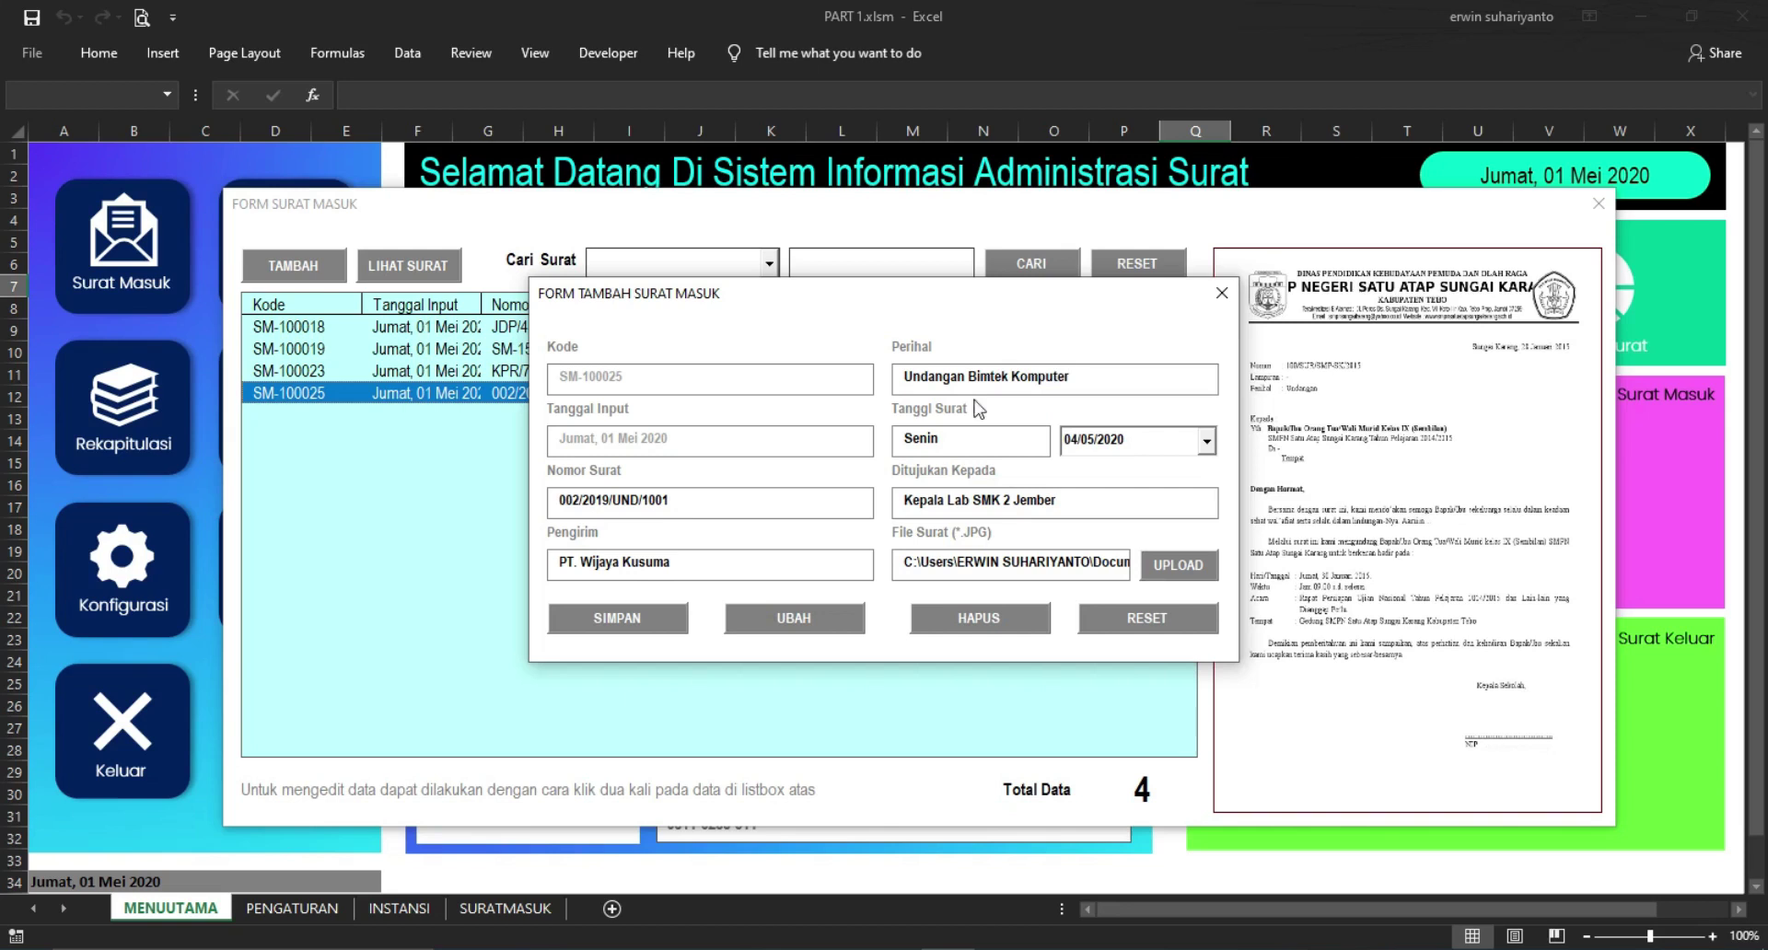
pyautogui.click(813, 611)
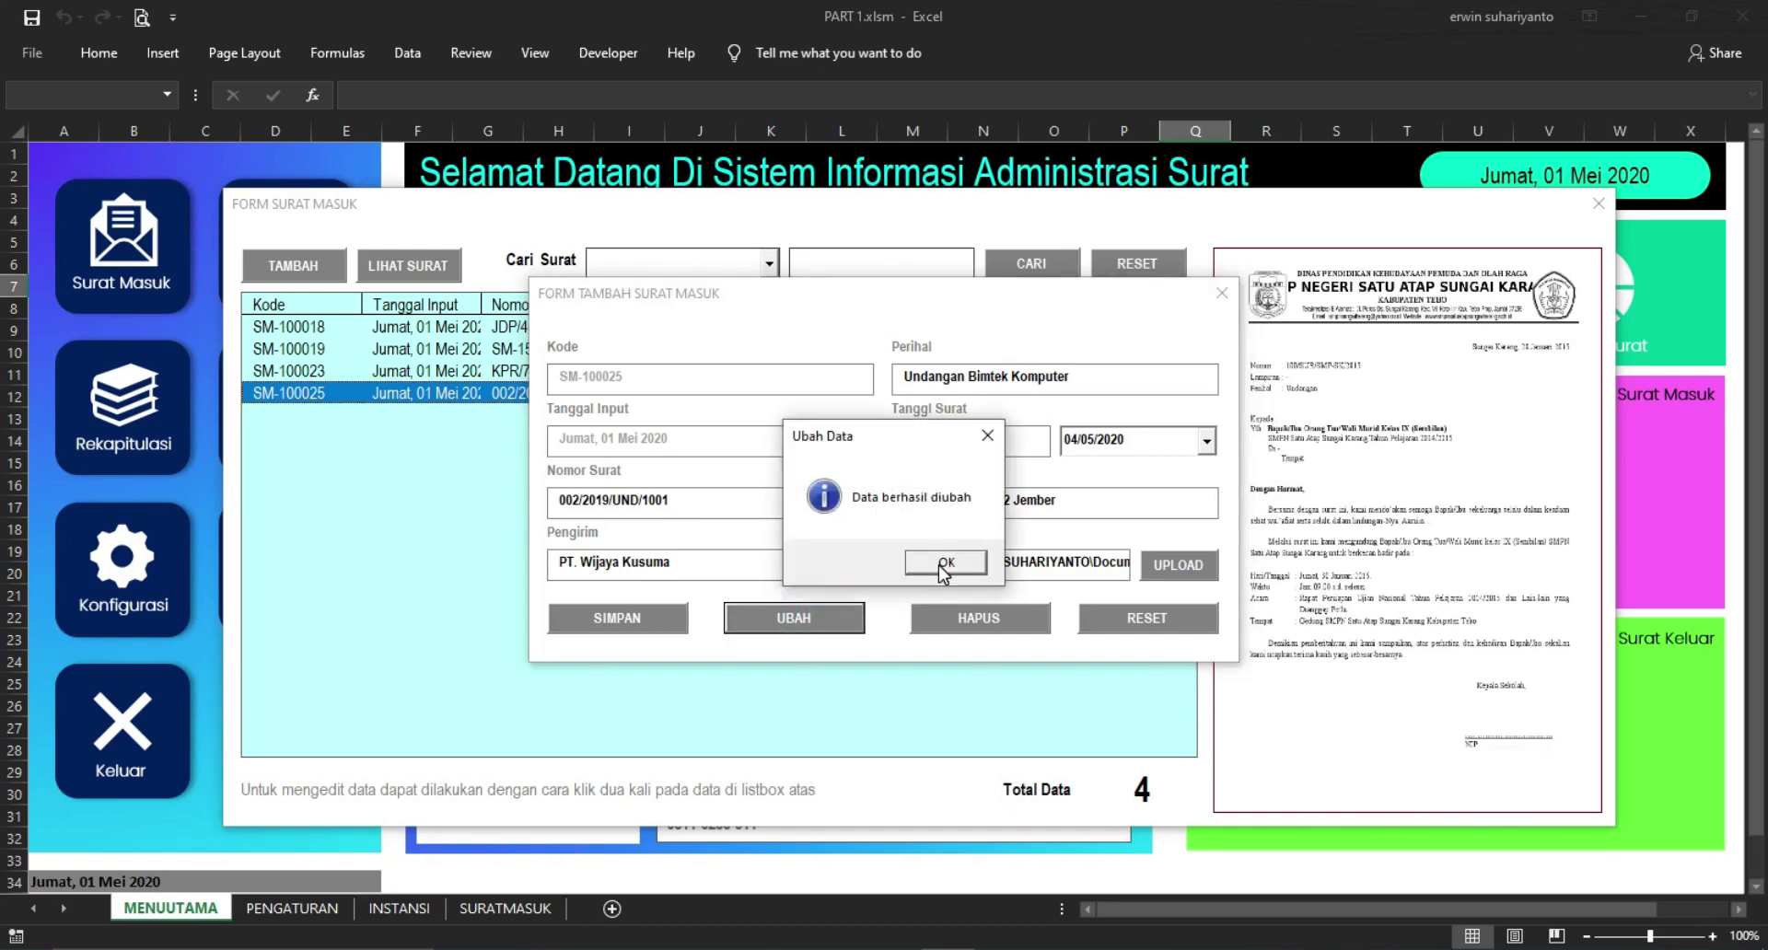
pyautogui.click(945, 559)
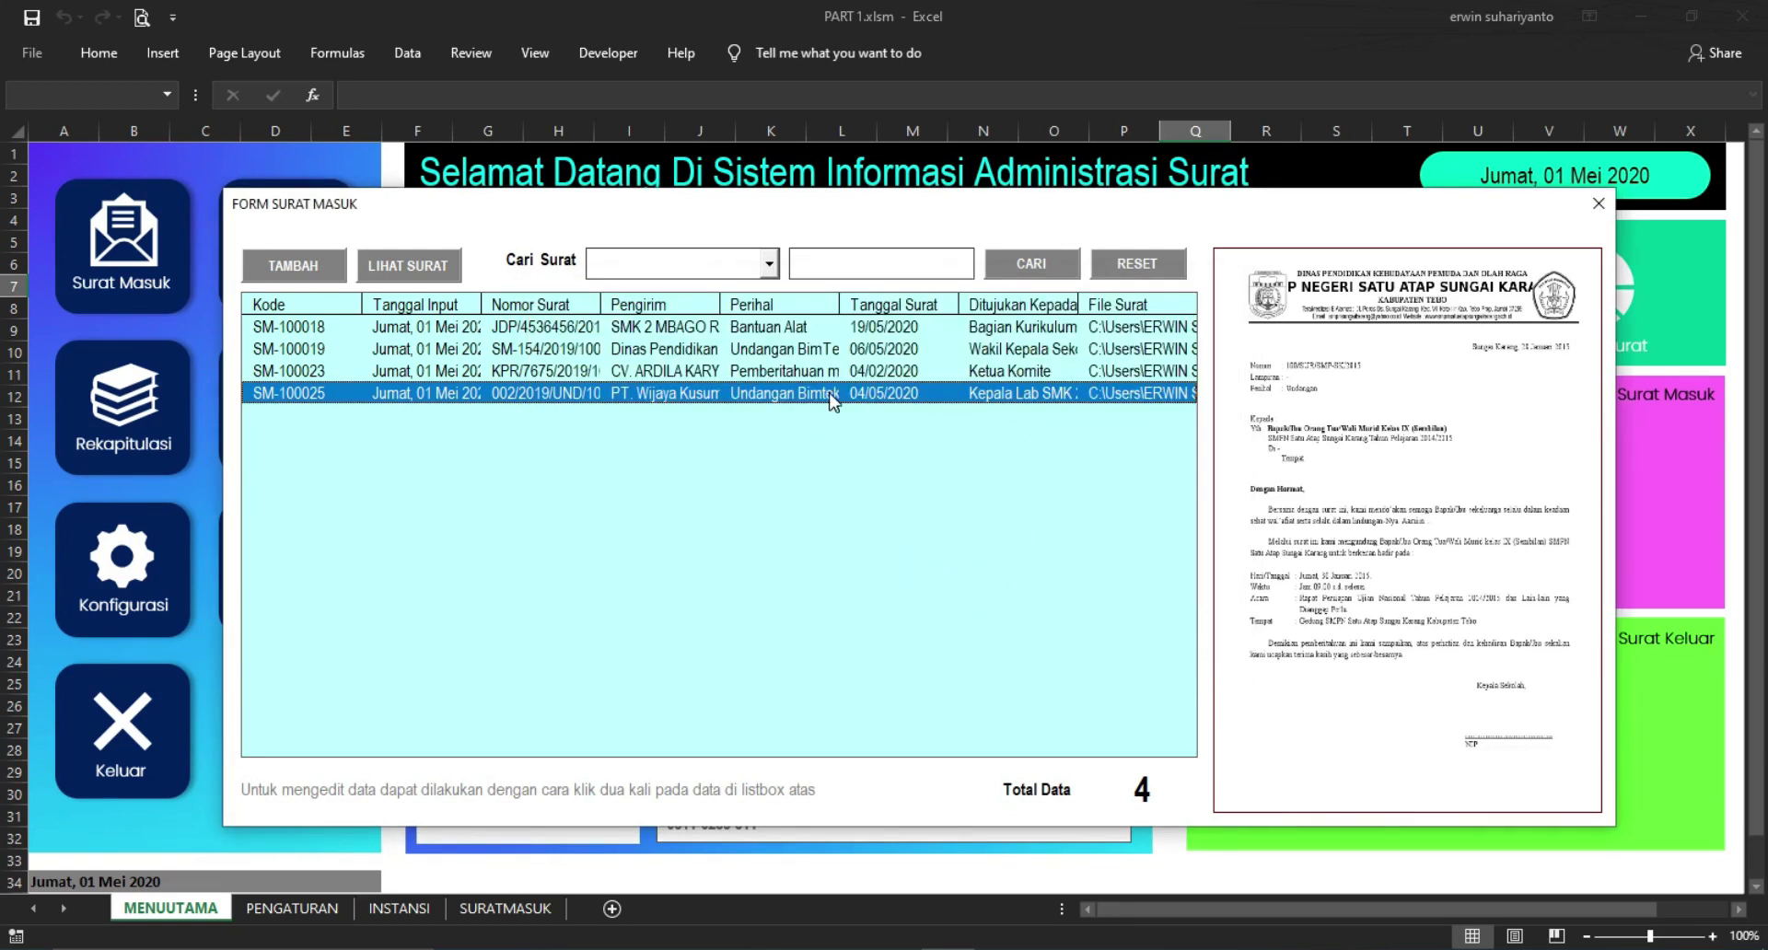
# Preview the scanned letter of SM-100025, then open and close its edit form unchanged
pyautogui.click(667, 372)
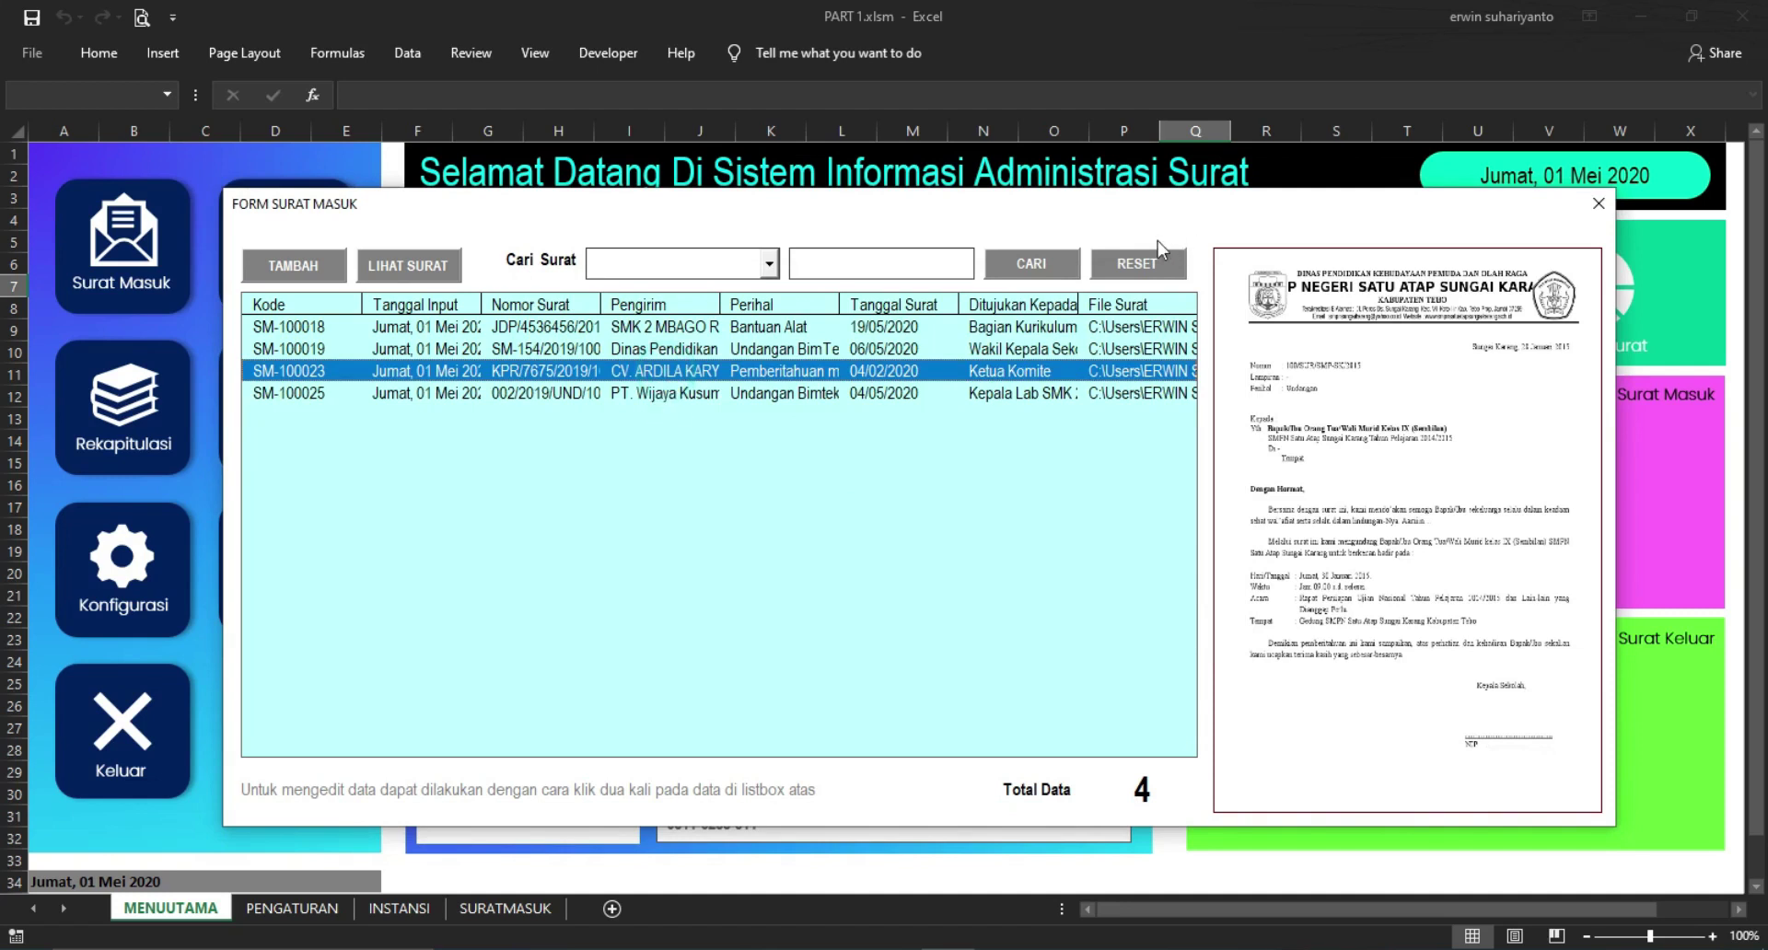
pyautogui.click(603, 392)
pyautogui.click(407, 273)
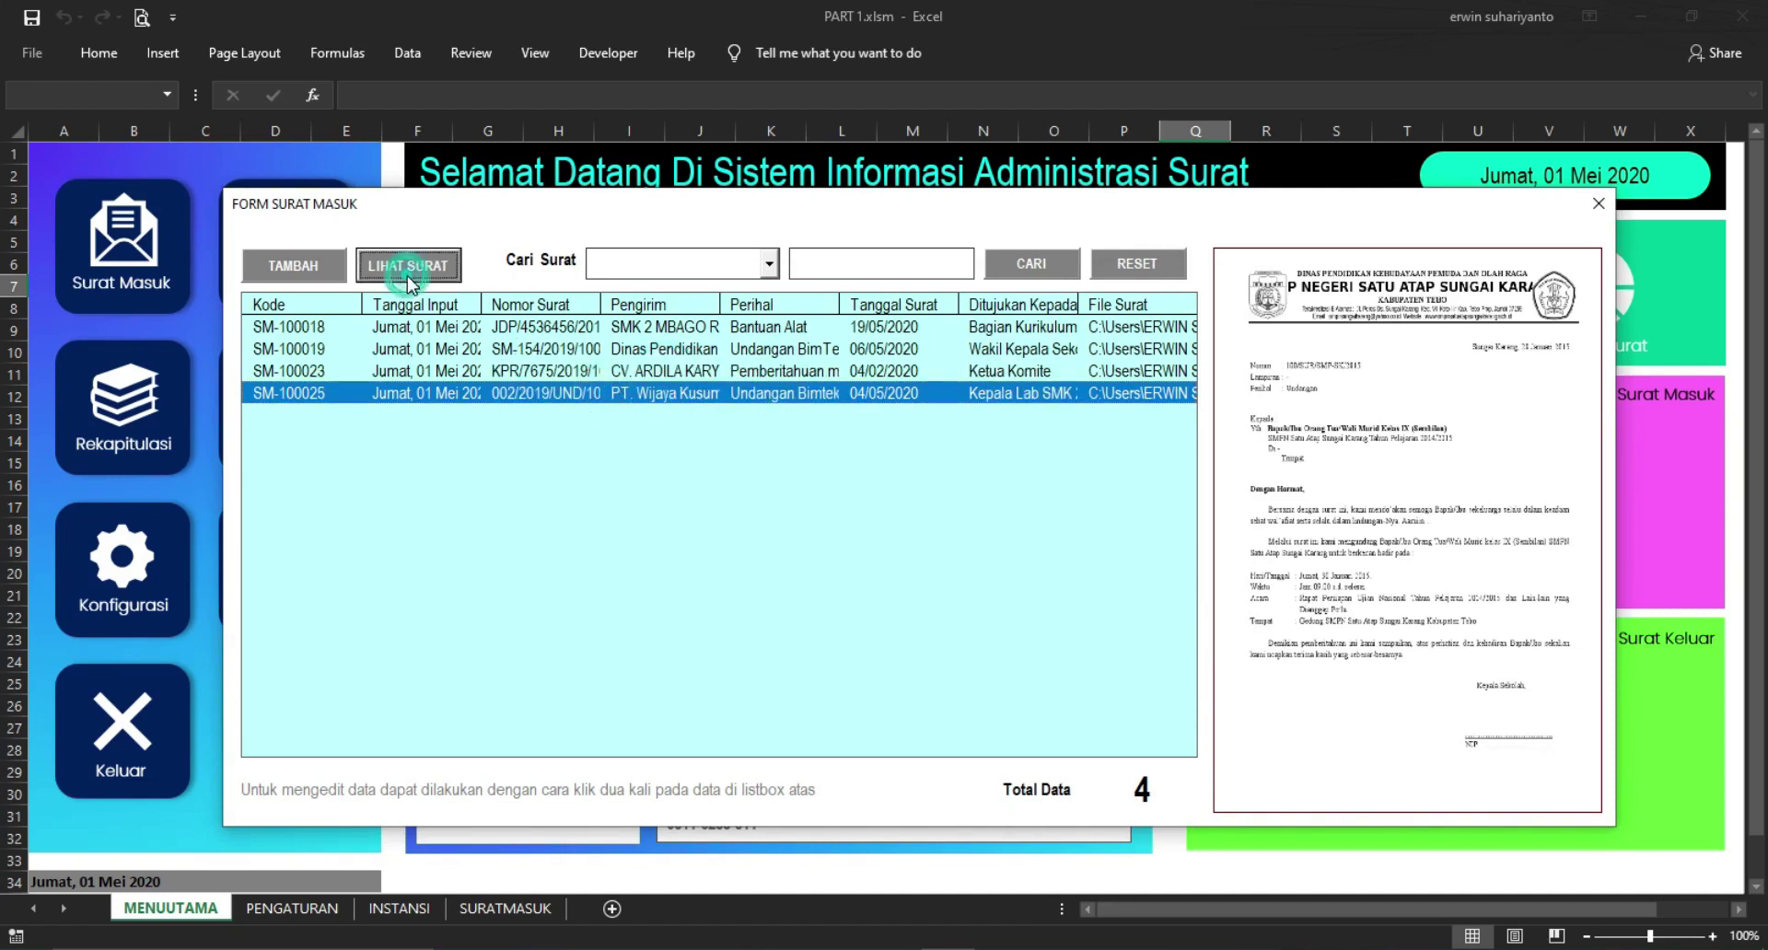
pyautogui.doubleClick(523, 387)
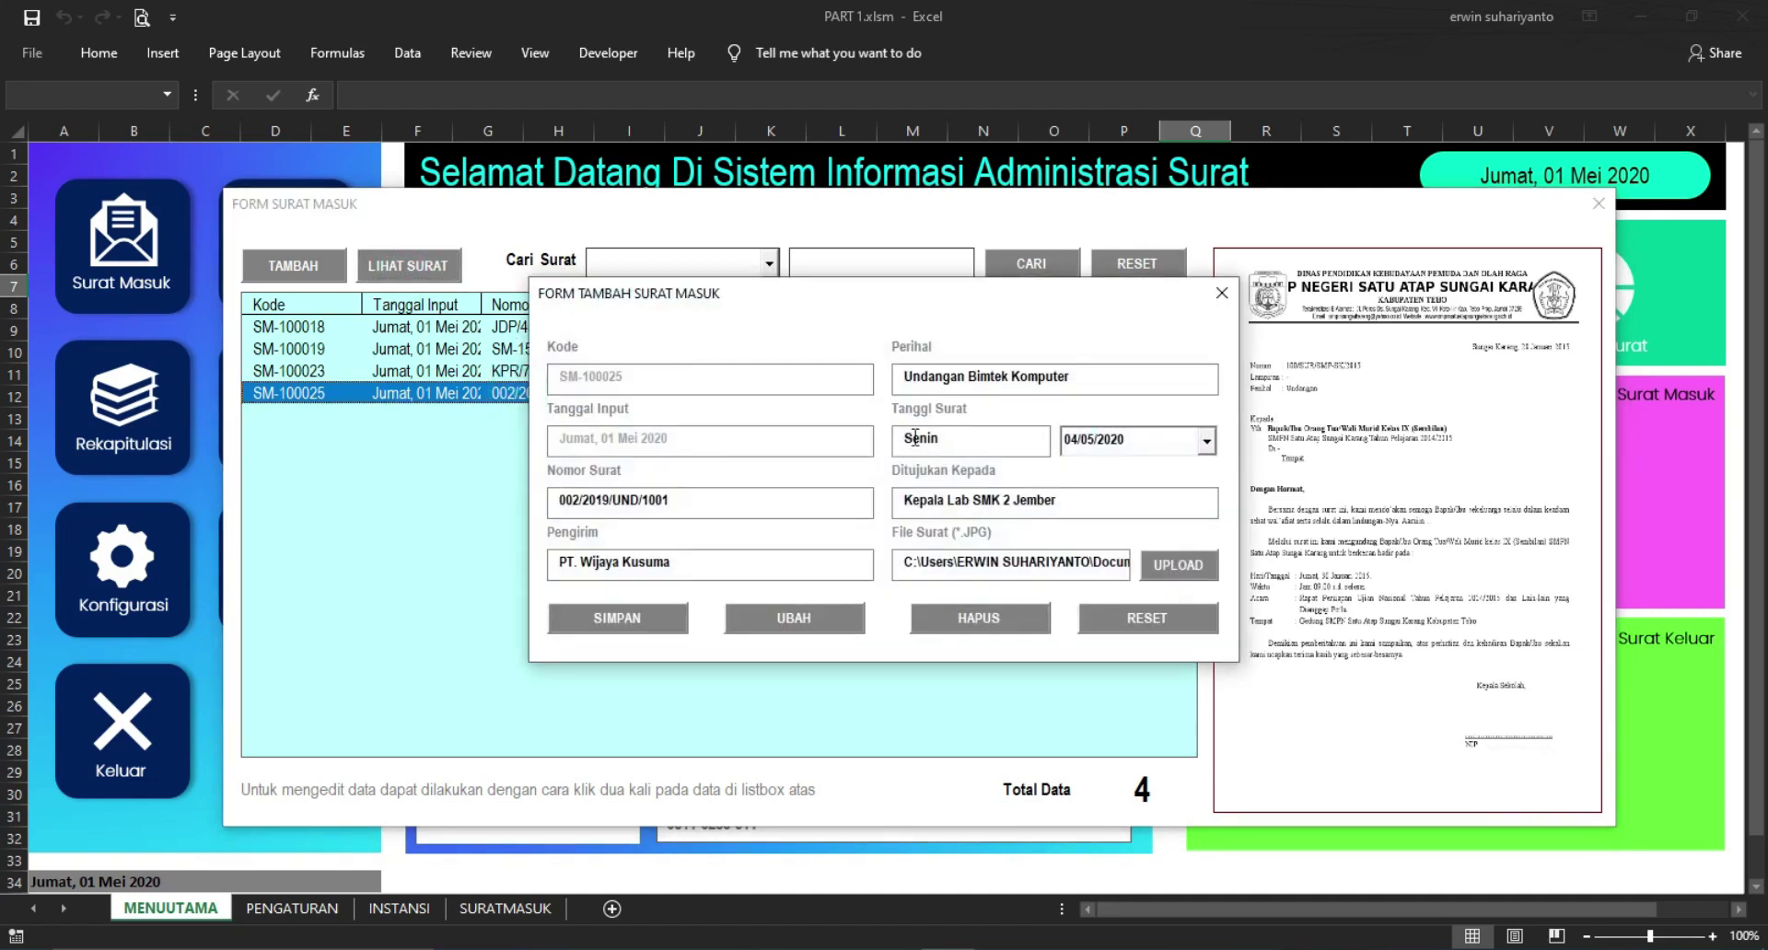
pyautogui.click(1207, 293)
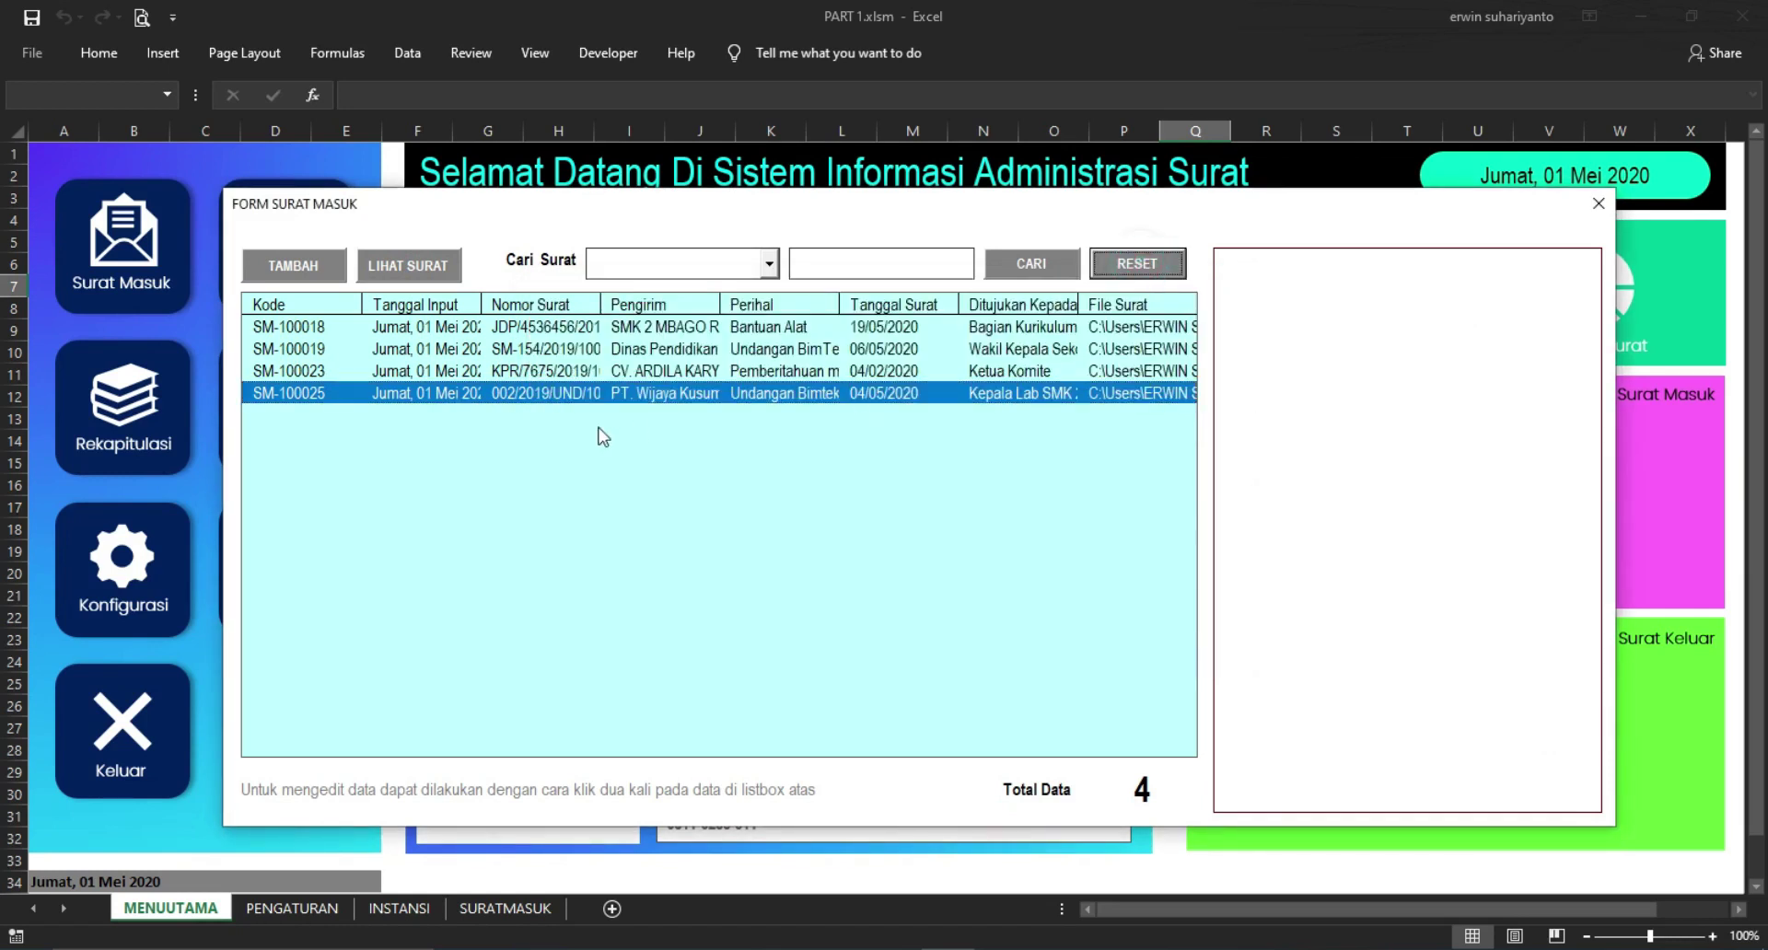
# Preview the scanned letters of SM-100023, SM-100019 and SM-100018
pyautogui.click(507, 370)
pyautogui.click(432, 278)
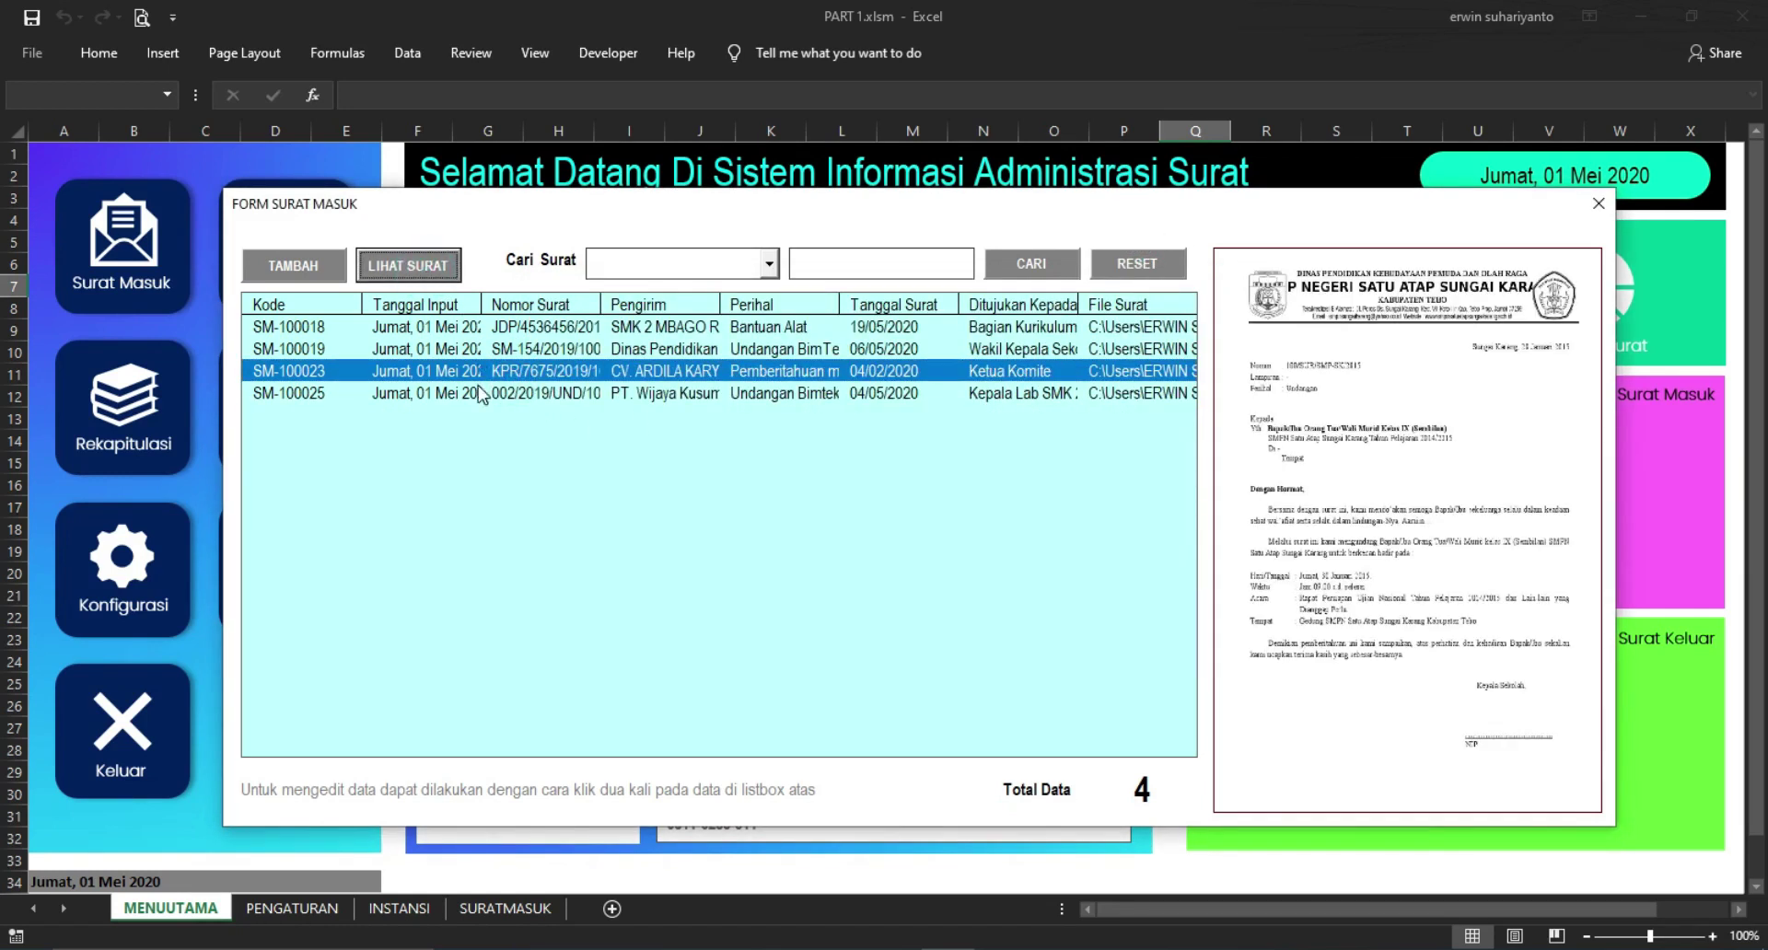
pyautogui.click(481, 393)
pyautogui.click(433, 273)
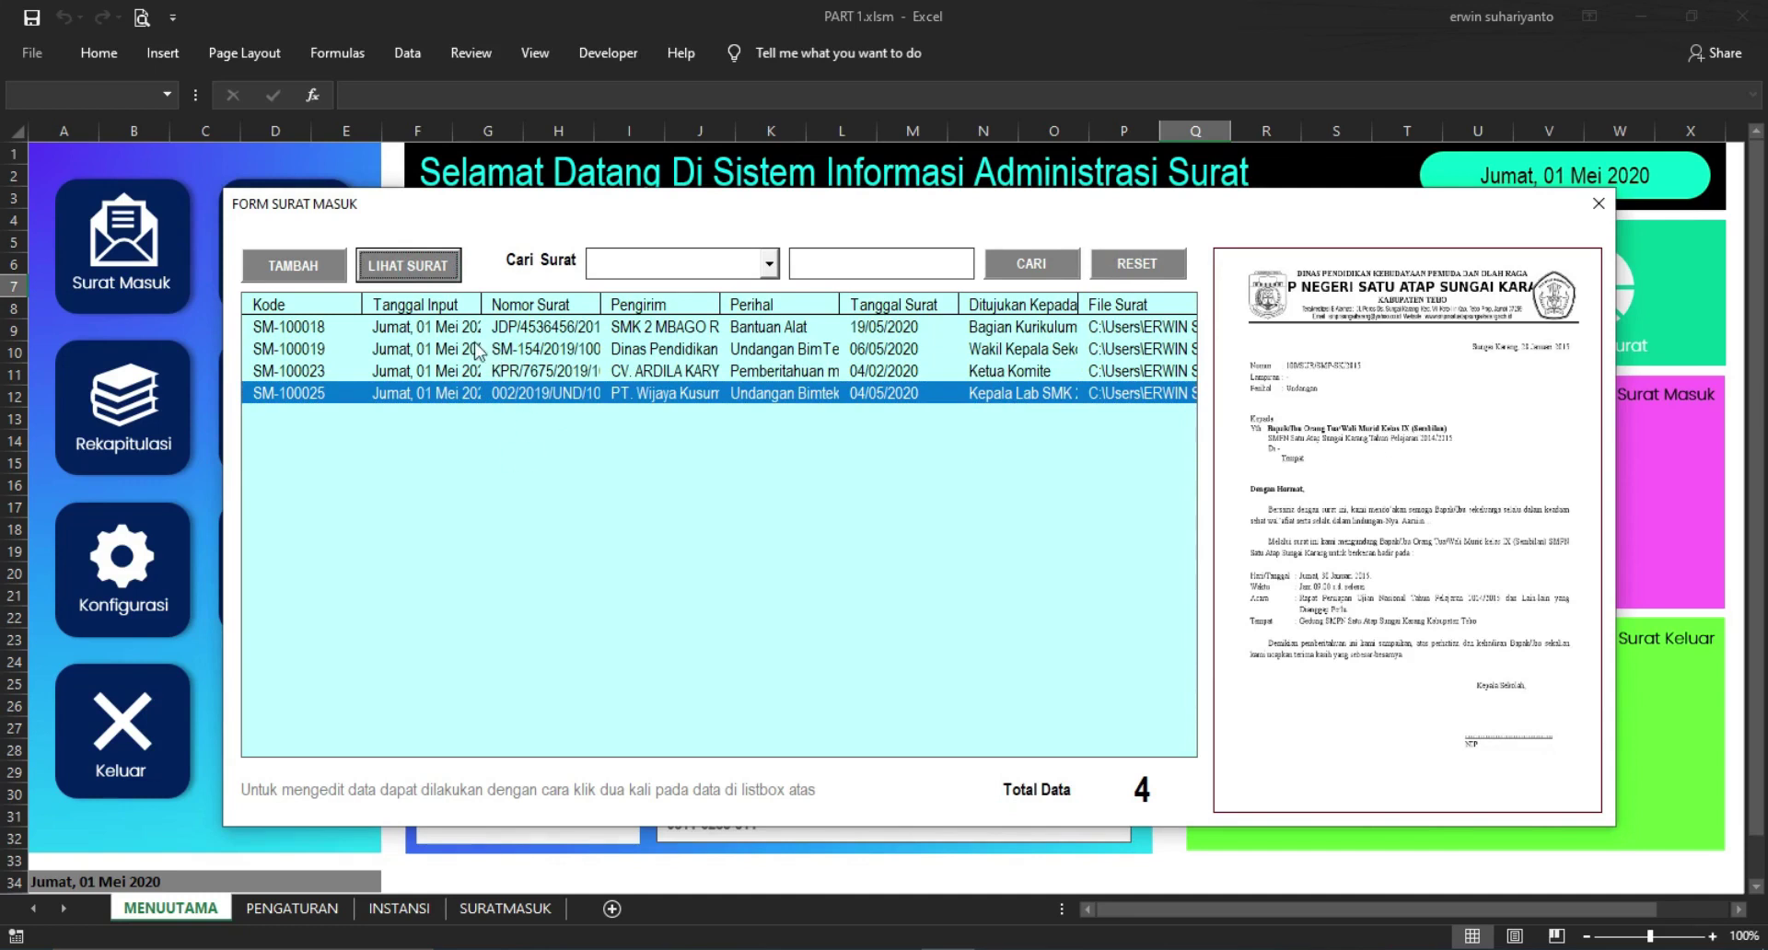
pyautogui.click(480, 350)
pyautogui.click(423, 279)
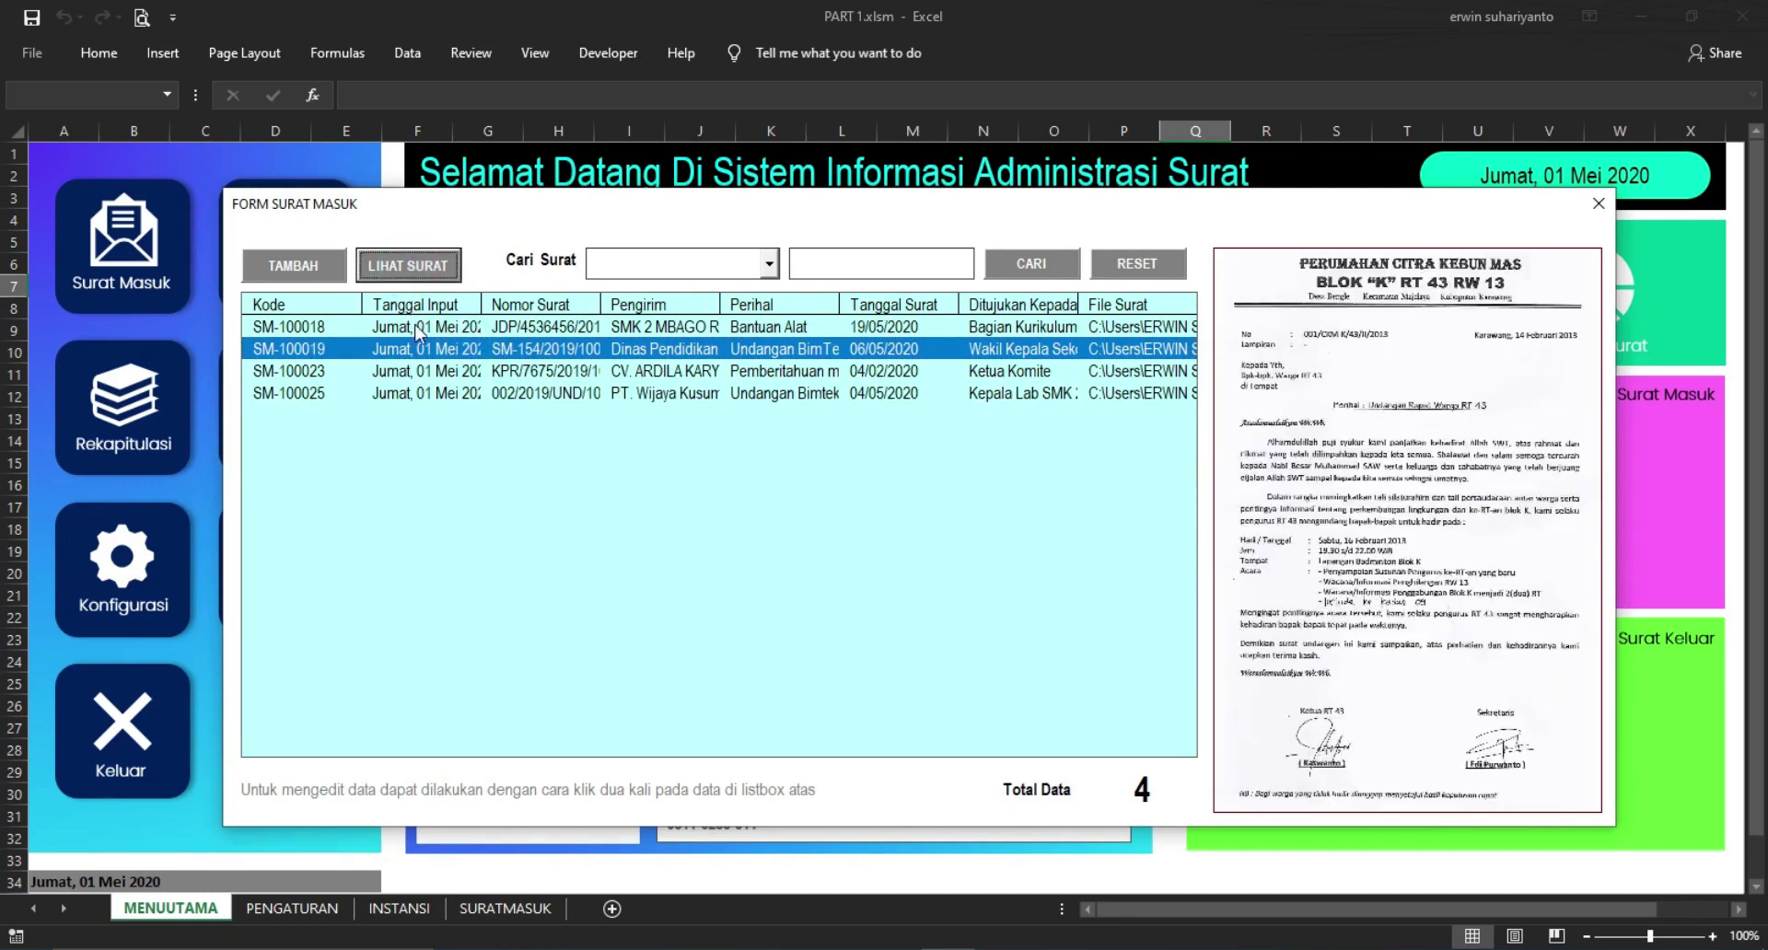
pyautogui.click(416, 327)
pyautogui.click(424, 276)
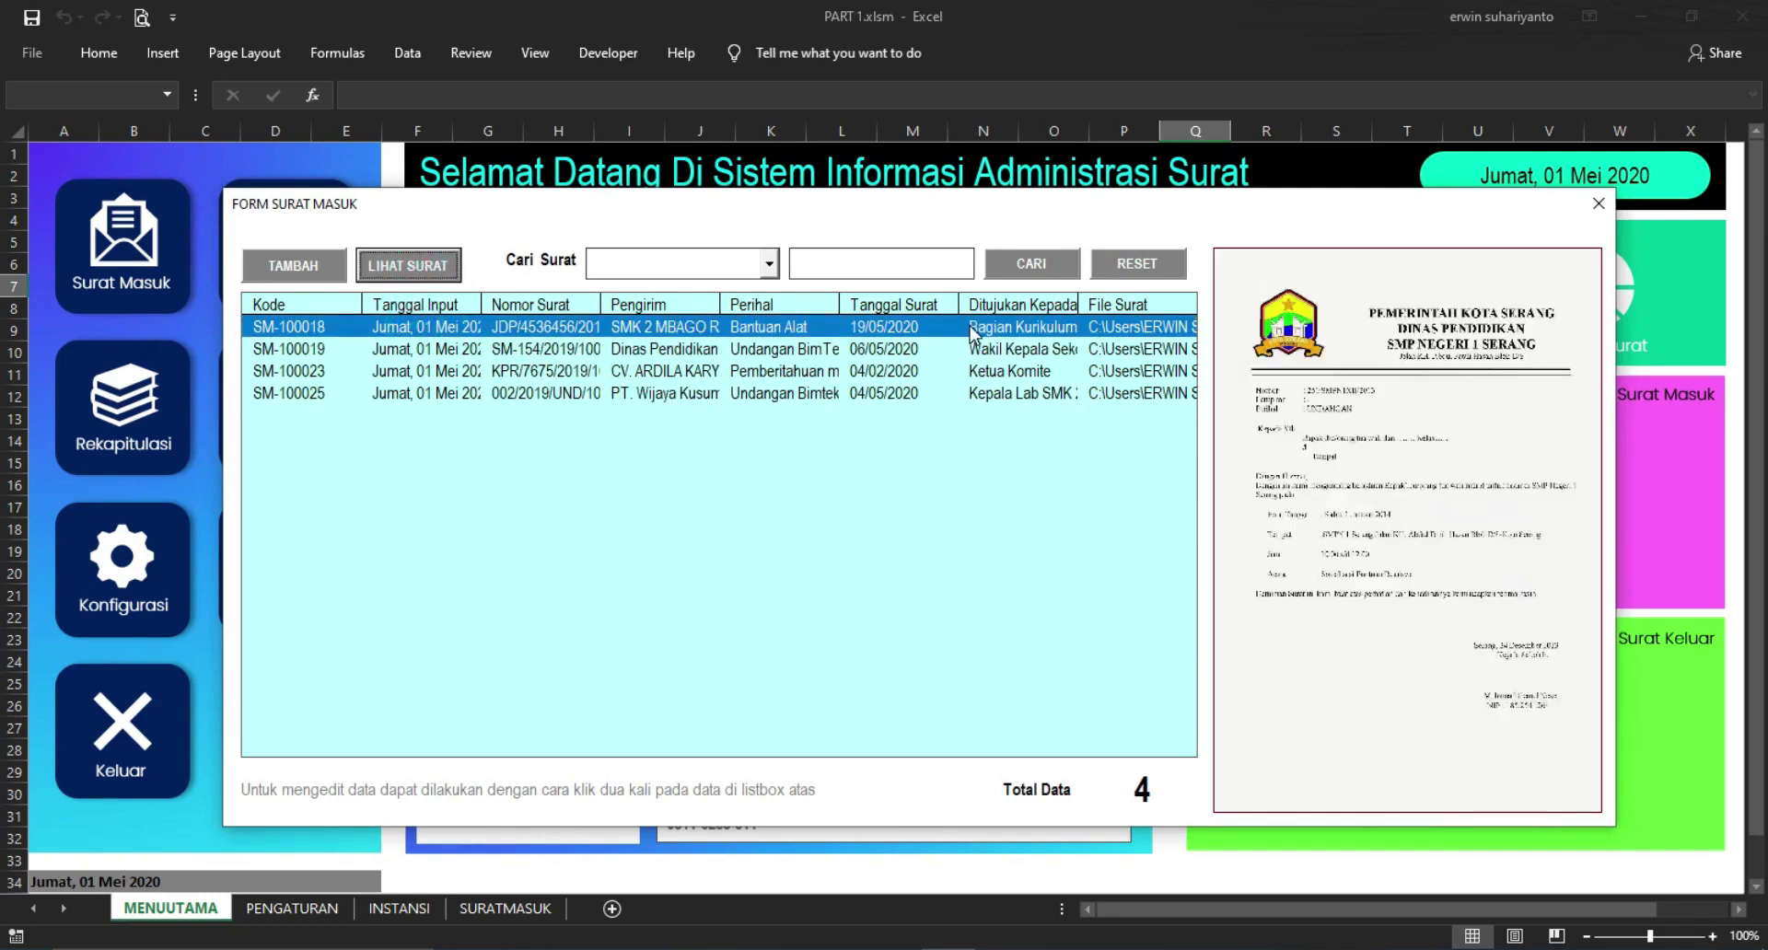
# Search letters by Pengirim for 'dinas', then reset to list all four letters
pyautogui.click(771, 269)
pyautogui.click(659, 303)
pyautogui.click(847, 271)
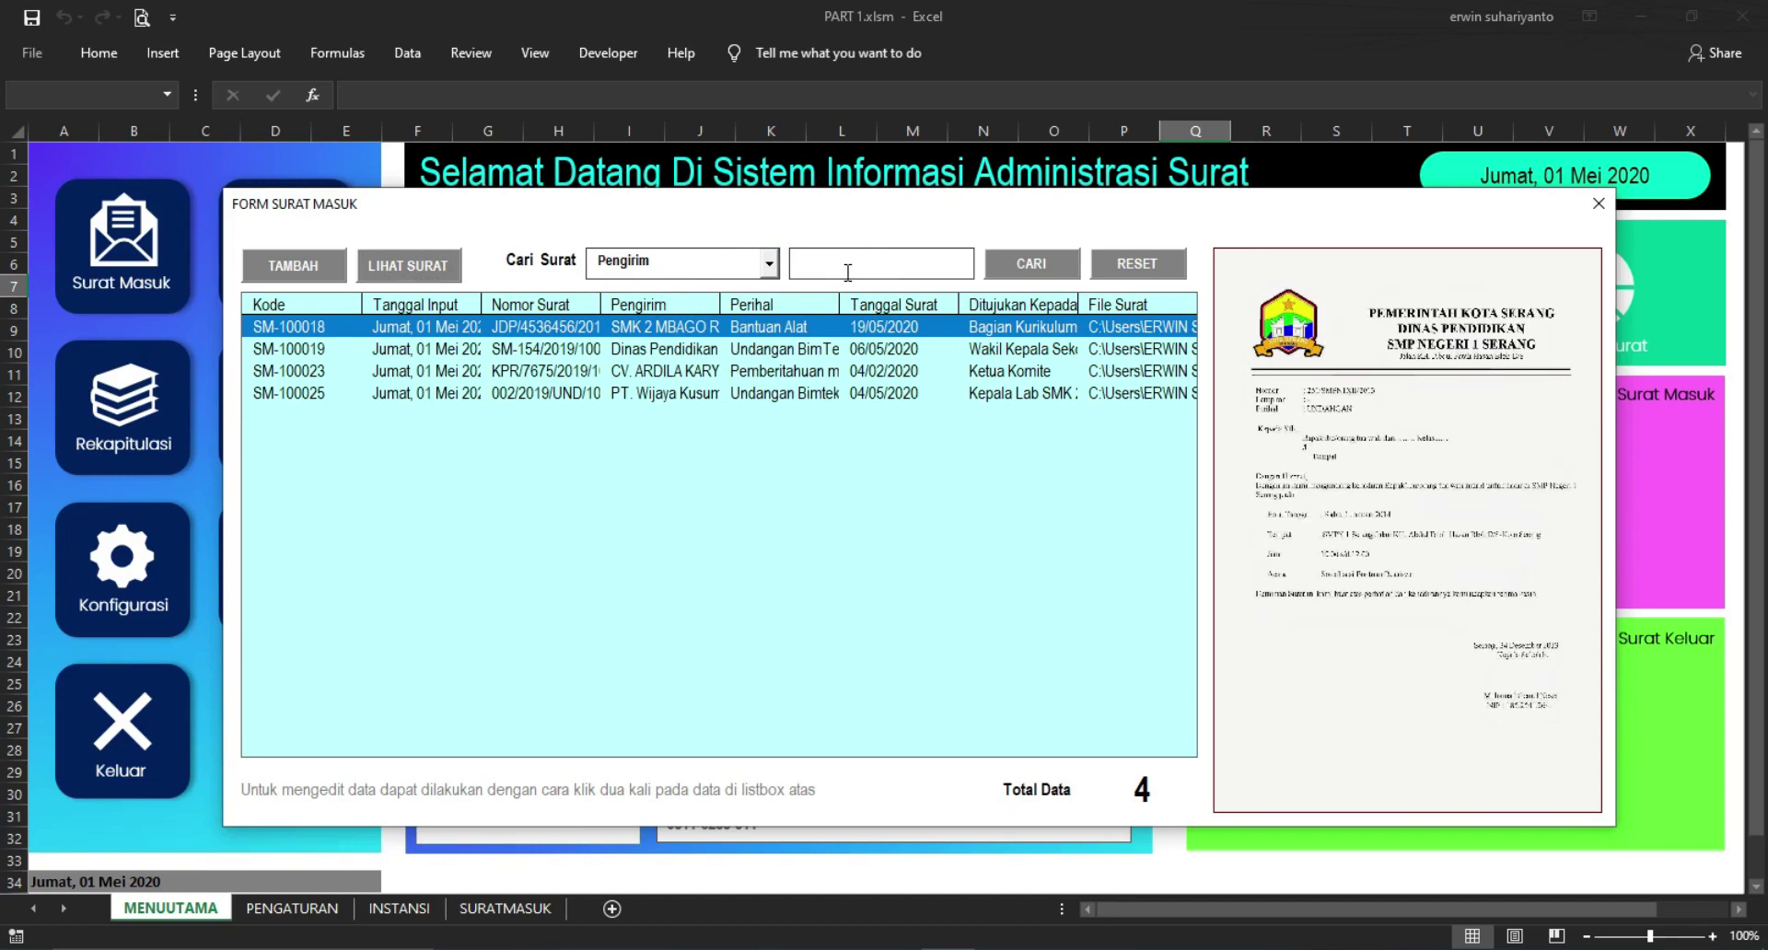
pyautogui.write('dinas')
pyautogui.click(1031, 265)
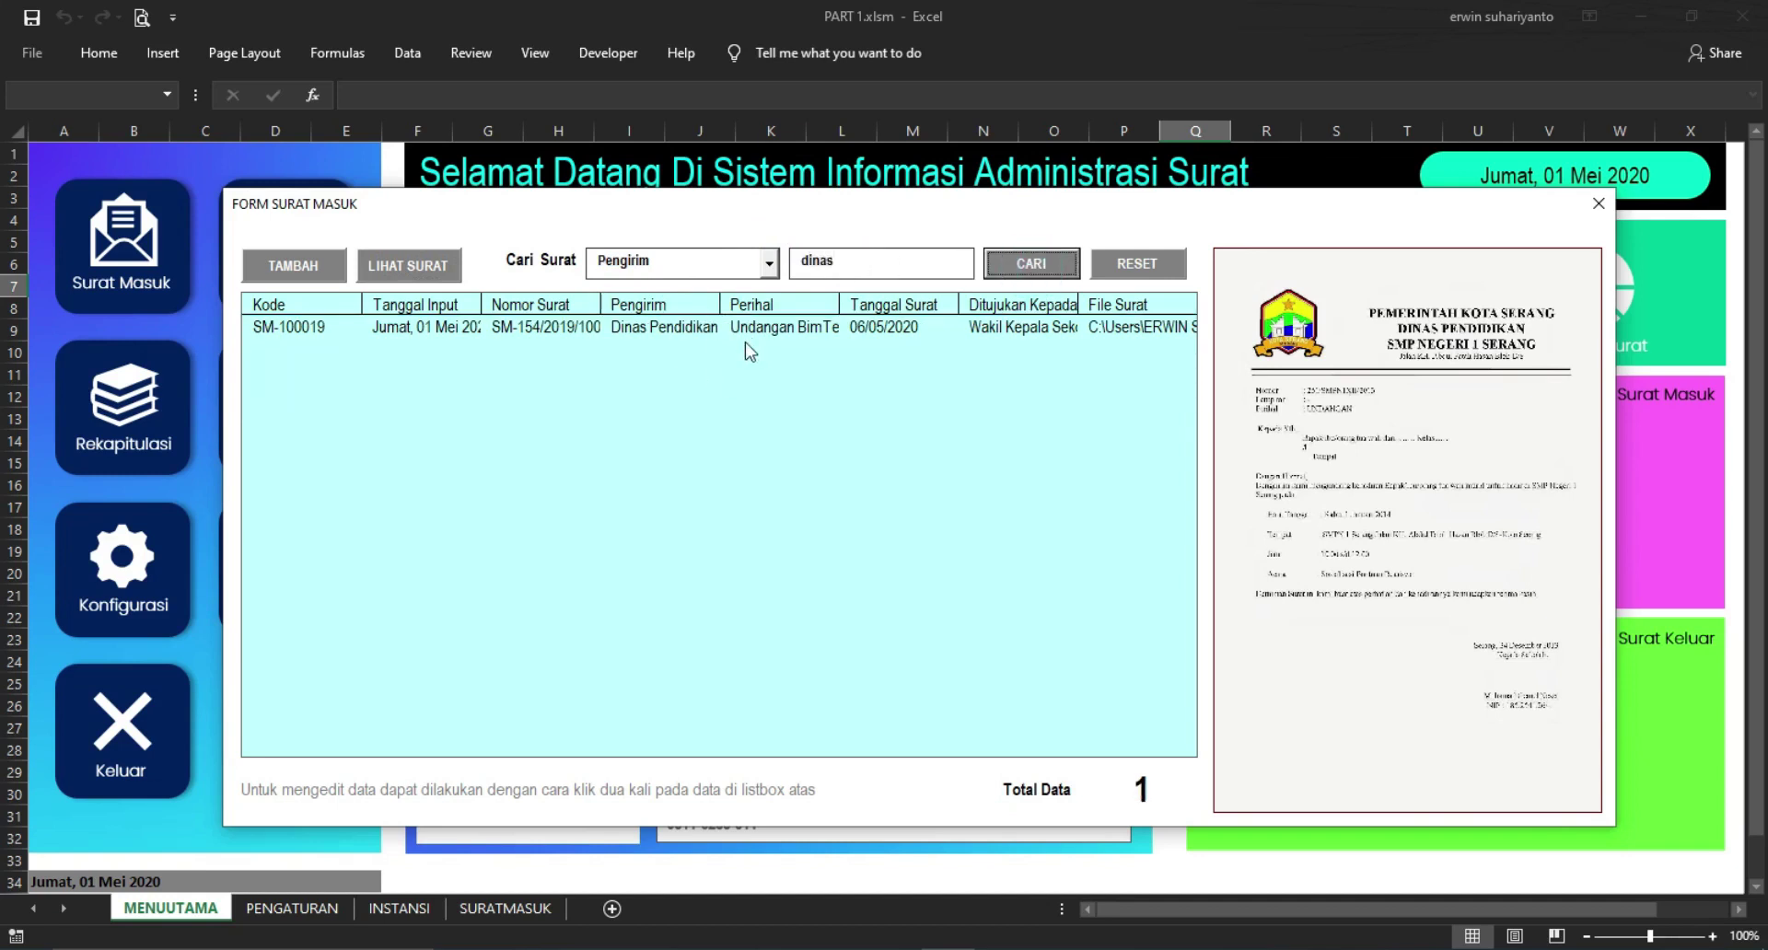
pyautogui.click(1179, 264)
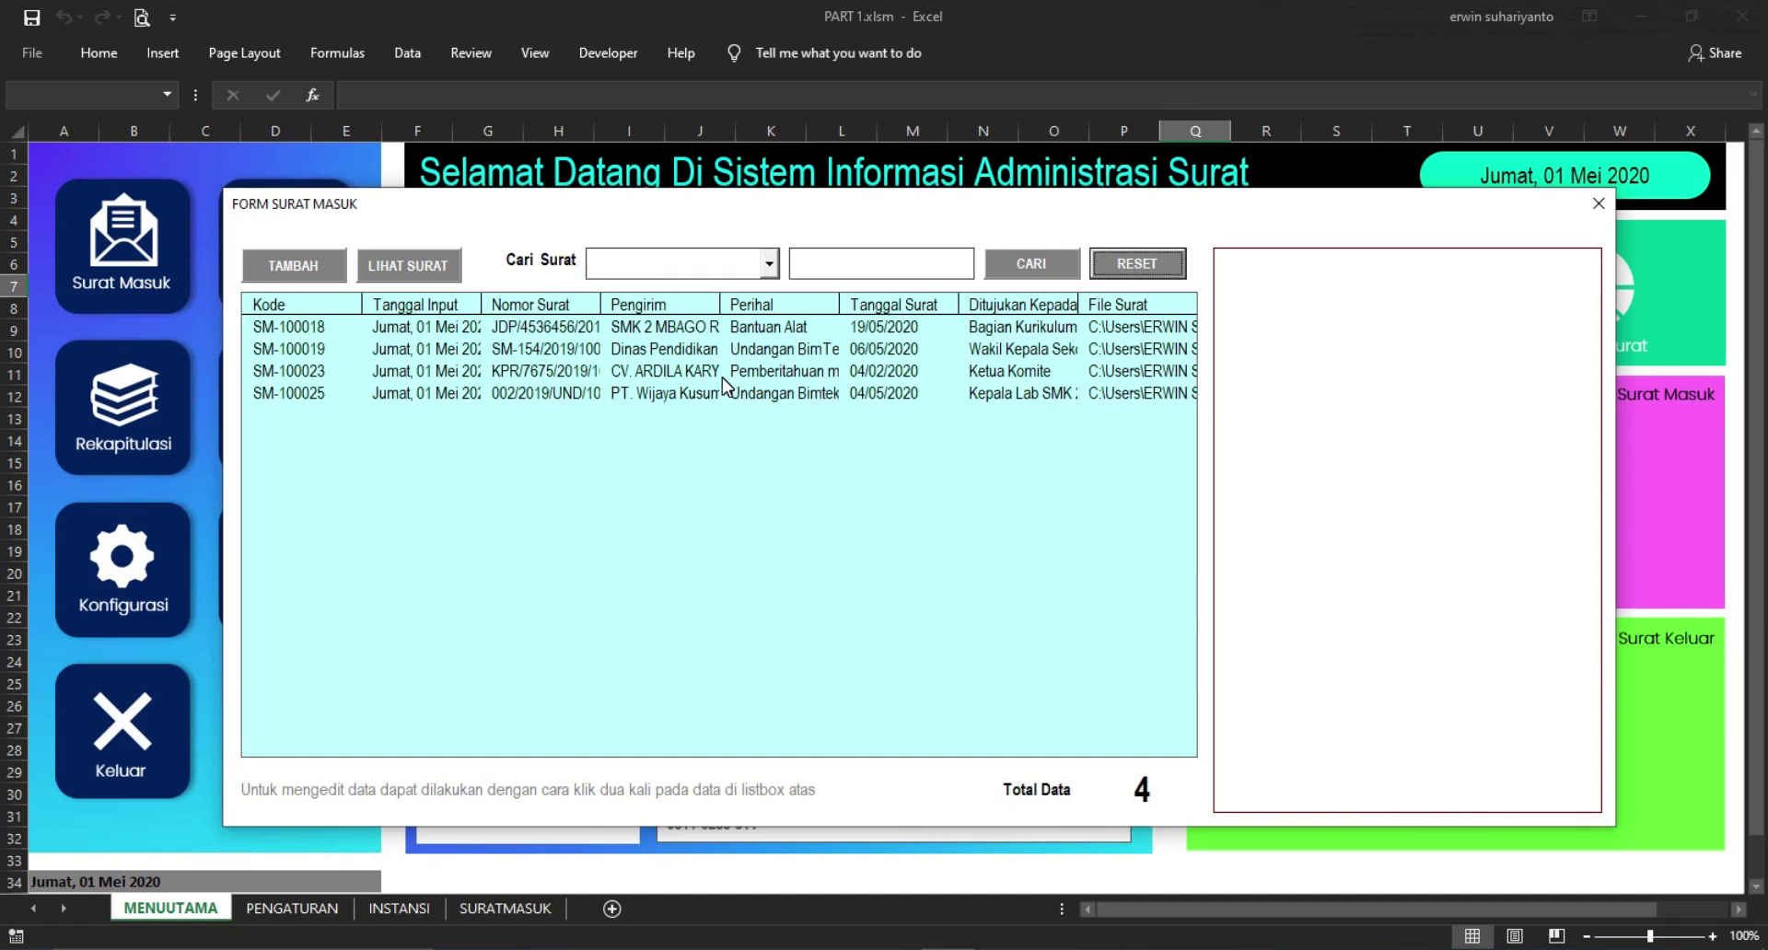
# Close Form Surat Masuk, returning to the dashboard that now counts 4 incoming letters
pyautogui.click(1599, 204)
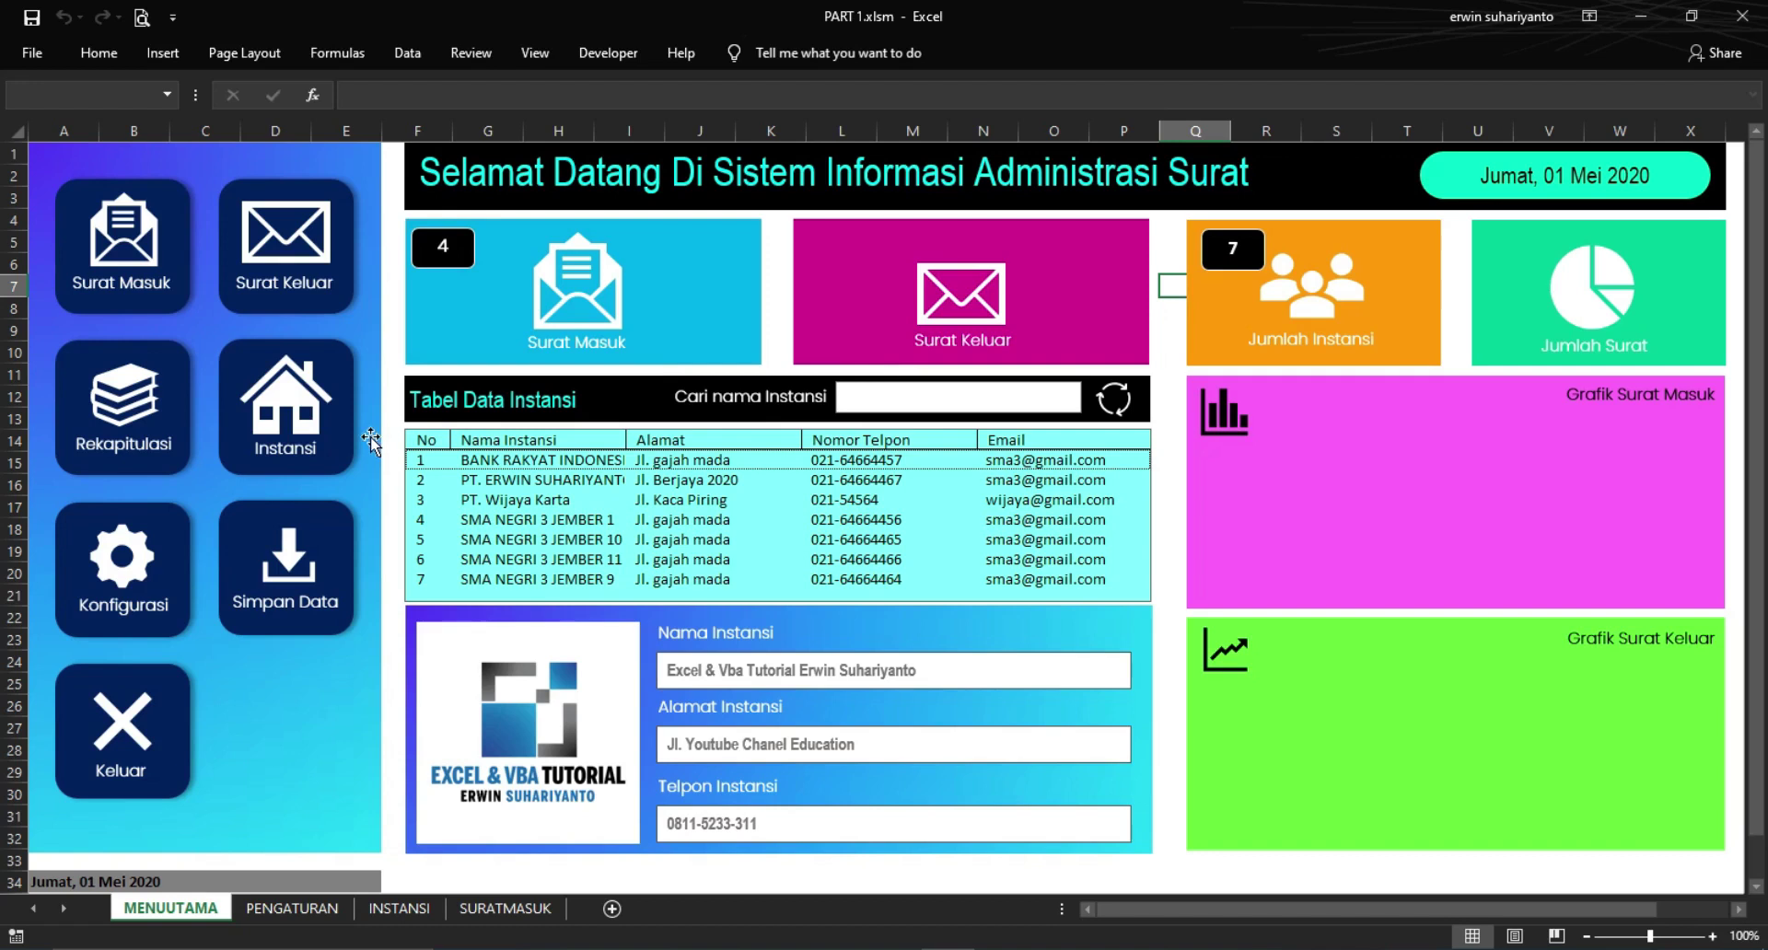
pyautogui.click(309, 411)
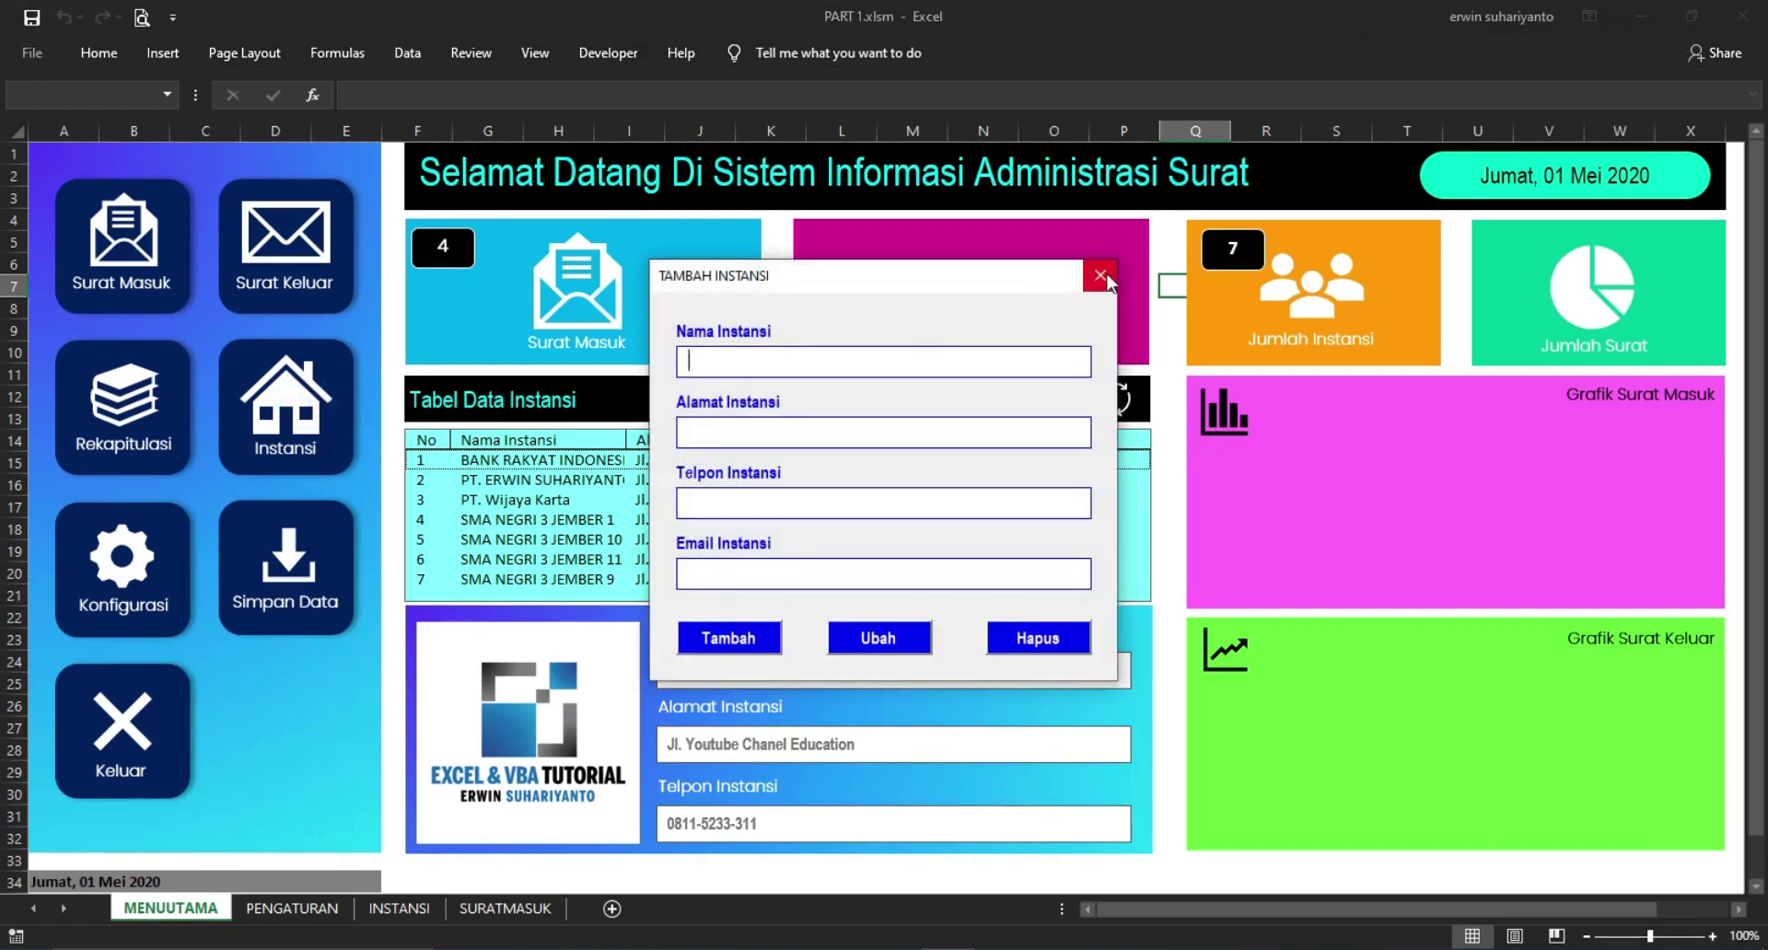
pyautogui.click(1103, 271)
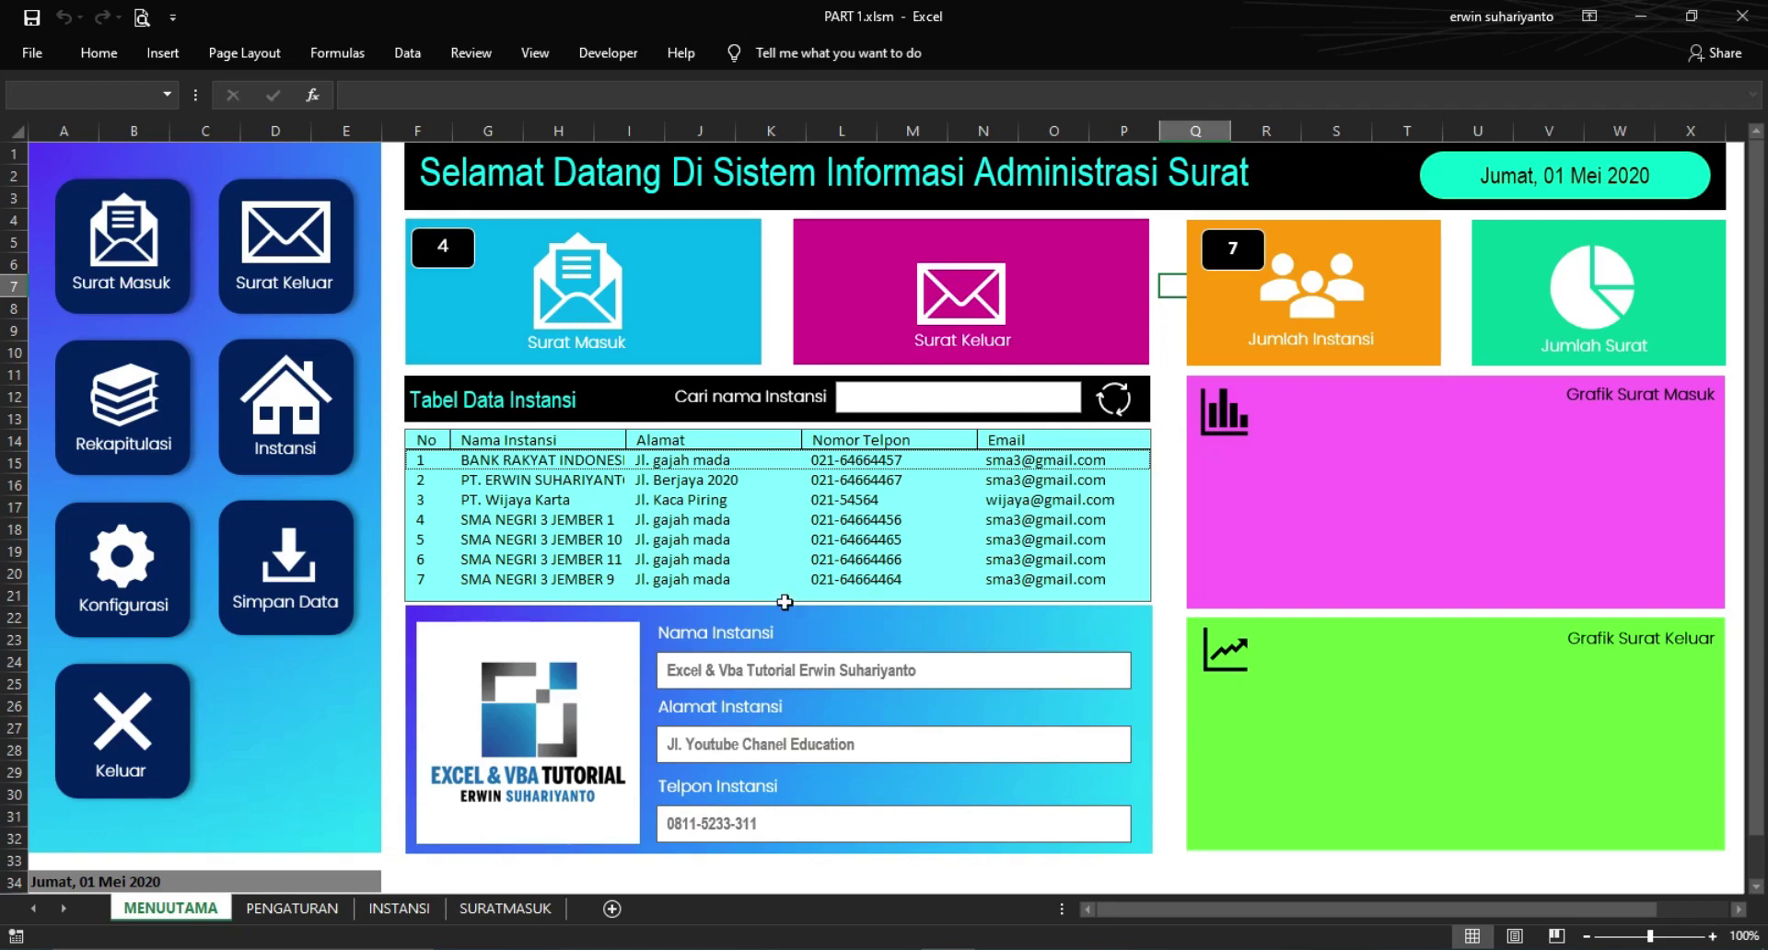
pyautogui.click(136, 279)
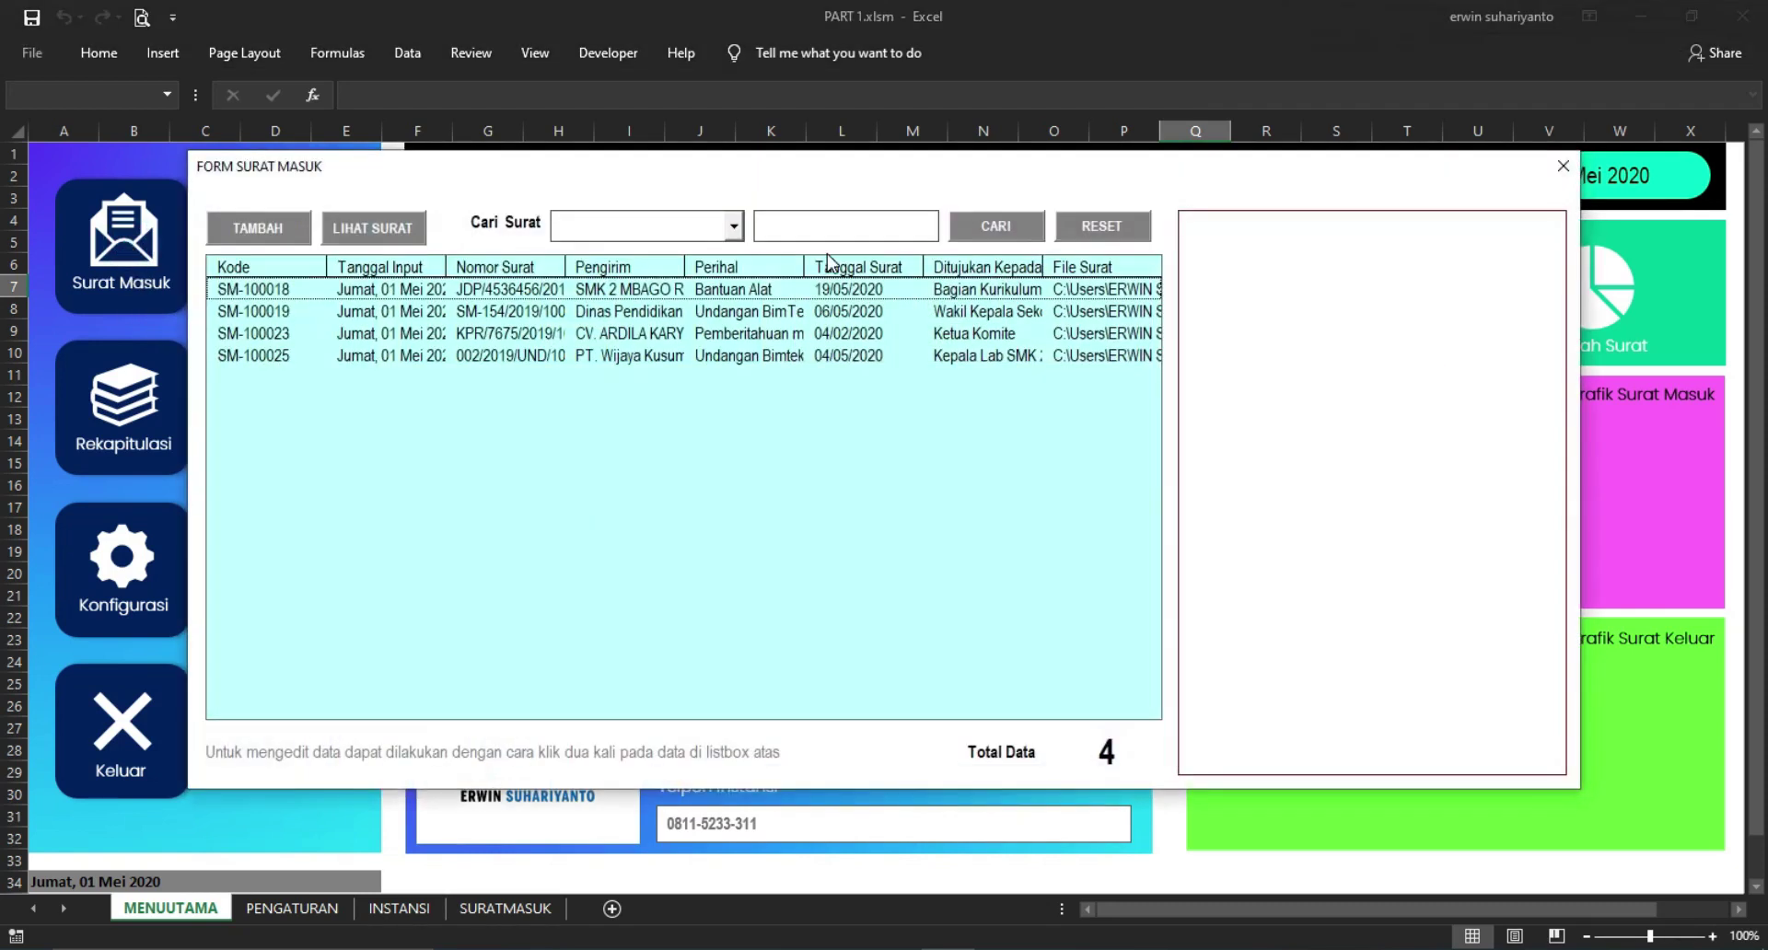
pyautogui.click(1560, 175)
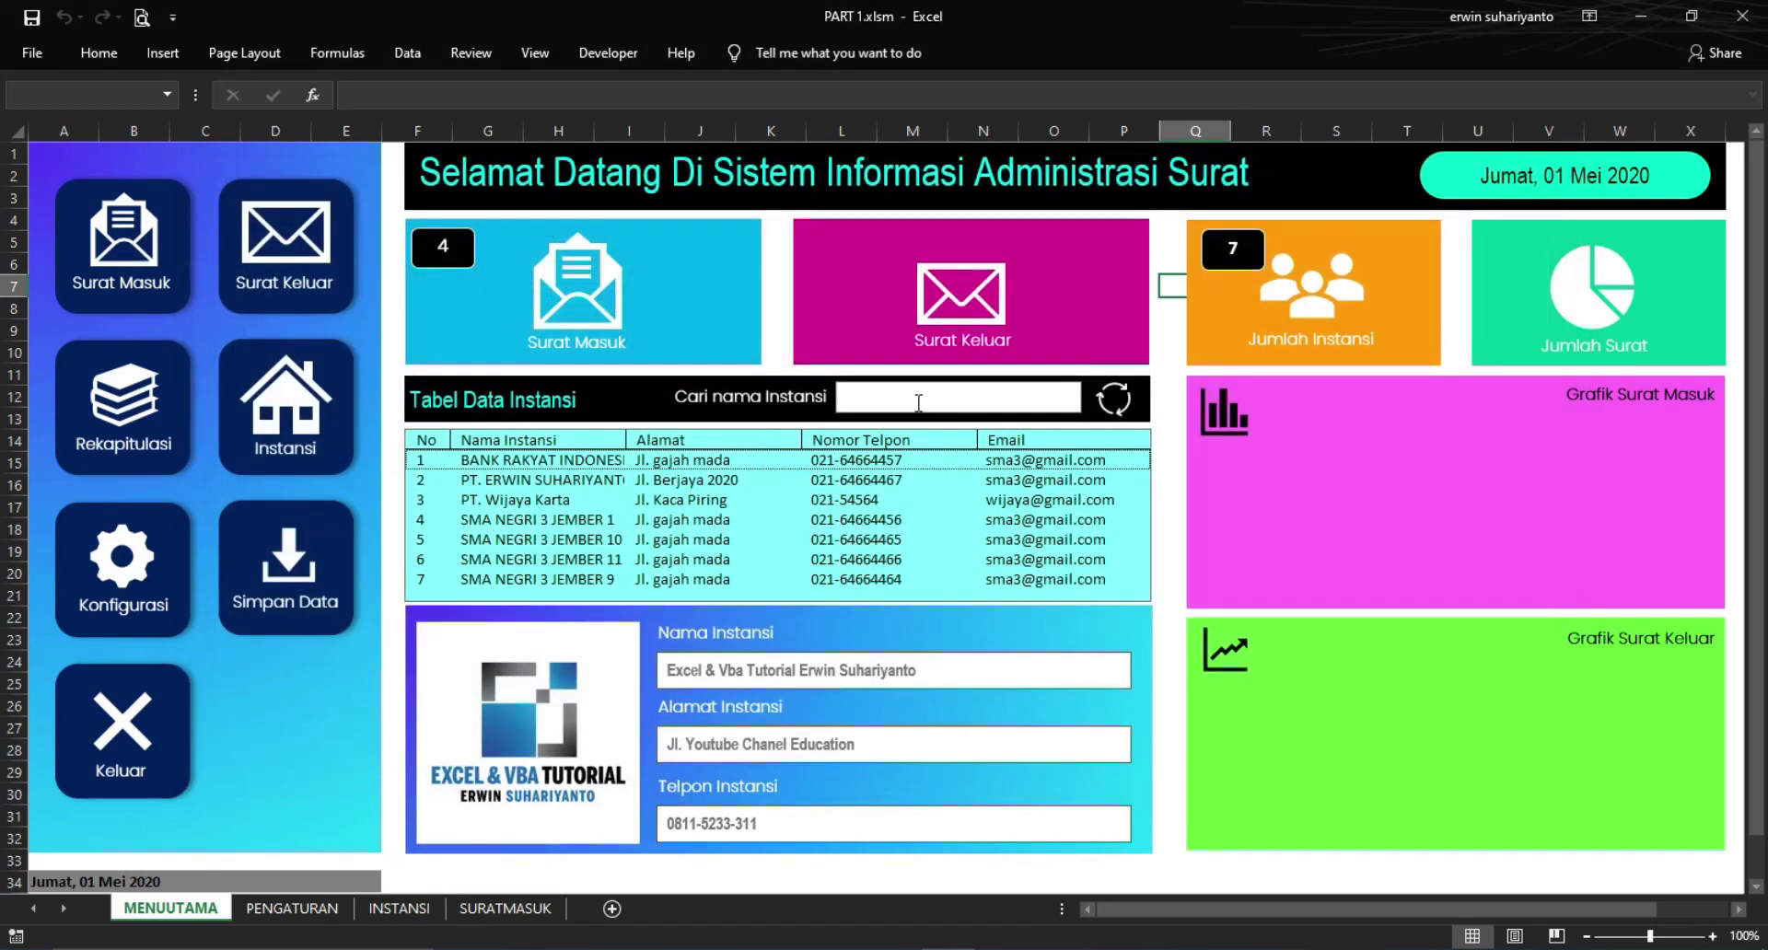
pyautogui.click(898, 397)
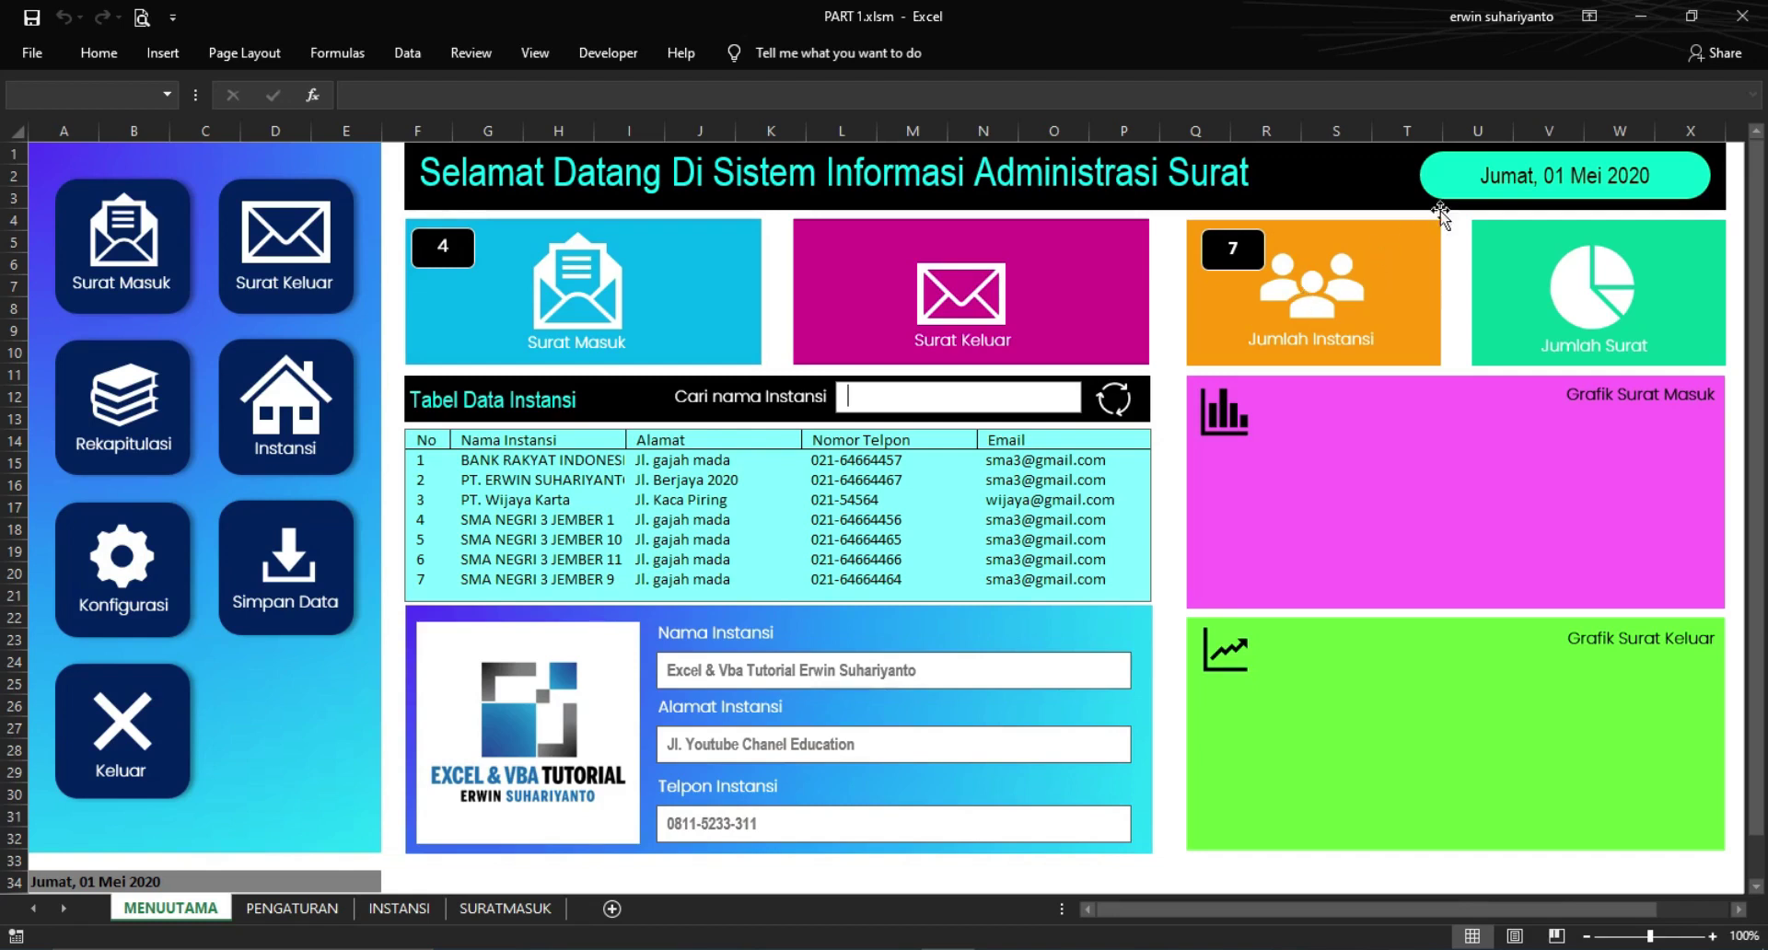
# Enter the formula =TODAY() in cell A34
pyautogui.click(1465, 183)
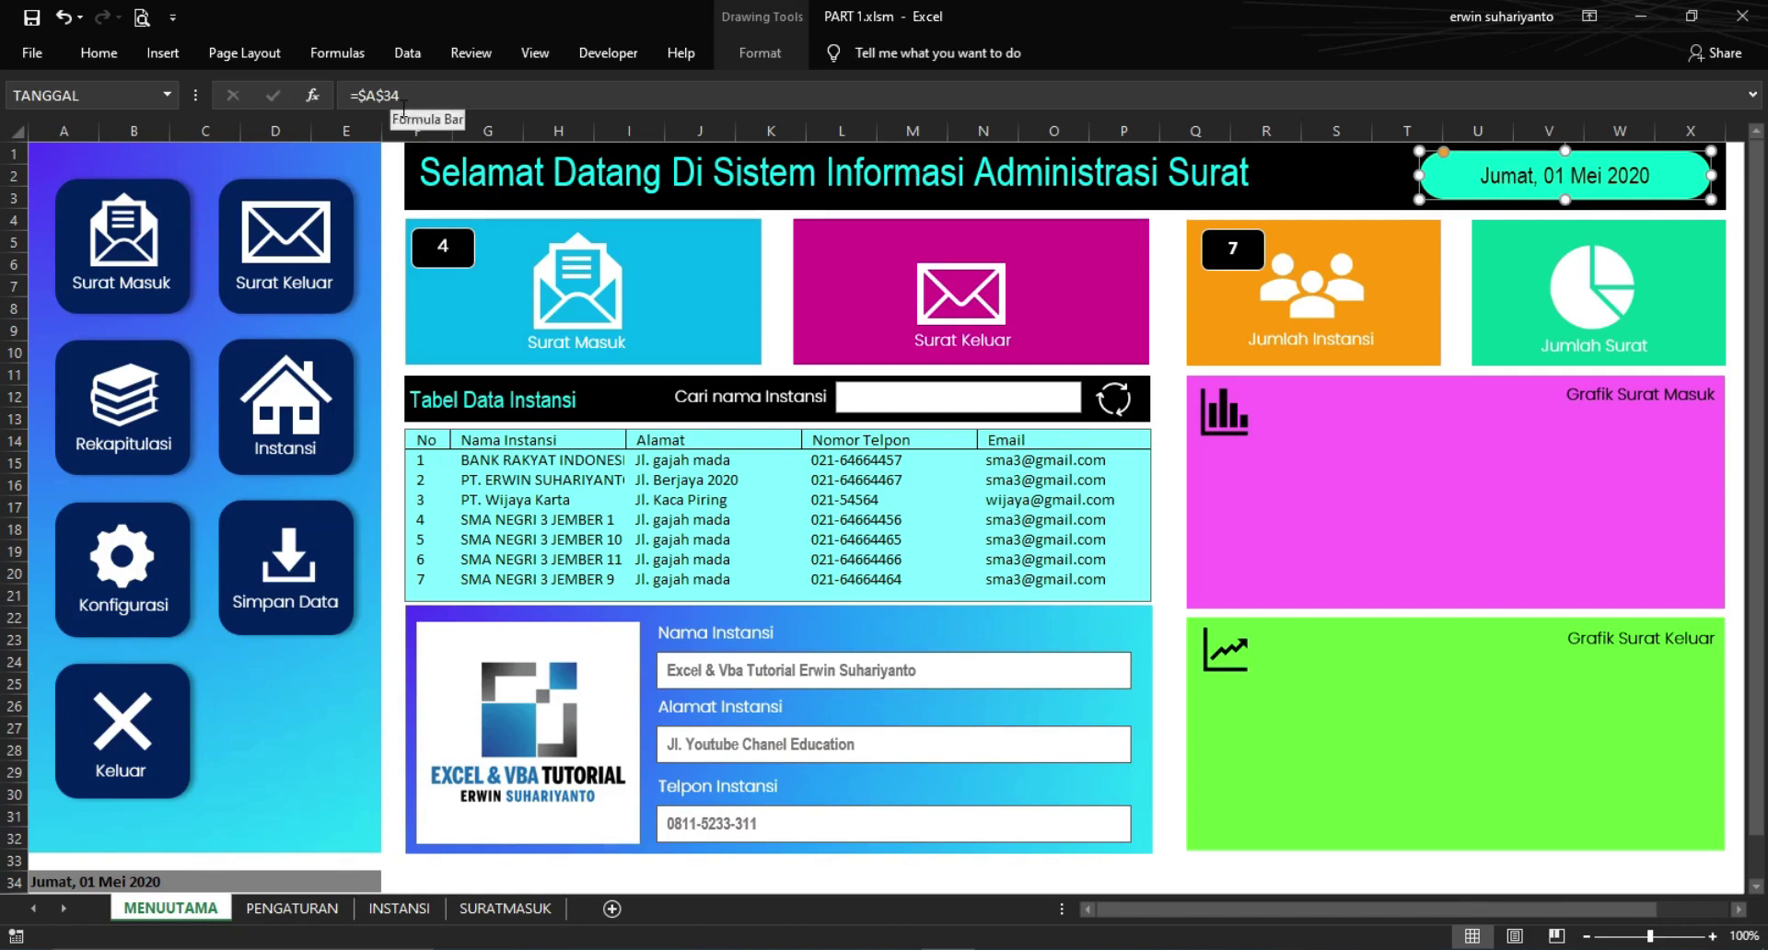
pyautogui.click(1167, 265)
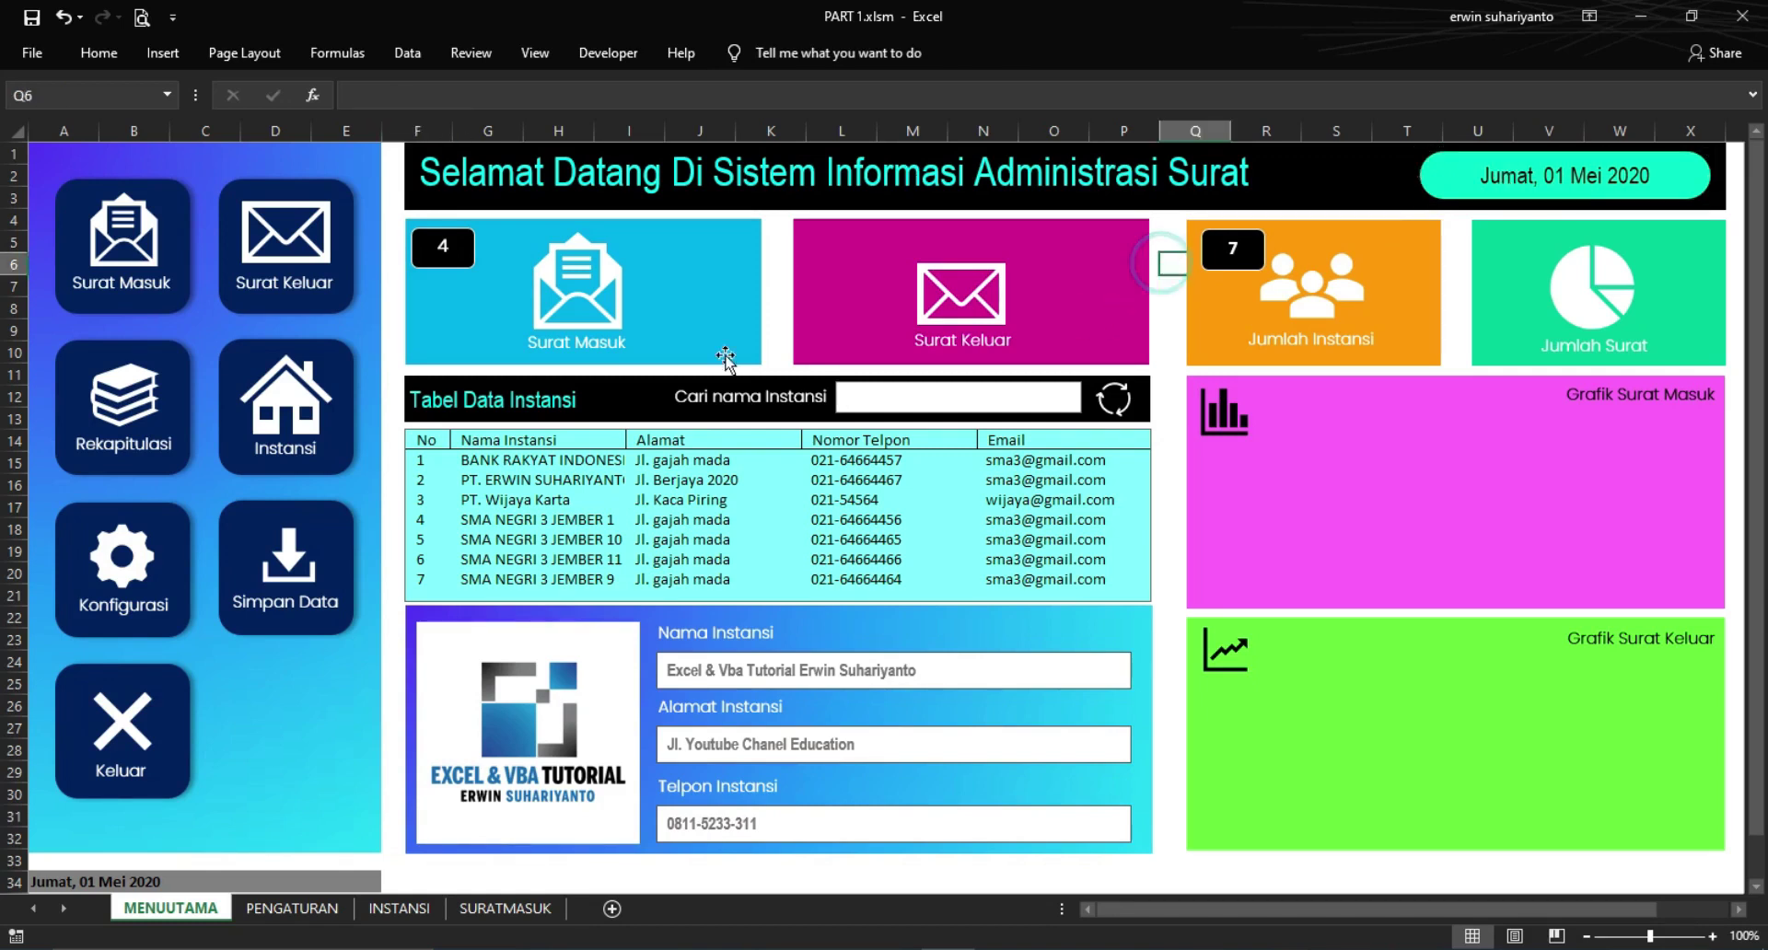
pyautogui.scroll(-2, 129, 644)
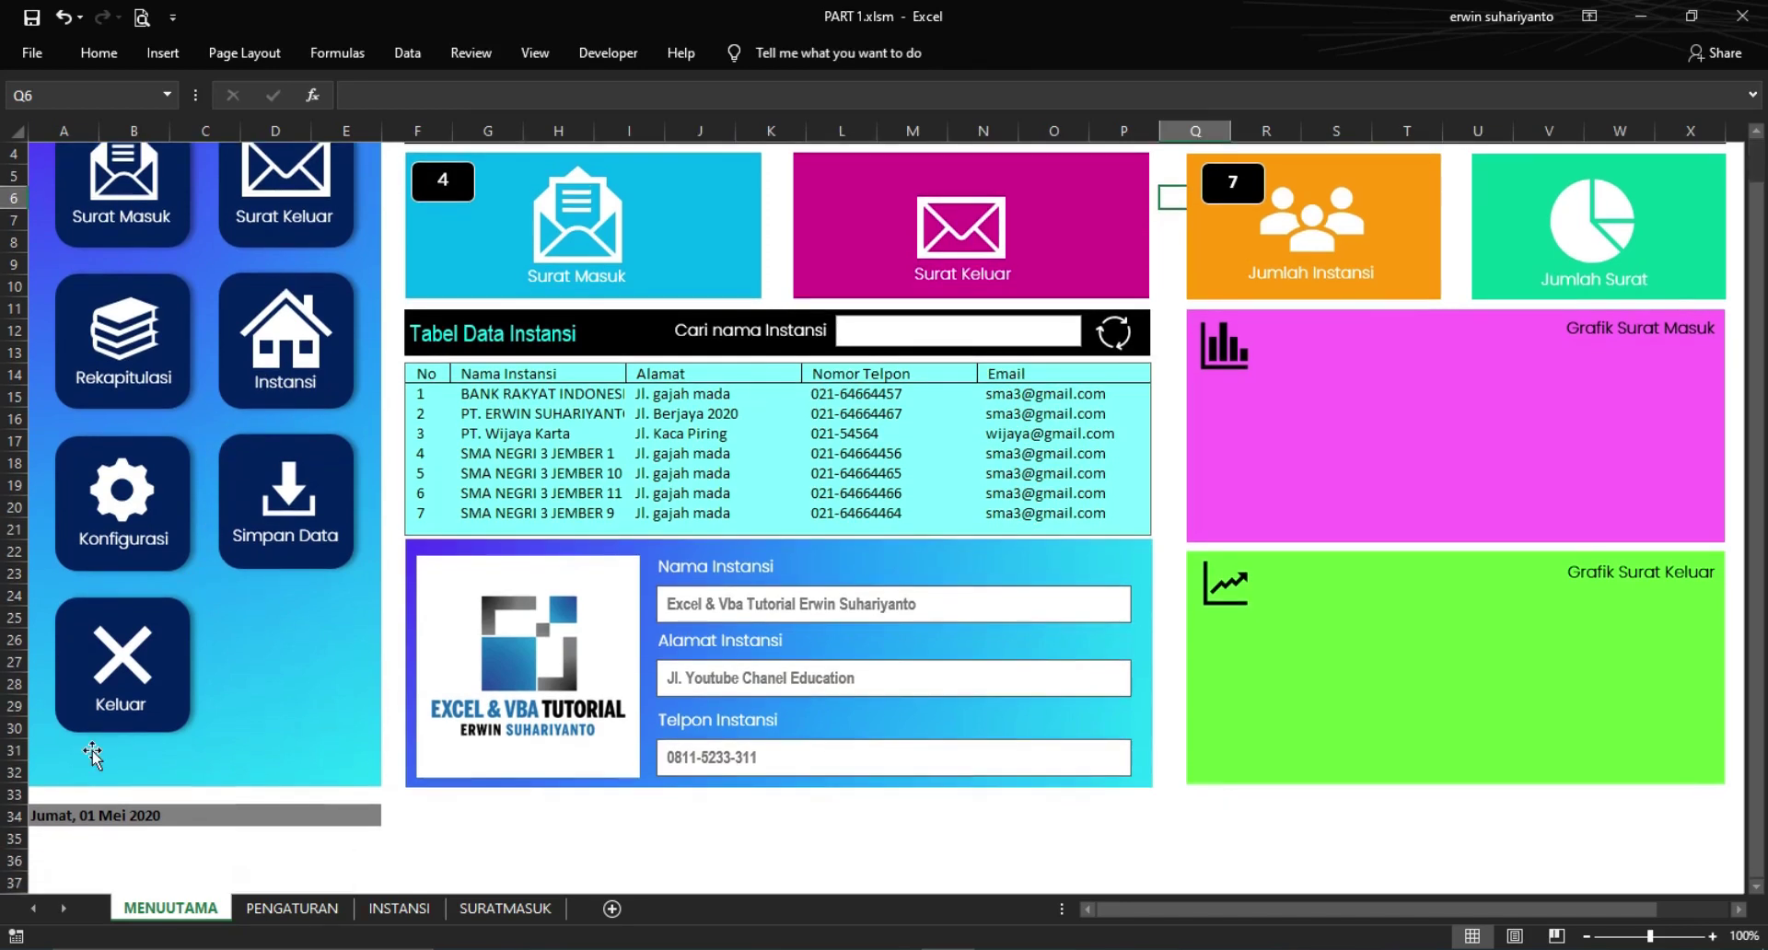
pyautogui.scroll(-2, 122, 801)
pyautogui.click(97, 686)
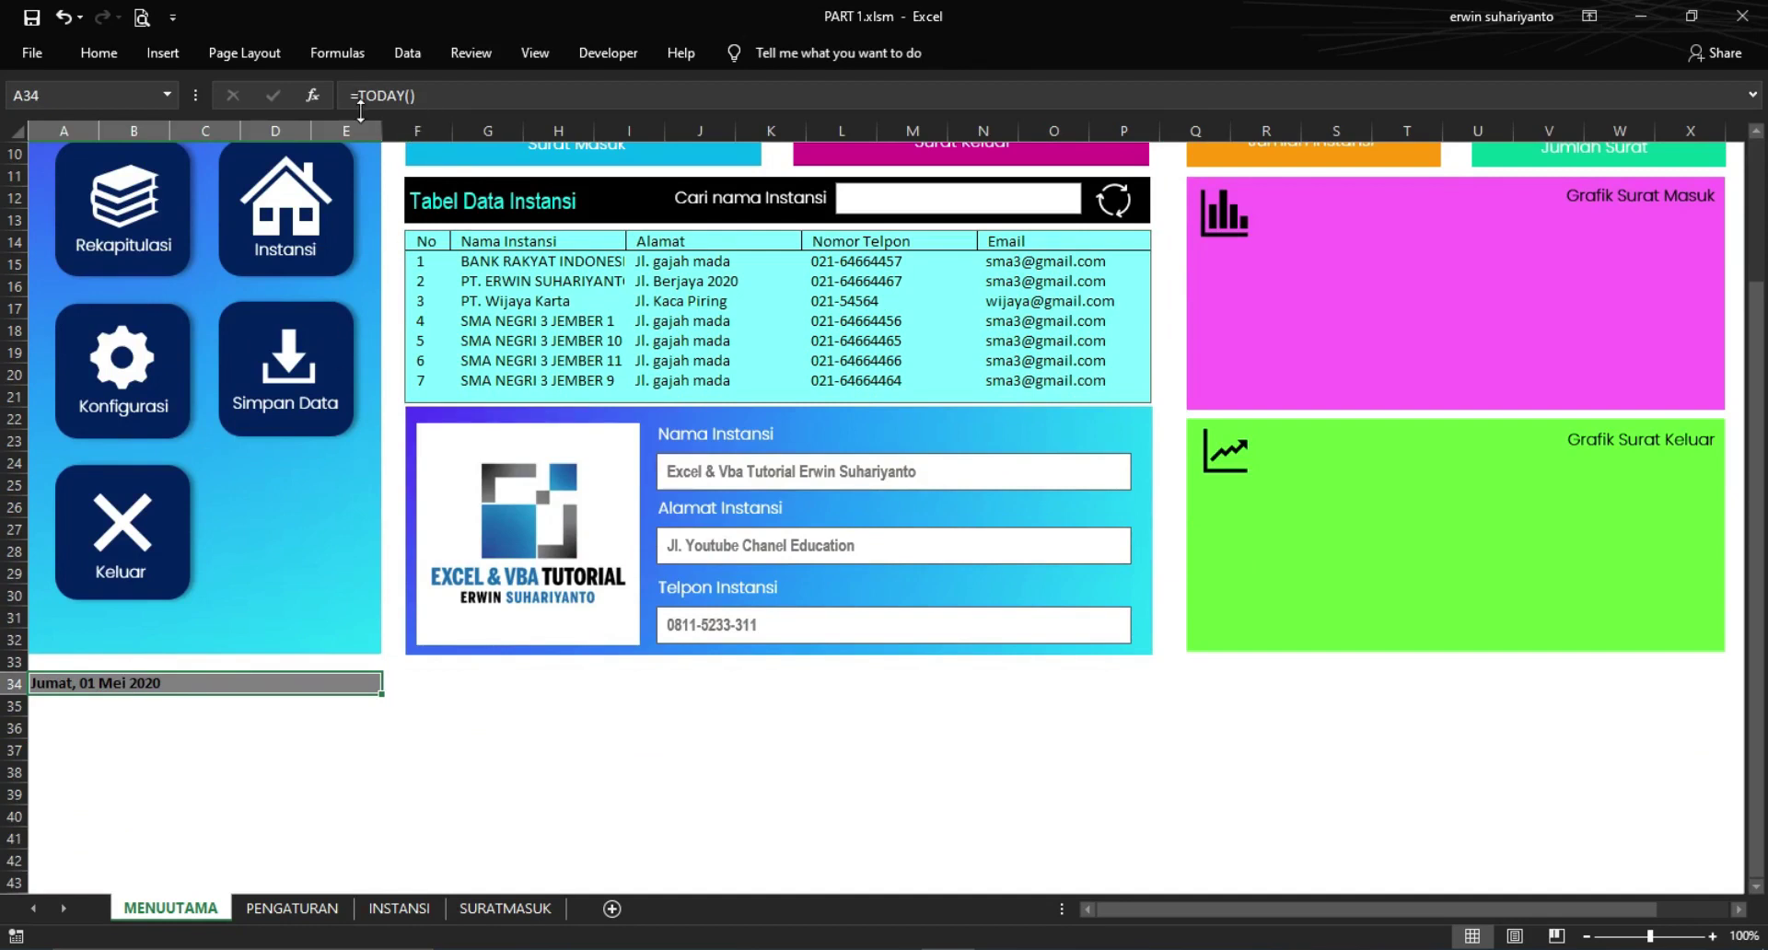
pyautogui.click(422, 97)
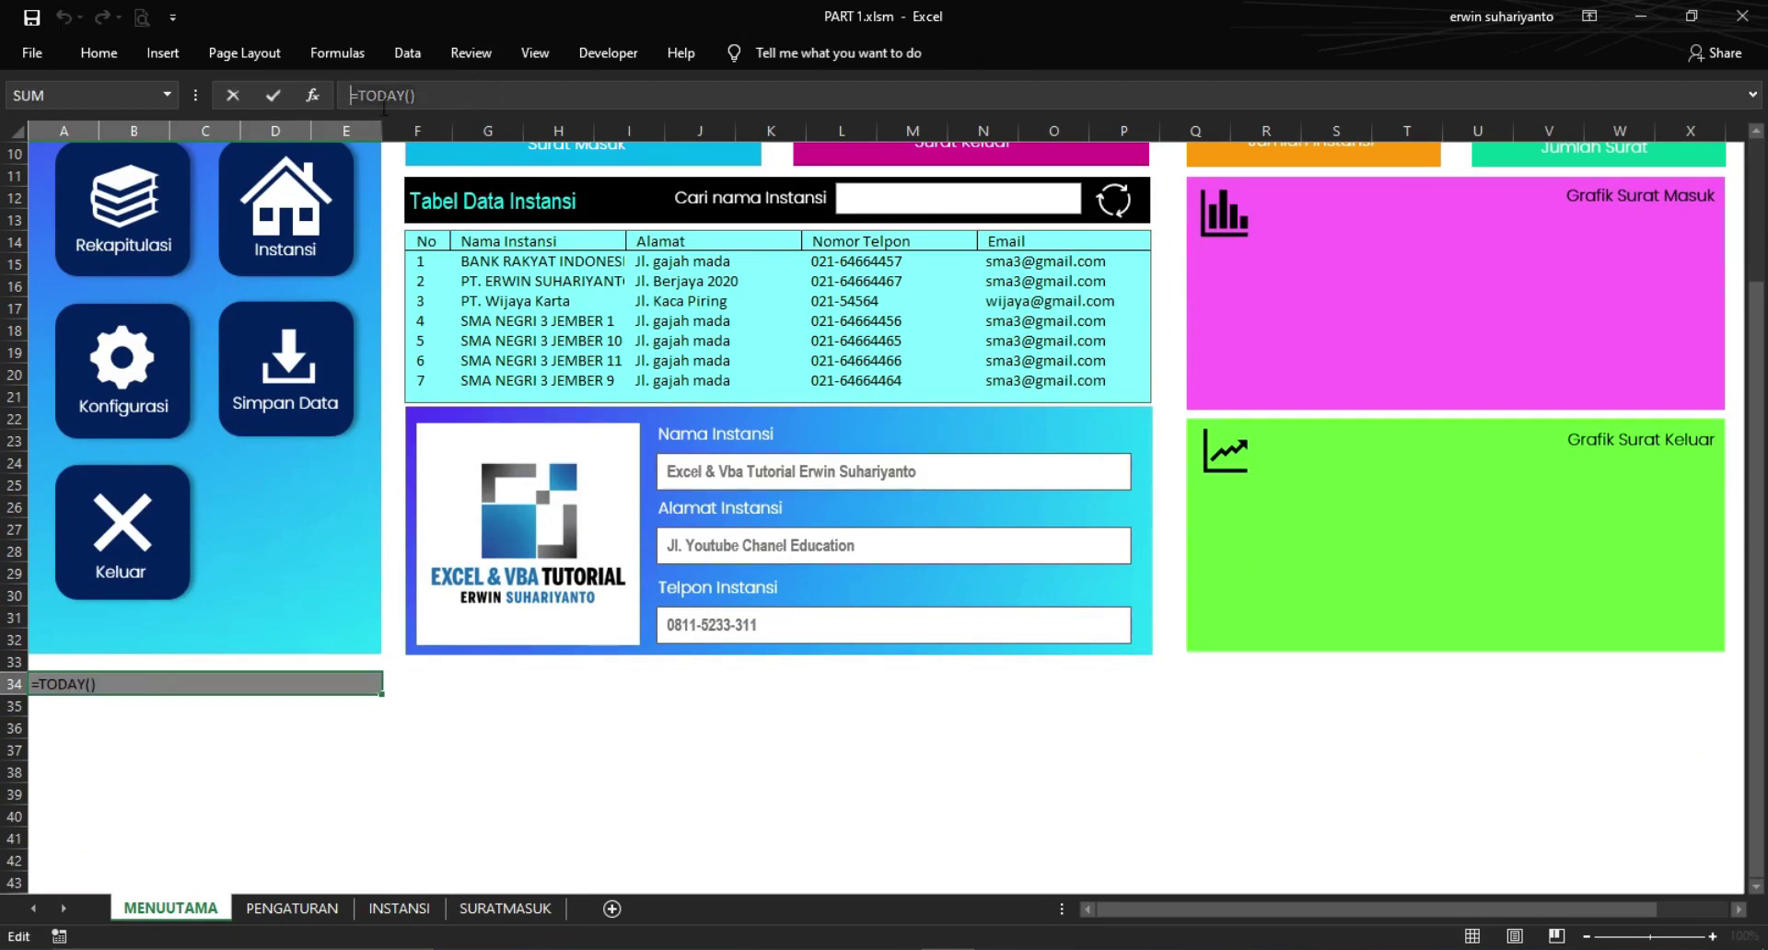
pyautogui.click(426, 96)
pyautogui.click(290, 676)
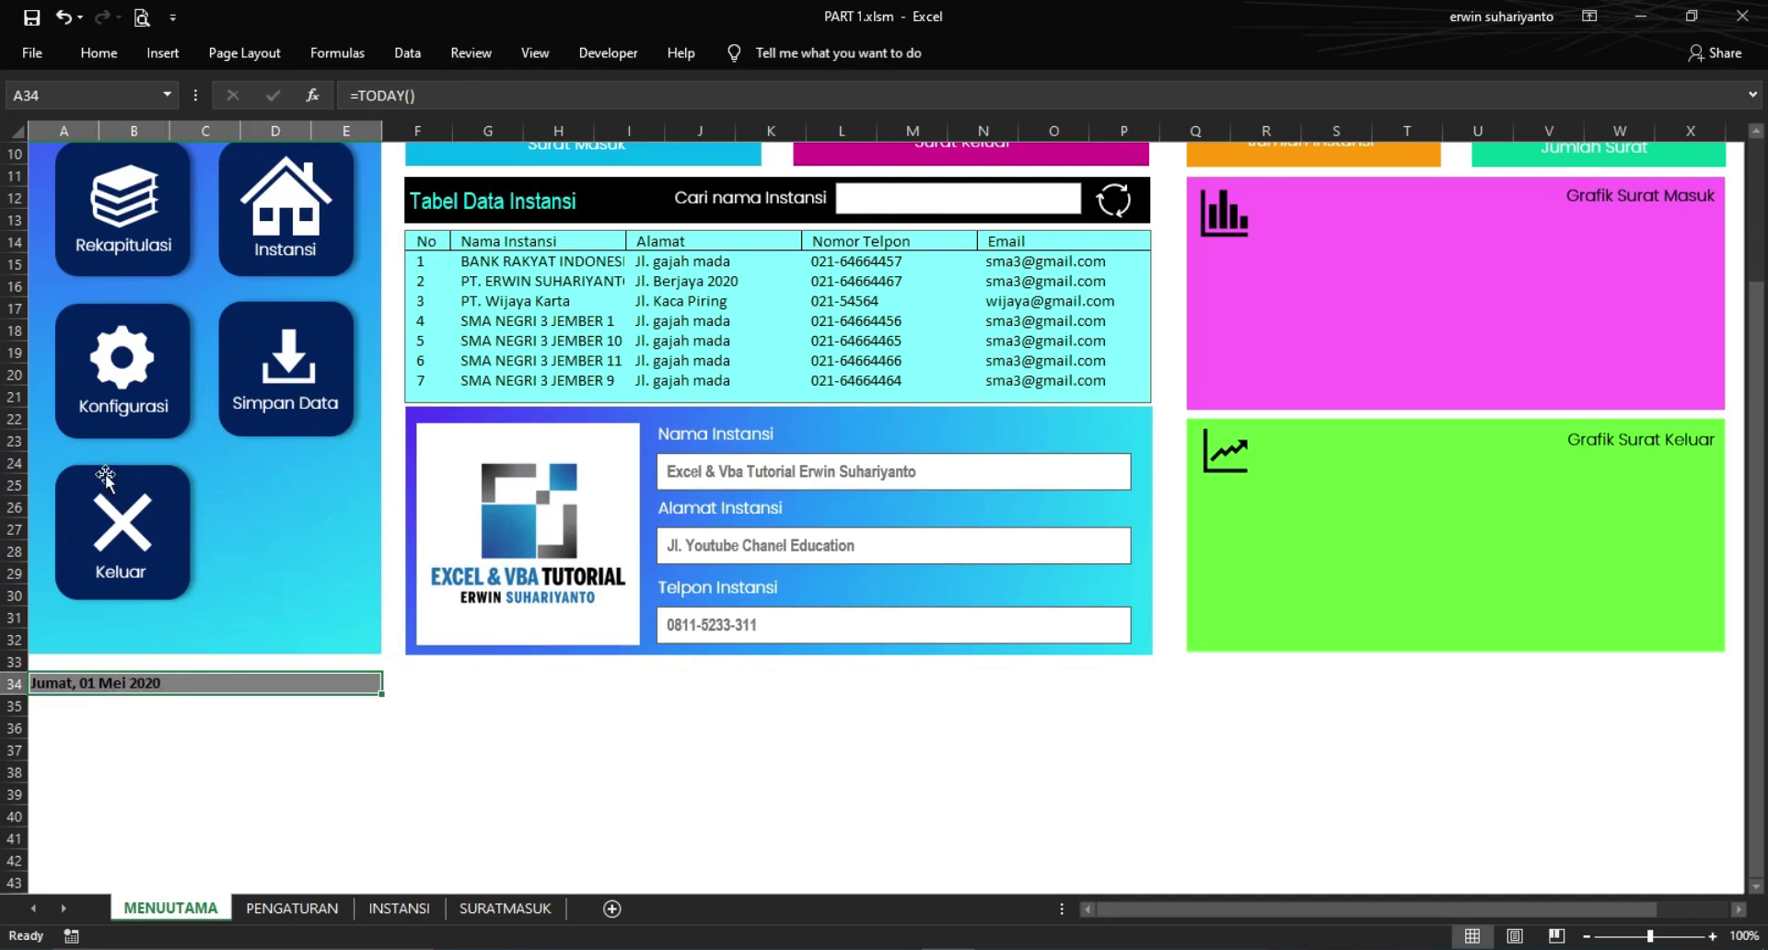
# Format A34 as Long Date so it reads Jumat, 01 Mei 2020
pyautogui.click(118, 53)
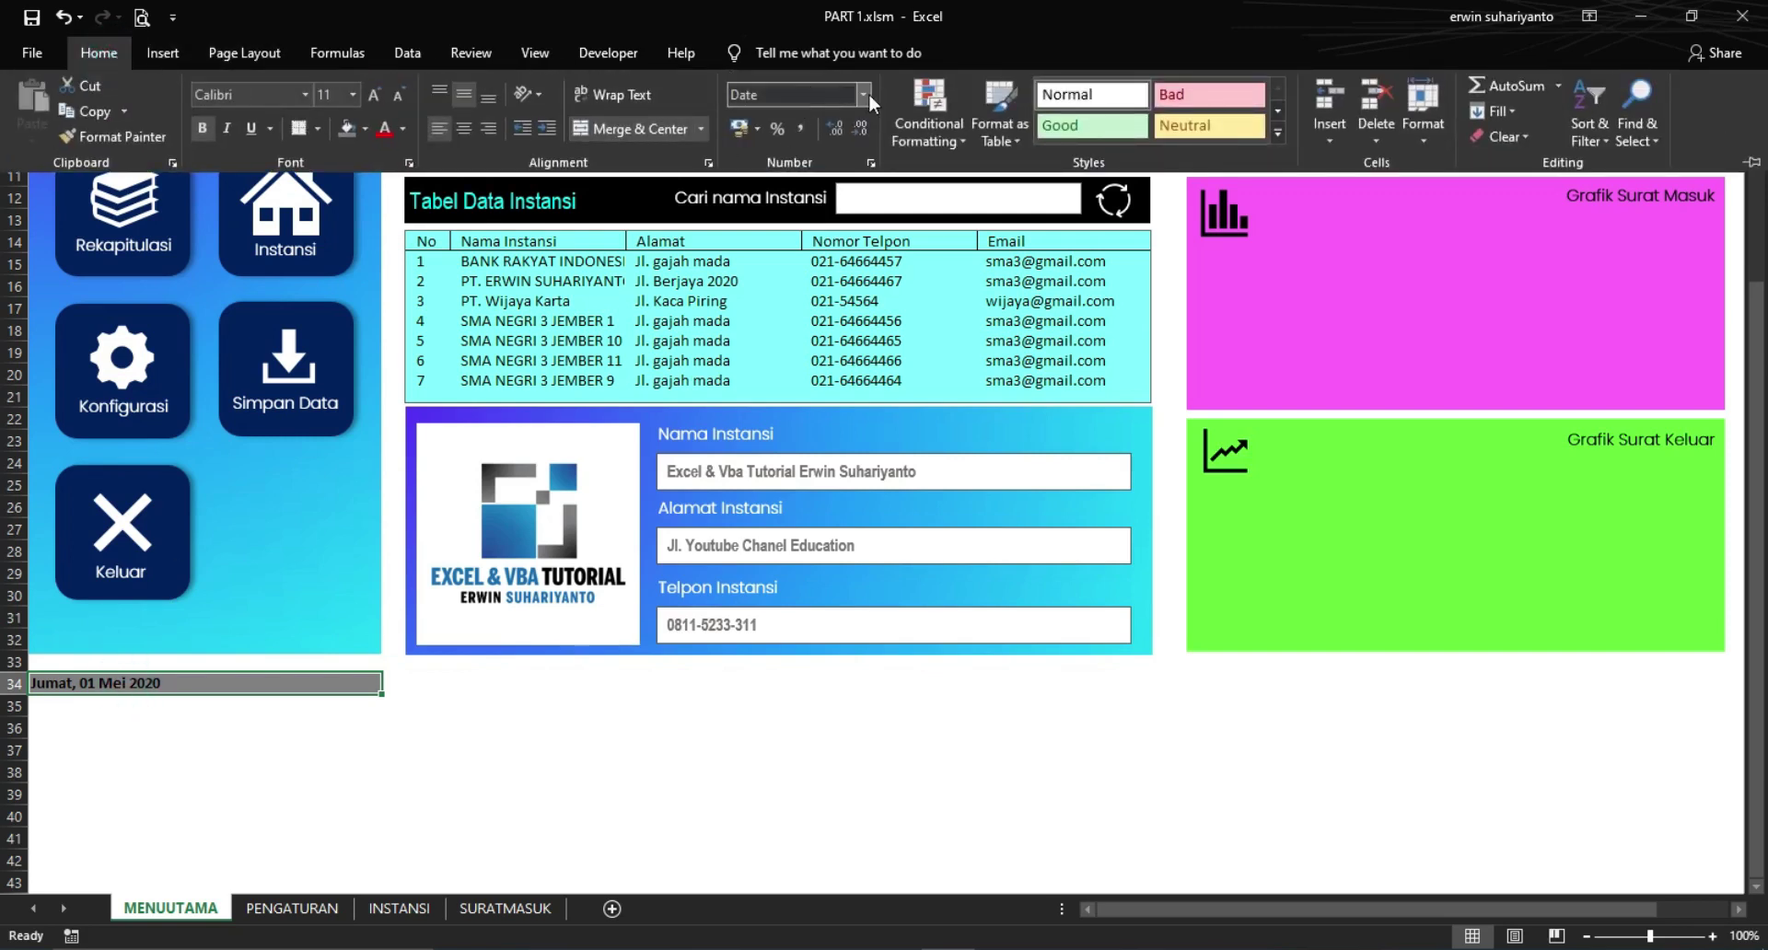
pyautogui.click(864, 94)
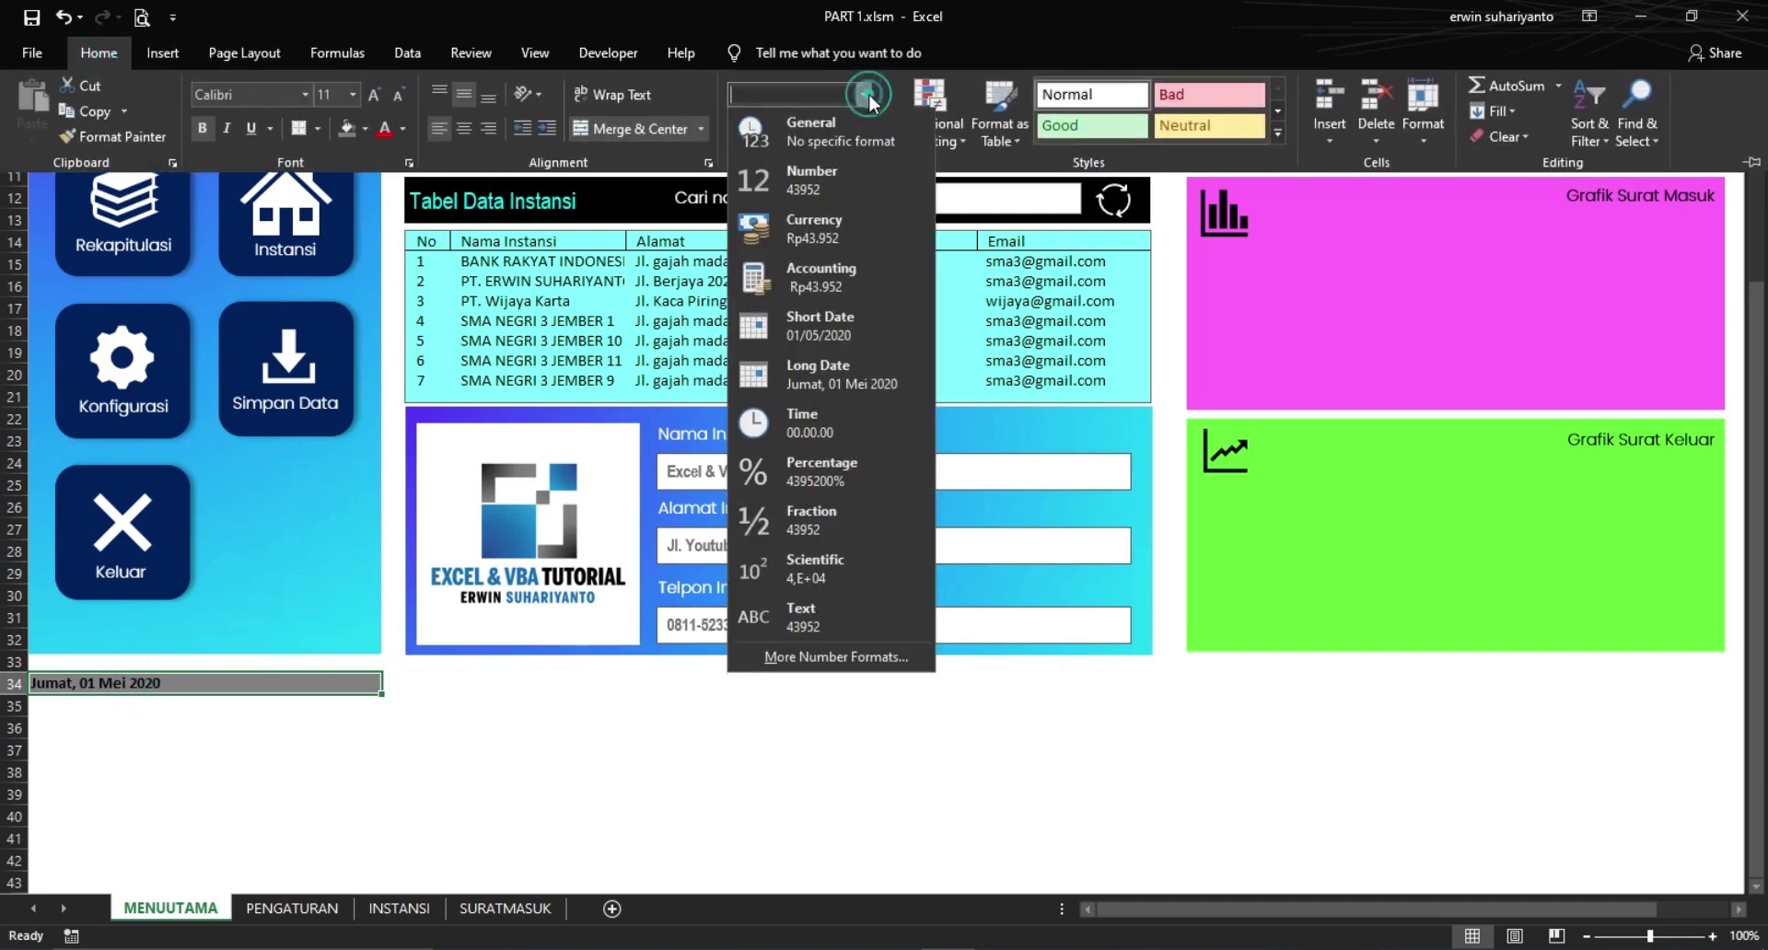
pyautogui.click(825, 372)
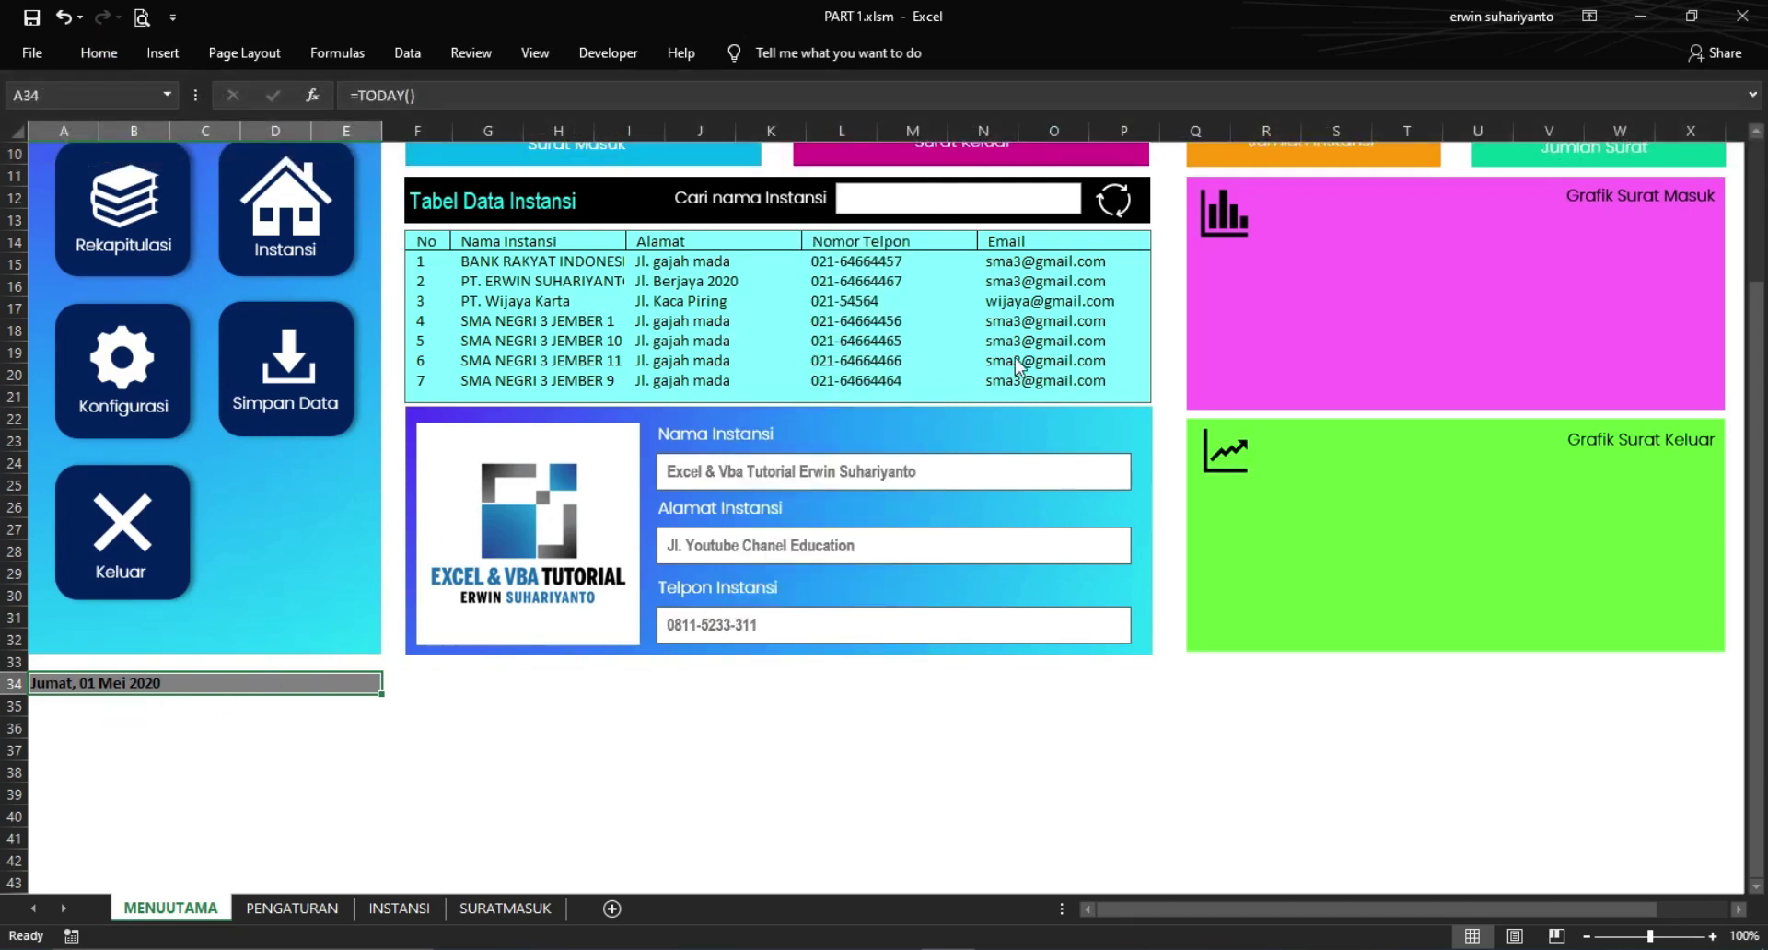
pyautogui.scroll(3, 1016, 366)
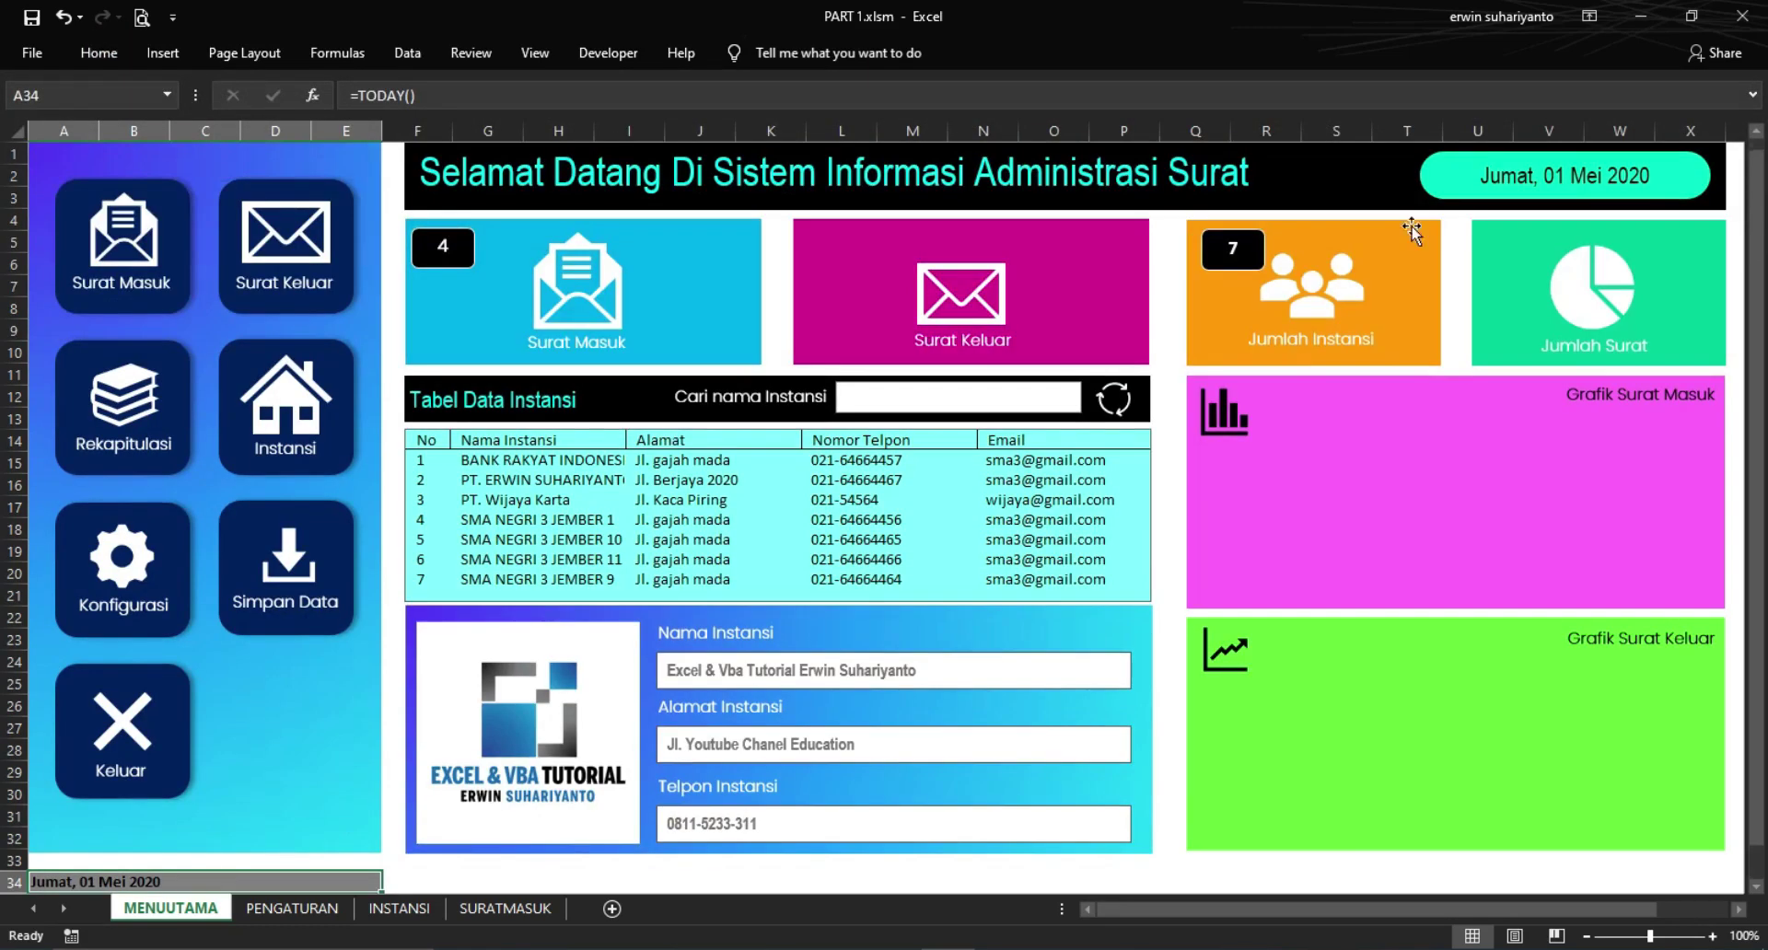
# Link the TANGGAL date box formula to =$A$34
pyautogui.click(1556, 179)
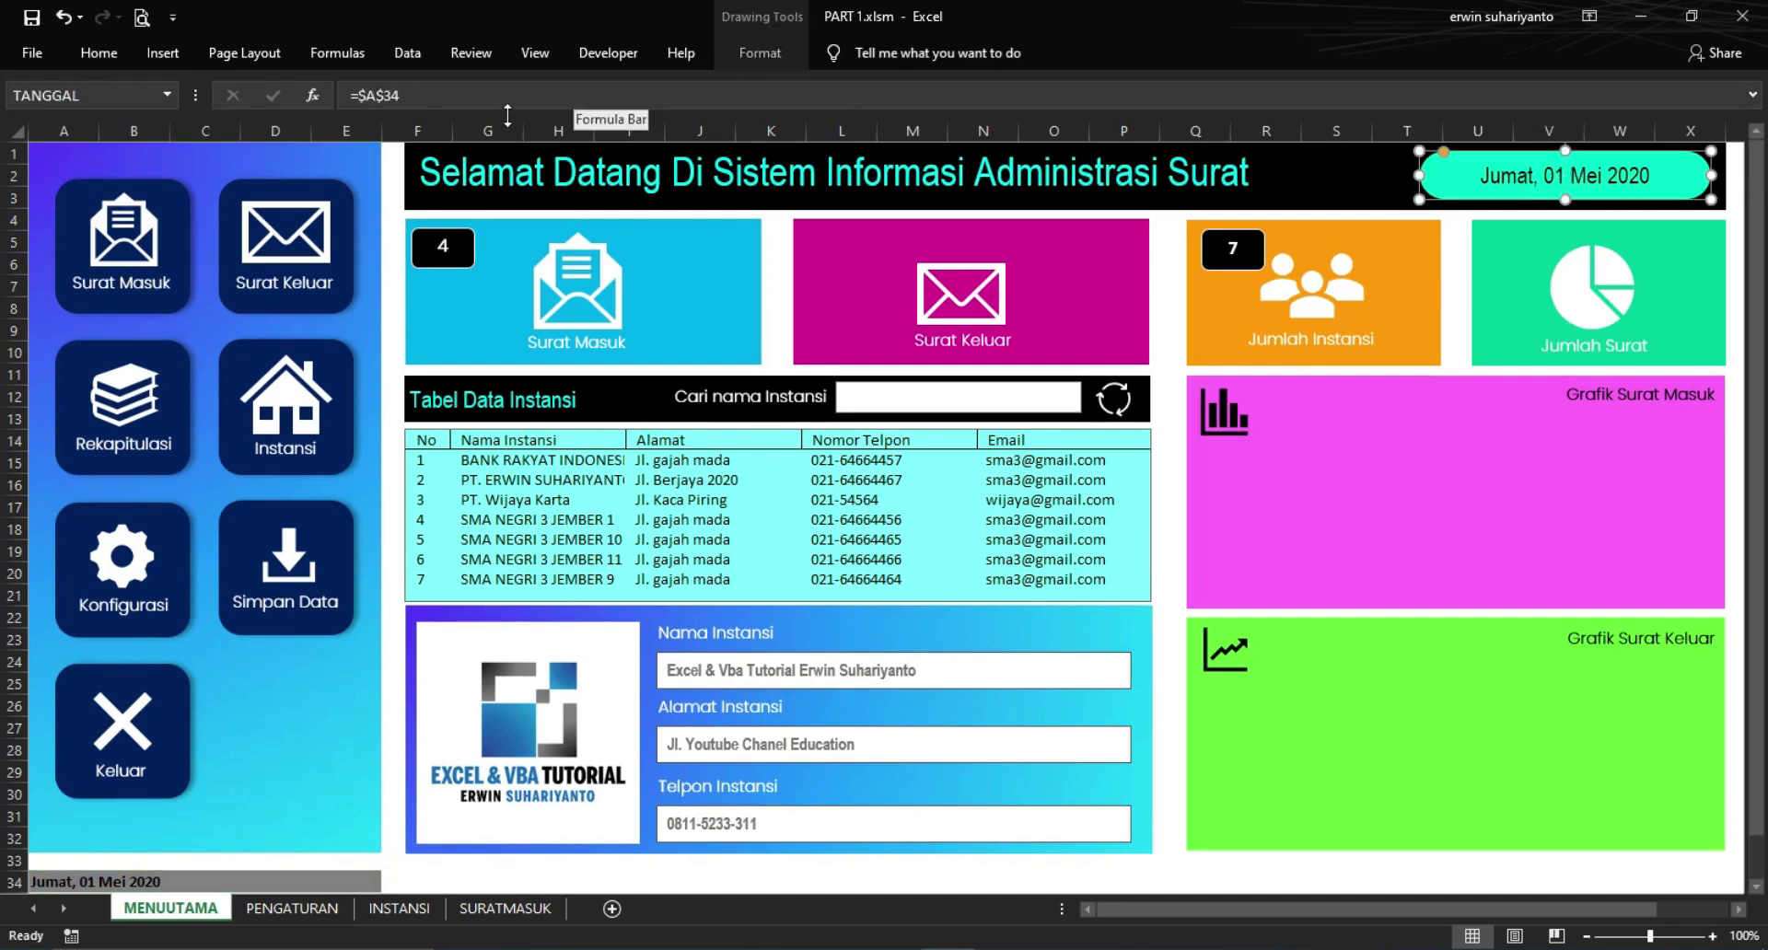
pyautogui.click(411, 90)
pyautogui.click(406, 89)
pyautogui.press('BackSpace')
pyautogui.press('BackSpace')
pyautogui.press('BackSpace')
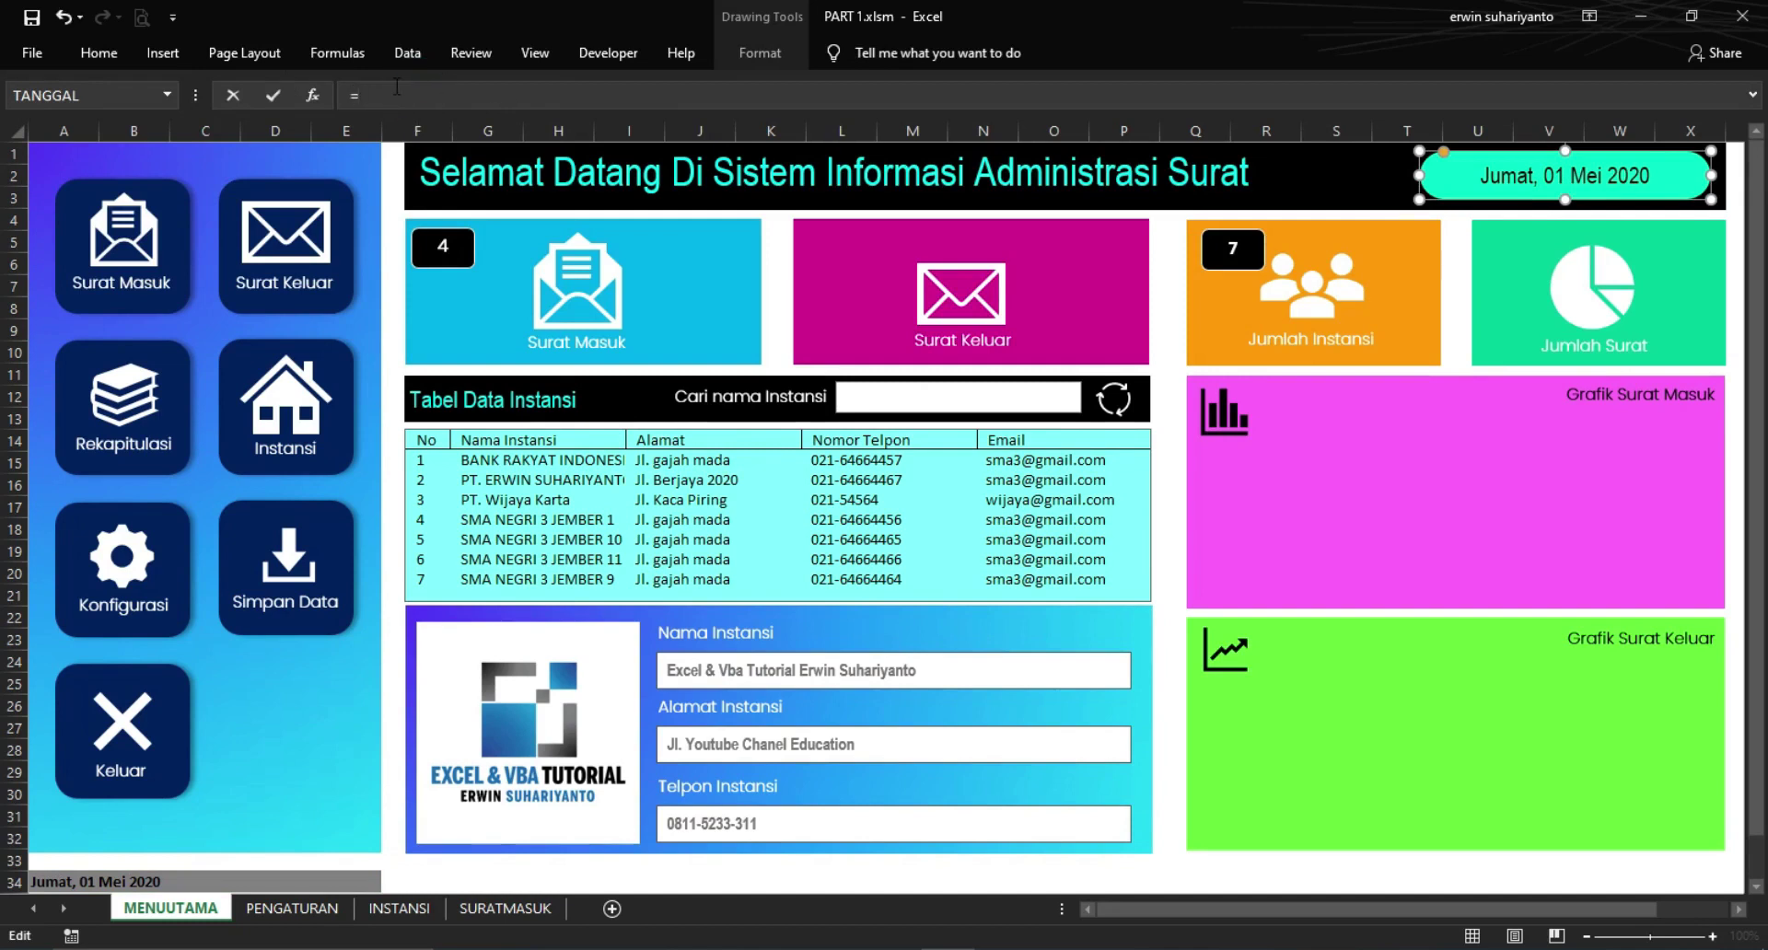
pyautogui.scroll(-2, 430, 311)
pyautogui.click(111, 753)
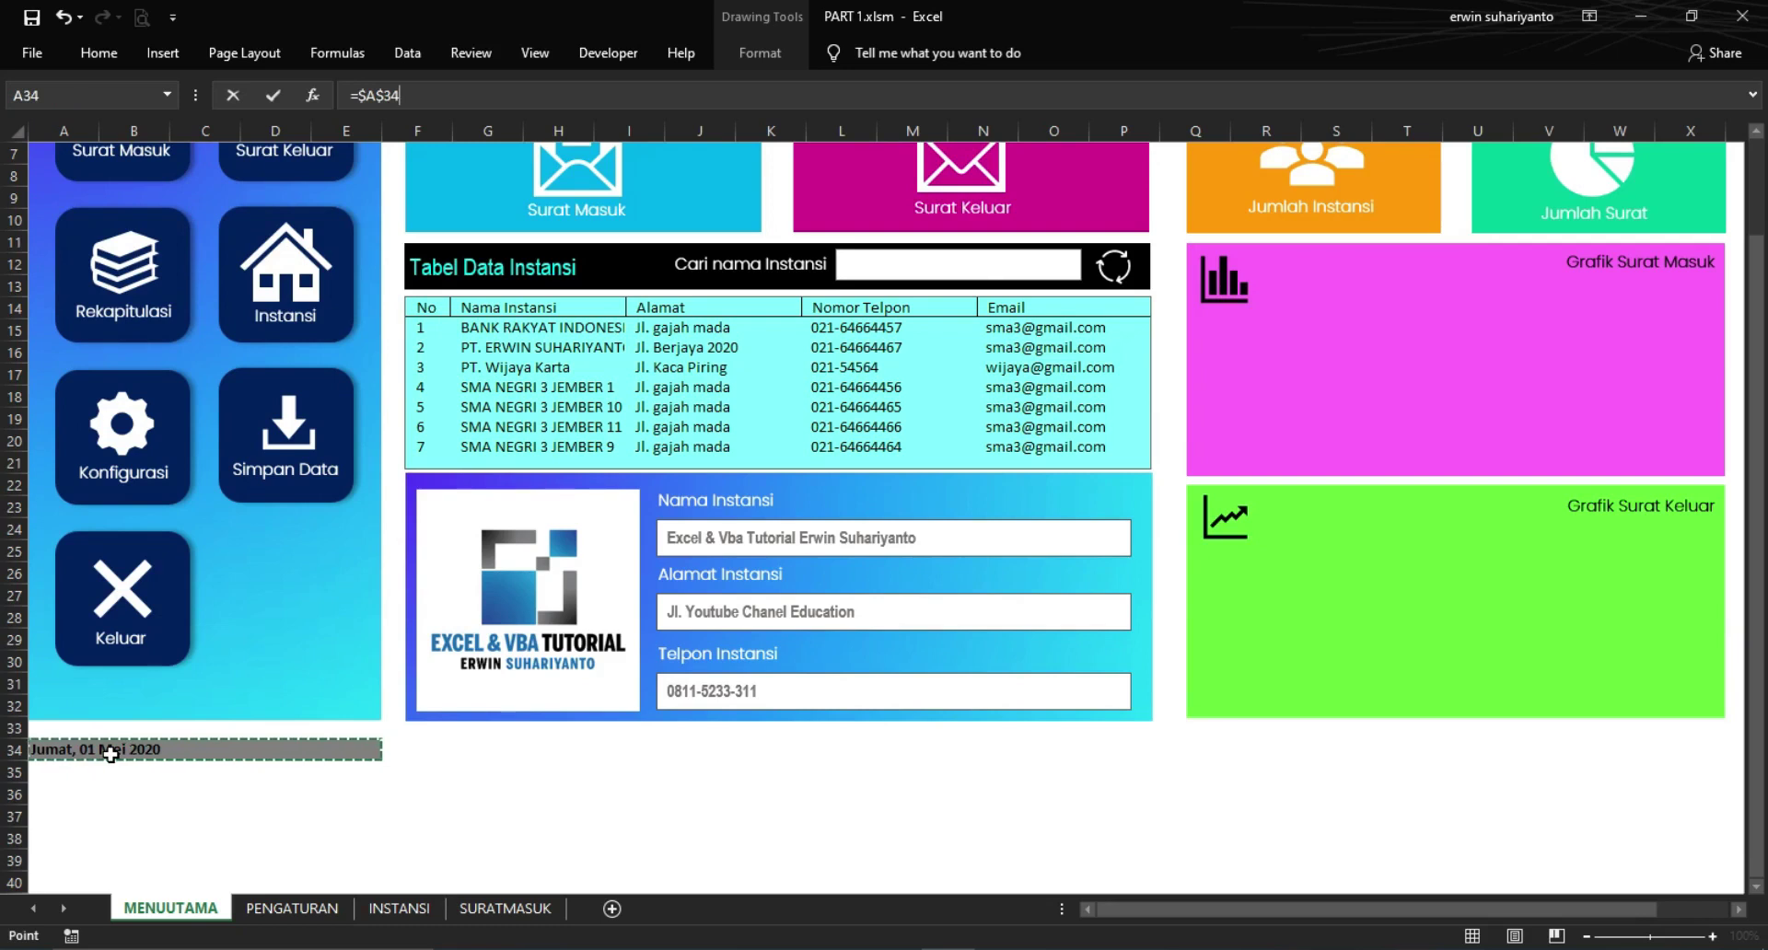
pyautogui.press('Return')
pyautogui.scroll(2, 987, 516)
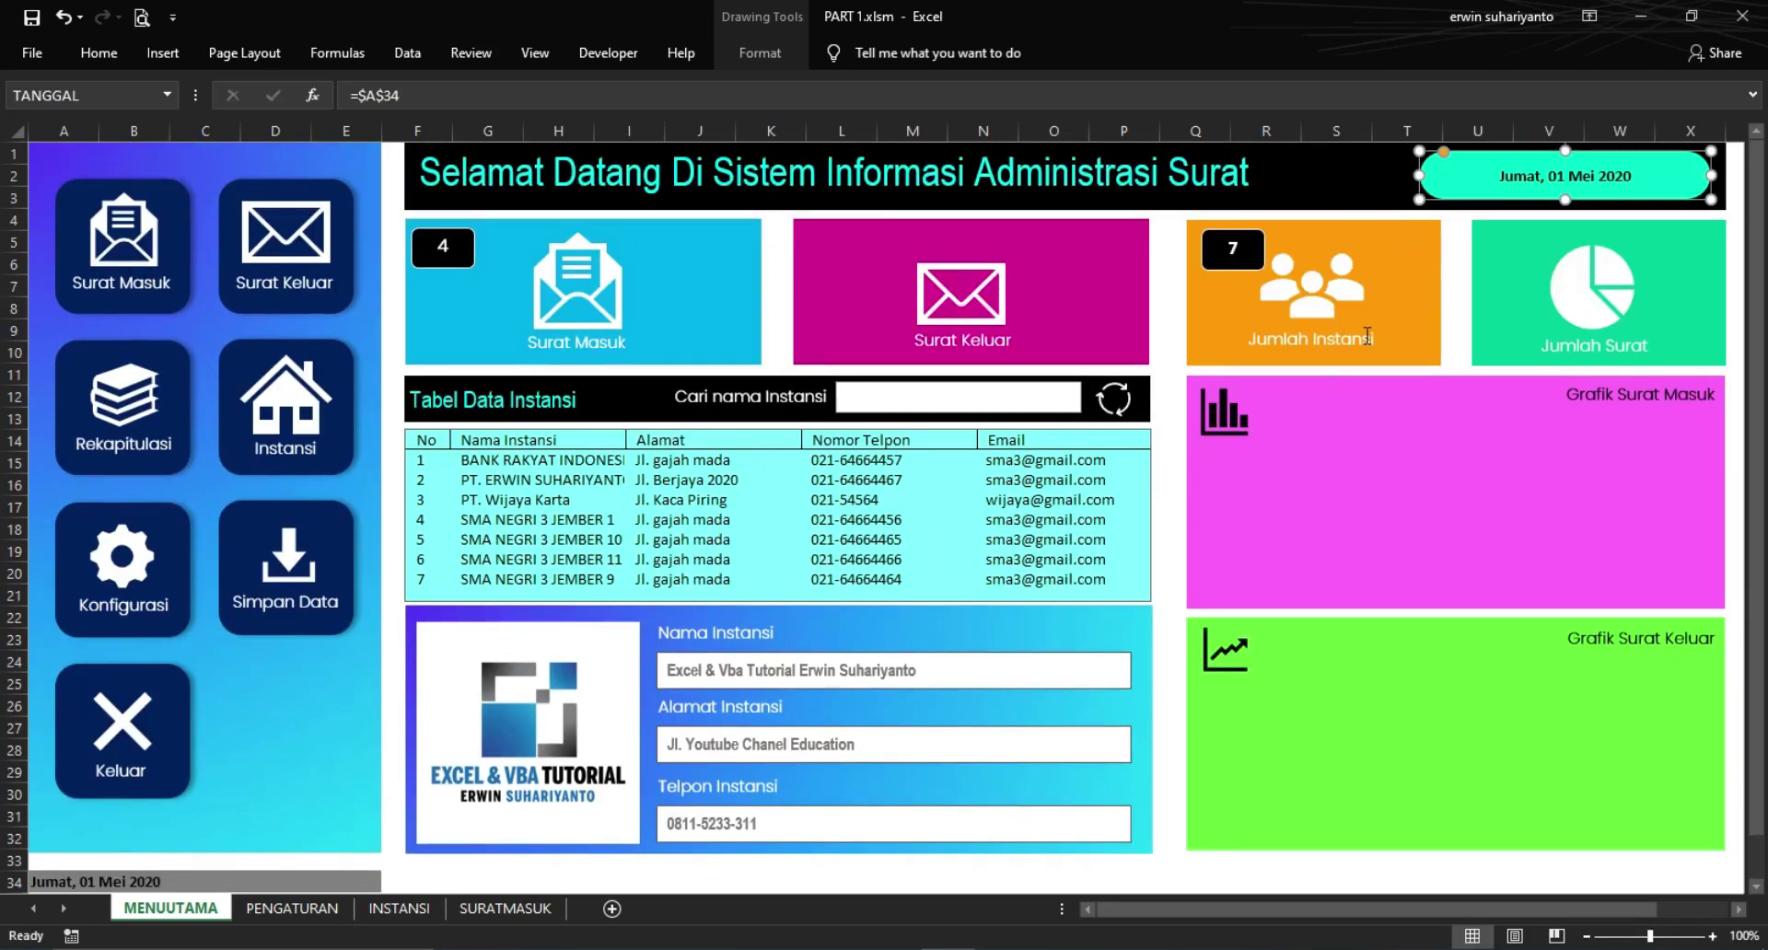
pyautogui.click(1456, 238)
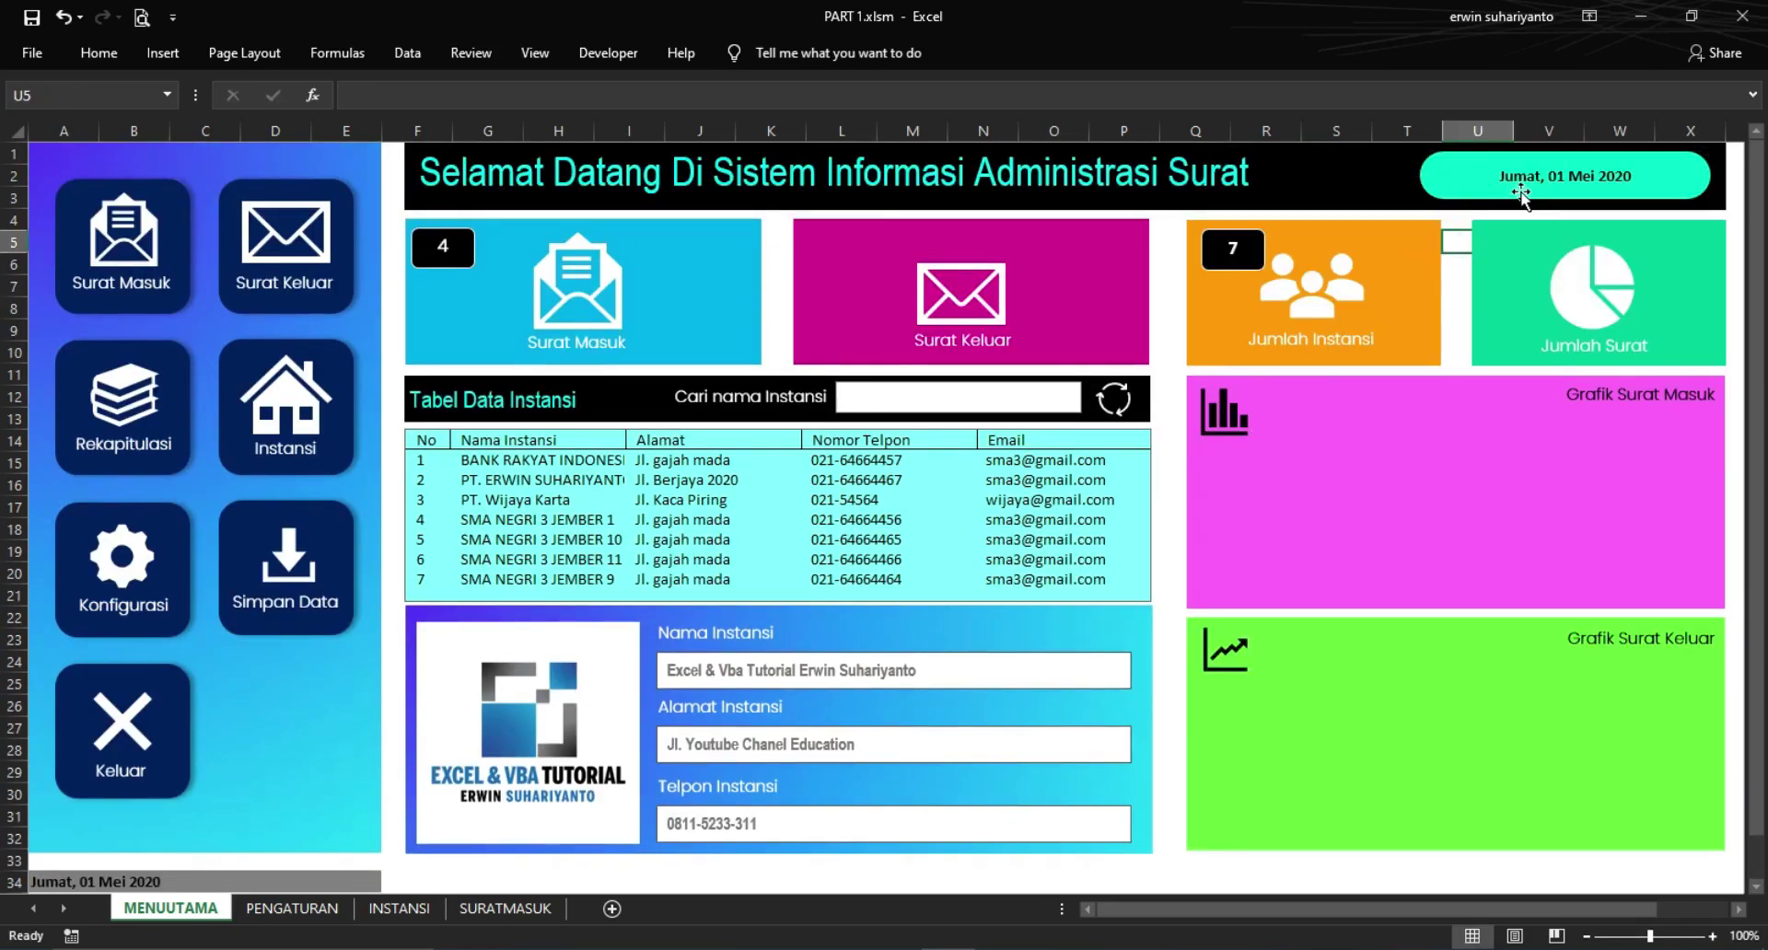
# Set the date box text font to Poppins Light
pyautogui.click(1517, 186)
pyautogui.click(98, 53)
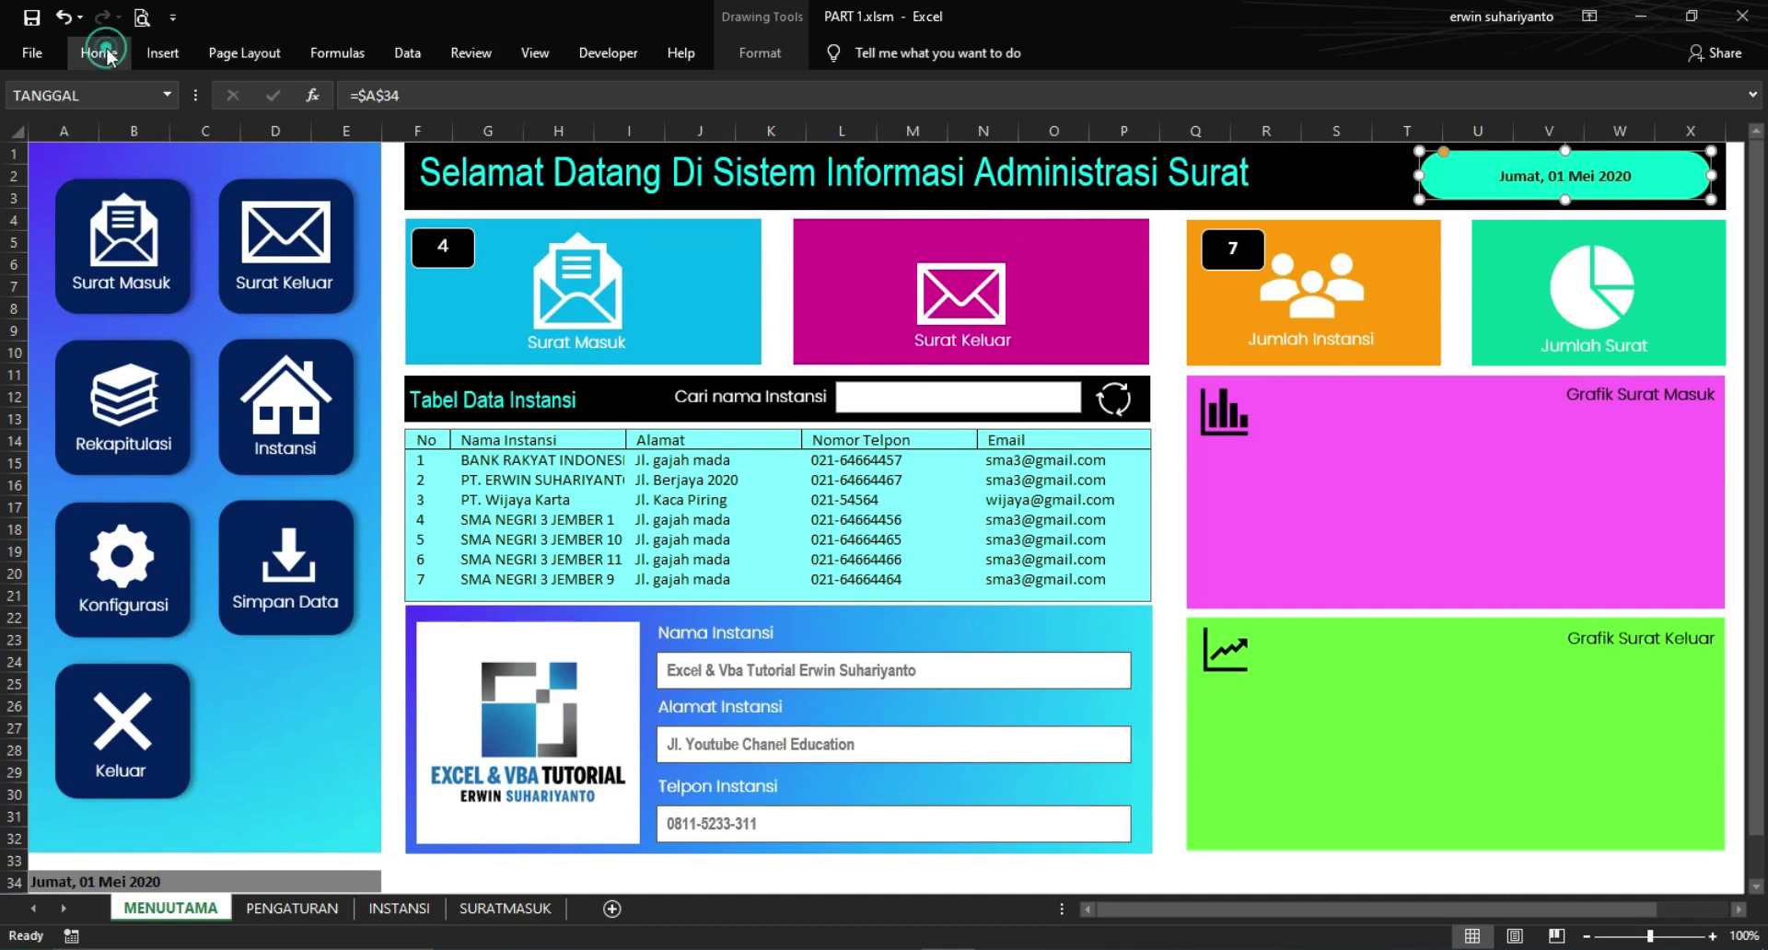
pyautogui.click(306, 95)
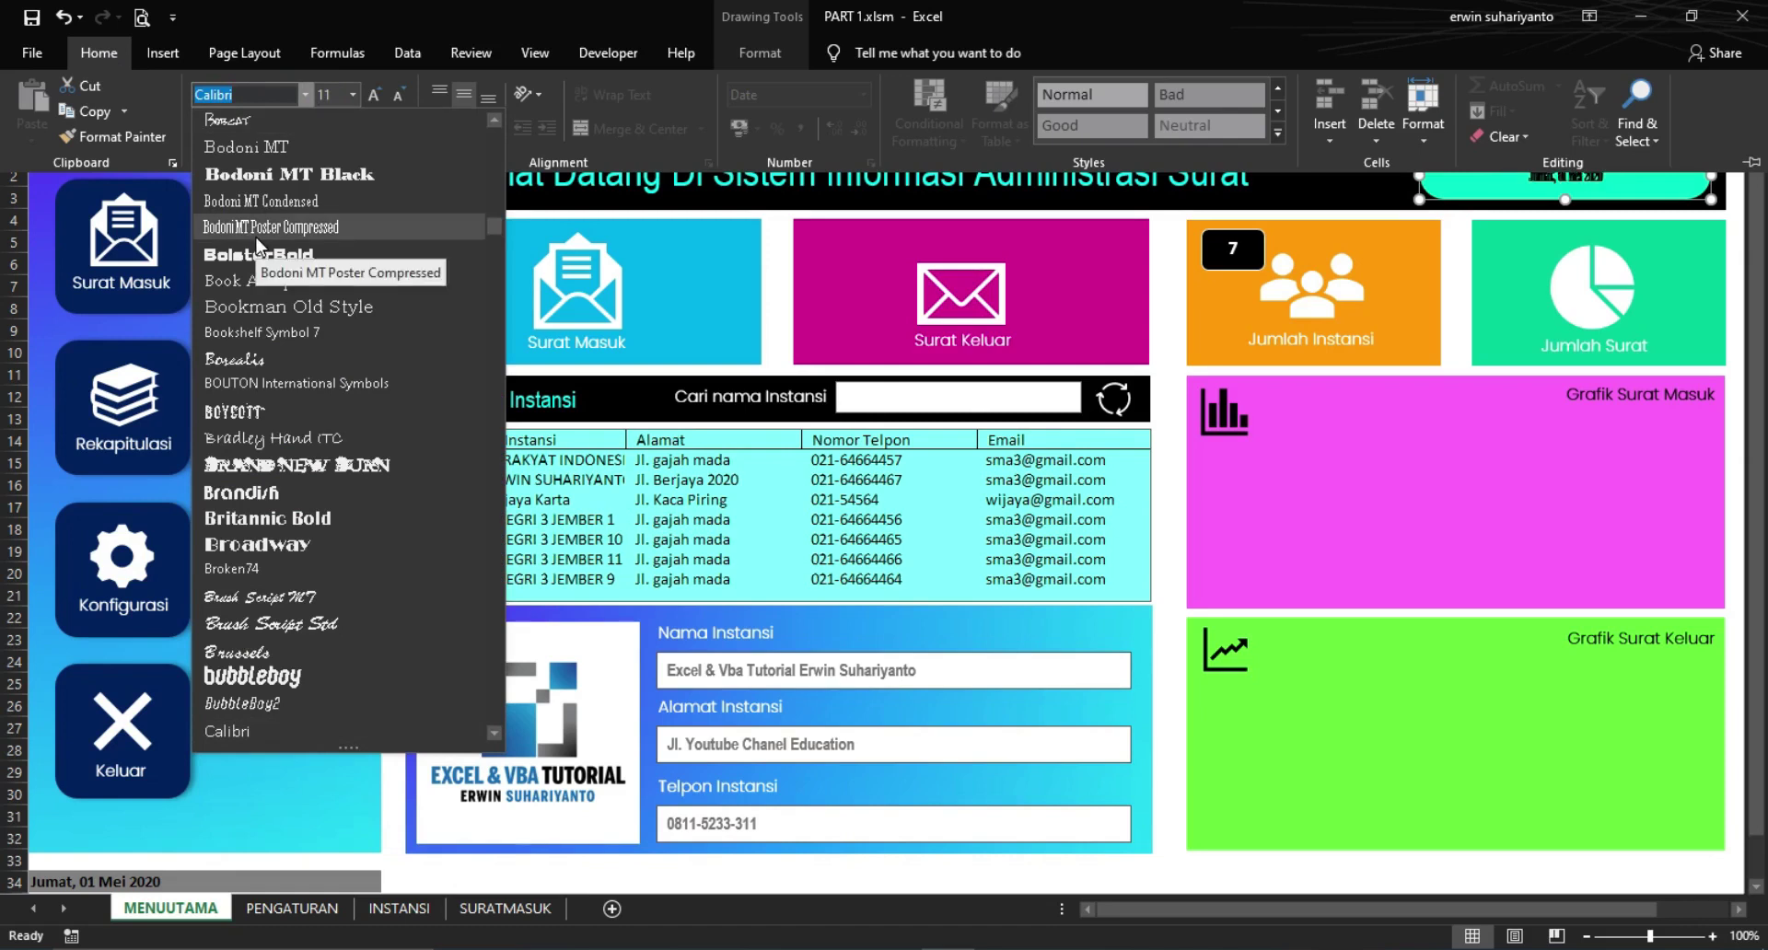
pyautogui.write('Poppins')
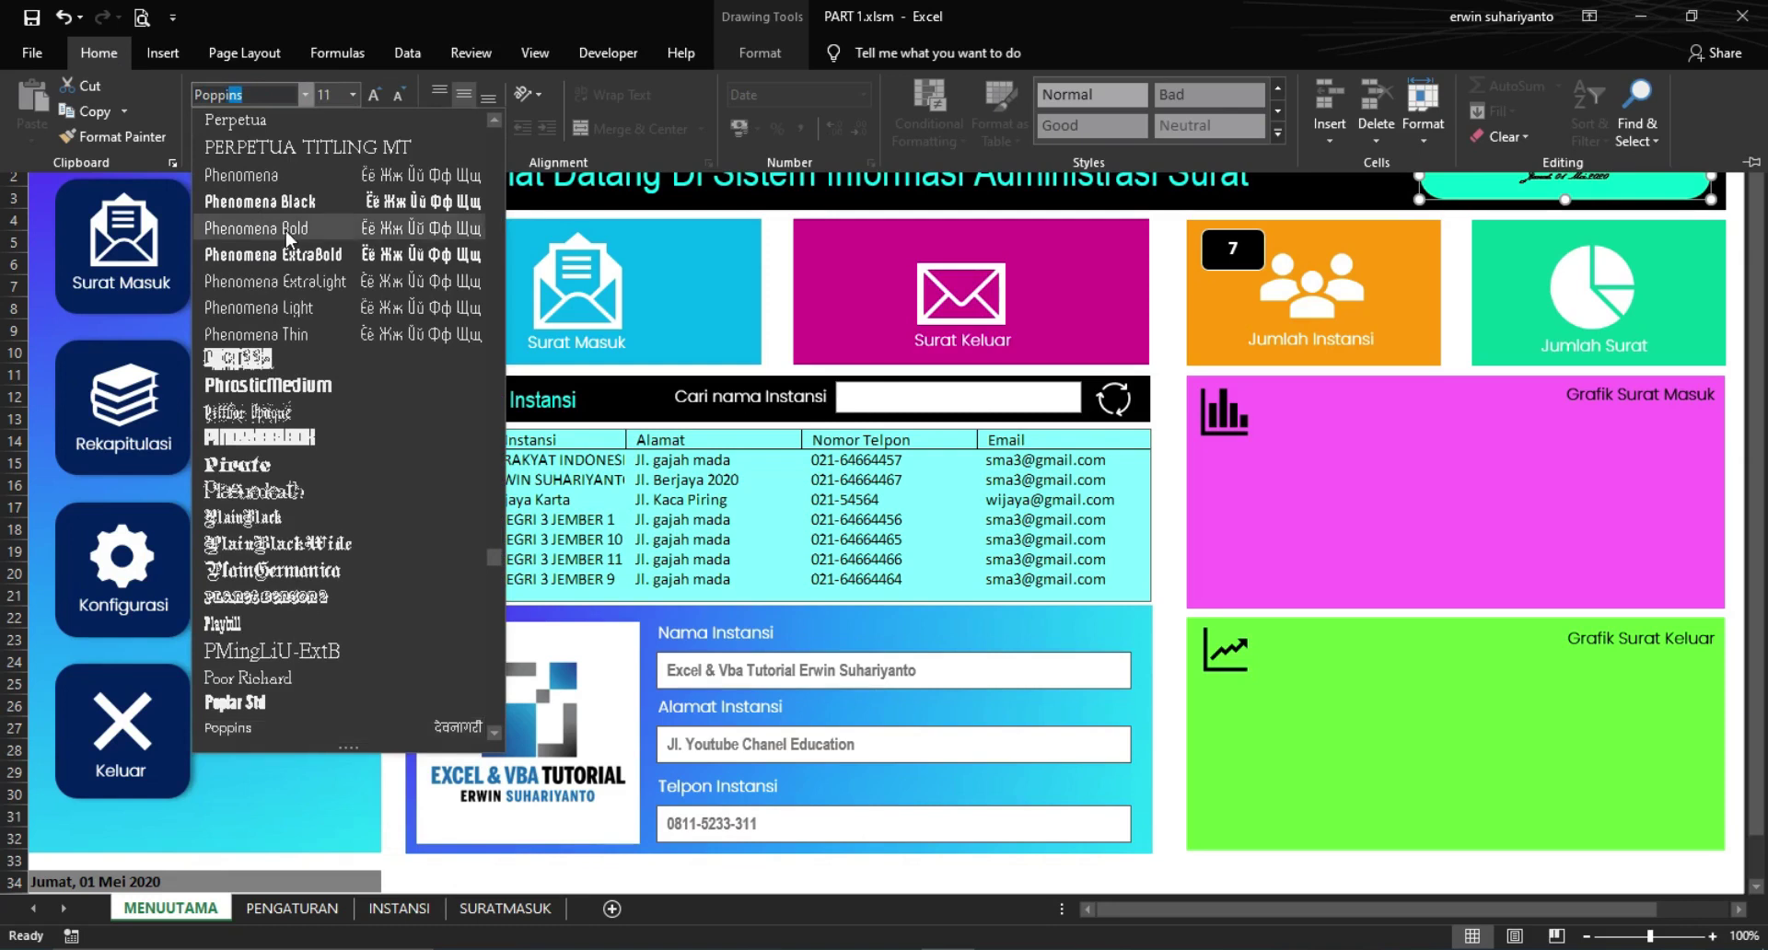
pyautogui.scroll(-1, 312, 340)
pyautogui.scroll(-1, 313, 353)
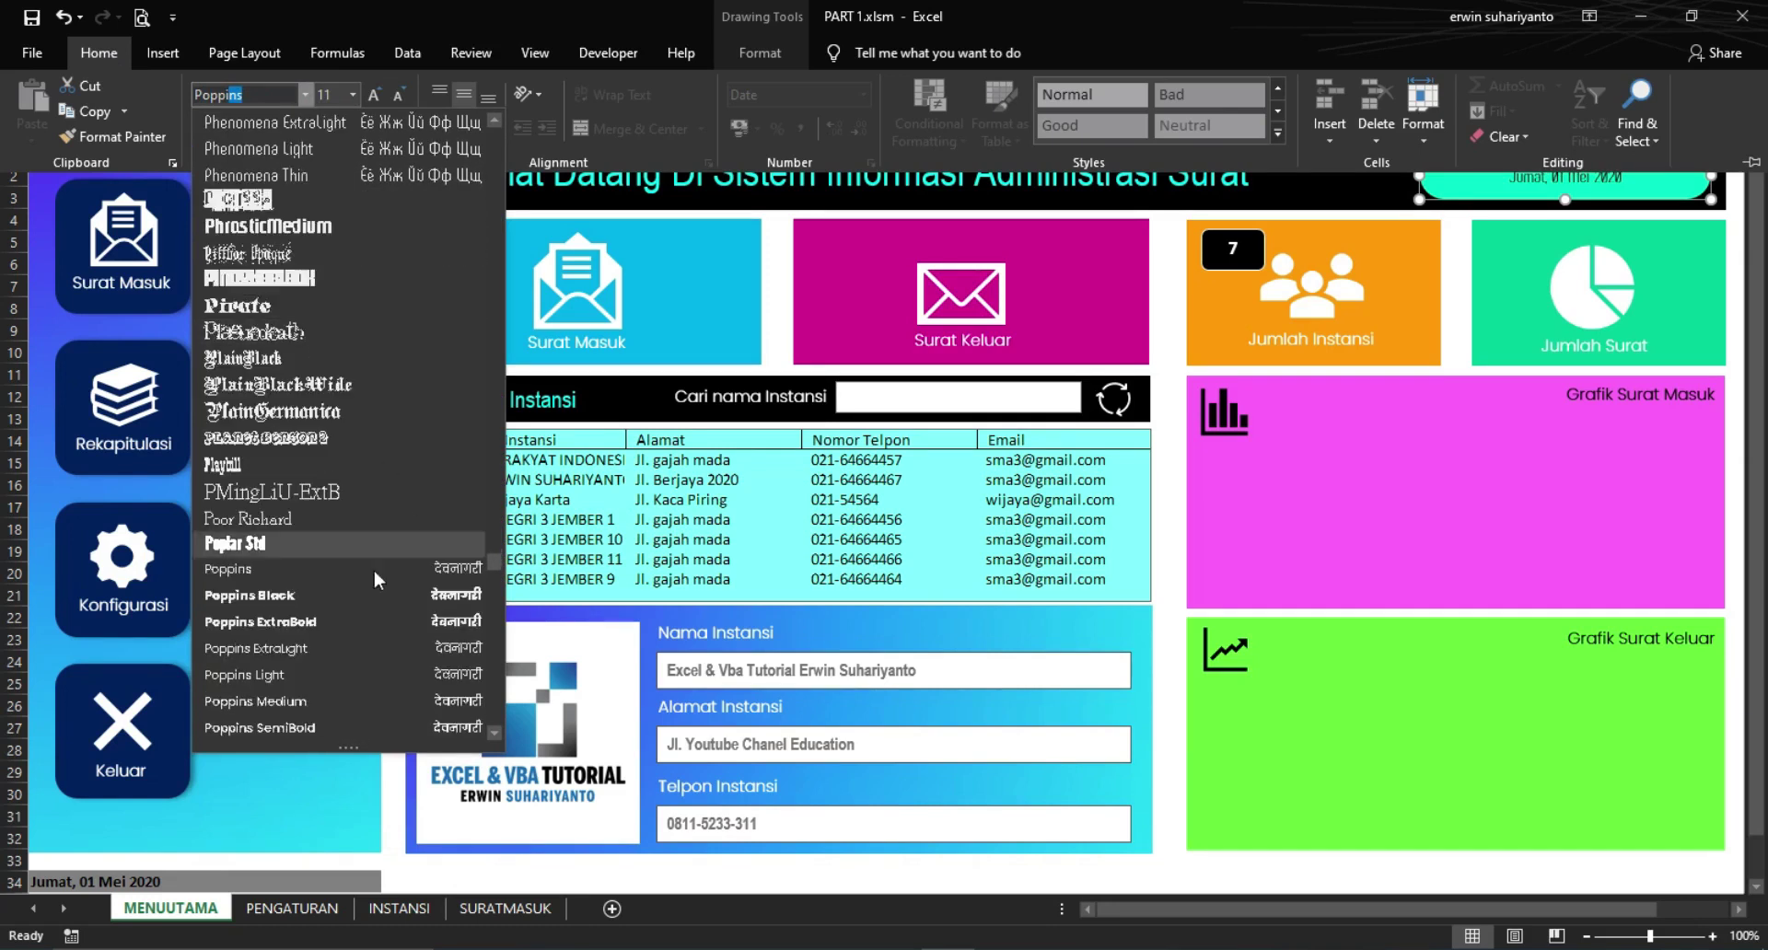
pyautogui.click(278, 674)
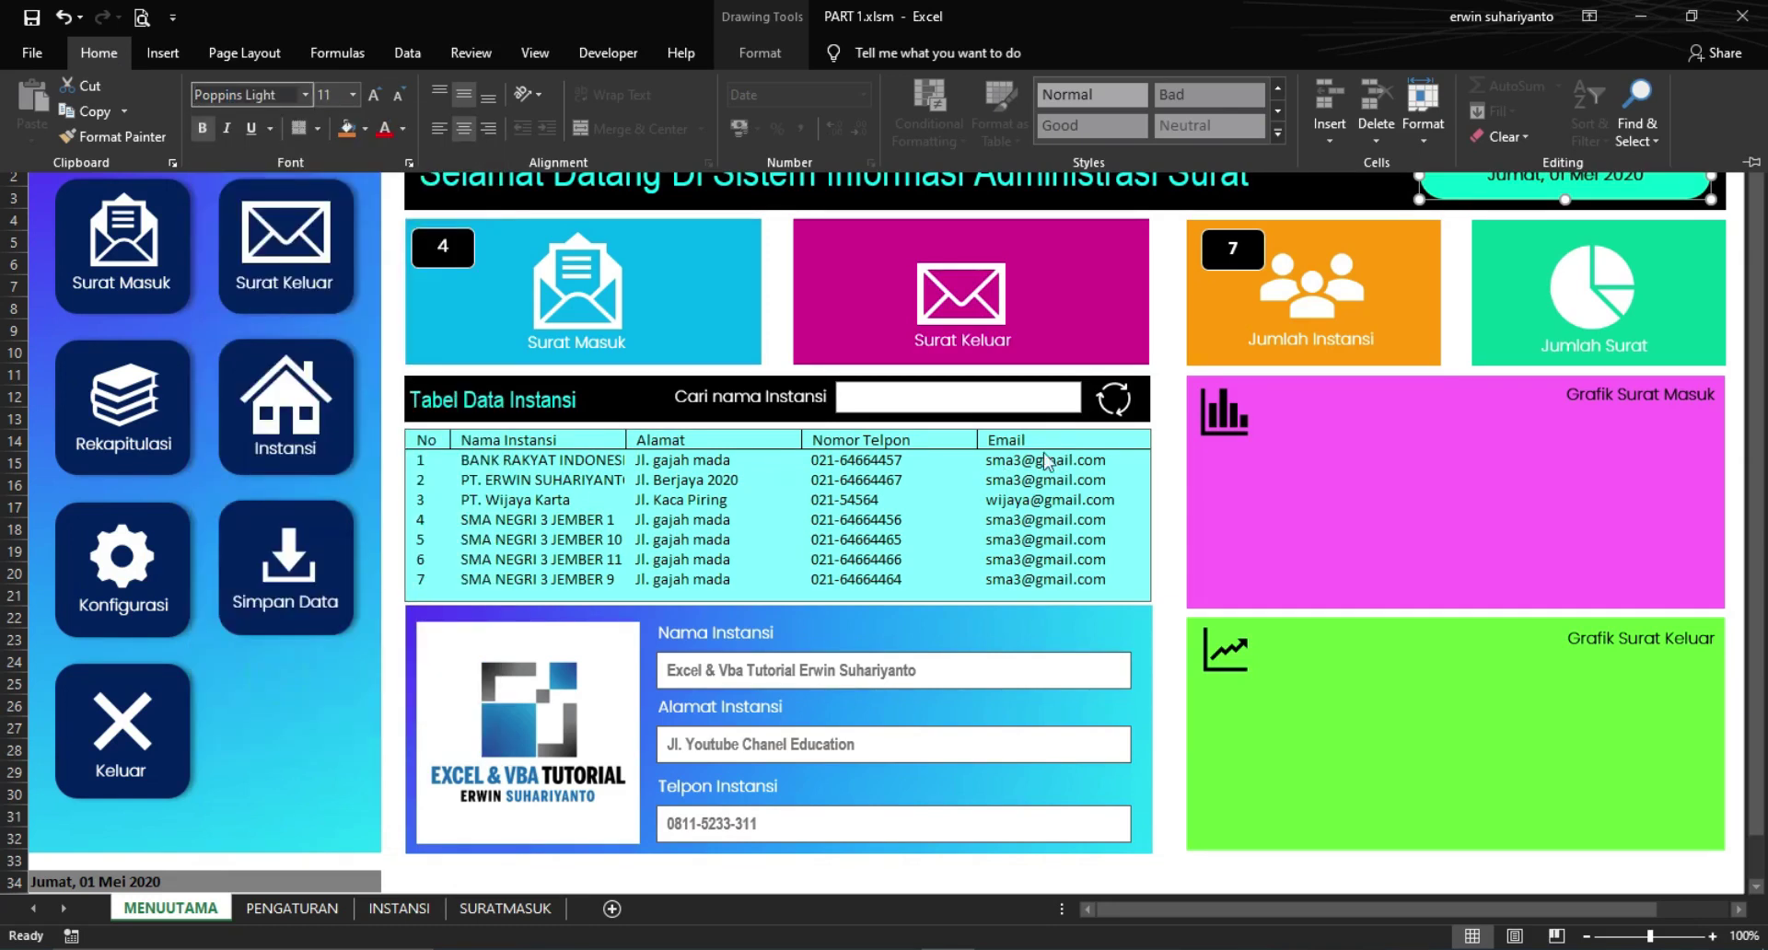
pyautogui.press('Escape')
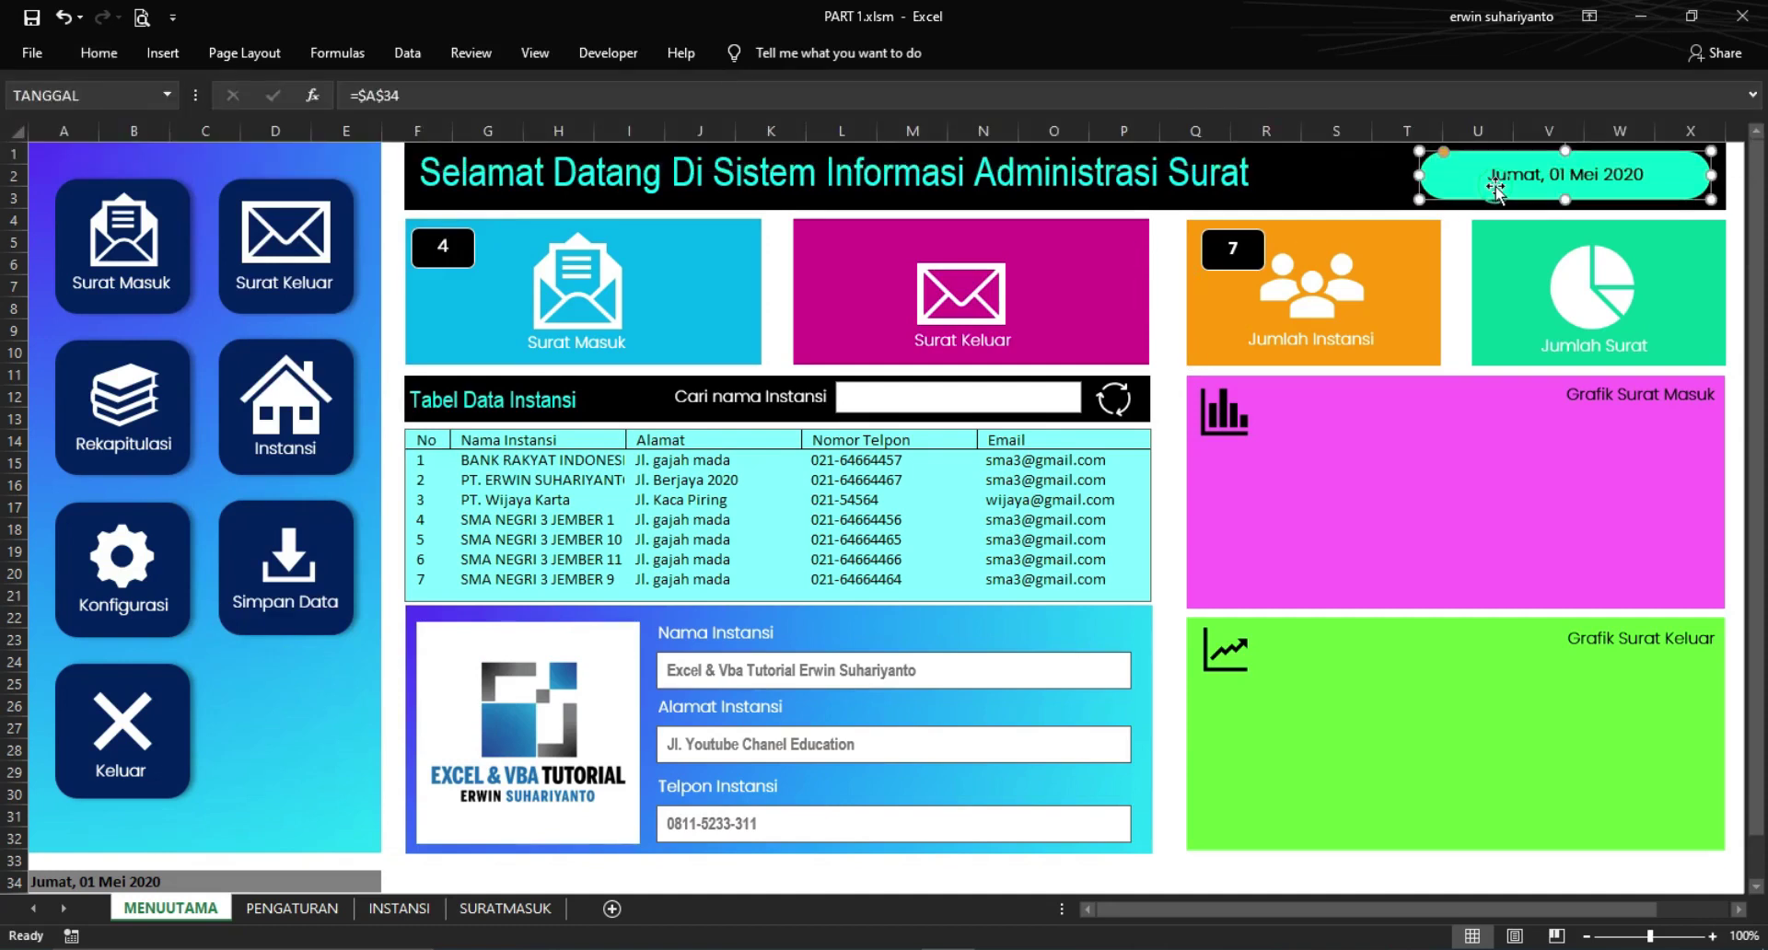
# Increase the date box font size to 14
pyautogui.click(98, 52)
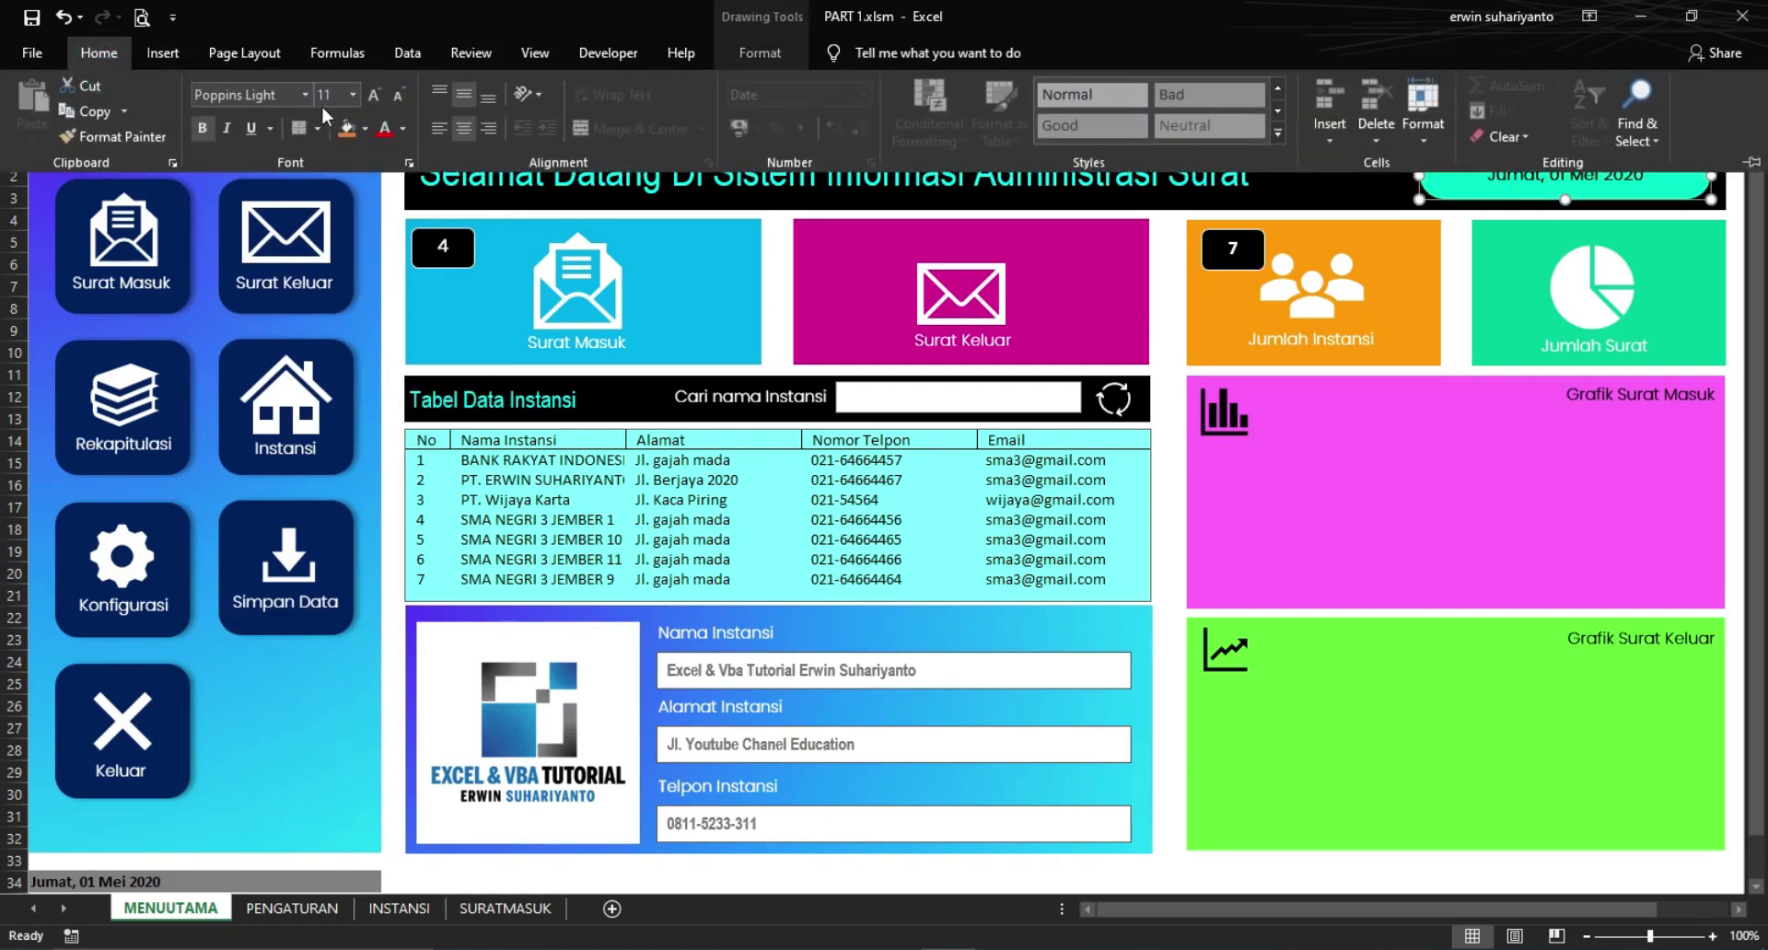
pyautogui.click(375, 95)
pyautogui.click(375, 95)
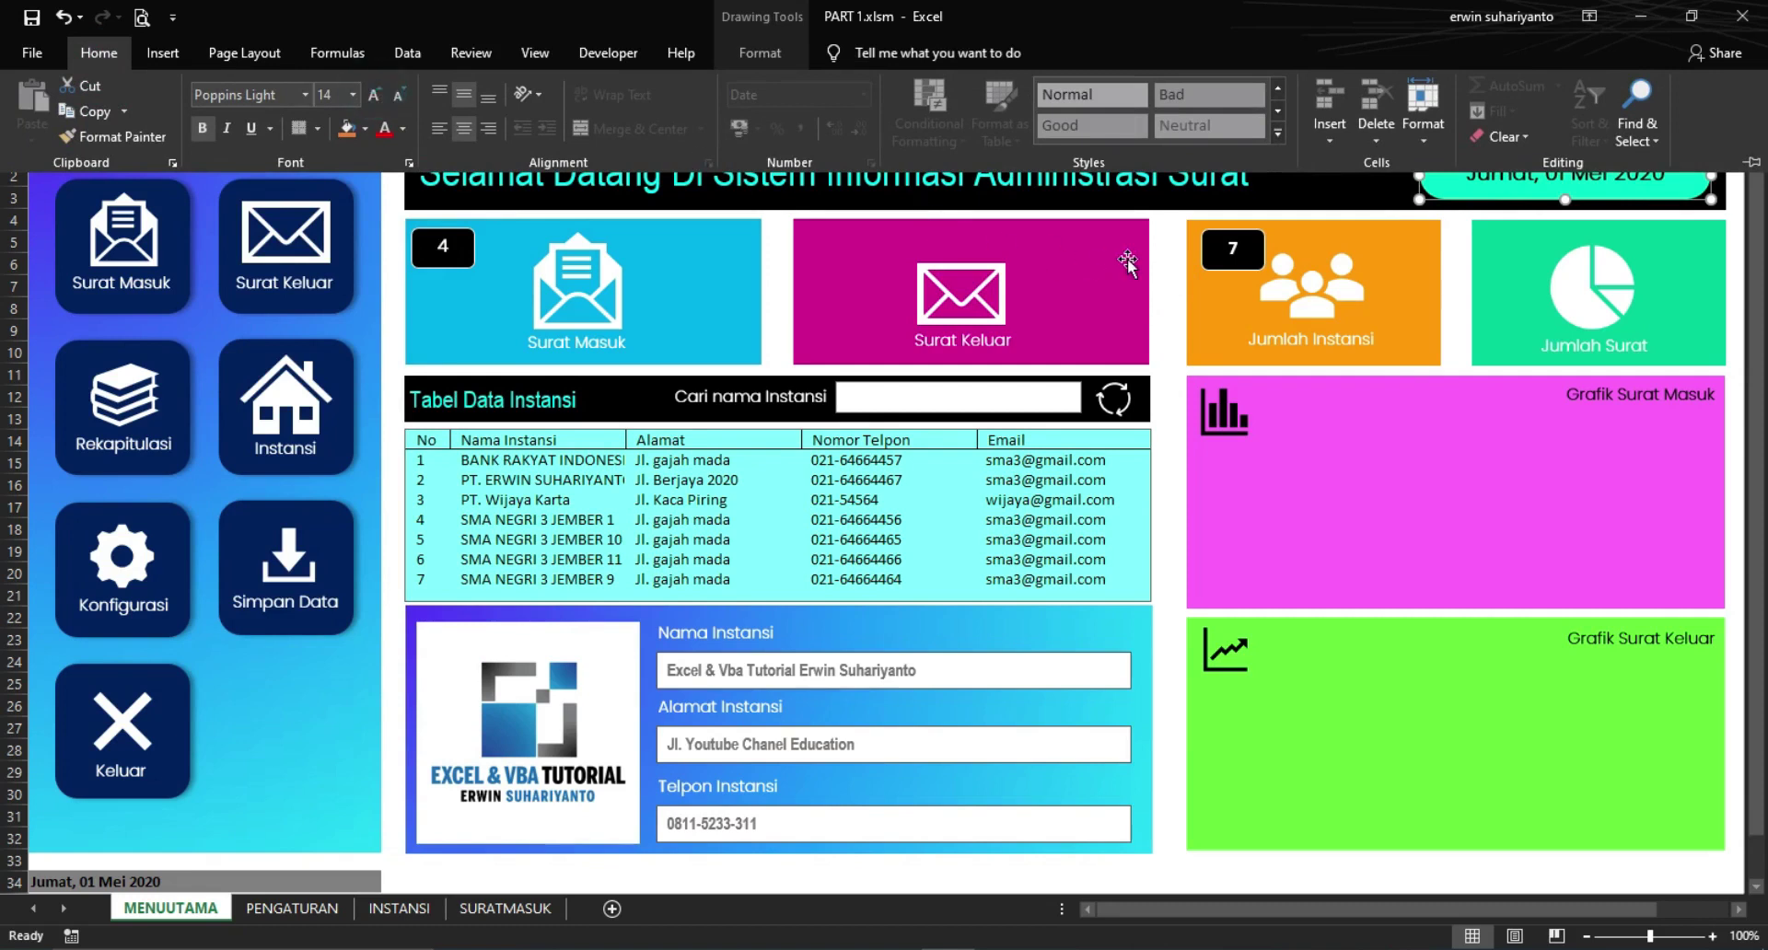
pyautogui.click(1186, 254)
pyautogui.click(1176, 221)
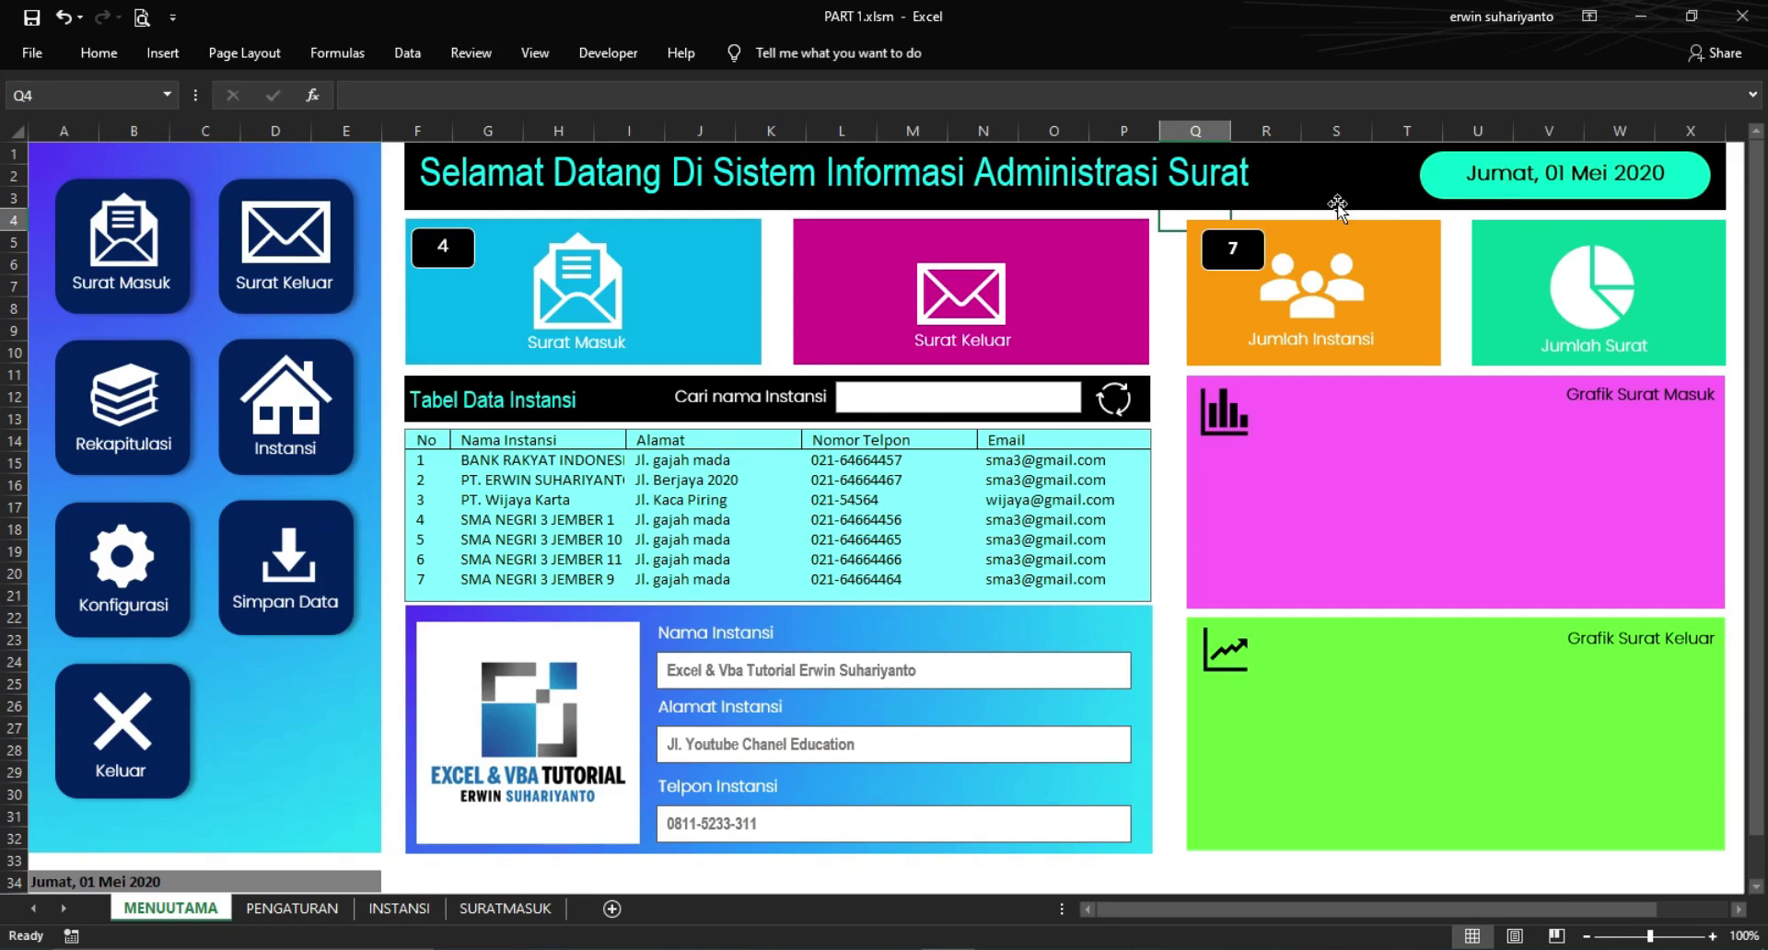
# Check the agency count box on the dashboard, then move to the INSTANSI sheet
pyautogui.click(1247, 245)
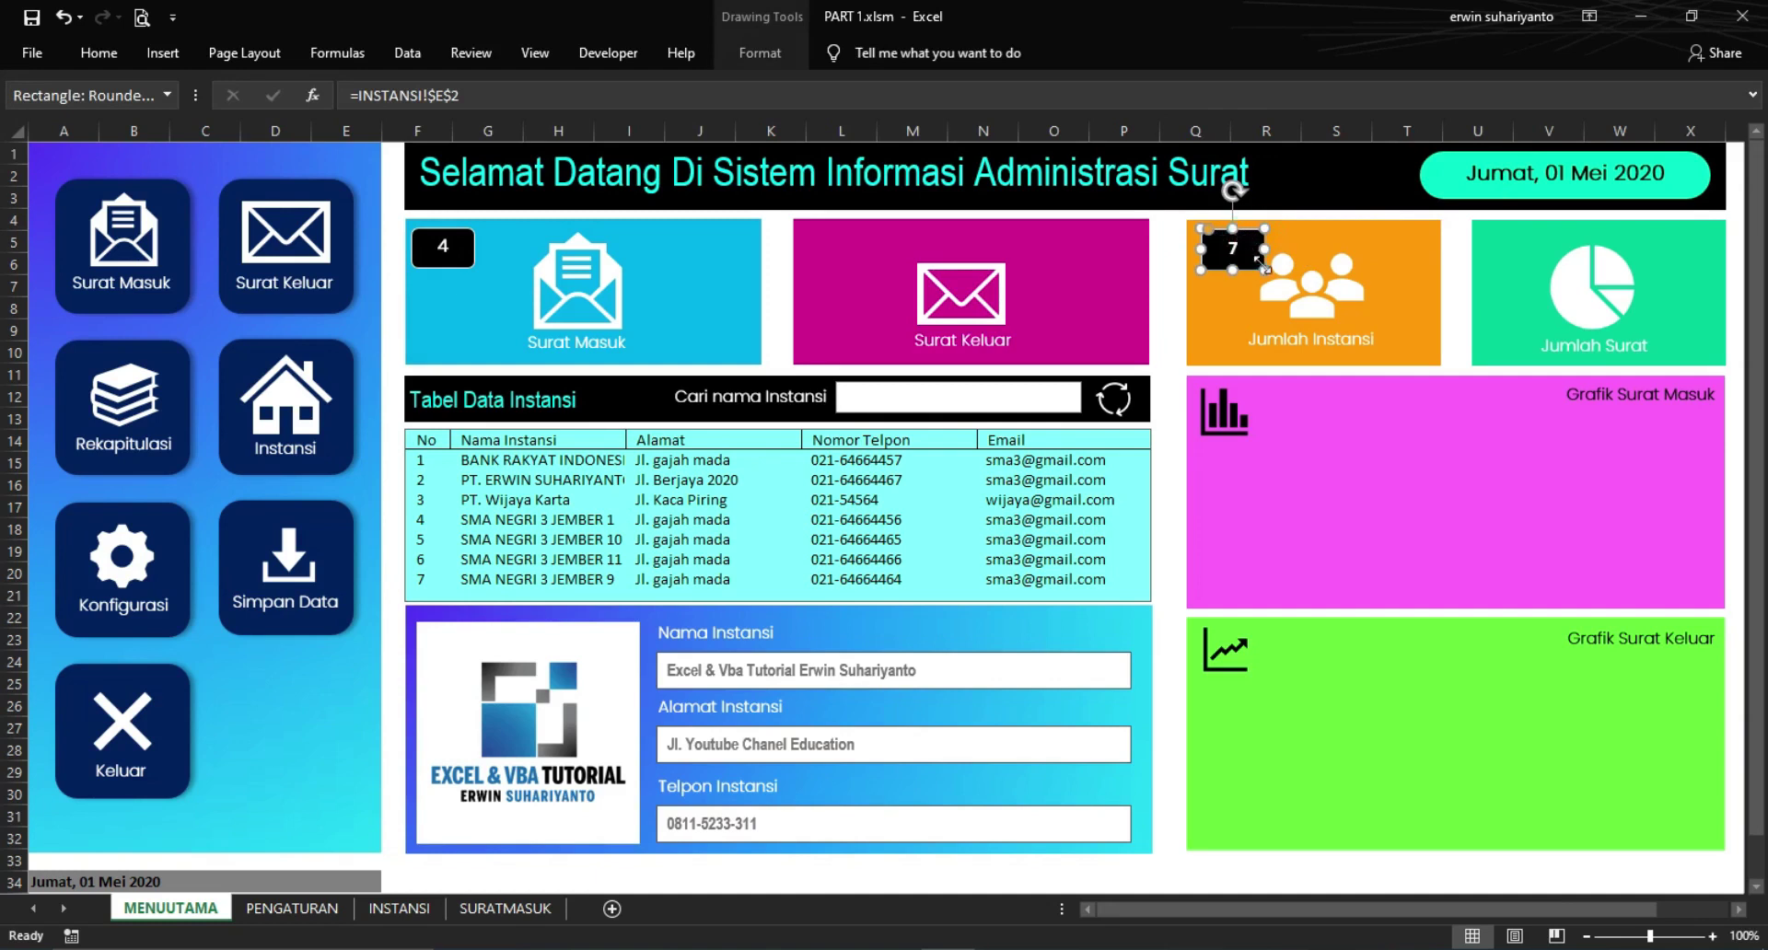
pyautogui.click(1155, 353)
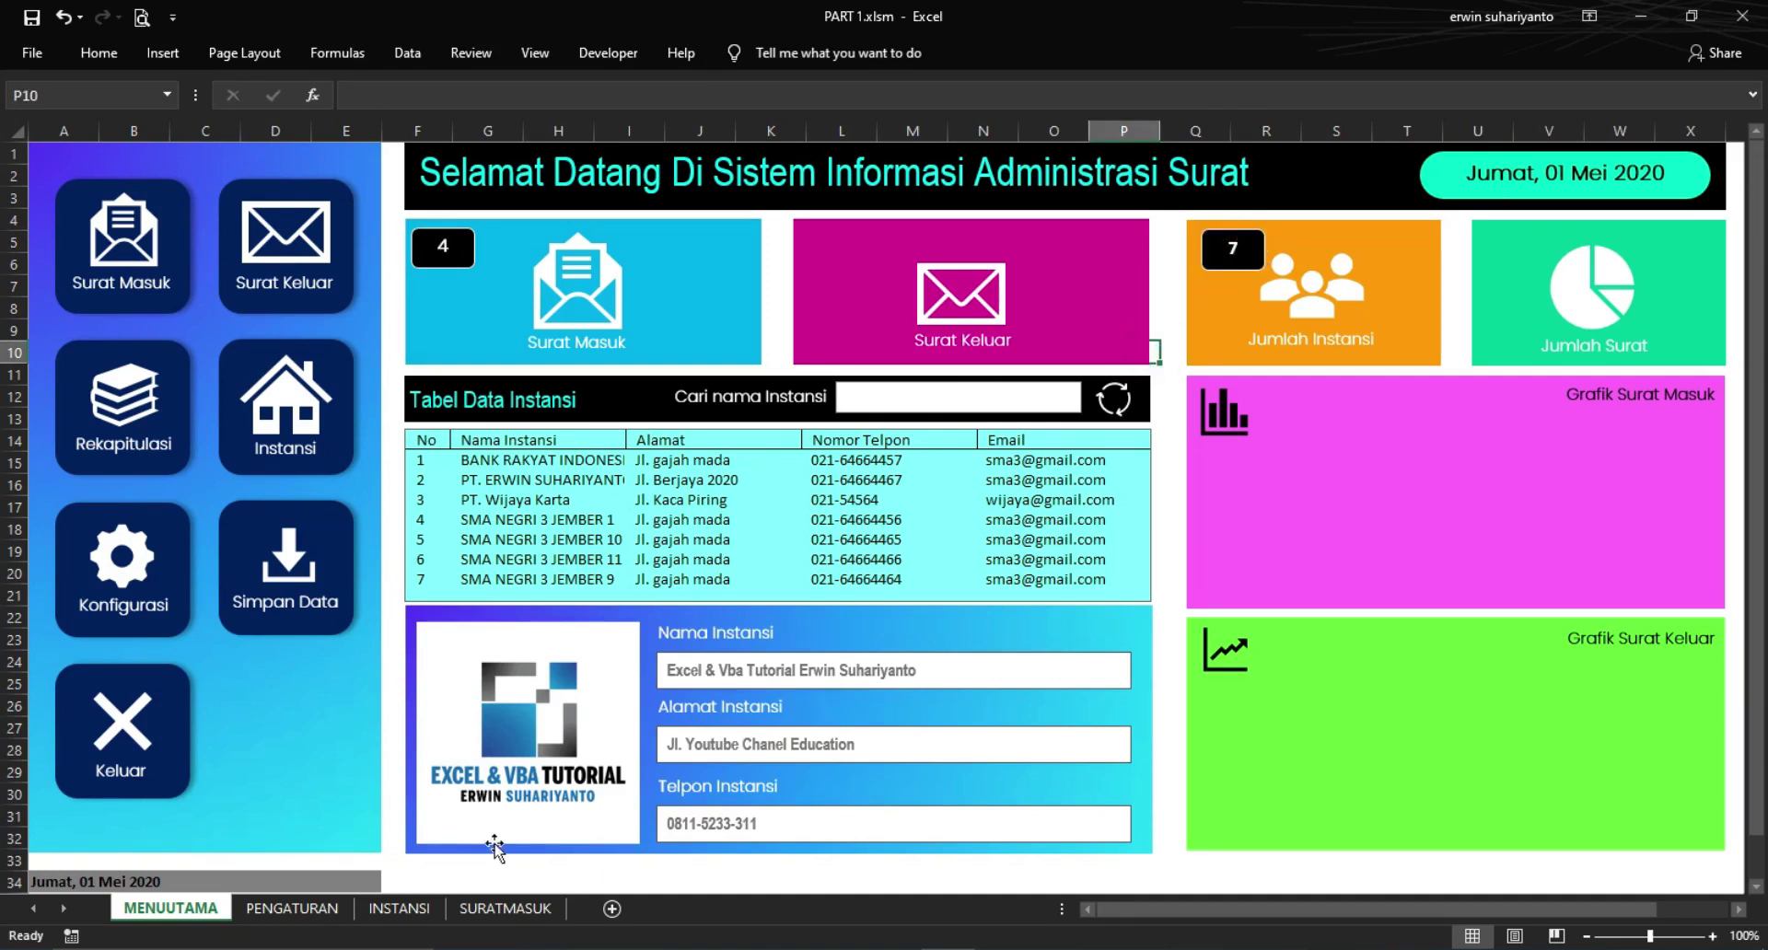
pyautogui.click(405, 909)
pyautogui.click(446, 585)
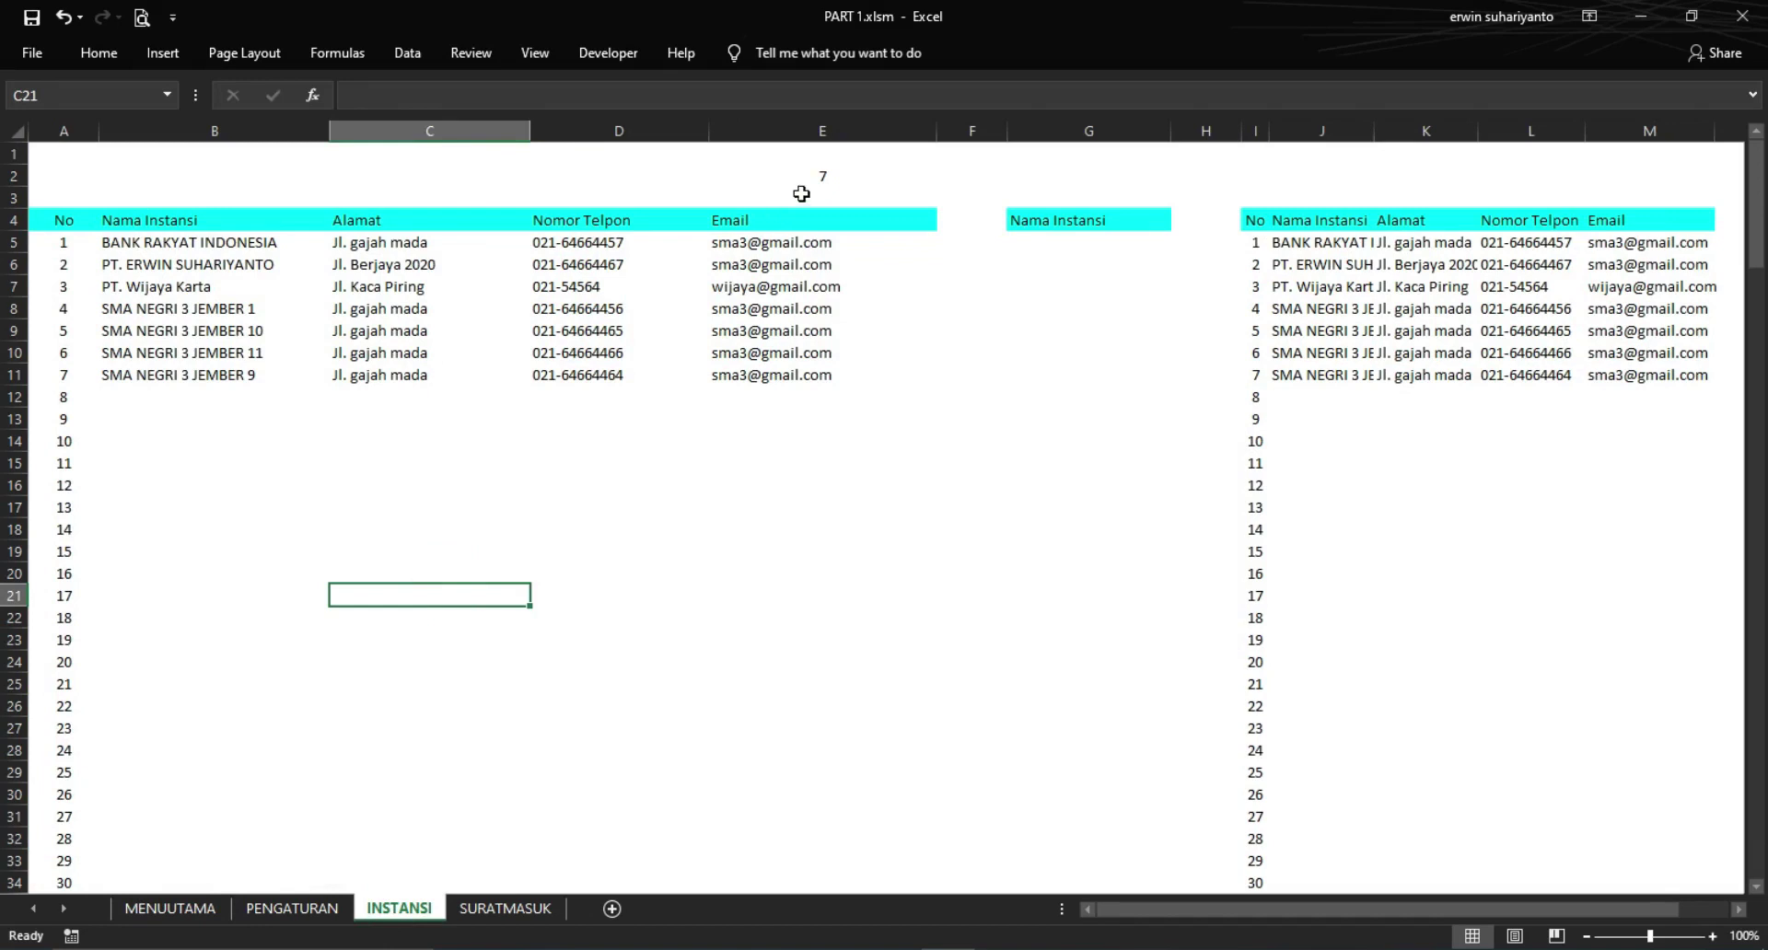
# Format the agency count in E2 with a grey fill and white font, then recheck its formula
pyautogui.click(822, 175)
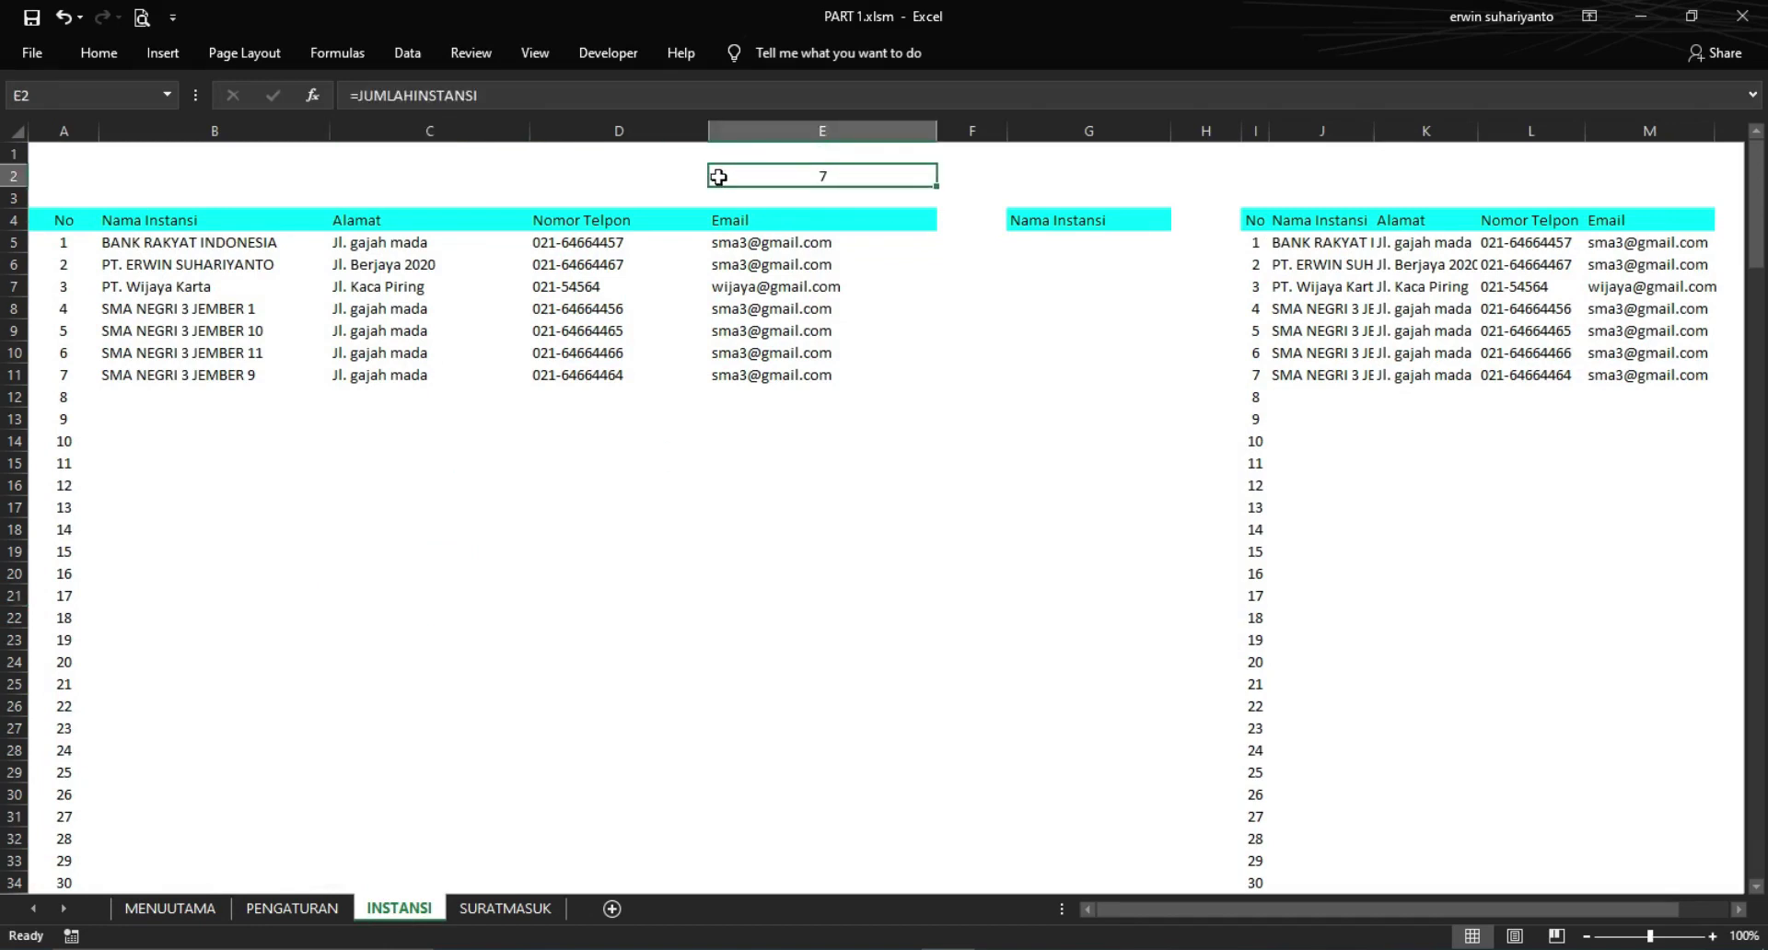
pyautogui.click(88, 58)
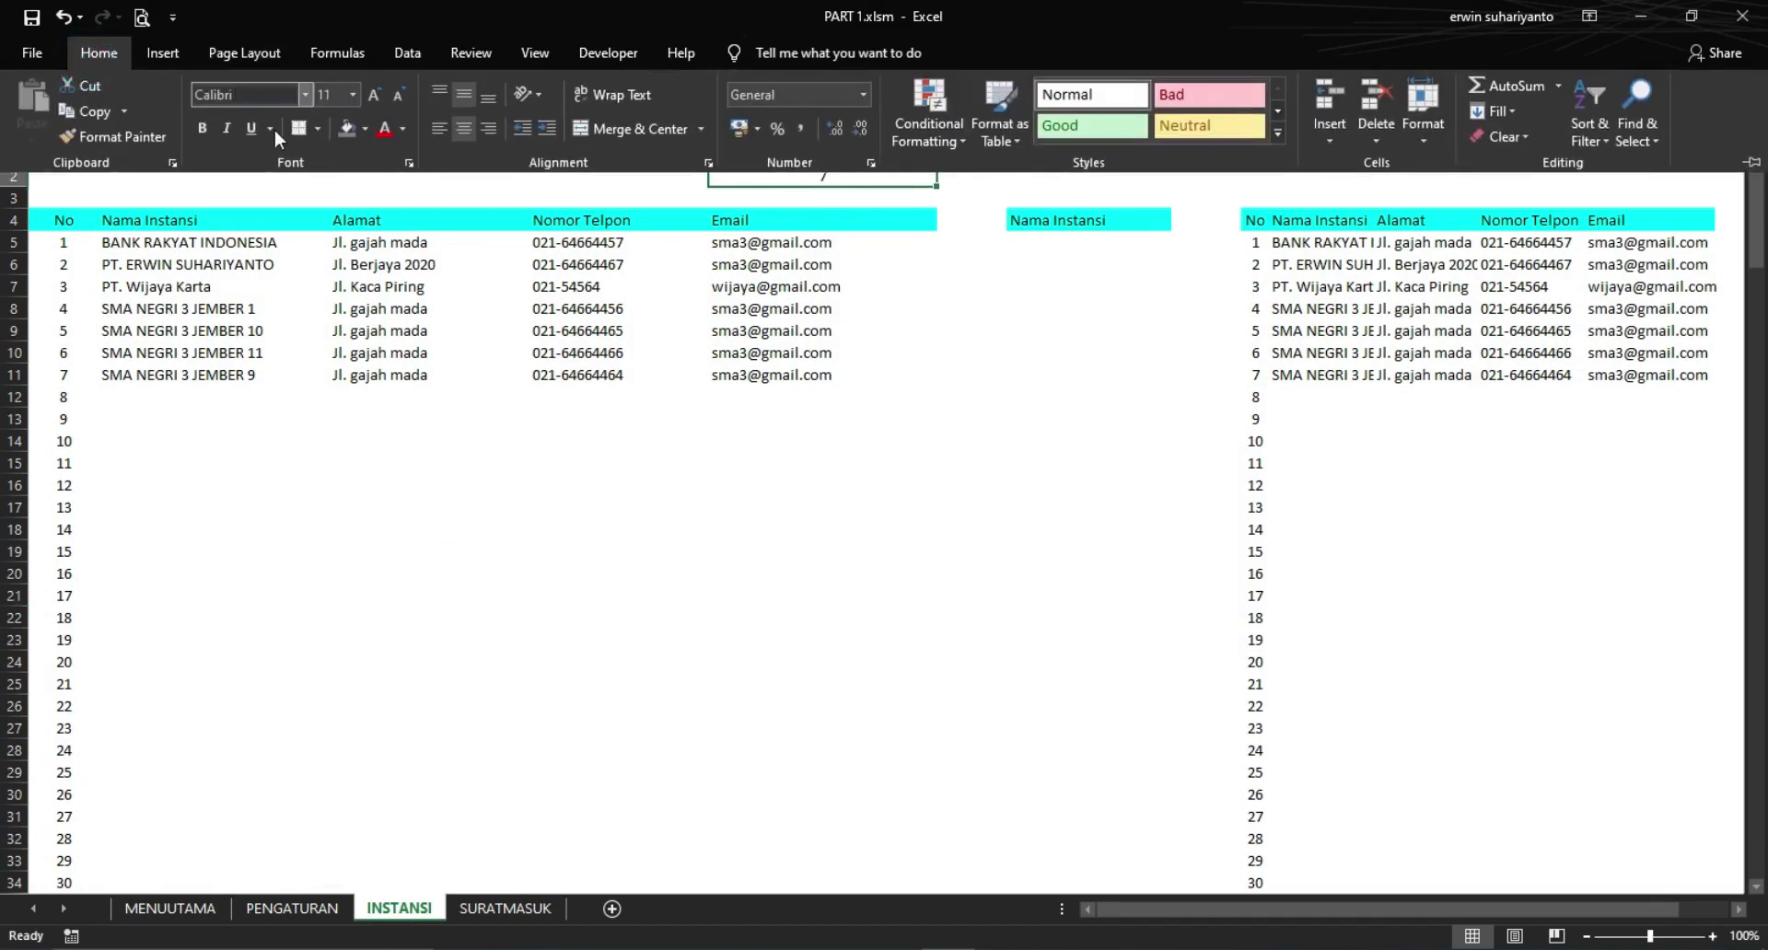
pyautogui.click(345, 138)
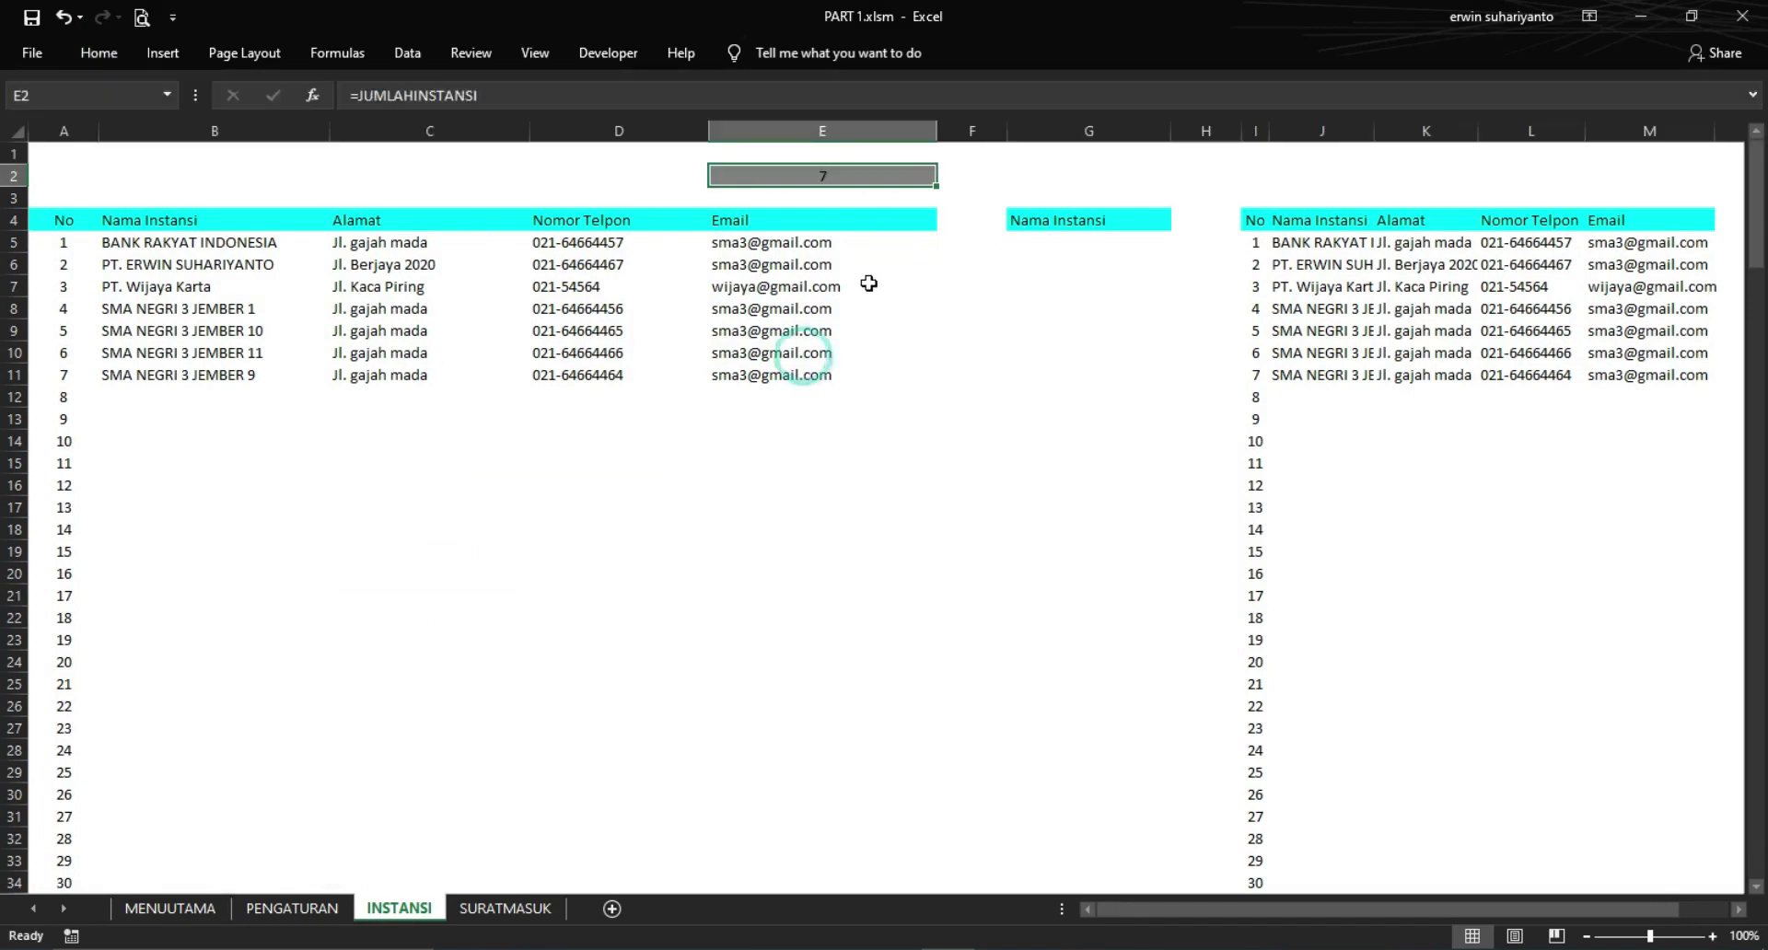
pyautogui.click(96, 52)
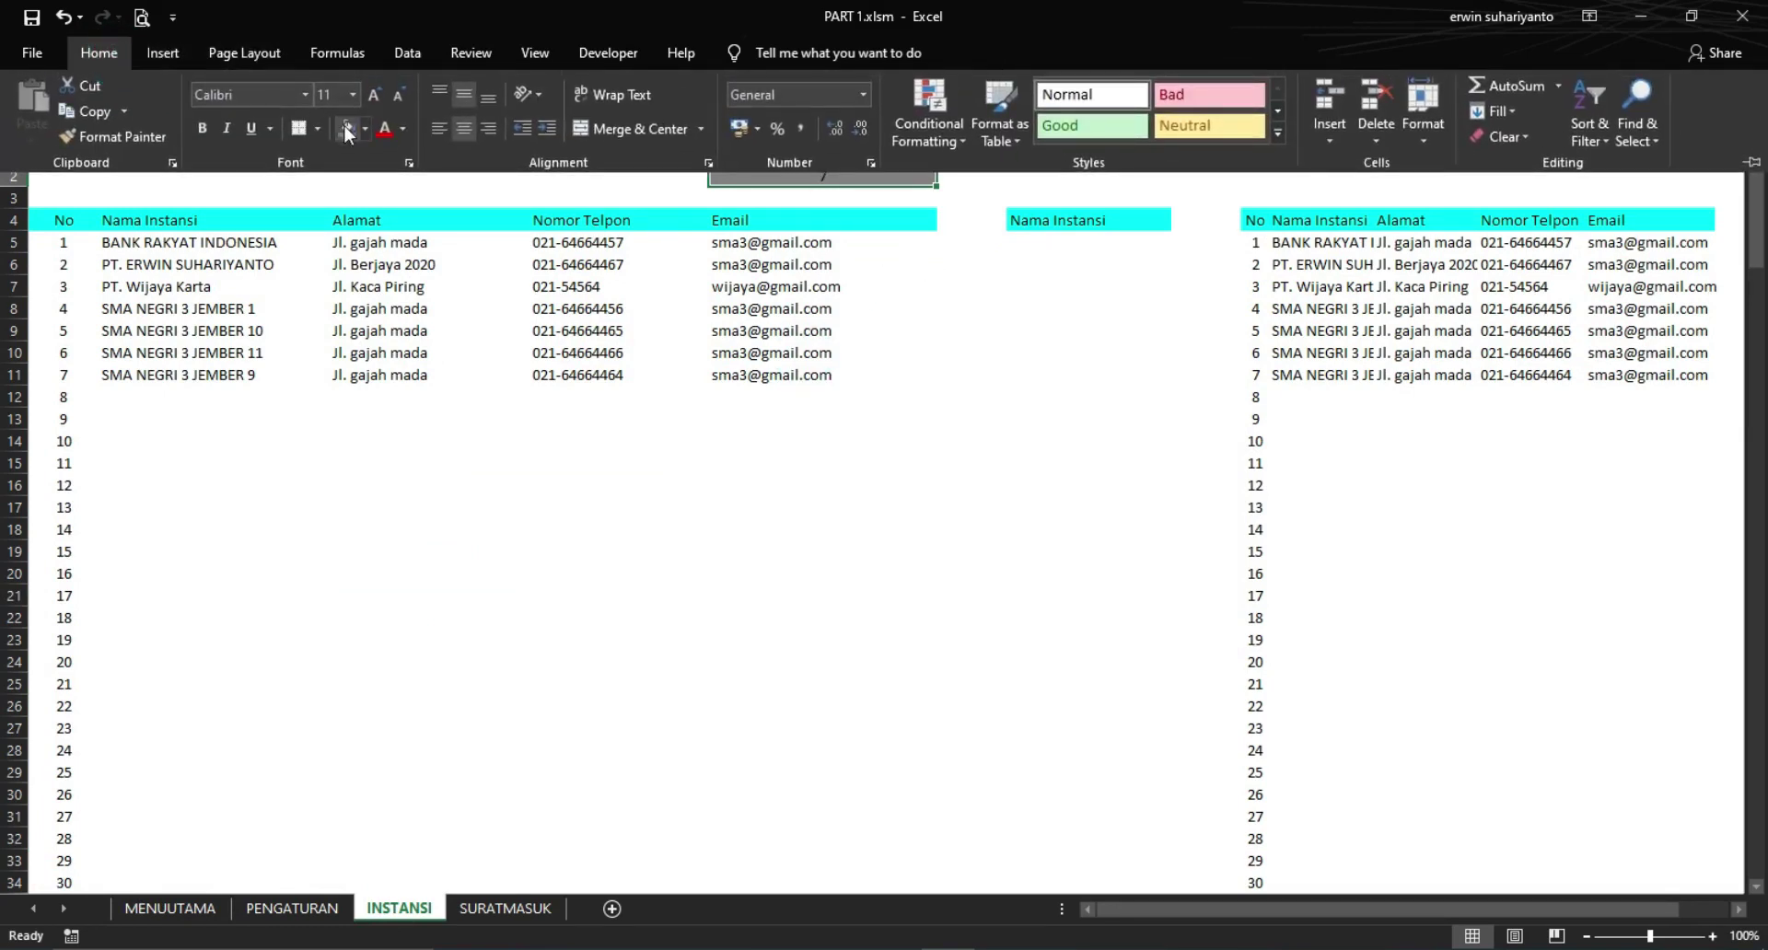
pyautogui.click(405, 127)
pyautogui.click(385, 198)
pyautogui.click(949, 261)
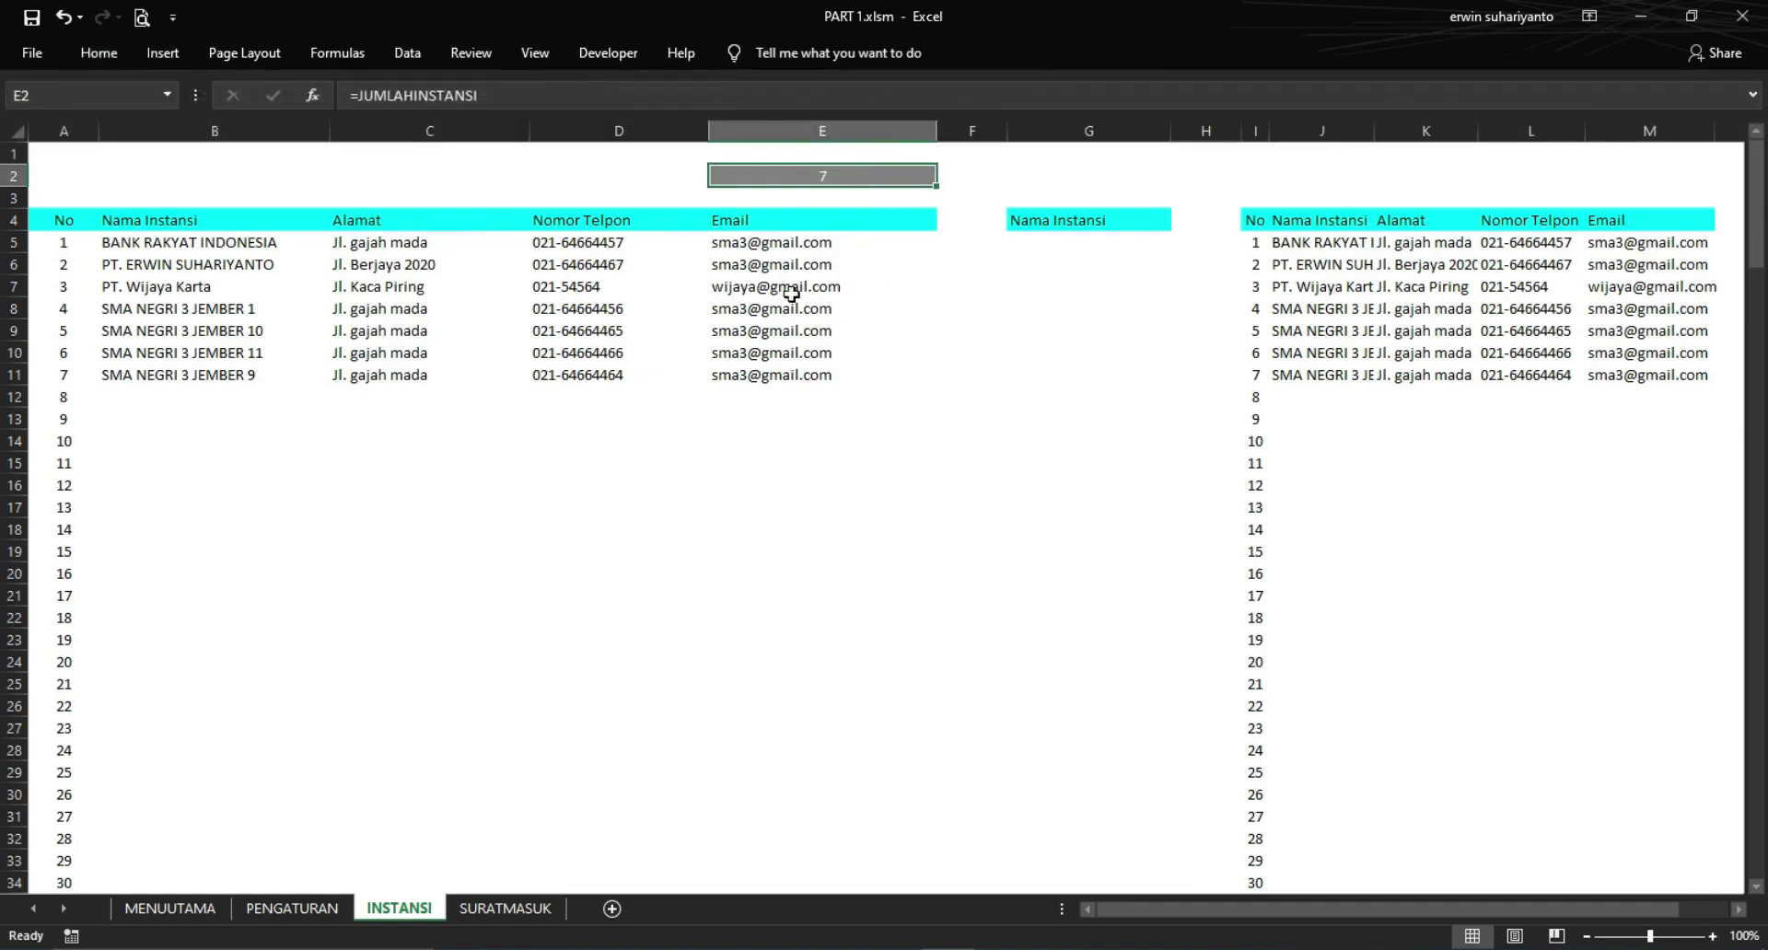
pyautogui.click(848, 282)
pyautogui.click(812, 184)
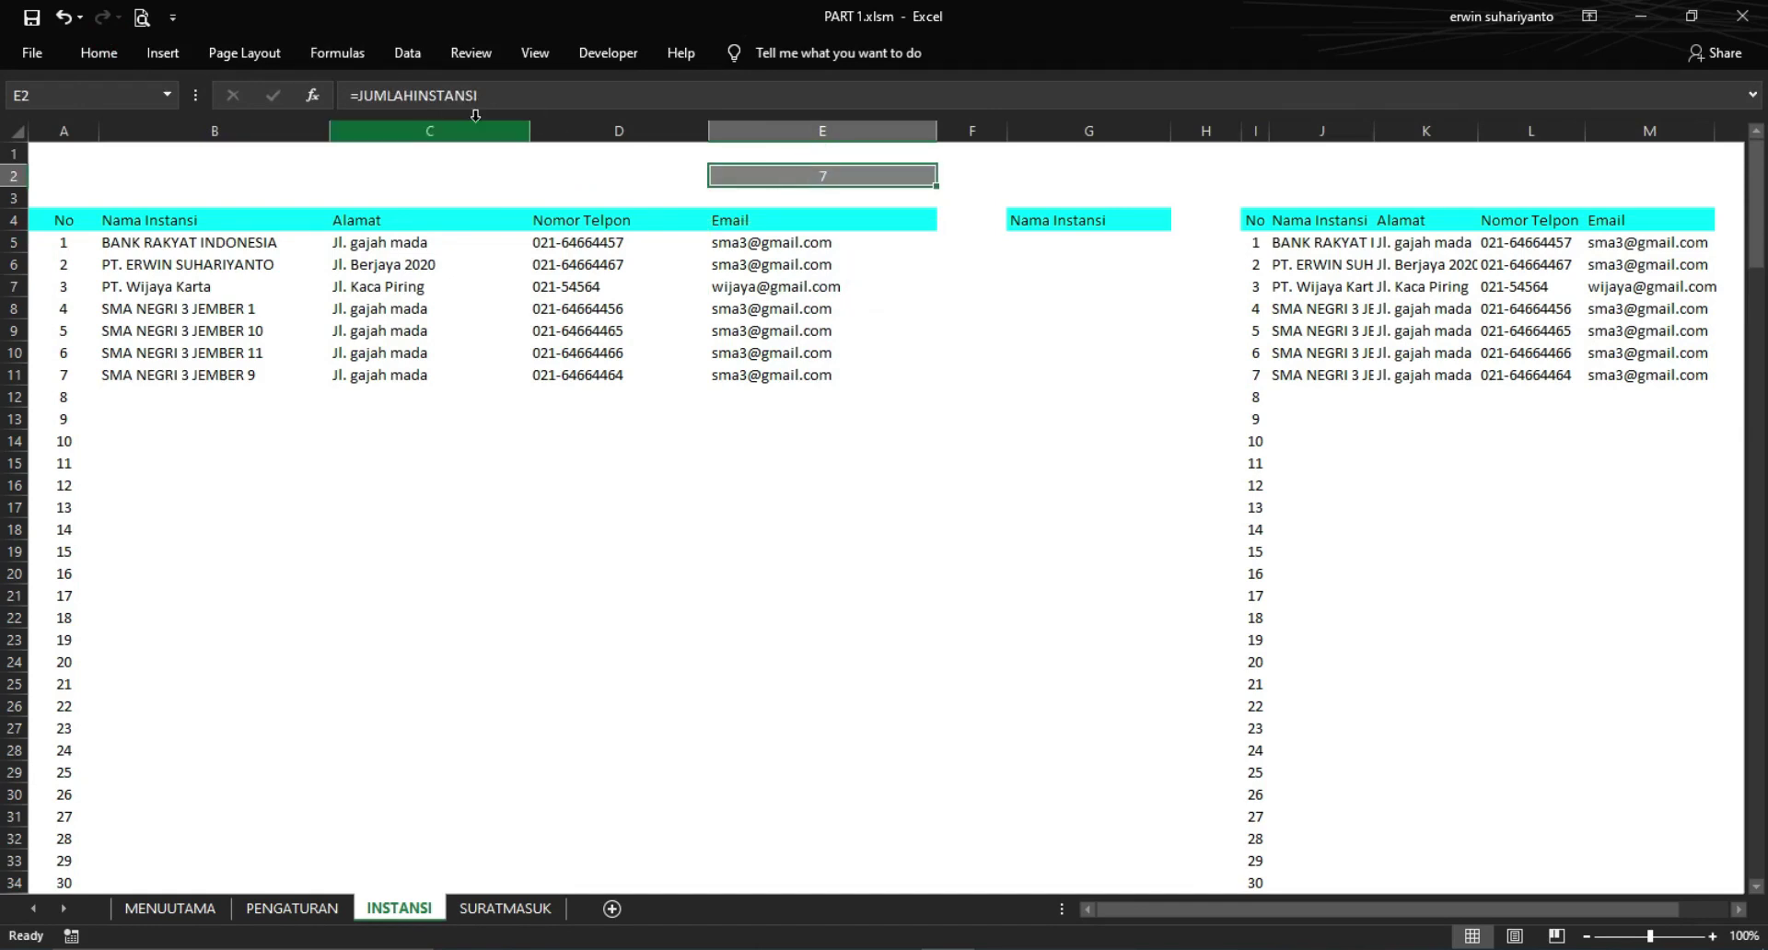
# Inspect what the JUMLAHINSTANSI name refers to in Name Manager
pyautogui.click(339, 53)
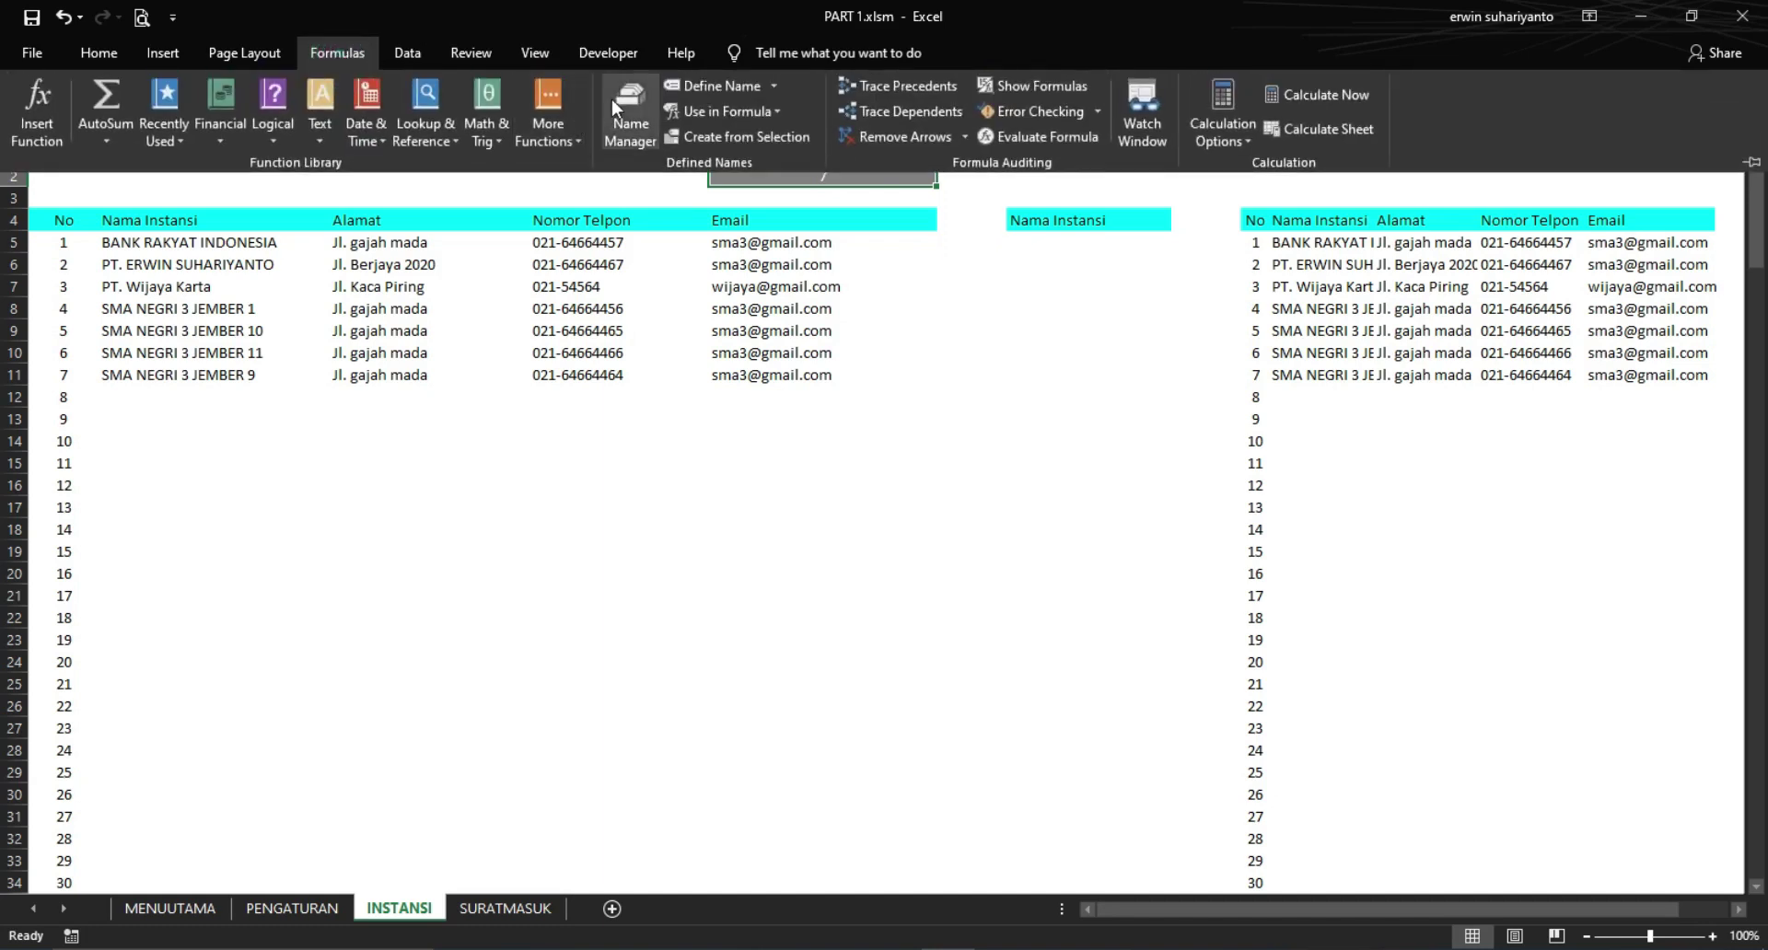
pyautogui.click(626, 106)
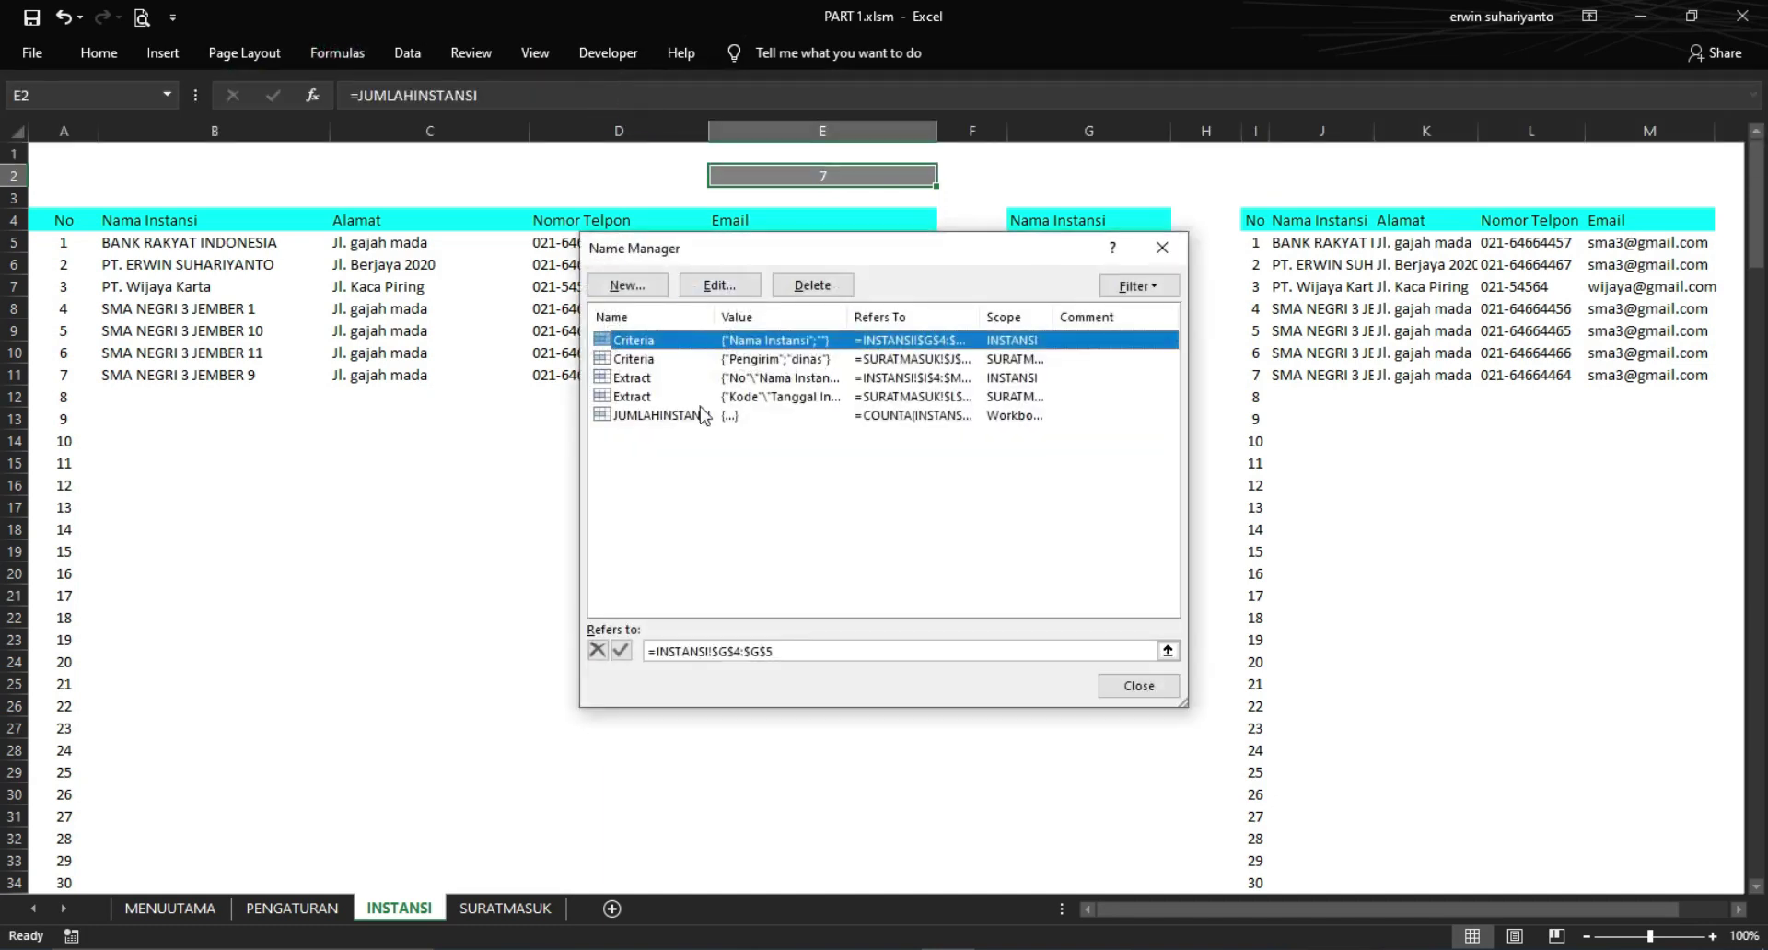
pyautogui.click(697, 417)
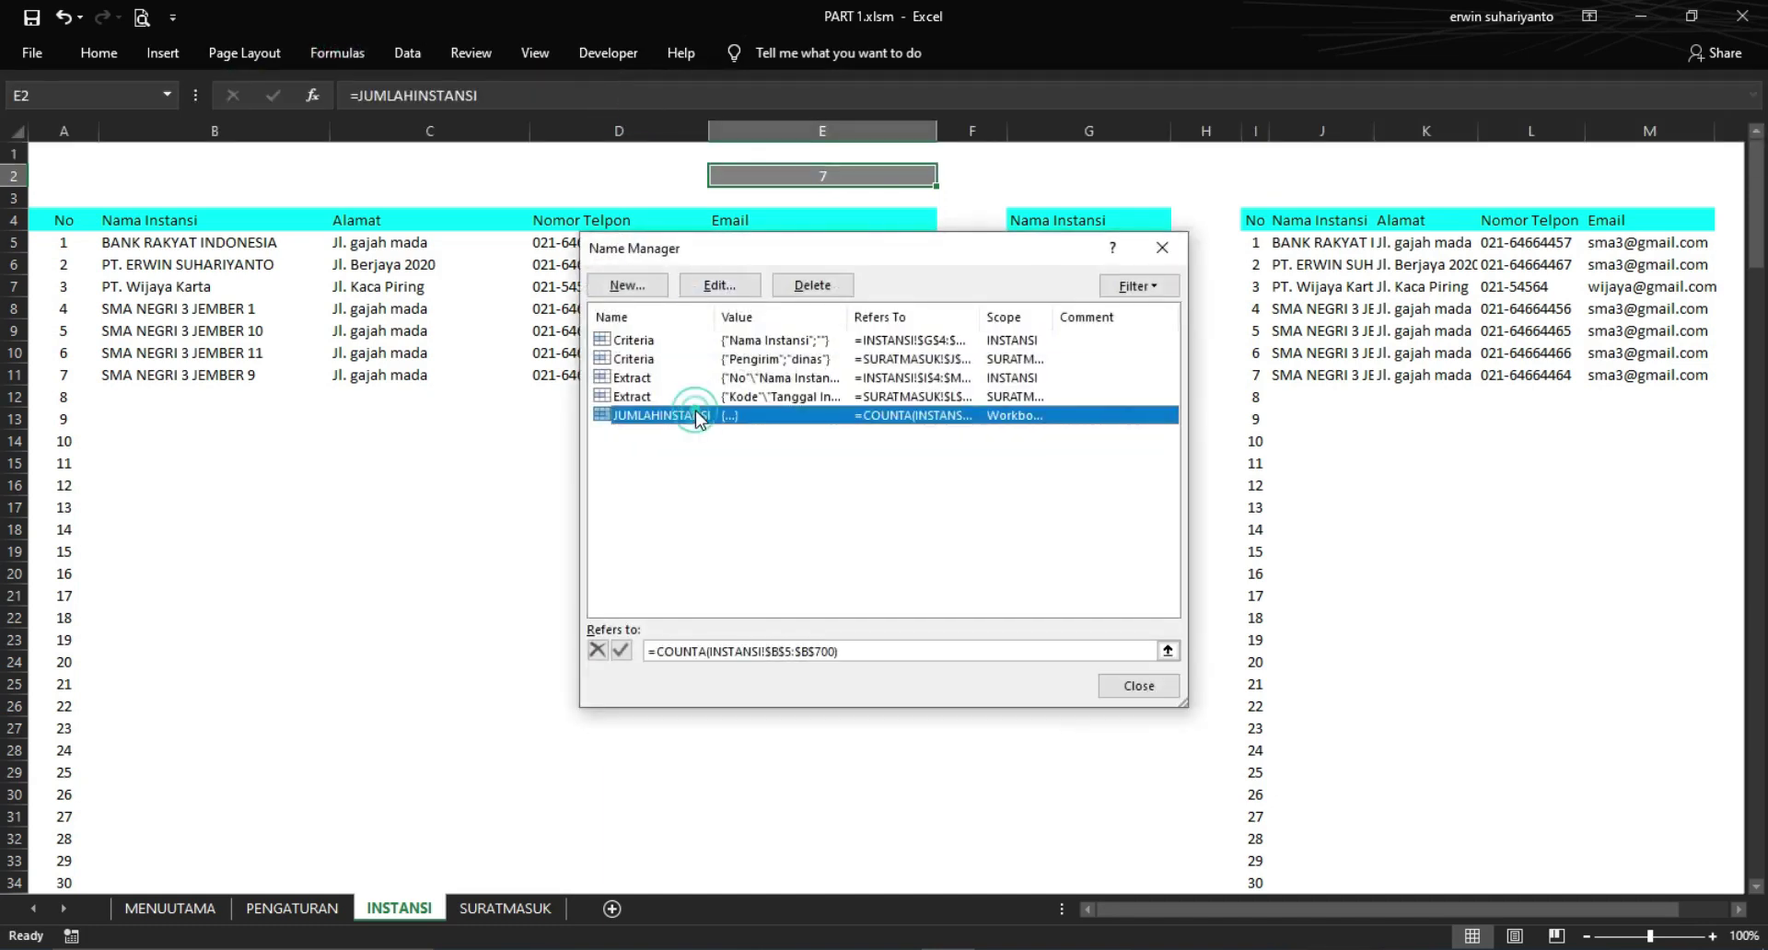
pyautogui.click(1138, 686)
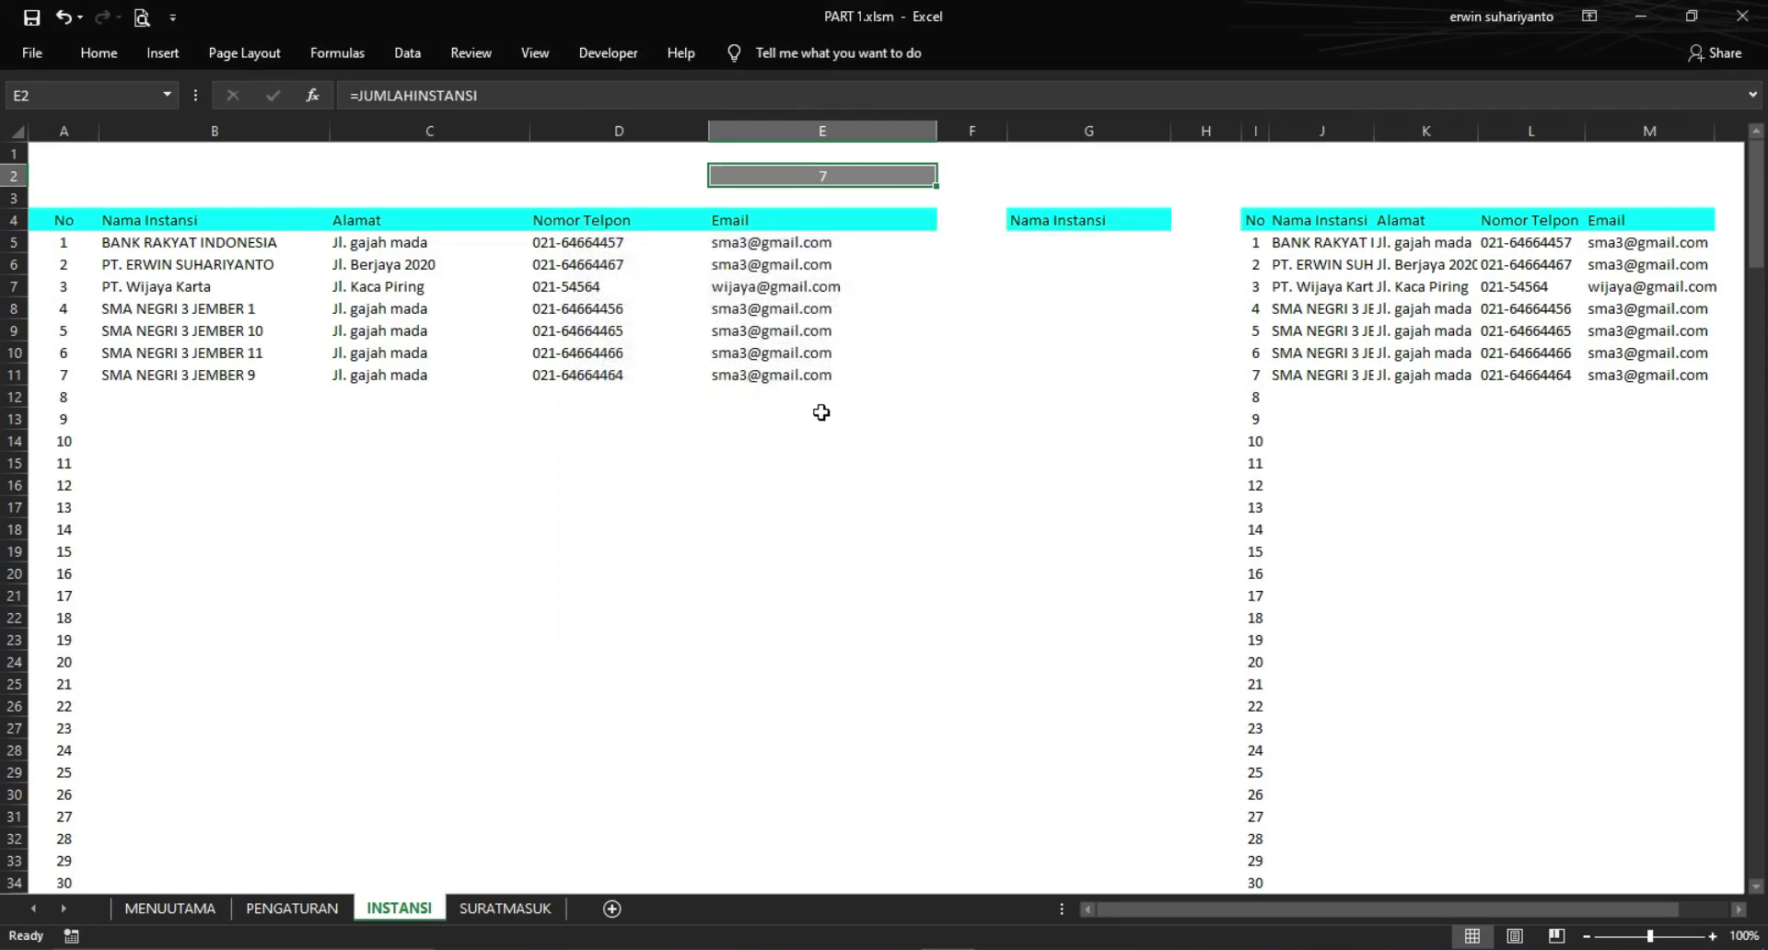
# Try redefining JUMLAHINSTANSI over B5:B11, cancel the duplicate name, and recheck the existing definition
pyautogui.click(333, 52)
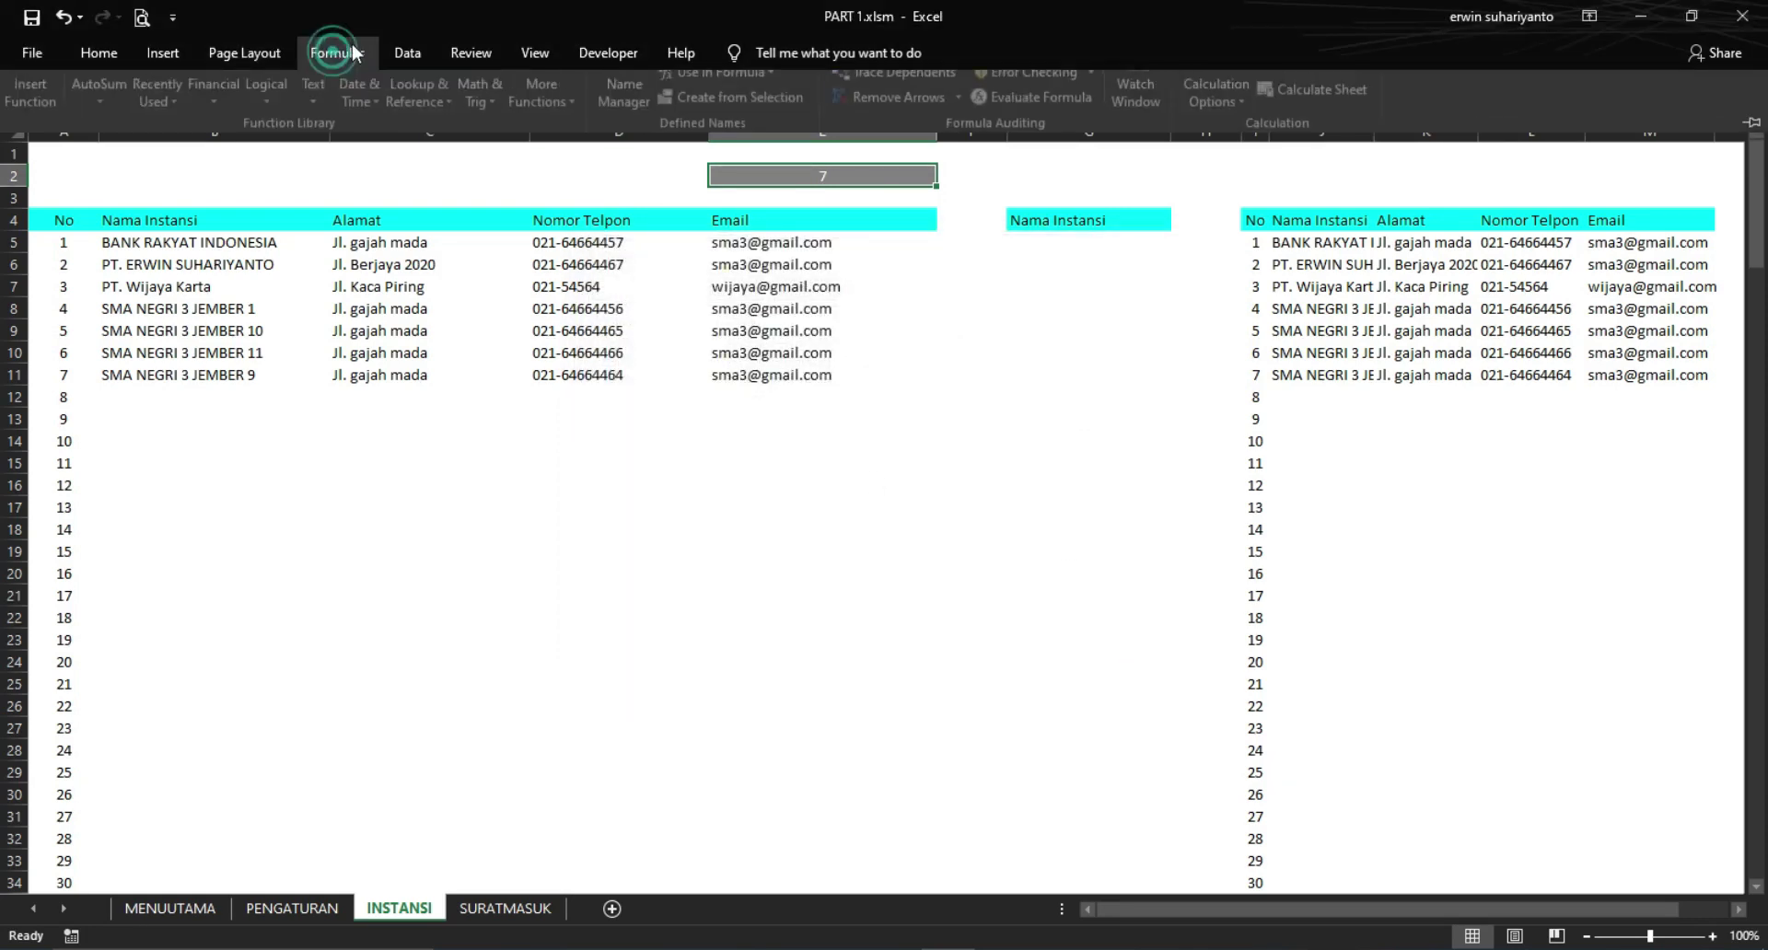
pyautogui.click(625, 112)
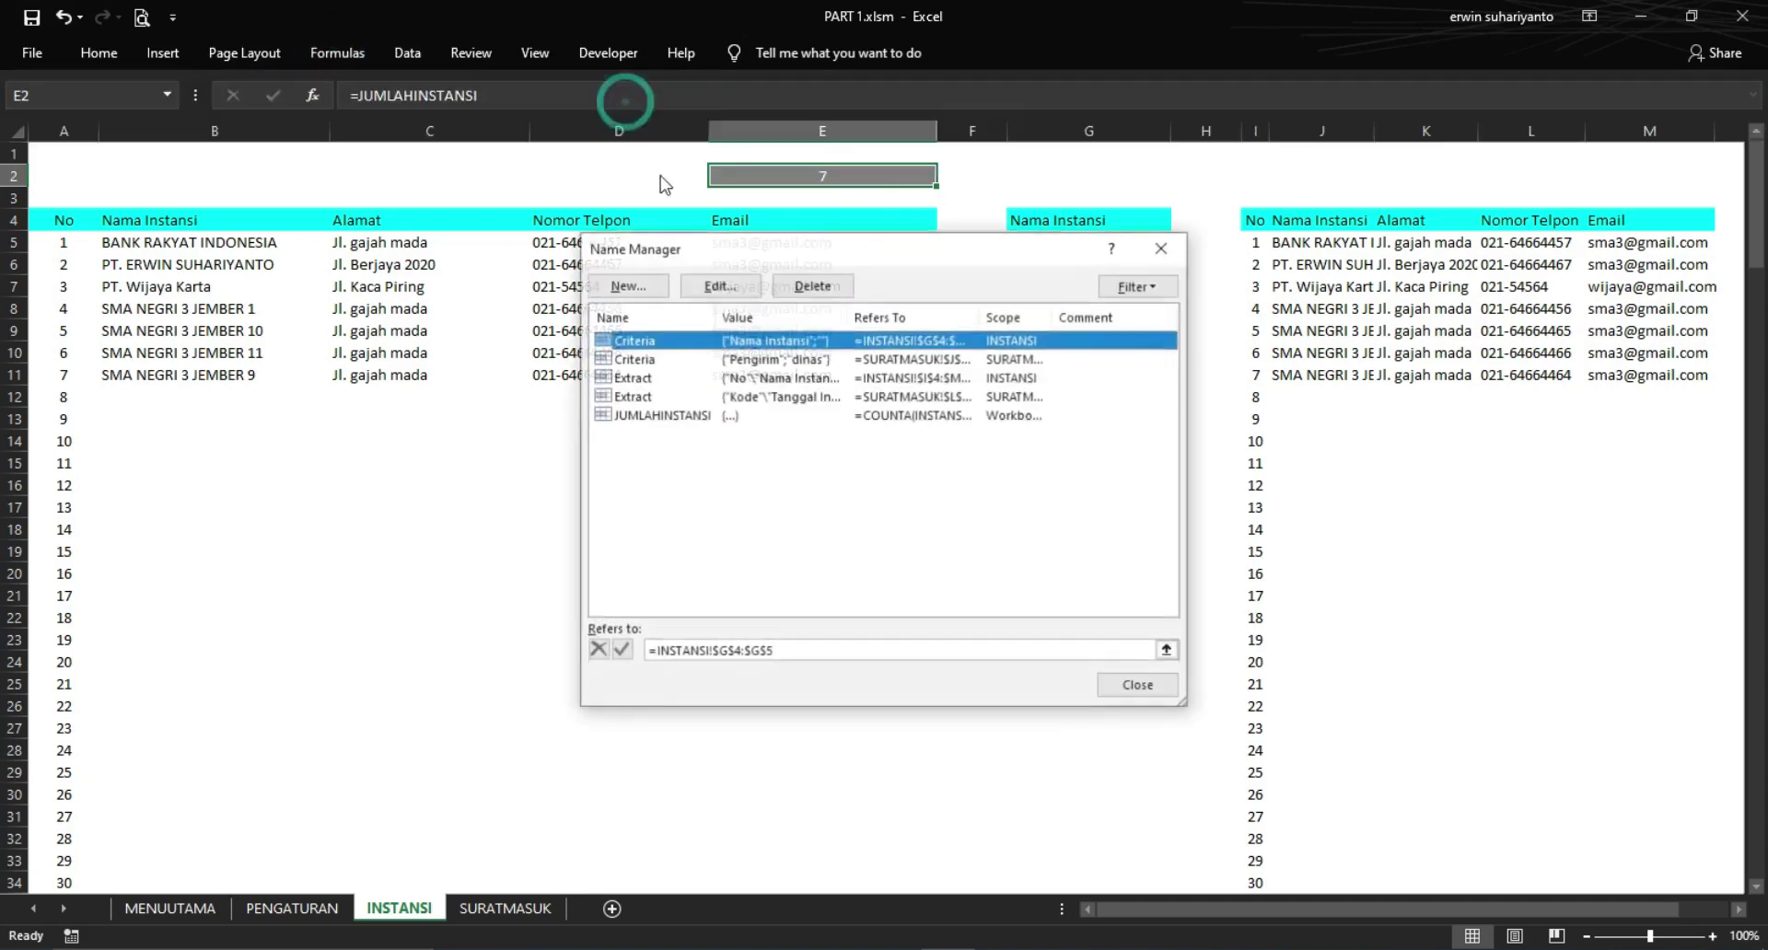
pyautogui.moveTo(671, 244); pyautogui.dragTo(723, 276)
pyautogui.click(656, 267)
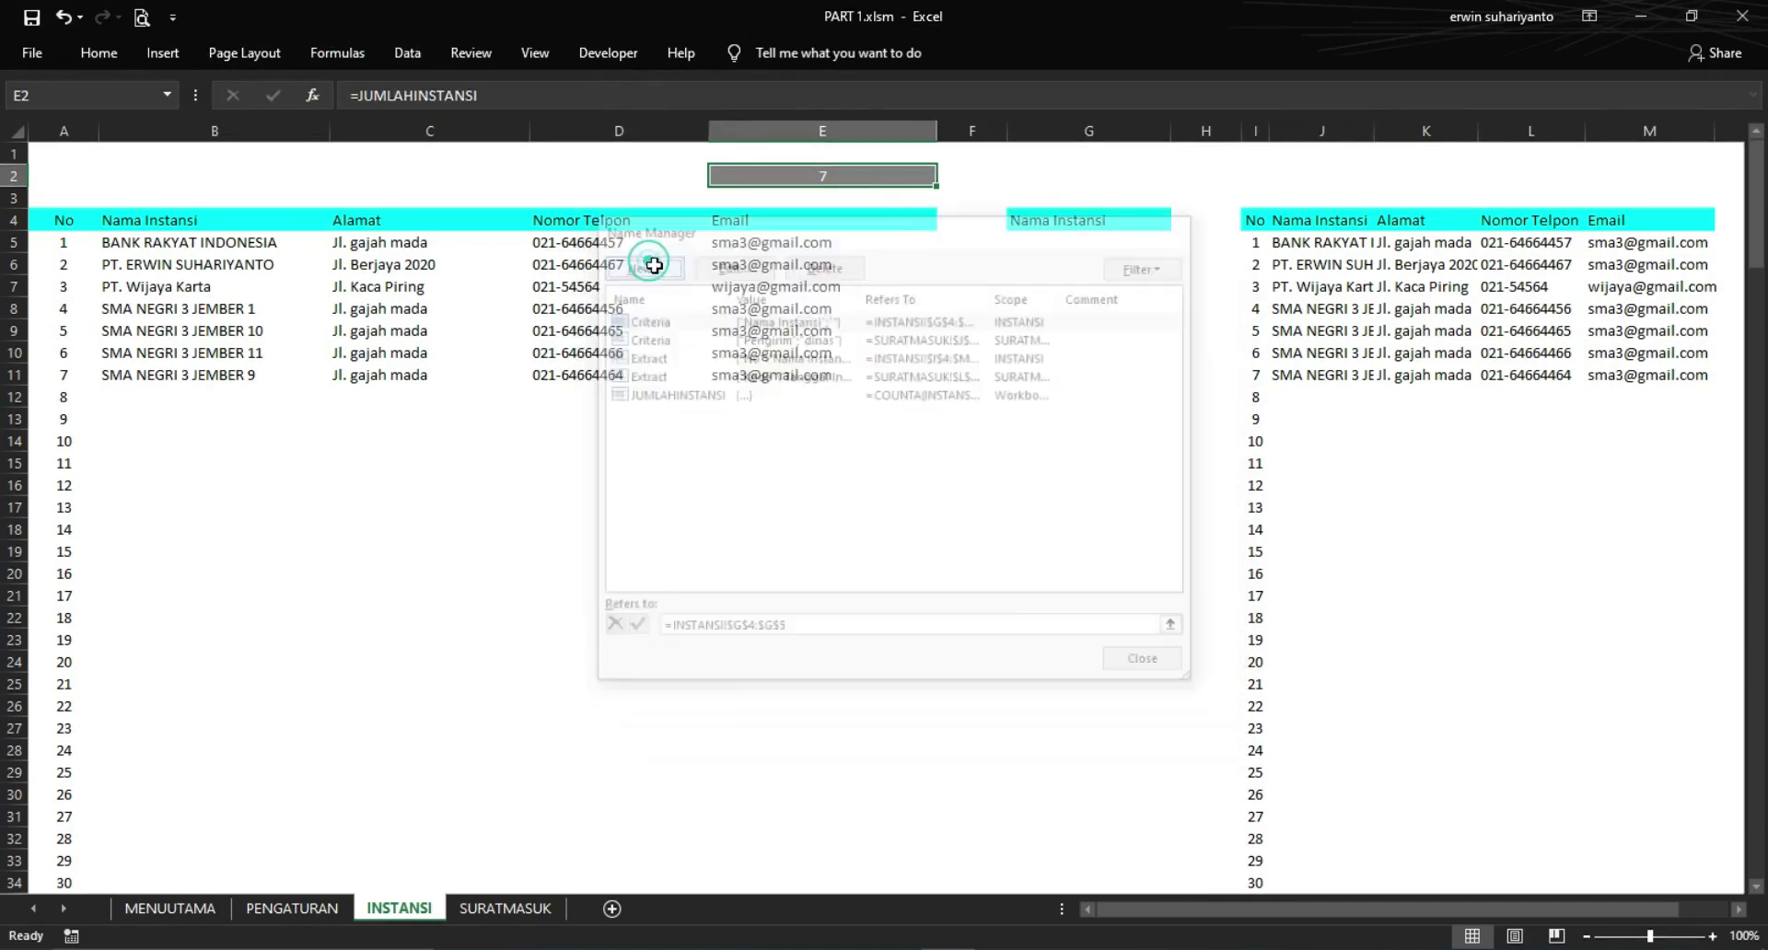
pyautogui.moveTo(807, 337); pyautogui.dragTo(755, 355)
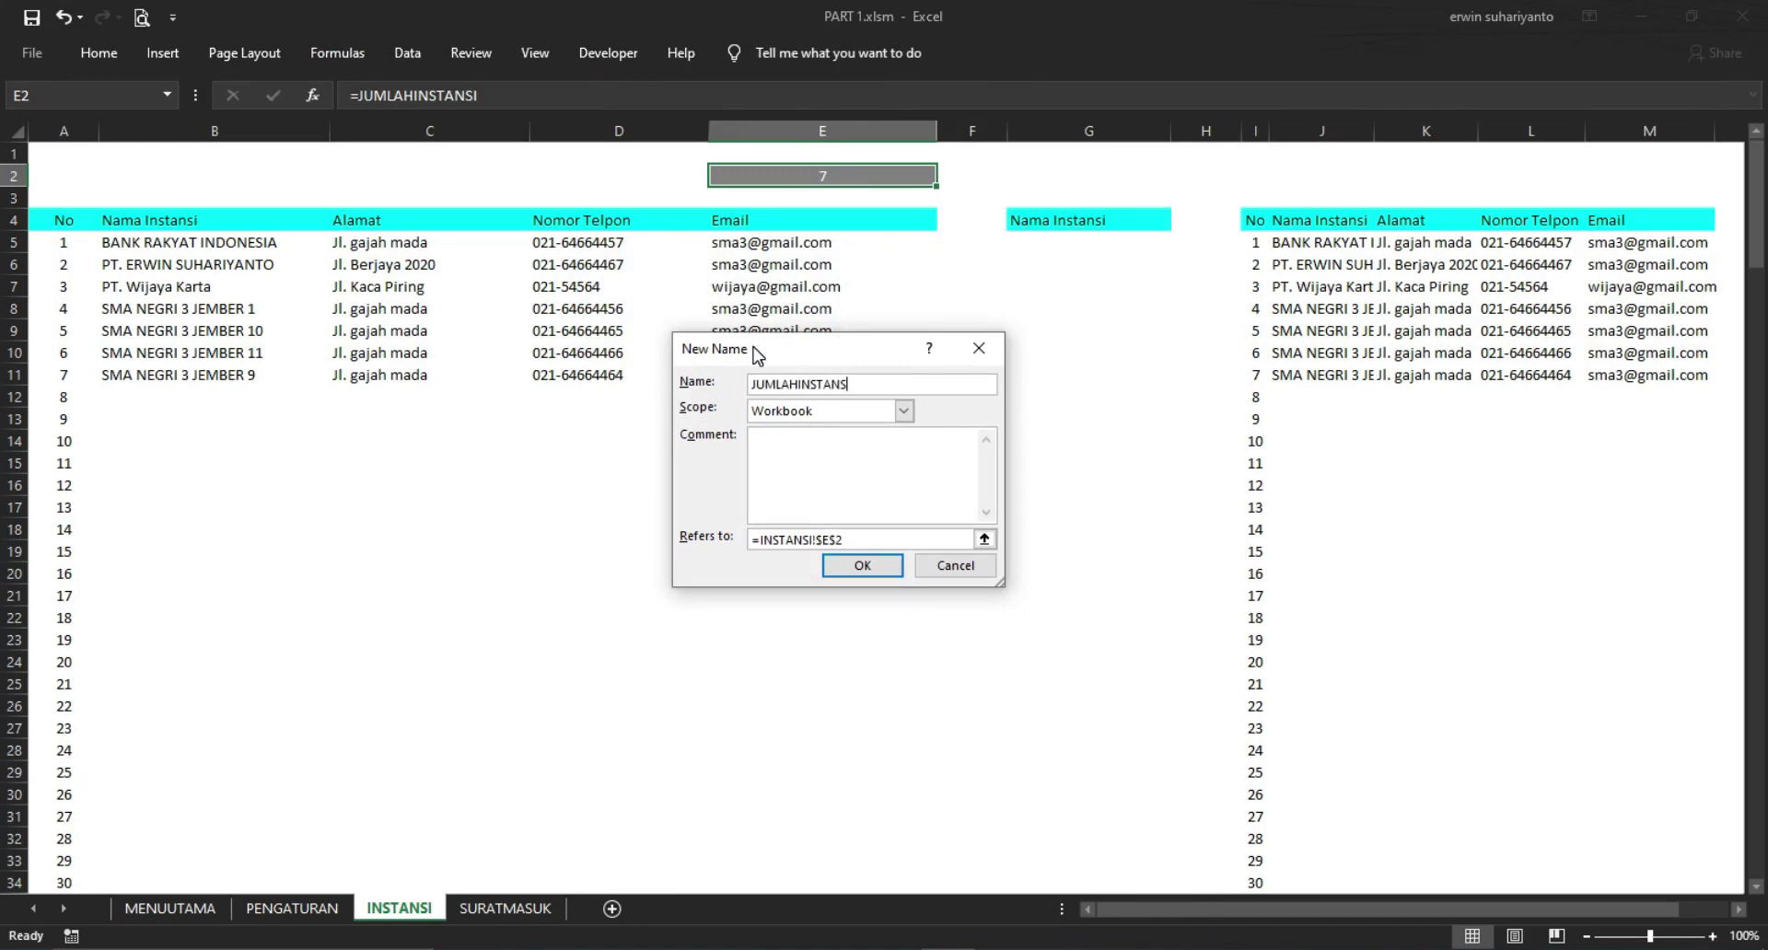
pyautogui.click(849, 539)
pyautogui.moveTo(824, 538); pyautogui.dragTo(736, 540)
pyautogui.write('=COUNTA')
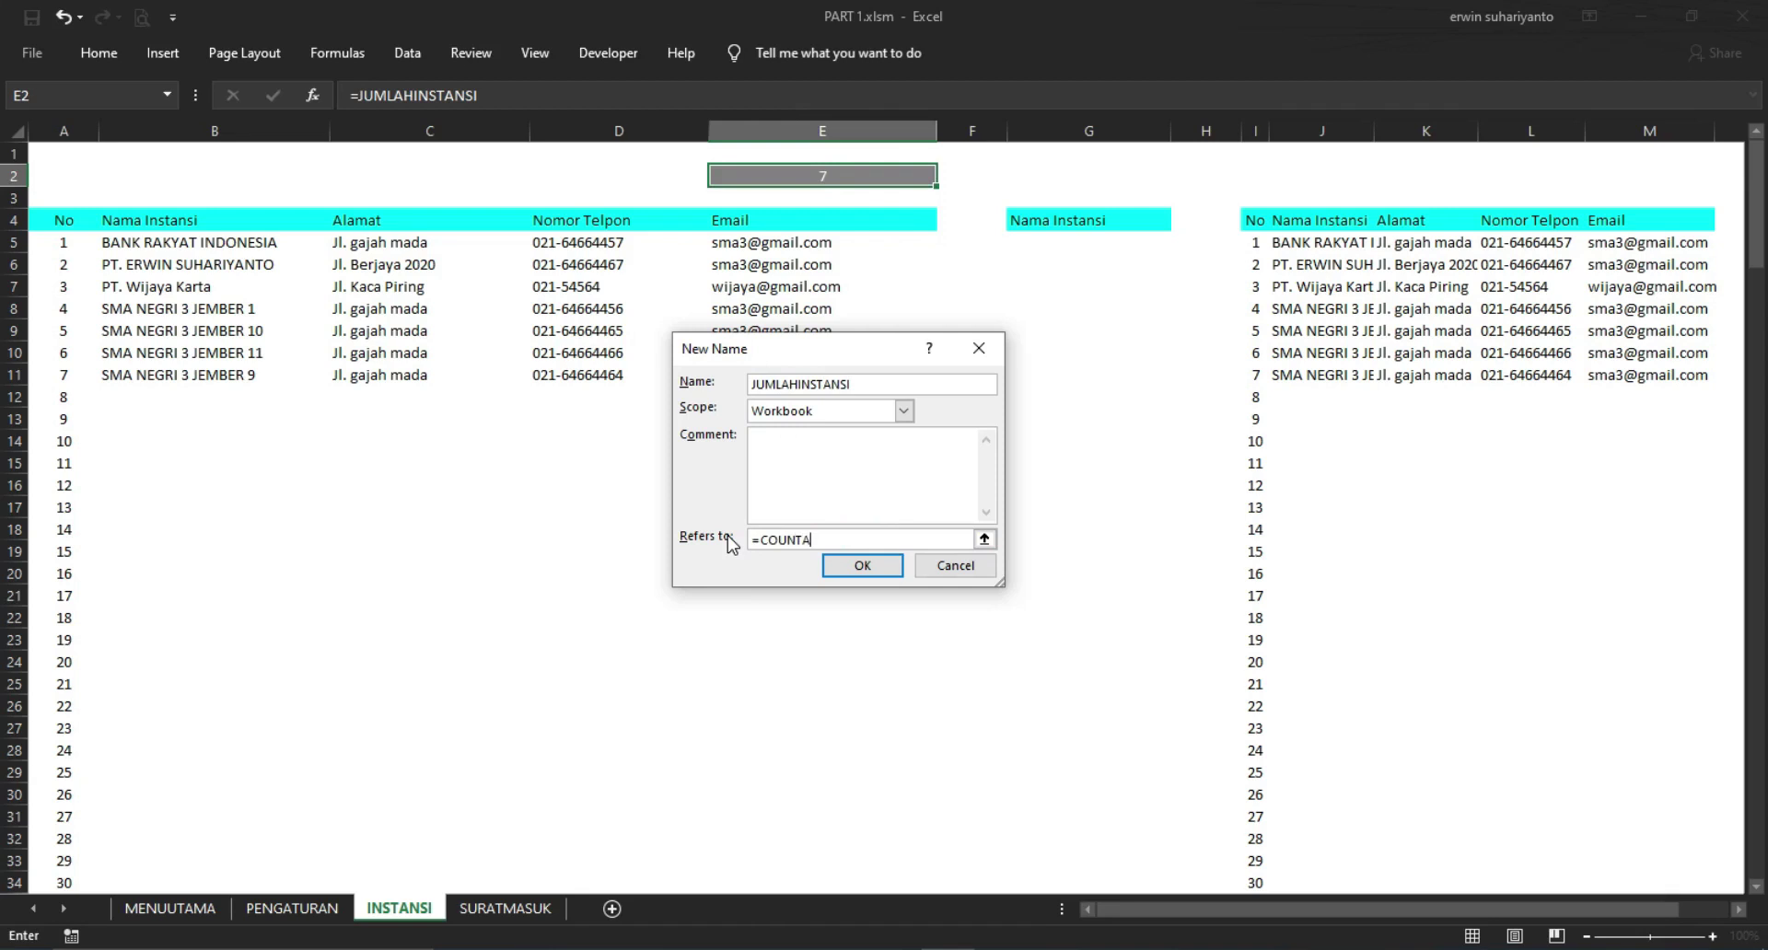
pyautogui.write('(')
pyautogui.moveTo(184, 241); pyautogui.dragTo(166, 374)
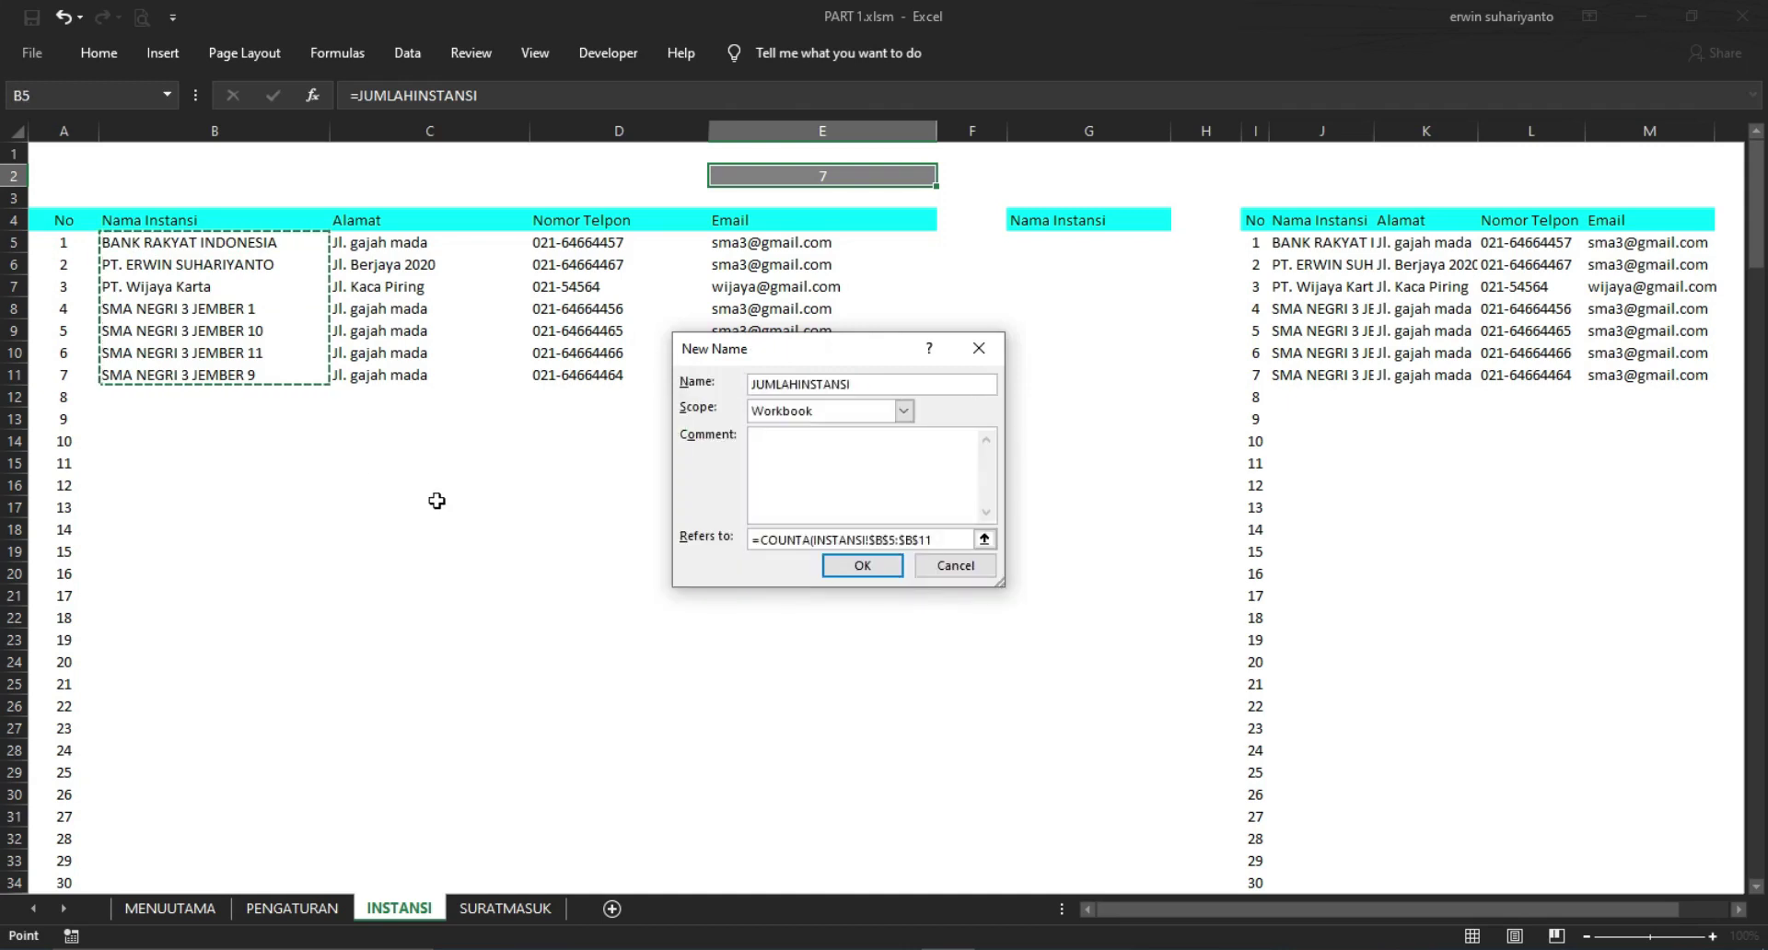
pyautogui.write('0')
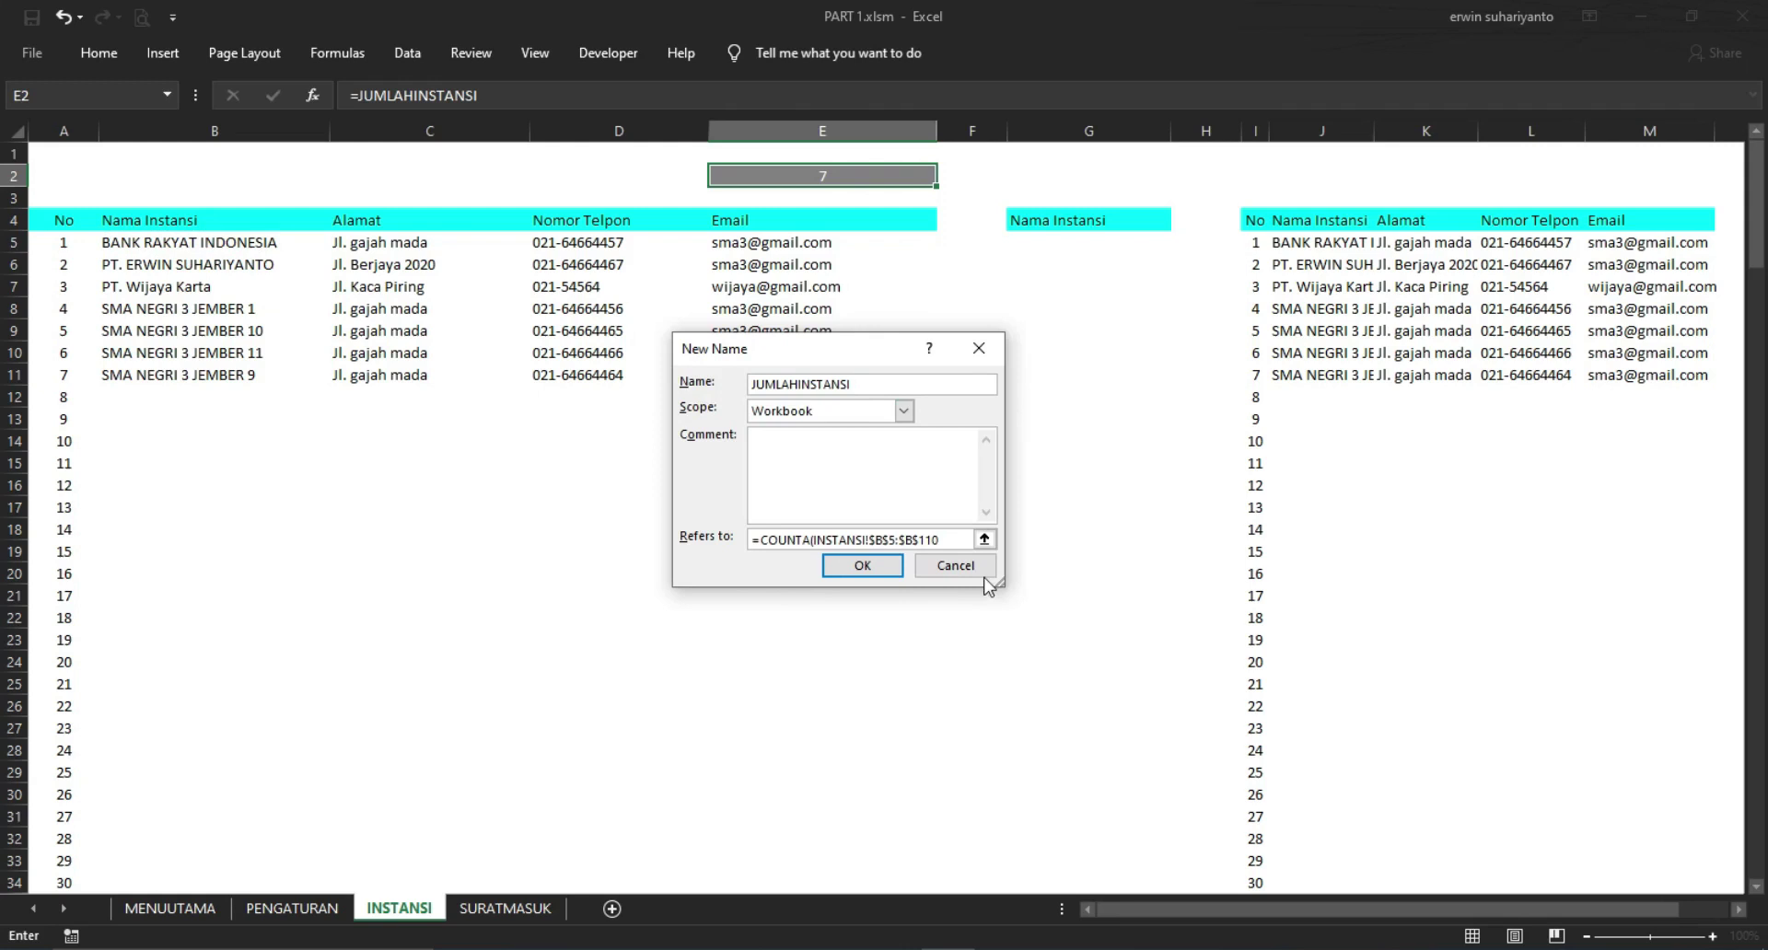
pyautogui.click(871, 571)
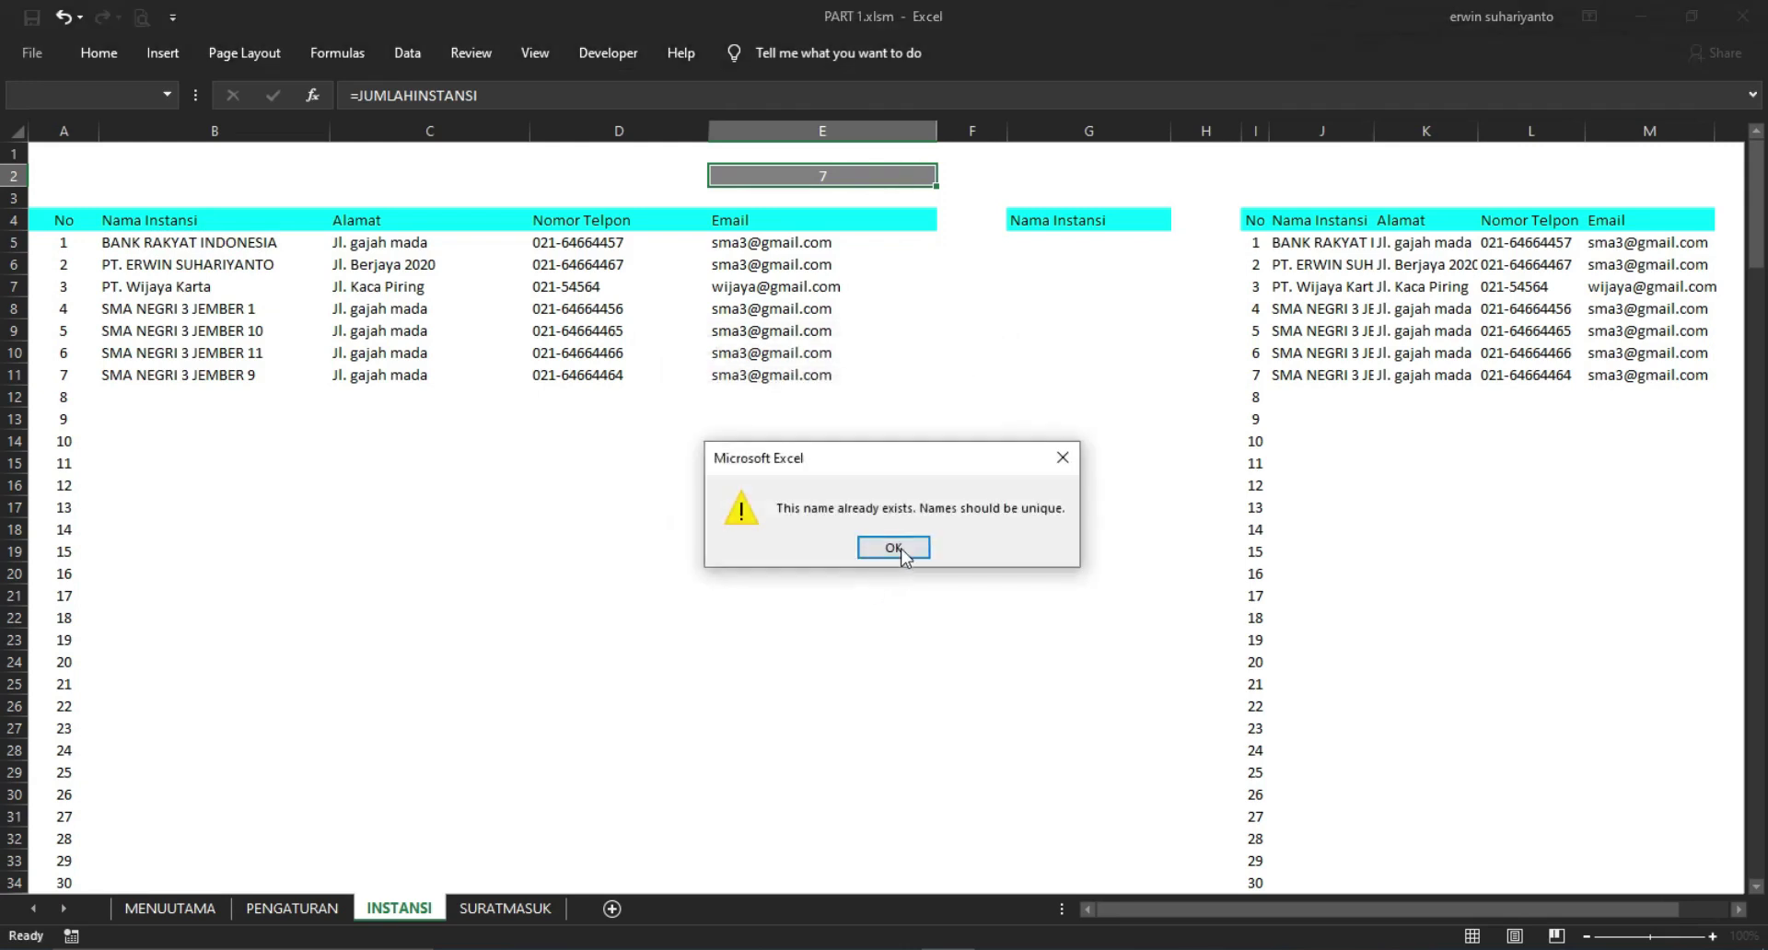
pyautogui.click(904, 552)
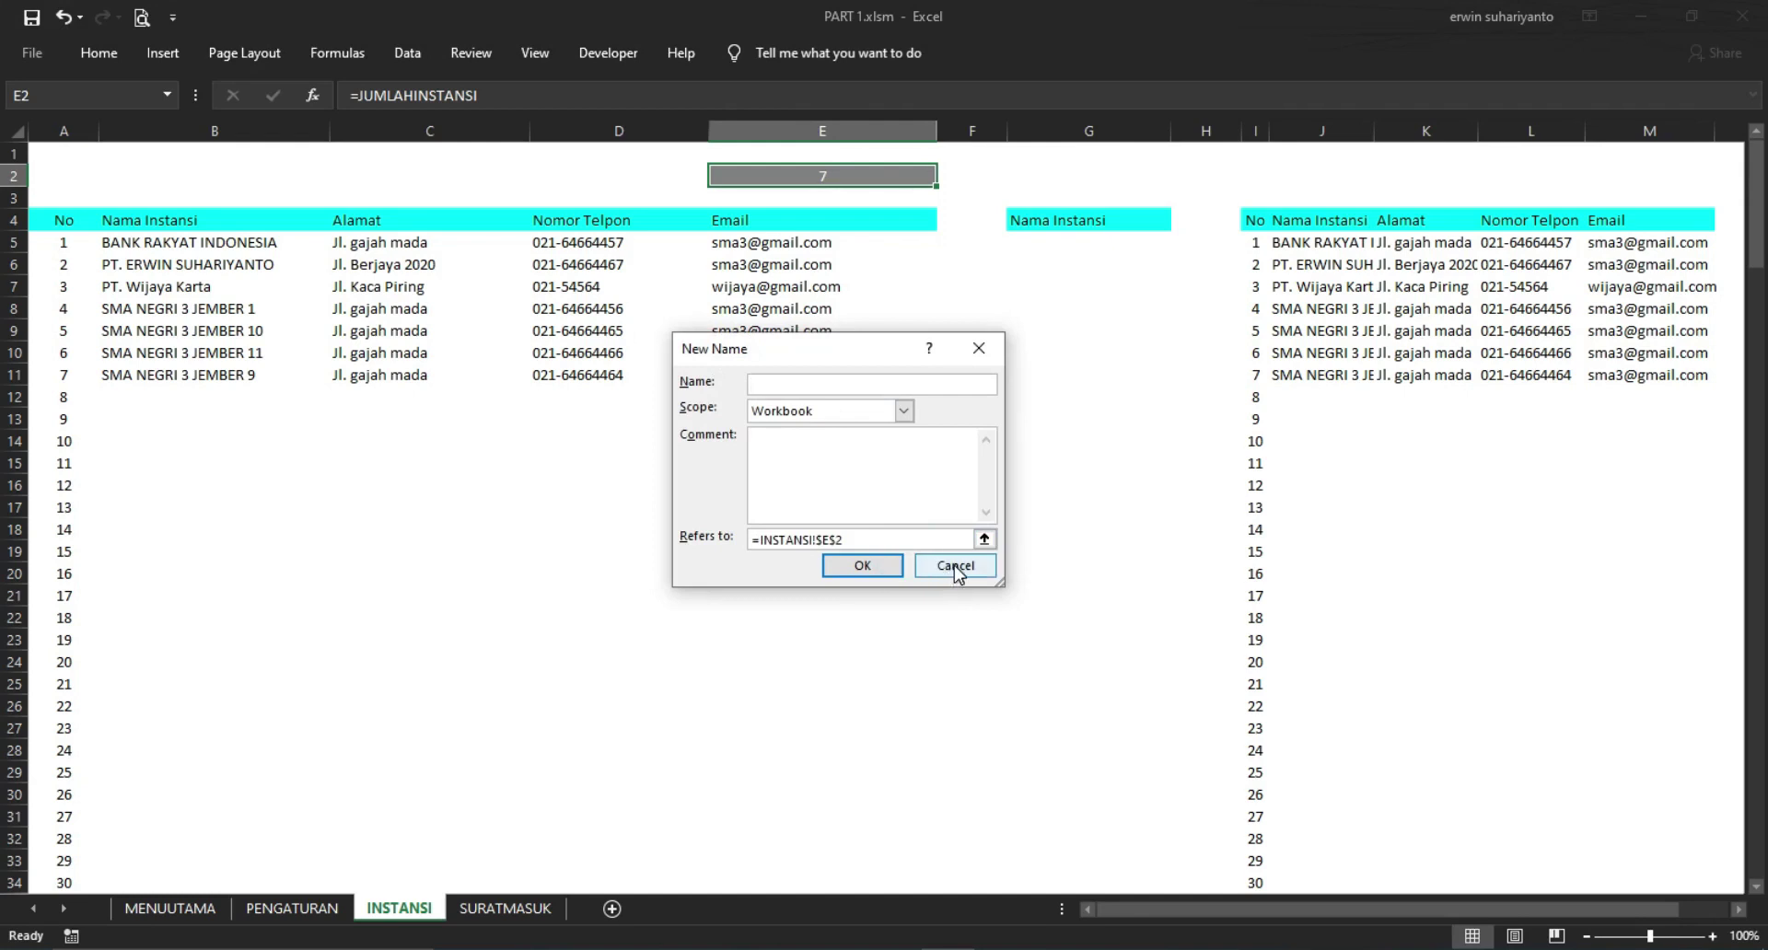
pyautogui.click(956, 567)
pyautogui.click(637, 407)
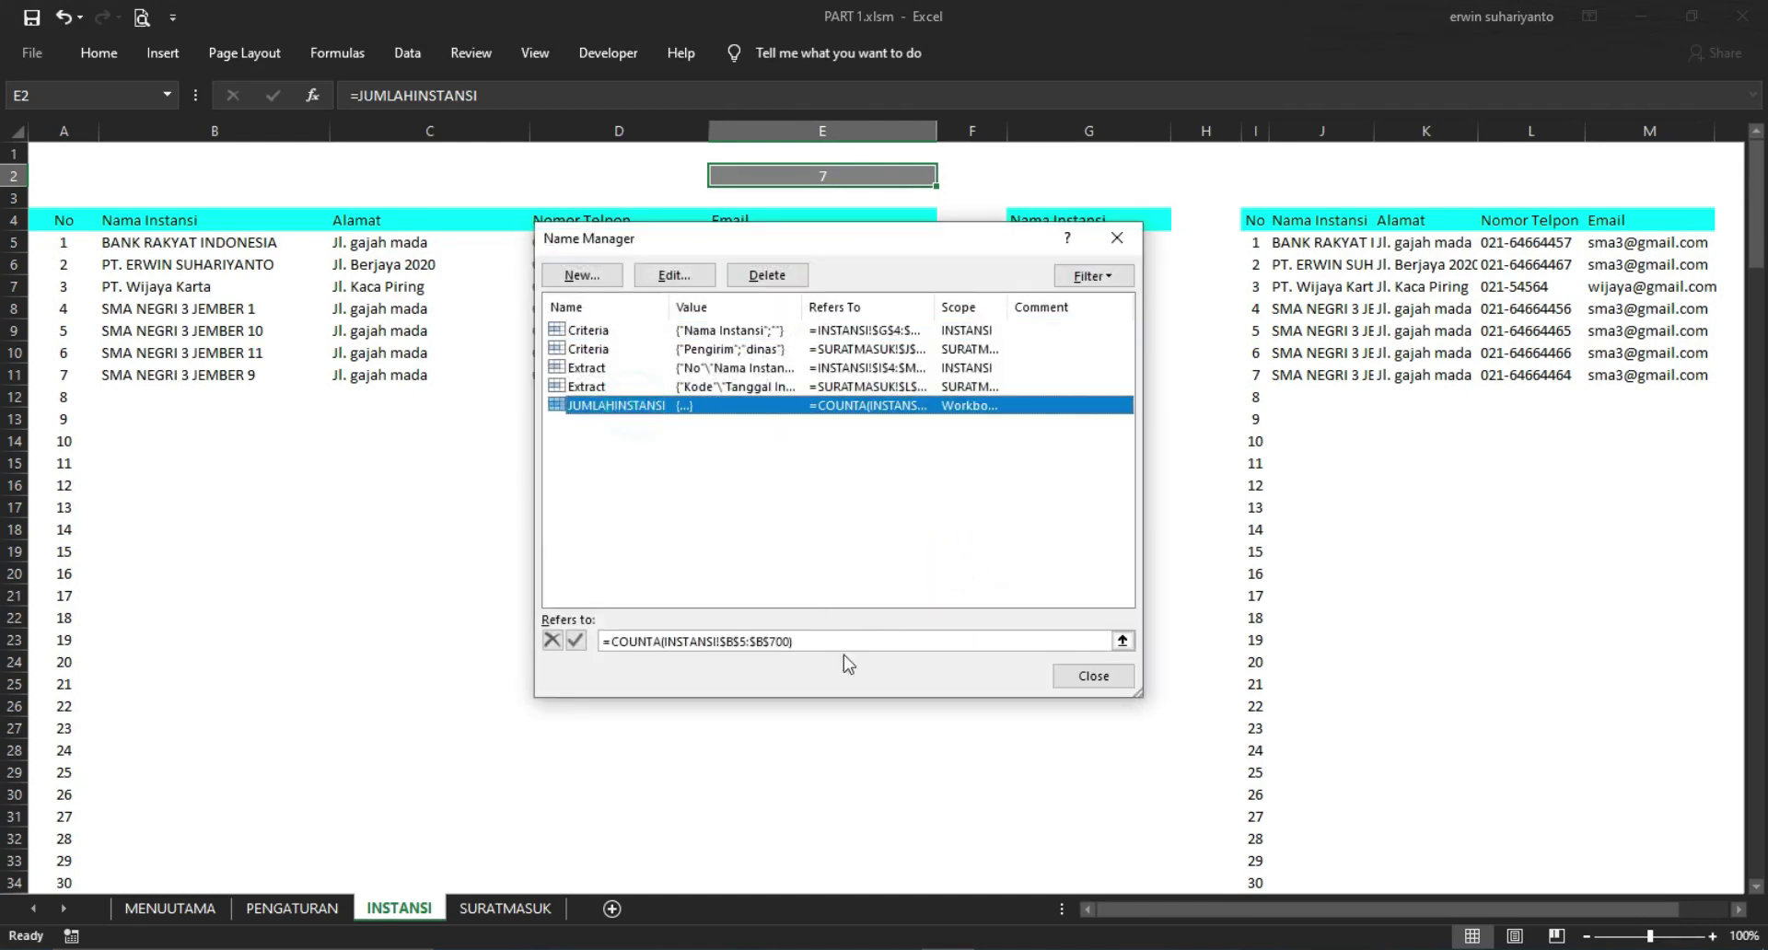
pyautogui.click(1093, 676)
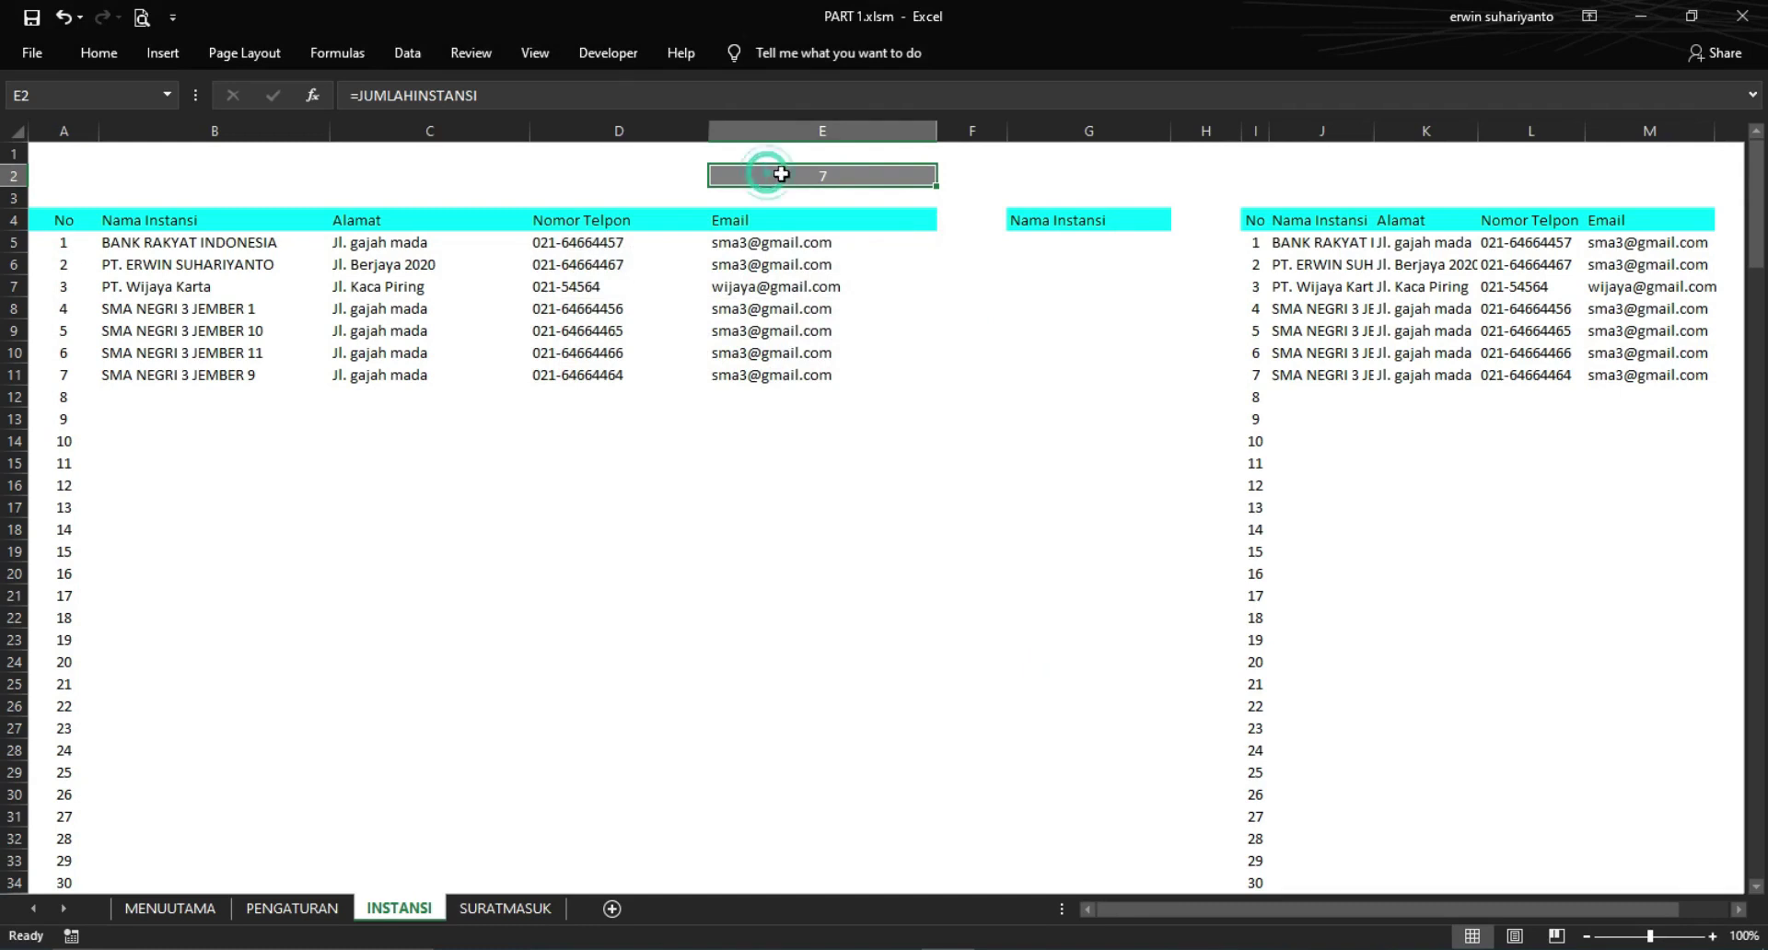
# Re-enter =JUMLAHINSTANSI in E2 so it shows 7, then return to the MENUUTAMA dashboard
pyautogui.click(483, 96)
pyautogui.doubleClick(392, 95)
pyautogui.press('BackSpace')
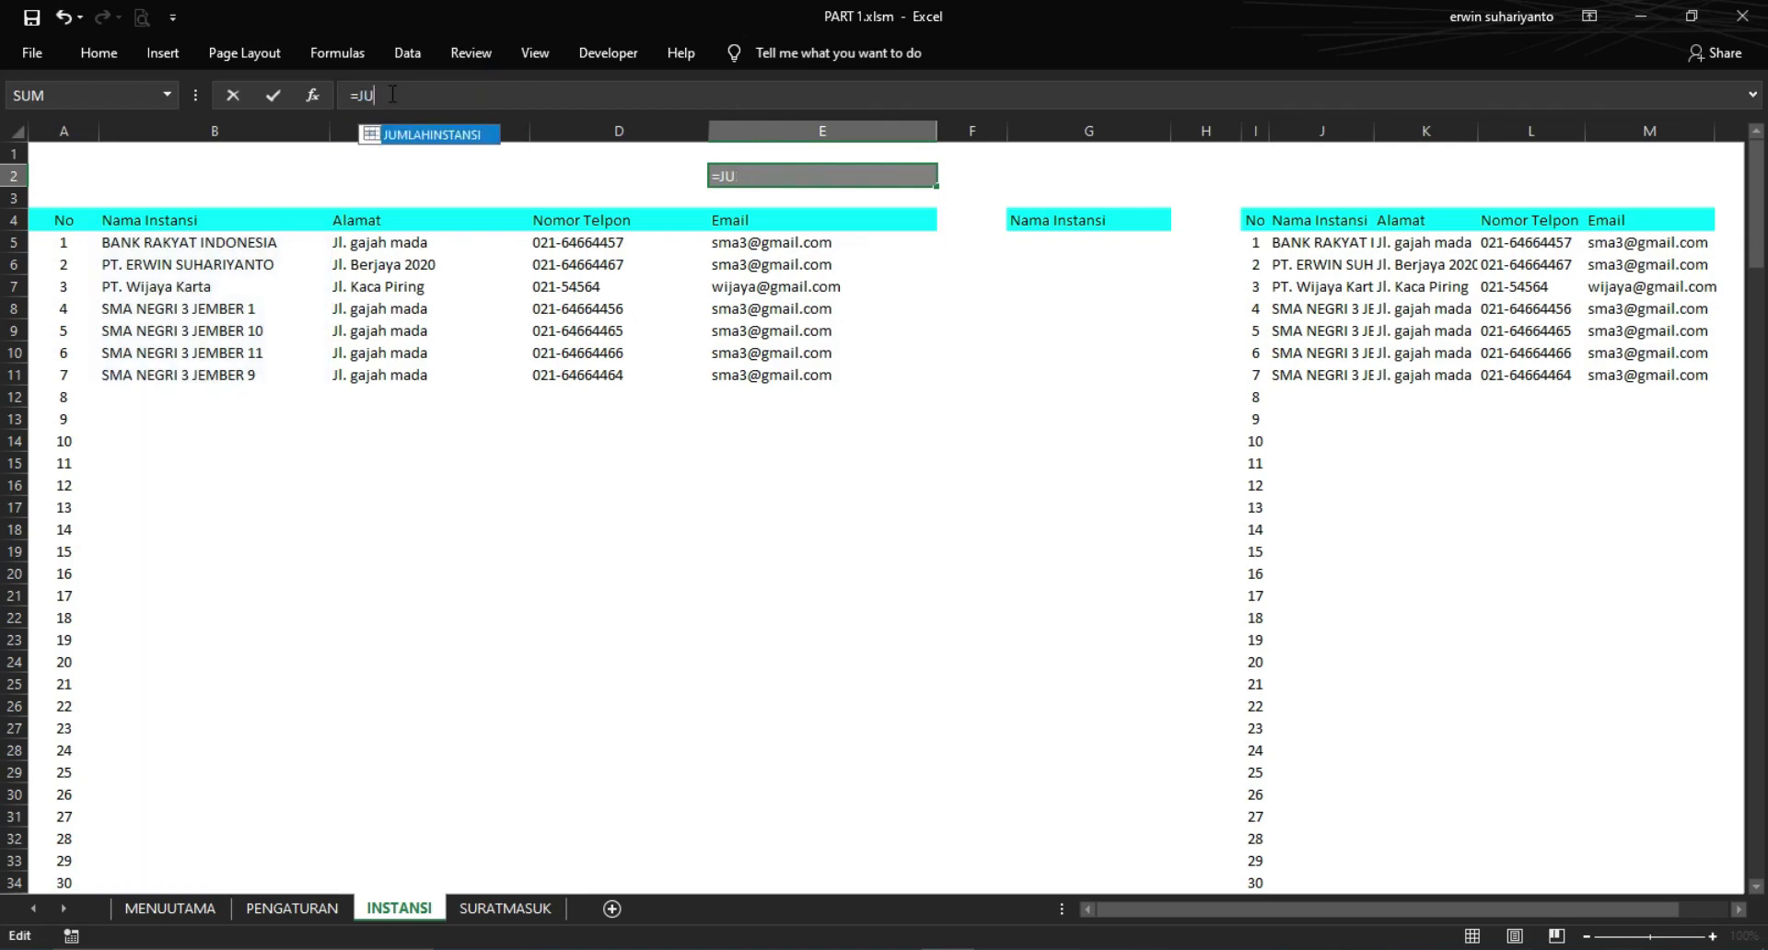
pyautogui.write('JU')
pyautogui.doubleClick(425, 138)
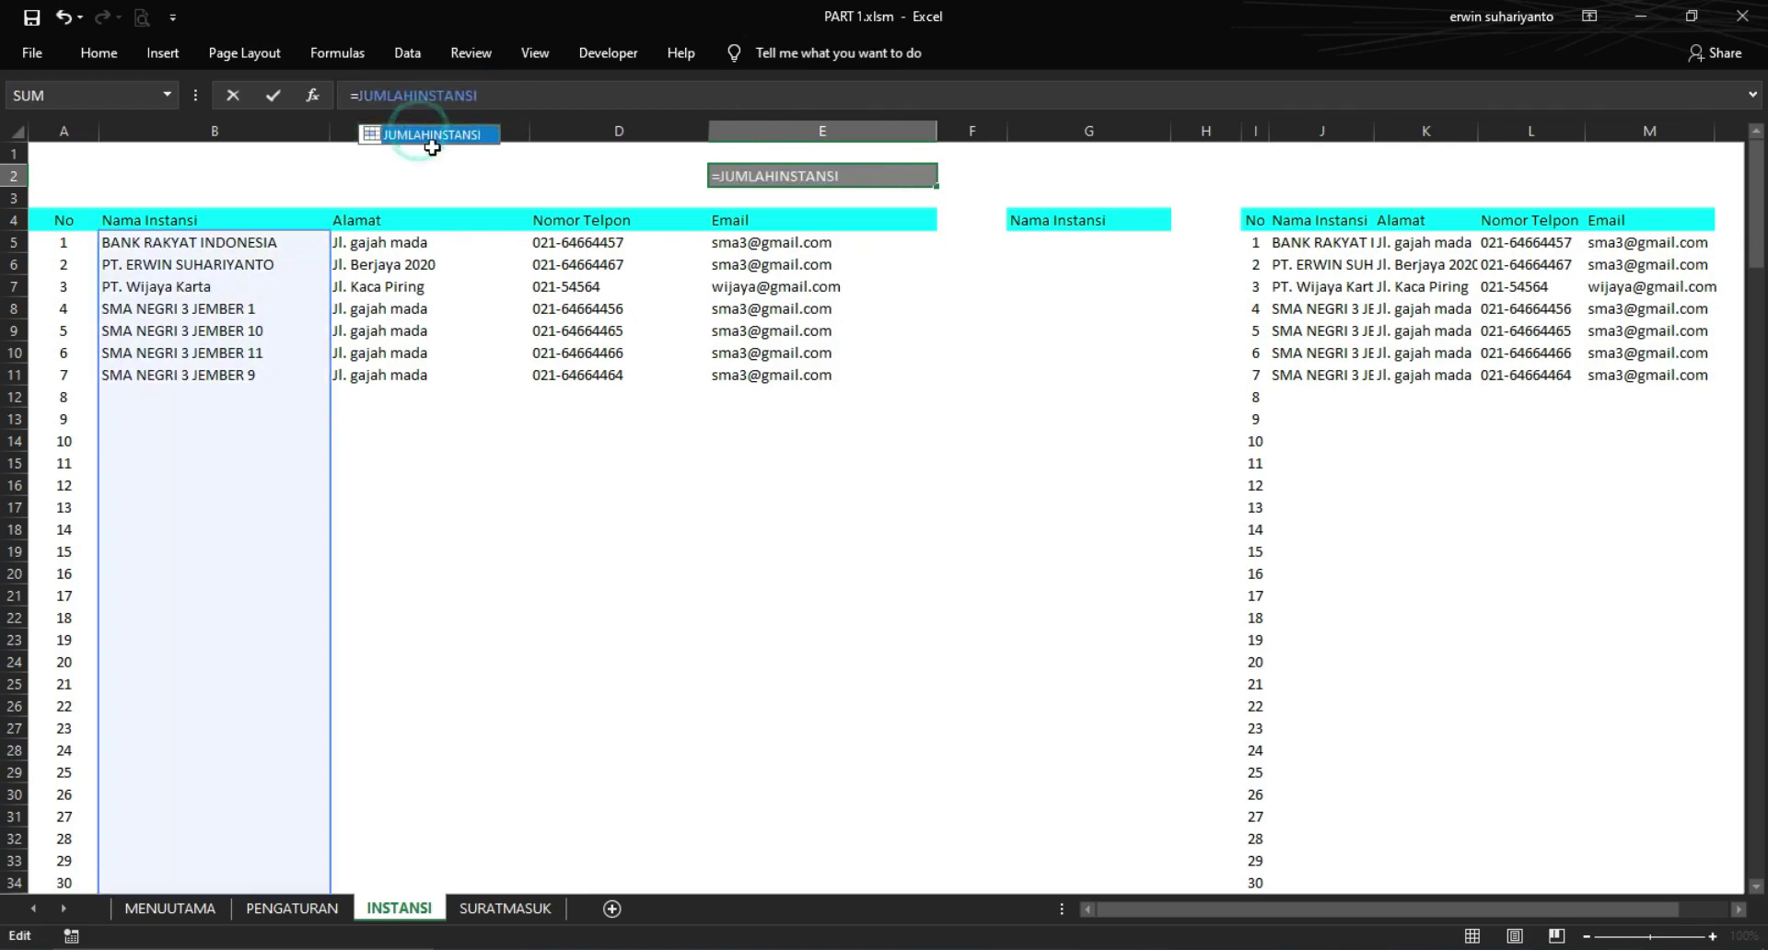
pyautogui.press('Return')
pyautogui.click(836, 176)
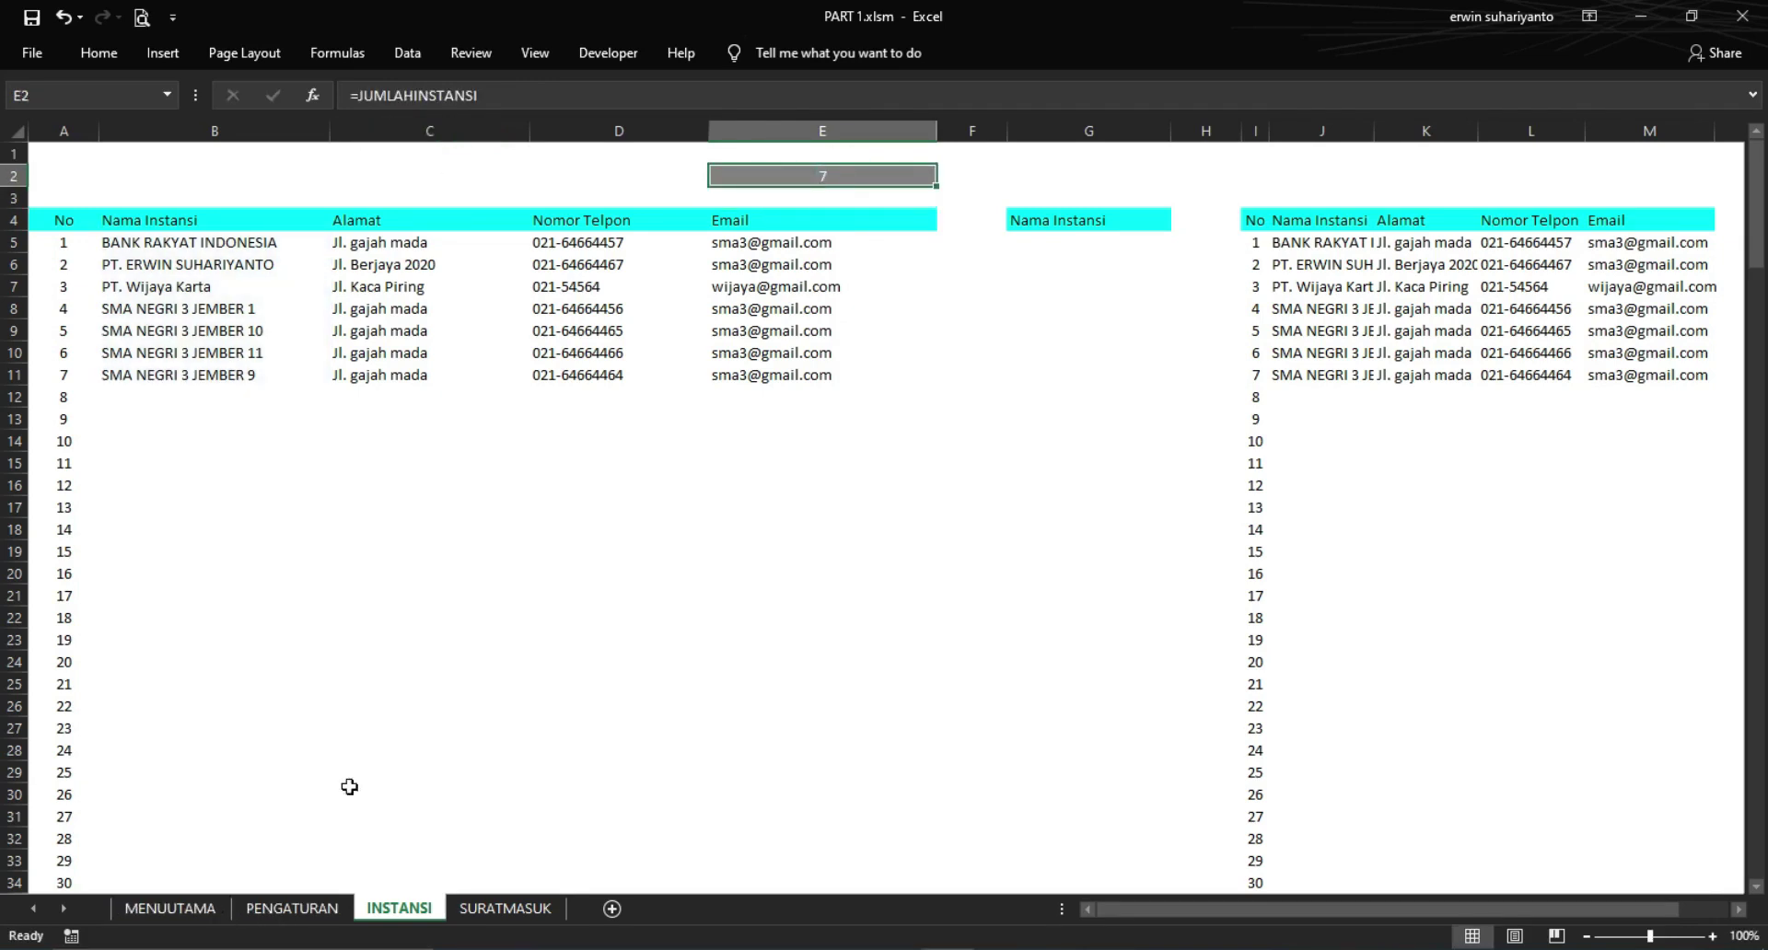
pyautogui.click(181, 910)
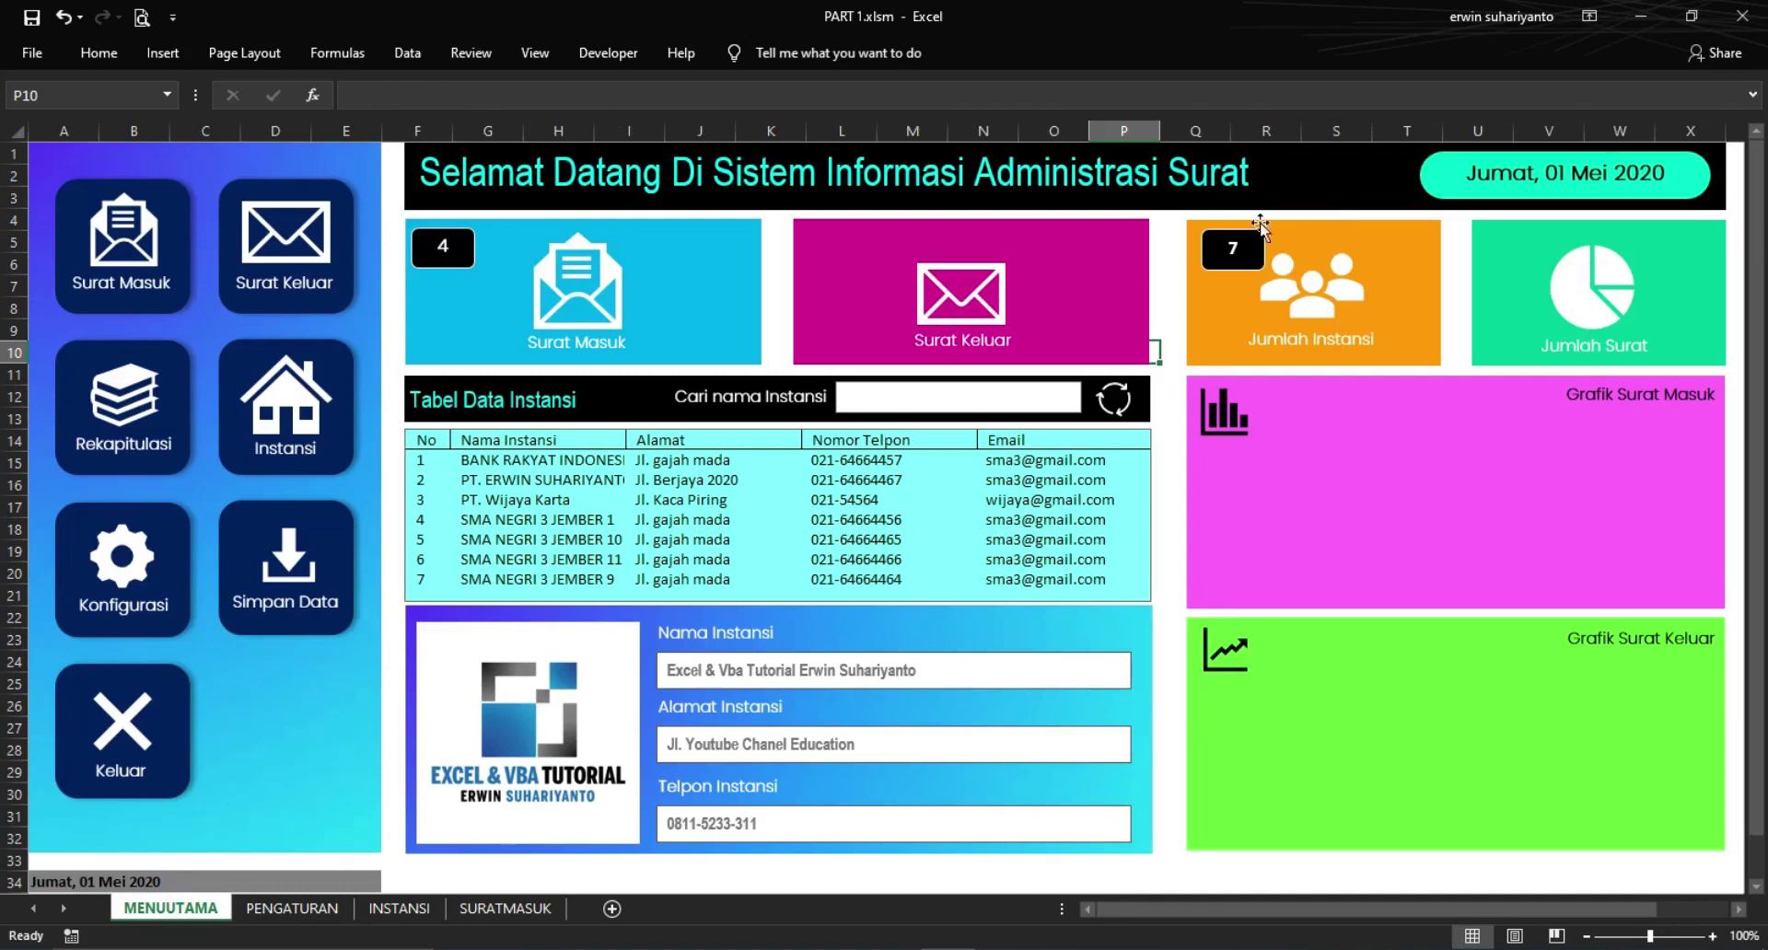
pyautogui.click(1230, 243)
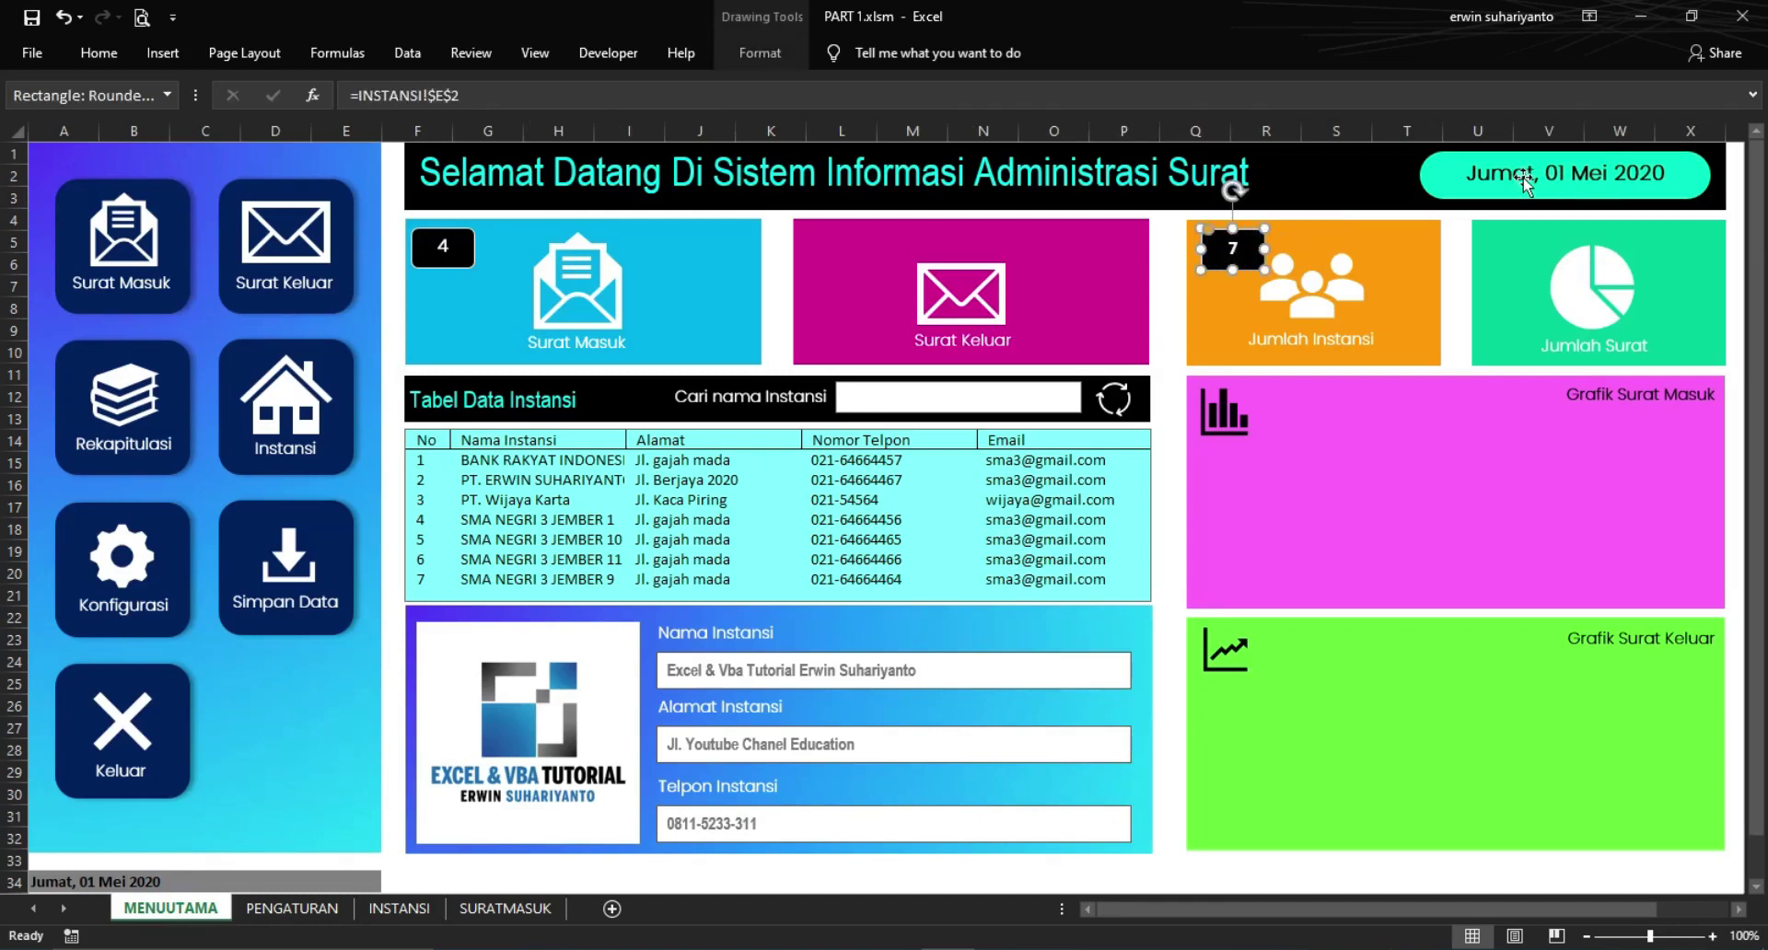
pyautogui.click(1523, 176)
pyautogui.click(1233, 249)
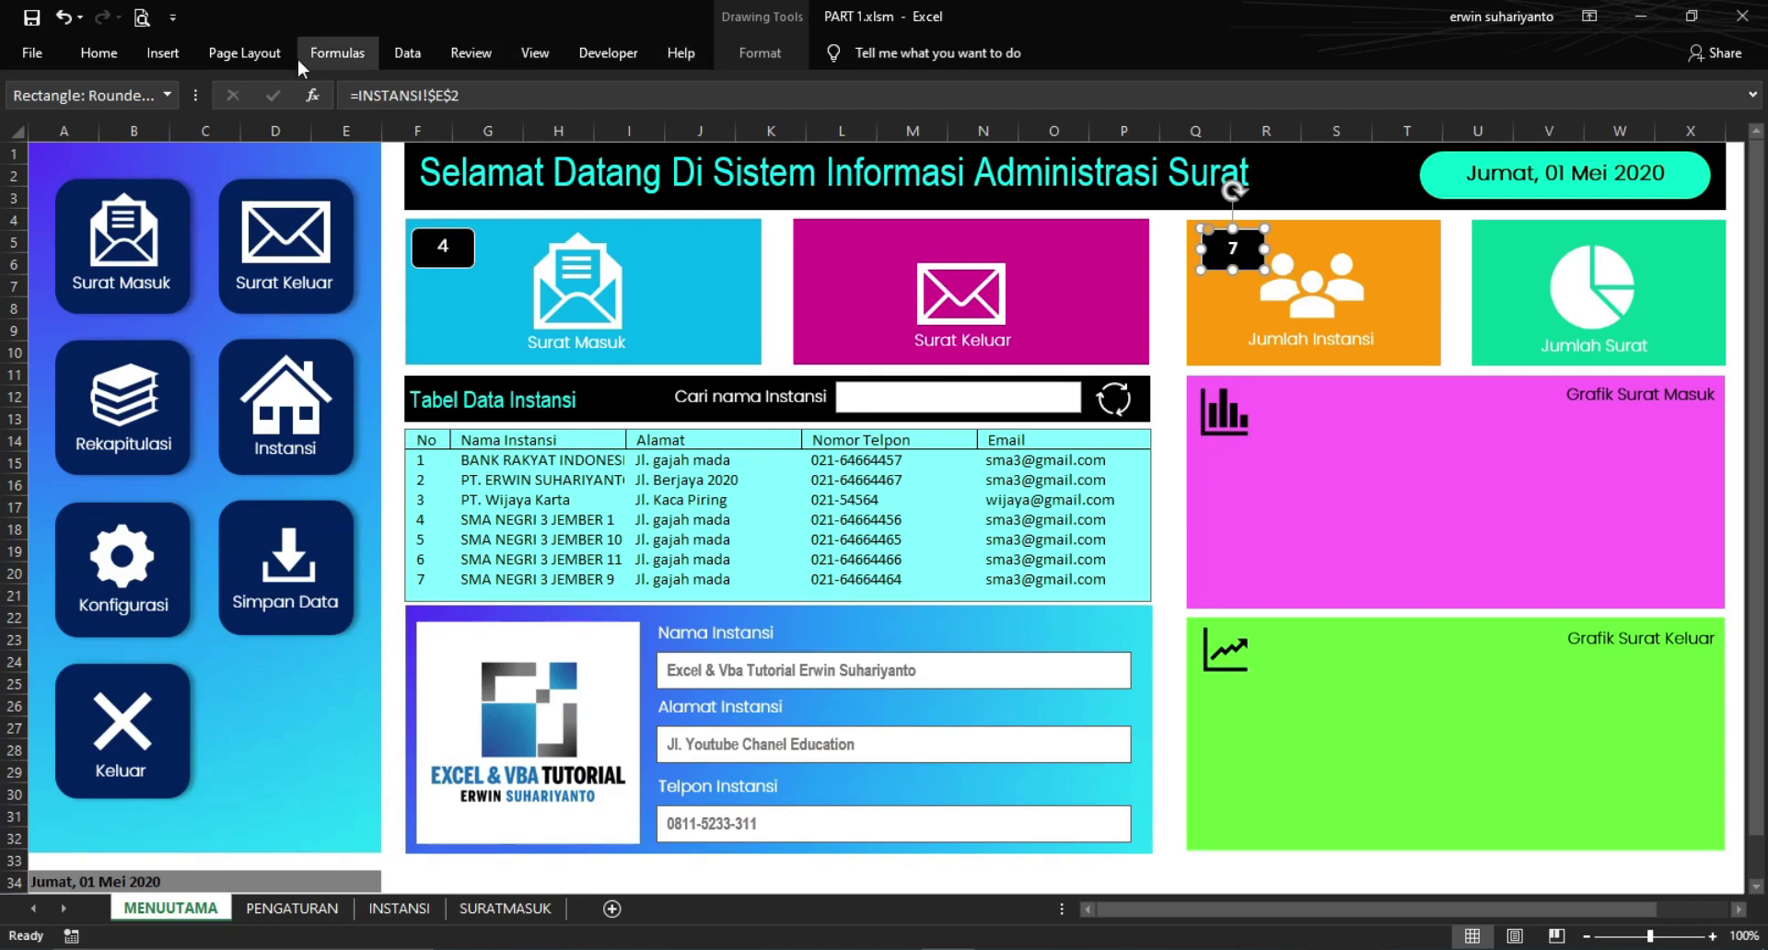
pyautogui.click(164, 53)
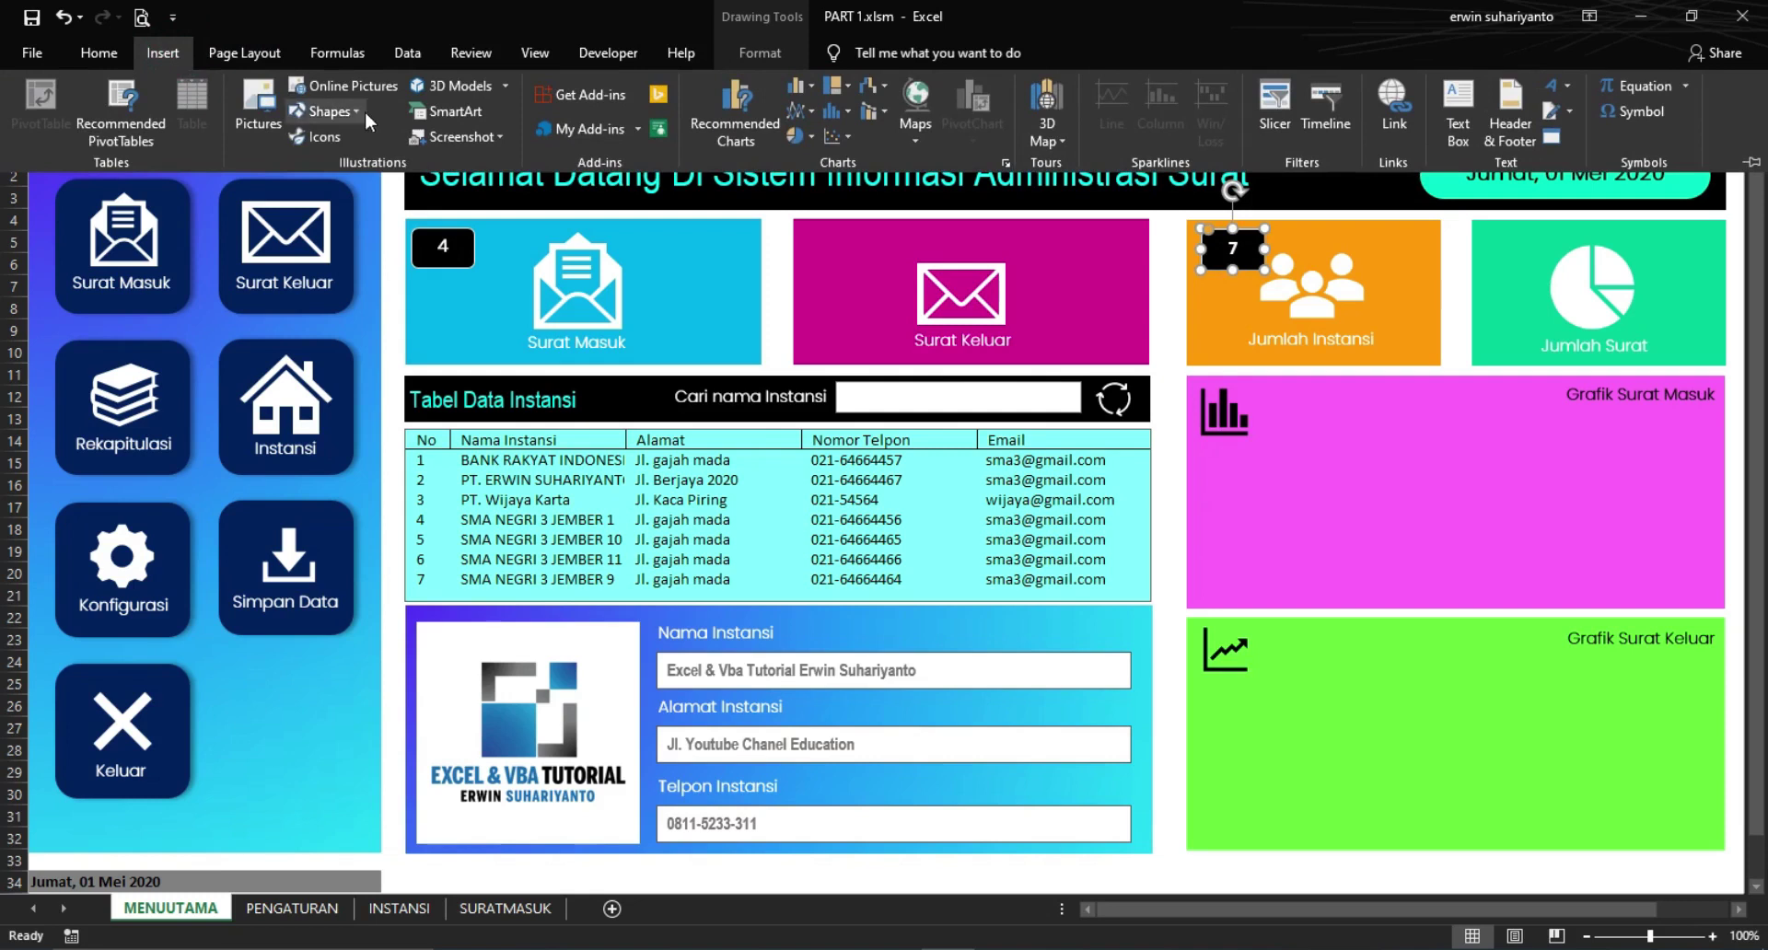
pyautogui.click(327, 111)
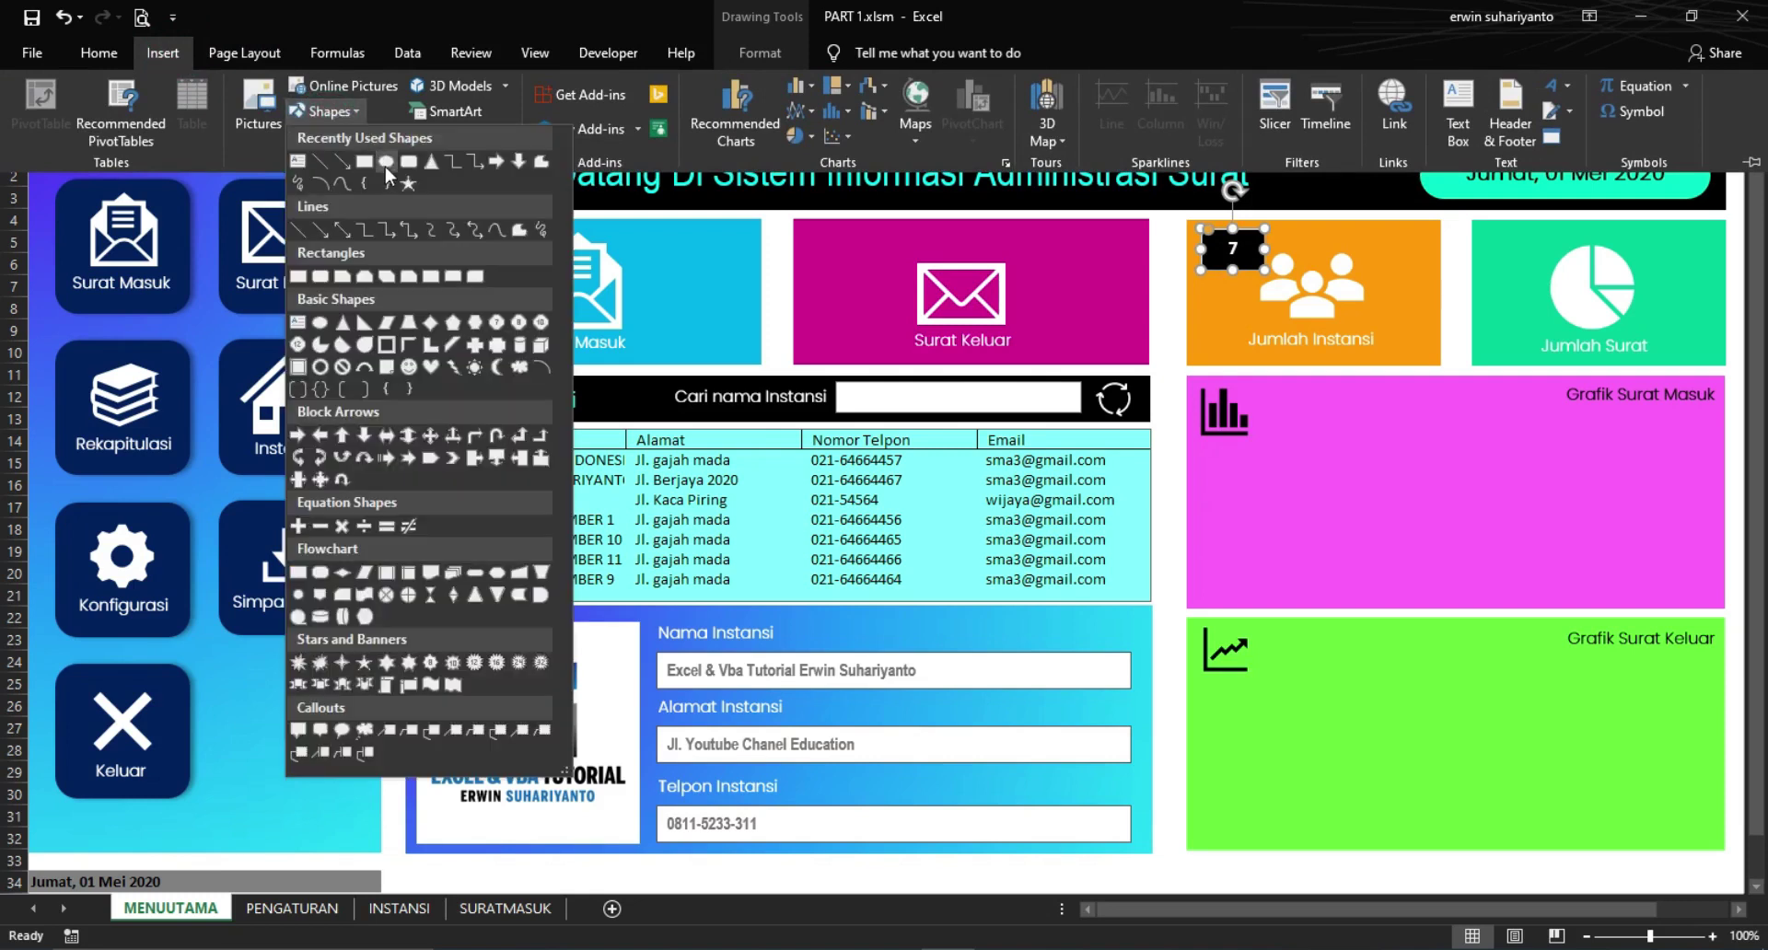
pyautogui.click(409, 162)
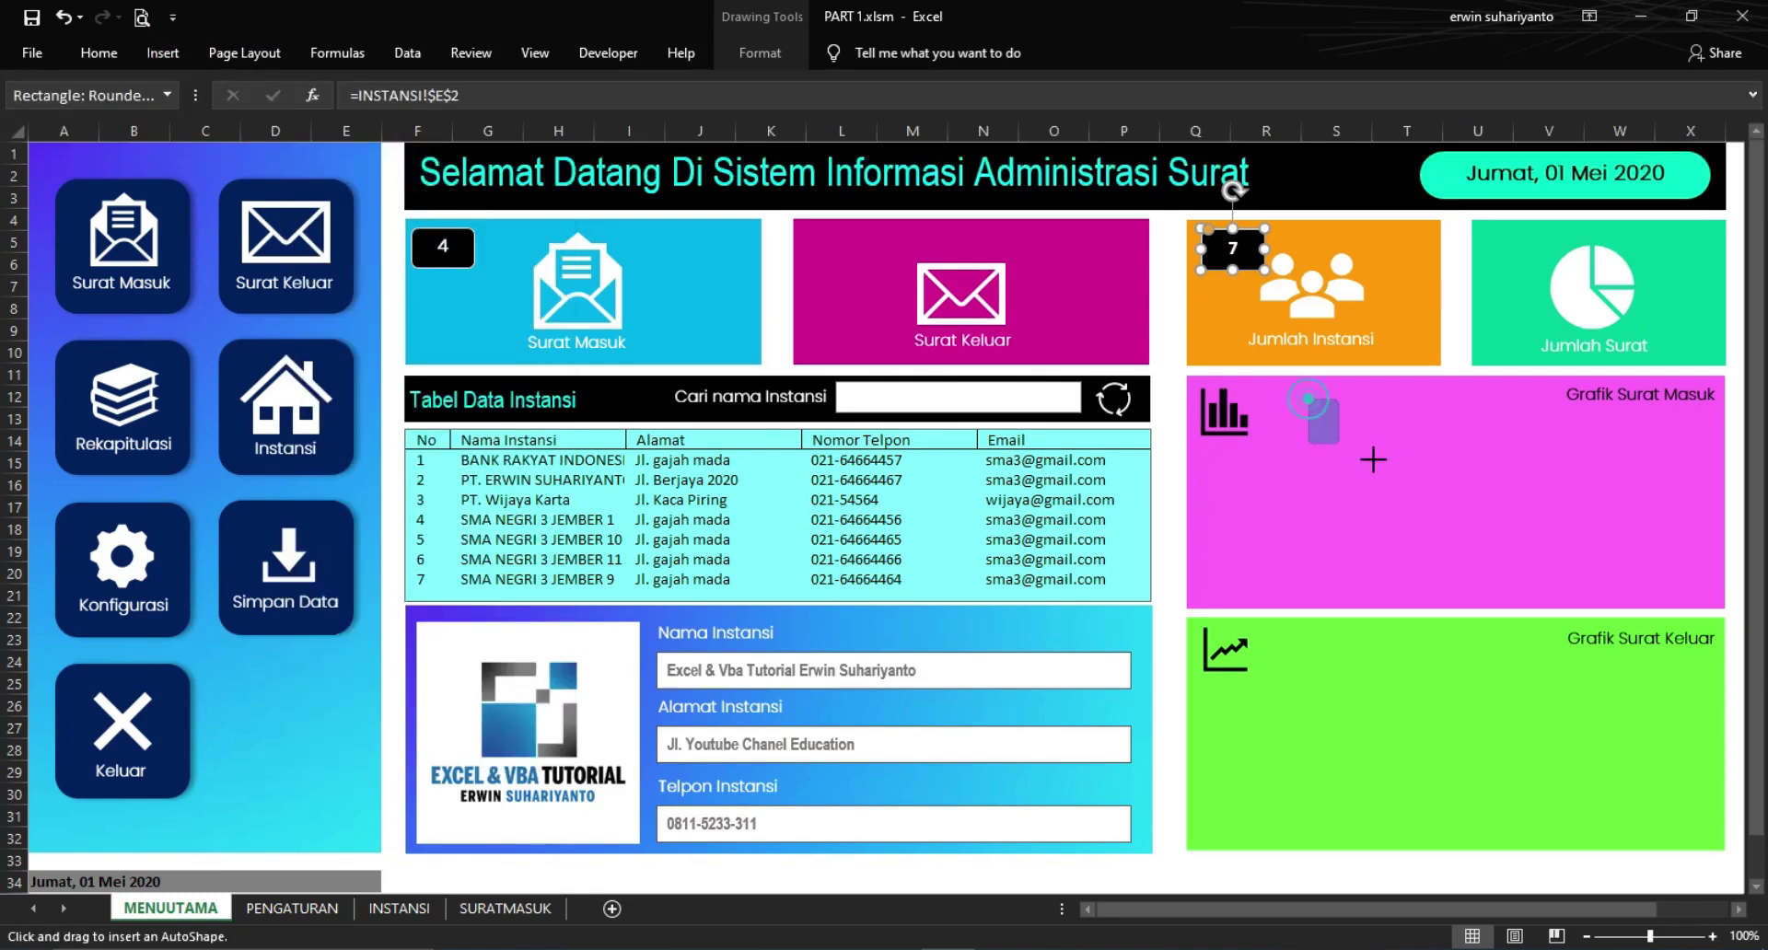
pyautogui.moveTo(1308, 397); pyautogui.dragTo(1399, 448)
pyautogui.click(388, 96)
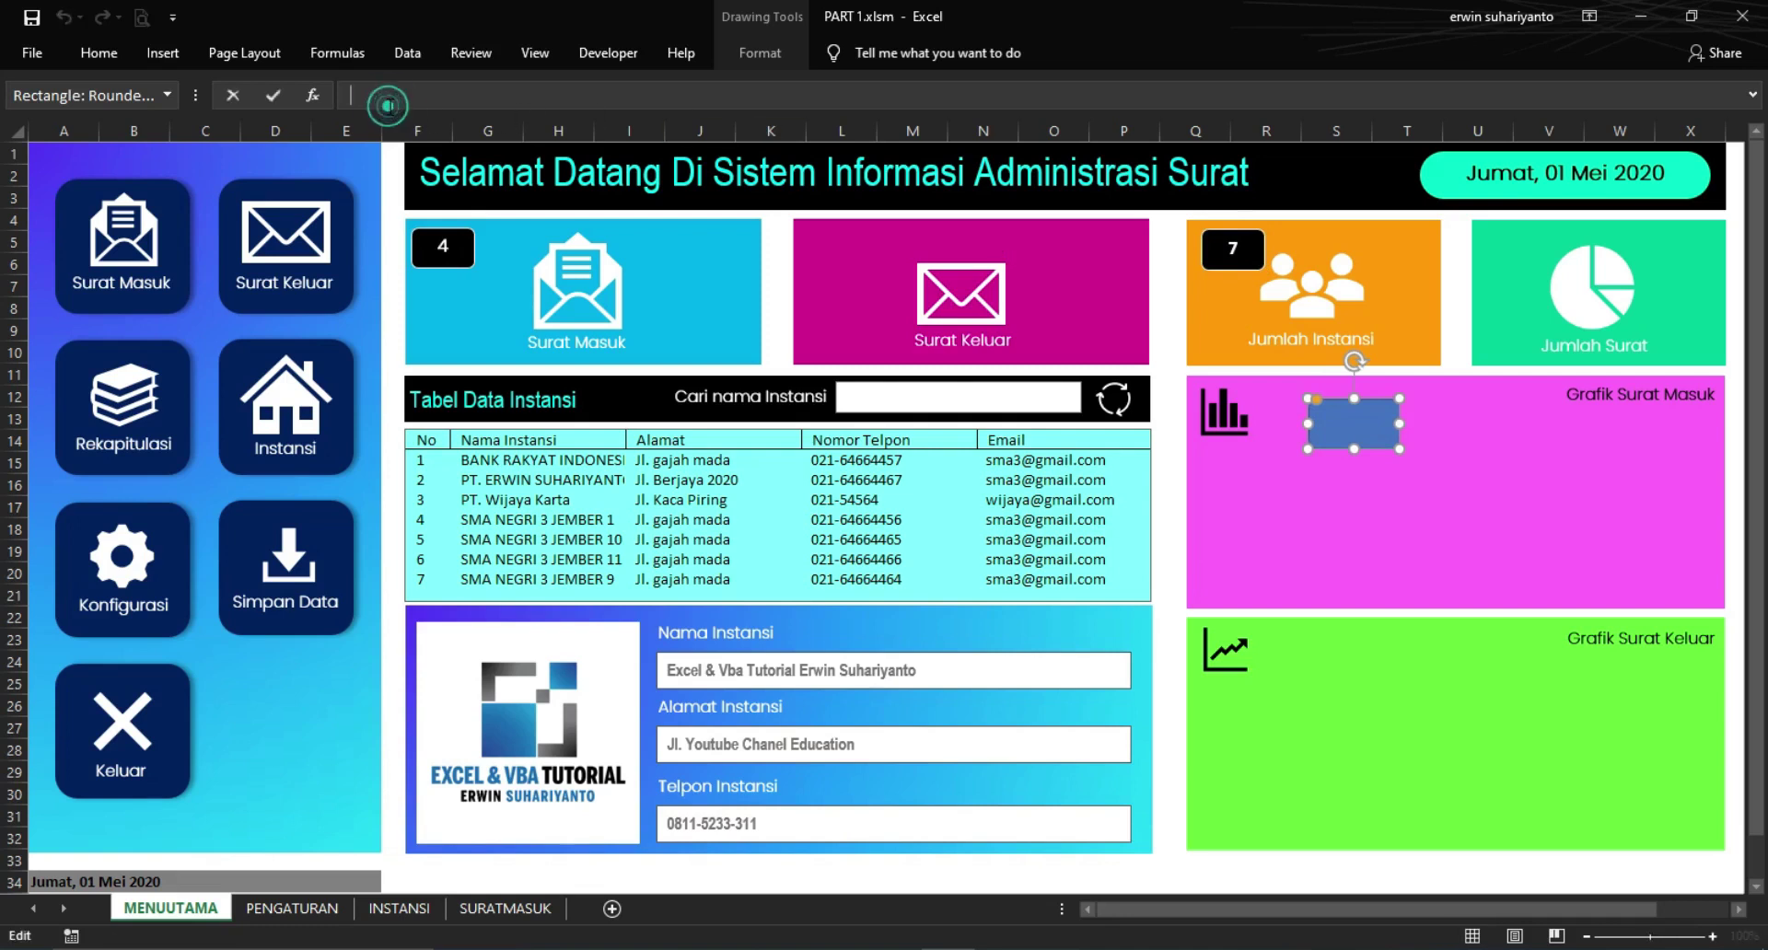
pyautogui.write('=')
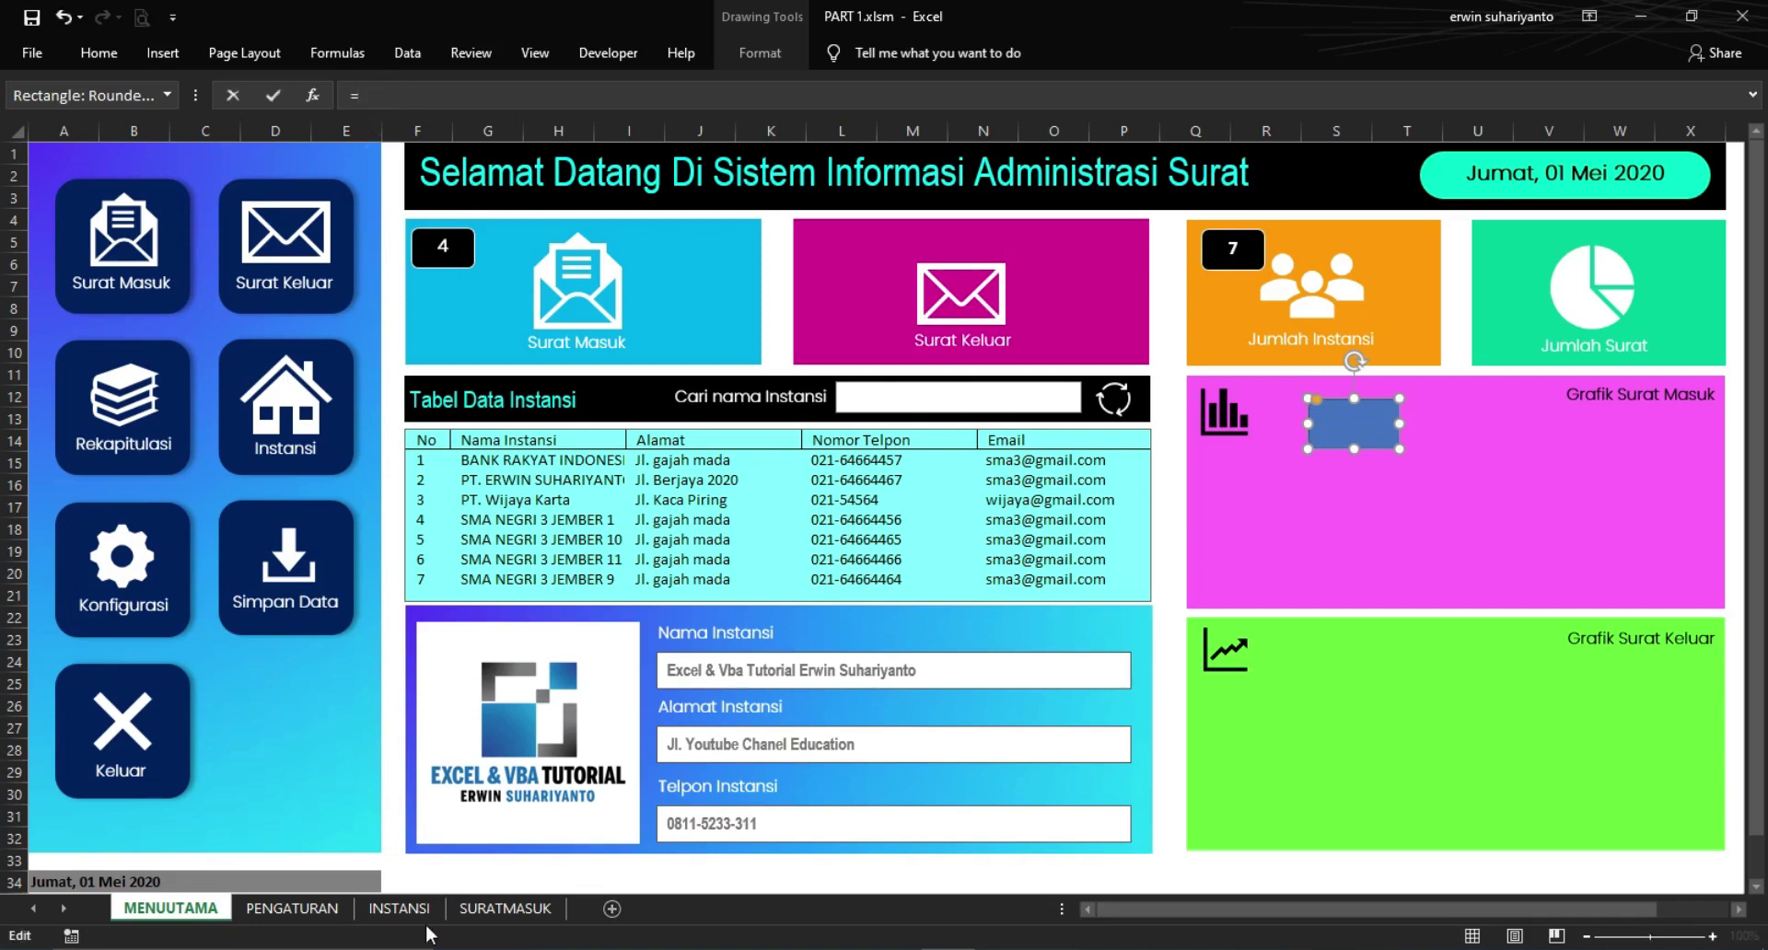
pyautogui.click(398, 908)
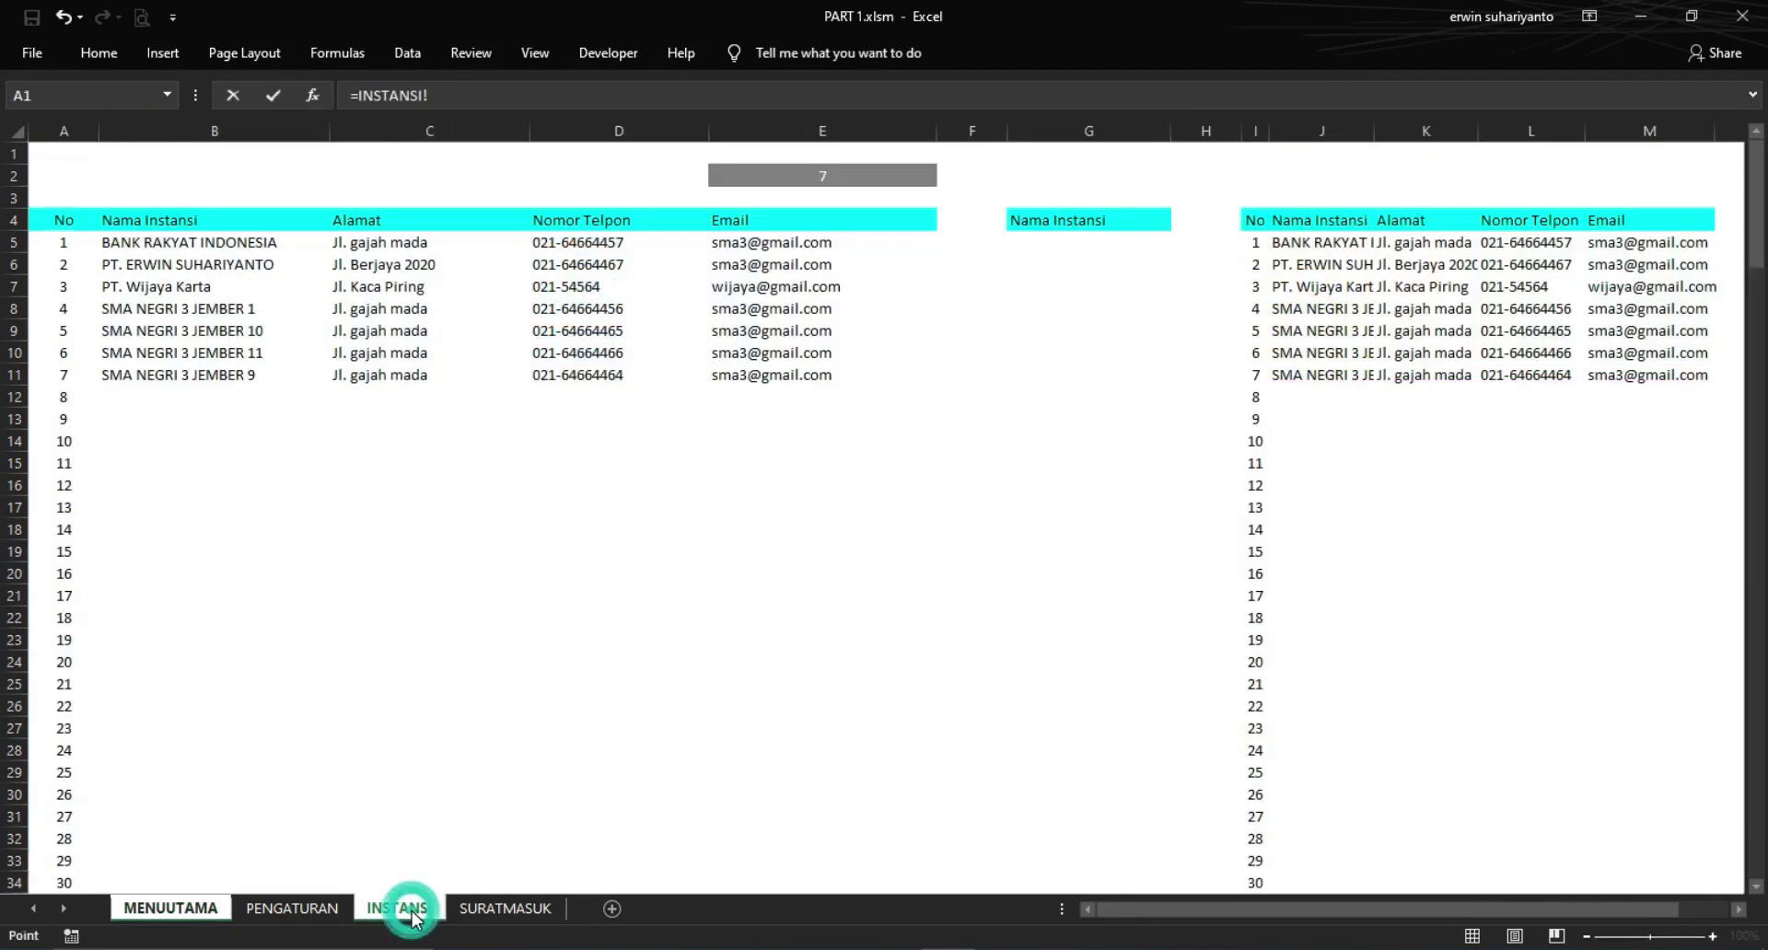
pyautogui.click(819, 176)
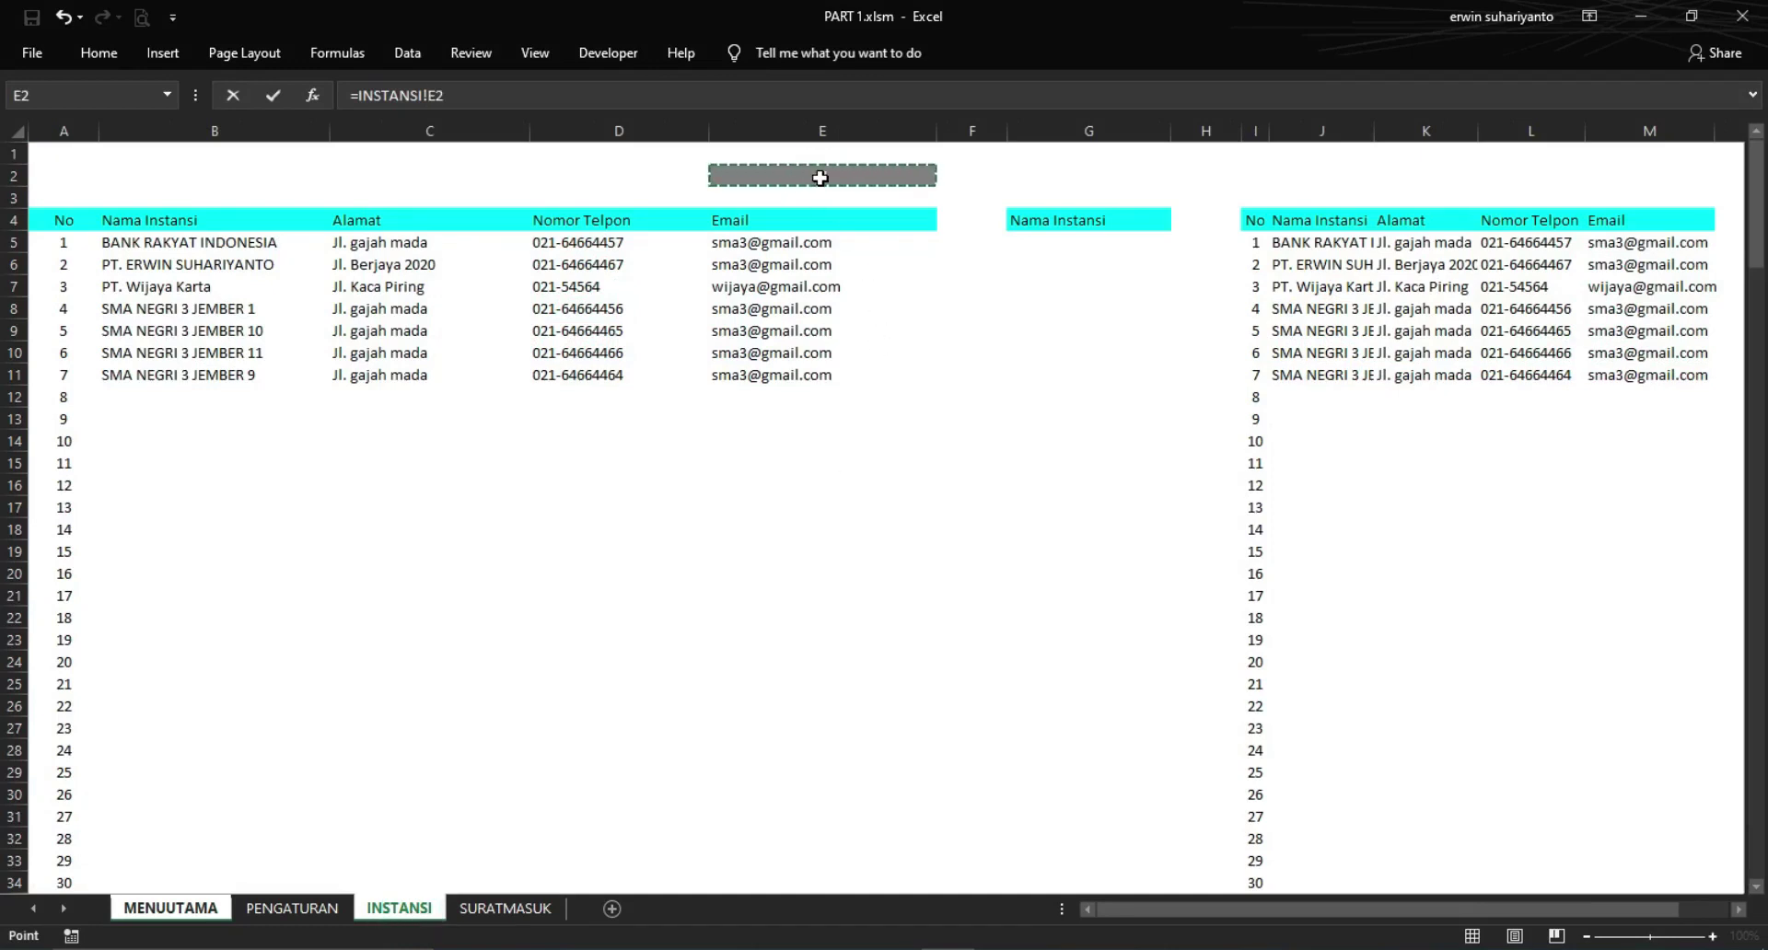
pyautogui.press('F4')
pyautogui.press('Return')
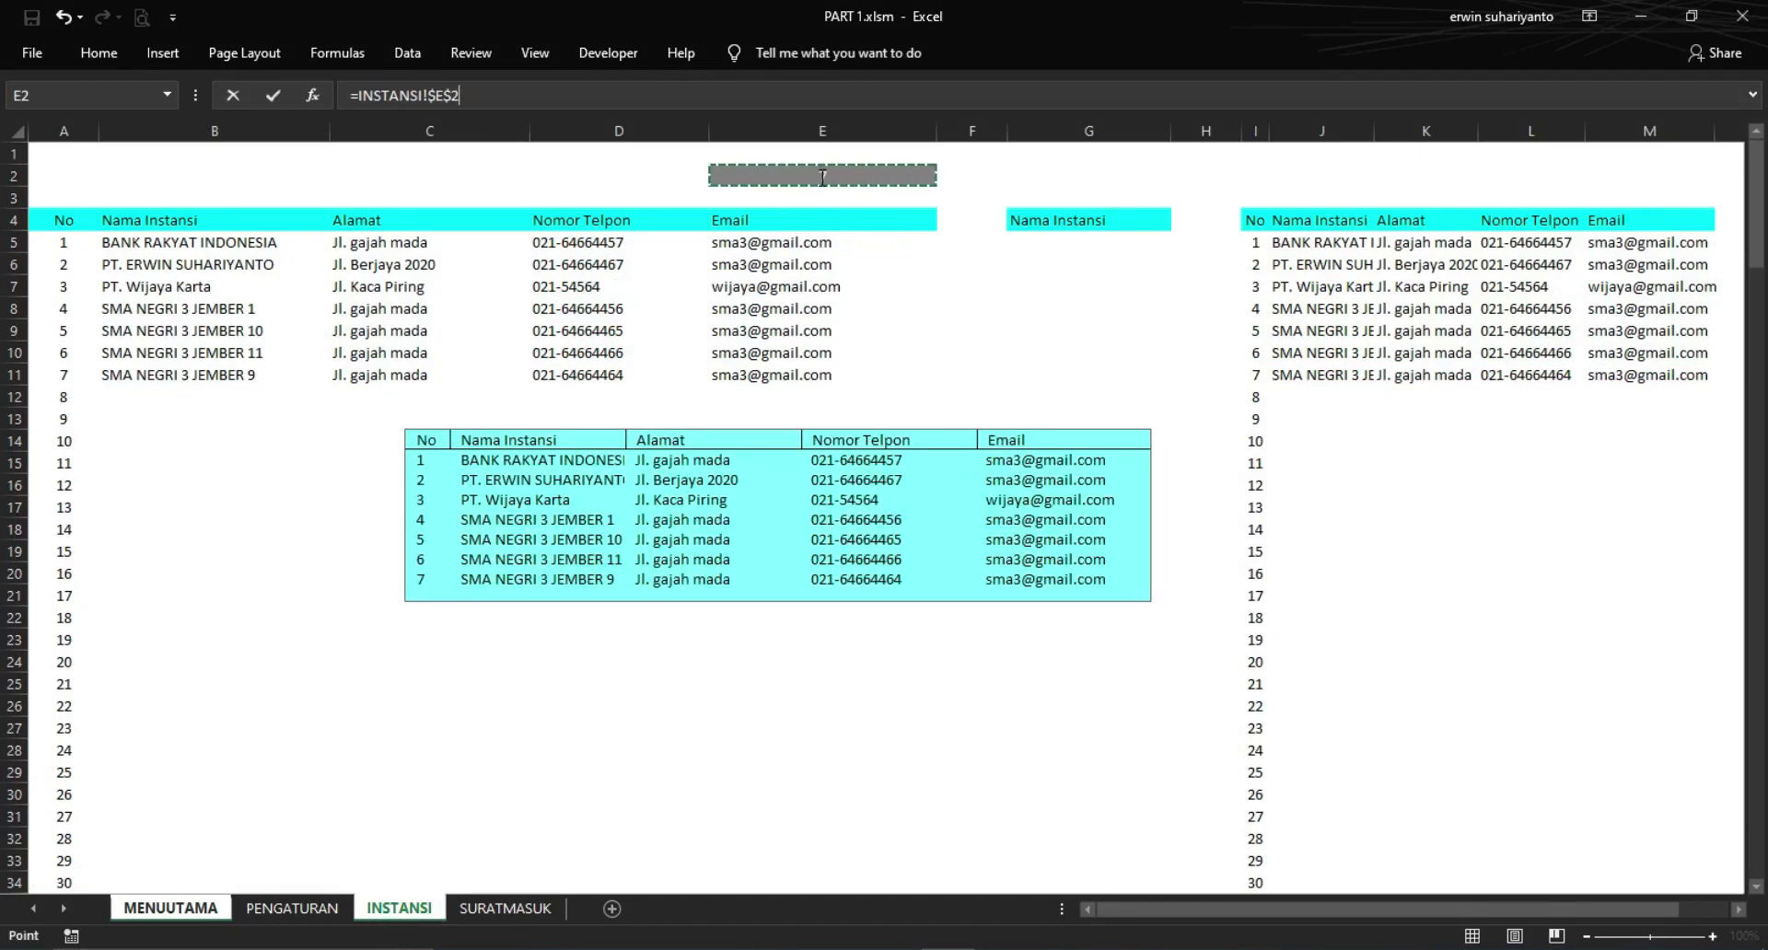
pyautogui.moveTo(1334, 441); pyautogui.dragTo(1328, 417)
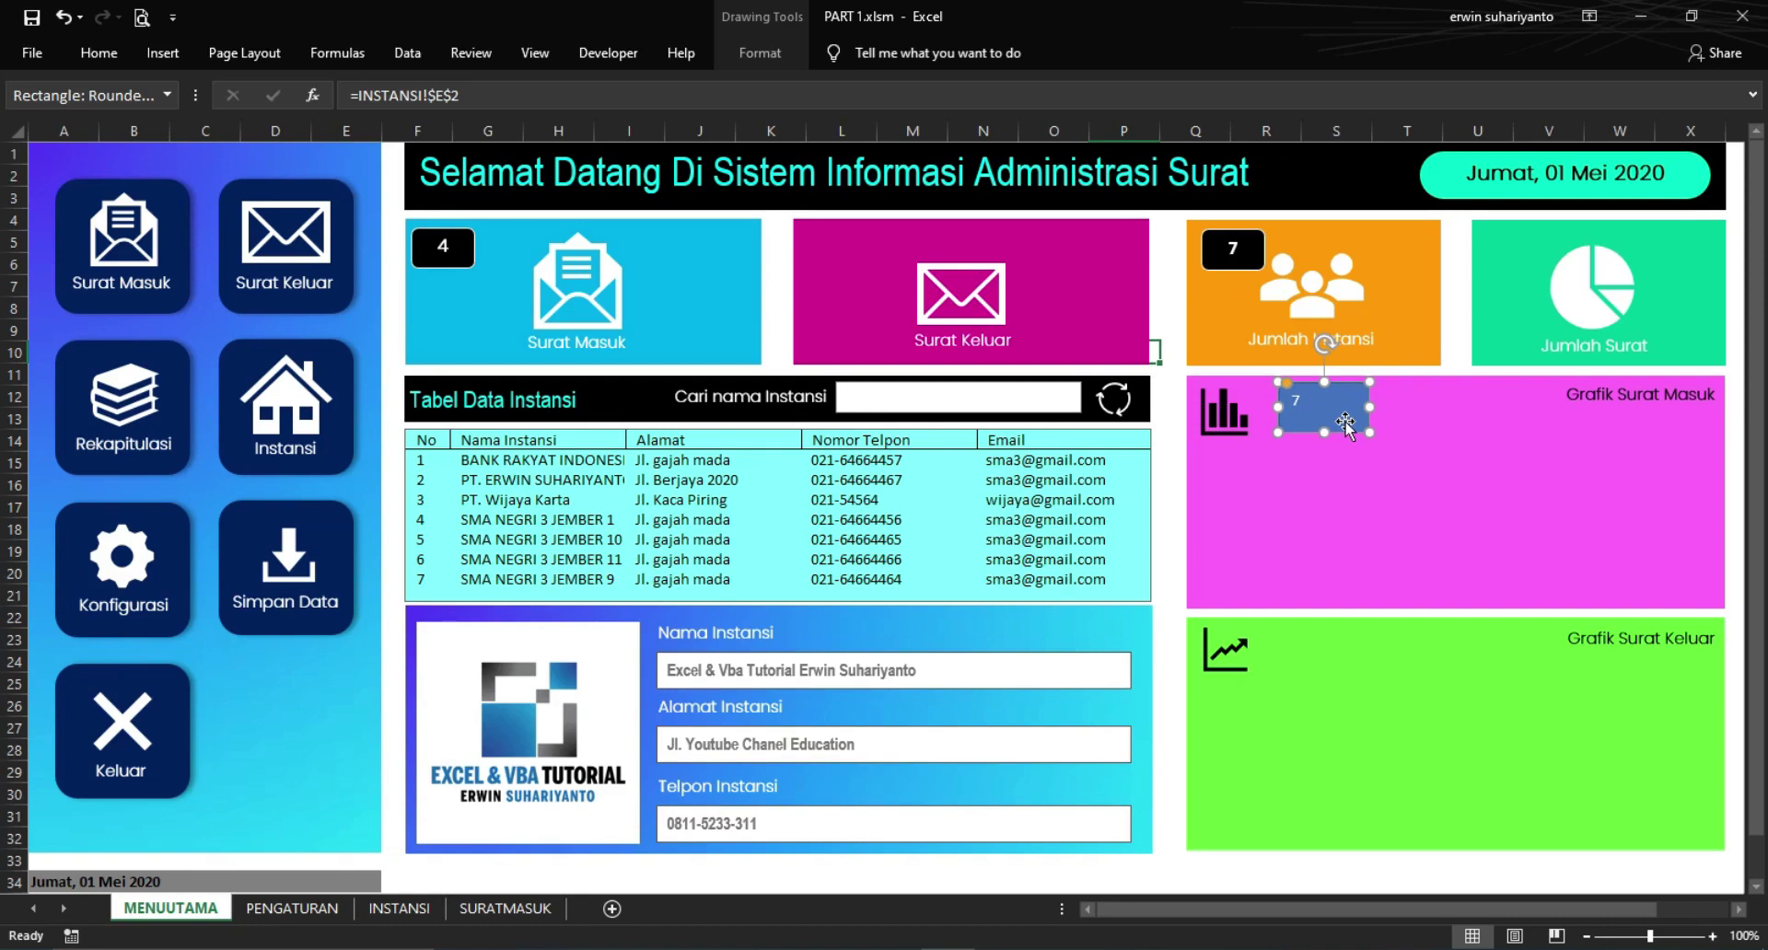
pyautogui.press('Delete')
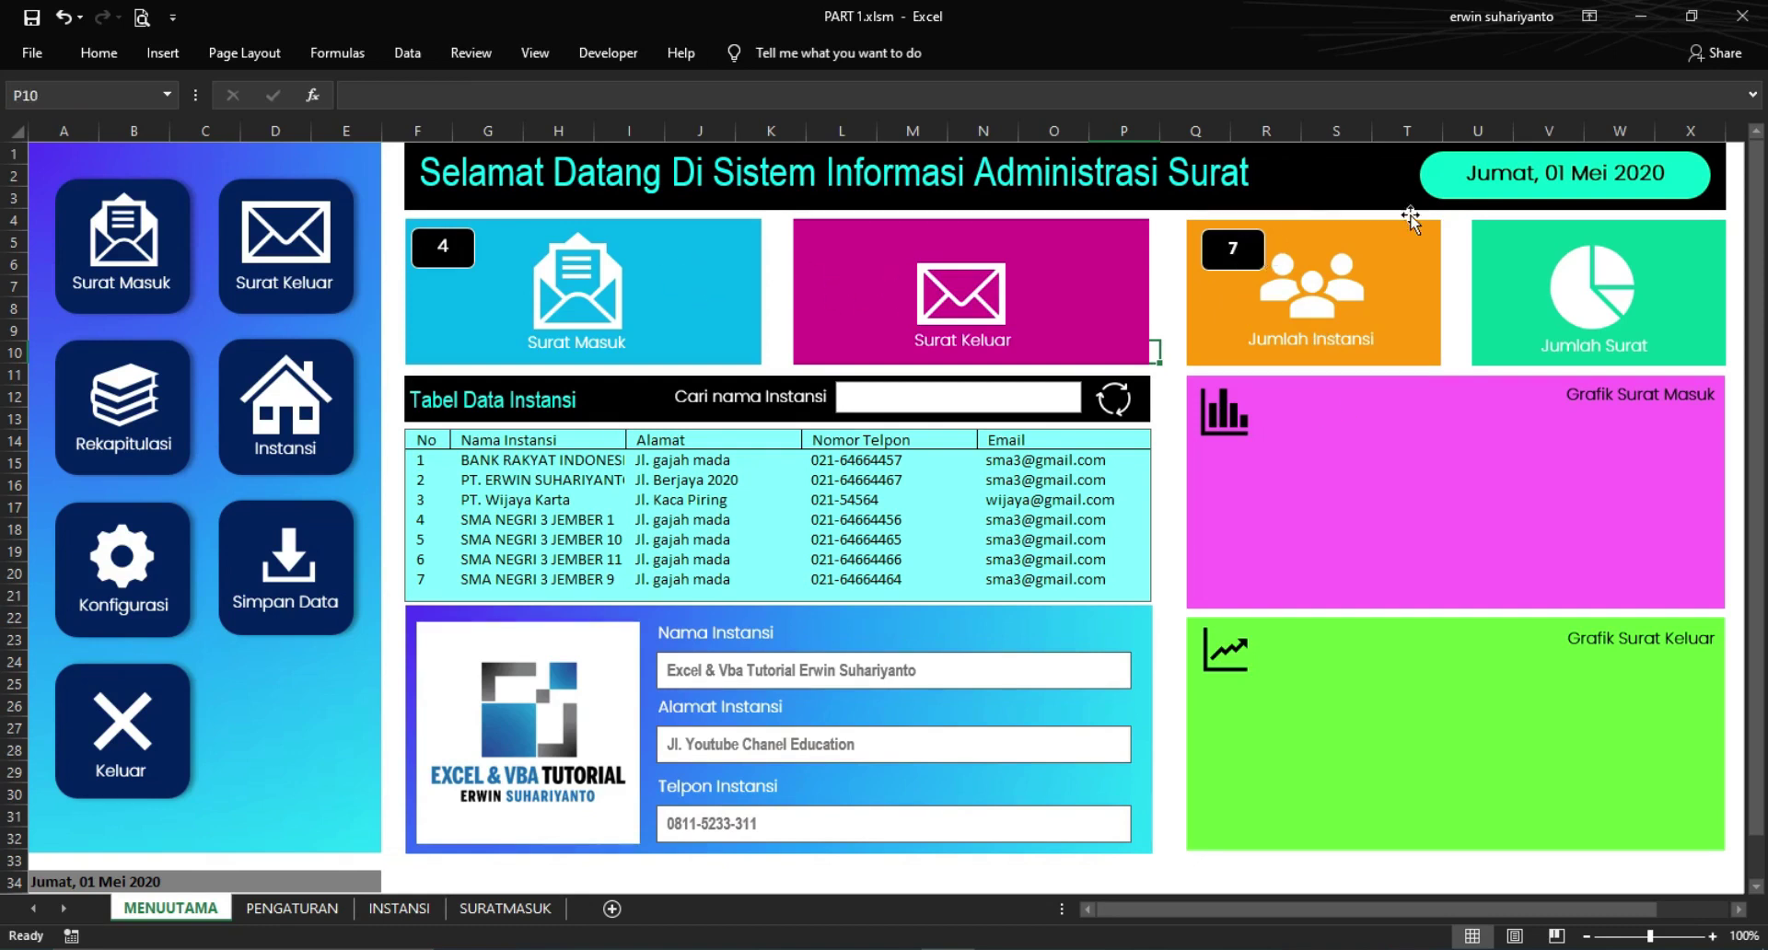
# Turn on Design Mode and open, then close, the Properties of the agency search TextBox
pyautogui.click(1450, 189)
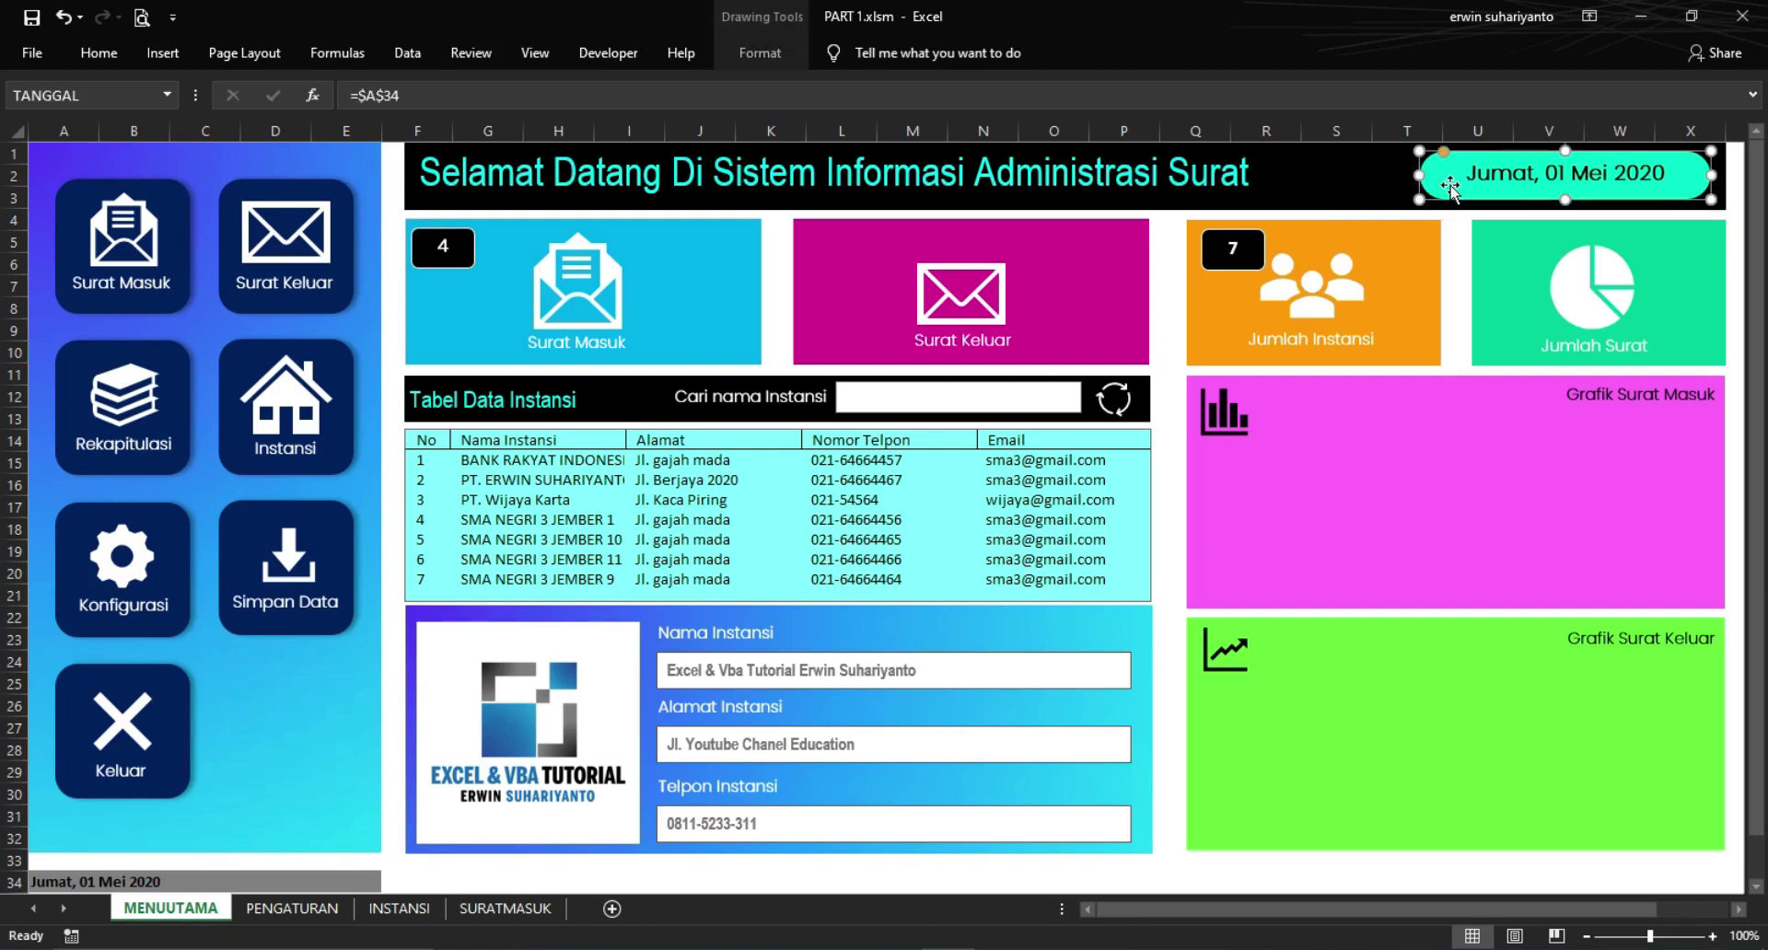
pyautogui.click(1253, 251)
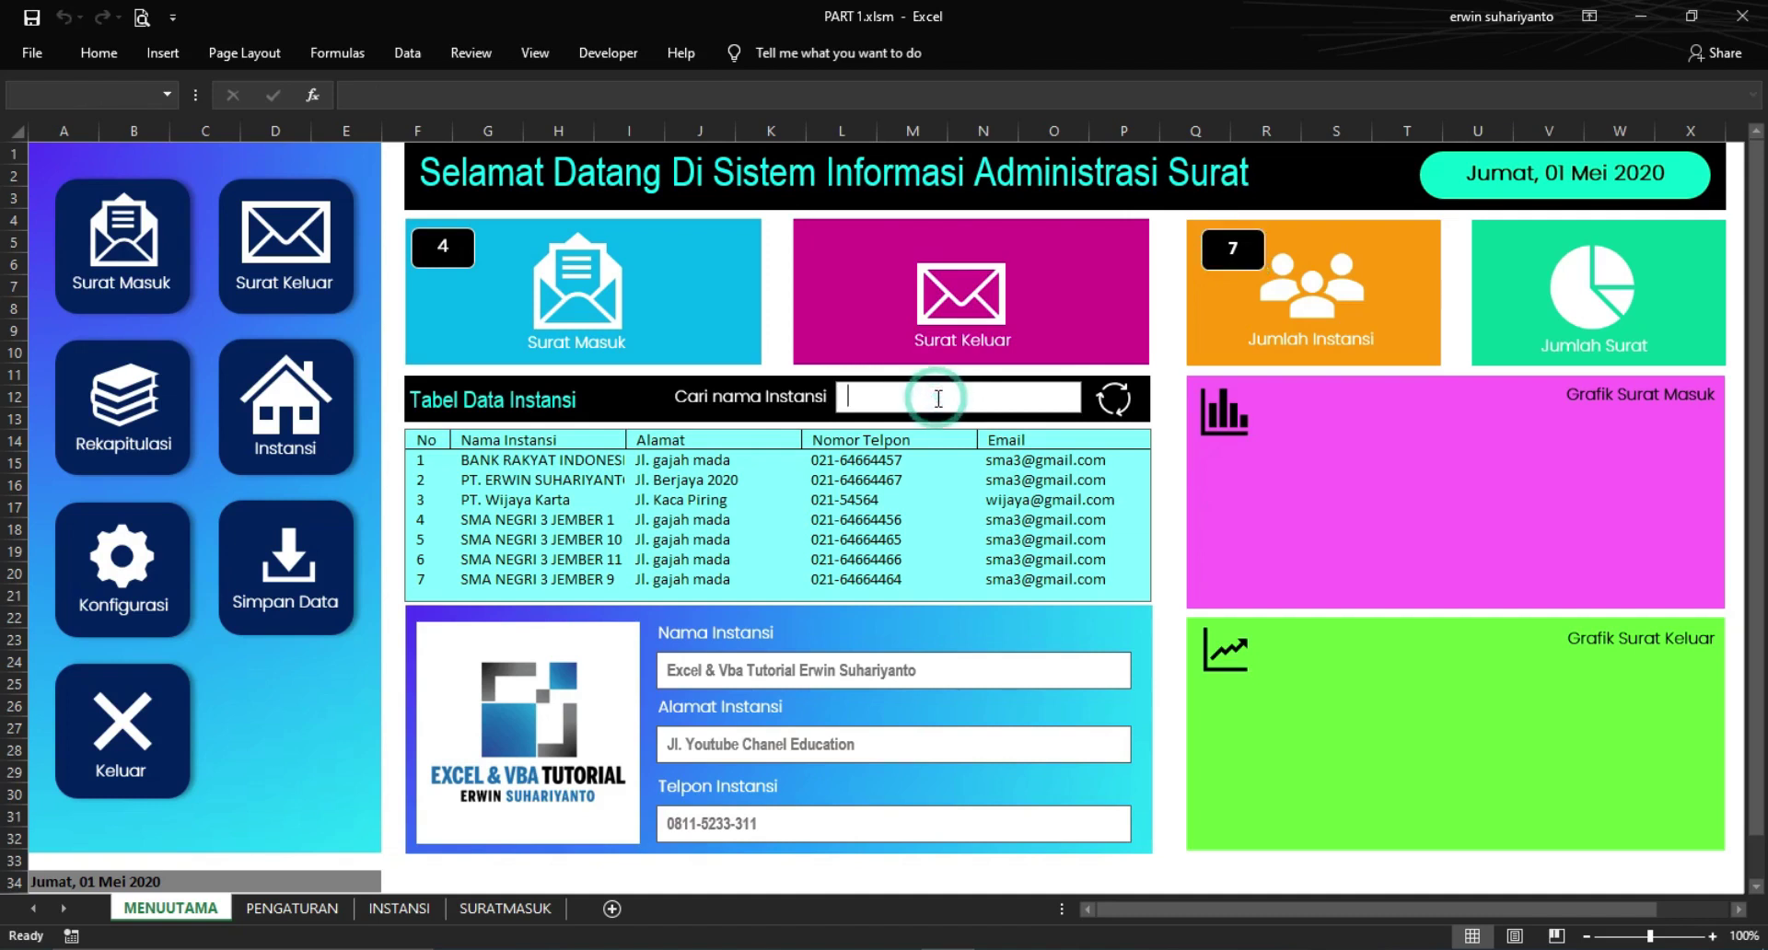
pyautogui.click(617, 51)
pyautogui.click(527, 106)
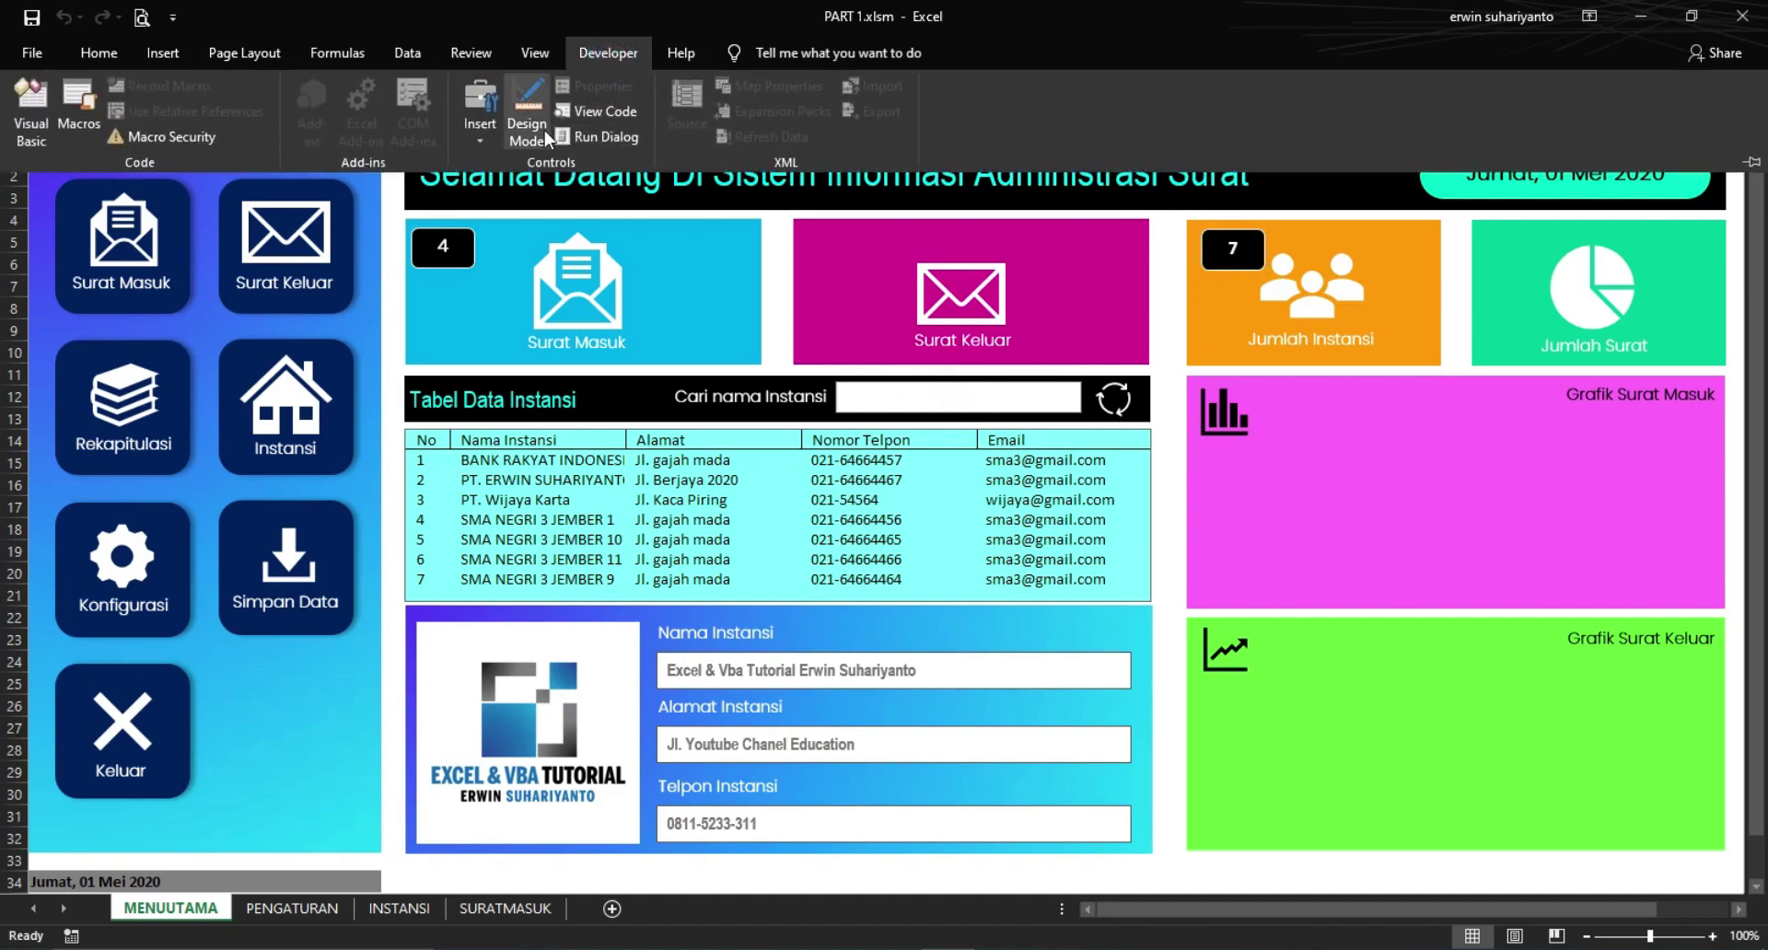
pyautogui.click(901, 391)
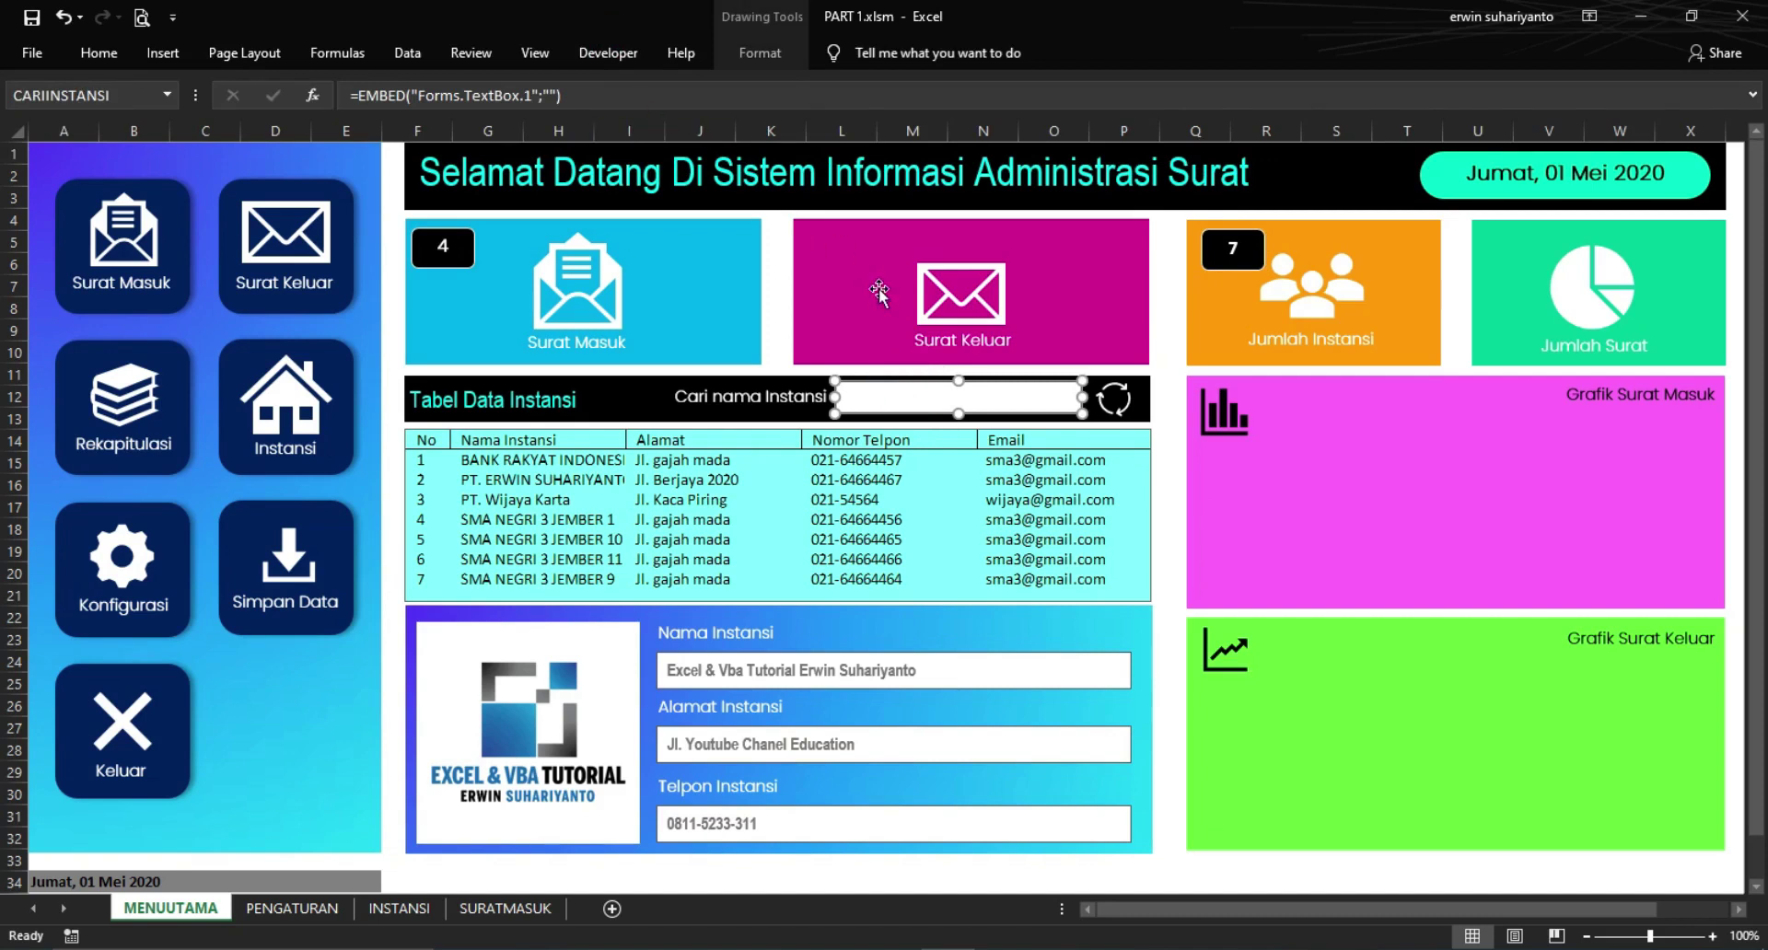
pyautogui.click(603, 52)
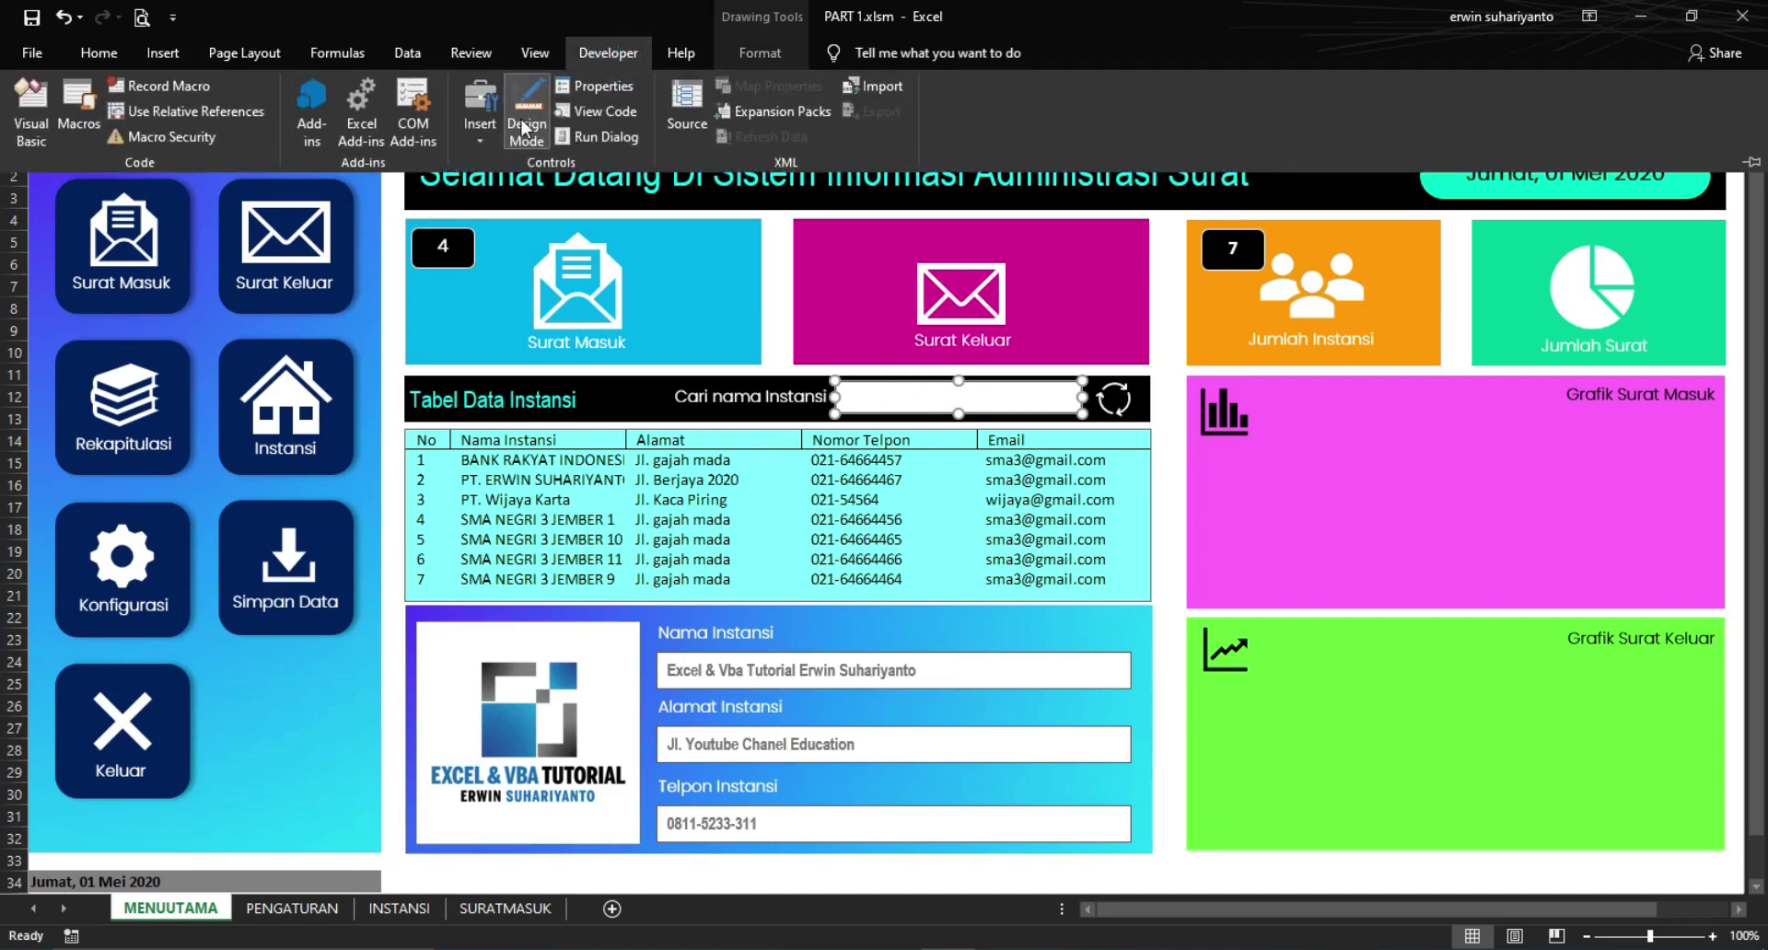
pyautogui.rightClick(902, 399)
pyautogui.click(974, 486)
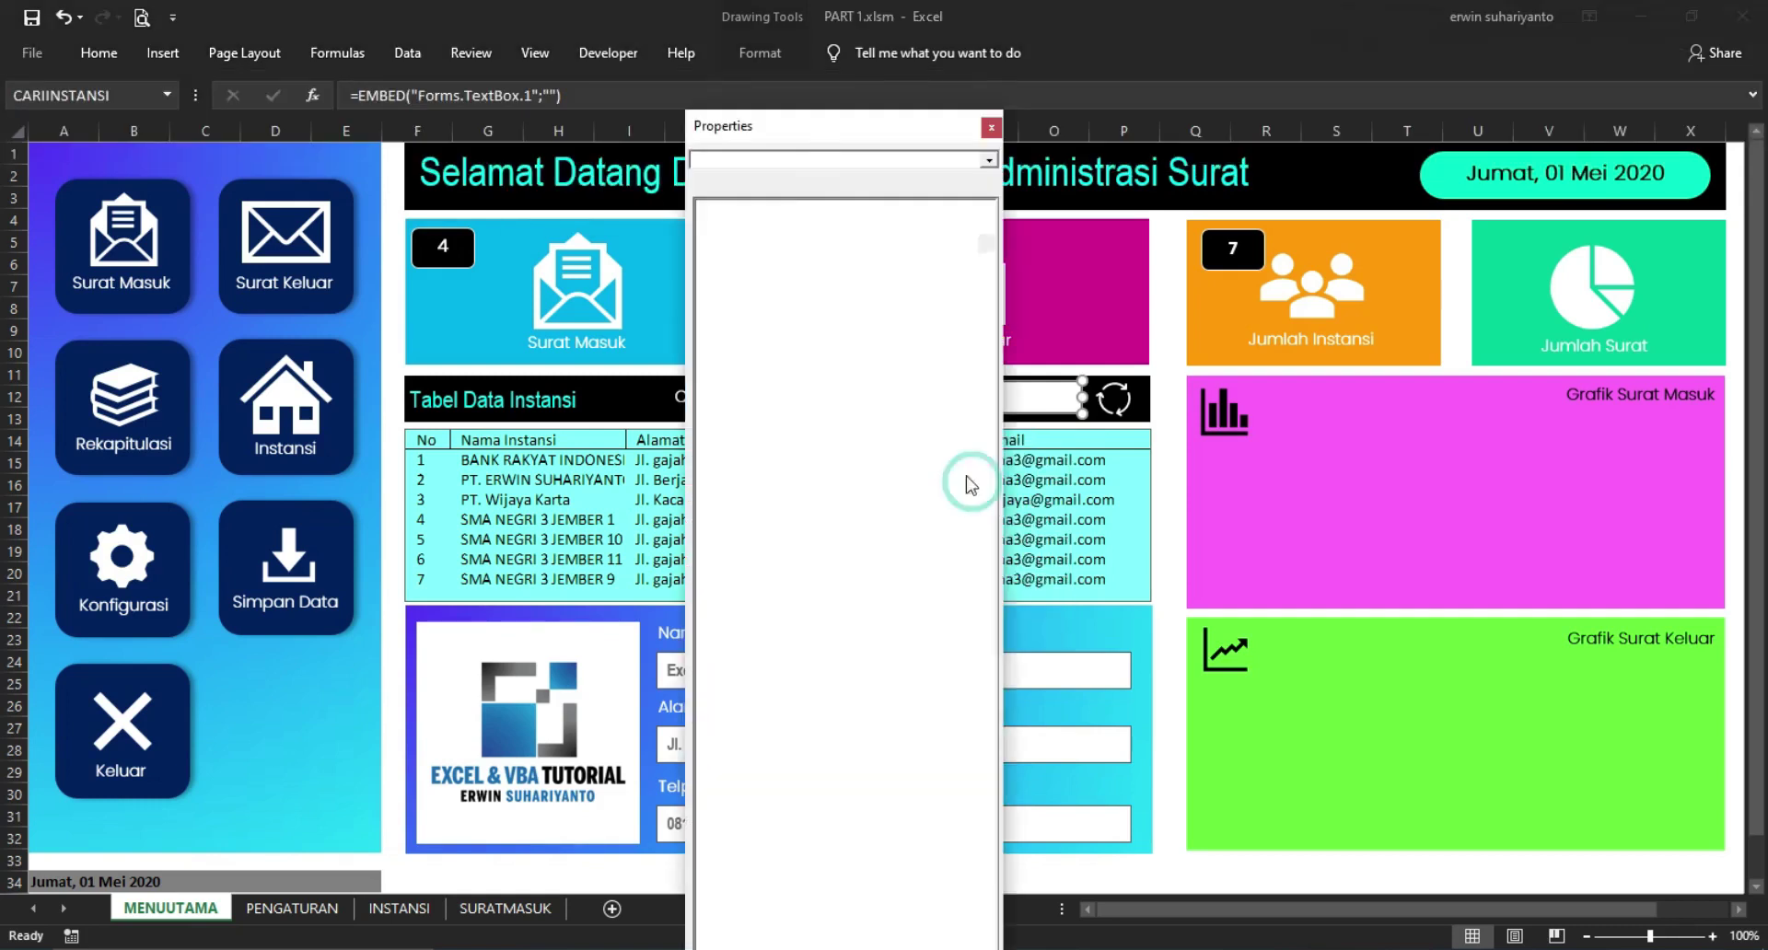
pyautogui.click(991, 127)
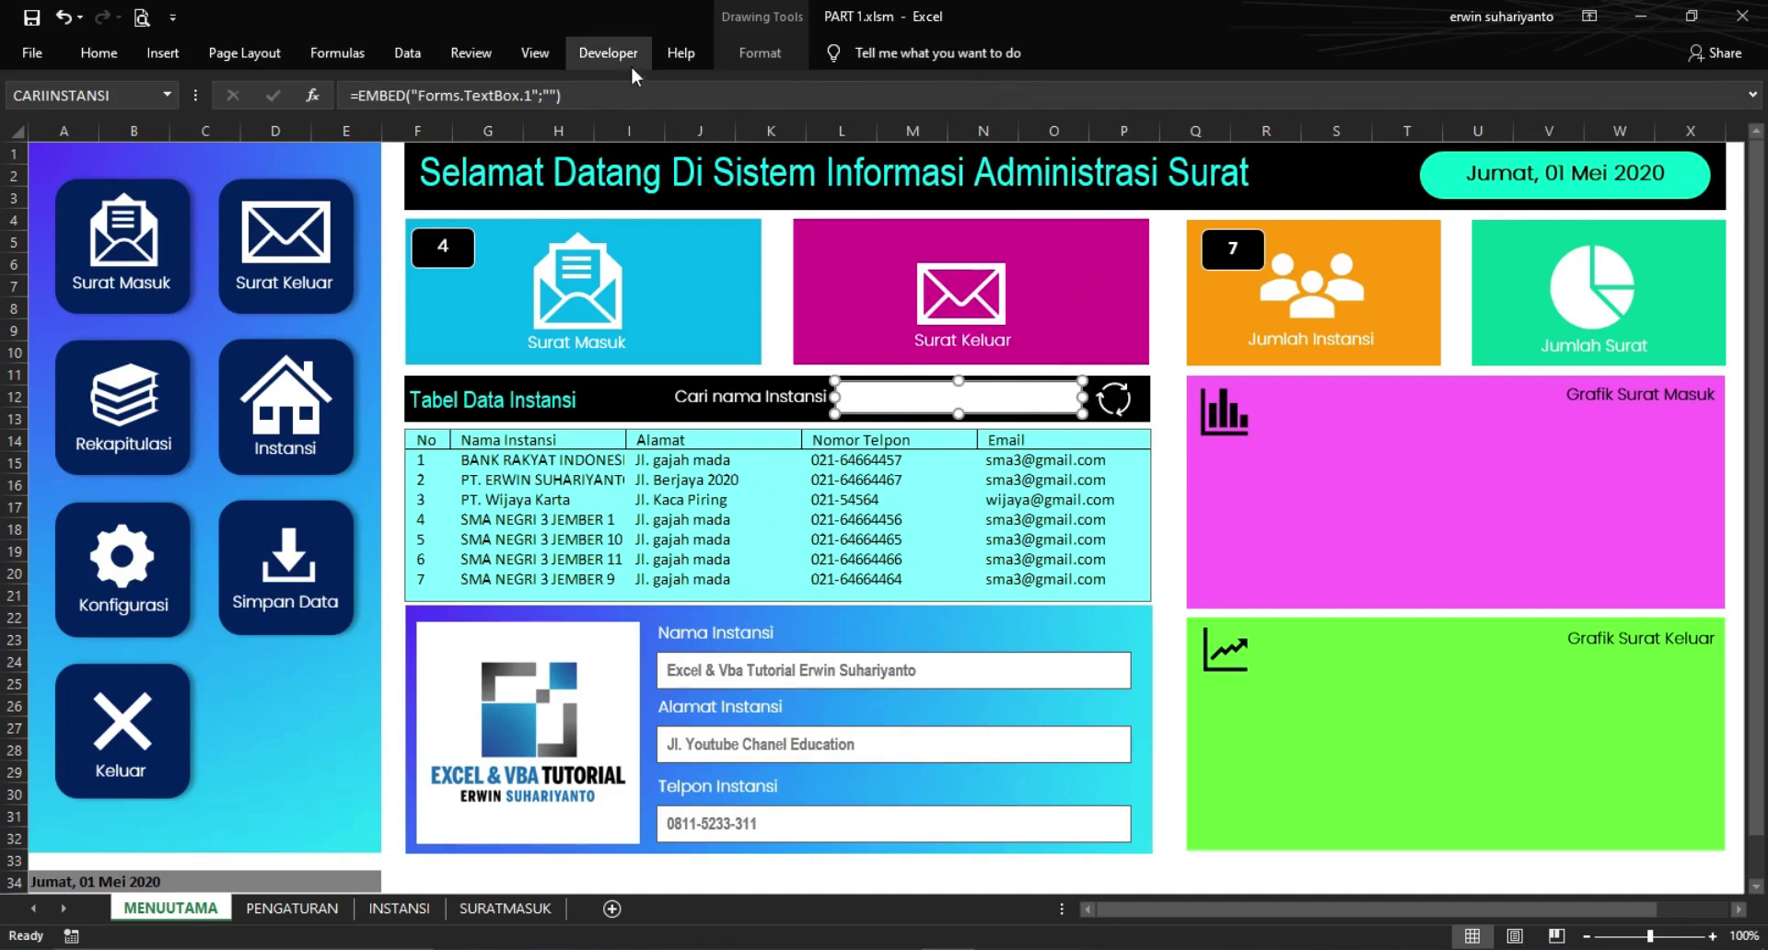
pyautogui.click(1165, 291)
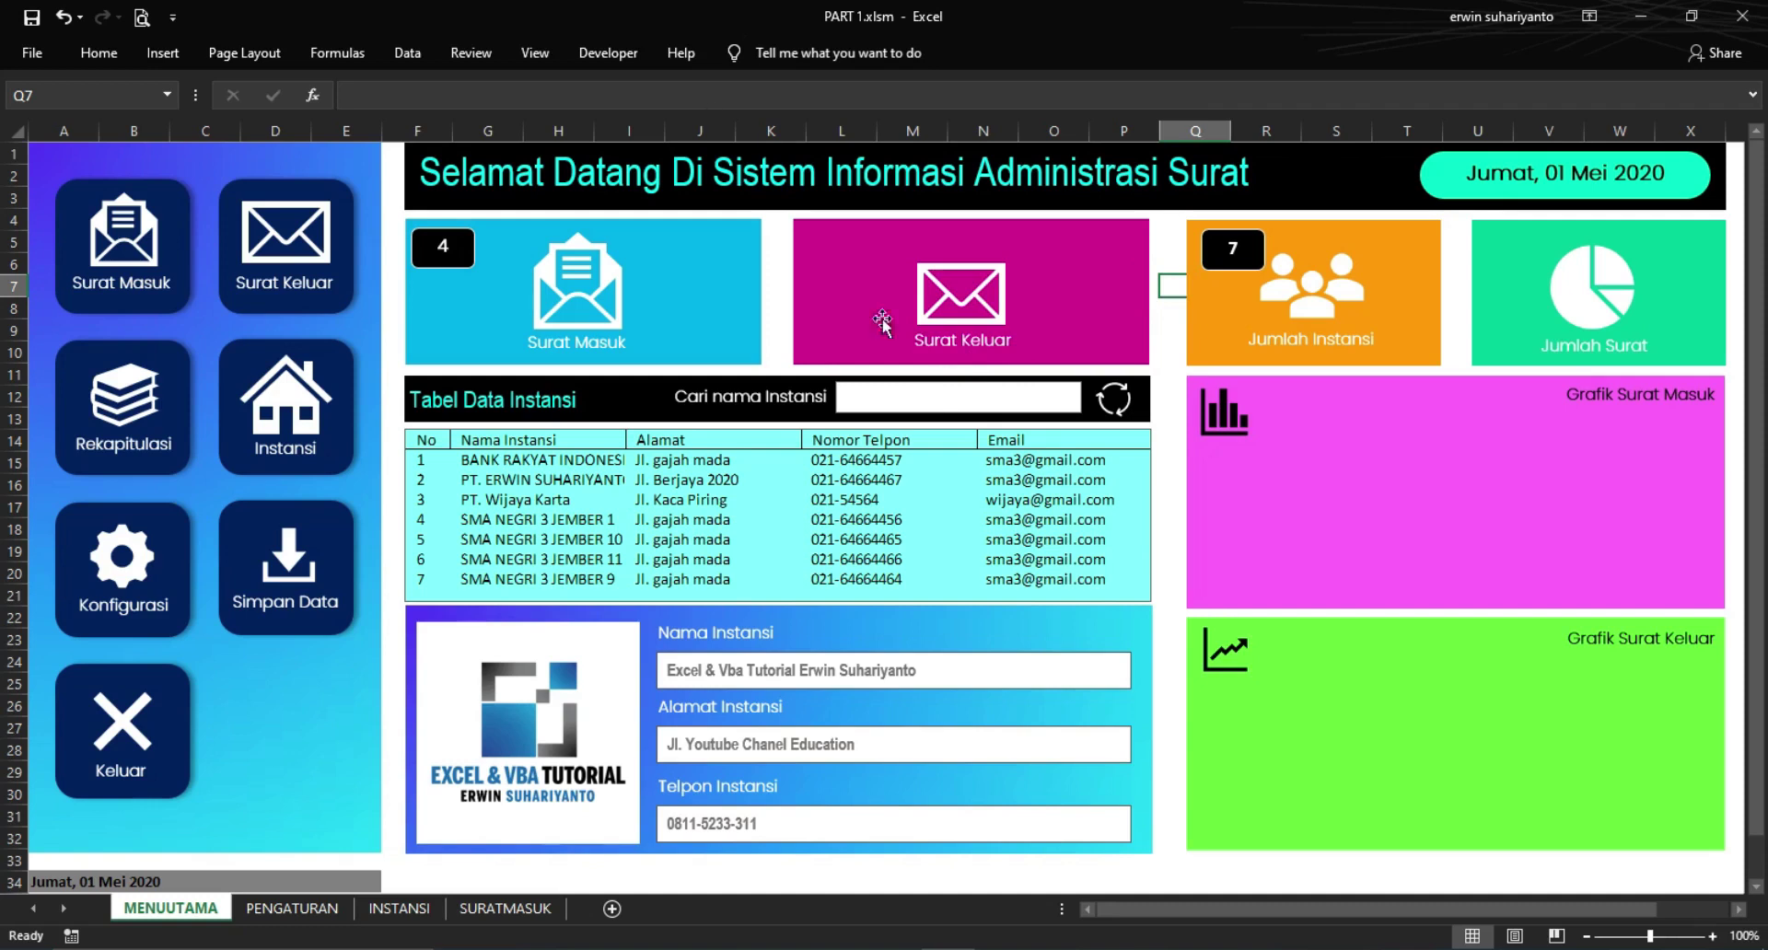
# Exit Design Mode, search agencies for 'B', then refresh to list all agencies again
pyautogui.click(612, 52)
pyautogui.click(540, 124)
pyautogui.click(863, 394)
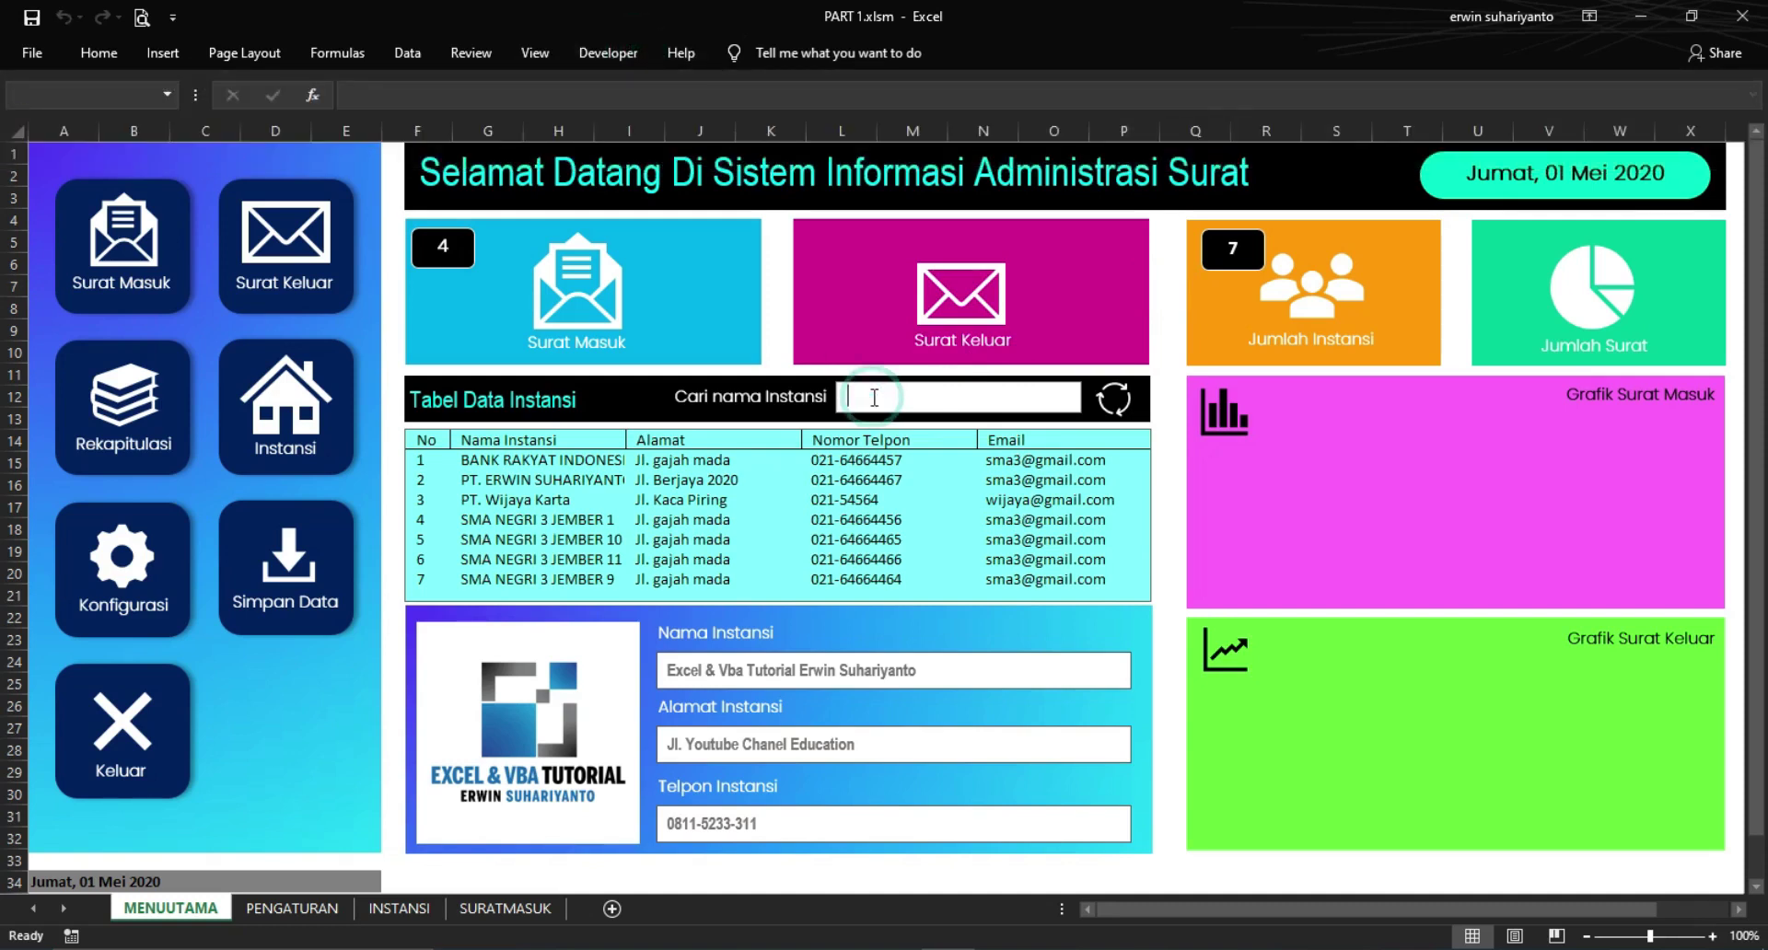
pyautogui.write('B')
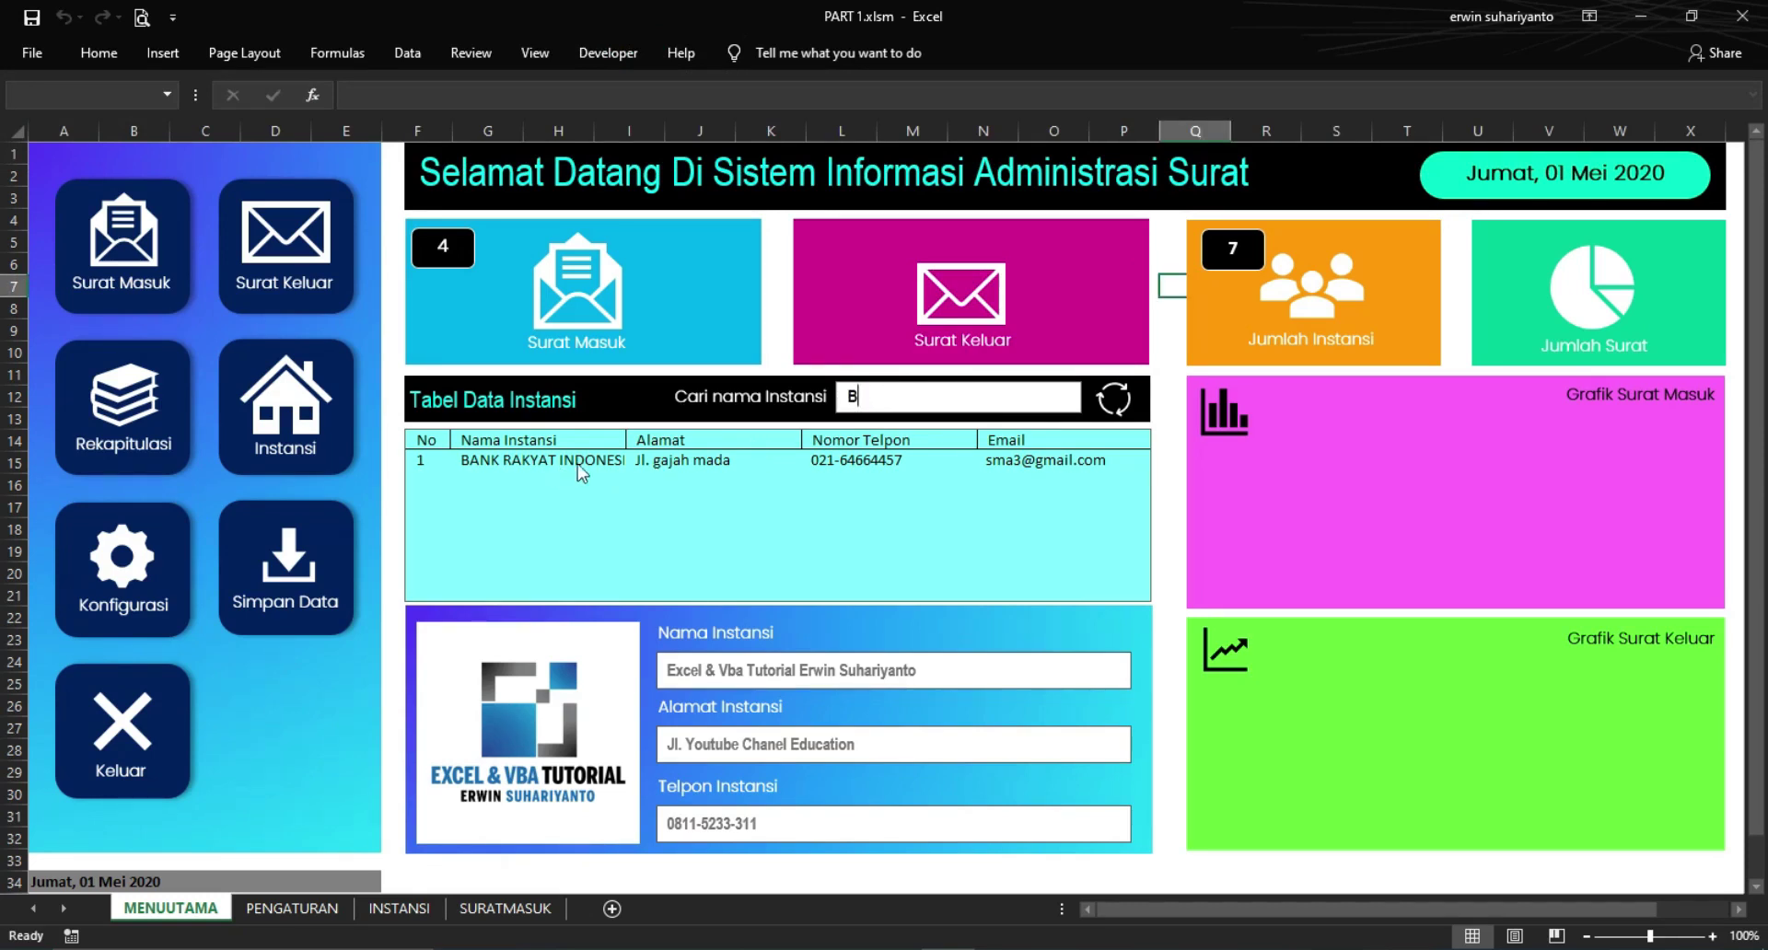
pyautogui.click(1114, 400)
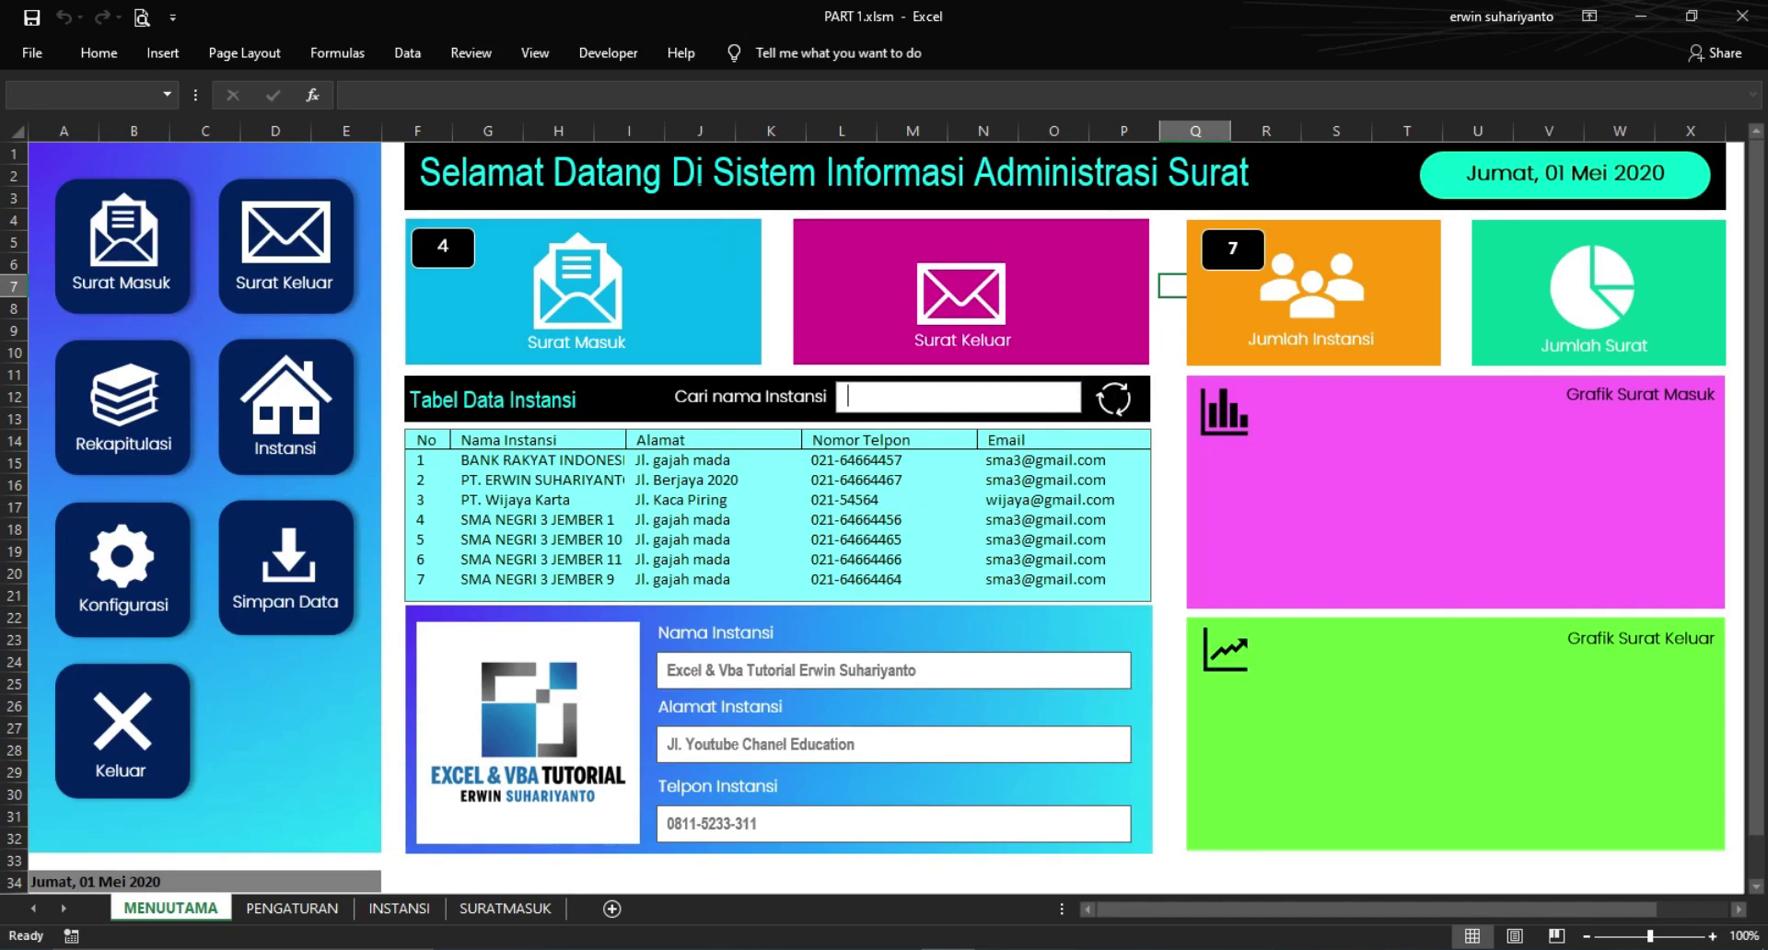
# Re-enable Design Mode and view the code behind the Cari nama Instansi search box
pyautogui.click(610, 58)
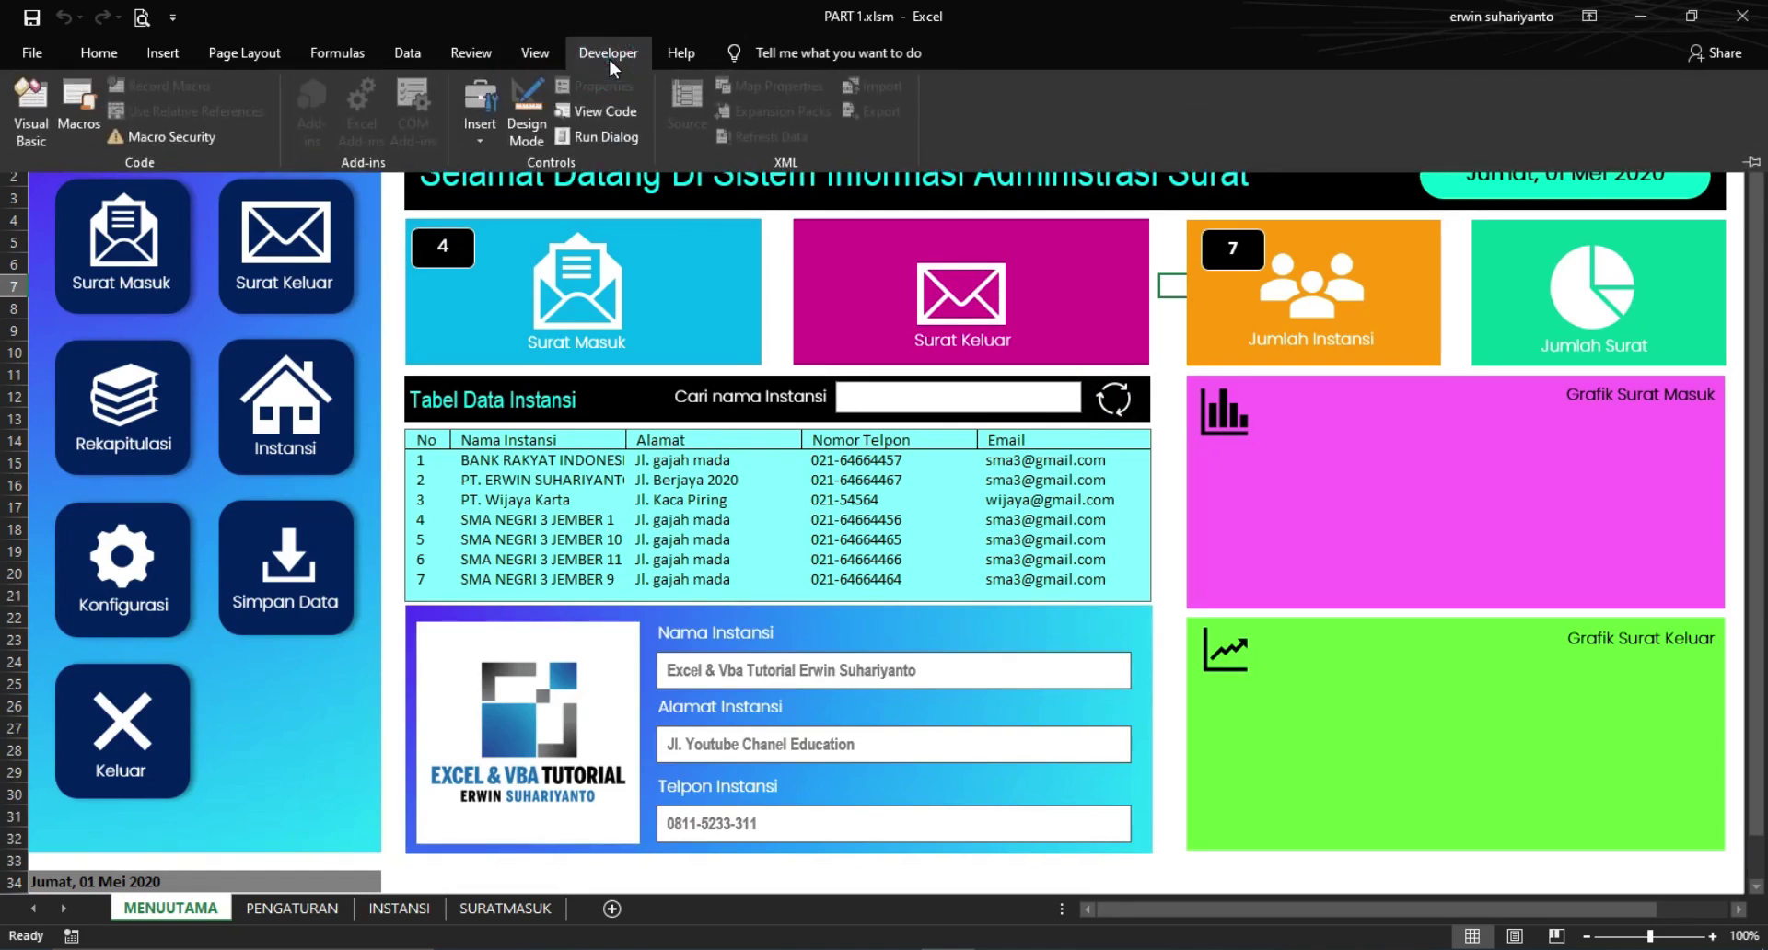
pyautogui.click(521, 115)
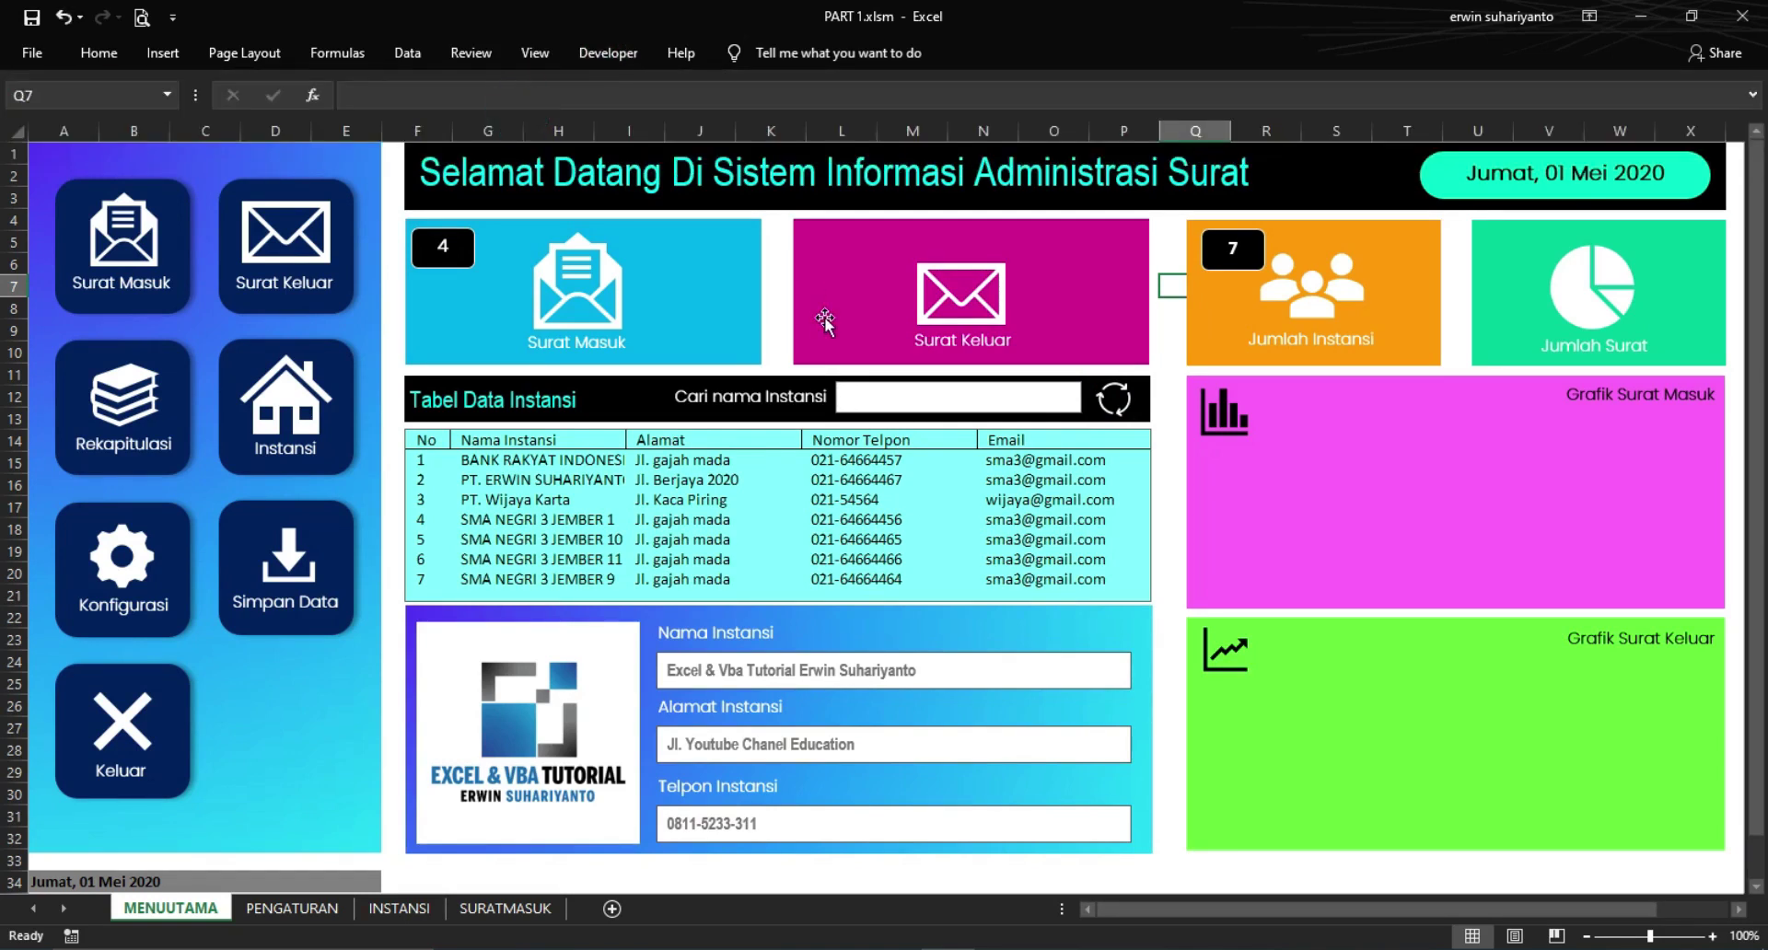
pyautogui.rightClick(897, 403)
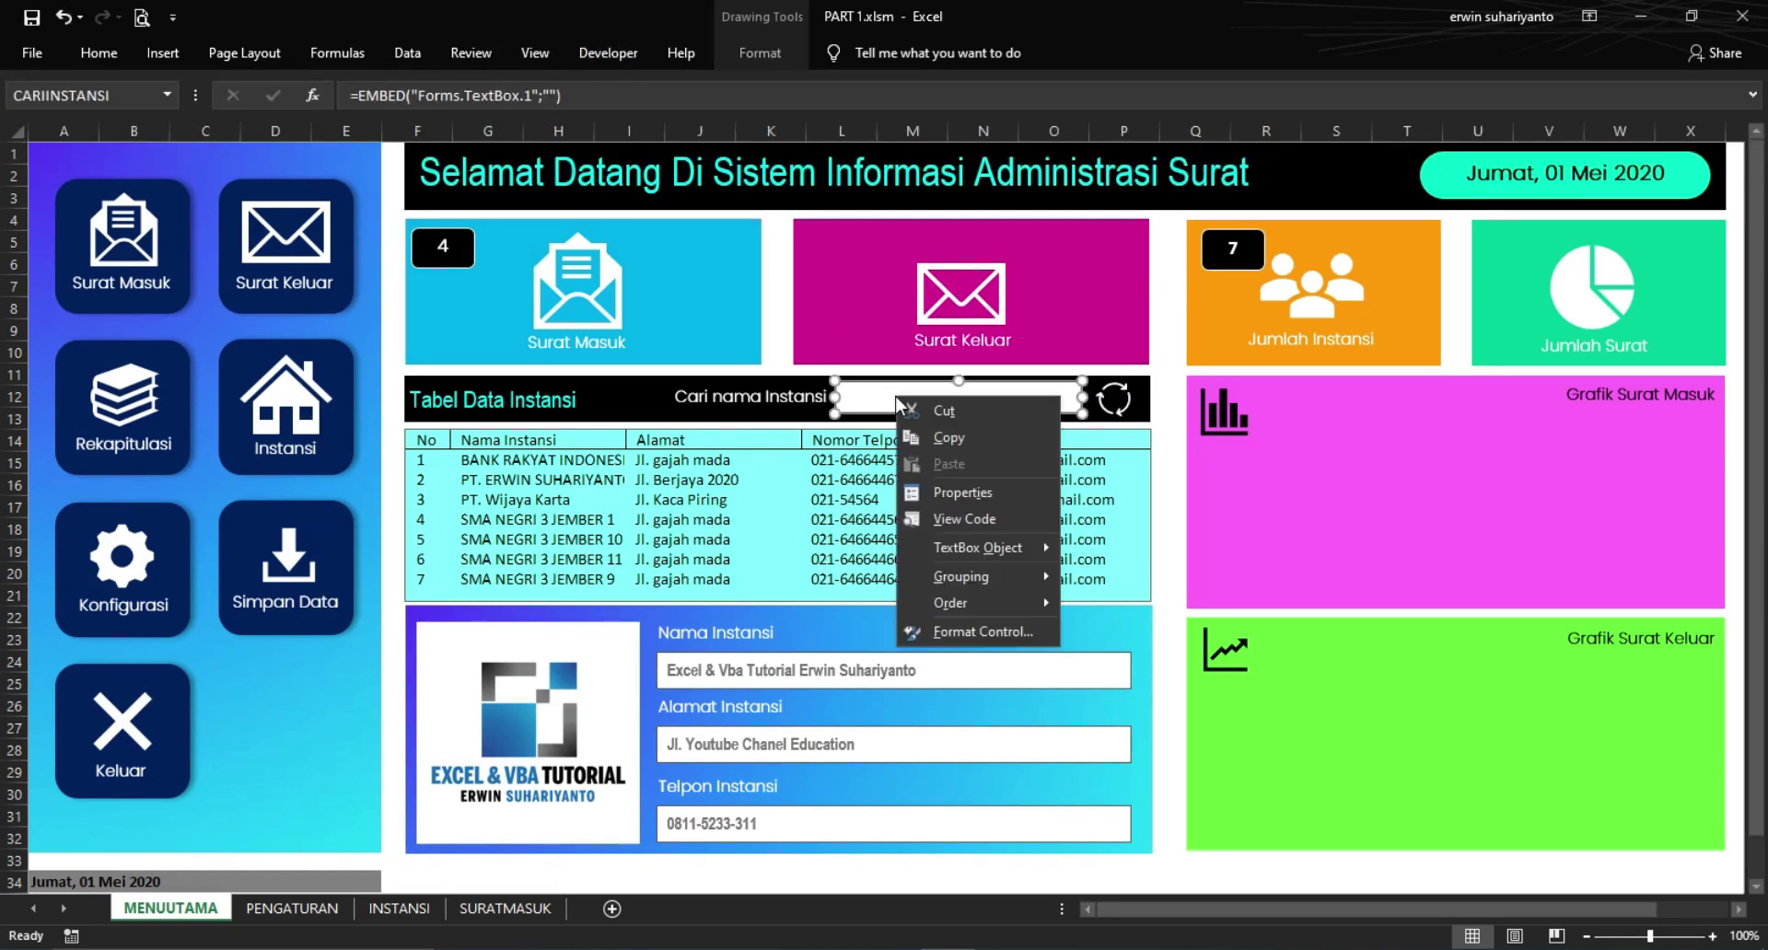
pyautogui.click(974, 514)
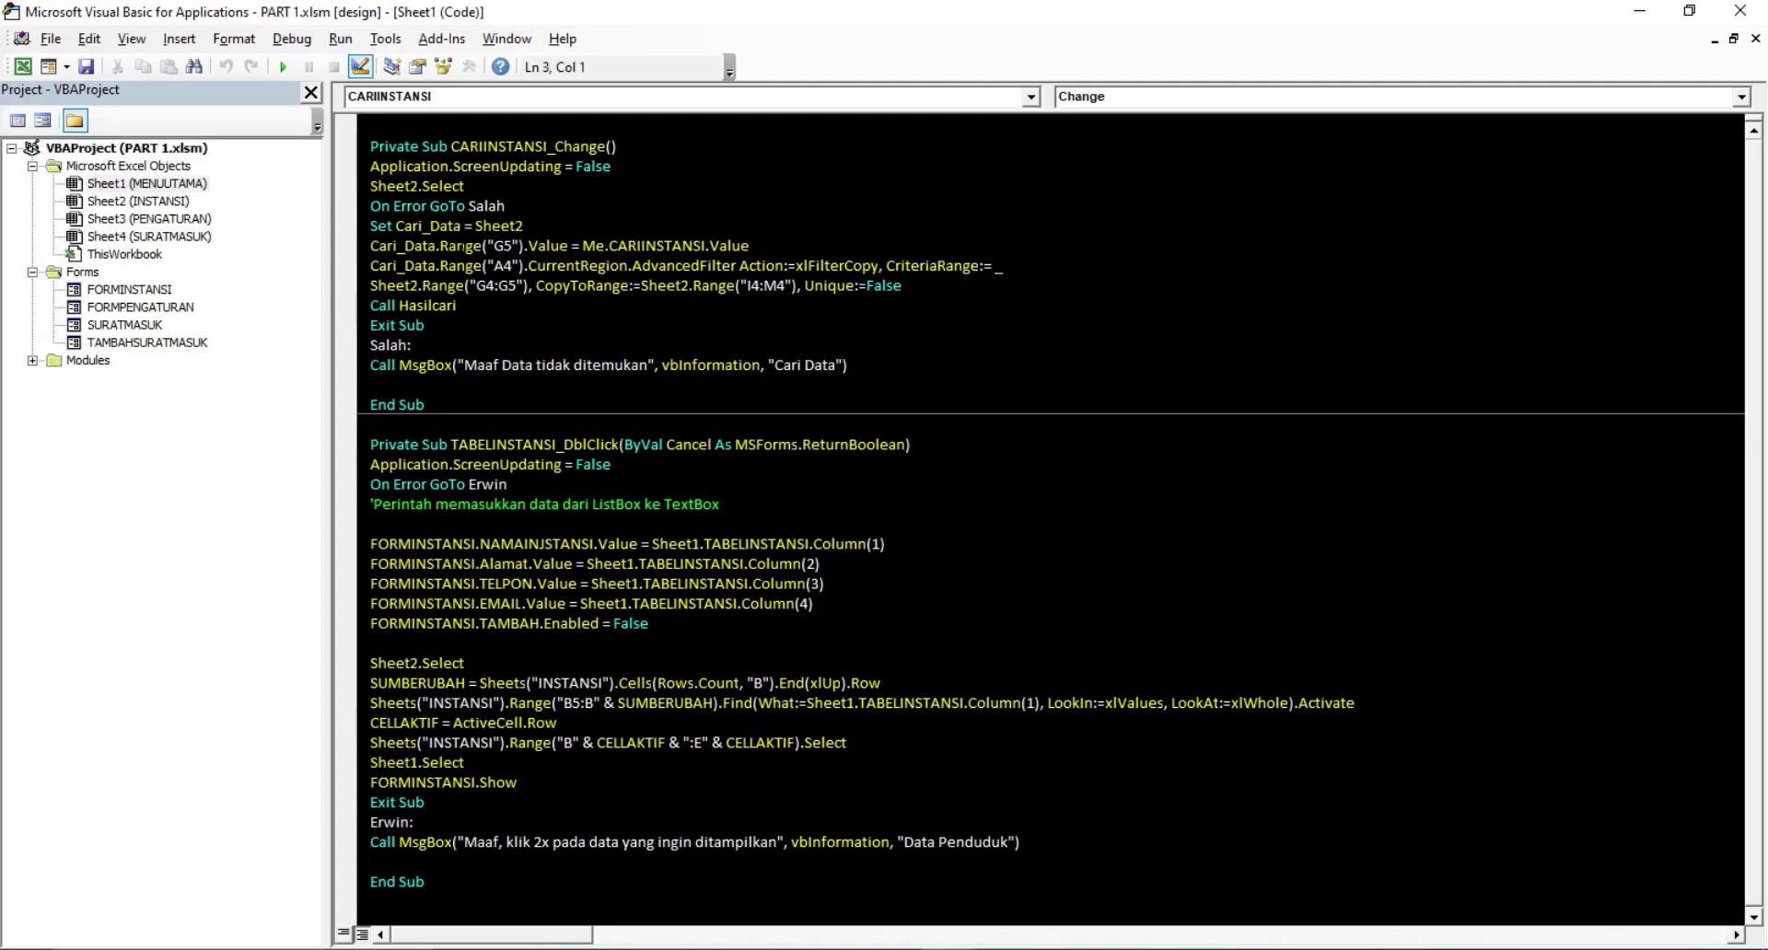
# Show the Properties window and inspect the Sheet2 and Cari_Data references in the search code
pyautogui.click(417, 67)
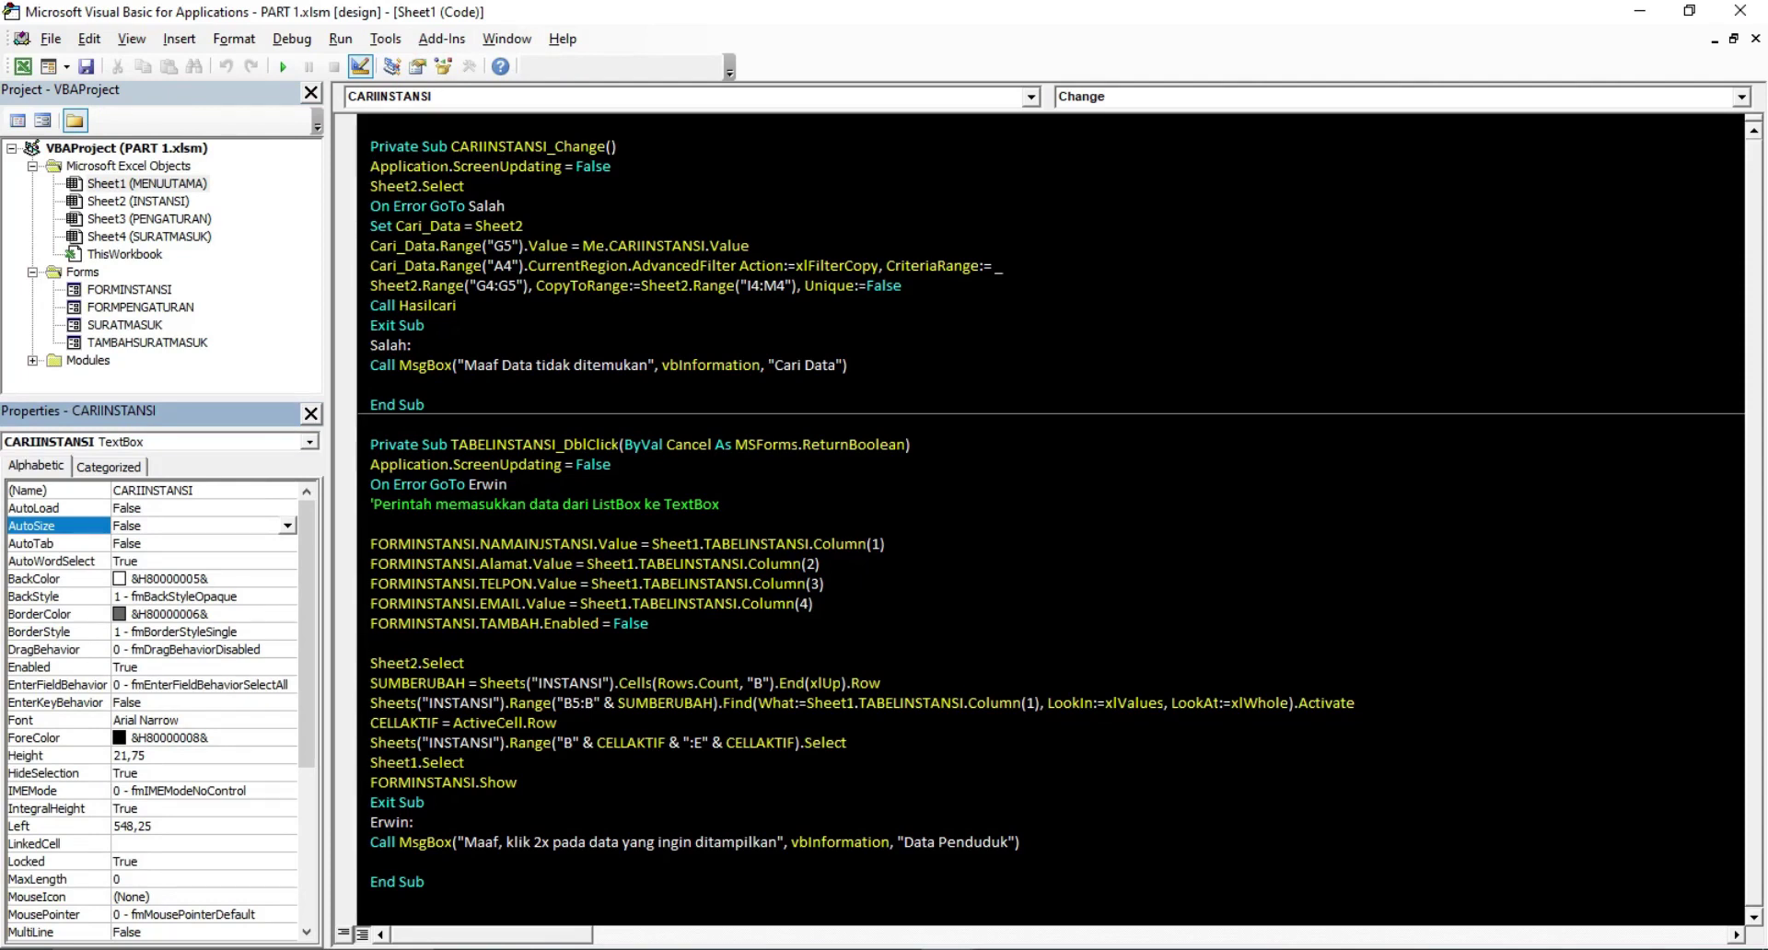
pyautogui.doubleClick(394, 185)
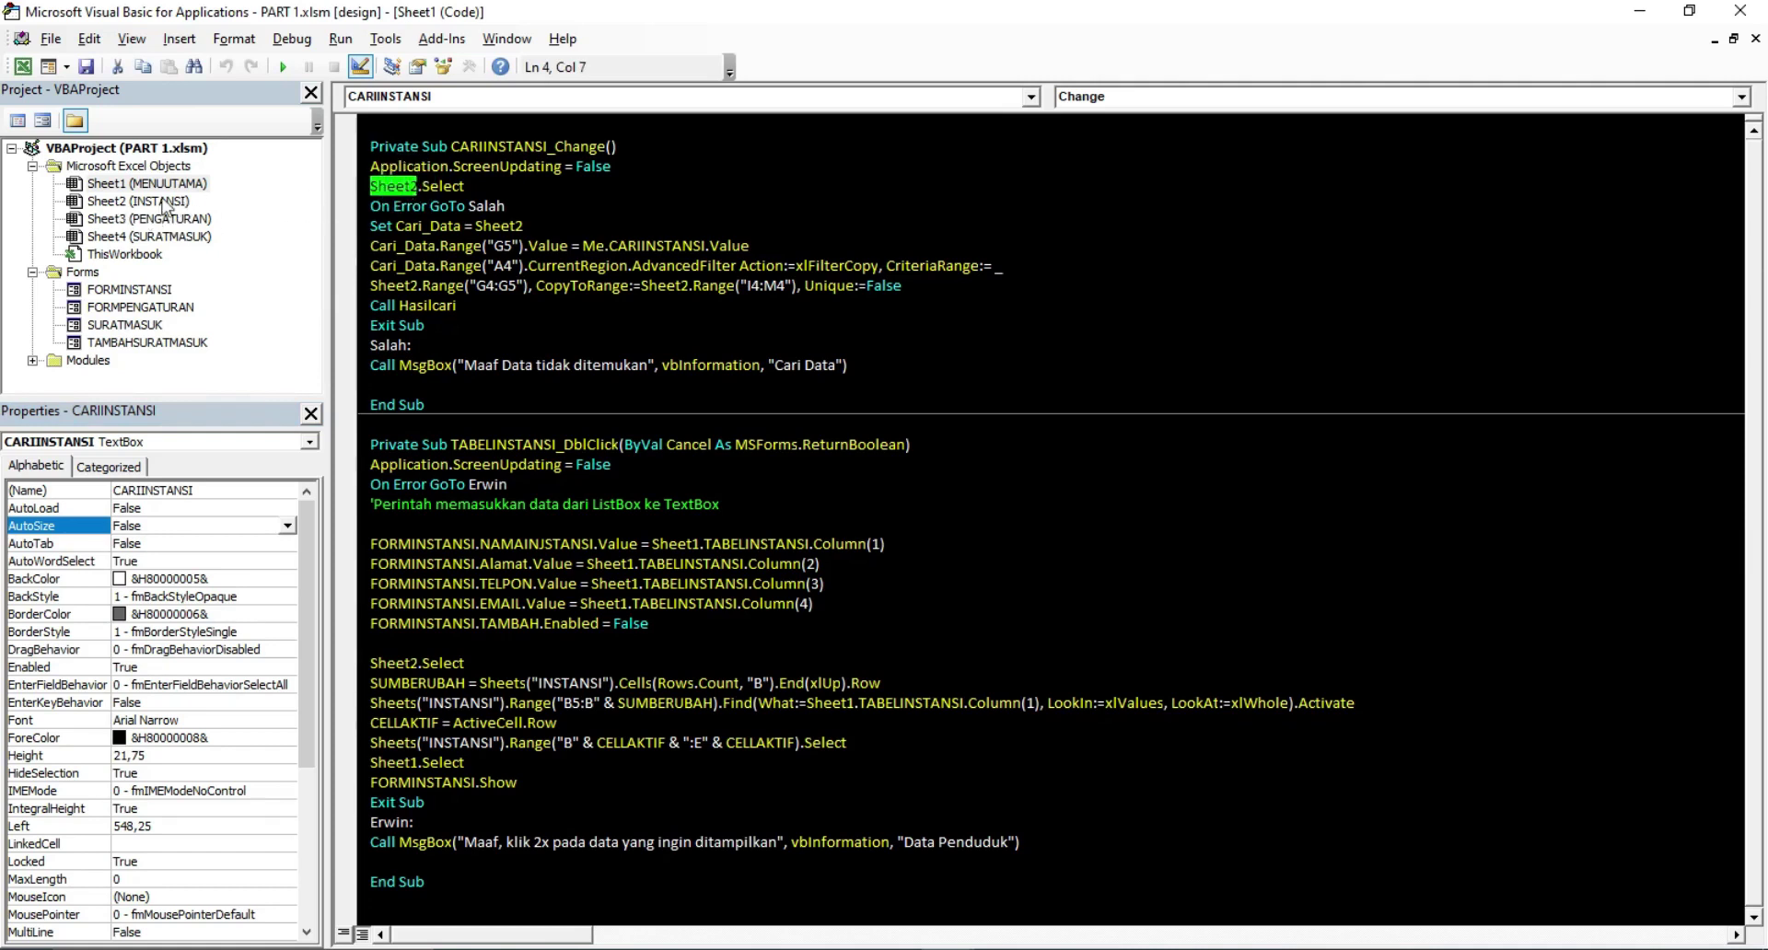
pyautogui.click(110, 202)
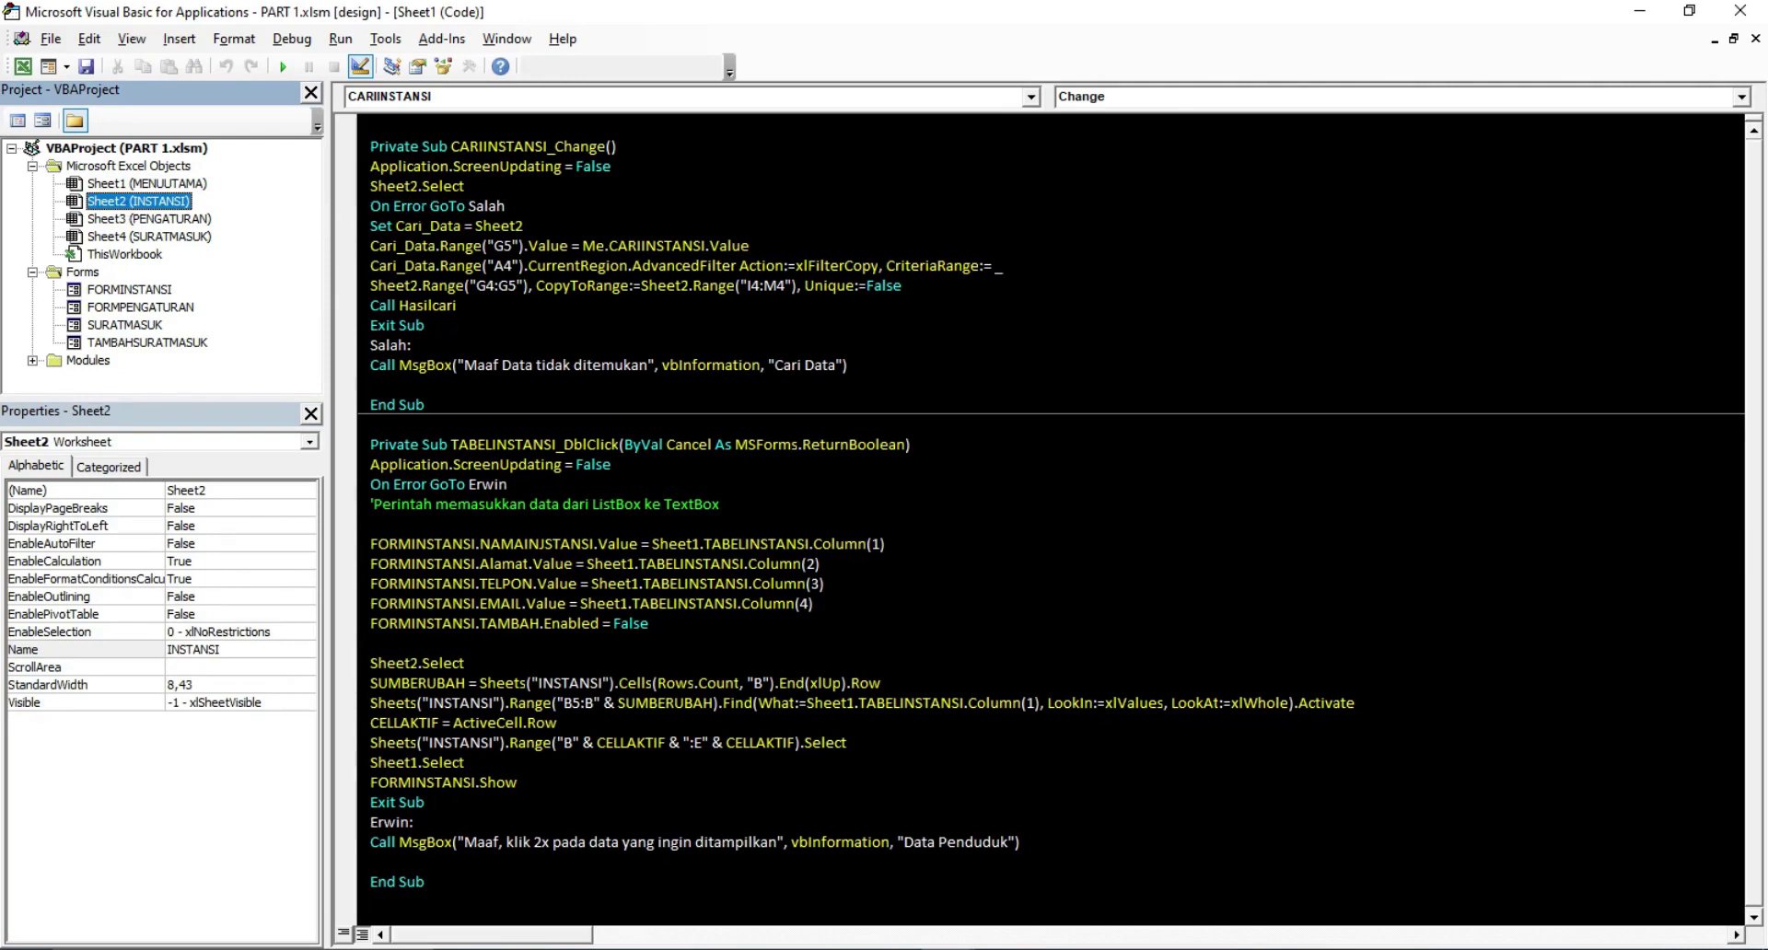
pyautogui.doubleClick(426, 225)
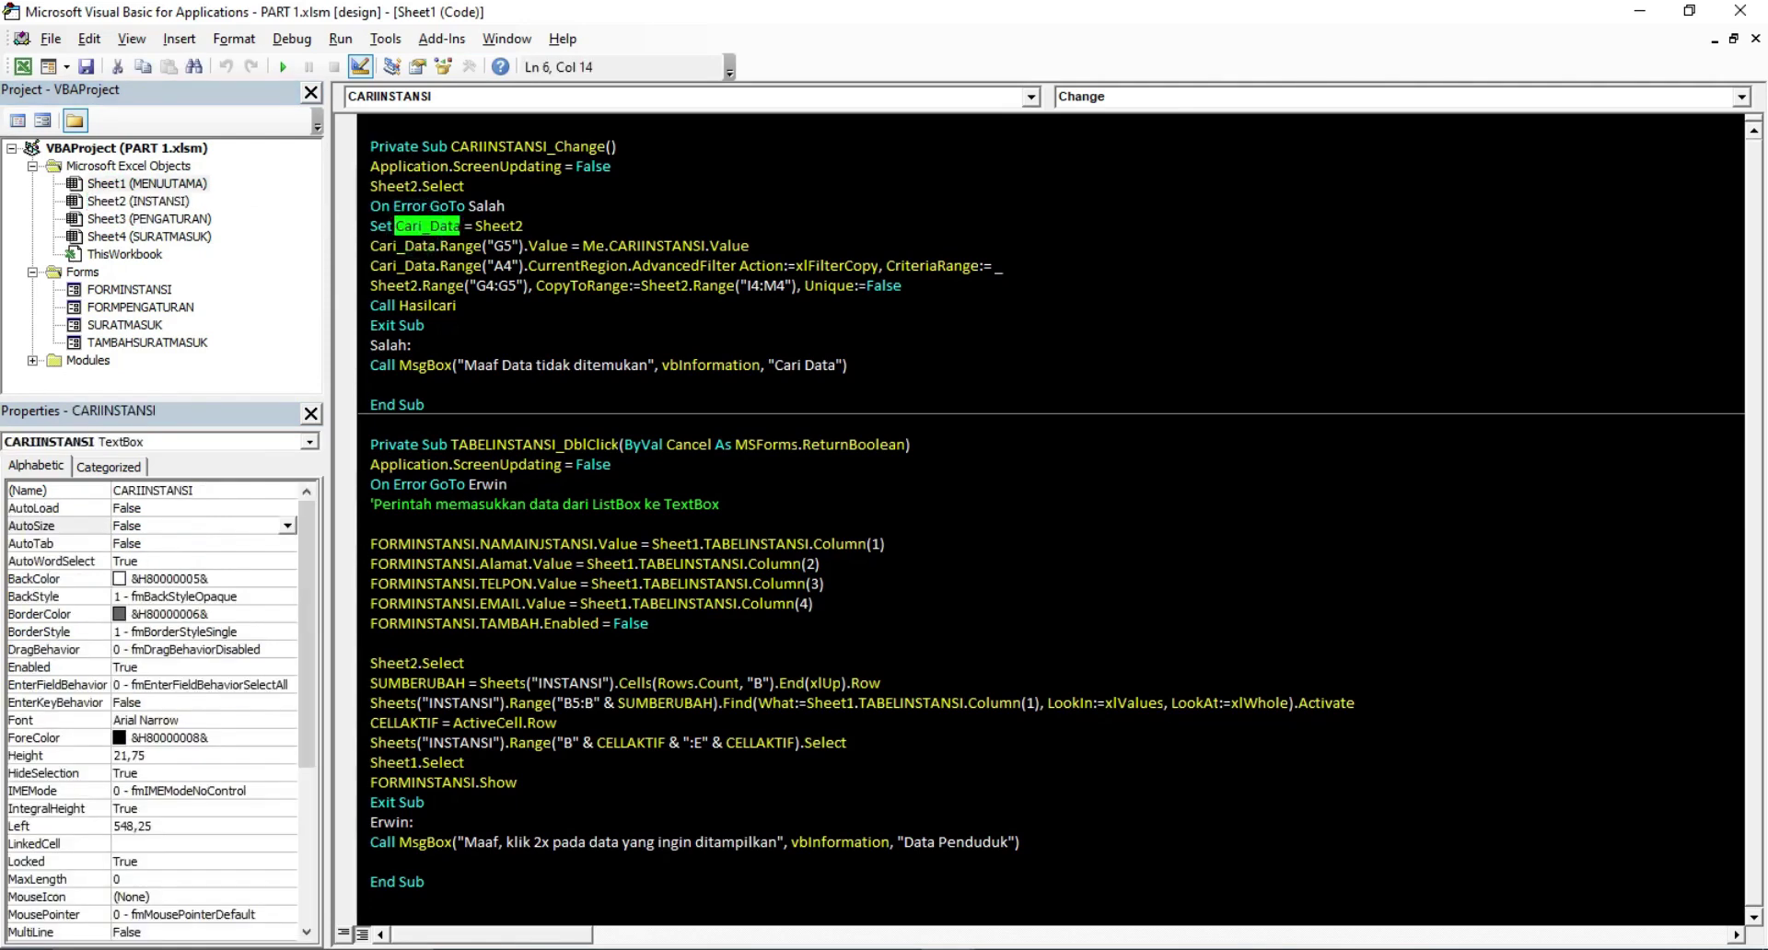
pyautogui.doubleClick(419, 227)
pyautogui.click(419, 227)
pyautogui.doubleClick(419, 228)
pyautogui.doubleClick(402, 246)
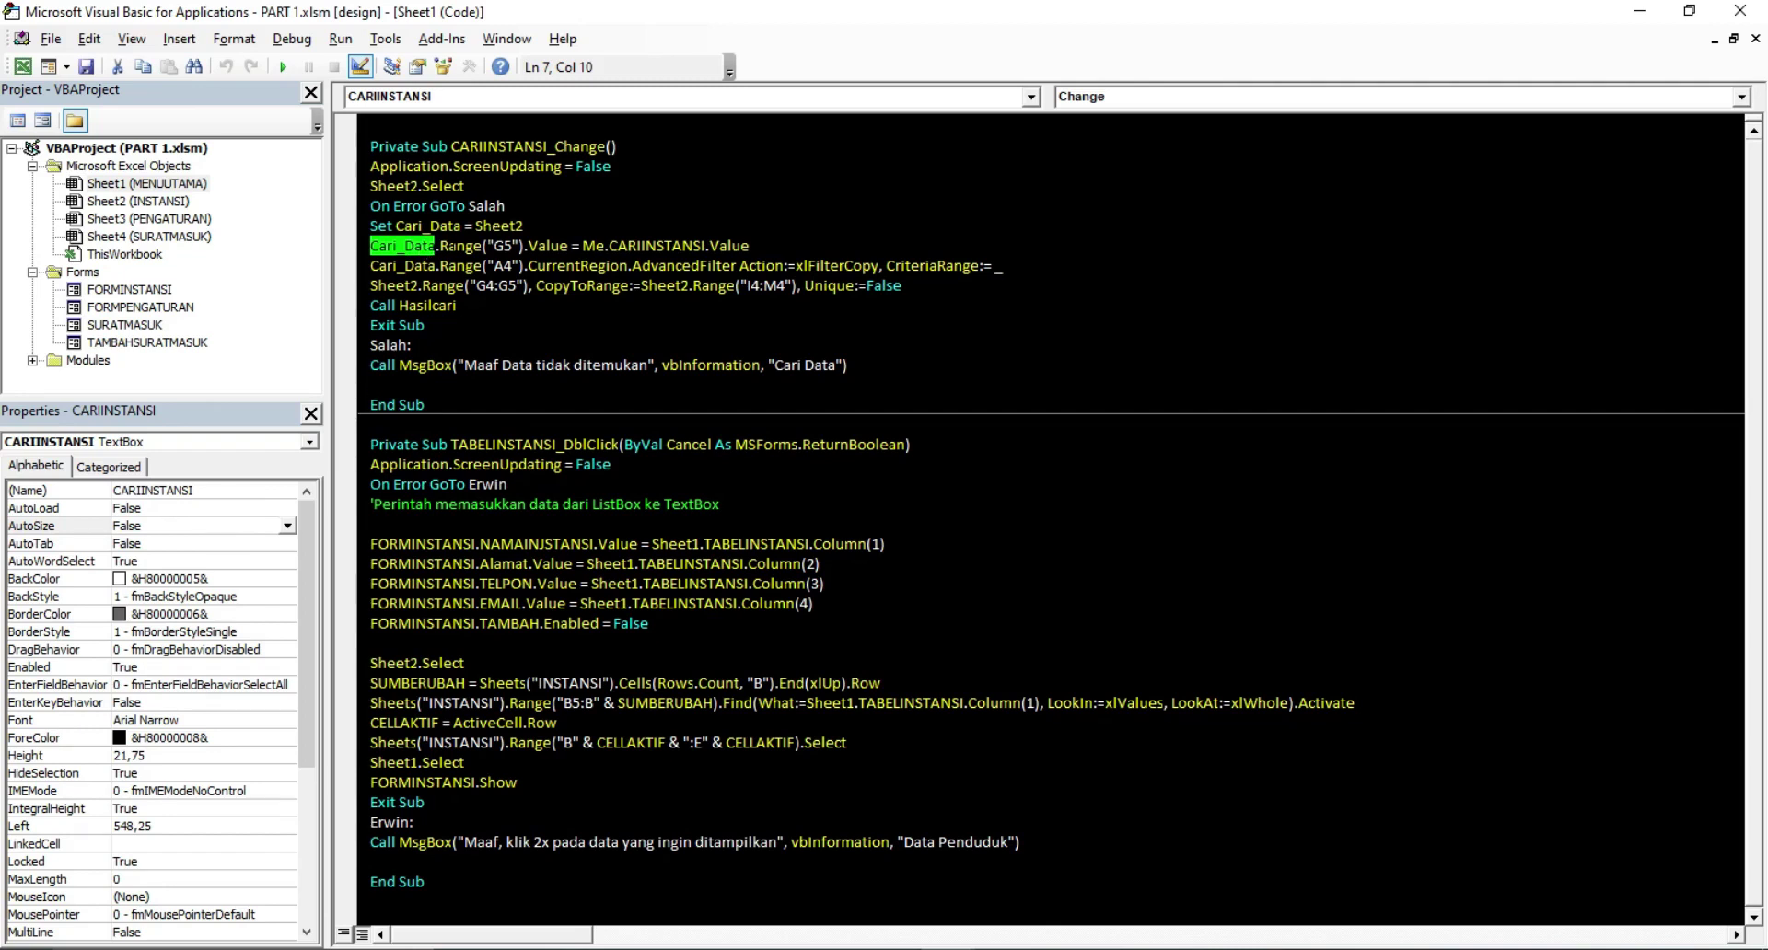
pyautogui.click(22, 67)
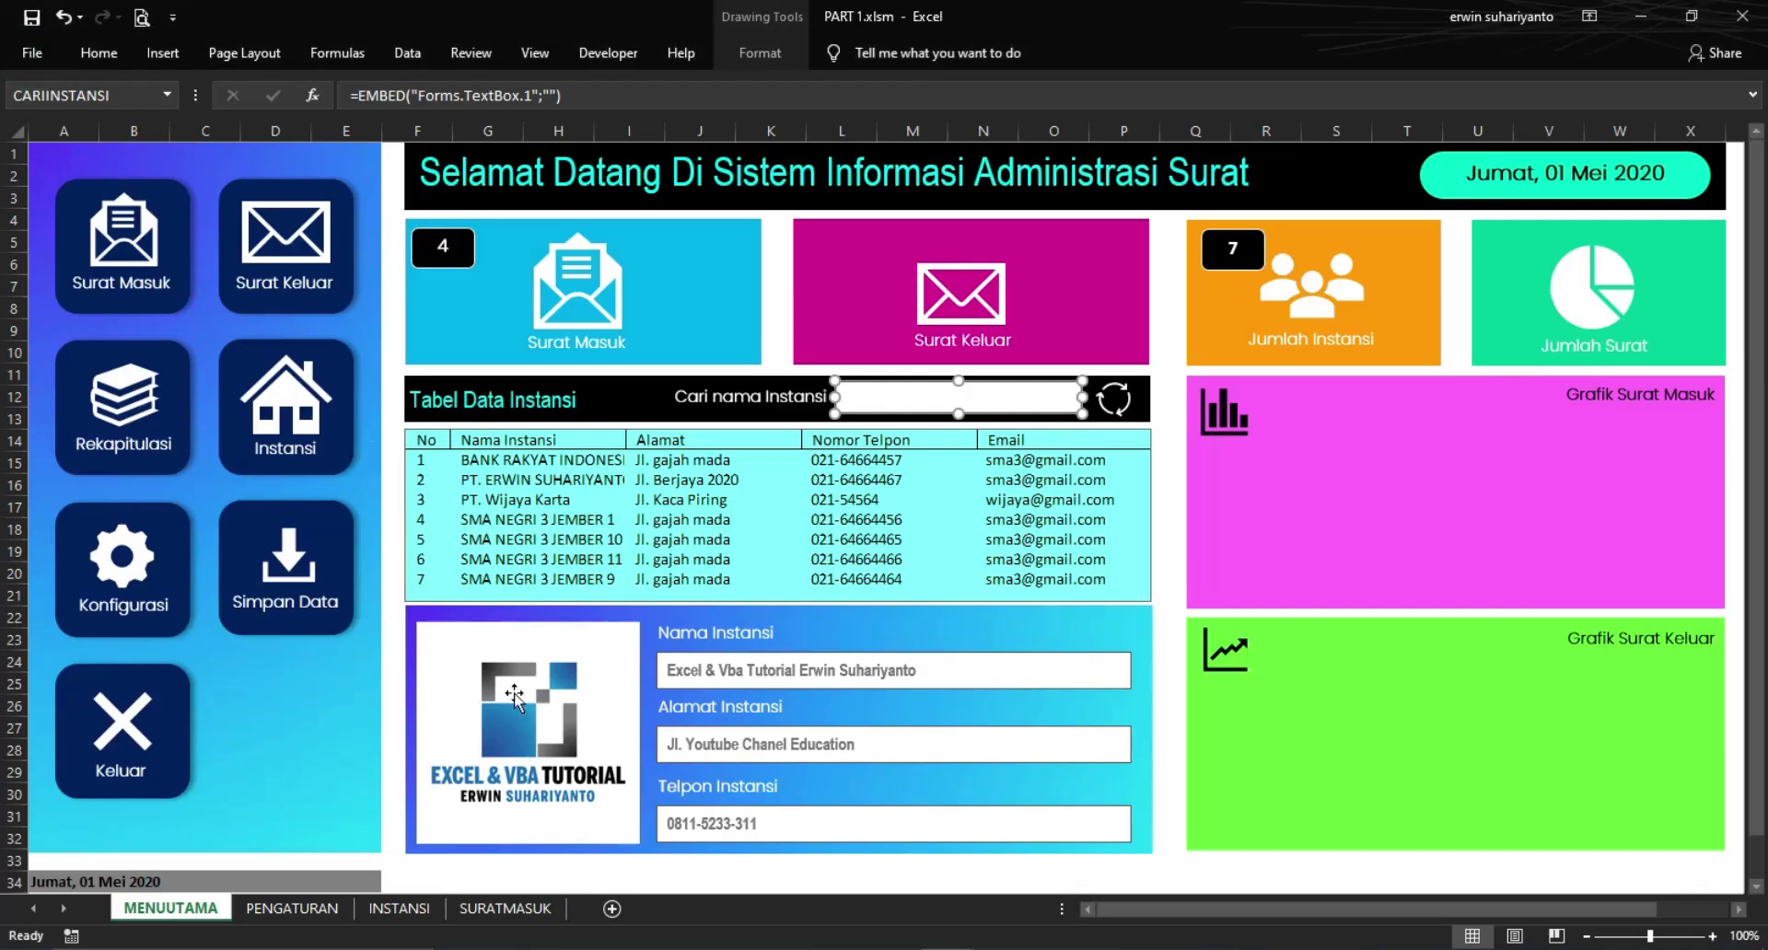
# Copy the Nama Instansi header from B4 into criteria cell G4 on INSTANSI
pyautogui.click(398, 910)
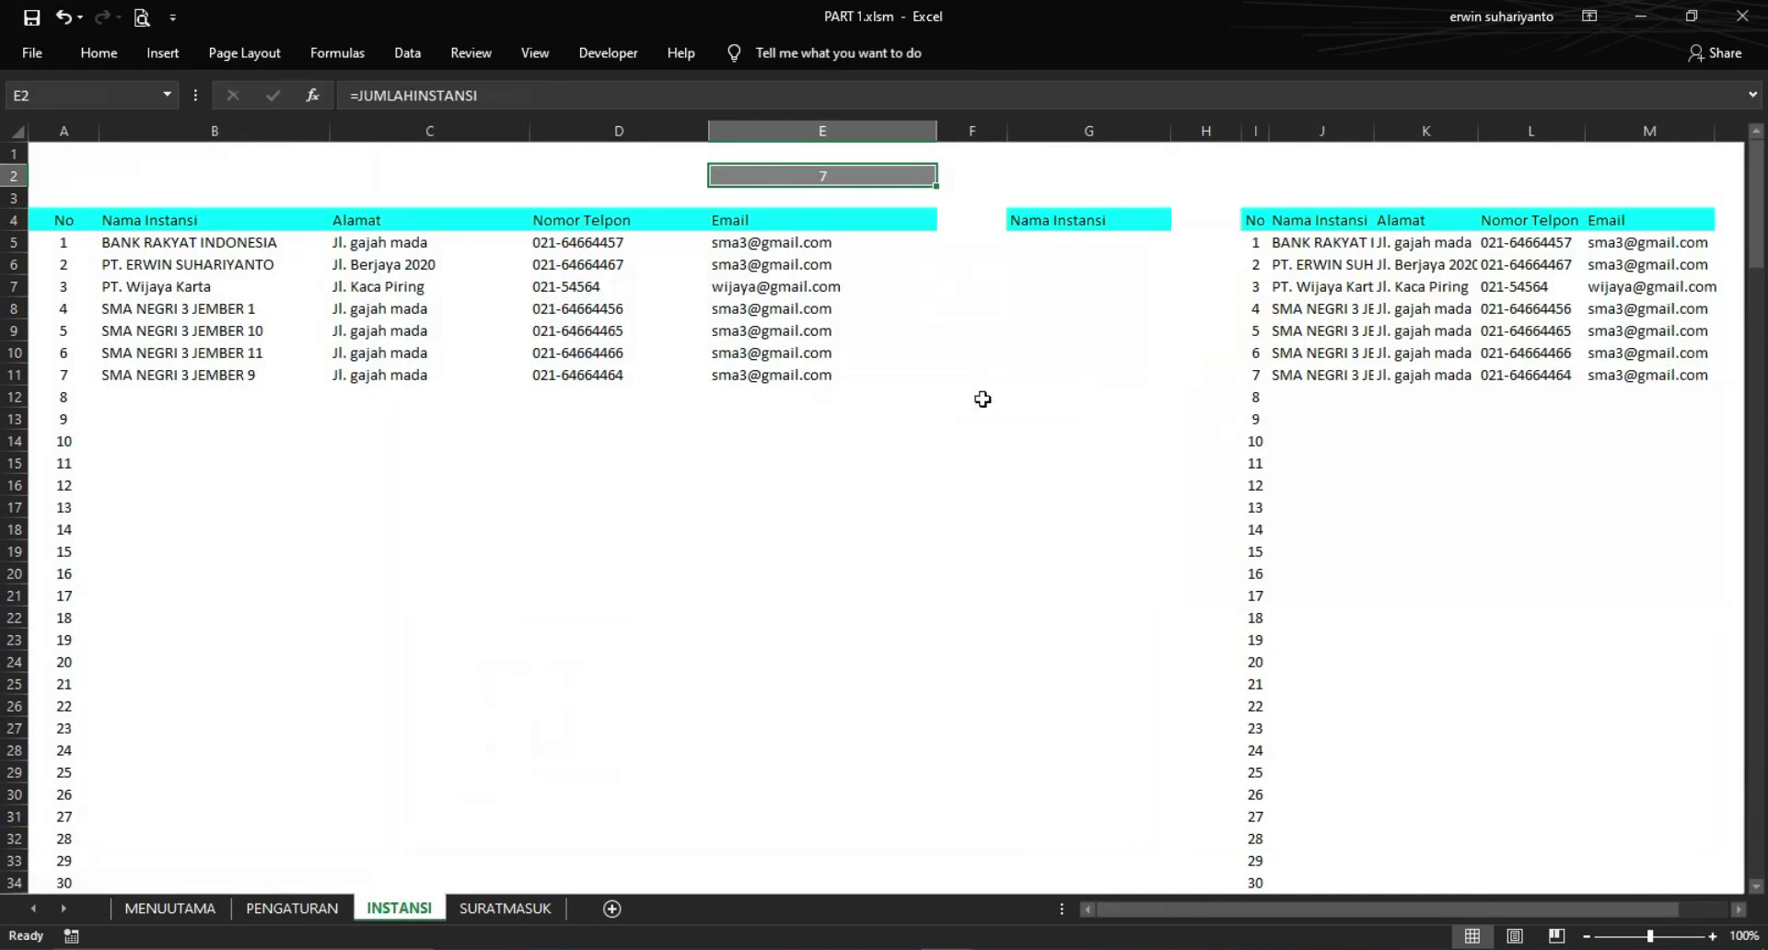
pyautogui.click(1068, 243)
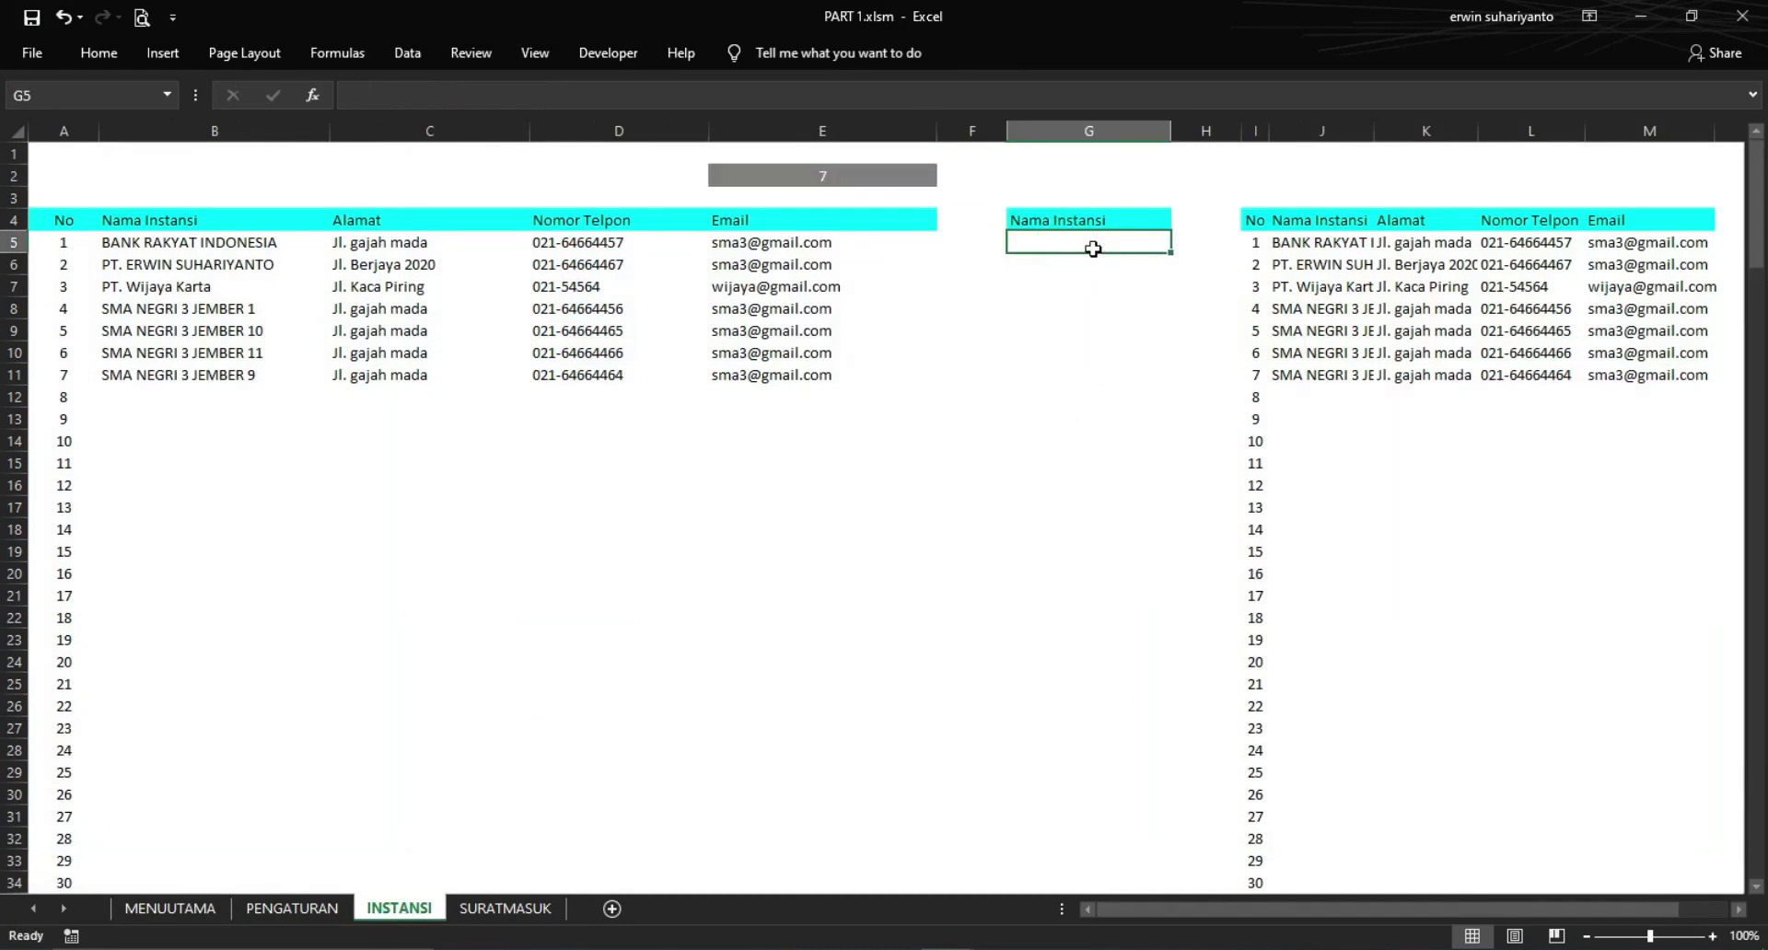
pyautogui.click(1095, 285)
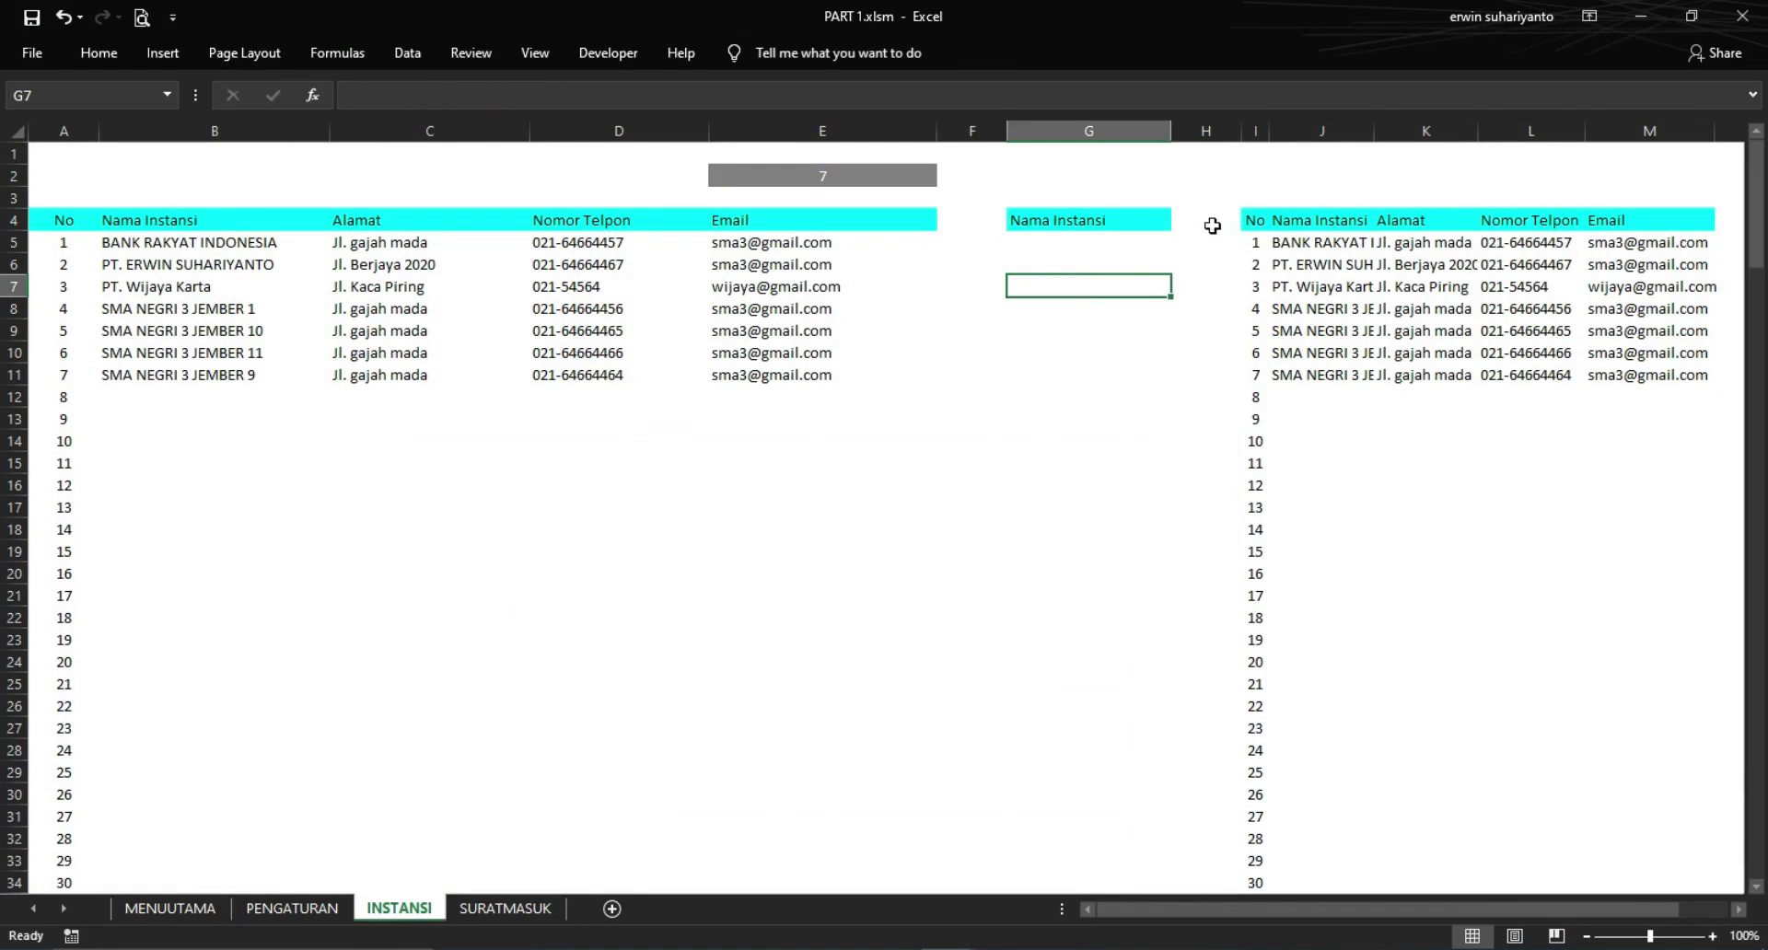
pyautogui.click(1068, 219)
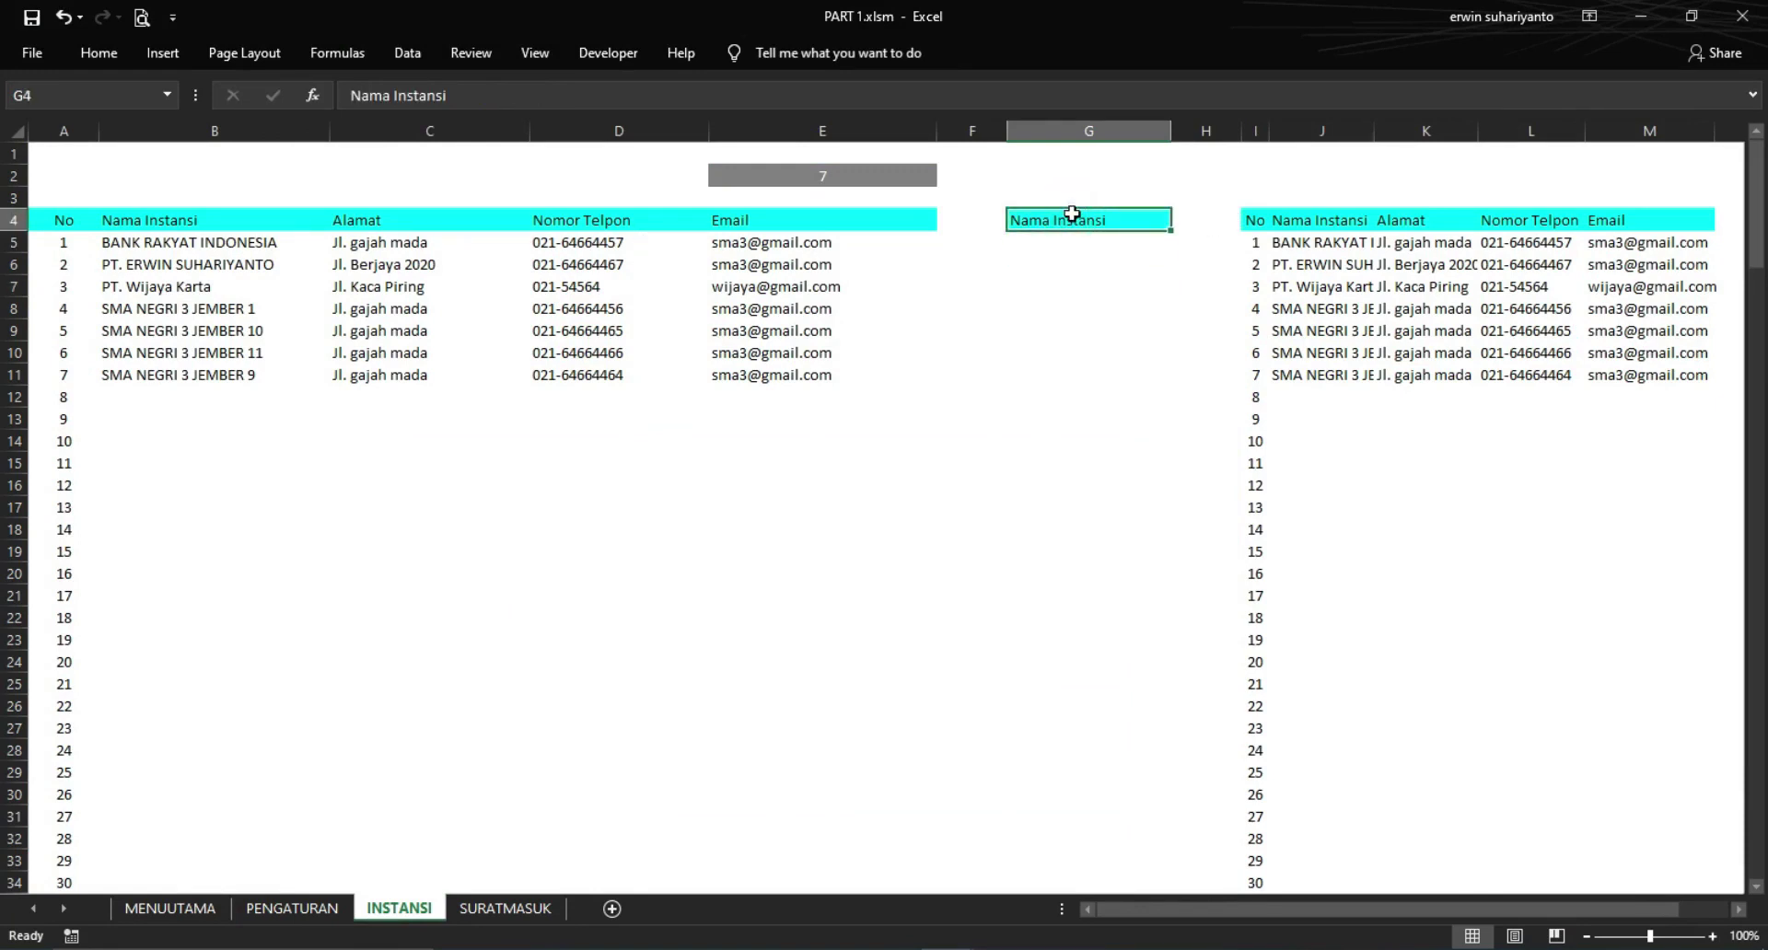
pyautogui.rightClick(200, 216)
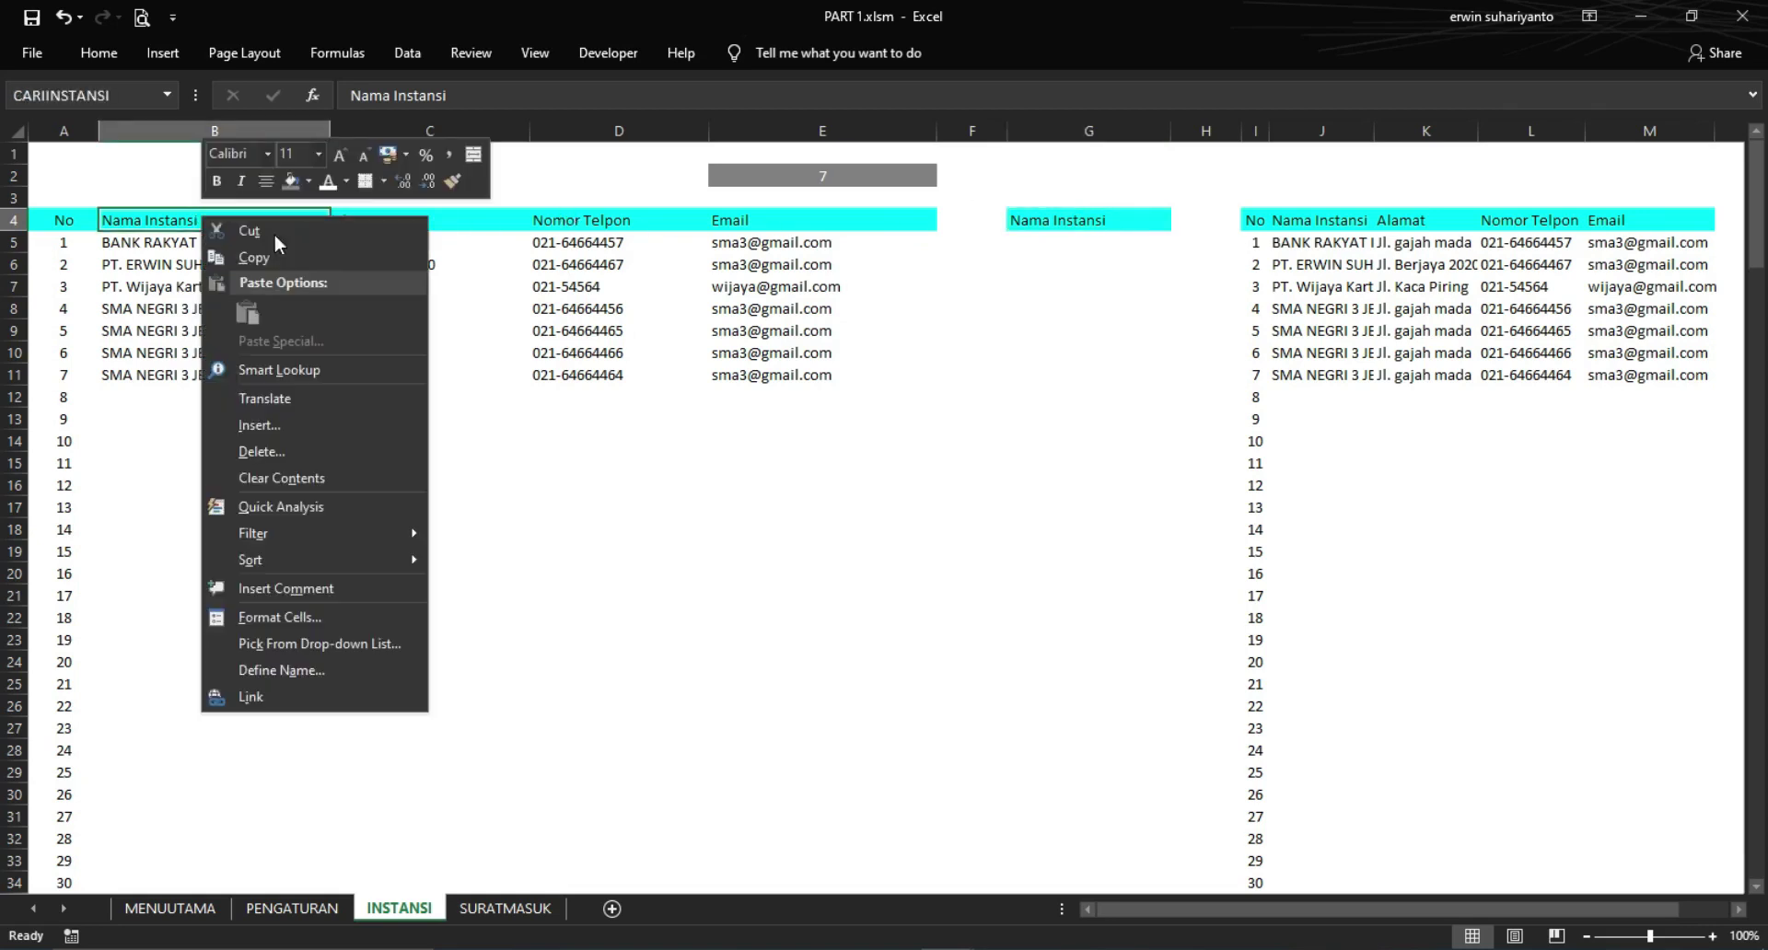
pyautogui.click(277, 259)
pyautogui.click(1059, 216)
pyautogui.rightClick(1059, 216)
pyautogui.click(1100, 309)
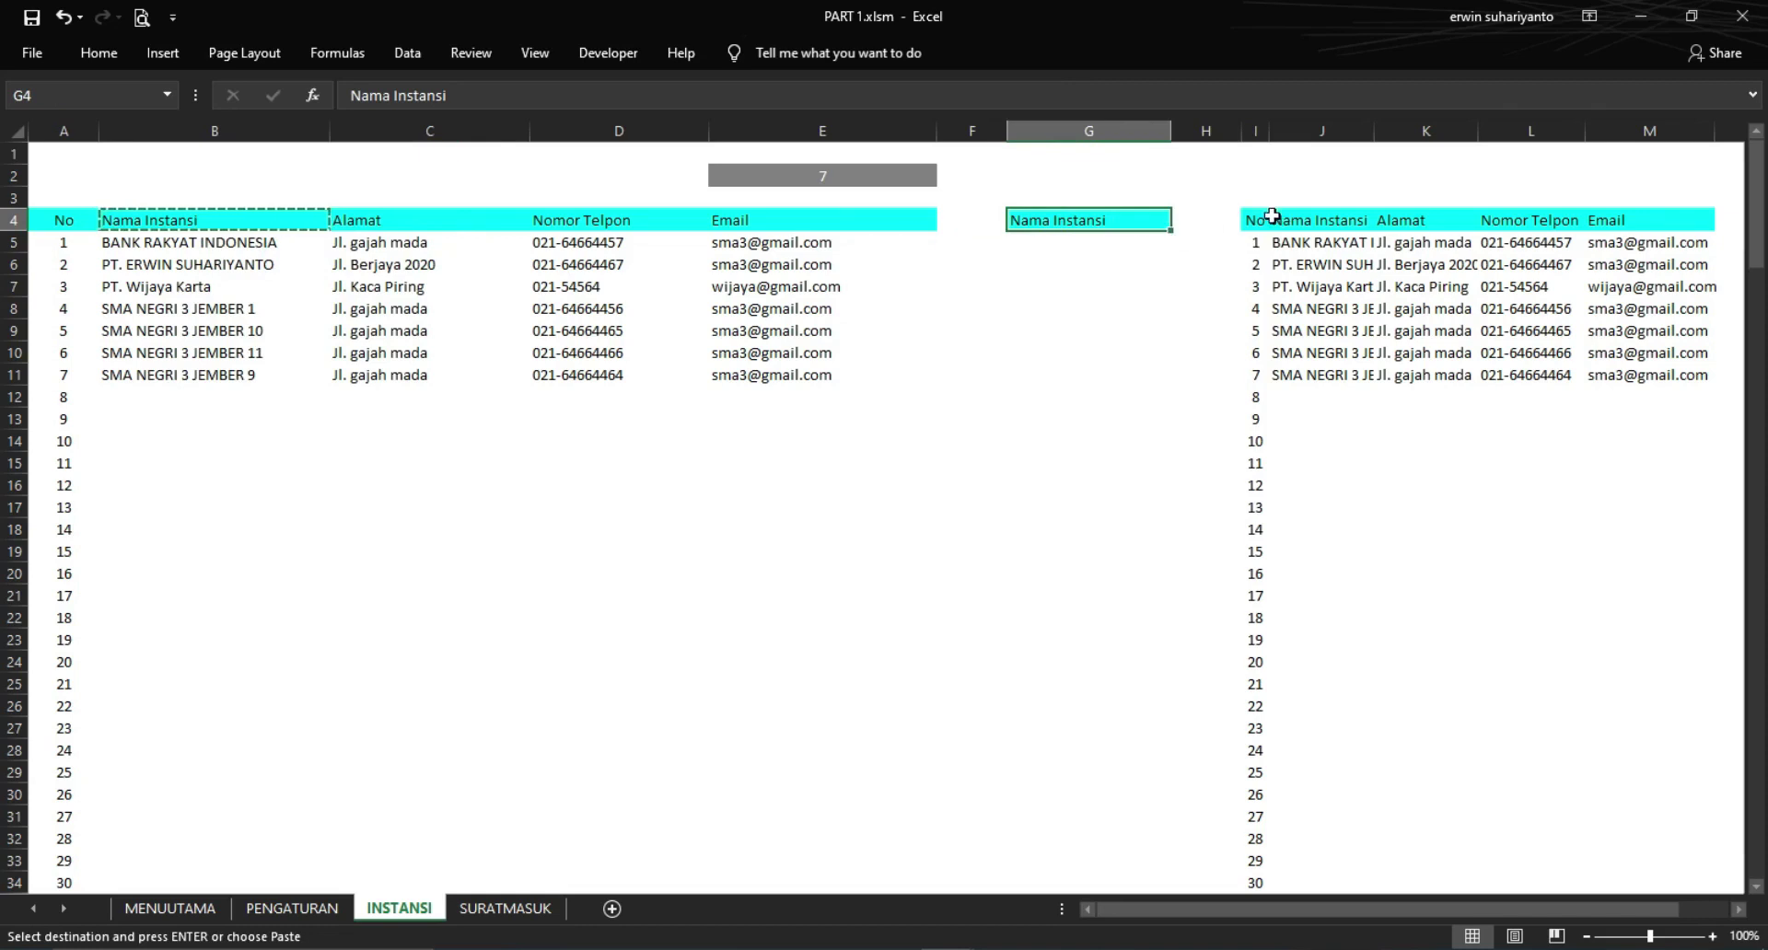
# Copy the A4:E4 table header row into I4:M4, then return to the code editor
pyautogui.moveTo(45, 228); pyautogui.dragTo(772, 219)
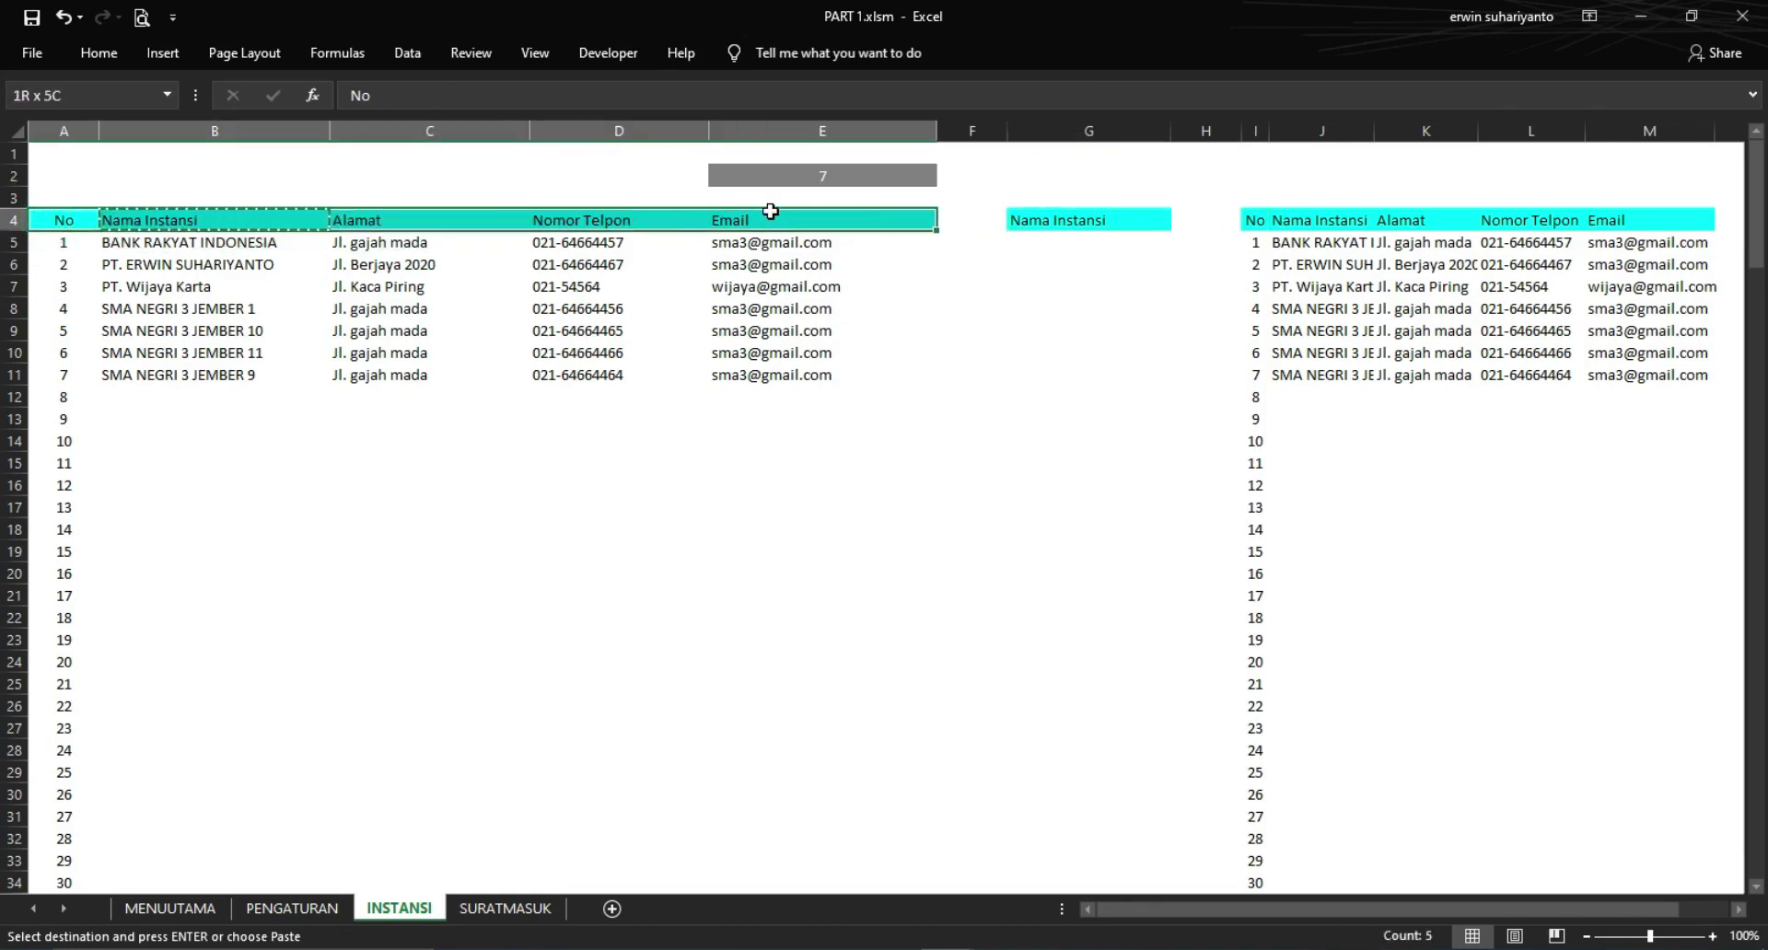
pyautogui.rightClick(773, 219)
pyautogui.click(822, 252)
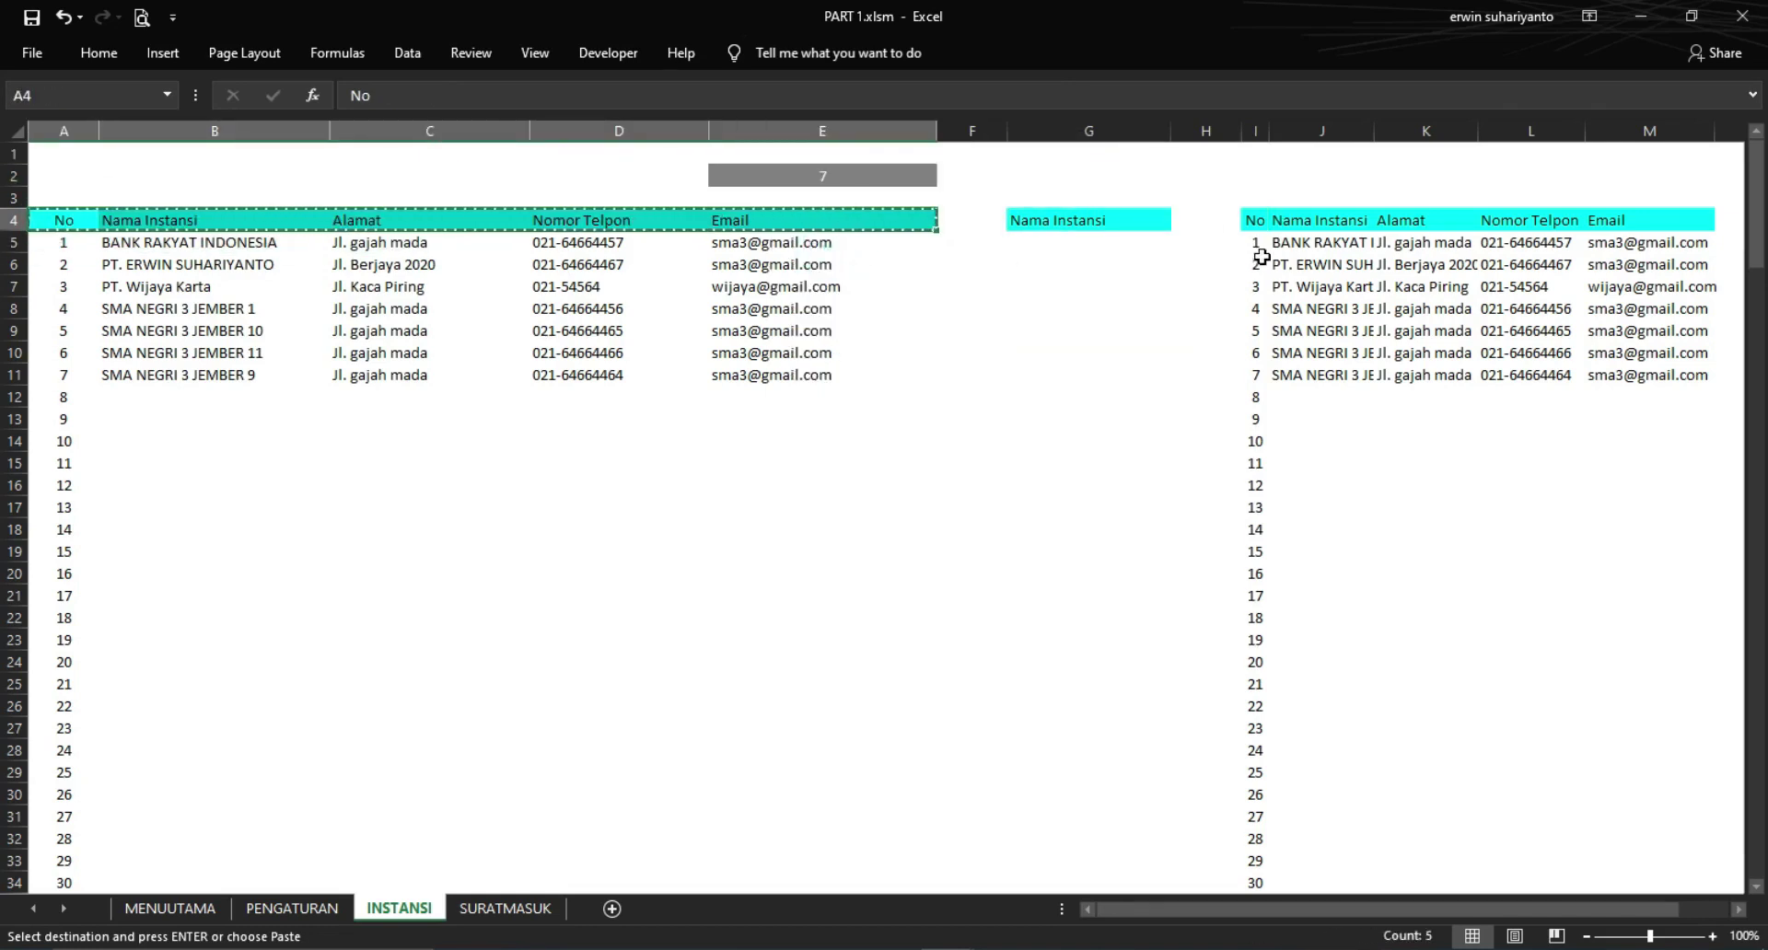
pyautogui.rightClick(1263, 227)
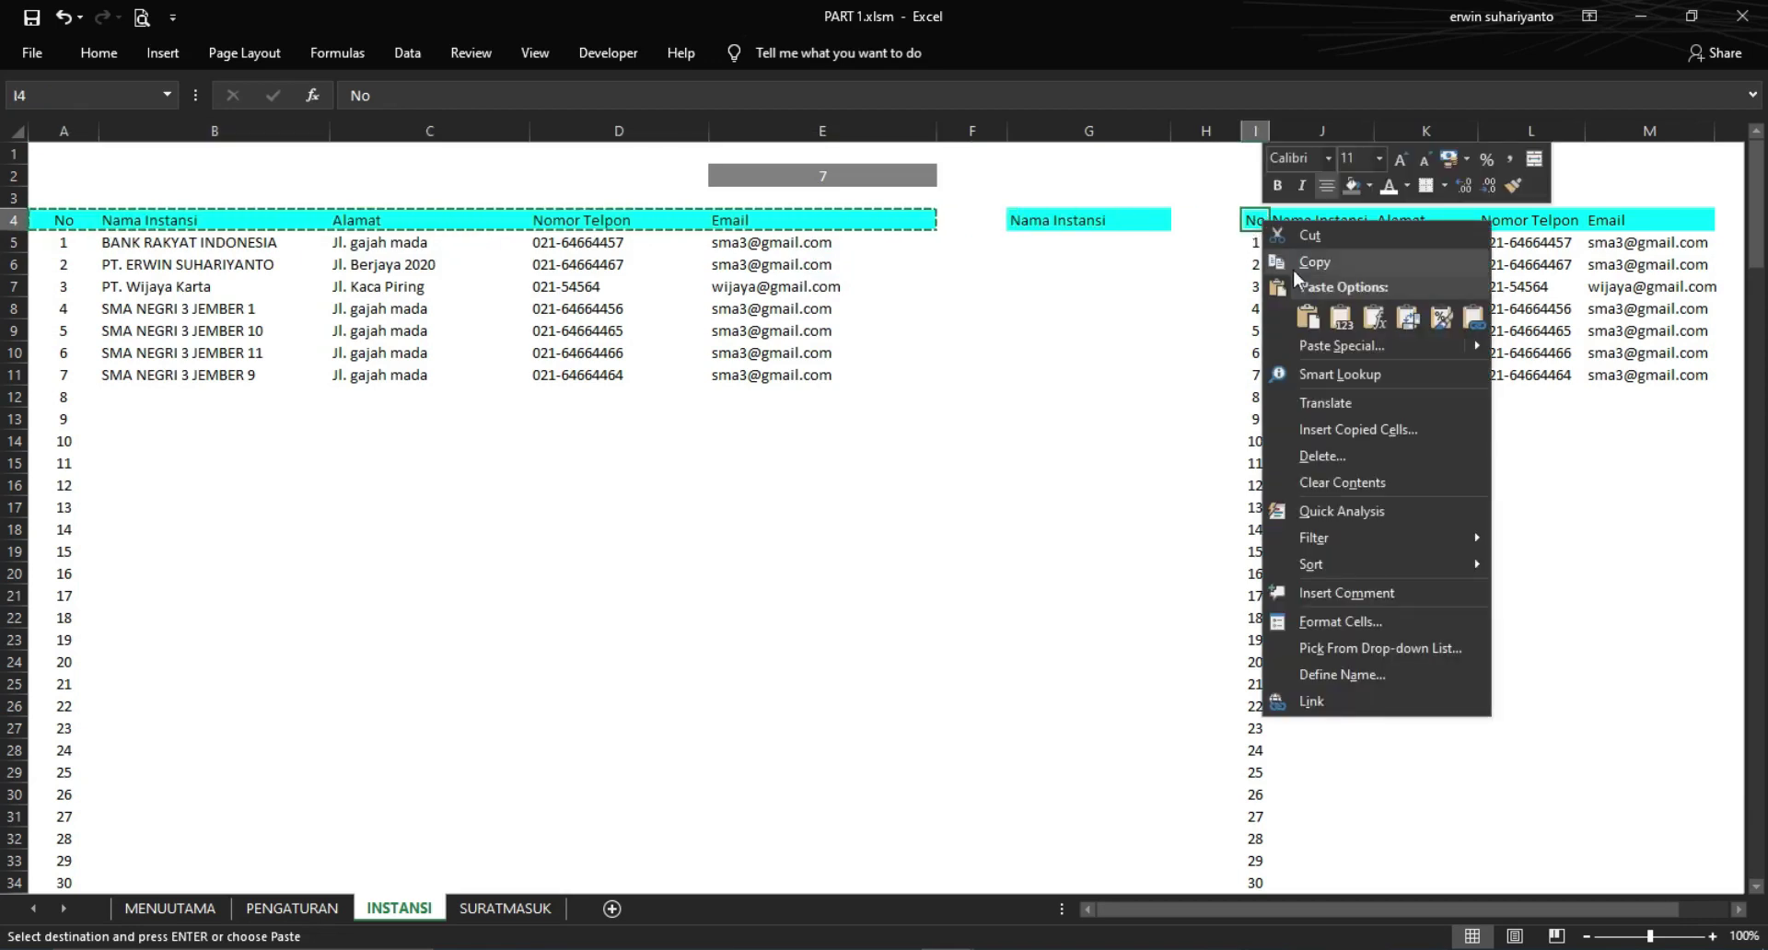
pyautogui.click(1307, 317)
pyautogui.click(1206, 226)
pyautogui.click(976, 221)
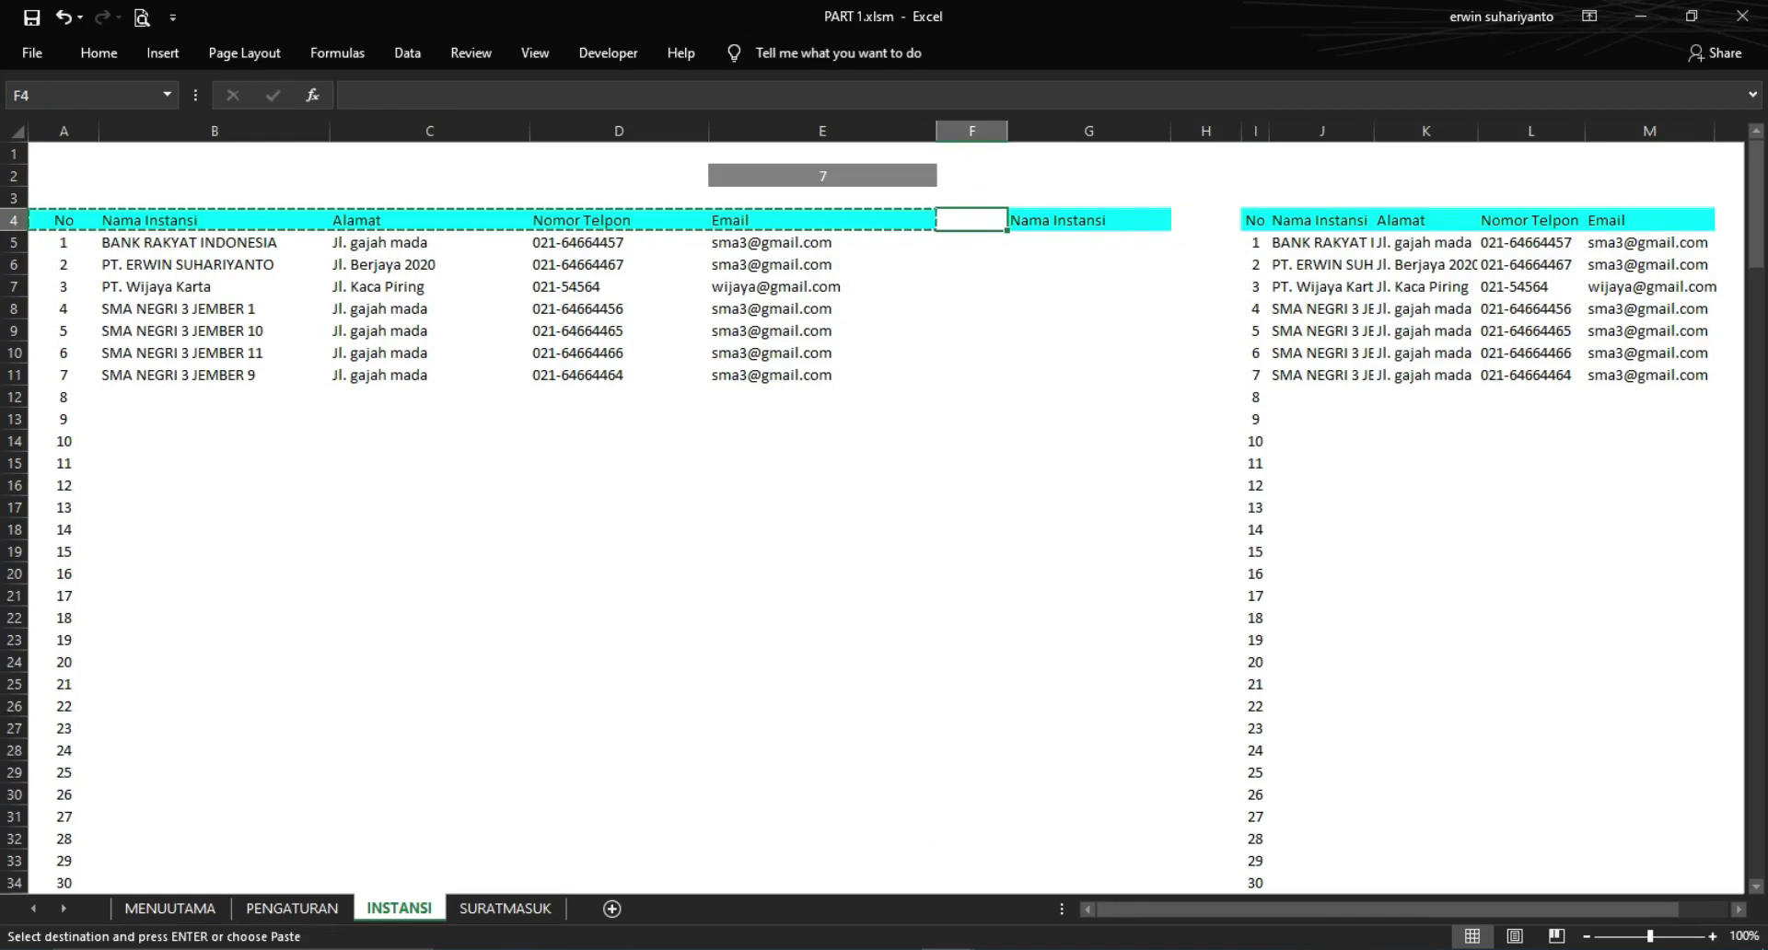
pyautogui.hotkey('alt', 'F11')
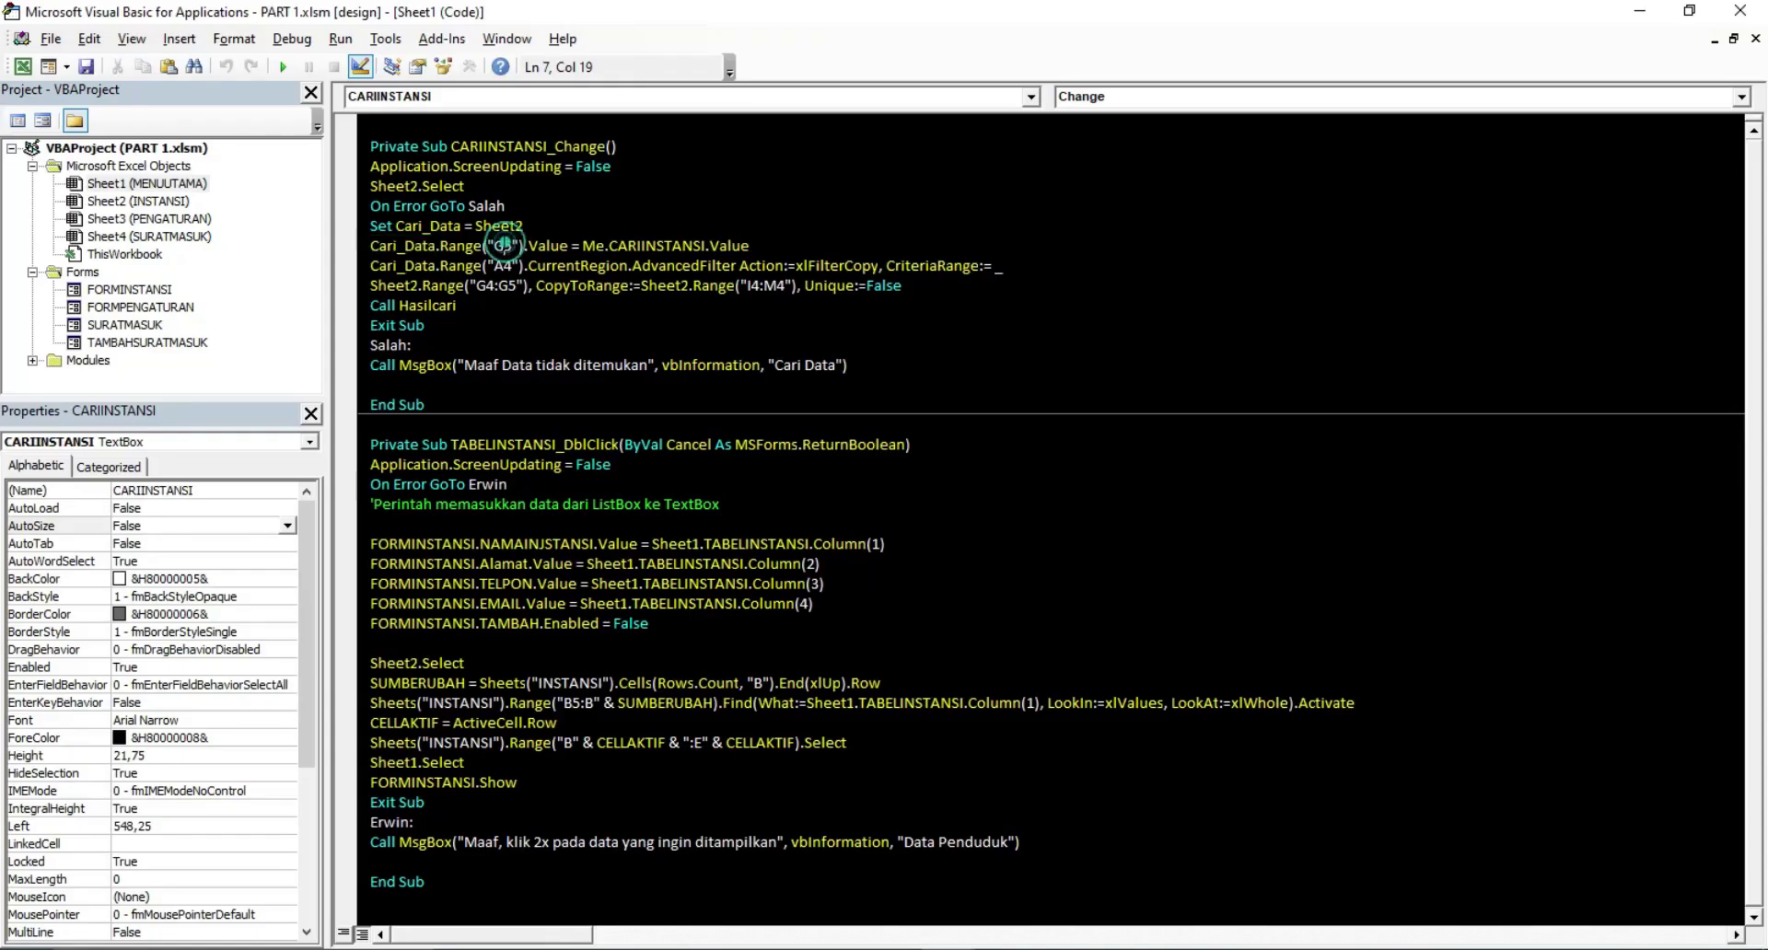
# Check criteria cells G4 and G5, then read the CARIINSTANSI filter code
pyautogui.click(23, 66)
pyautogui.click(1075, 238)
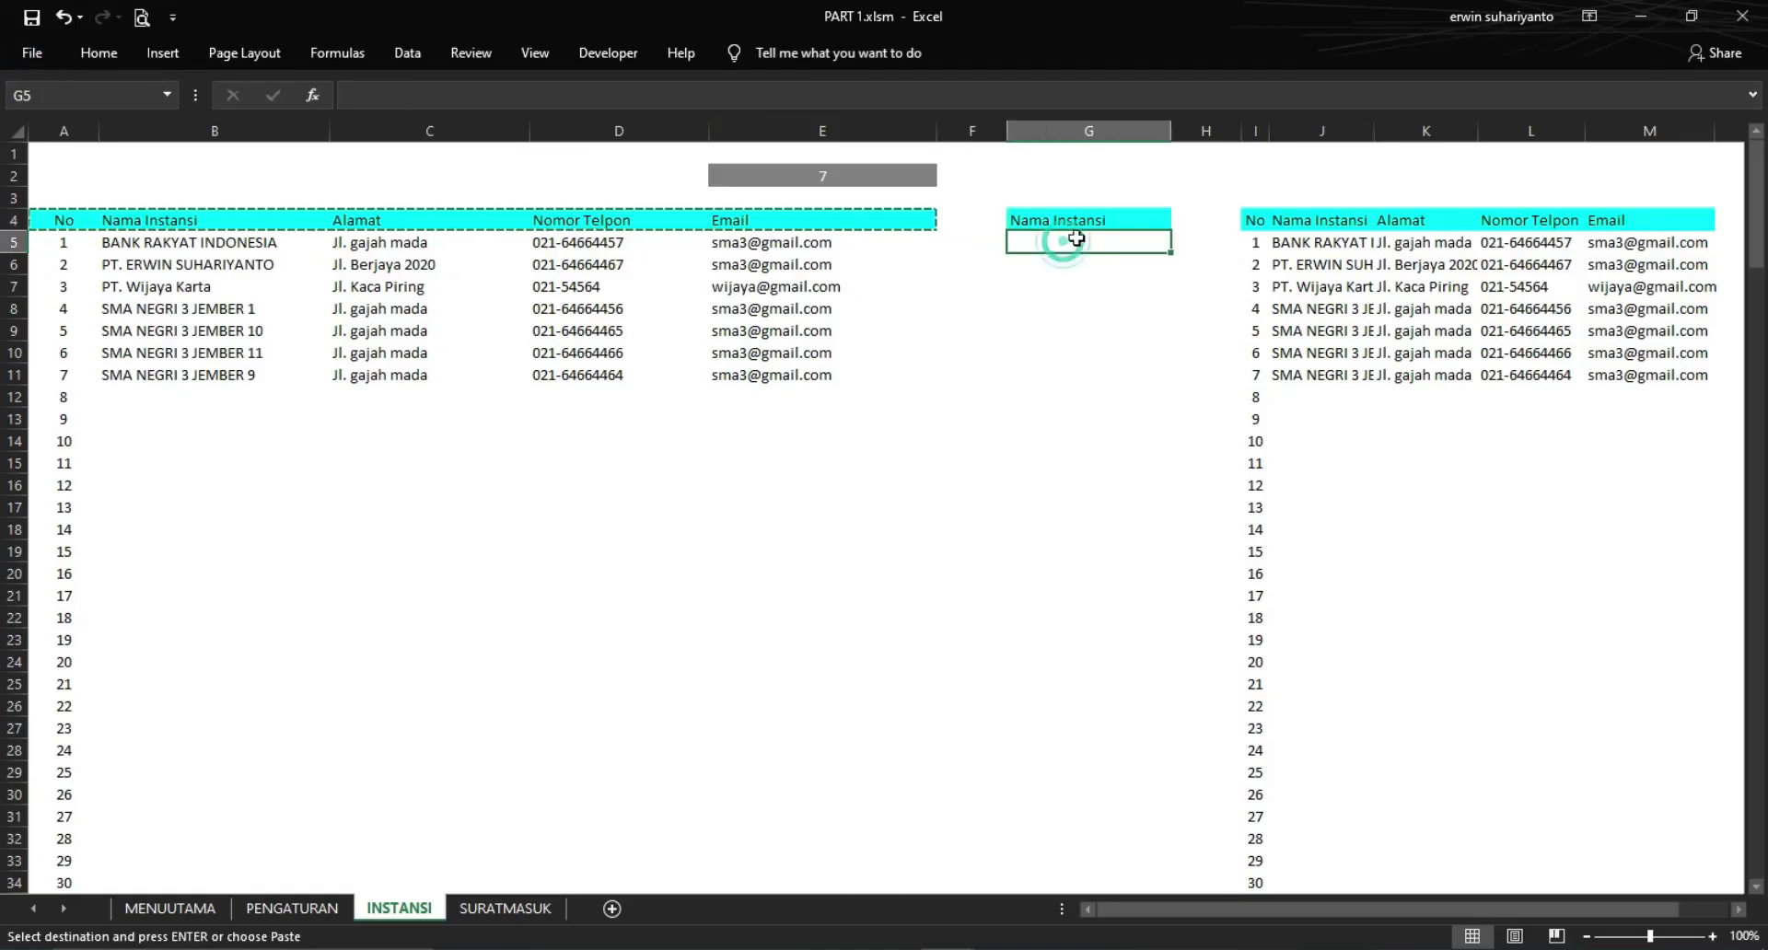
pyautogui.click(1096, 221)
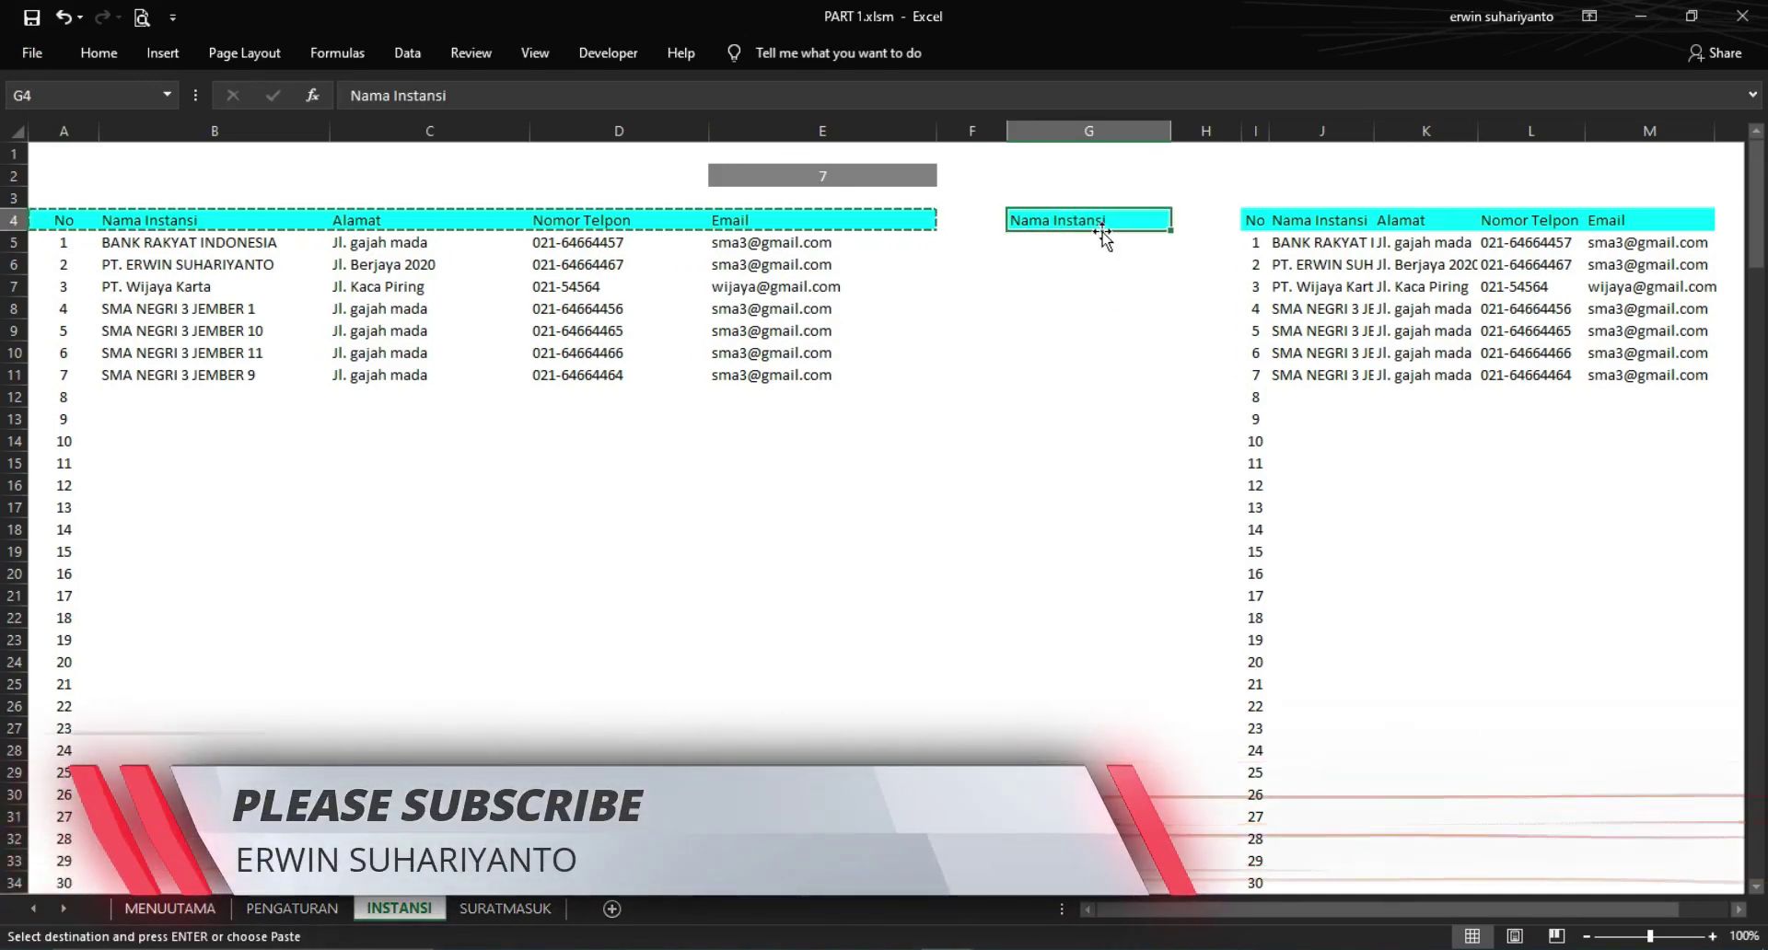
pyautogui.hotkey('alt', 'F11')
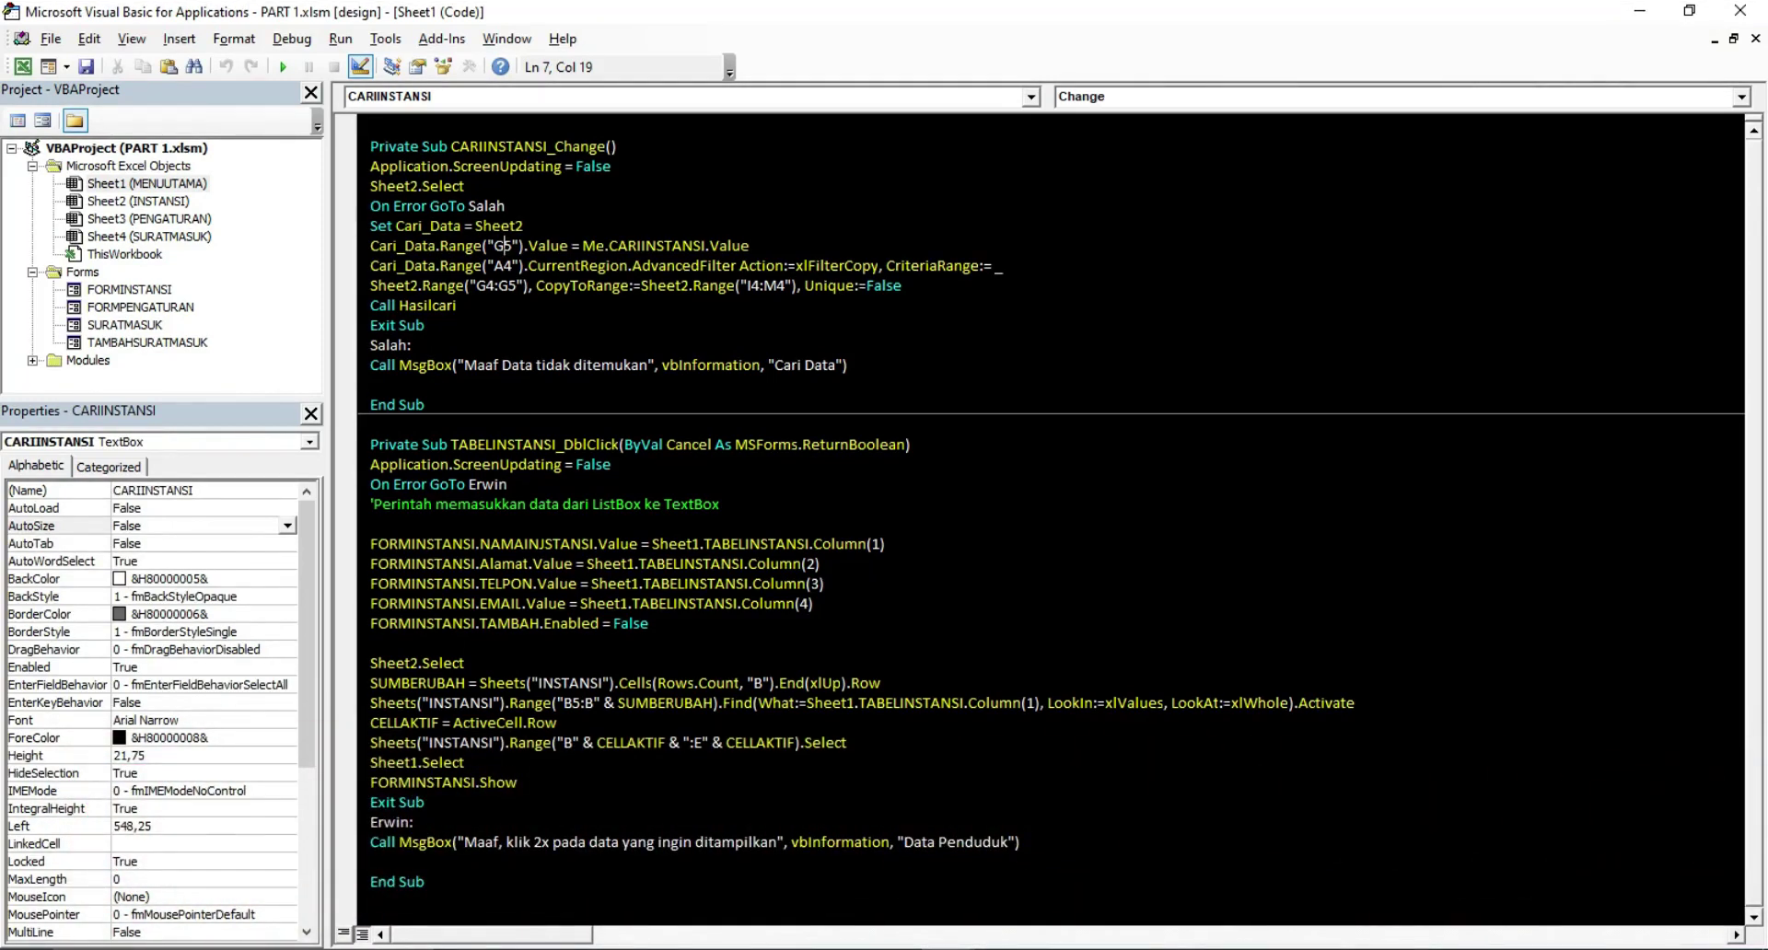
pyautogui.doubleClick(635, 246)
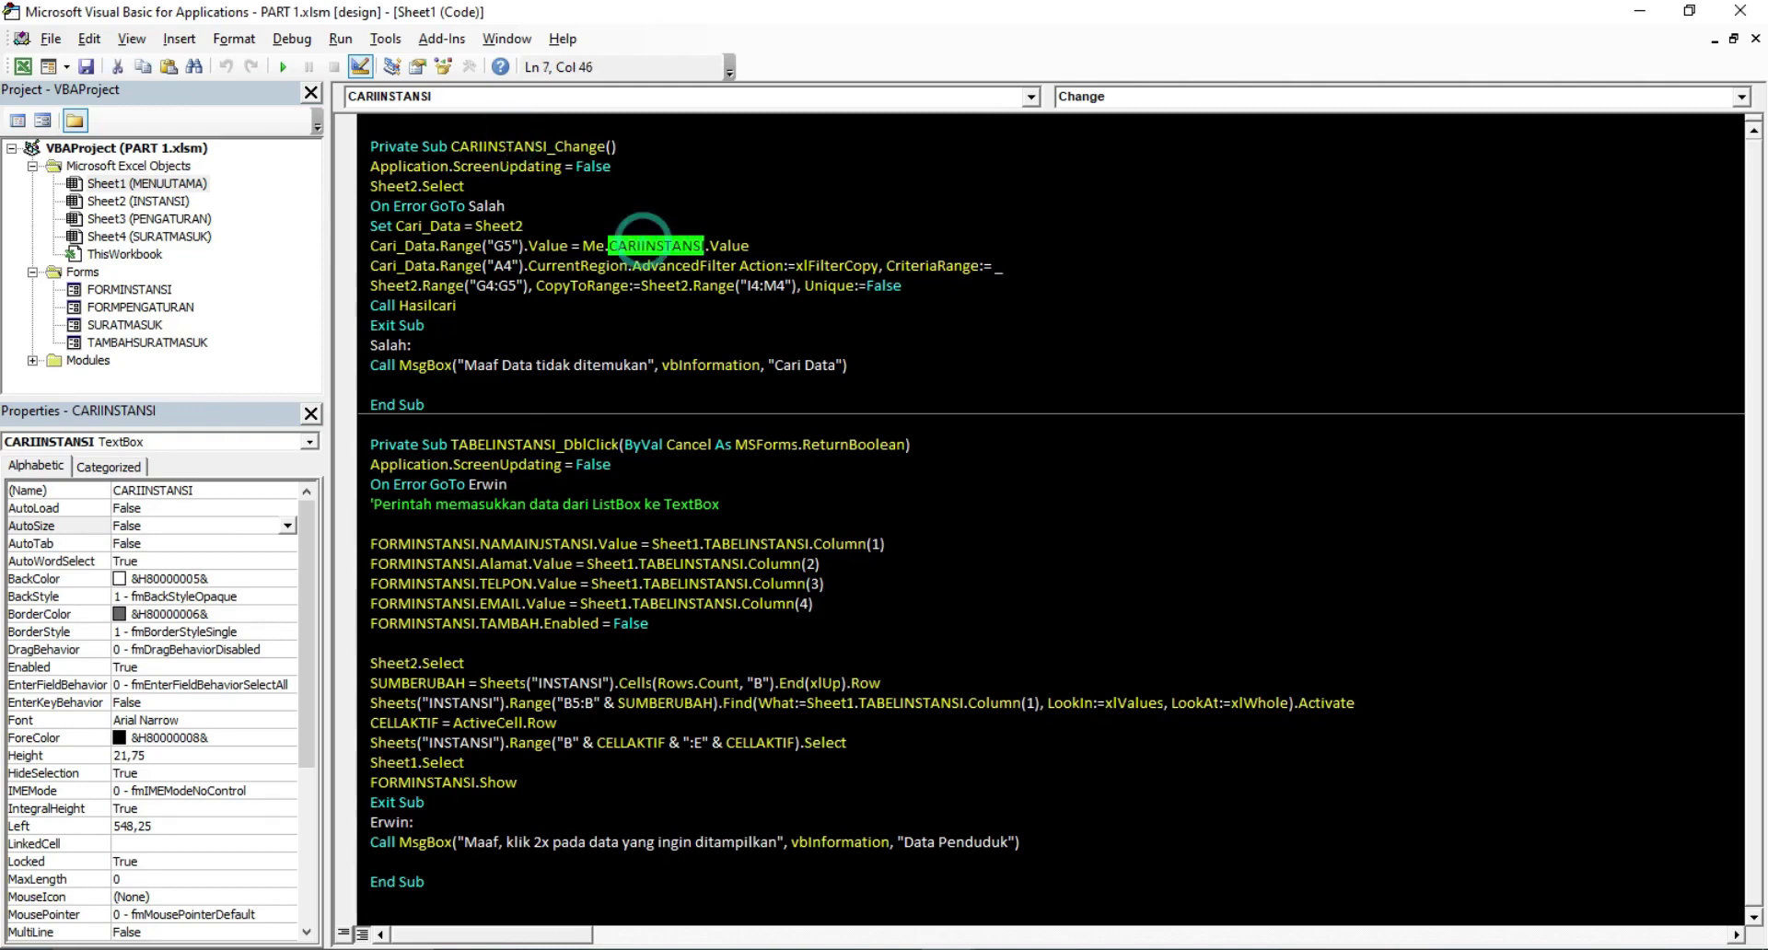
pyautogui.click(639, 245)
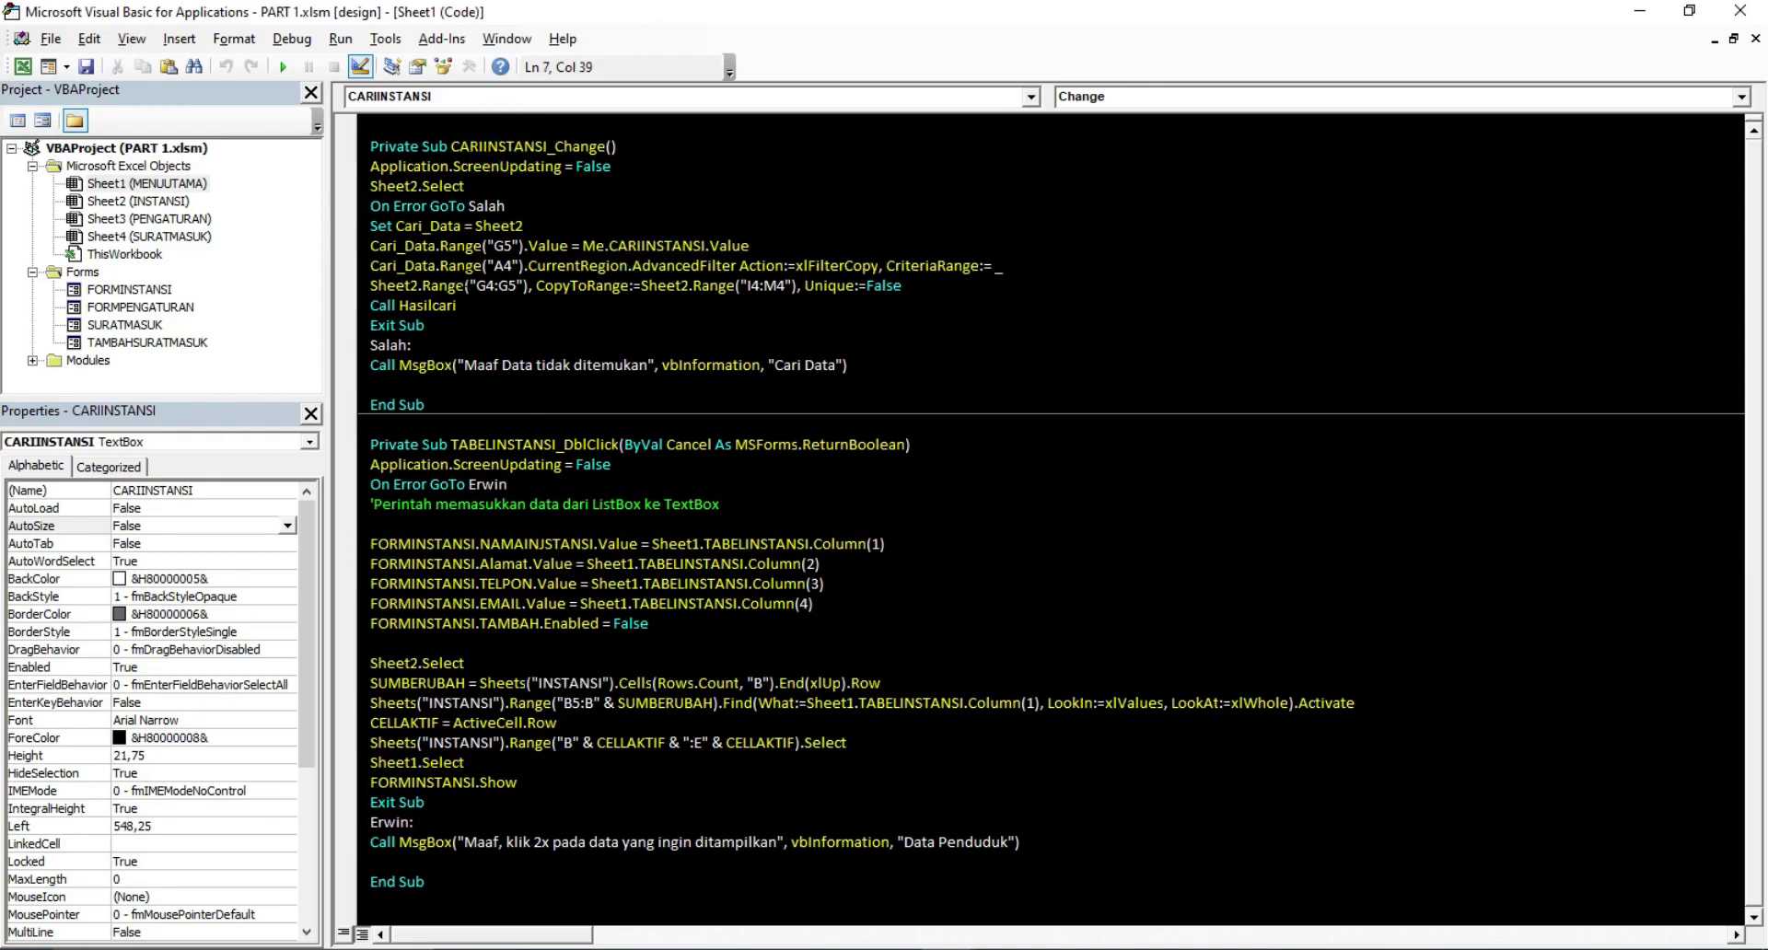
pyautogui.click(500, 265)
# Compare header A4 and criteria G4:G5 on INSTANSI against the filter code
pyautogui.click(23, 67)
pyautogui.click(57, 220)
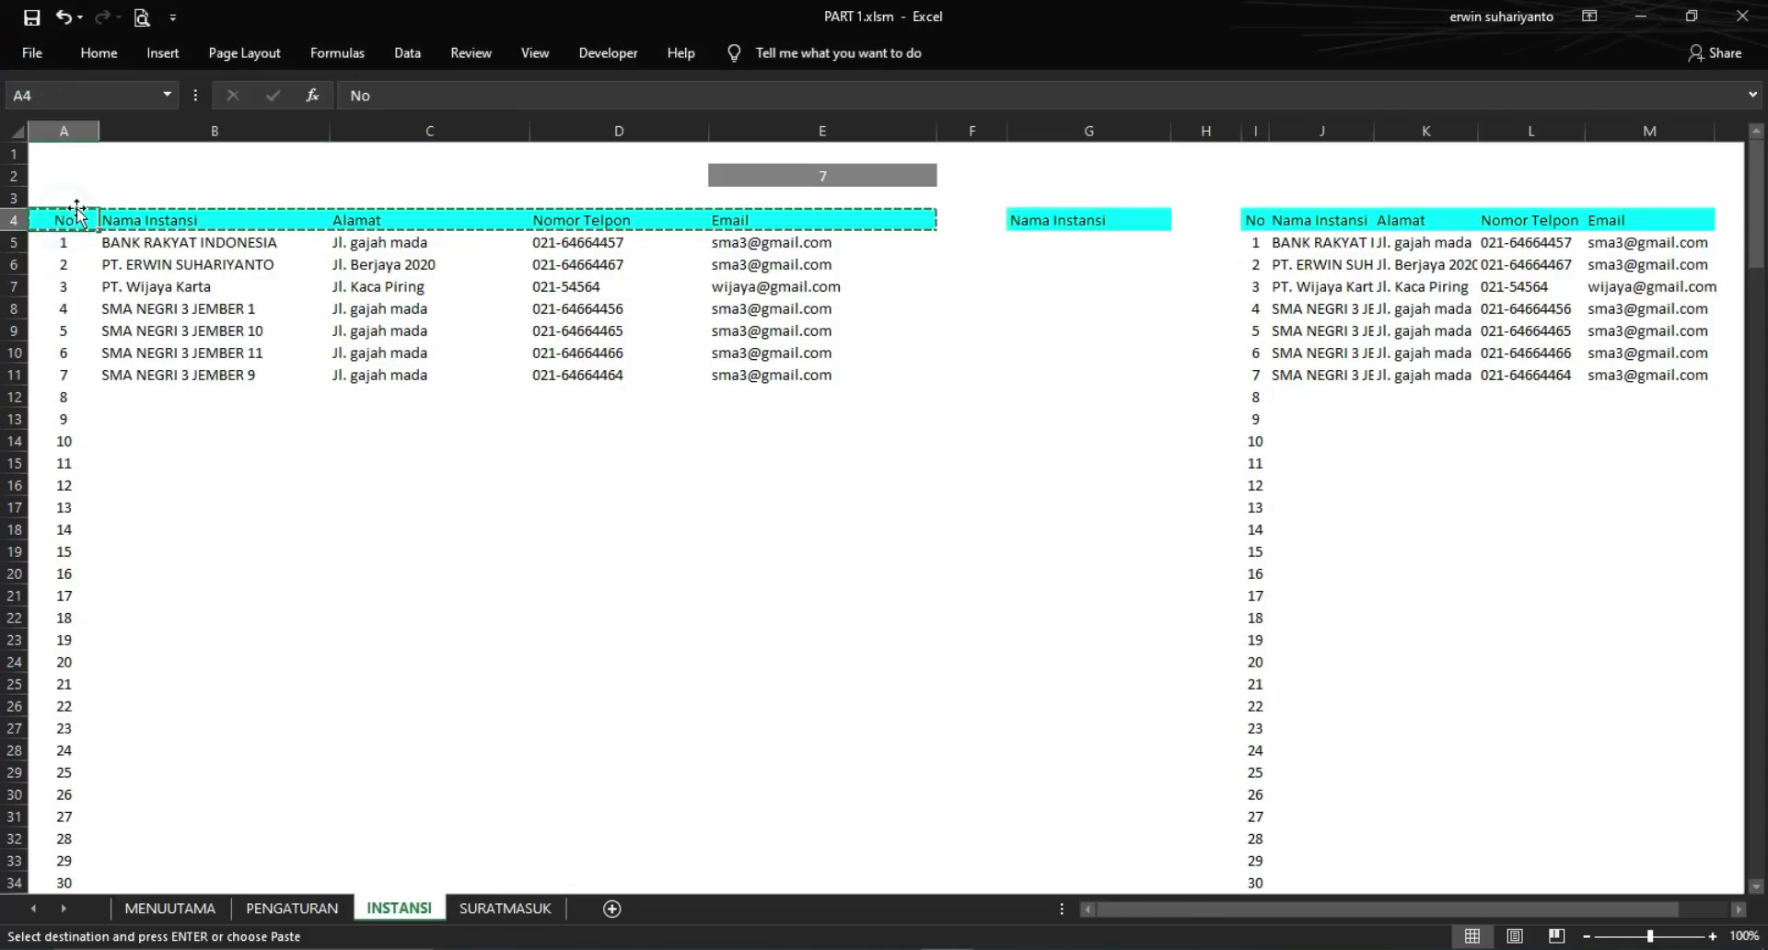
pyautogui.hotkey('alt', 'F11')
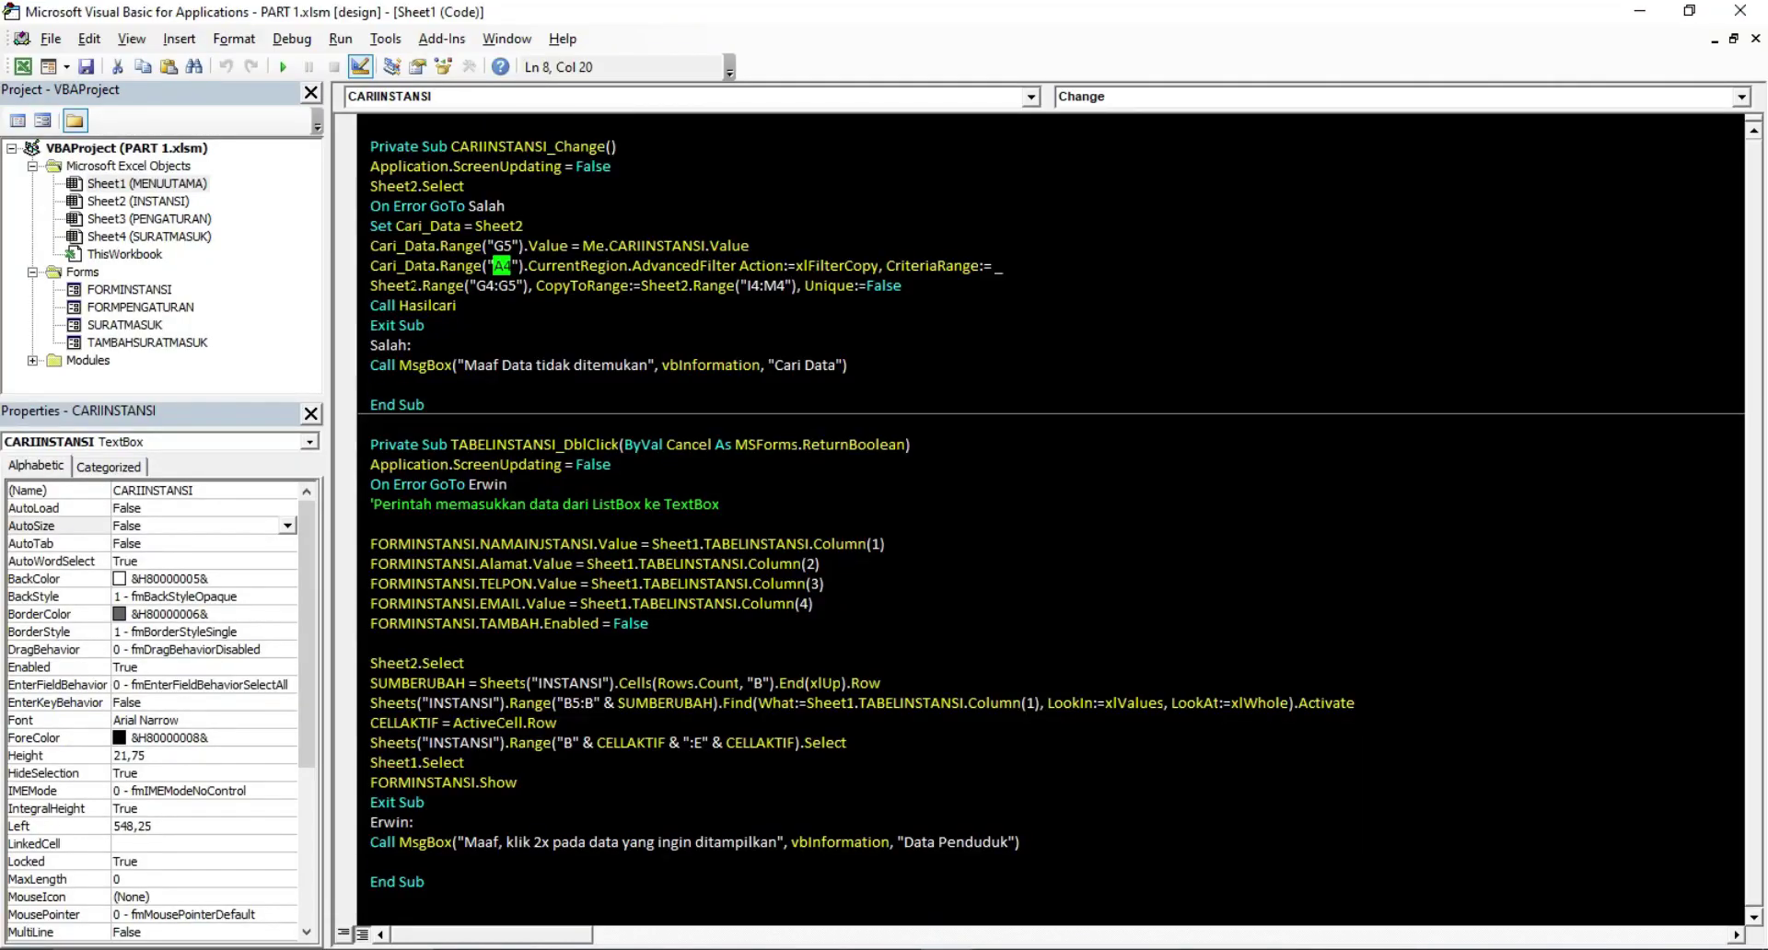
pyautogui.click(22, 66)
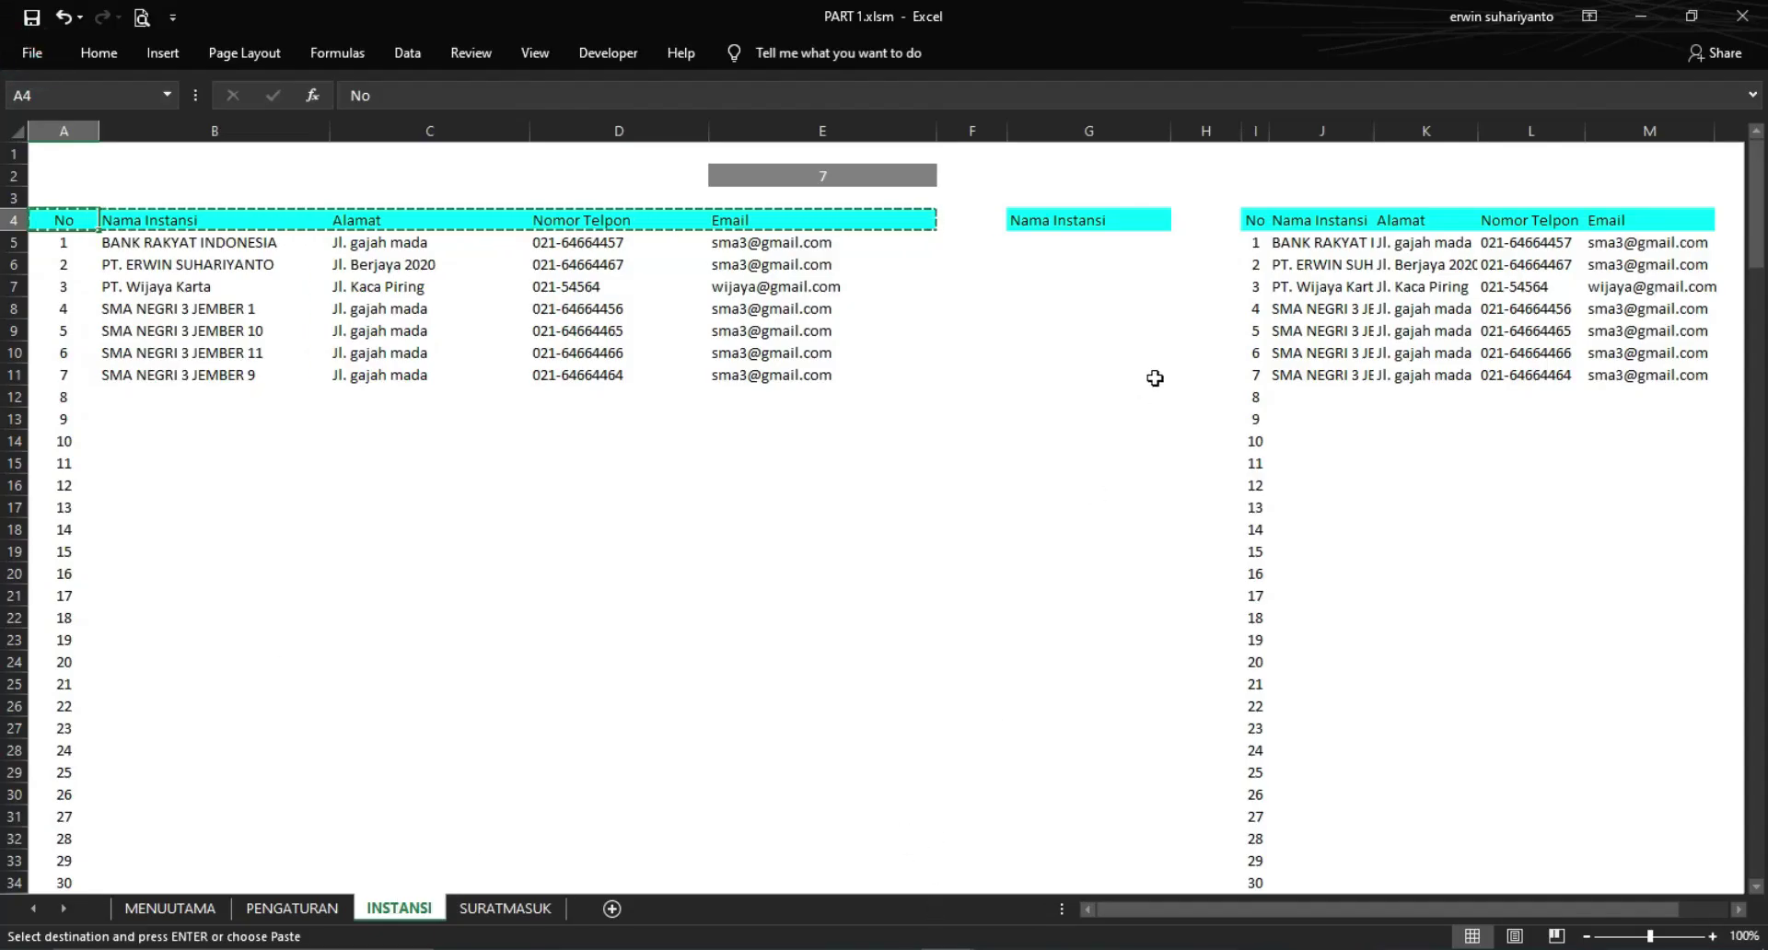
pyautogui.click(1079, 221)
pyautogui.click(1068, 241)
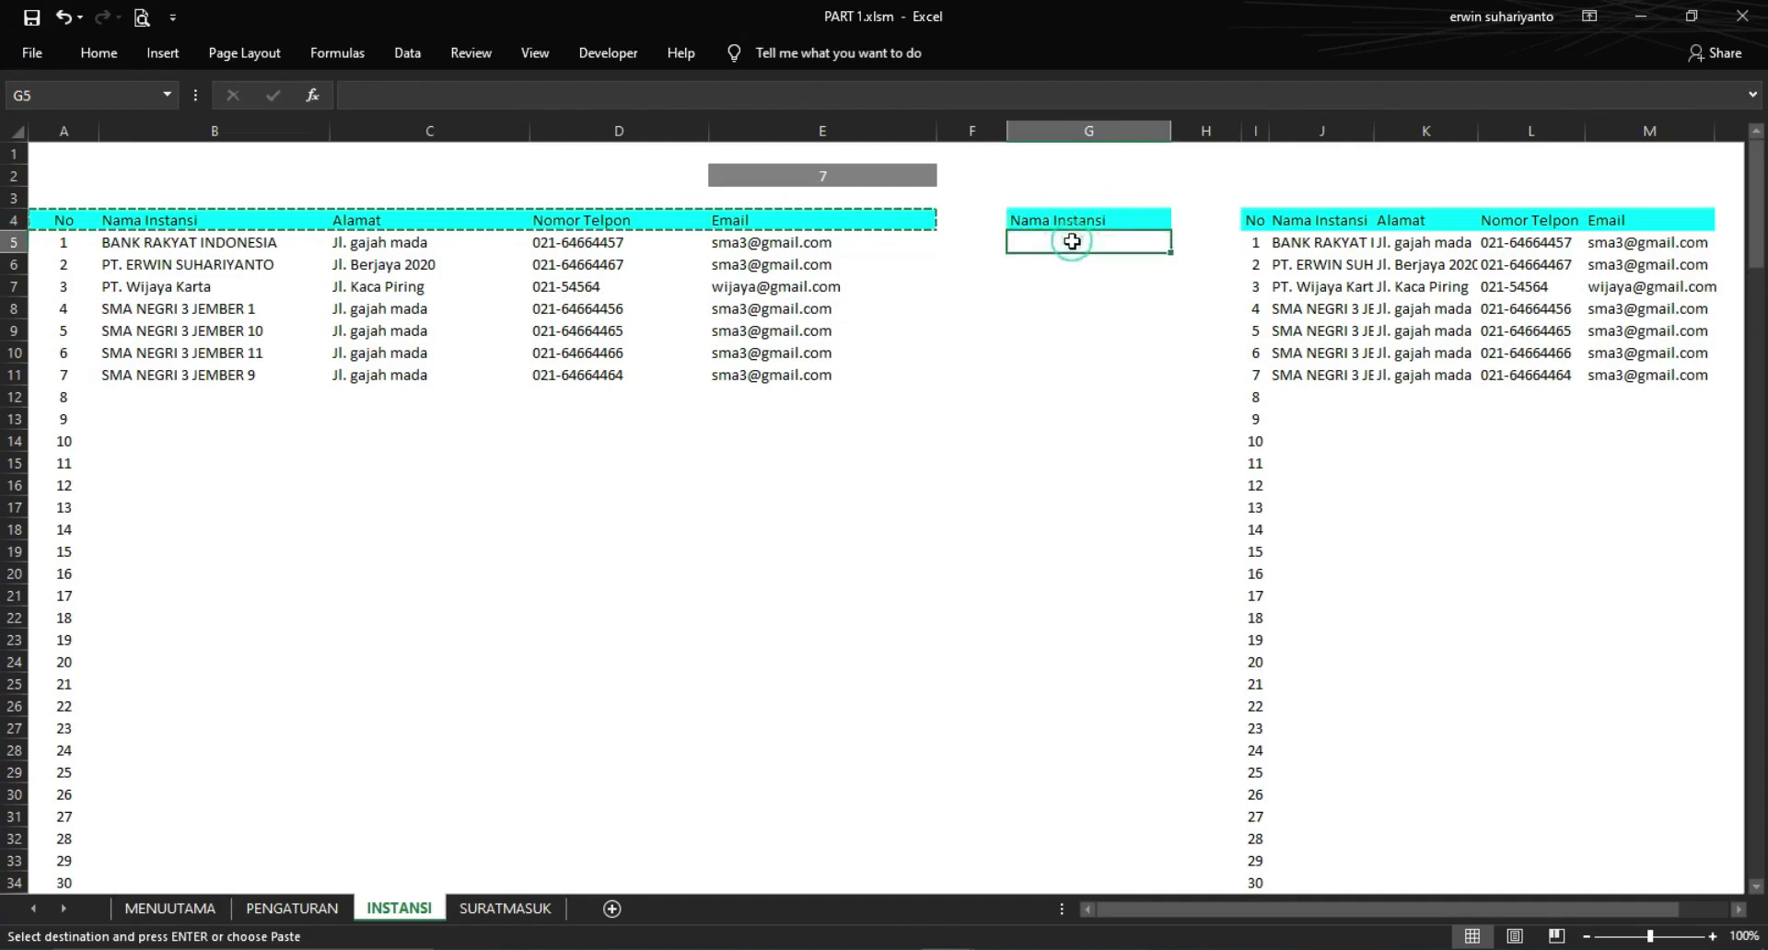
pyautogui.hotkey('alt', 'F11')
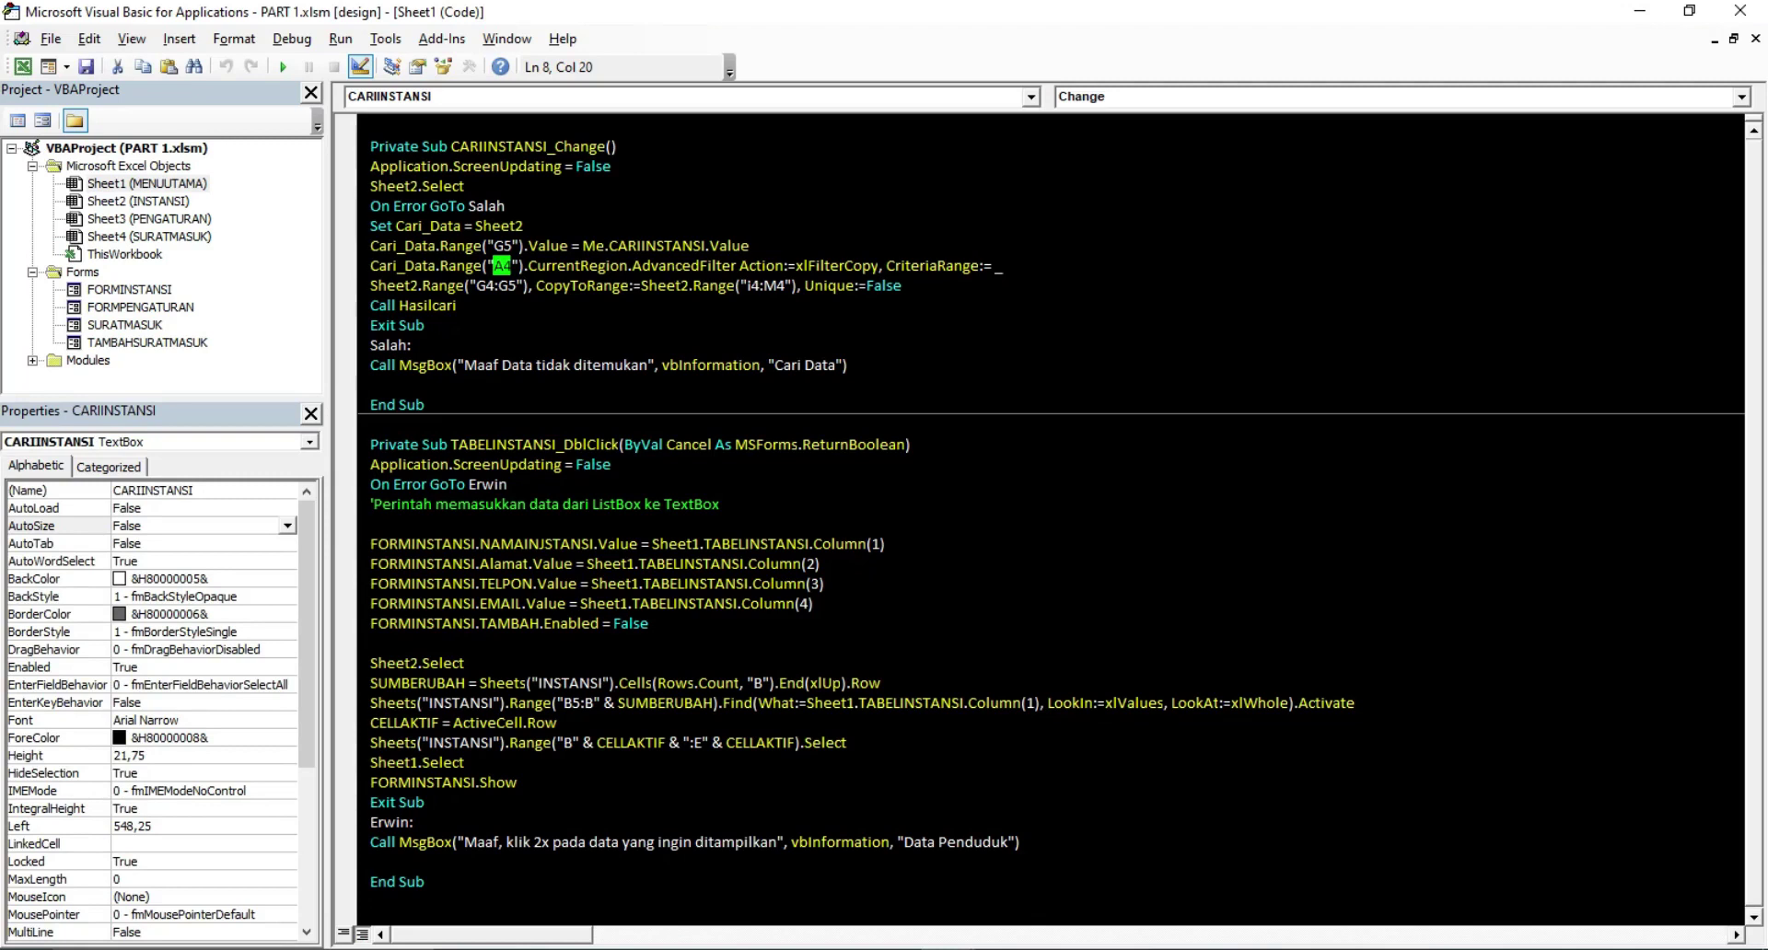
pyautogui.click(22, 66)
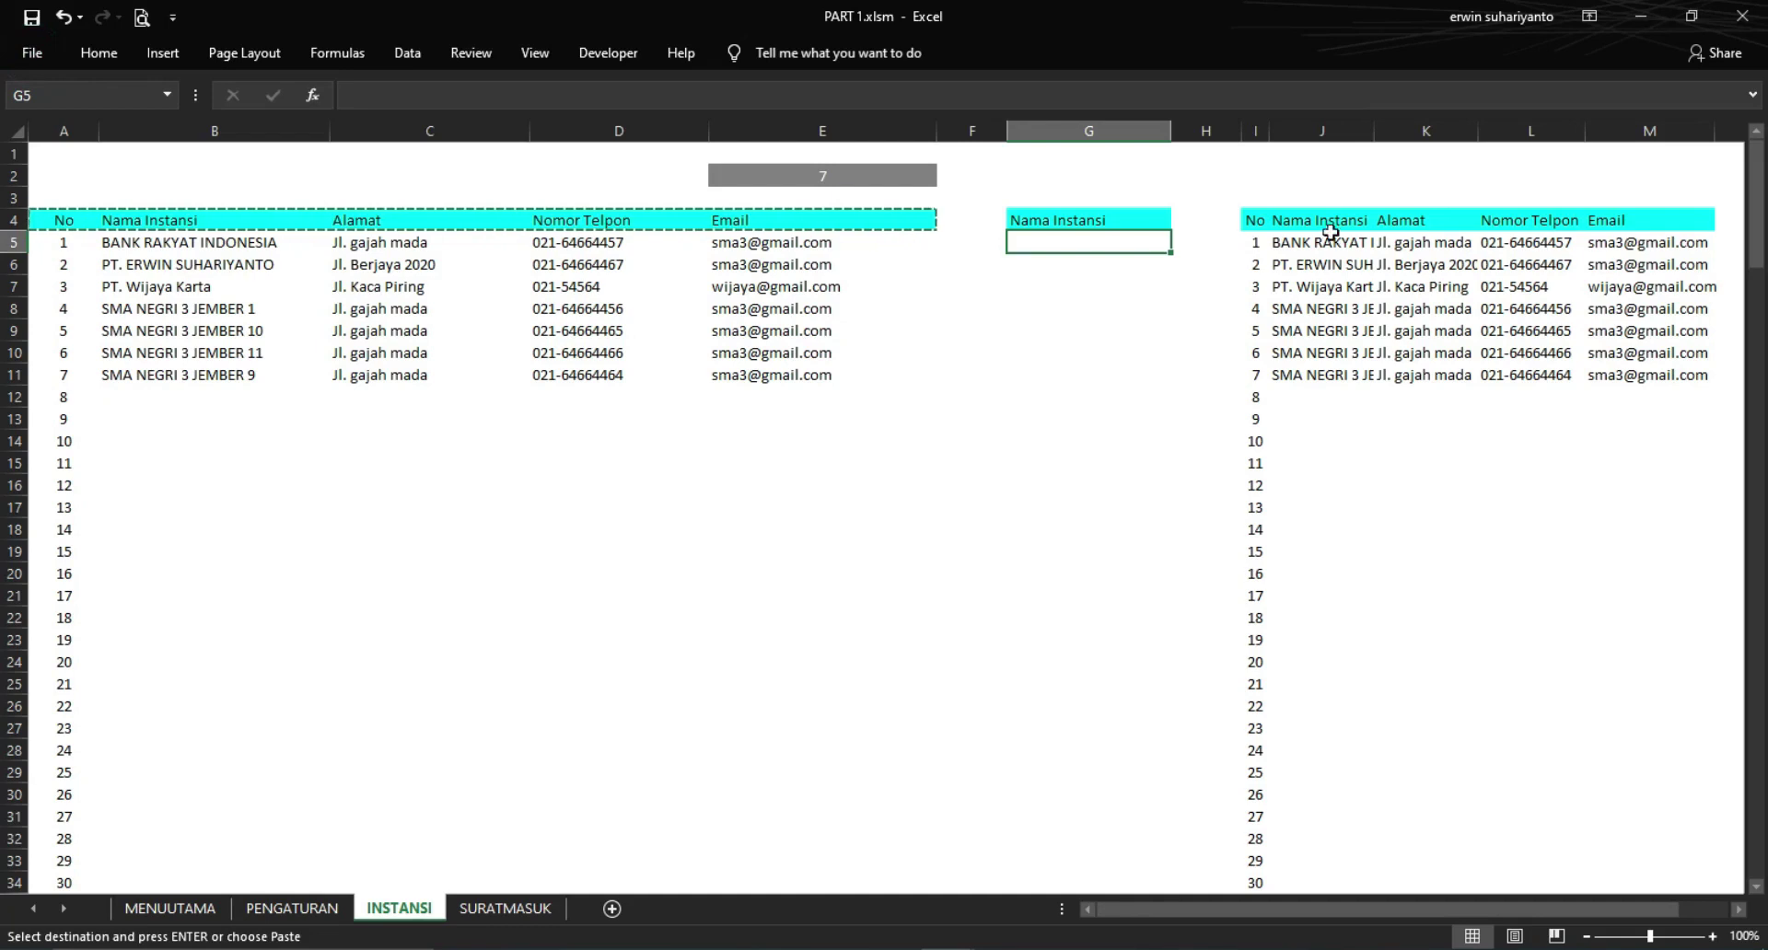
# AutoFit result columns I through M on INSTANSI, then go back to the VBA editor
pyautogui.click(1259, 220)
pyautogui.moveTo(1259, 220); pyautogui.dragTo(1369, 219)
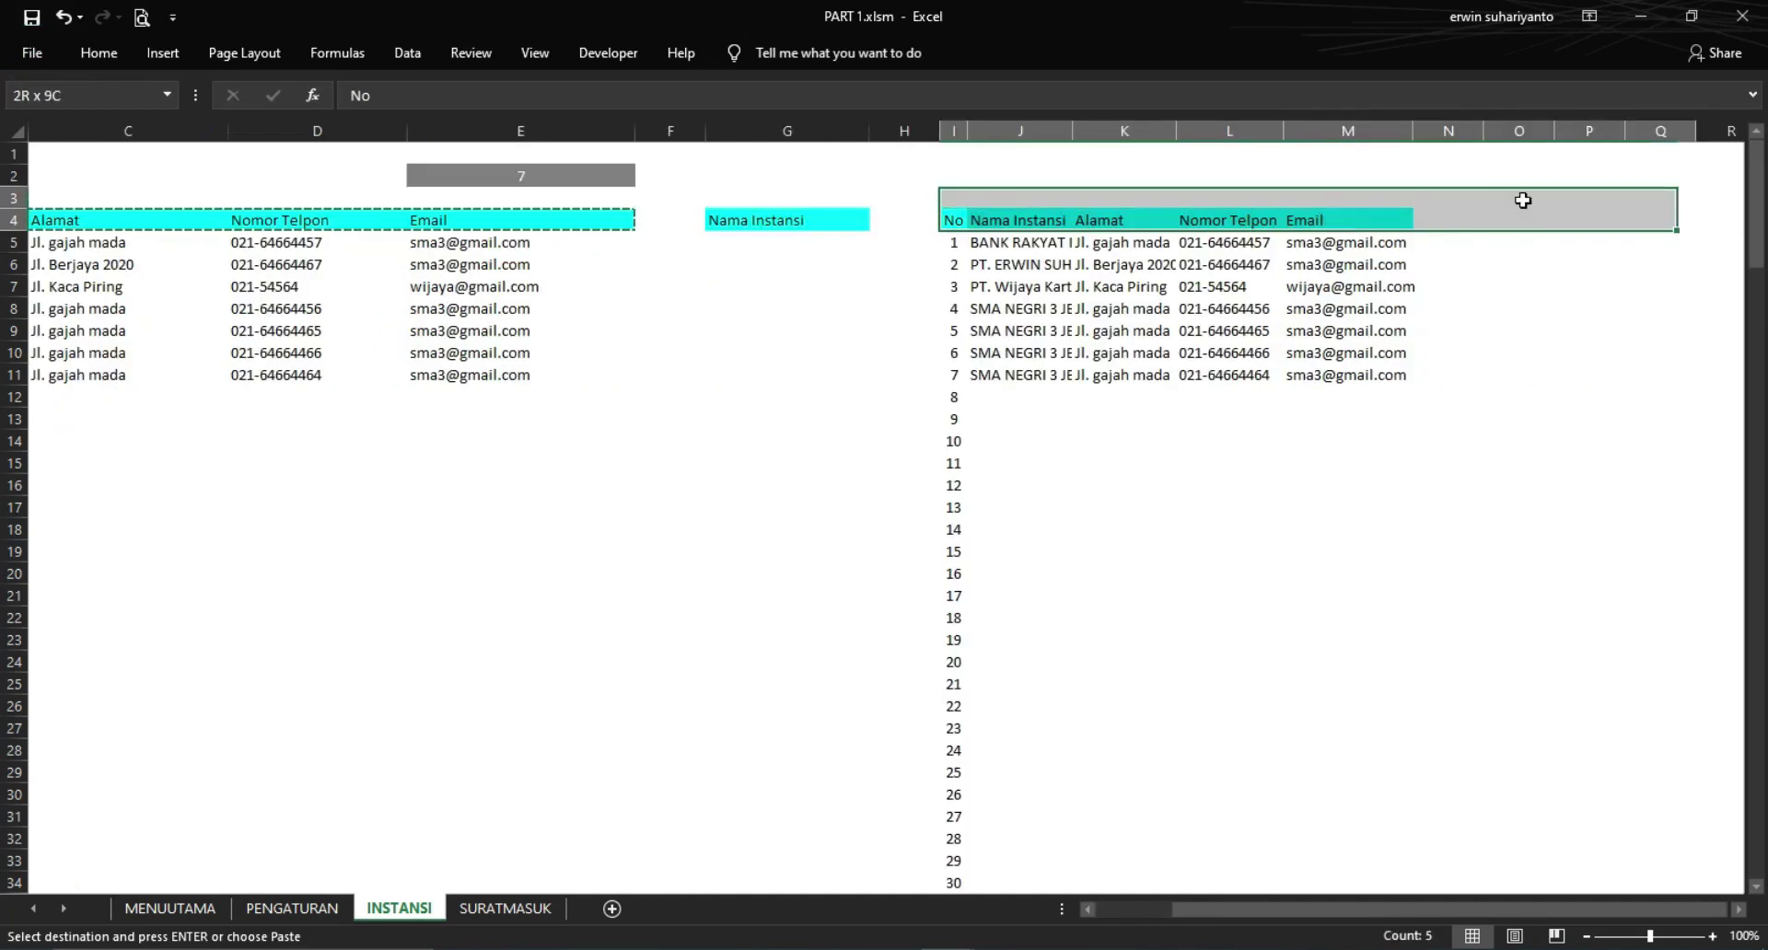
pyautogui.moveTo(953, 131); pyautogui.dragTo(1411, 129)
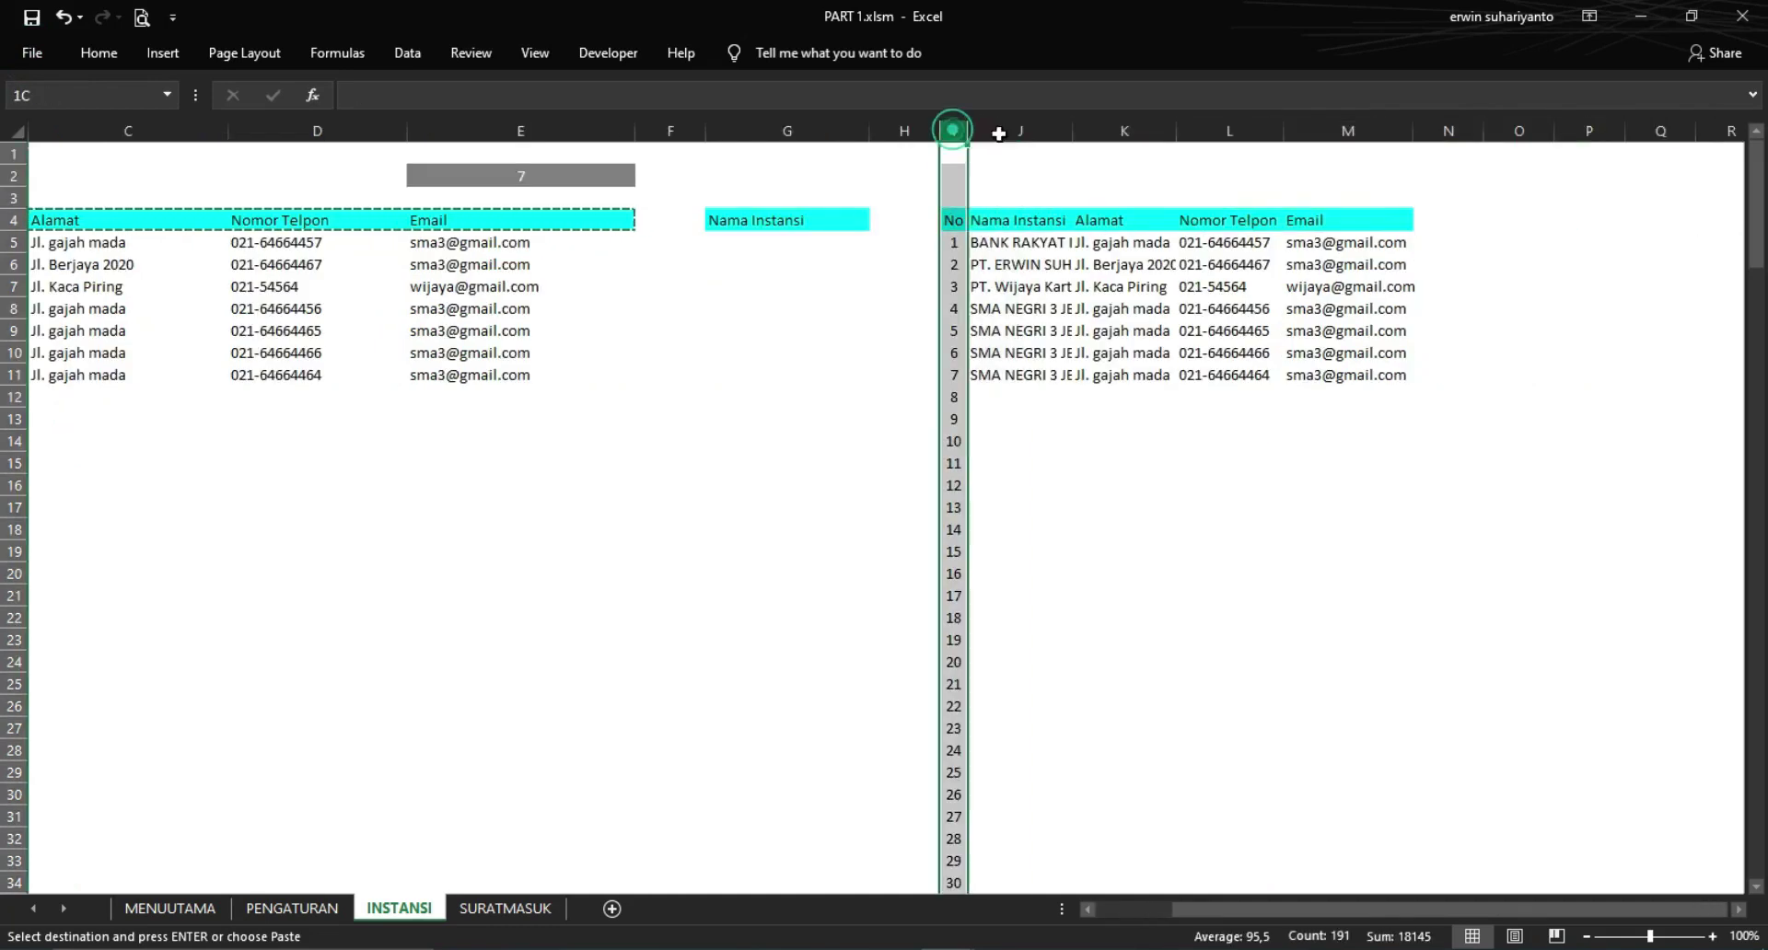
pyautogui.doubleClick(1411, 129)
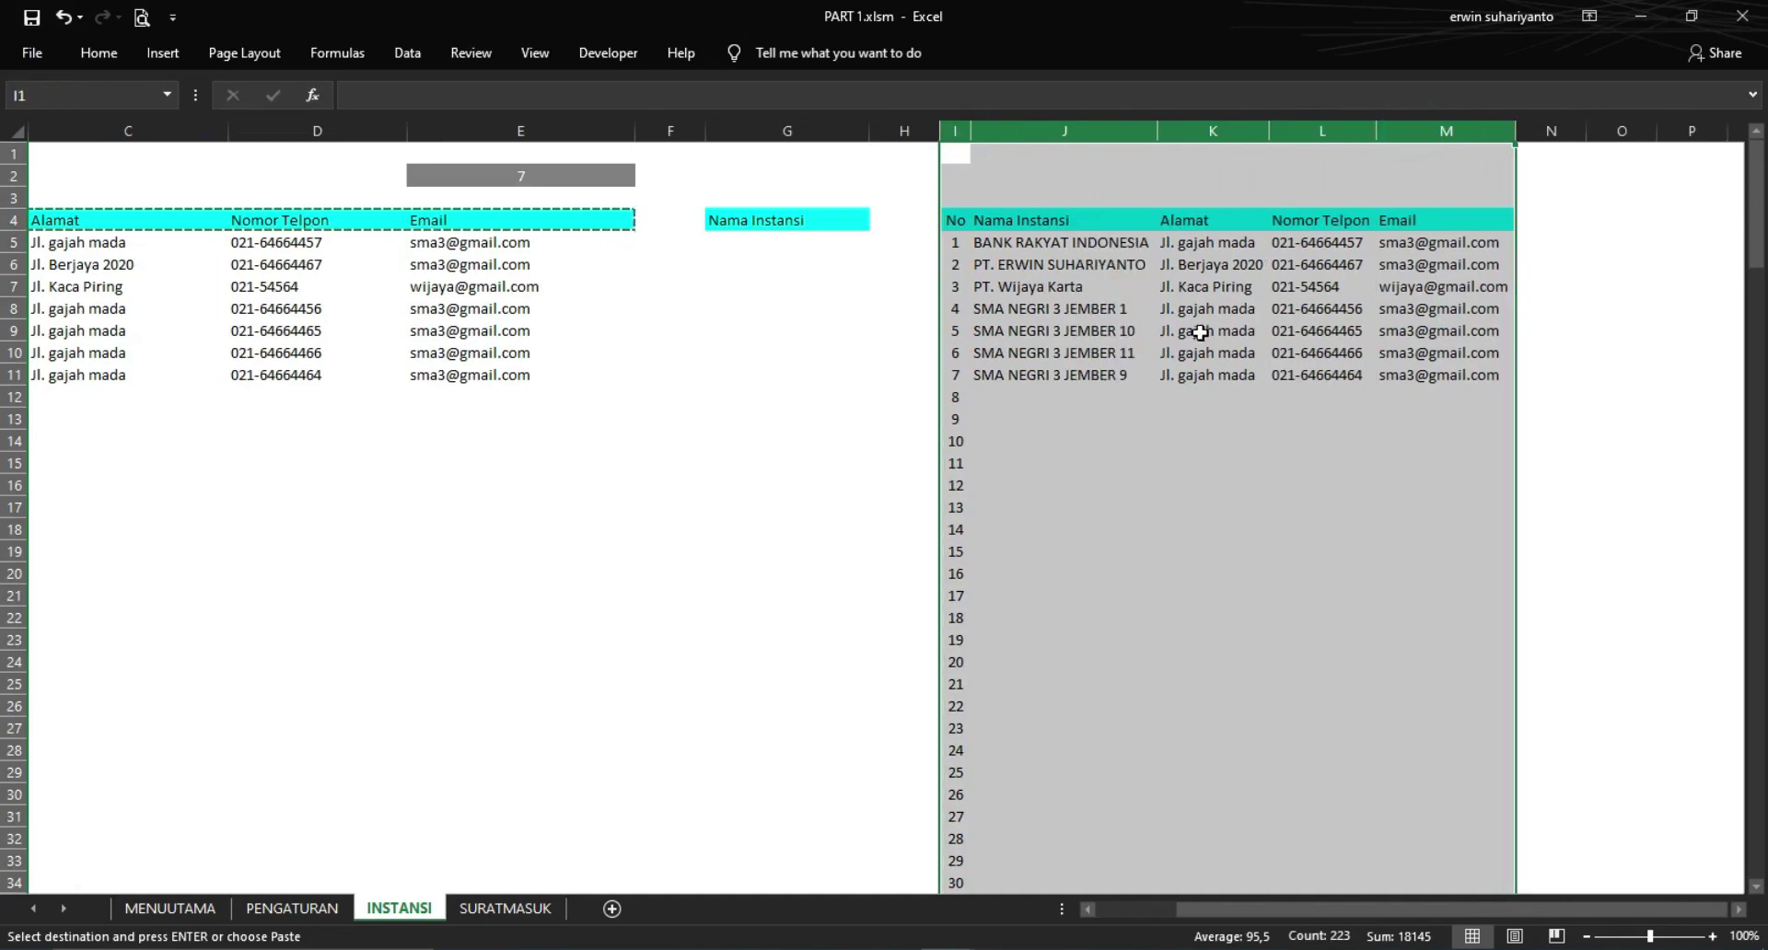
pyautogui.click(1201, 331)
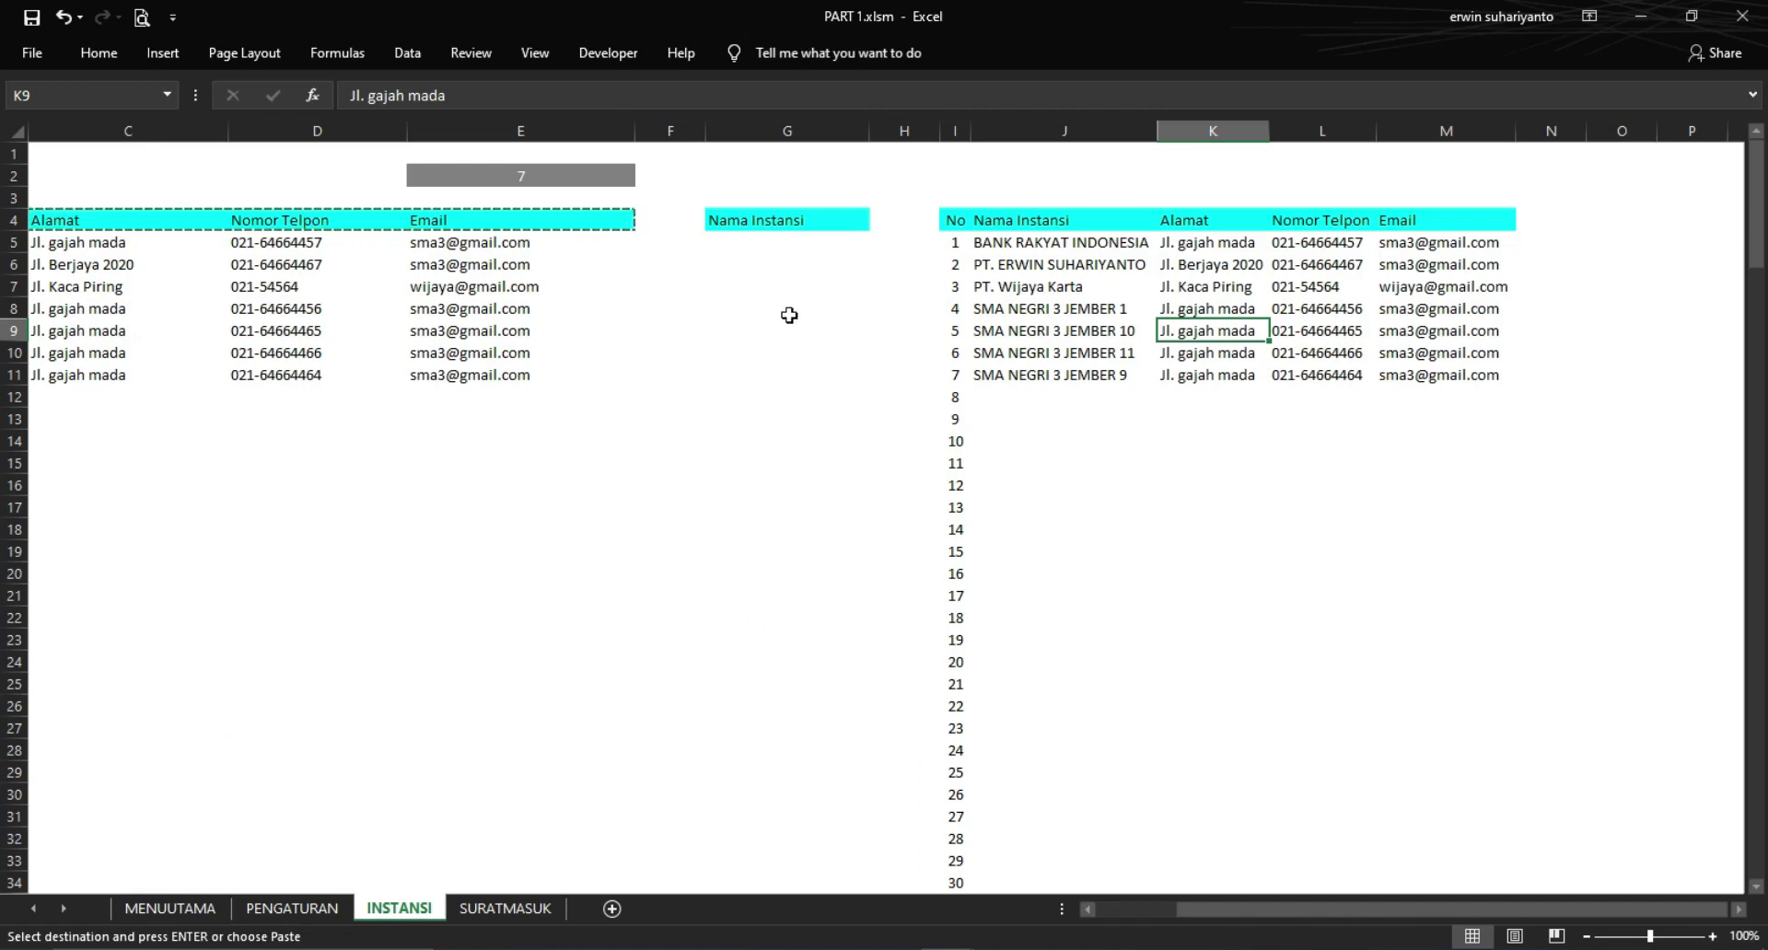
pyautogui.click(1003, 901)
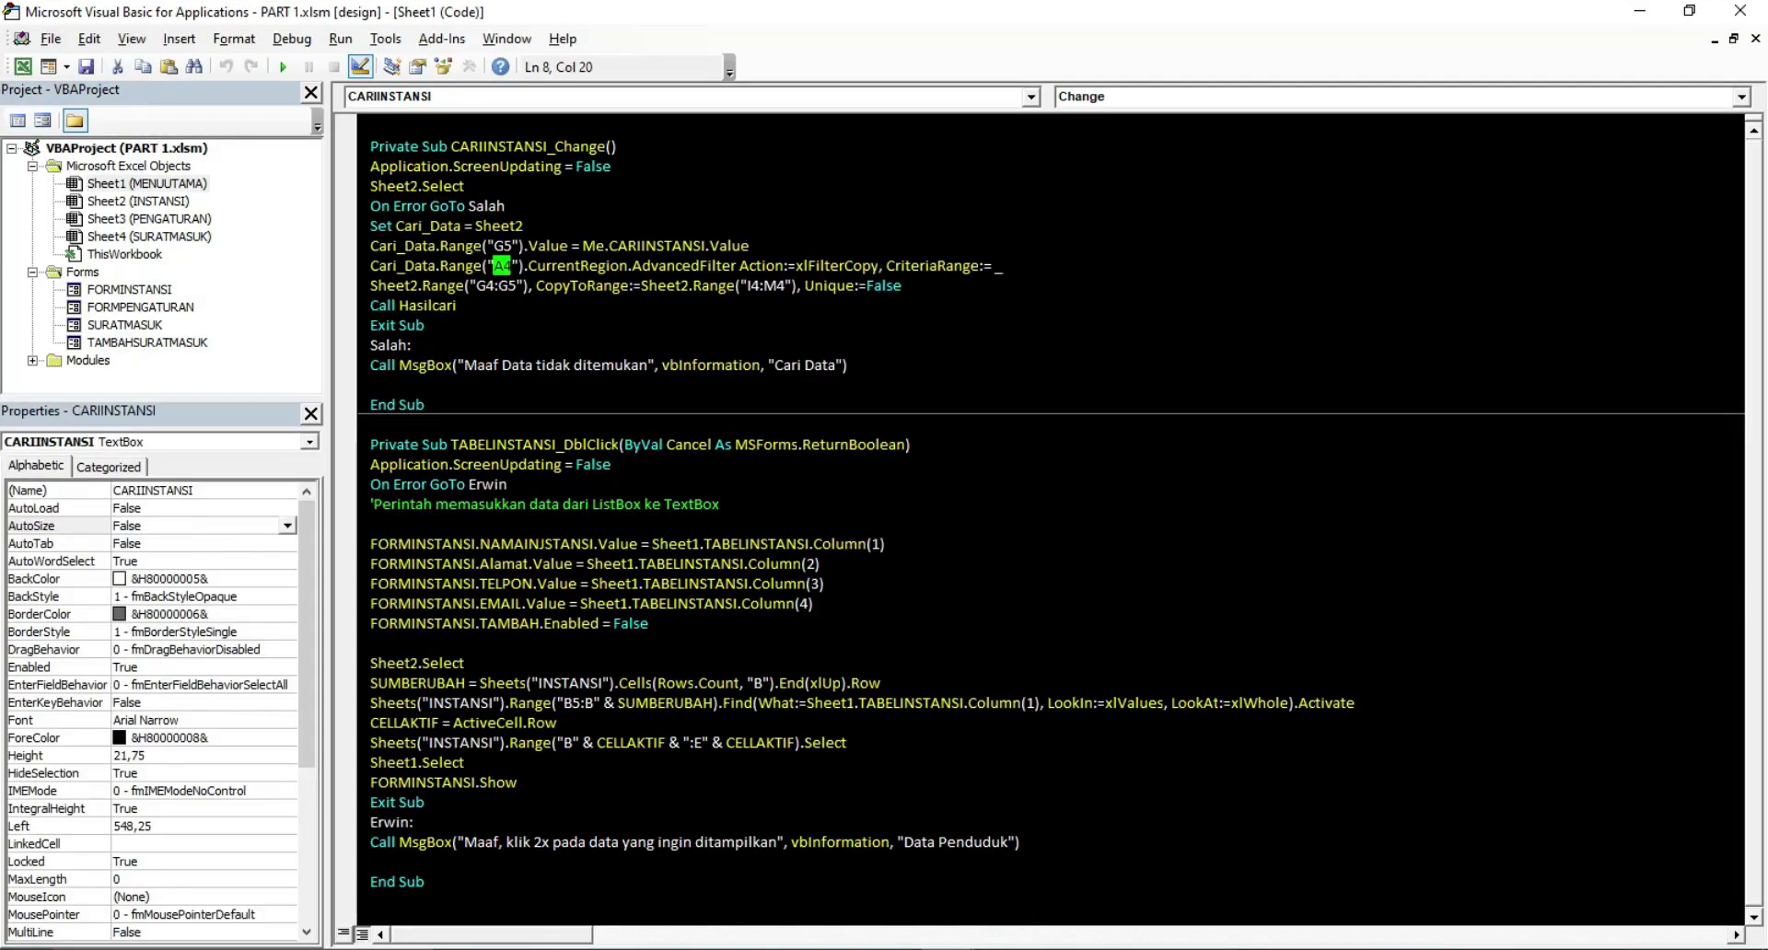
# Highlight the CopyToRange line and Call Hasilcari statement, then expand the Modules folder
pyautogui.click(353, 290)
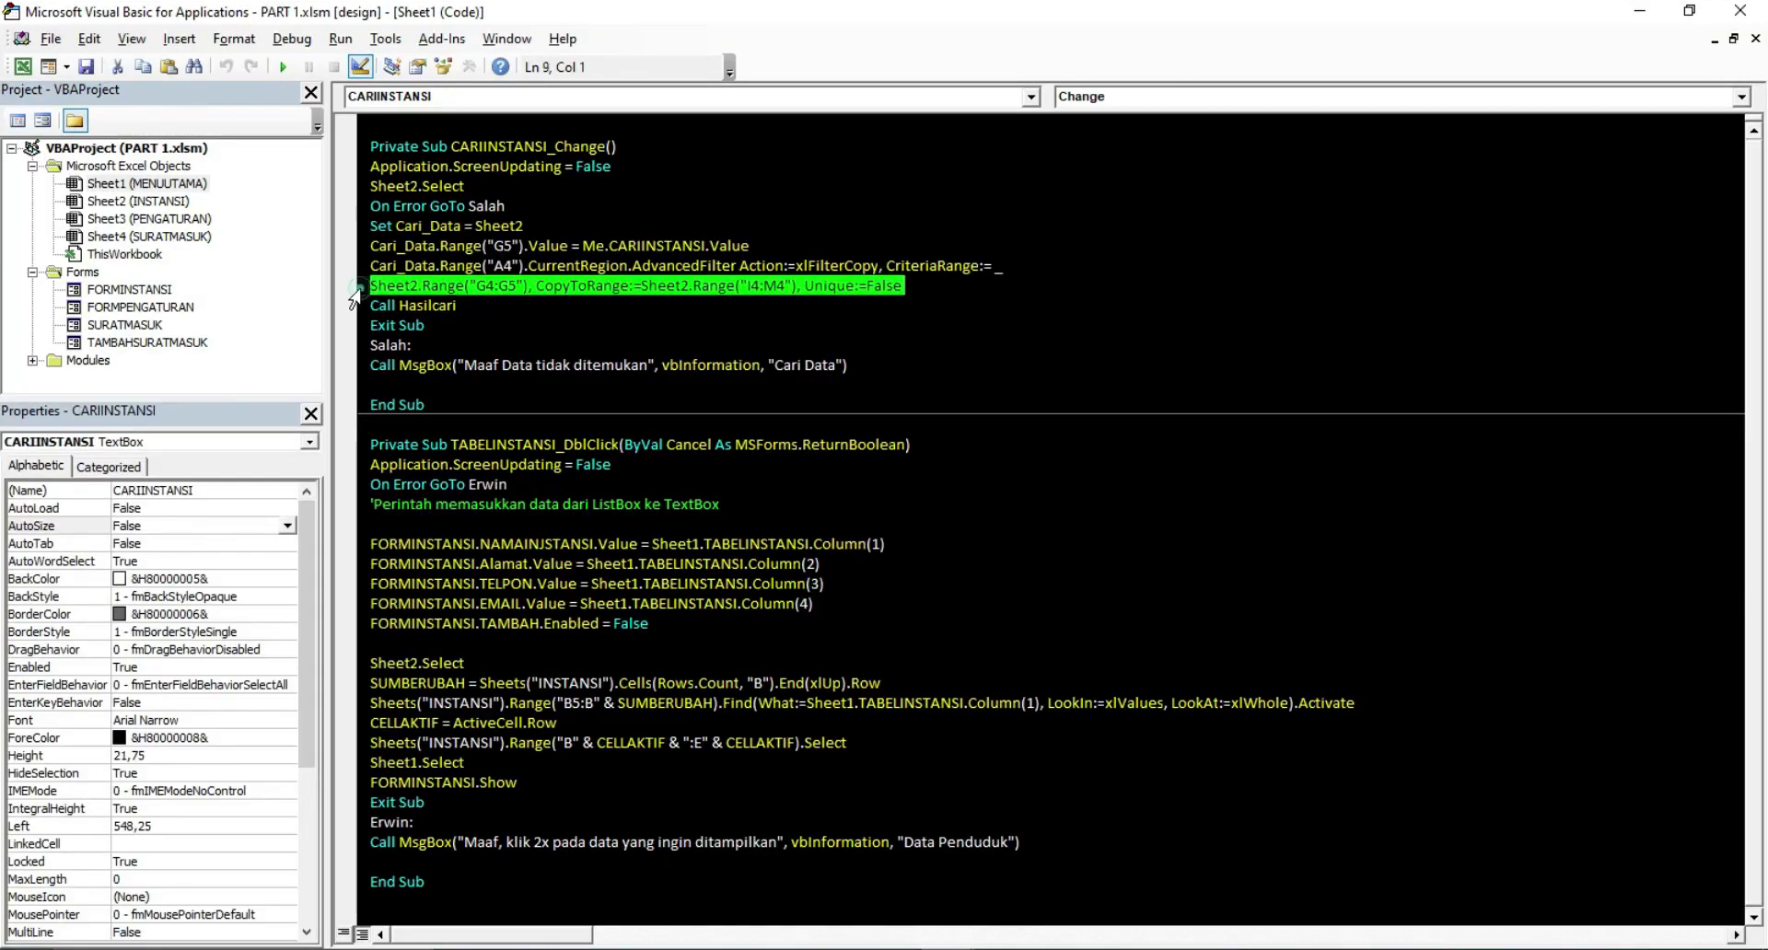
pyautogui.click(438, 285)
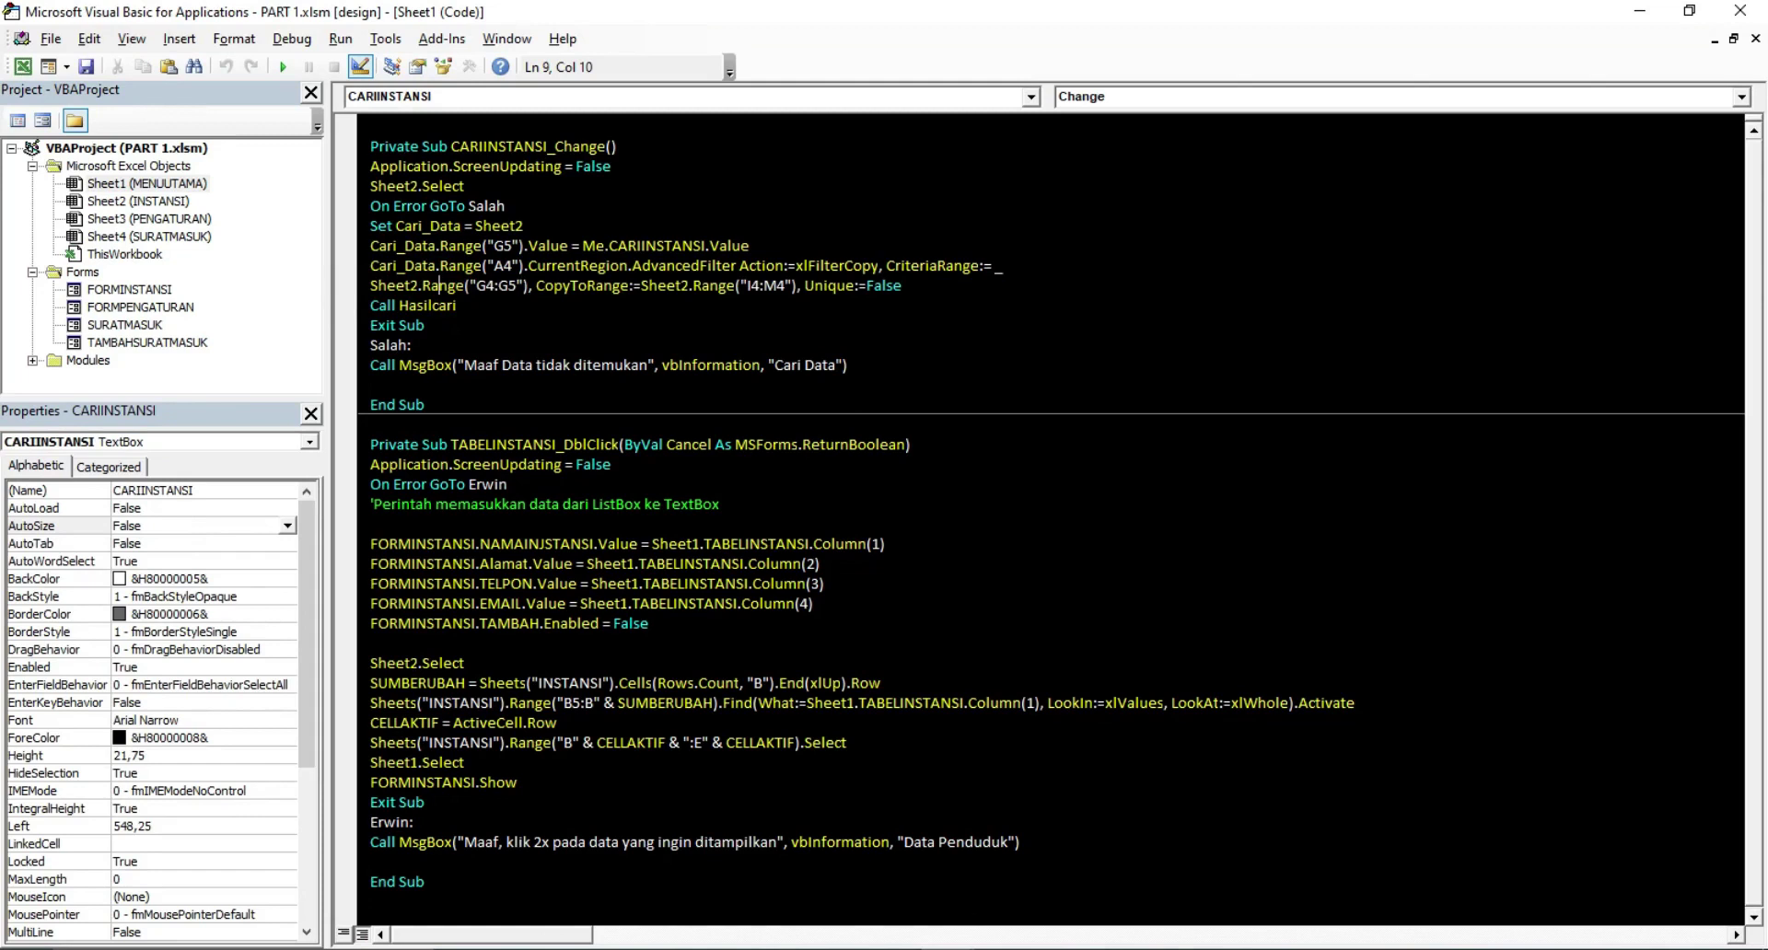
pyautogui.moveTo(455, 305); pyautogui.dragTo(370, 305)
pyautogui.click(440, 305)
pyautogui.click(32, 360)
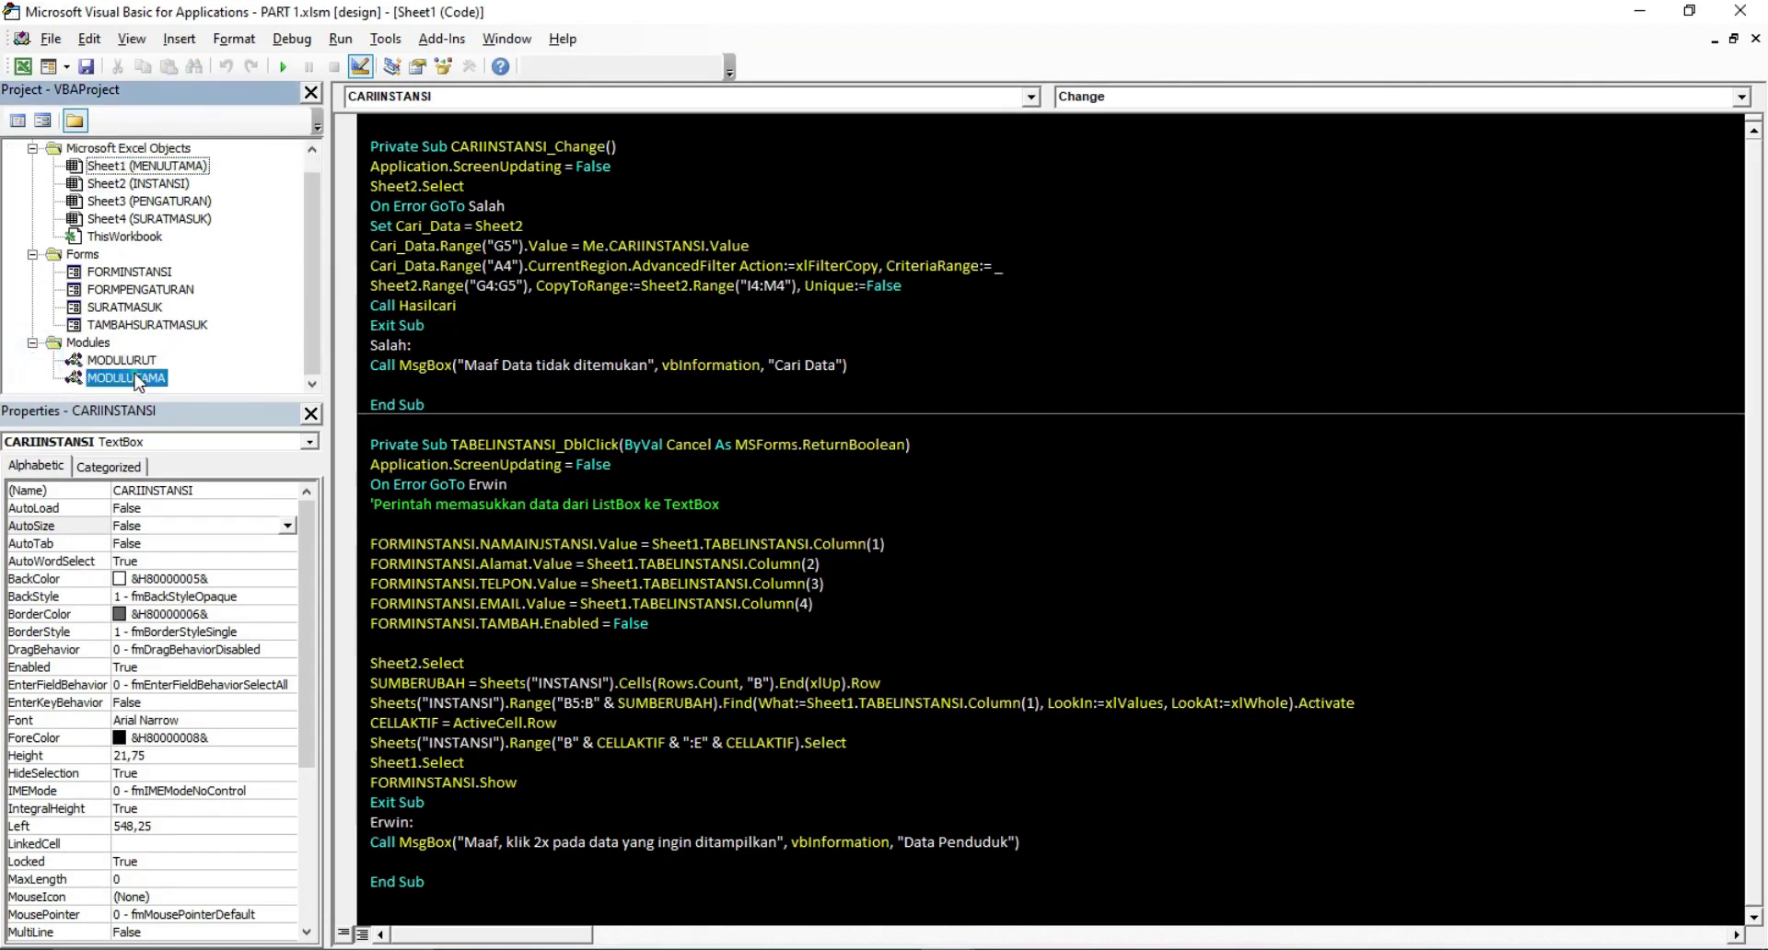
# Open MODULUTAMA and walk through the lines of Sub Hasilcari
pyautogui.doubleClick(129, 378)
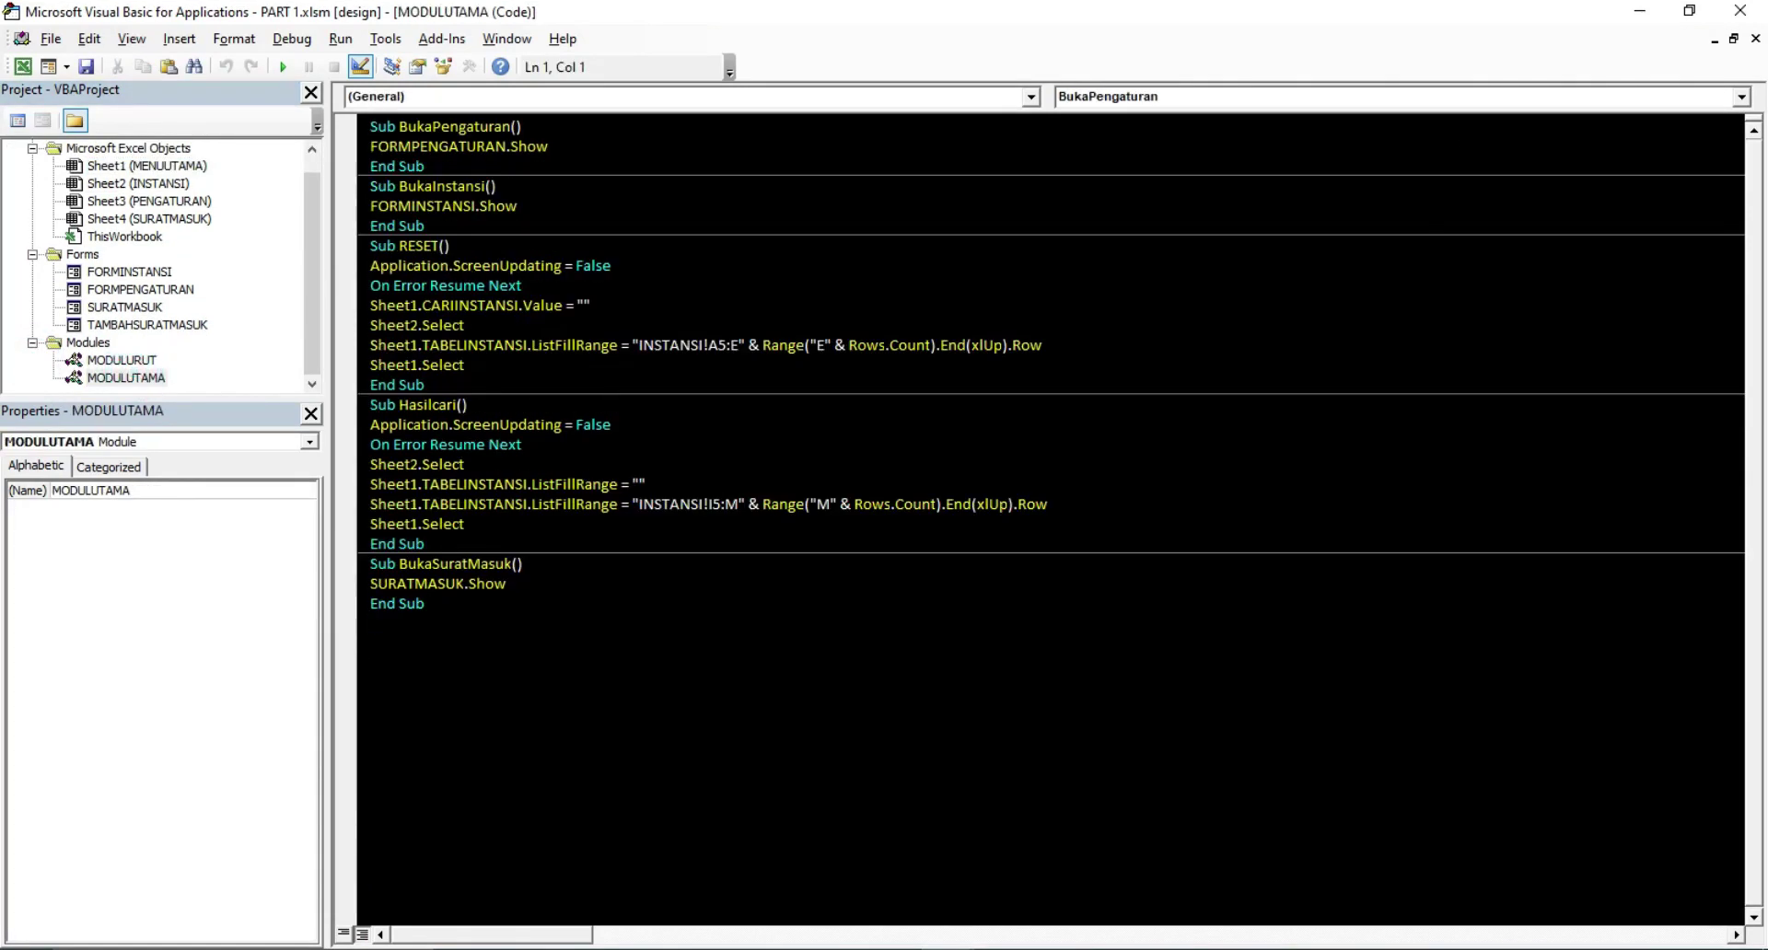
pyautogui.moveTo(358, 405); pyautogui.dragTo(359, 506)
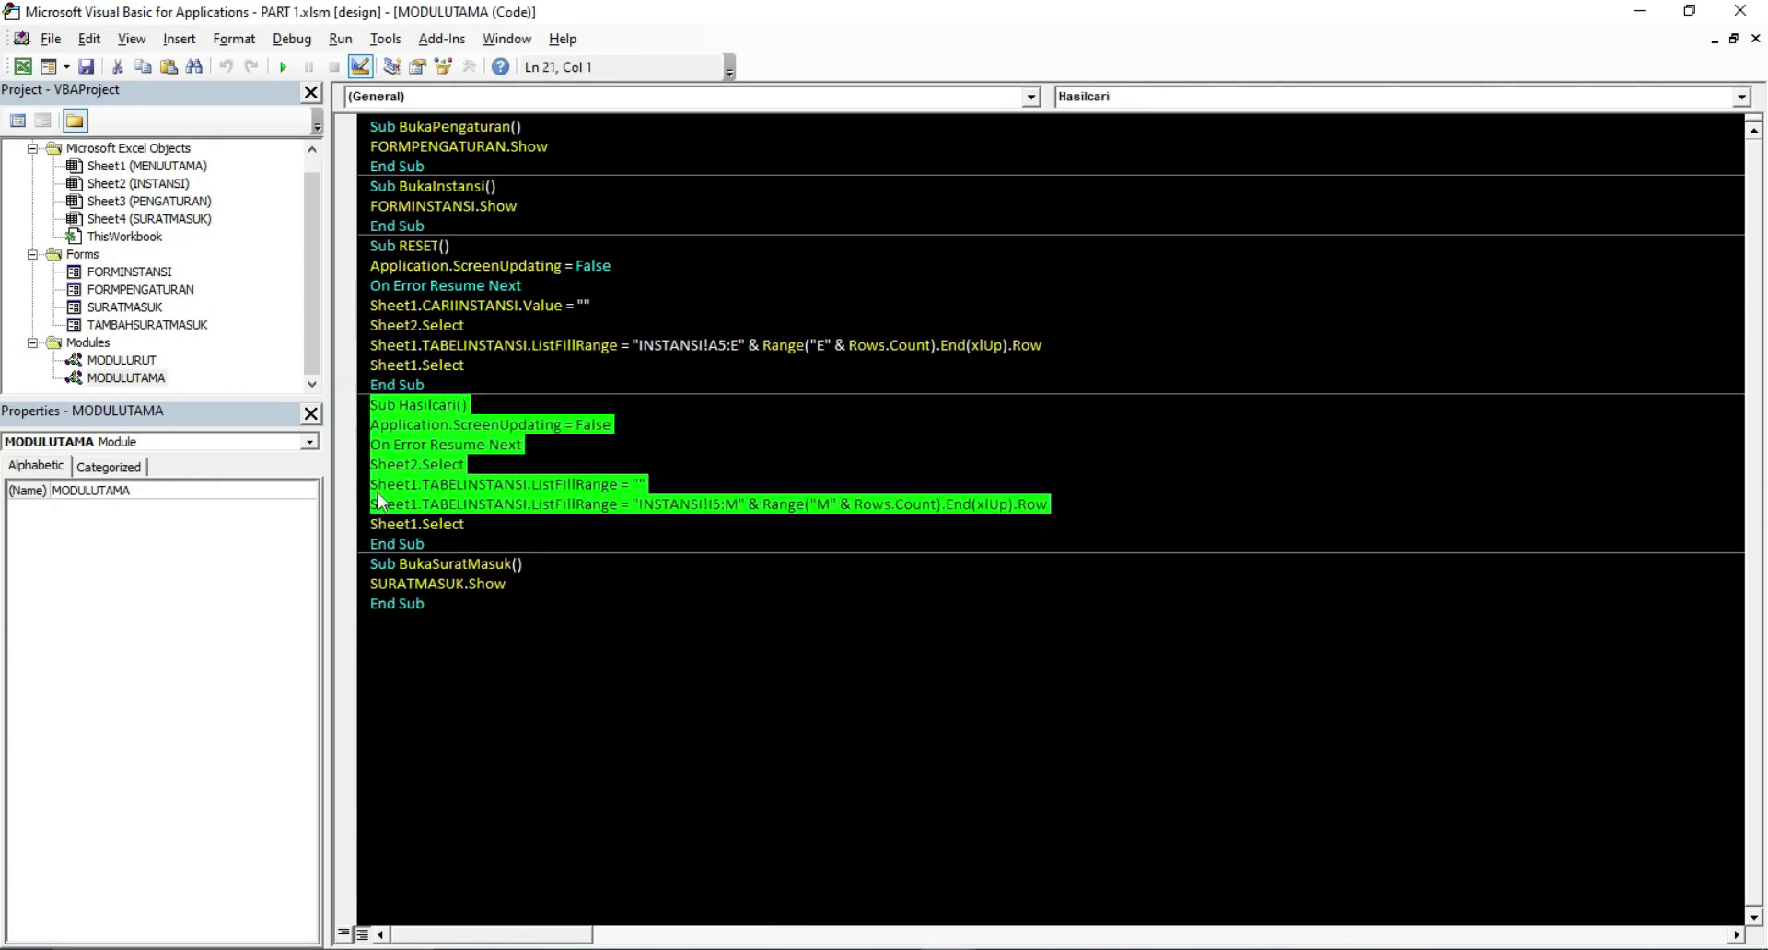
pyautogui.click(359, 424)
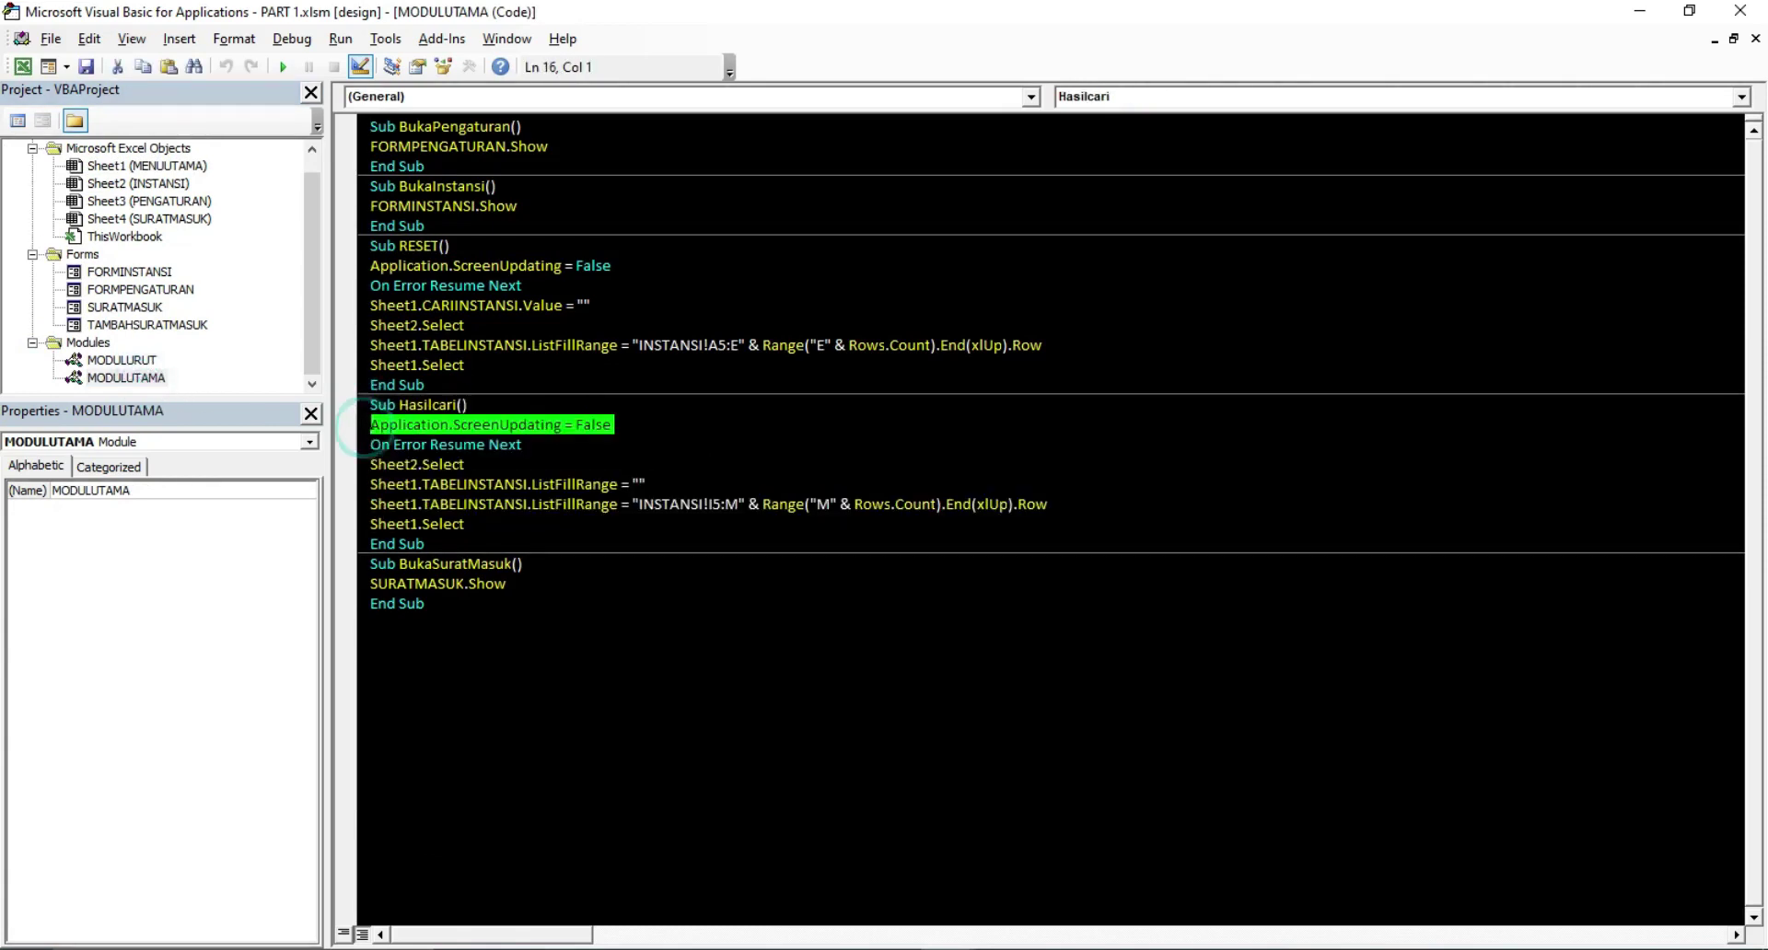
pyautogui.click(359, 405)
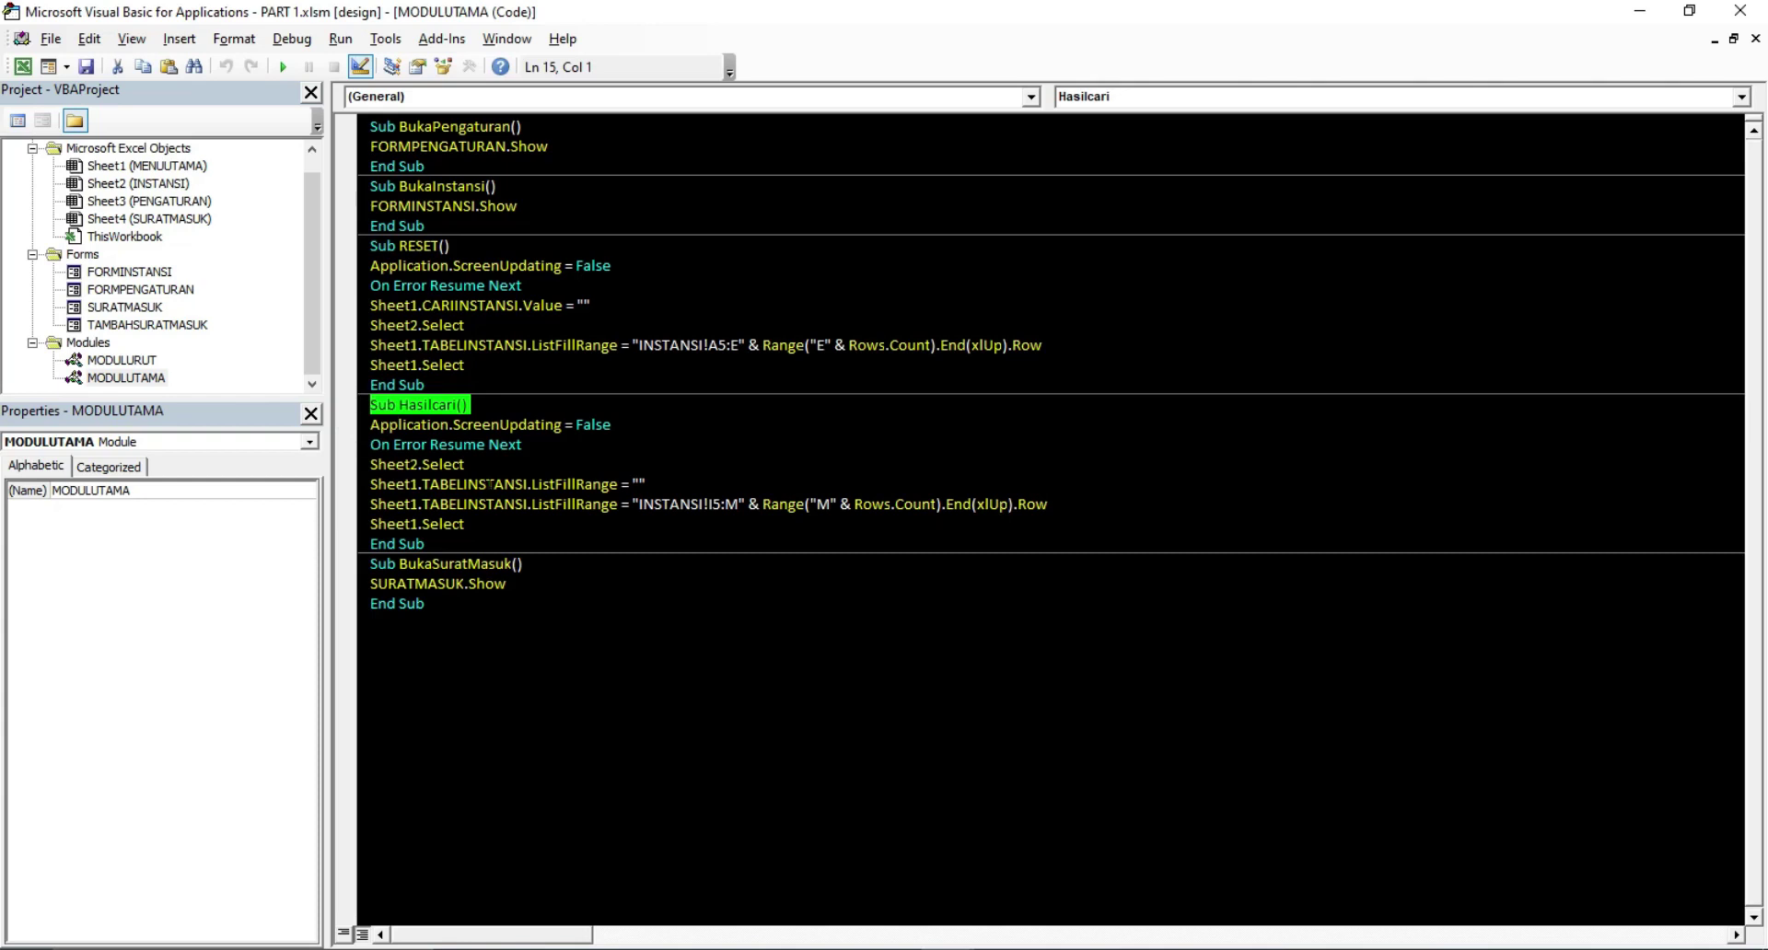
pyautogui.click(492, 483)
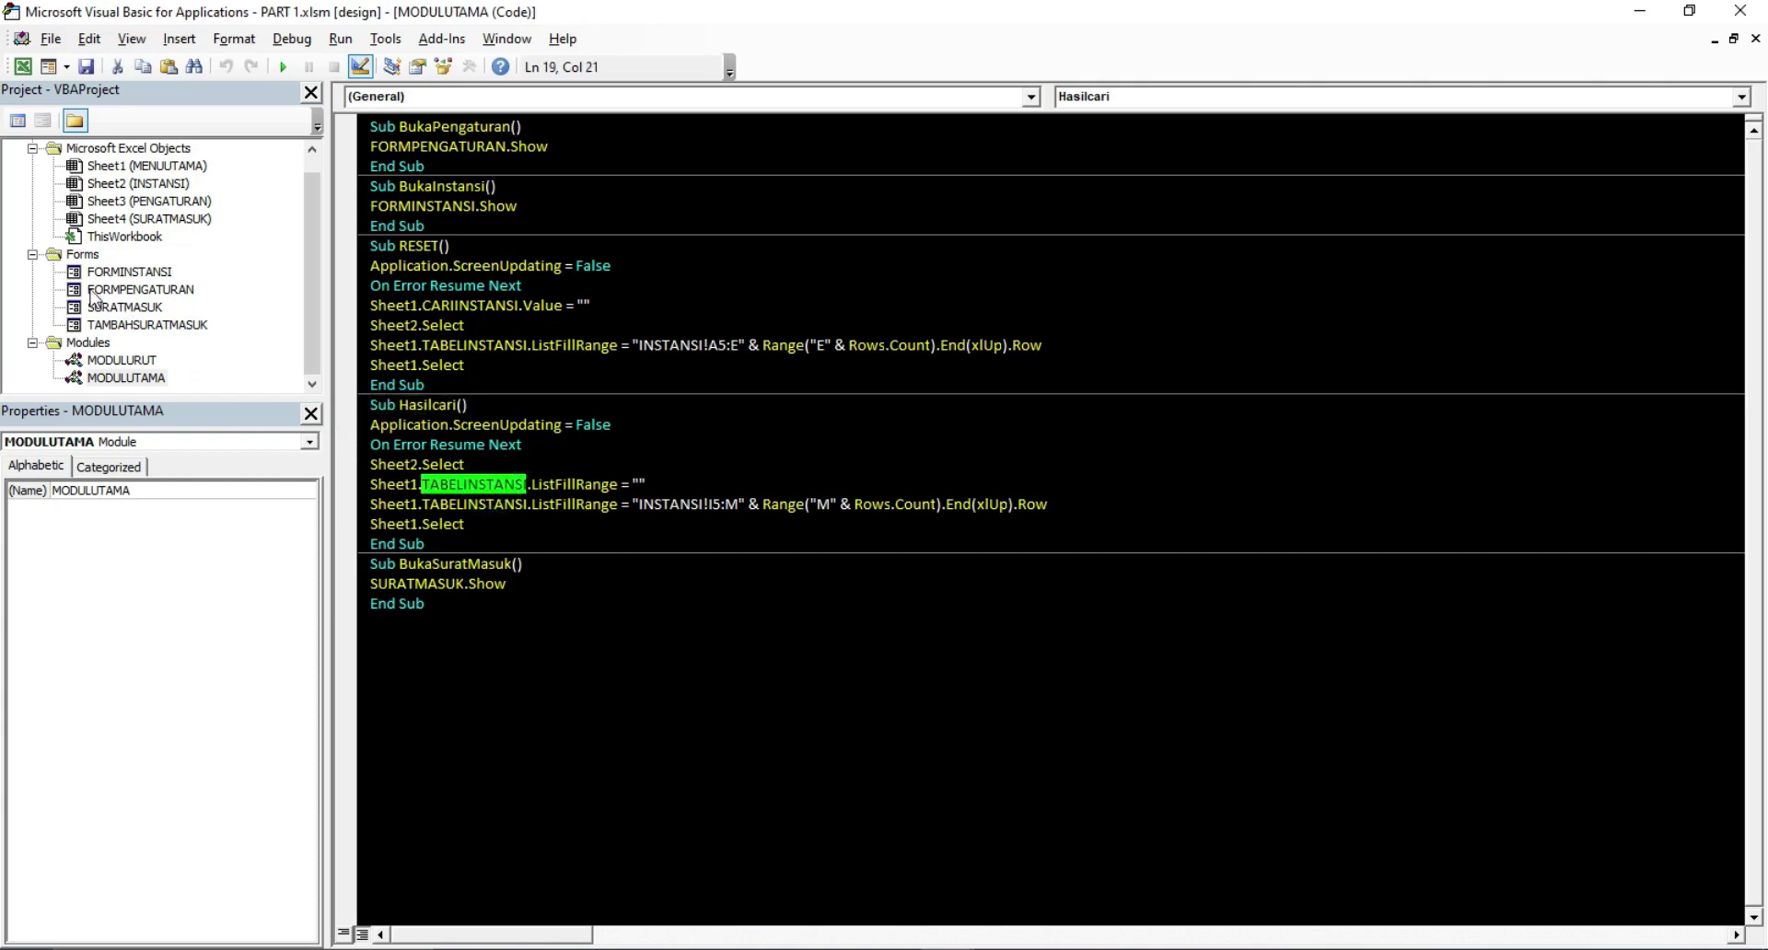
# Locate the TABELINSTANSI list box on the dashboard and its refill line in Hasilcari
pyautogui.click(23, 66)
pyautogui.click(156, 905)
pyautogui.click(523, 518)
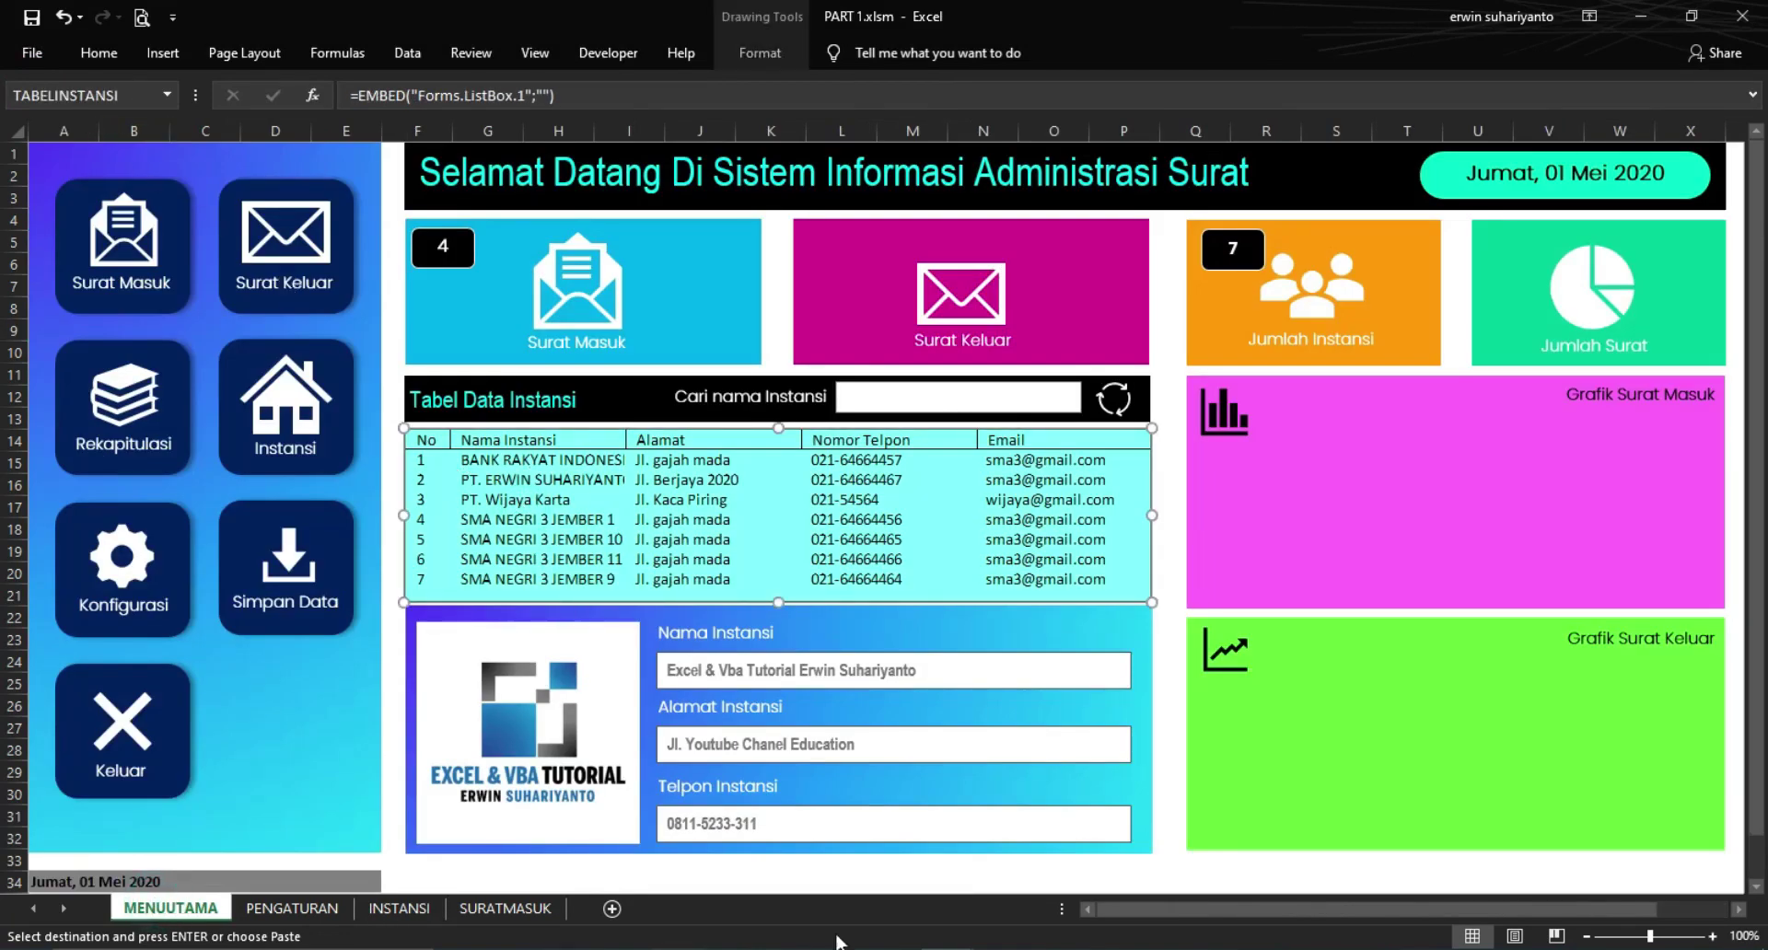
pyautogui.moveTo(948, 939)
pyautogui.click(1001, 880)
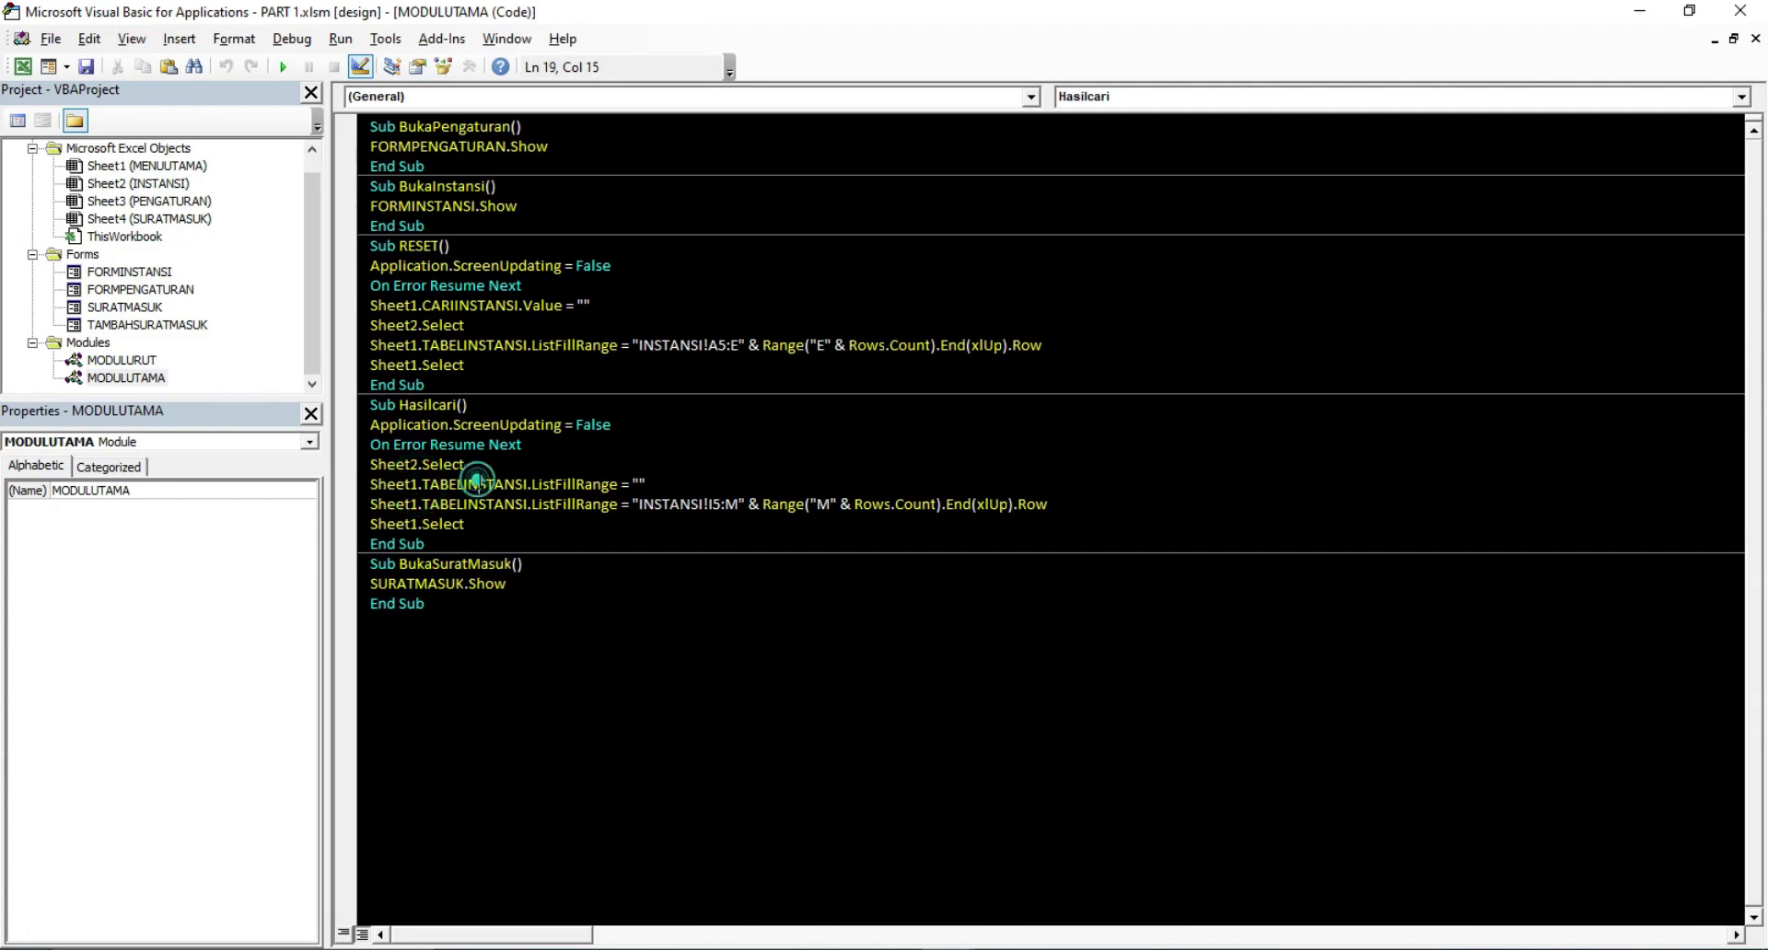
pyautogui.doubleClick(491, 505)
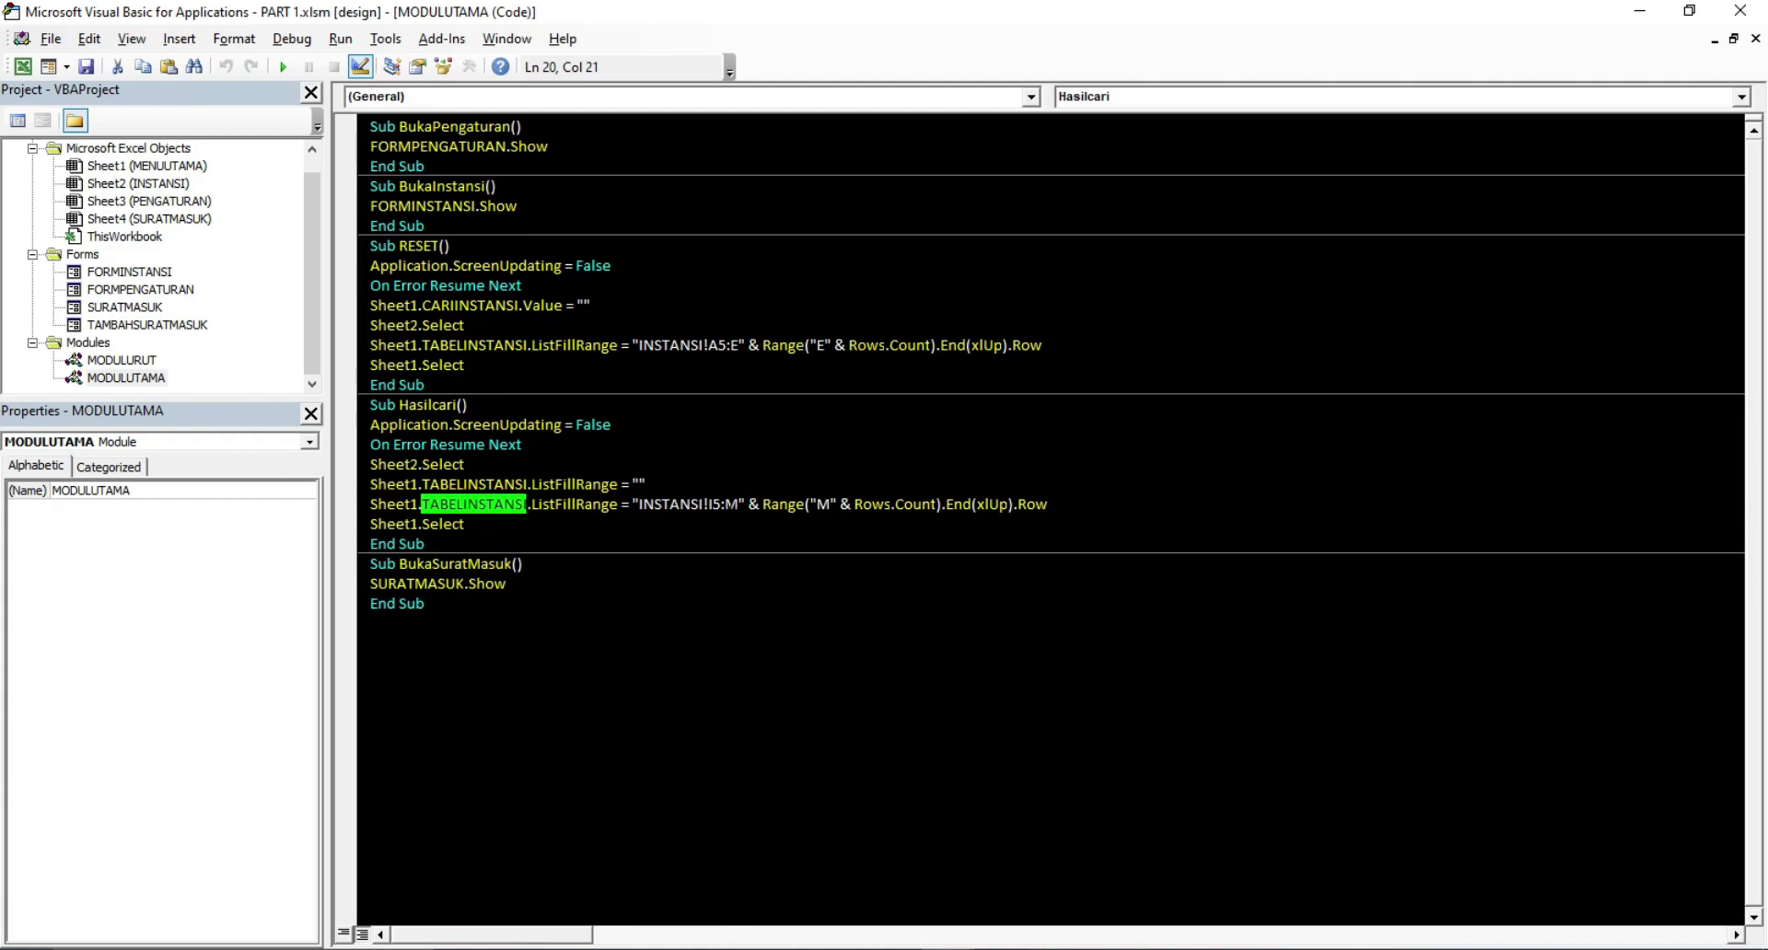
# Match results range I5 to column M on INSTANSI with the Range reference in Hasilcari
pyautogui.click(22, 66)
pyautogui.click(399, 909)
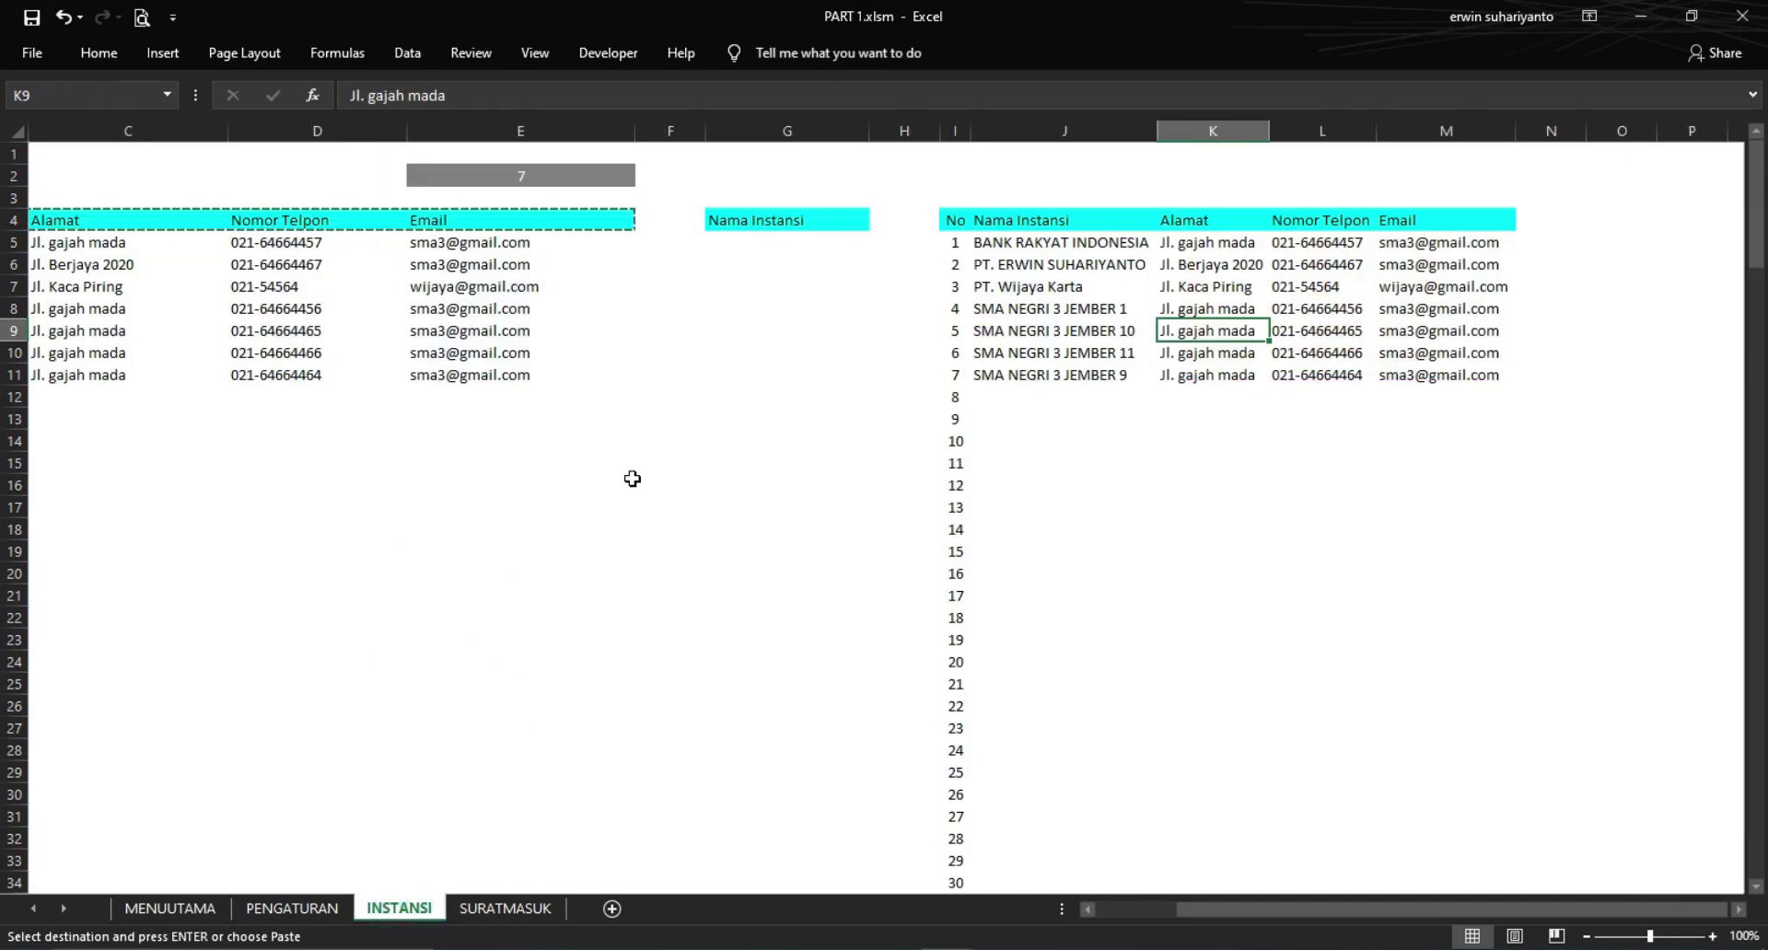
pyautogui.click(954, 242)
pyautogui.click(1482, 224)
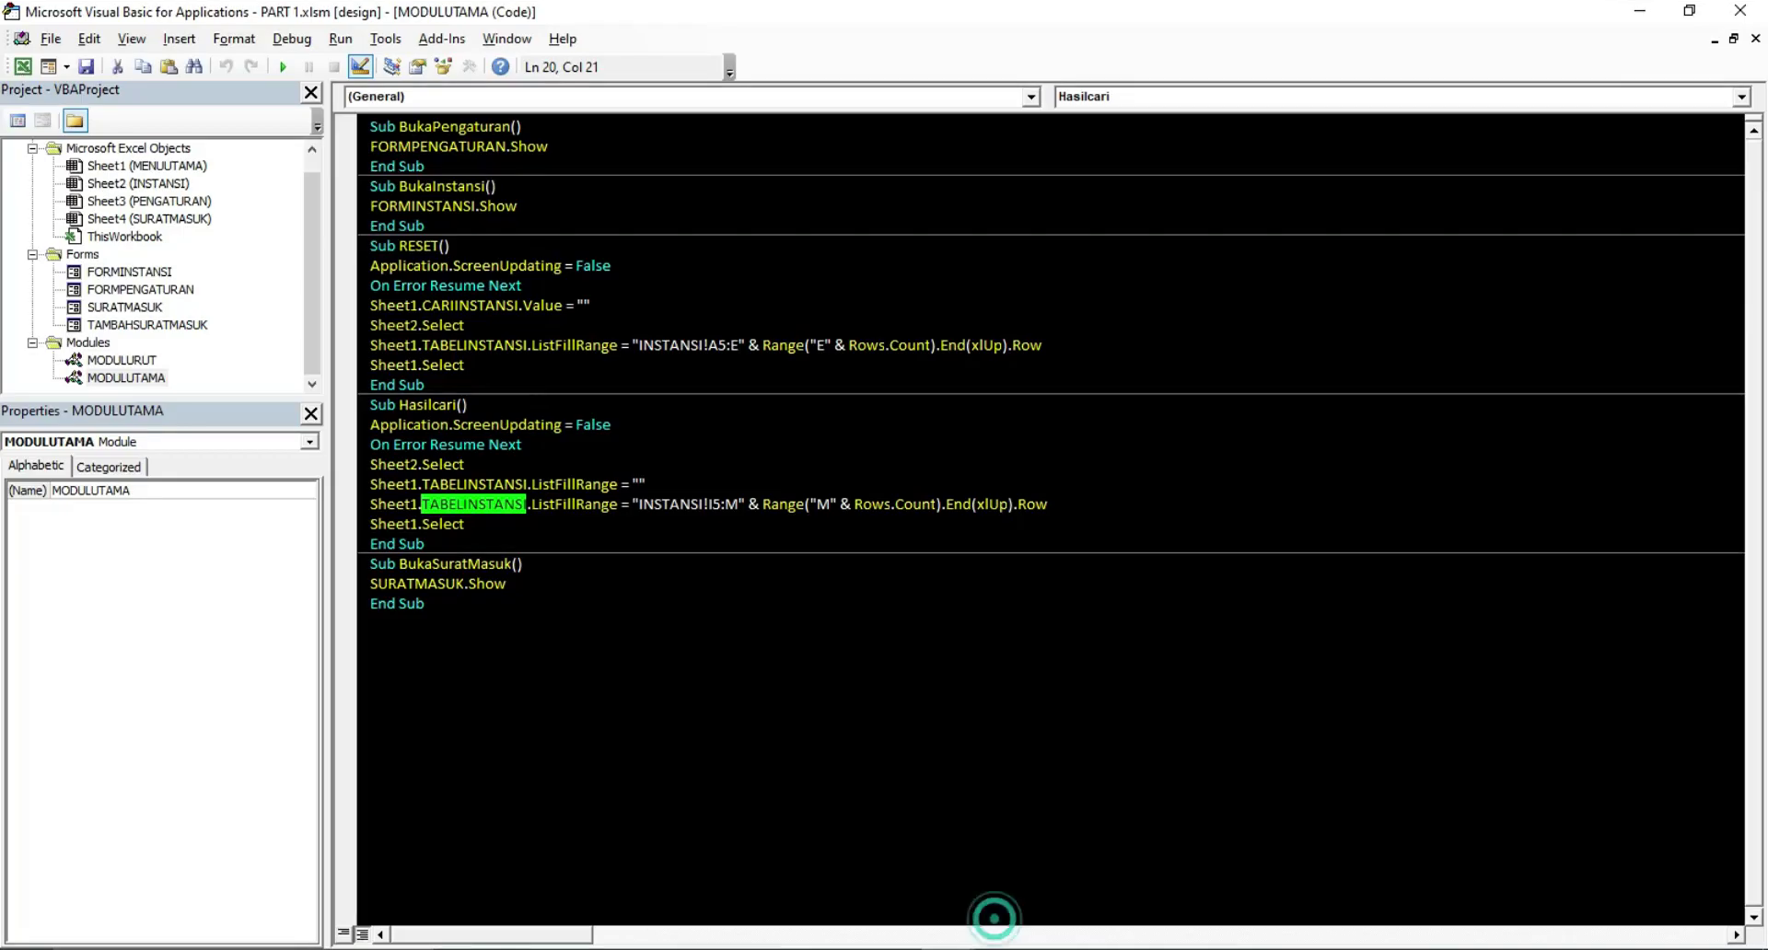
pyautogui.click(996, 918)
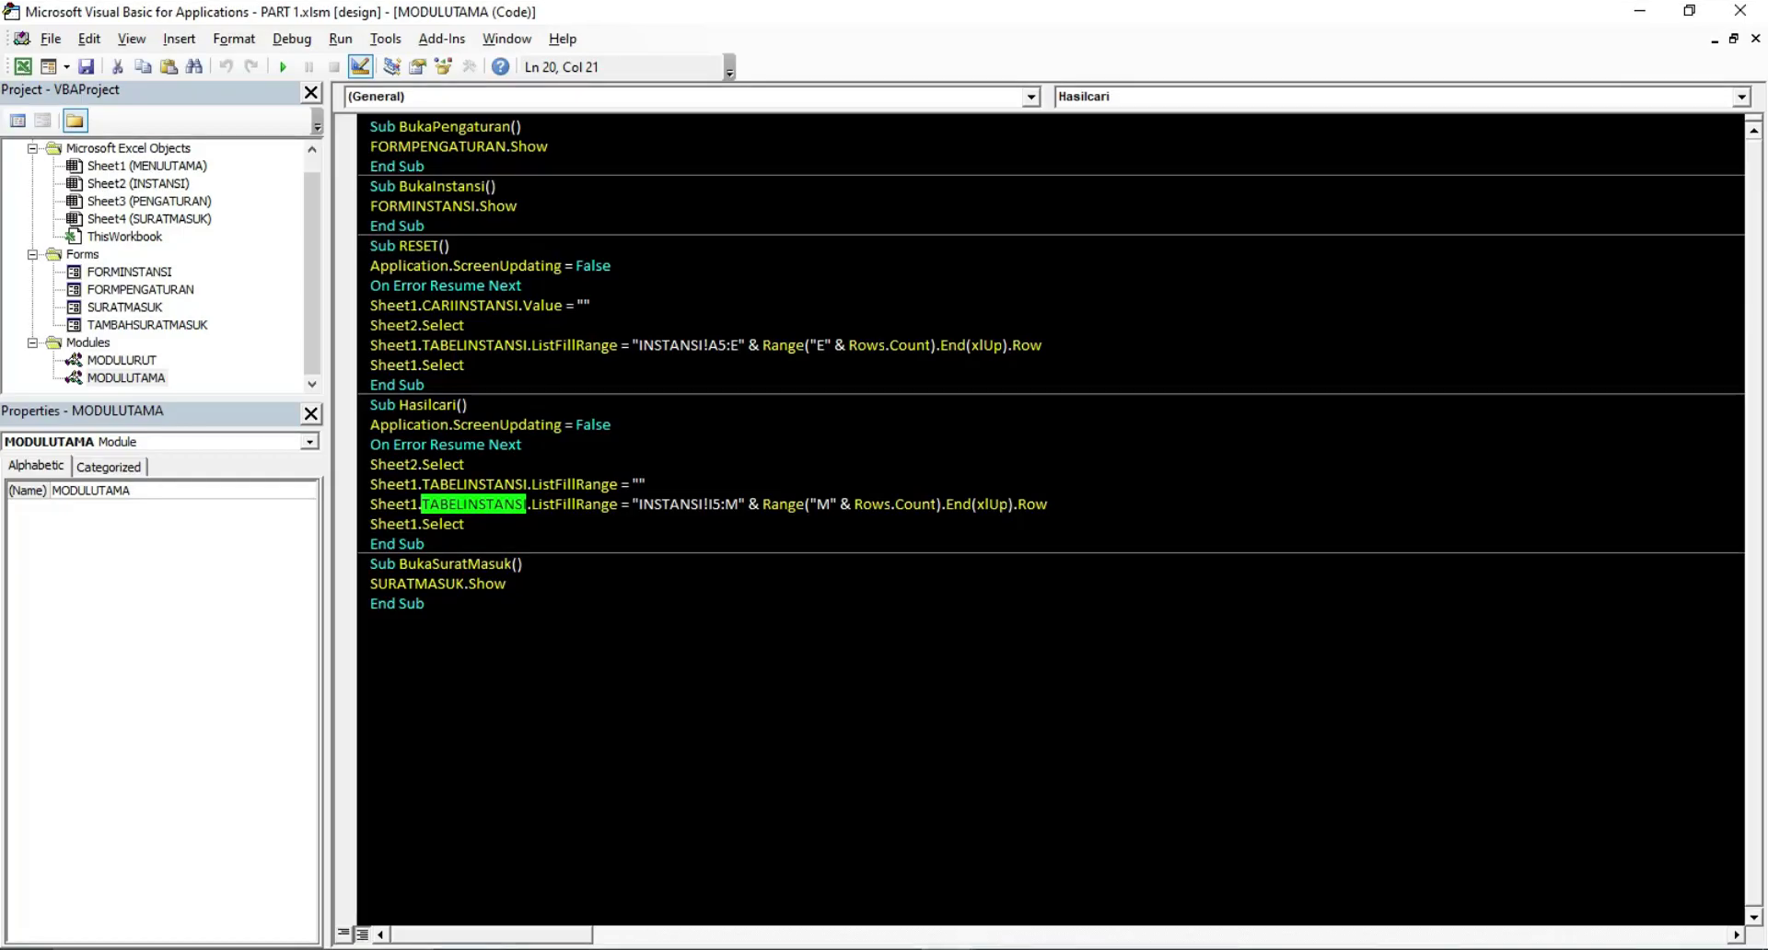
pyautogui.doubleClick(820, 504)
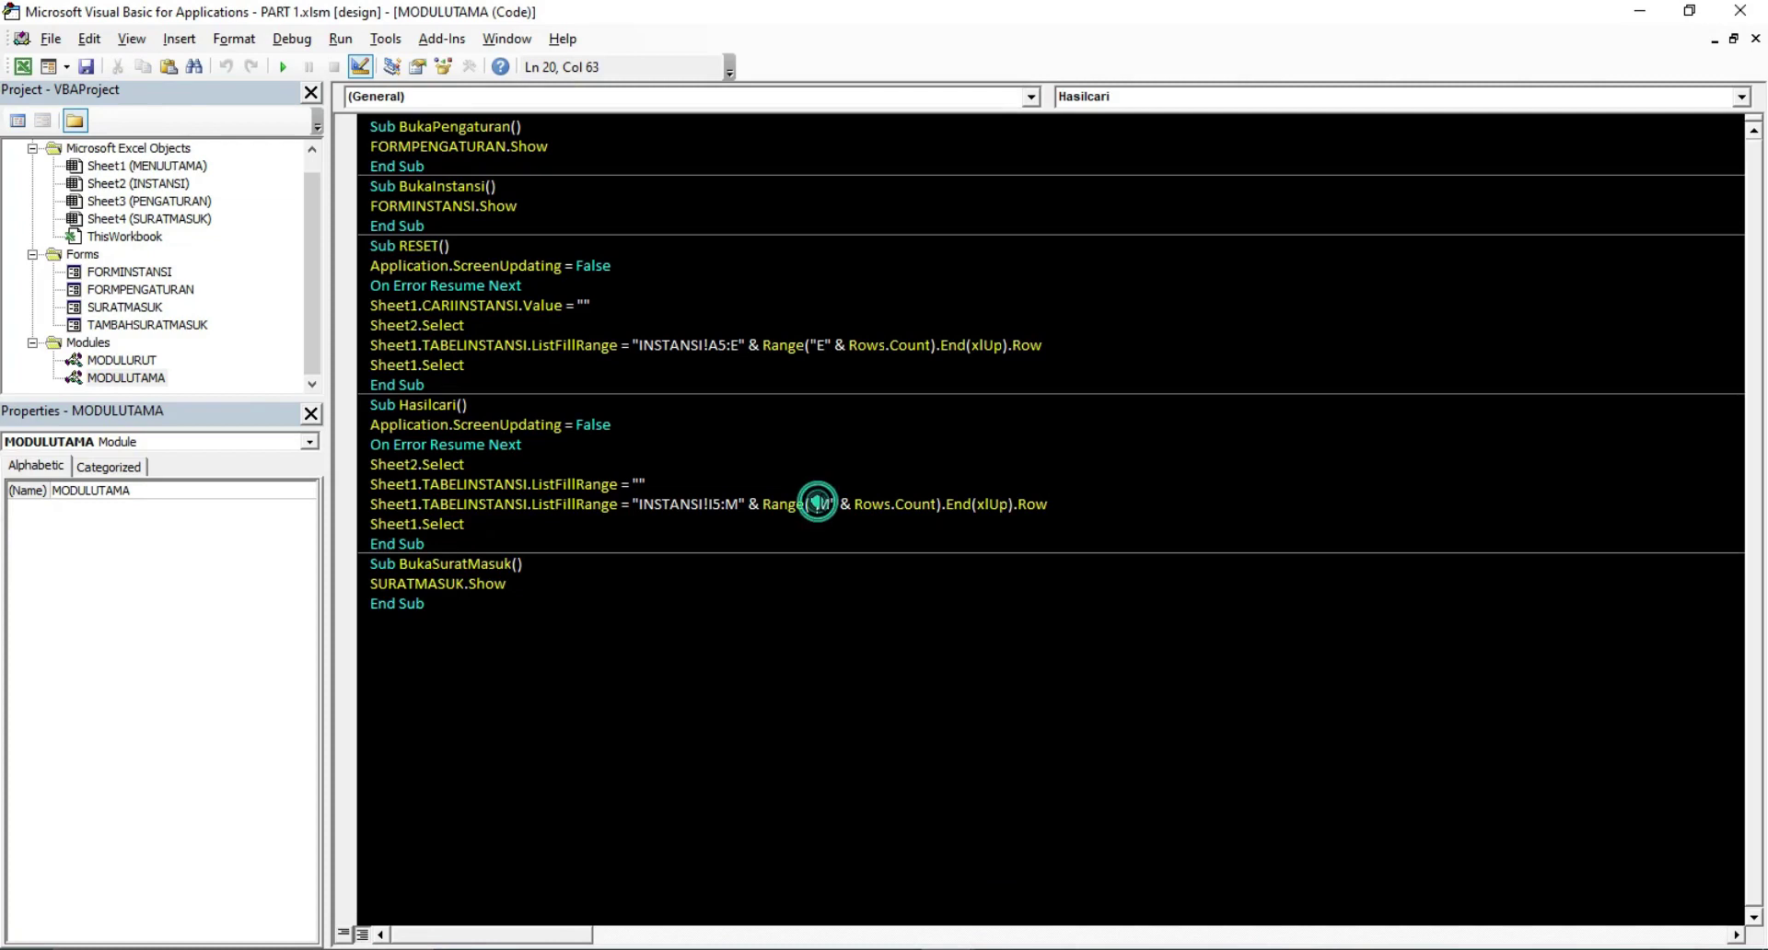
pyautogui.doubleClick(729, 503)
pyautogui.doubleClick(821, 503)
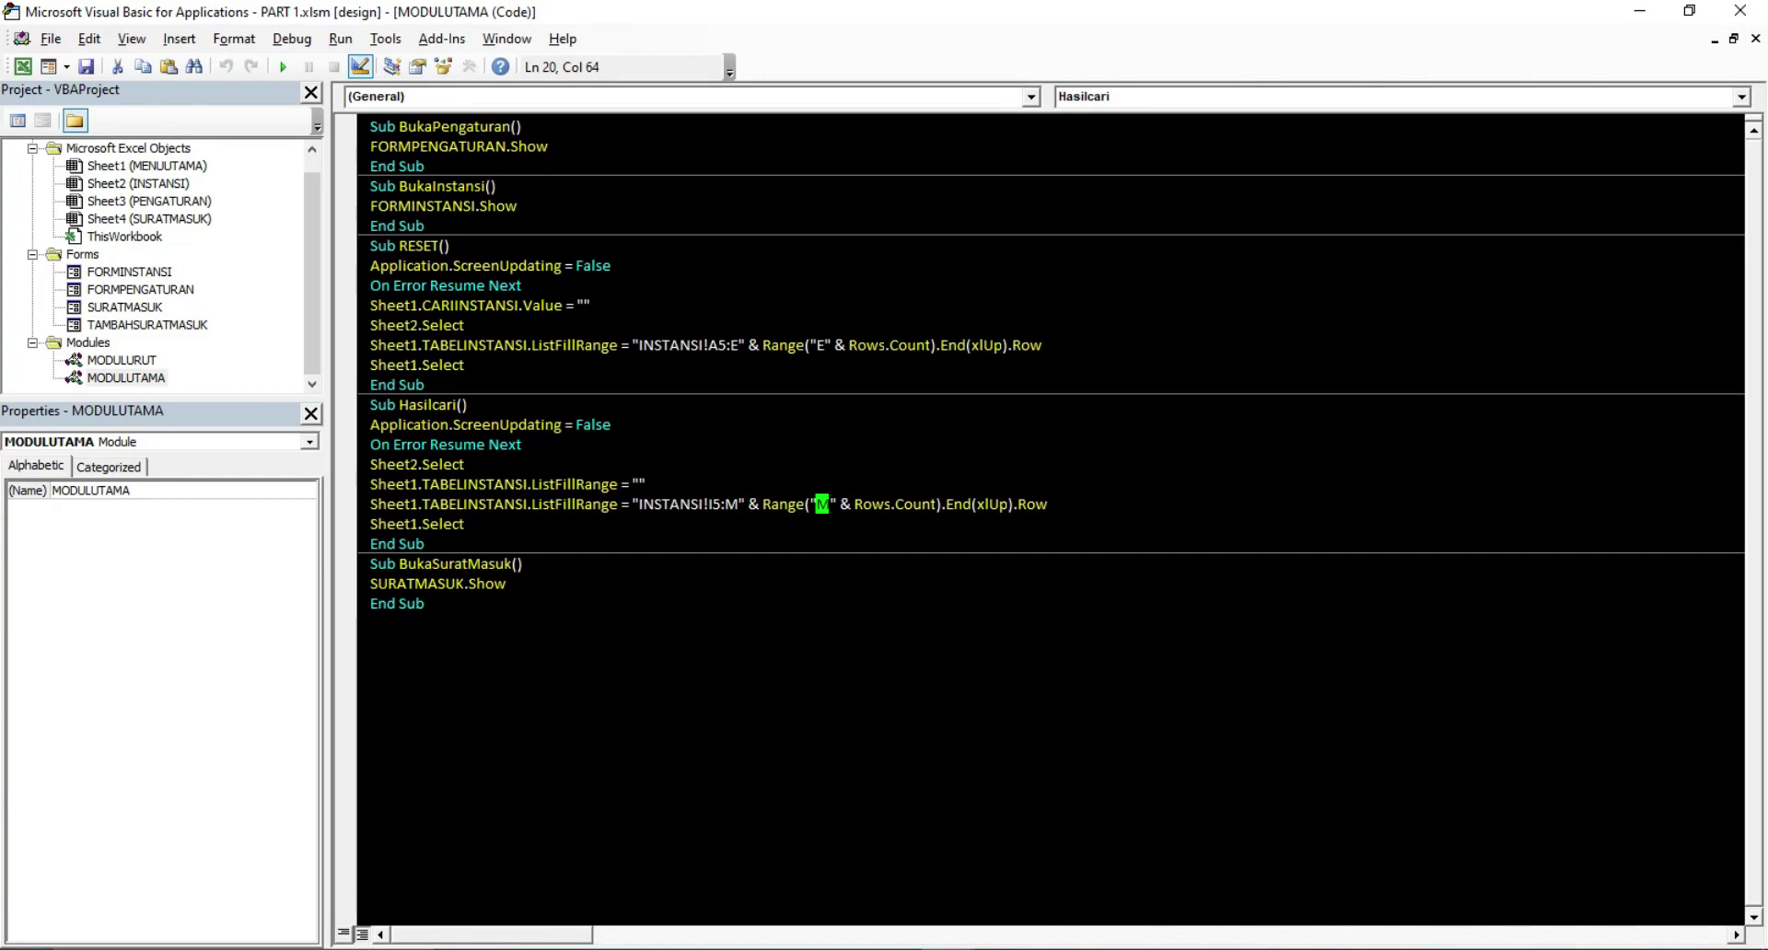
pyautogui.click(674, 541)
pyautogui.doubleClick(426, 405)
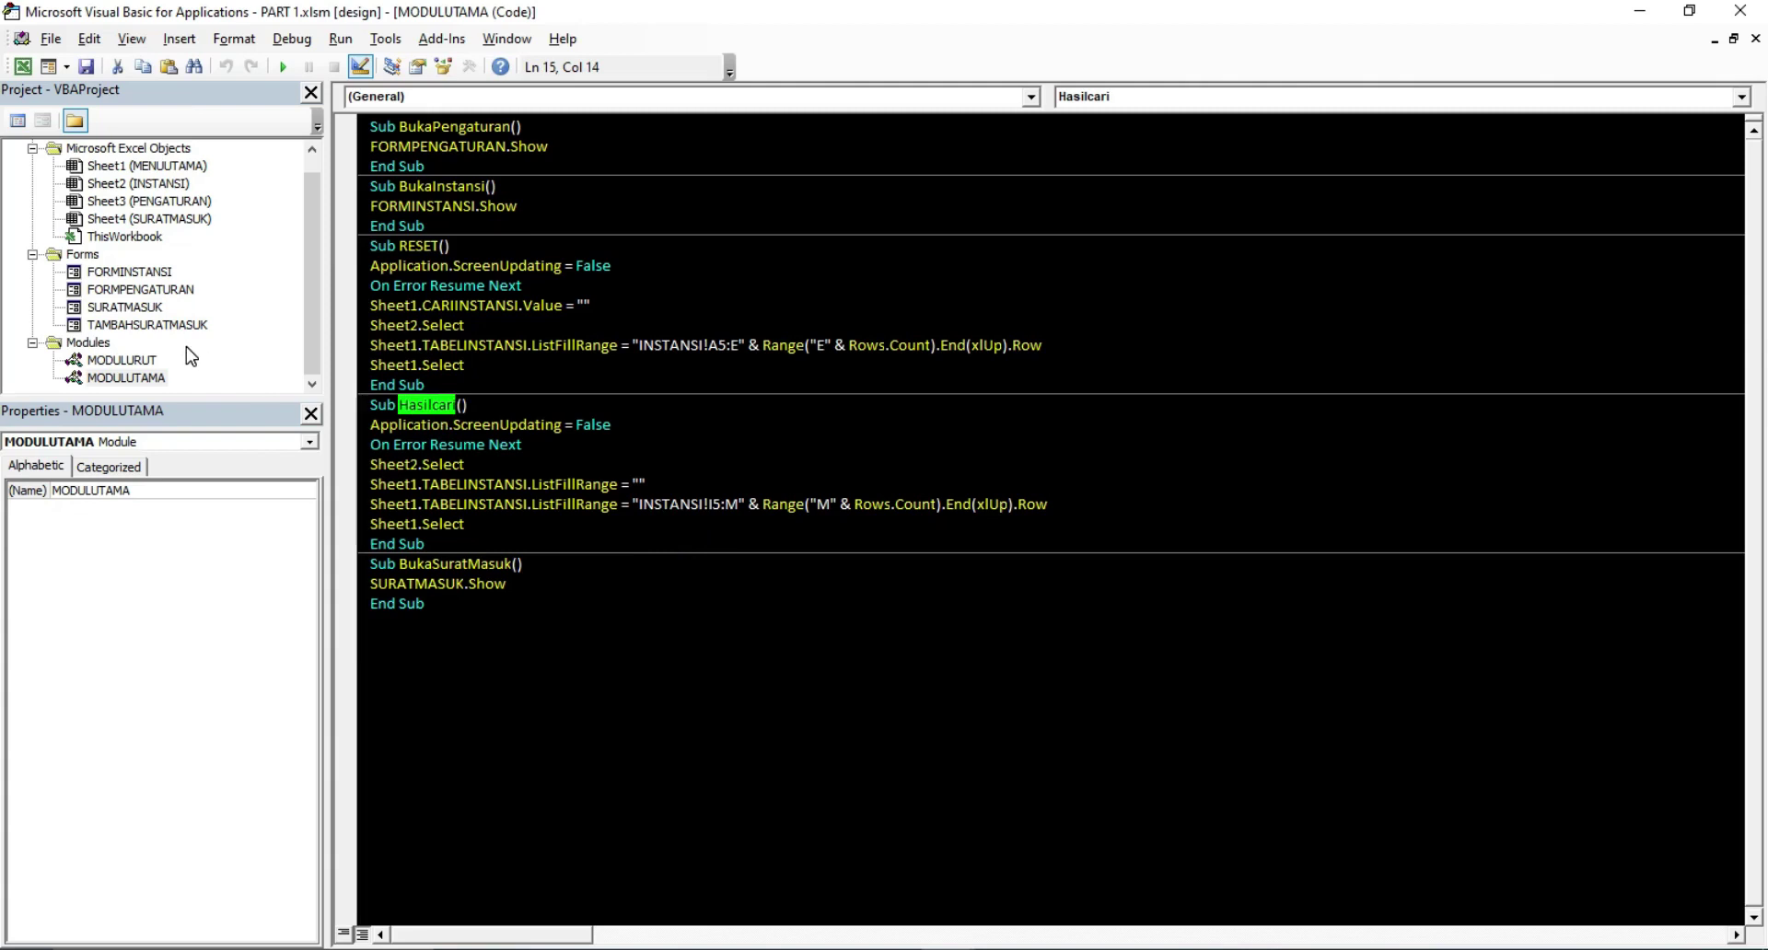
# Open the dashboard sheet's code and highlight the Call Hasilcari line in CARIINSTANSI_Change
pyautogui.click(160, 171)
pyautogui.doubleClick(160, 172)
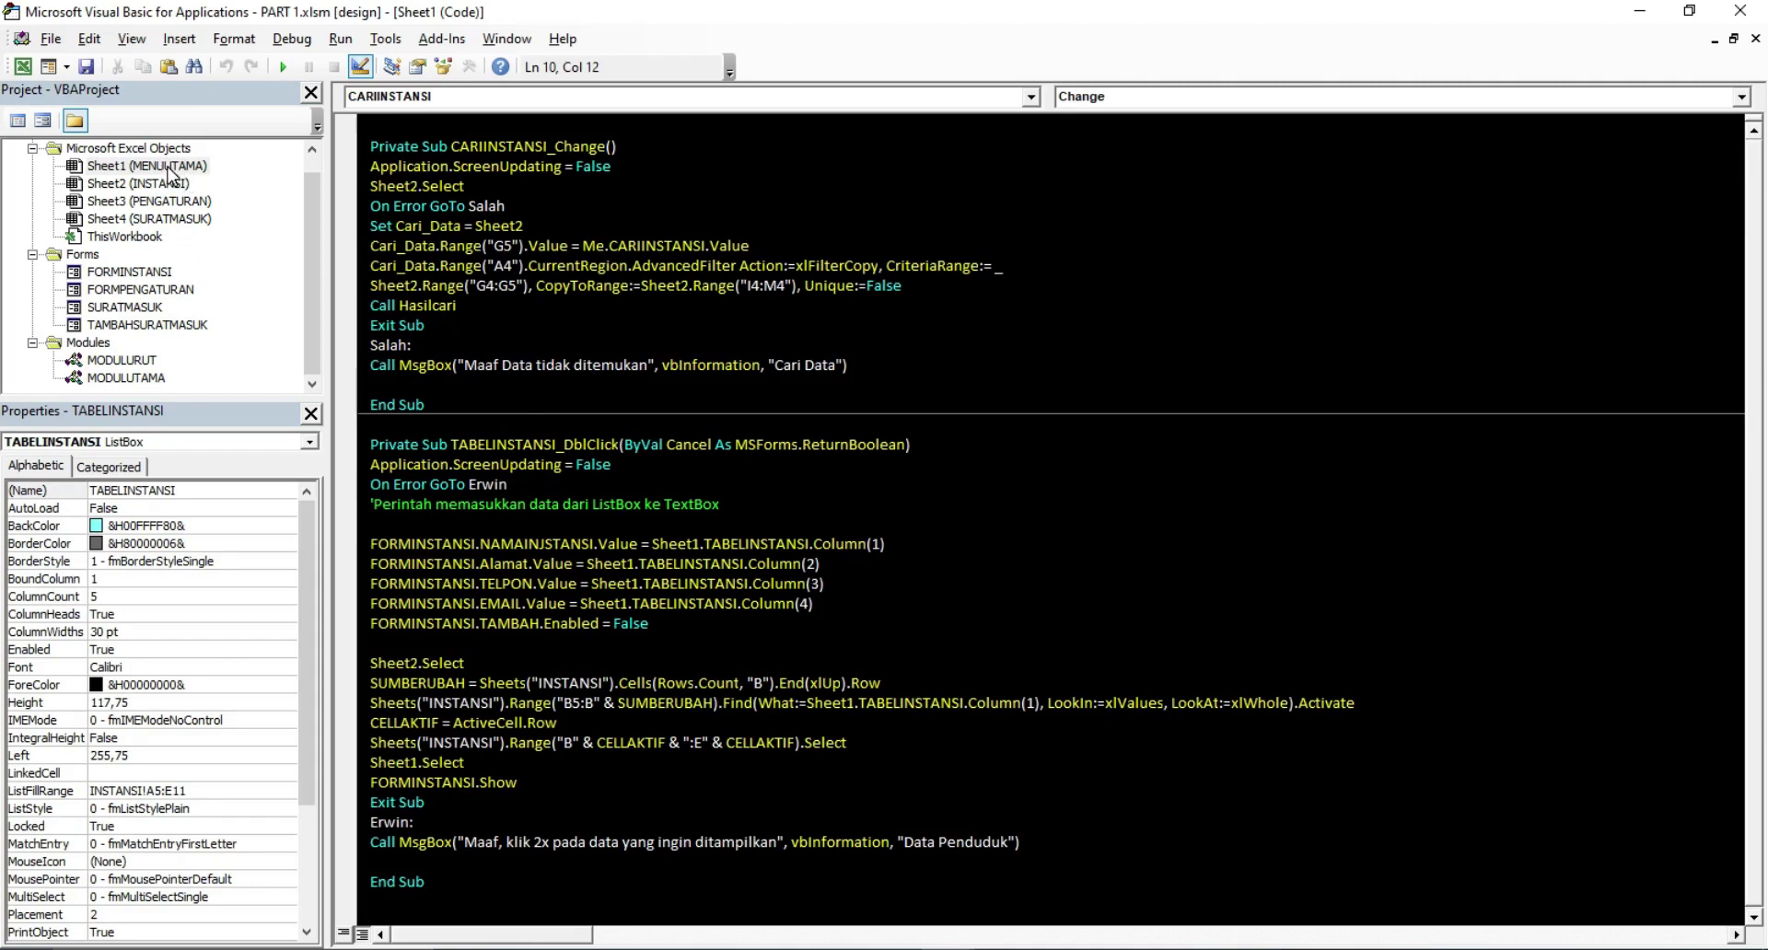
pyautogui.click(561, 624)
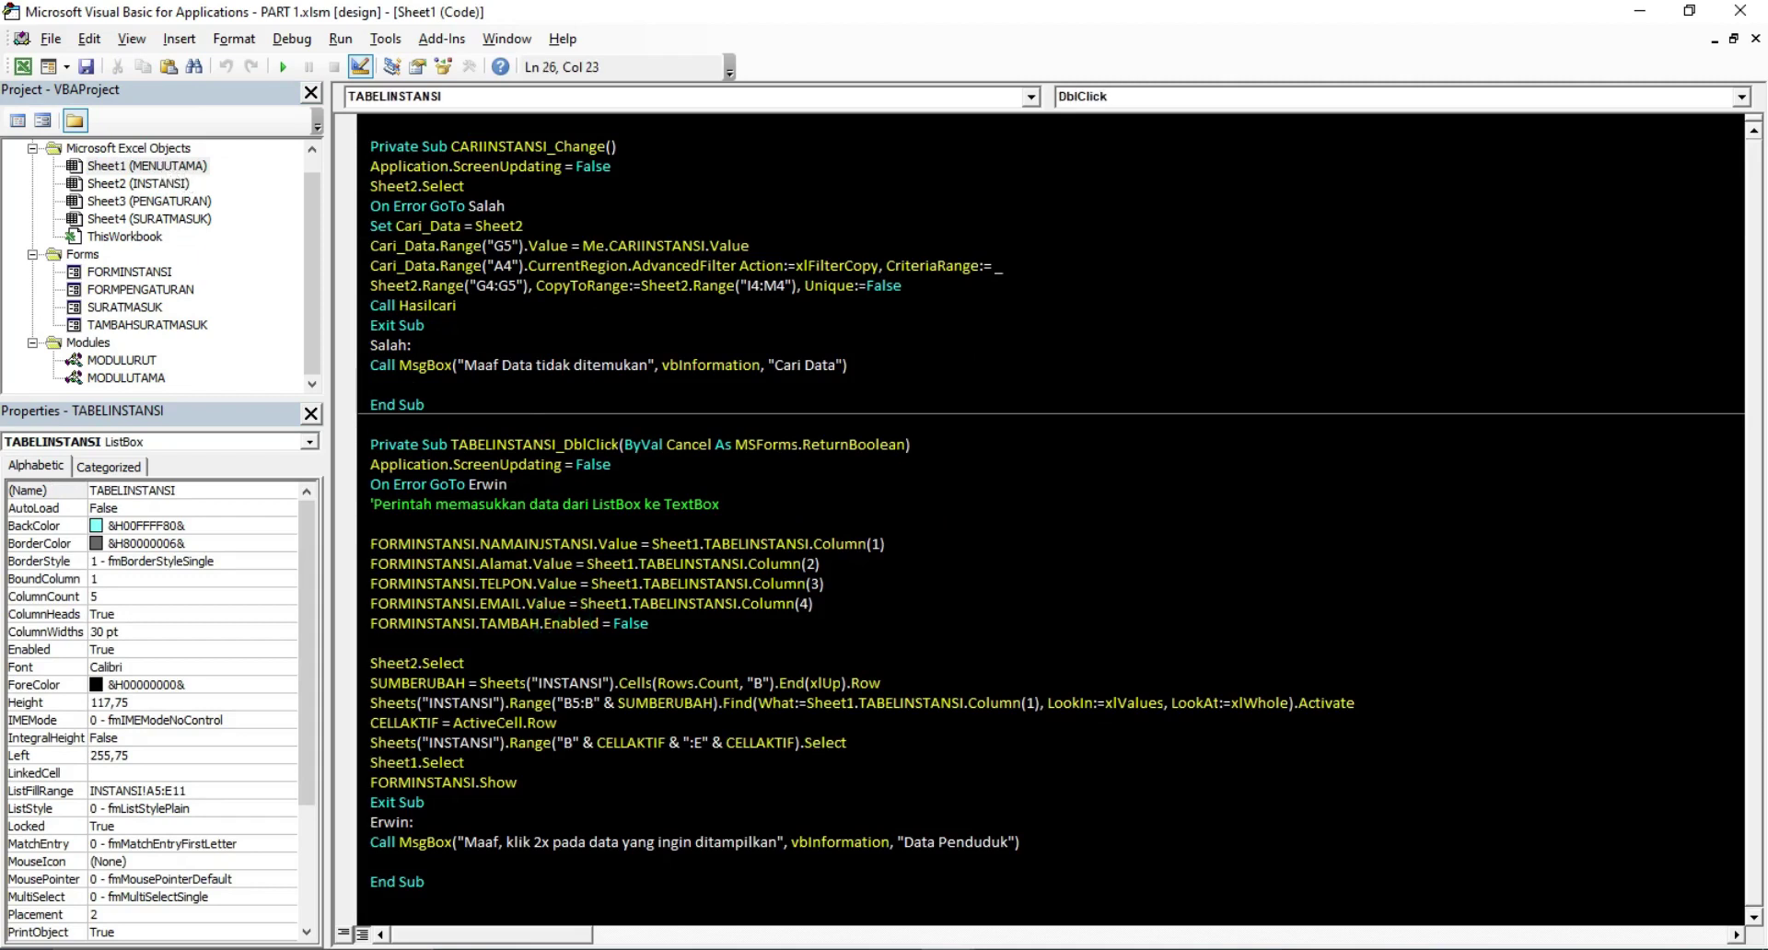
pyautogui.click(464, 301)
pyautogui.click(407, 324)
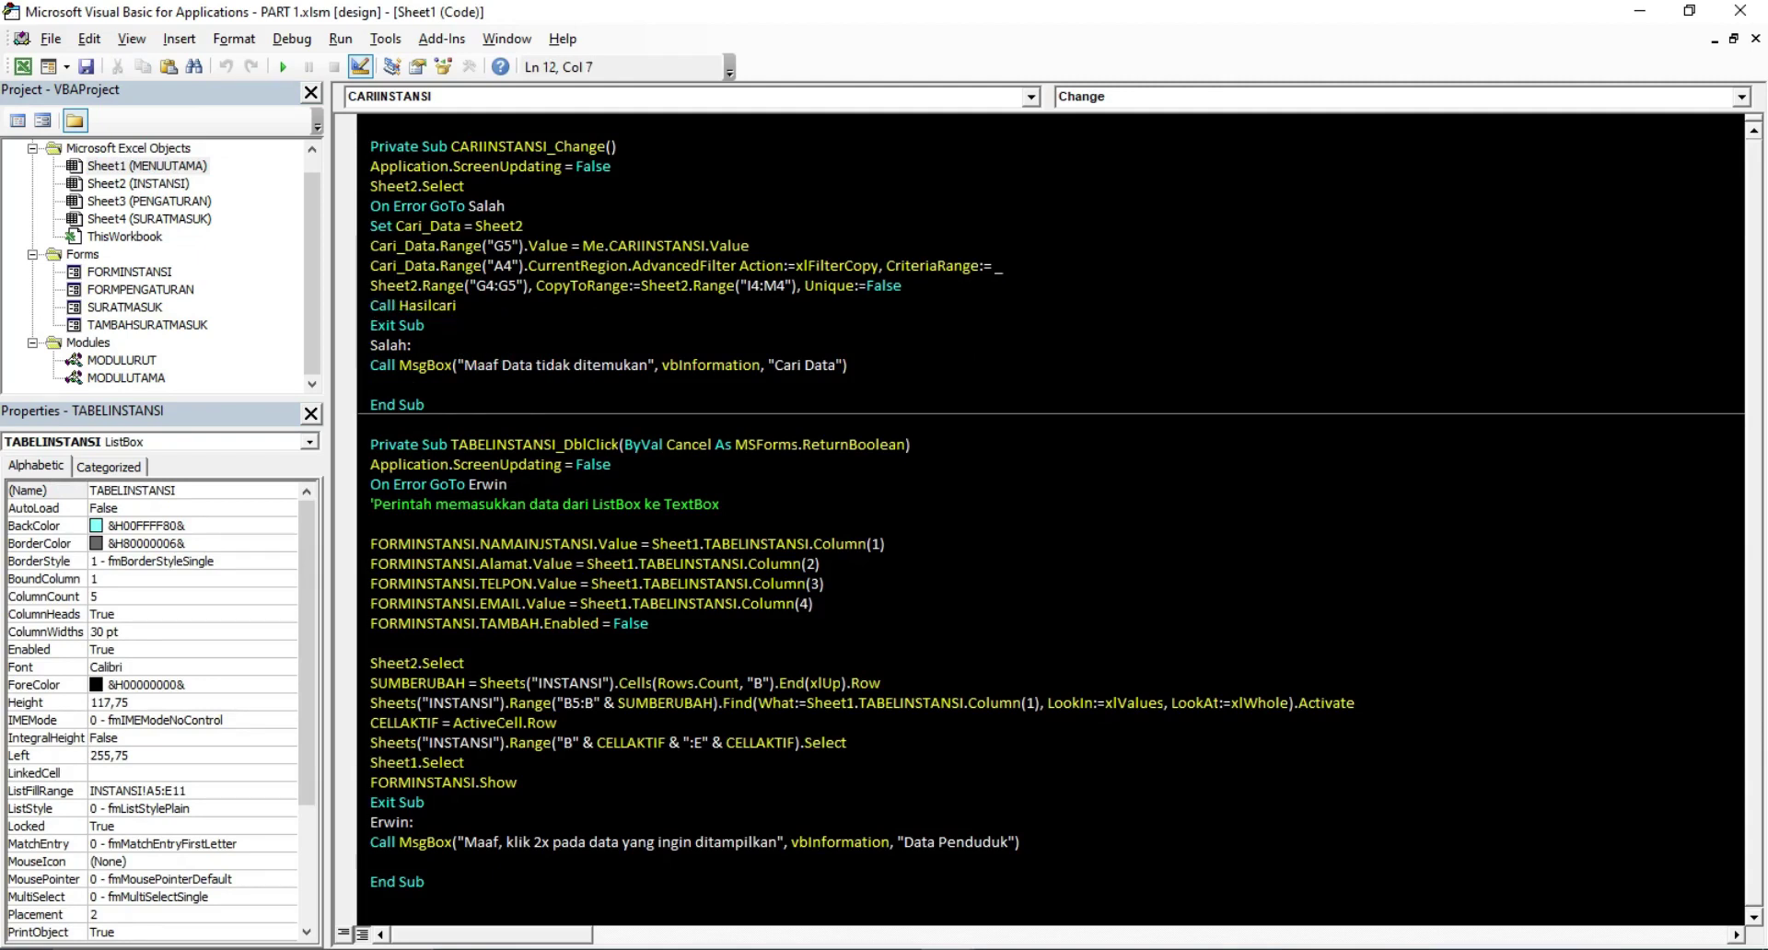
pyautogui.moveTo(454, 304); pyautogui.dragTo(370, 305)
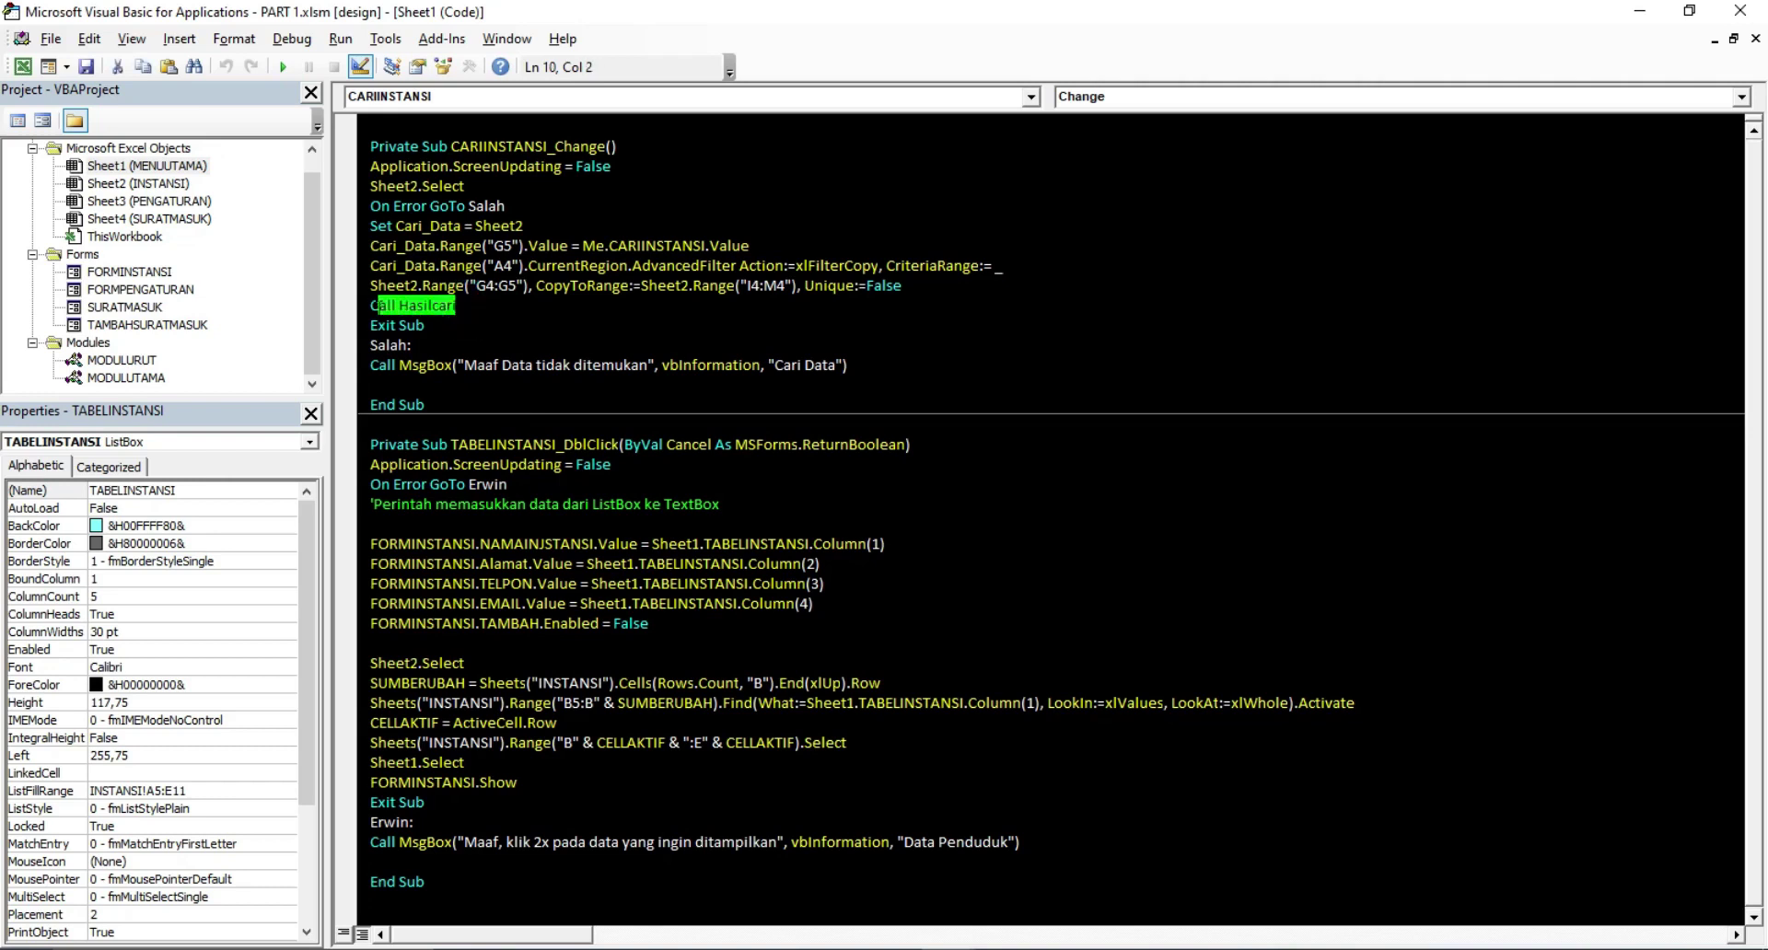
# Switch to the MENUUTAMA dashboard and select the agency search box
pyautogui.click(23, 68)
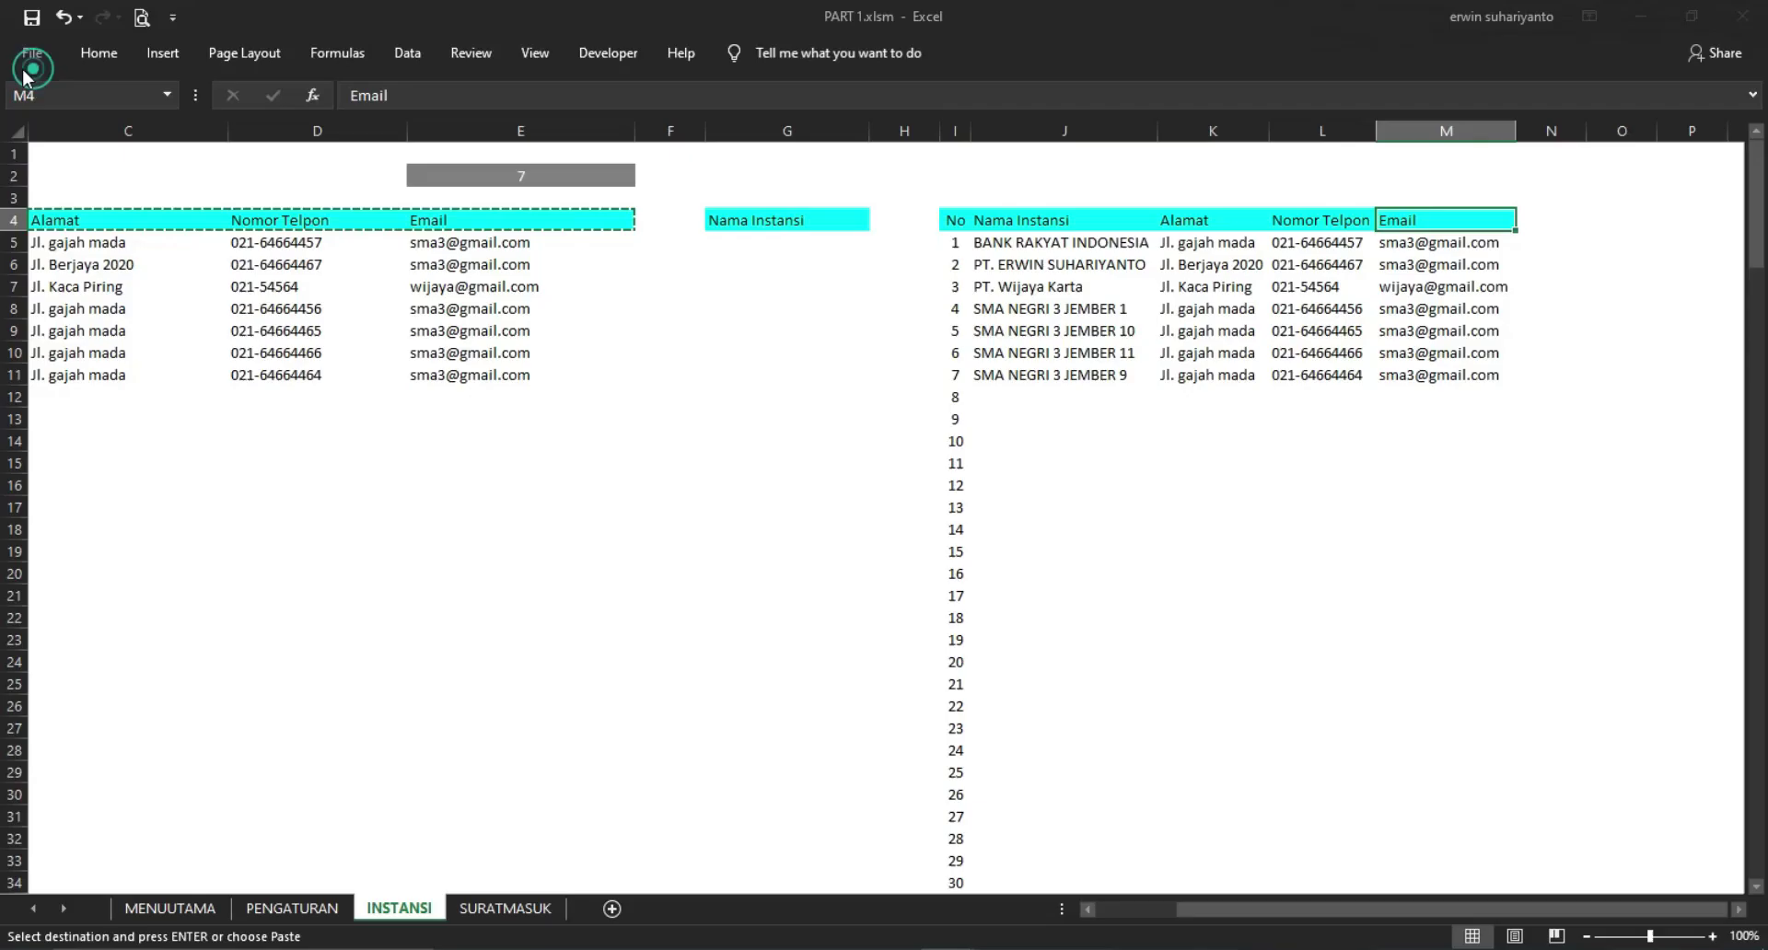
pyautogui.click(170, 907)
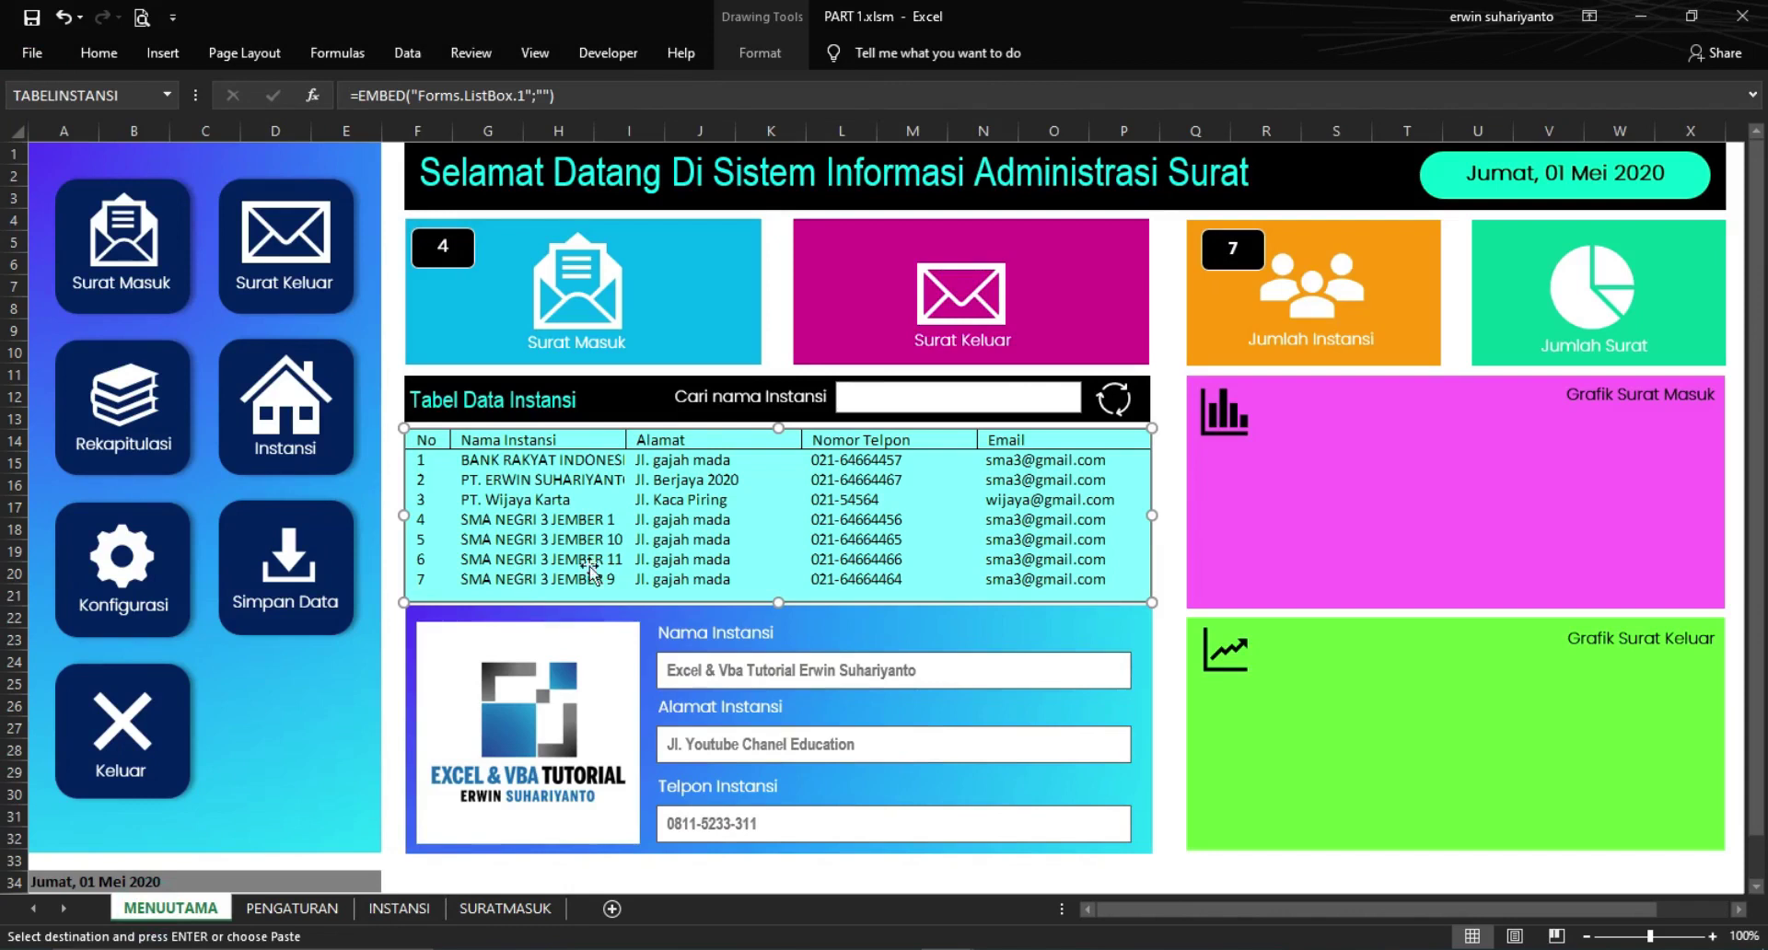
pyautogui.click(1163, 465)
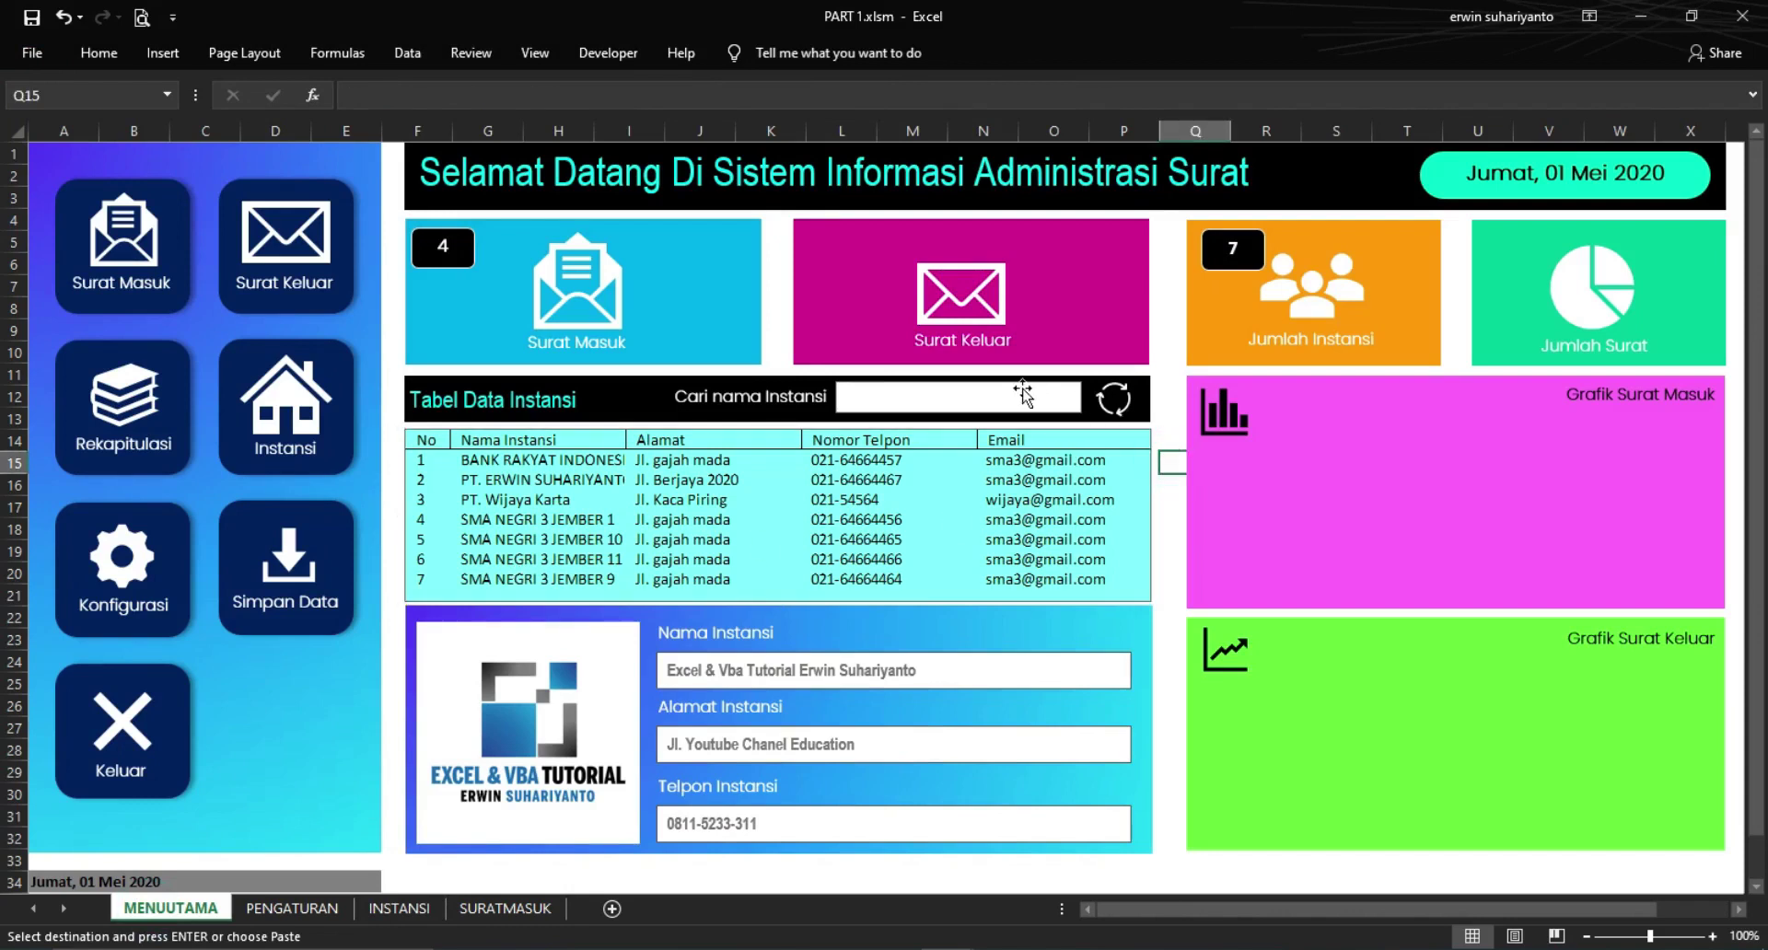
pyautogui.click(987, 396)
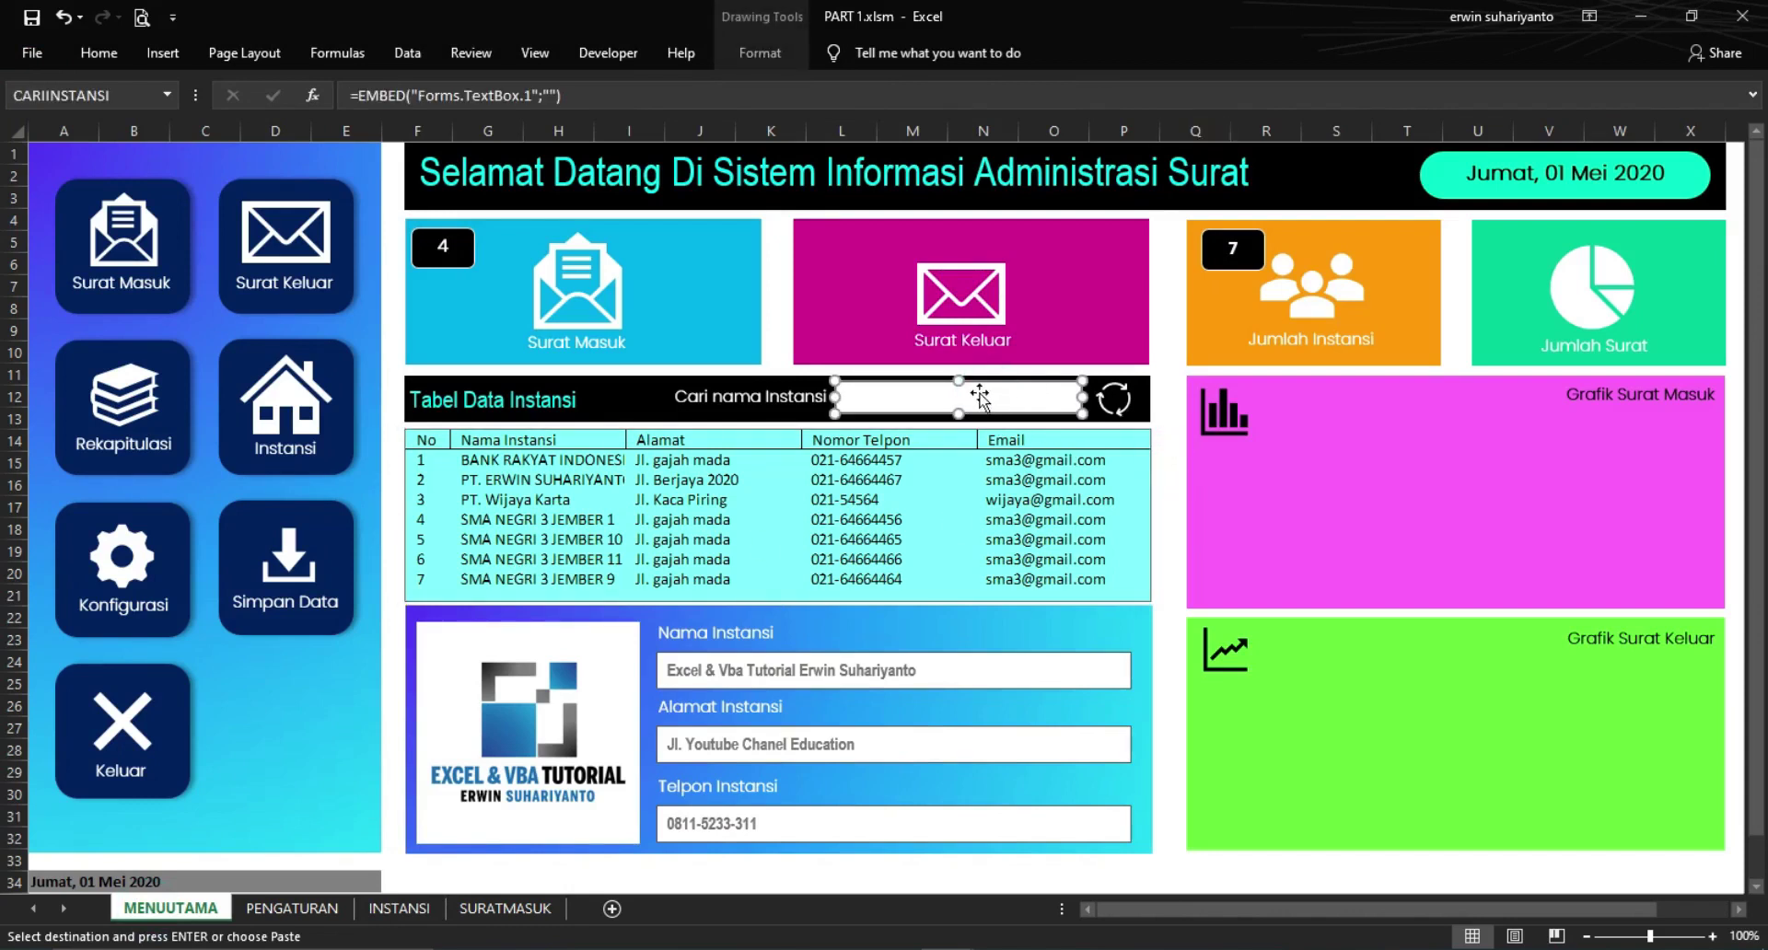
# Recheck the Call Hasilcari line in the VBA editor, then return to the dashboard and deselect the search box
pyautogui.moveTo(951, 946)
pyautogui.click(1036, 878)
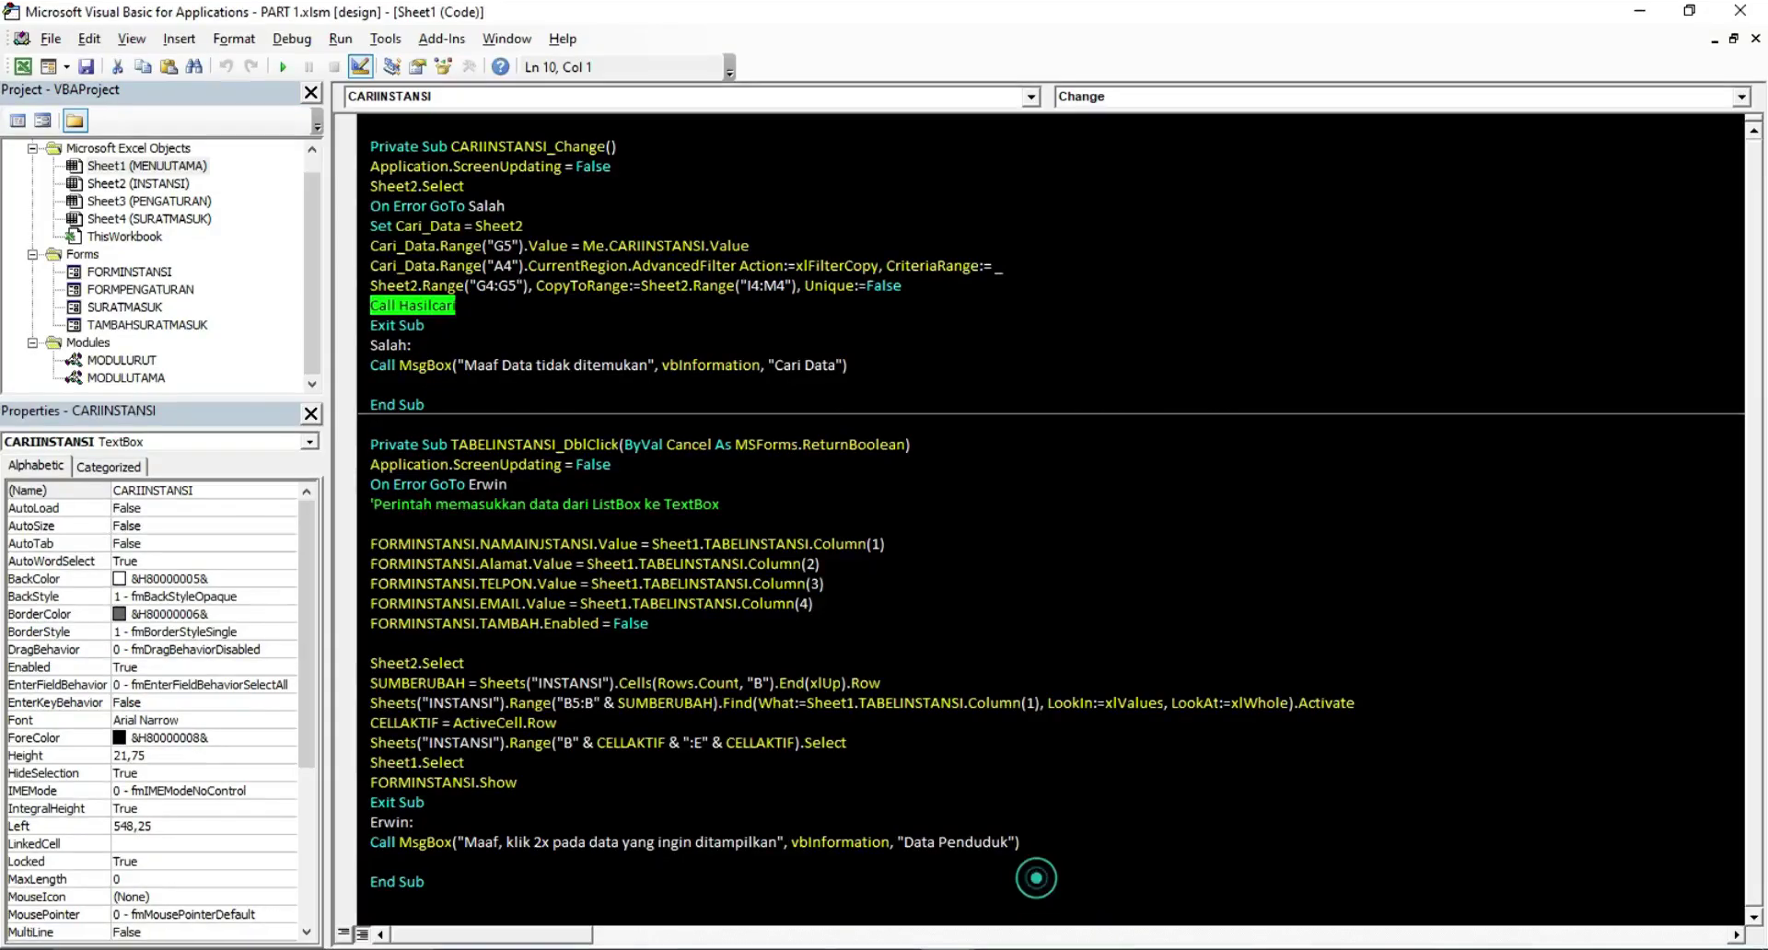
pyautogui.click(467, 297)
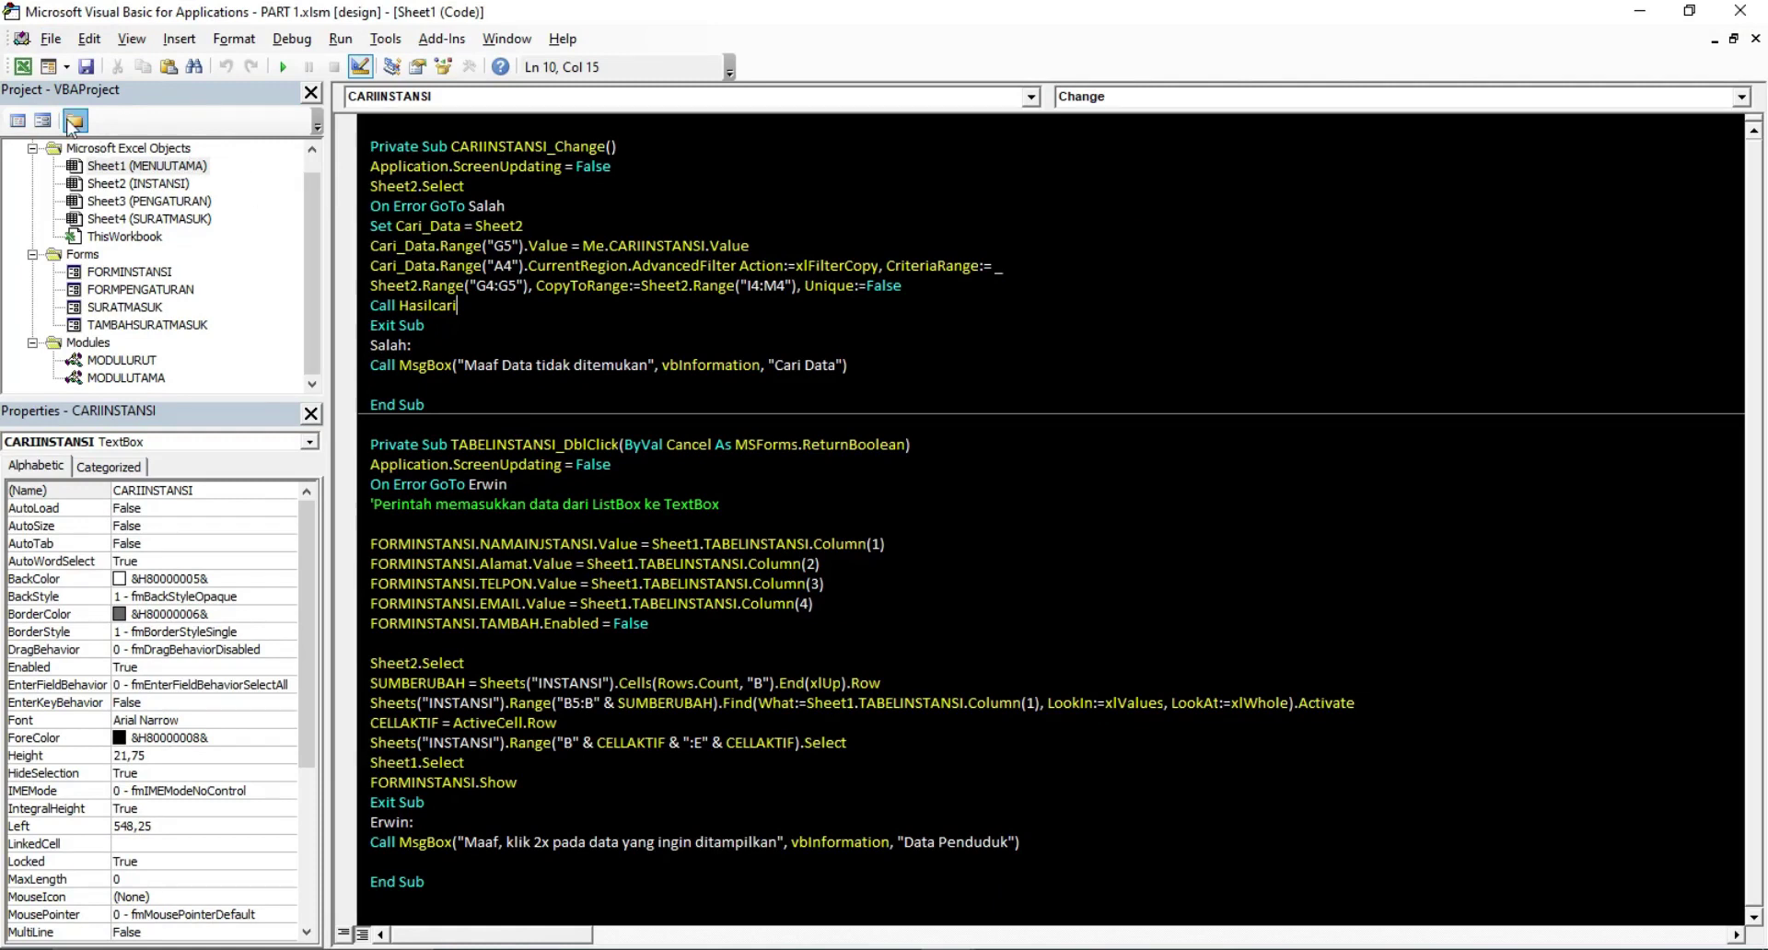
pyautogui.click(22, 67)
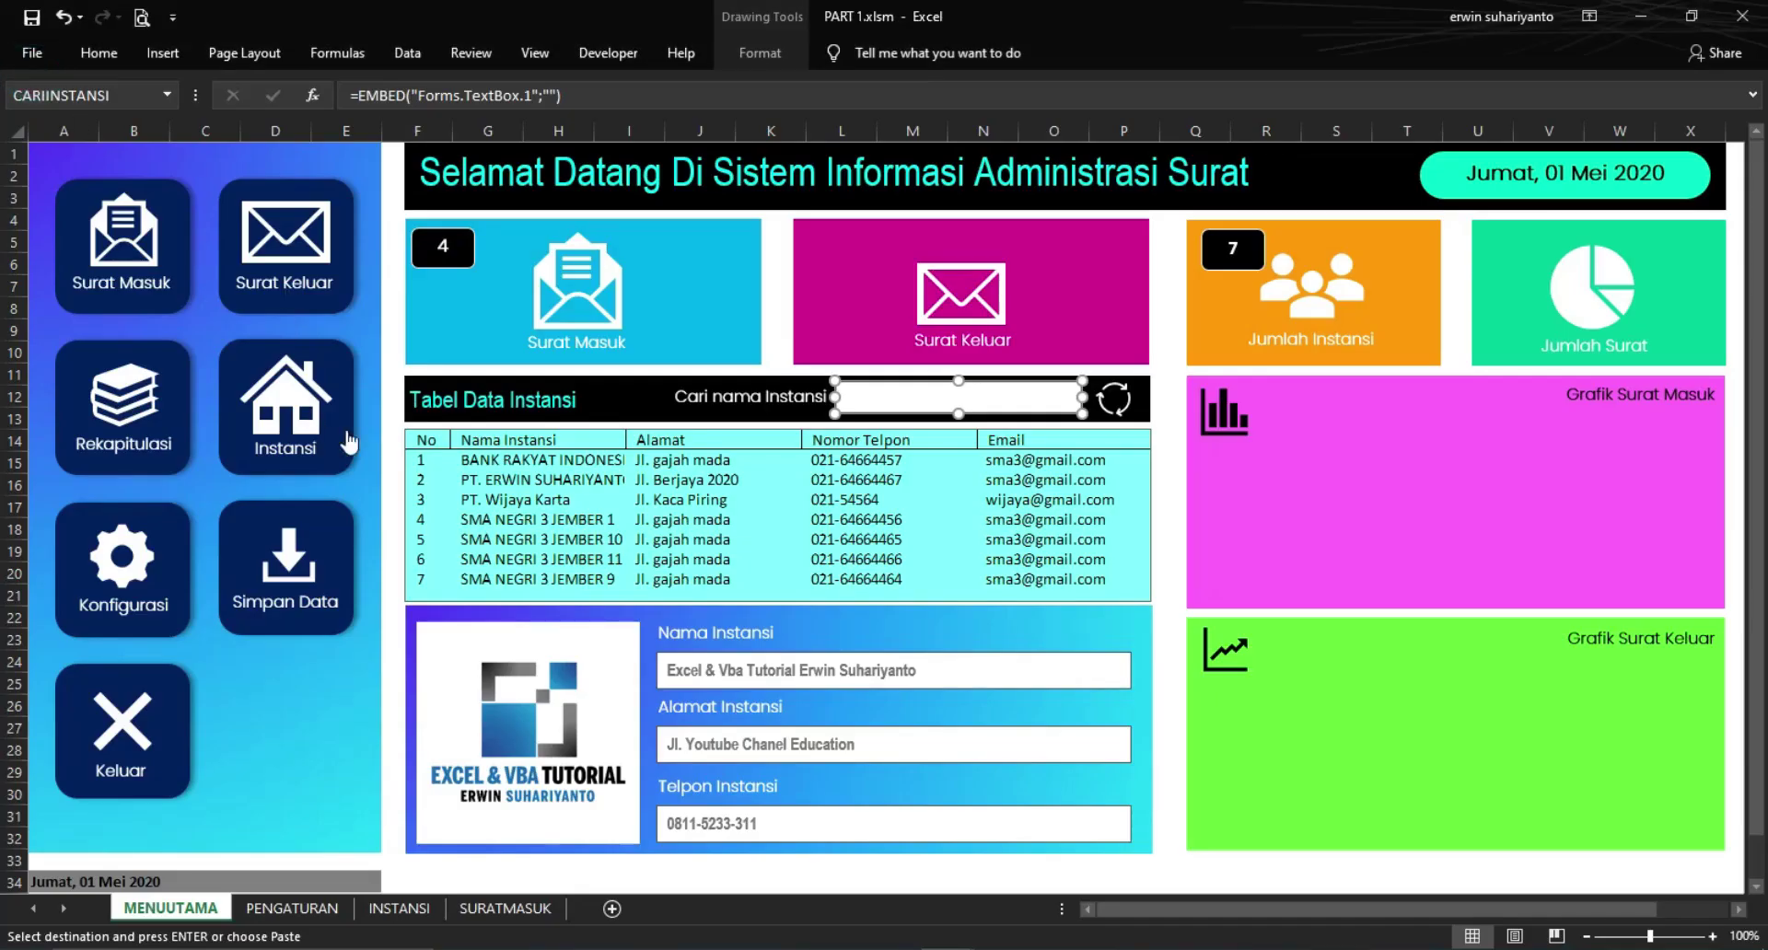
pyautogui.click(860, 864)
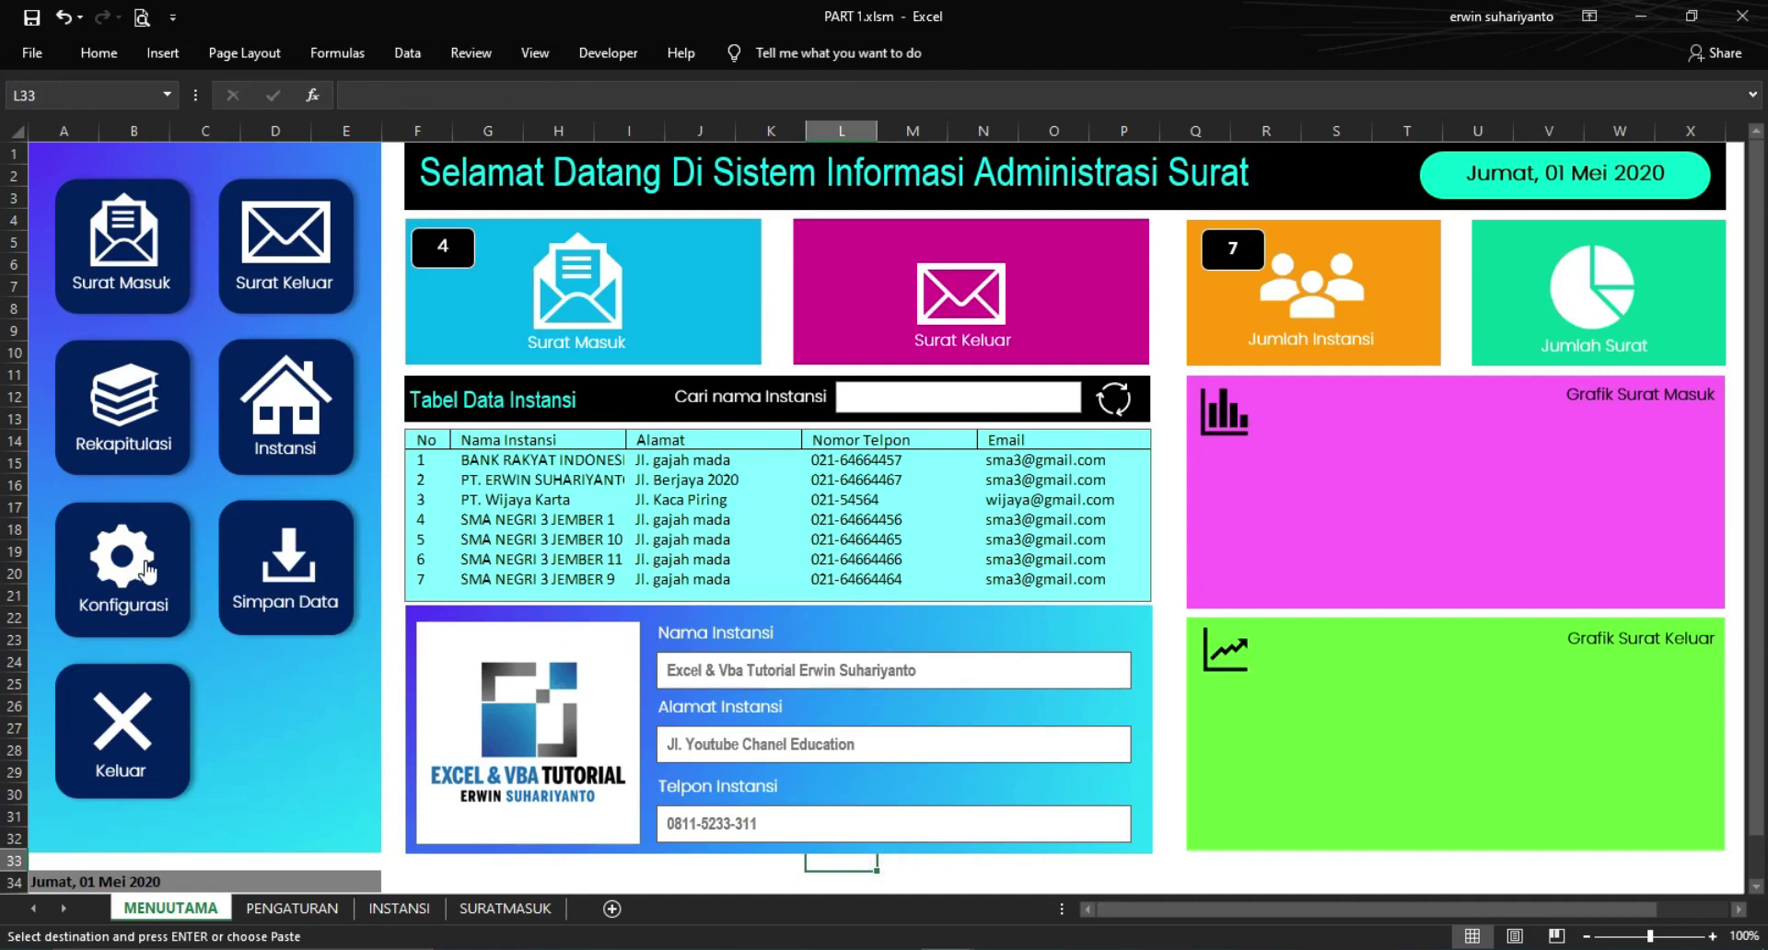
# Open FORM PENGATURAN via Konfigurasi, look at the Telpon Instansi field, and close it
pyautogui.click(145, 571)
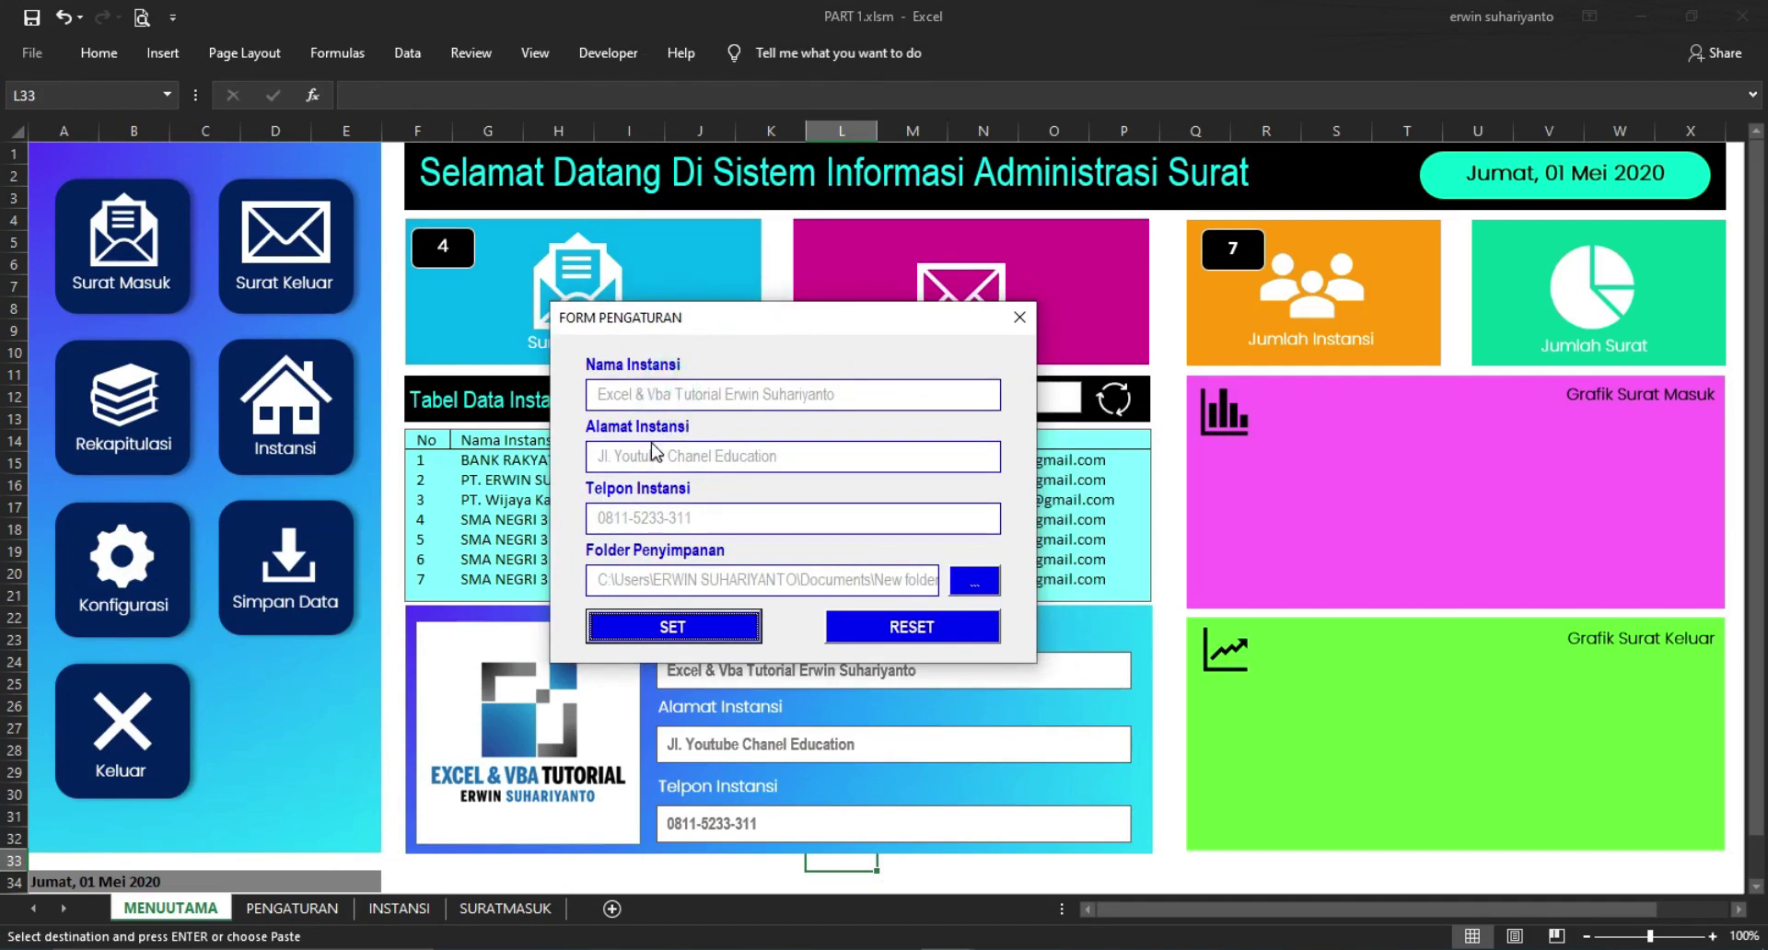
pyautogui.click(674, 513)
pyautogui.click(1019, 319)
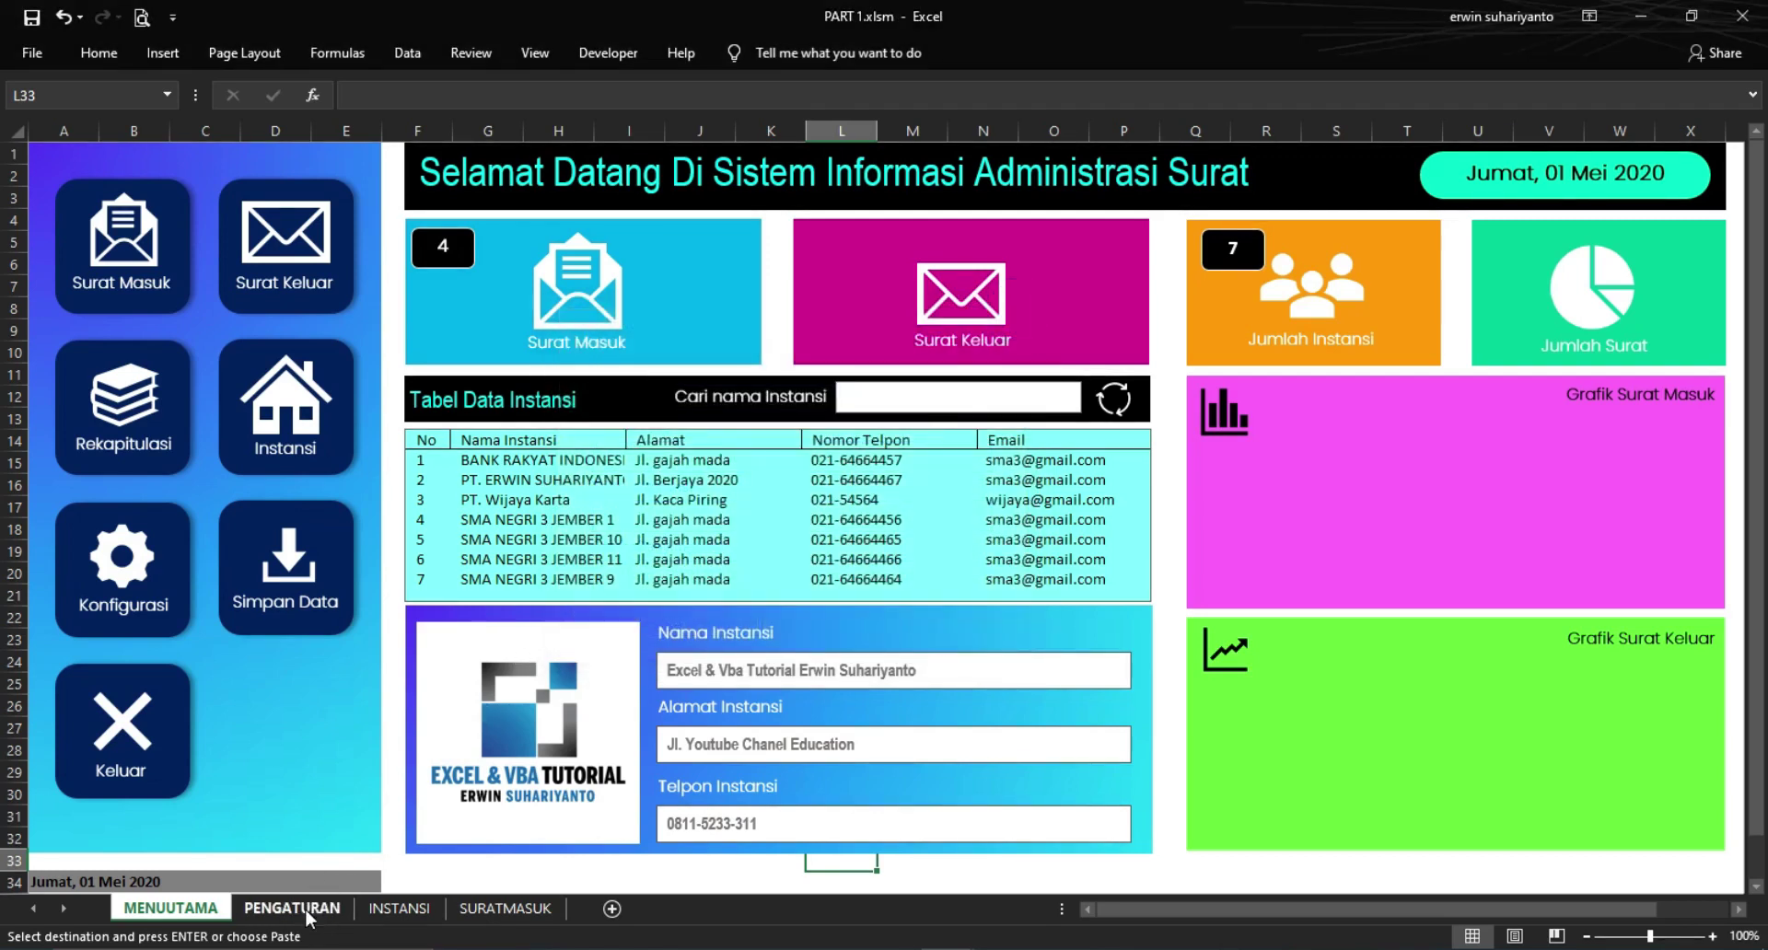
# Inspect the PENGATURAN sheet's Folder Penyimpanan header in cell D4 and column D
pyautogui.click(306, 911)
pyautogui.click(570, 445)
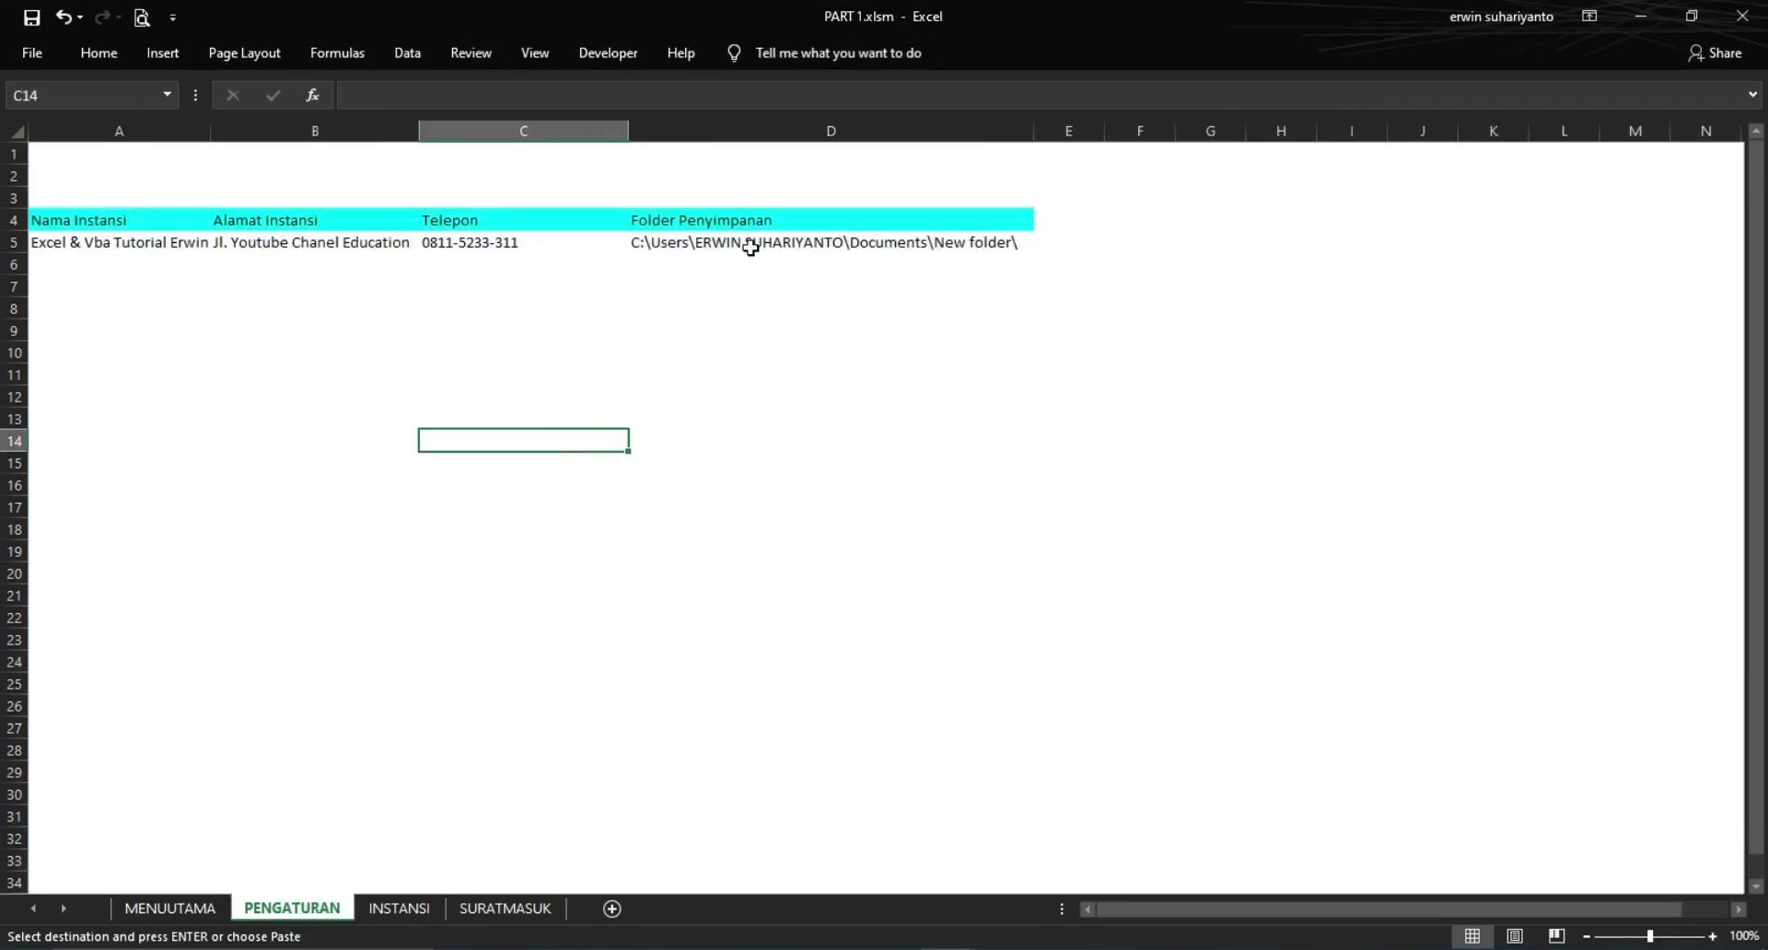
pyautogui.click(705, 226)
pyautogui.click(716, 133)
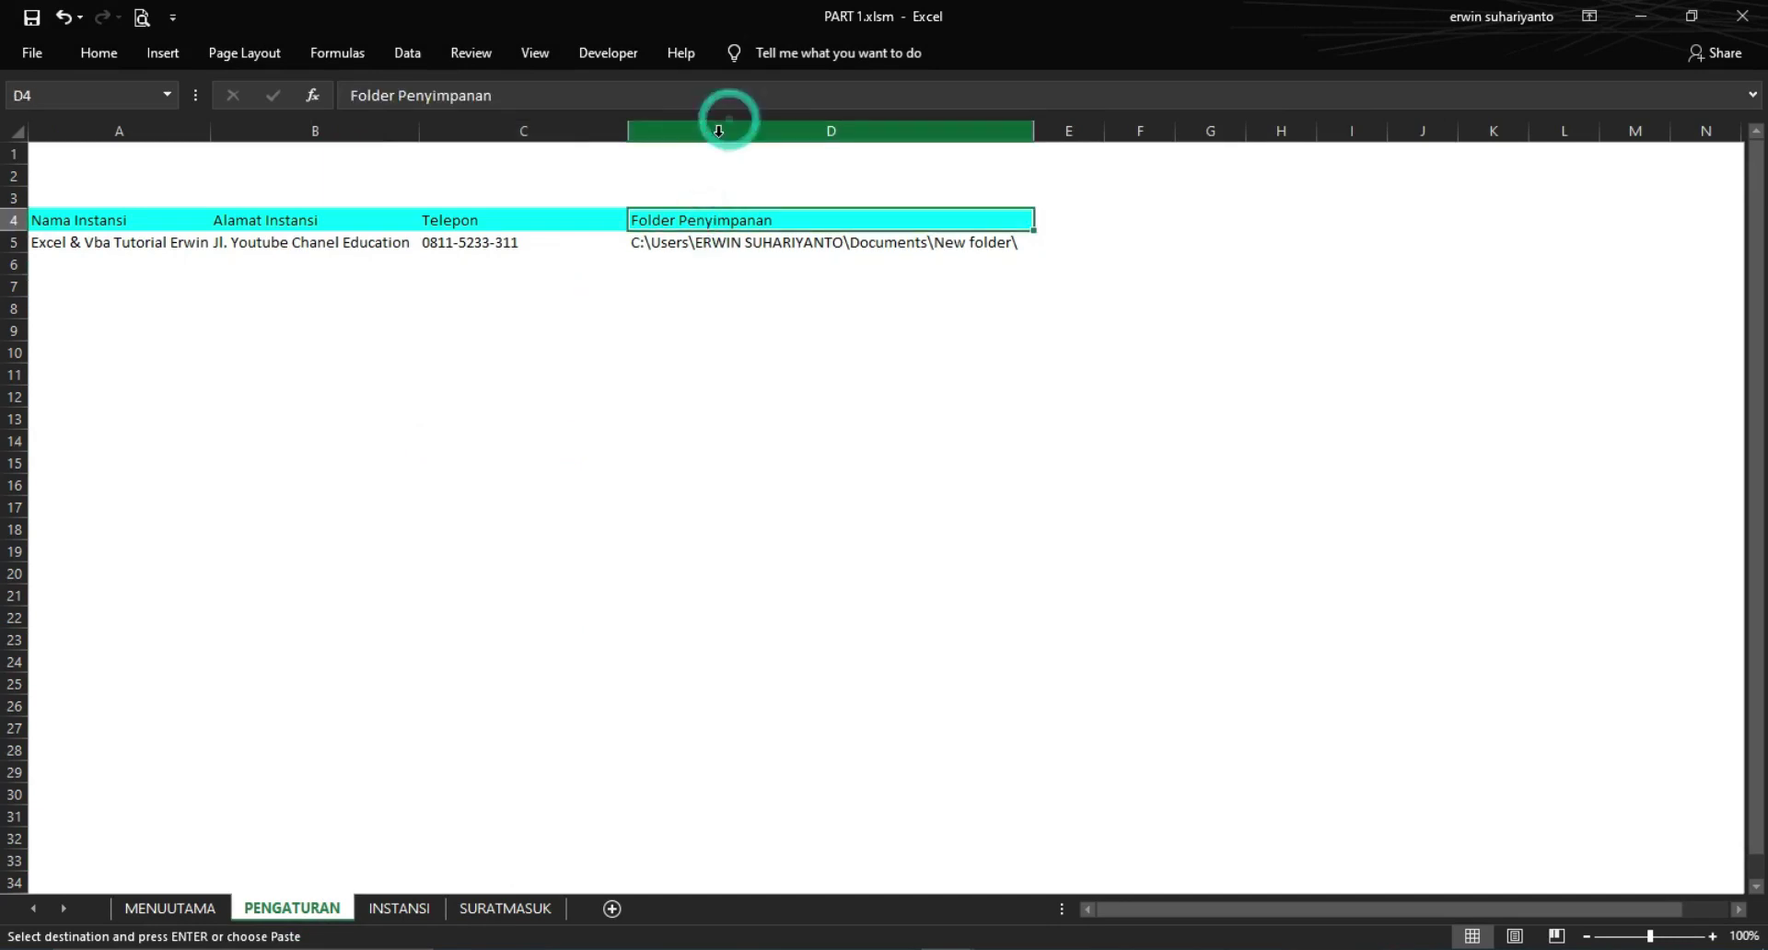
pyautogui.click(678, 289)
pyautogui.click(700, 222)
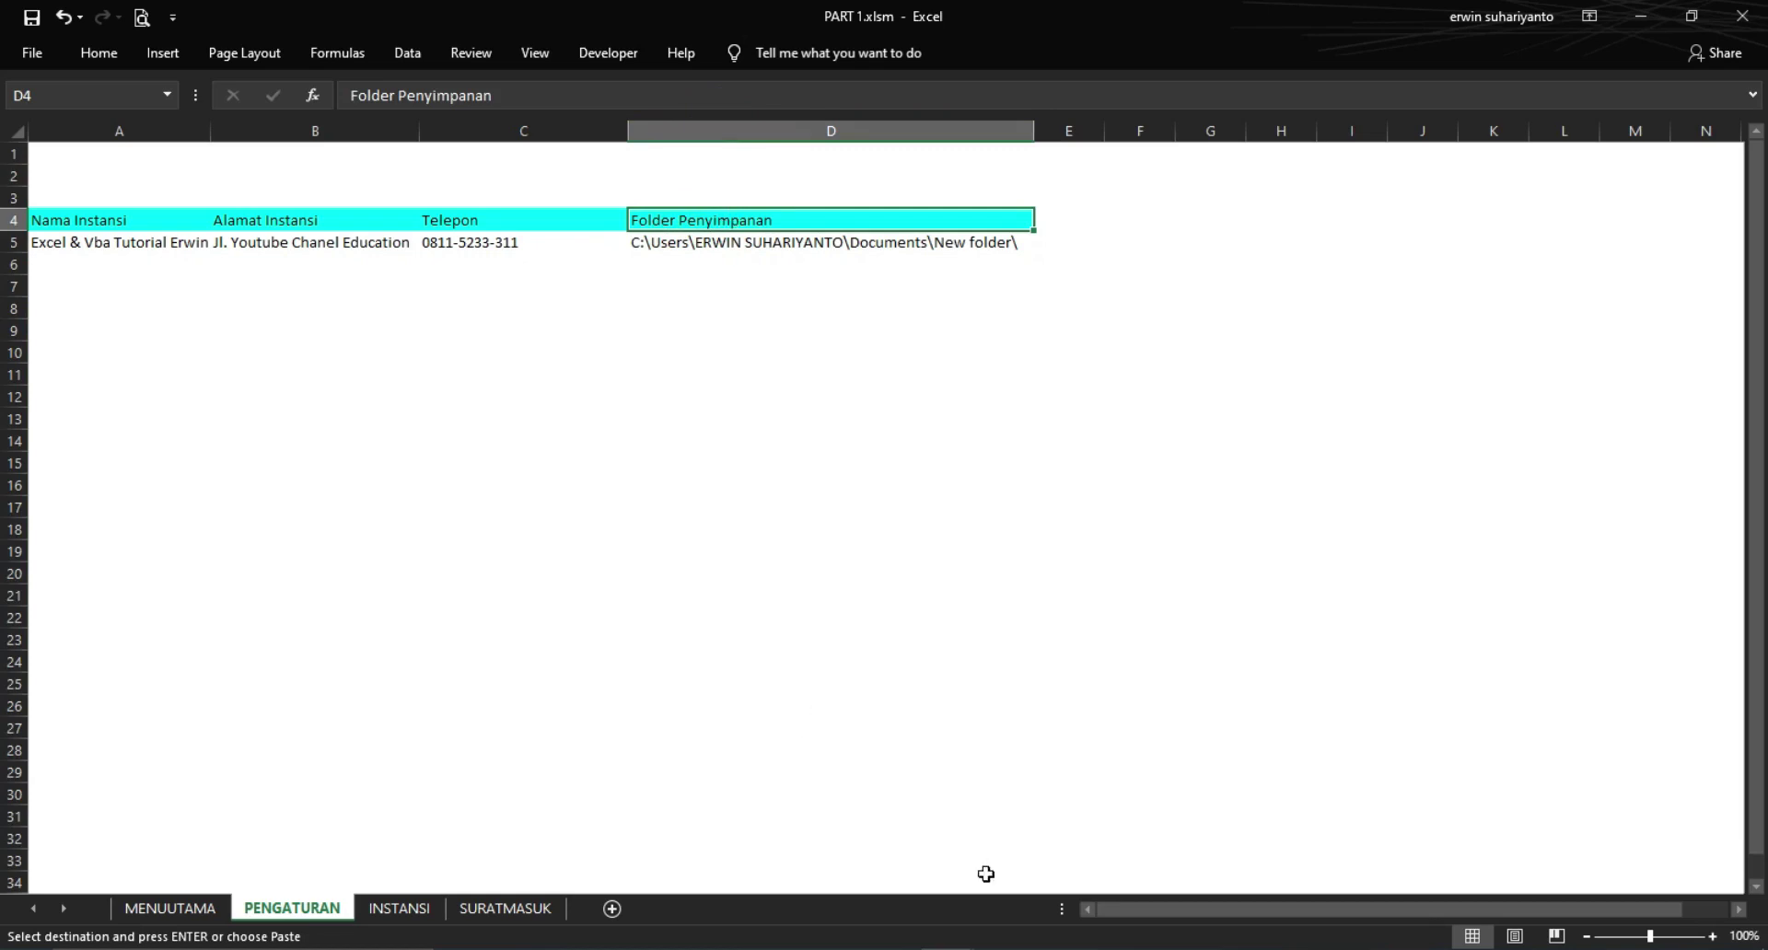
# Reopen and close the settings form from the dashboard, then switch to the VBA editor with Alt+F11
pyautogui.click(979, 948)
pyautogui.click(1019, 900)
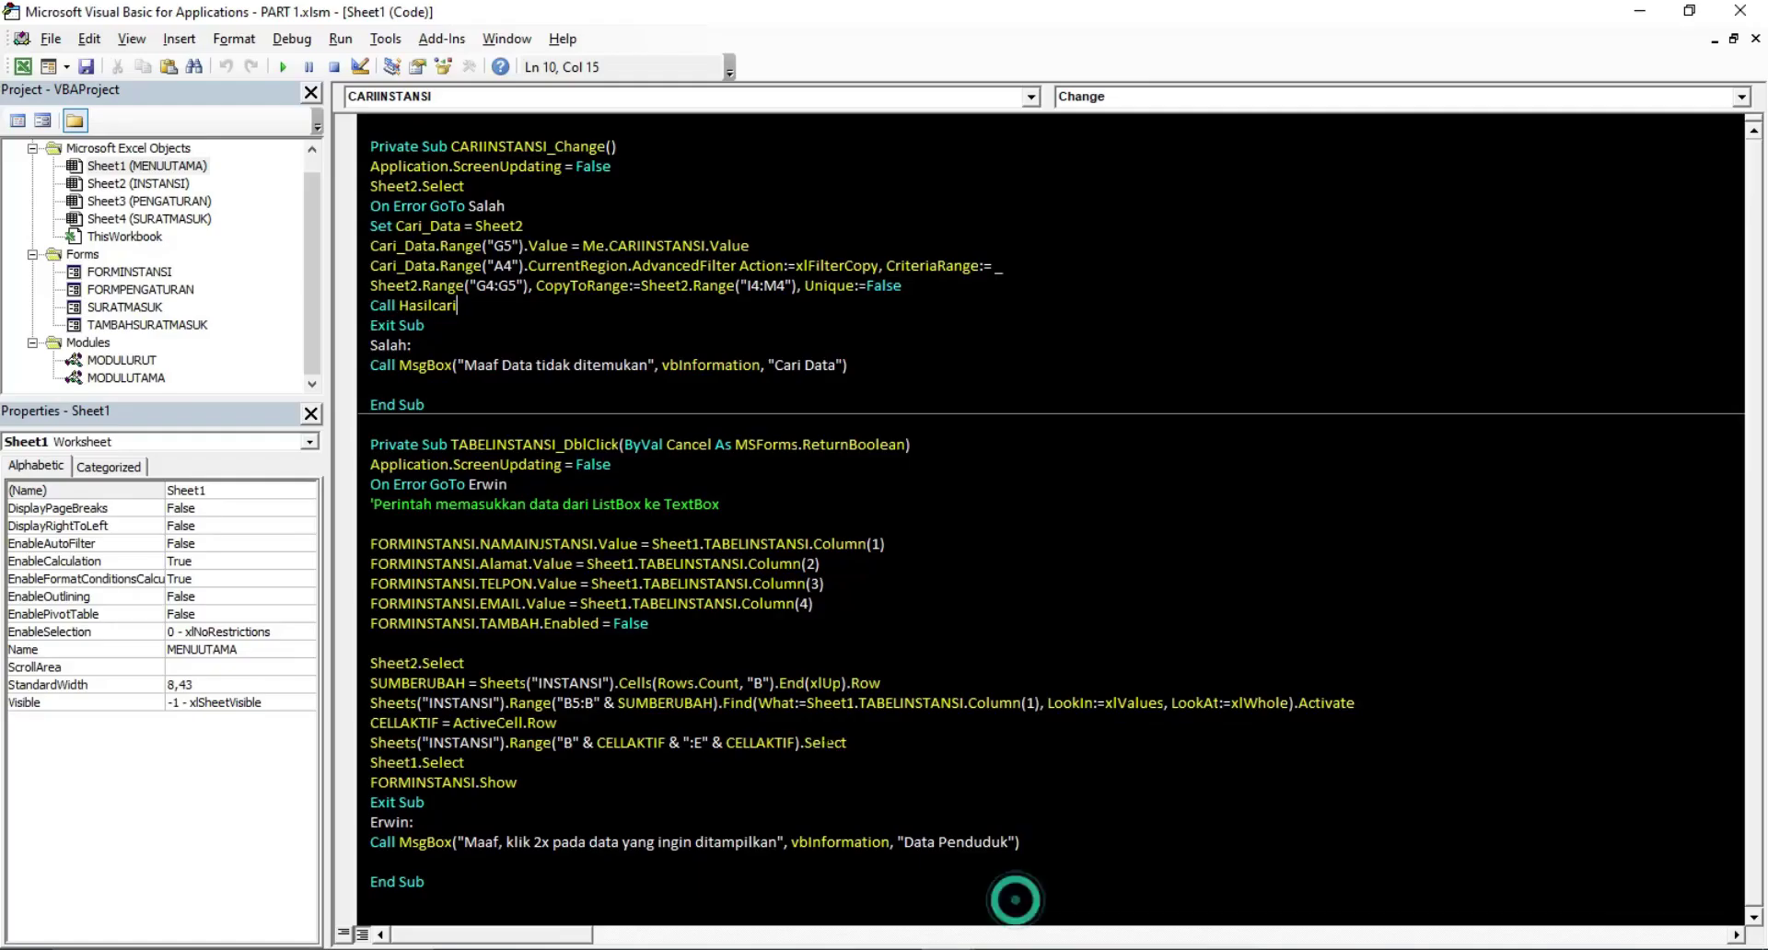
pyautogui.click(22, 66)
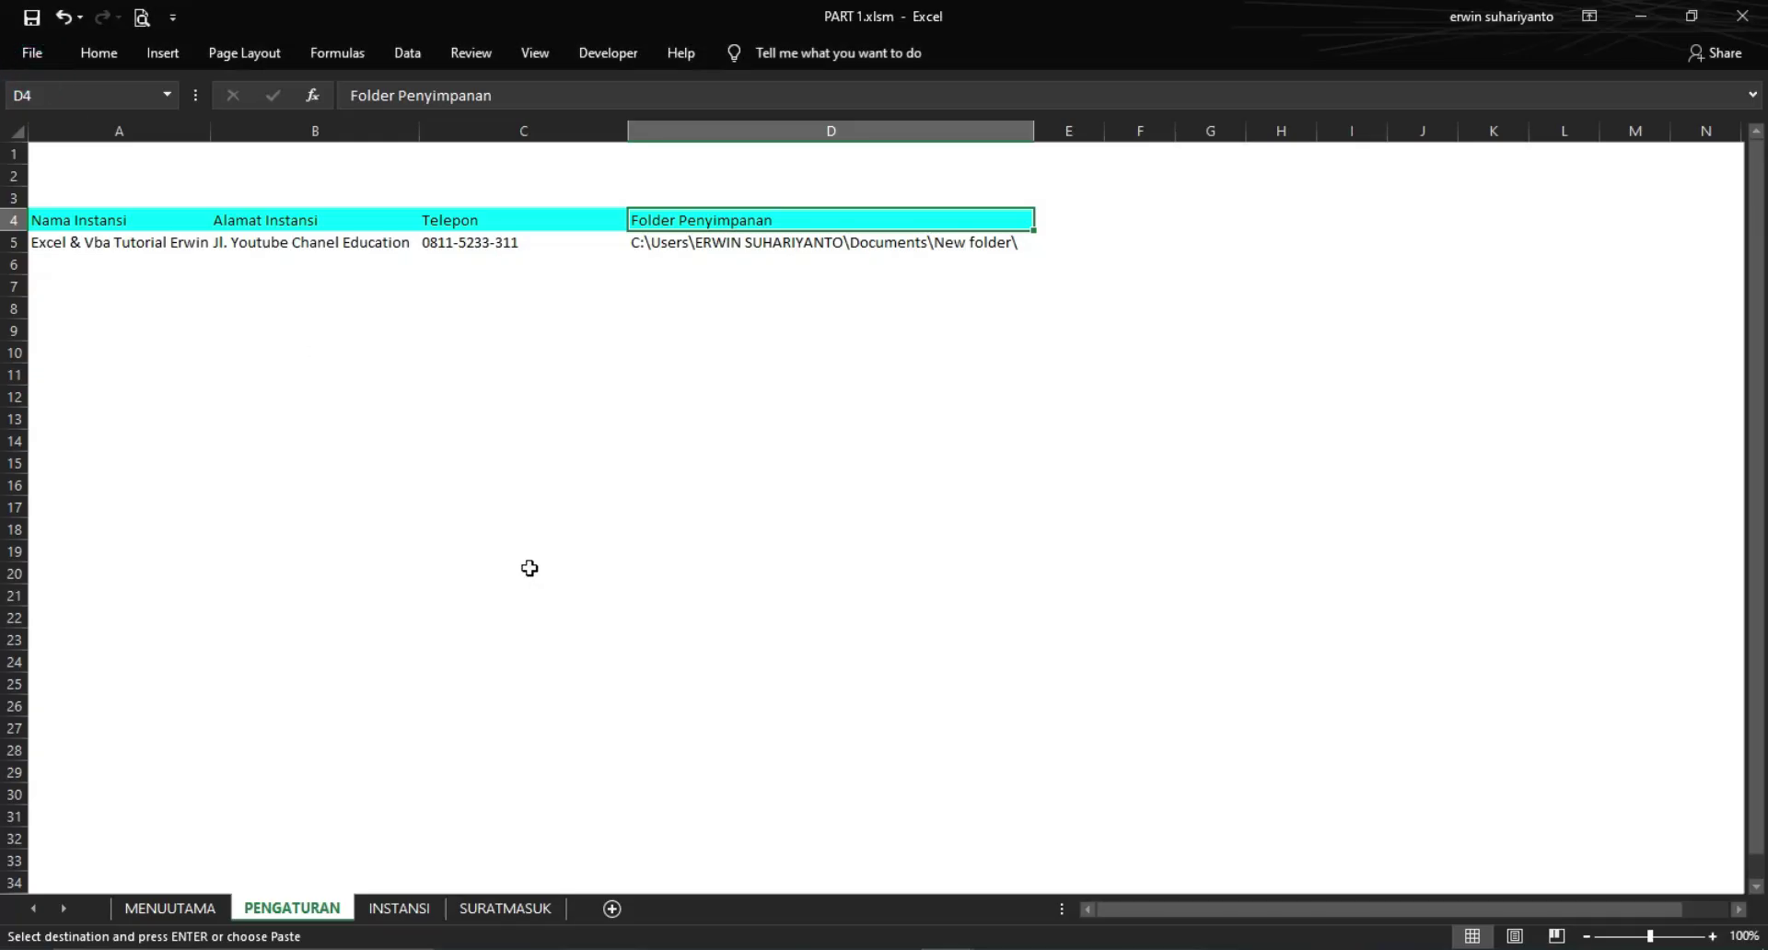
pyautogui.click(161, 928)
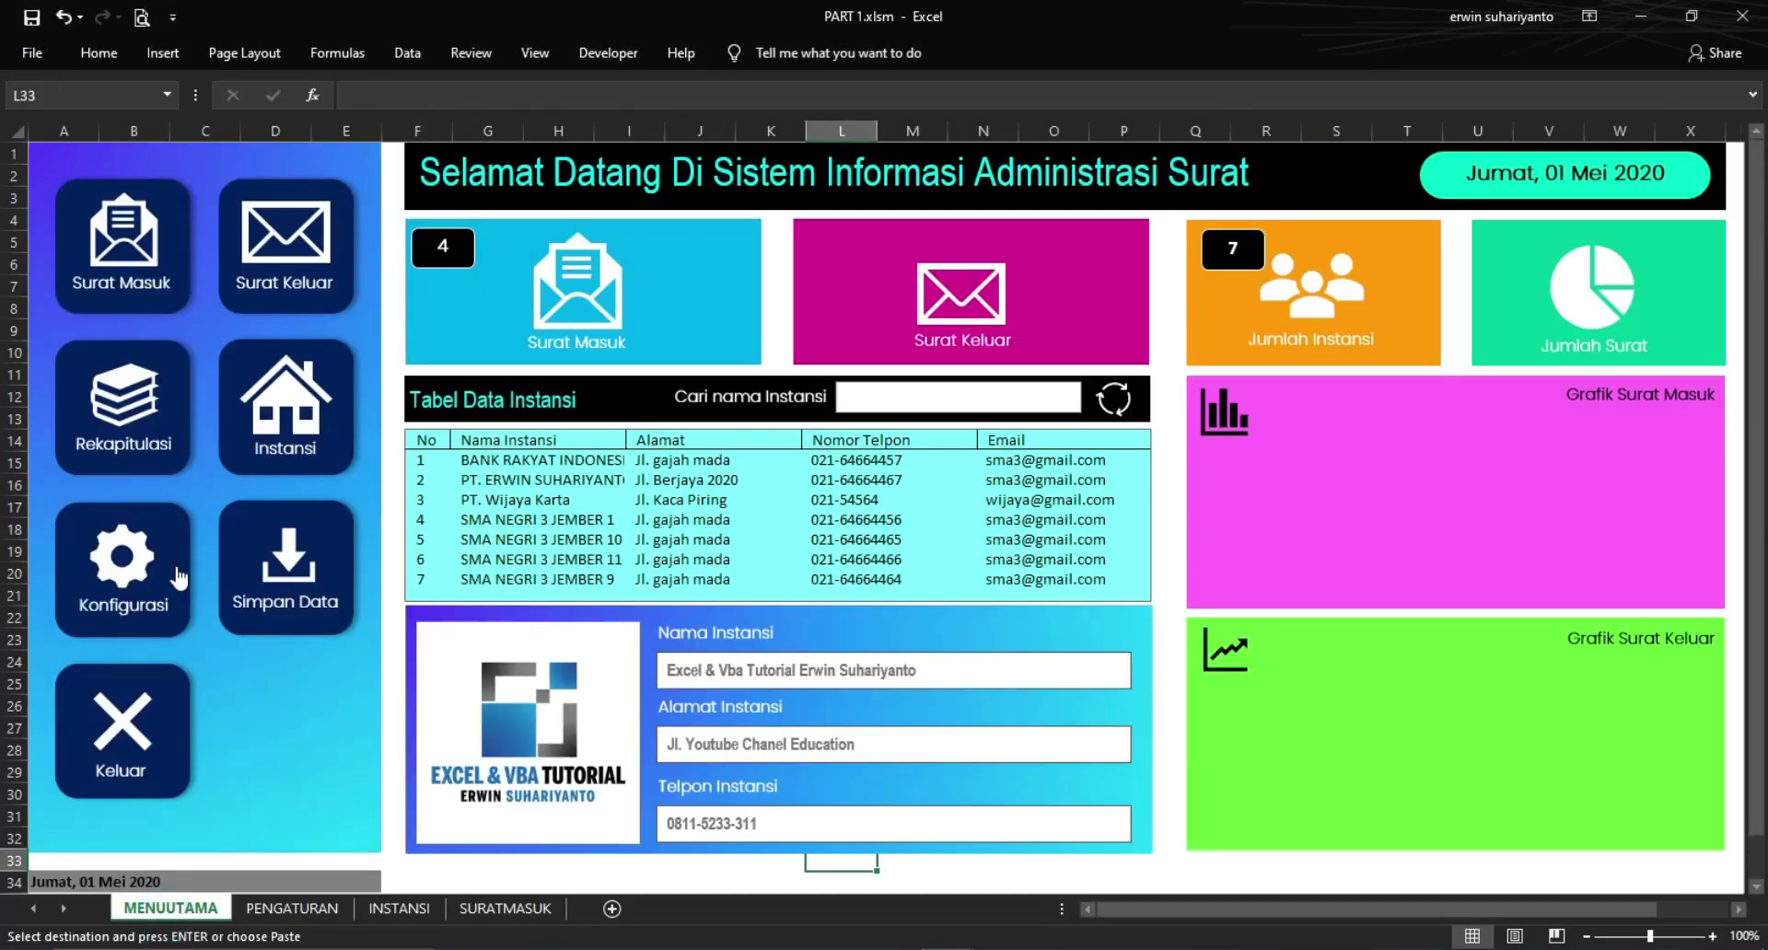
pyautogui.click(146, 562)
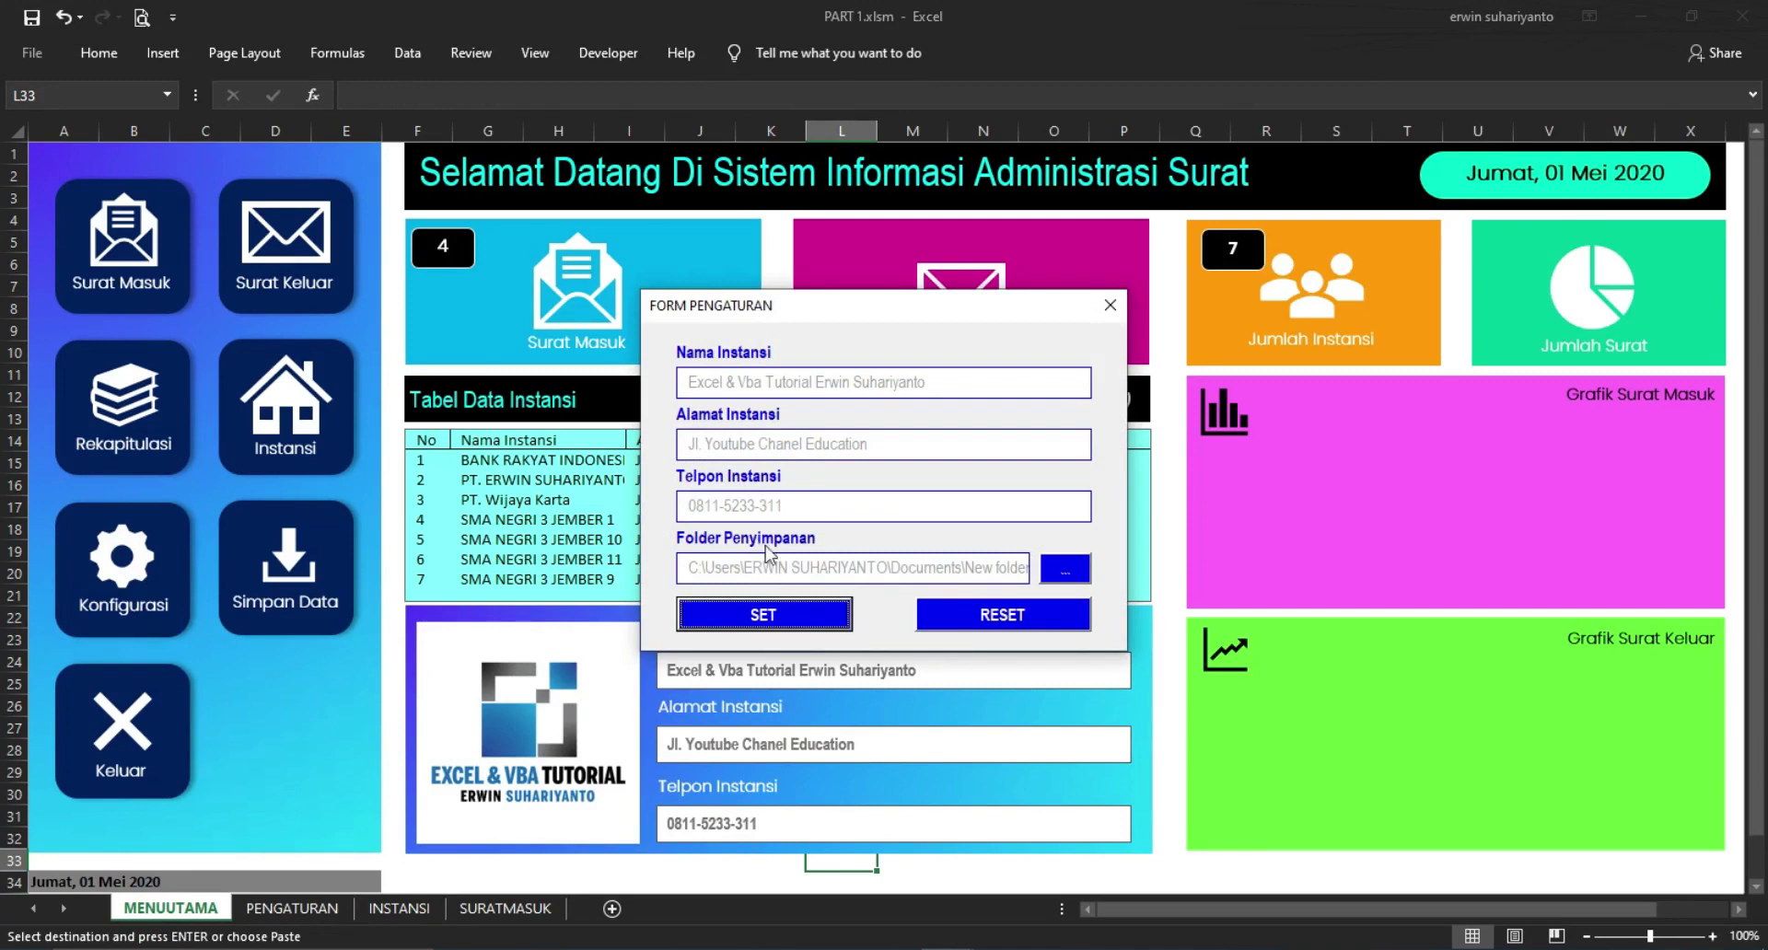
pyautogui.click(1104, 307)
pyautogui.hotkey('alt', 'F11')
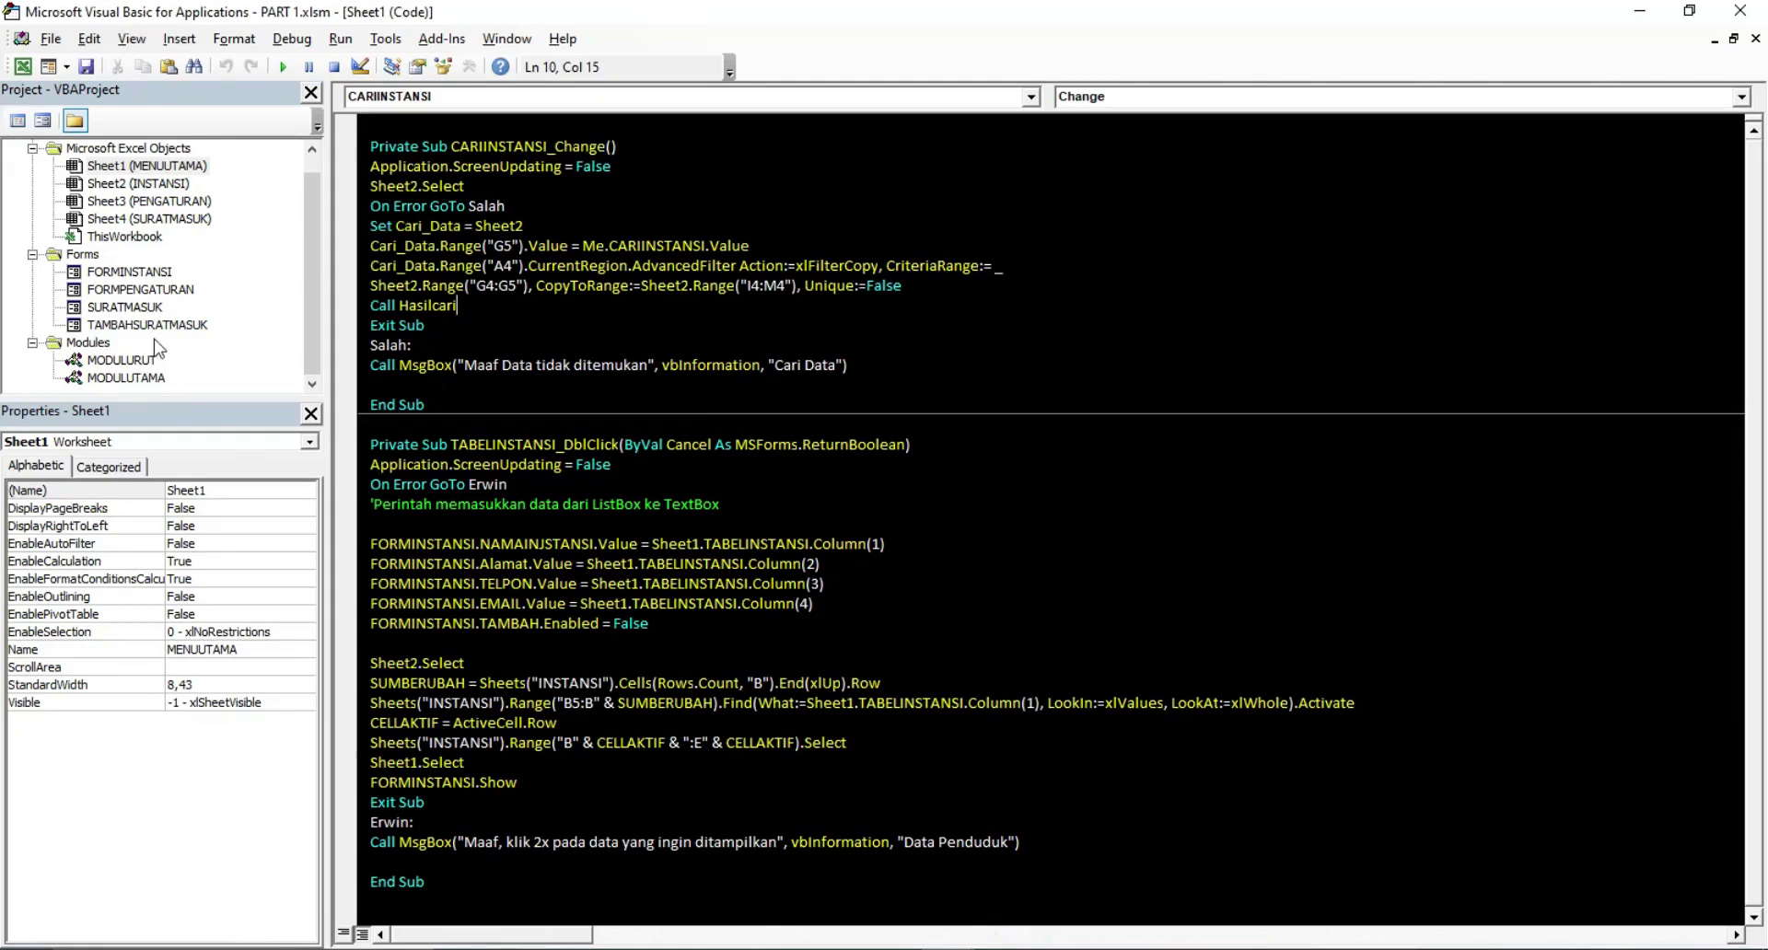
# Open the FORMPENGATURAN design and check the names of the FOLDER field and ATURFOLDER button
pyautogui.doubleClick(157, 291)
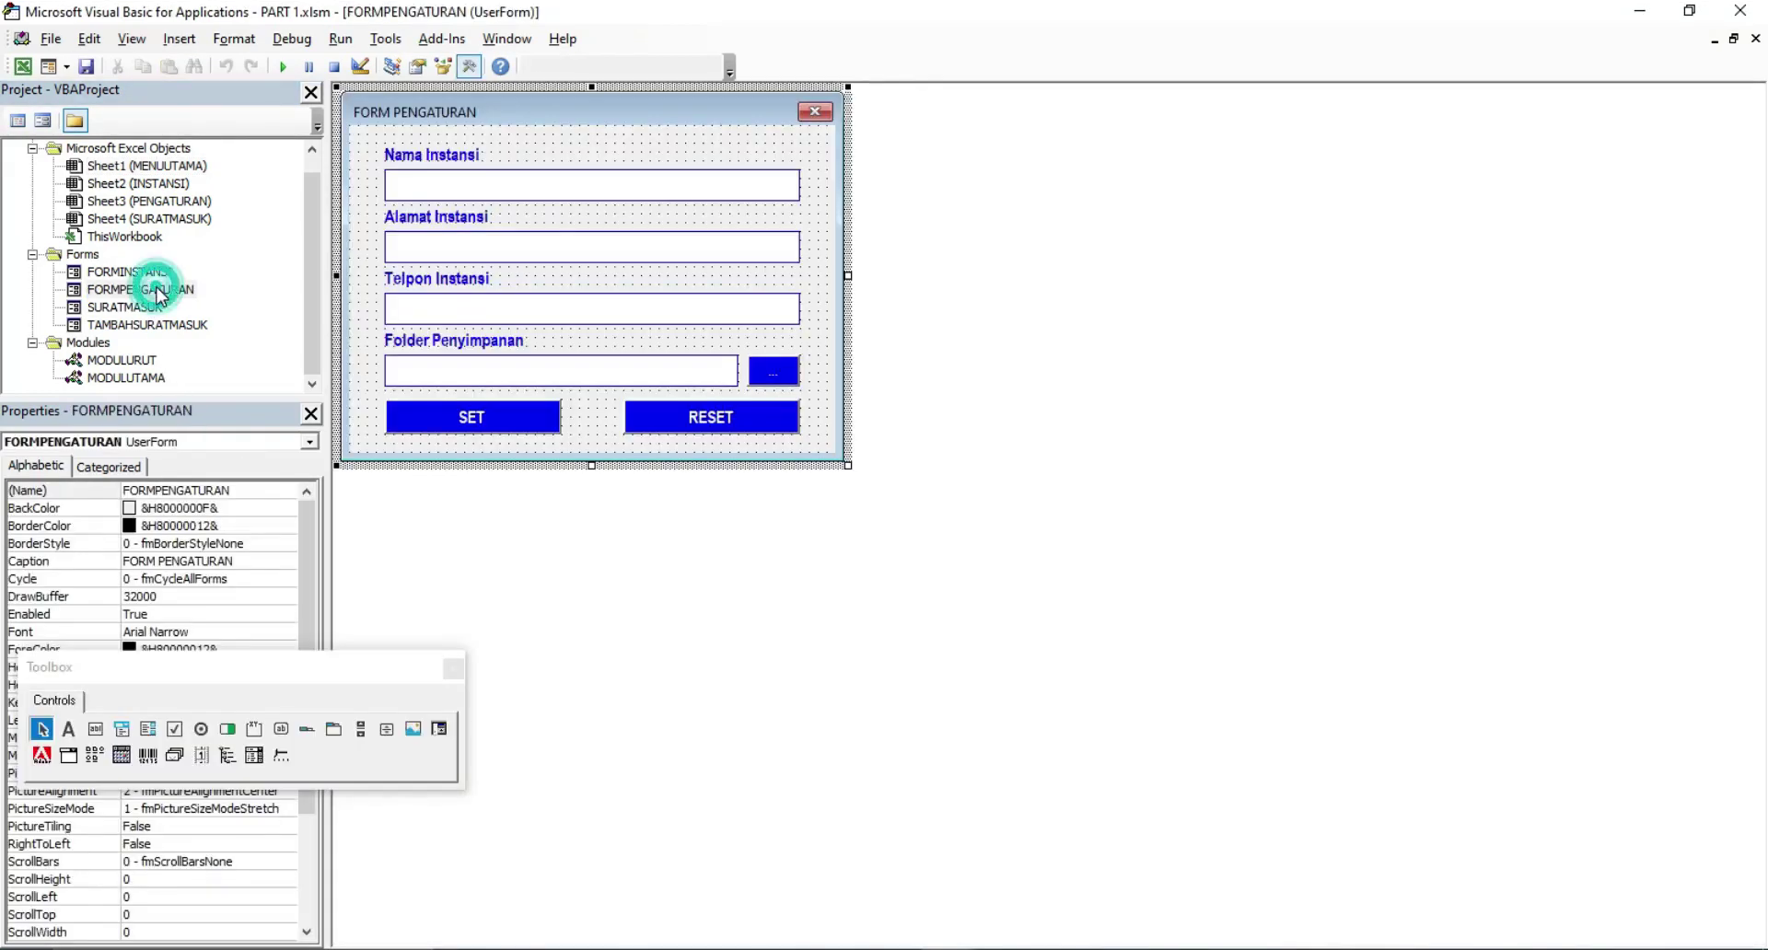
pyautogui.click(422, 373)
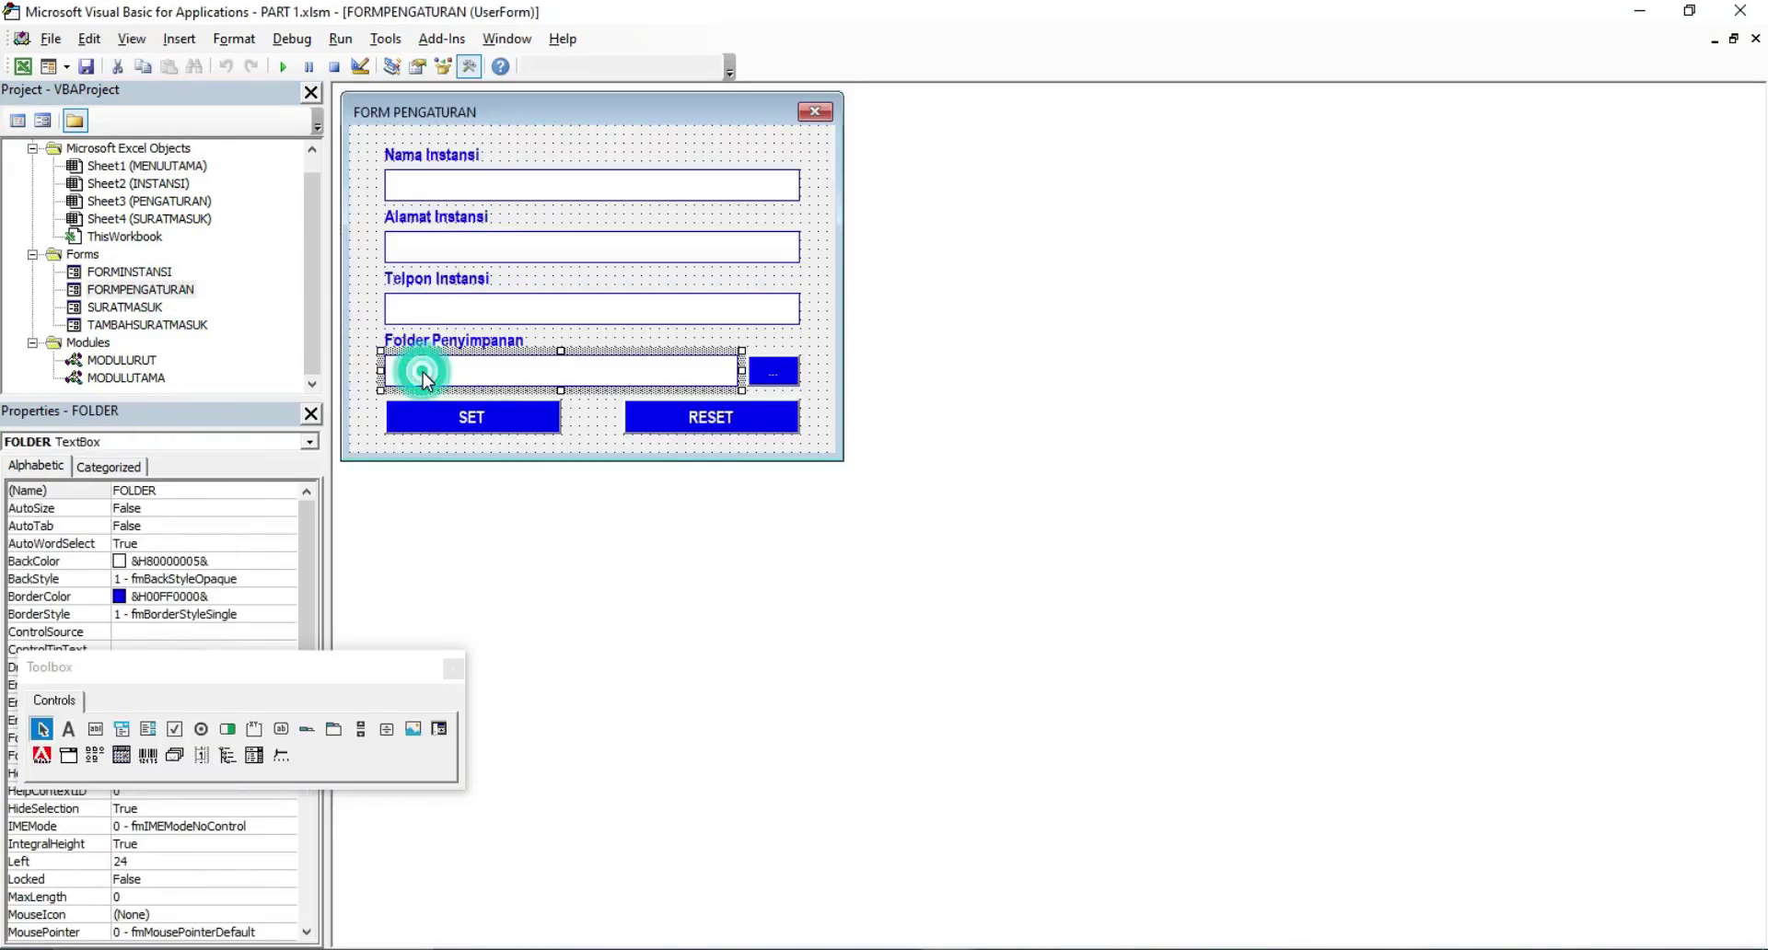
pyautogui.doubleClick(157, 491)
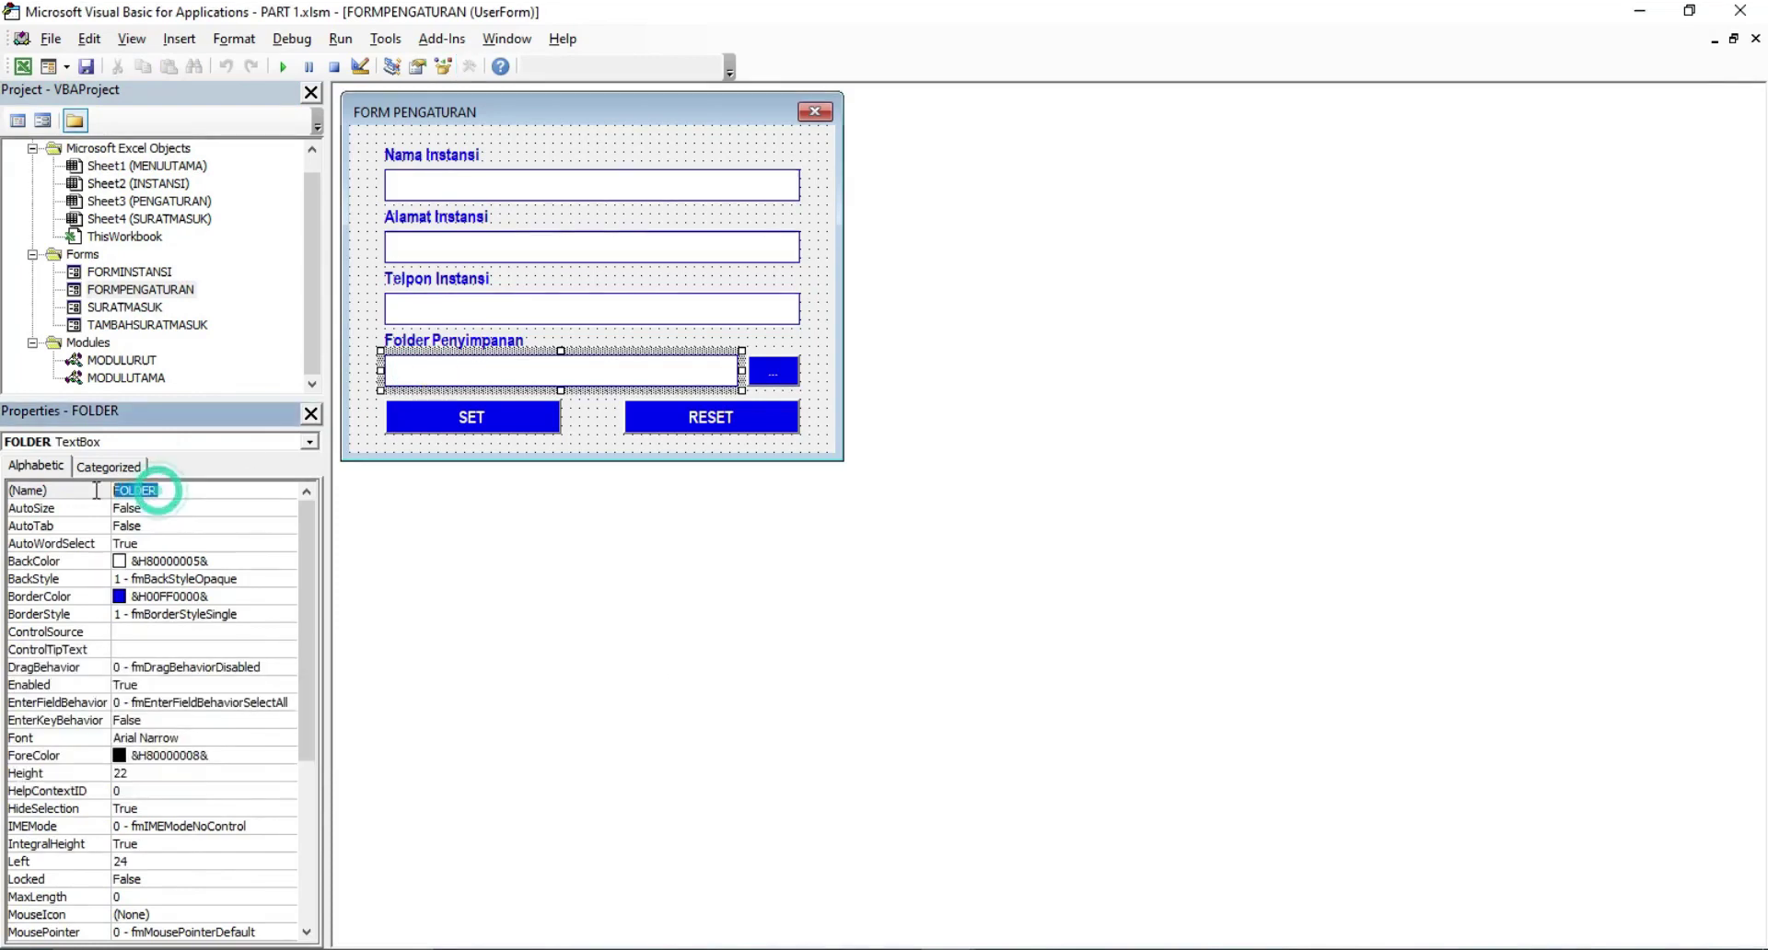
pyautogui.click(784, 378)
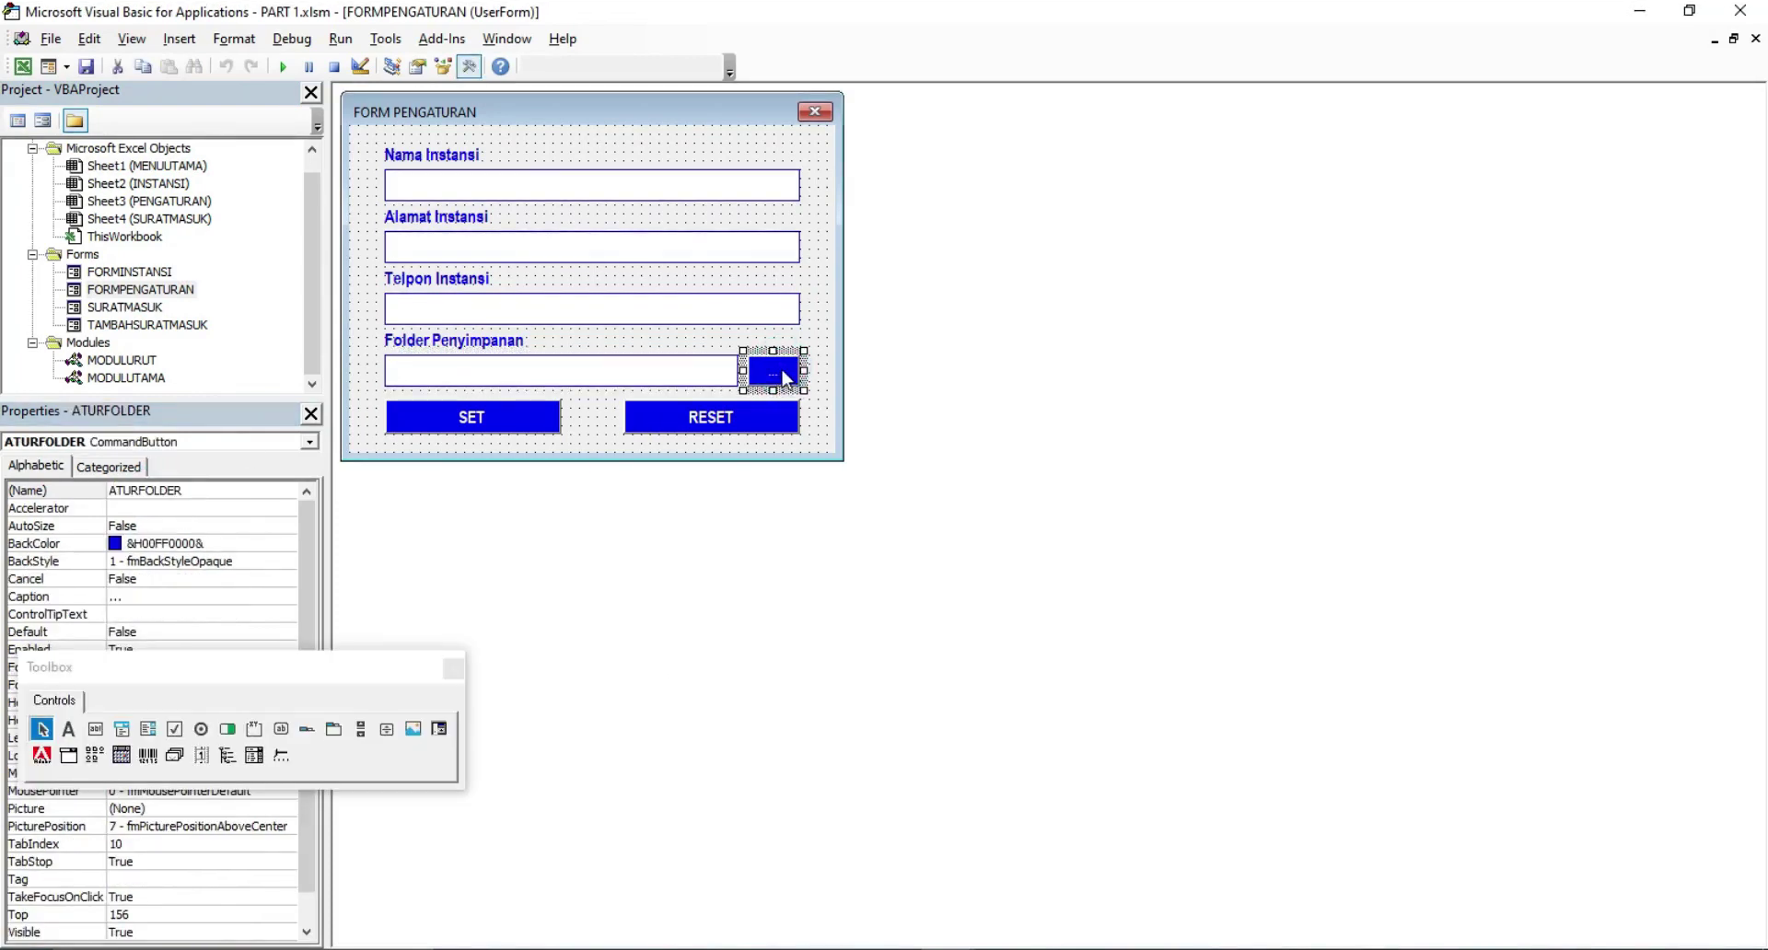
pyautogui.doubleClick(179, 491)
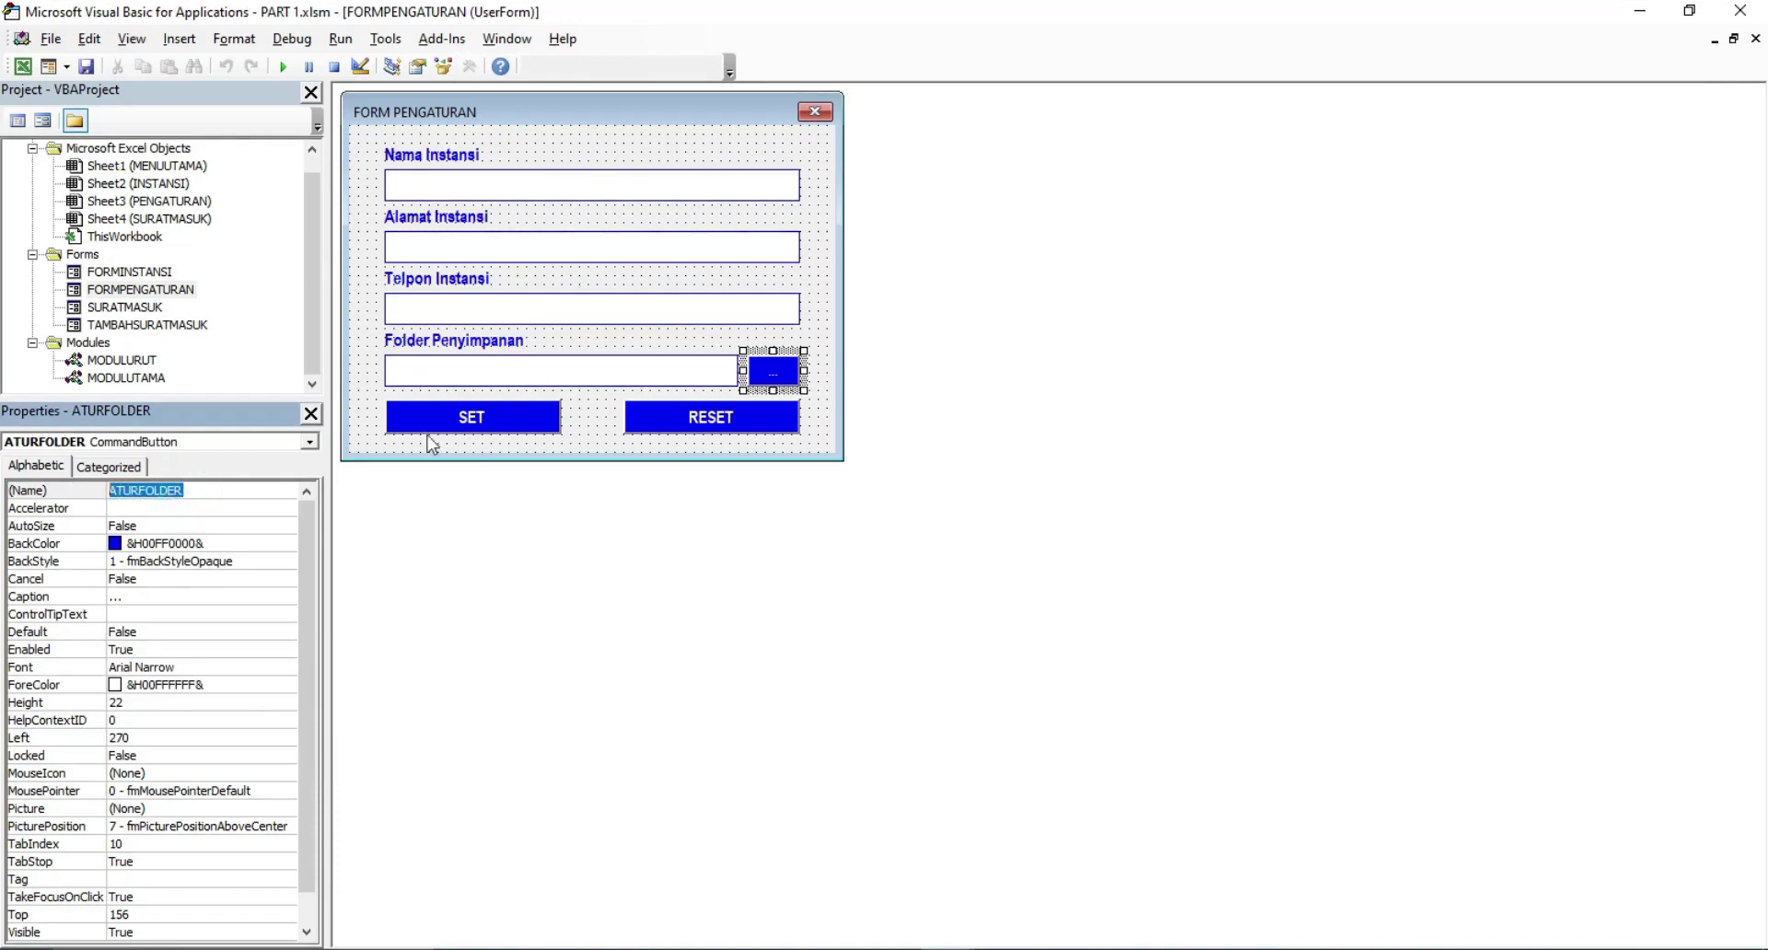
pyautogui.click(831, 360)
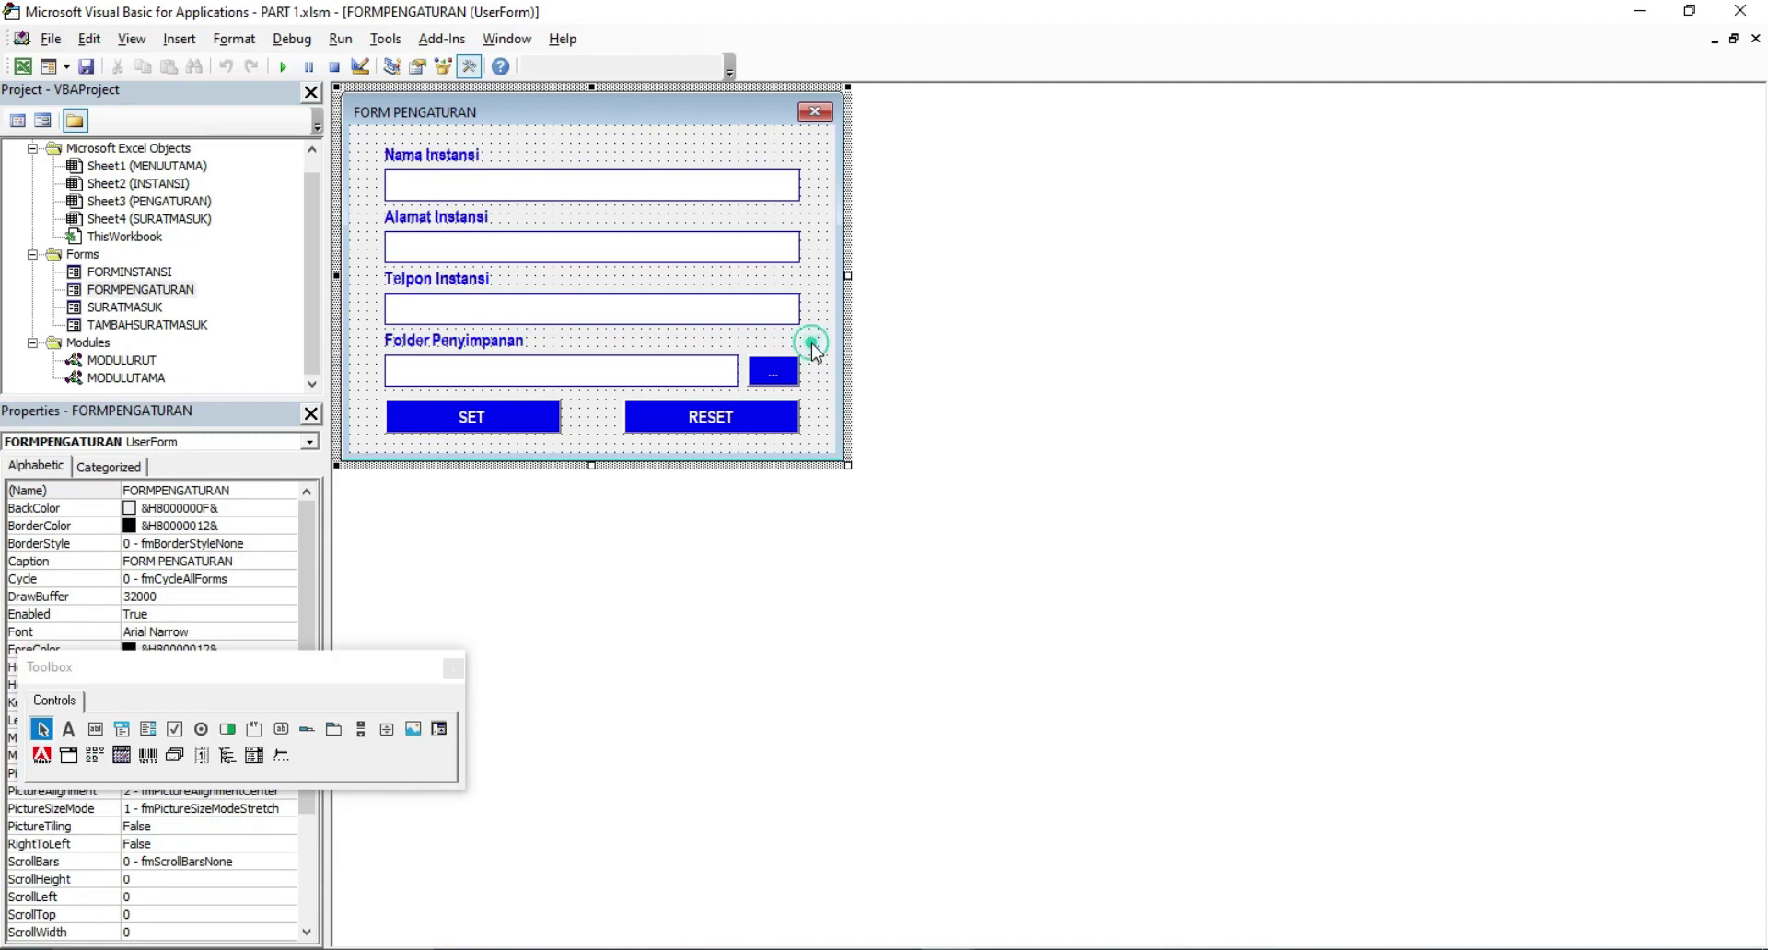
# Open ATURFOLDER_Click code from the ... button and highlight its folder dialog setup lines
pyautogui.click(780, 380)
pyautogui.doubleClick(780, 379)
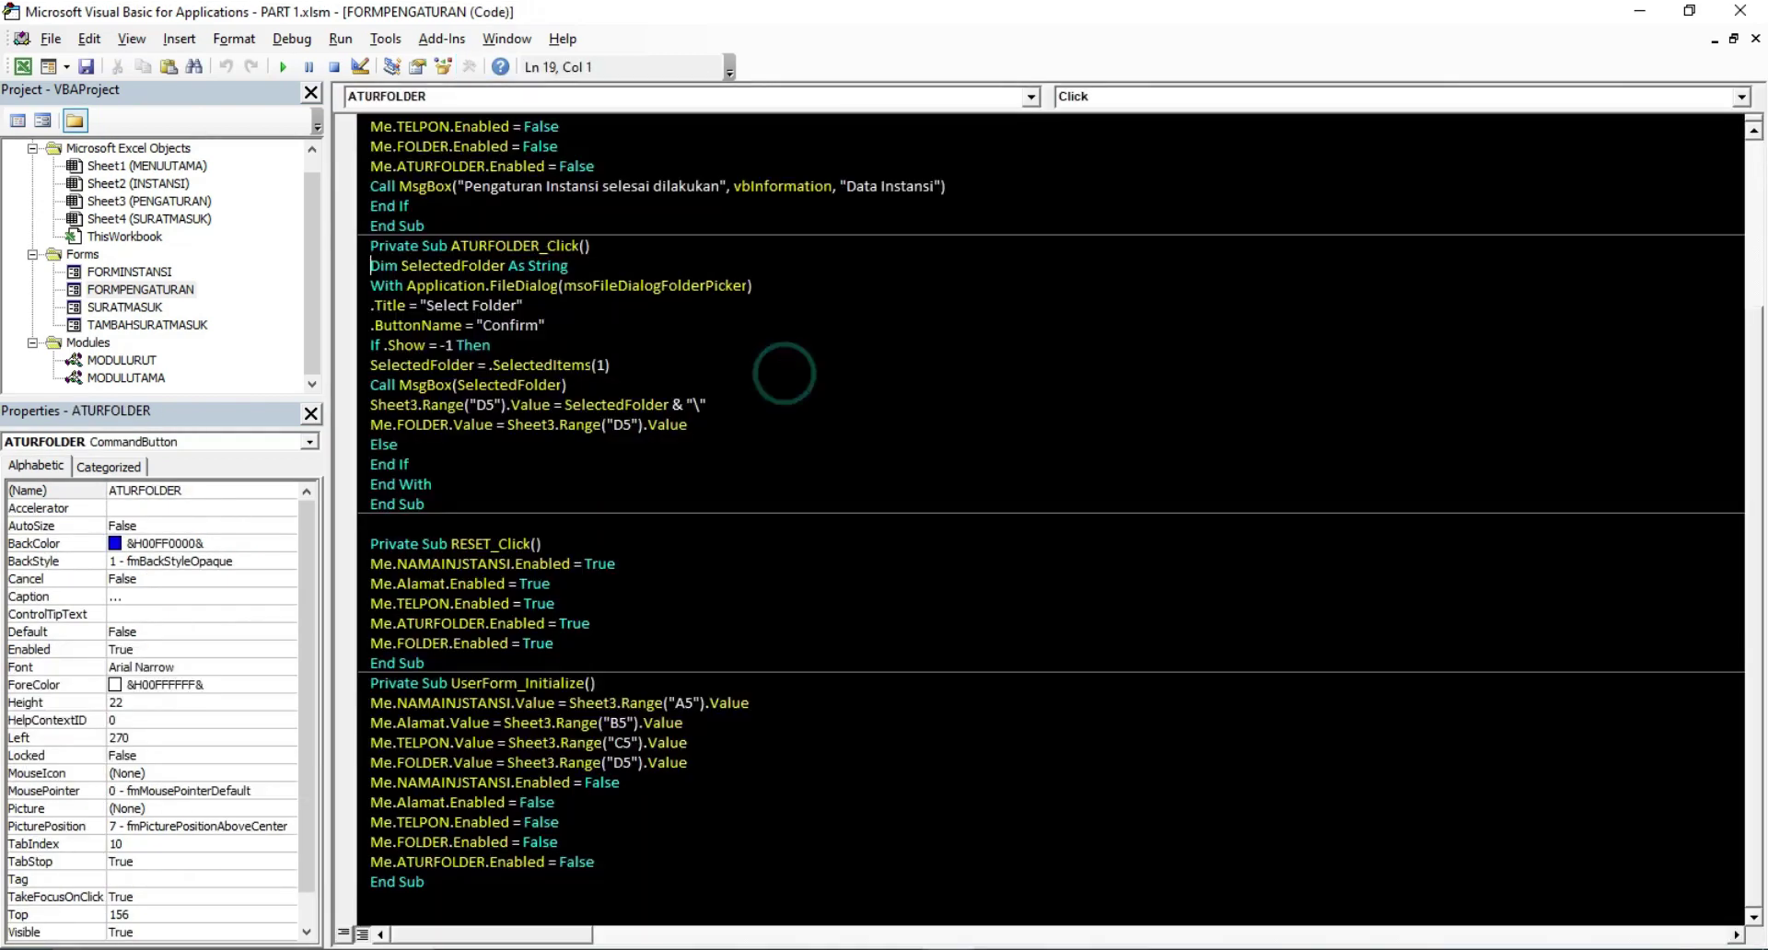
pyautogui.moveTo(368, 266); pyautogui.dragTo(386, 491)
pyautogui.click(458, 449)
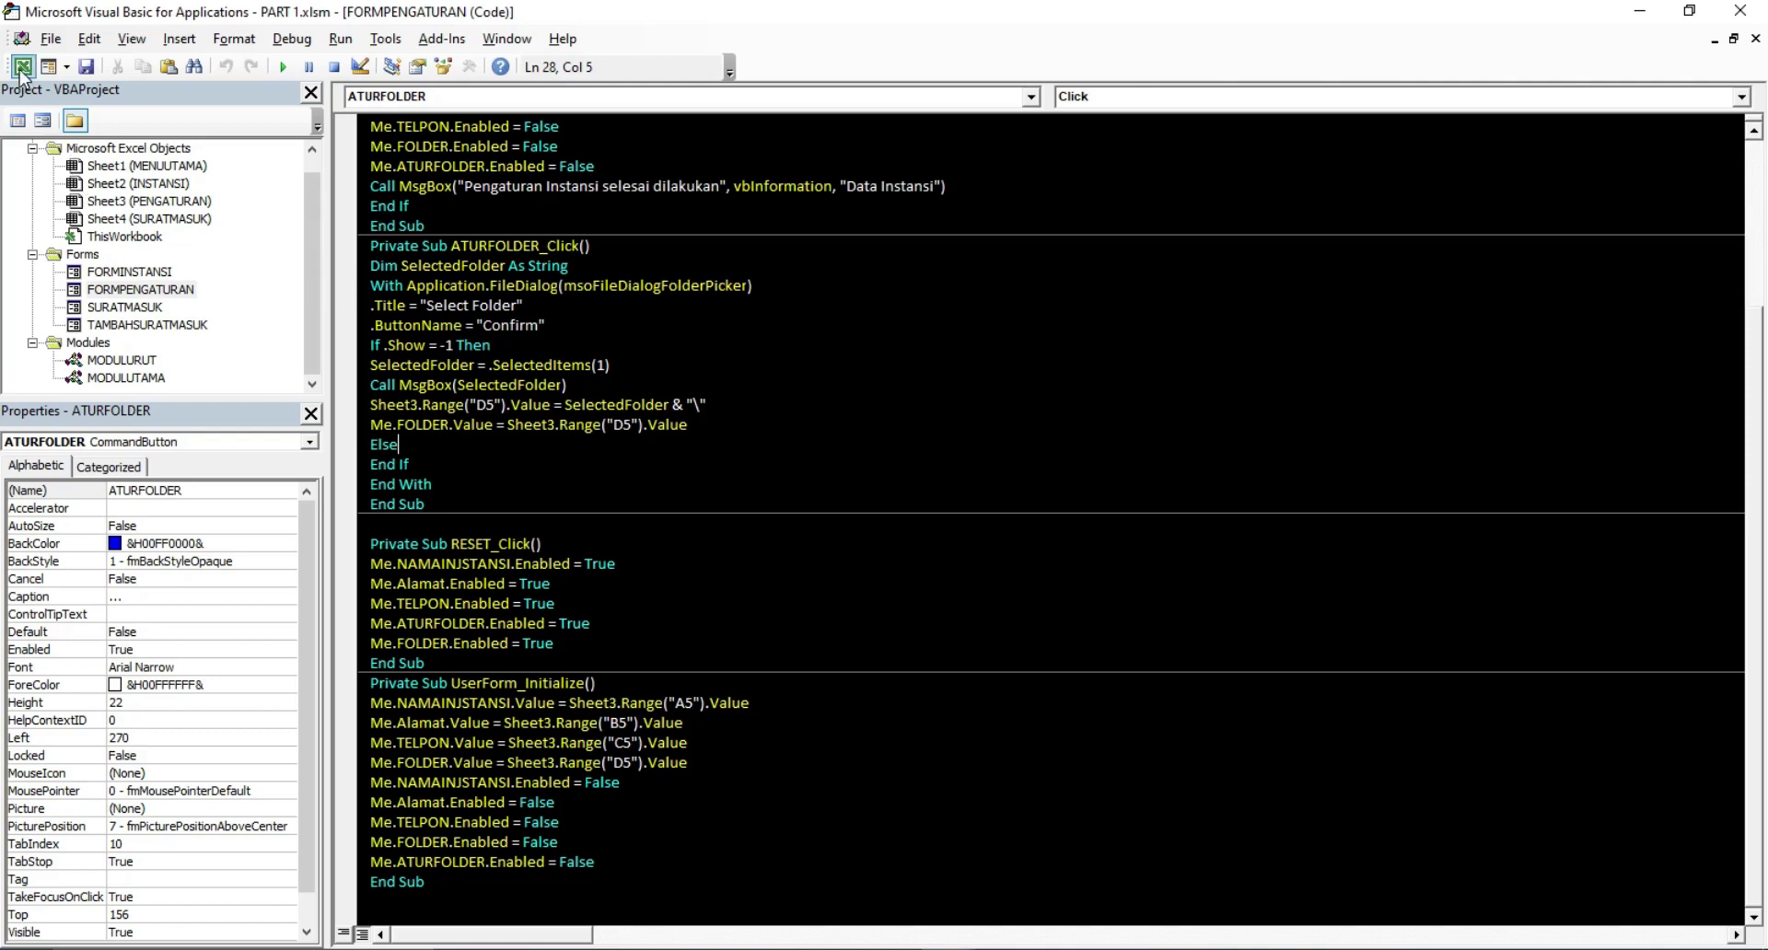
# Open the institution settings form, unlock its fields with RESET, and start the folder browse
pyautogui.click(22, 69)
pyautogui.click(134, 558)
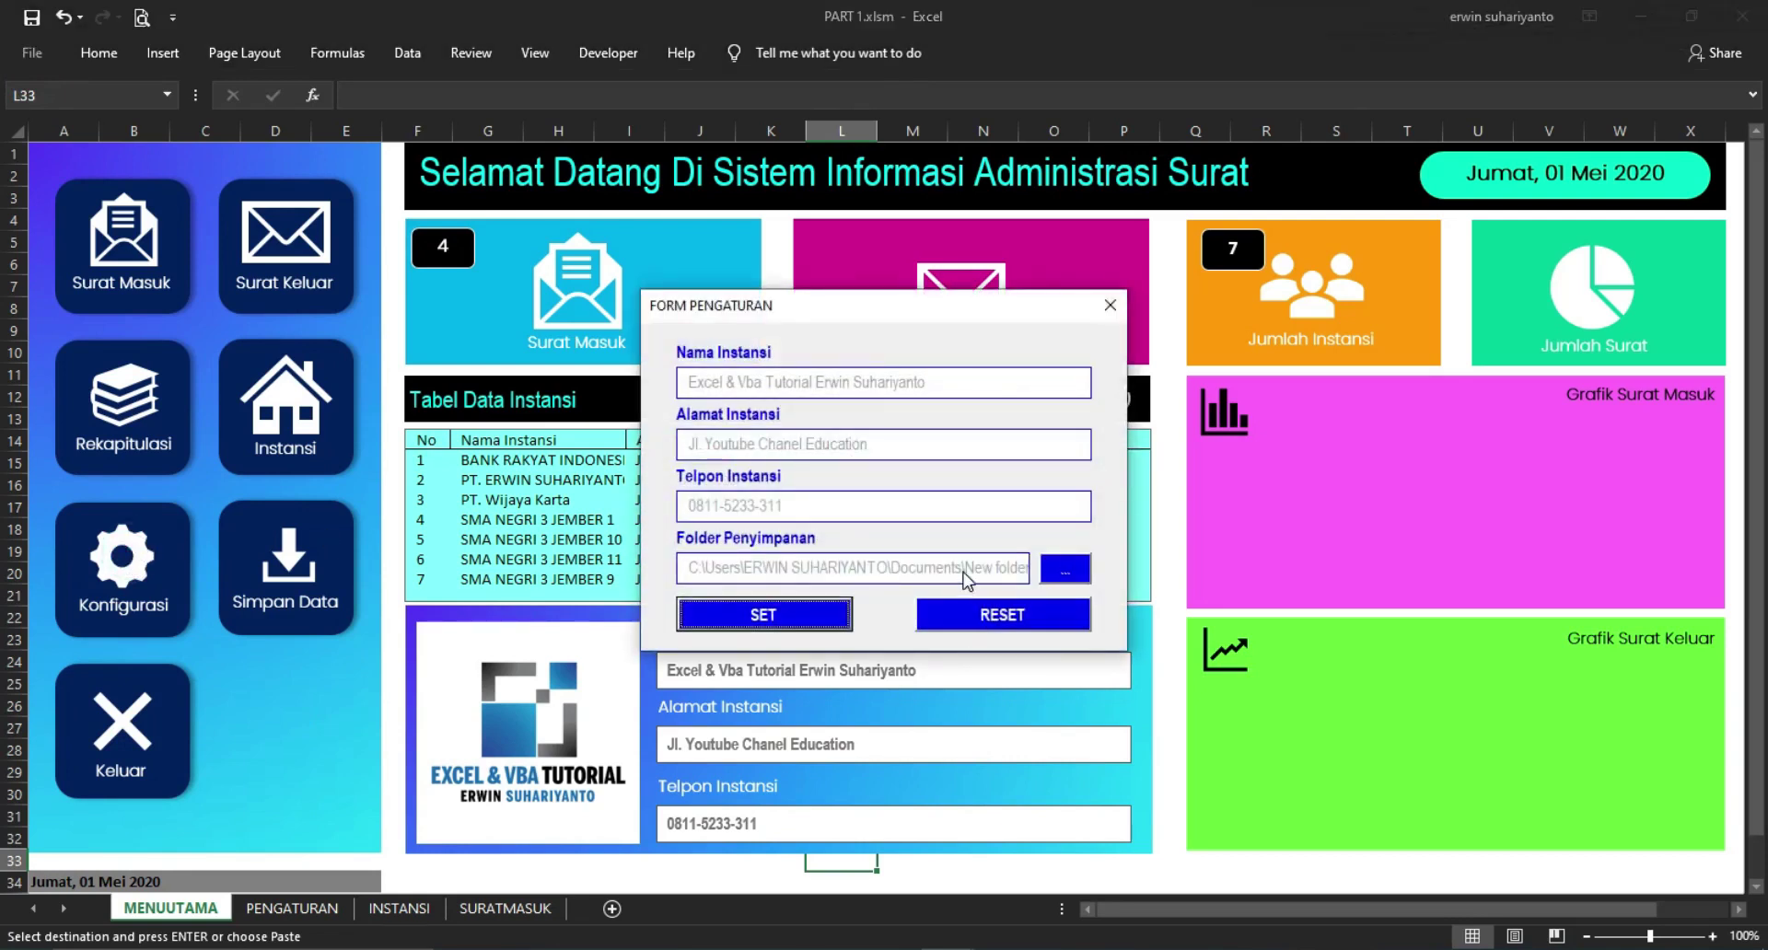
pyautogui.click(1061, 569)
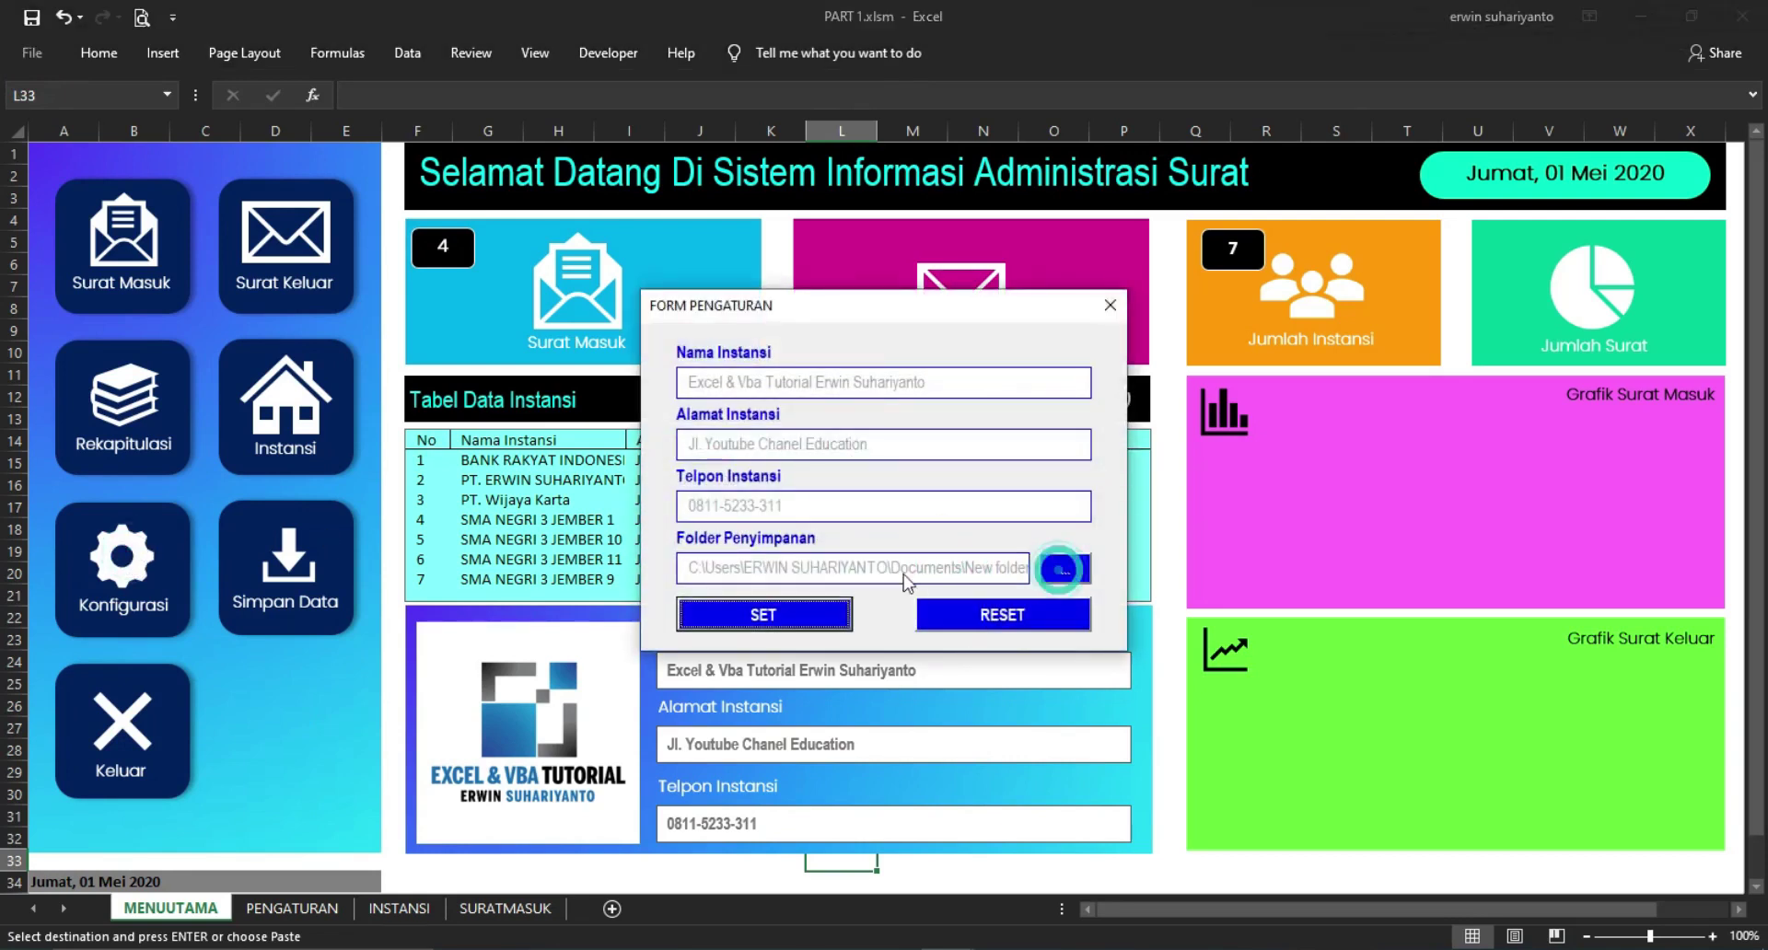
pyautogui.click(1002, 619)
pyautogui.click(1066, 570)
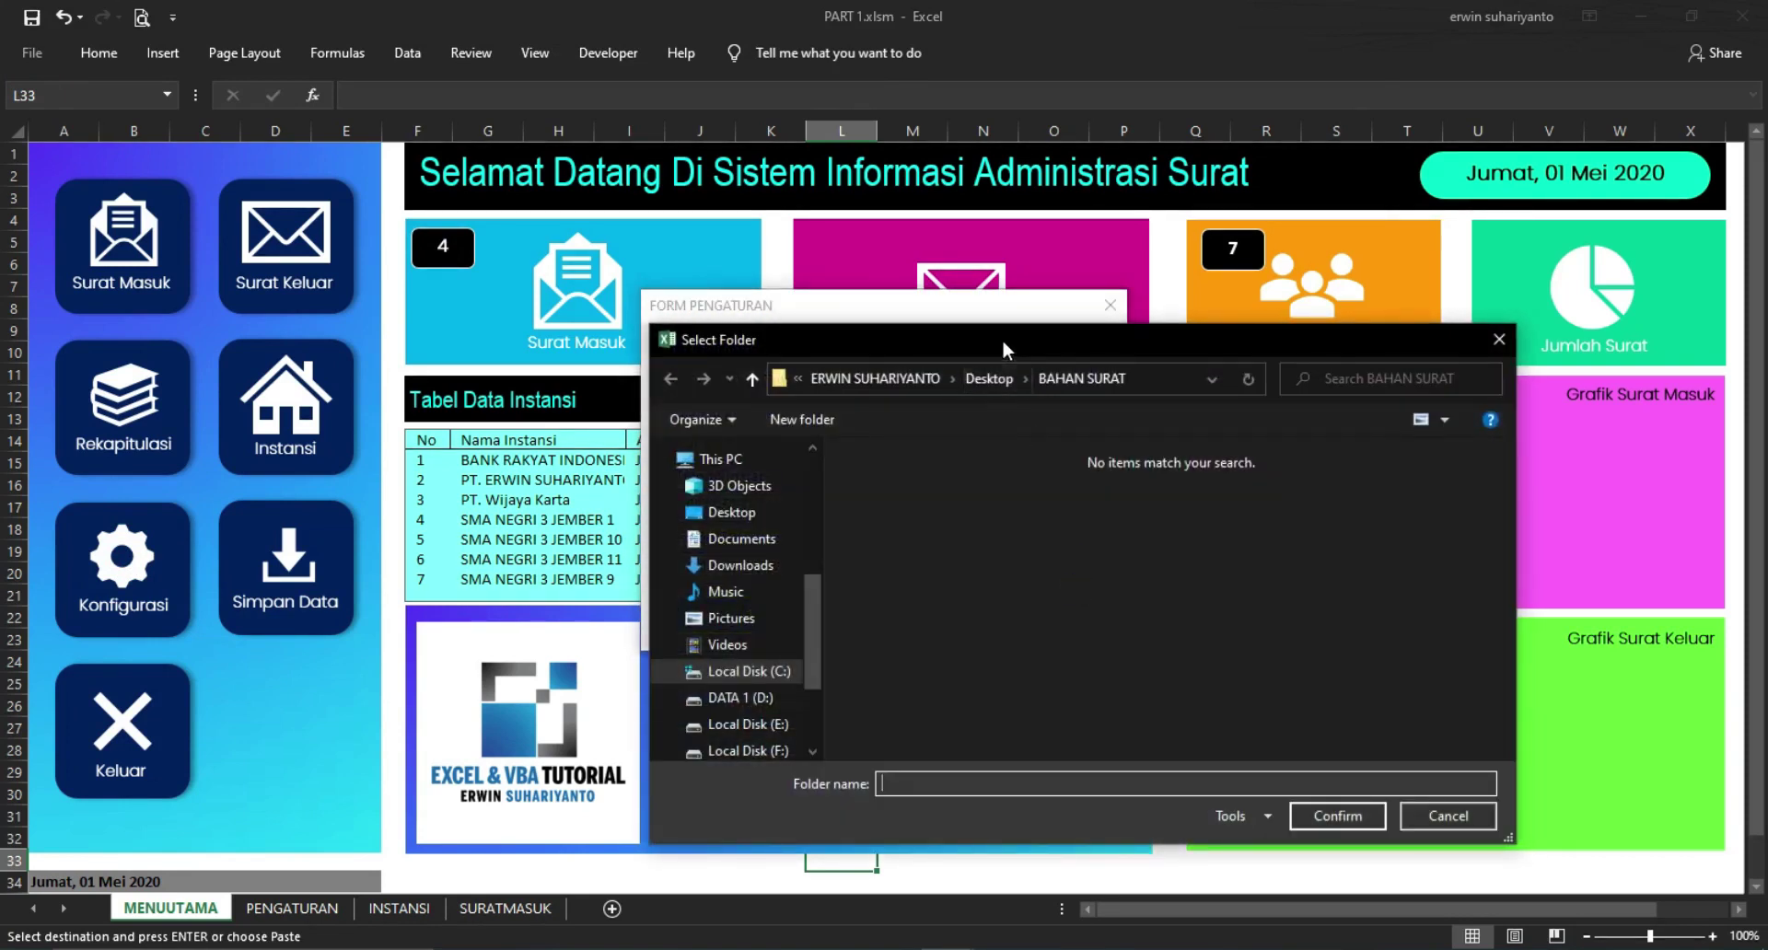
# Choose Documents > New folder as the storage folder and confirm it
pyautogui.moveTo(1003, 348); pyautogui.dragTo(884, 311)
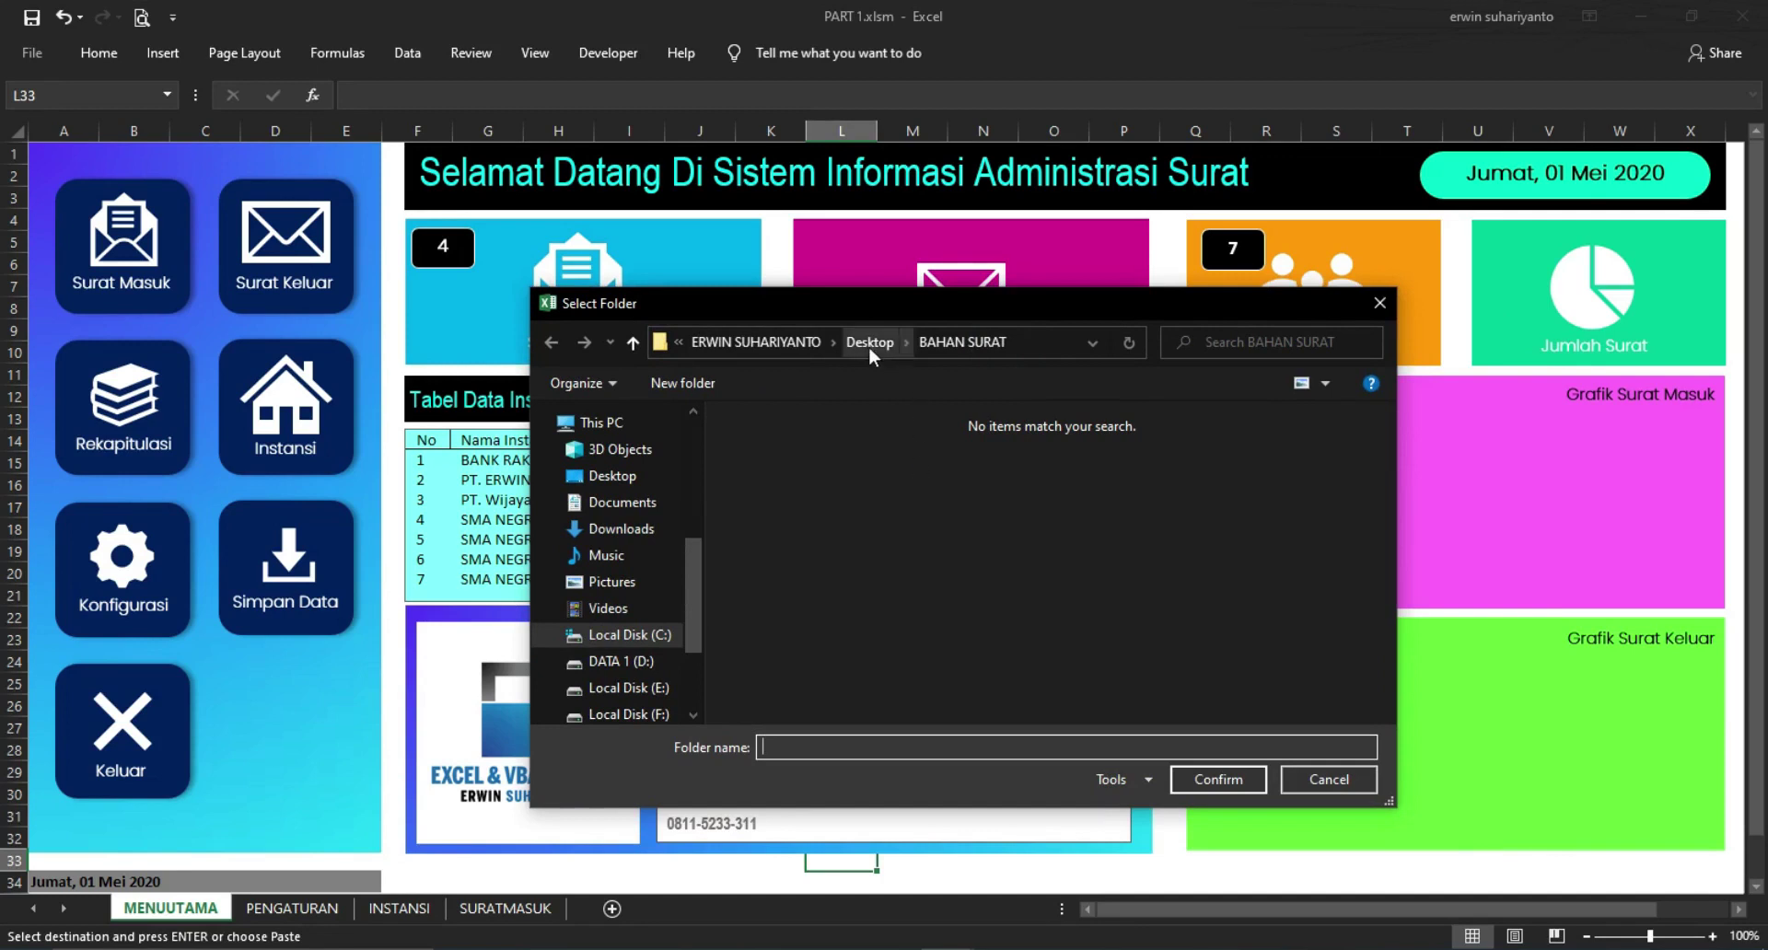
pyautogui.click(649, 530)
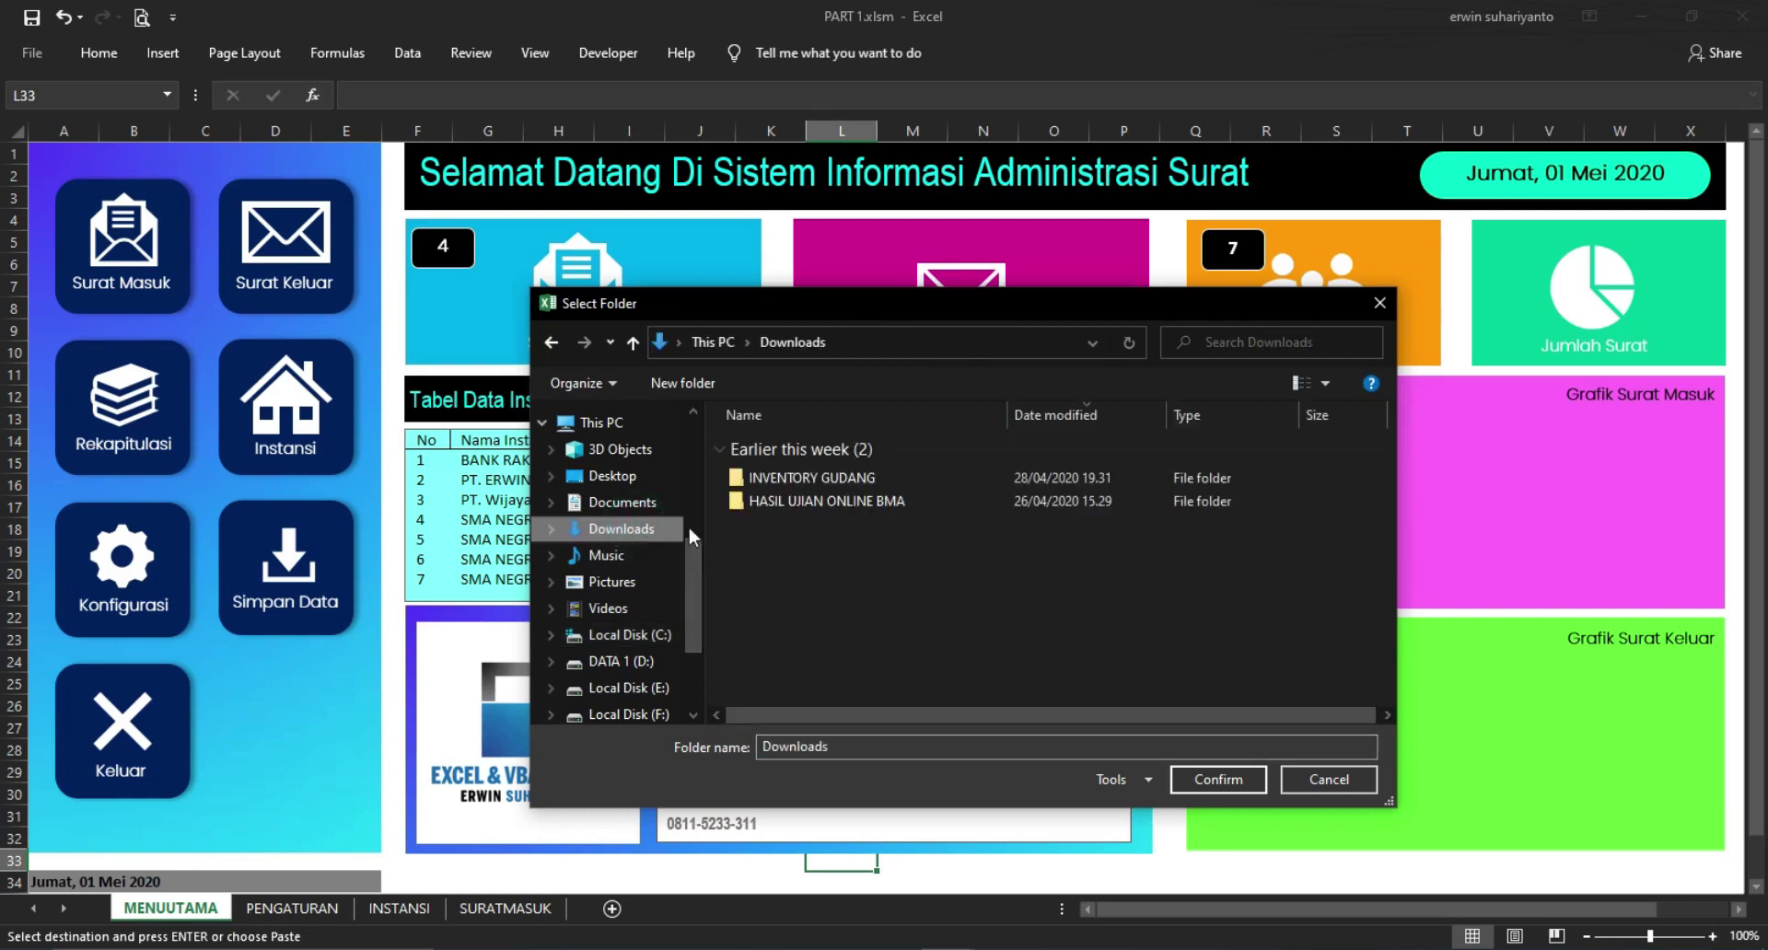
pyautogui.click(608, 502)
pyautogui.click(772, 561)
pyautogui.scroll(-3, 845, 622)
pyautogui.scroll(-3, 845, 621)
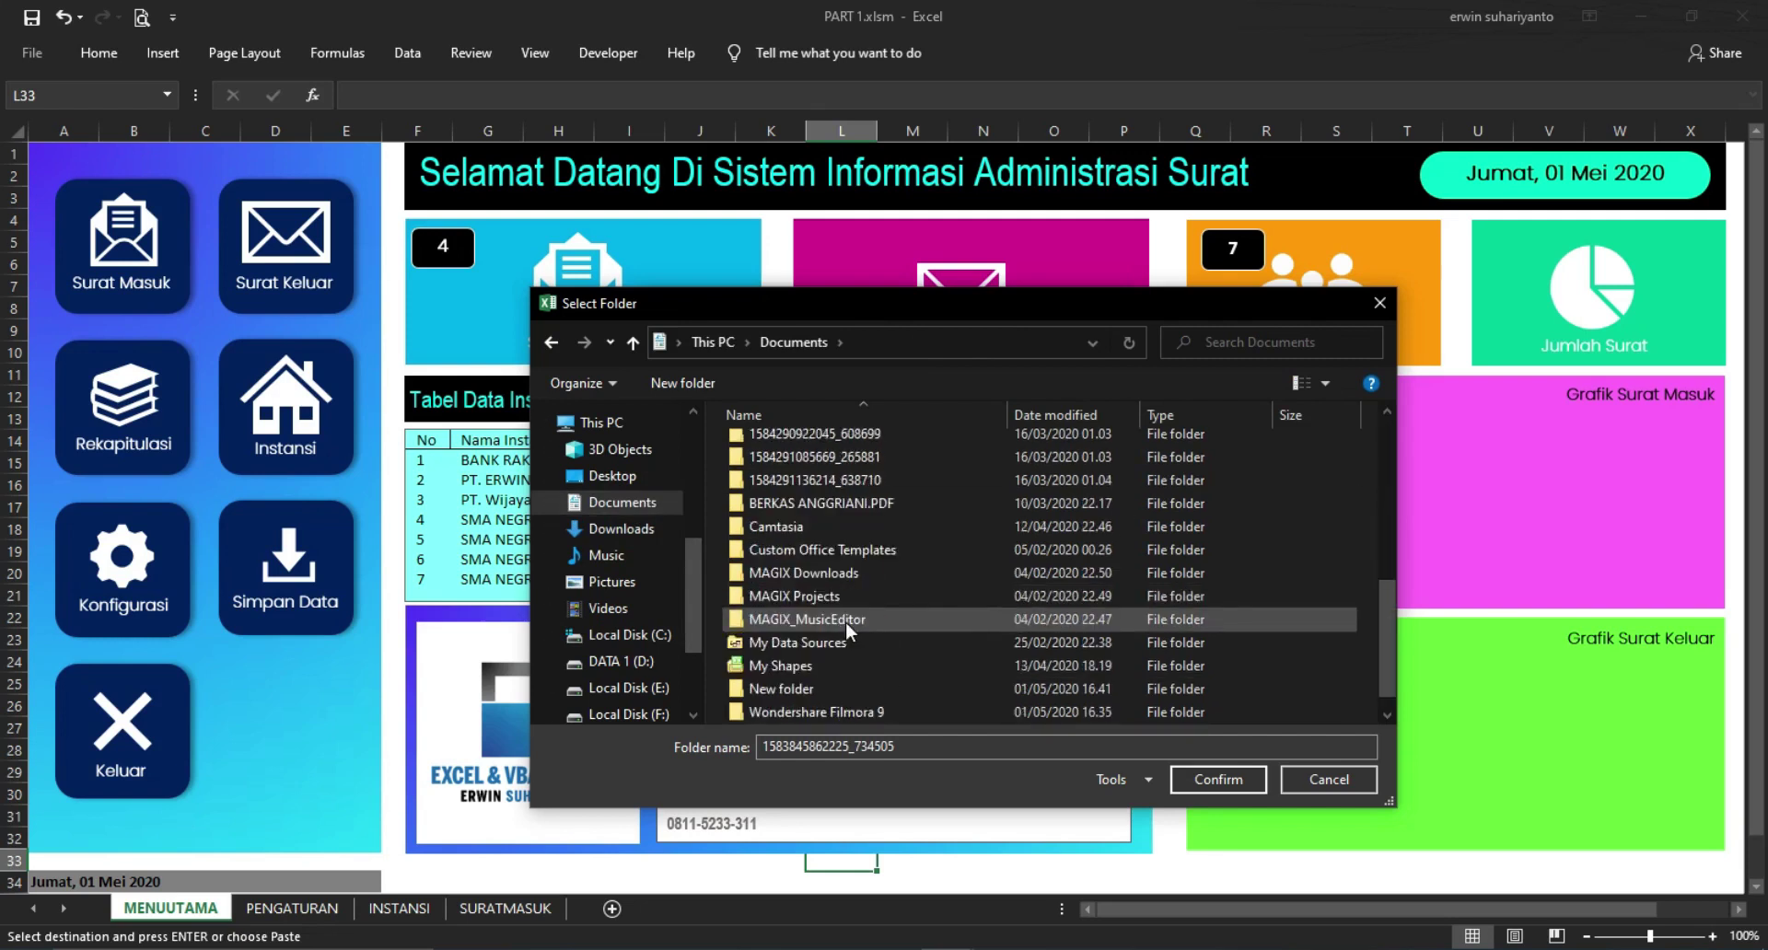
pyautogui.click(766, 670)
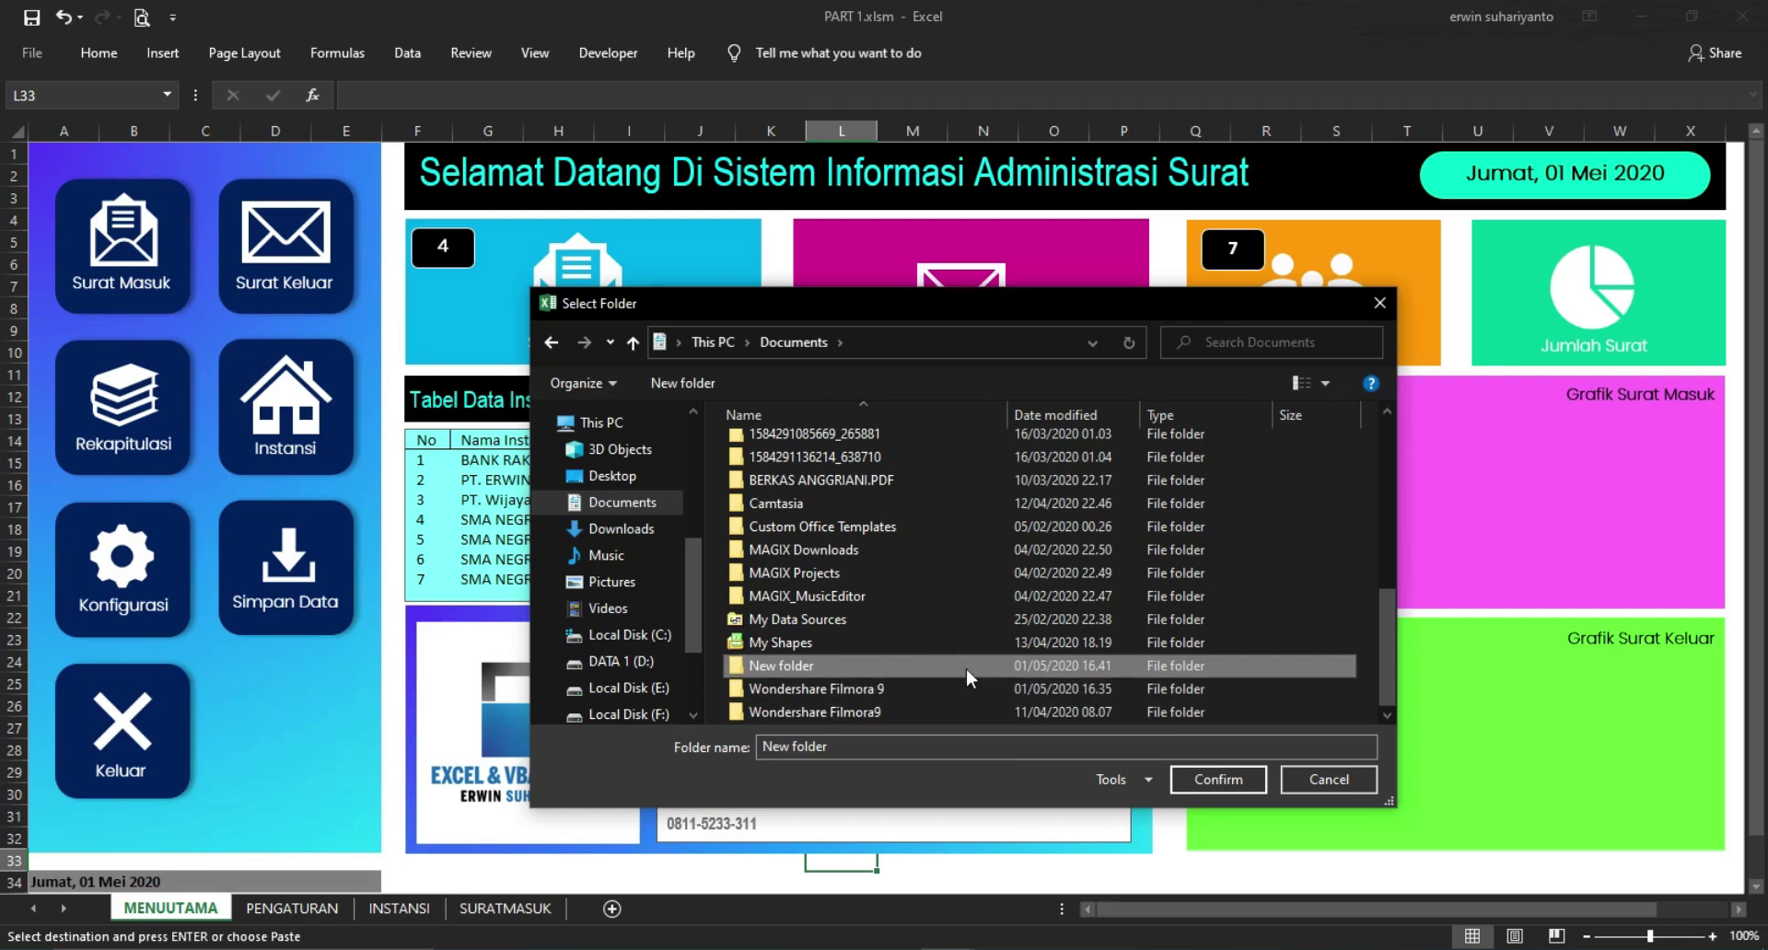
pyautogui.click(1230, 775)
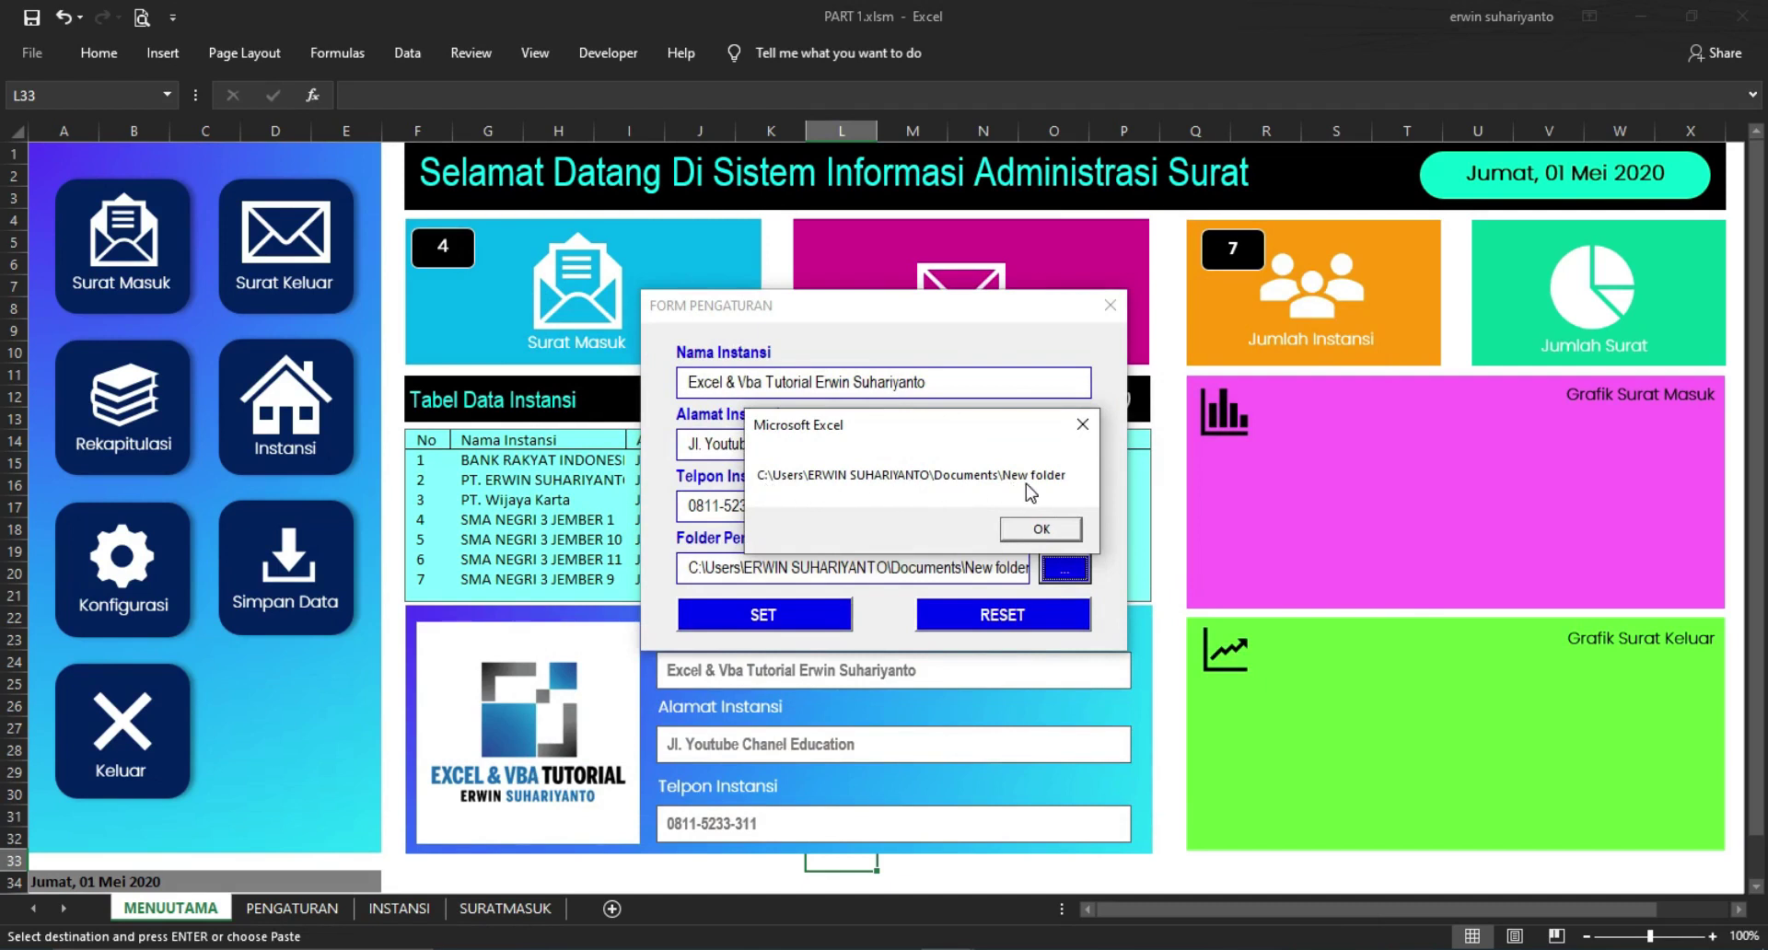
# Save the settings with SET, acknowledge the confirmations, and close FORM PENGATURAN
pyautogui.click(1041, 531)
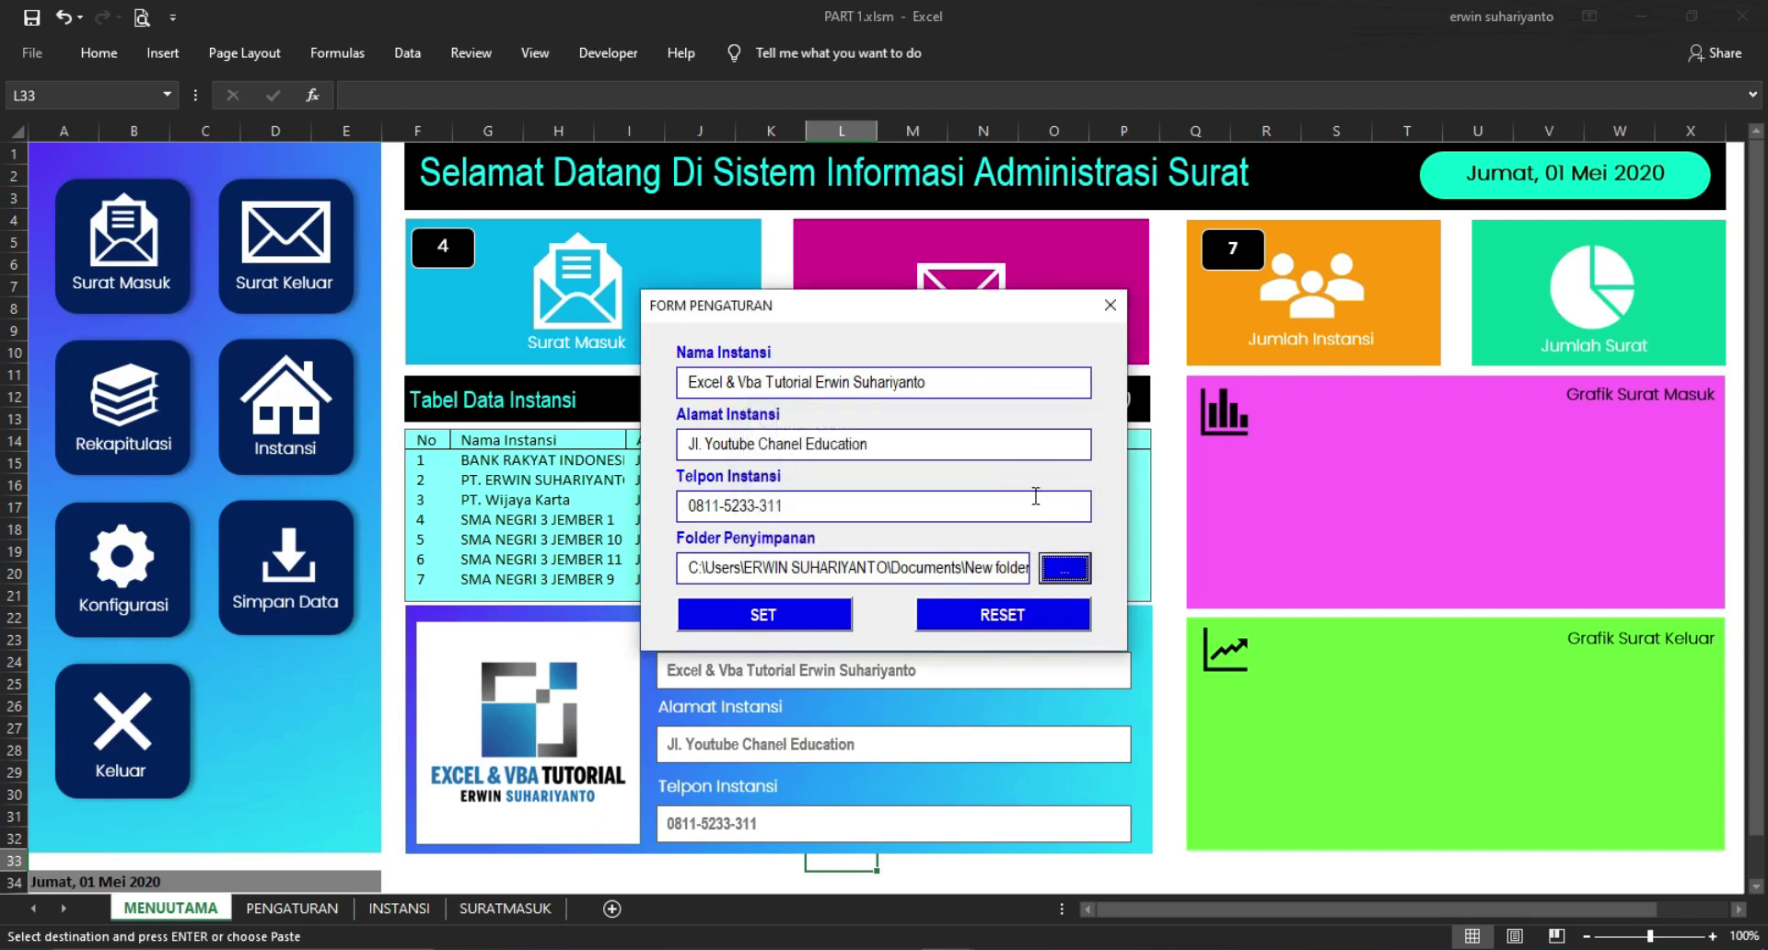
pyautogui.click(795, 620)
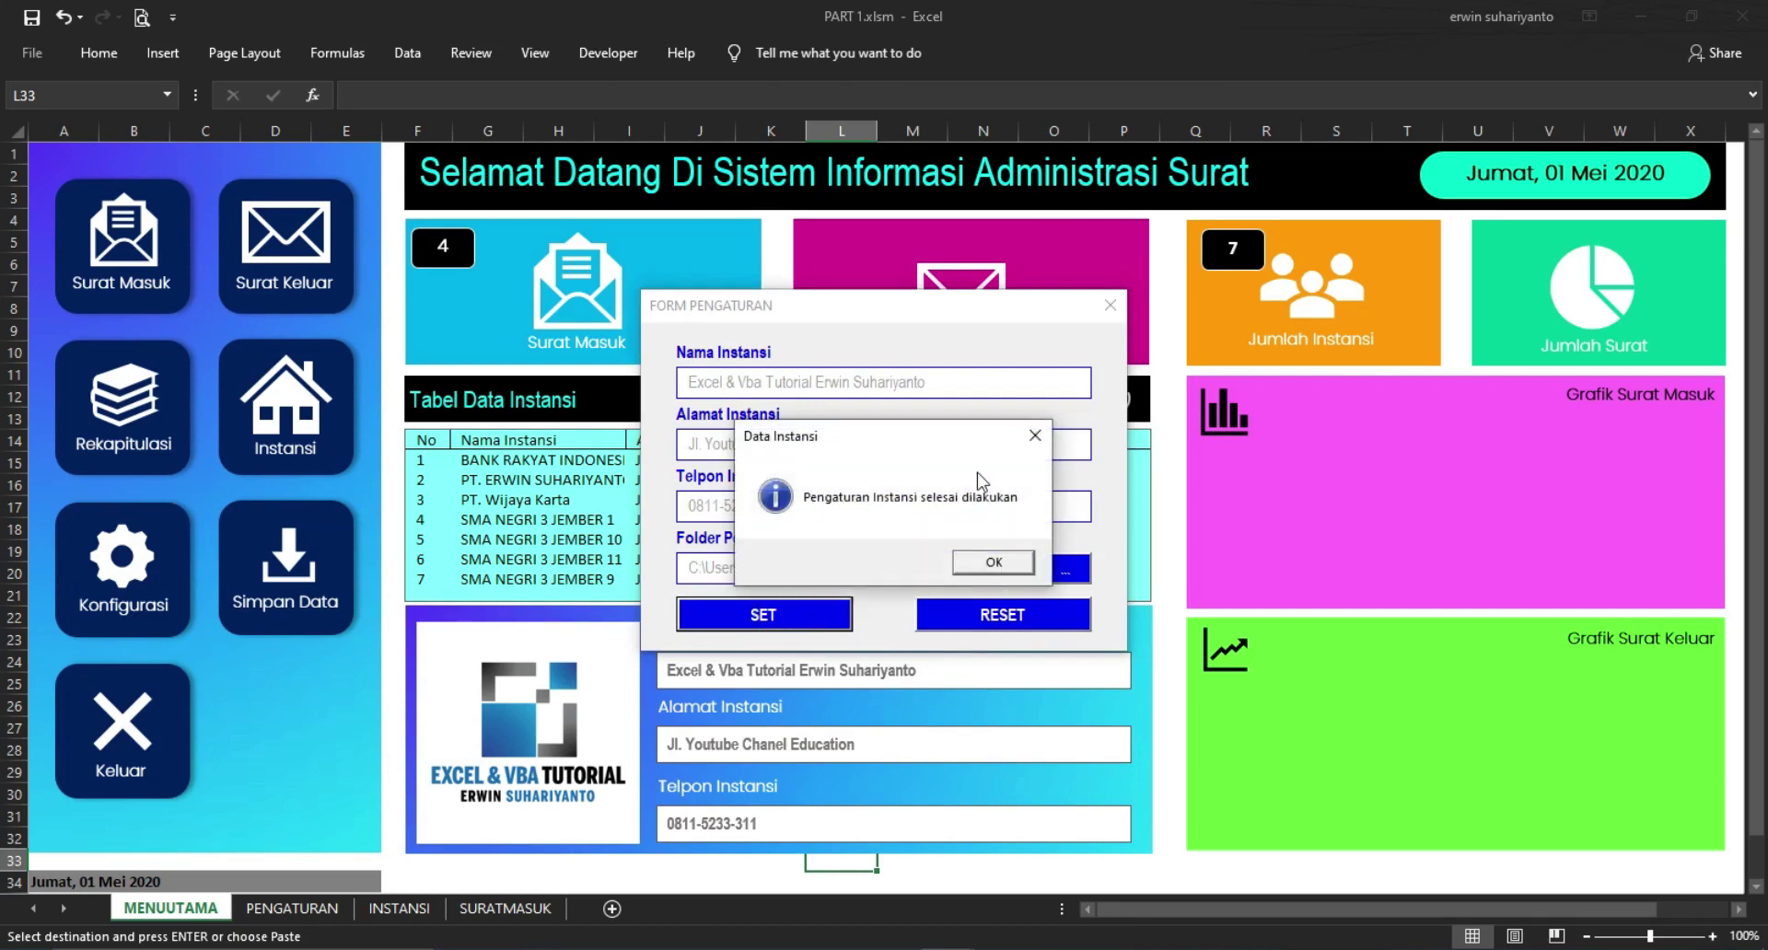
pyautogui.click(994, 562)
pyautogui.click(853, 498)
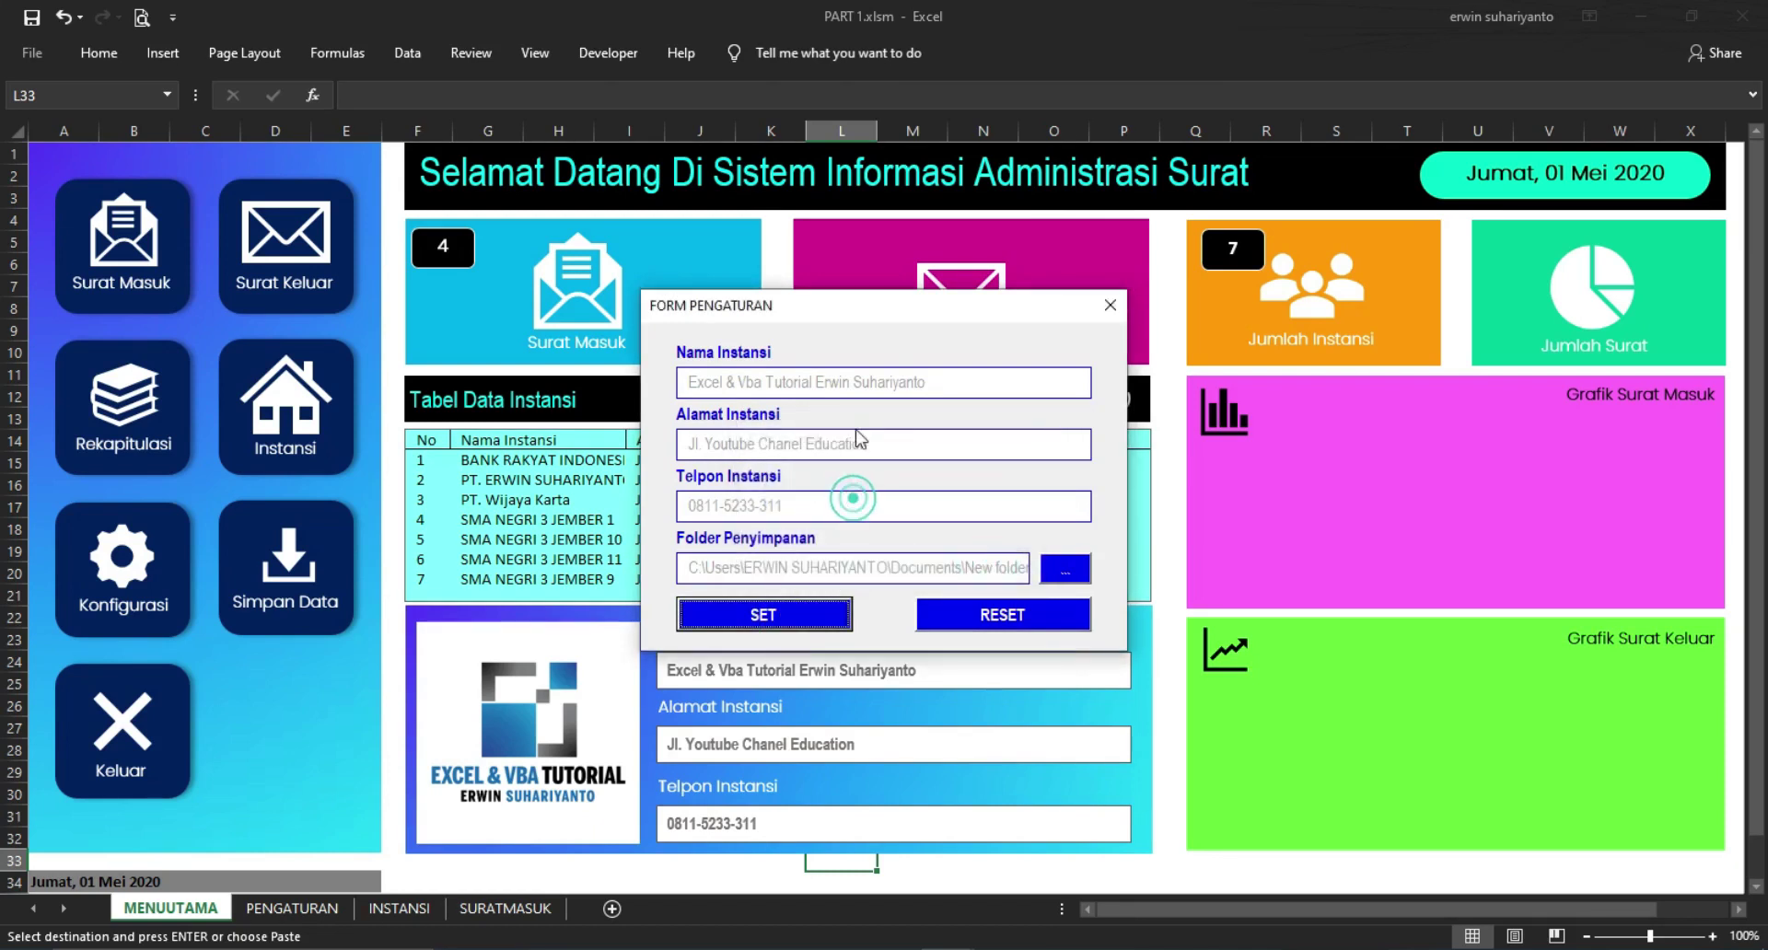
pyautogui.click(1111, 307)
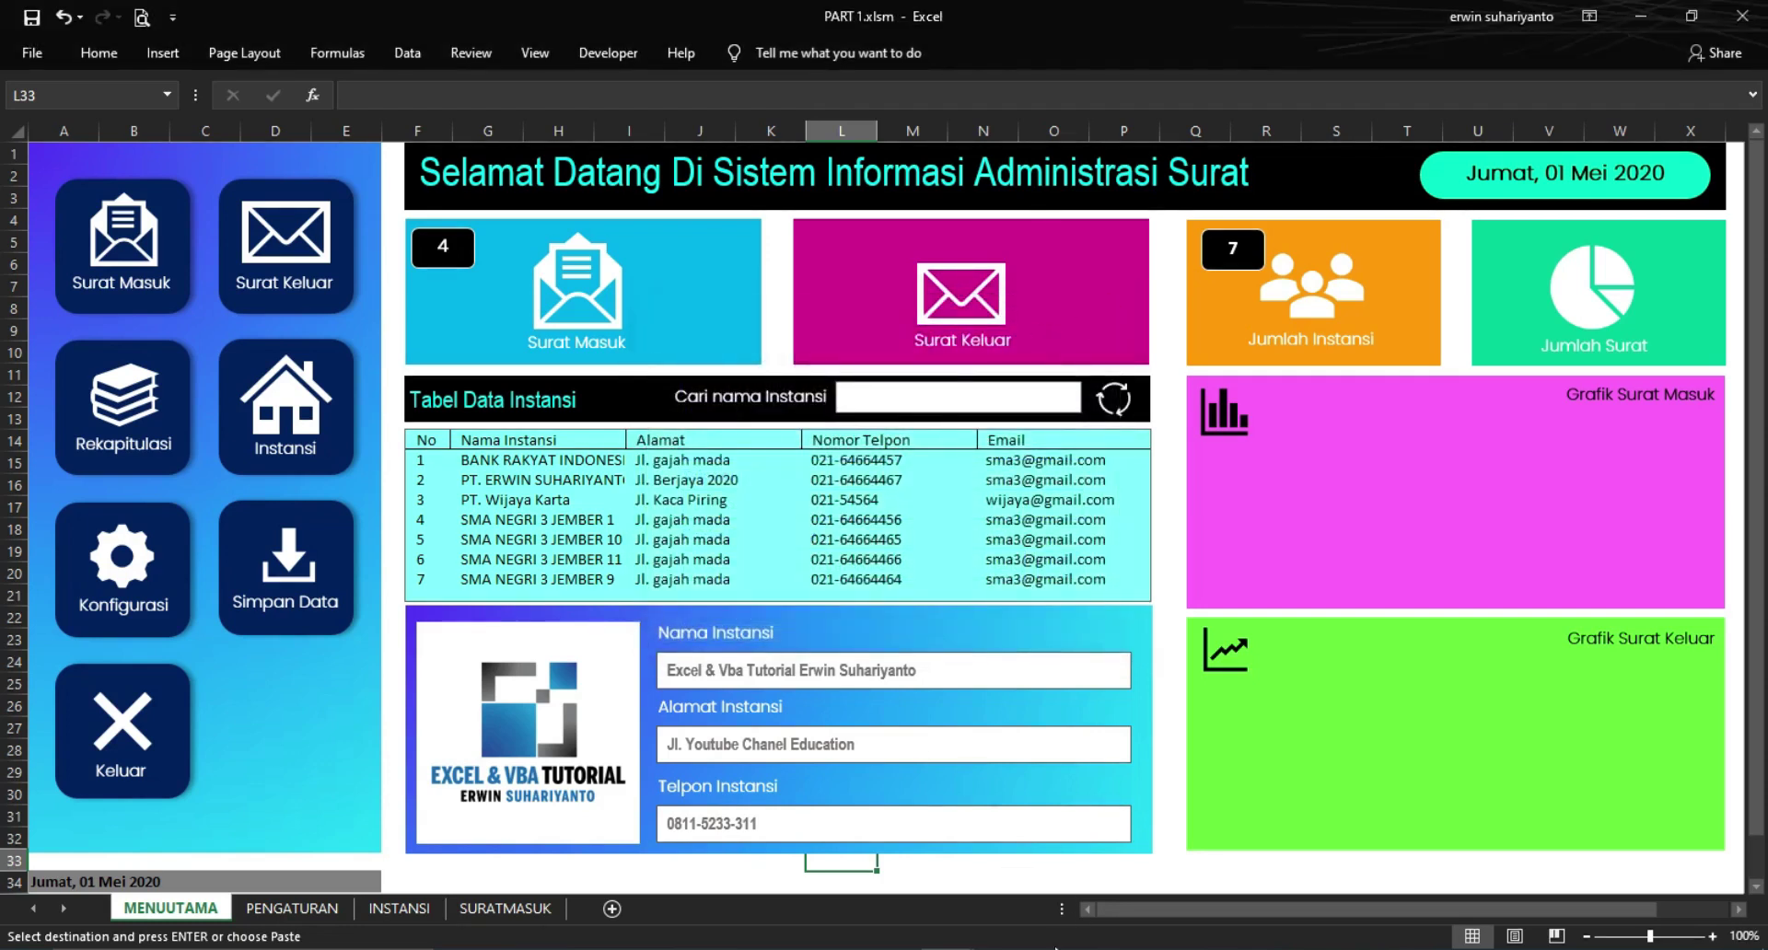
pyautogui.click(1077, 884)
# Open and read the ATURFOLDER_Click code behind the '...' browse button
pyautogui.click(645, 368)
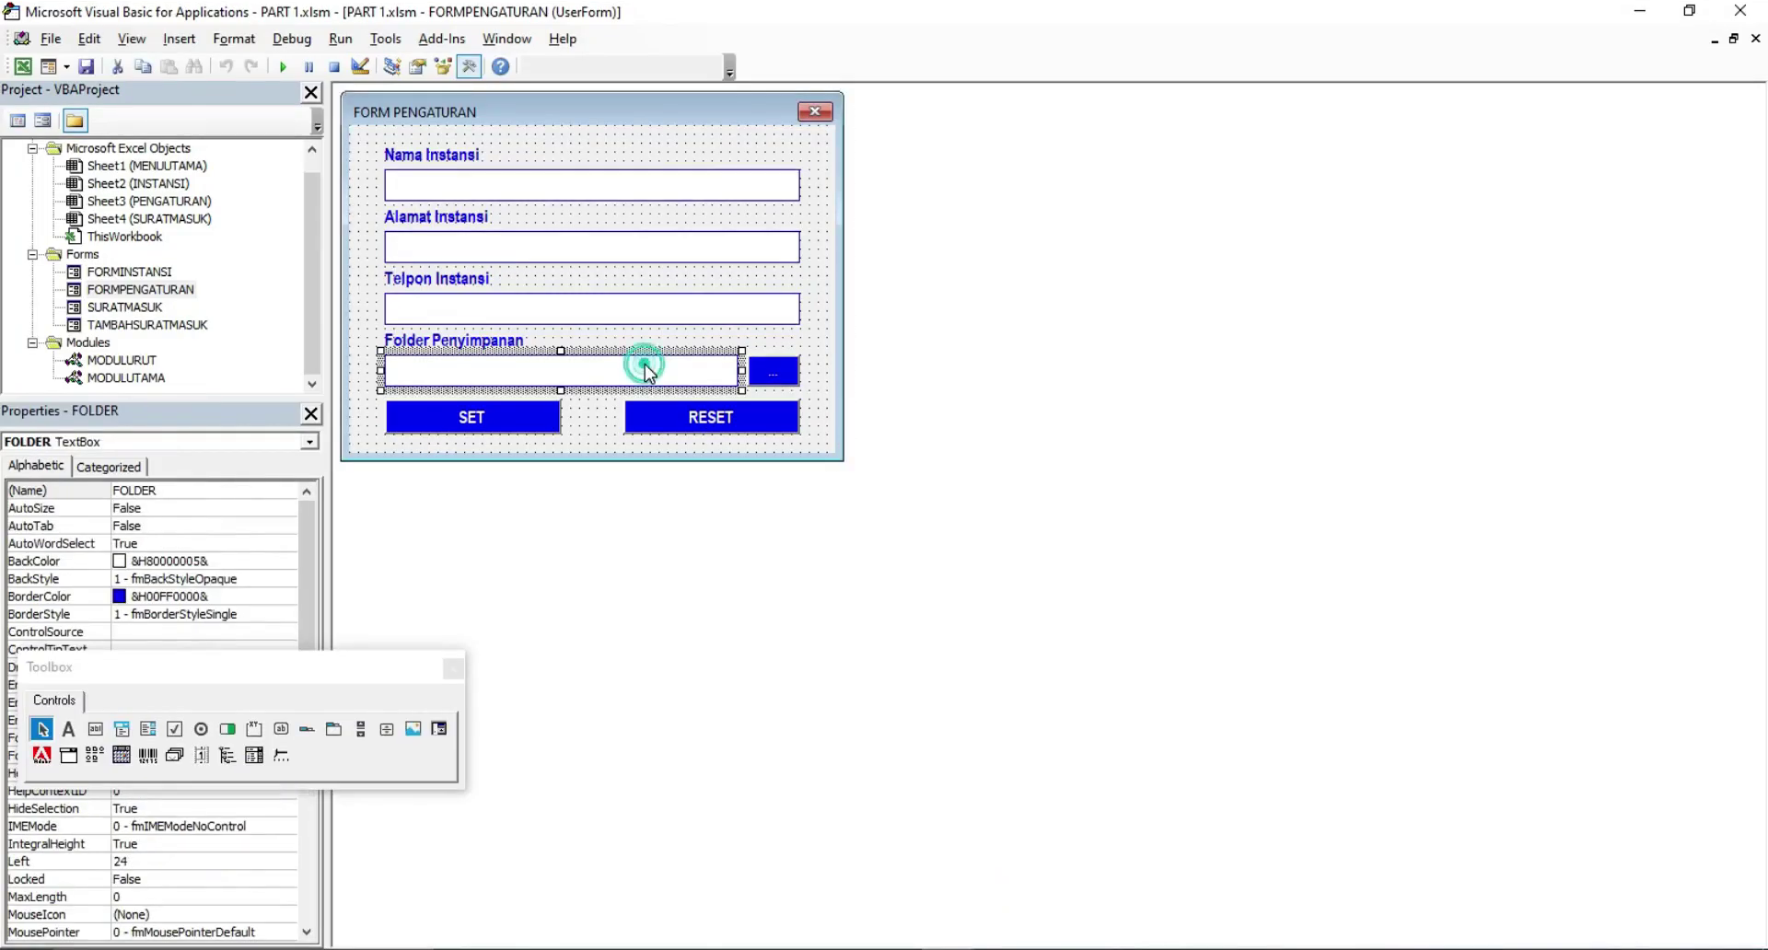
pyautogui.doubleClick(770, 371)
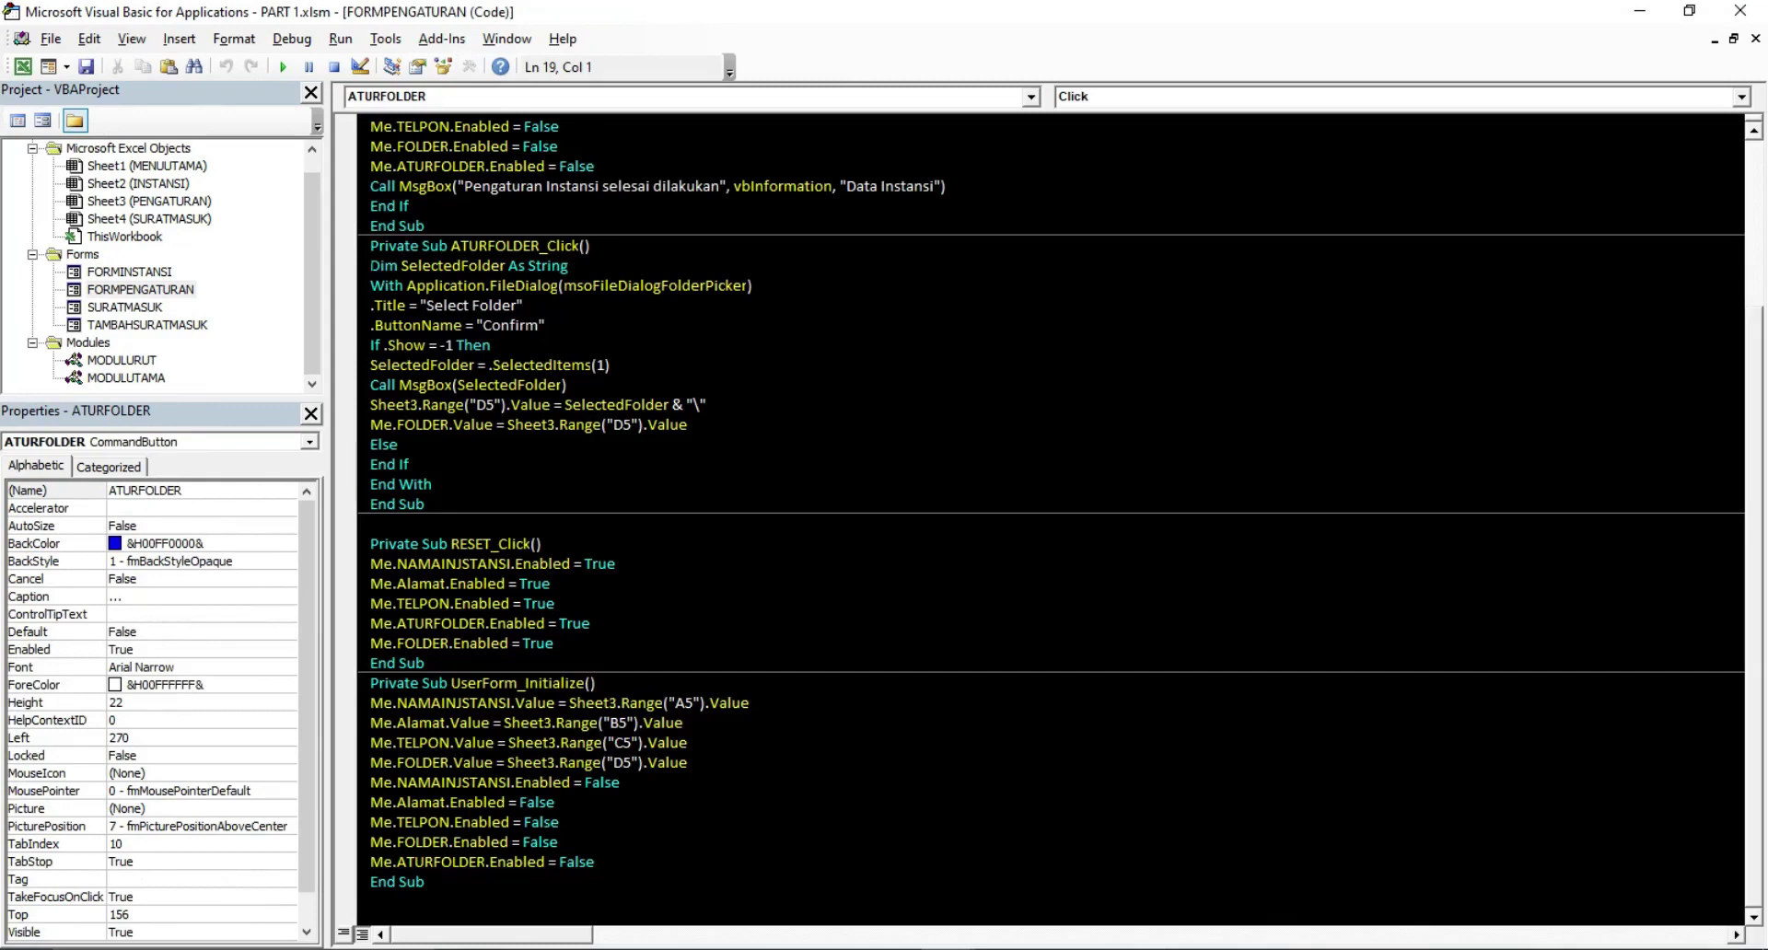
pyautogui.moveTo(368, 266); pyautogui.dragTo(459, 489)
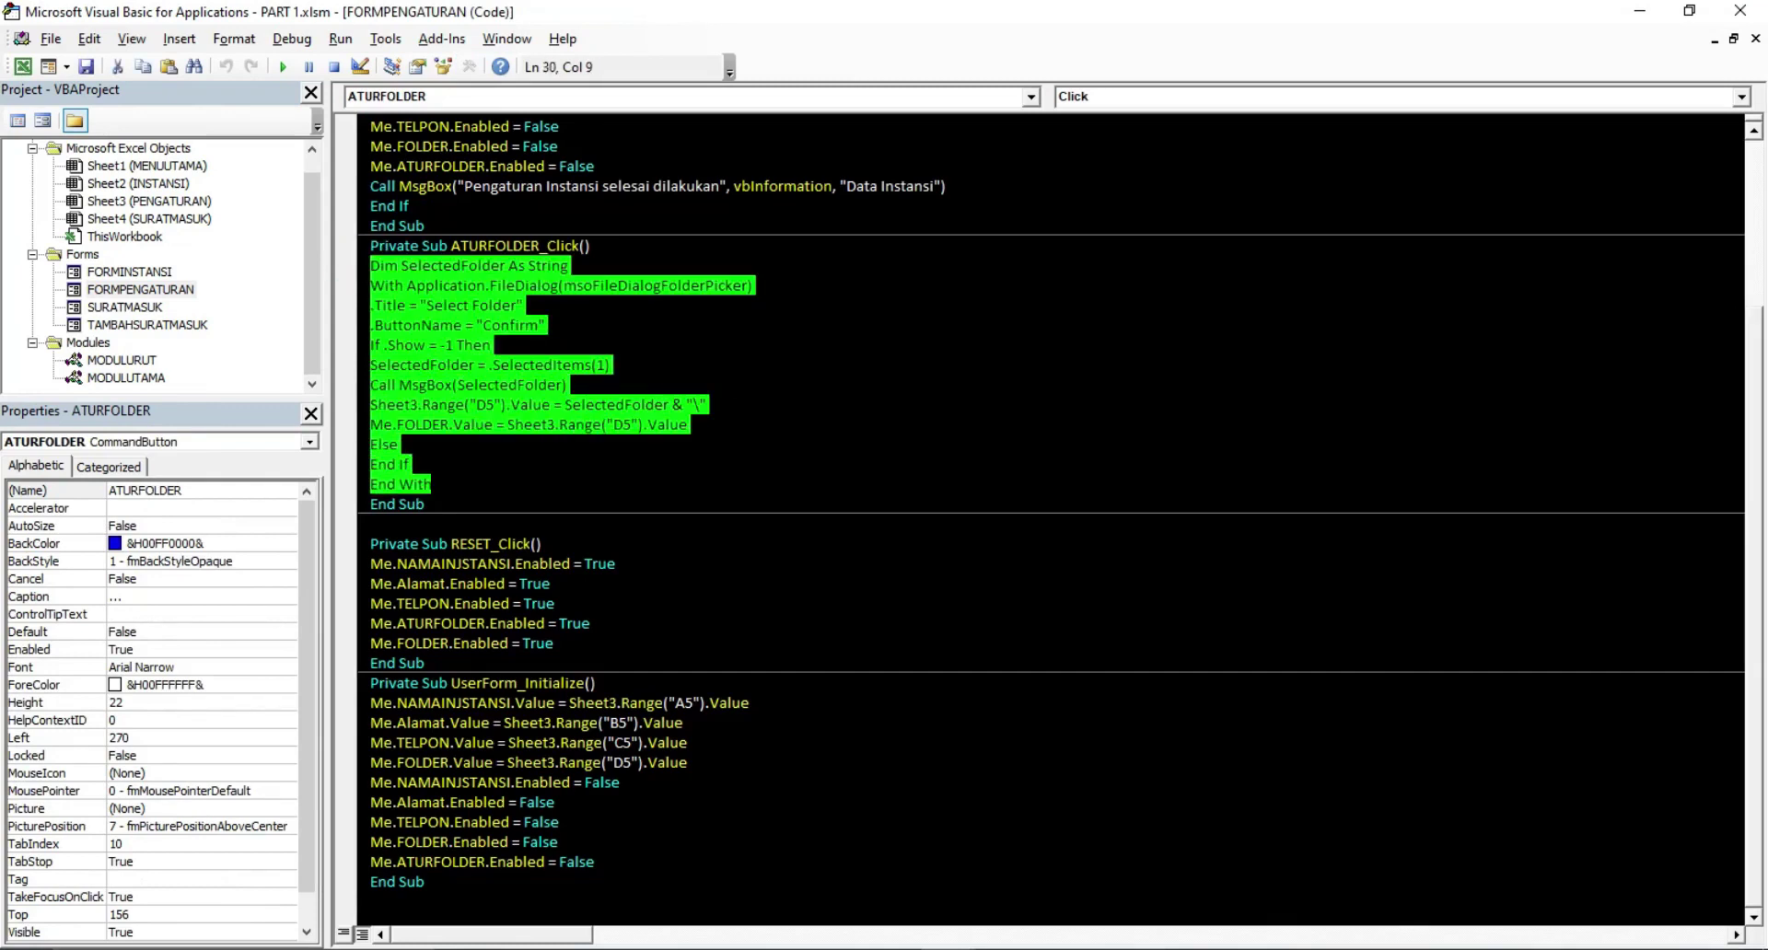
pyautogui.click(458, 489)
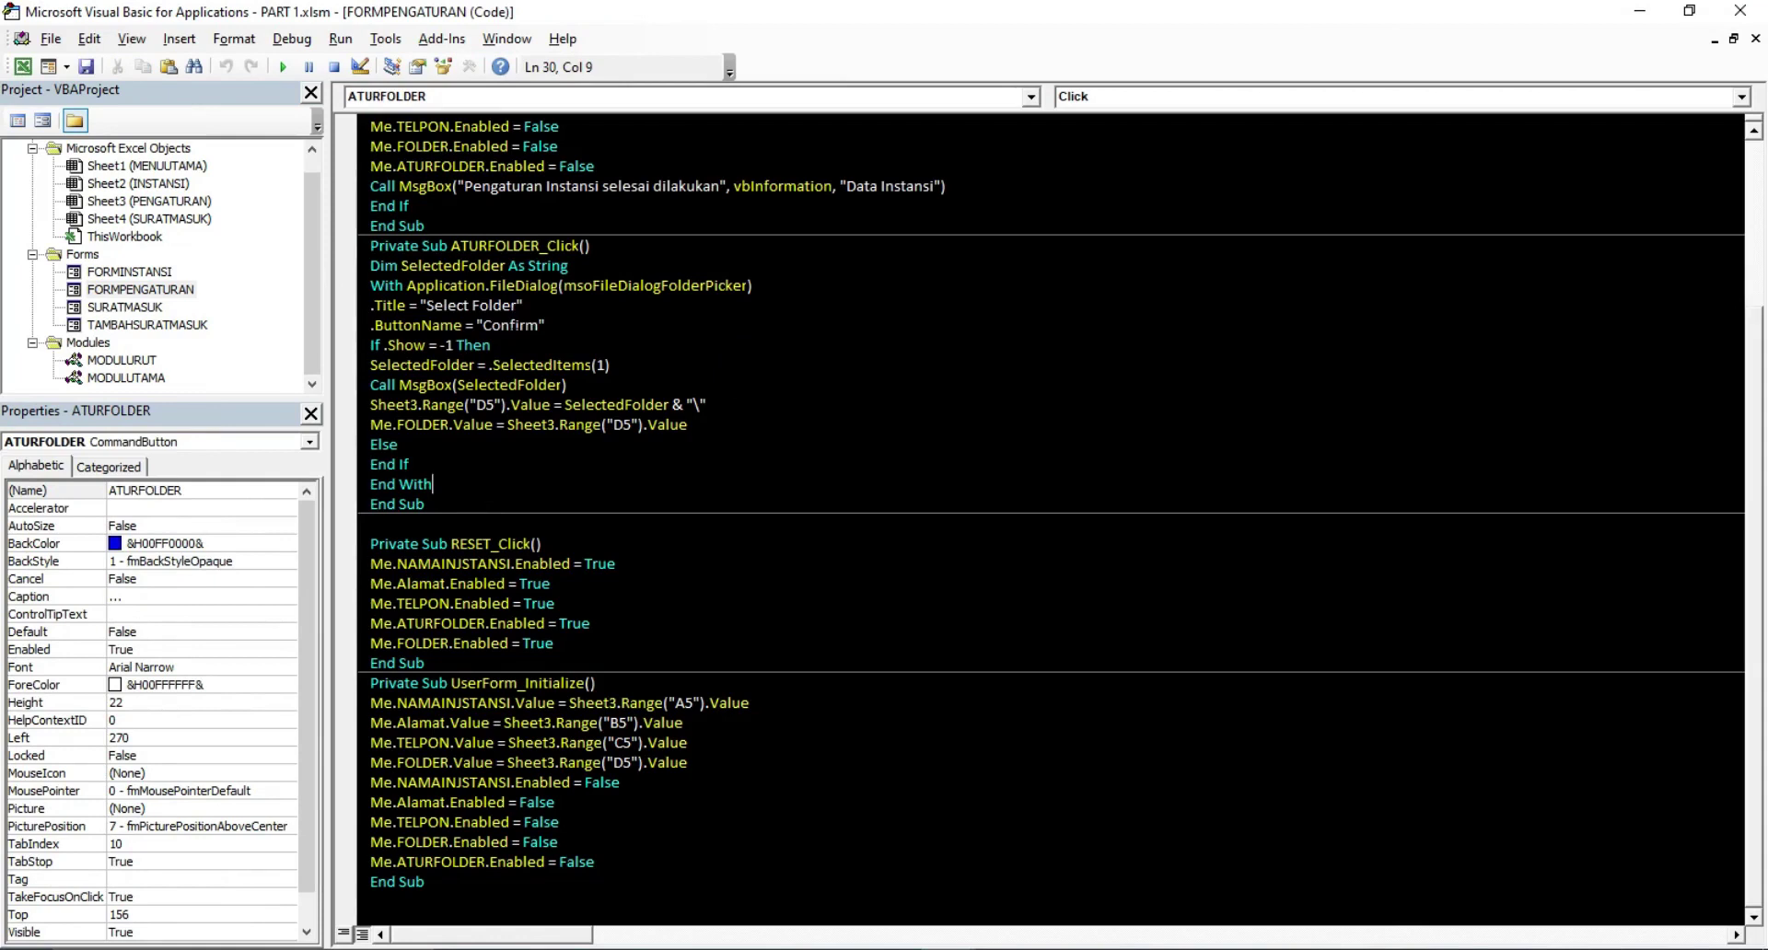
pyautogui.scroll(5, 1049, 515)
pyautogui.scroll(-4, 1049, 516)
pyautogui.scroll(-1, 1050, 515)
# Locate the line writing the chosen path to Sheet3 Range("D5"), then return to Excel
pyautogui.click(396, 404)
pyautogui.click(458, 405)
pyautogui.click(143, 201)
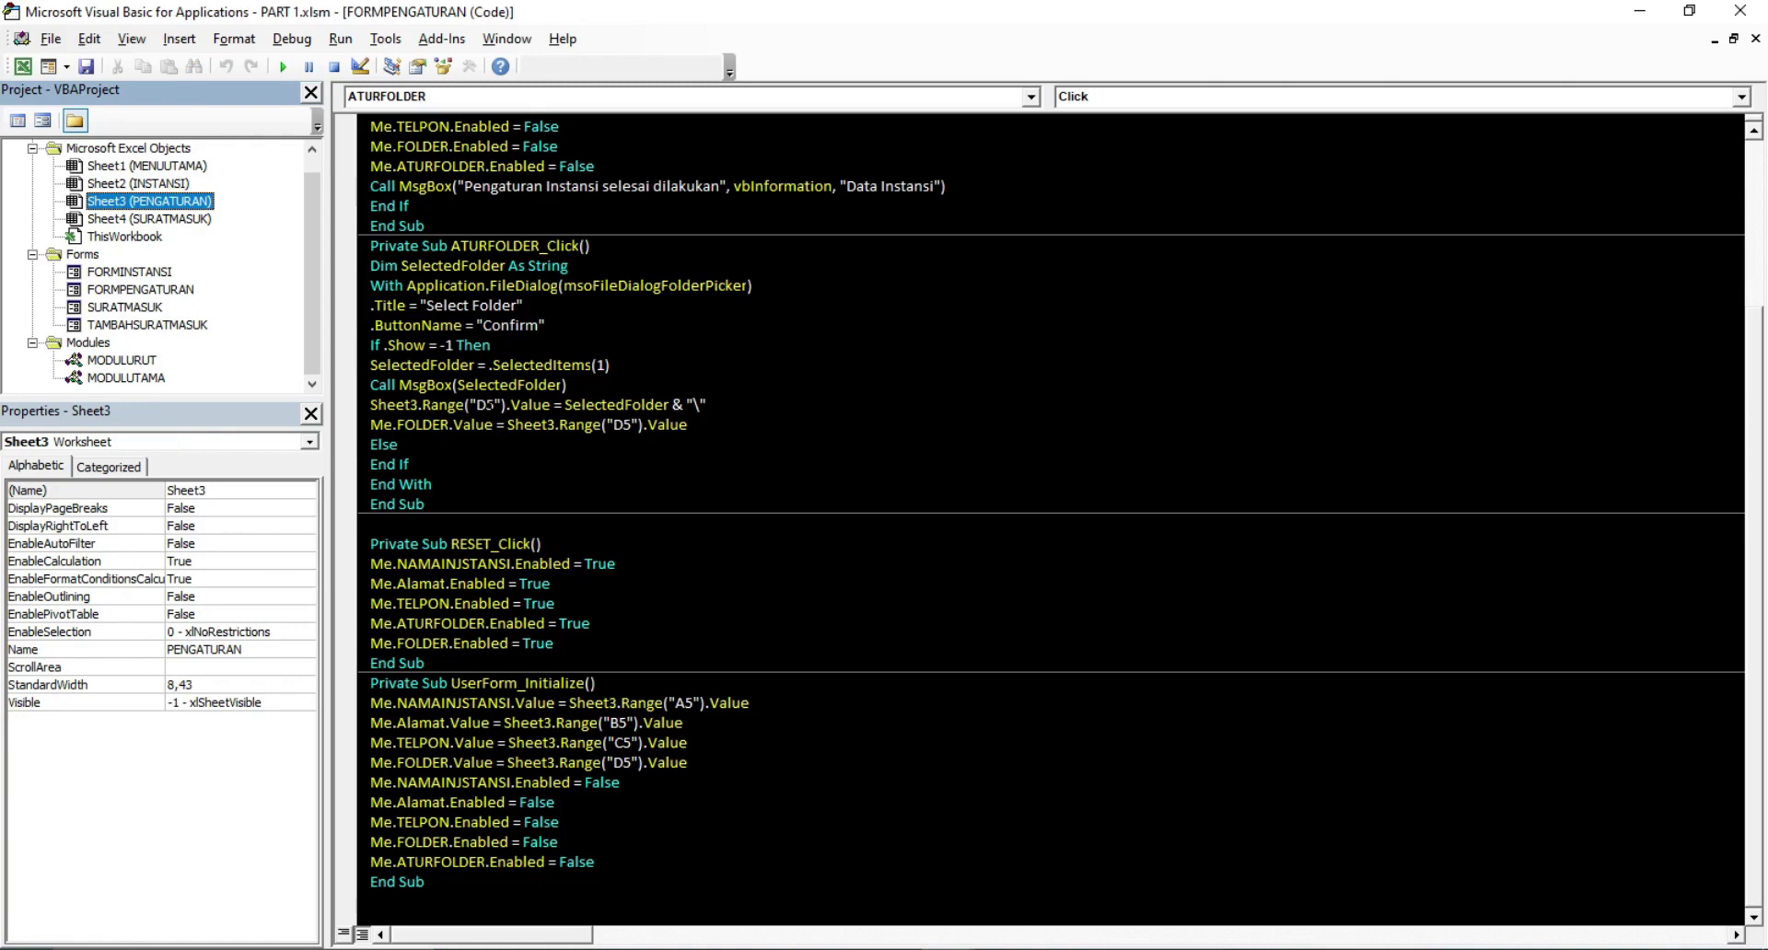
pyautogui.doubleClick(483, 405)
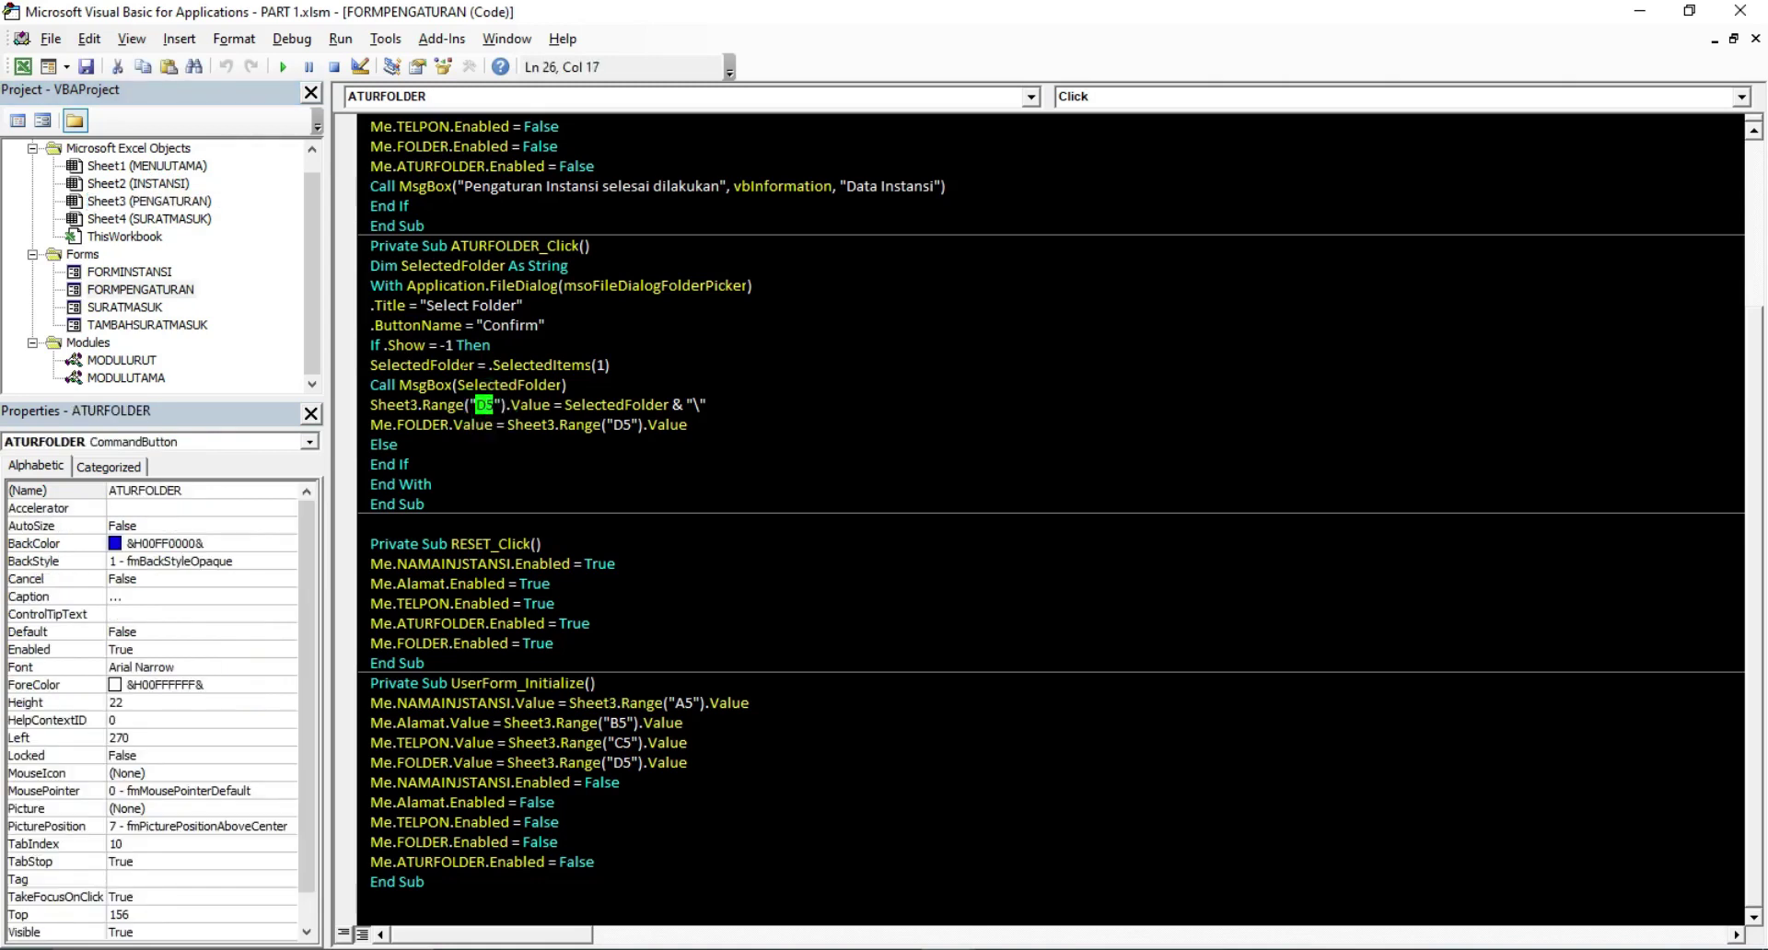
pyautogui.click(22, 67)
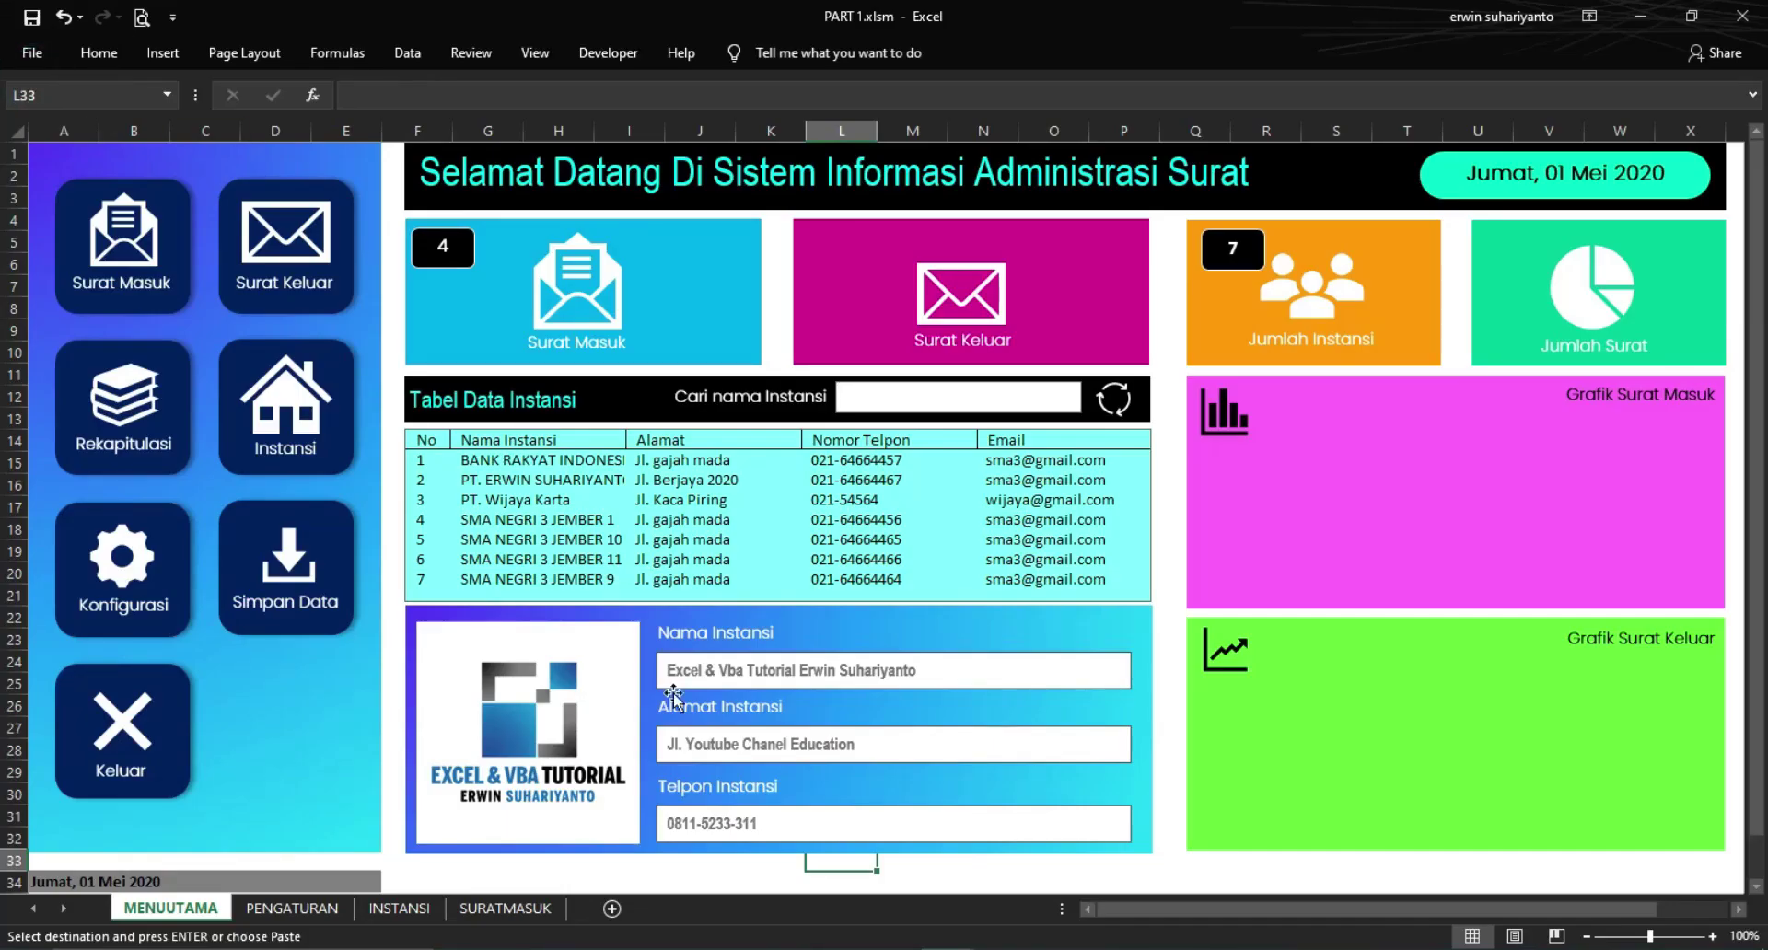
# Confirm cell D5 on the PENGATURAN sheet holds the New folder path
pyautogui.click(292, 908)
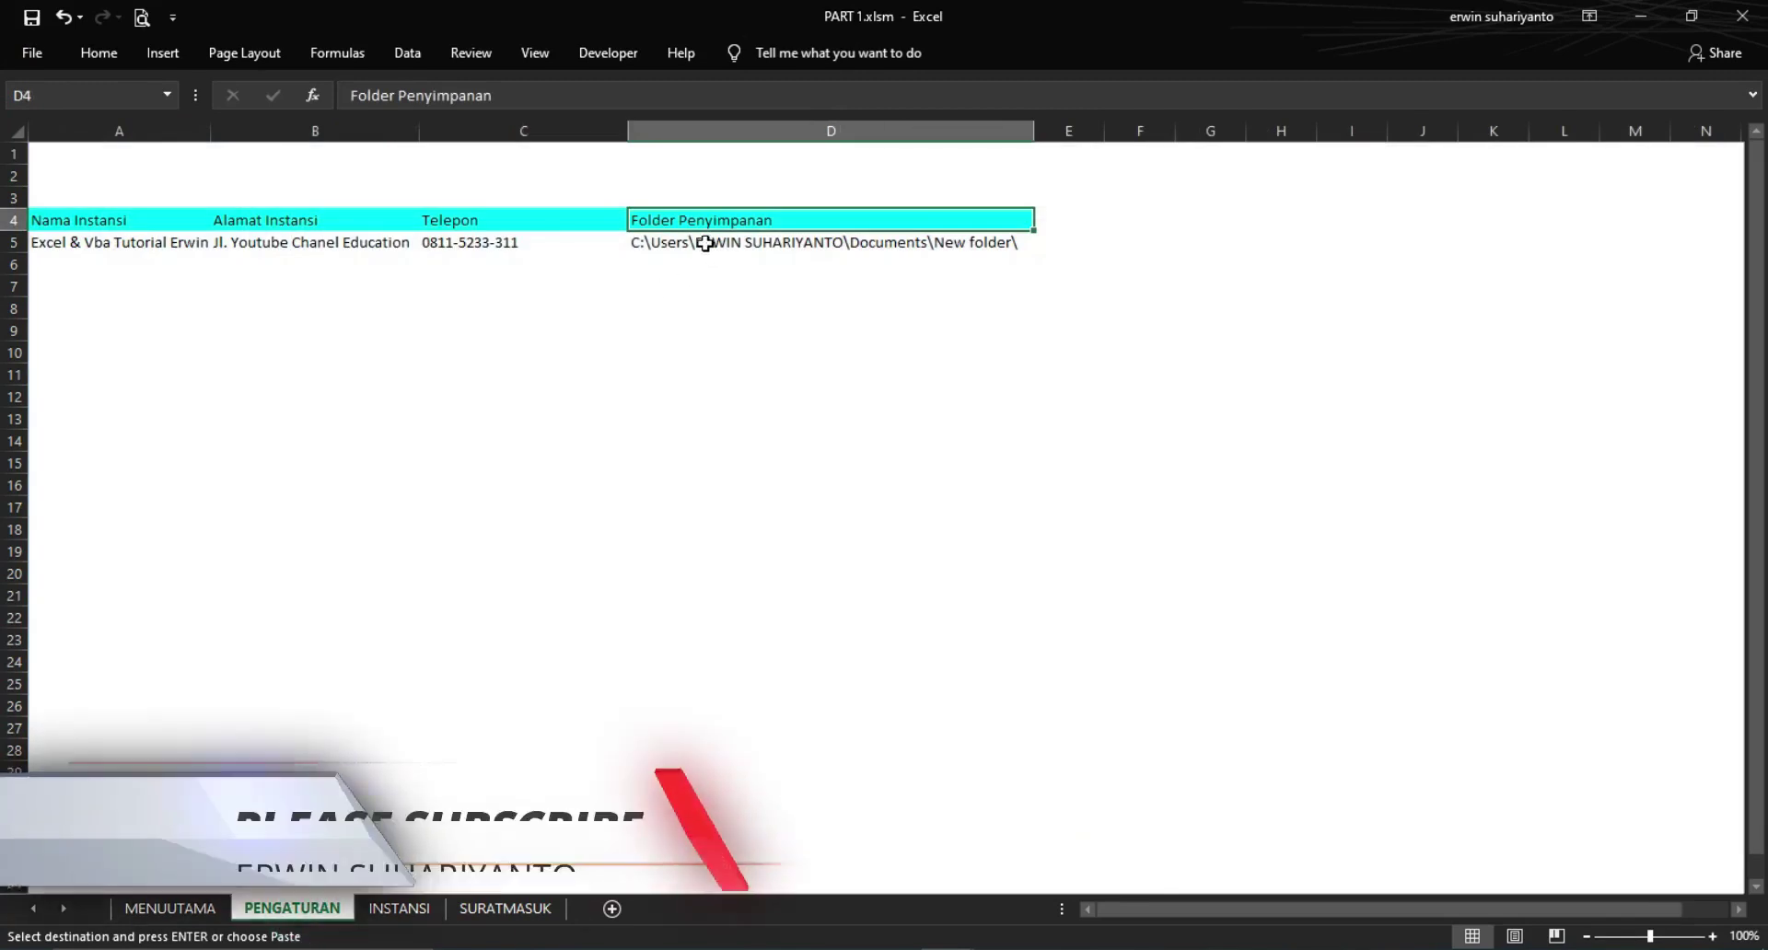
pyautogui.click(705, 243)
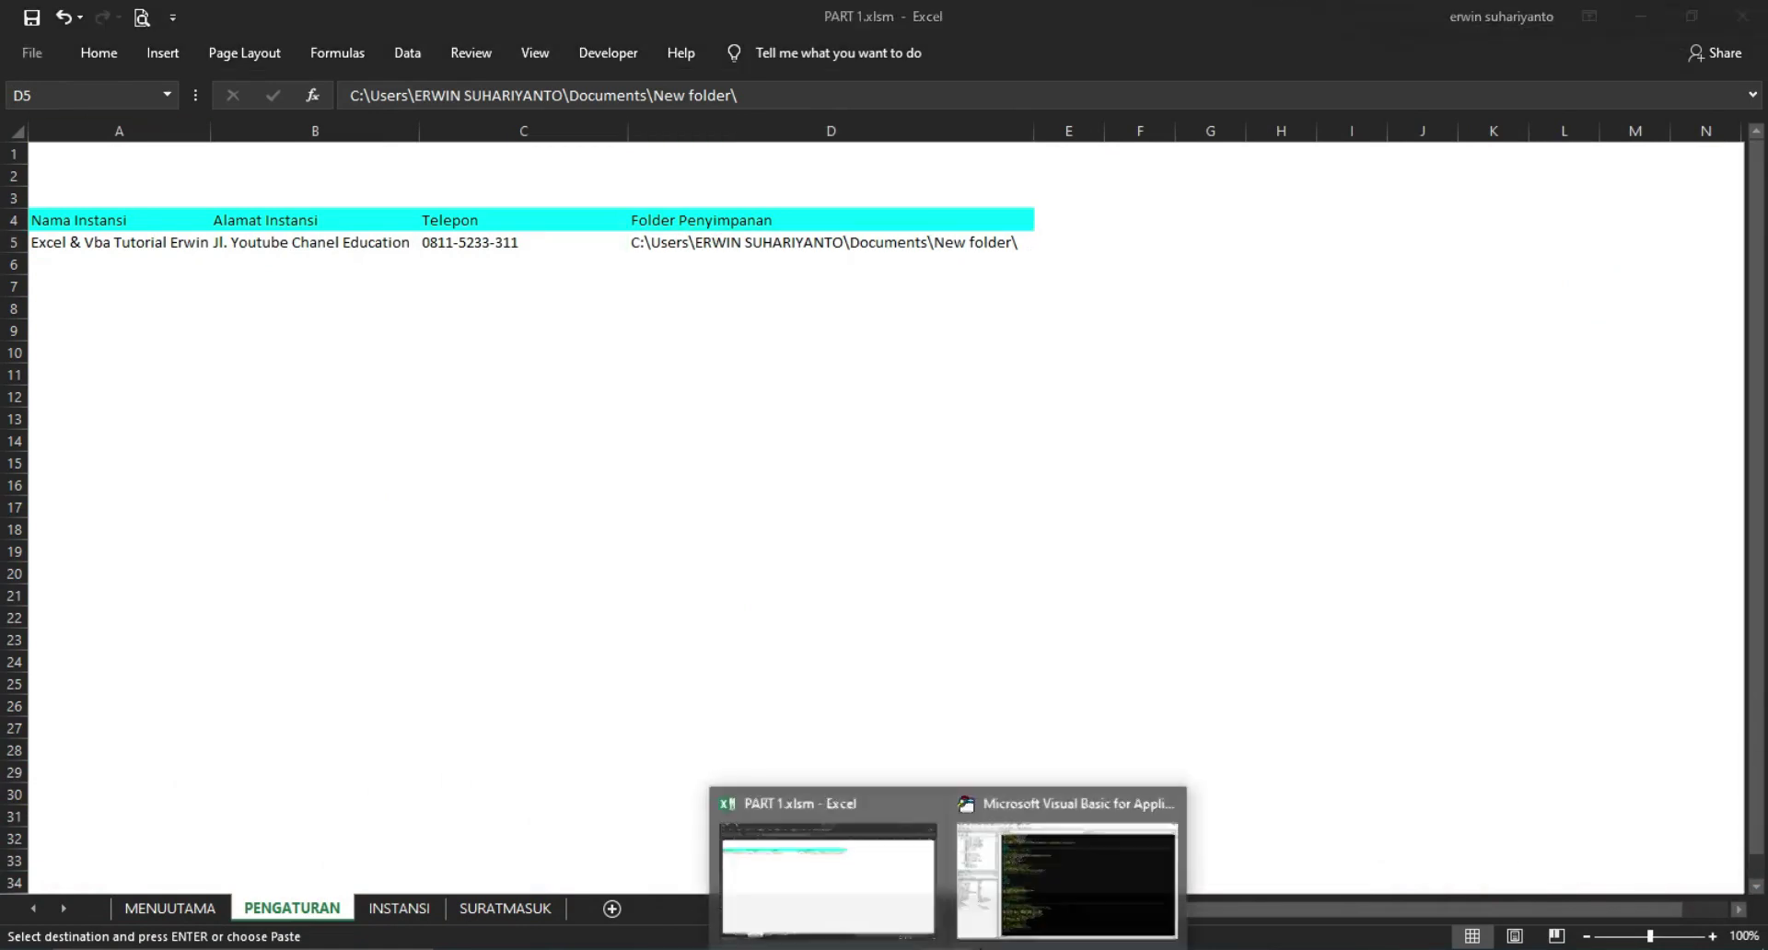
pyautogui.click(1017, 911)
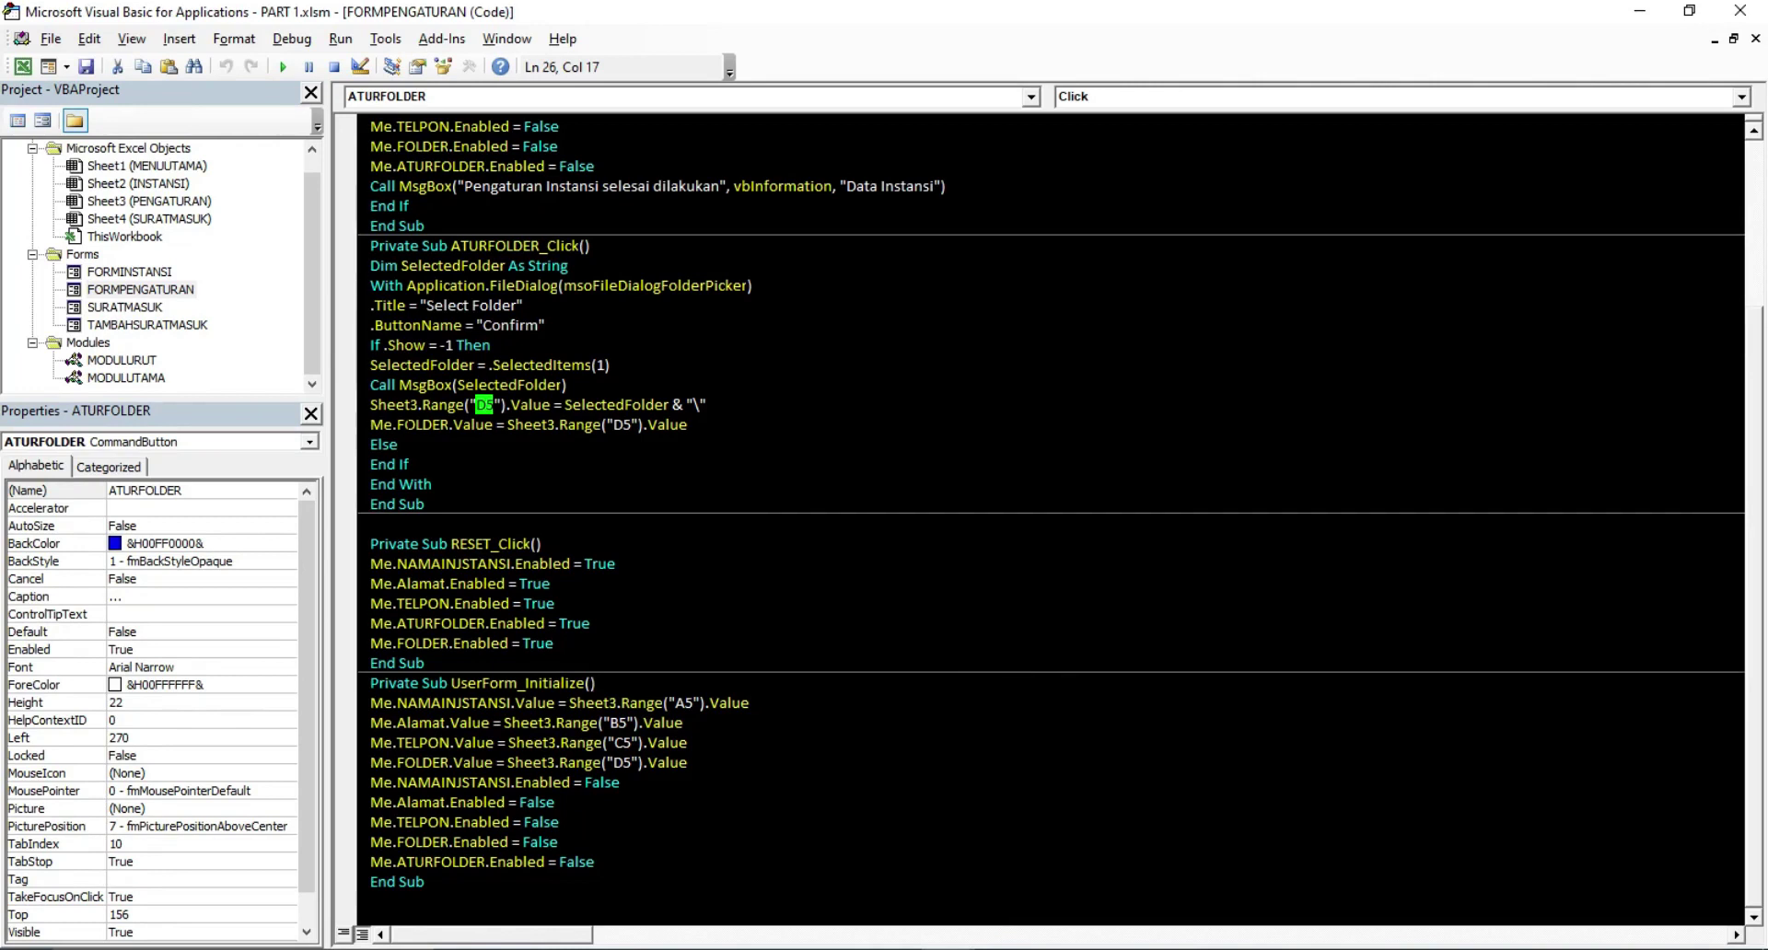
# Revisit the ATURFOLDER folder-browse code from the FORMPENGATURAN designer
pyautogui.doubleClick(437, 426)
pyautogui.doubleClick(168, 292)
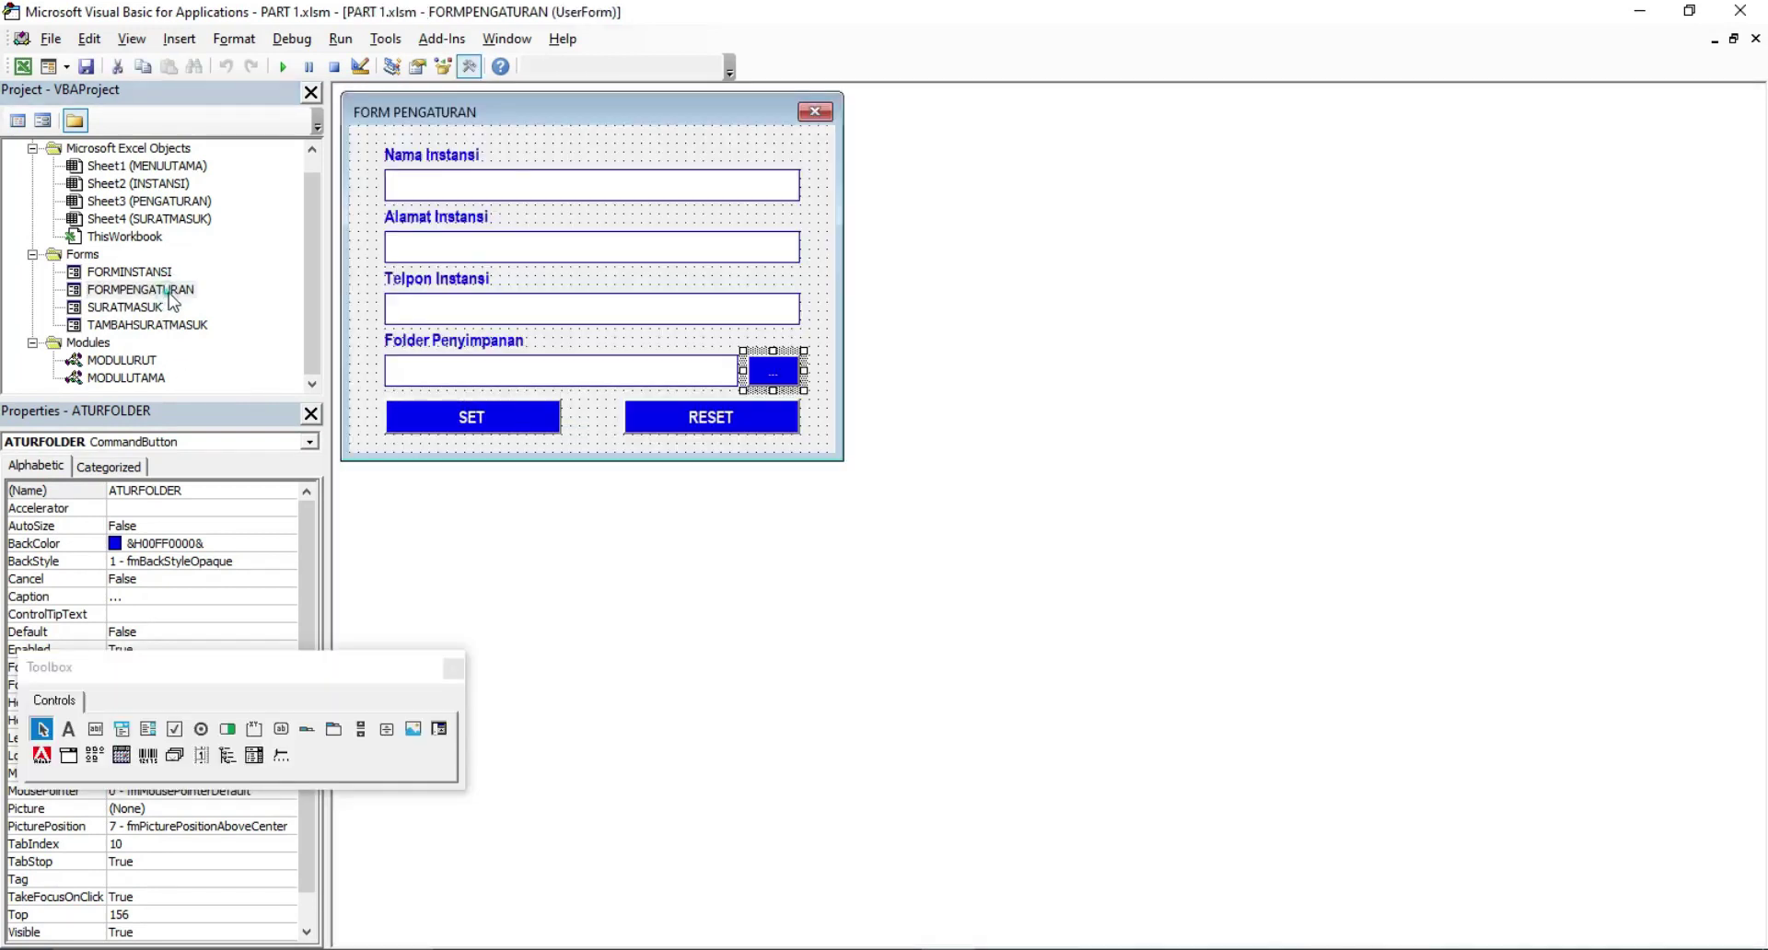
pyautogui.click(608, 377)
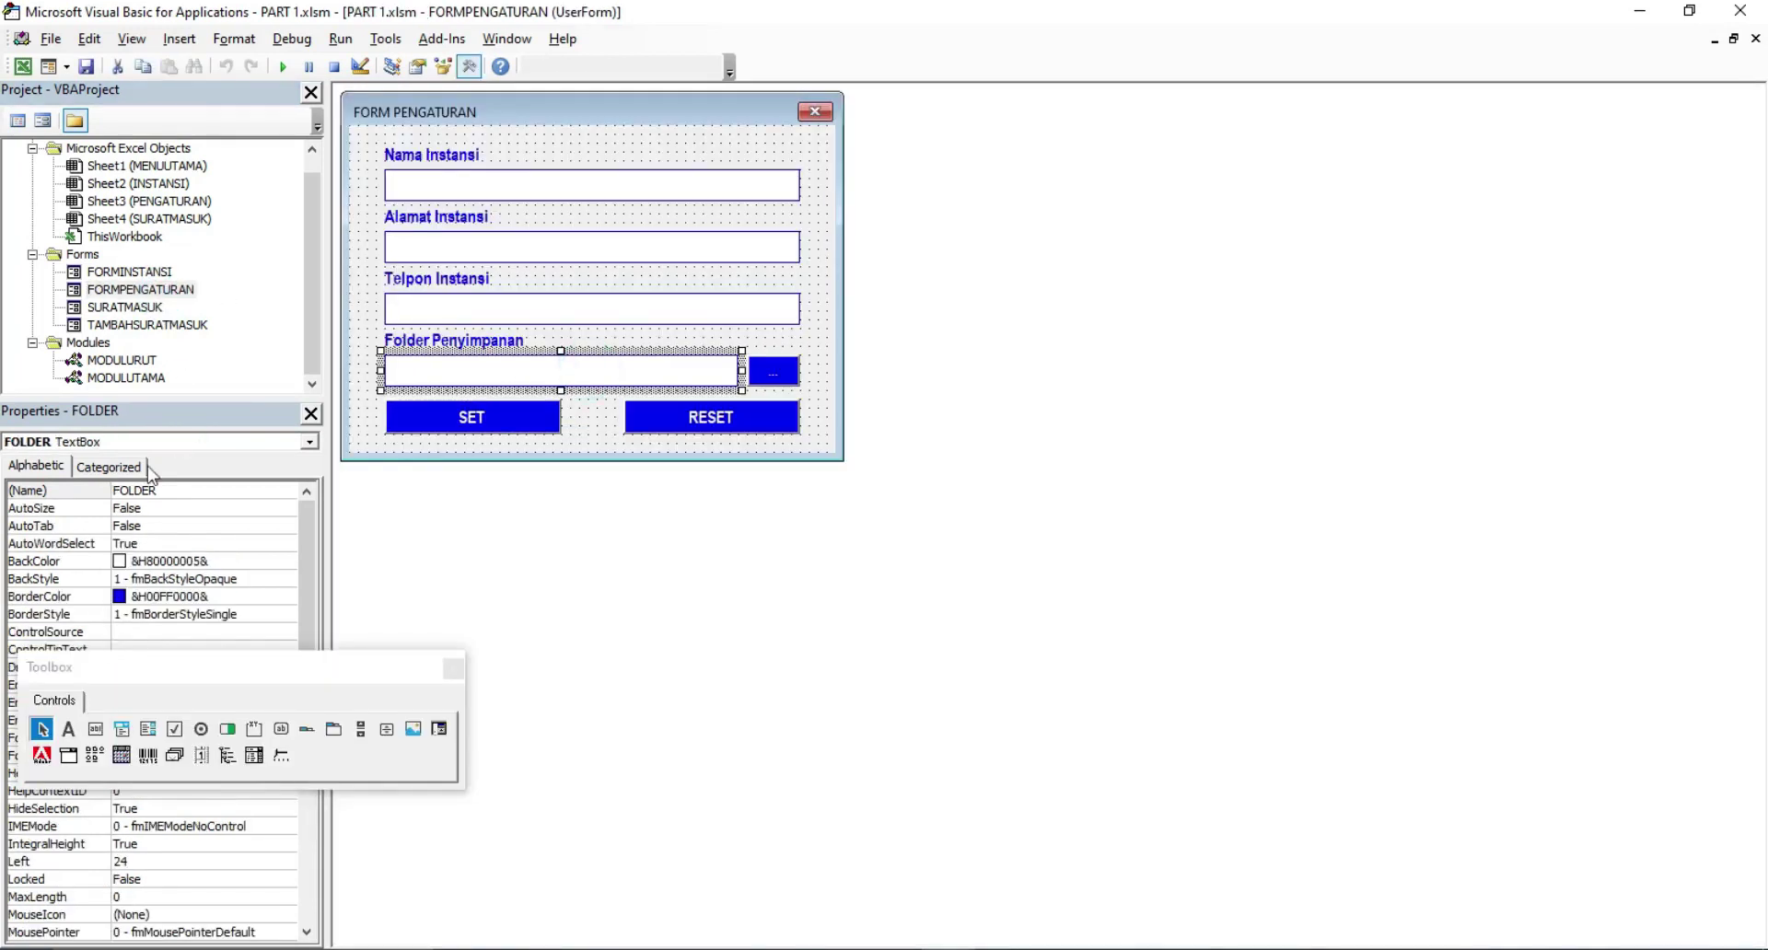
pyautogui.doubleClick(772, 370)
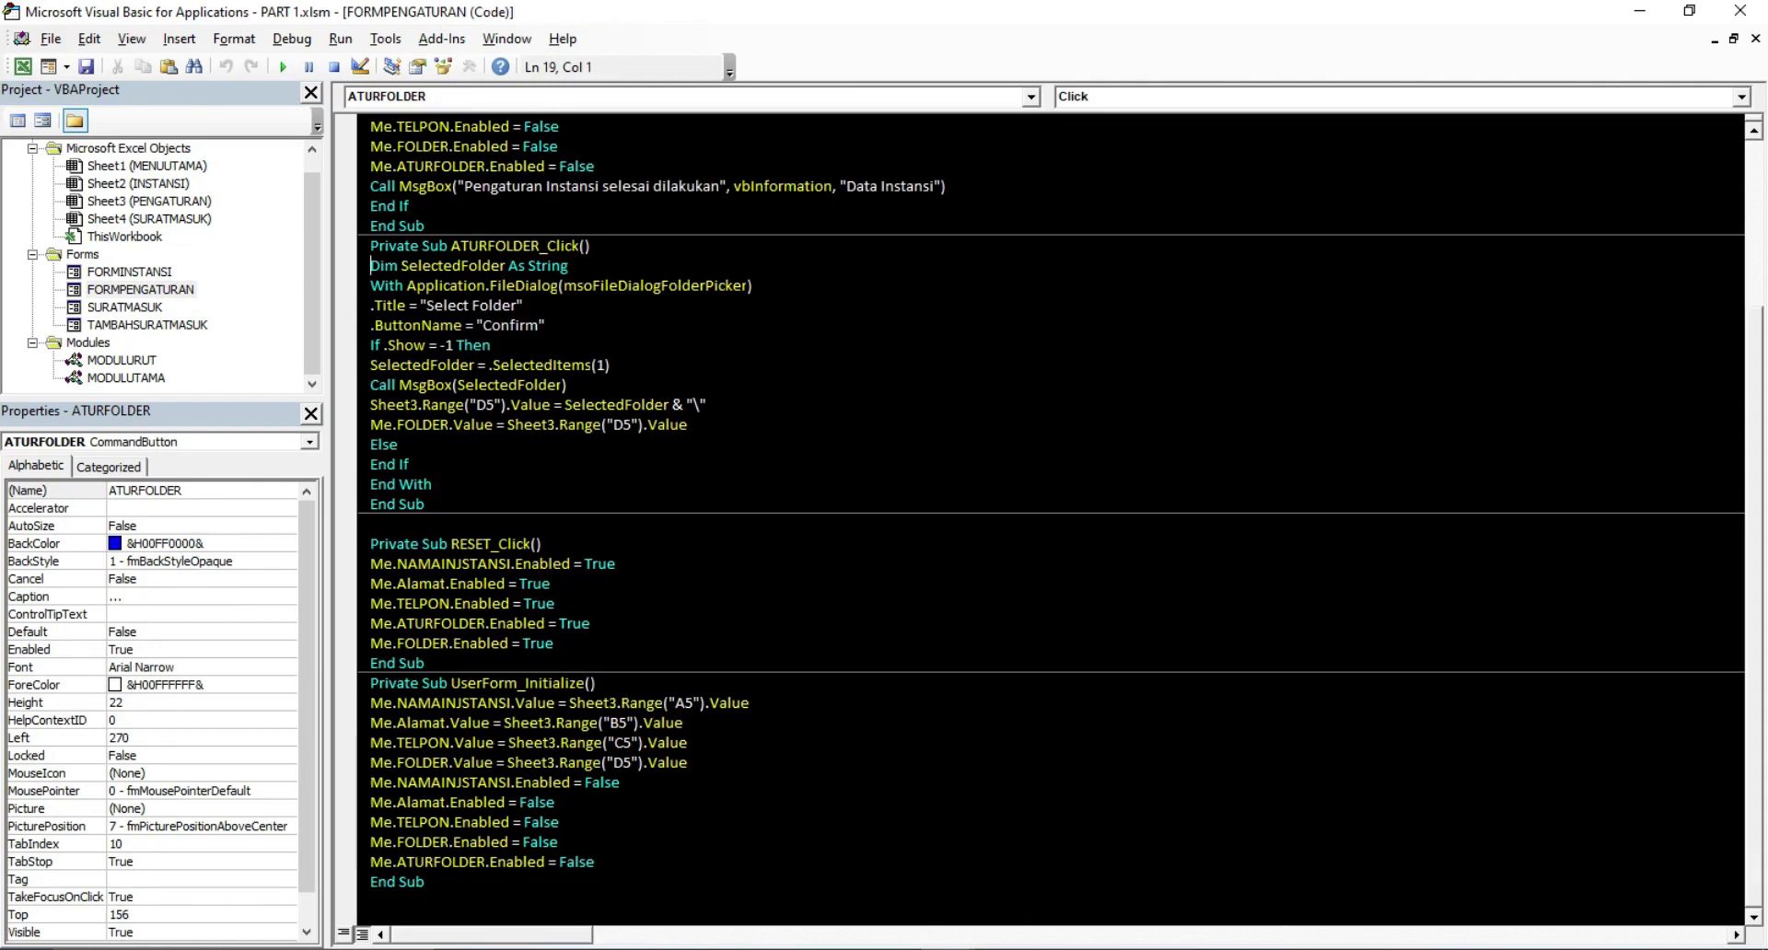
pyautogui.scroll(3, 1050, 515)
pyautogui.scroll(1, 1049, 515)
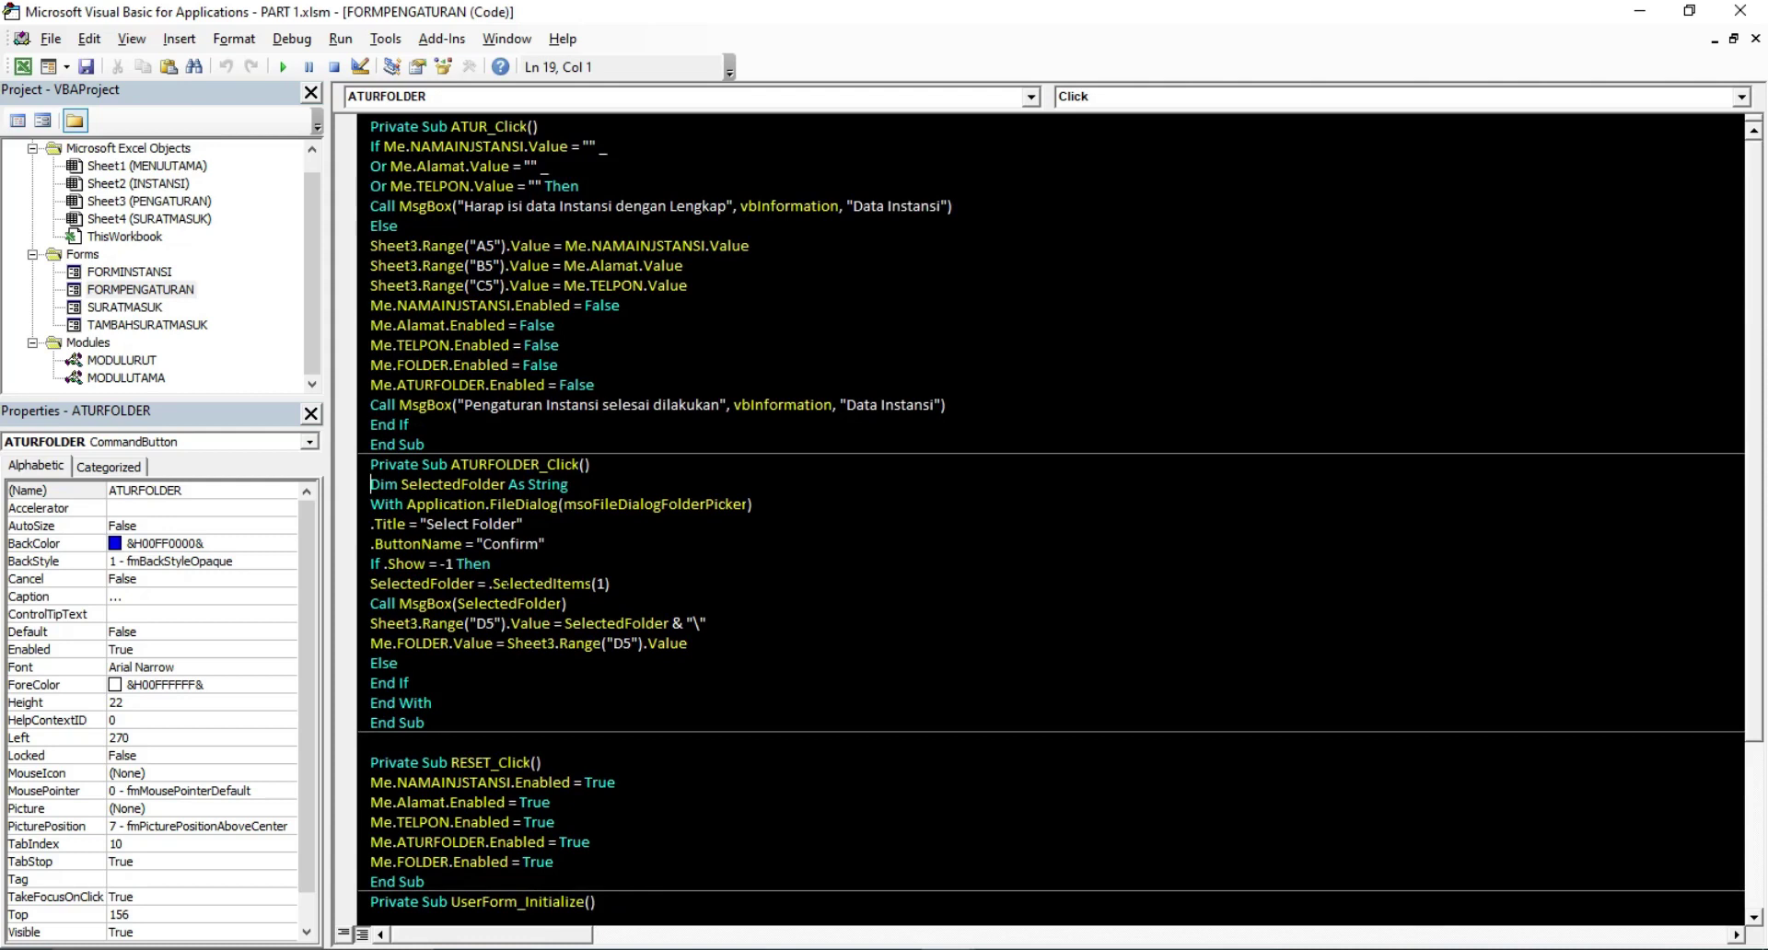
pyautogui.scroll(-2, 1049, 515)
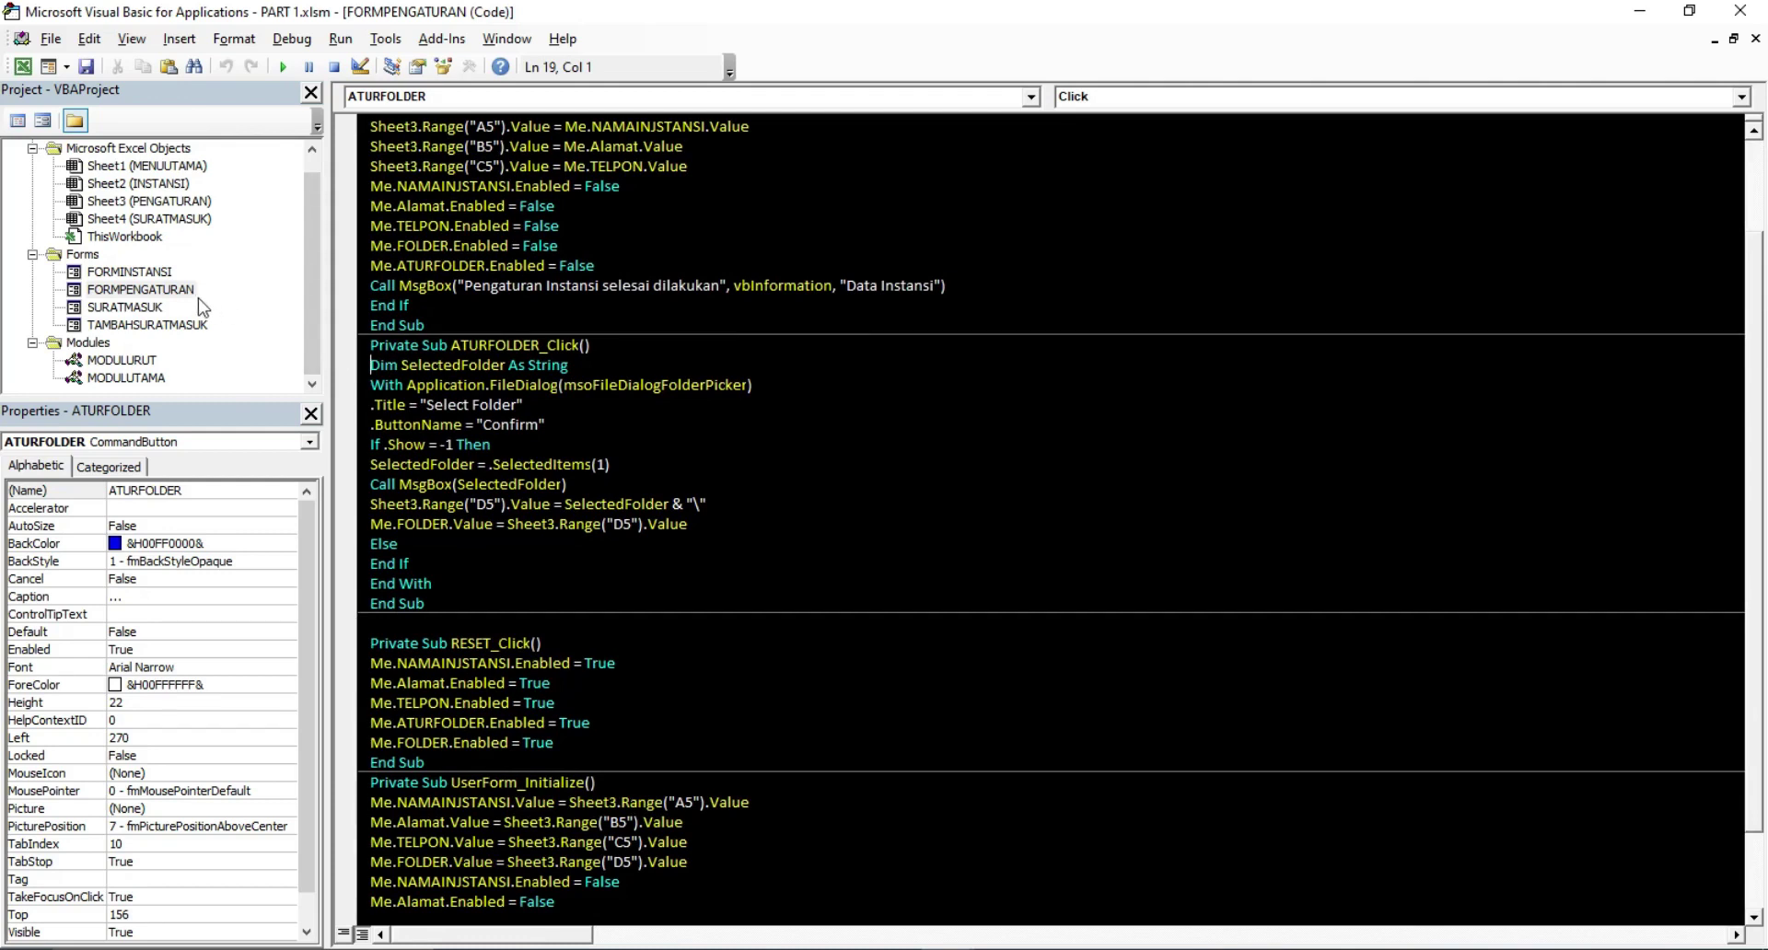
# Open the SET button's ATUR_Click code and review the lines setting FOLDER and ATURFOLDER Enabled = False
pyautogui.doubleClick(175, 291)
pyautogui.click(623, 379)
pyautogui.click(580, 418)
pyautogui.doubleClick(516, 419)
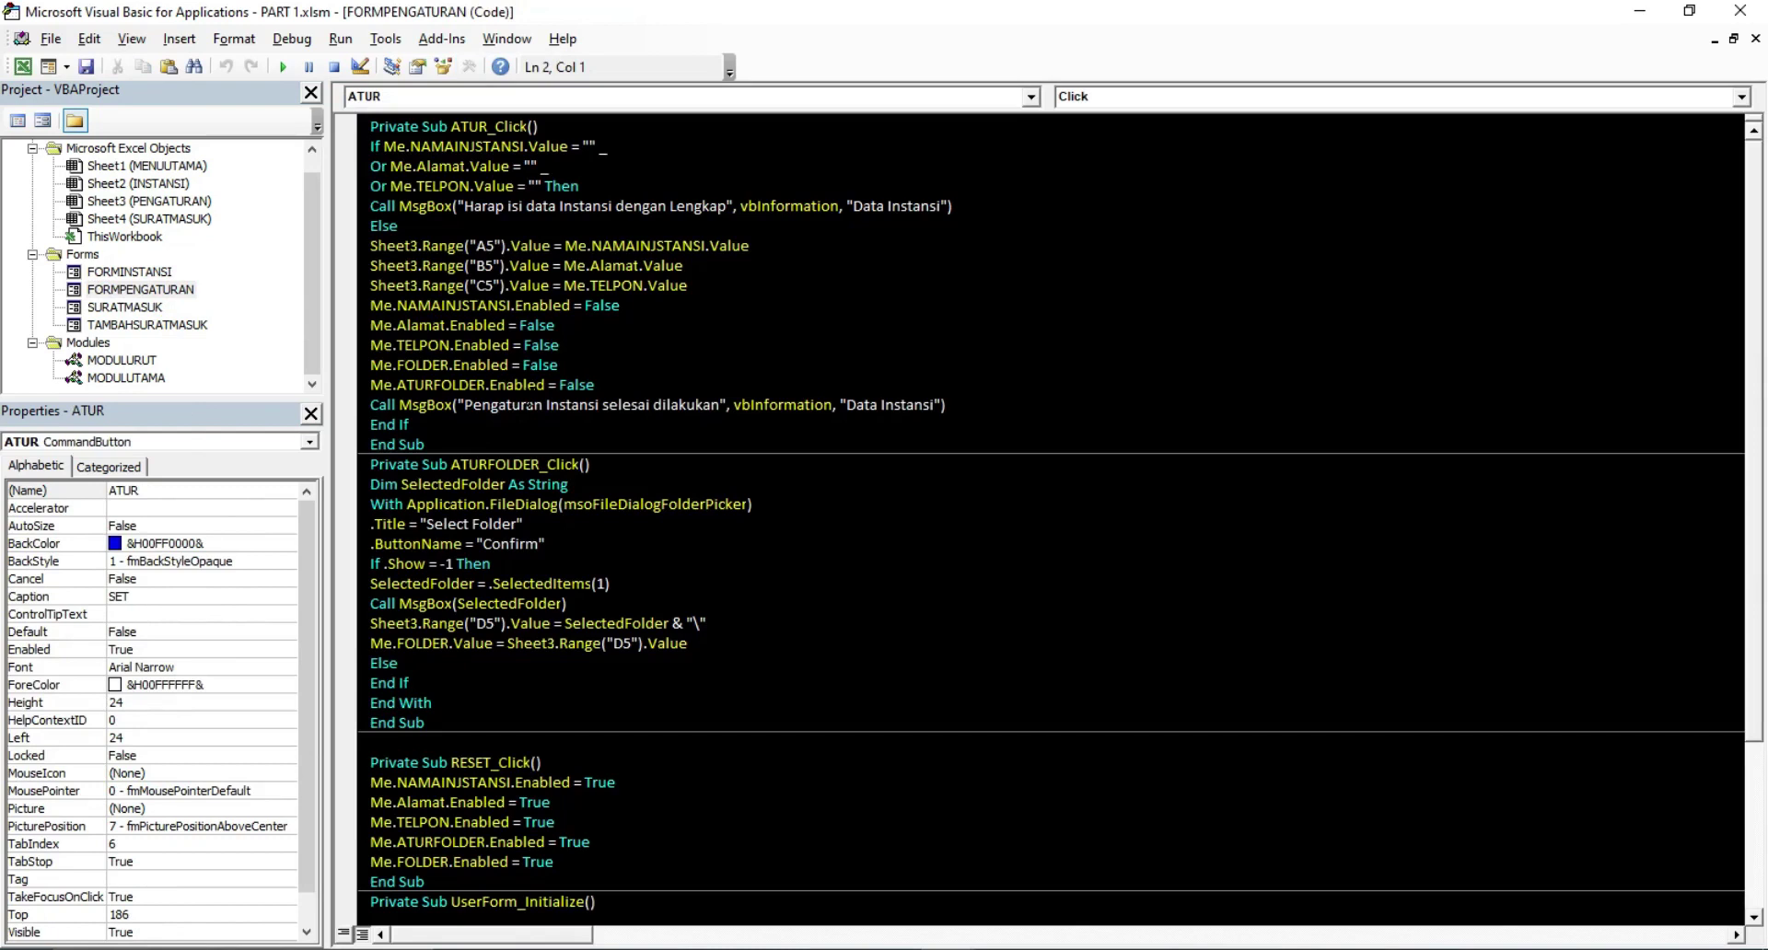
pyautogui.click(363, 285)
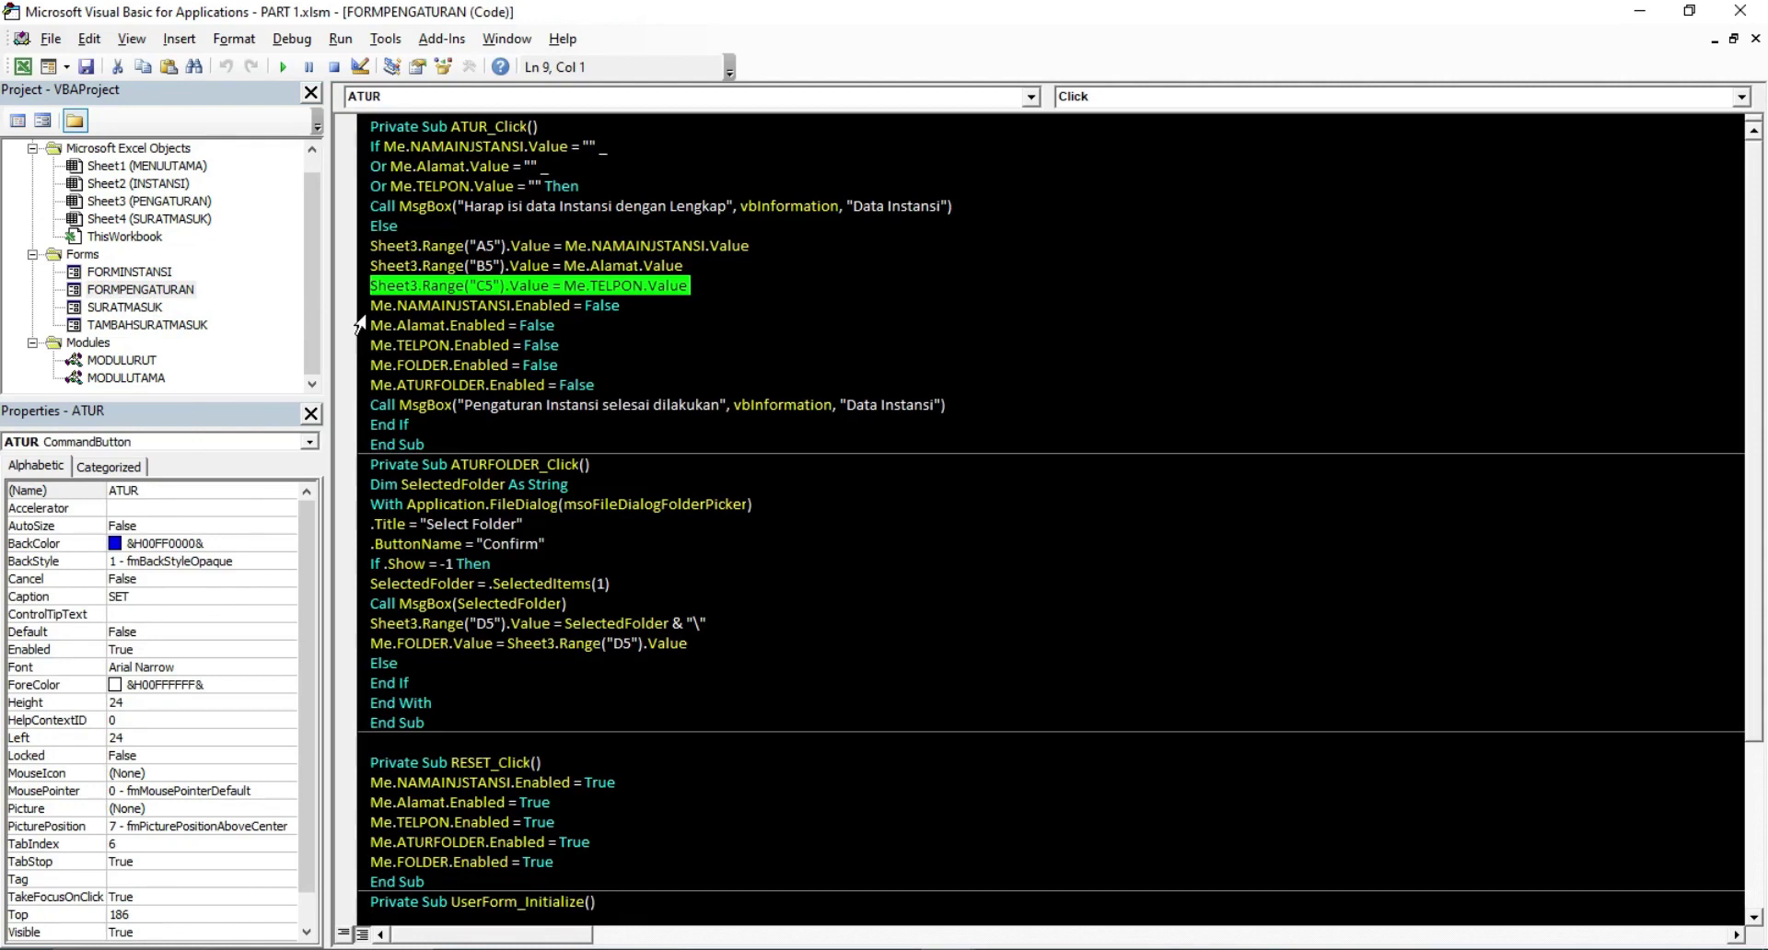
pyautogui.click(408, 305)
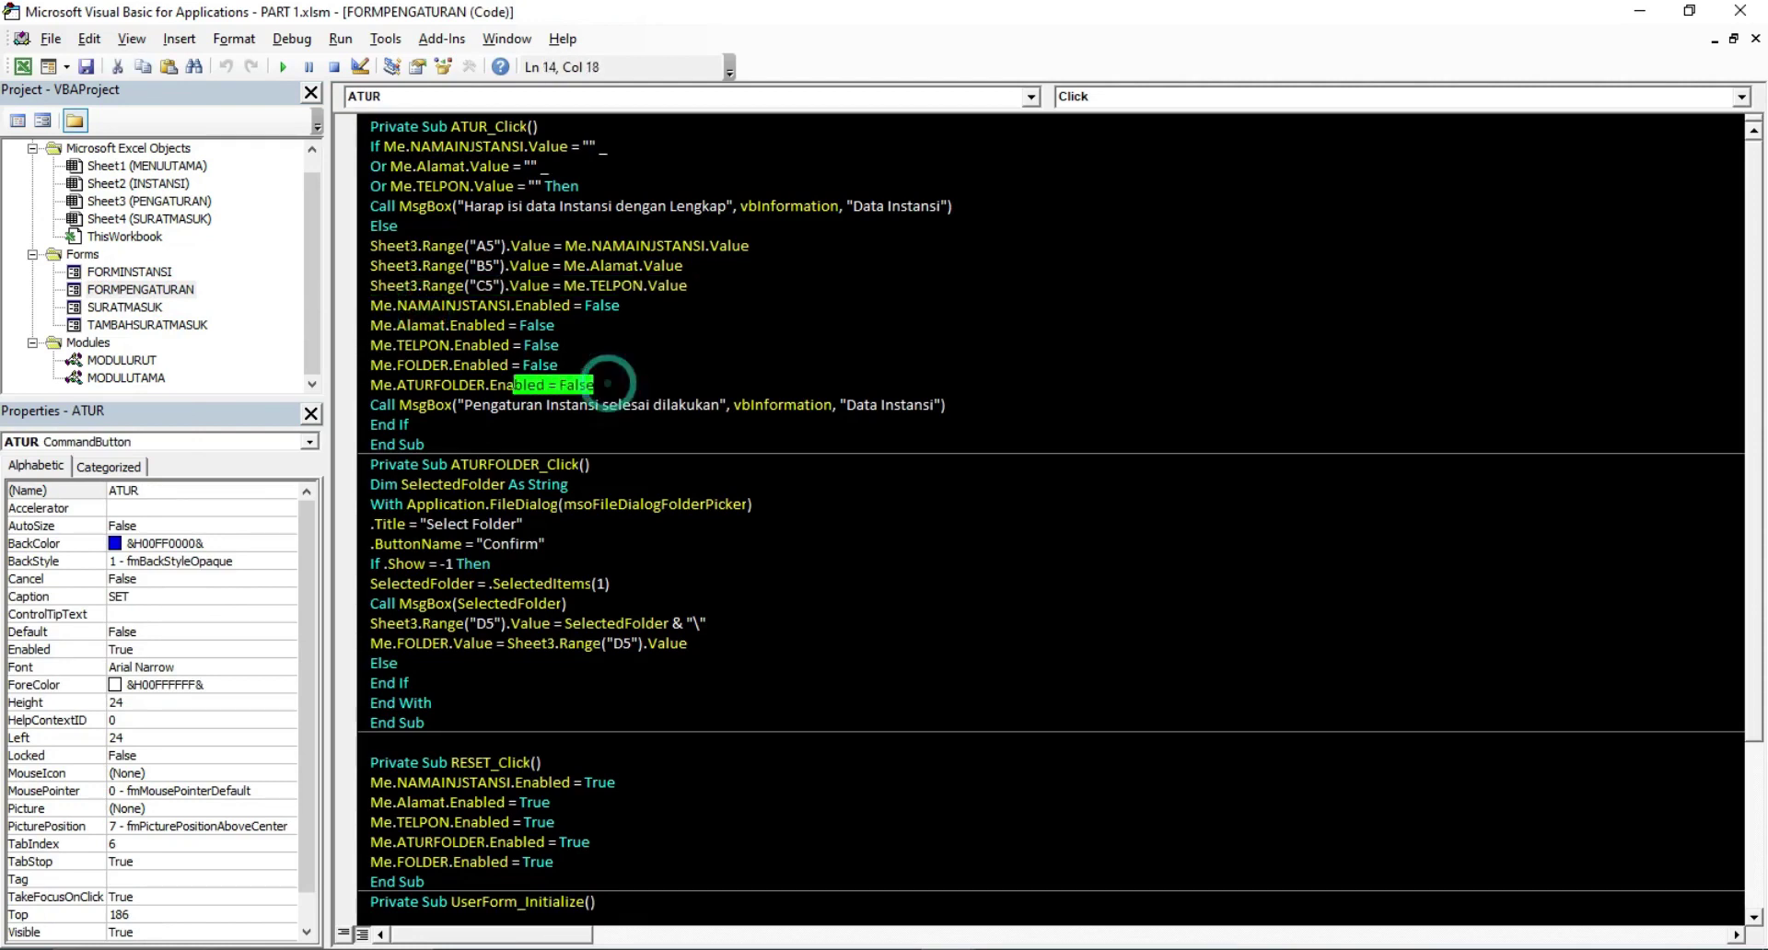
pyautogui.moveTo(597, 384); pyautogui.dragTo(396, 381)
pyautogui.click(396, 381)
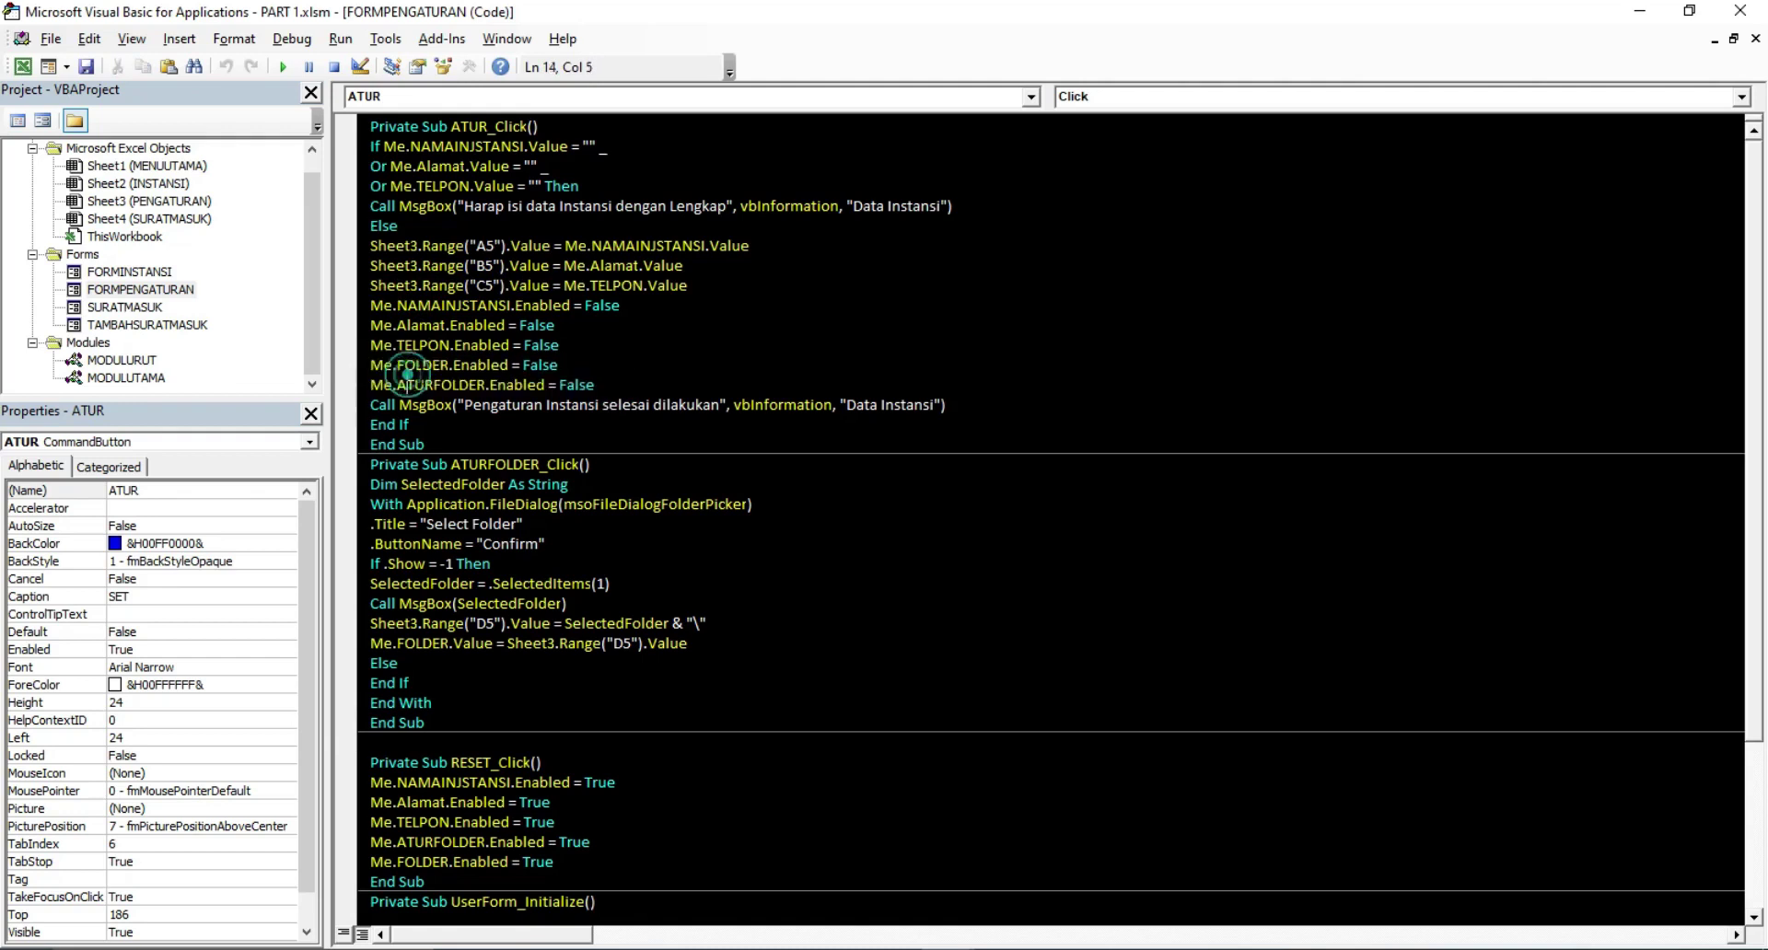
pyautogui.click(531, 365)
# Review the RESET_Click lines that re-enable ATURFOLDER and FOLDER
pyautogui.doubleClick(164, 292)
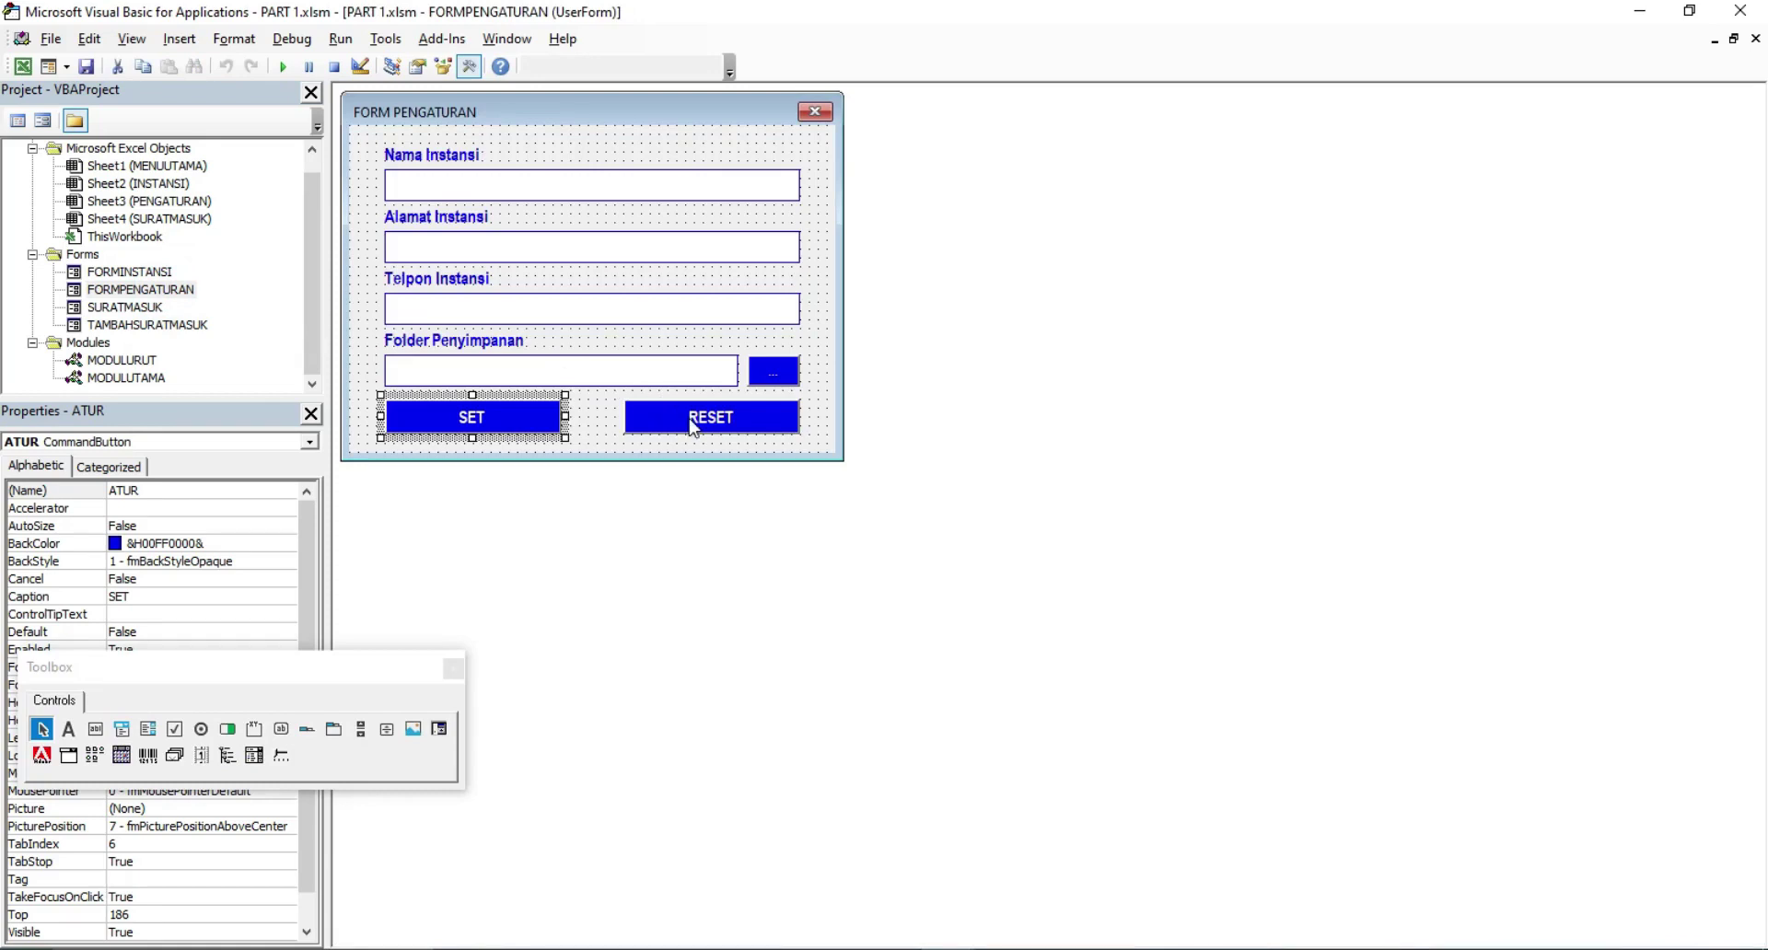
pyautogui.doubleClick(692, 421)
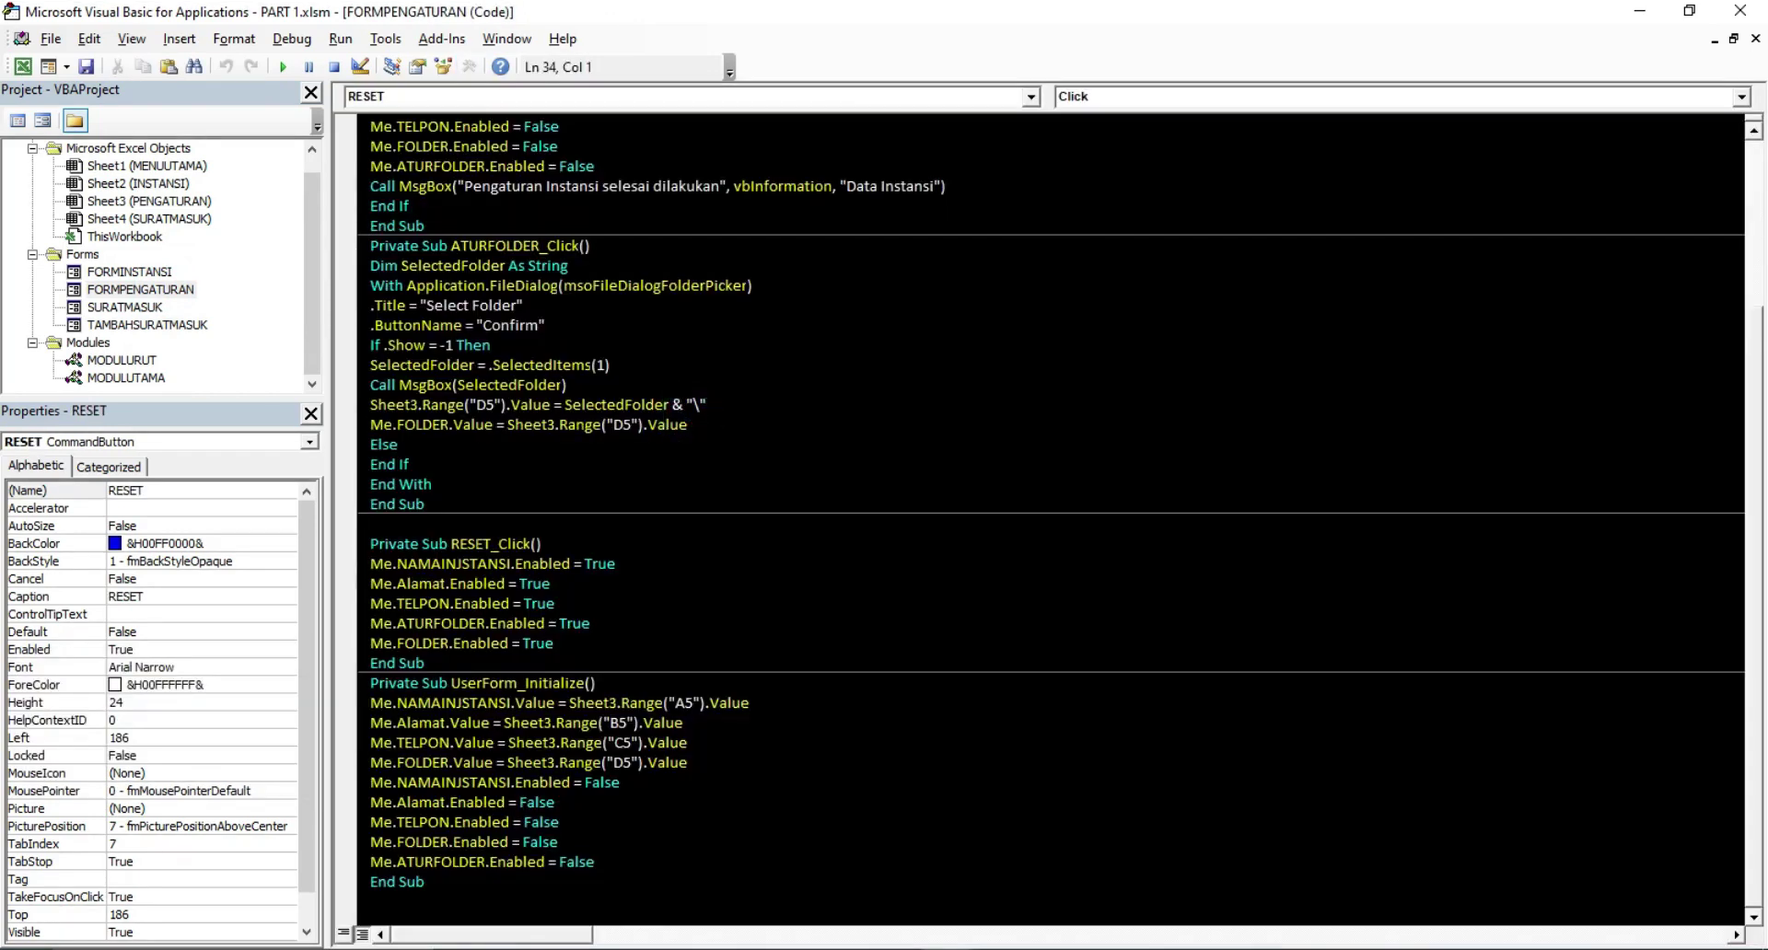
pyautogui.moveTo(600, 643)
pyautogui.mouseDown()
pyautogui.moveTo(370, 643)
pyautogui.moveTo(370, 623)
pyautogui.mouseUp()
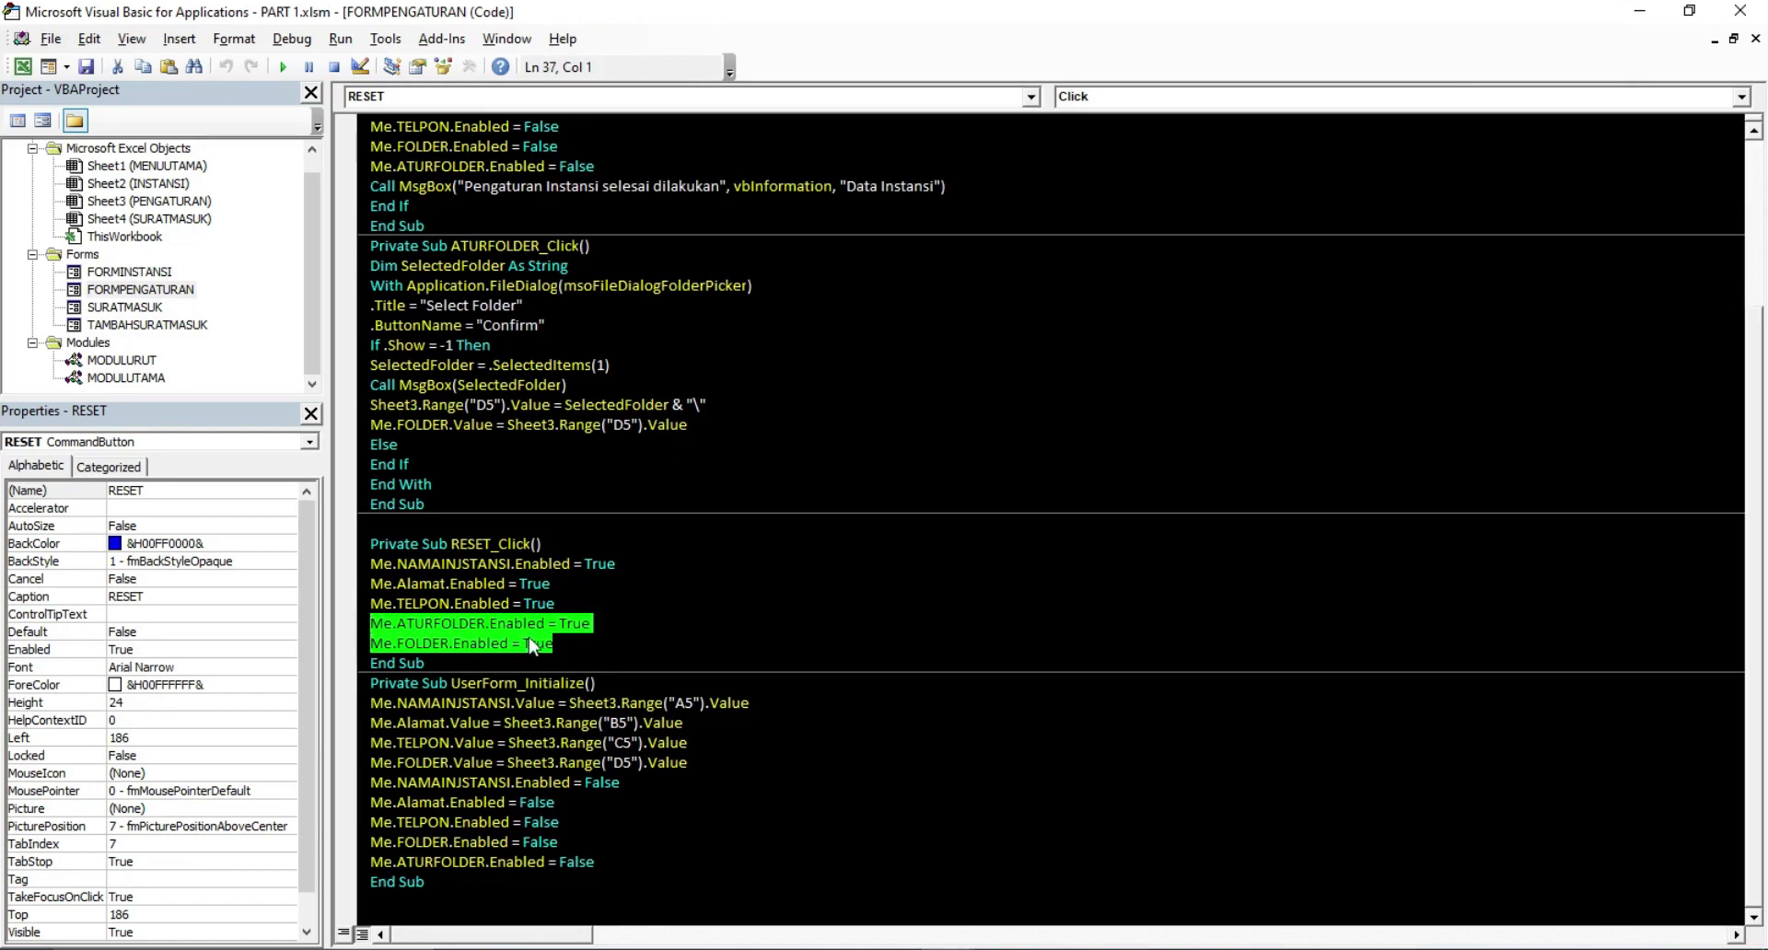
pyautogui.click(569, 644)
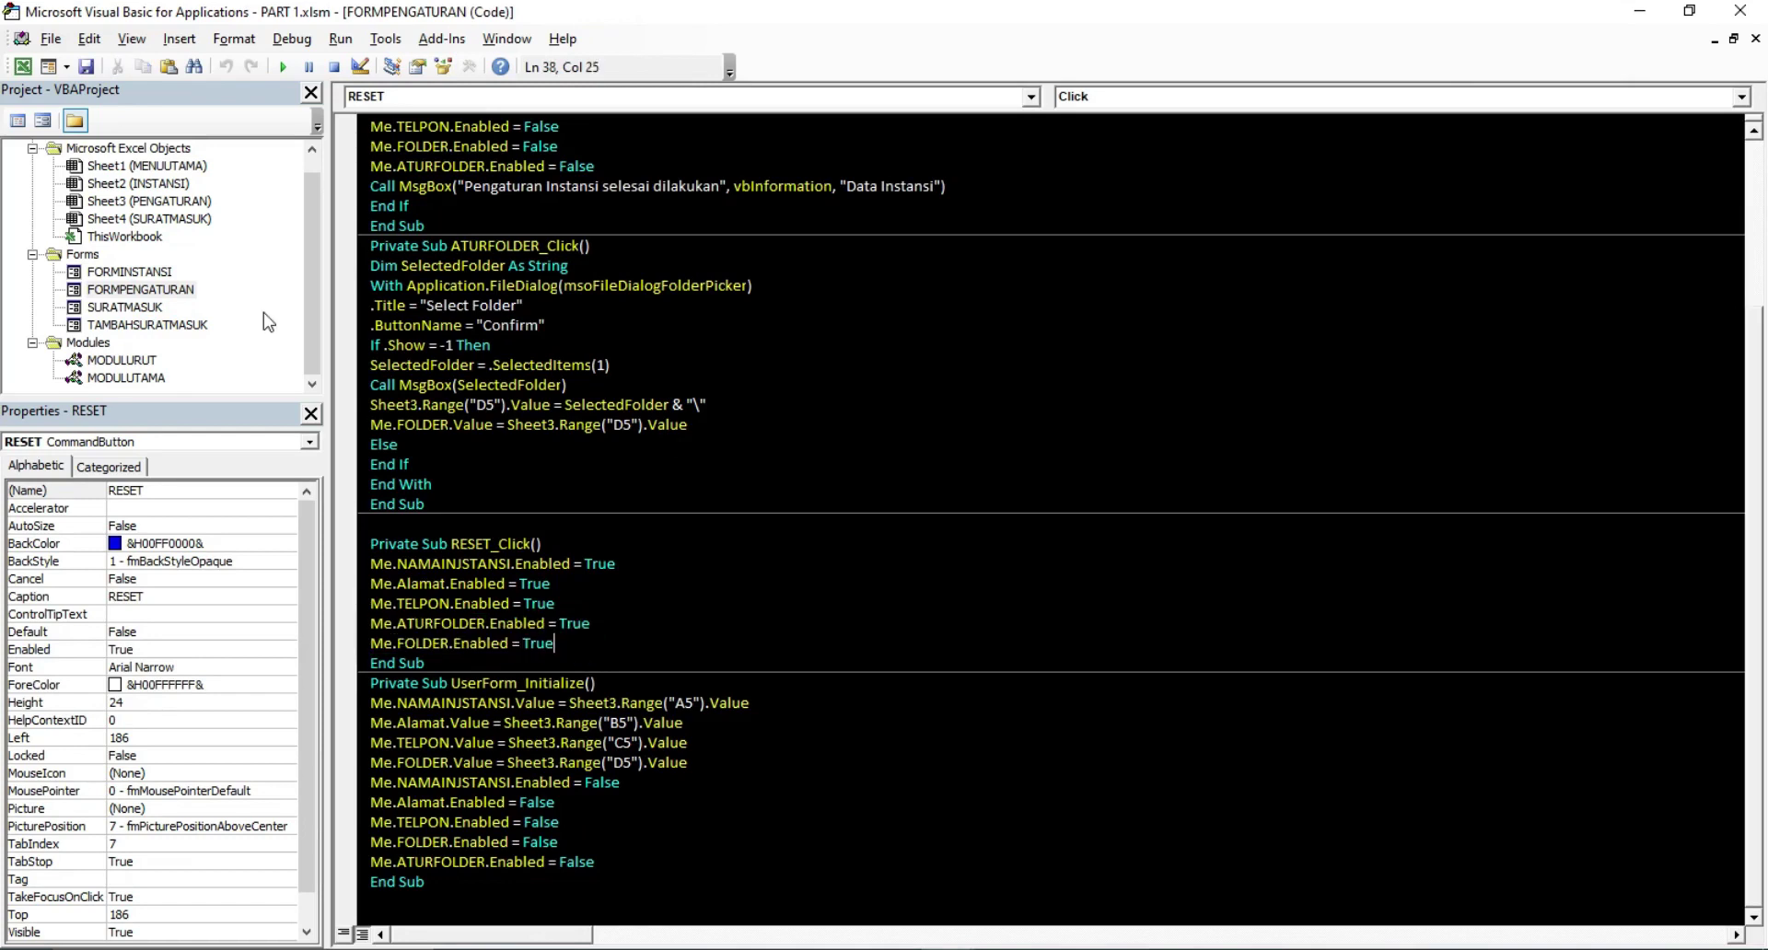
# Check UserForm_Initialize loading the folder from D5 and disabling its fields, then reselect the form design
pyautogui.doubleClick(179, 291)
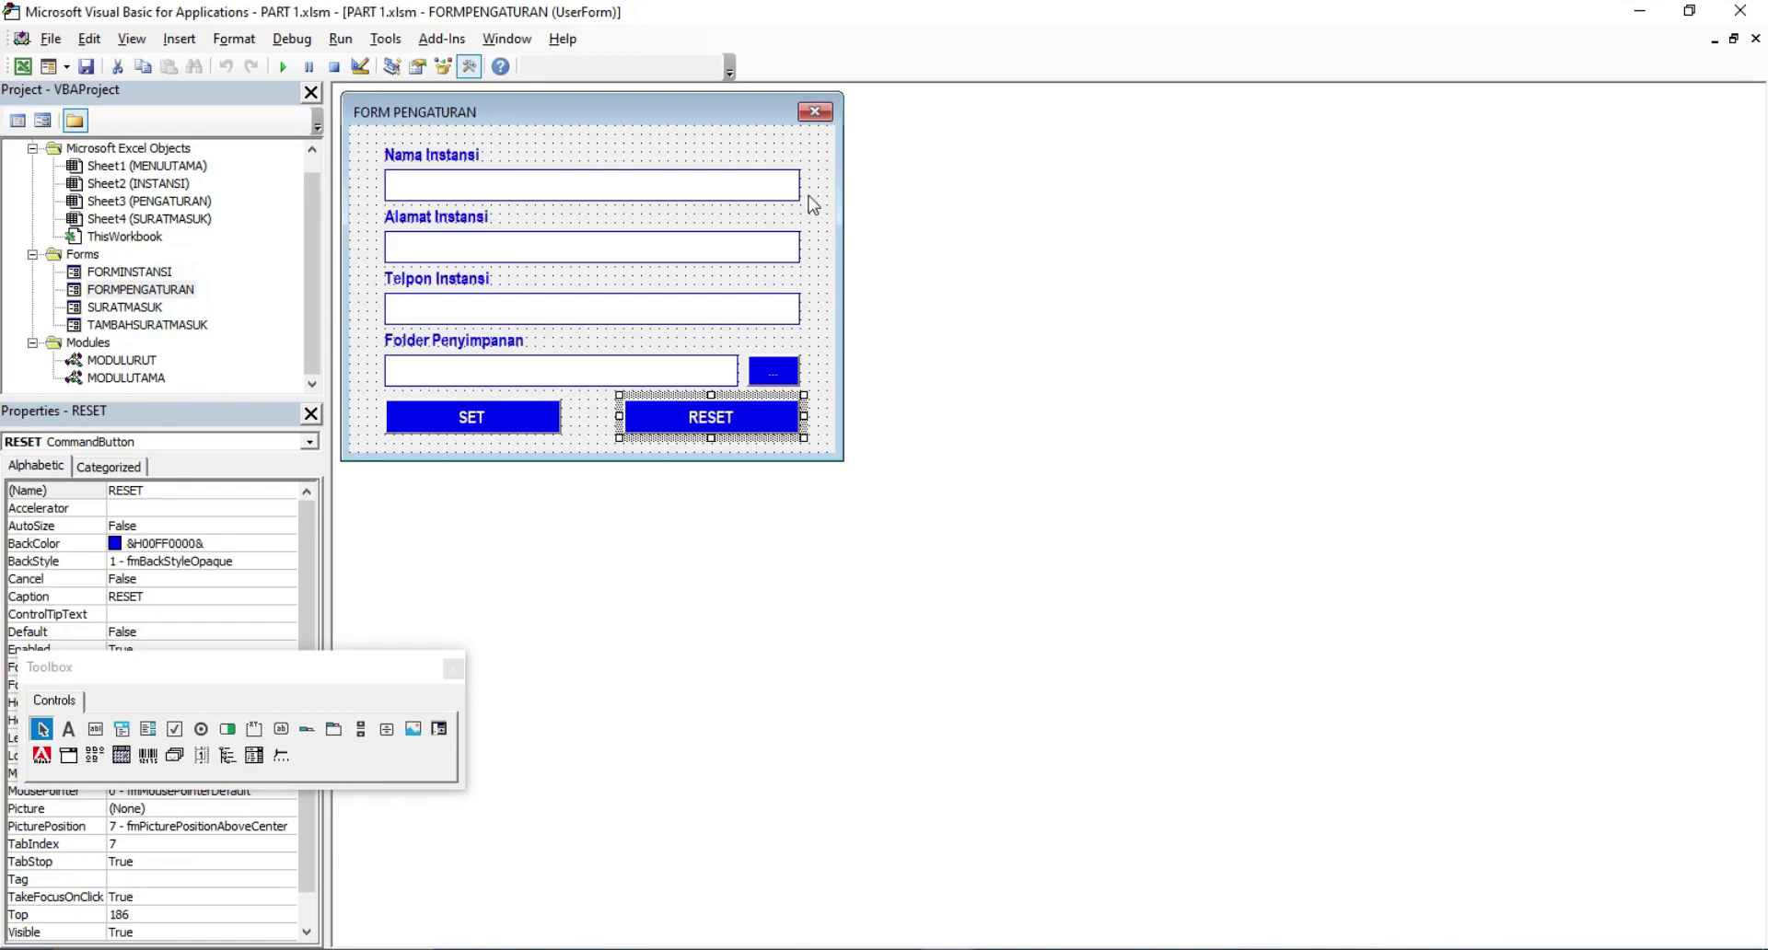
pyautogui.doubleClick(822, 160)
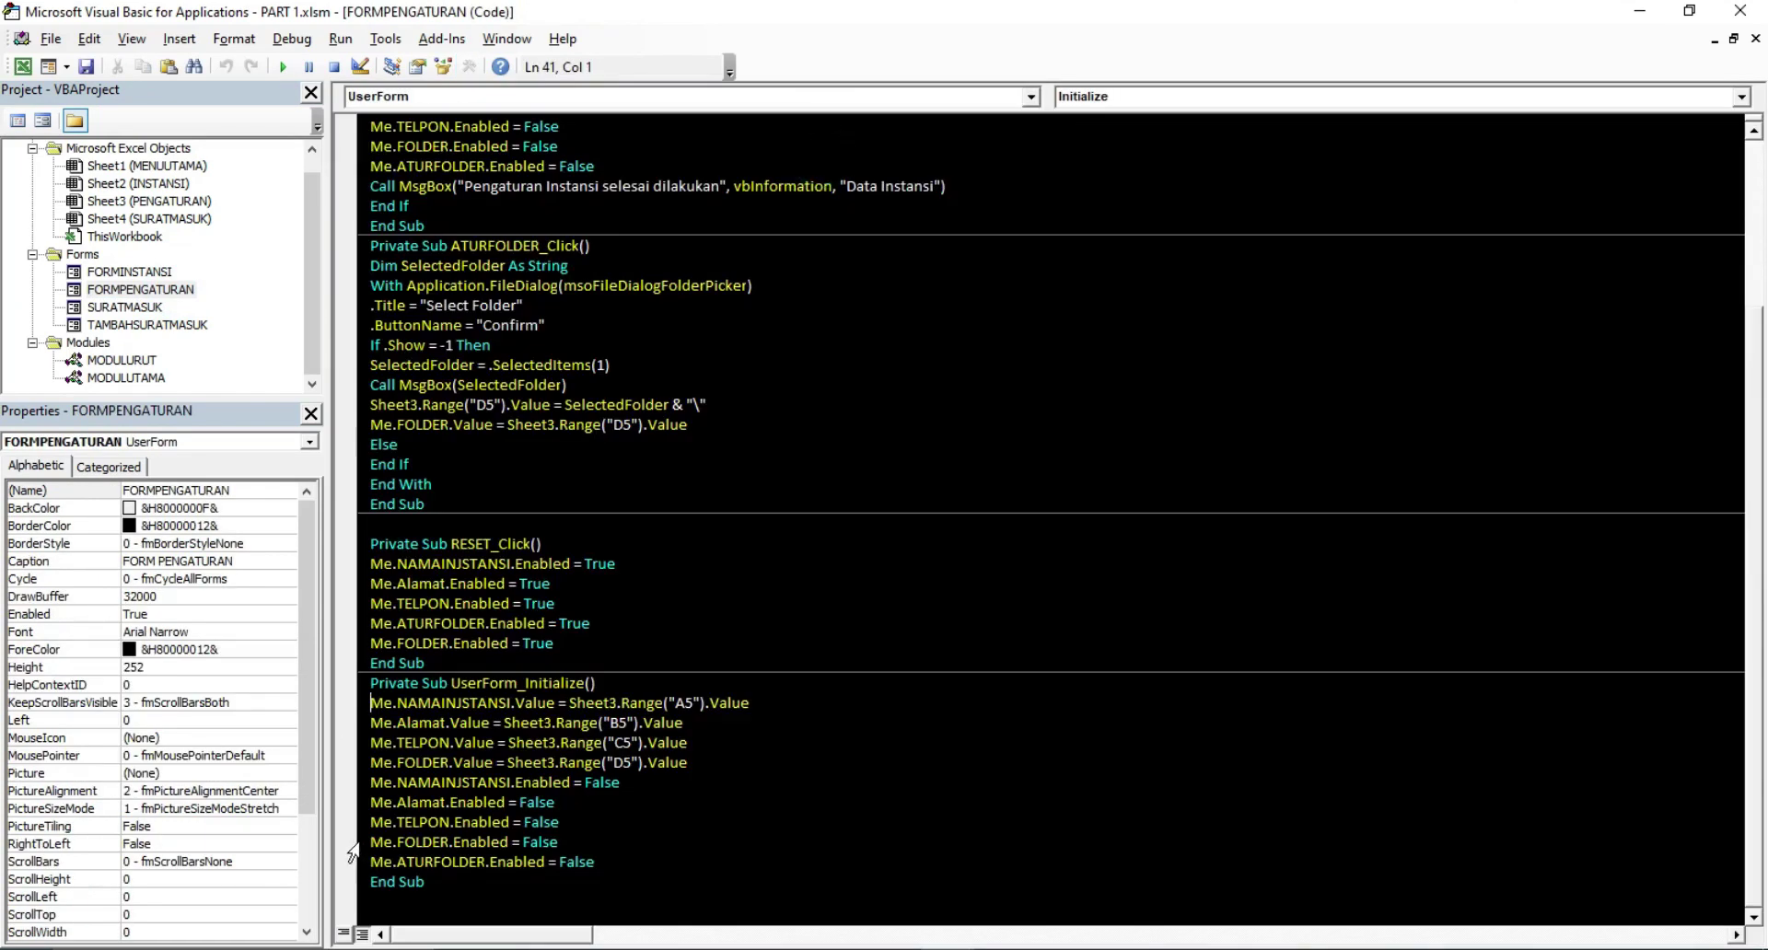
pyautogui.moveTo(357, 842); pyautogui.dragTo(357, 868)
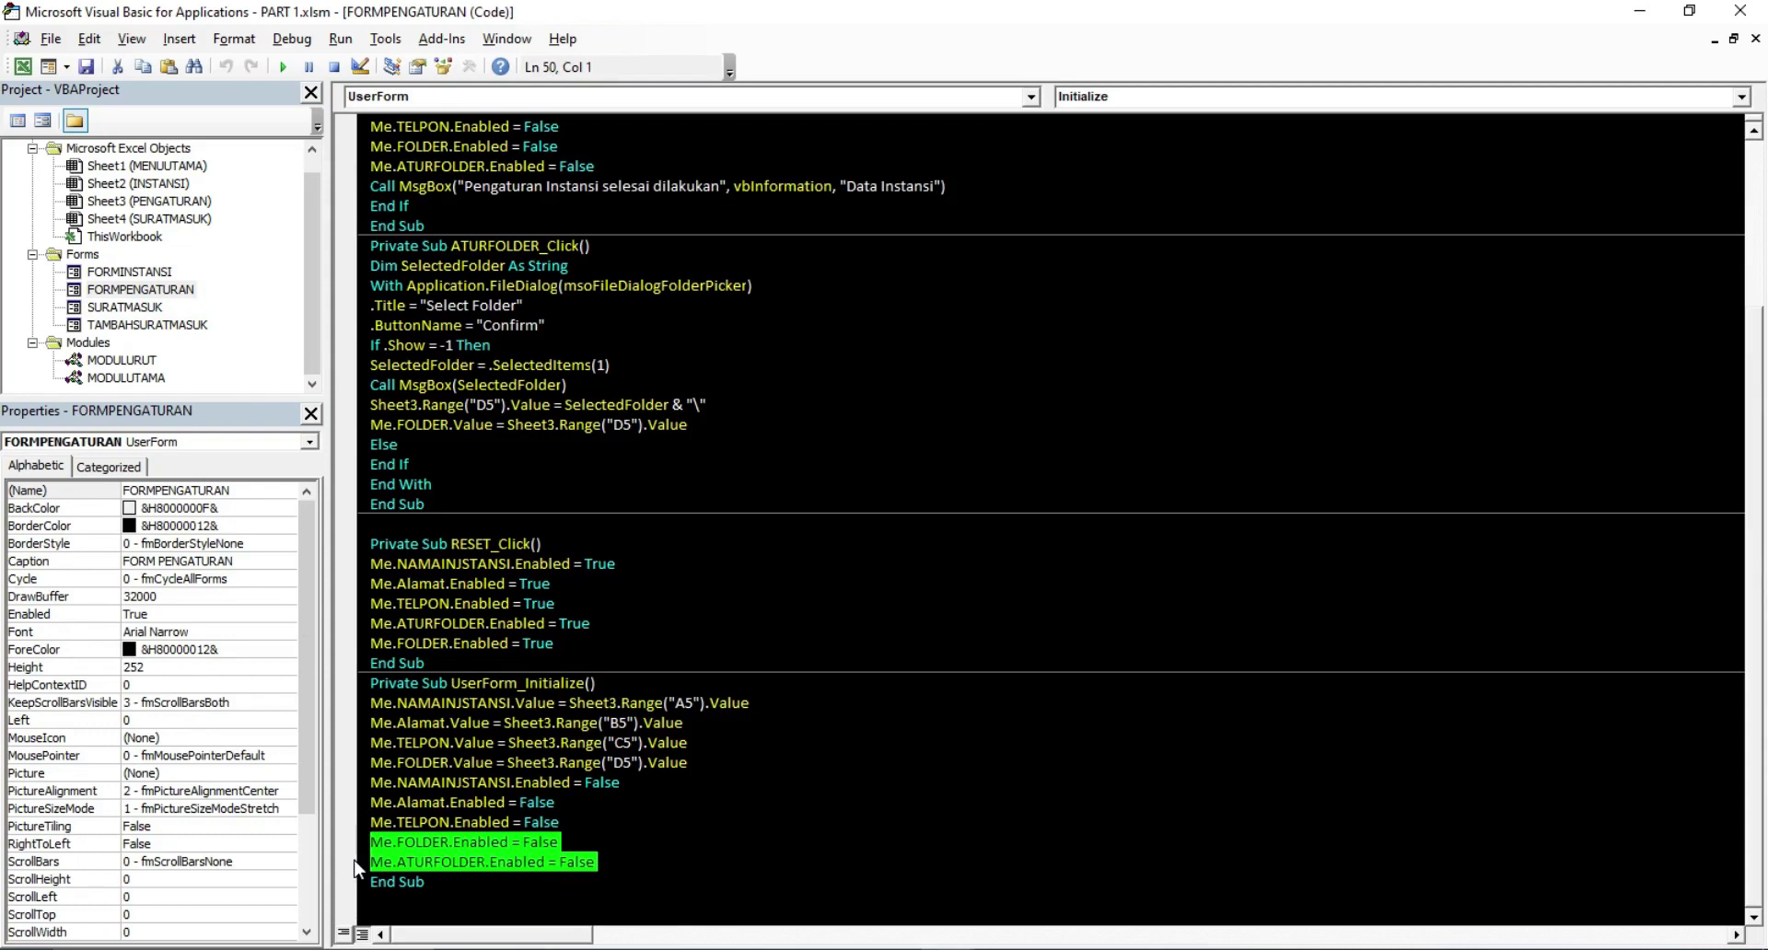
pyautogui.click(351, 764)
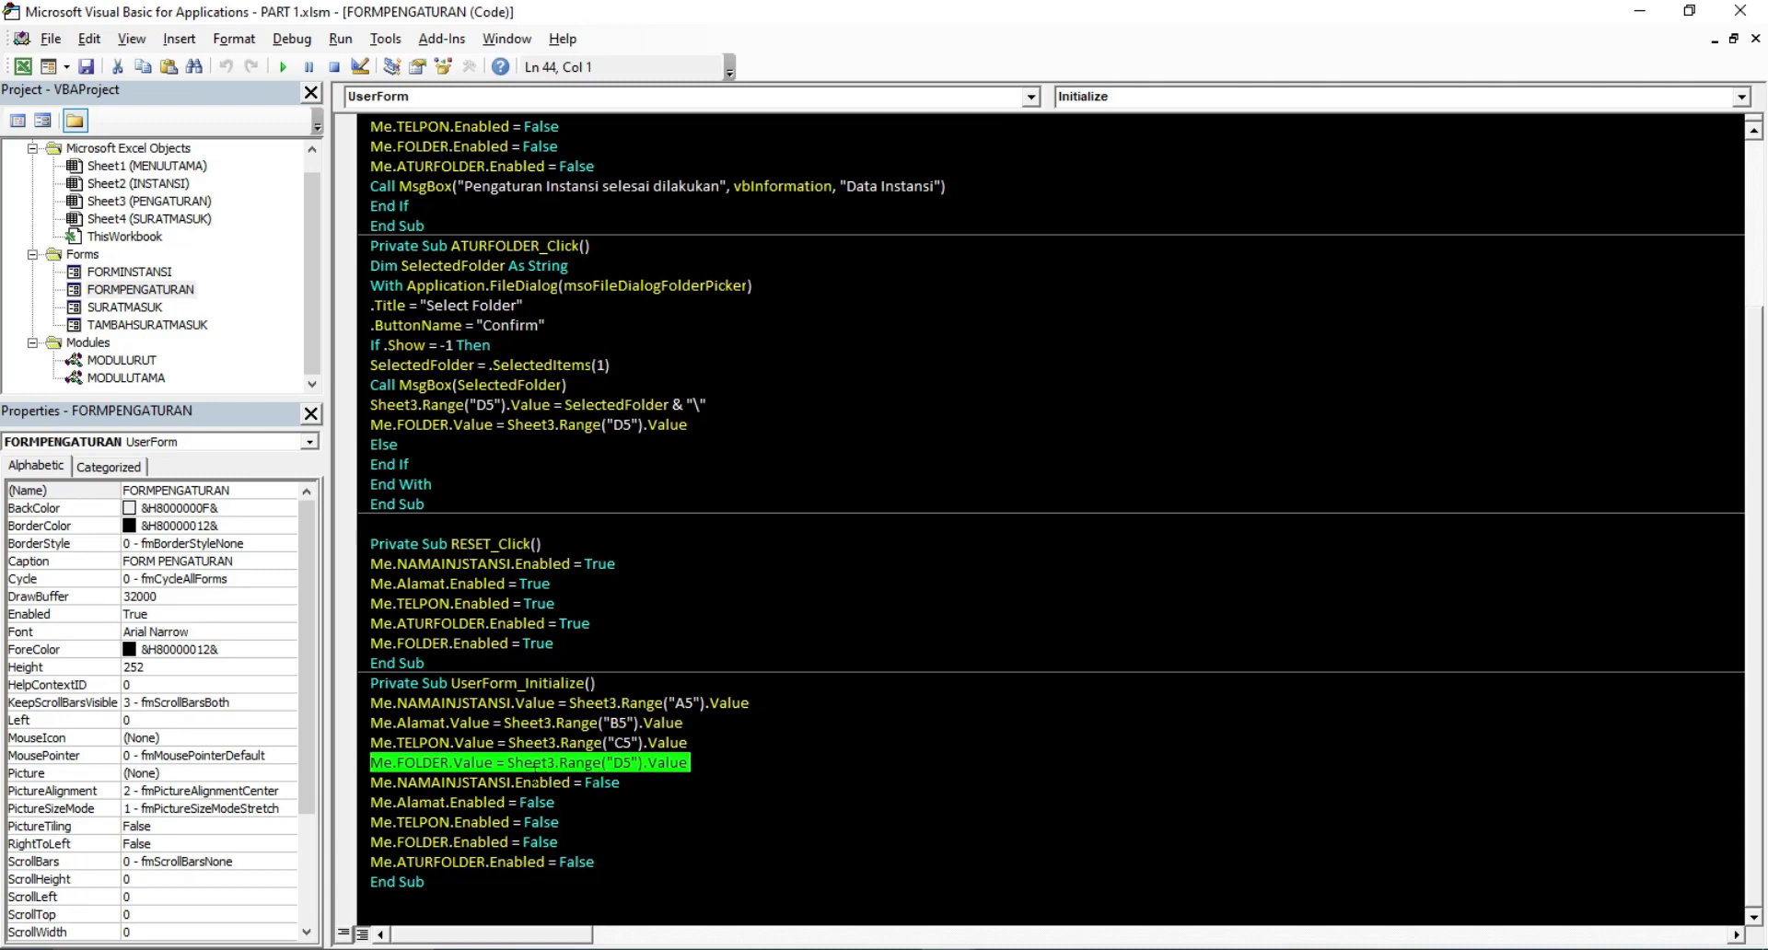
pyautogui.doubleClick(140, 290)
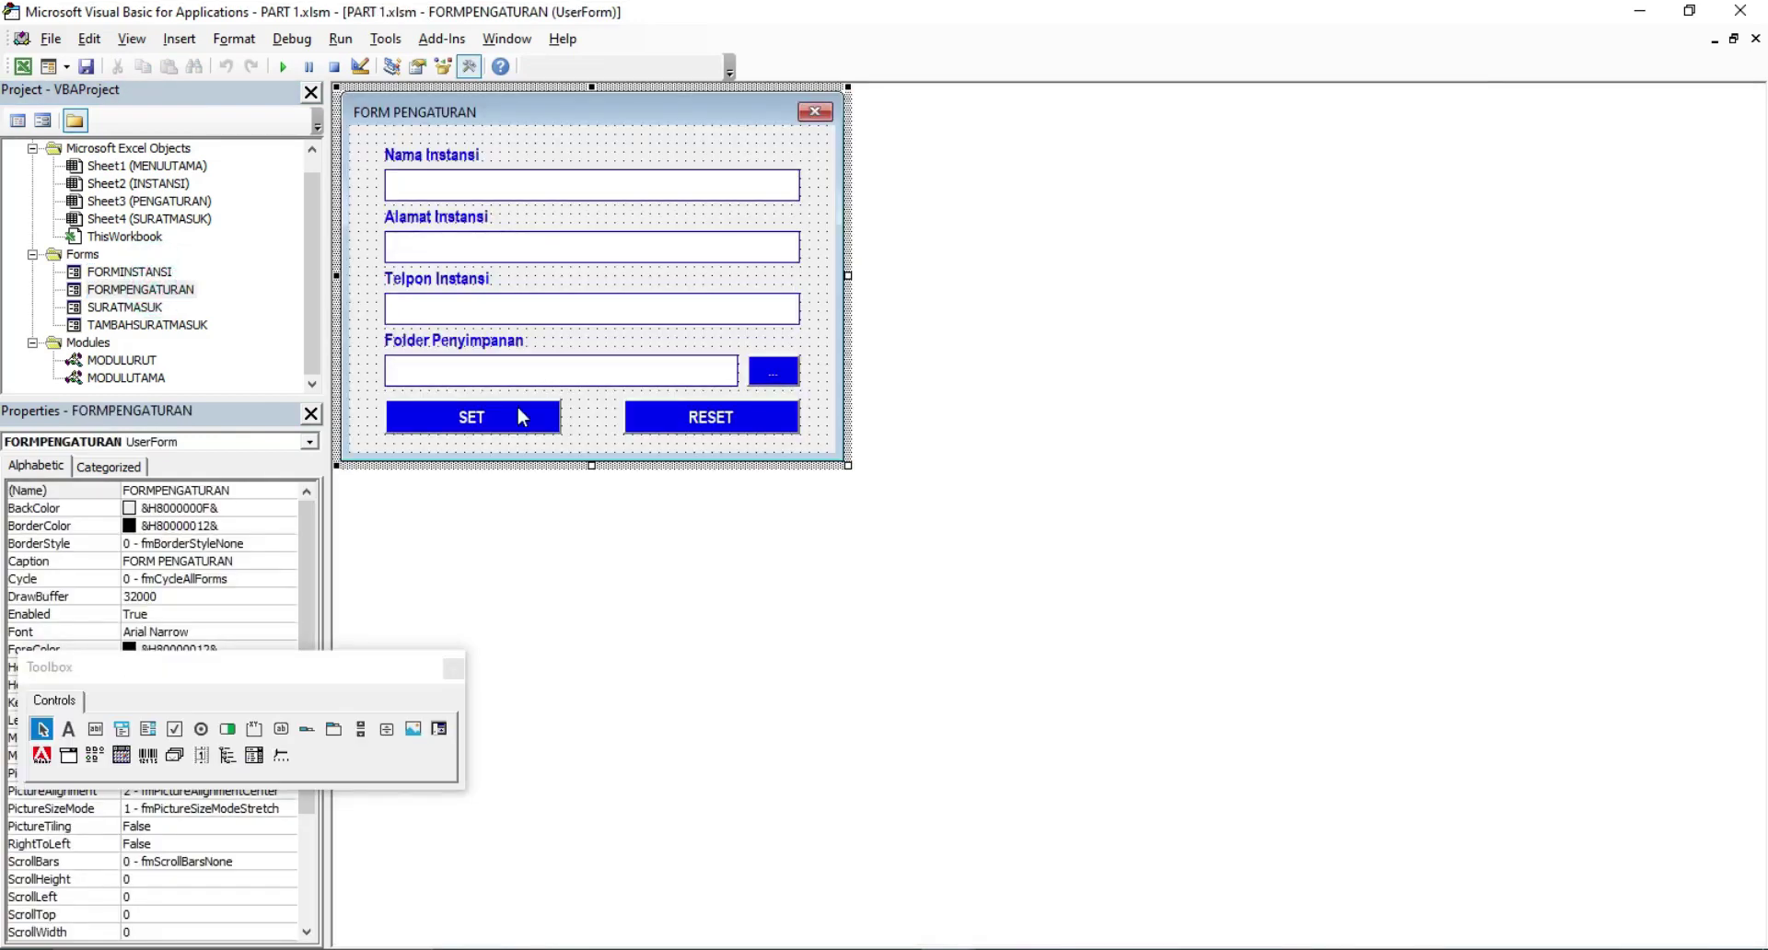
pyautogui.click(521, 417)
pyautogui.click(672, 428)
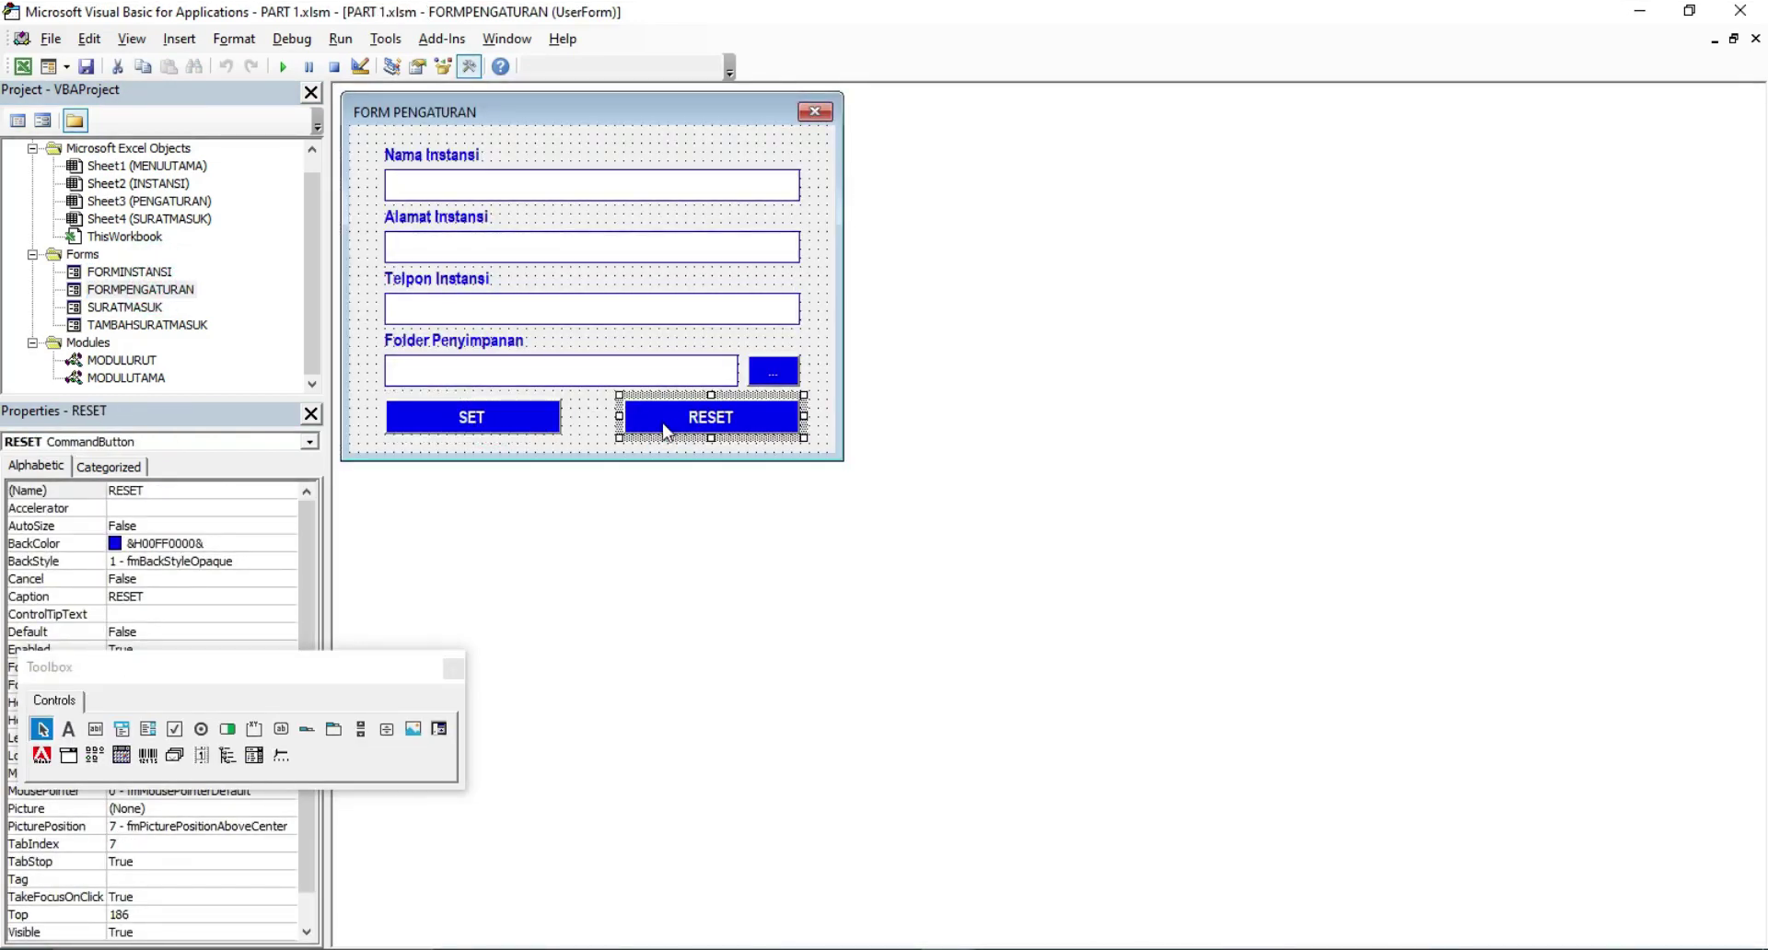
pyautogui.click(733, 146)
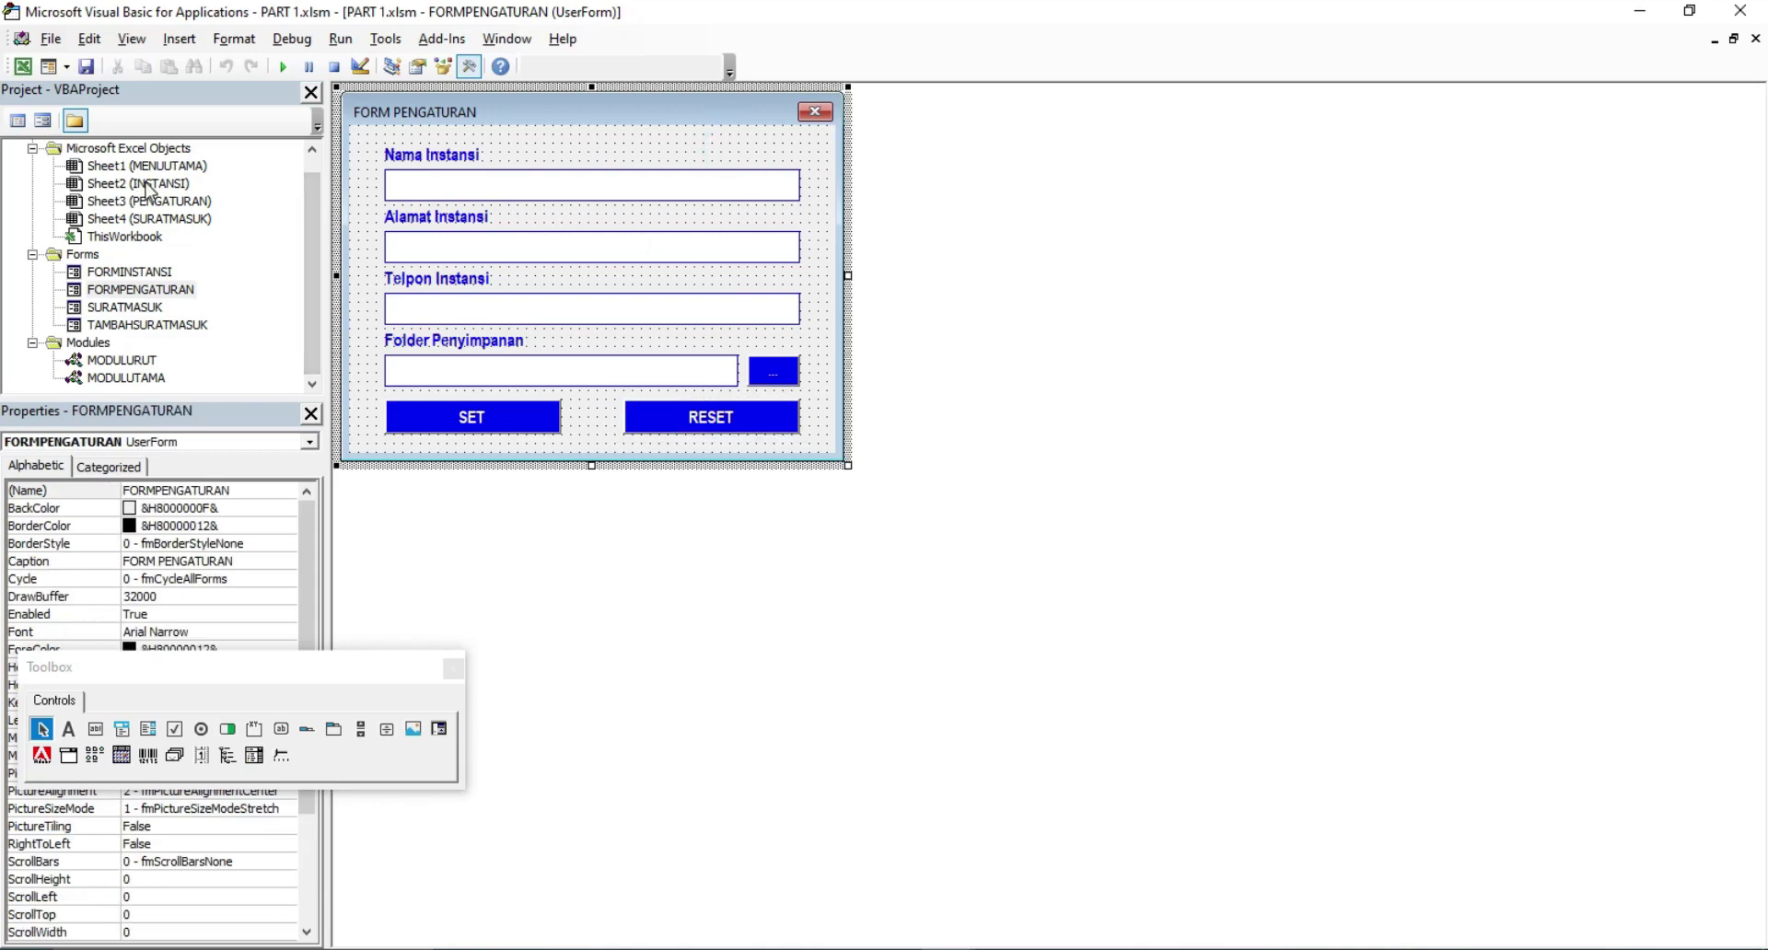
# Show Excel's MENUUTAMA dashboard sheet and try the instance-search refresh icon
pyautogui.click(29, 71)
pyautogui.click(189, 911)
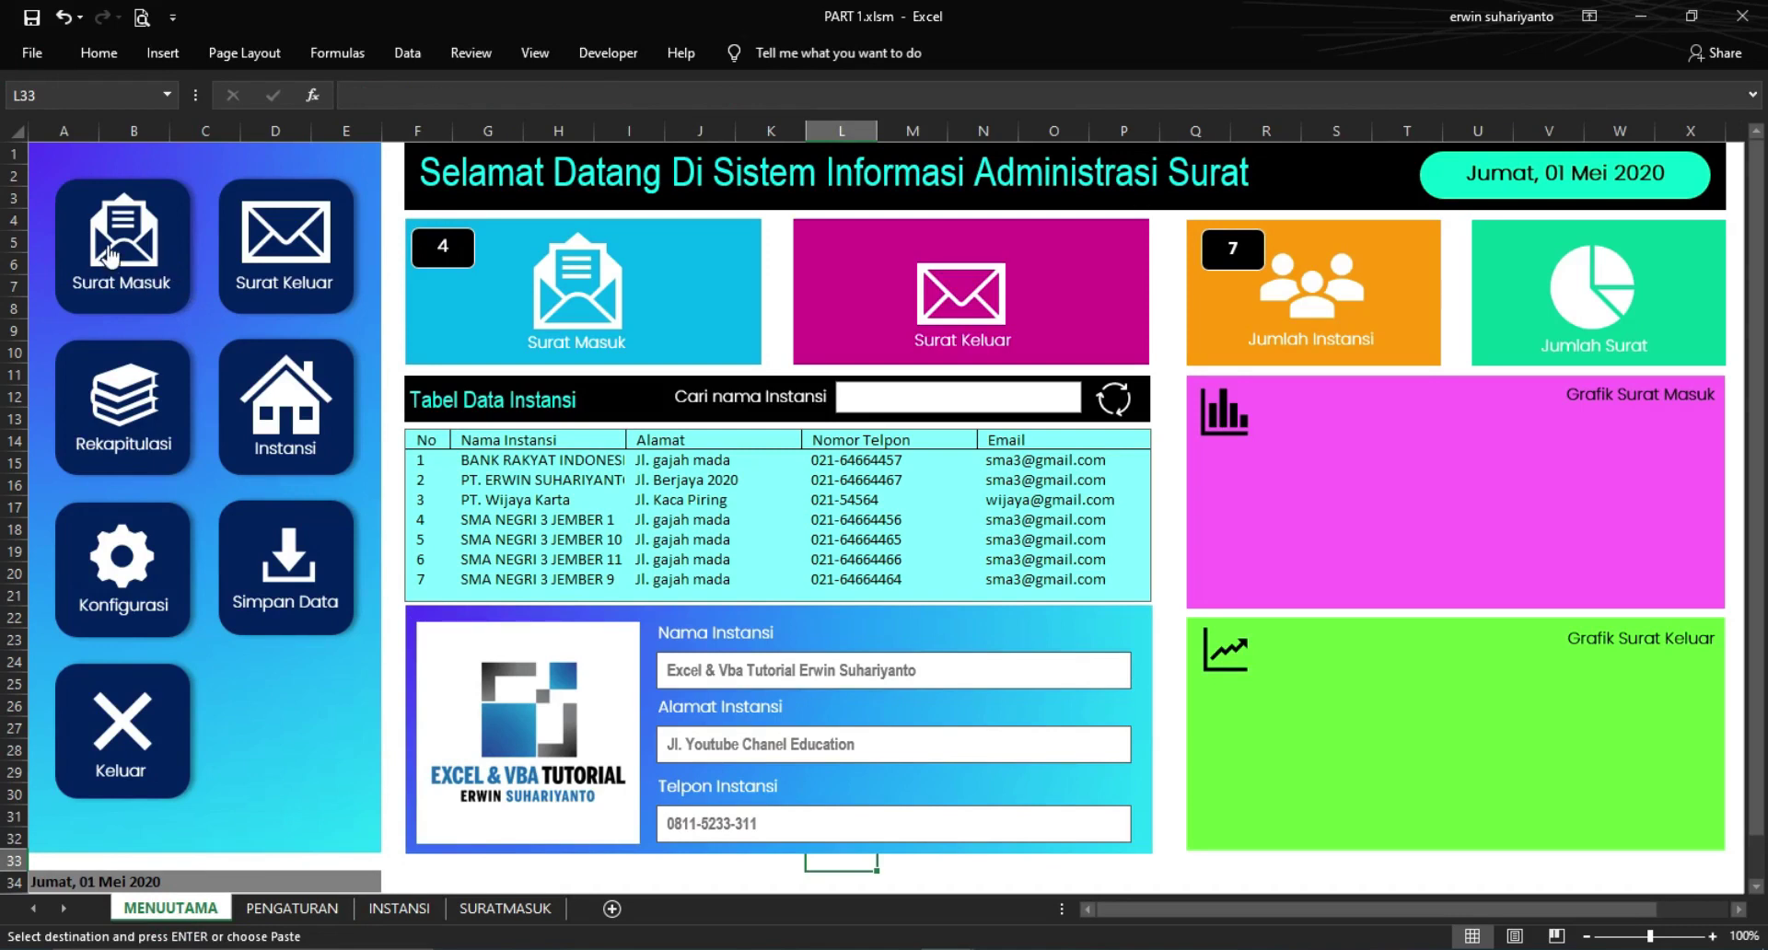
pyautogui.click(1125, 405)
# Open the MODULUTAMA module and look at its RESET and Hasilcari routines
pyautogui.rightClick(1114, 403)
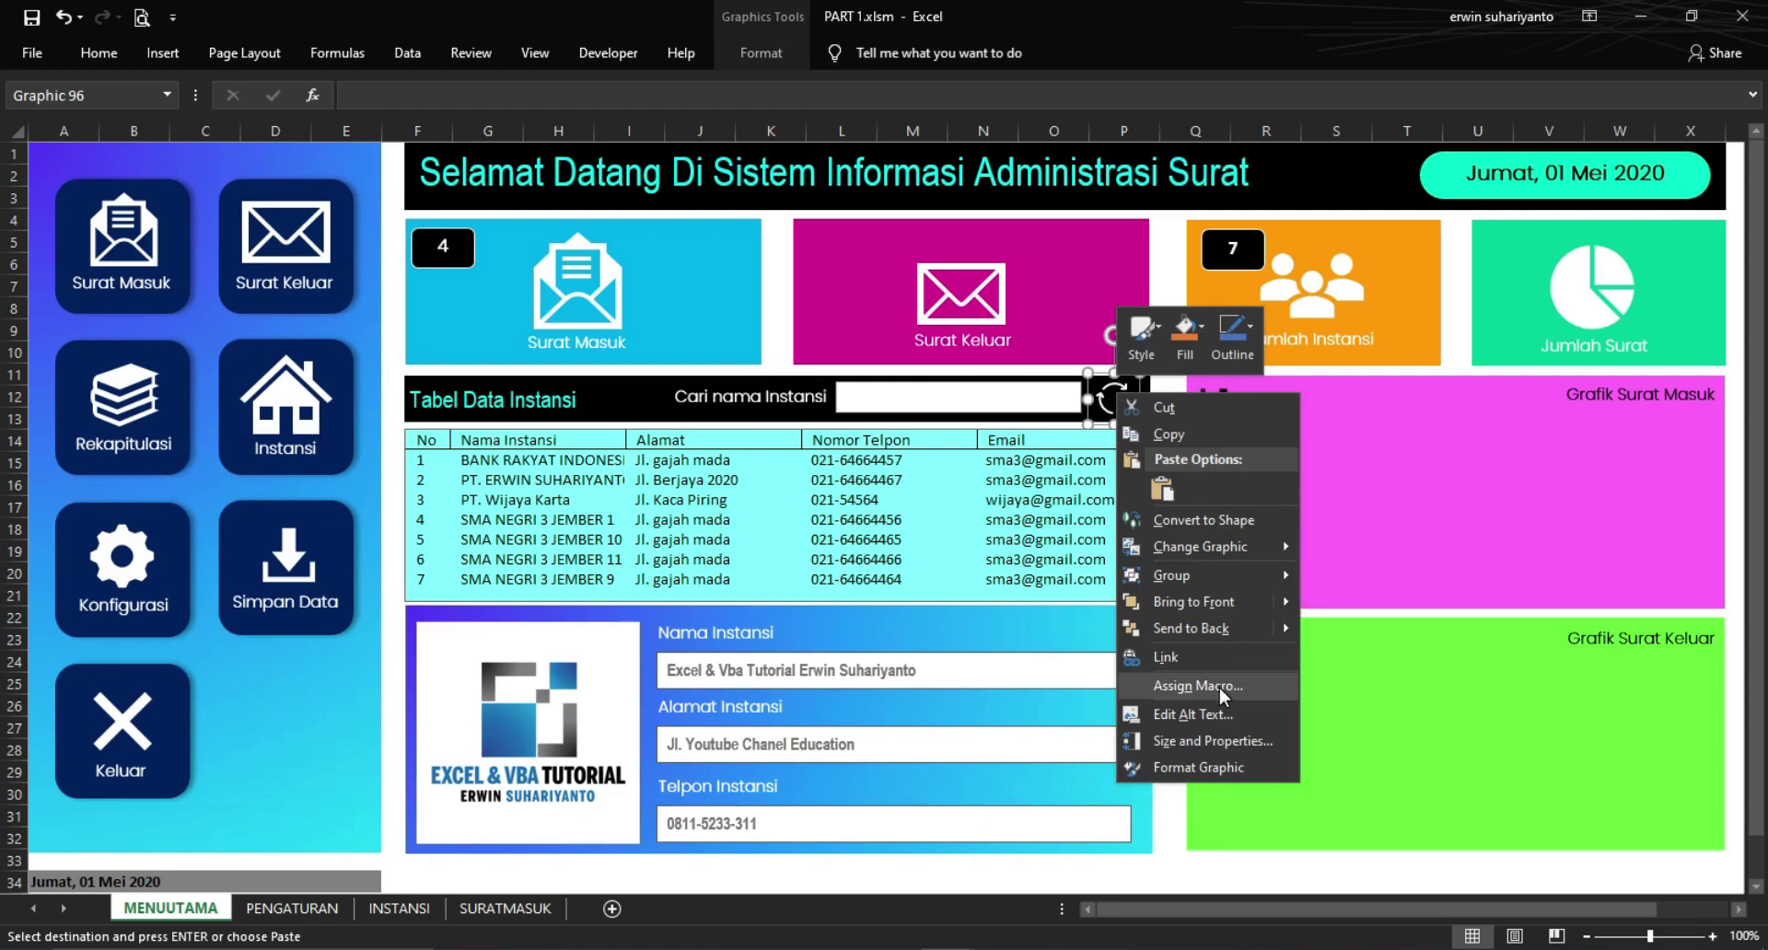
pyautogui.click(1169, 240)
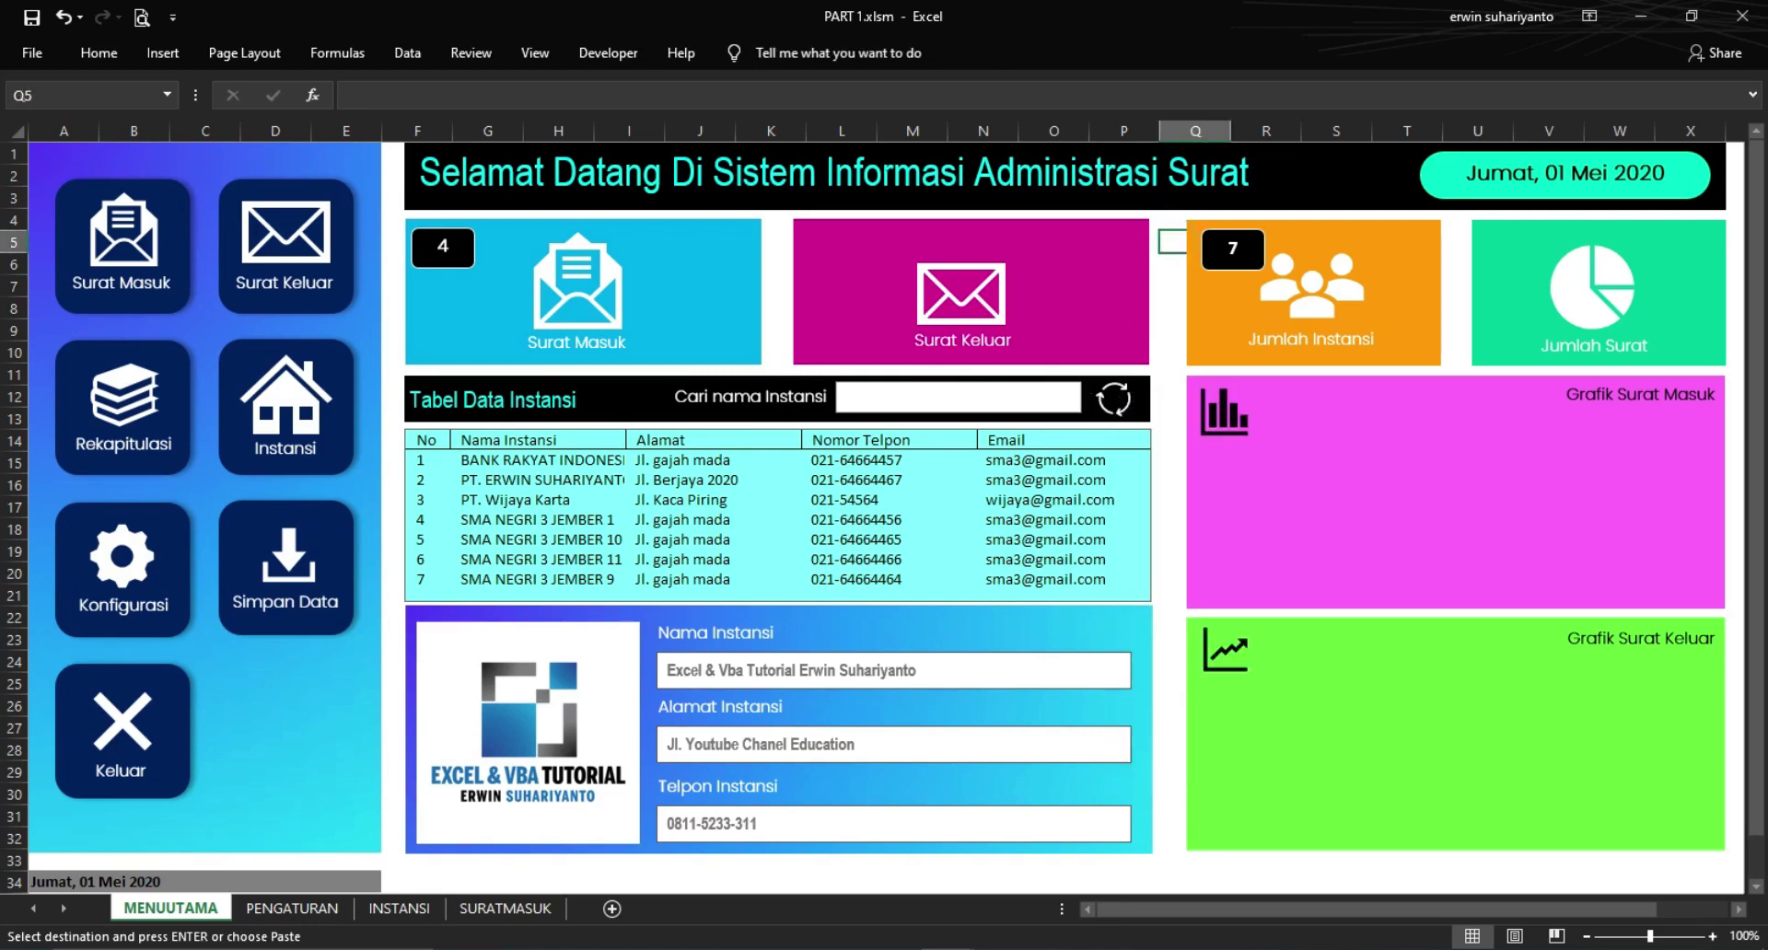
pyautogui.click(593, 54)
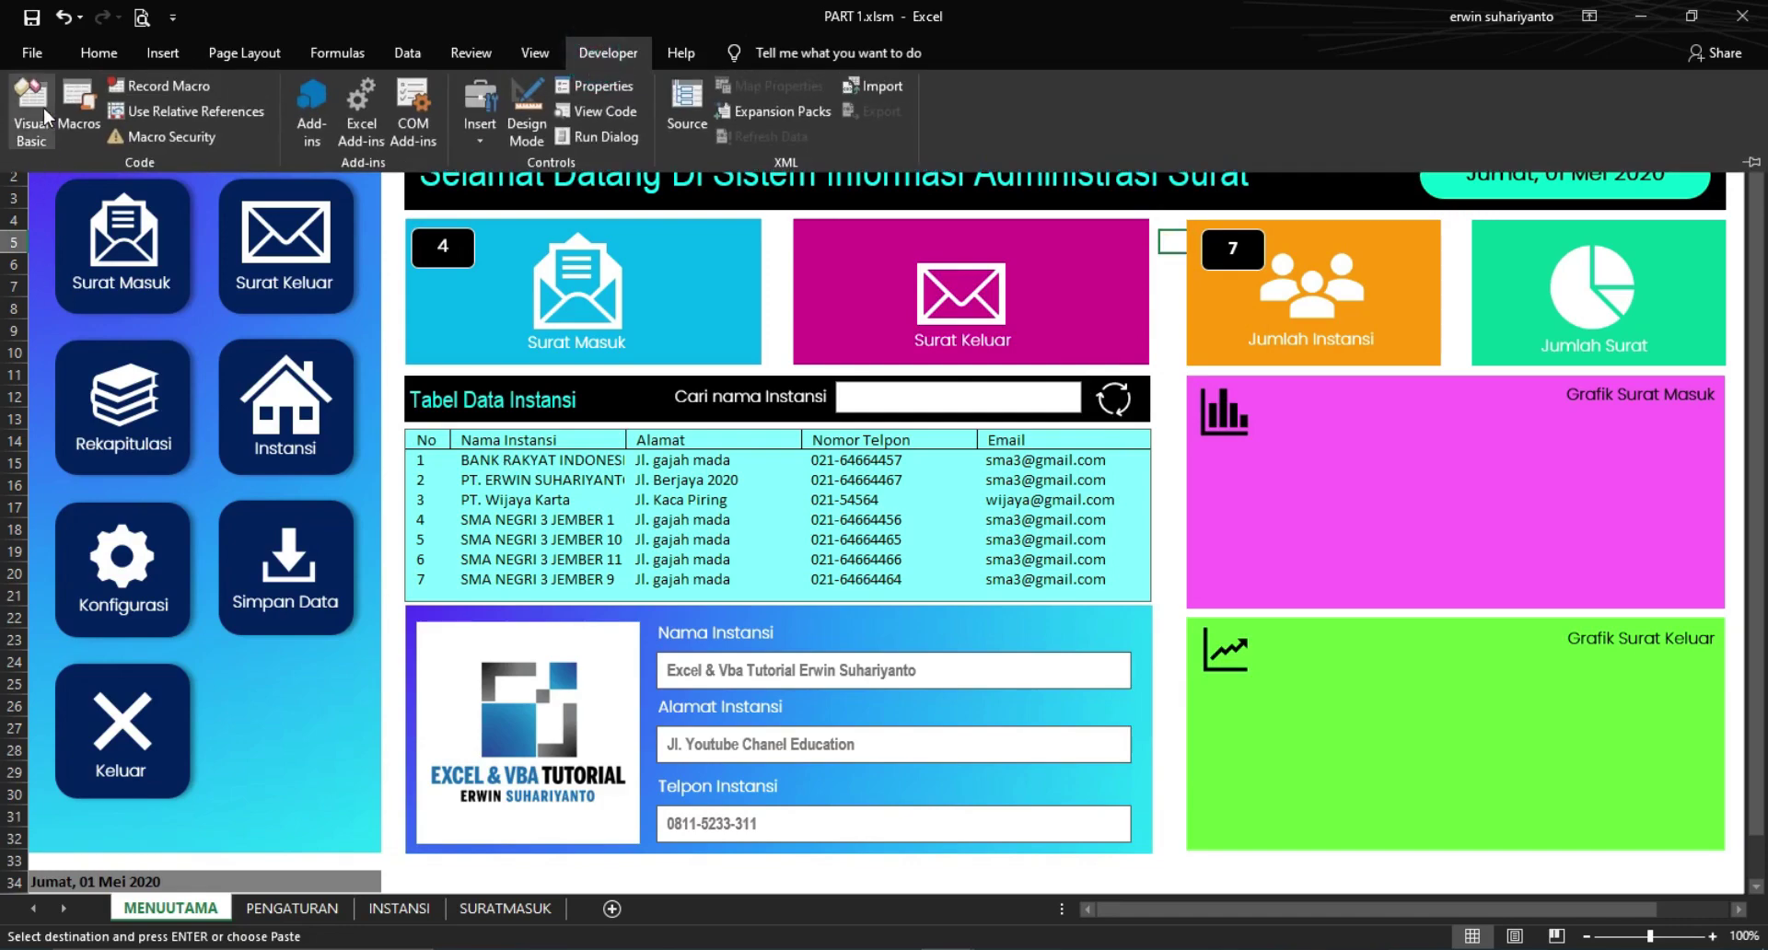
pyautogui.click(42, 108)
pyautogui.doubleClick(145, 375)
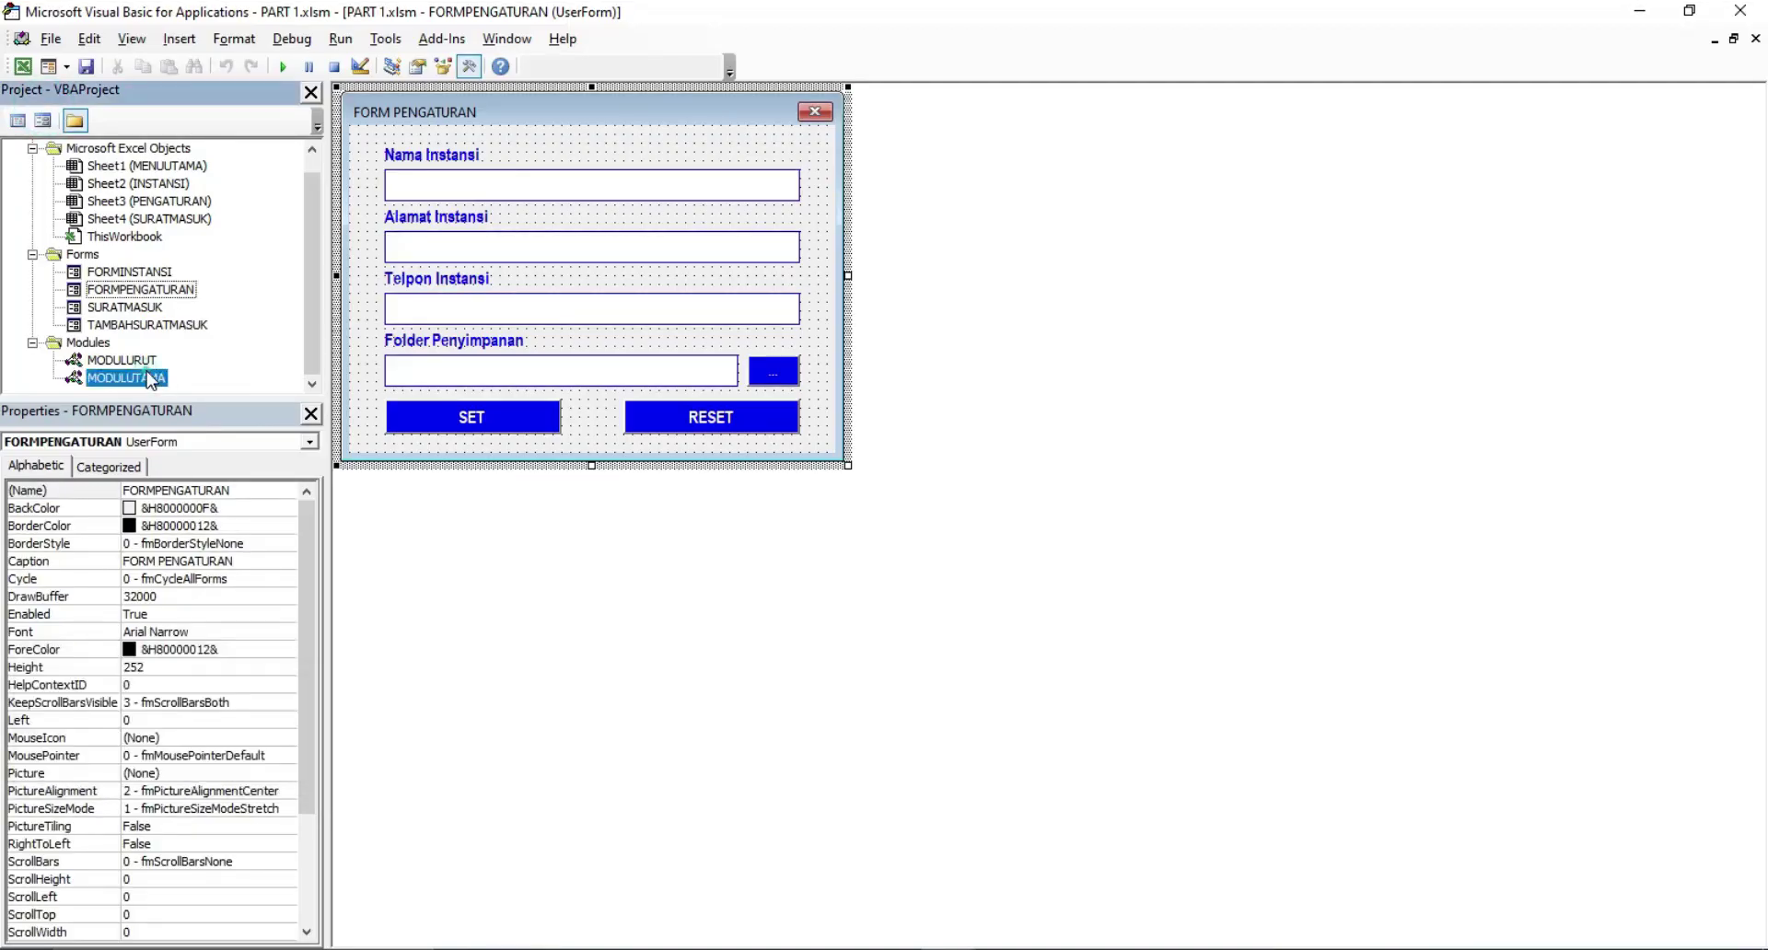
pyautogui.click(511, 445)
pyautogui.click(474, 286)
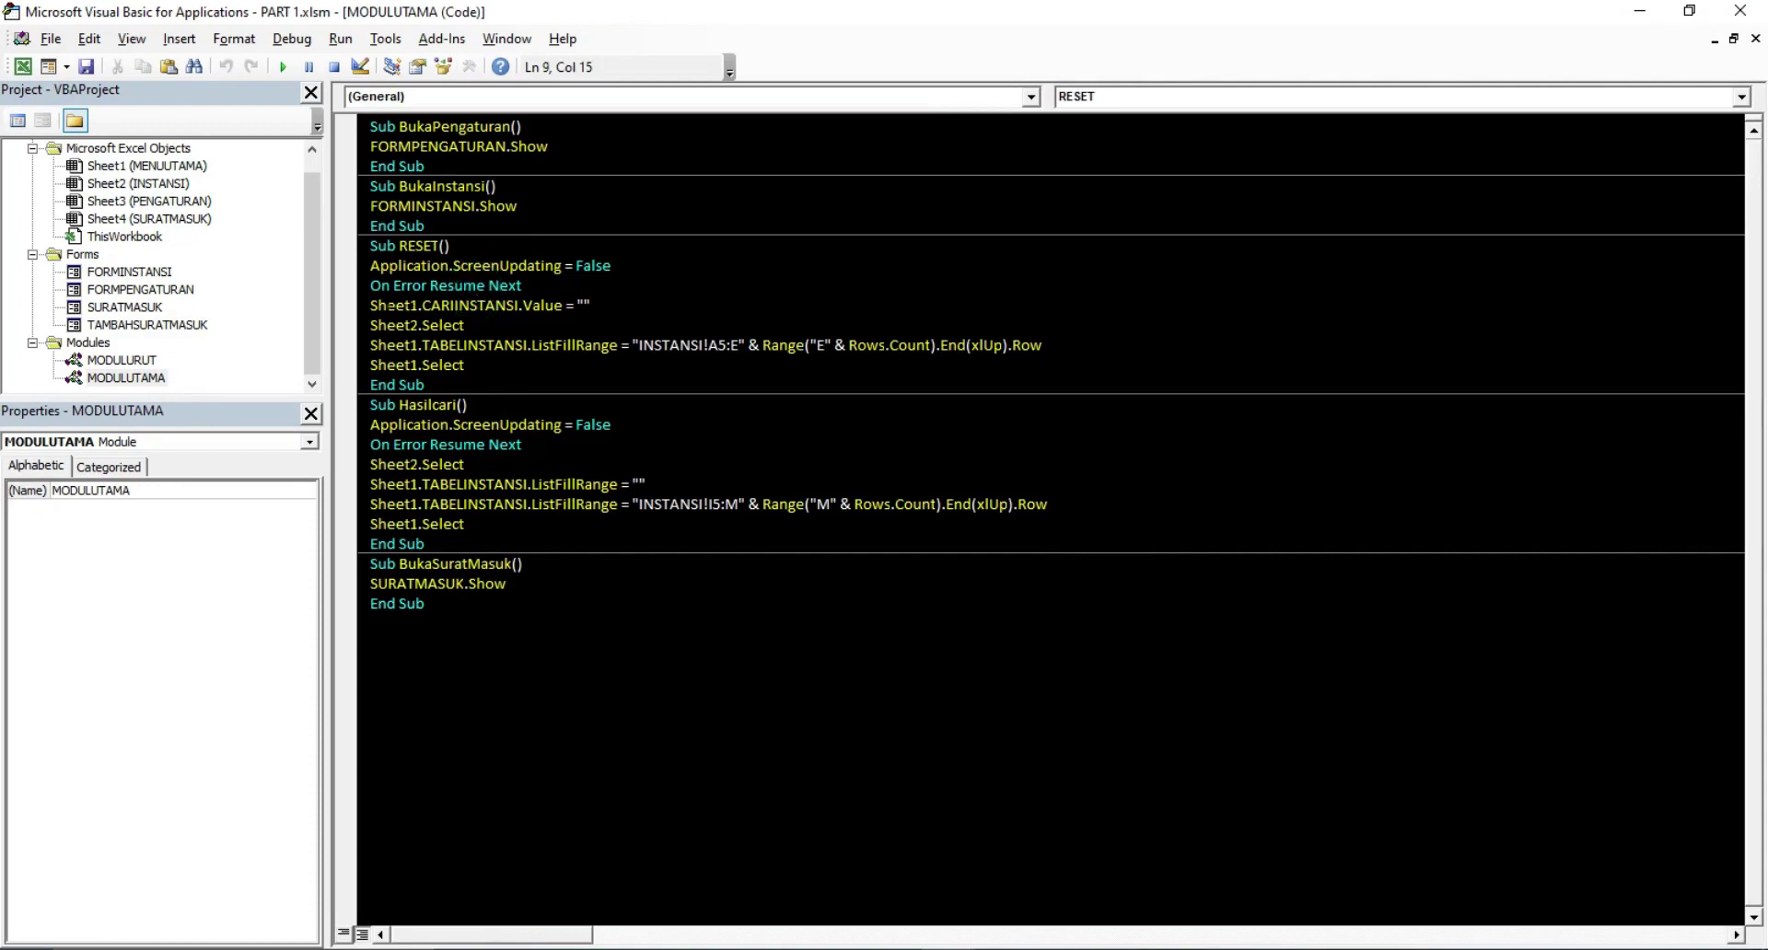
# Verify via Assign Macro that the refresh icon runs RESET, cancelling without changes
pyautogui.click(22, 67)
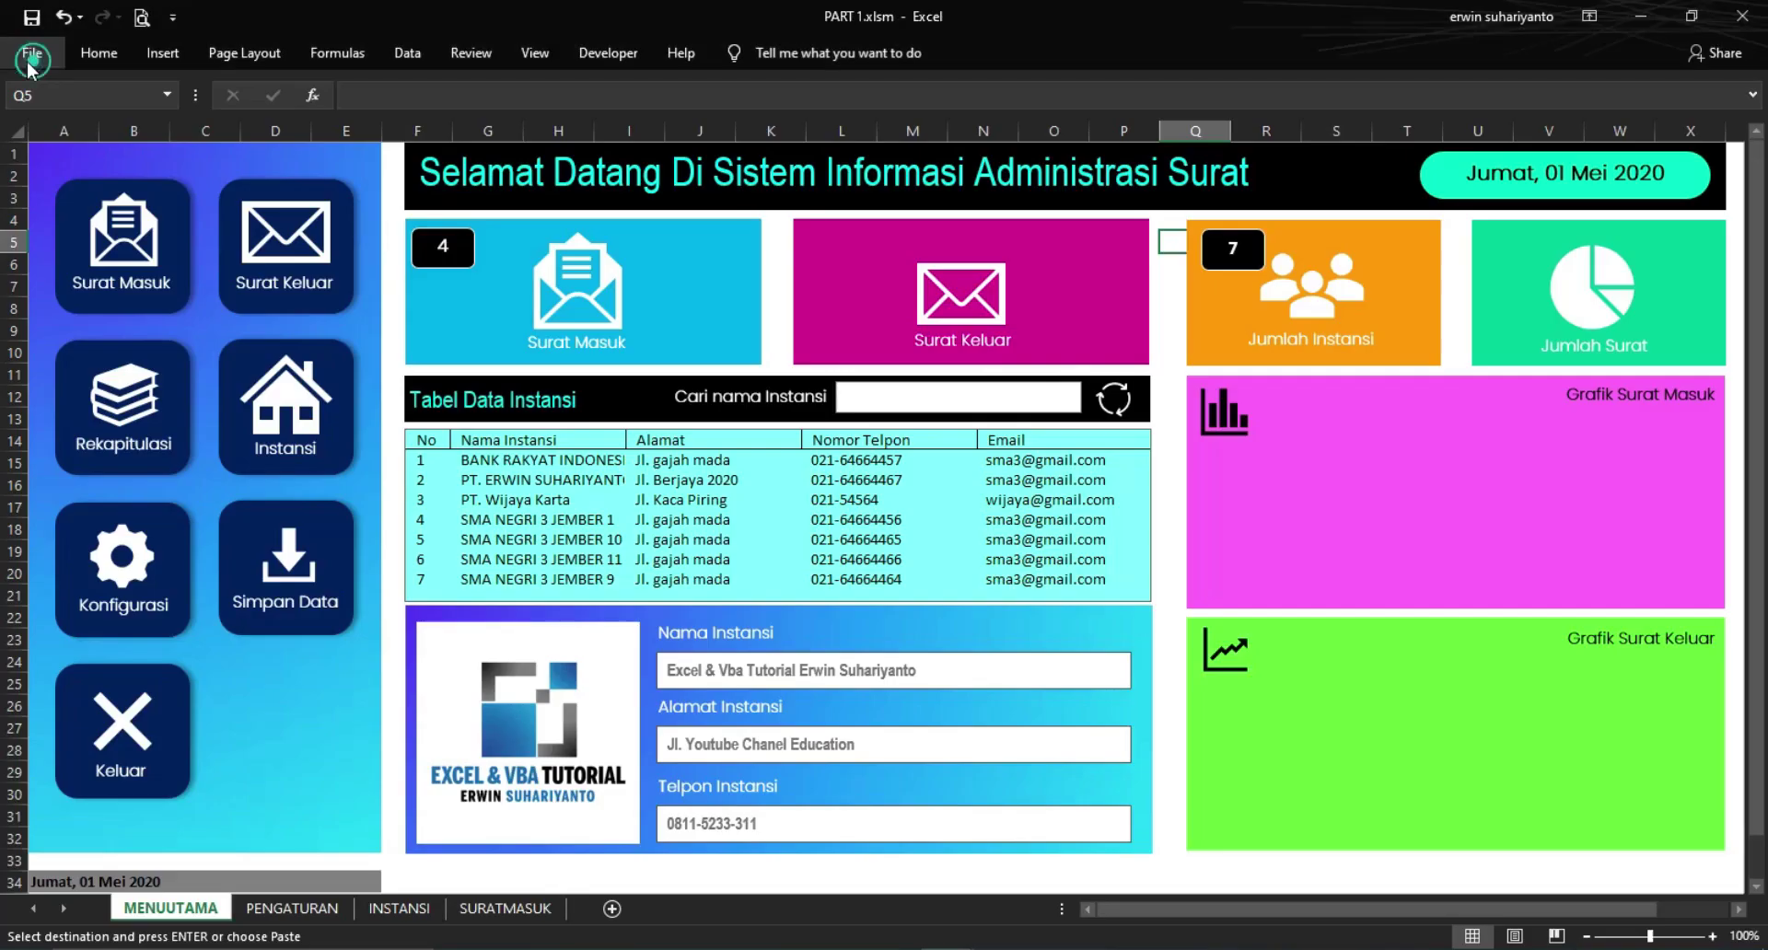
pyautogui.rightClick(1111, 405)
pyautogui.click(1197, 688)
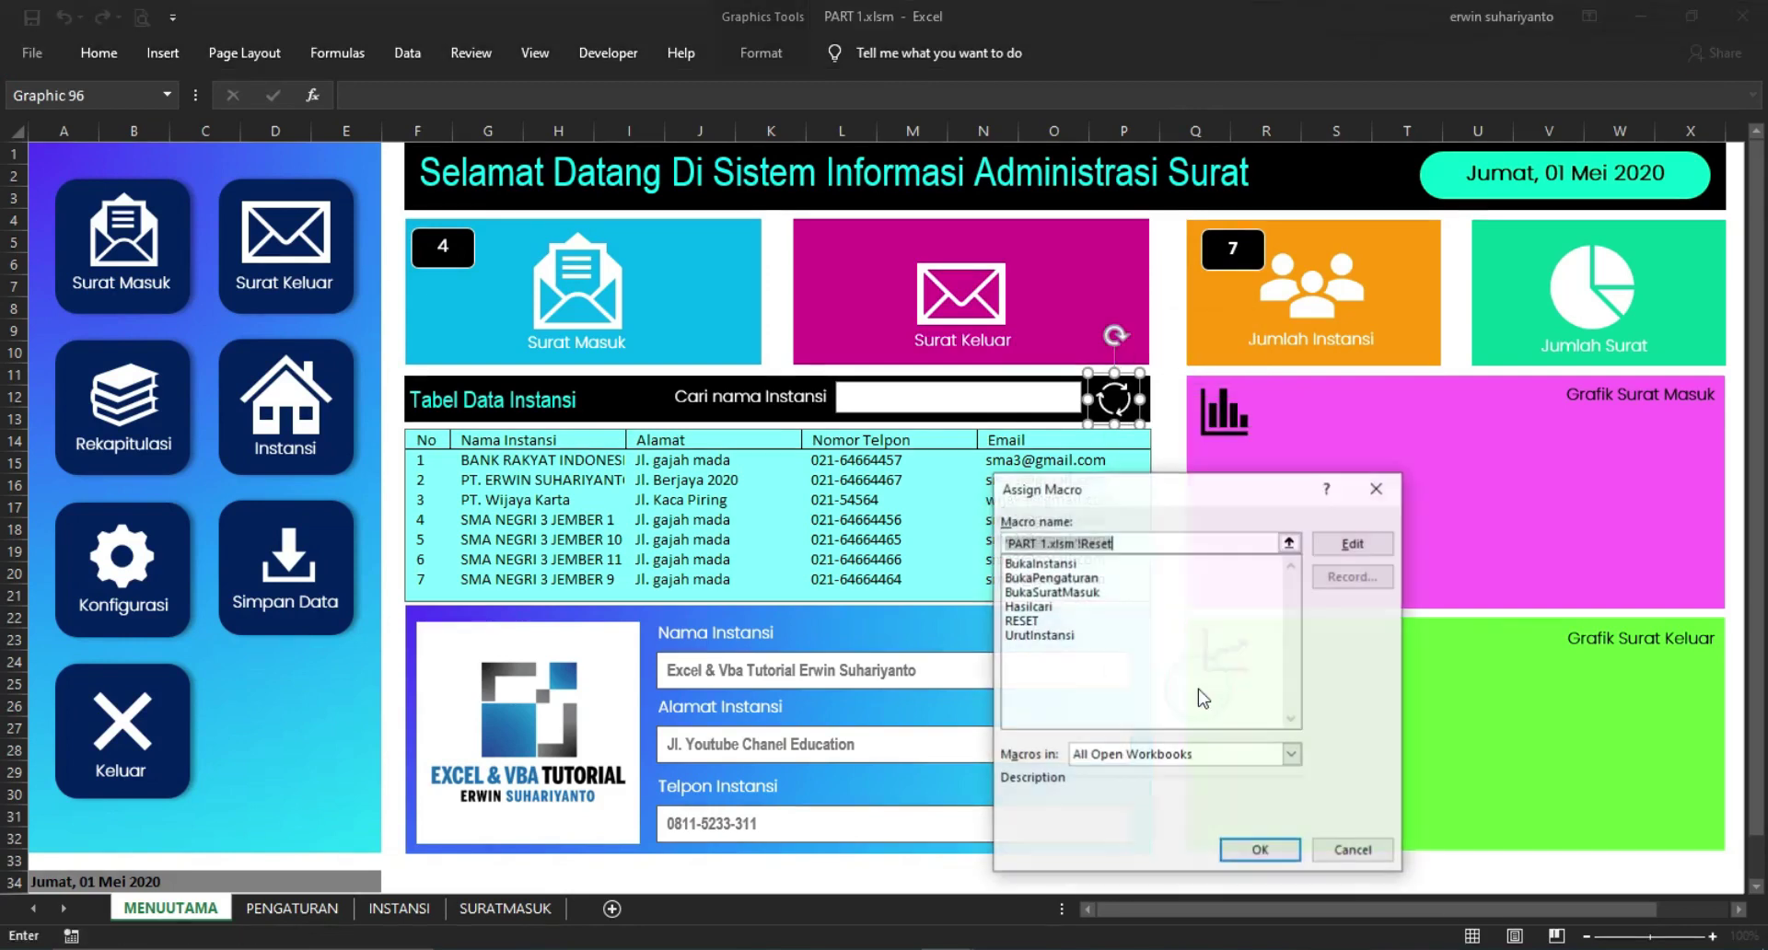
pyautogui.click(1114, 543)
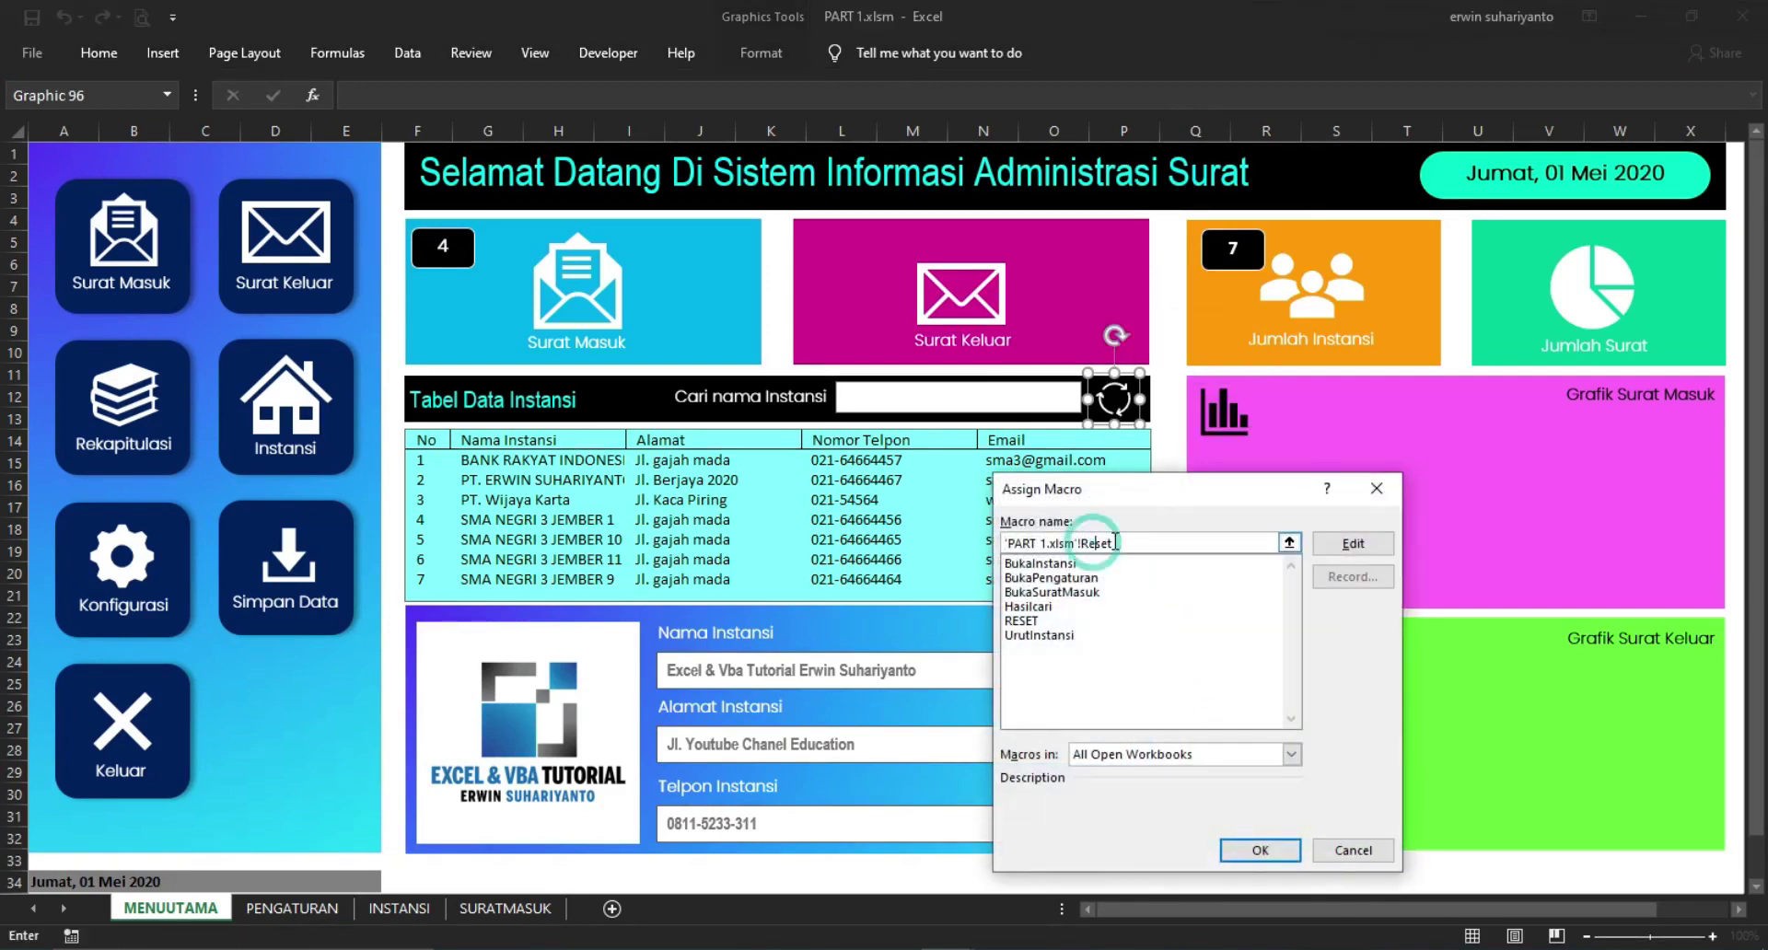
pyautogui.click(1350, 850)
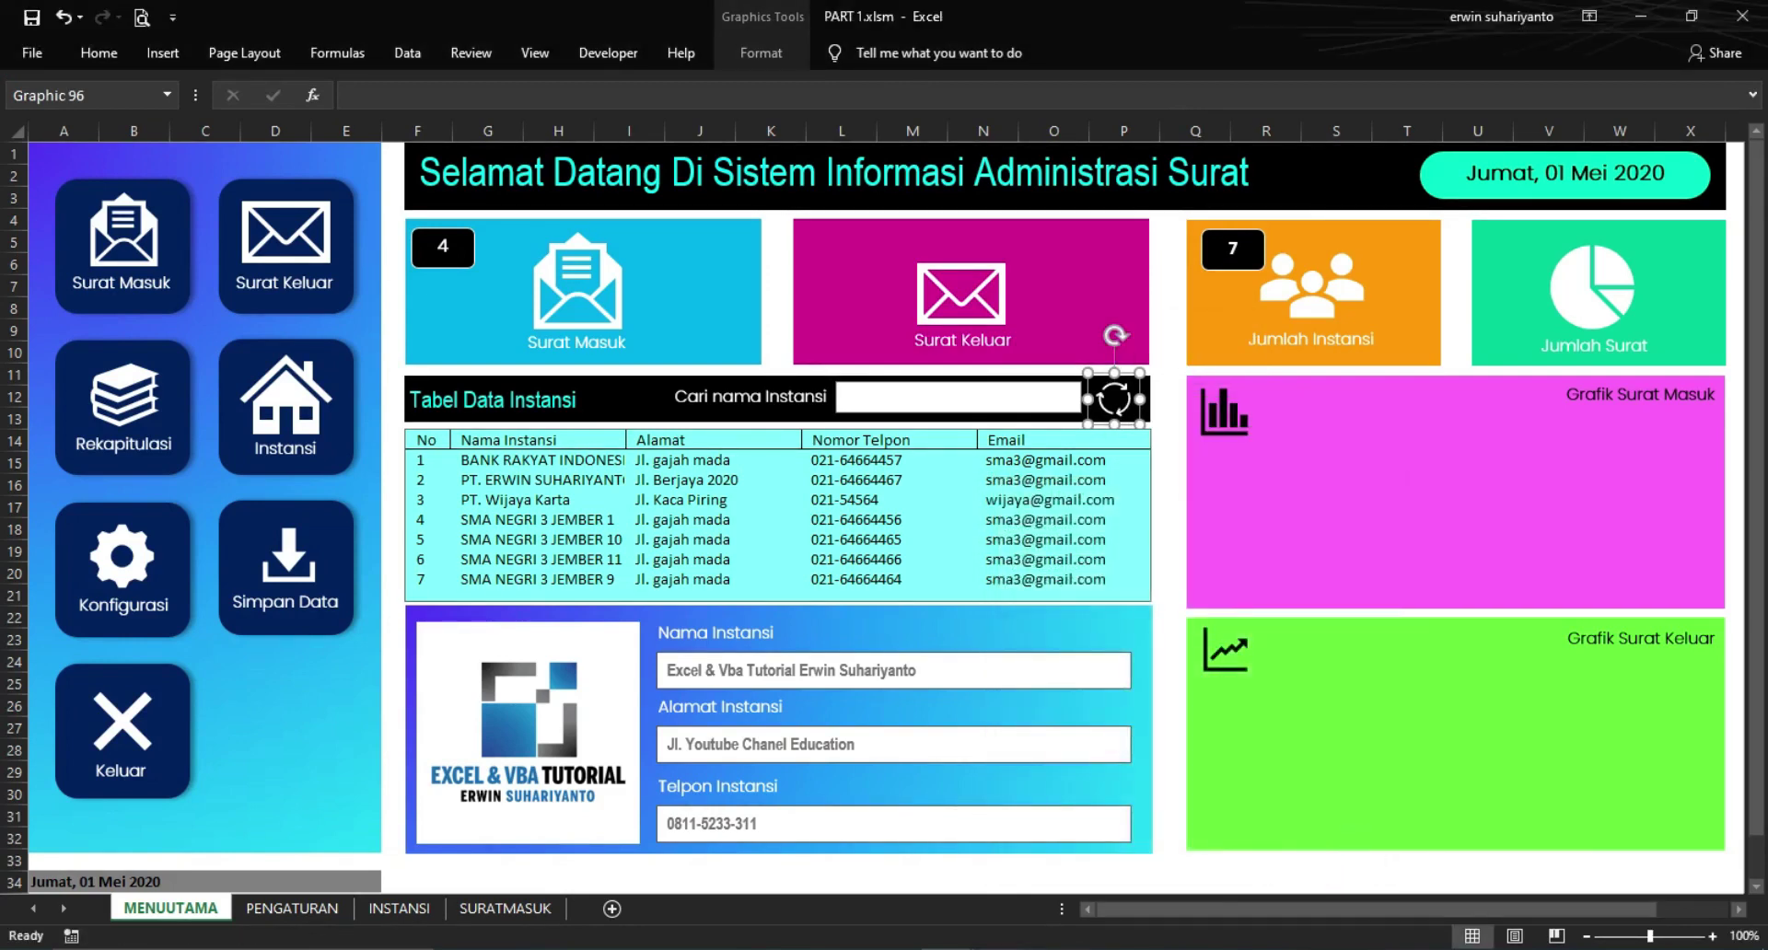
pyautogui.click(1037, 900)
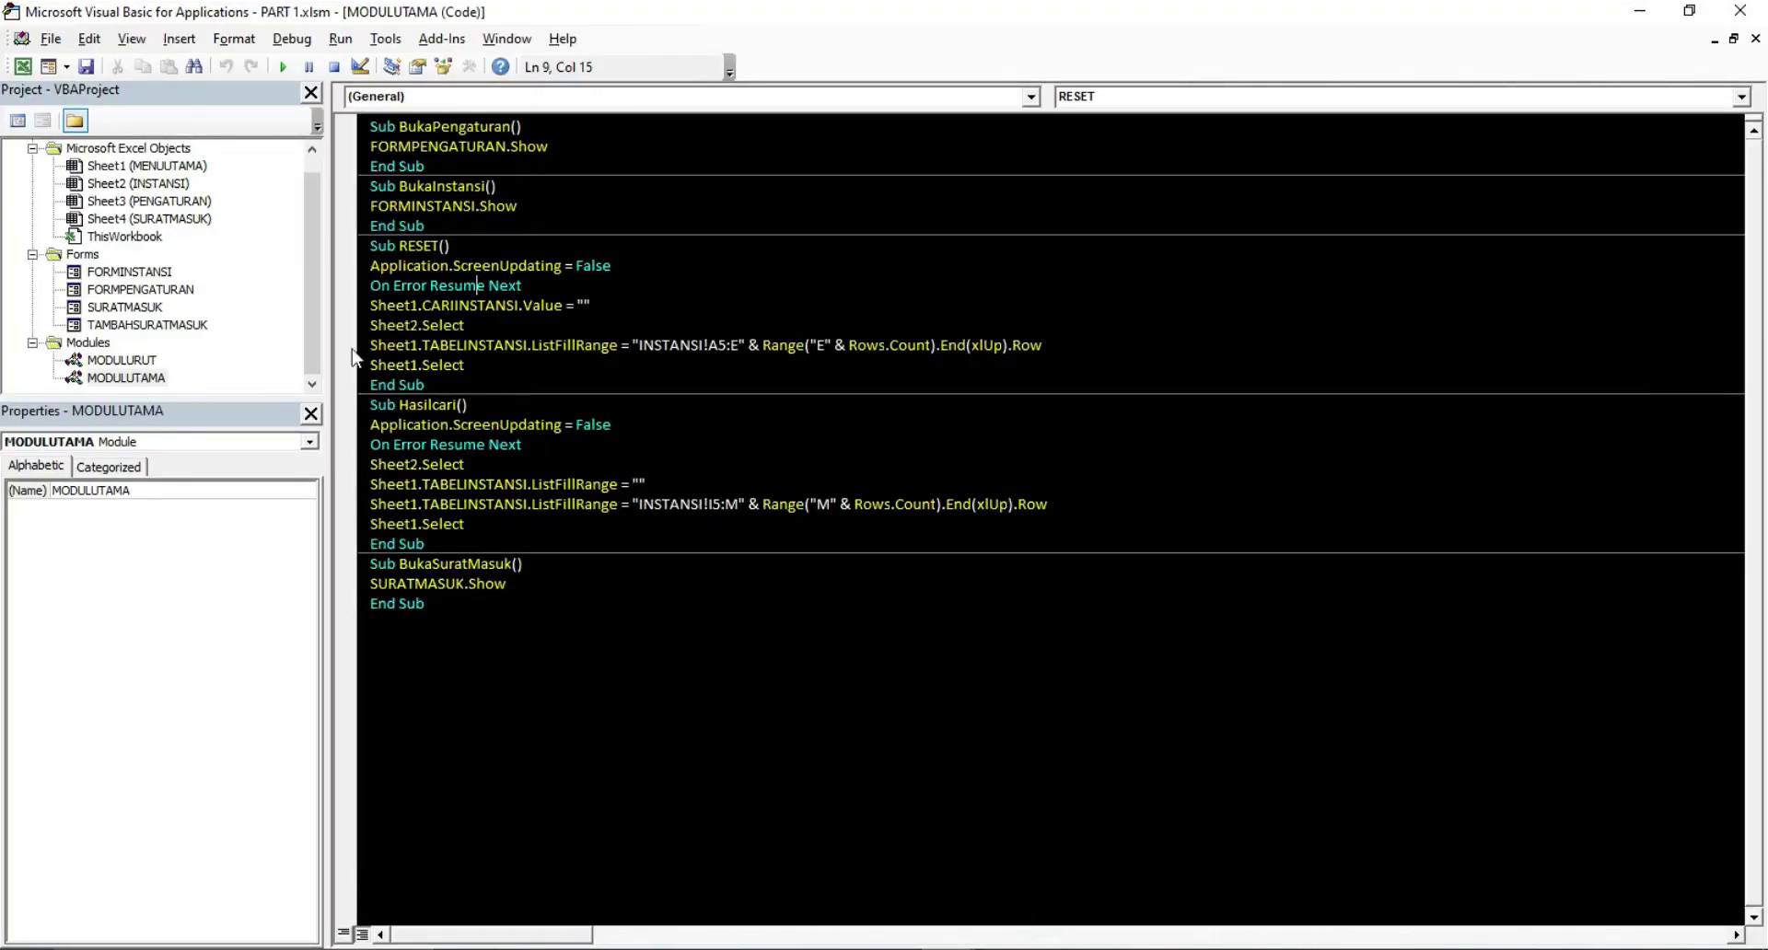
# Review the Sub RESET body and its CARIINSTANSI reference, comparing with the dashboard
pyautogui.click(422, 305)
pyautogui.moveTo(363, 273); pyautogui.dragTo(391, 366)
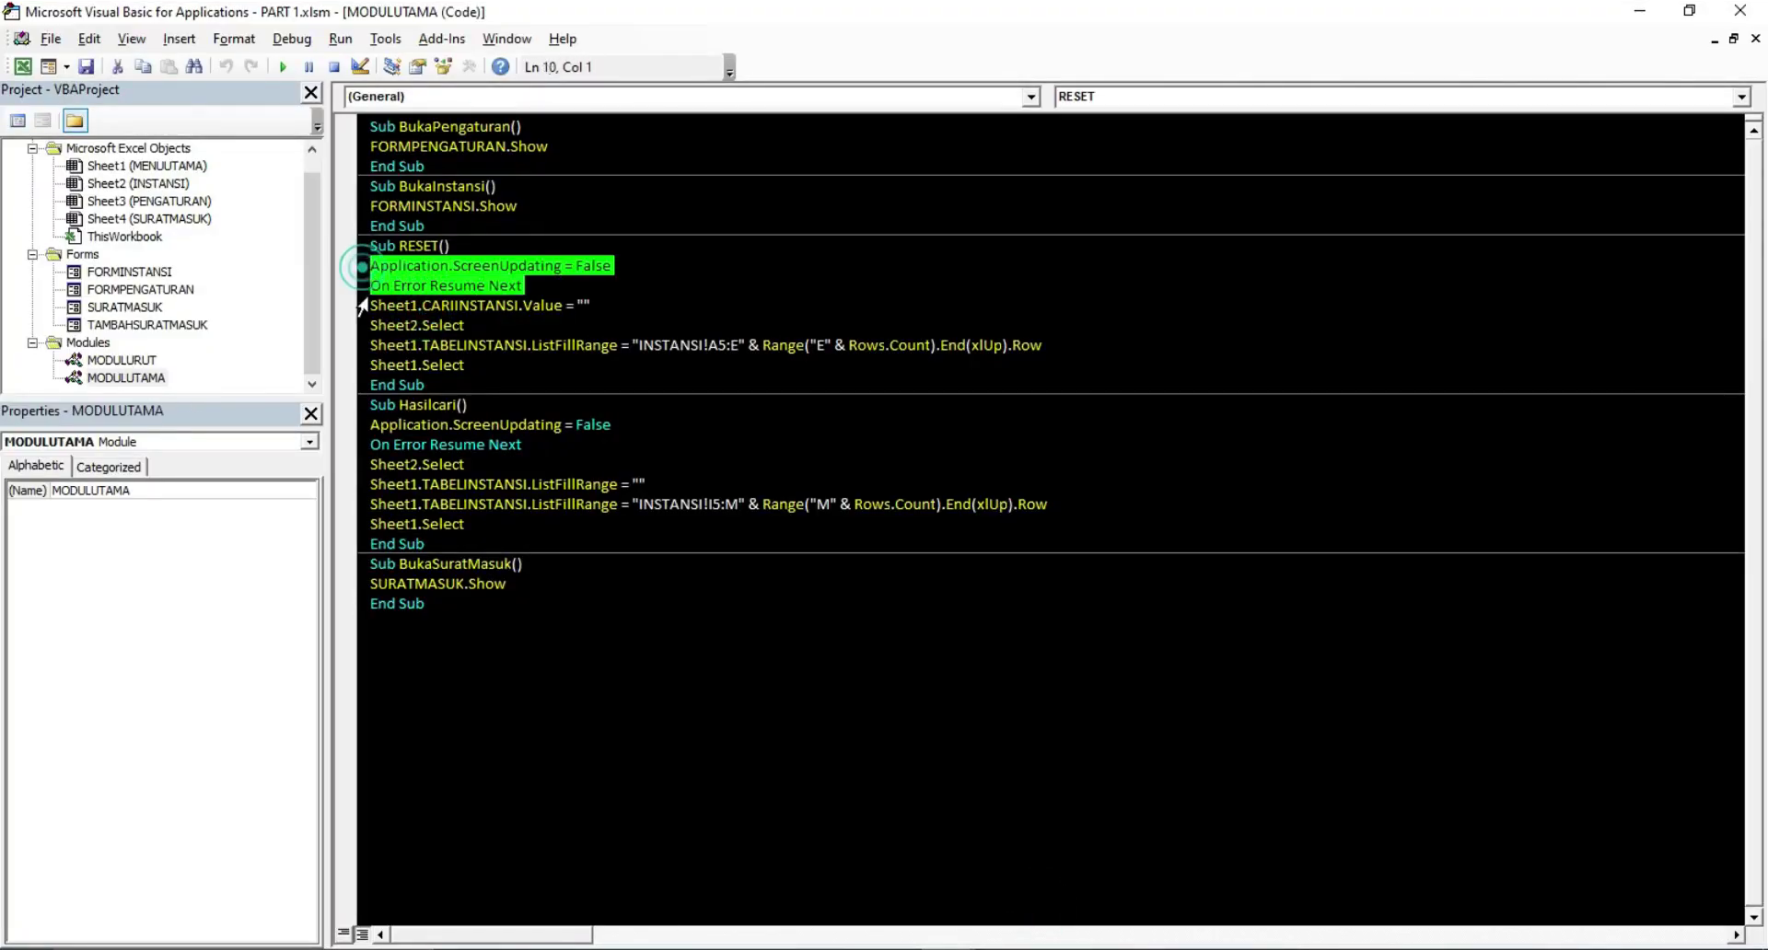
pyautogui.click(507, 364)
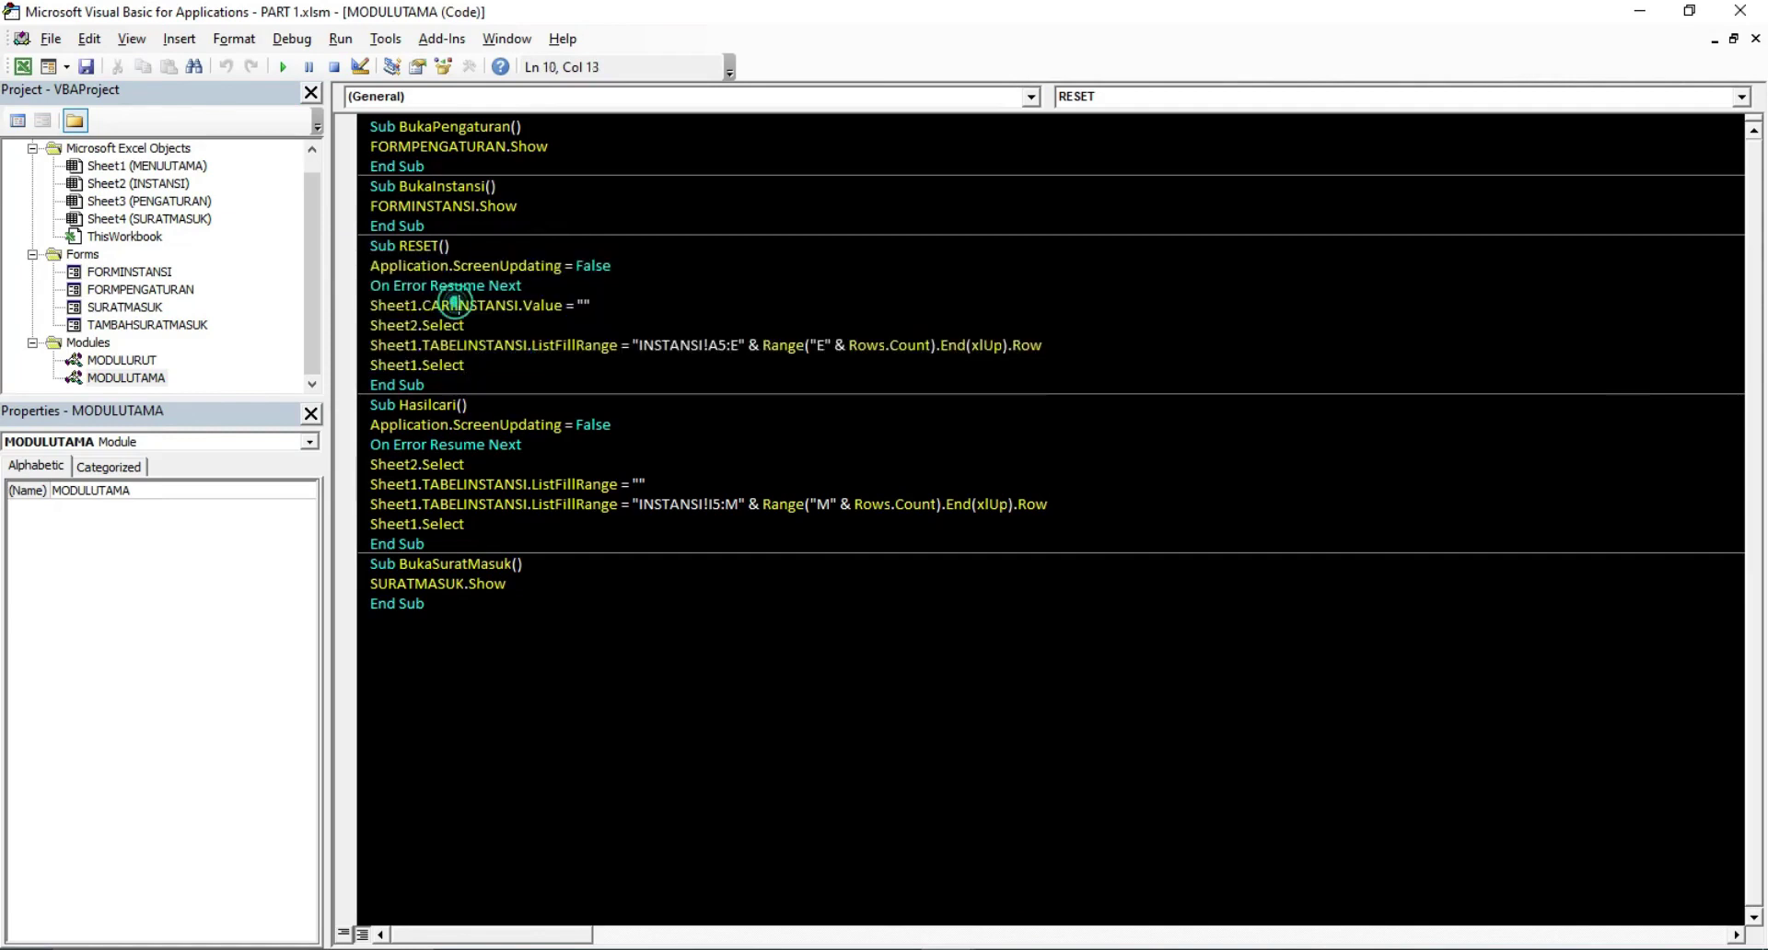
pyautogui.doubleClick(468, 305)
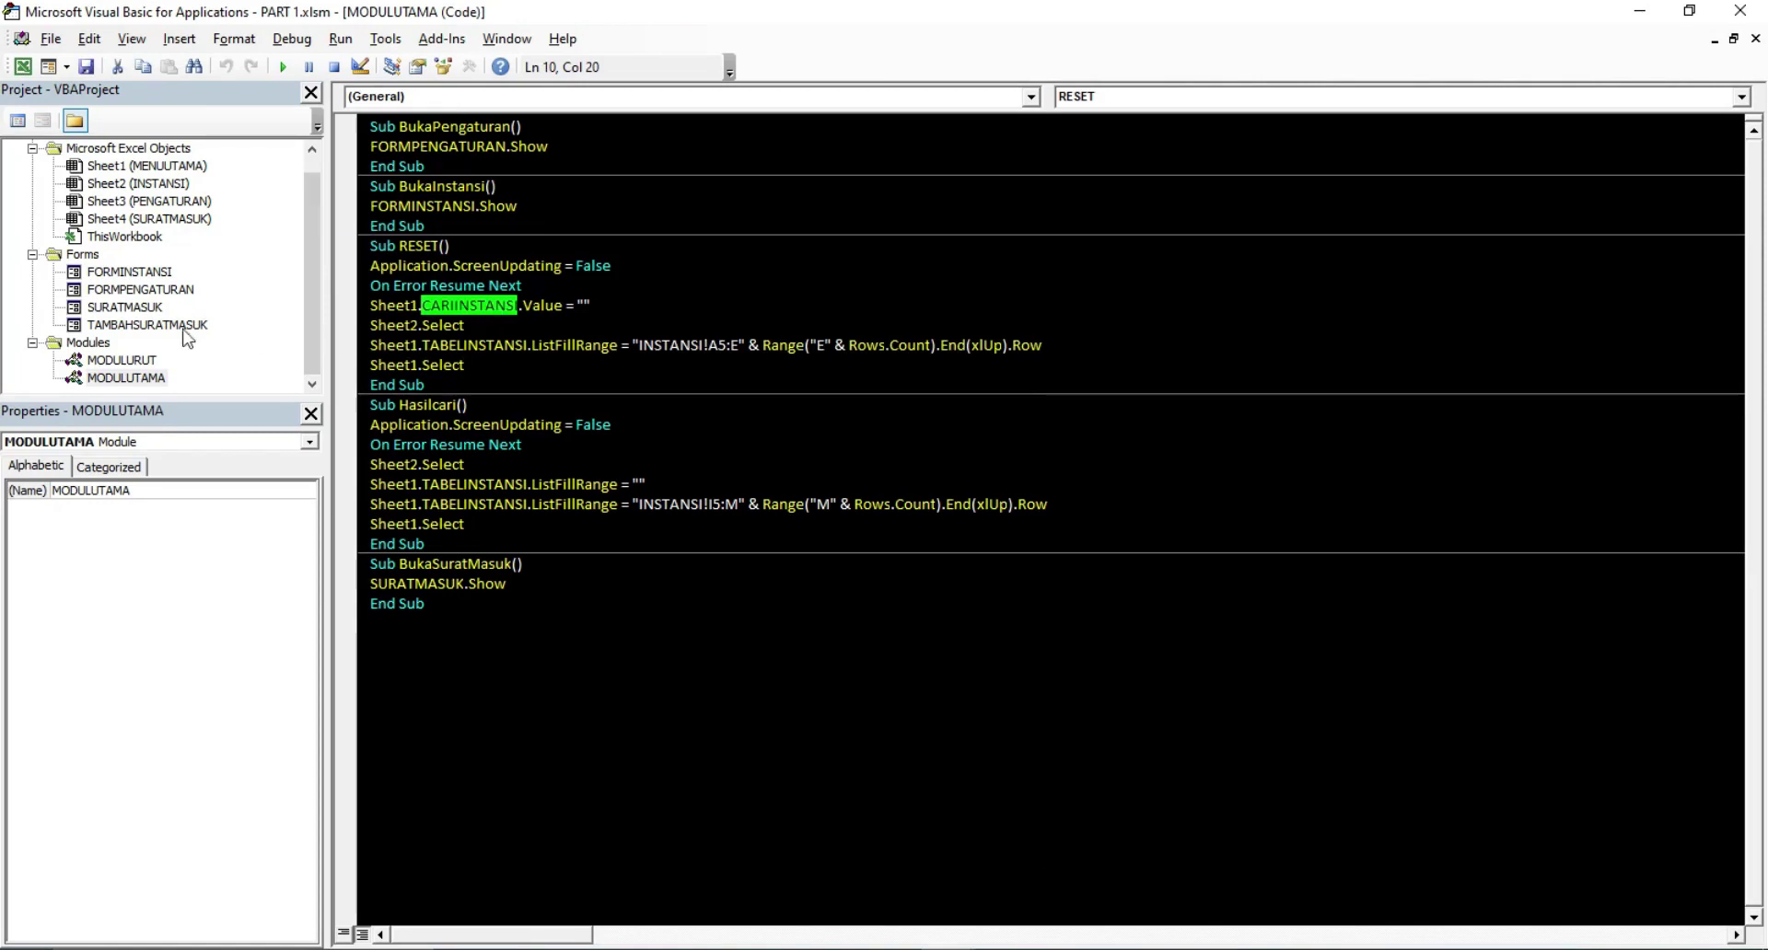
pyautogui.click(23, 66)
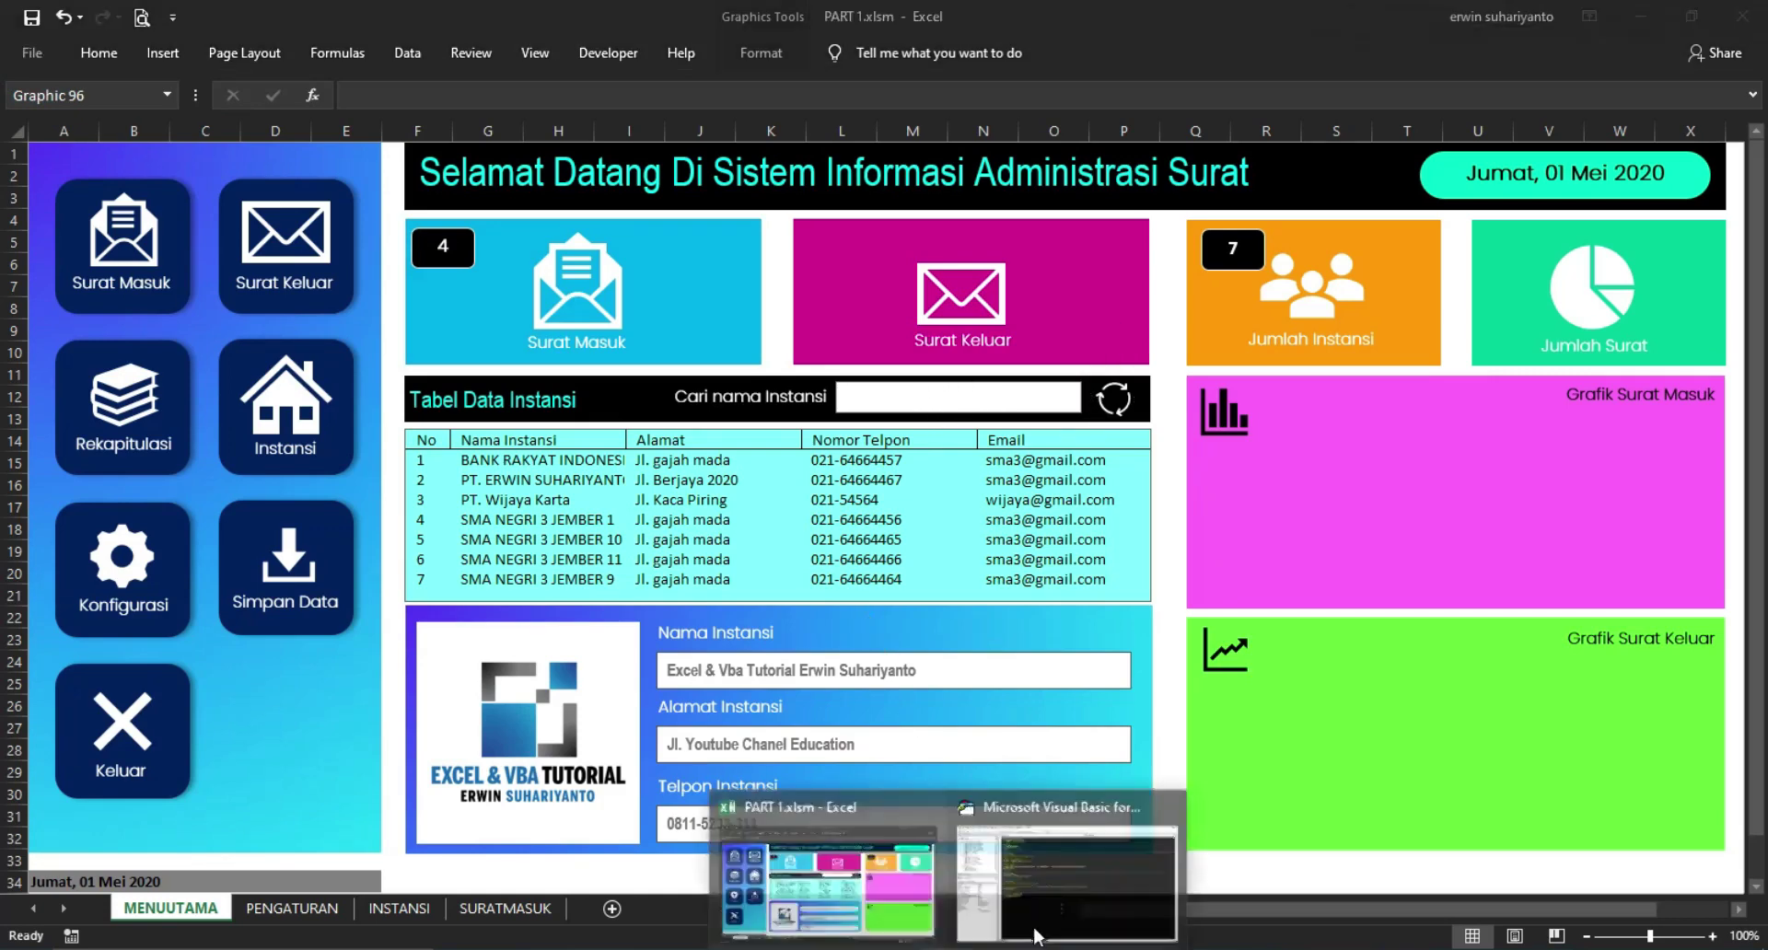
pyautogui.click(1034, 912)
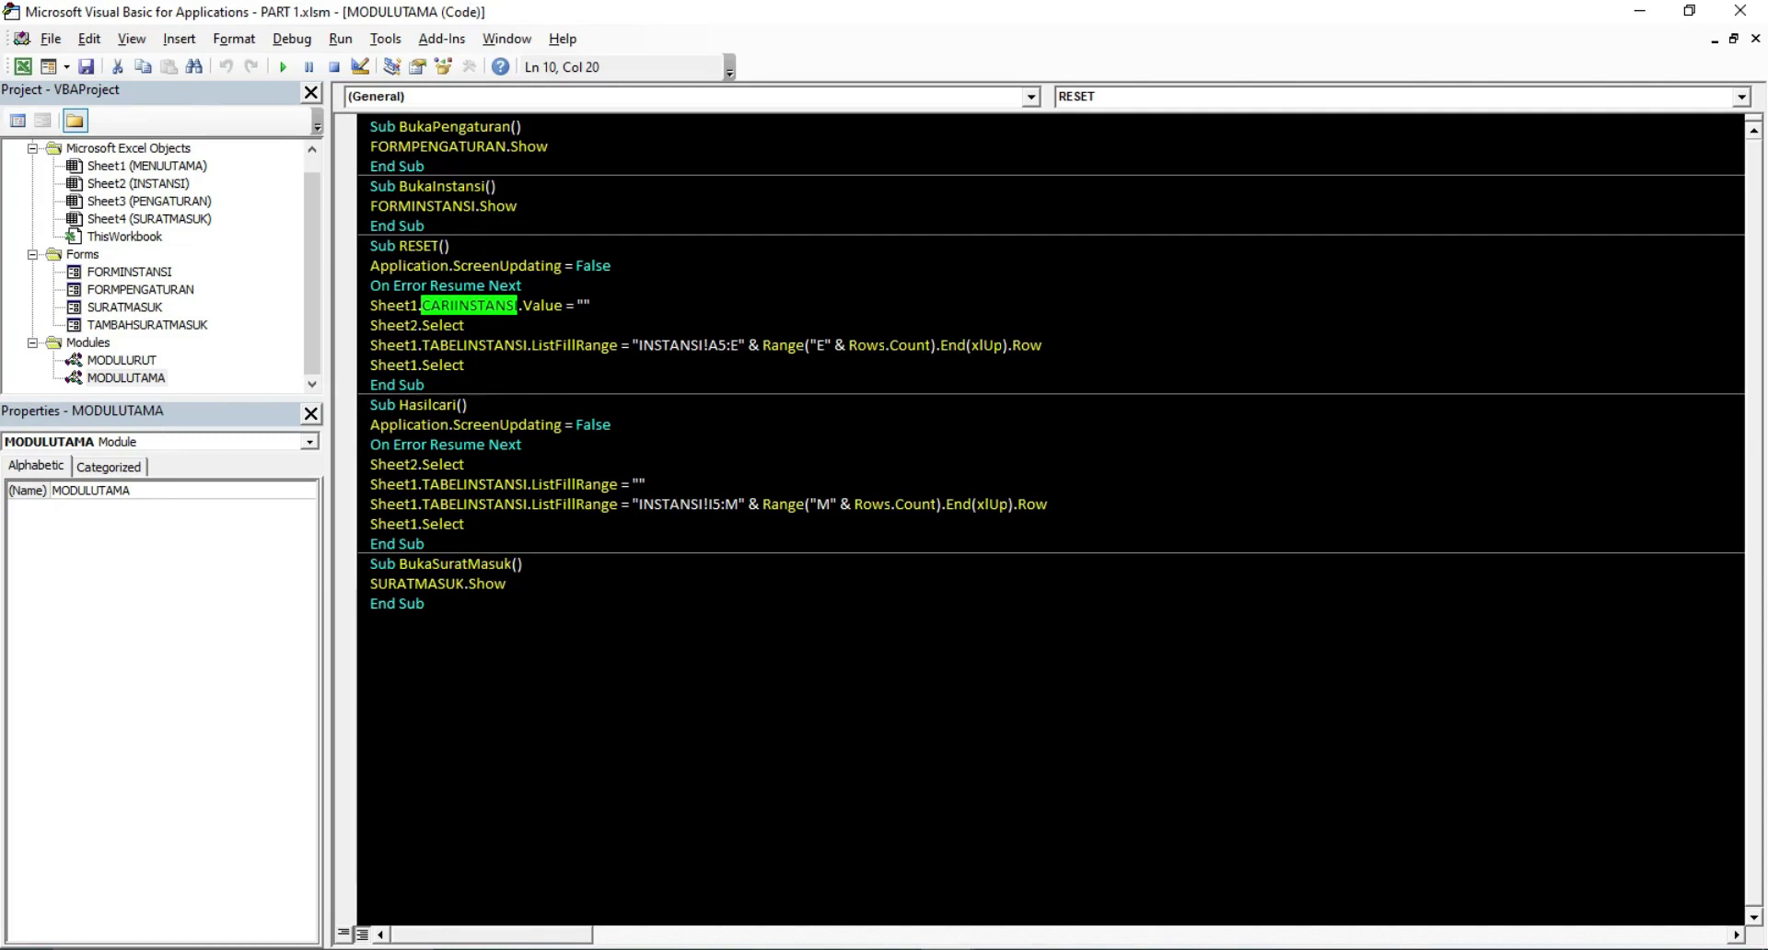
pyautogui.click(24, 66)
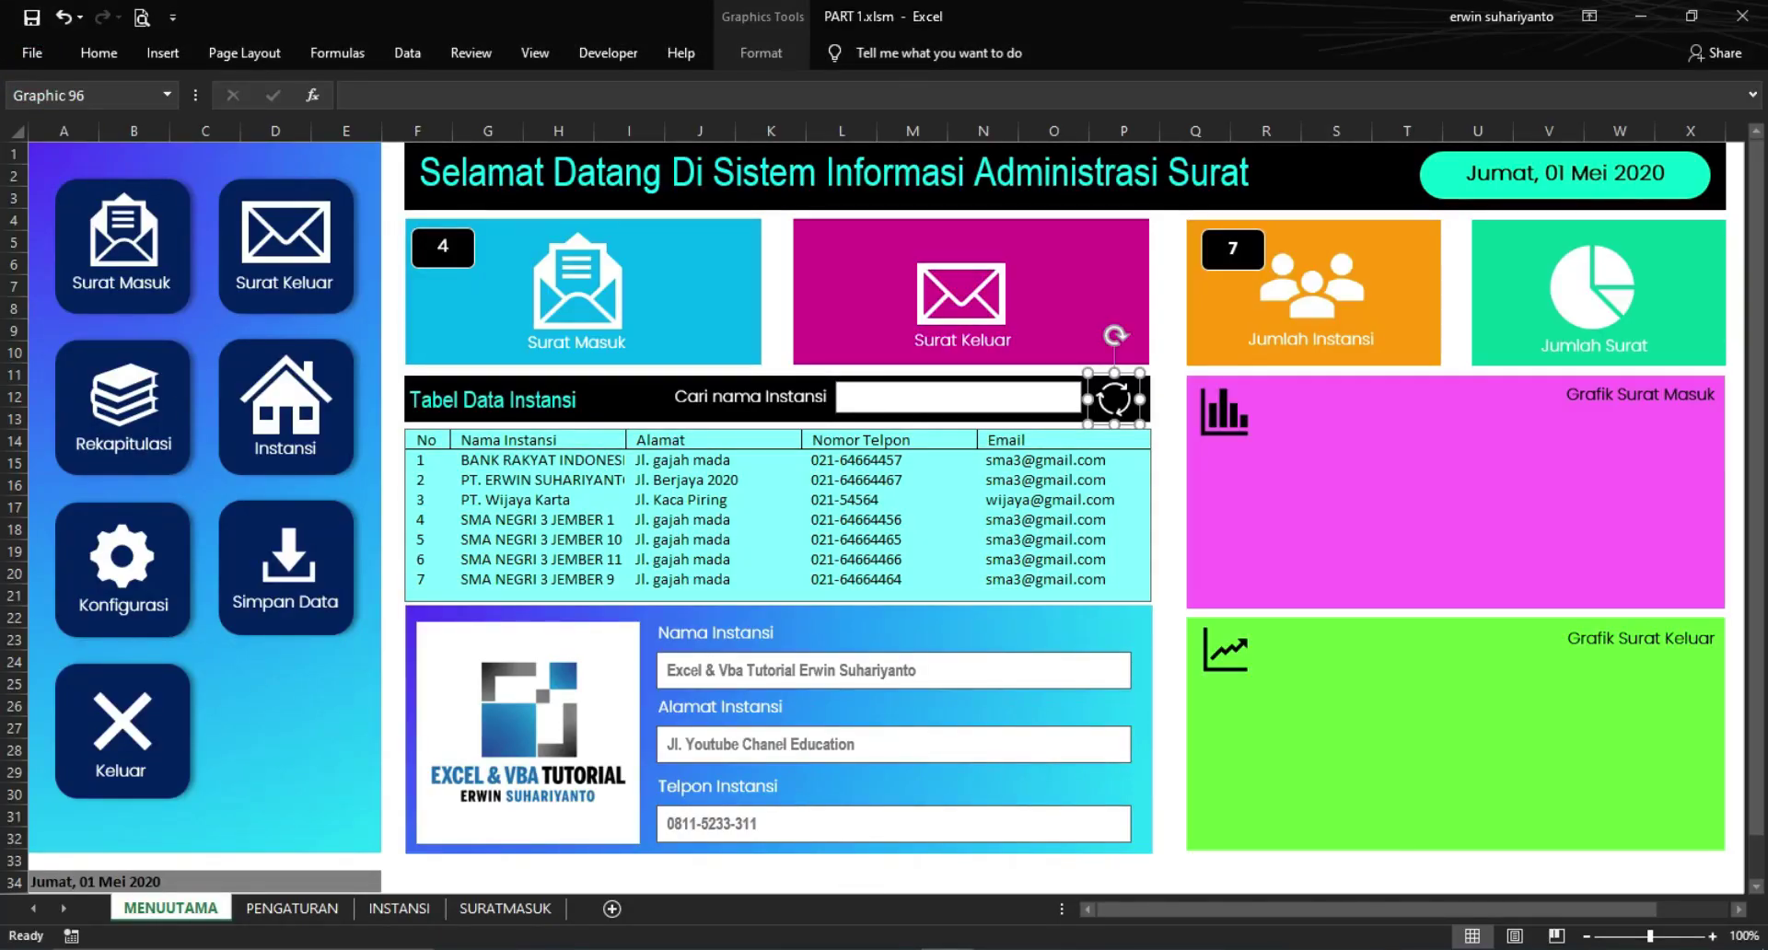
pyautogui.moveTo(926, 939)
pyautogui.click(1034, 913)
# Check the INSTANSI sheet's data, cell A5 formula and Email last column against the code
pyautogui.doubleClick(669, 346)
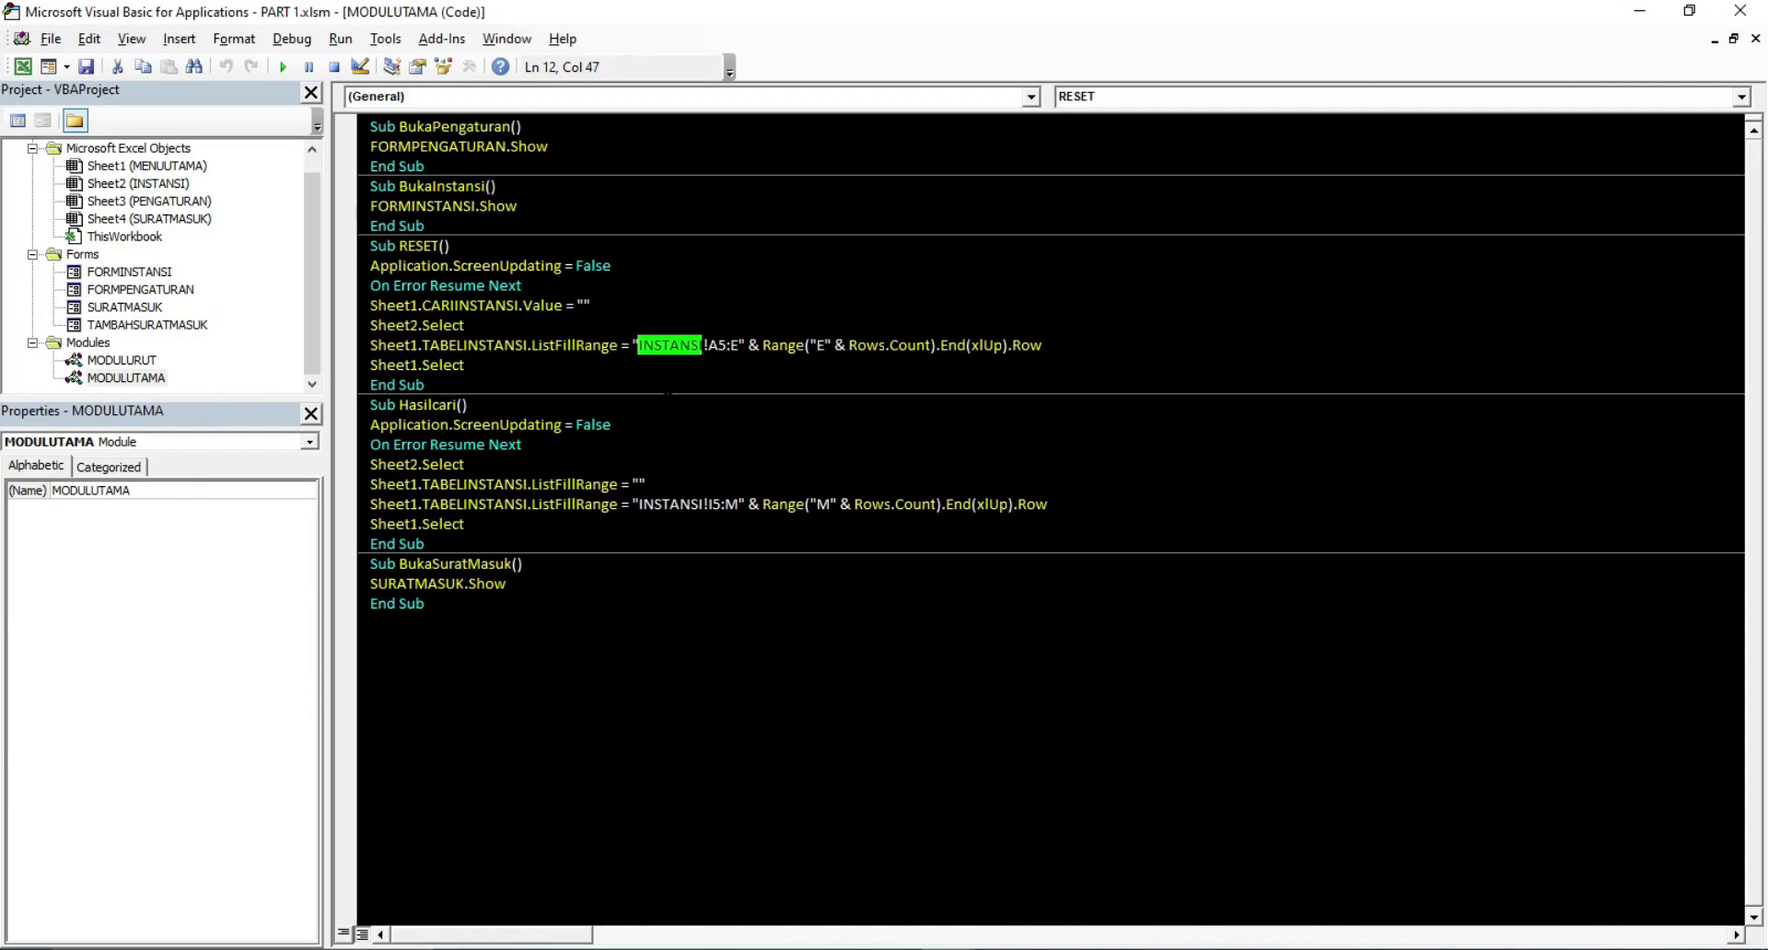
pyautogui.click(22, 66)
pyautogui.click(399, 909)
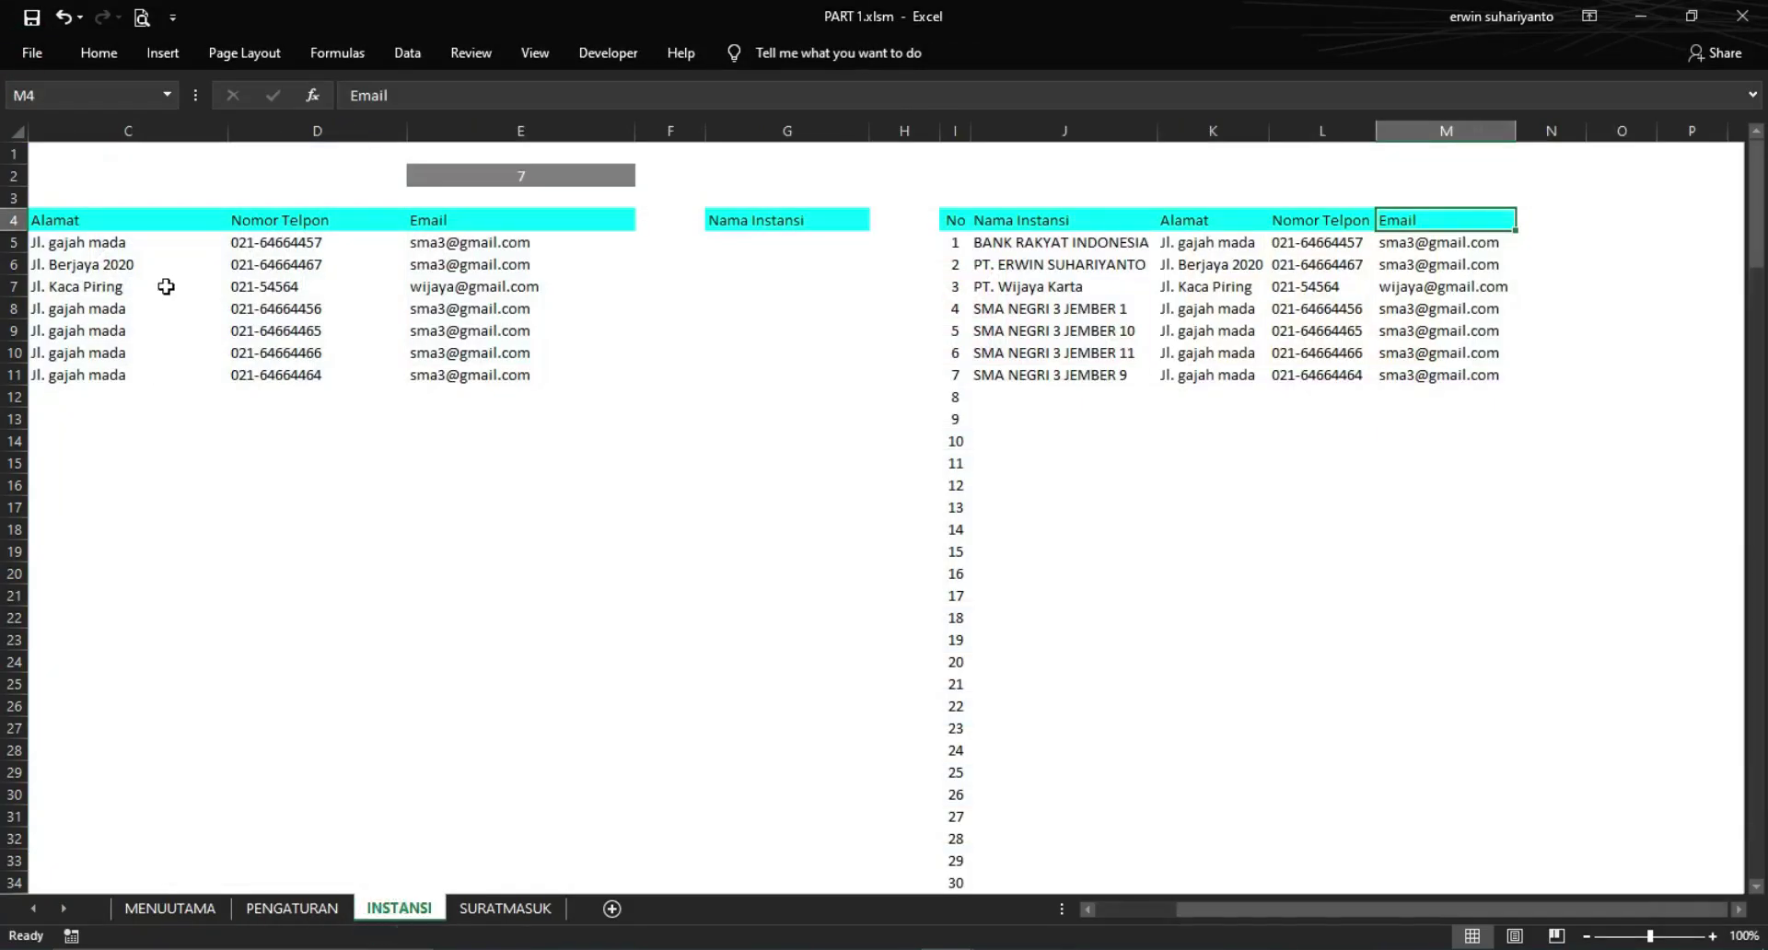
pyautogui.click(1117, 909)
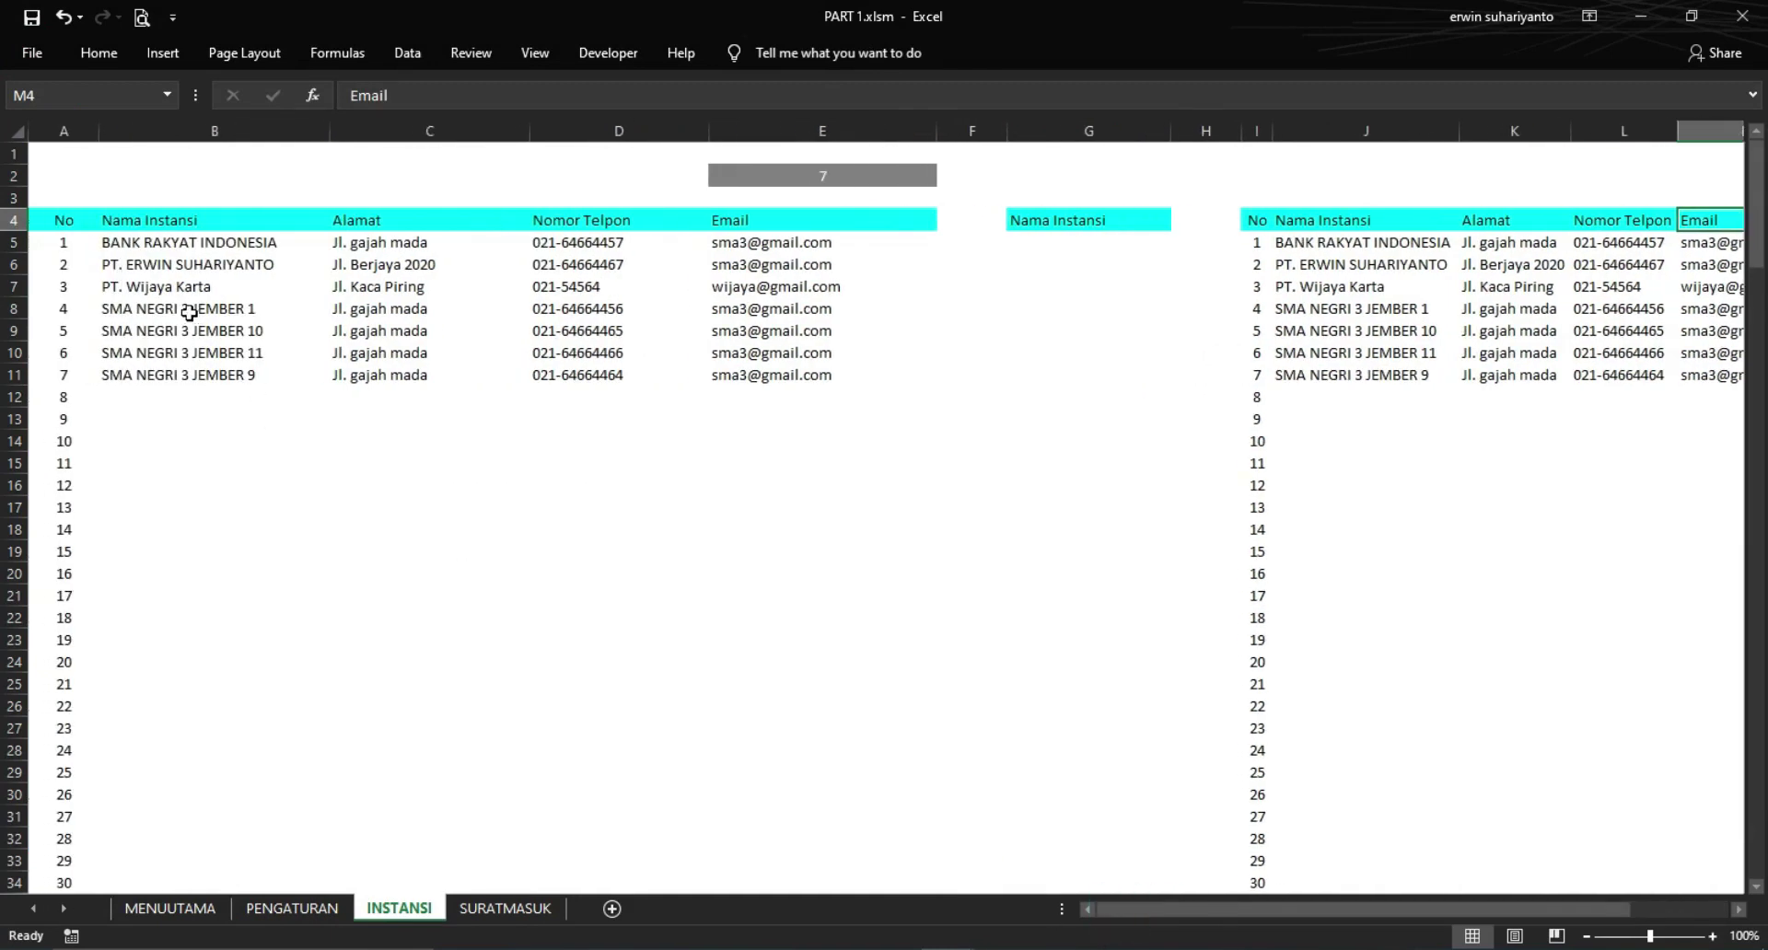
pyautogui.click(79, 242)
pyautogui.click(843, 223)
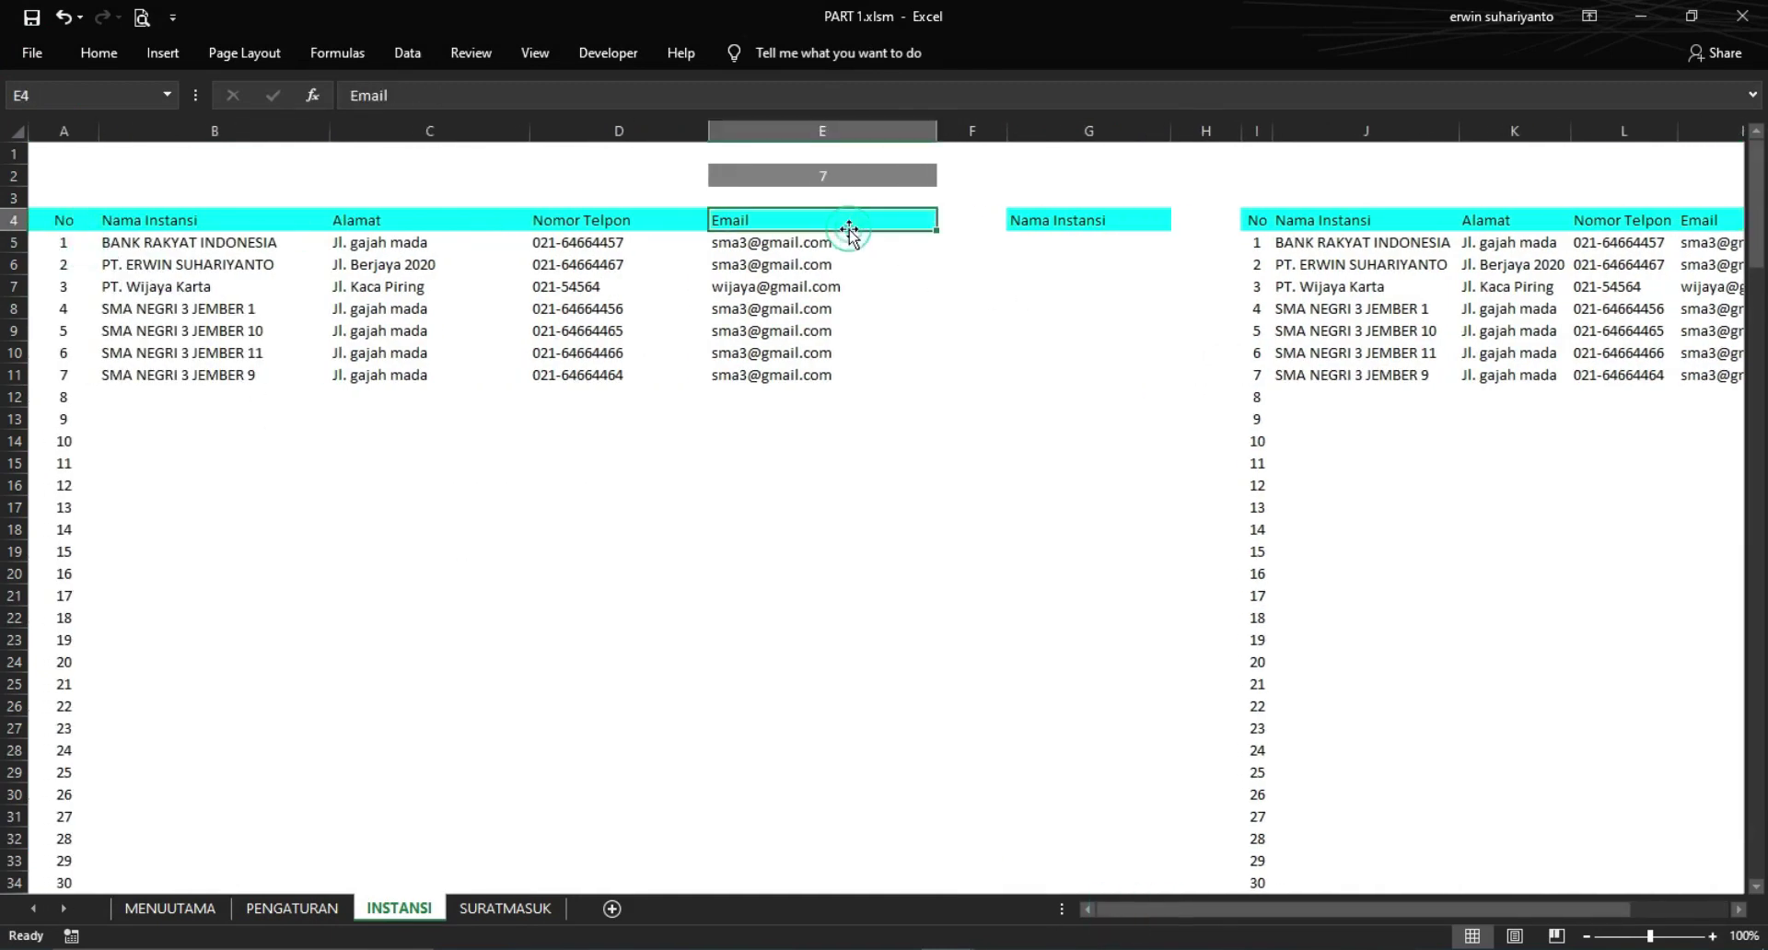
pyautogui.click(1045, 916)
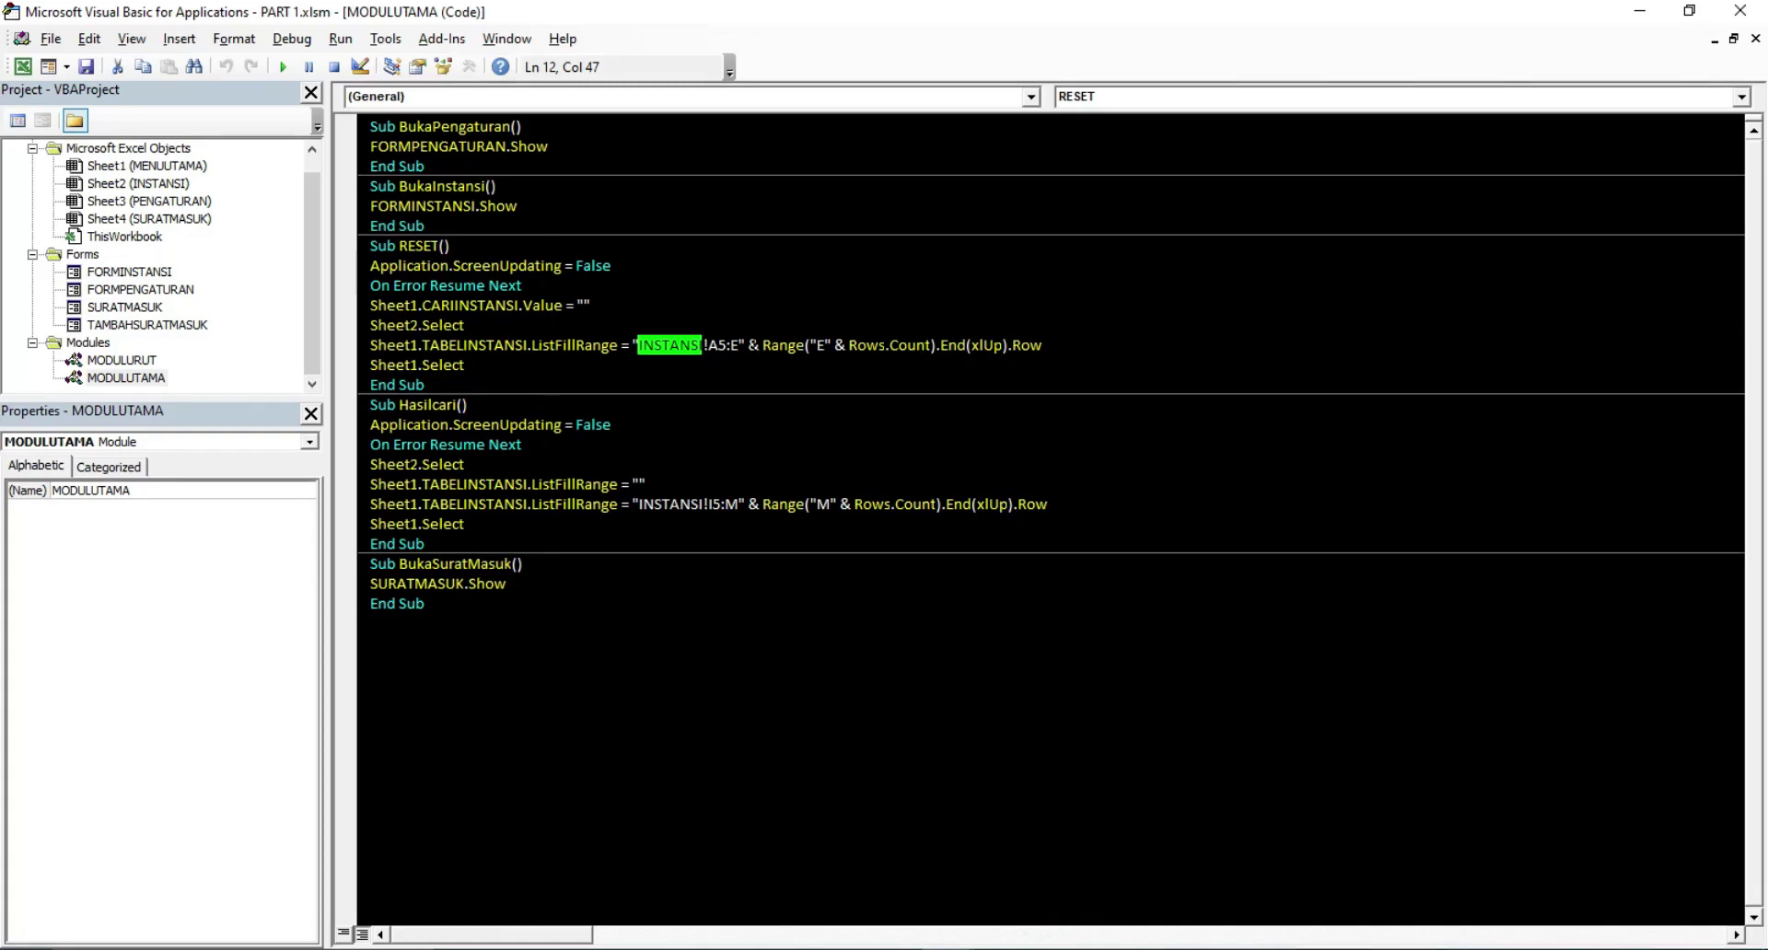
# Identify the INSTANSI!A5:E range's end and row-count columns, then return to the MENUTAMA sheet
pyautogui.doubleClick(733, 345)
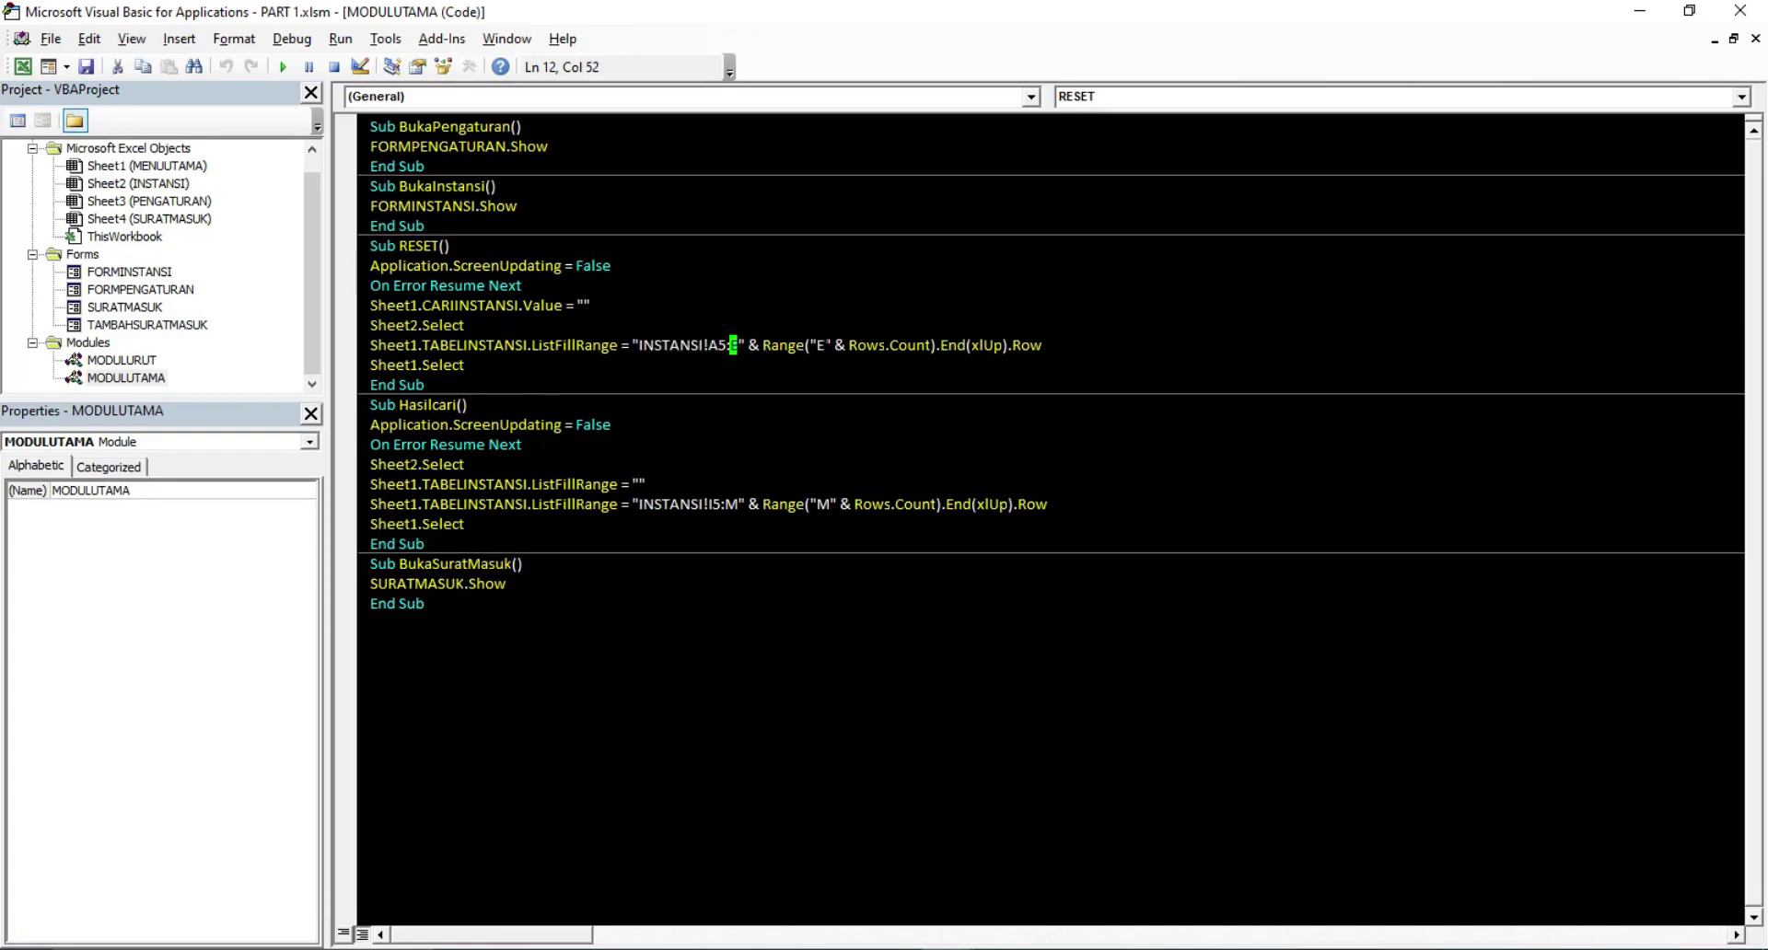
pyautogui.doubleClick(818, 345)
pyautogui.click(22, 67)
pyautogui.click(170, 908)
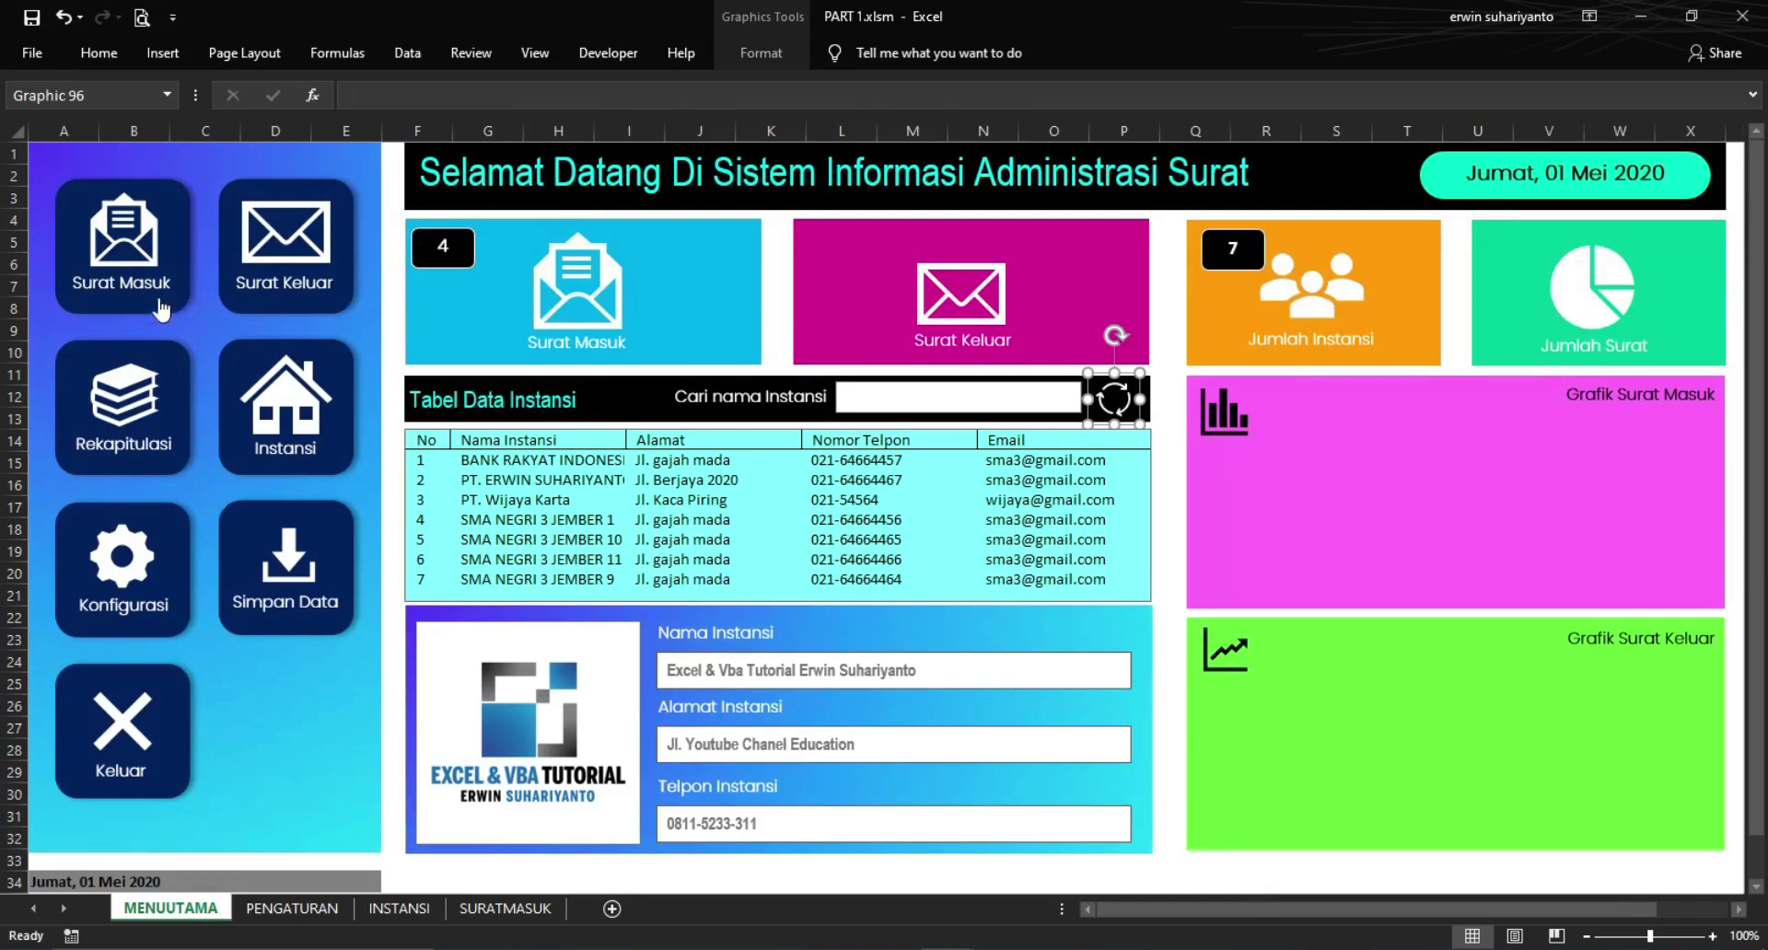
# Open and close Form Surat Masuk, then open the SURATMASUK userform design in VBA
pyautogui.click(147, 268)
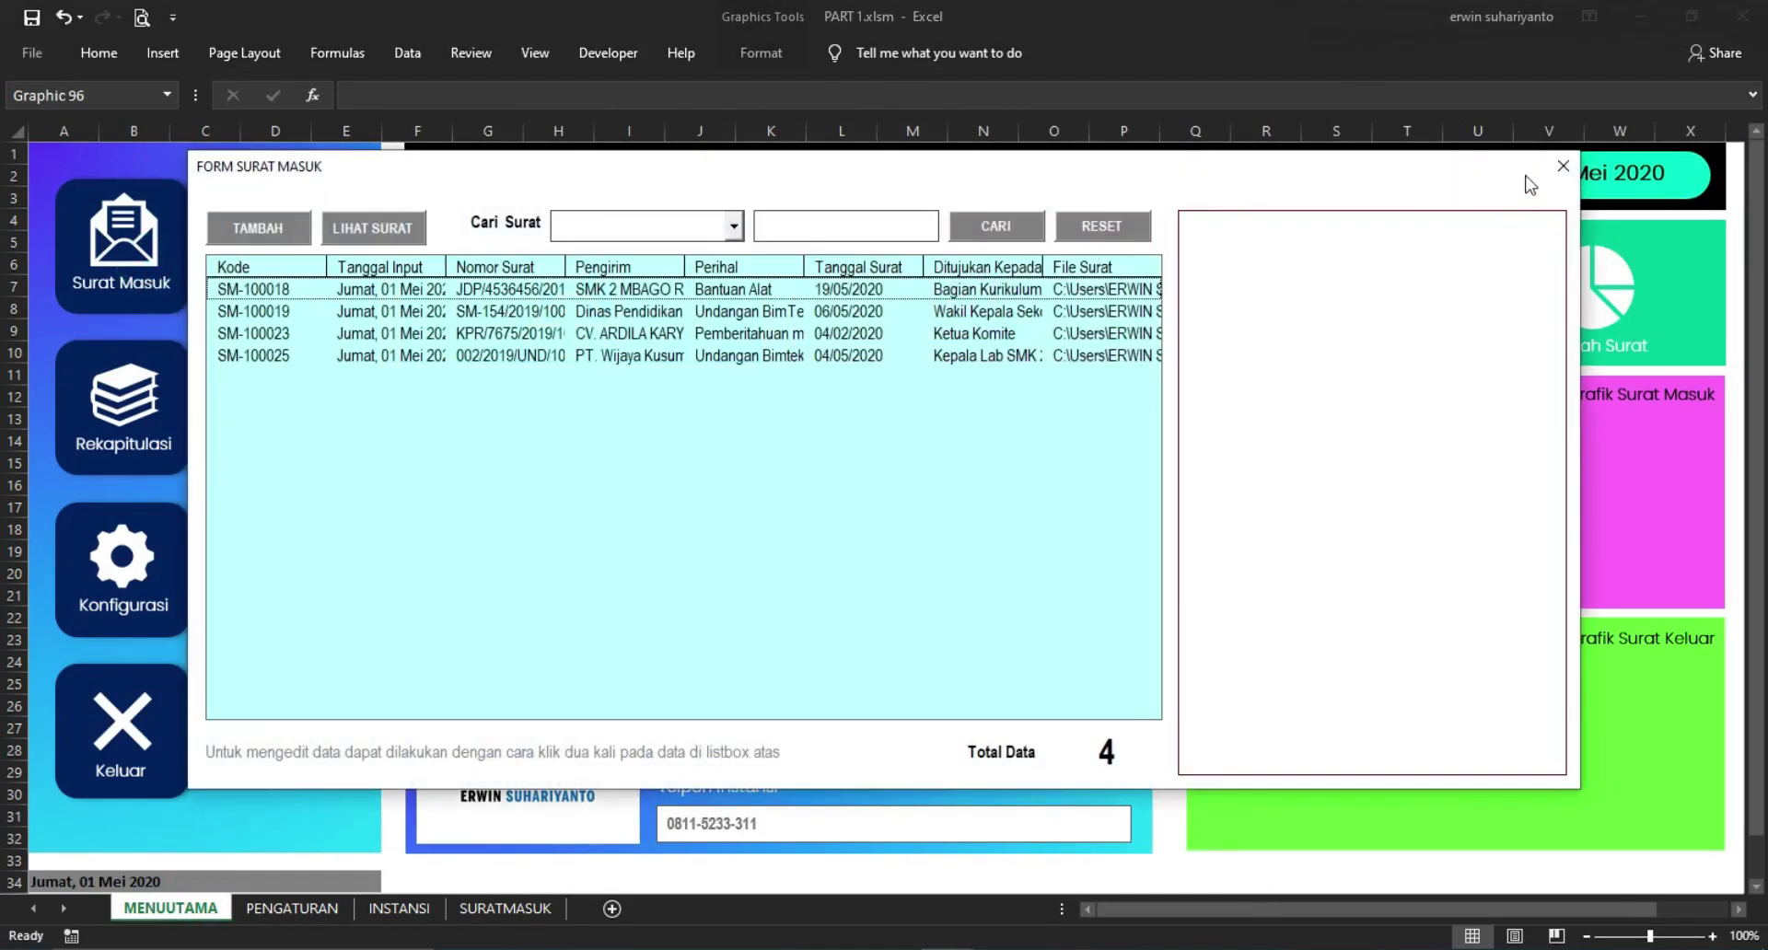
pyautogui.click(1562, 166)
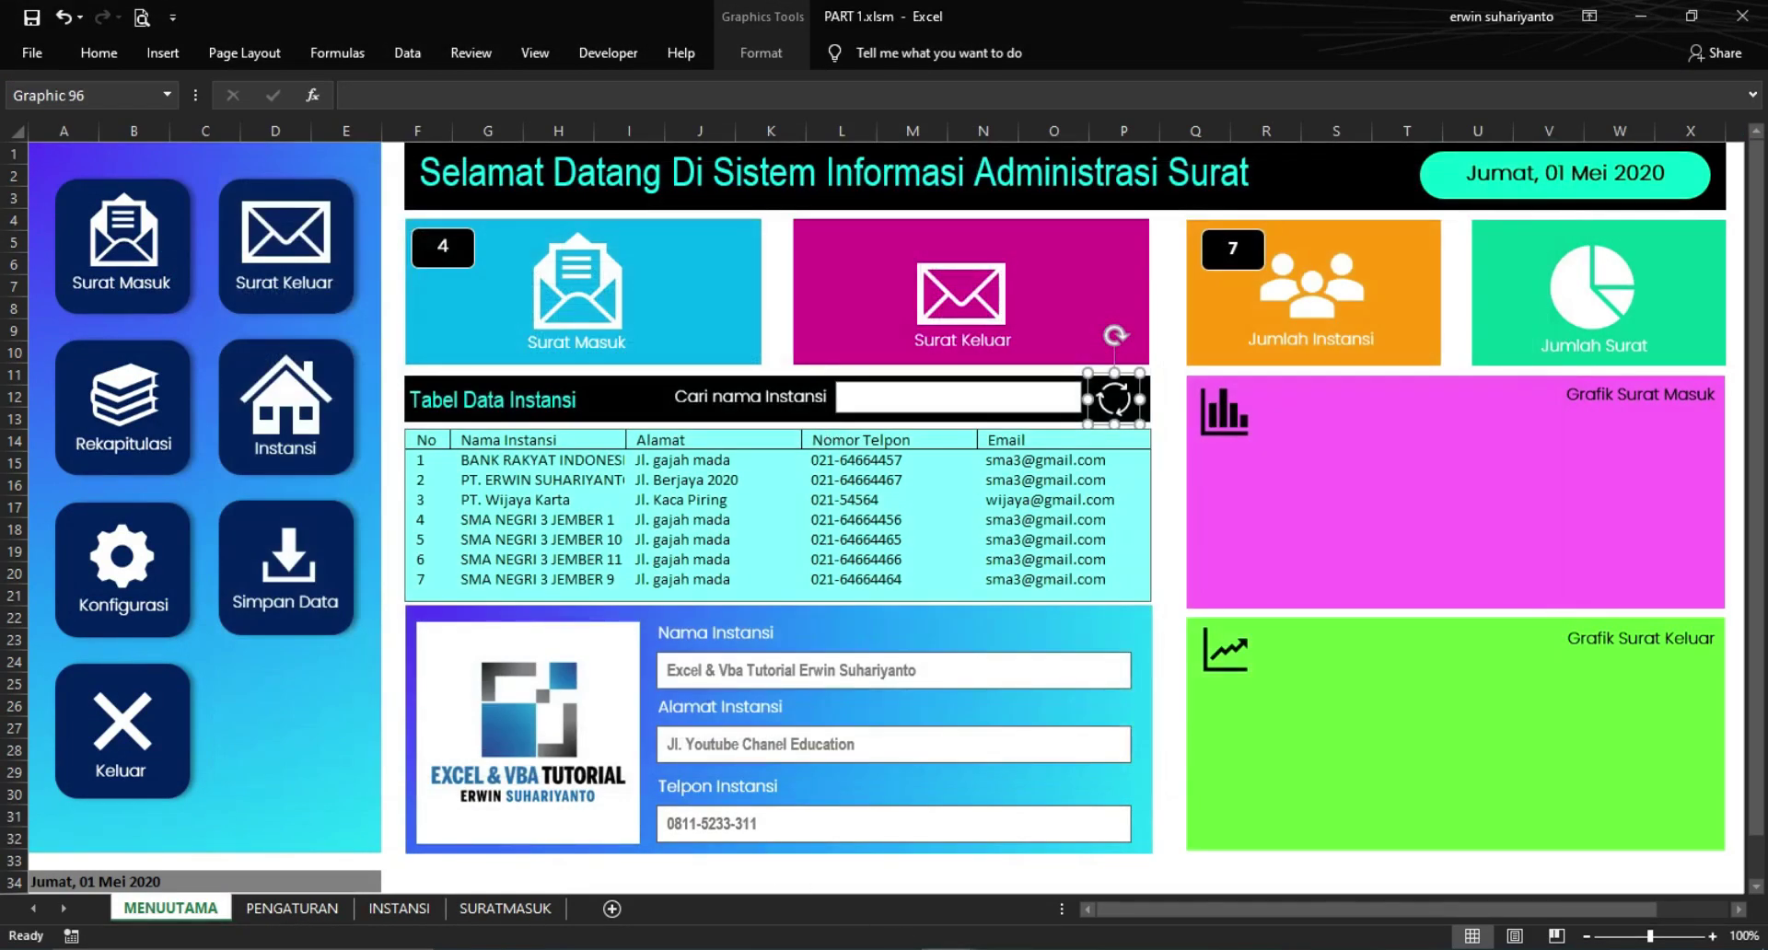
pyautogui.click(1059, 911)
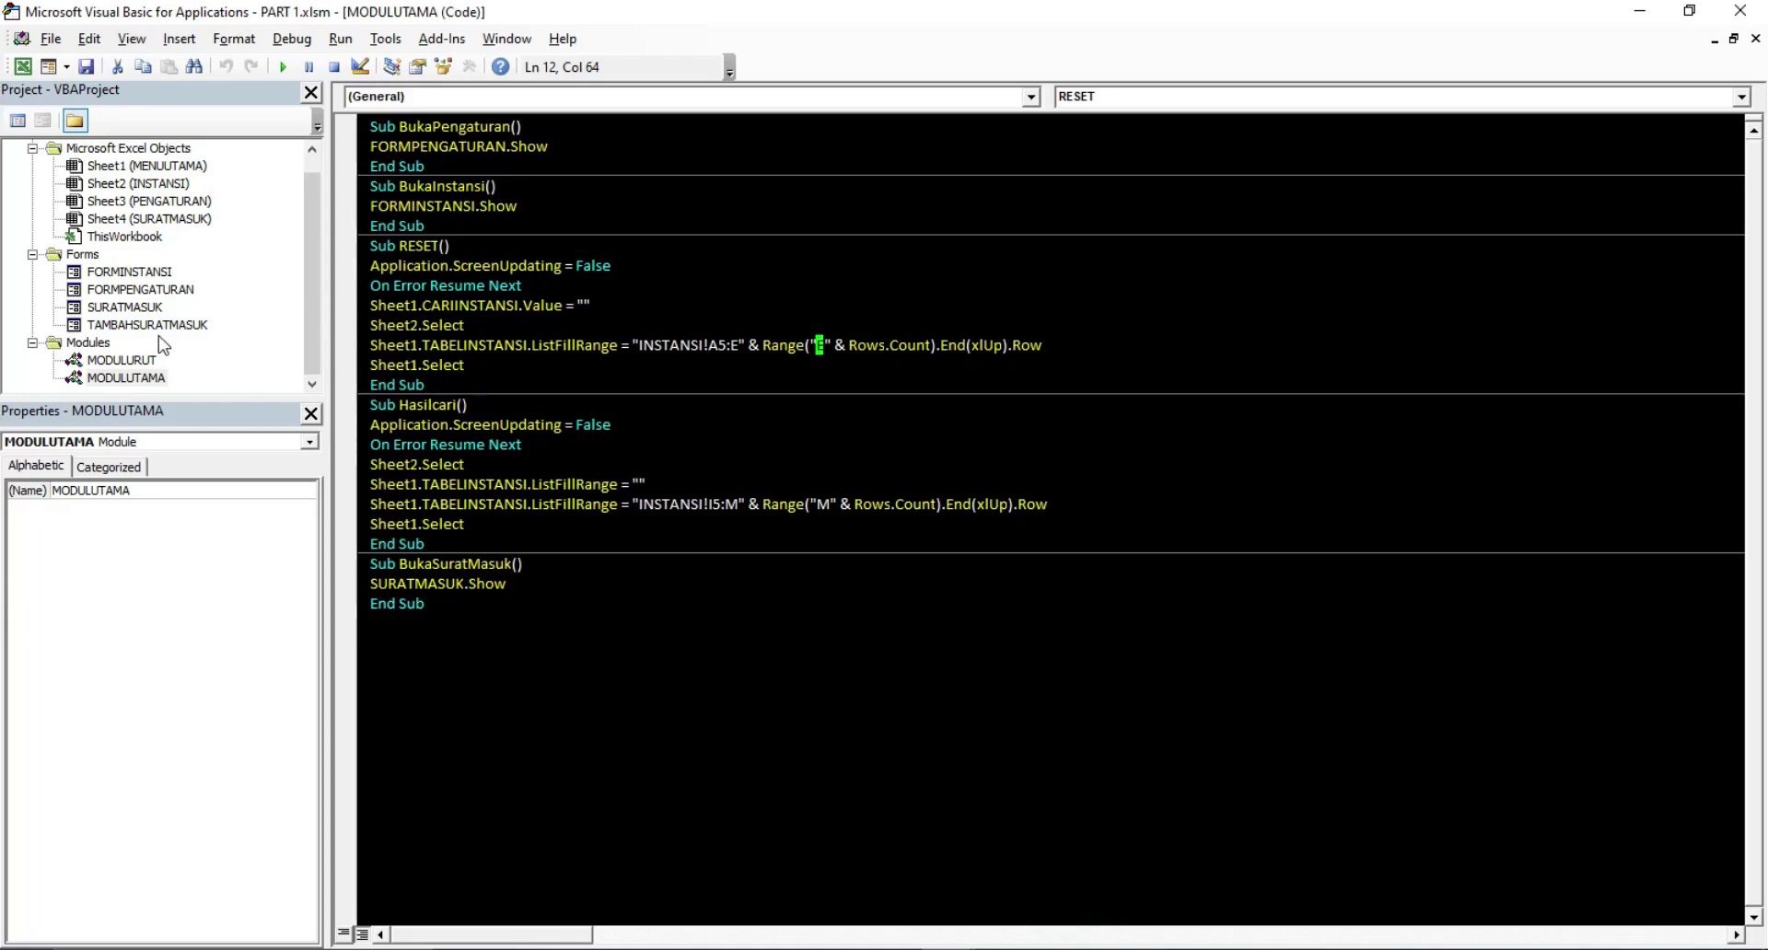
pyautogui.doubleClick(139, 311)
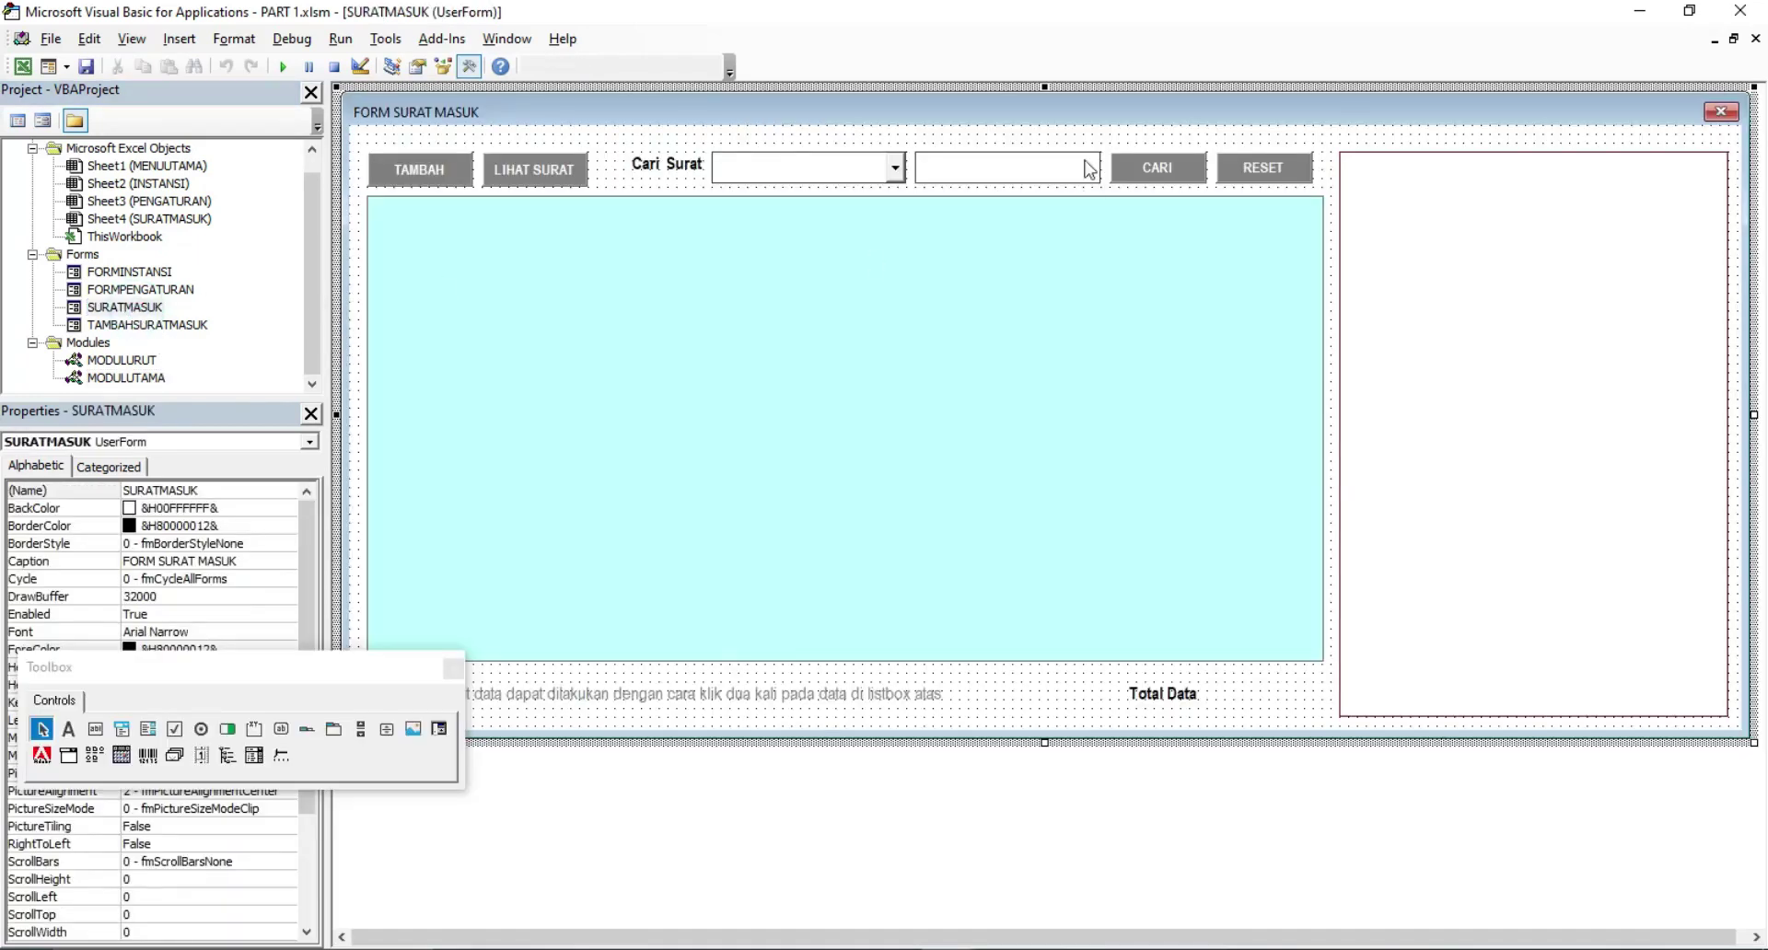
pyautogui.moveTo(700, 818); pyautogui.dragTo(822, 829)
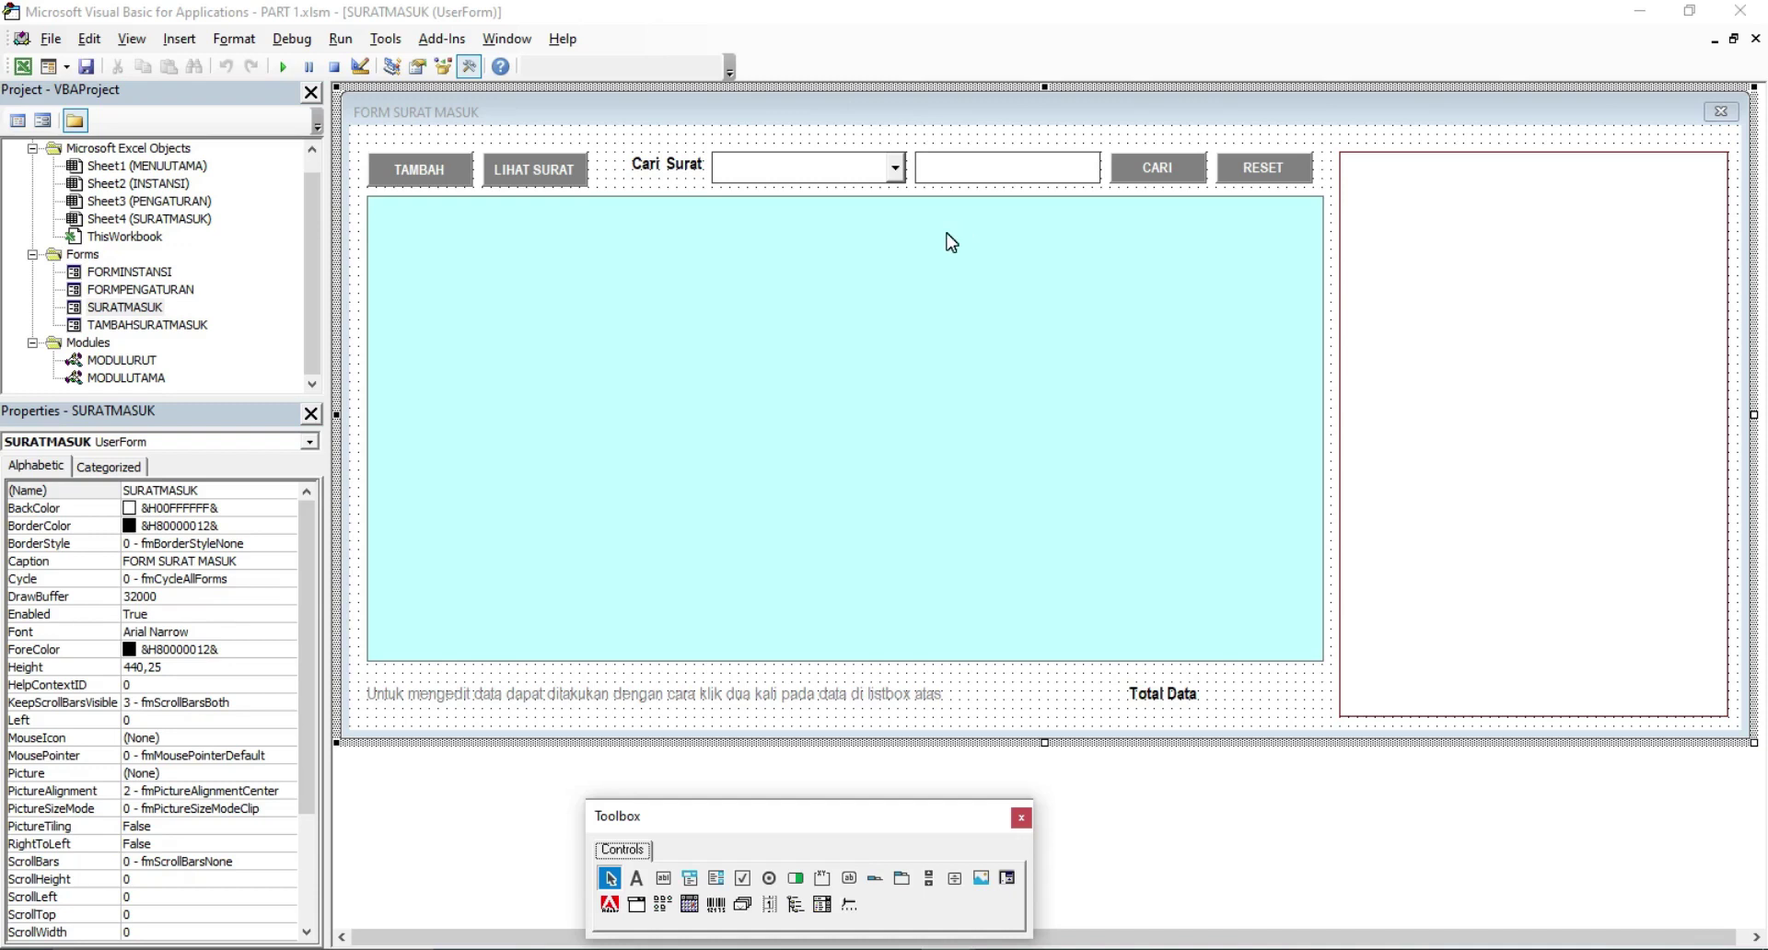
pyautogui.click(458, 177)
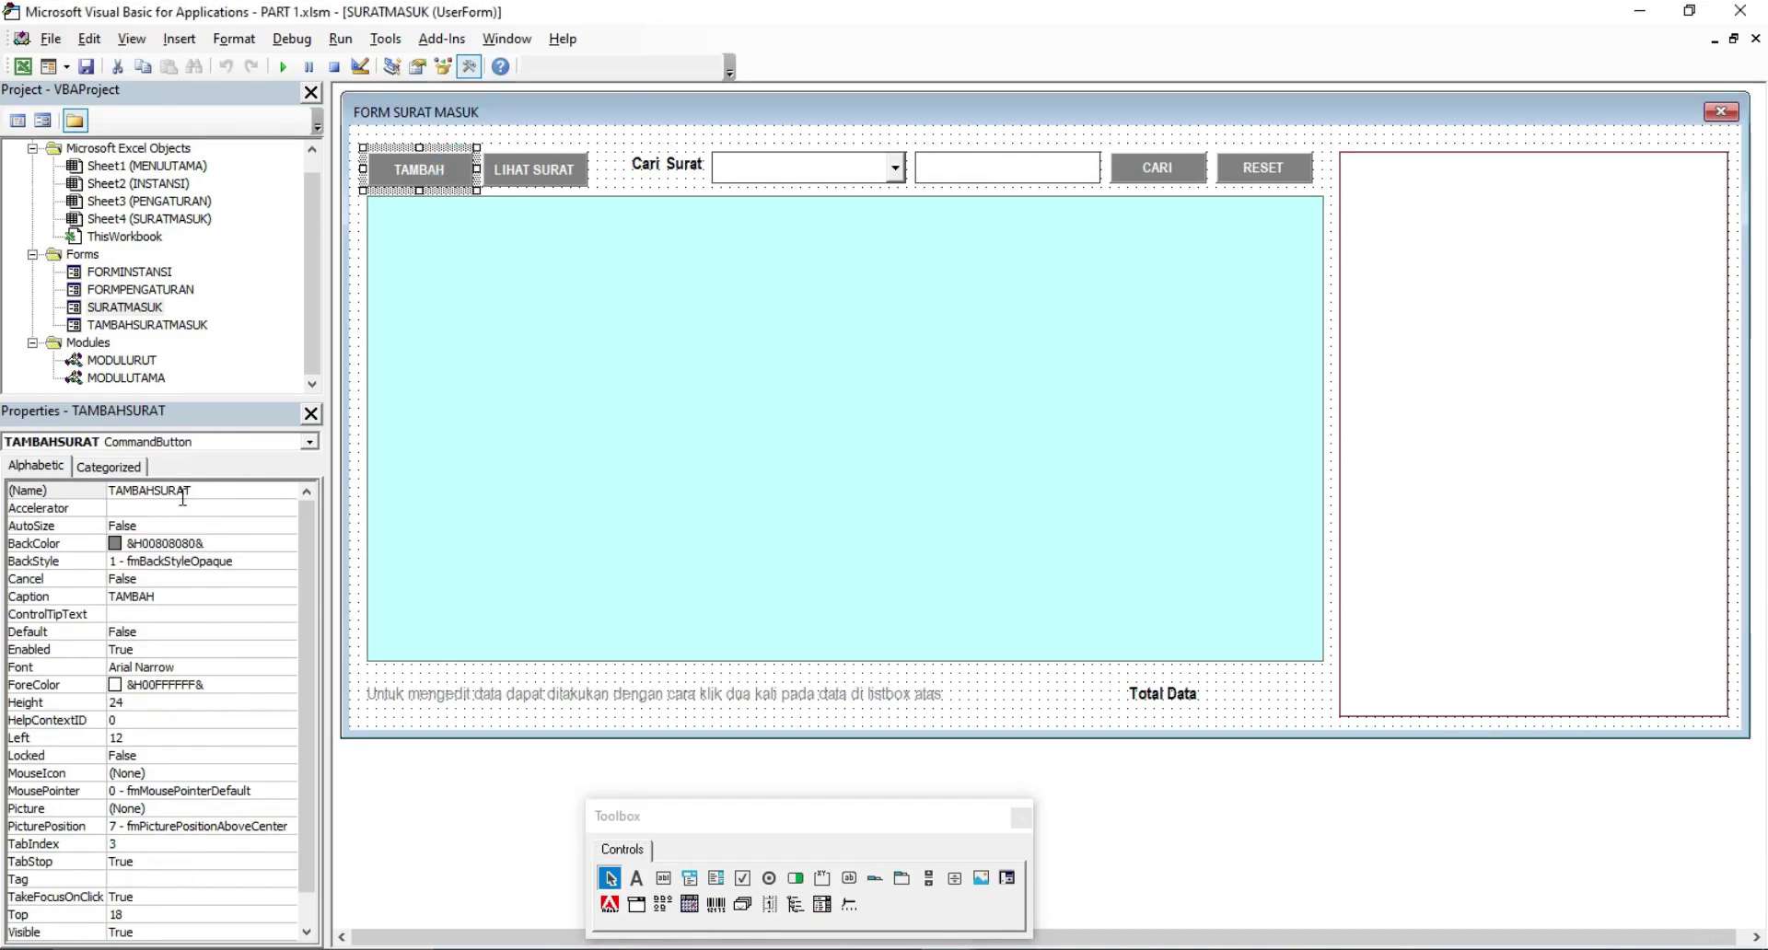
pyautogui.click(534, 169)
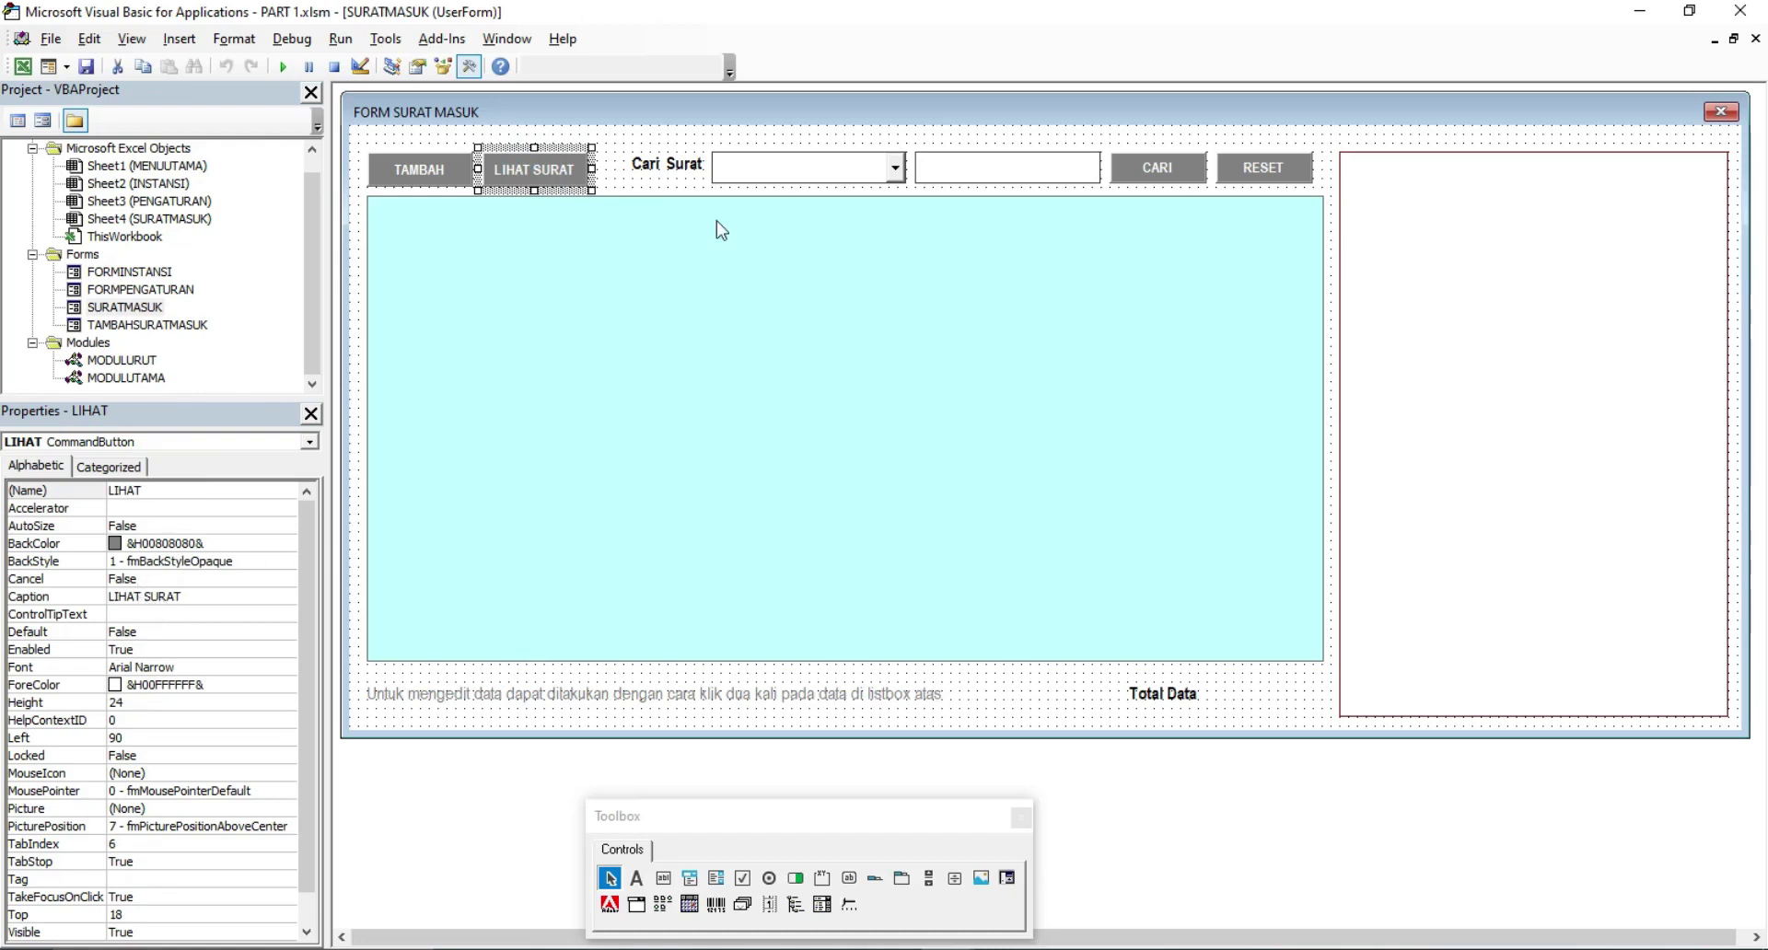
pyautogui.click(680, 168)
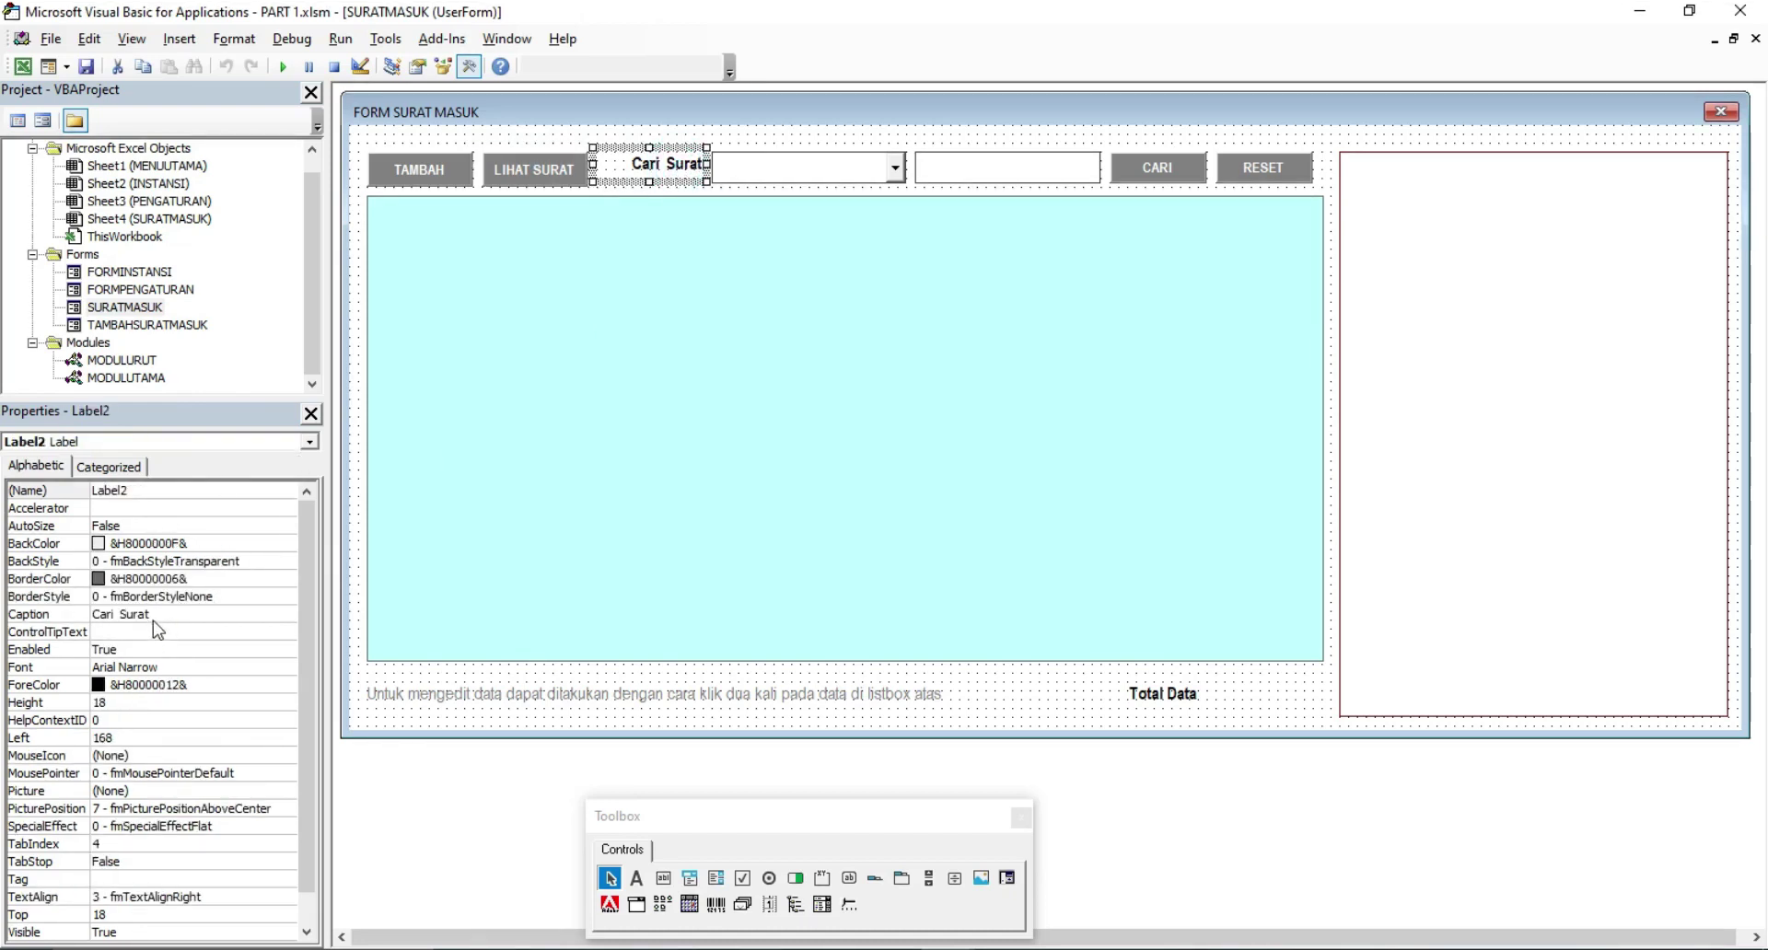
pyautogui.click(742, 170)
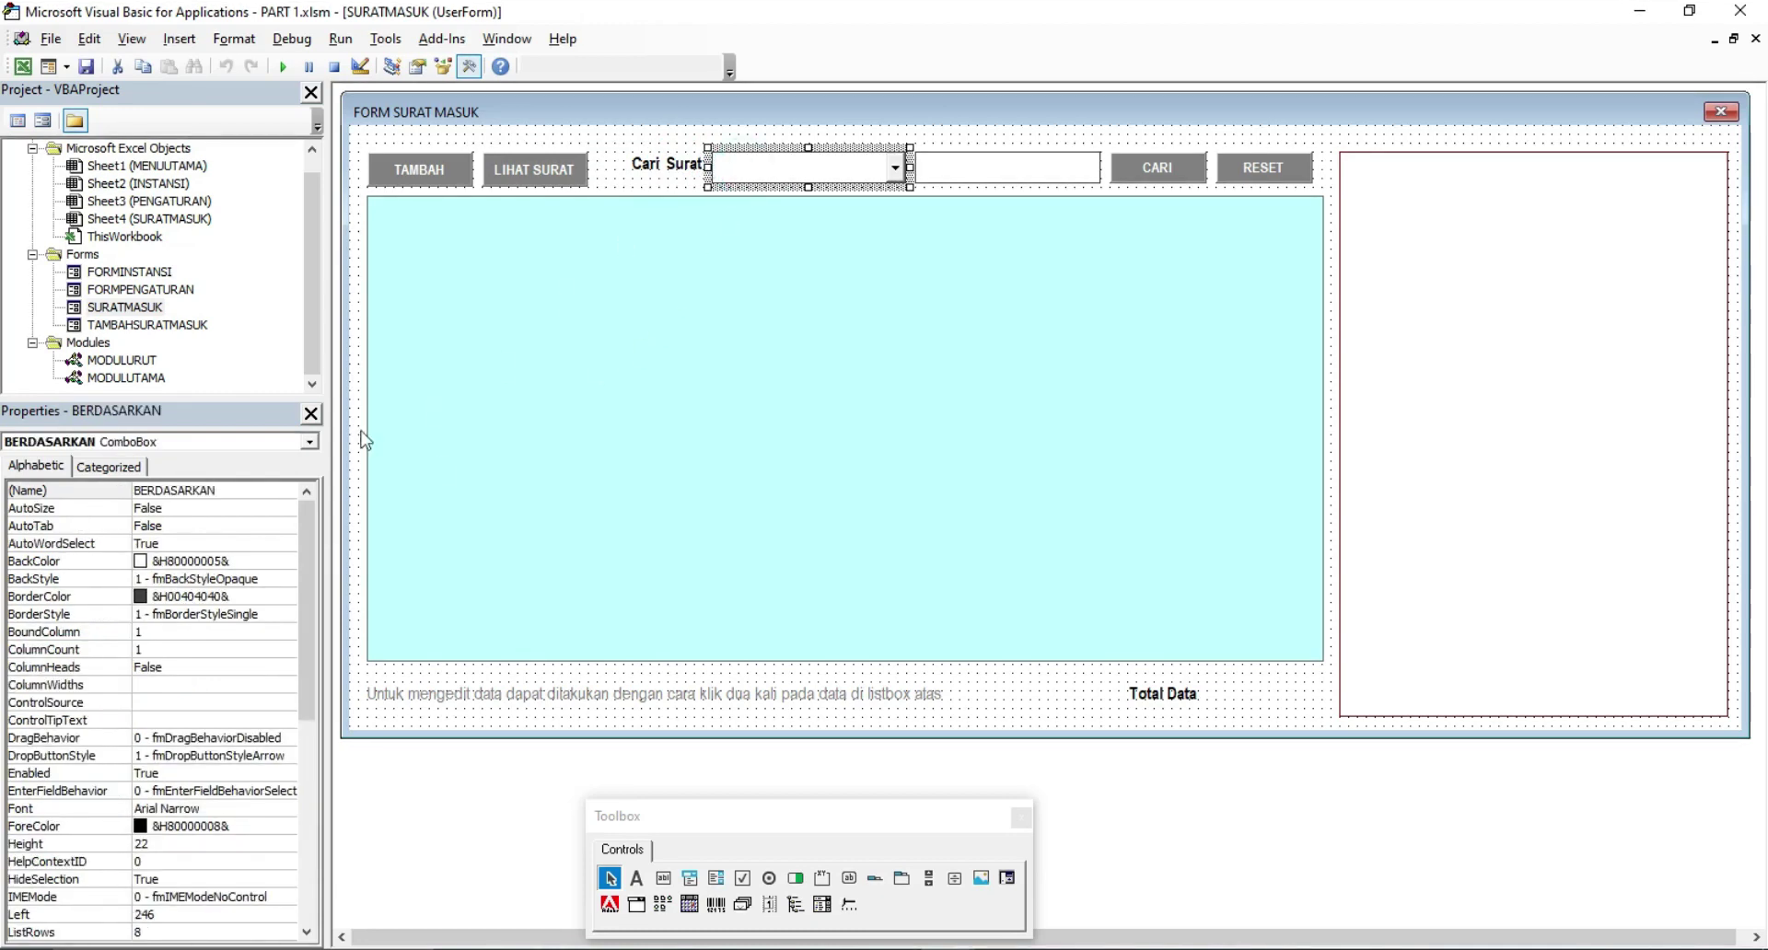
pyautogui.click(957, 167)
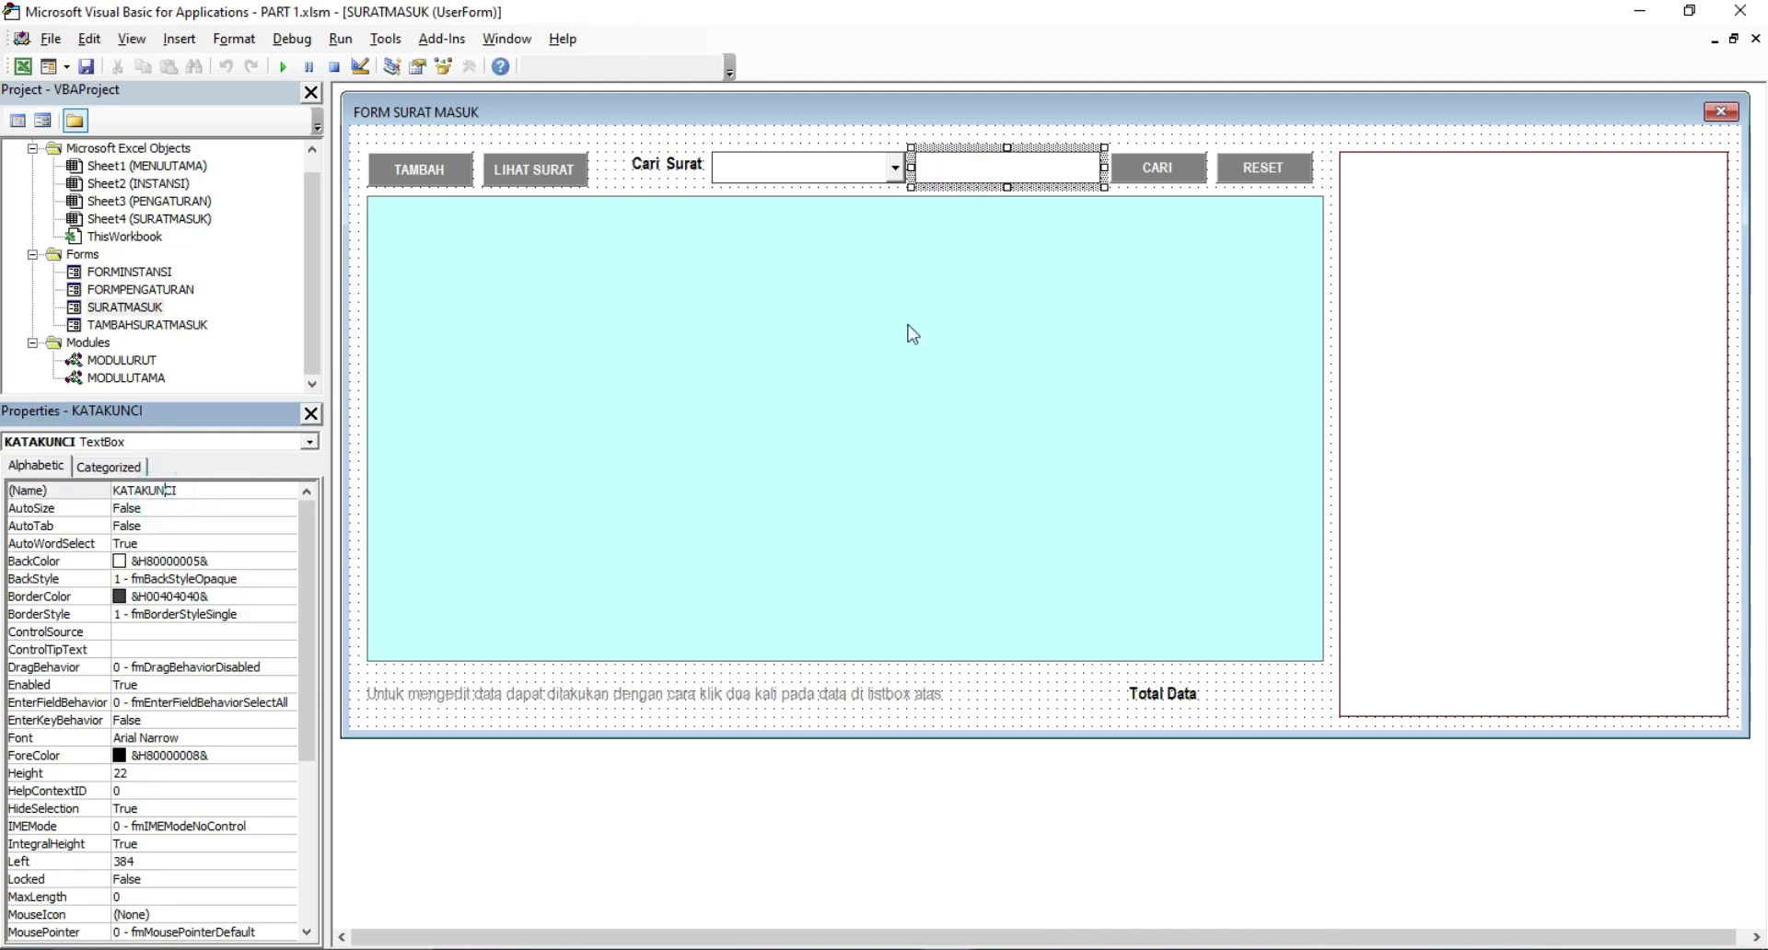
pyautogui.click(1149, 173)
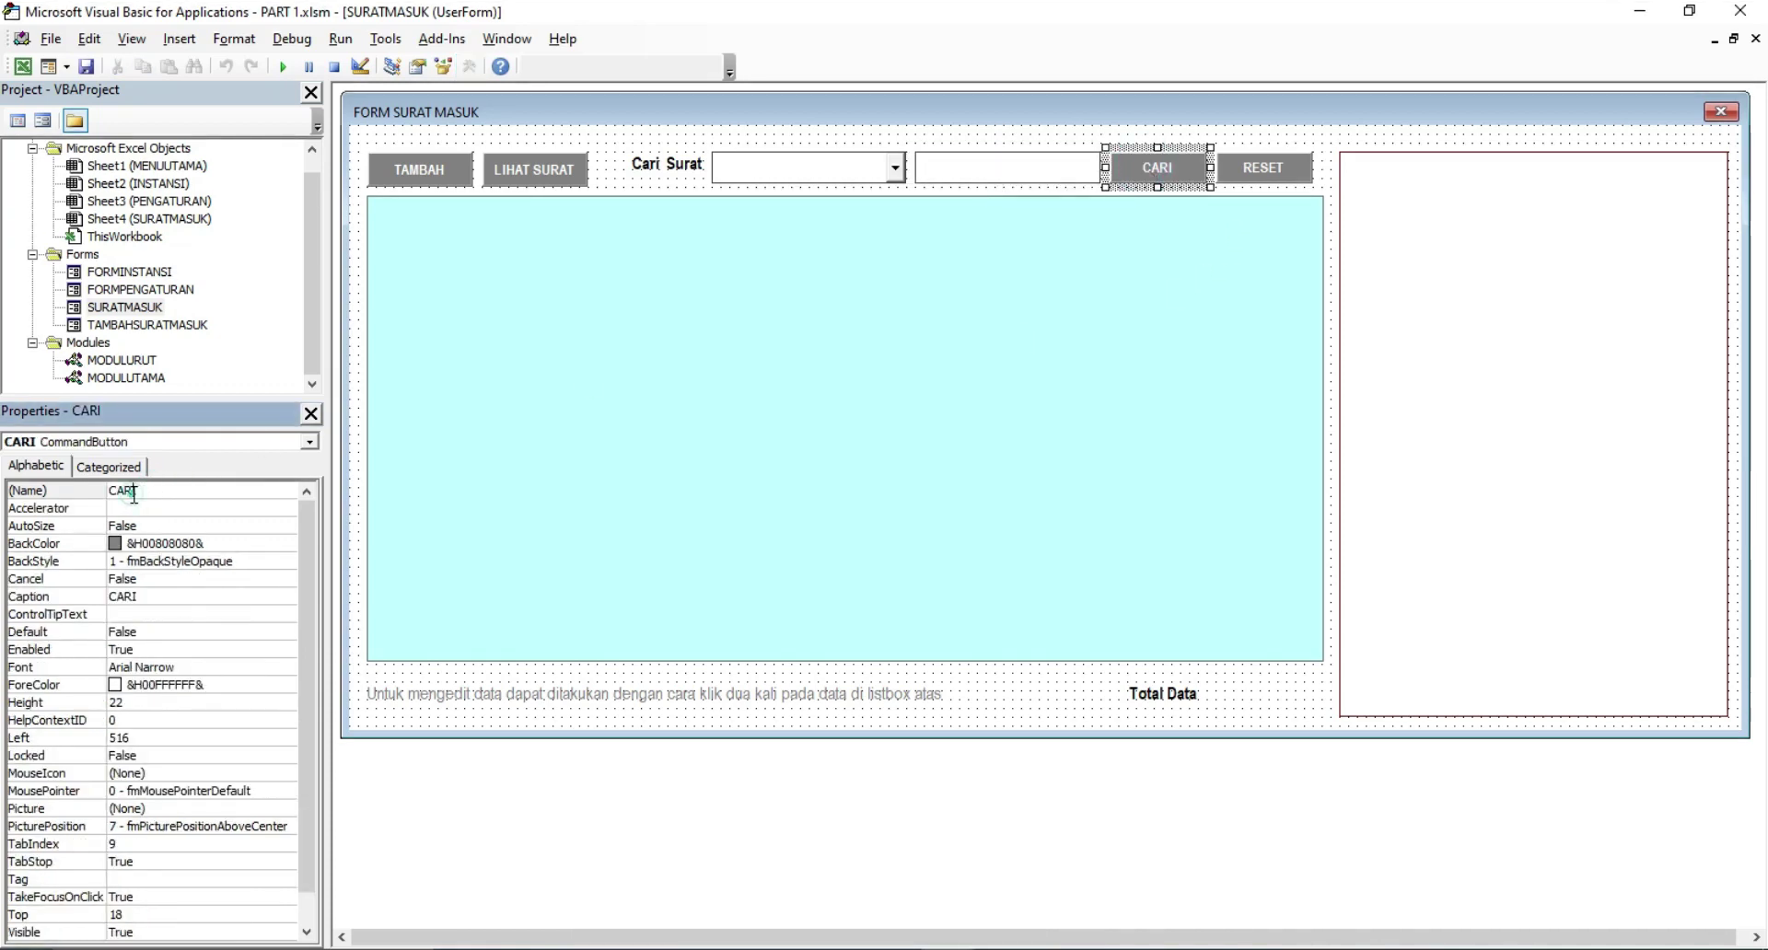
pyautogui.click(1243, 190)
pyautogui.click(1242, 171)
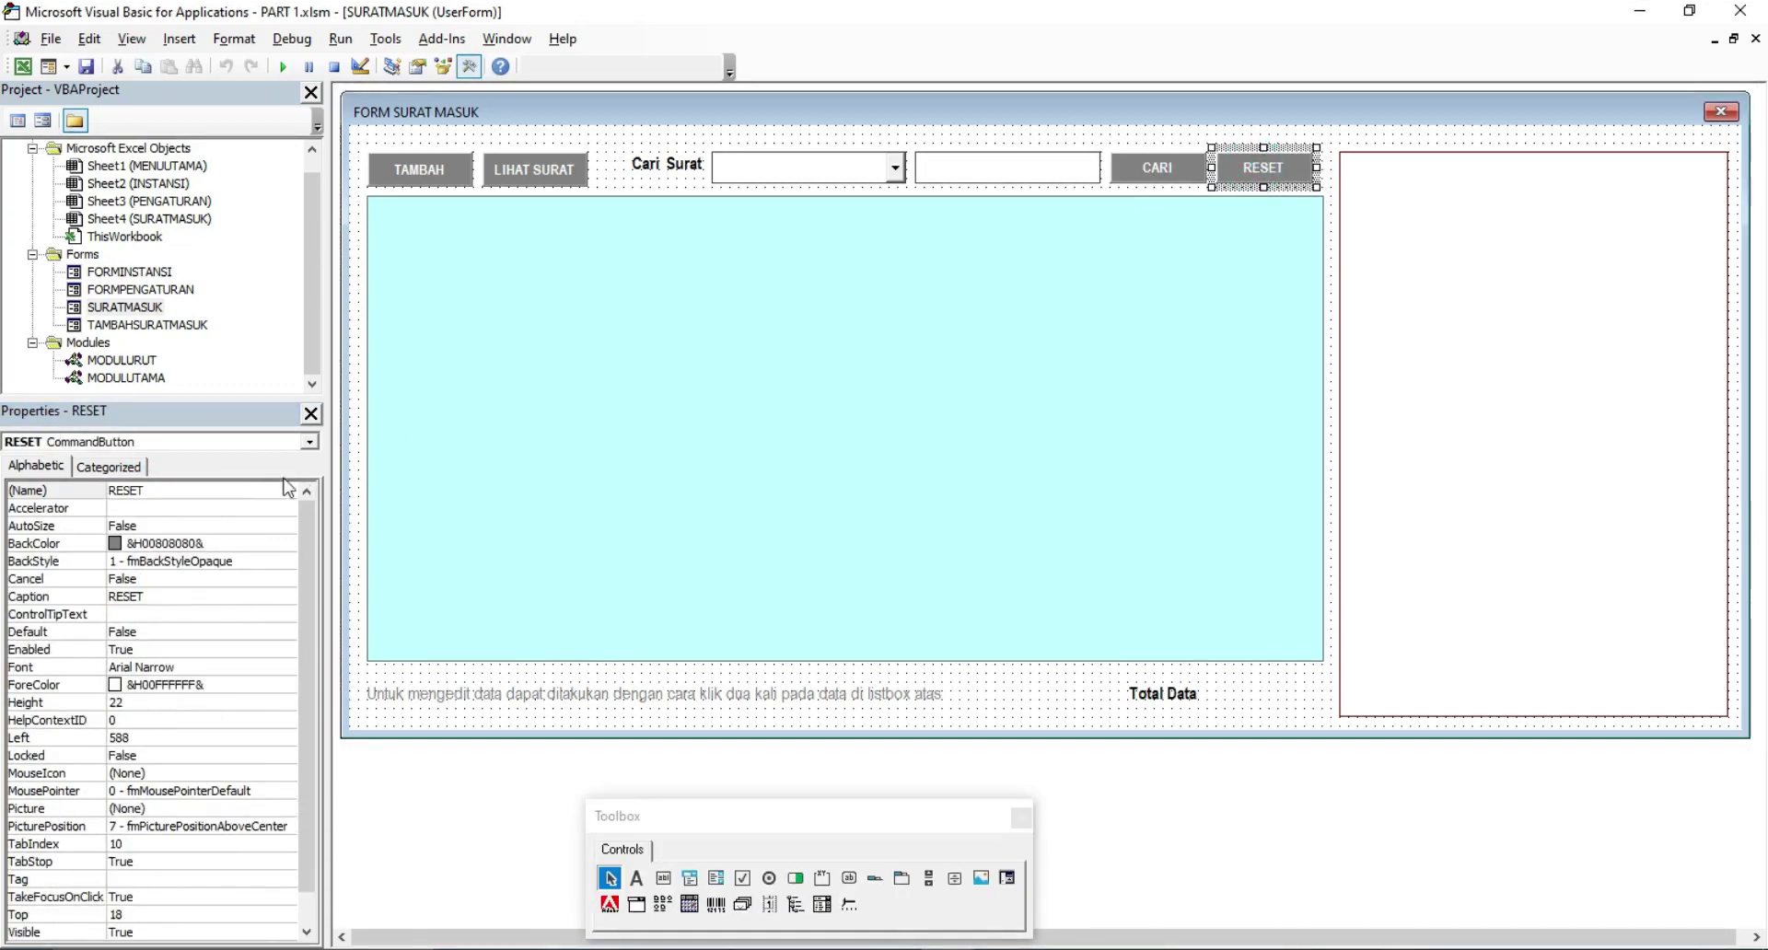
pyautogui.click(154, 488)
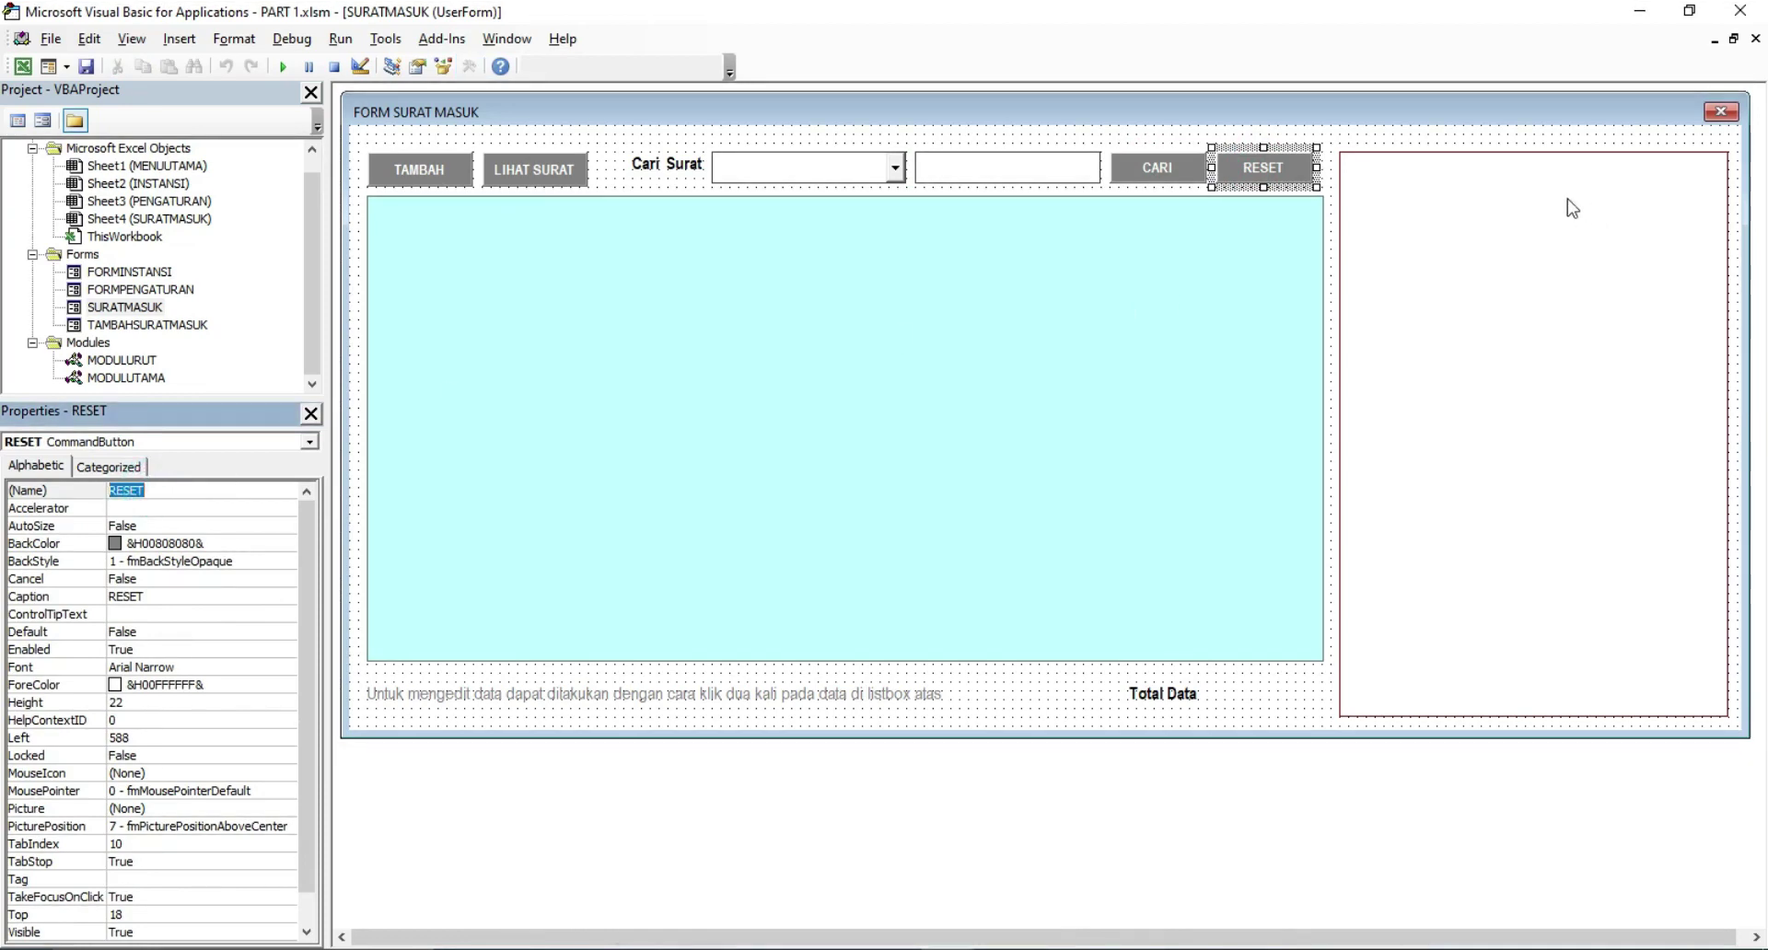
pyautogui.click(754, 256)
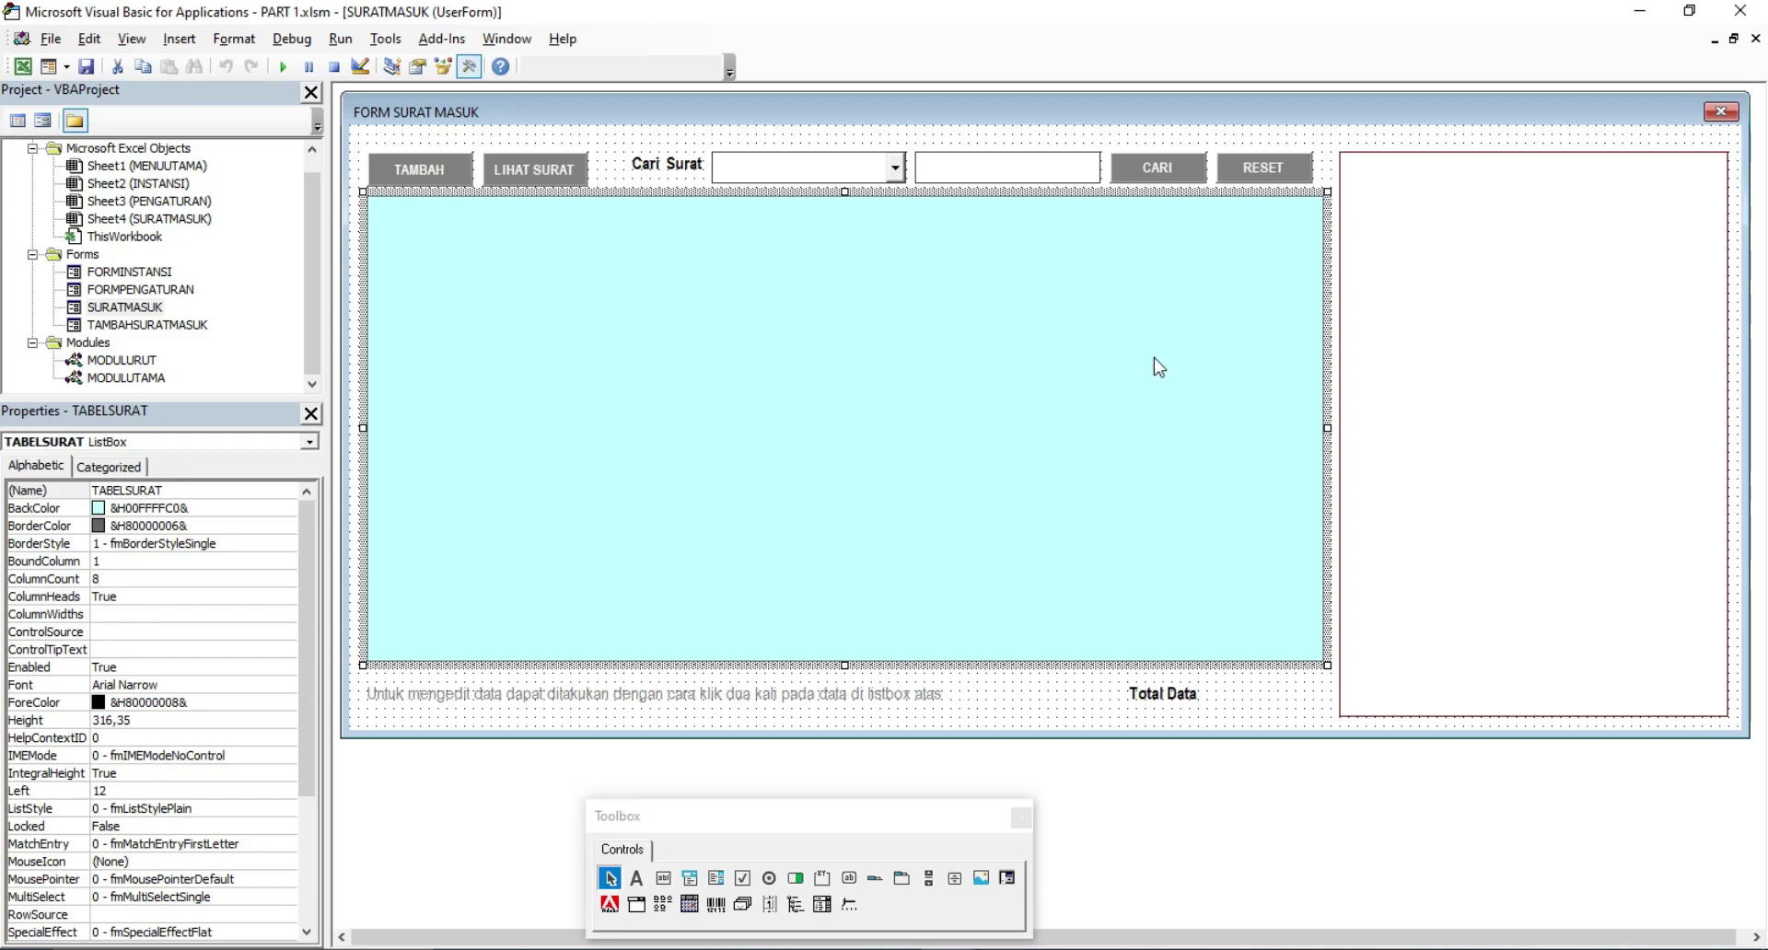
pyautogui.click(787, 700)
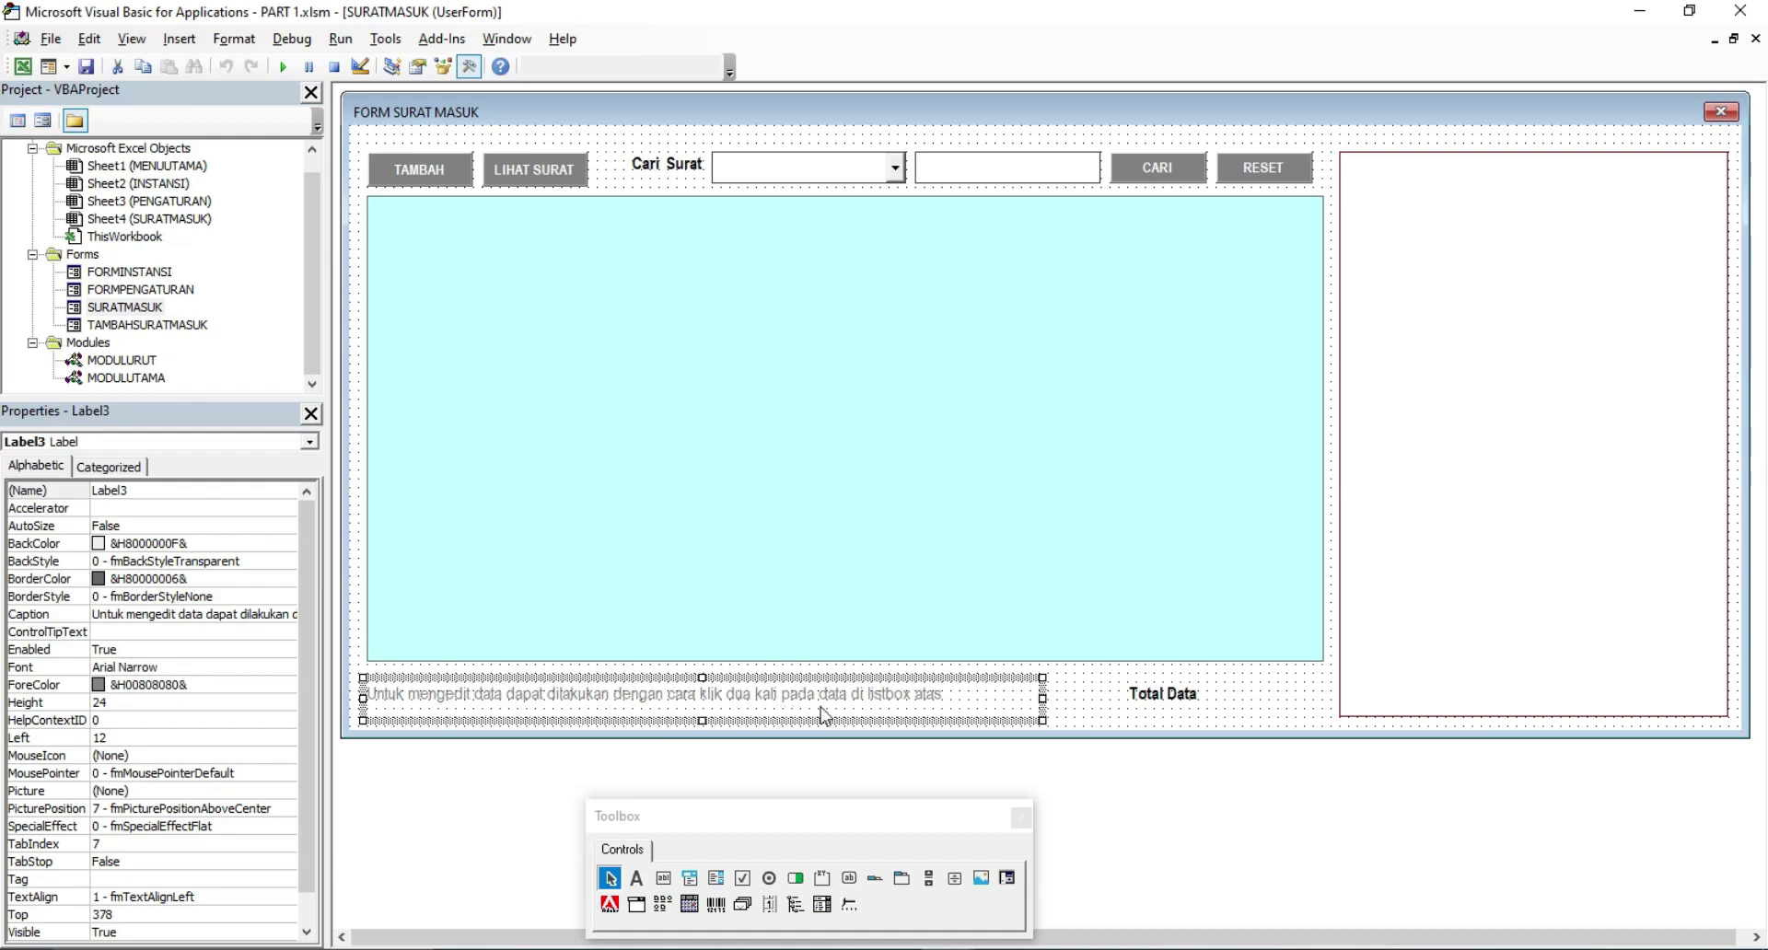
pyautogui.click(1179, 708)
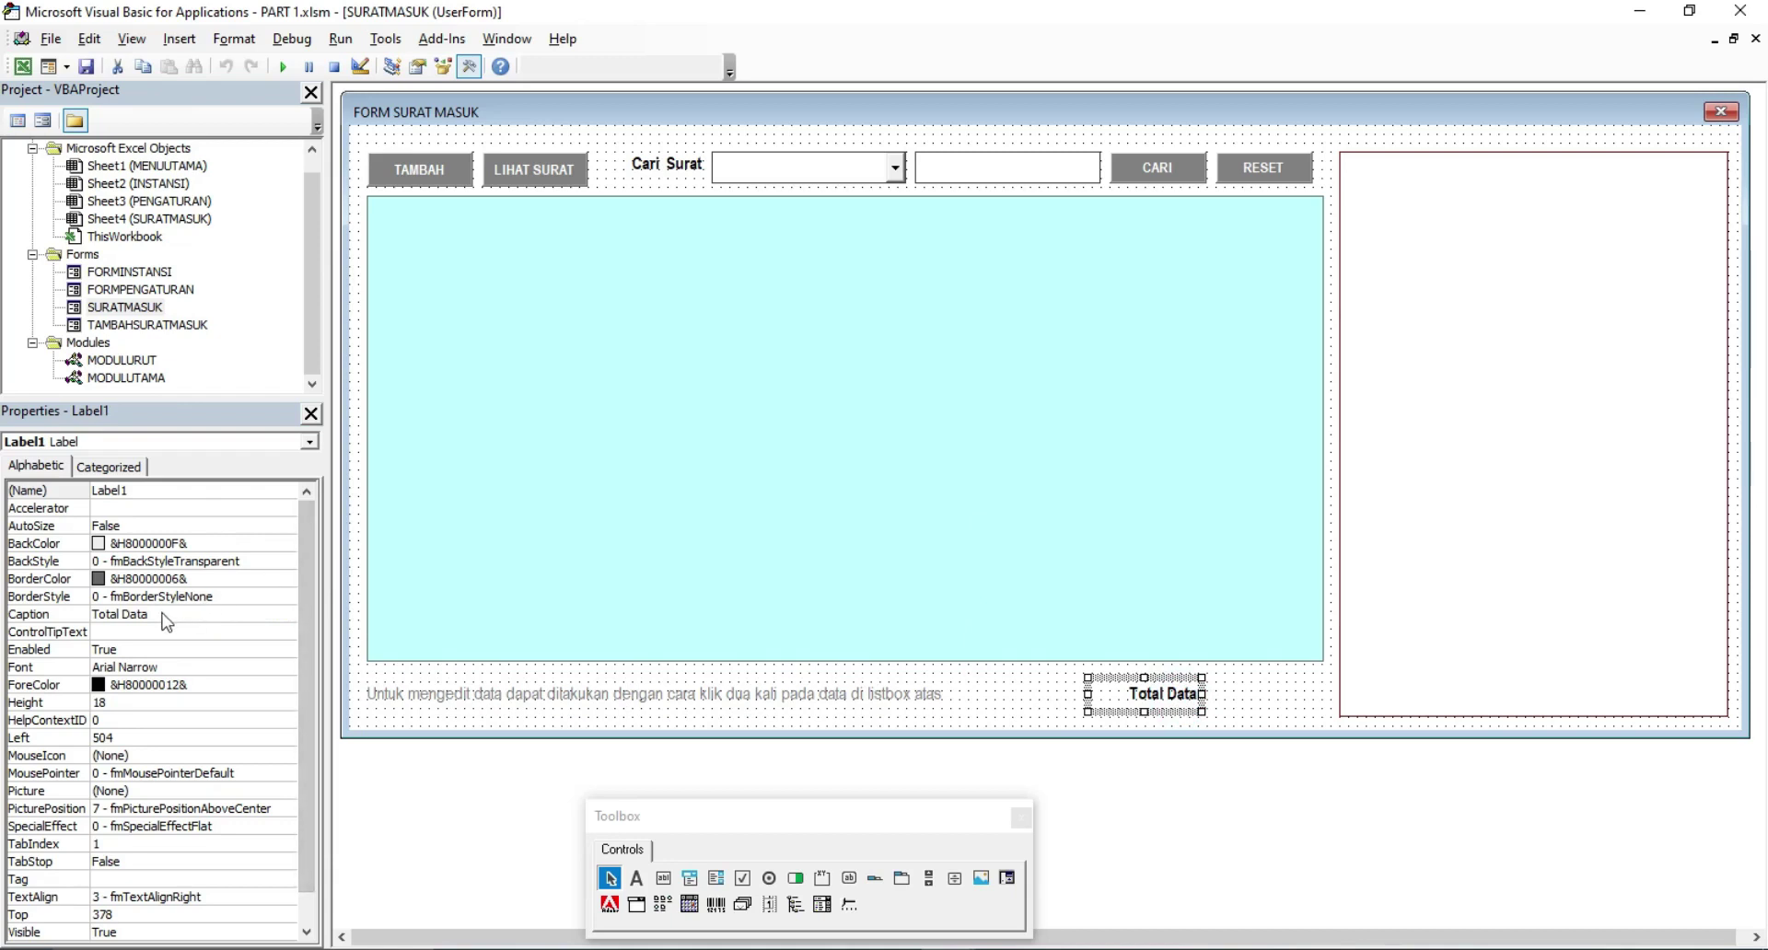
pyautogui.click(1252, 701)
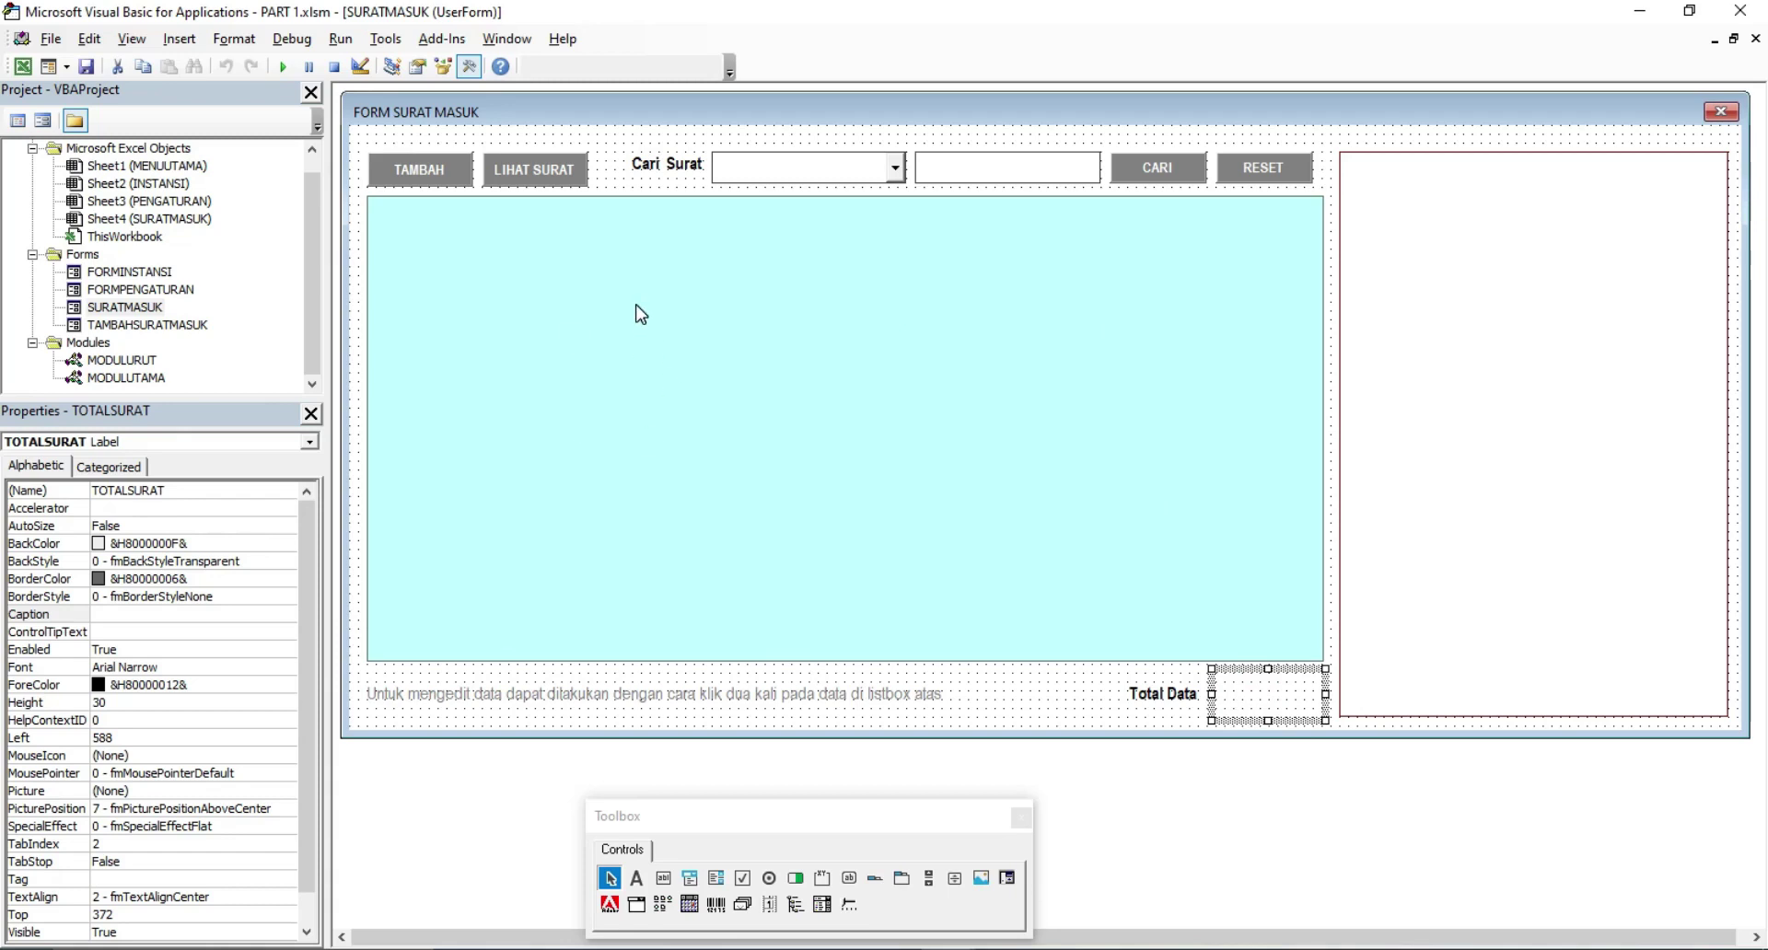
# Move the Toolbox off the GAMBAR area, close it, and reopen the SURATMASUK form design
pyautogui.click(1384, 211)
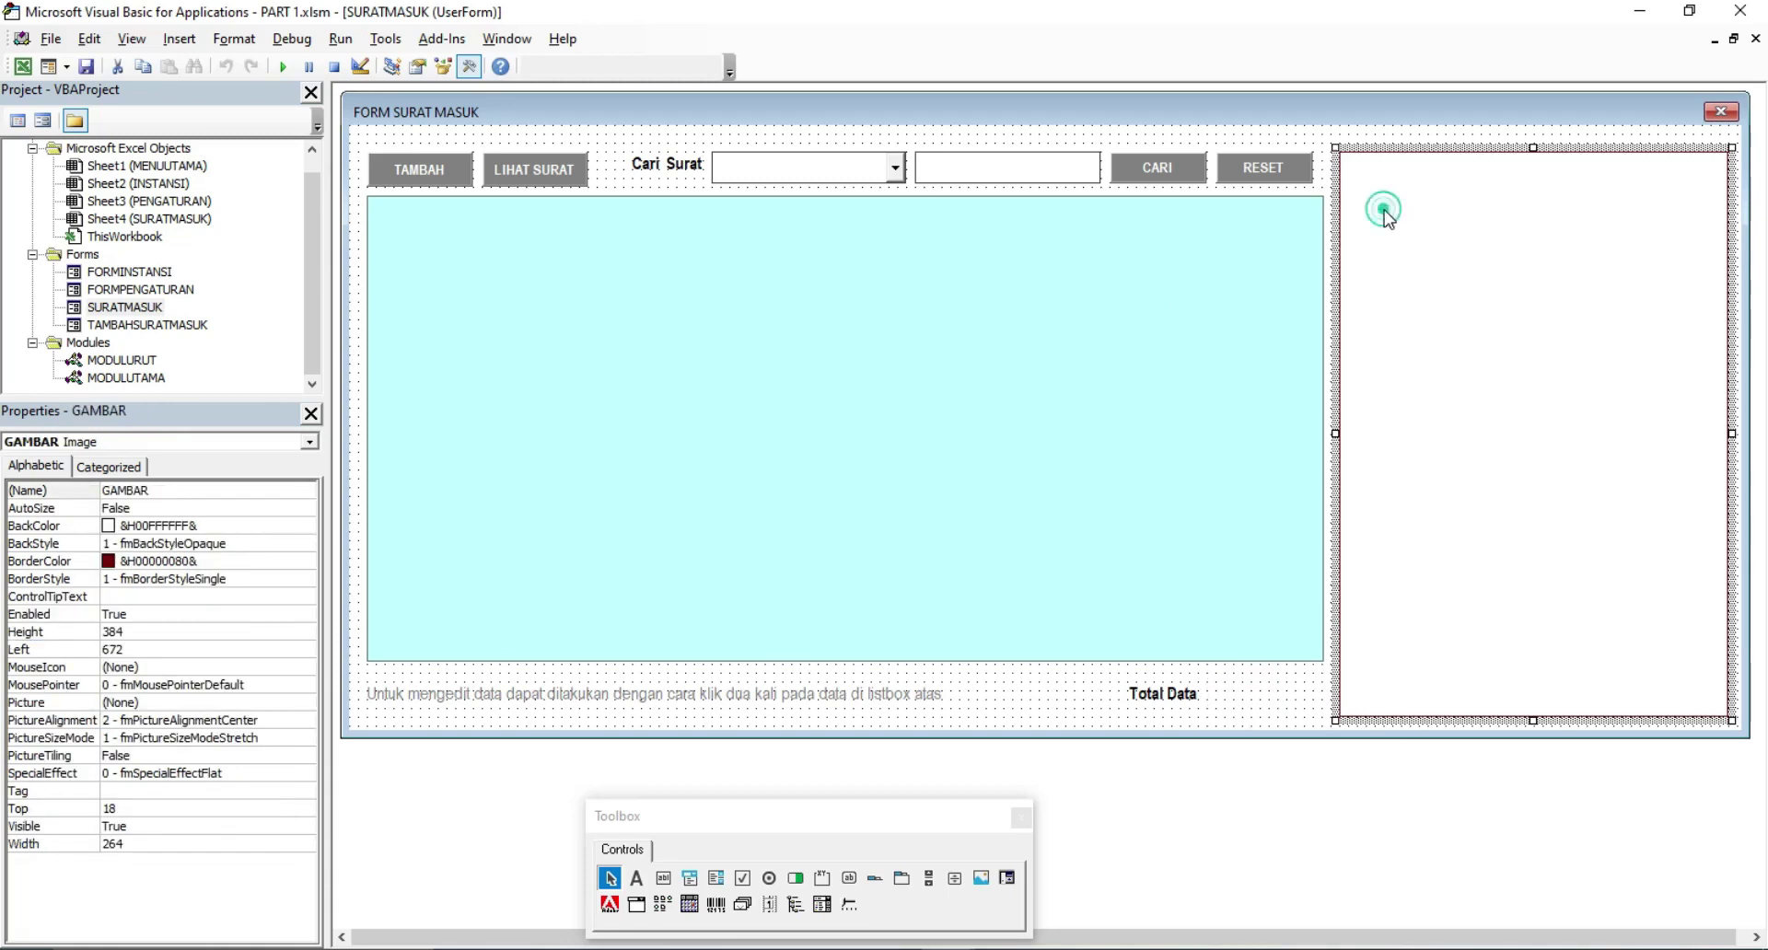
pyautogui.moveTo(729, 817); pyautogui.dragTo(710, 387)
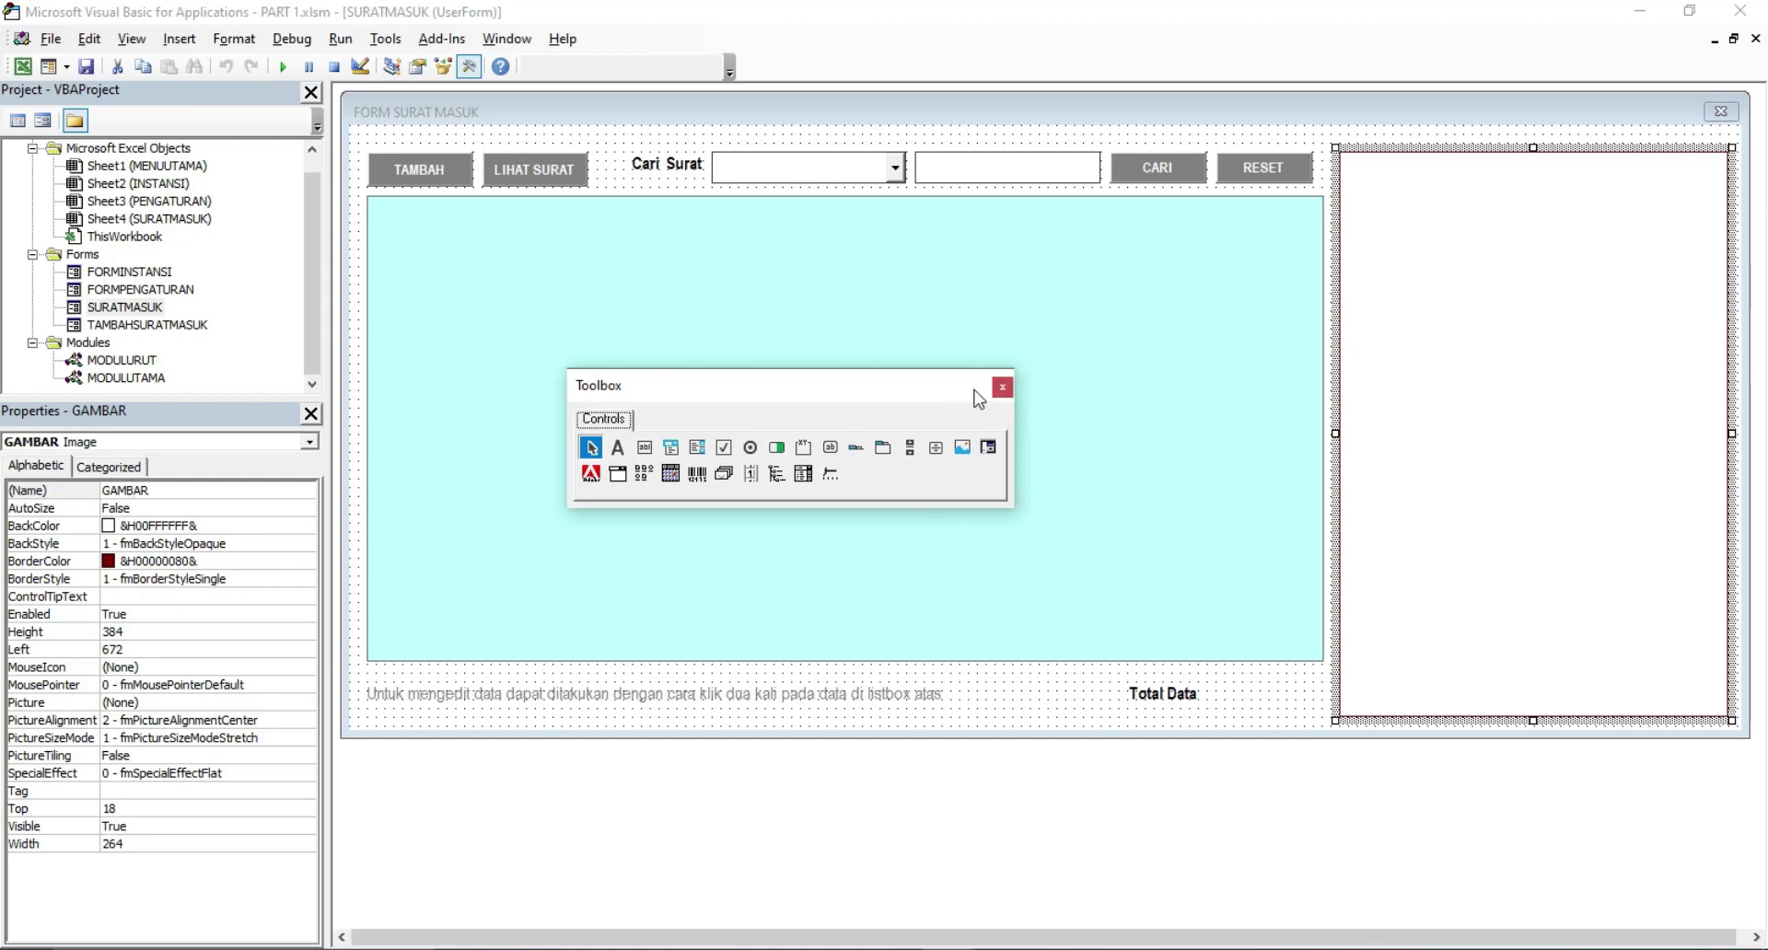
pyautogui.click(1002, 387)
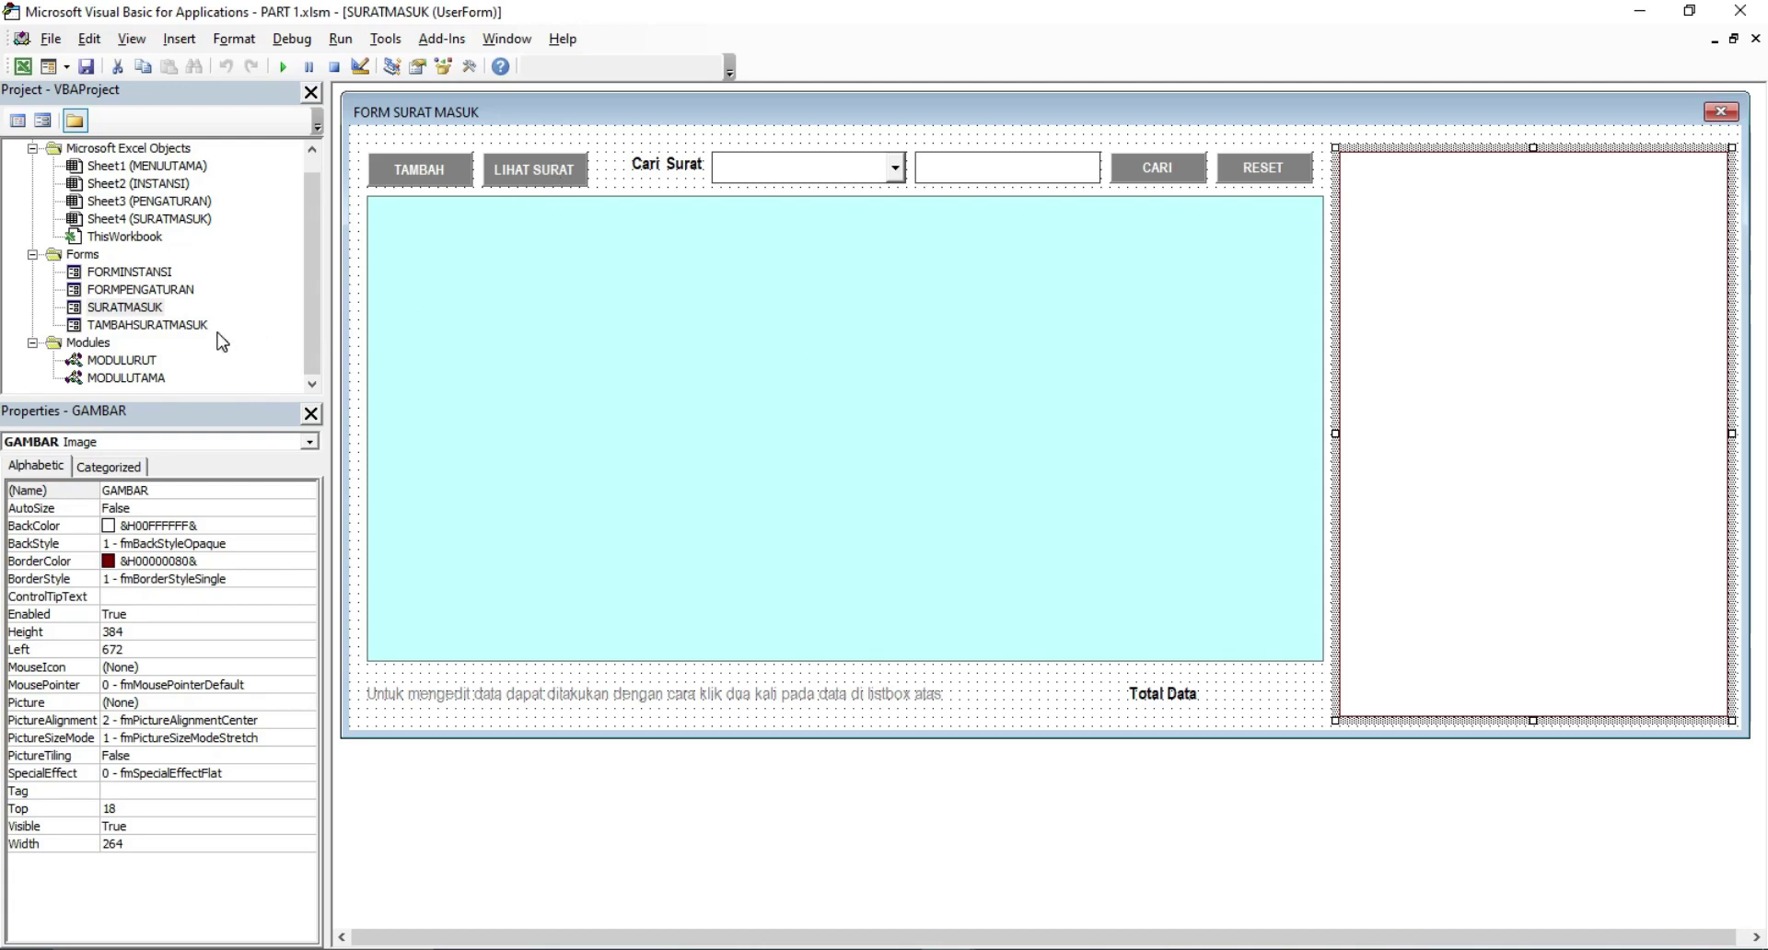
pyautogui.doubleClick(176, 327)
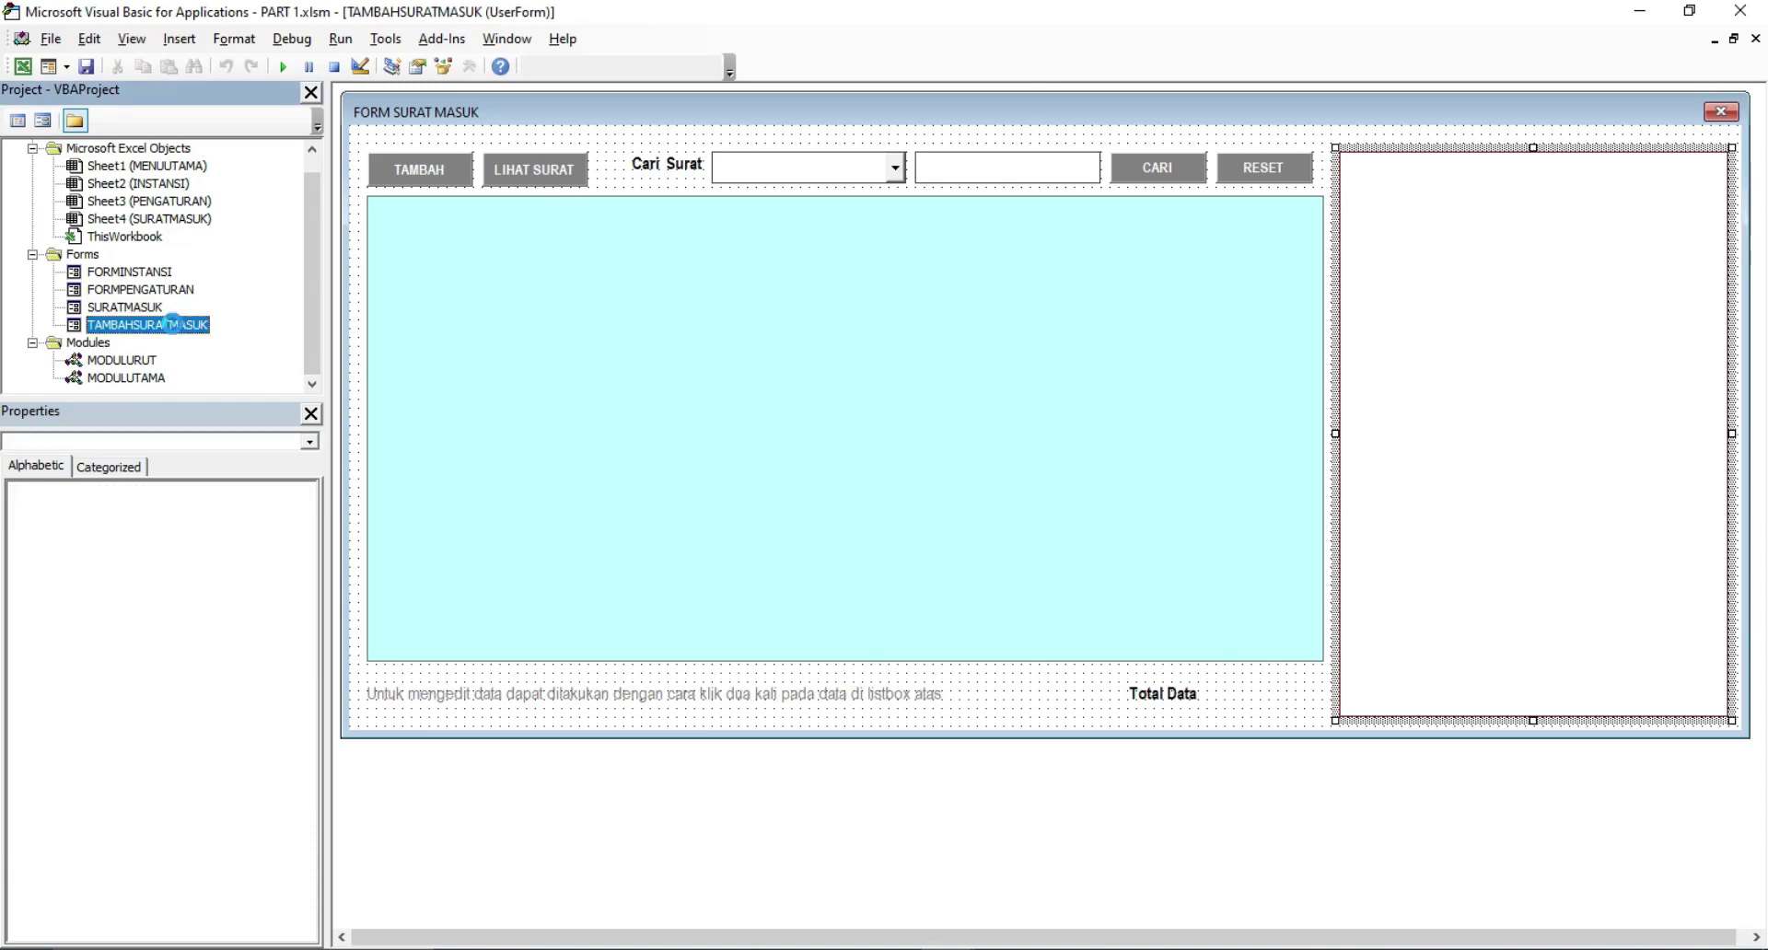
pyautogui.doubleClick(145, 310)
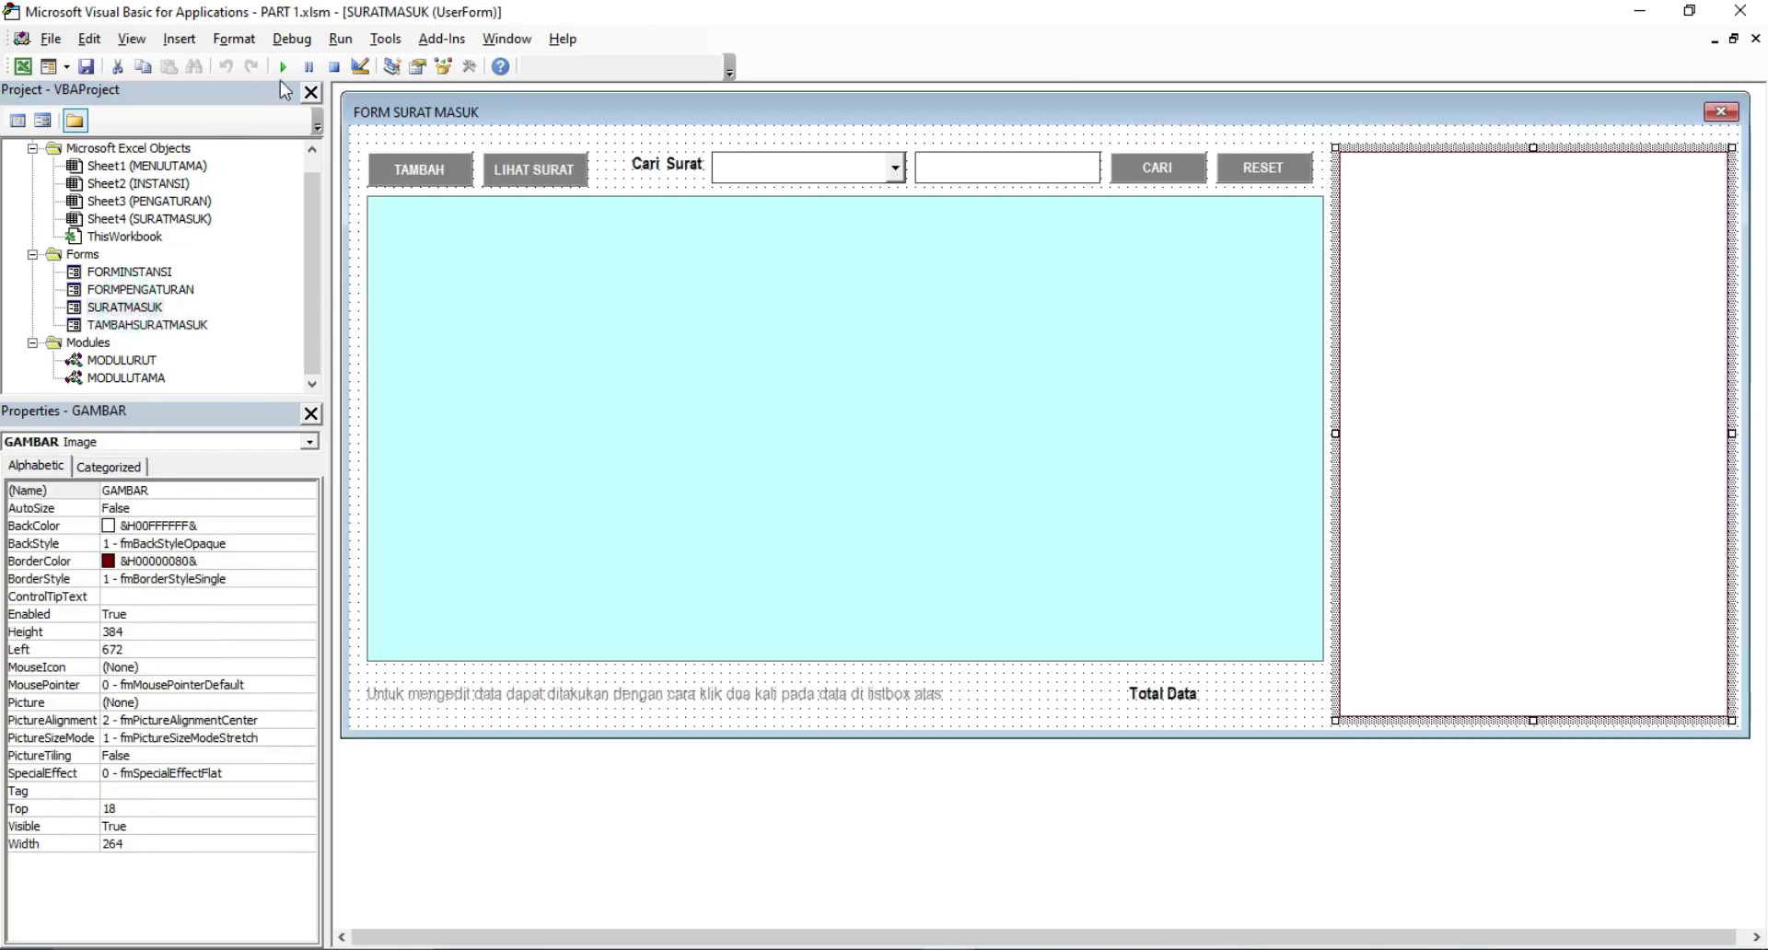
pyautogui.click(283, 69)
pyautogui.click(276, 228)
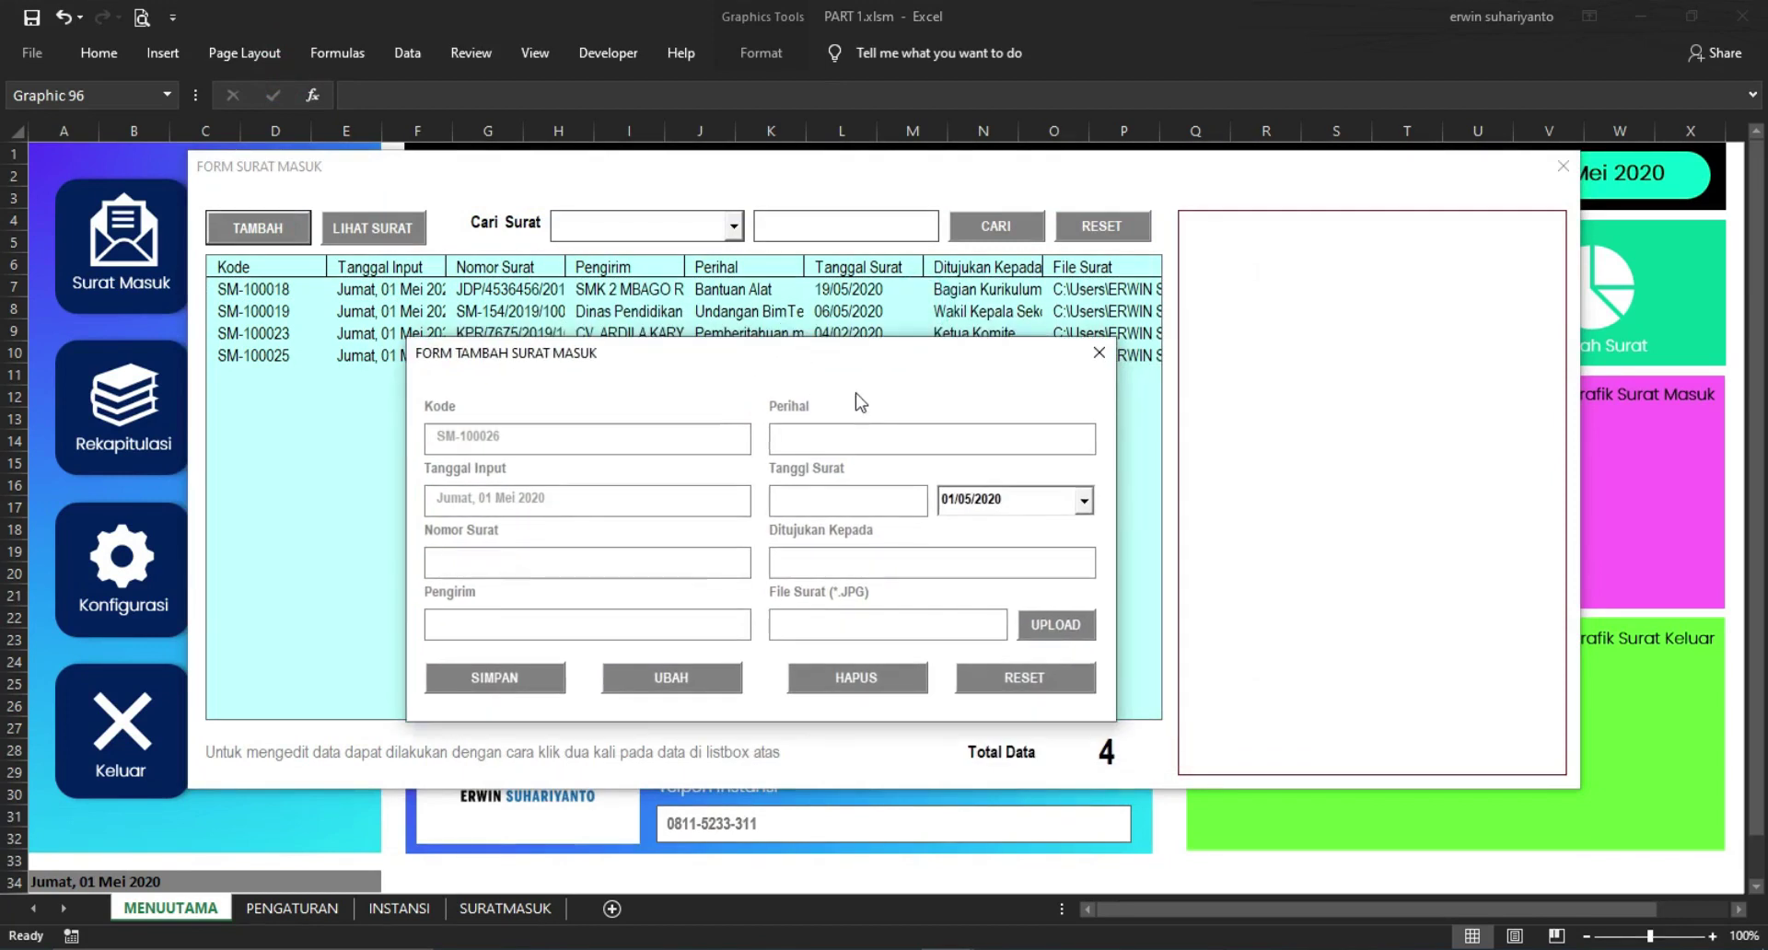
pyautogui.moveTo(1038, 359); pyautogui.dragTo(940, 516)
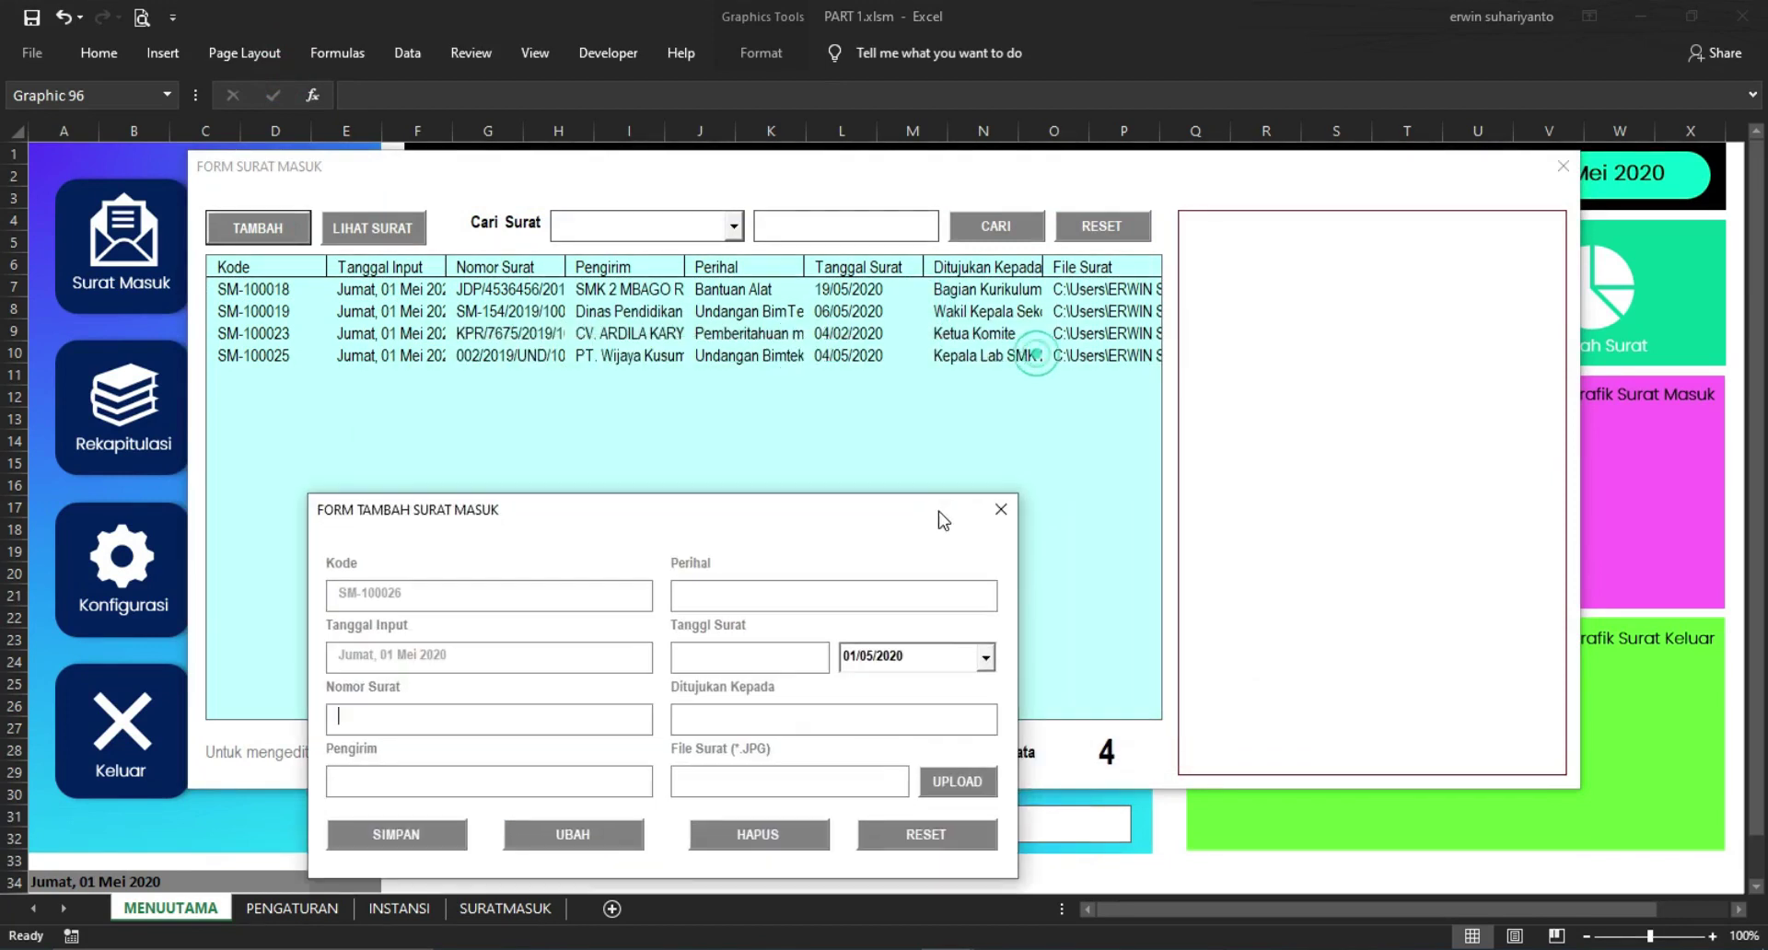
pyautogui.click(1001, 510)
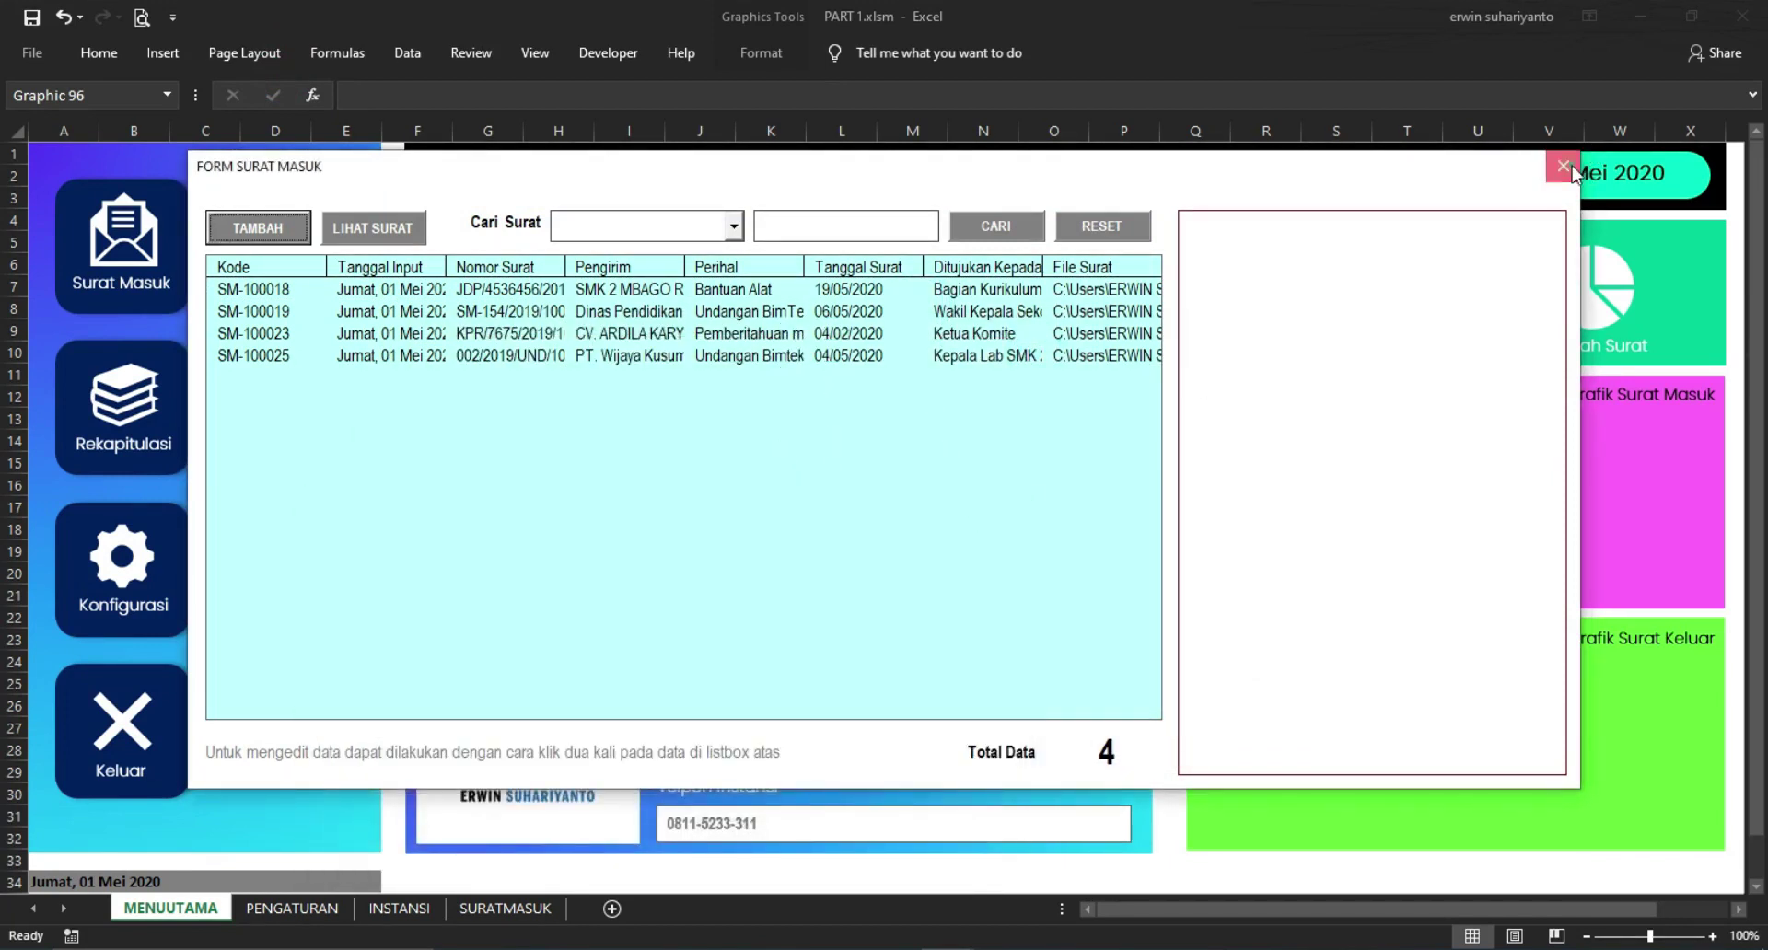
pyautogui.click(1562, 166)
pyautogui.doubleClick(172, 327)
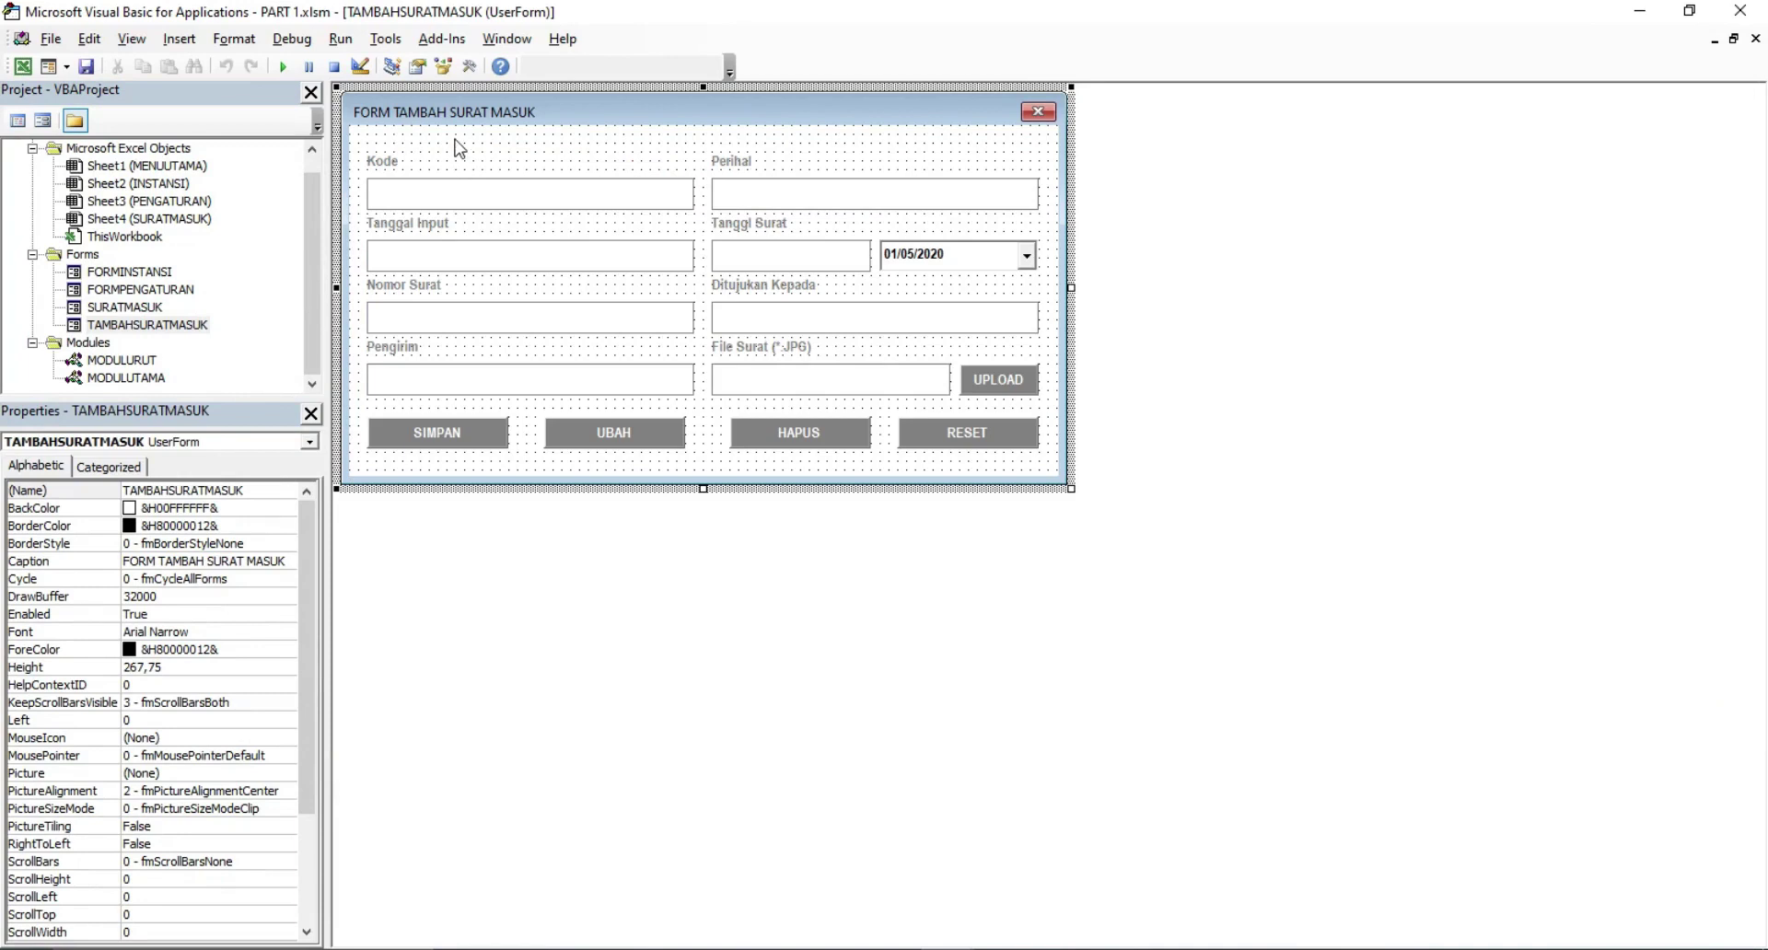
# Review the names of the Kode, Tanggal Input, Nomor Surat, Pengirim and Perihal labels
pyautogui.click(399, 168)
pyautogui.click(400, 228)
pyautogui.click(398, 284)
pyautogui.click(401, 348)
pyautogui.click(760, 164)
pyautogui.click(640, 152)
# Check the (Name) of each entry field, from Kode to Ditujukan Kepada and File Surat
pyautogui.click(538, 199)
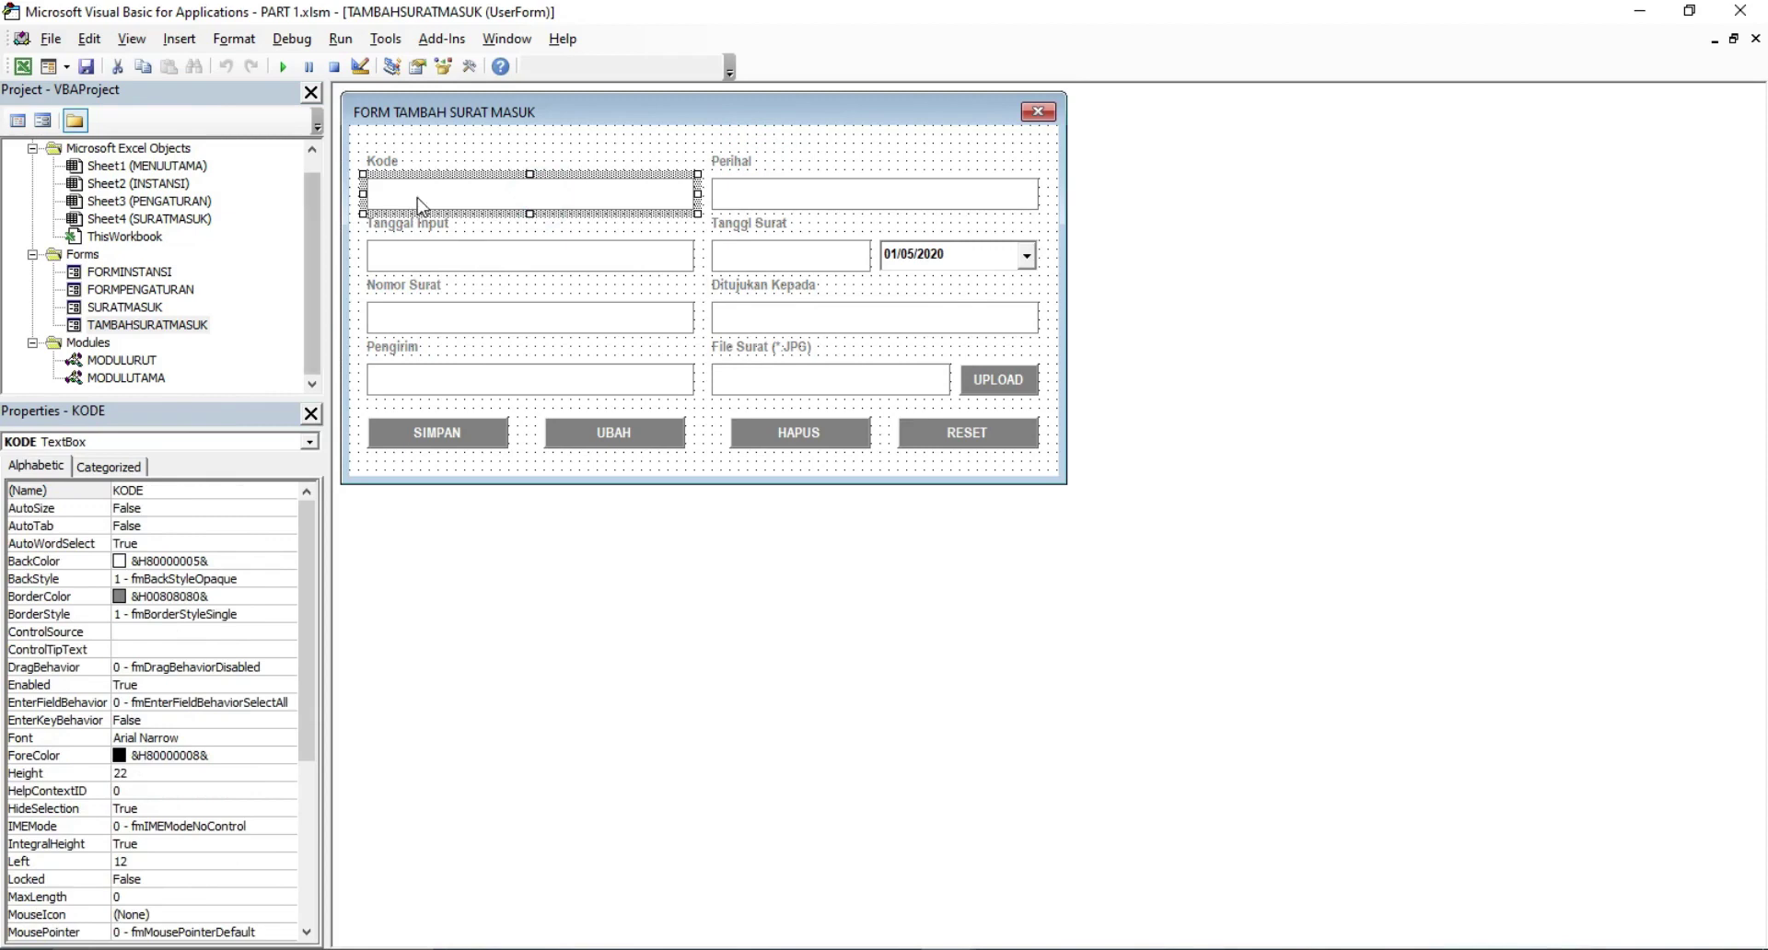
pyautogui.click(387, 269)
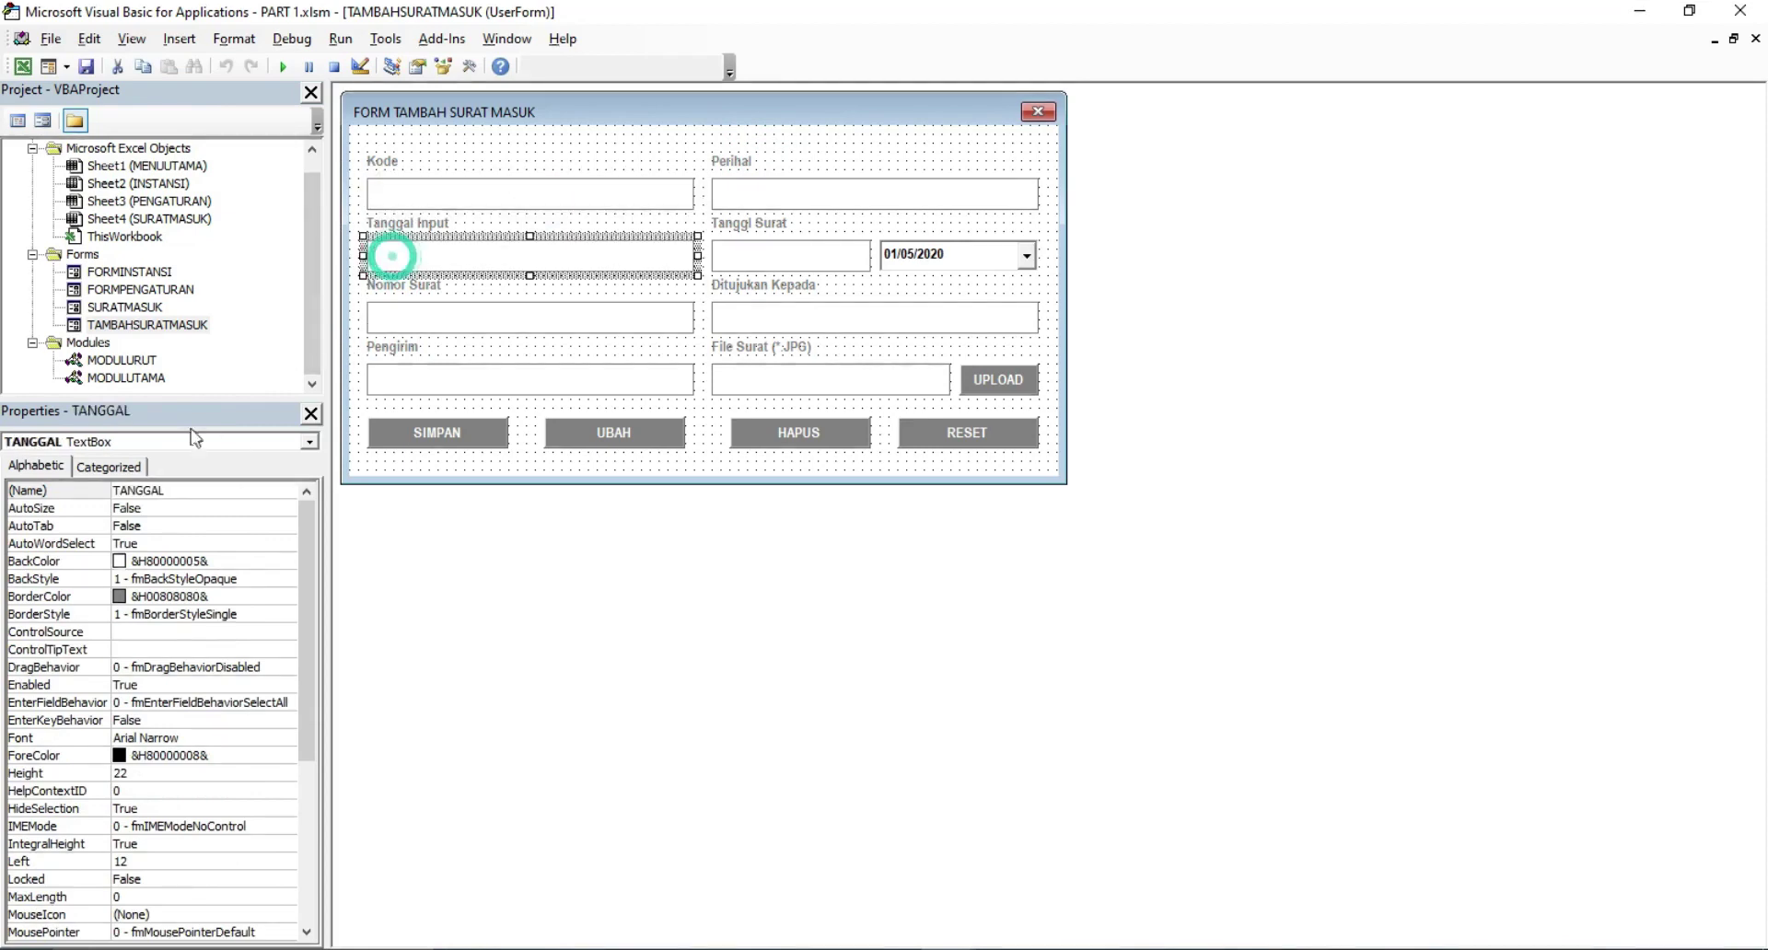
pyautogui.click(397, 324)
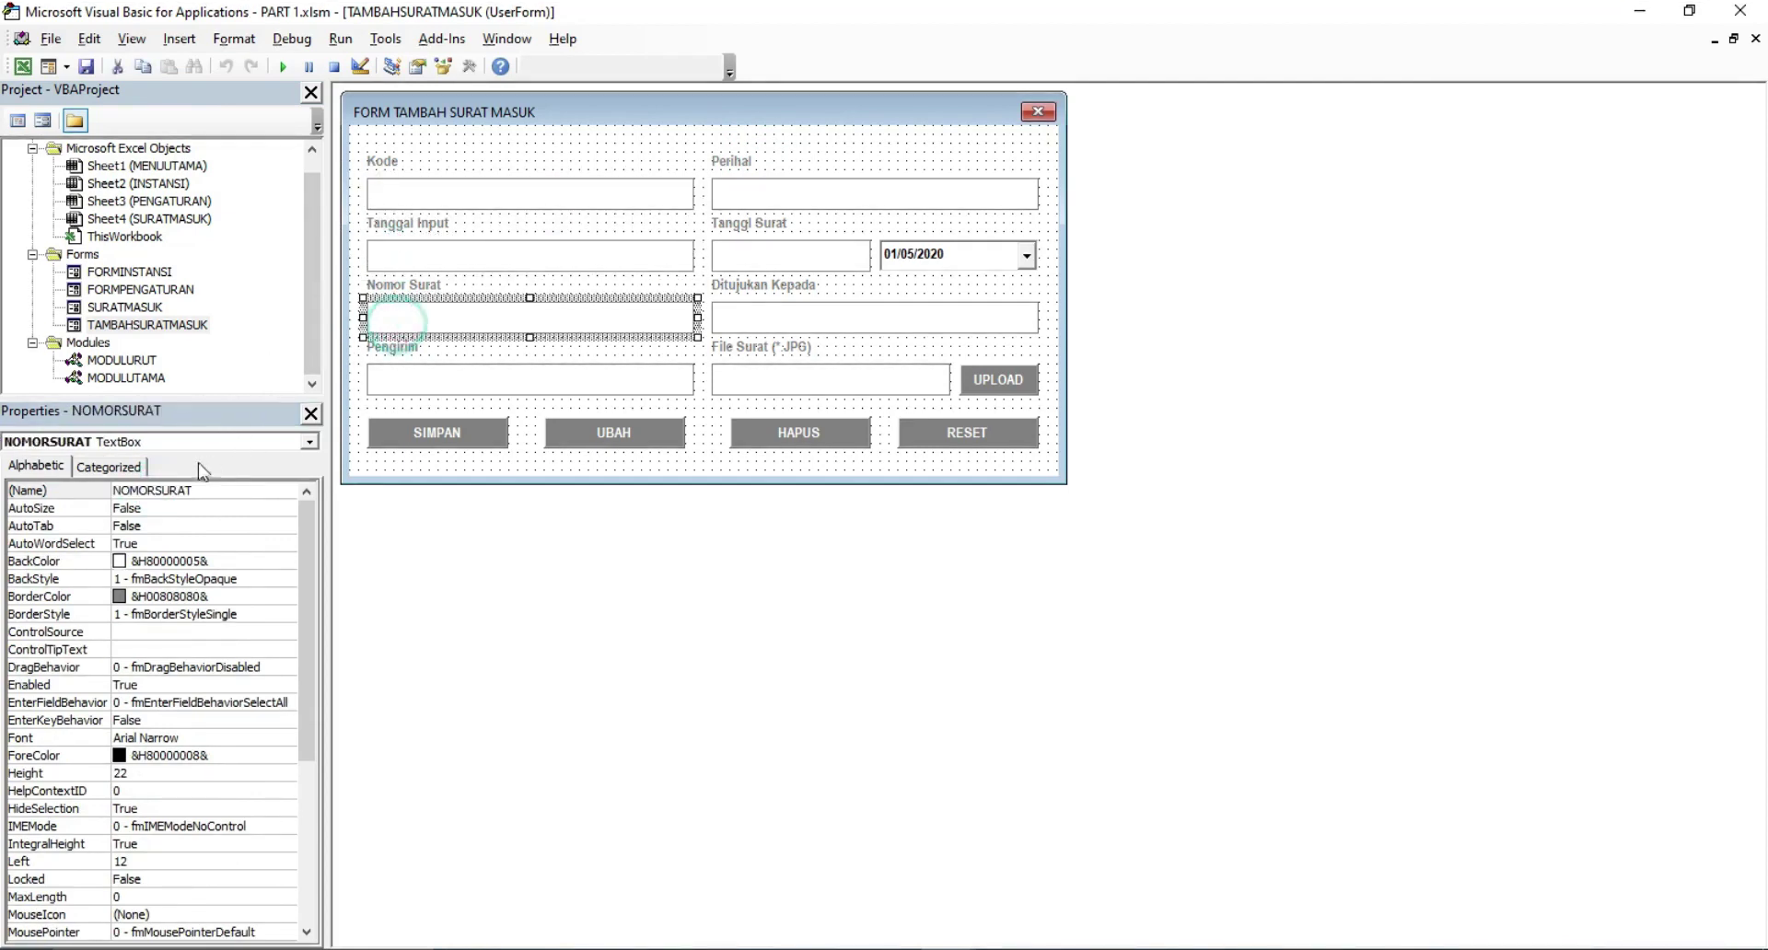
pyautogui.click(405, 378)
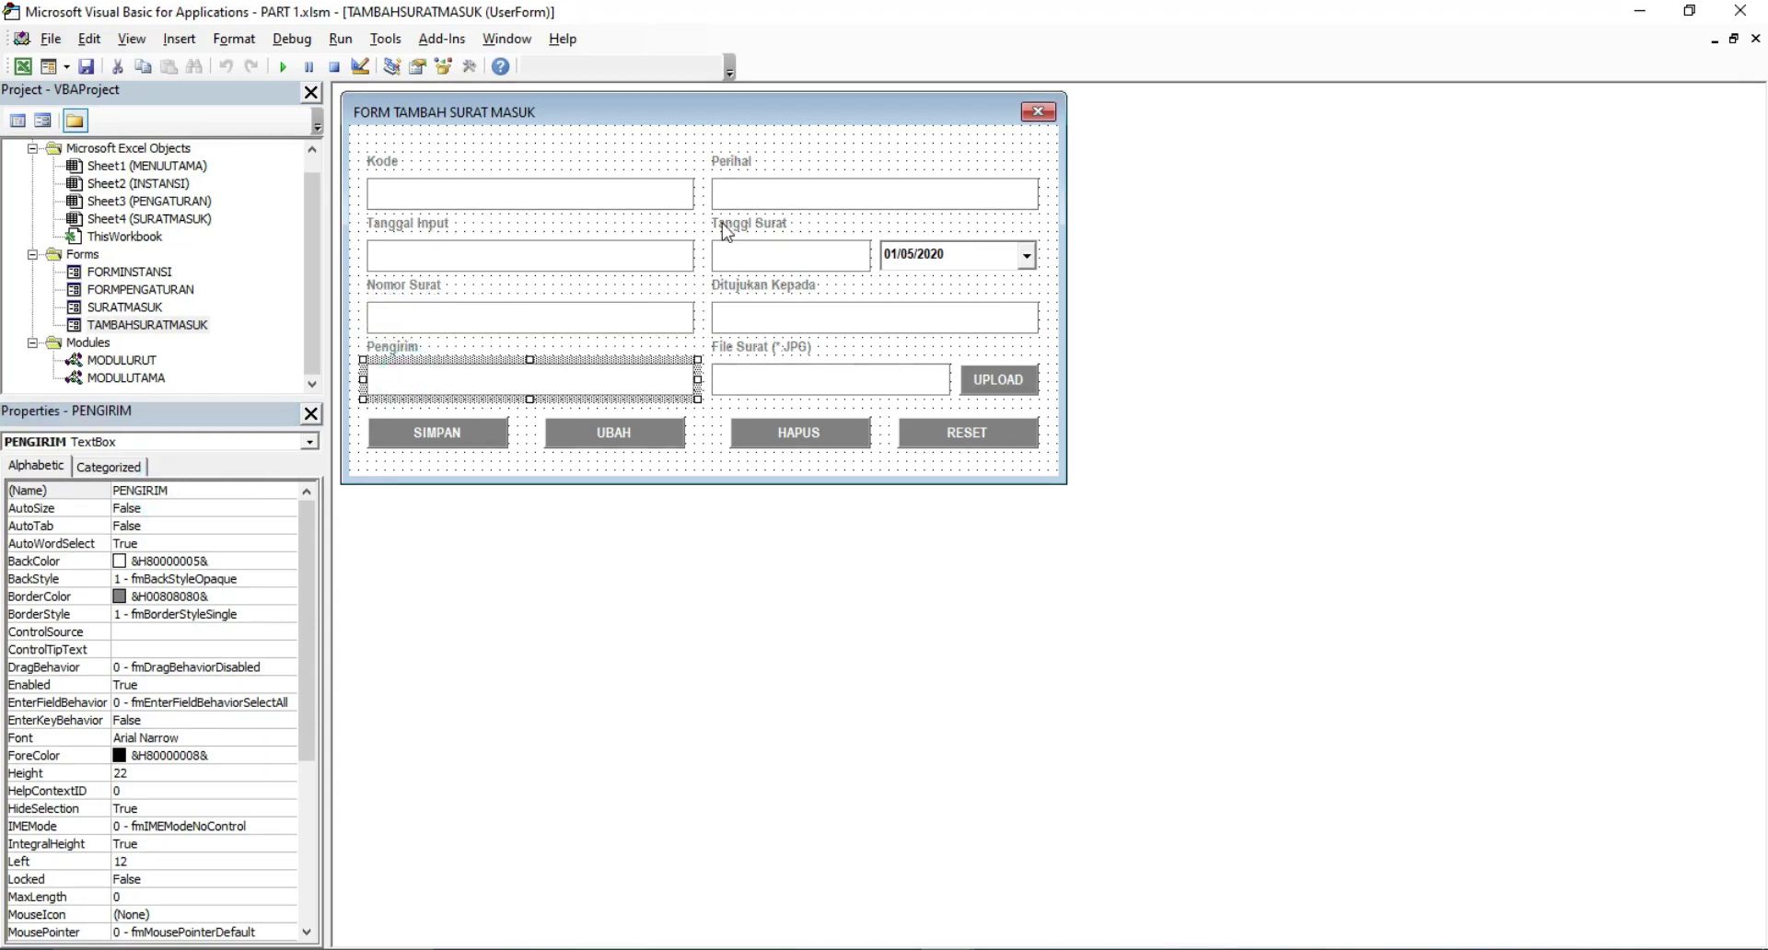
pyautogui.click(733, 197)
pyautogui.click(162, 491)
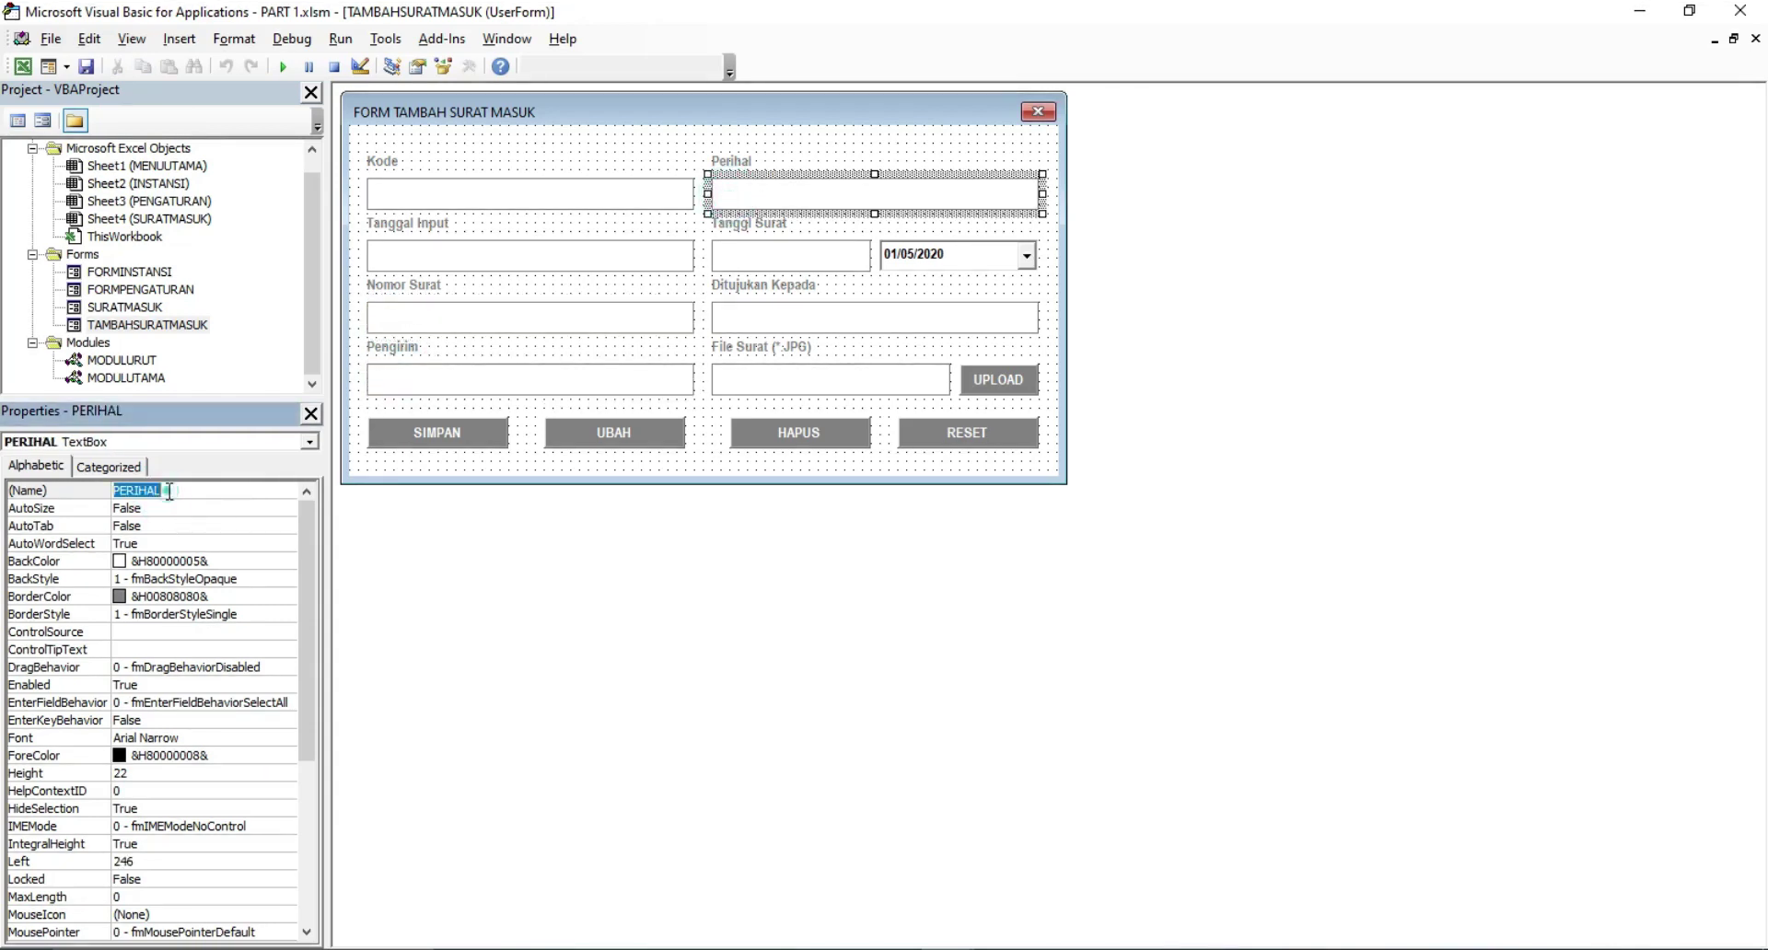
pyautogui.click(748, 260)
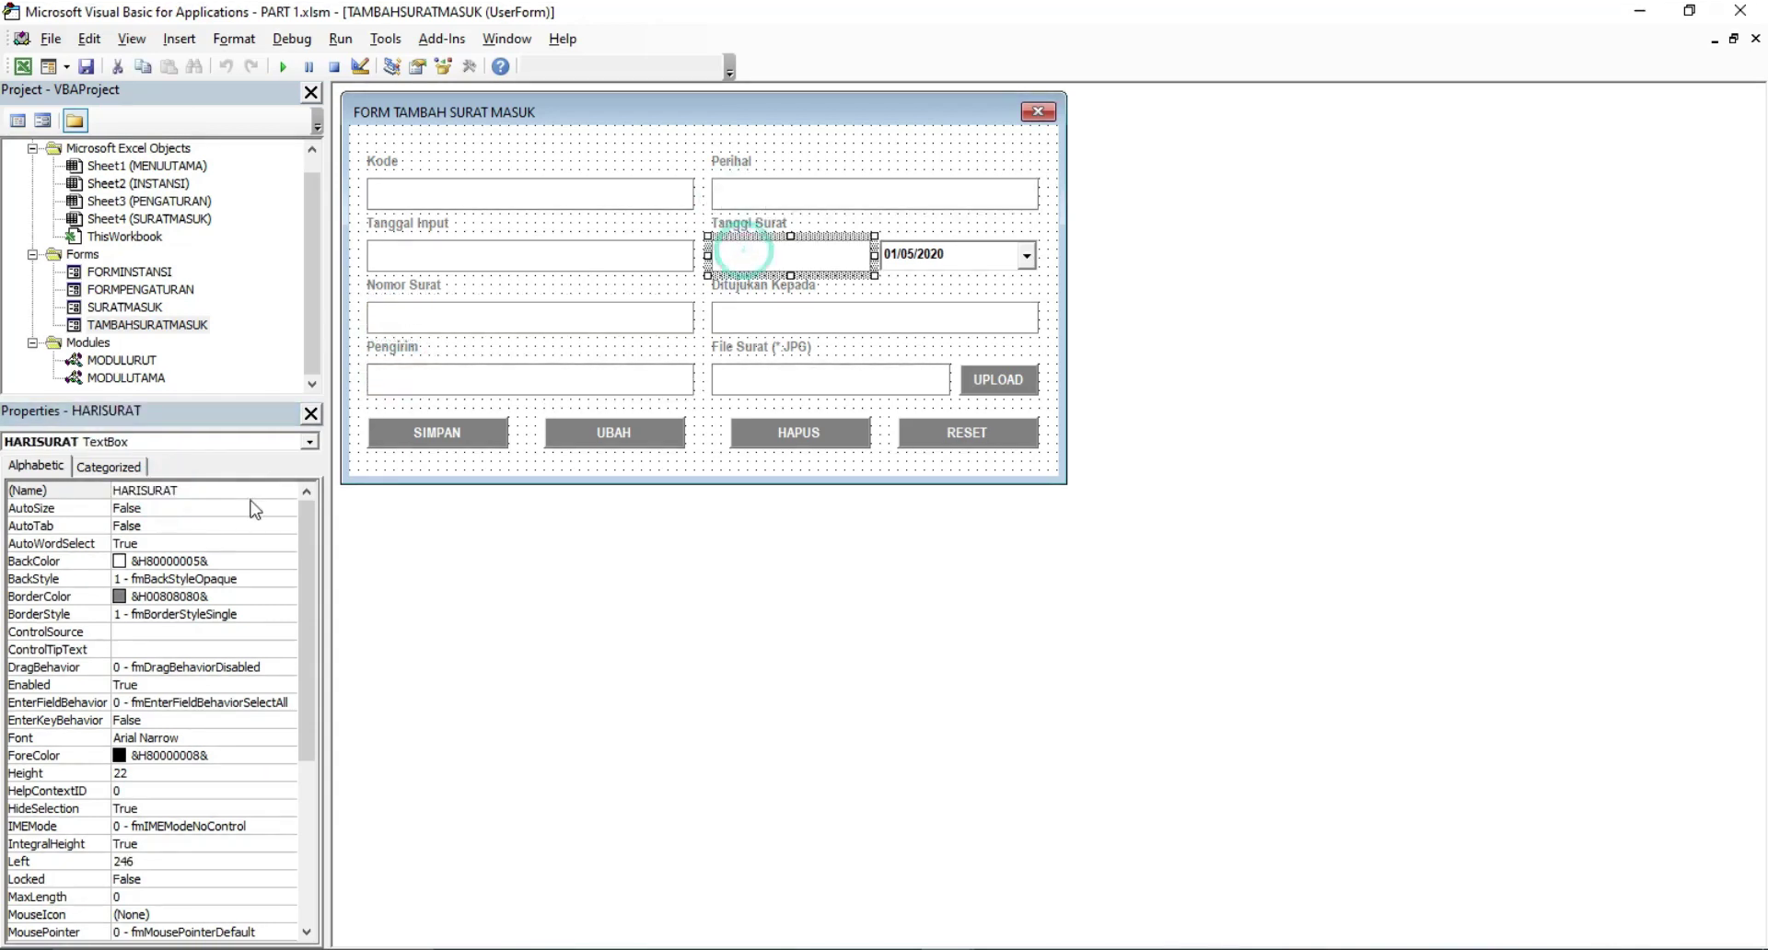
pyautogui.click(895, 263)
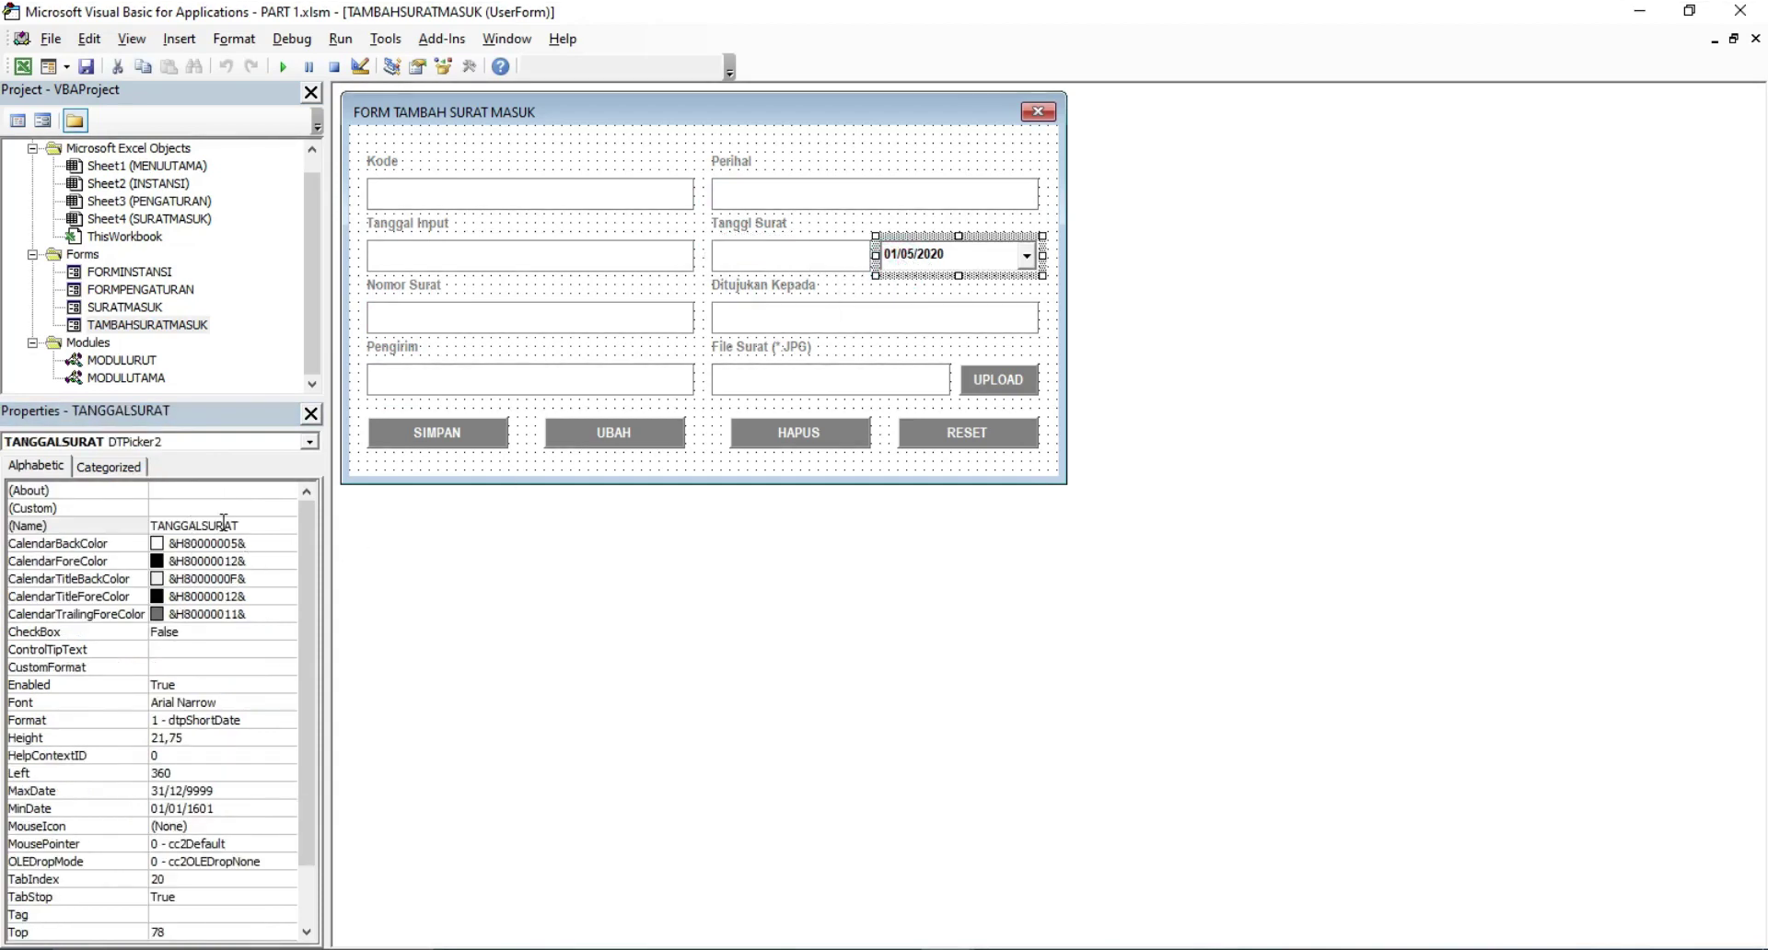
pyautogui.click(789, 317)
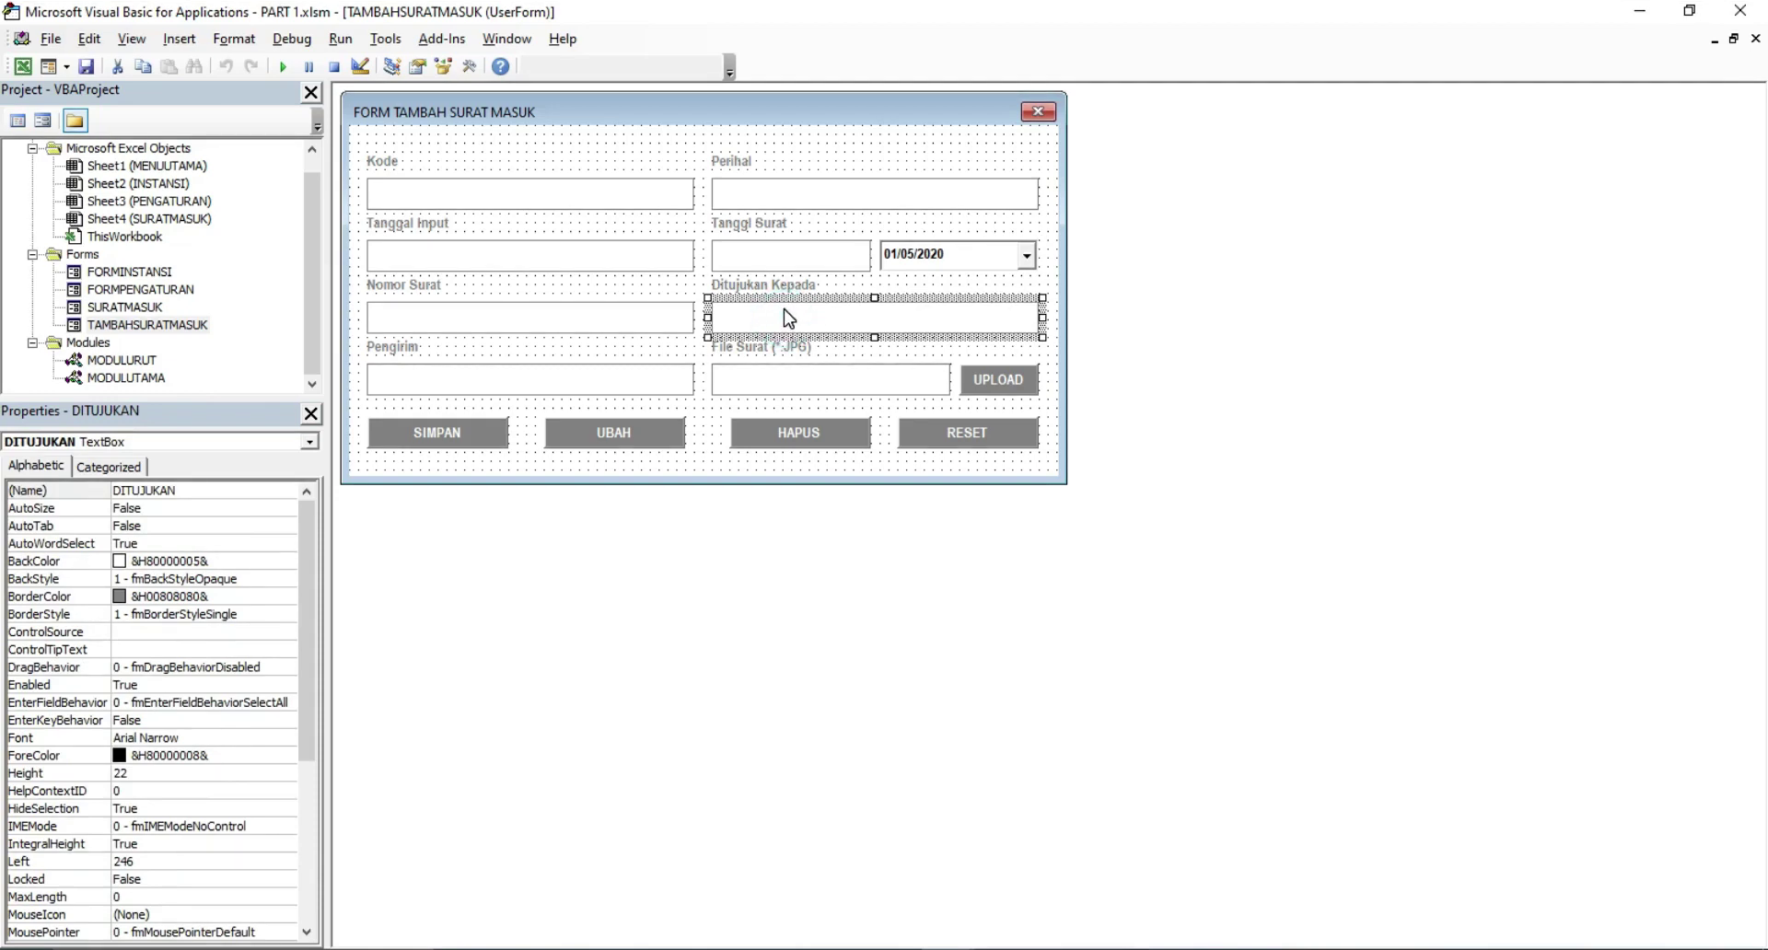
pyautogui.doubleClick(161, 491)
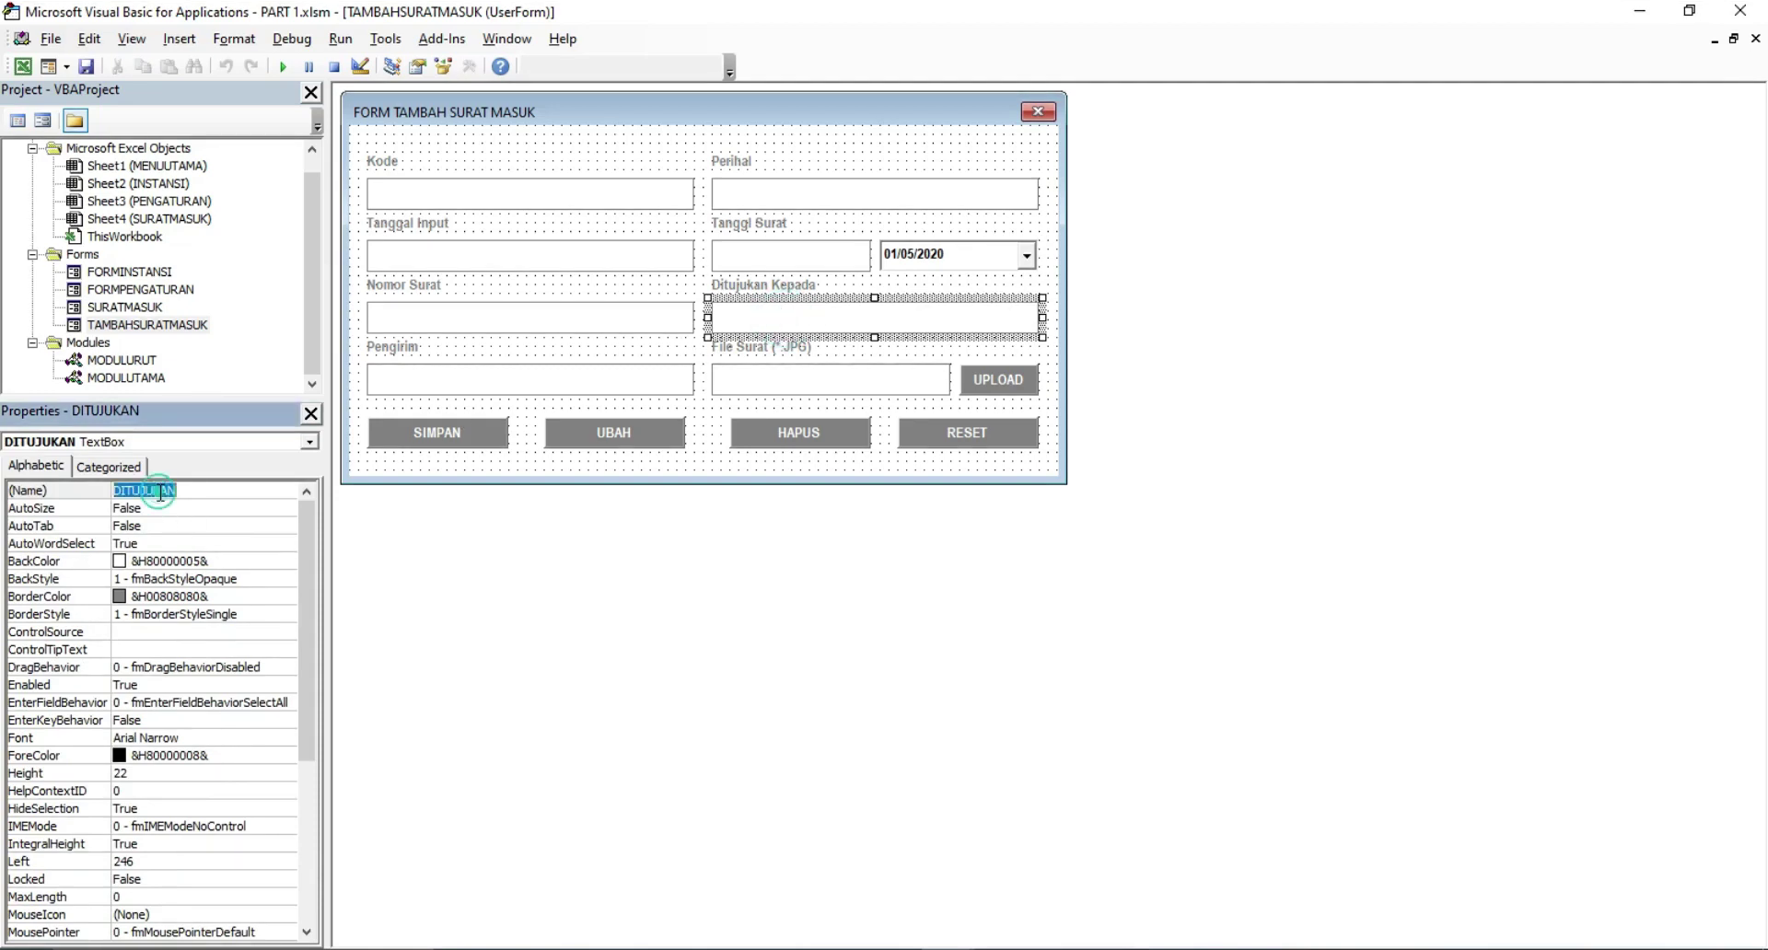
pyautogui.click(801, 382)
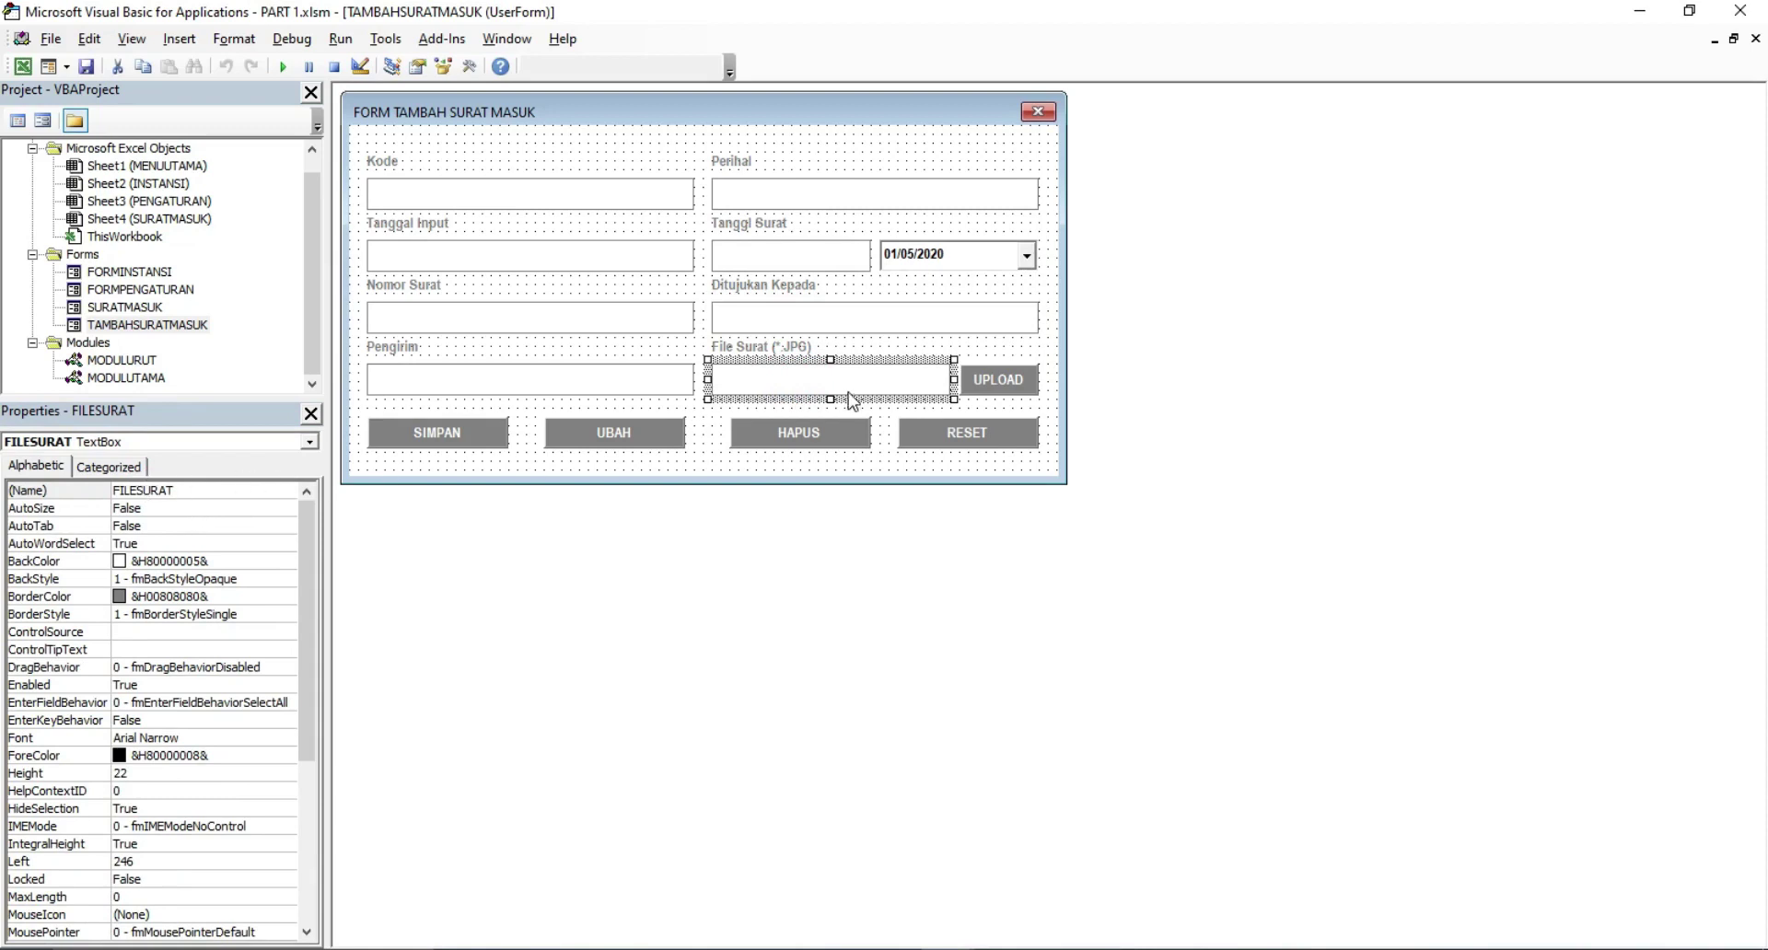
# Confirm the UPLOAD, SIMPAN, UBAH, HAPUS and RESET button names, then reopen SURATMASUK
pyautogui.click(1023, 389)
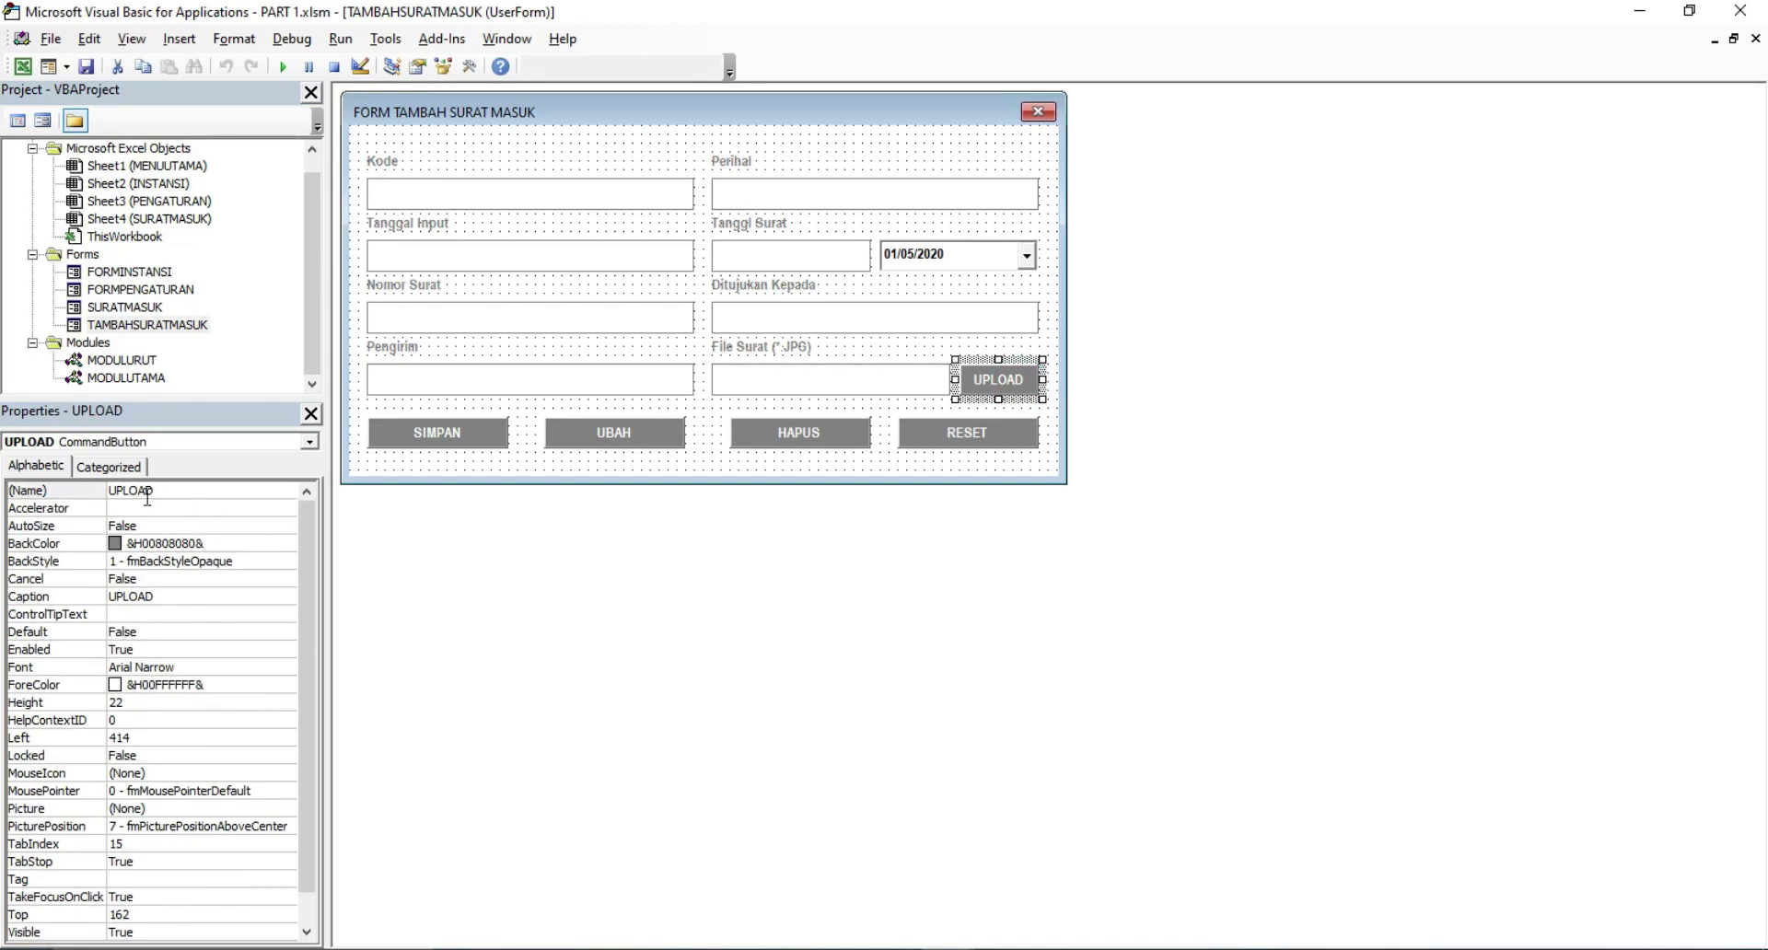
pyautogui.click(437, 444)
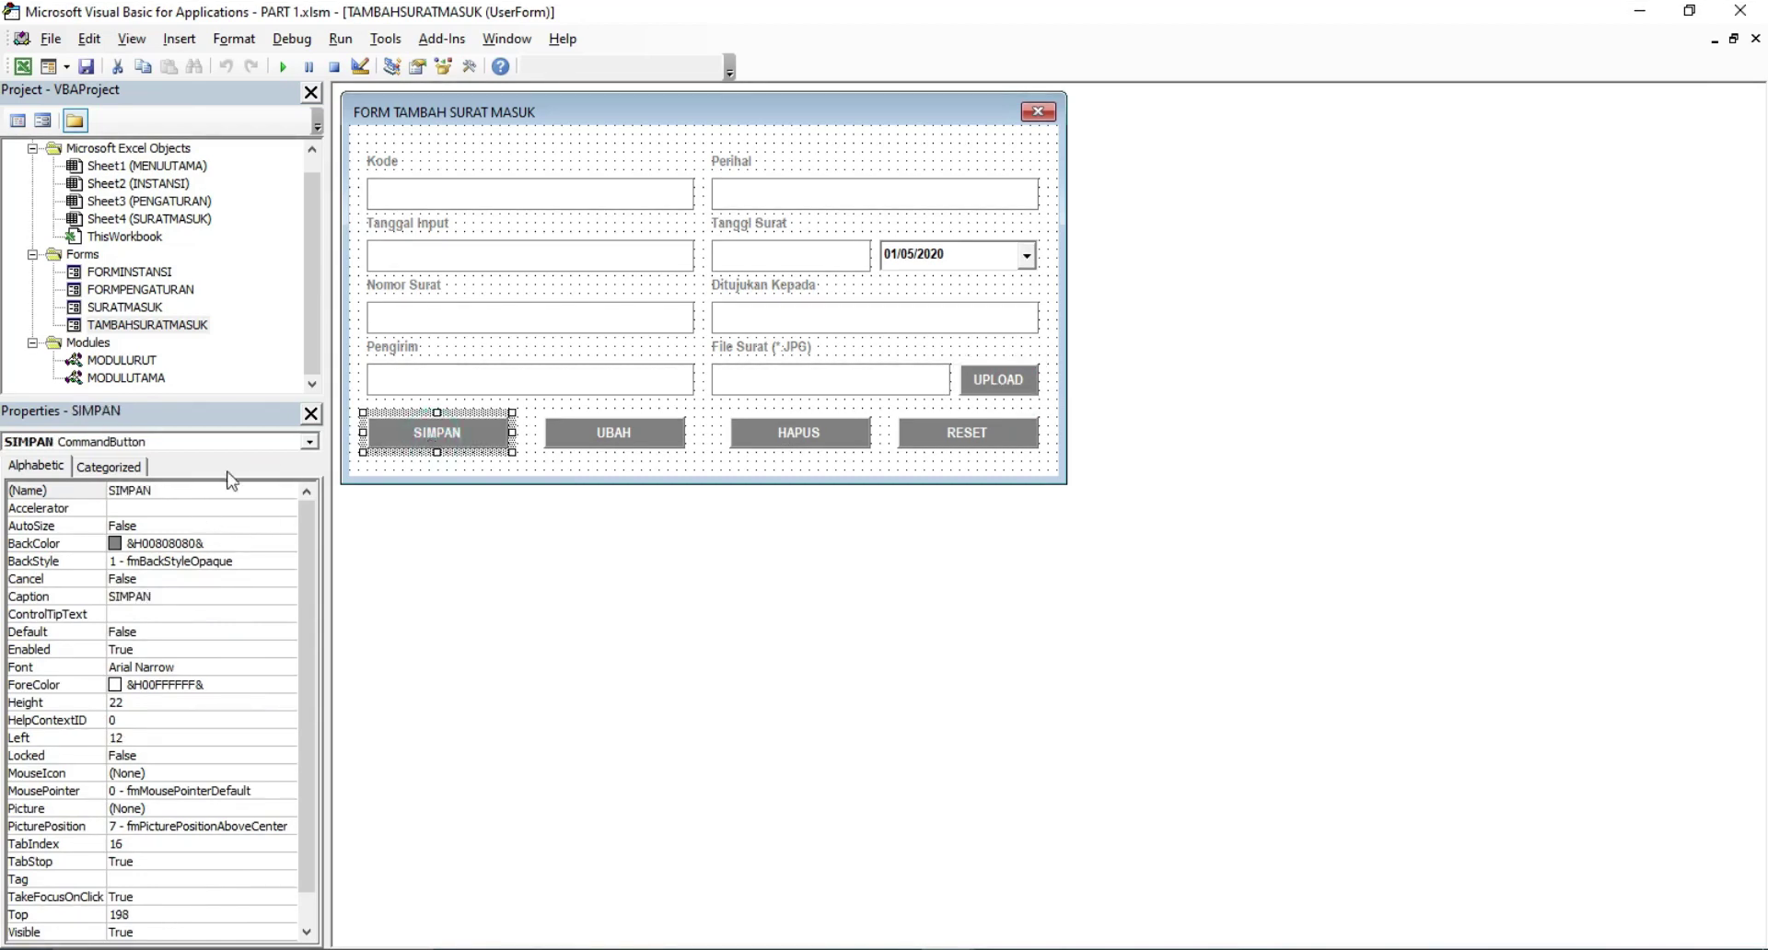
pyautogui.click(573, 440)
pyautogui.press('F4')
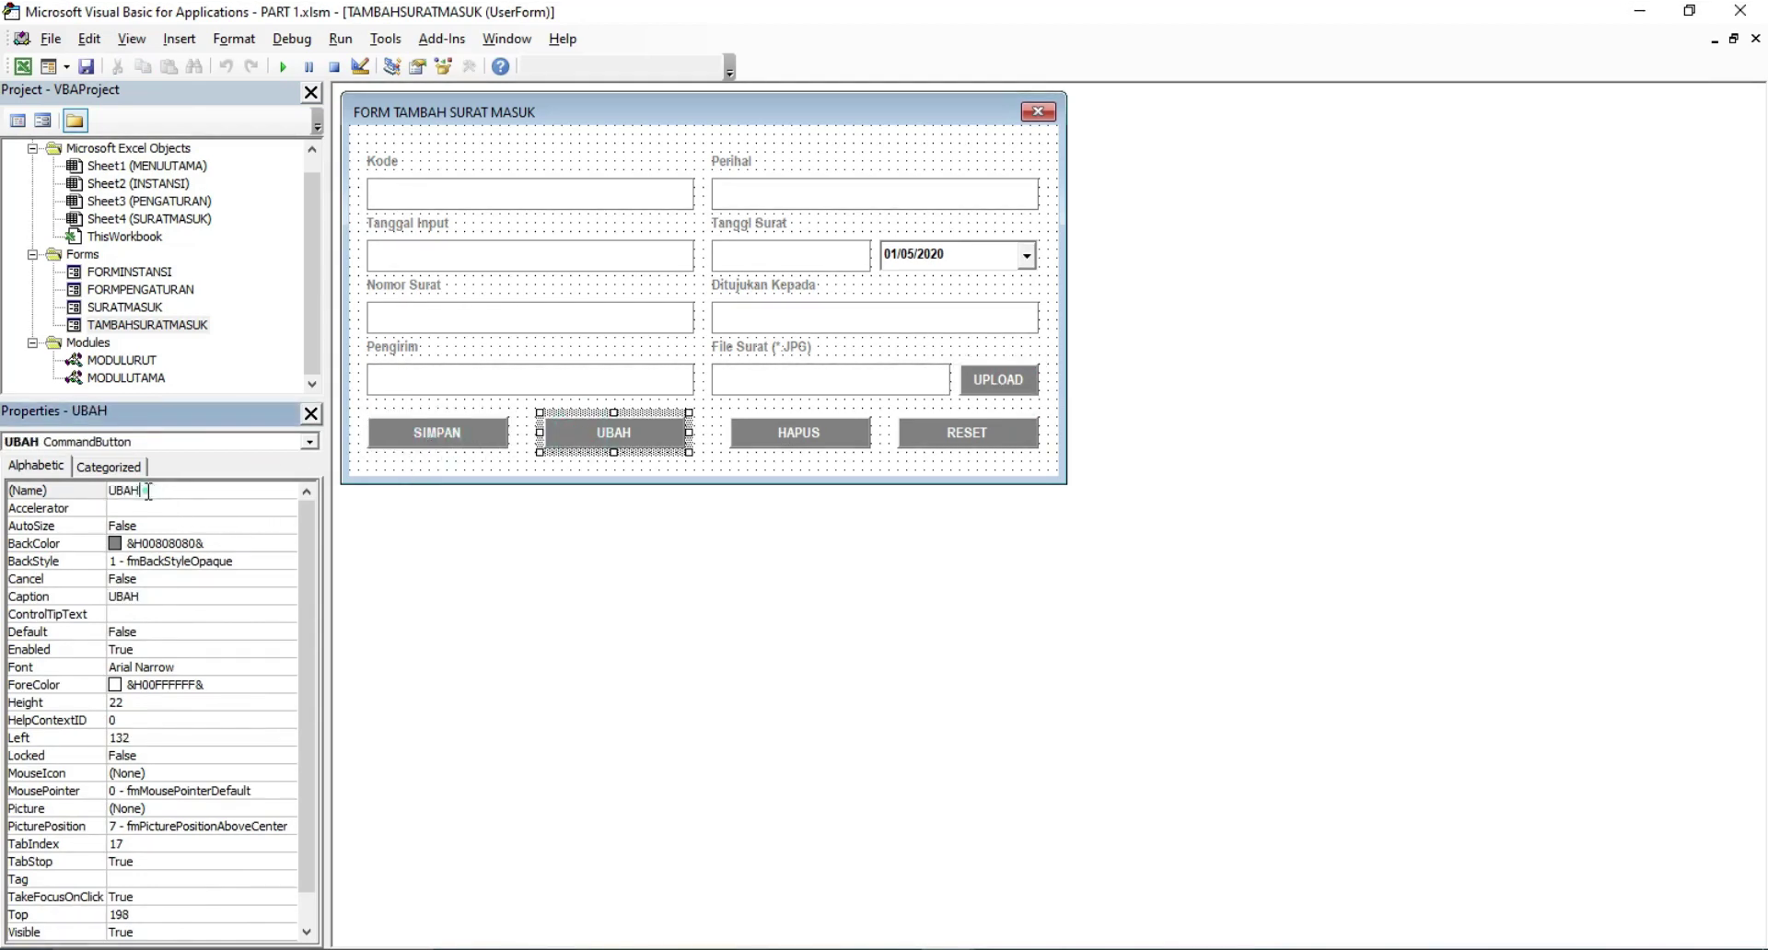
pyautogui.click(798, 433)
pyautogui.click(148, 490)
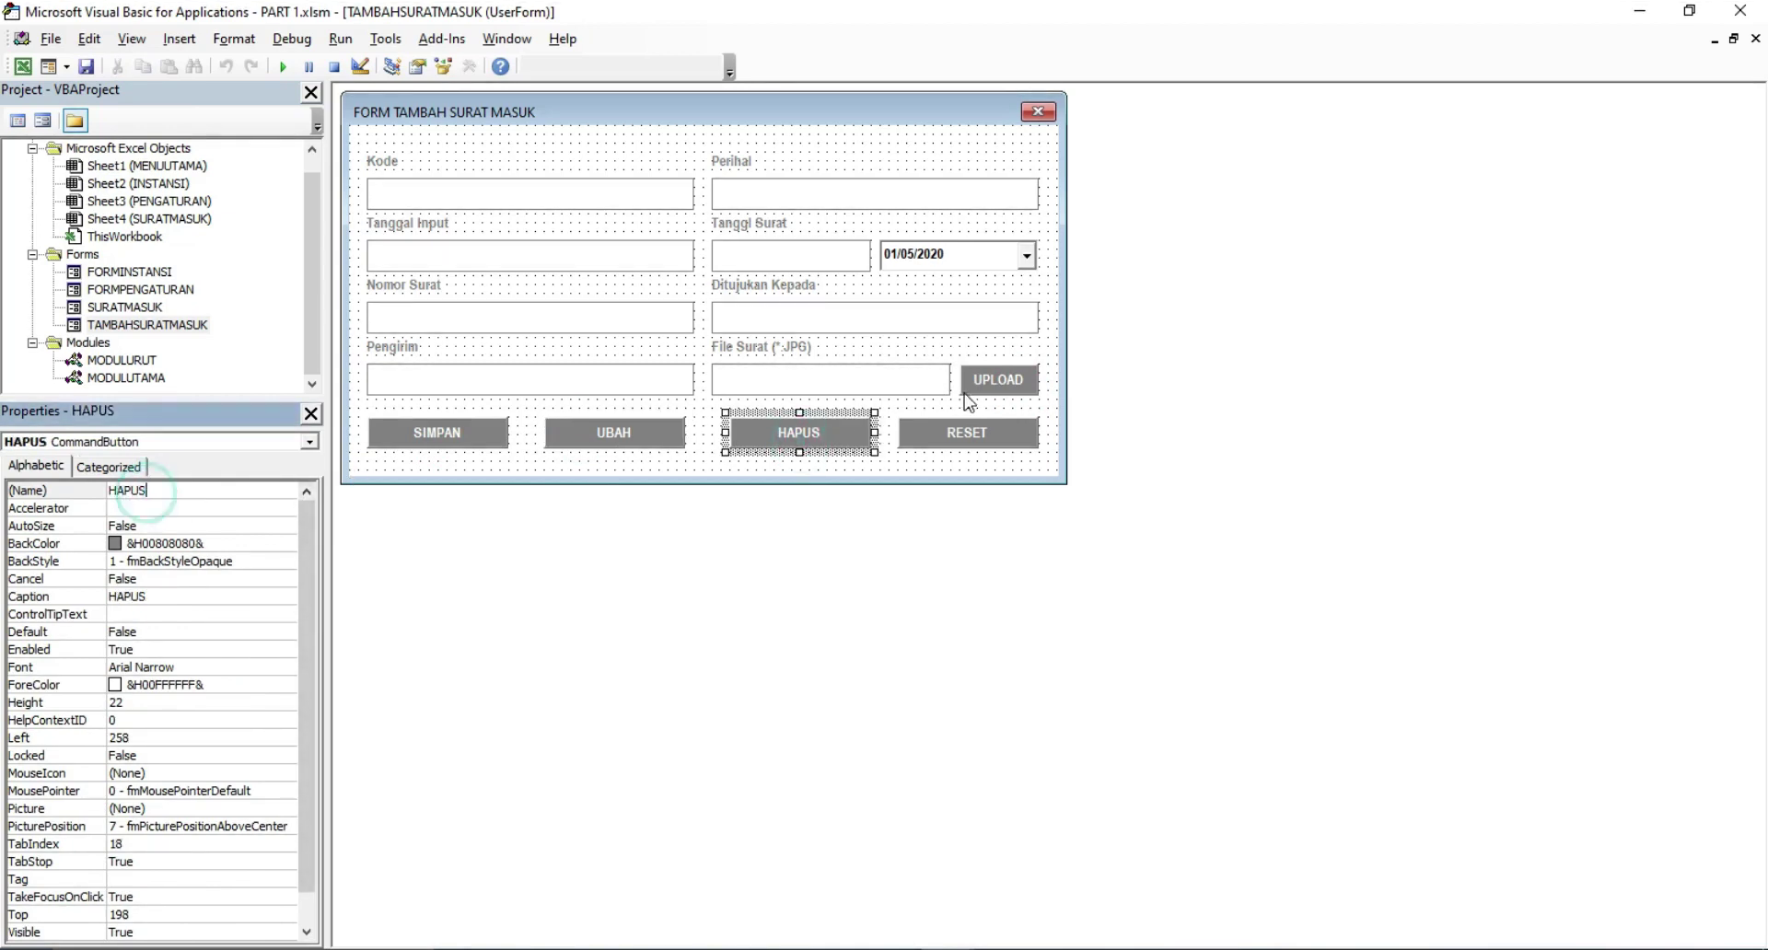
pyautogui.click(949, 440)
pyautogui.press('F4')
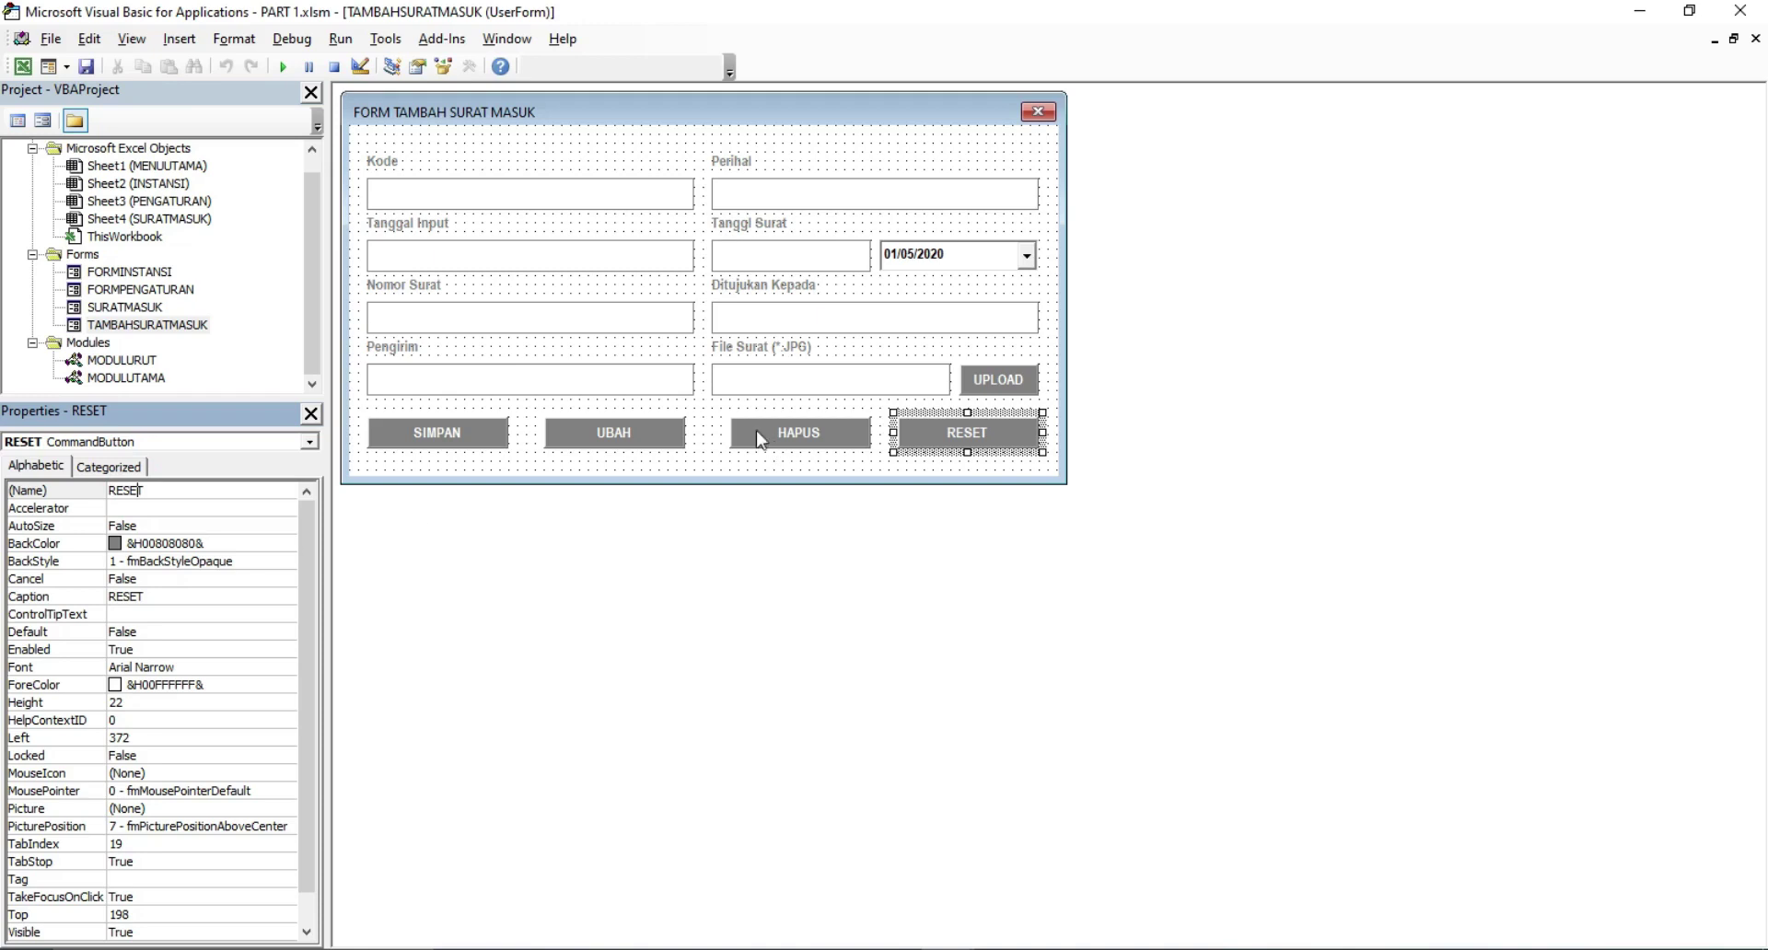
pyautogui.doubleClick(126, 310)
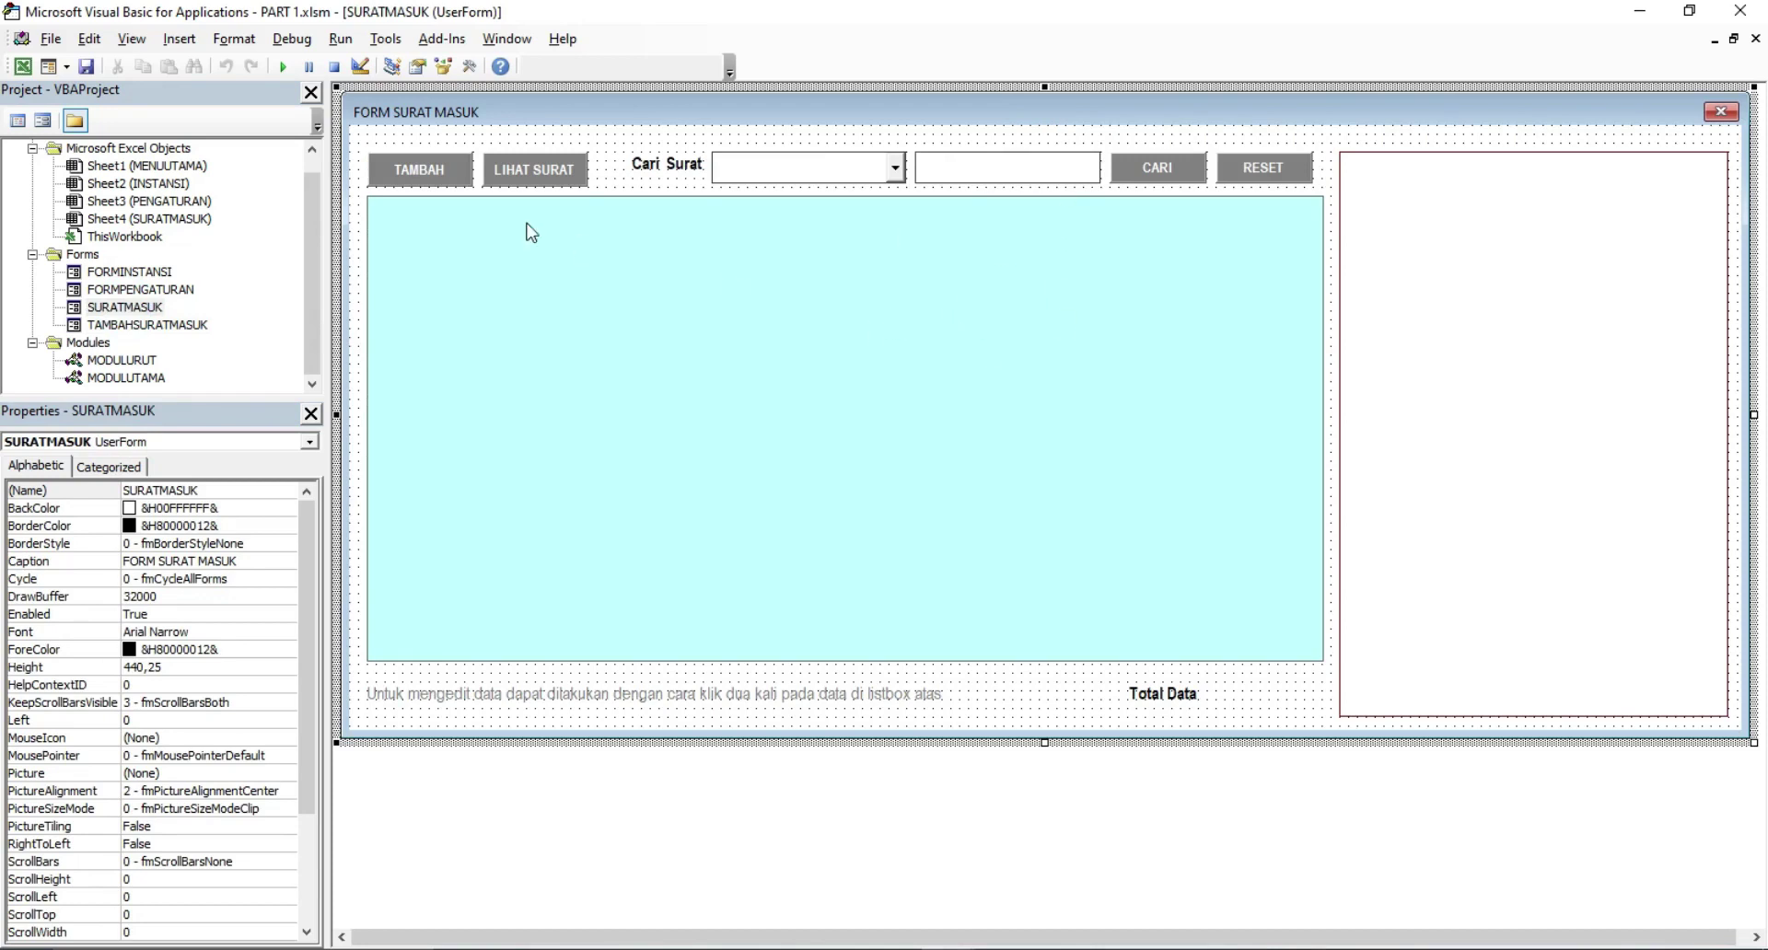
# Open and review the TAMBAHSURAT_Click procedure behind the TAMBAH button
pyautogui.doubleClick(436, 180)
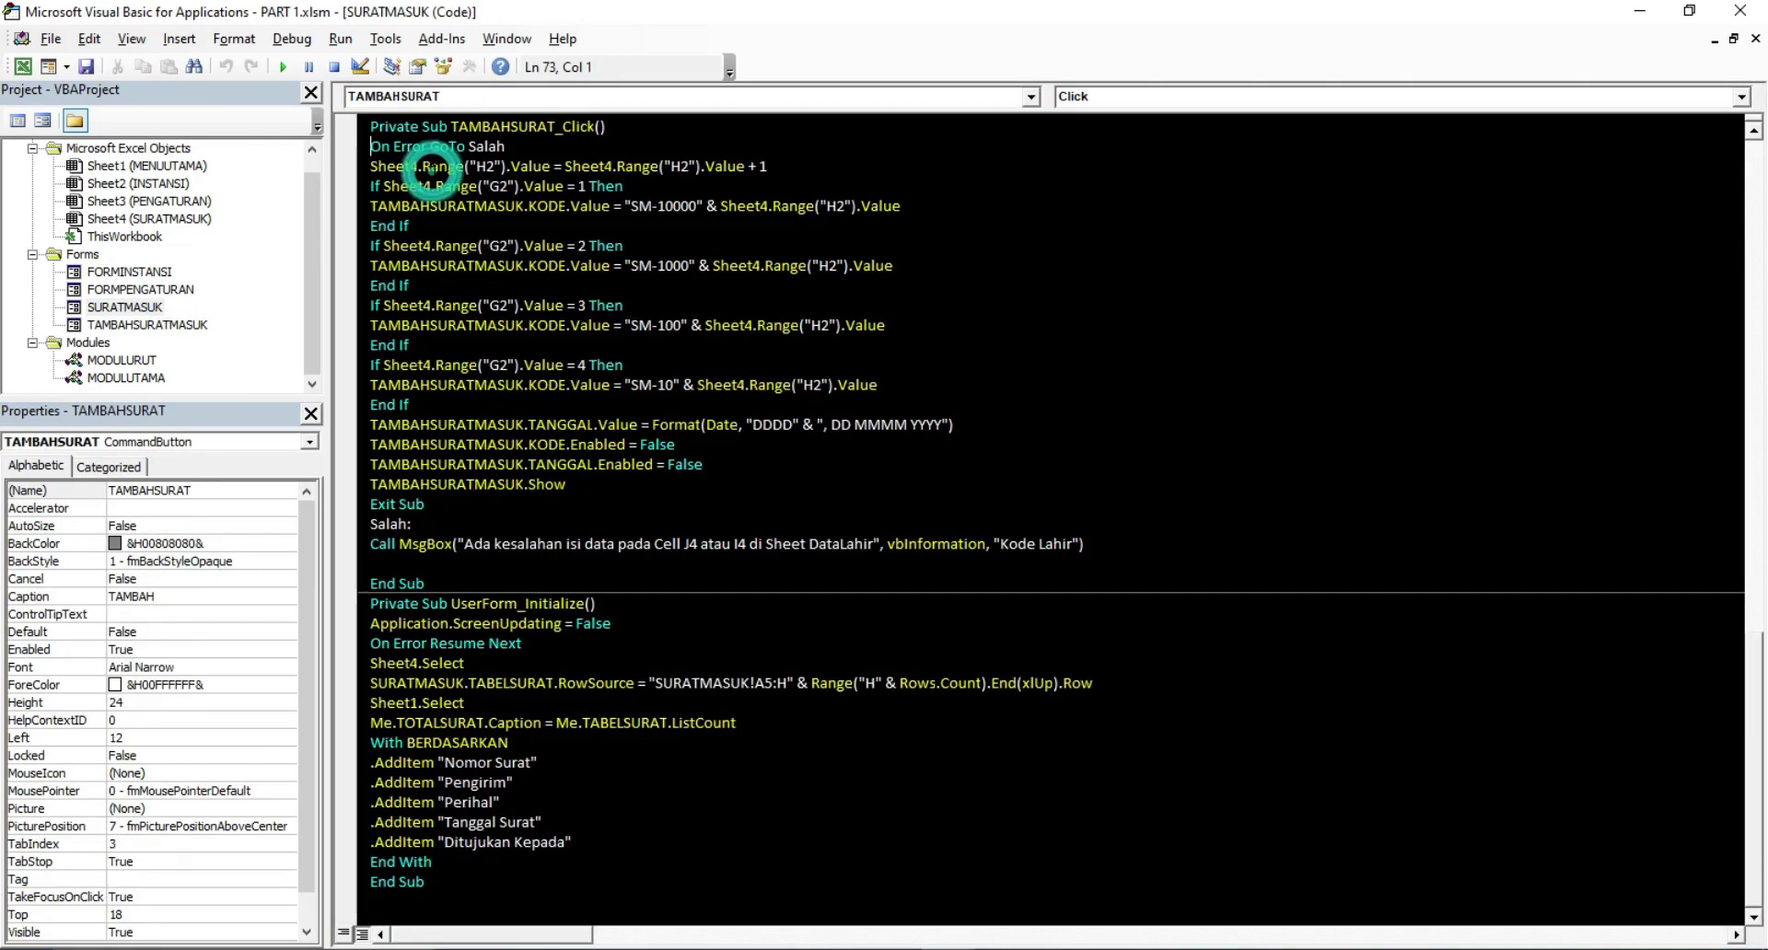
pyautogui.moveTo(368, 145); pyautogui.dragTo(422, 533)
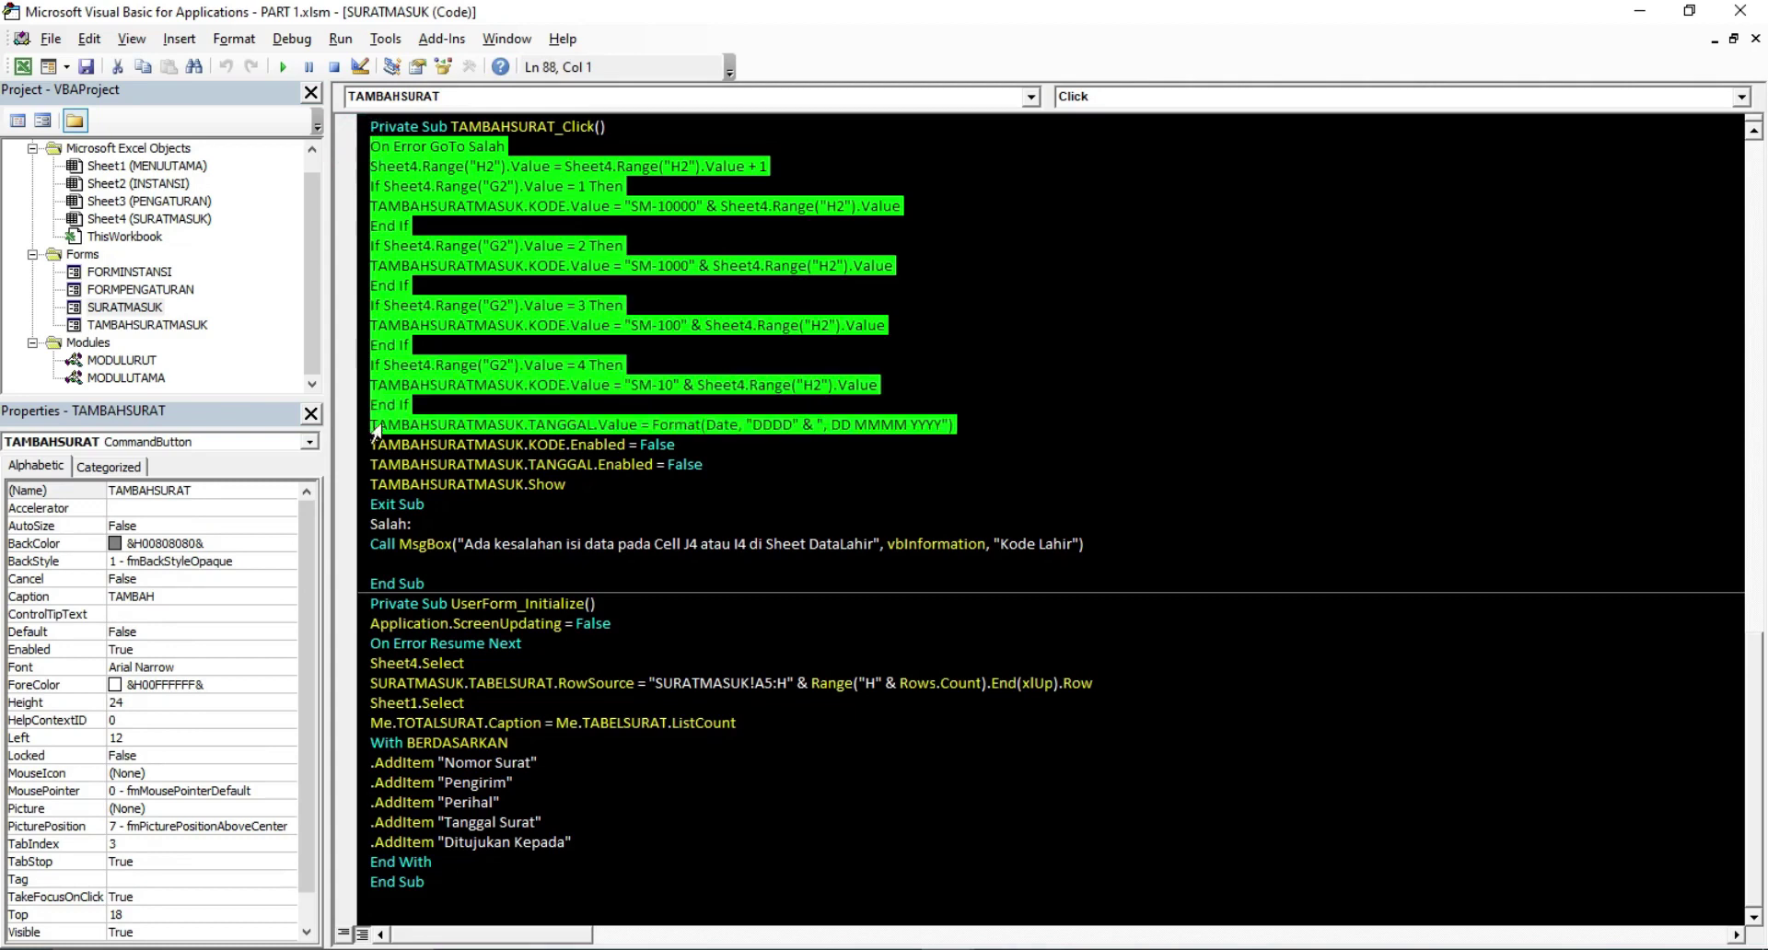
pyautogui.click(429, 504)
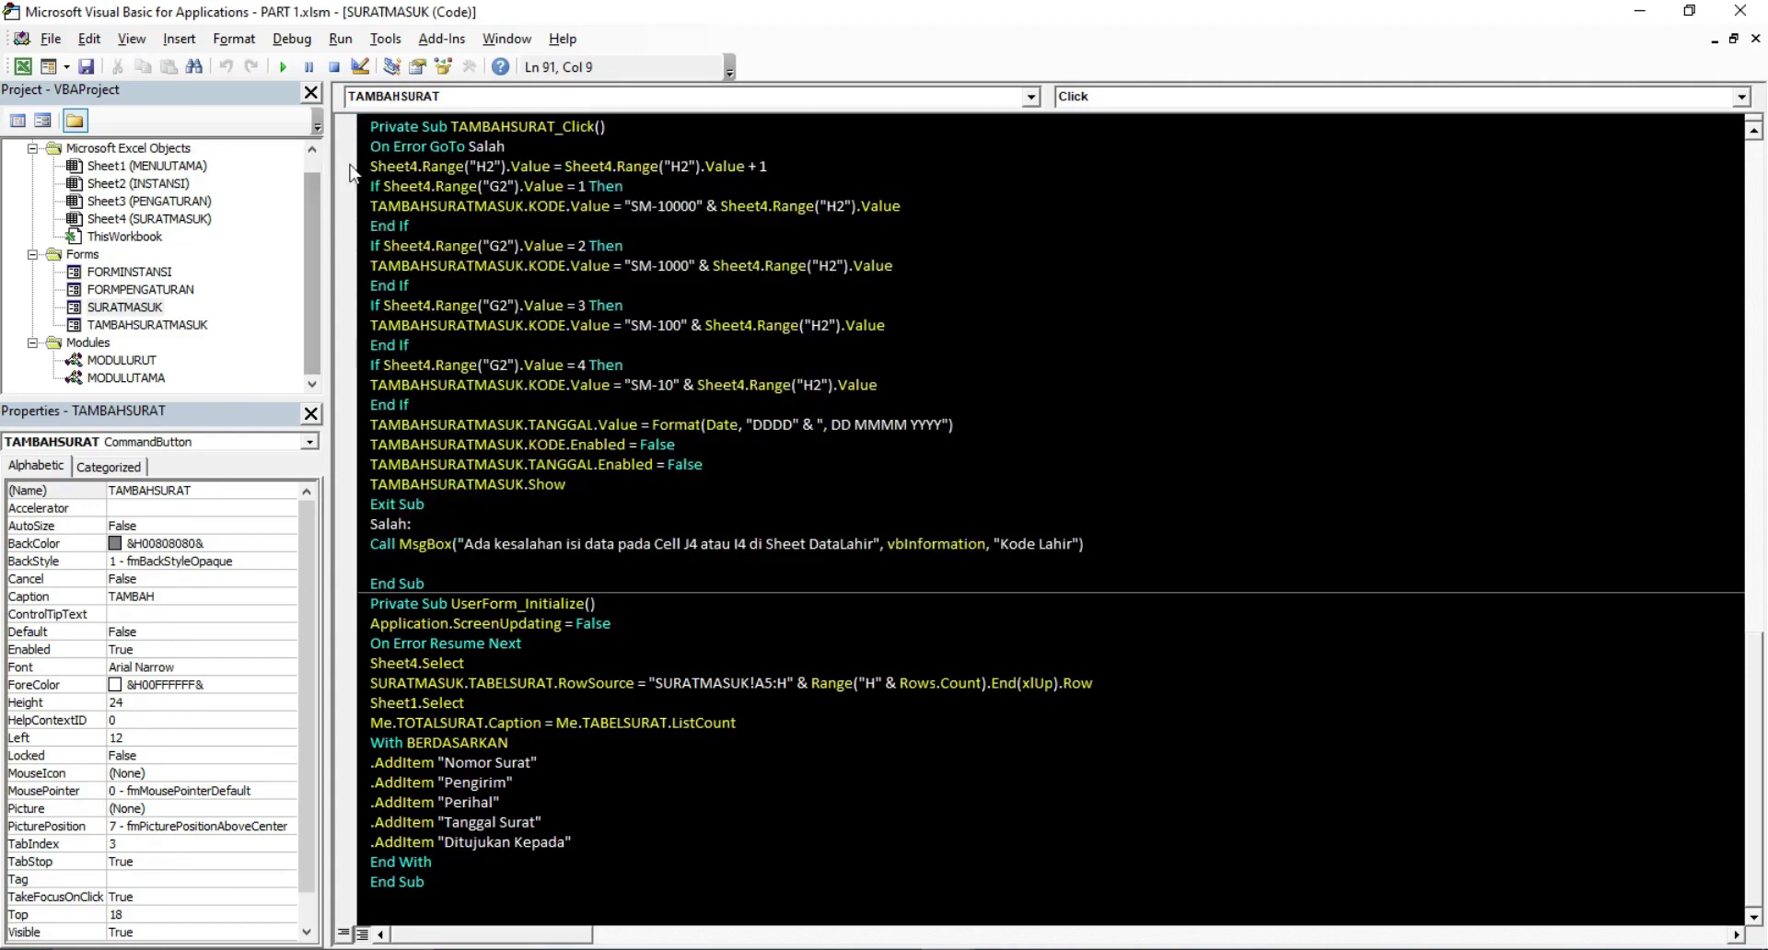
# Run the Surat Masuk form and test TAMBAH, confirming Kode and Tanggal Input are locked
pyautogui.click(23, 67)
pyautogui.click(175, 267)
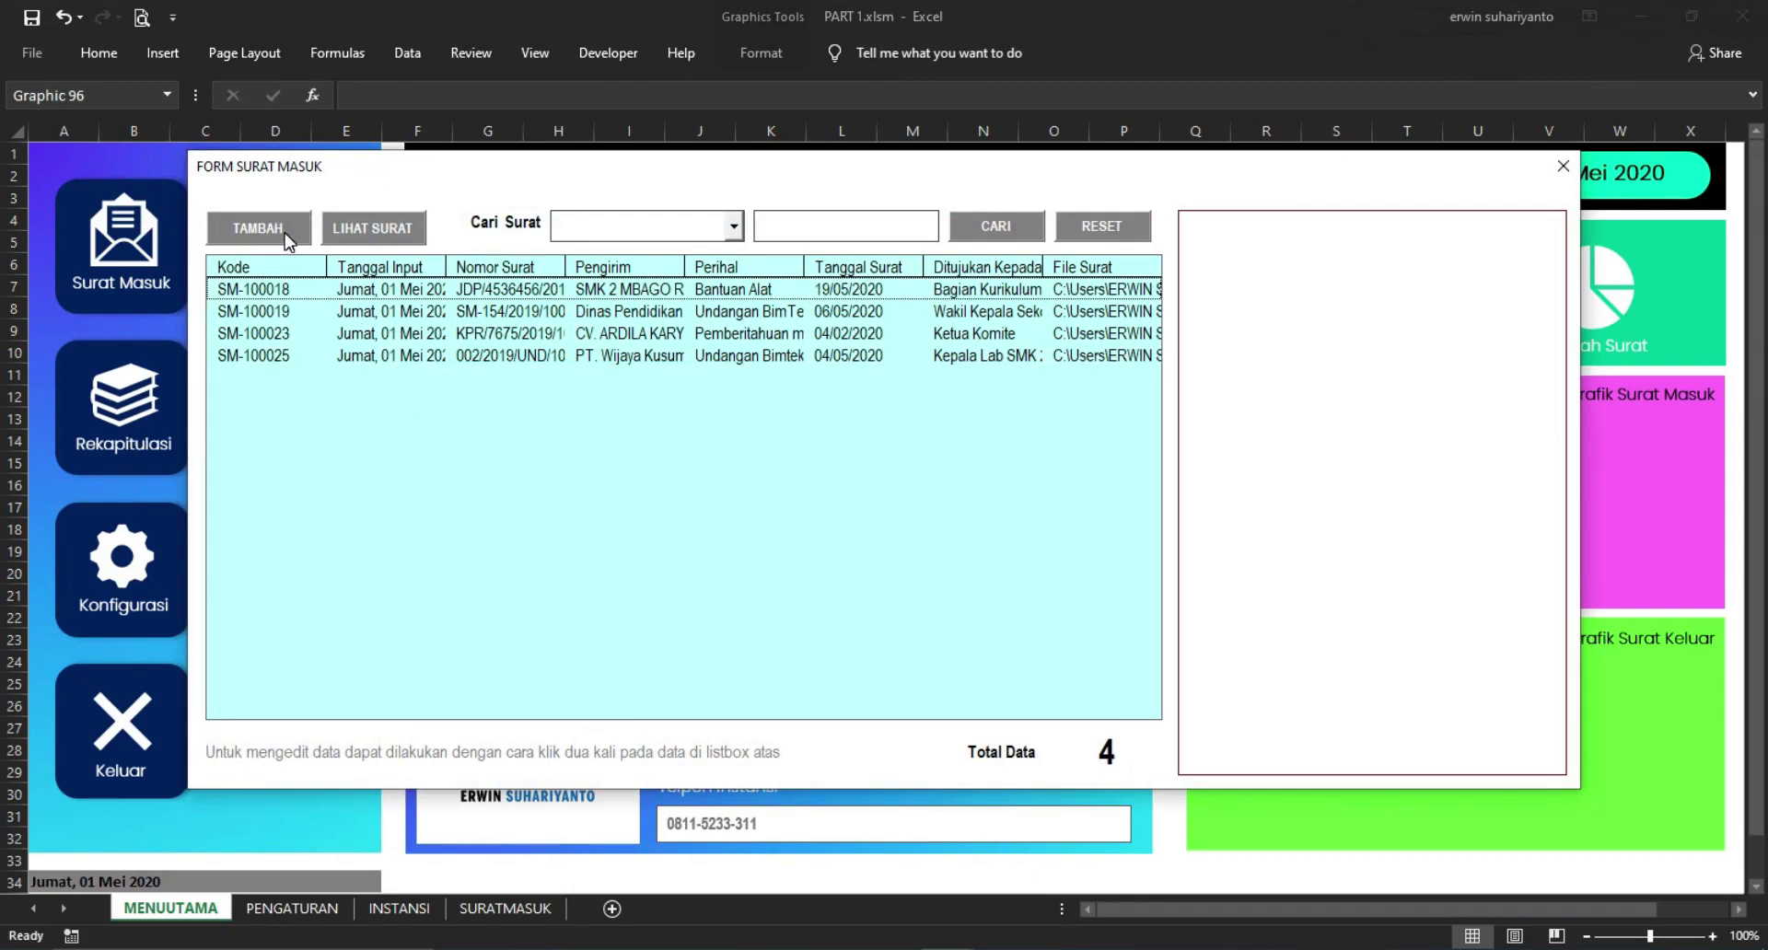
pyautogui.click(267, 230)
pyautogui.click(444, 440)
pyautogui.click(483, 502)
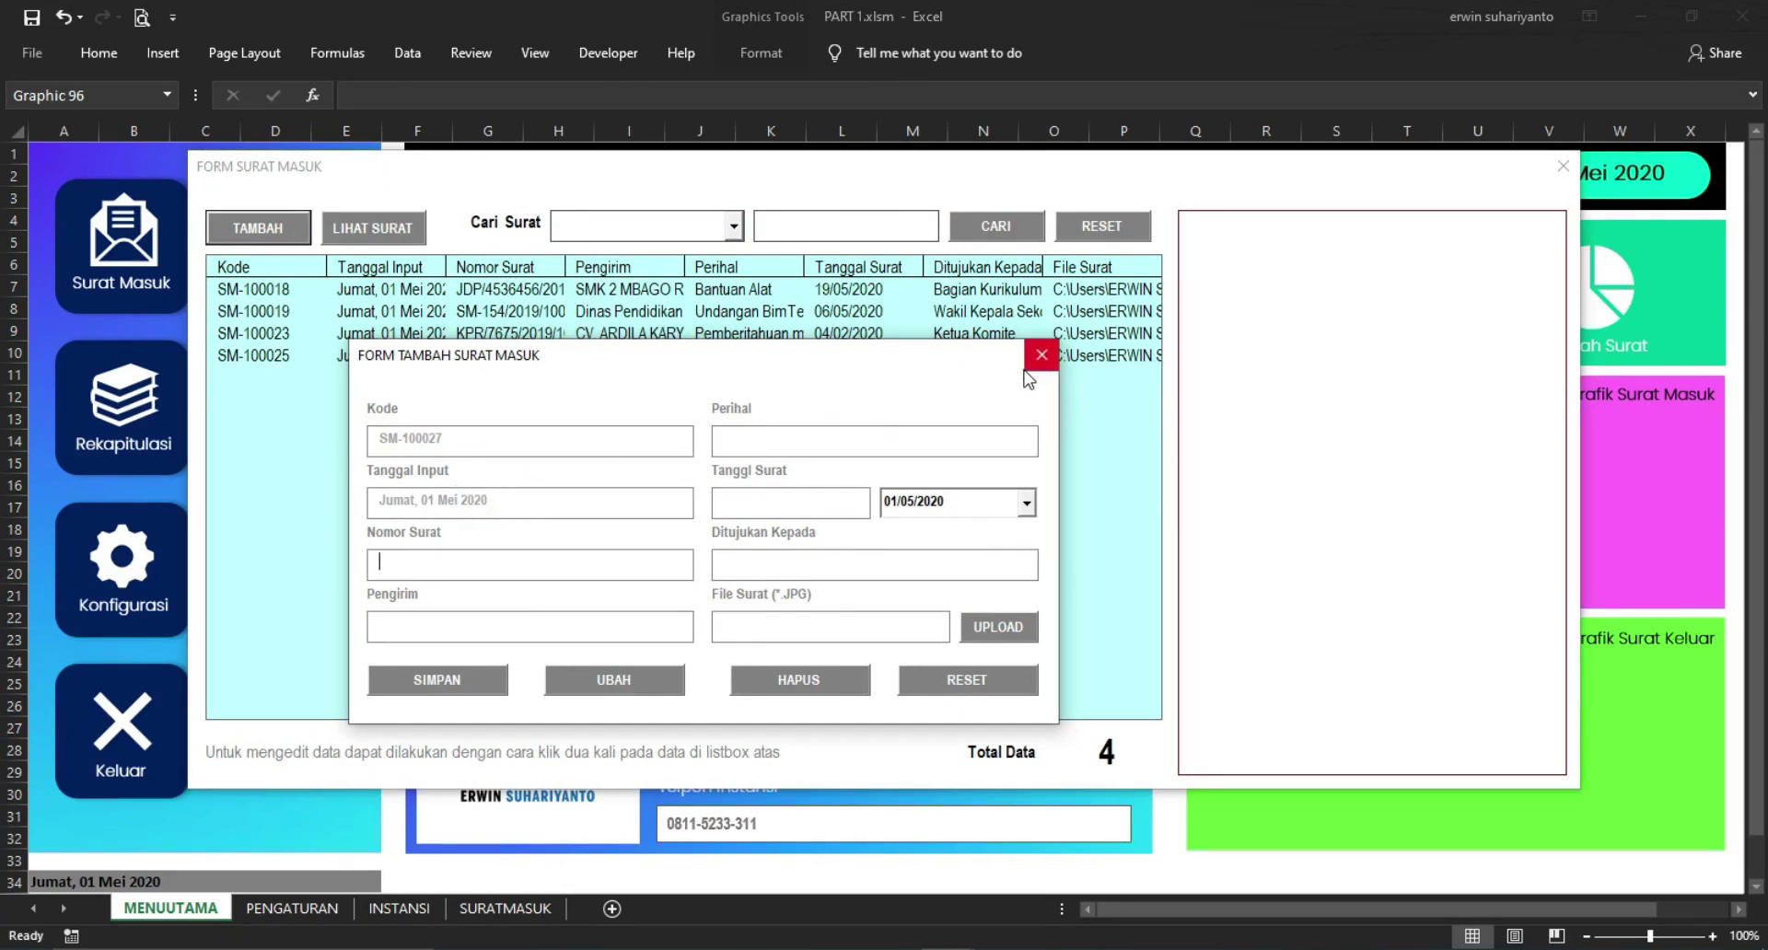
pyautogui.click(428, 442)
pyautogui.click(470, 502)
pyautogui.click(1041, 354)
pyautogui.click(1559, 168)
pyautogui.hotkey('alt', 'F11')
# Review the code-numbering If blocks that read the counter from Sheet4 cell H2
pyautogui.doubleClick(431, 171)
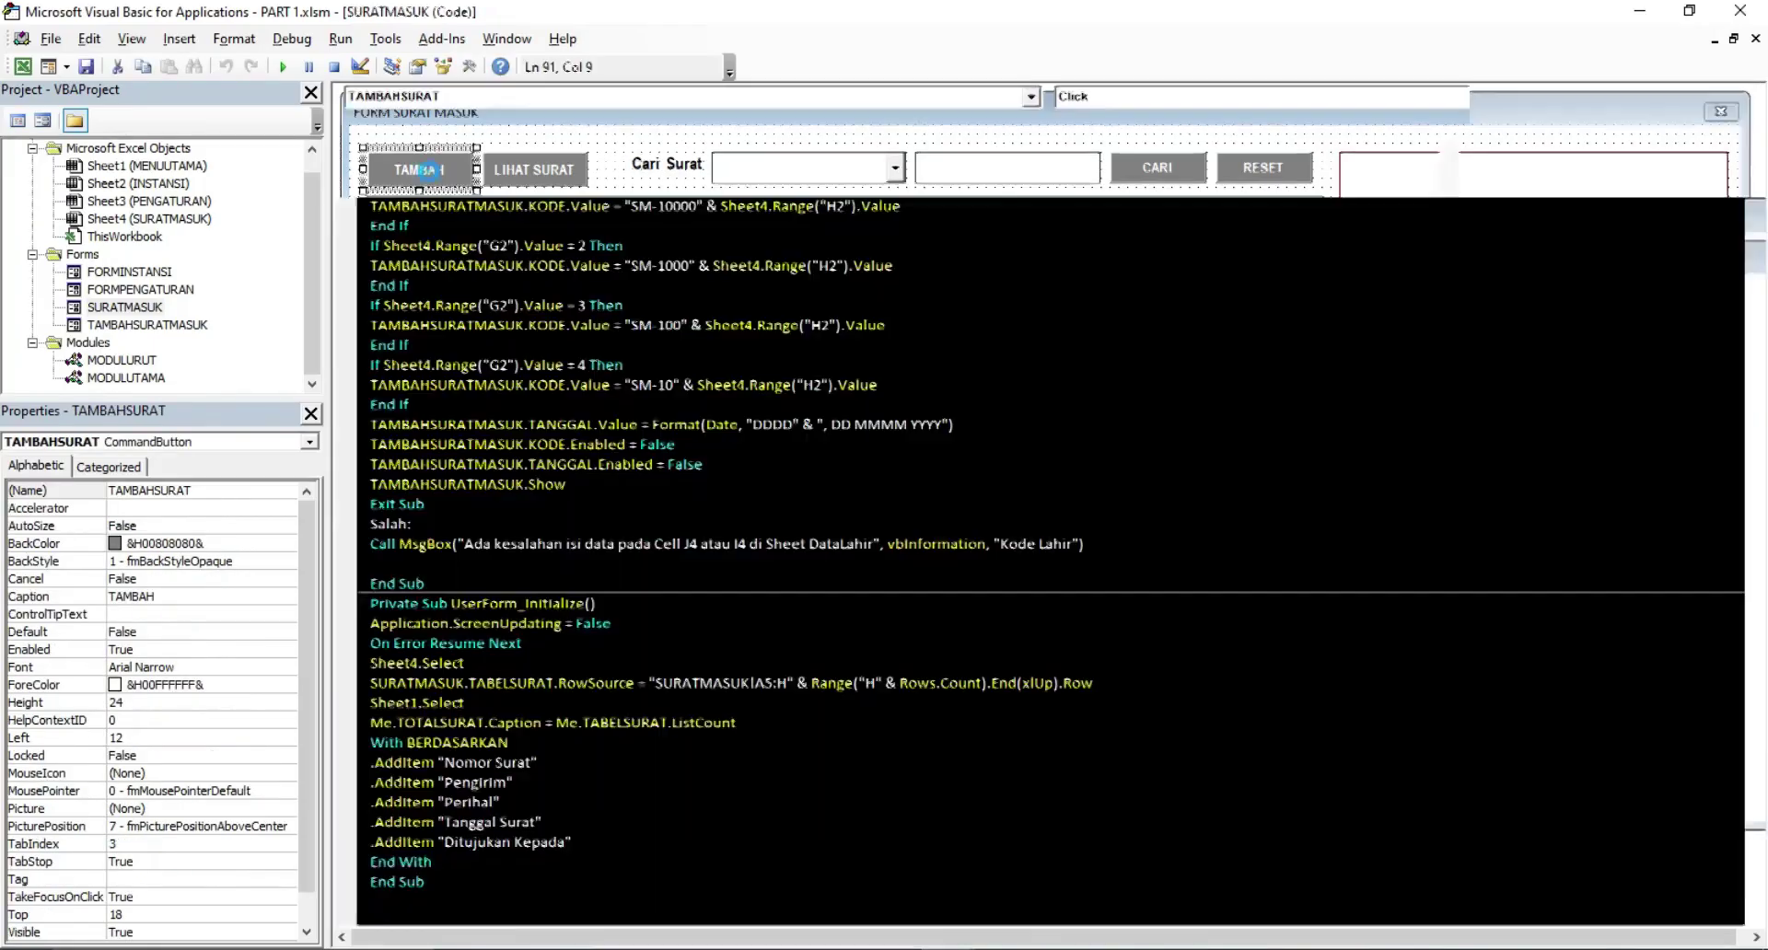
pyautogui.moveTo(355, 155); pyautogui.dragTo(382, 416)
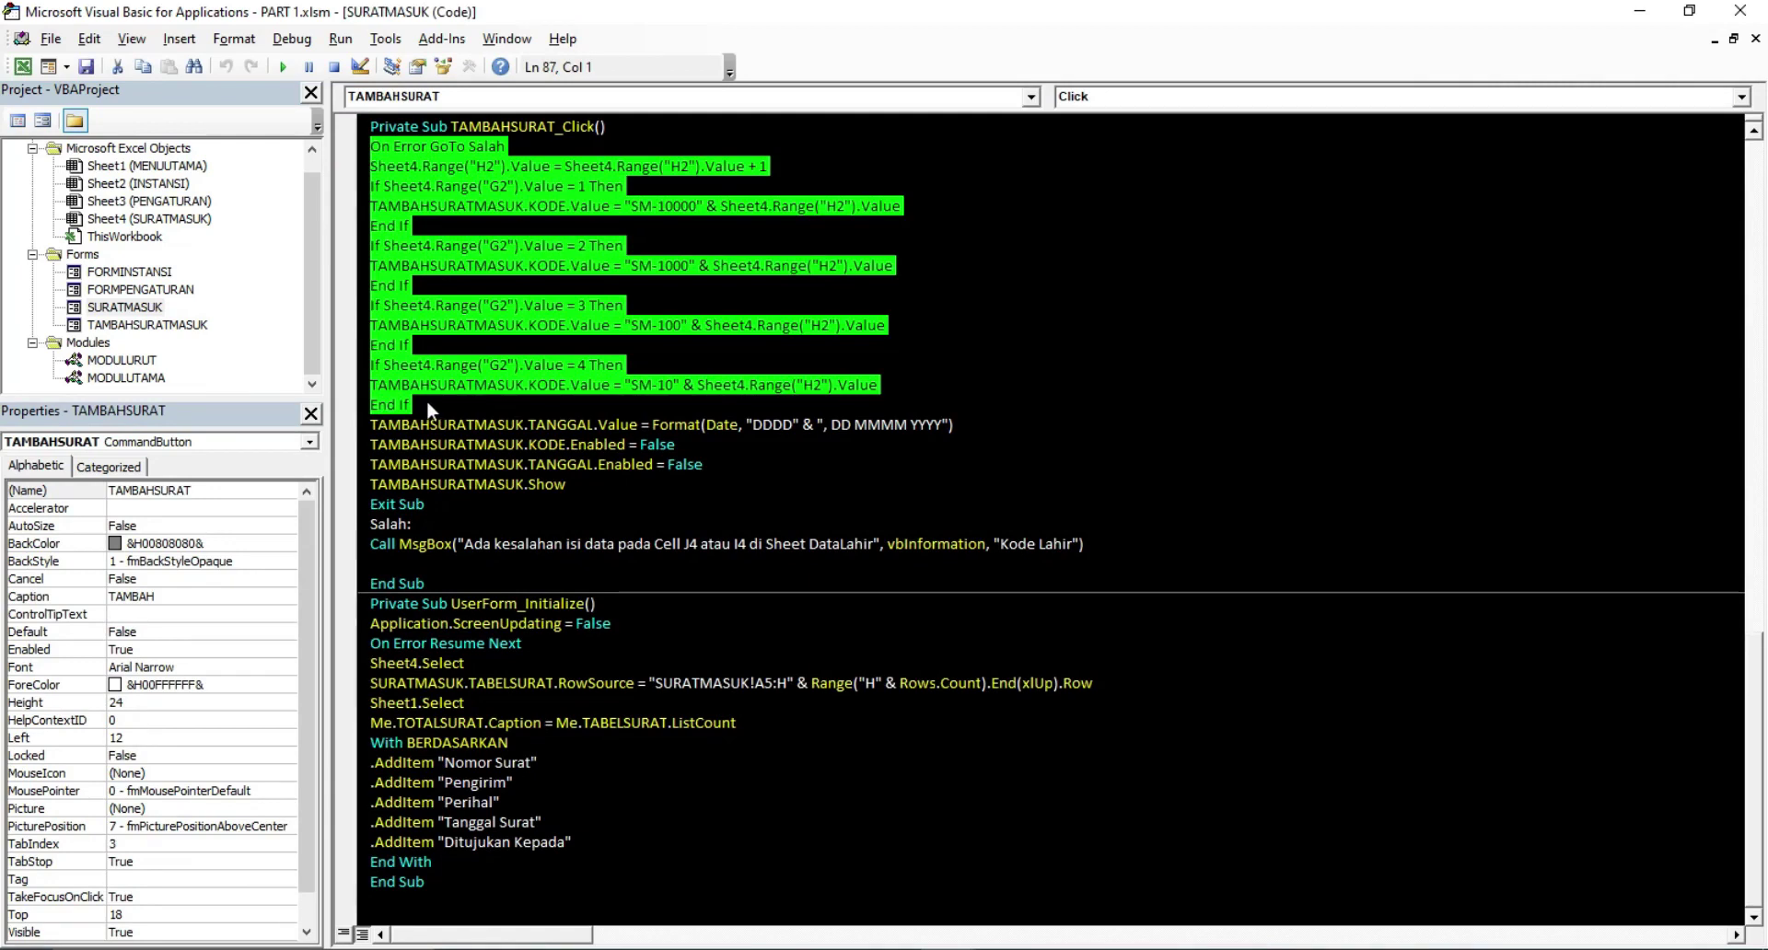
pyautogui.click(669, 343)
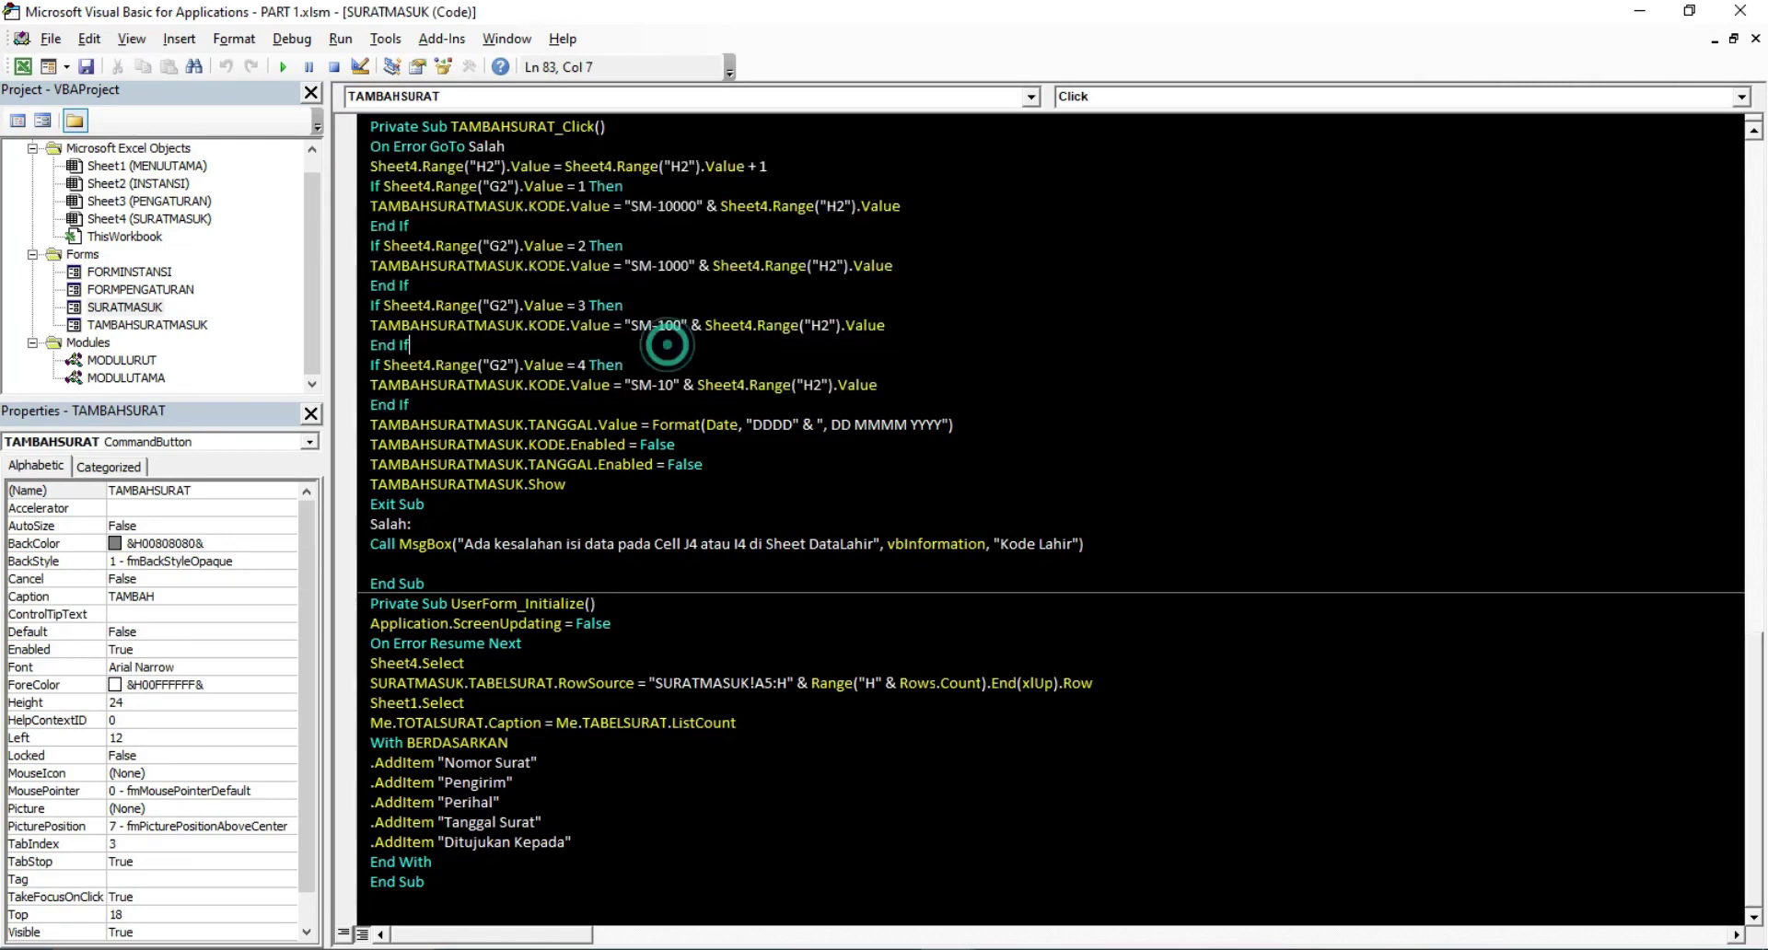
pyautogui.doubleClick(398, 166)
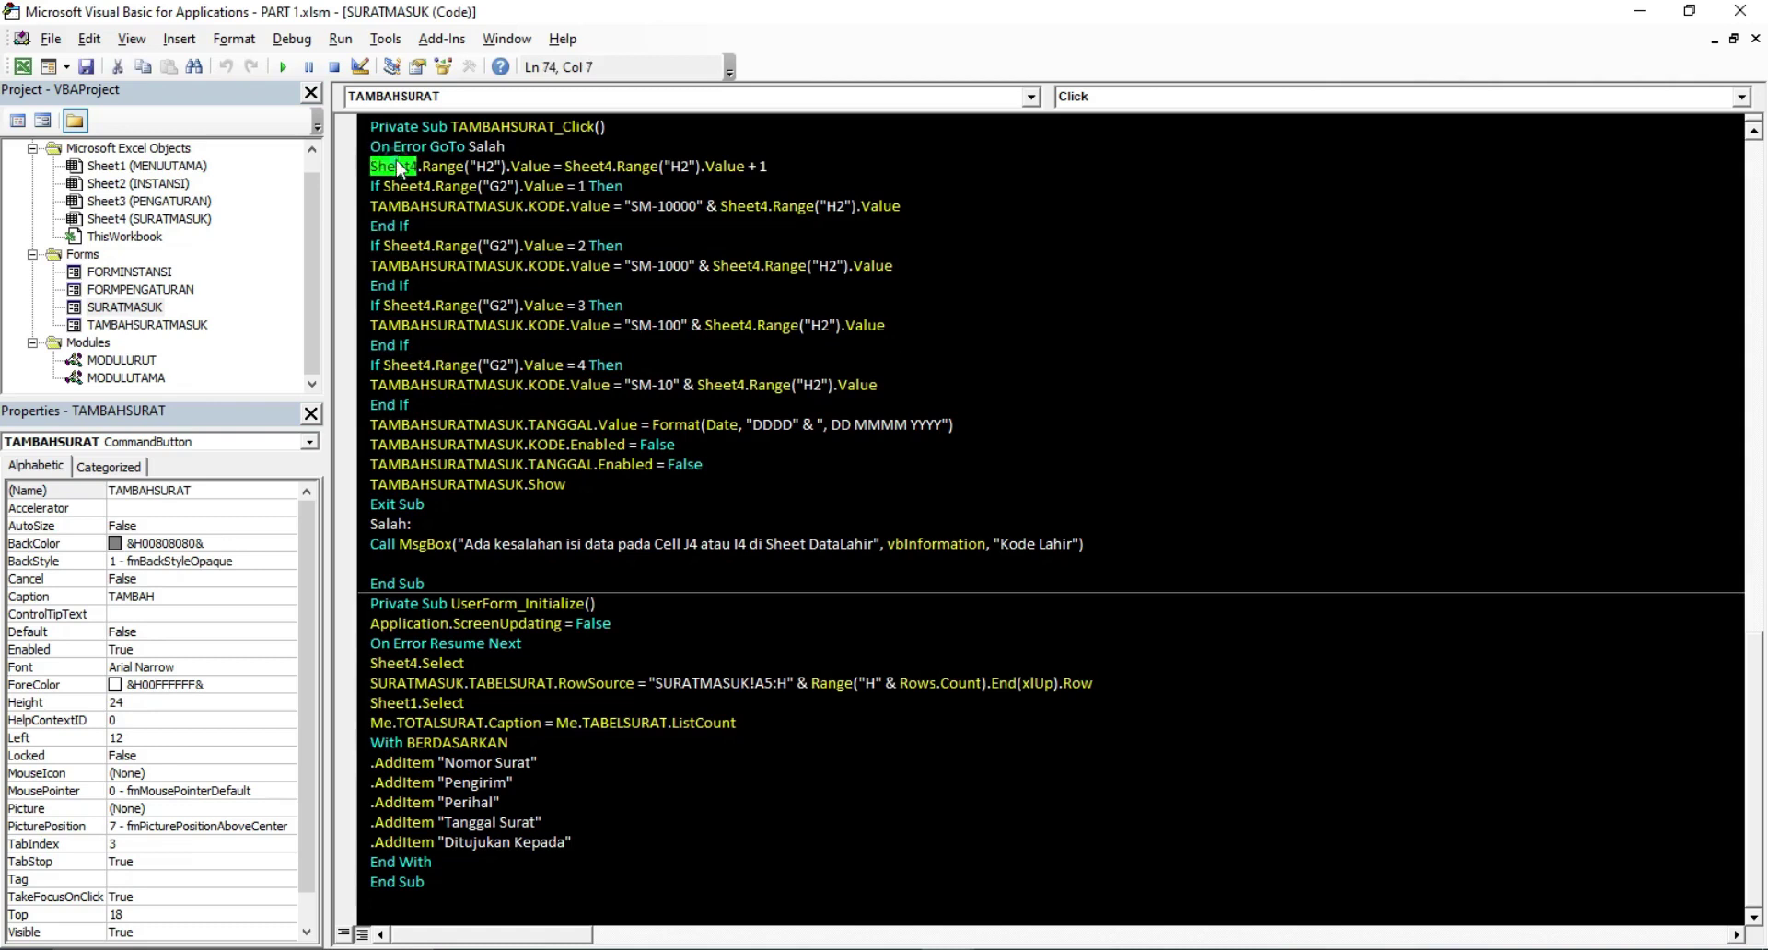
pyautogui.doubleClick(483, 166)
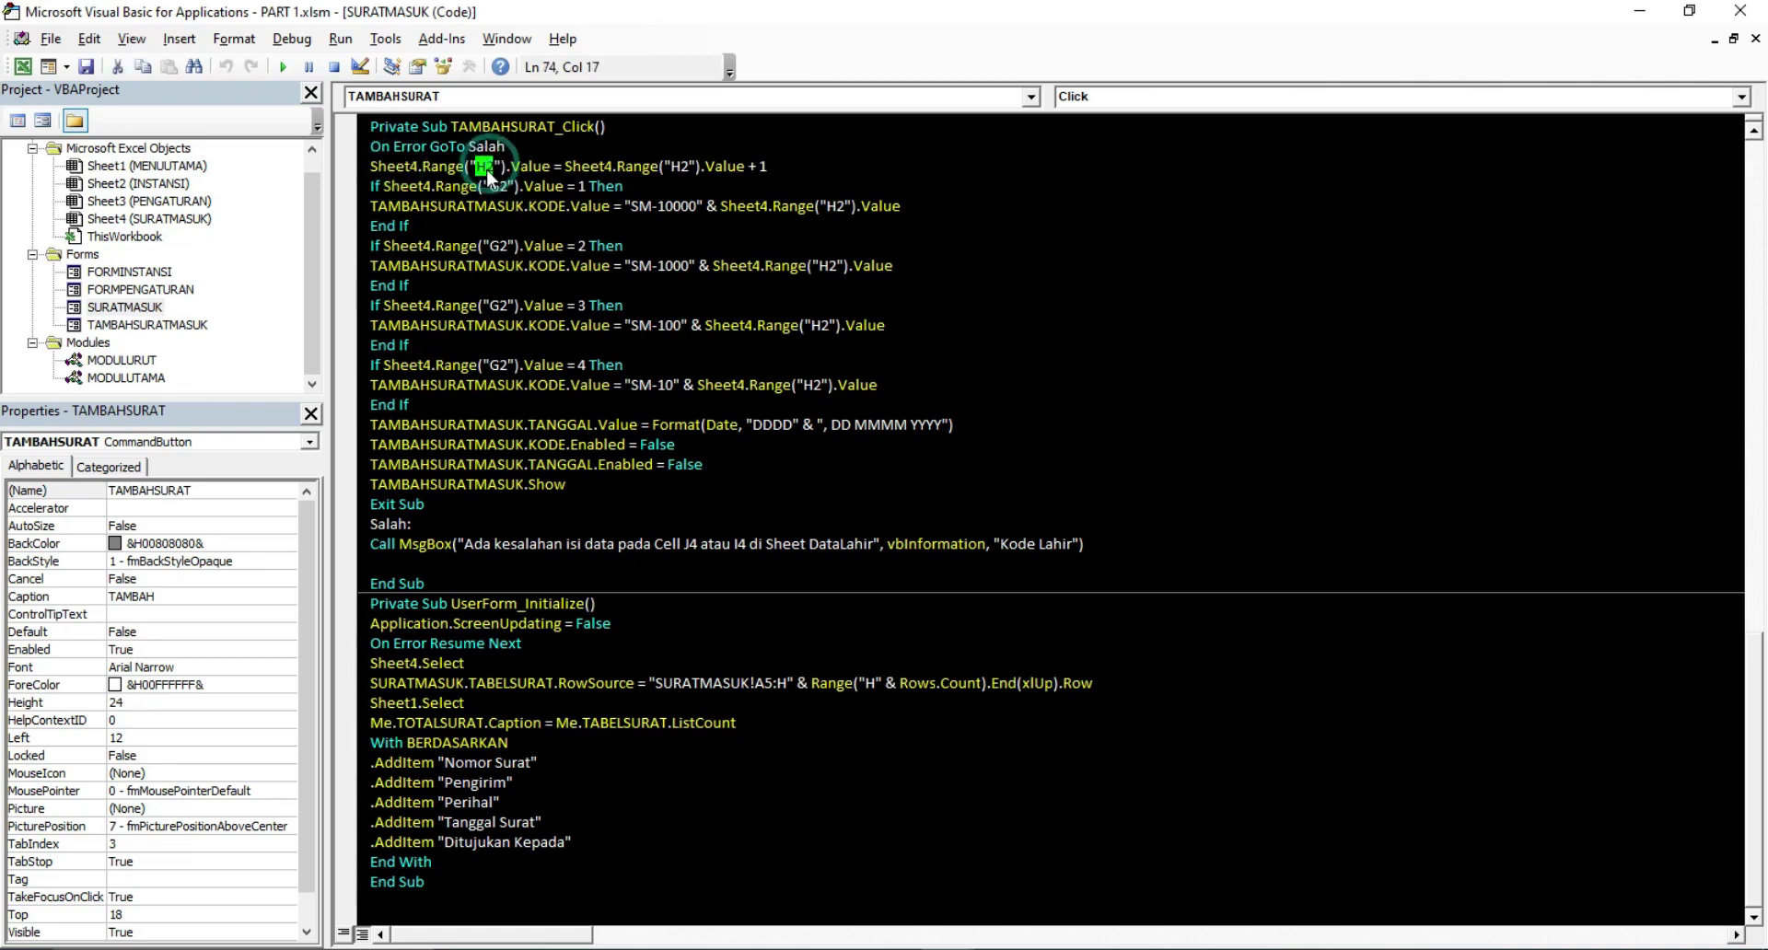
pyautogui.click(23, 66)
# On the SURATMASUK sheet, inspect the Kode Surat label in F2 and counter 27 in H2
pyautogui.click(512, 908)
pyautogui.click(517, 375)
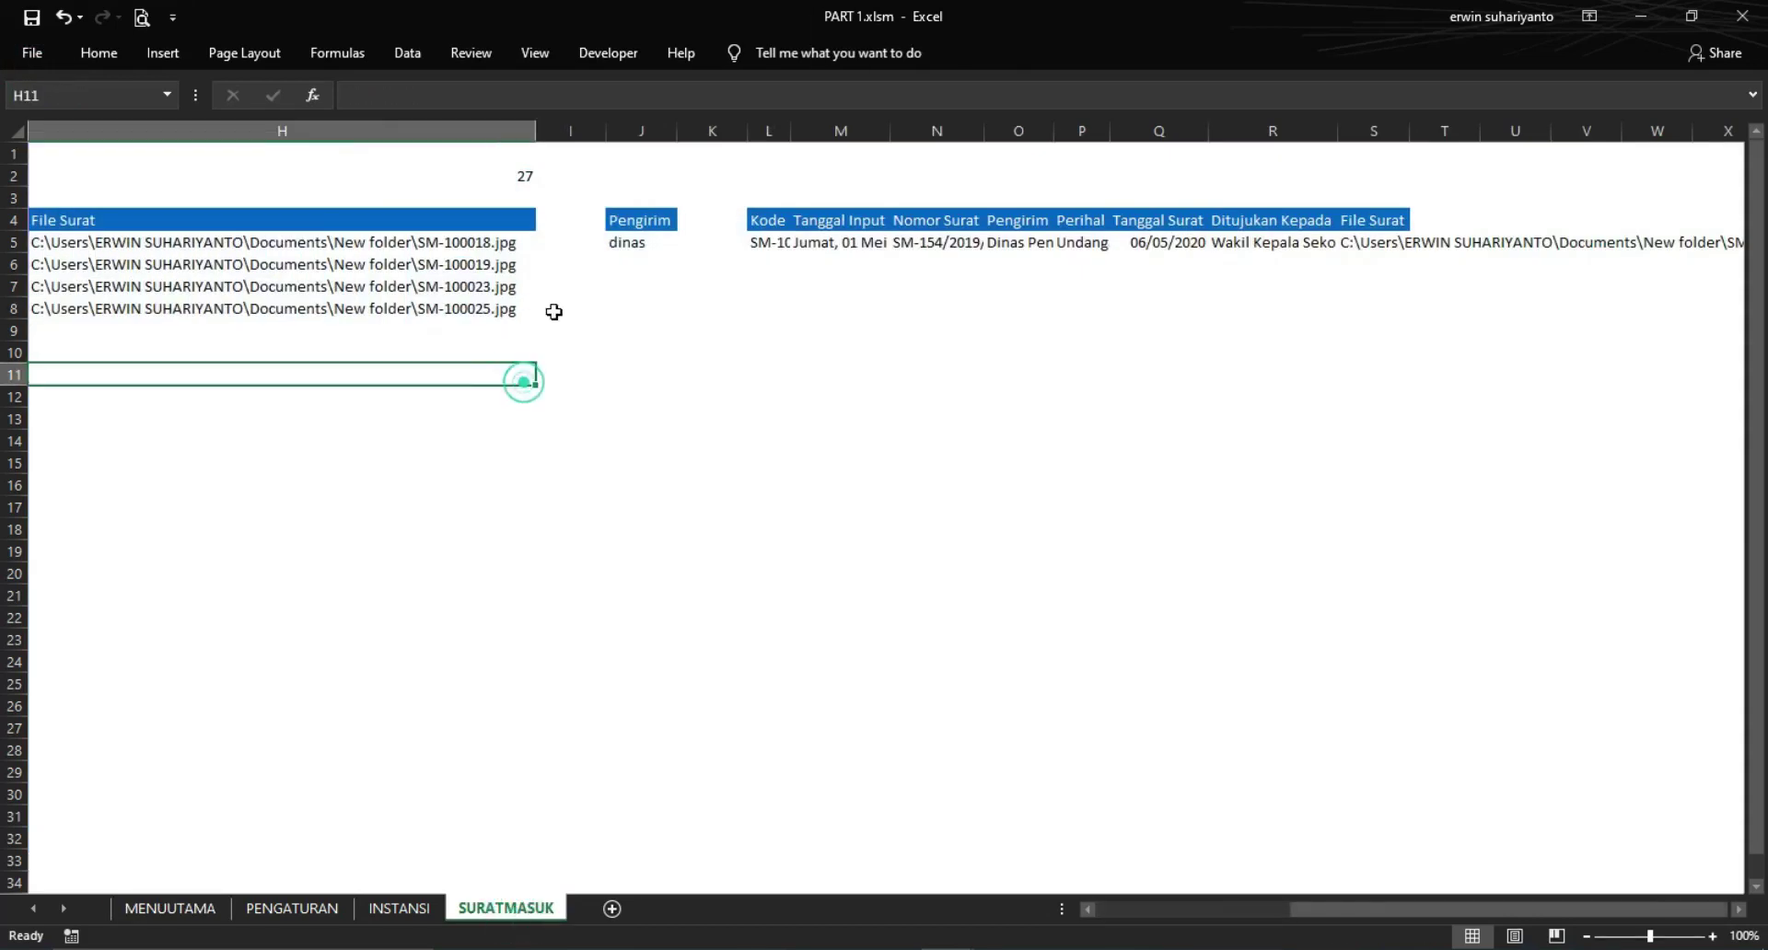
pyautogui.moveTo(1300, 908); pyautogui.dragTo(1059, 908)
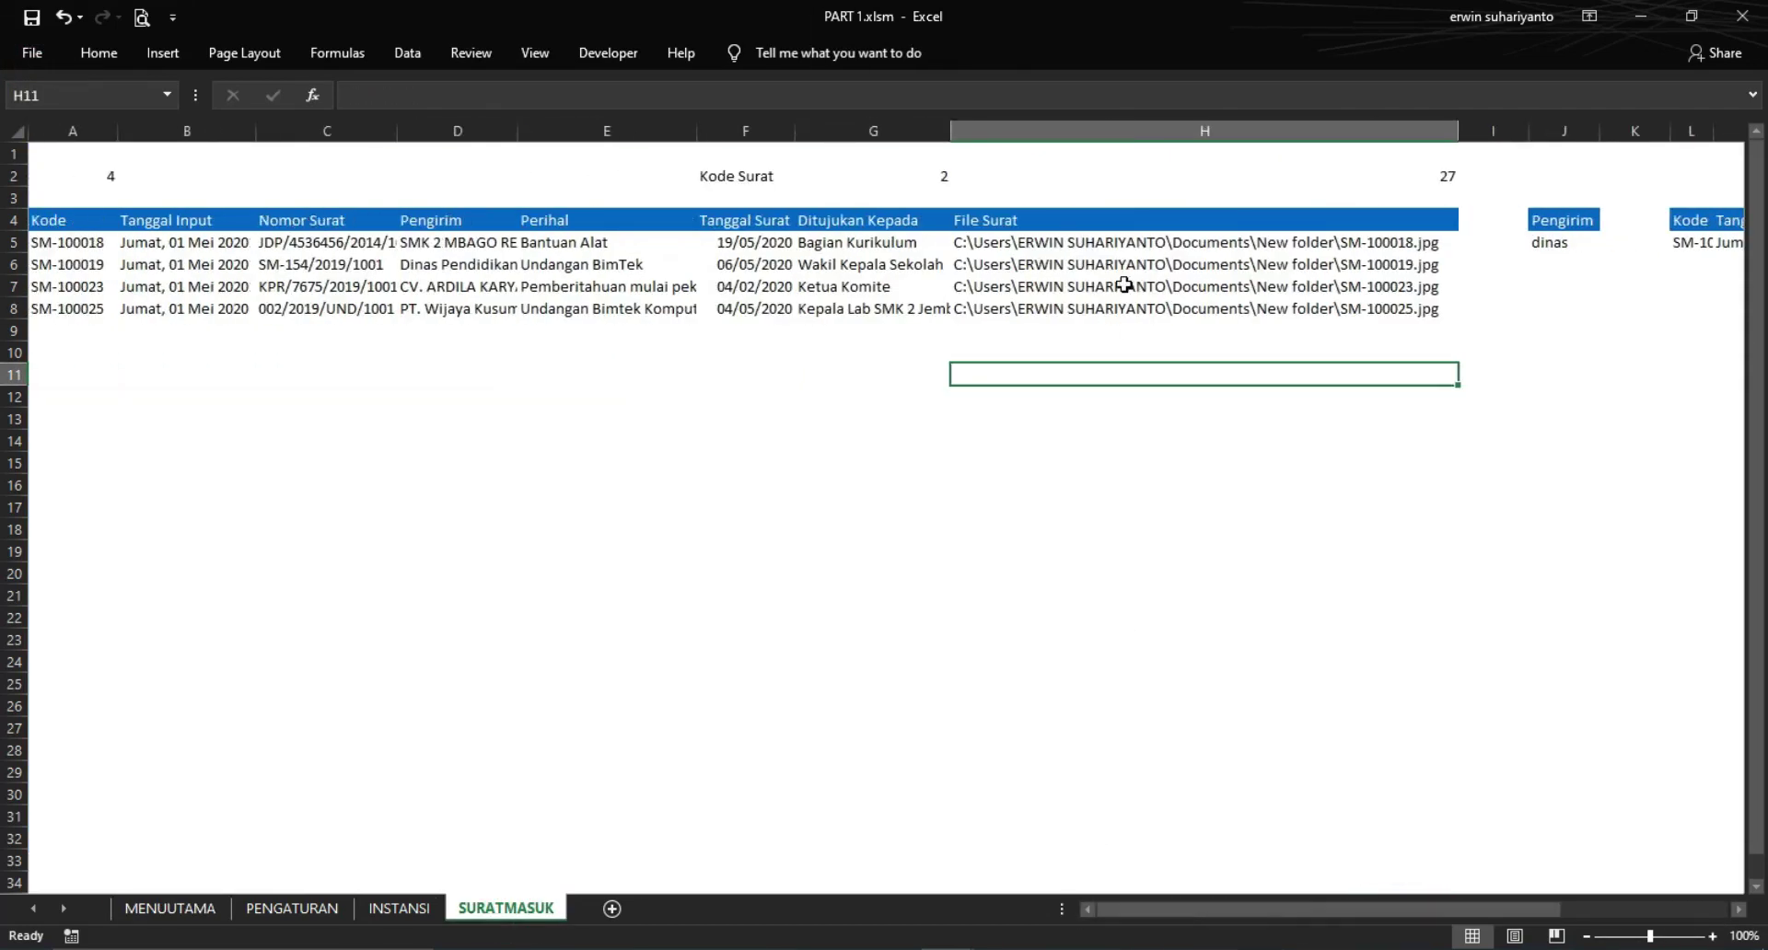
pyautogui.click(1146, 185)
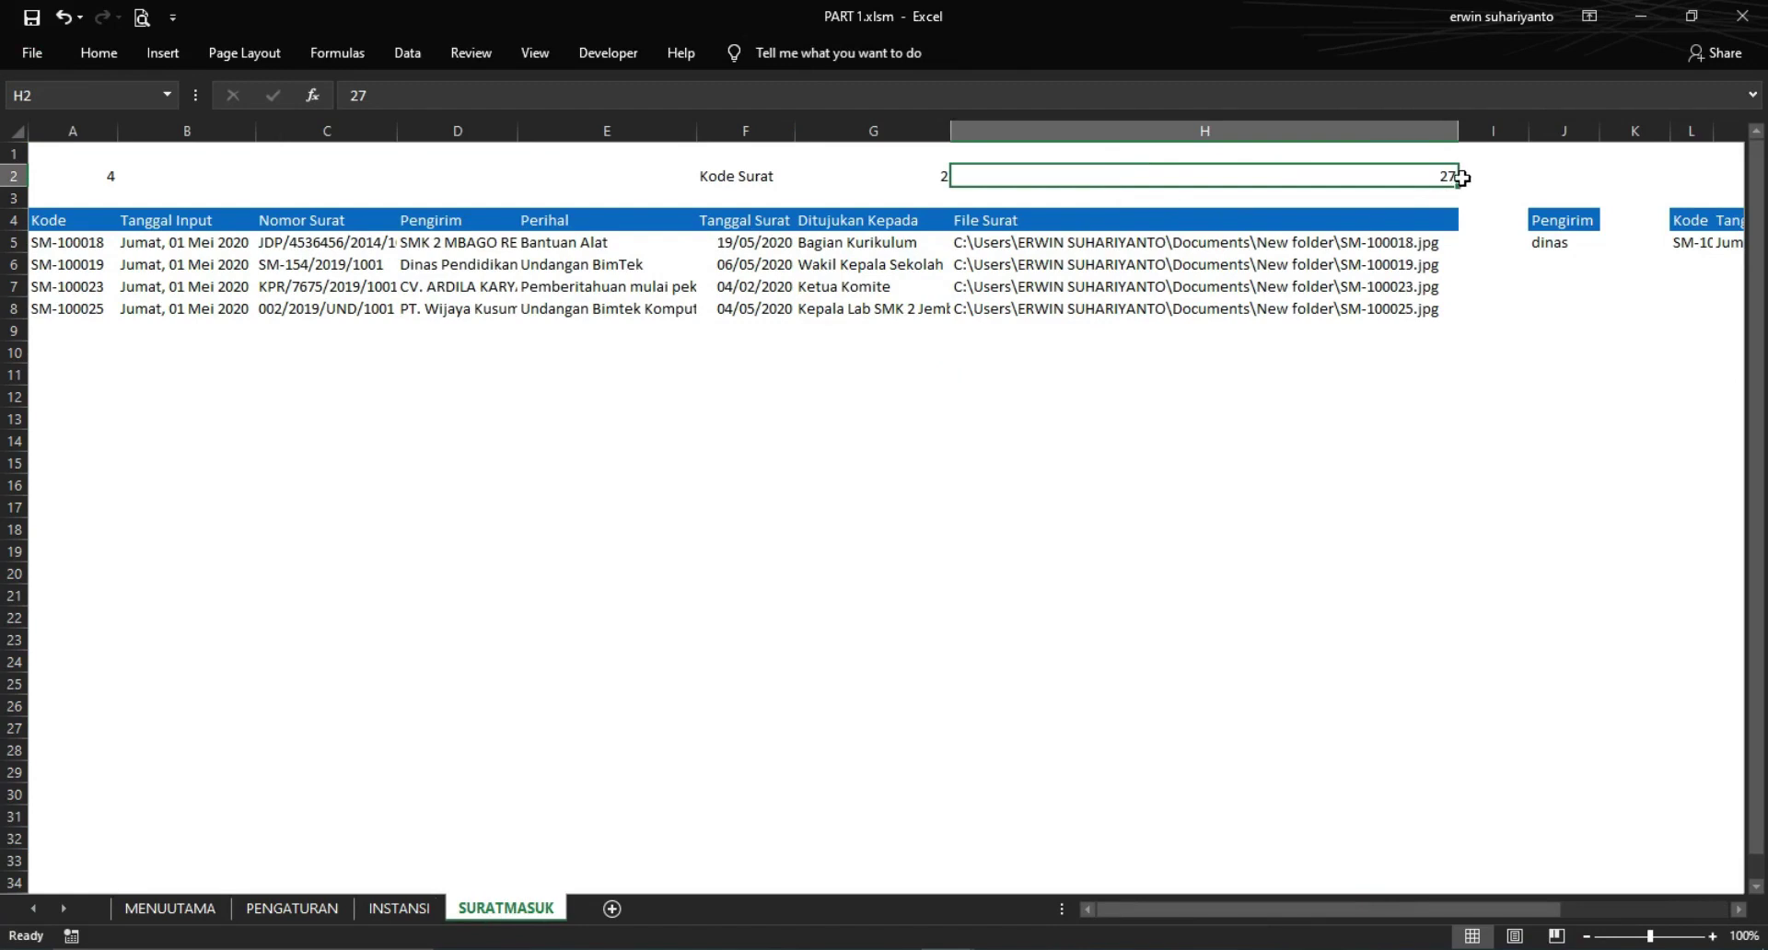
pyautogui.click(745, 178)
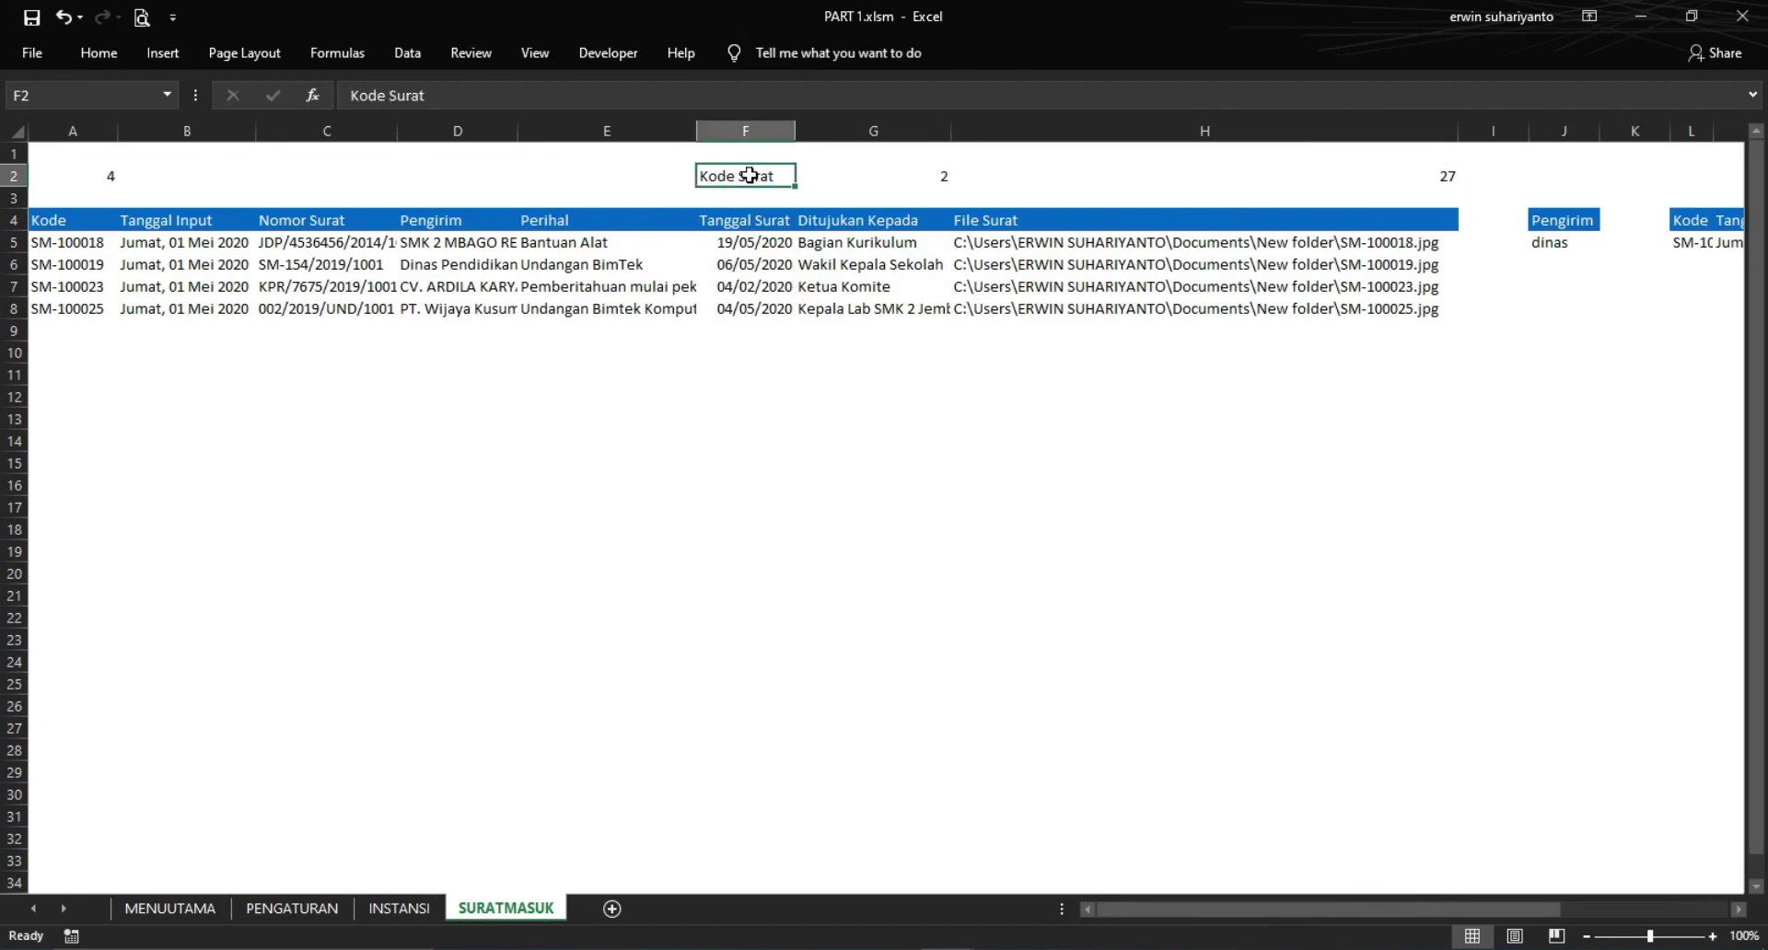
pyautogui.click(915, 178)
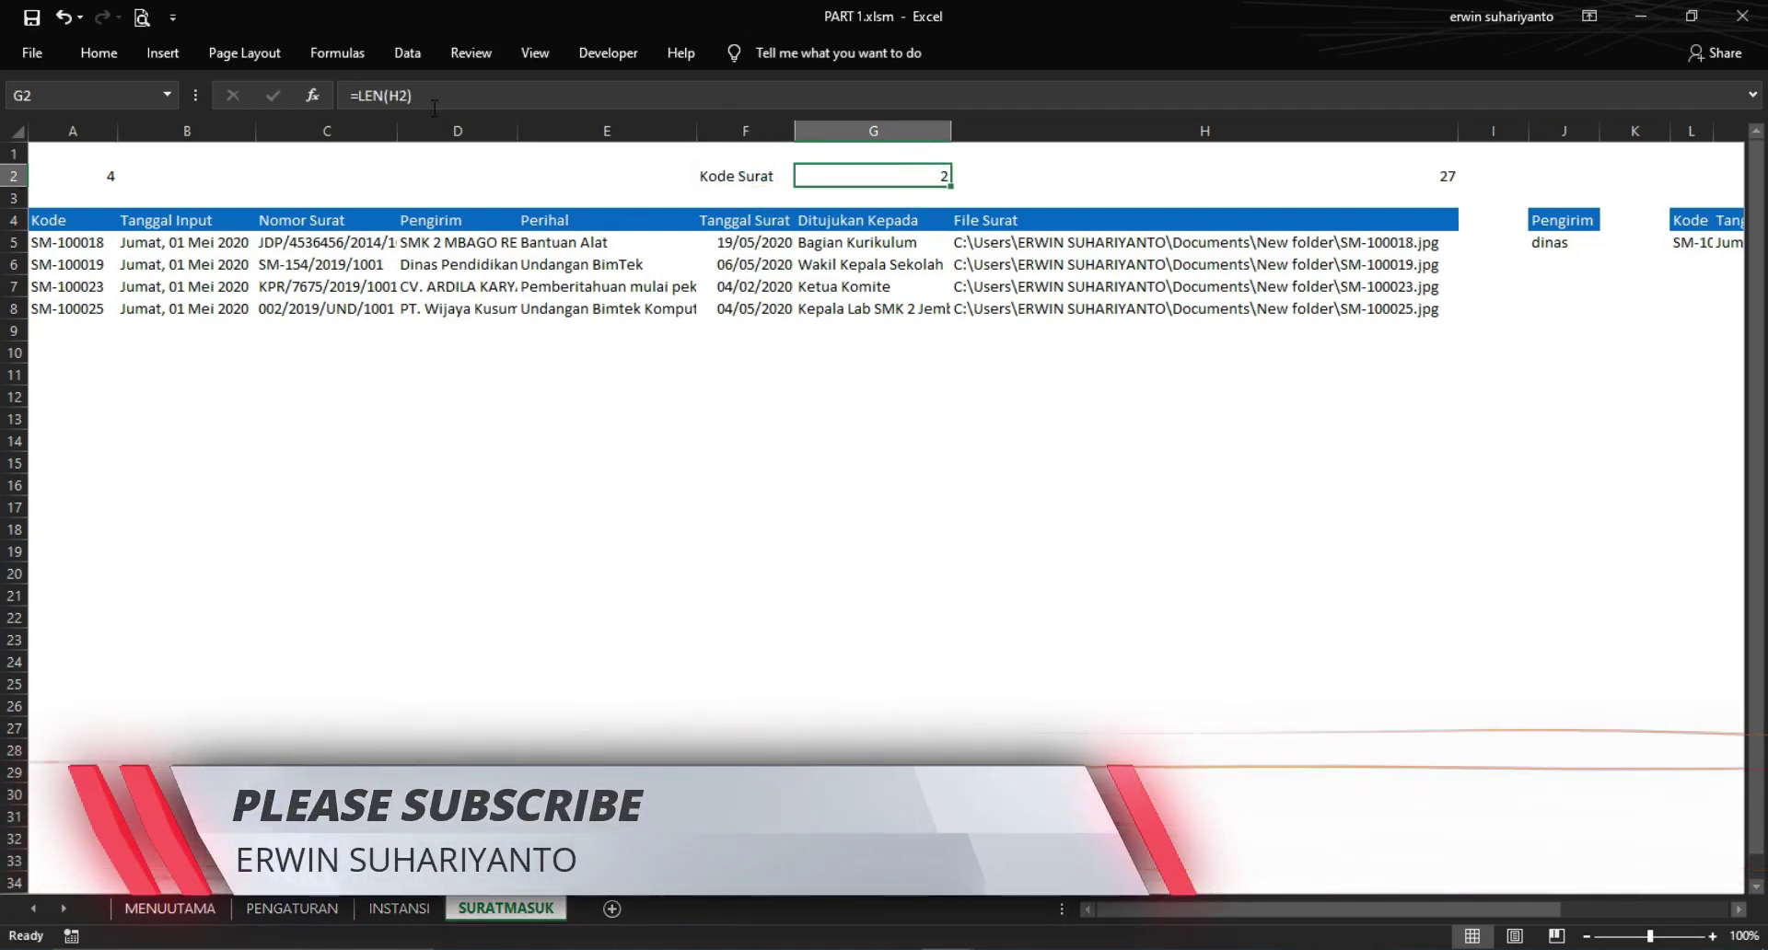
# Enter =LEN(H2) in G2 and verify it returns 2 for the counter value 27
pyautogui.doubleClick(845, 173)
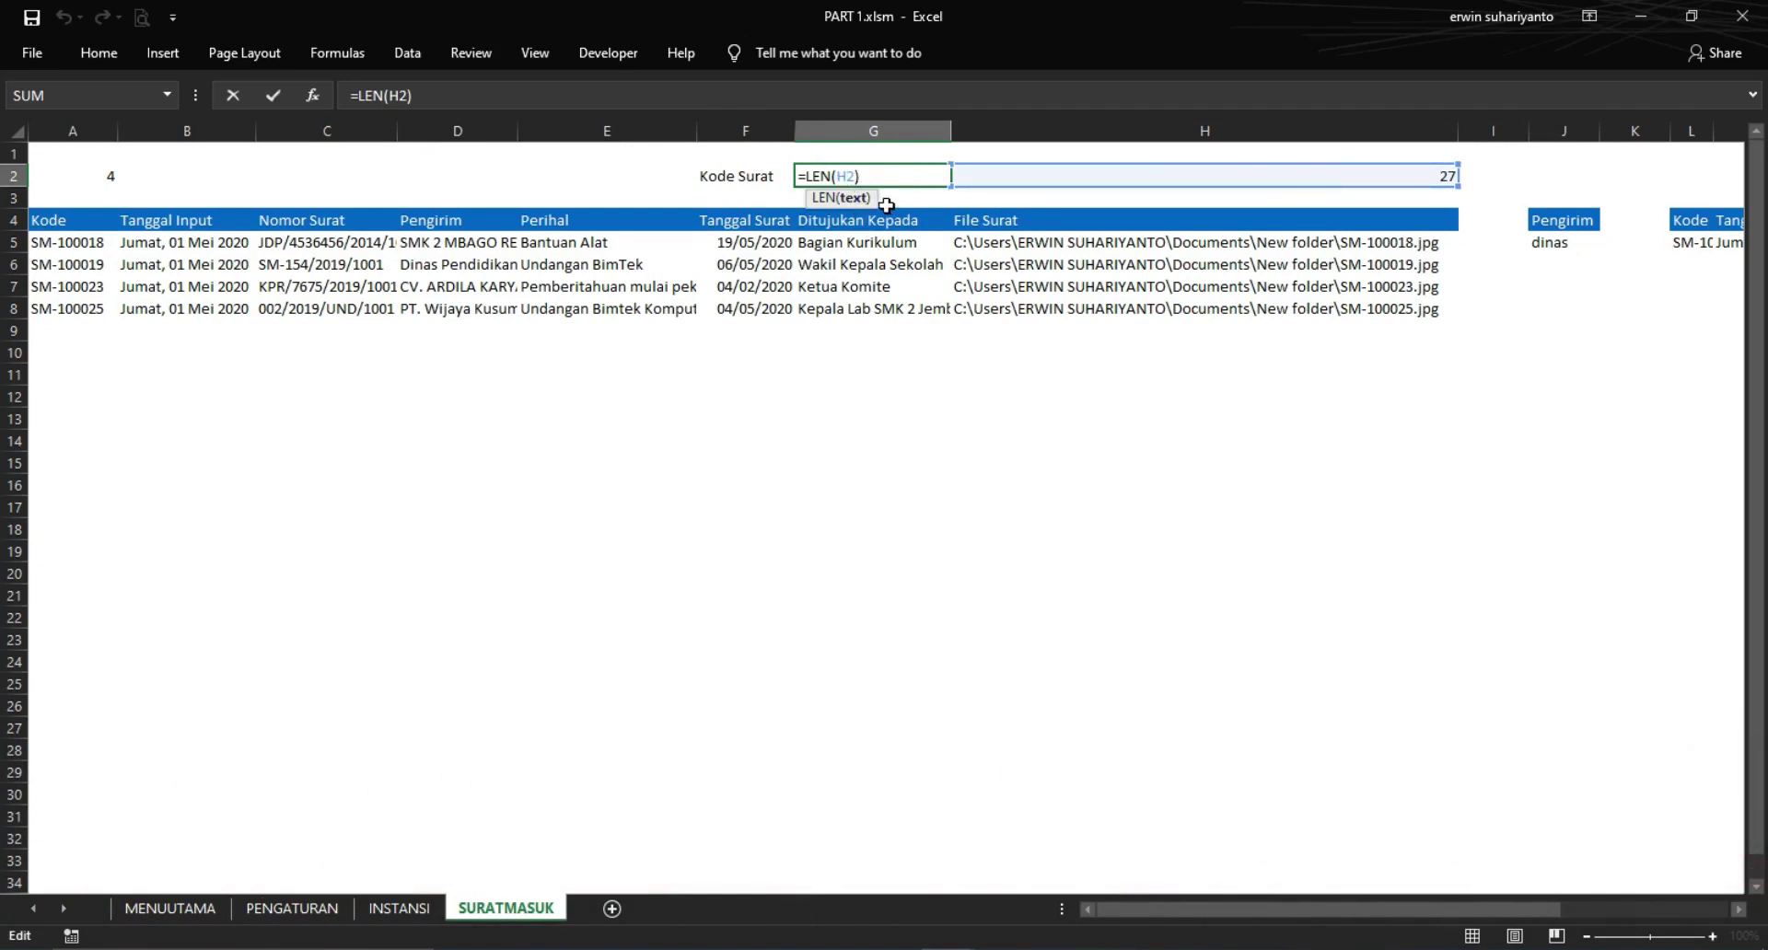
pyautogui.press('Return')
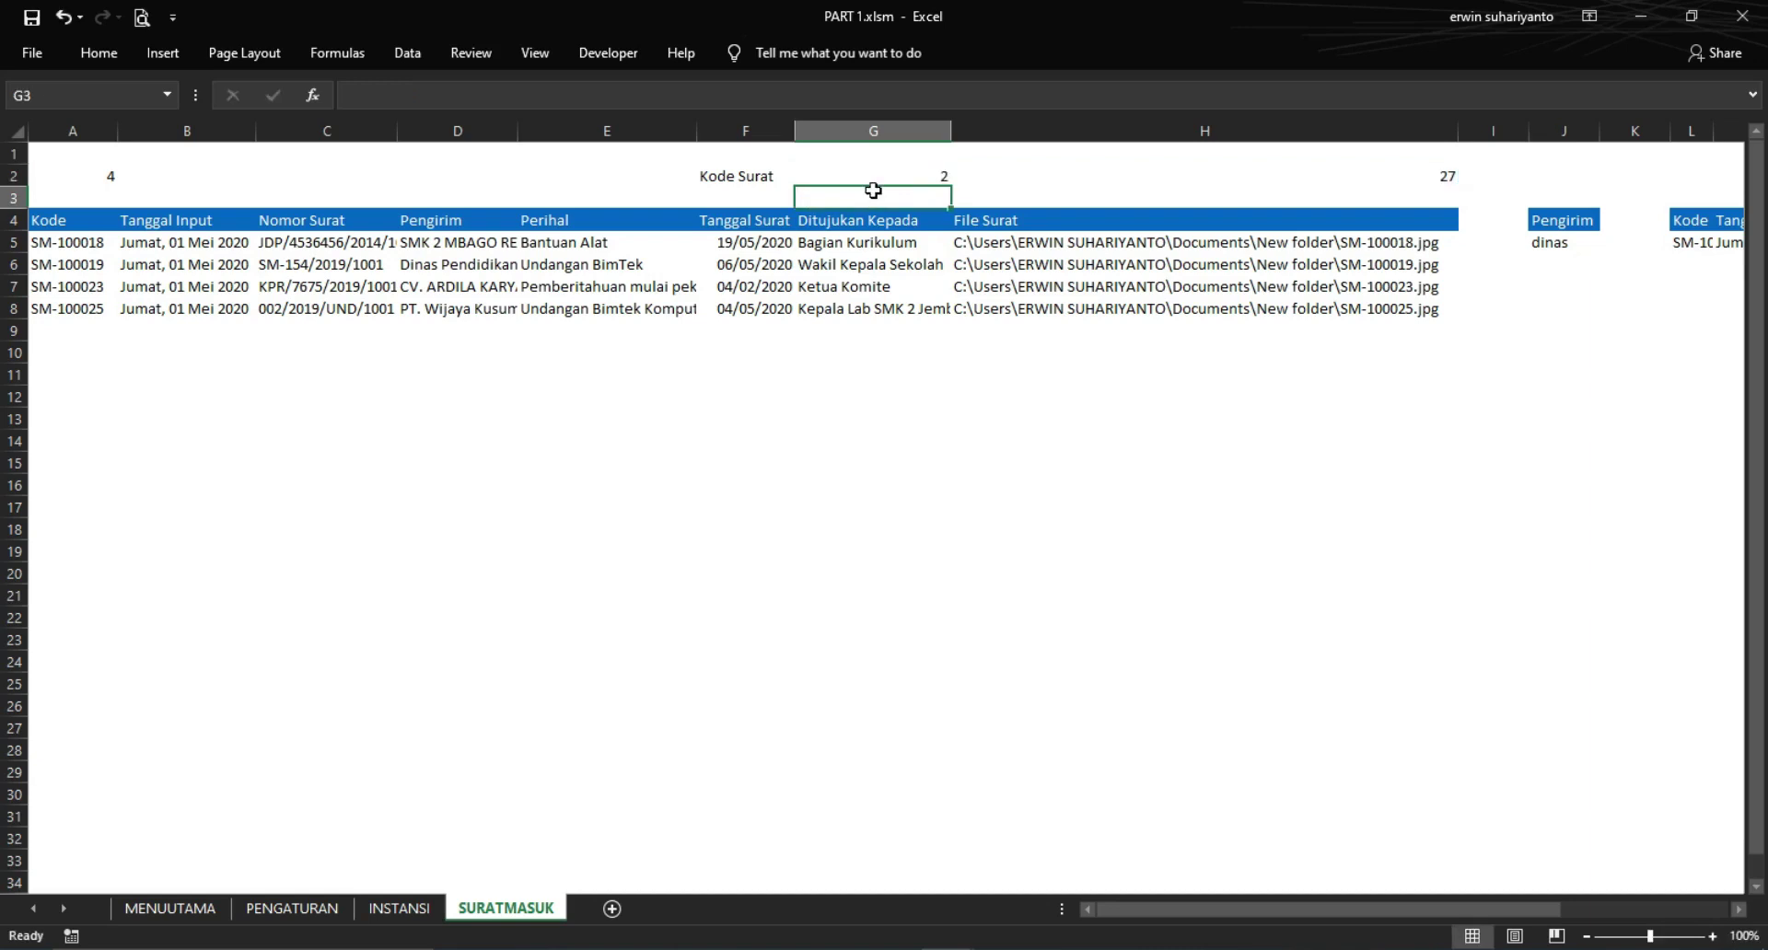
pyautogui.moveTo(748, 175); pyautogui.dragTo(1045, 175)
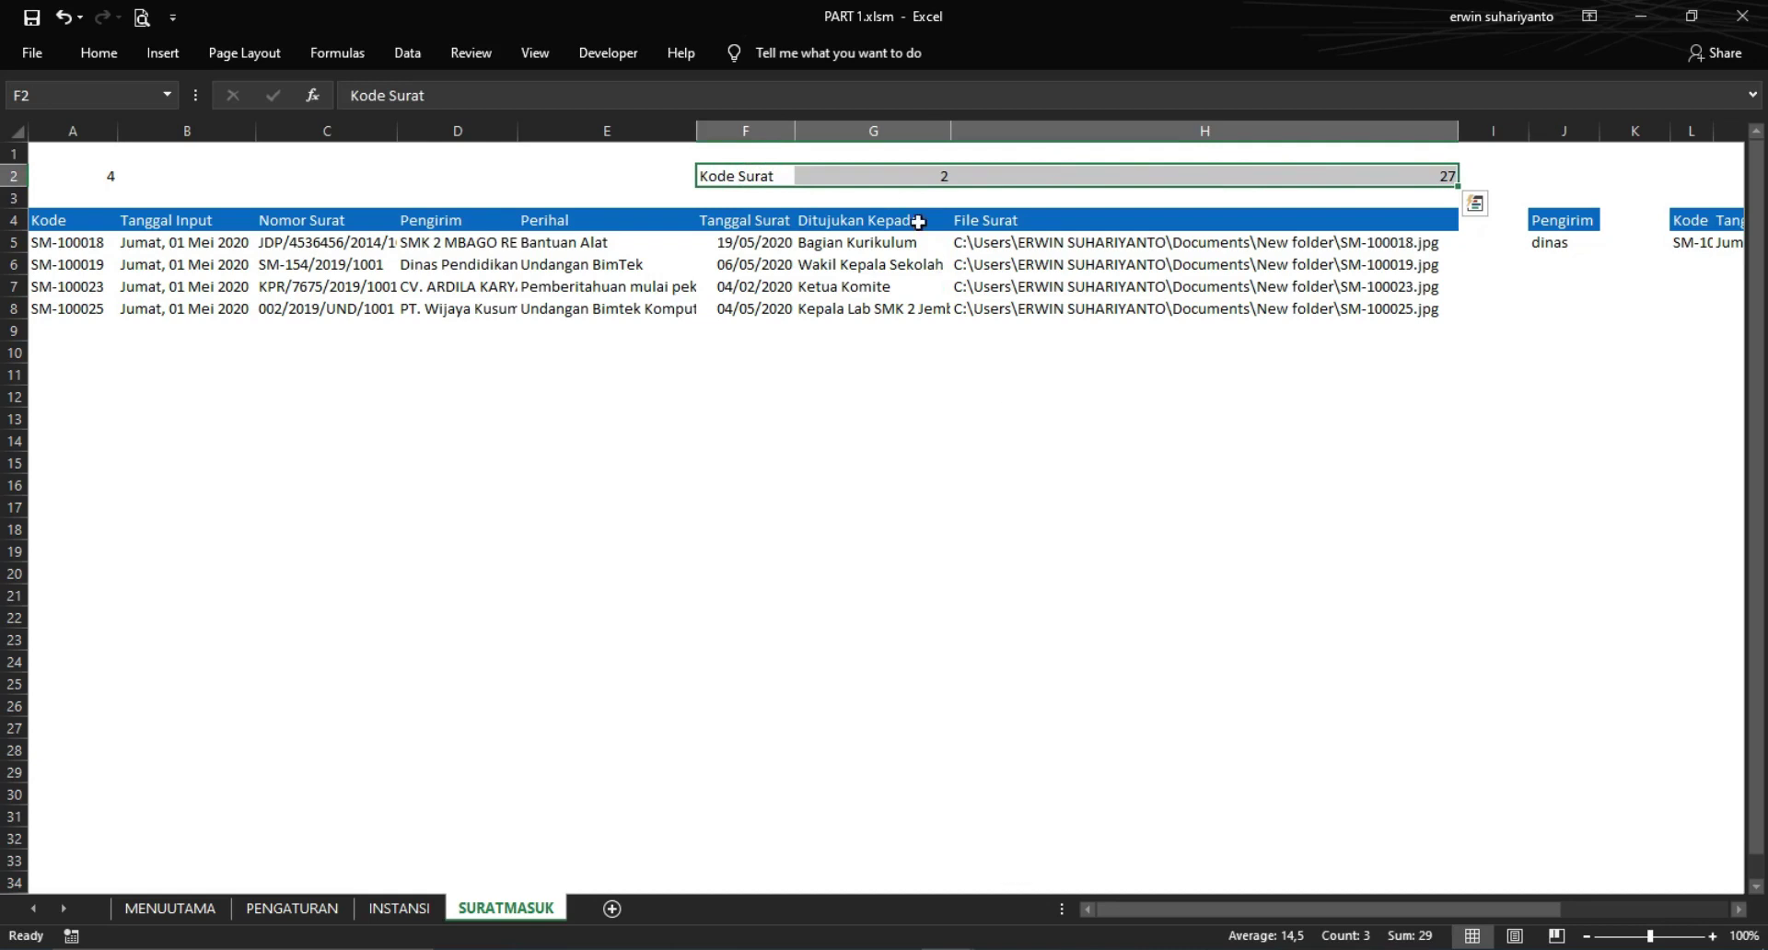
pyautogui.click(891, 175)
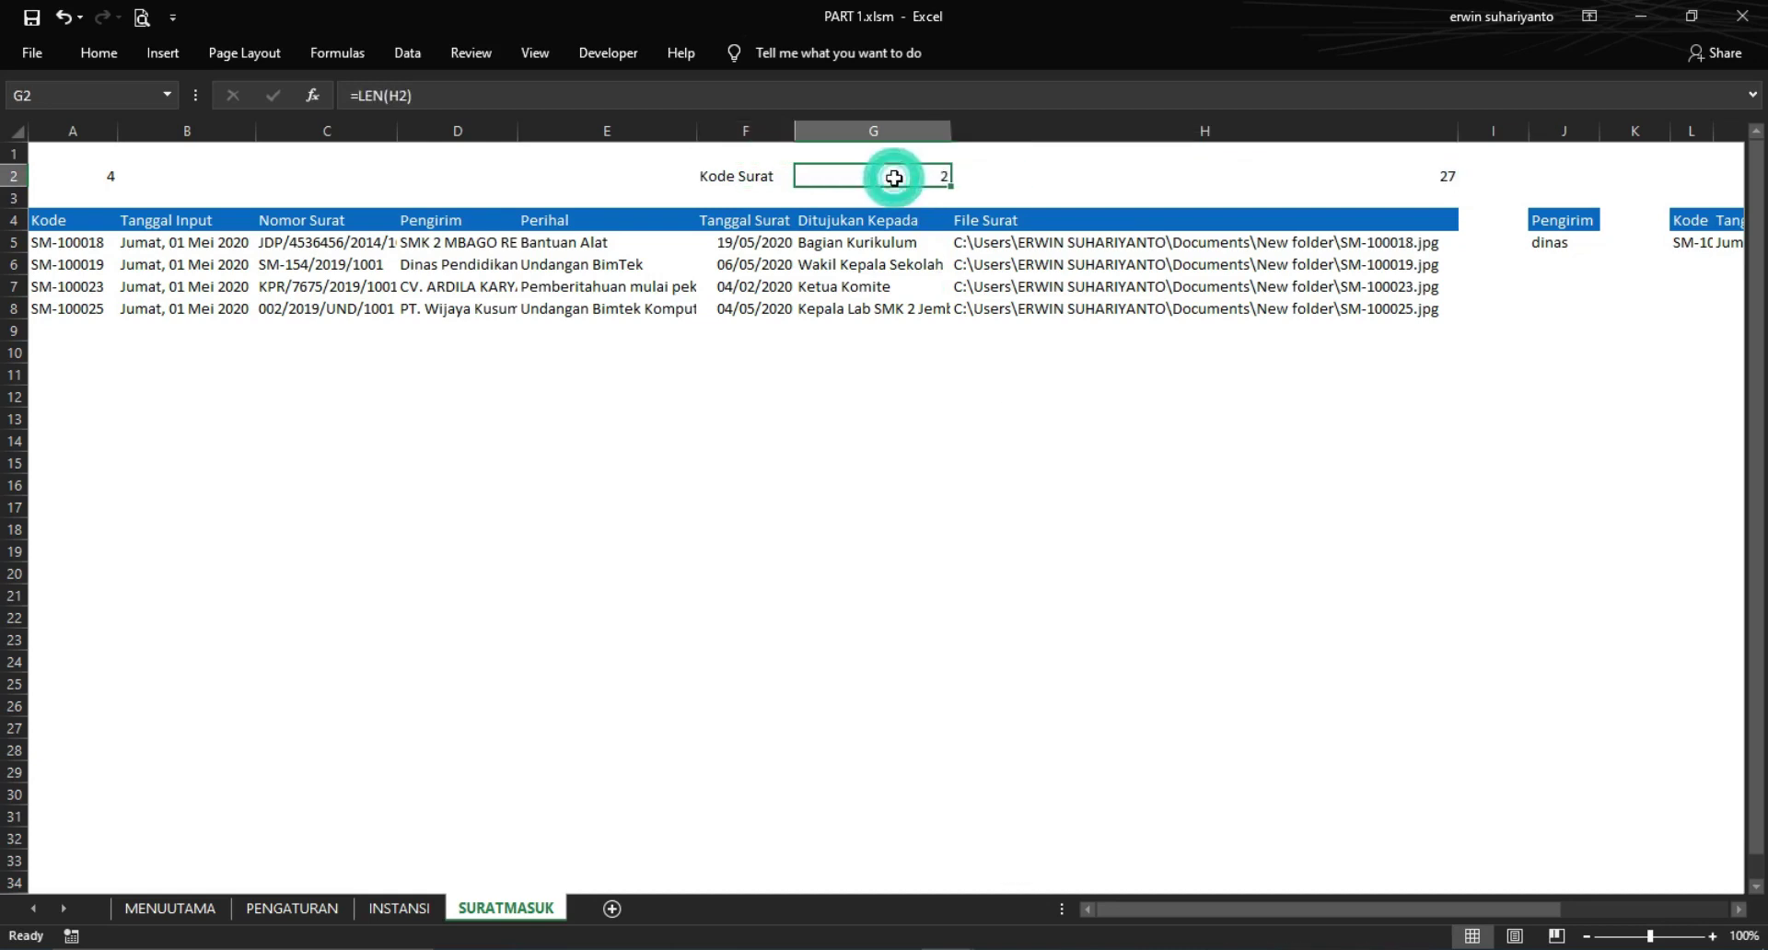
pyautogui.click(1320, 175)
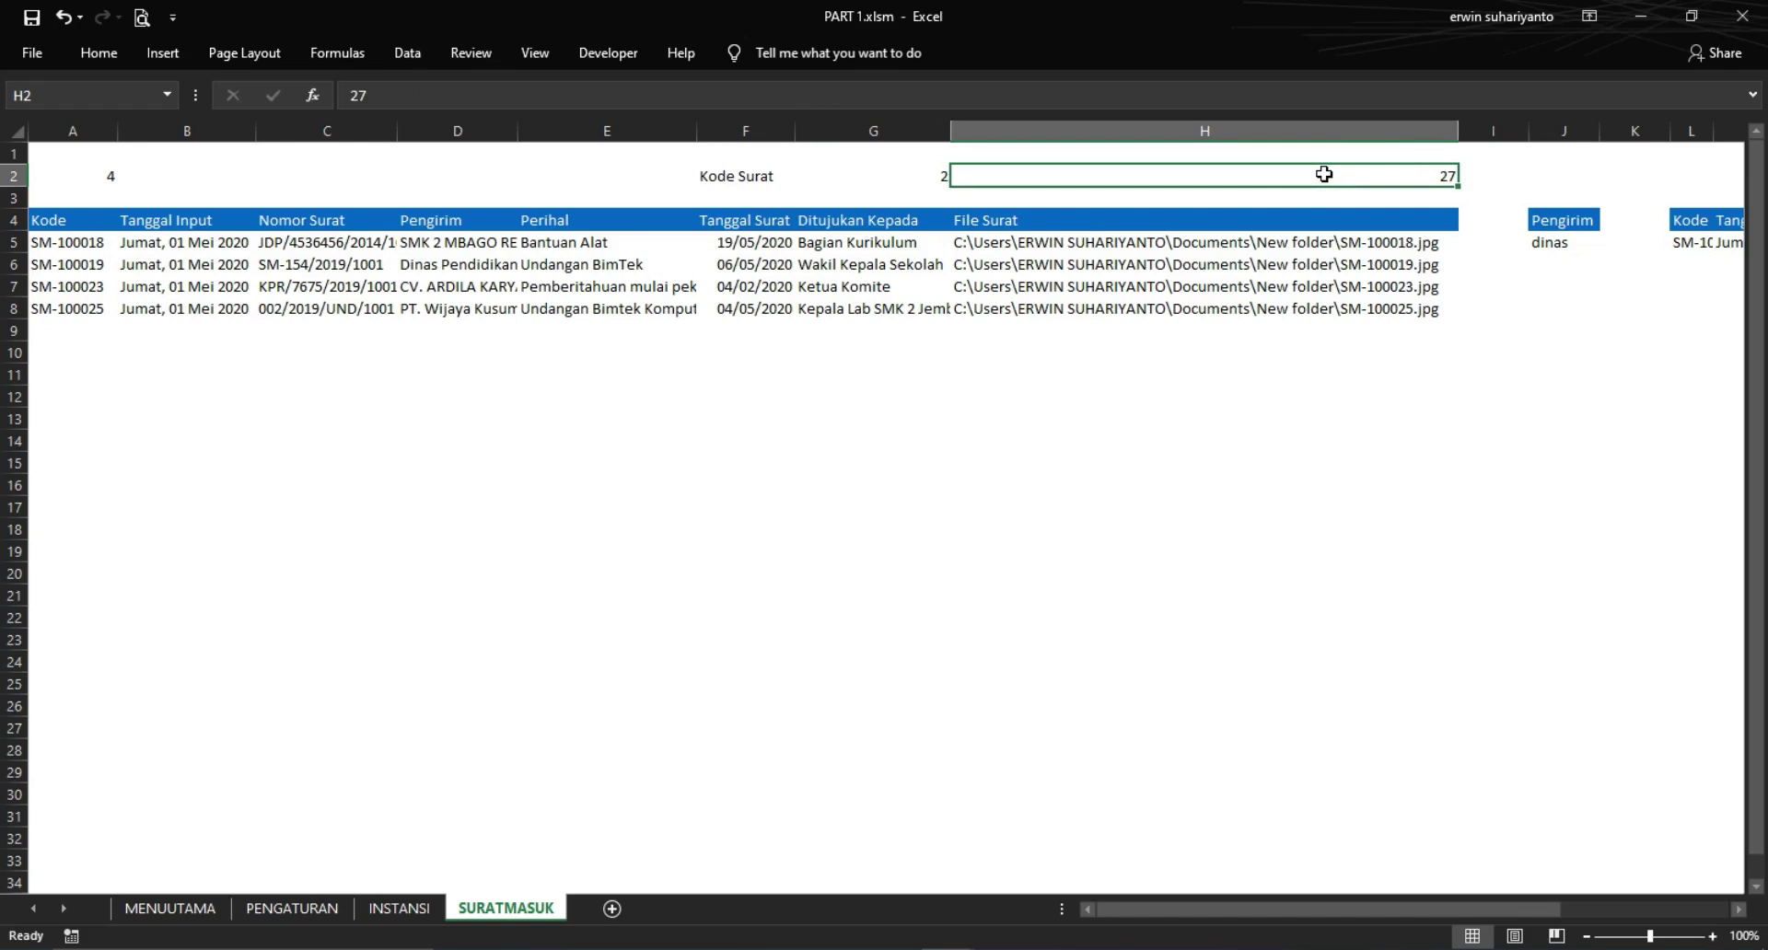
pyautogui.click(928, 177)
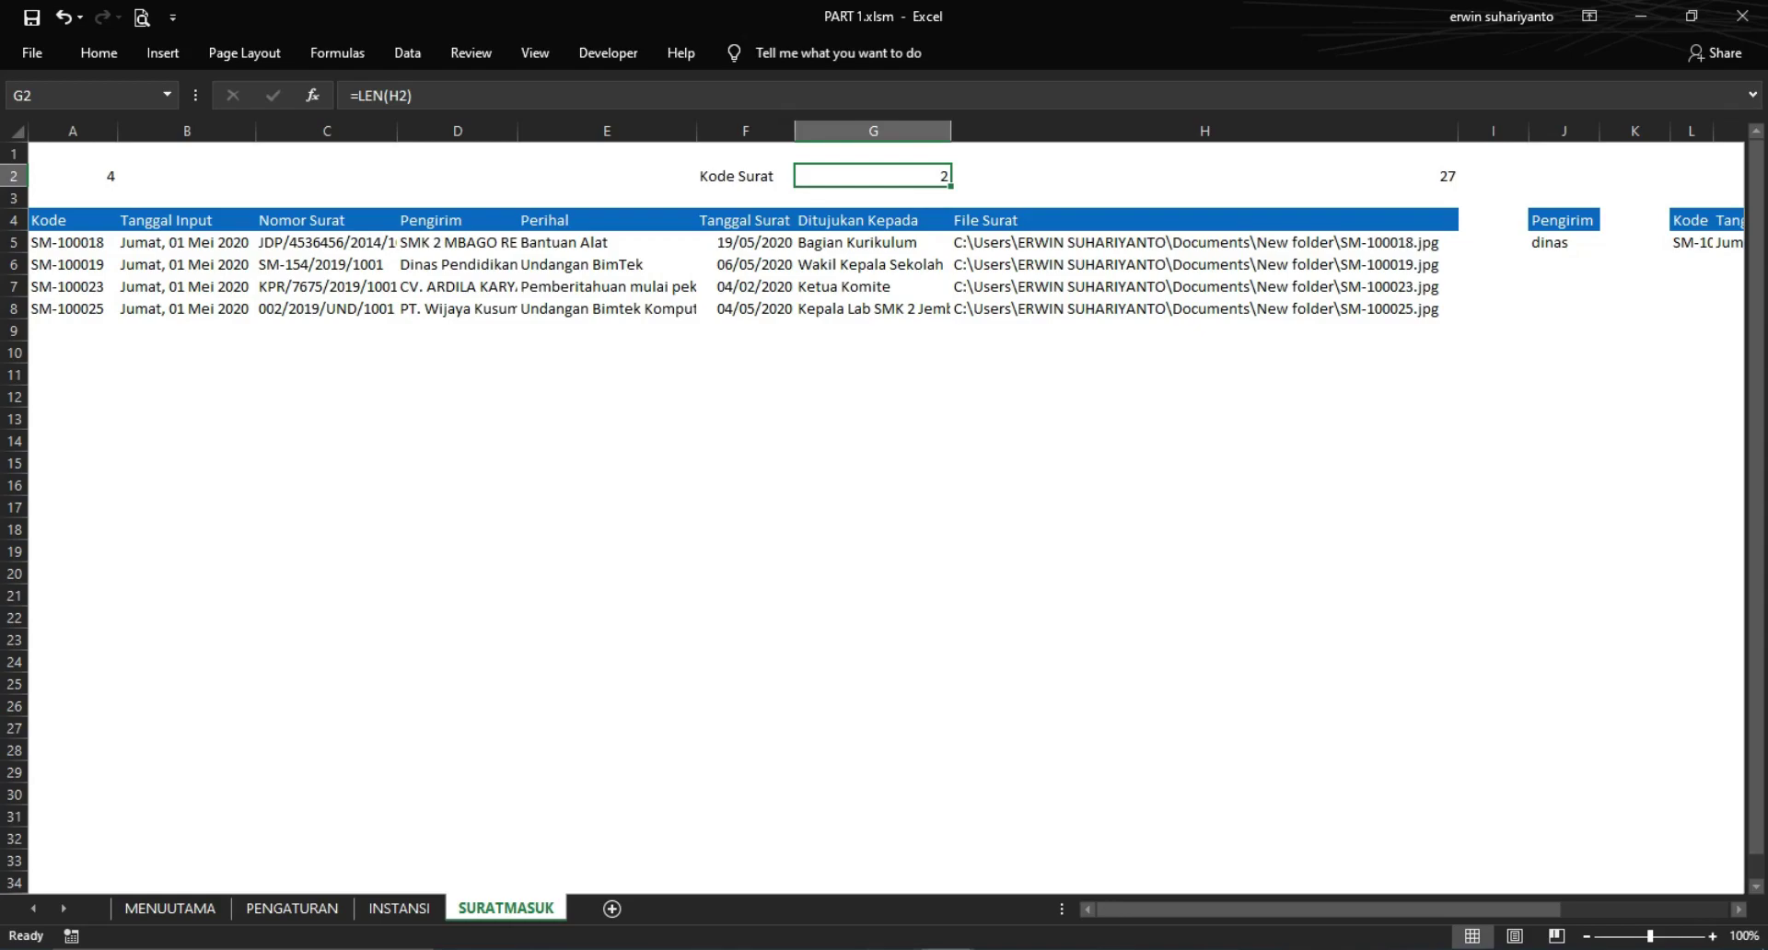
pyautogui.click(1001, 929)
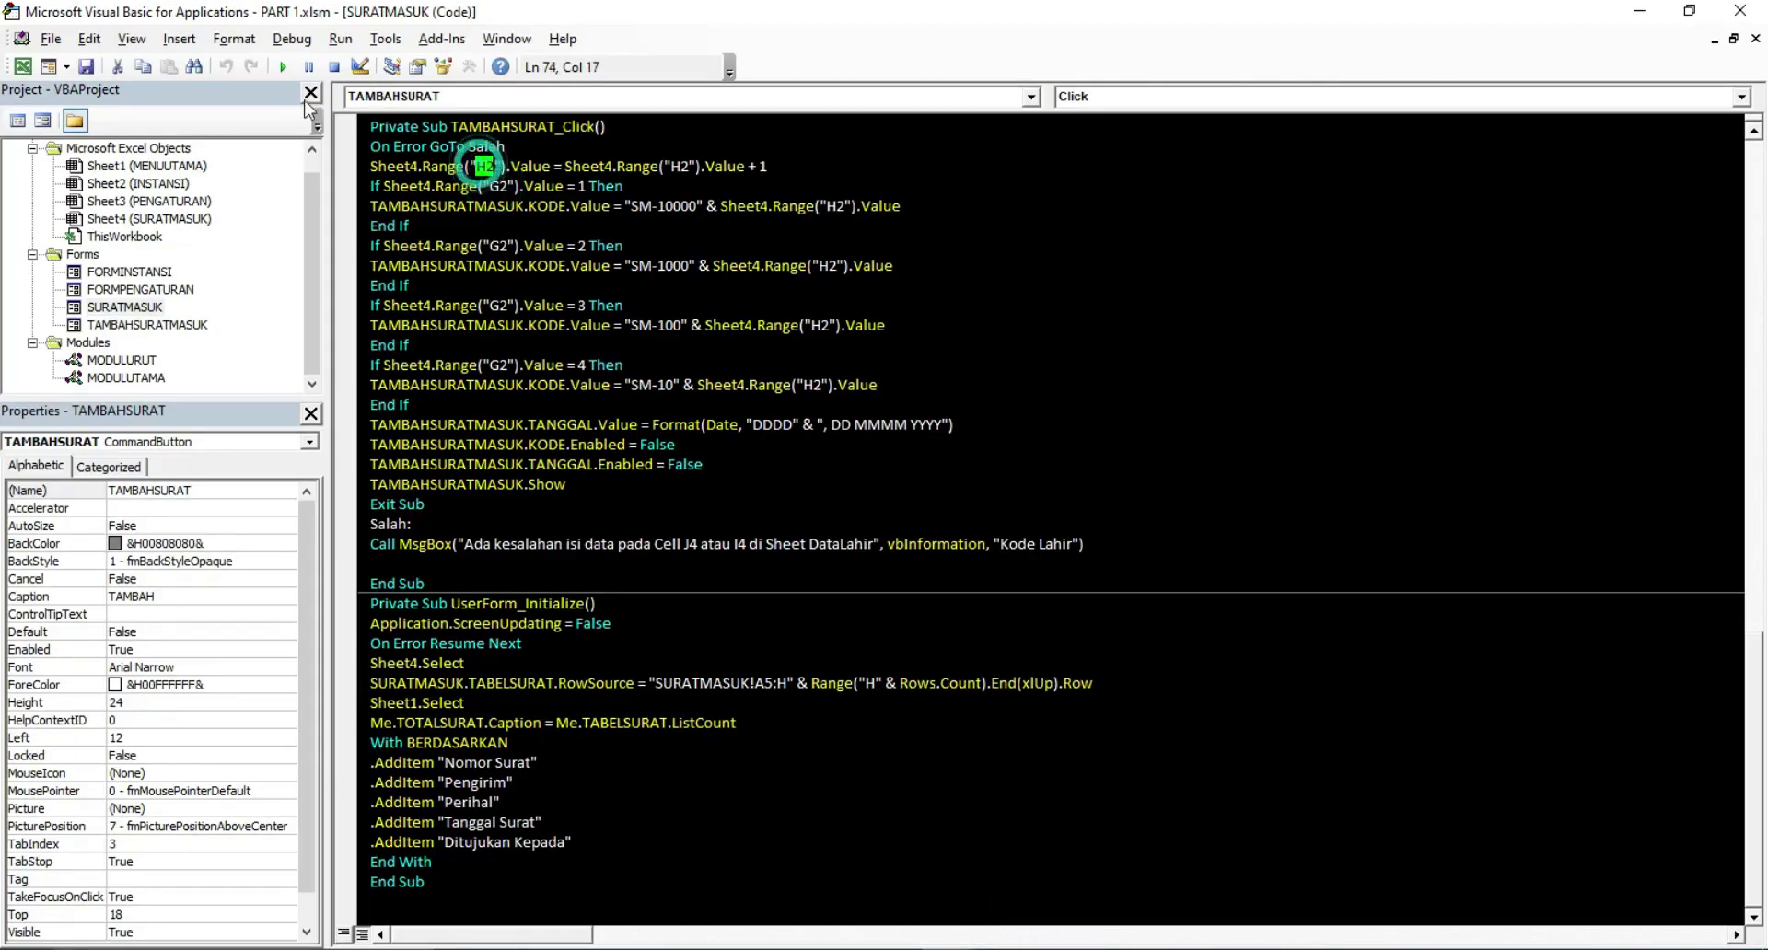
pyautogui.click(21, 67)
pyautogui.click(1123, 176)
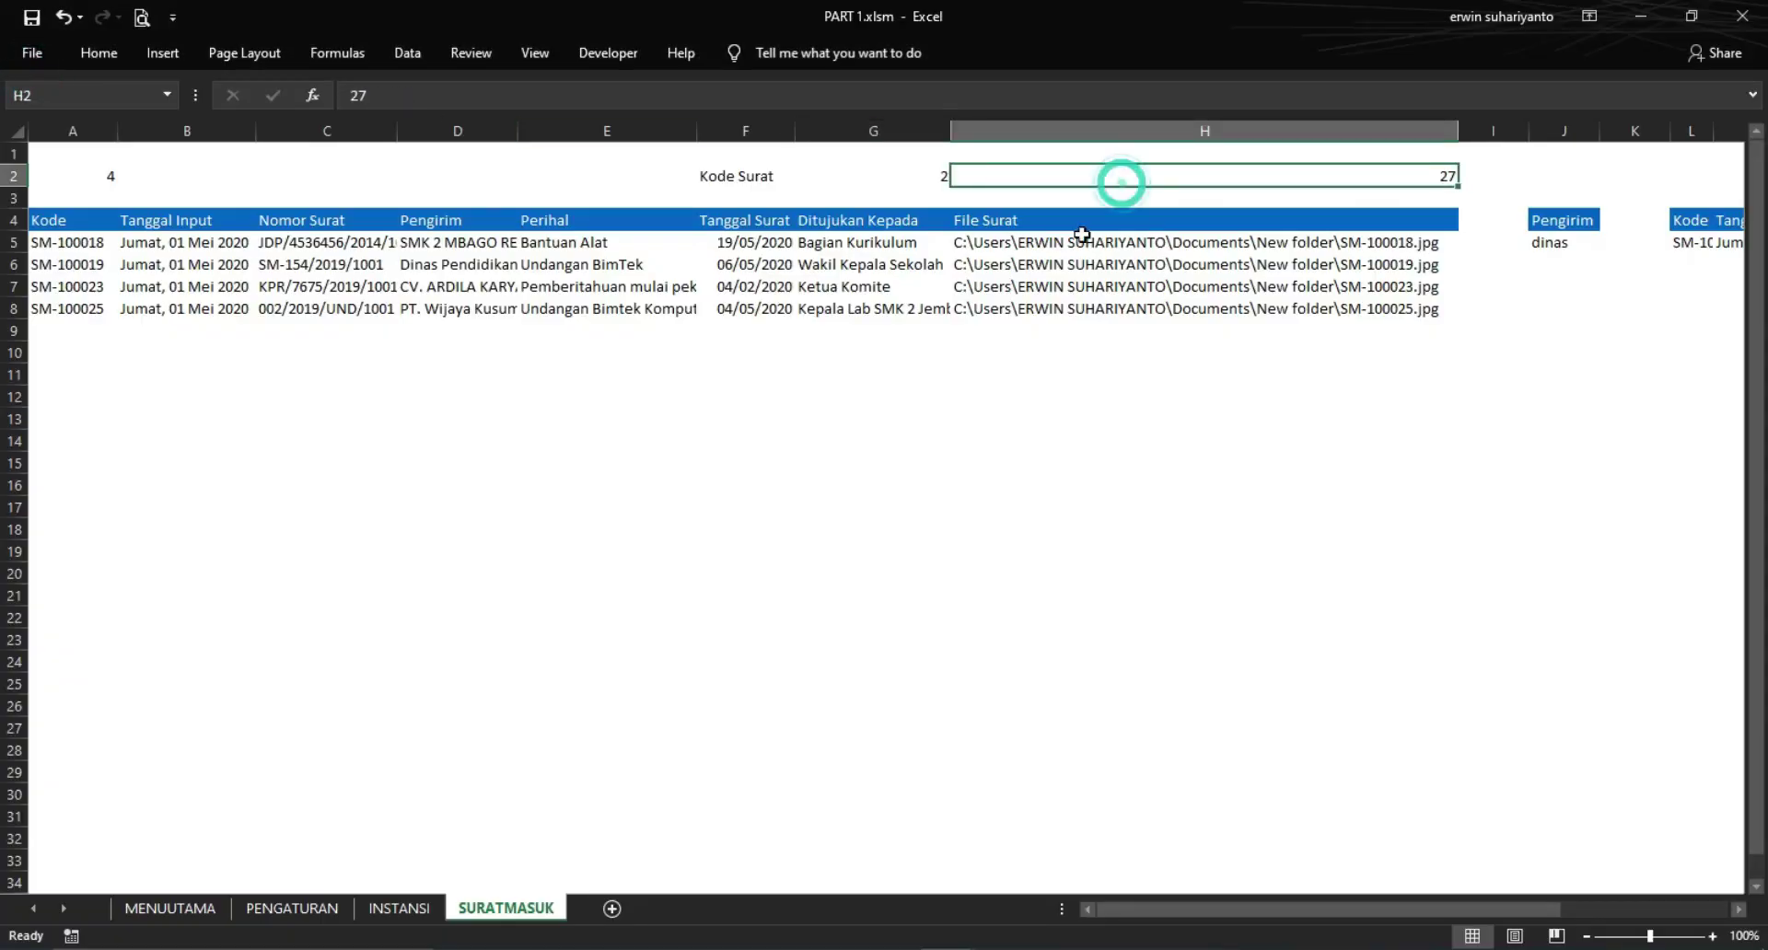
# Back in the code editor, examine the SM-10000 code prefix on the first branch
pyautogui.click(884, 175)
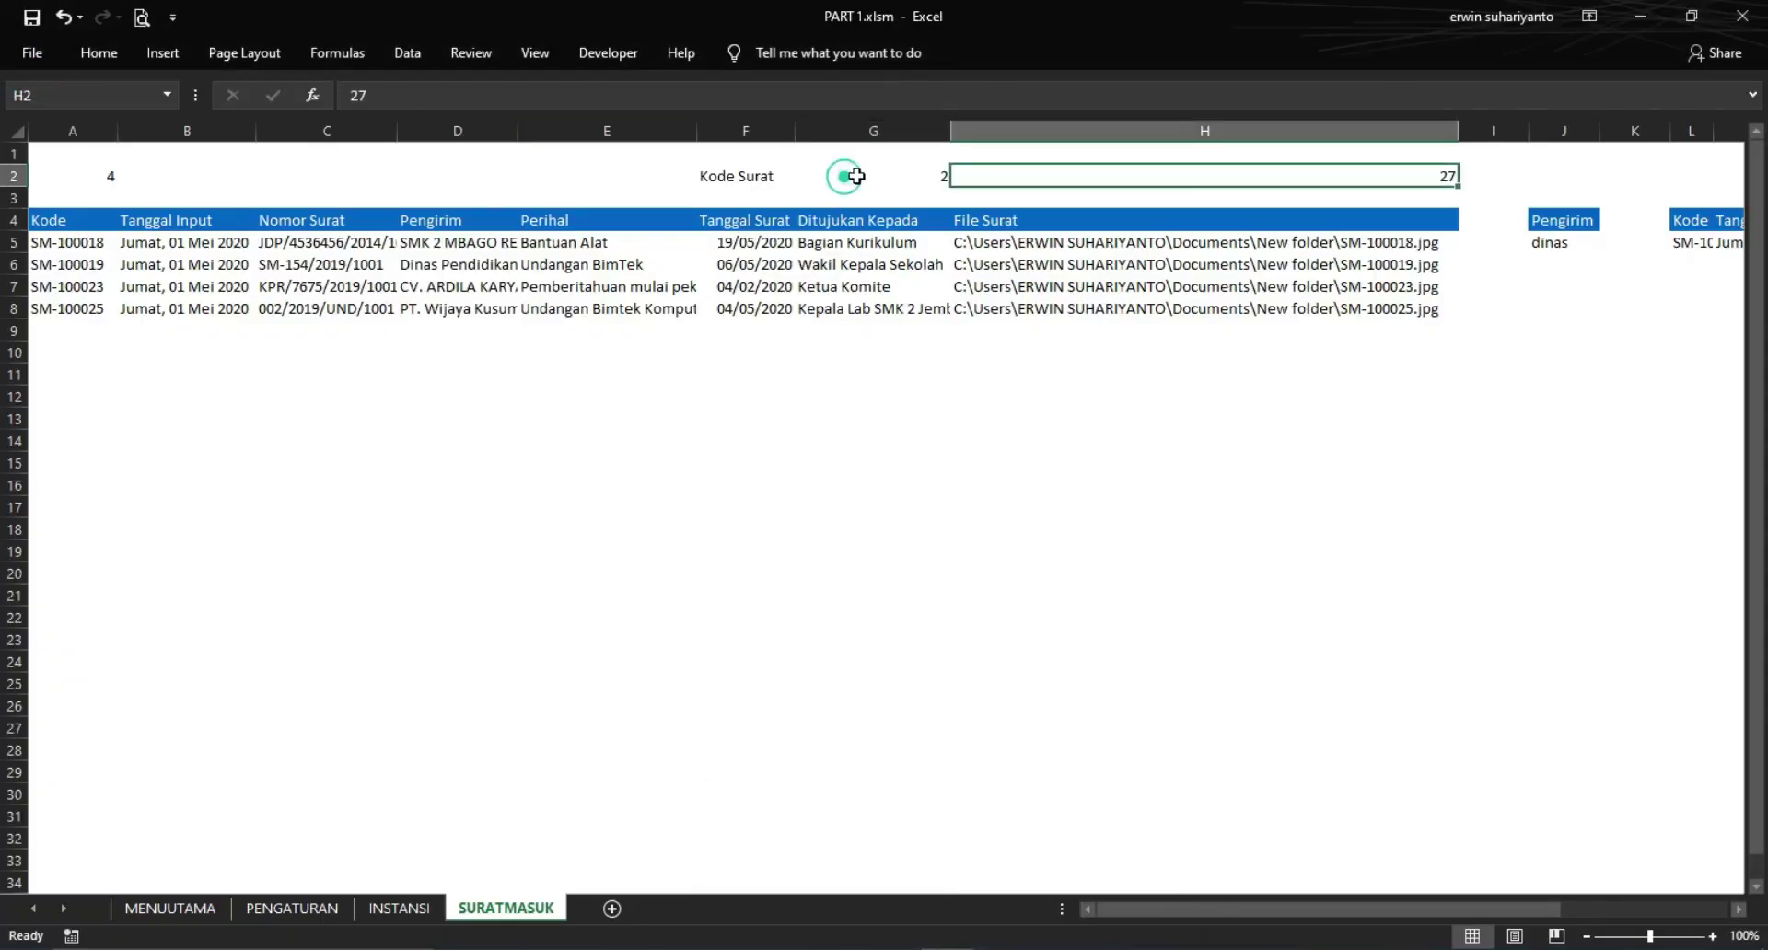
pyautogui.click(914, 946)
pyautogui.click(1018, 919)
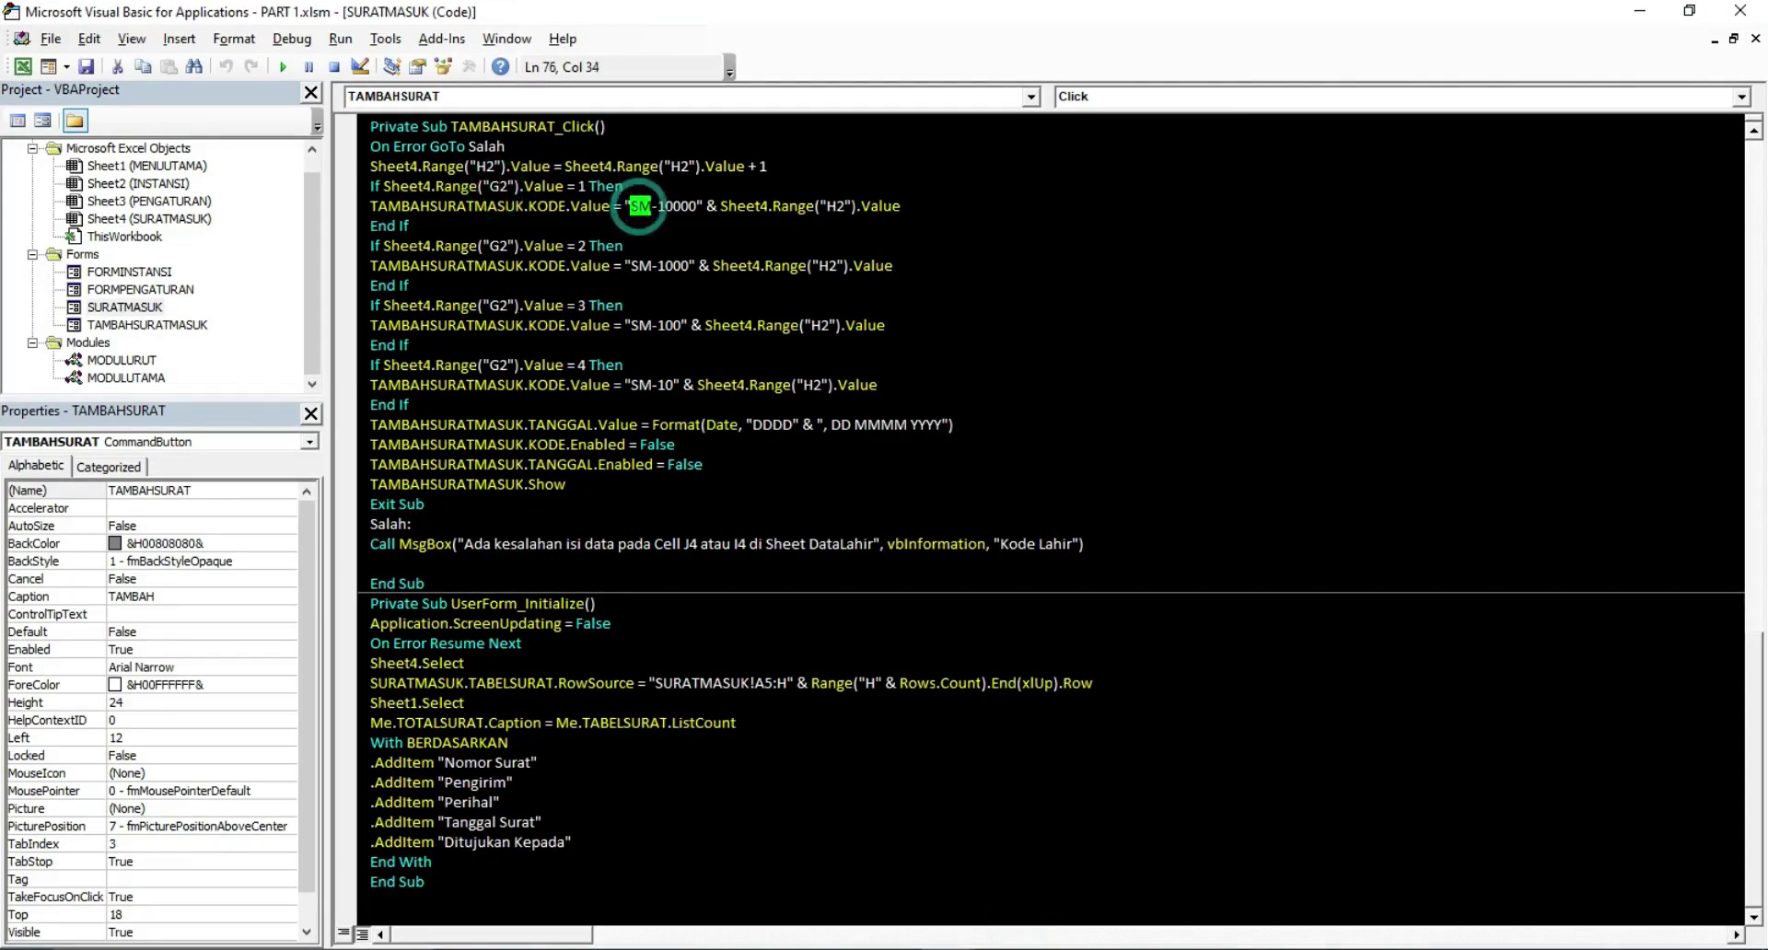
pyautogui.doubleClick(678, 207)
pyautogui.click(638, 206)
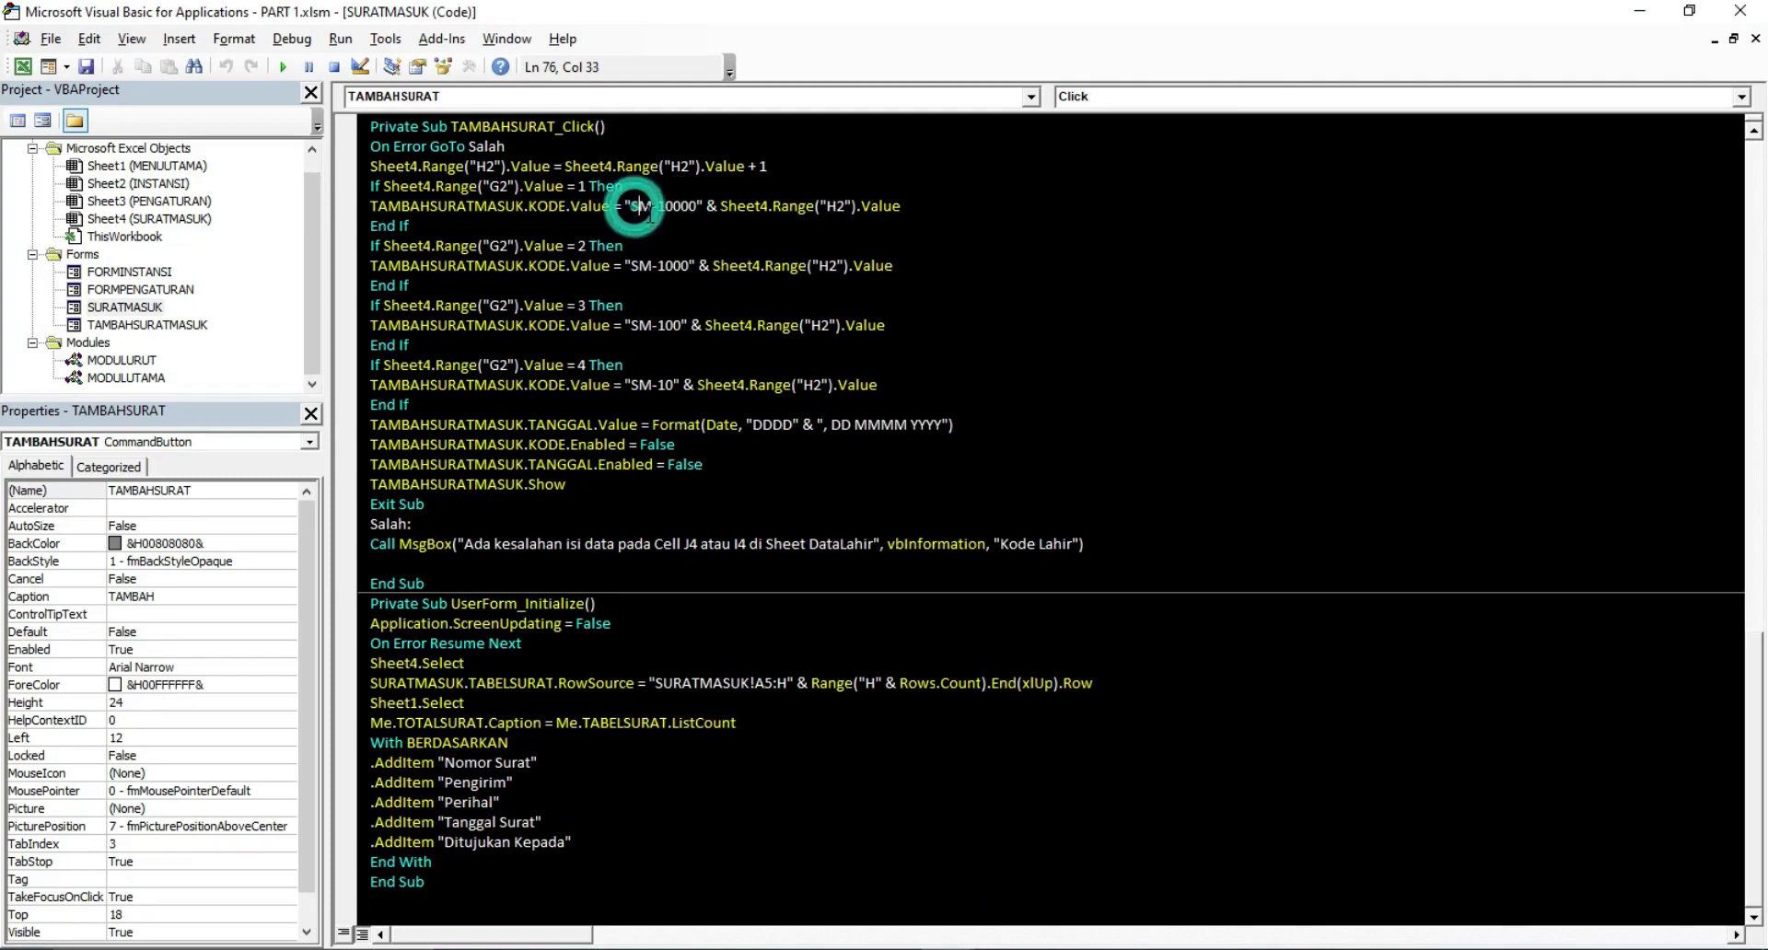
pyautogui.doubleClick(690, 206)
pyautogui.click(657, 208)
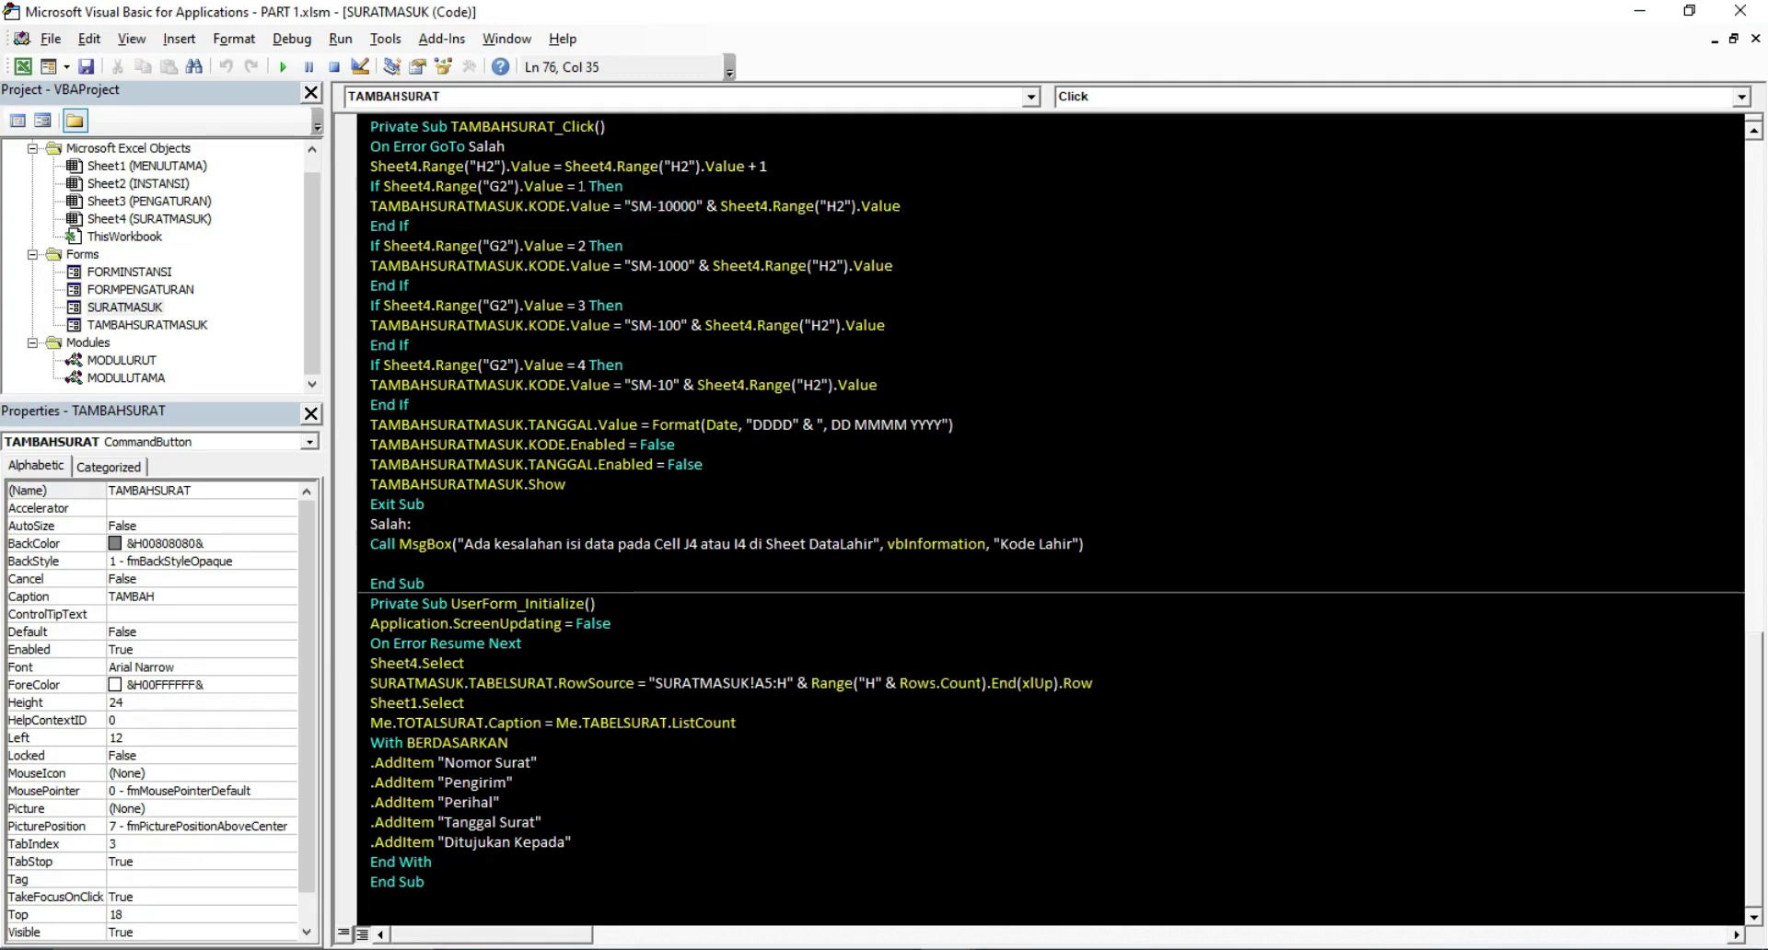
pyautogui.click(580, 184)
pyautogui.click(644, 207)
pyautogui.click(682, 205)
# Retype the hyphen after SM in the SM-100 prefix, after checking the SM-1000 branch
pyautogui.click(574, 245)
pyautogui.doubleClick(649, 265)
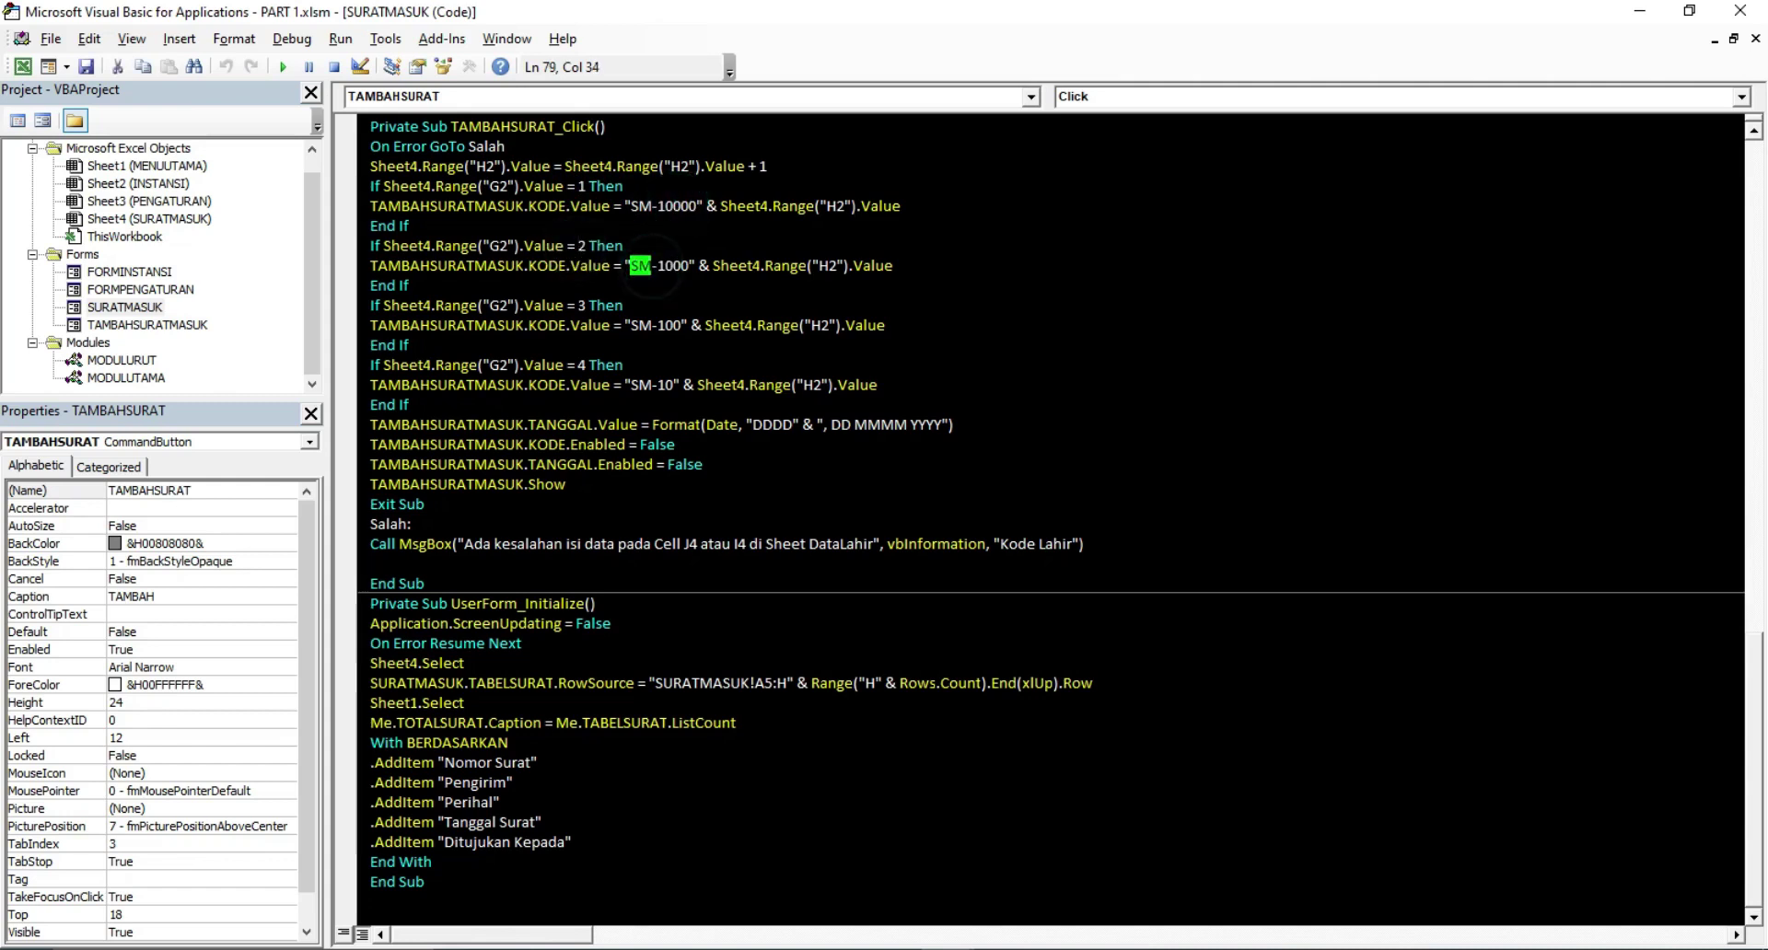
pyautogui.click(579, 305)
pyautogui.doubleClick(640, 325)
pyautogui.click(671, 345)
pyautogui.click(650, 325)
pyautogui.write('-')
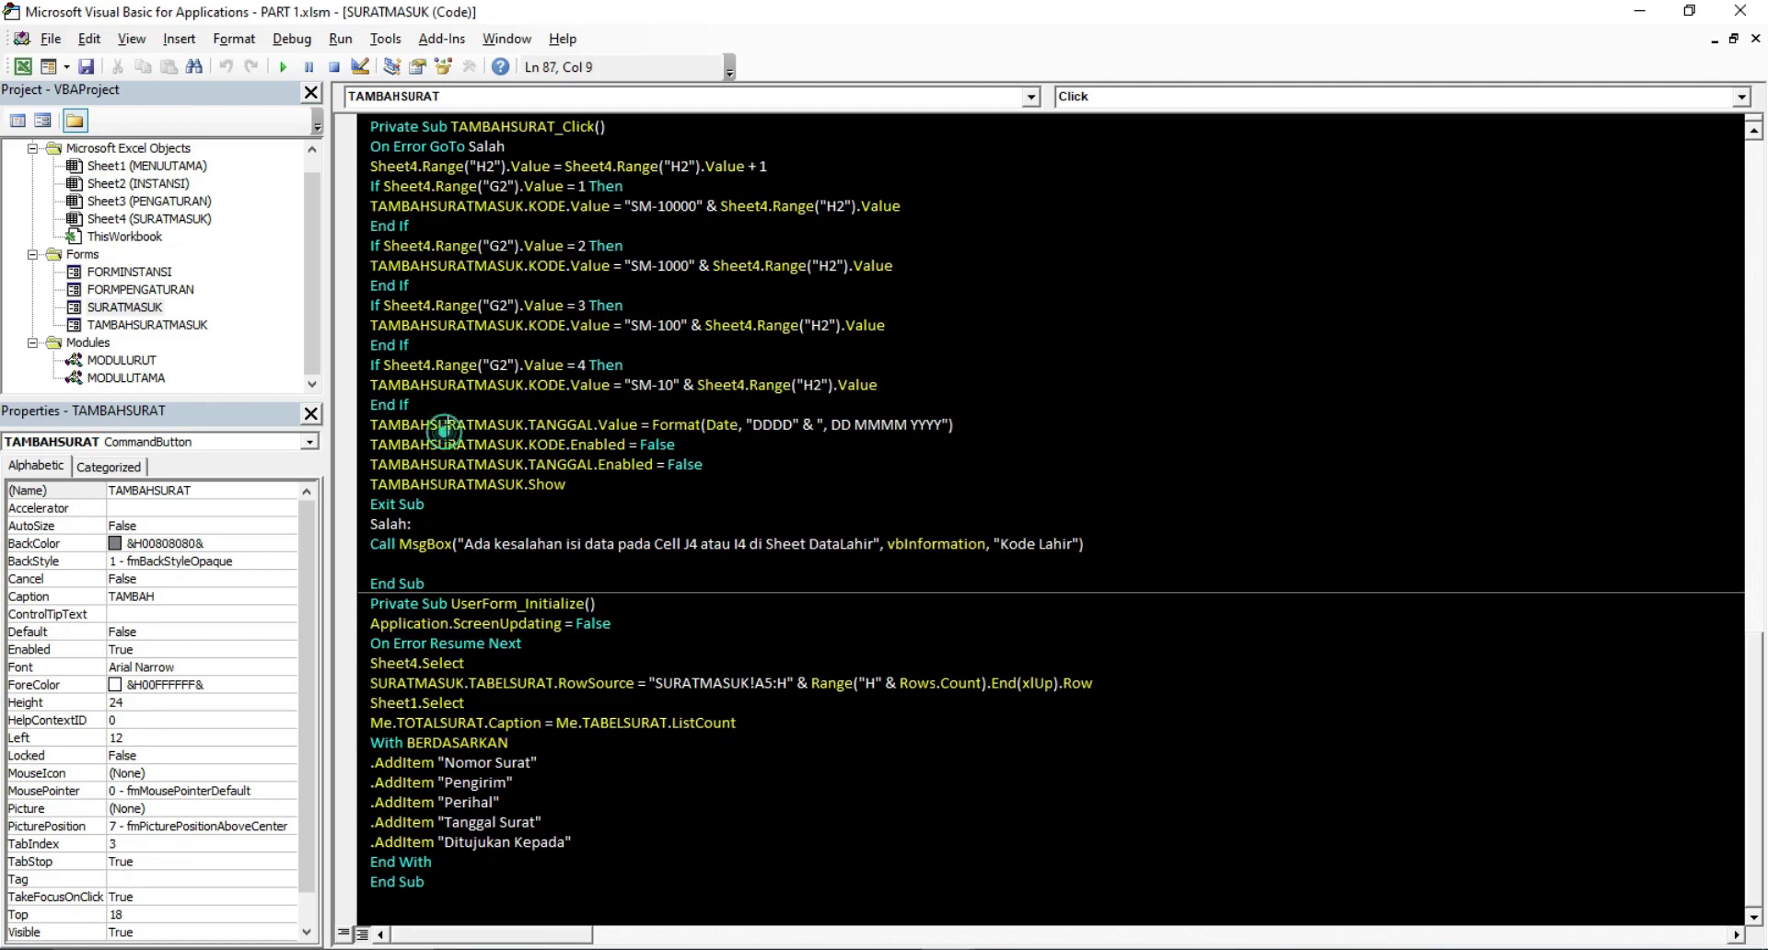
# Open the TAMBAHSURATMASUK form design from the Project Explorer
pyautogui.doubleClick(446, 425)
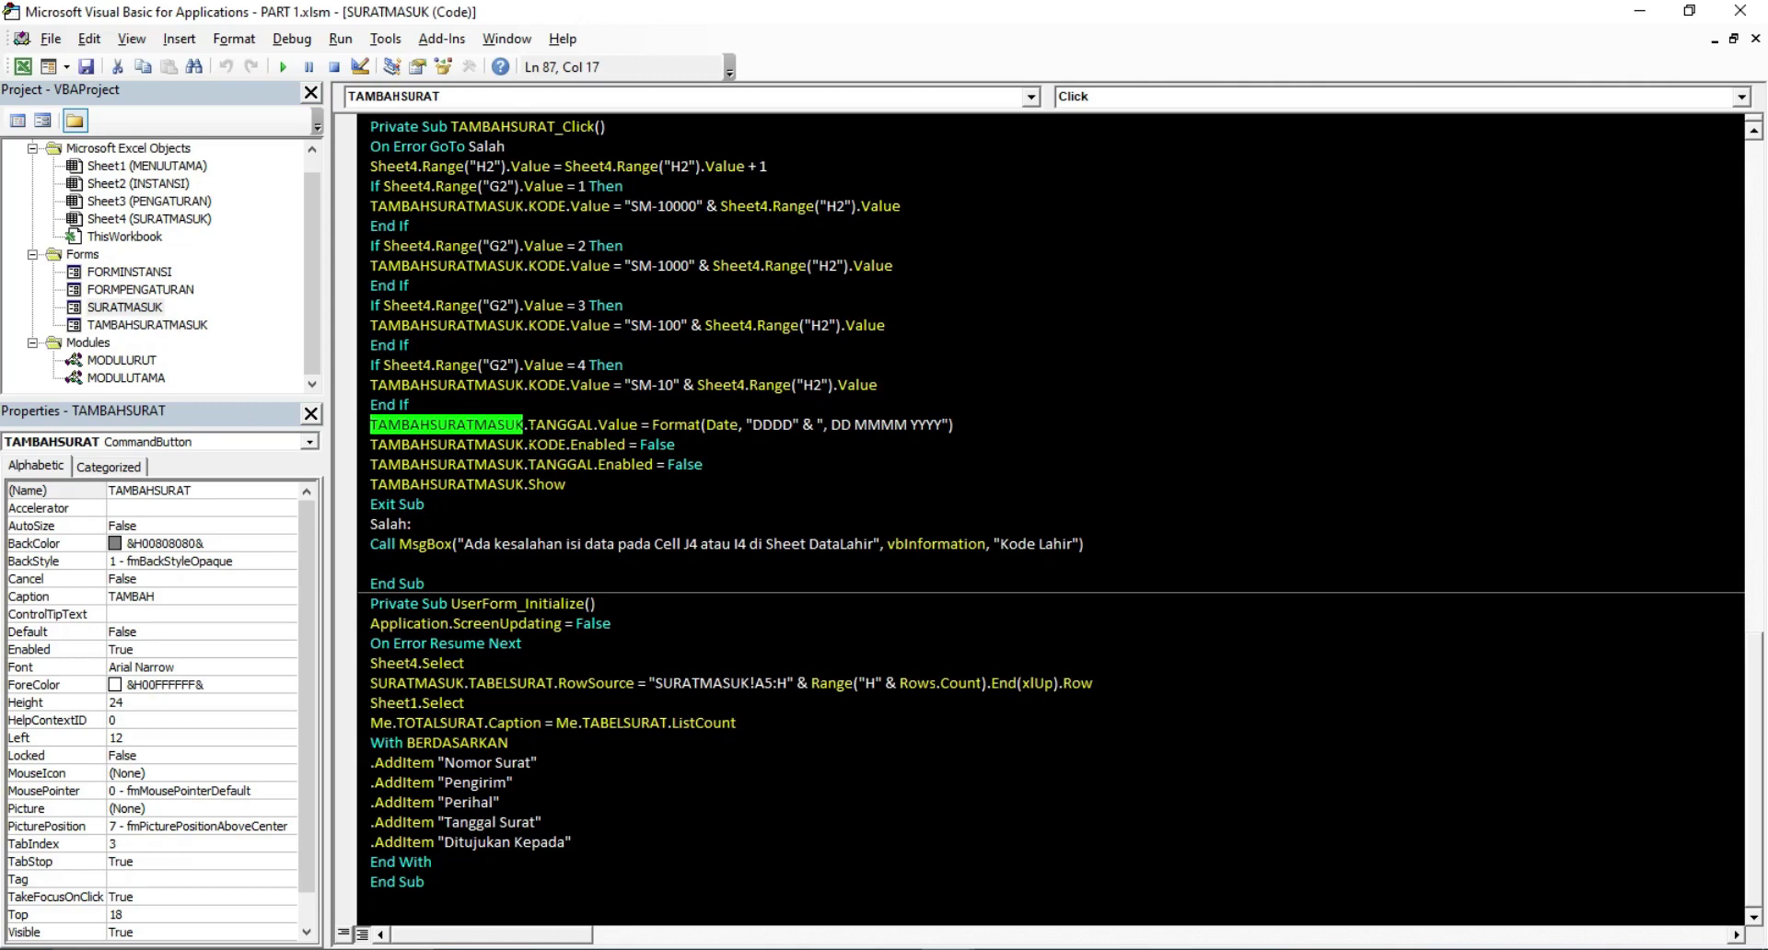
pyautogui.doubleClick(557, 424)
pyautogui.doubleClick(138, 324)
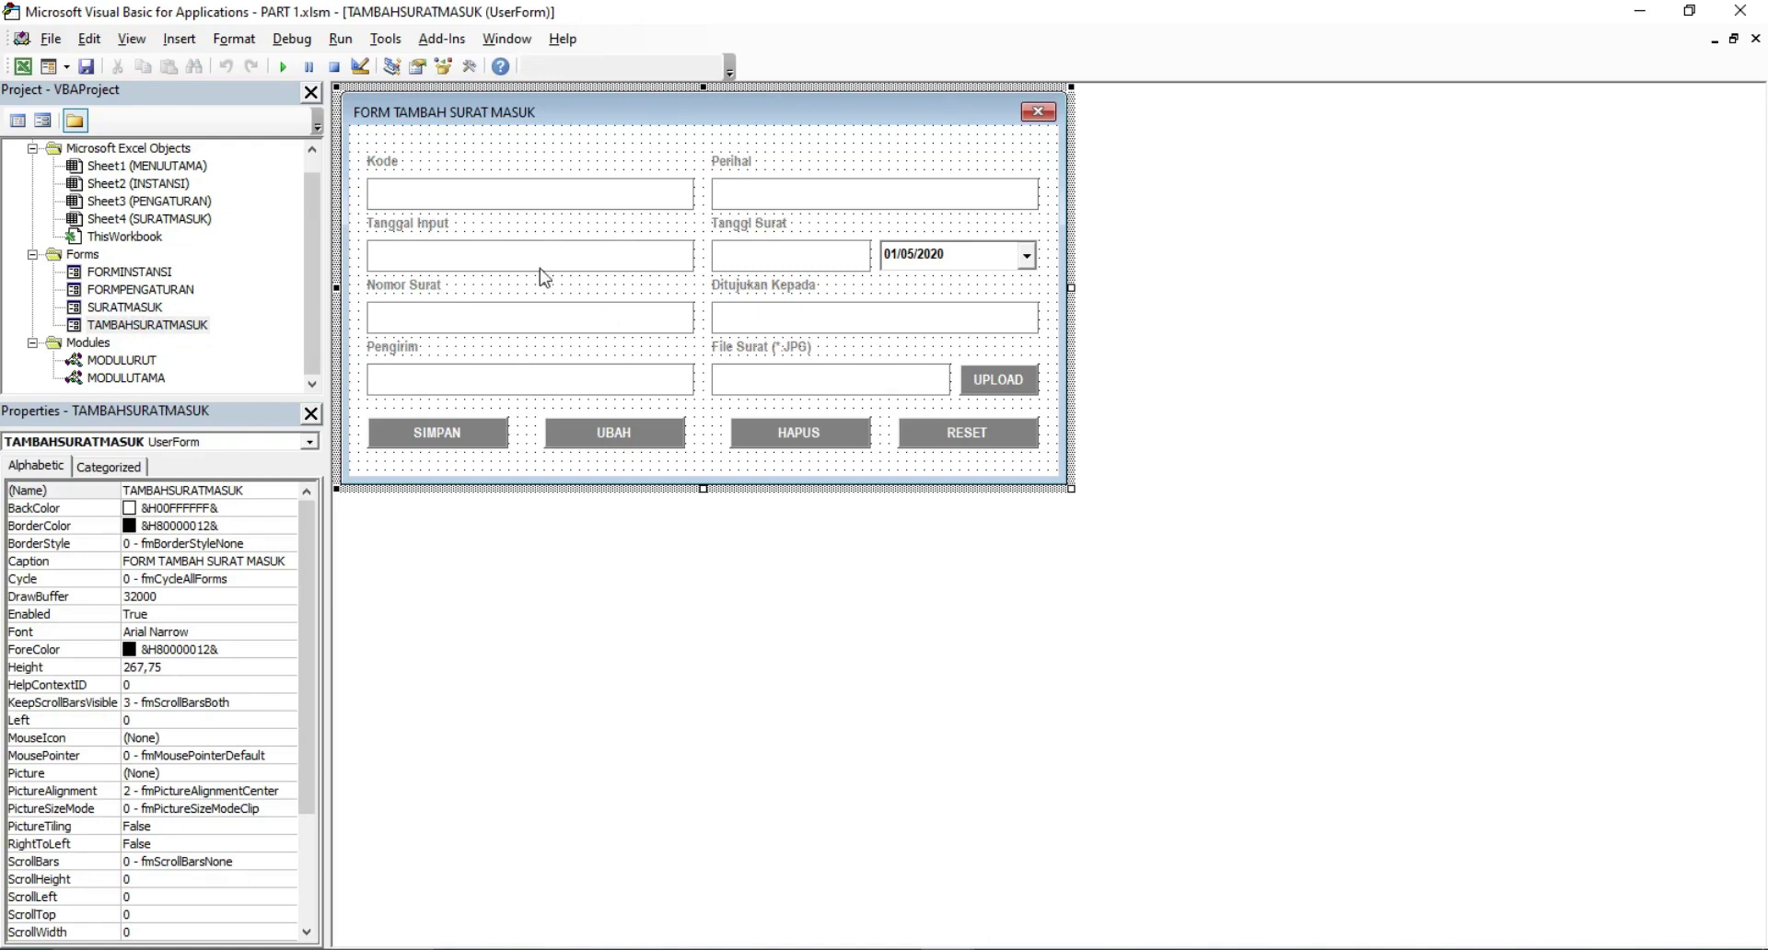
pyautogui.click(538, 264)
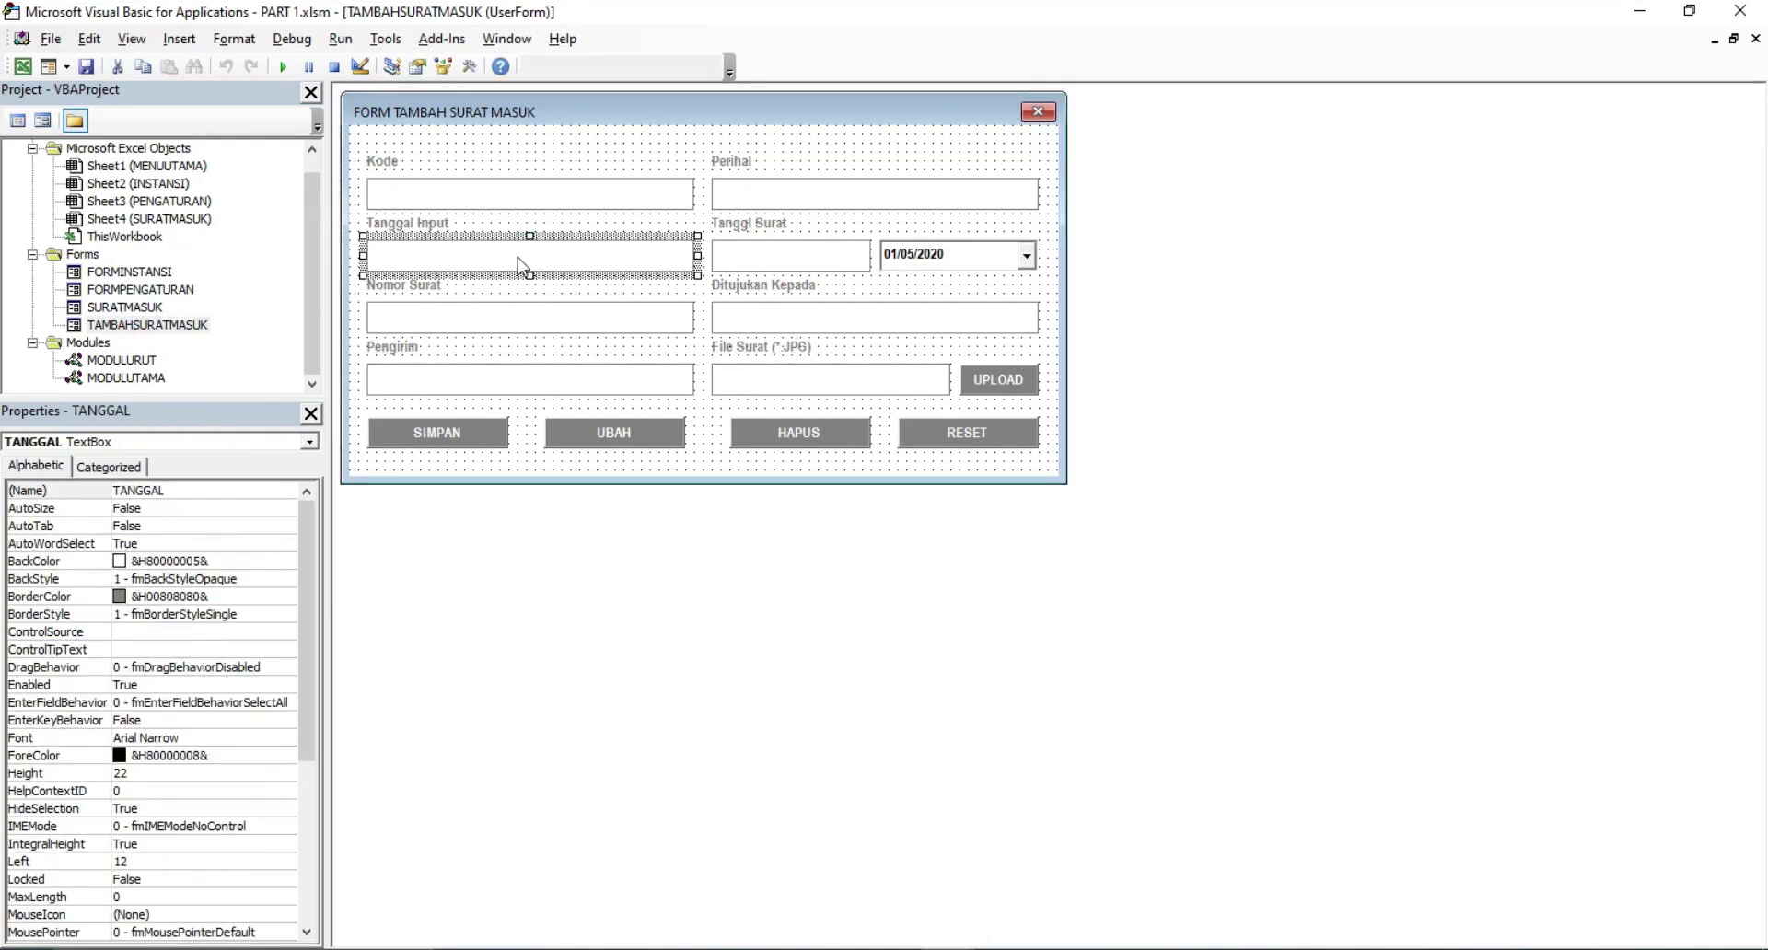
pyautogui.doubleClick(125, 307)
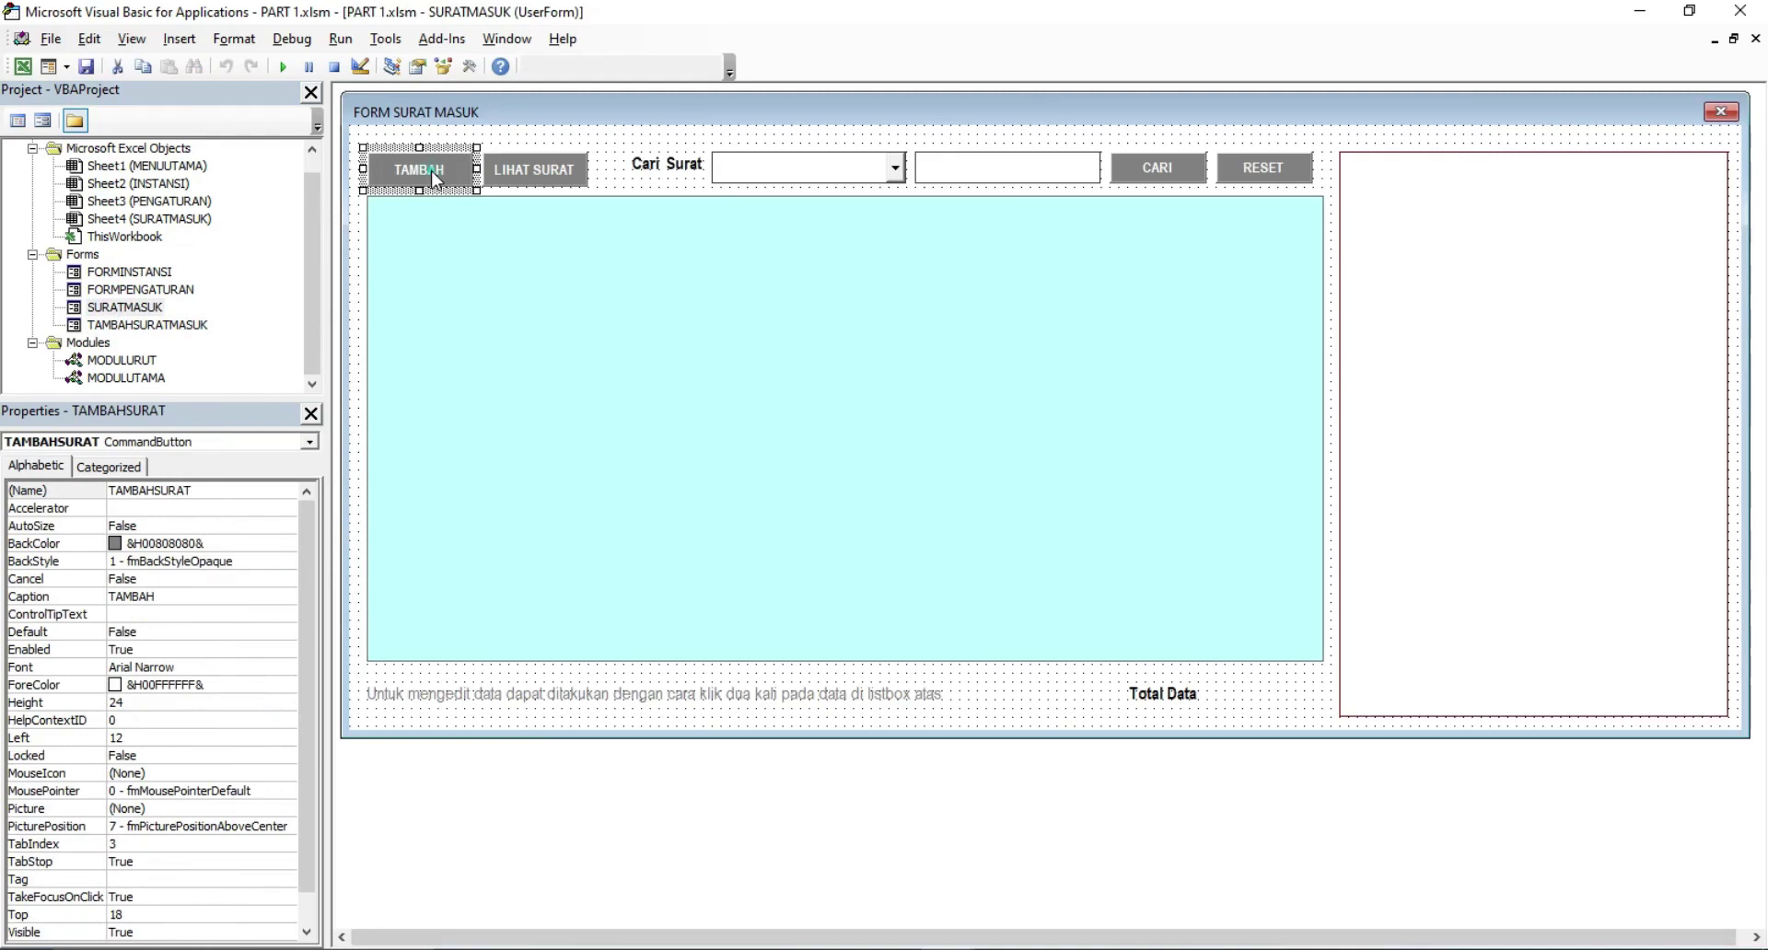
pyautogui.doubleClick(426, 175)
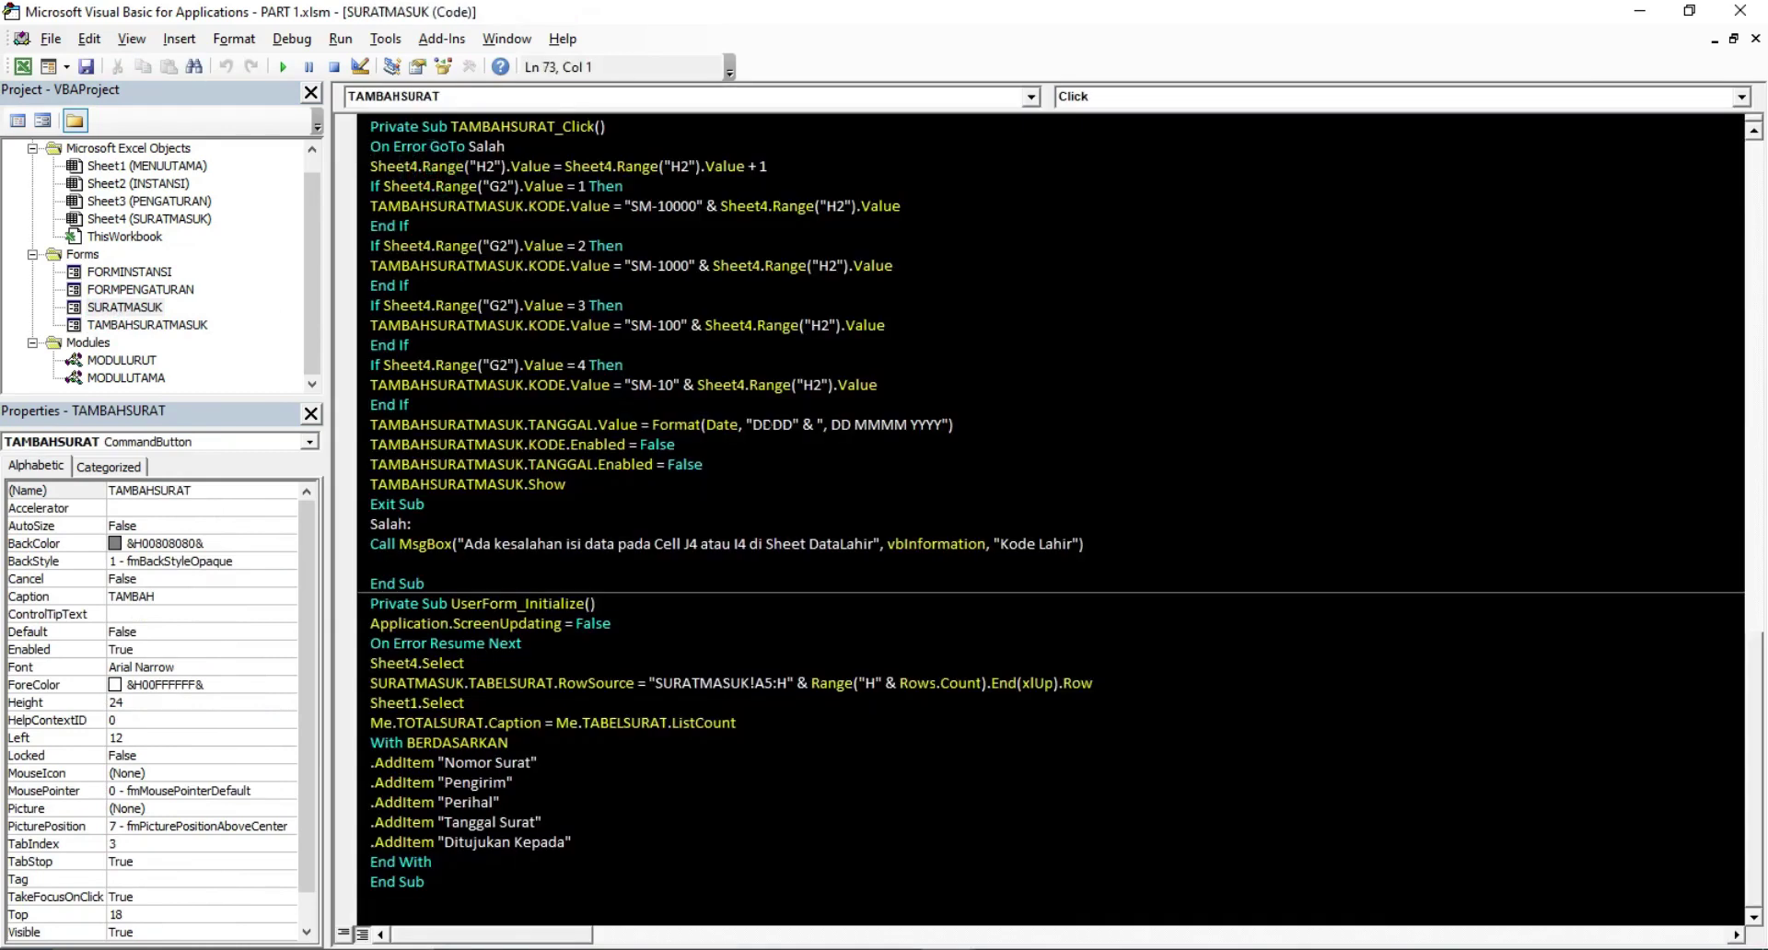
pyautogui.click(768, 426)
pyautogui.click(837, 424)
pyautogui.click(923, 424)
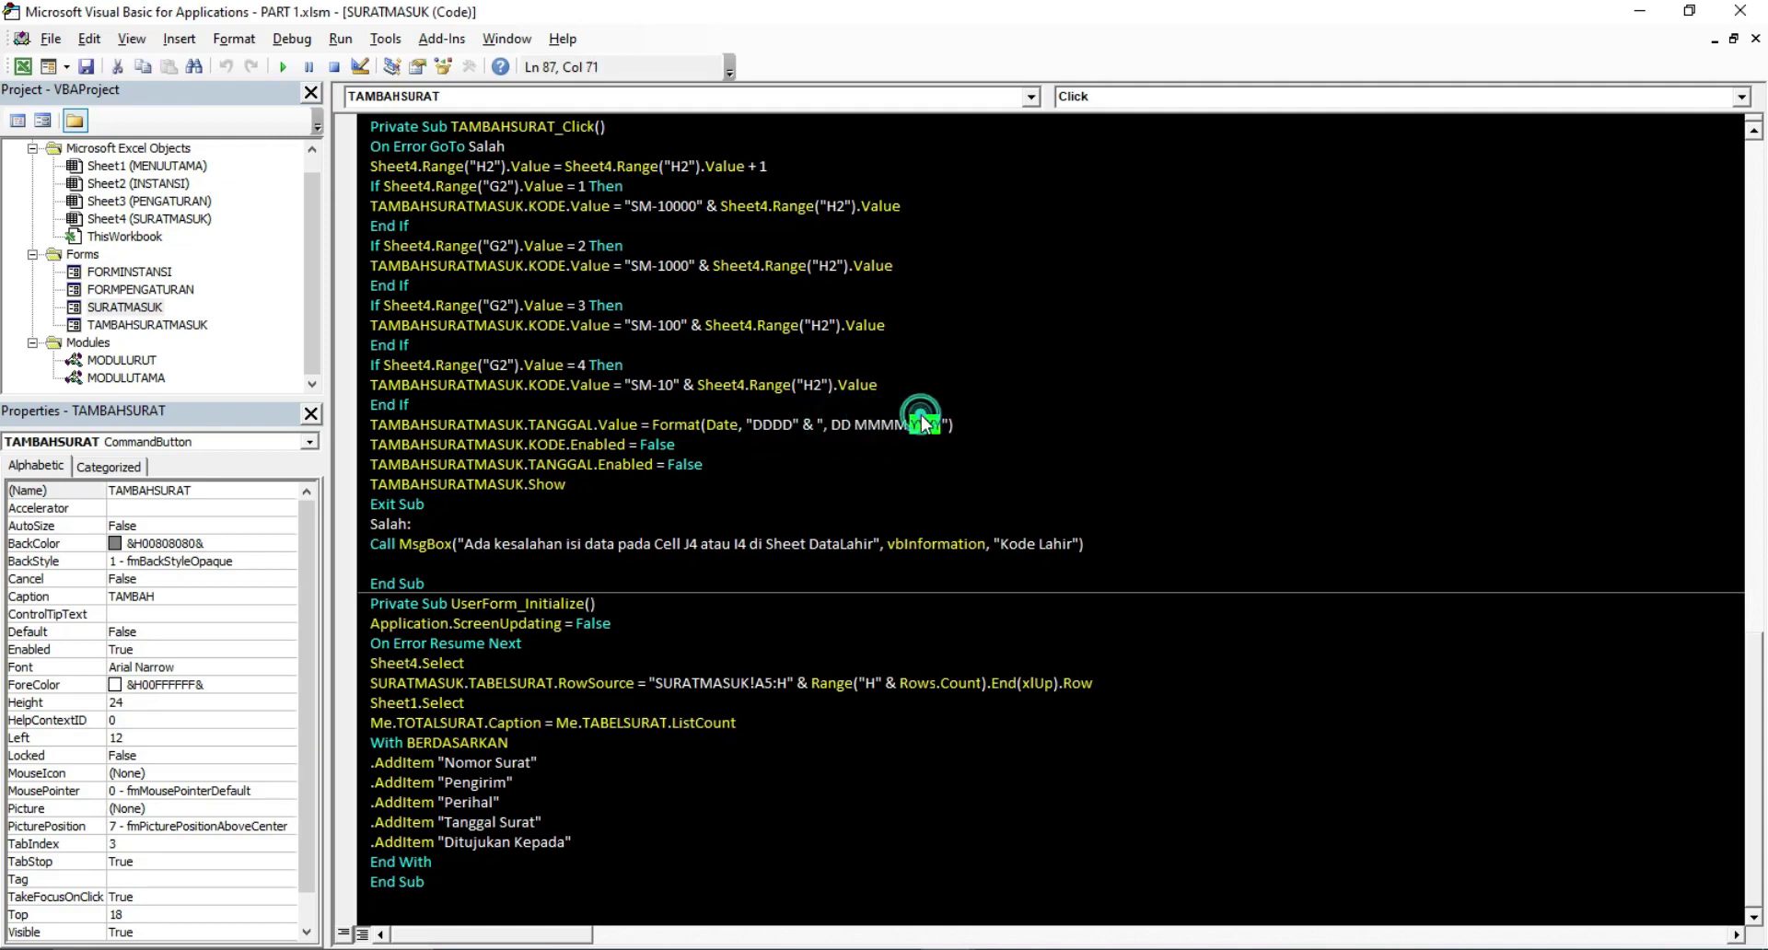
pyautogui.doubleClick(448, 444)
pyautogui.doubleClick(545, 444)
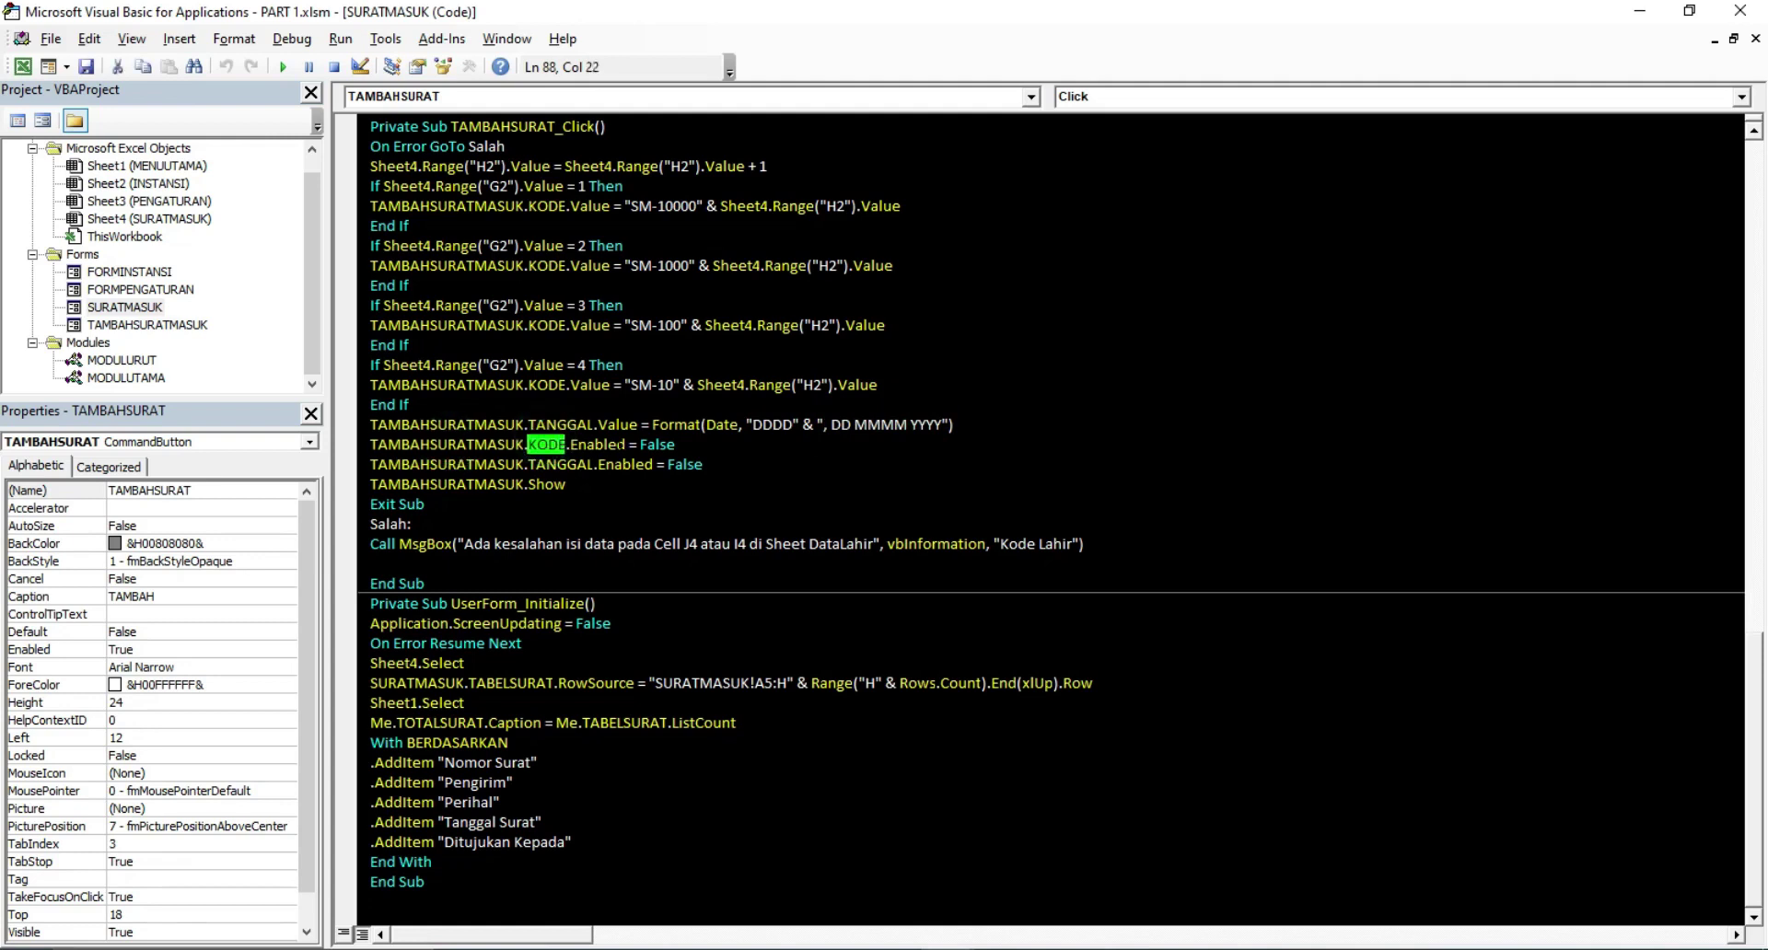
pyautogui.doubleClick(657, 444)
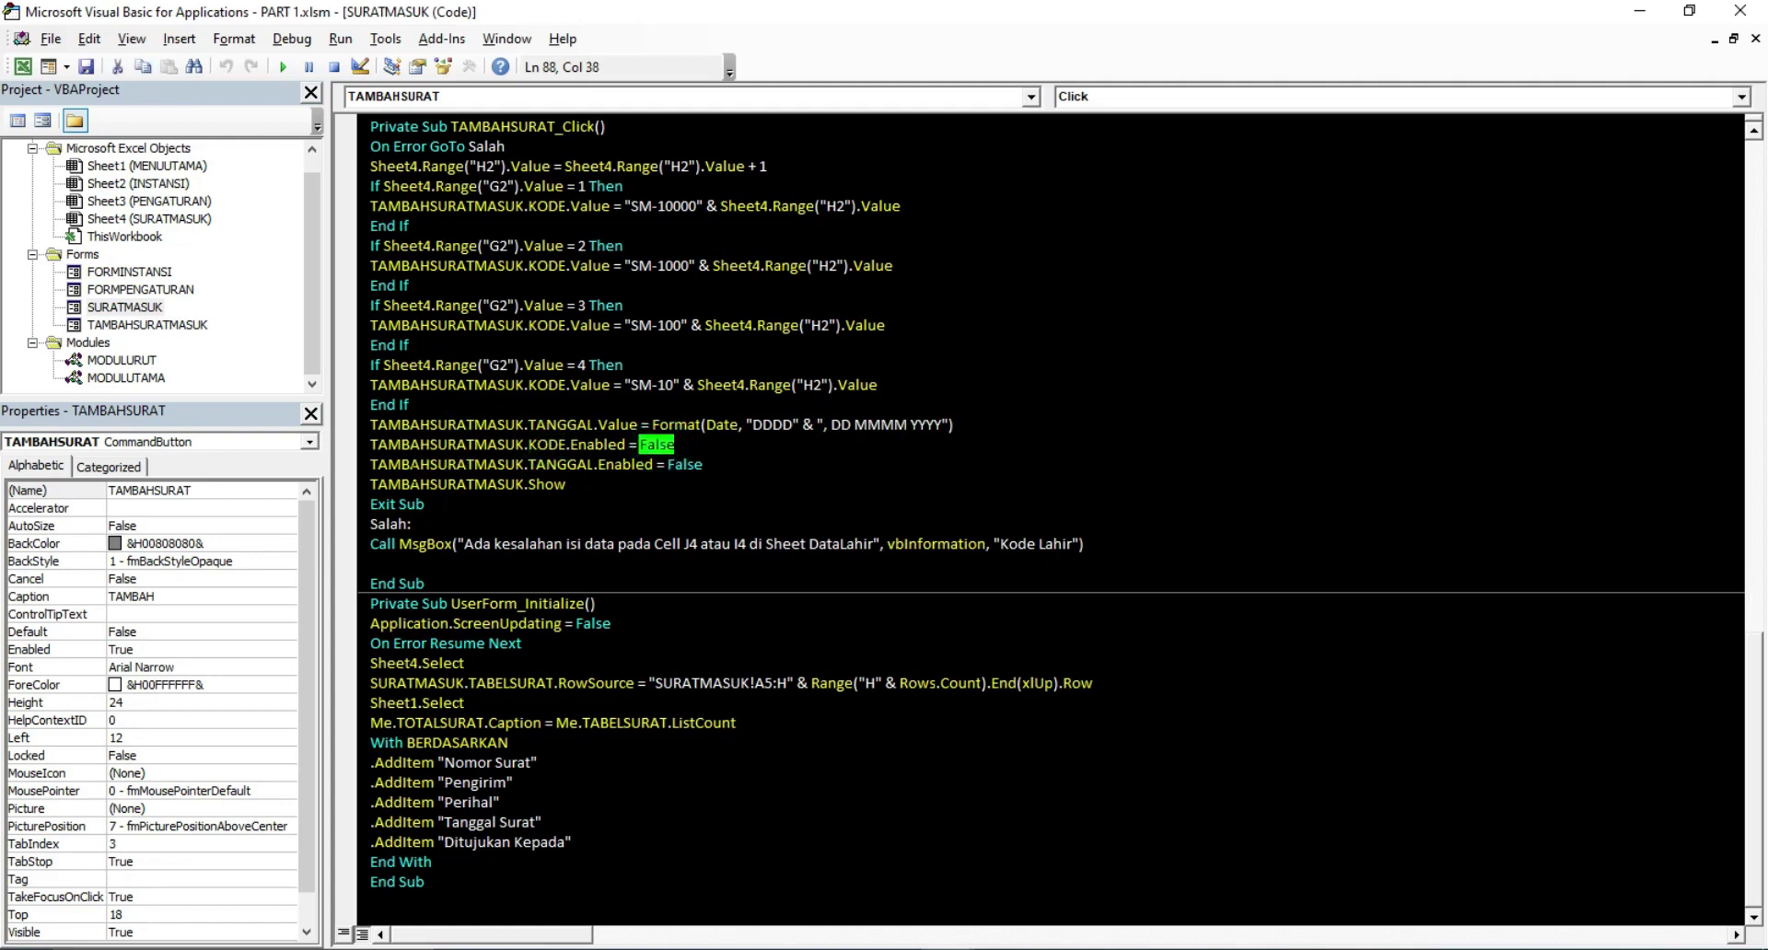
pyautogui.doubleClick(423, 465)
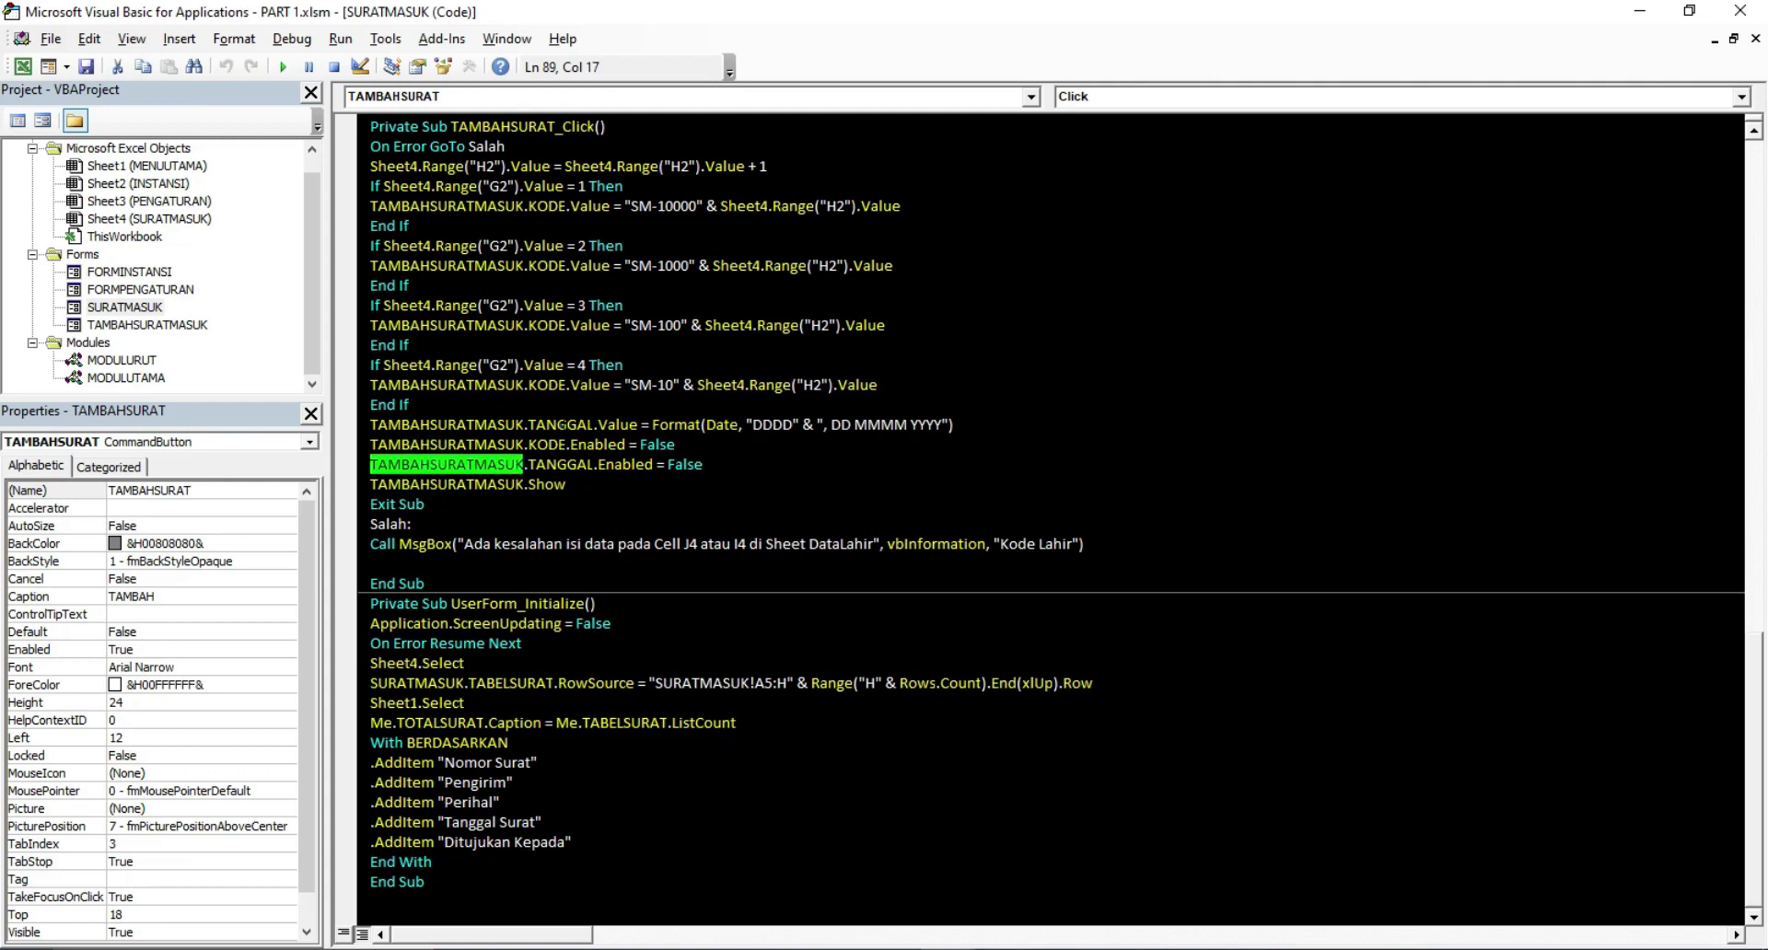
pyautogui.doubleClick(559, 425)
pyautogui.doubleClick(682, 465)
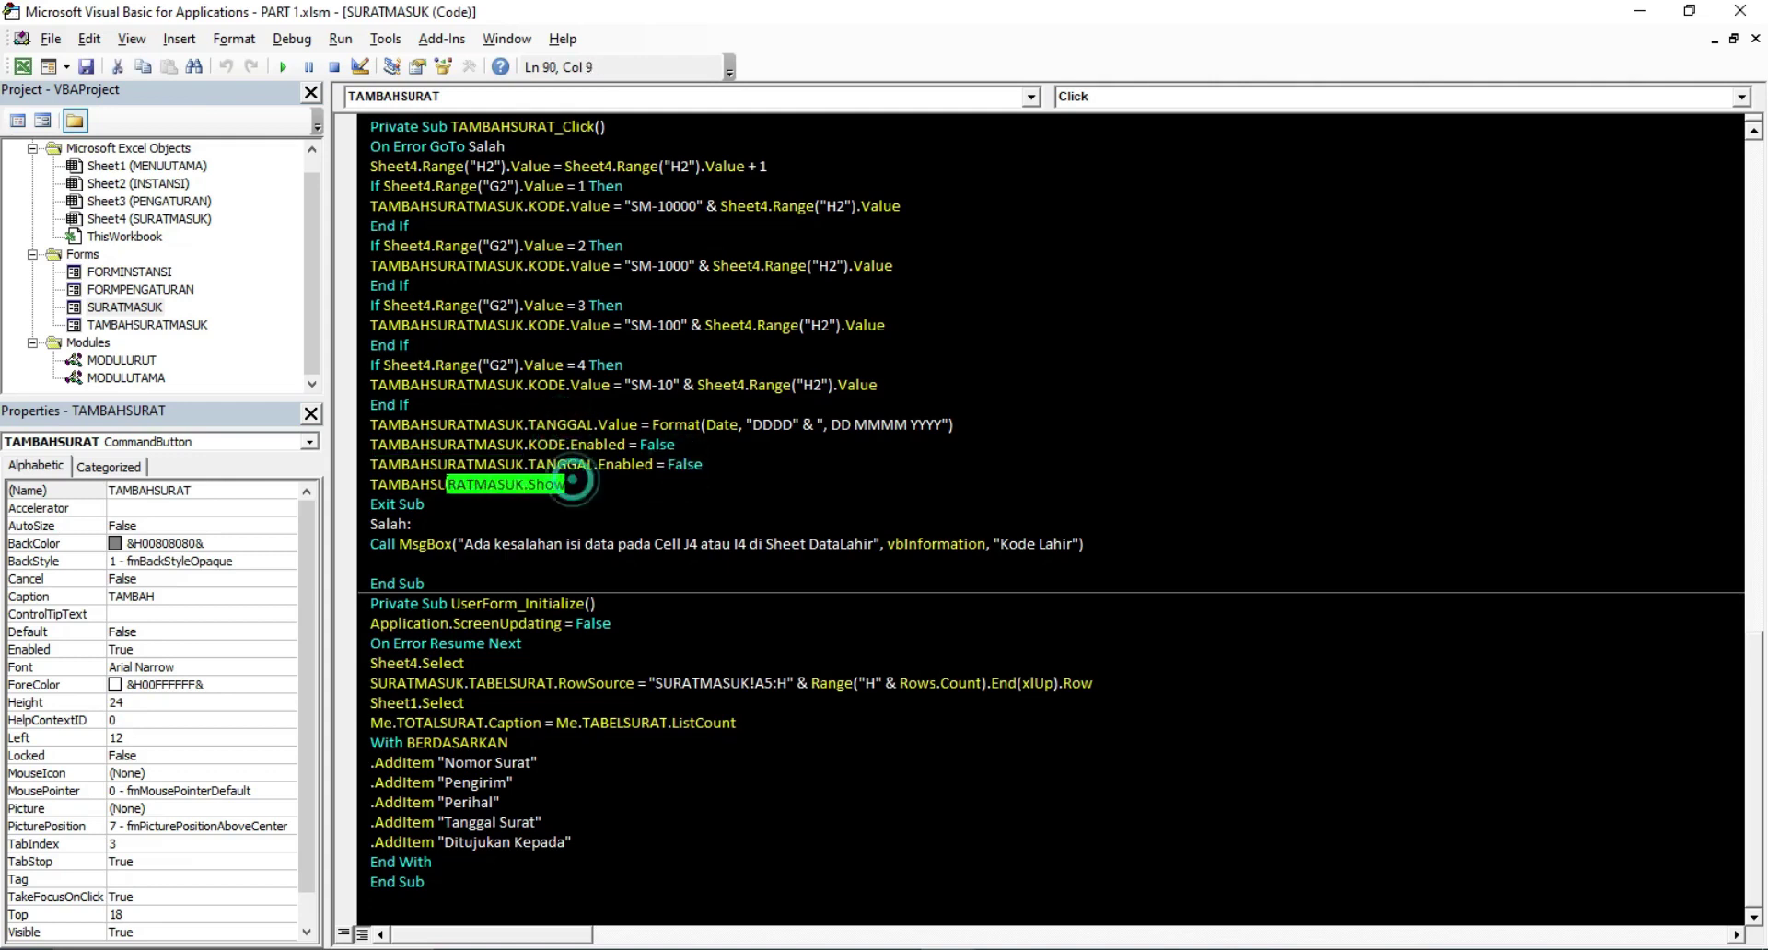
pyautogui.moveTo(564, 484); pyautogui.dragTo(370, 484)
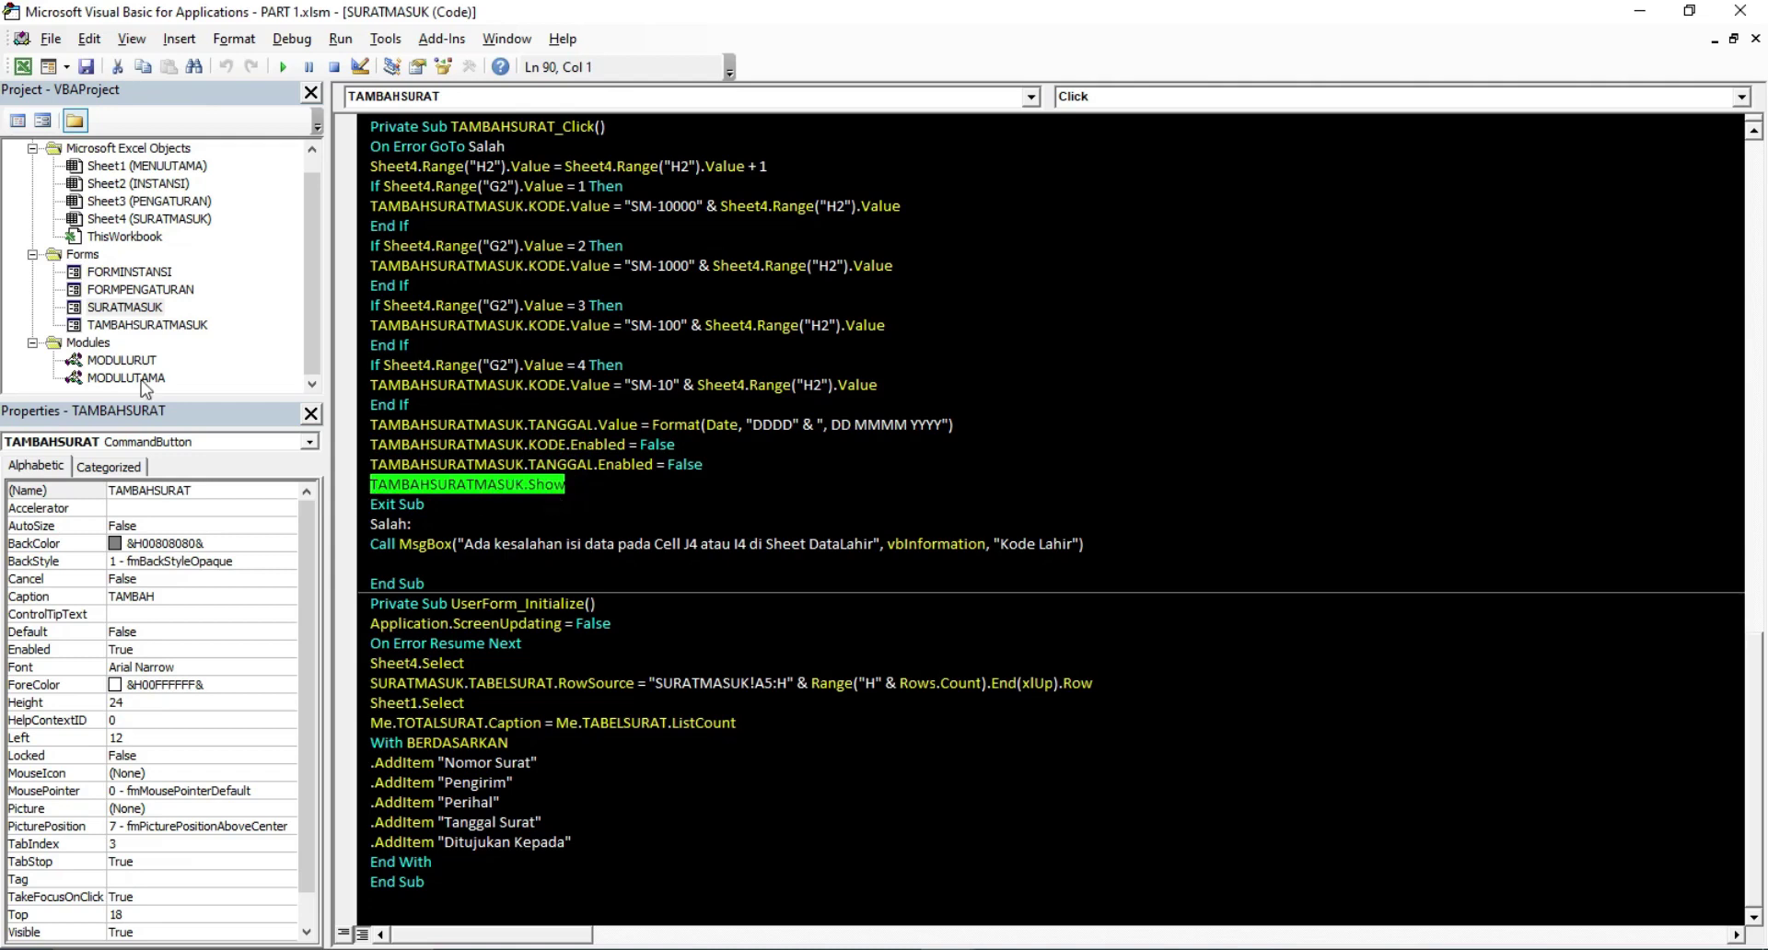
pyautogui.doubleClick(144, 311)
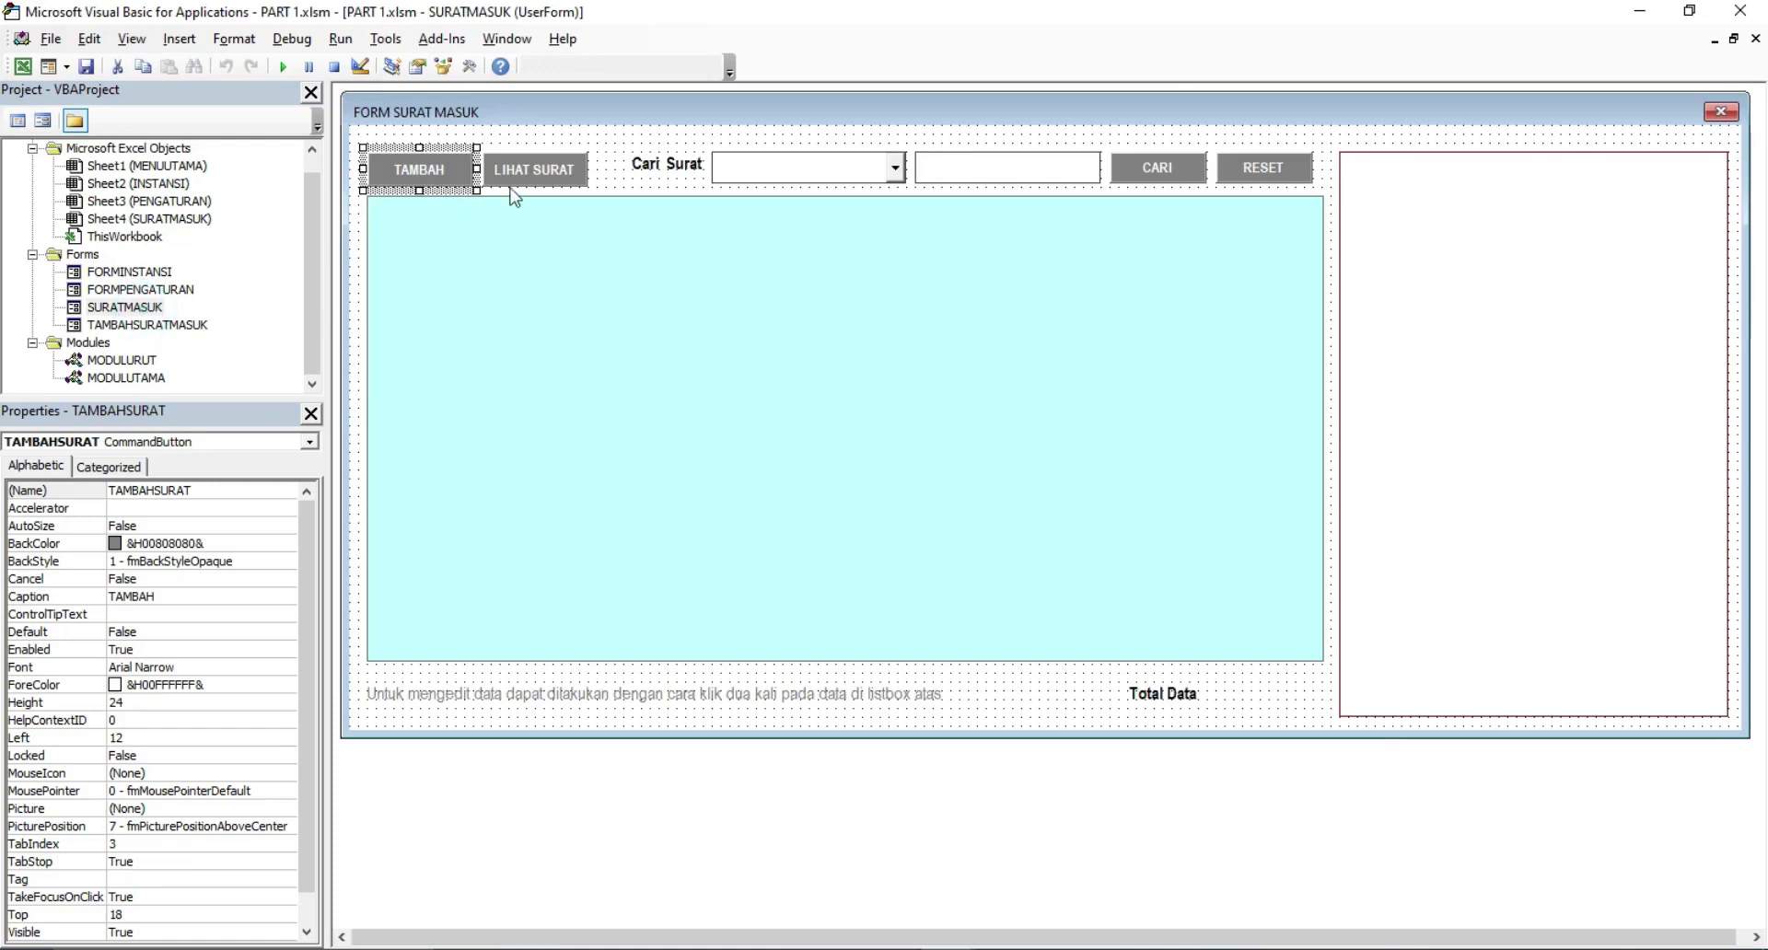
pyautogui.click(503, 130)
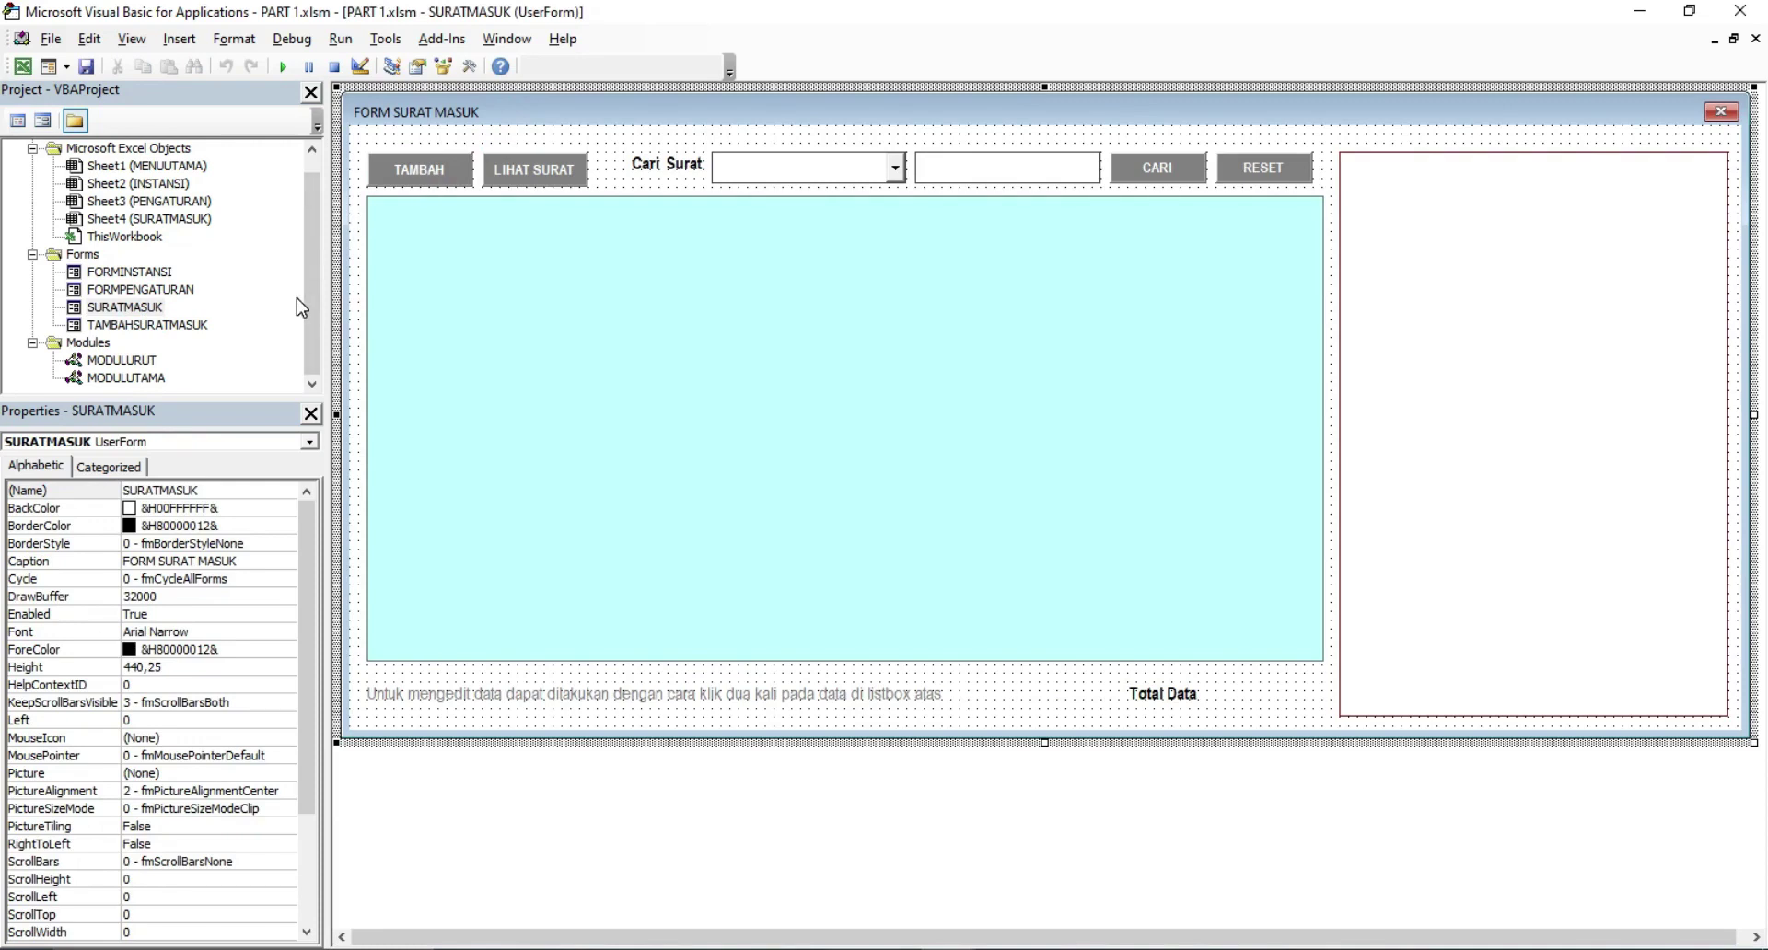
pyautogui.doubleClick(175, 327)
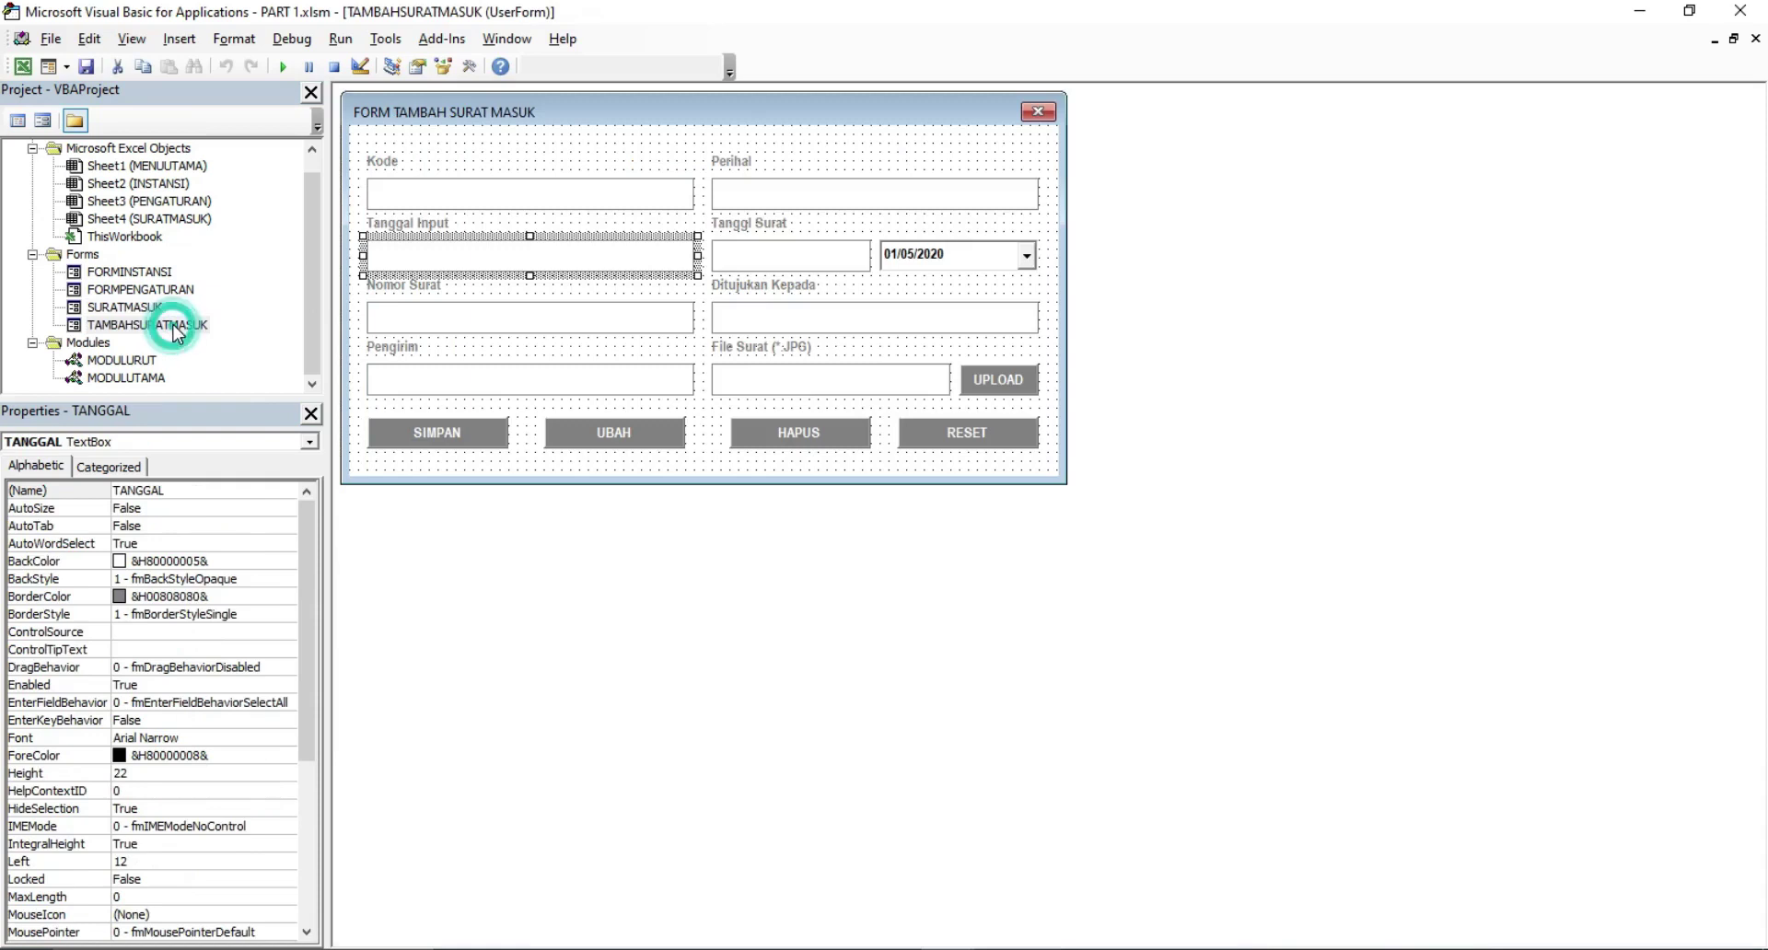
pyautogui.click(613, 164)
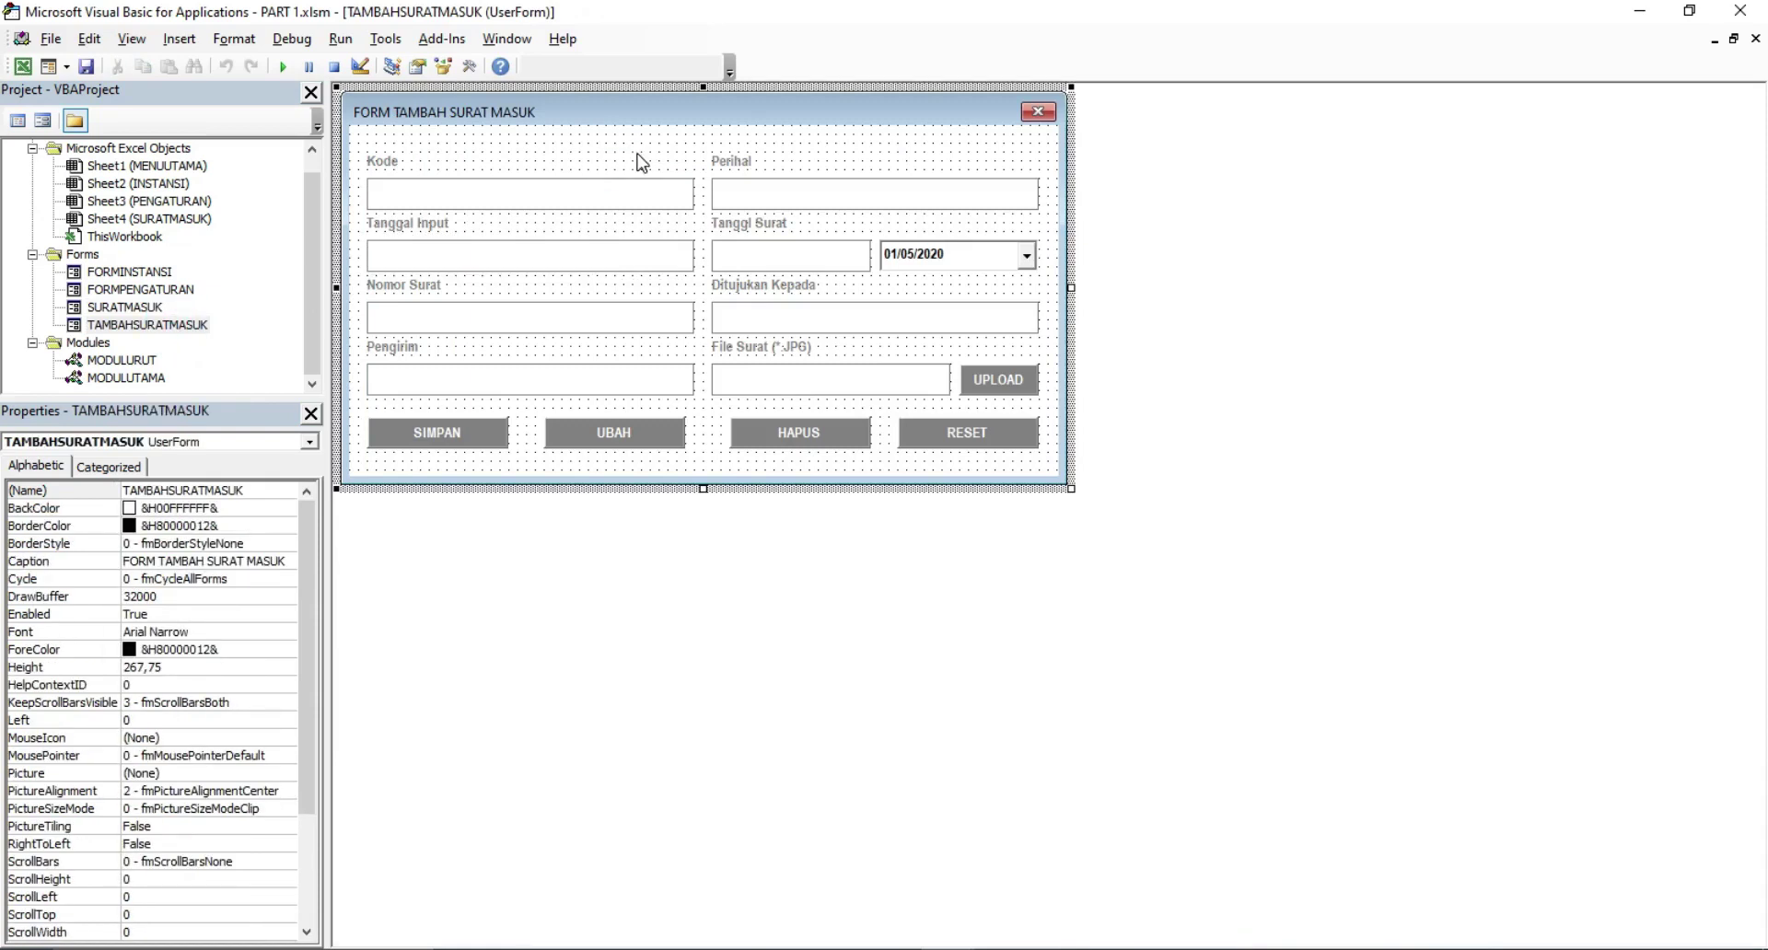
pyautogui.doubleClick(649, 135)
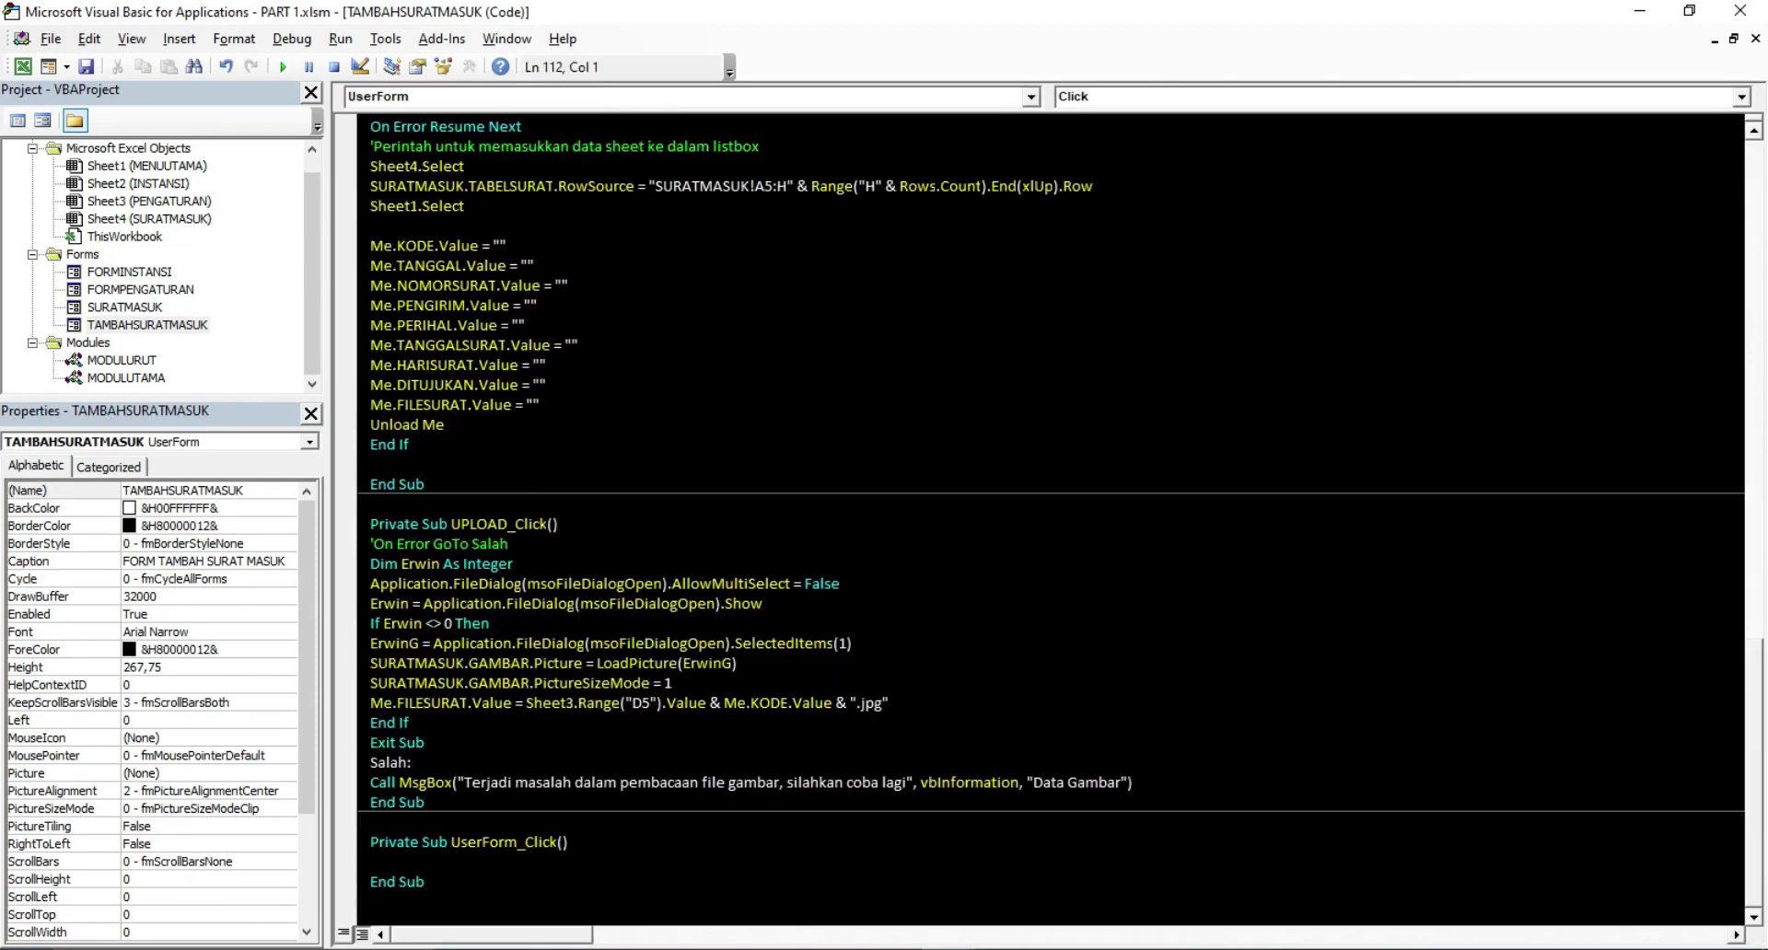
pyautogui.moveTo(339, 898); pyautogui.dragTo(339, 840)
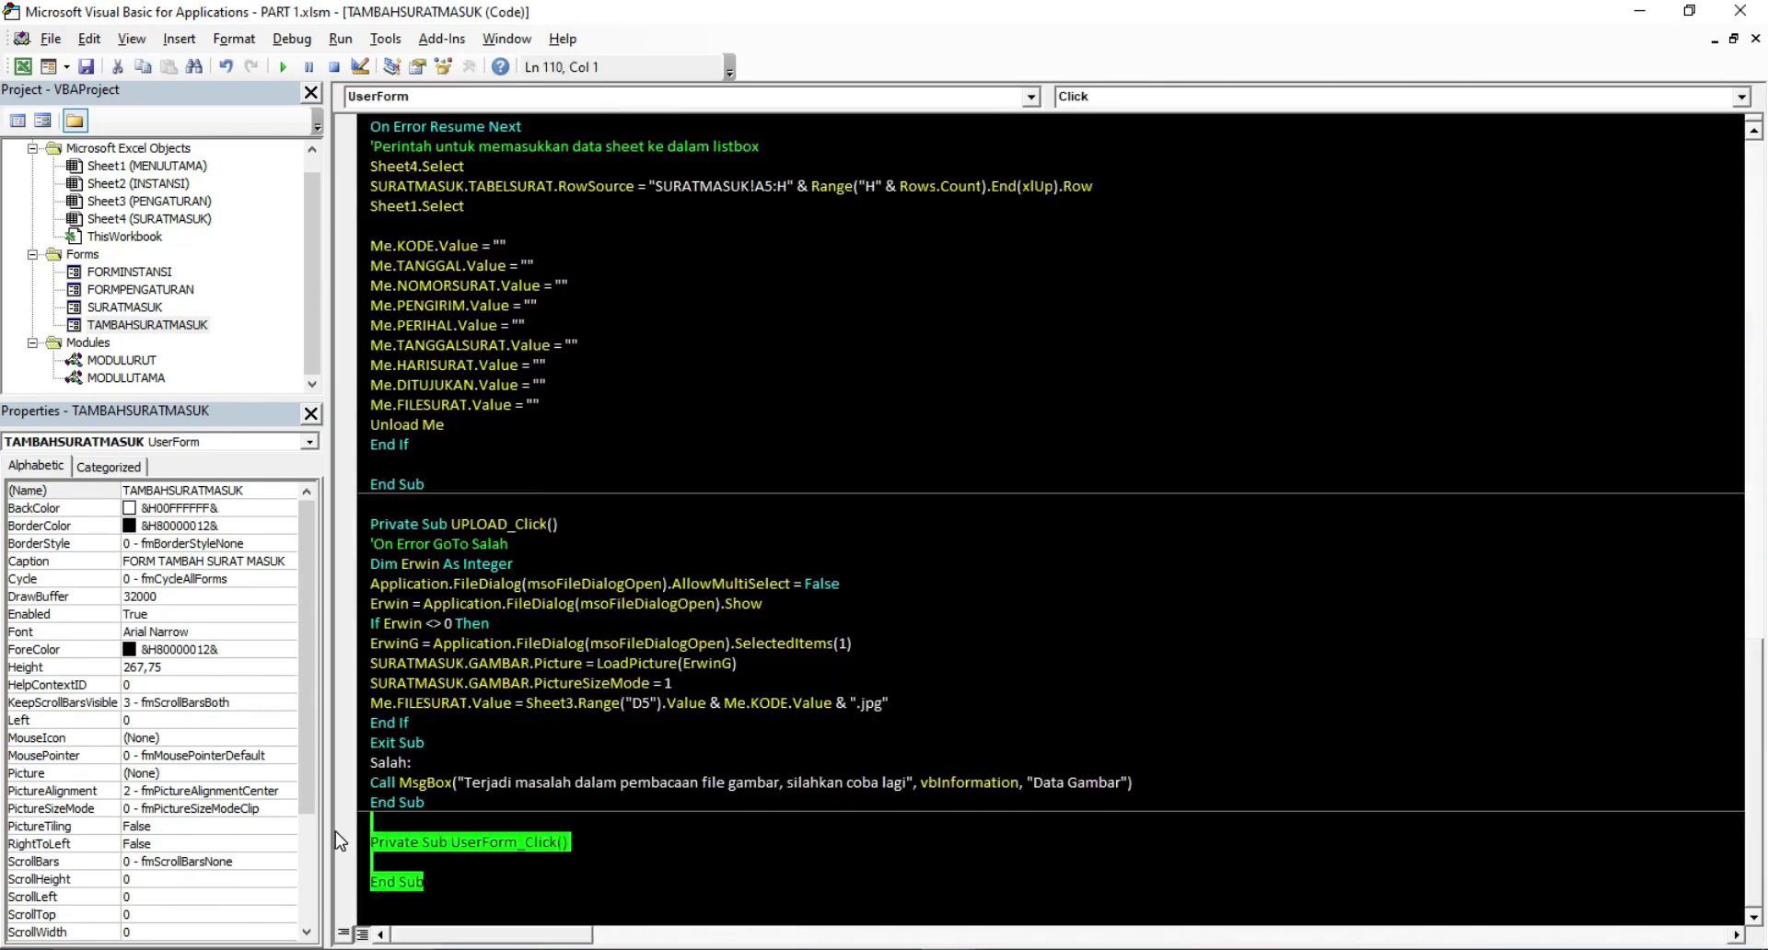
pyautogui.press('Delete')
pyautogui.doubleClick(193, 331)
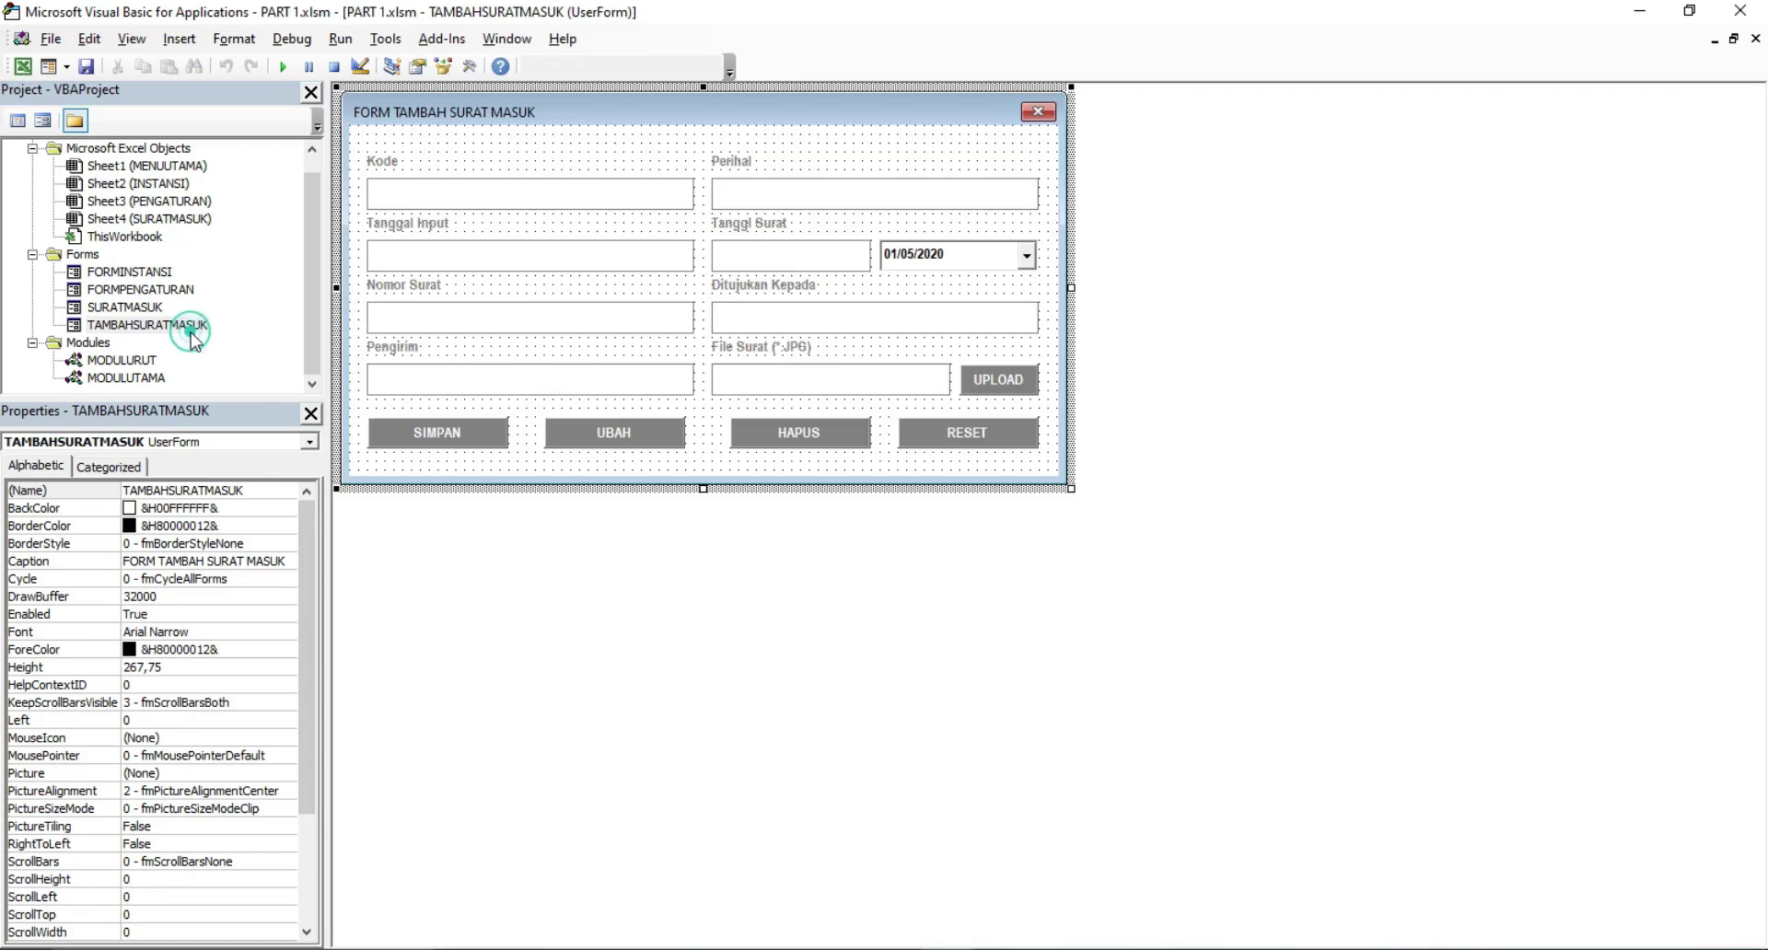
pyautogui.doubleClick(468, 426)
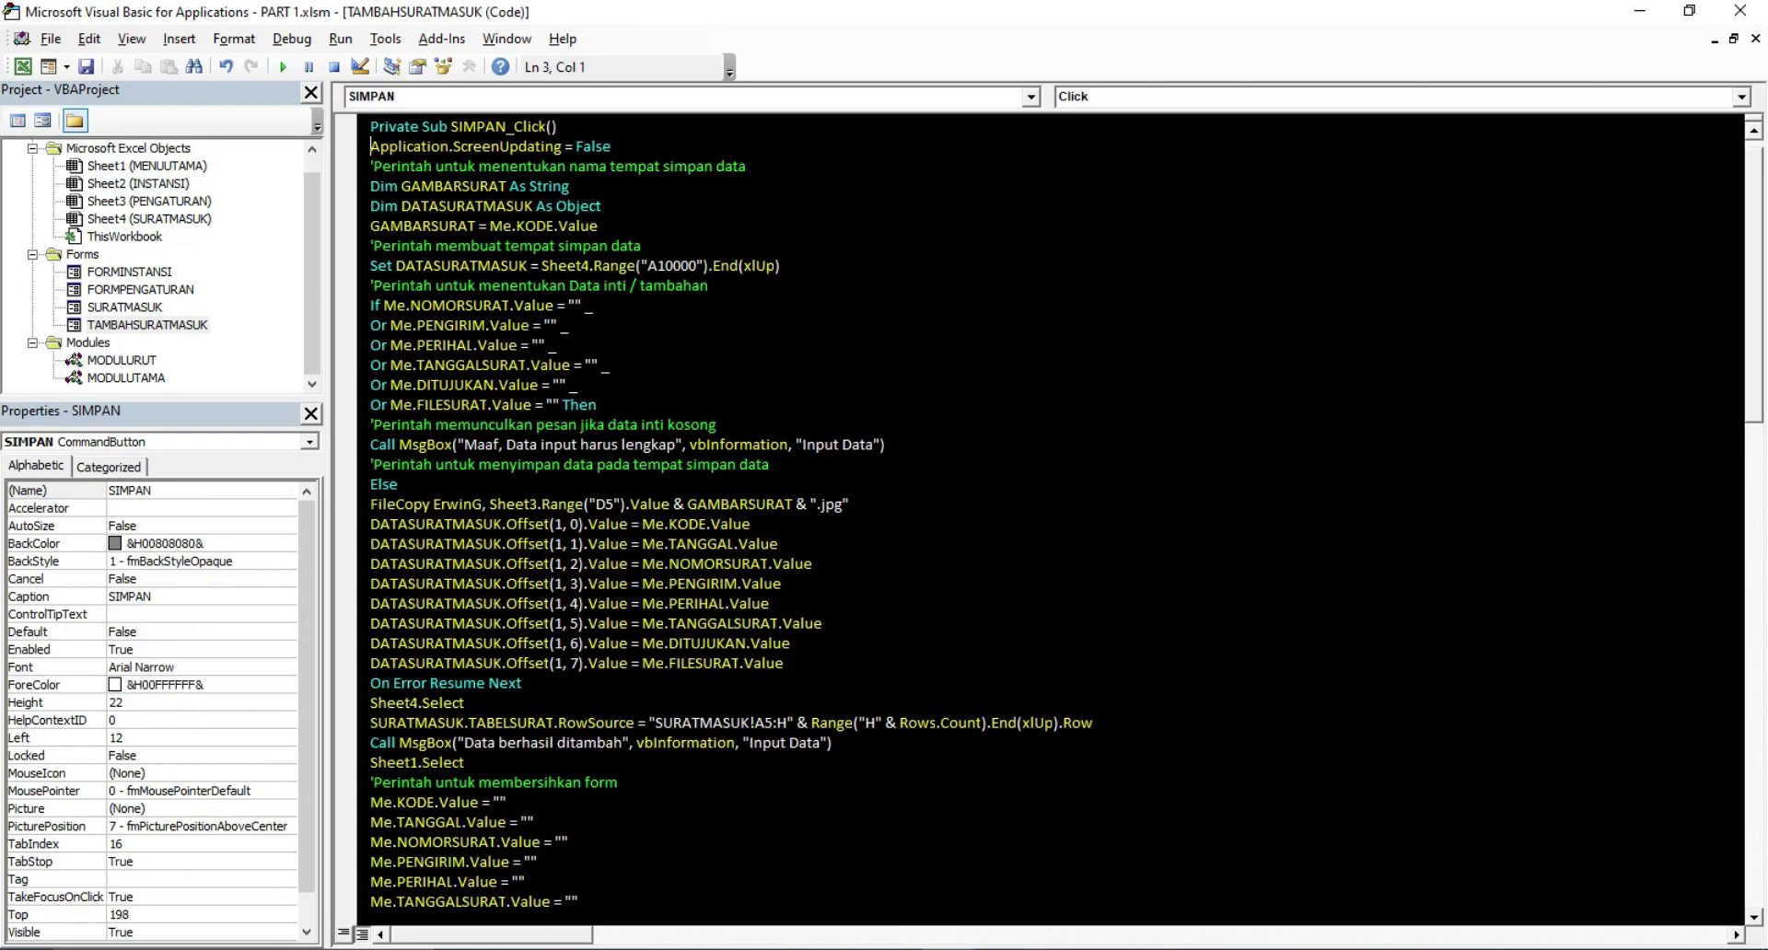
pyautogui.moveTo(368, 147)
pyautogui.mouseDown()
pyautogui.moveTo(375, 884)
pyautogui.moveTo(428, 678)
pyautogui.mouseUp()
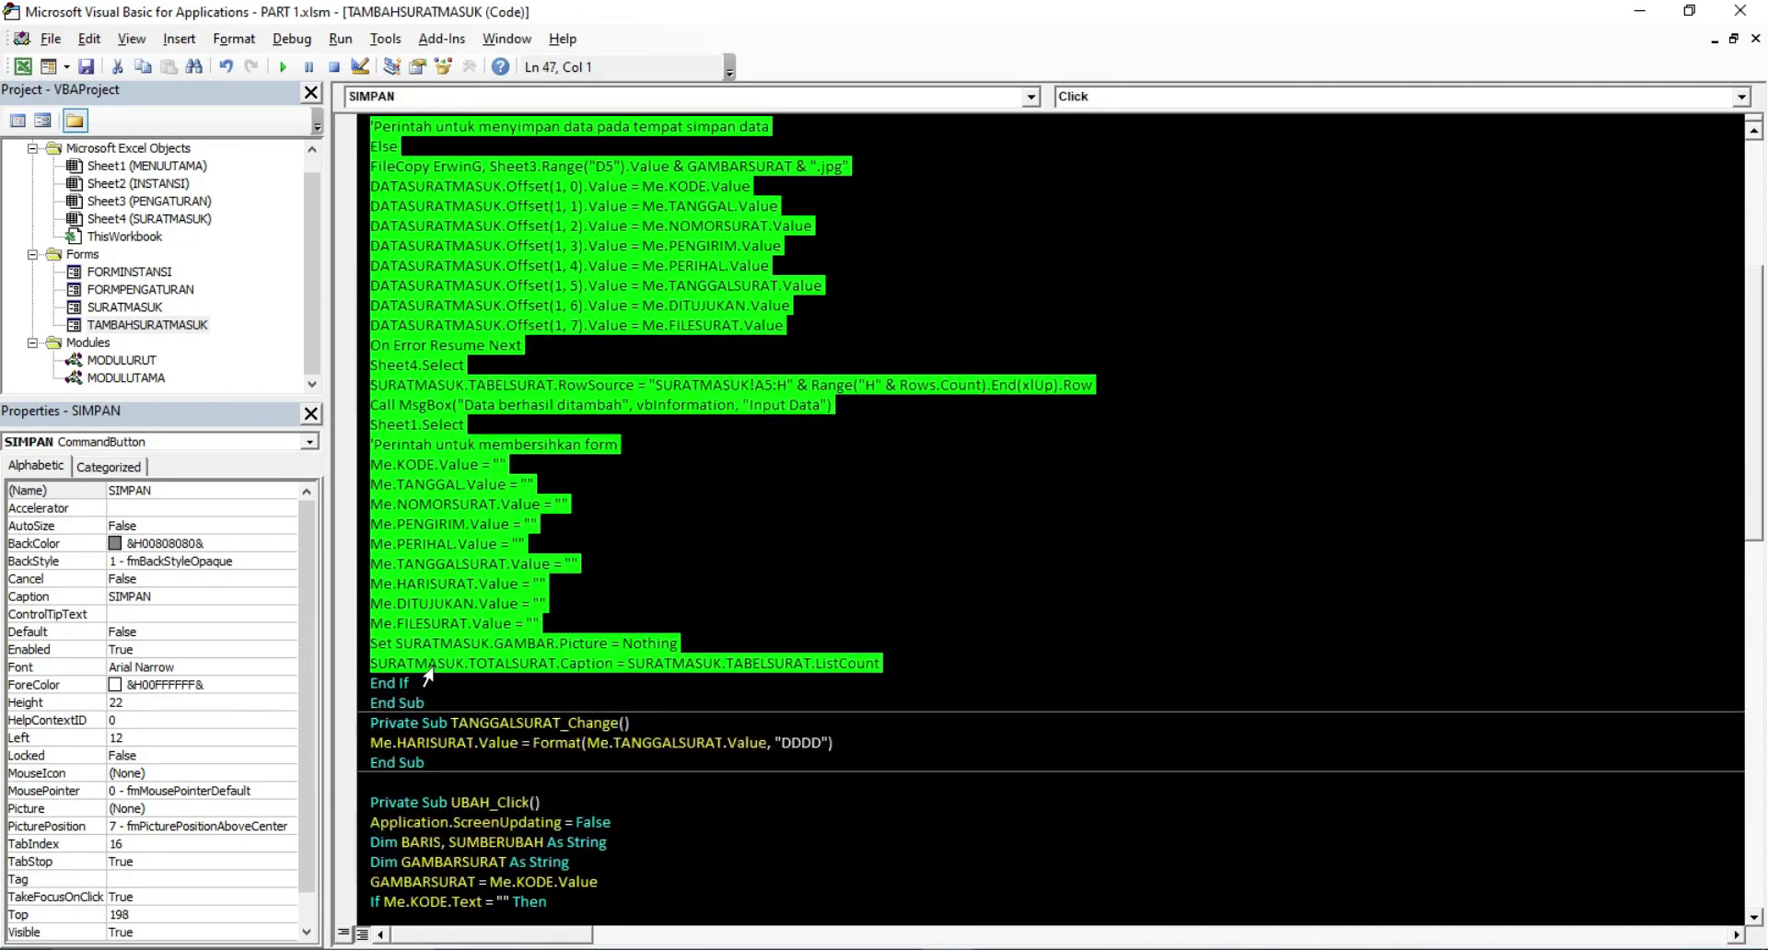
pyautogui.scroll(6, 547, 503)
pyautogui.click(550, 484)
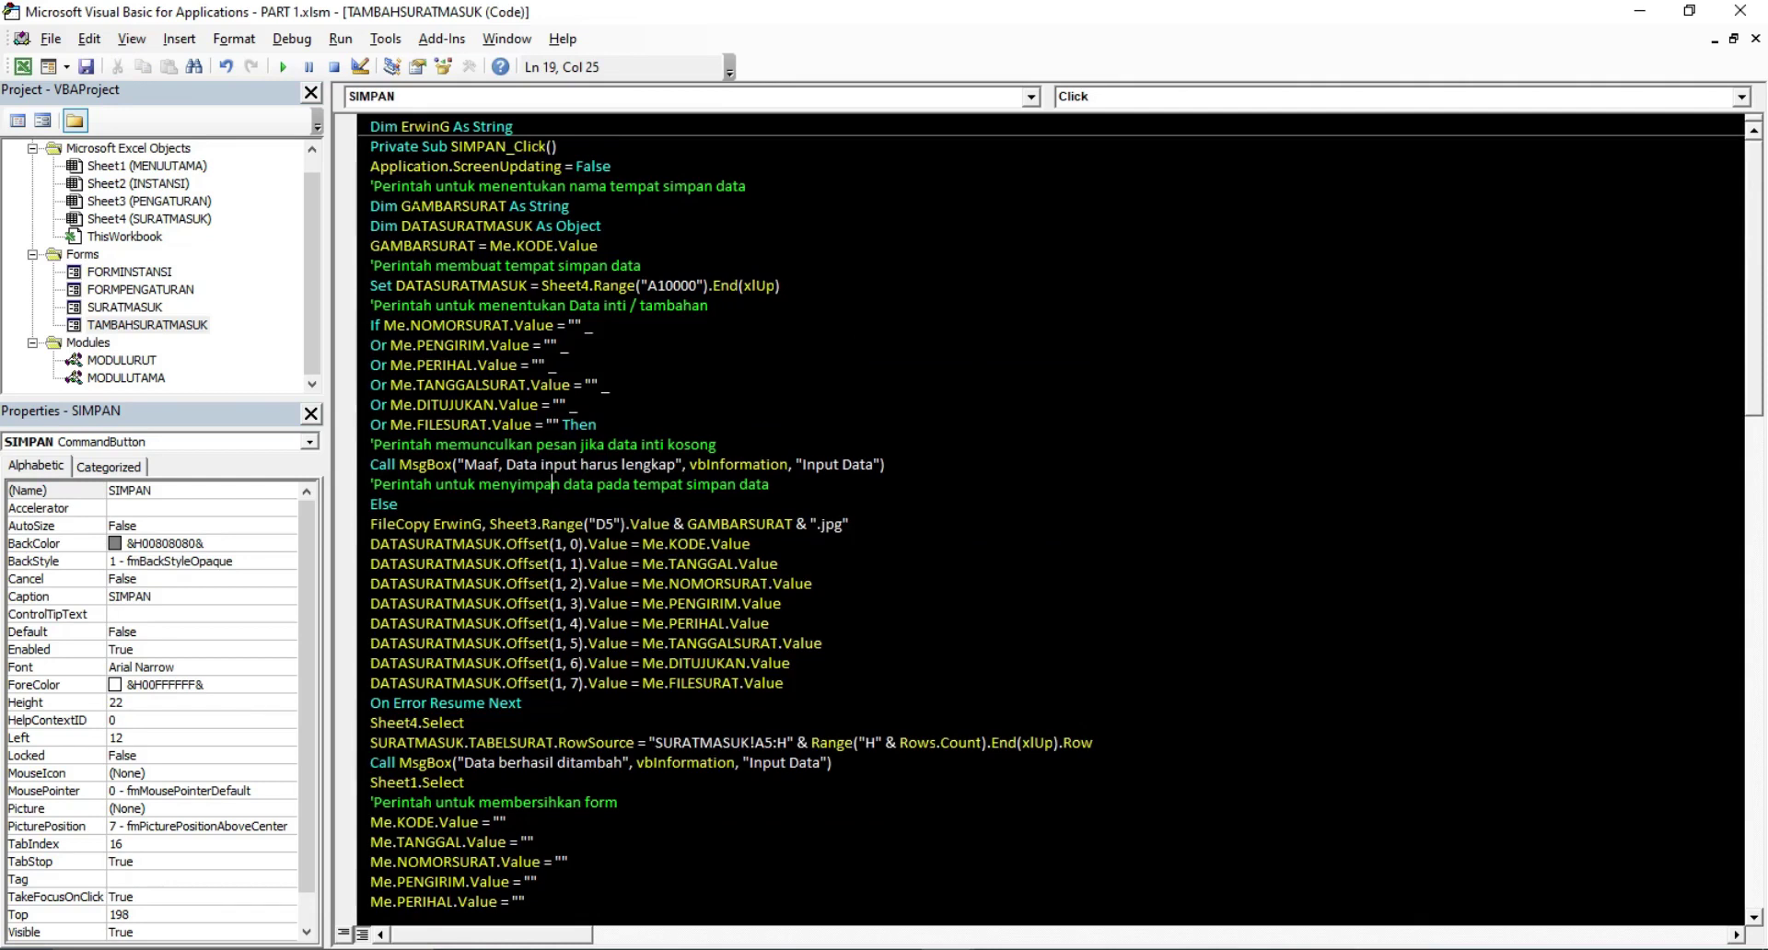
pyautogui.doubleClick(473, 206)
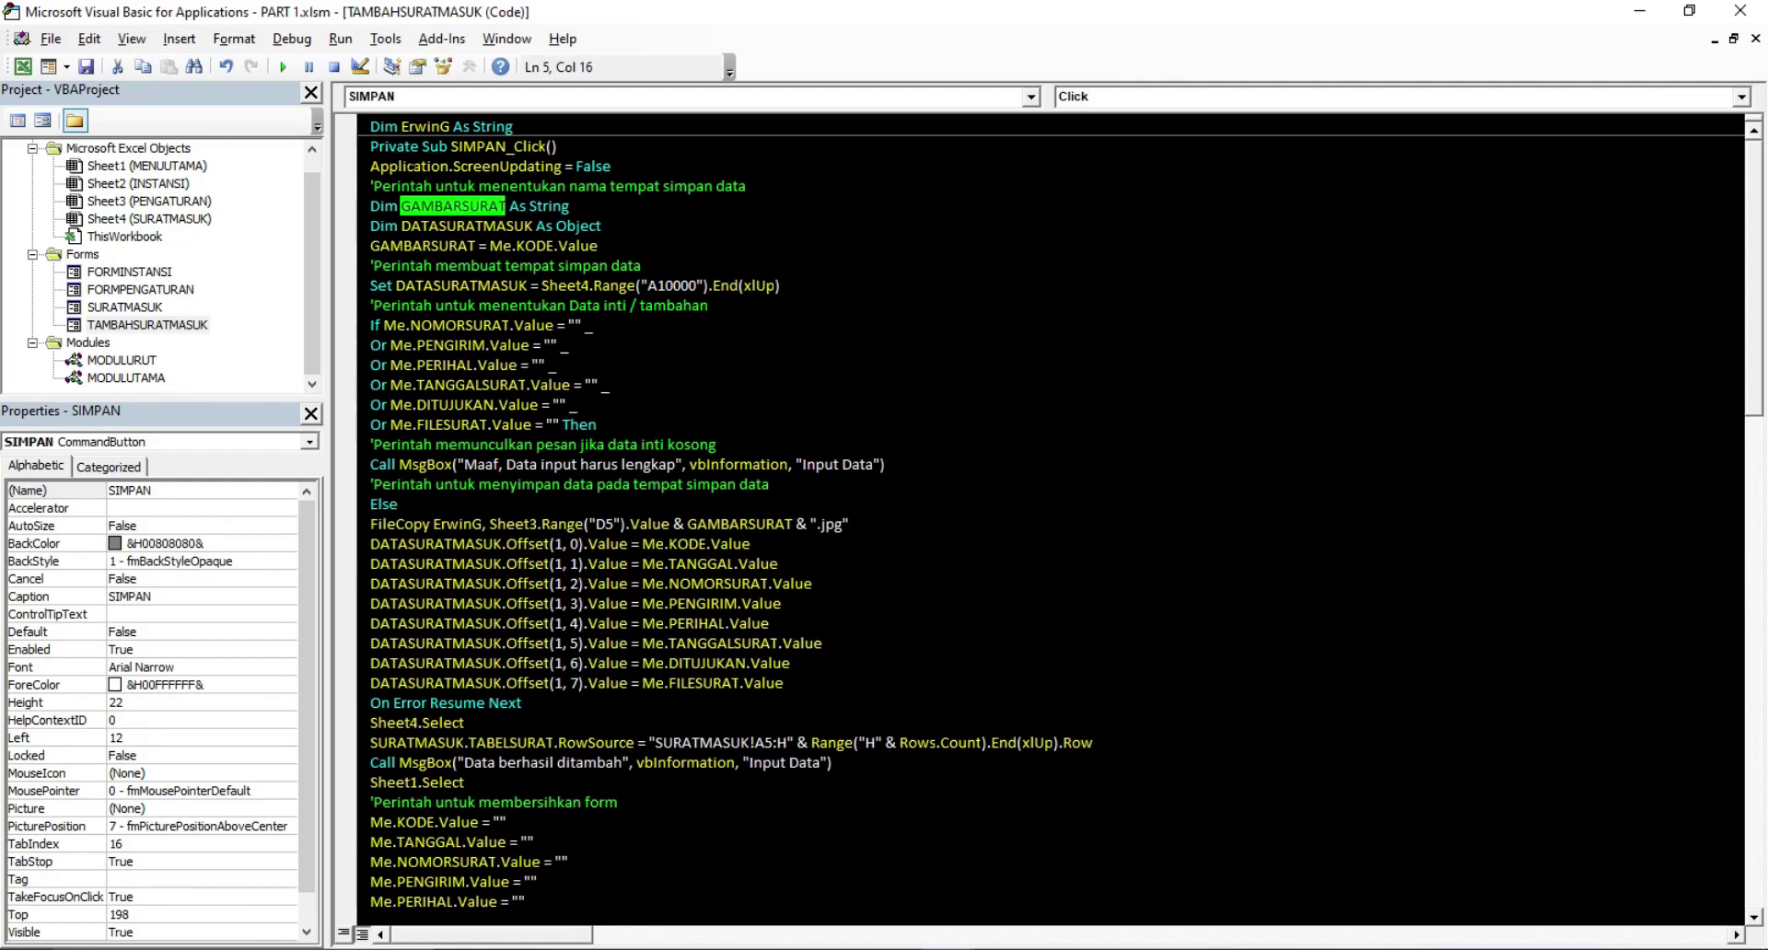
pyautogui.click(434, 126)
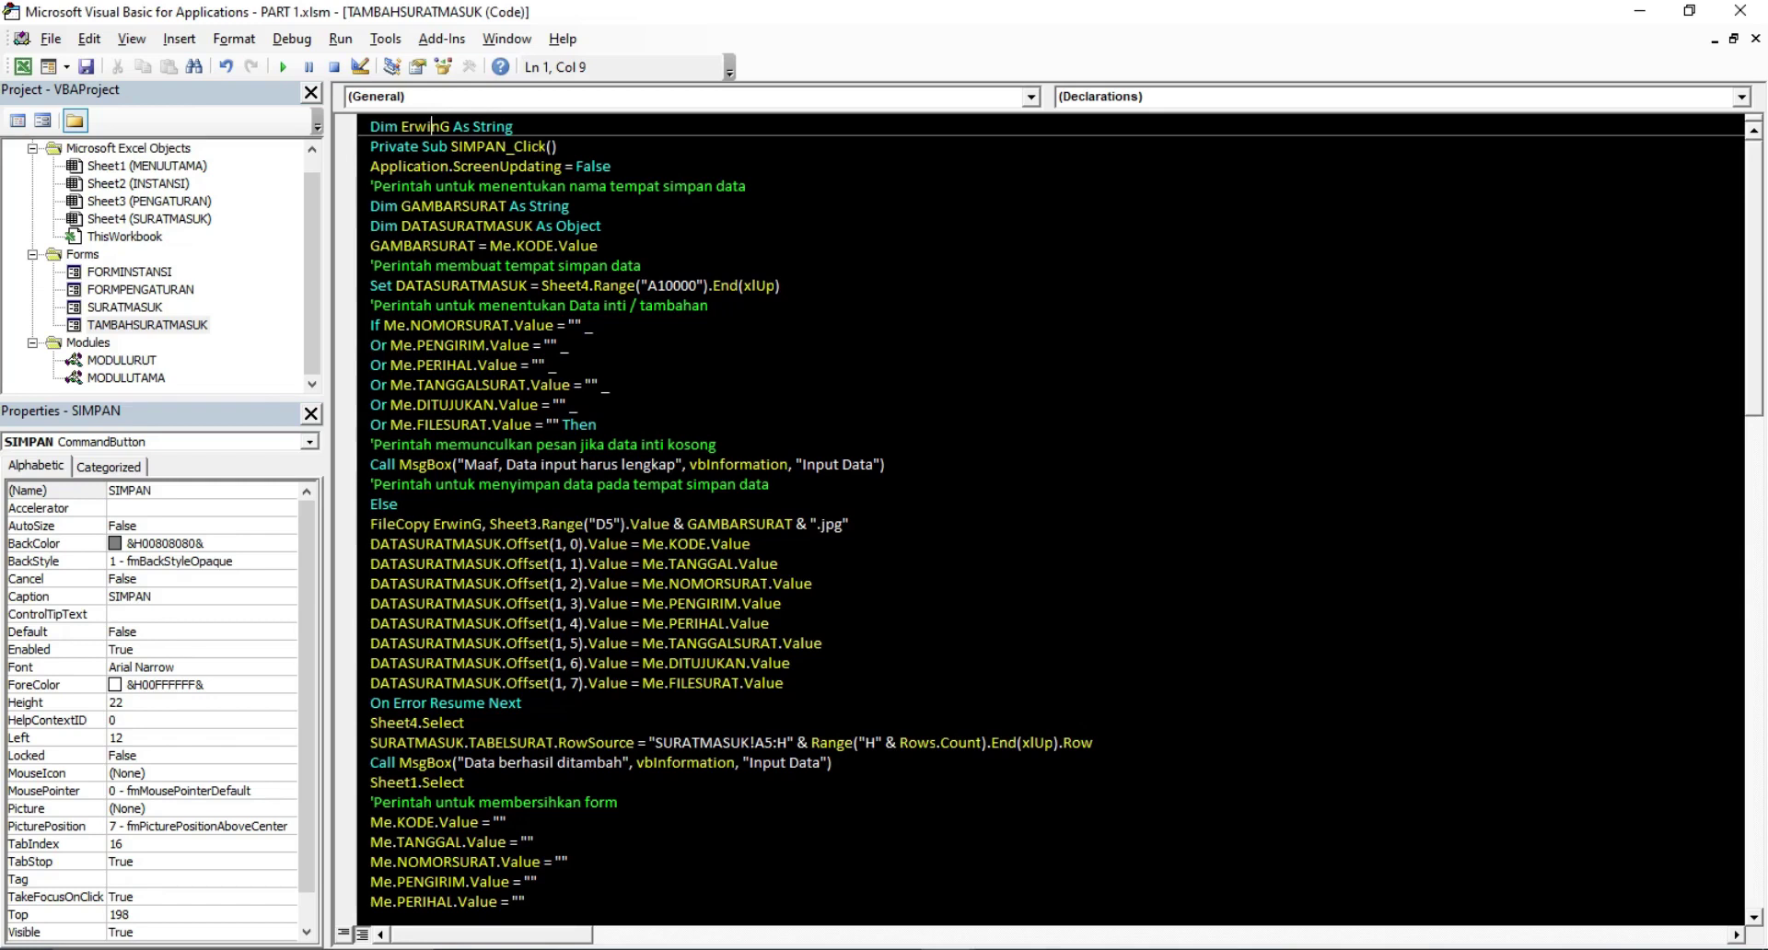
pyautogui.doubleClick(430, 126)
pyautogui.click(462, 523)
pyautogui.doubleClick(462, 524)
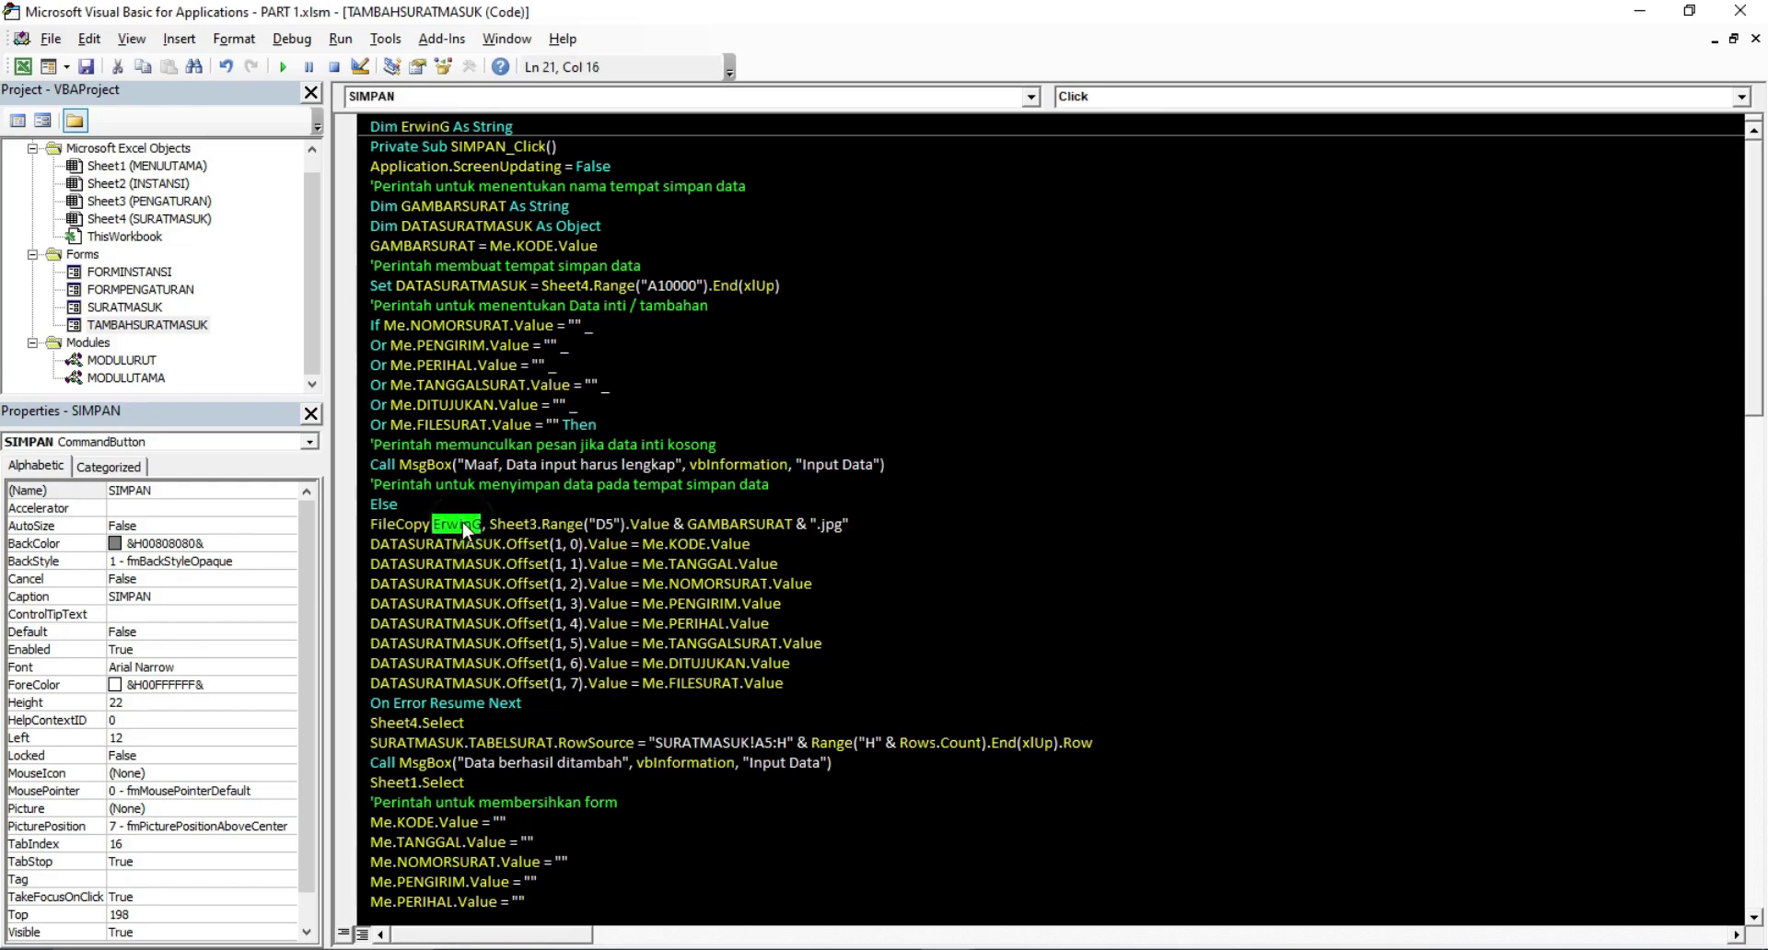
pyautogui.scroll(-2, 465, 529)
pyautogui.scroll(-1, 465, 529)
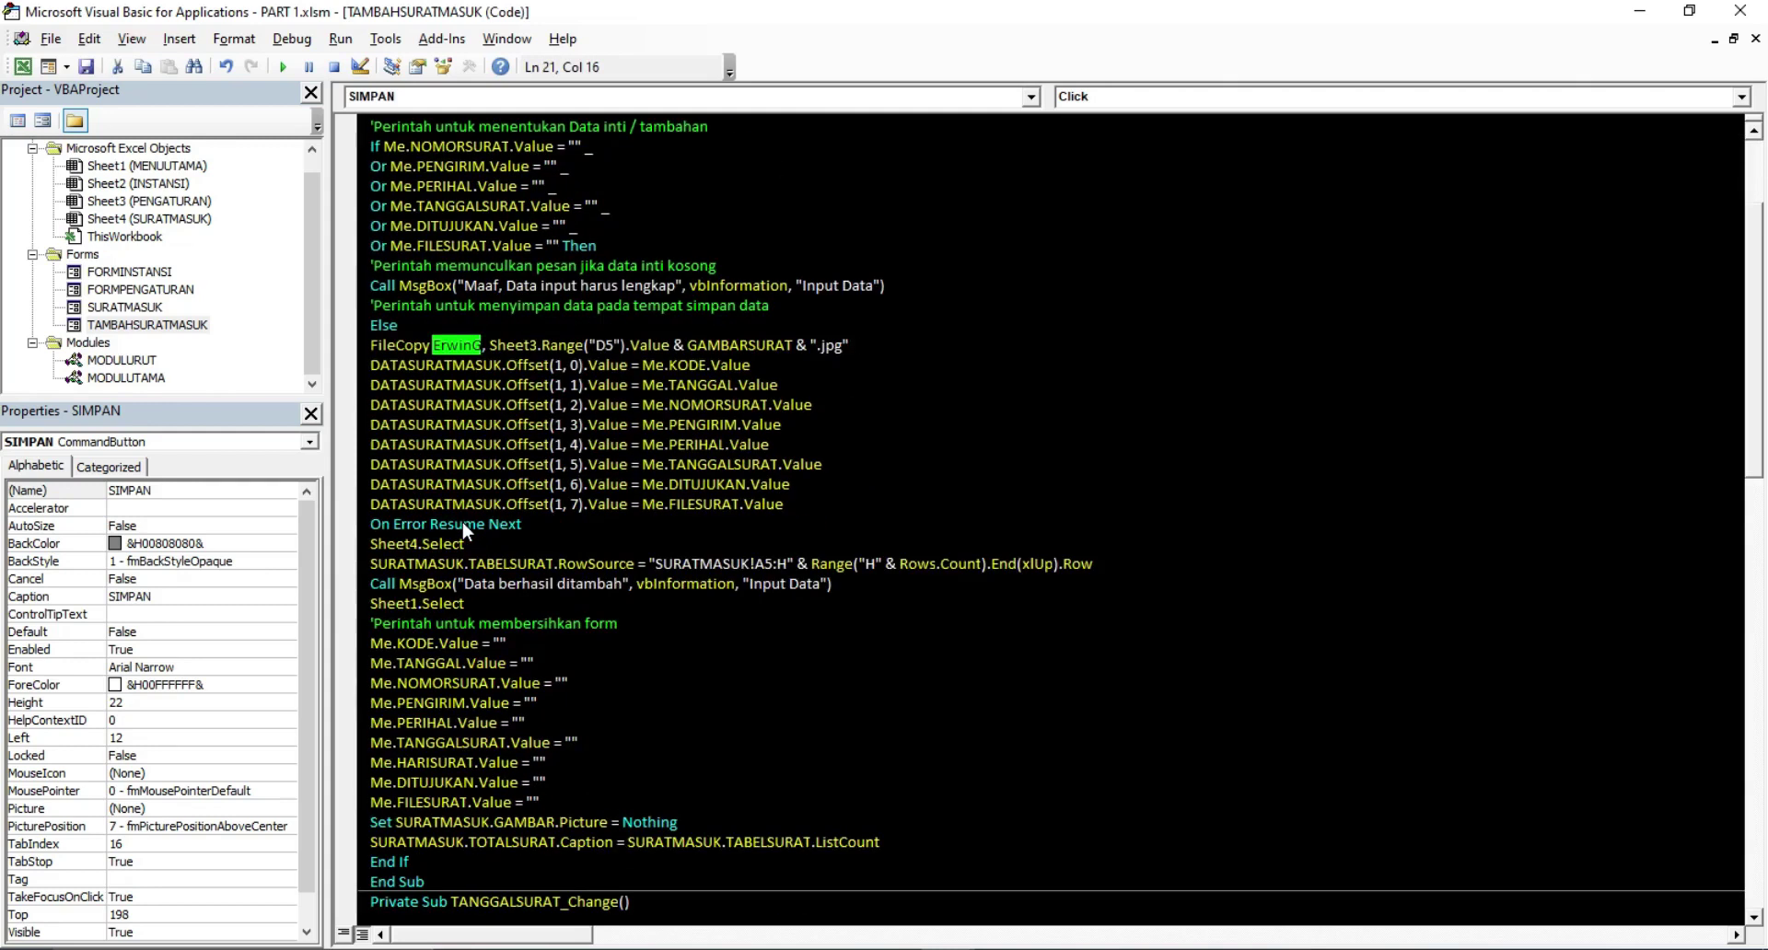
pyautogui.scroll(-2, 465, 530)
pyautogui.scroll(6, 464, 530)
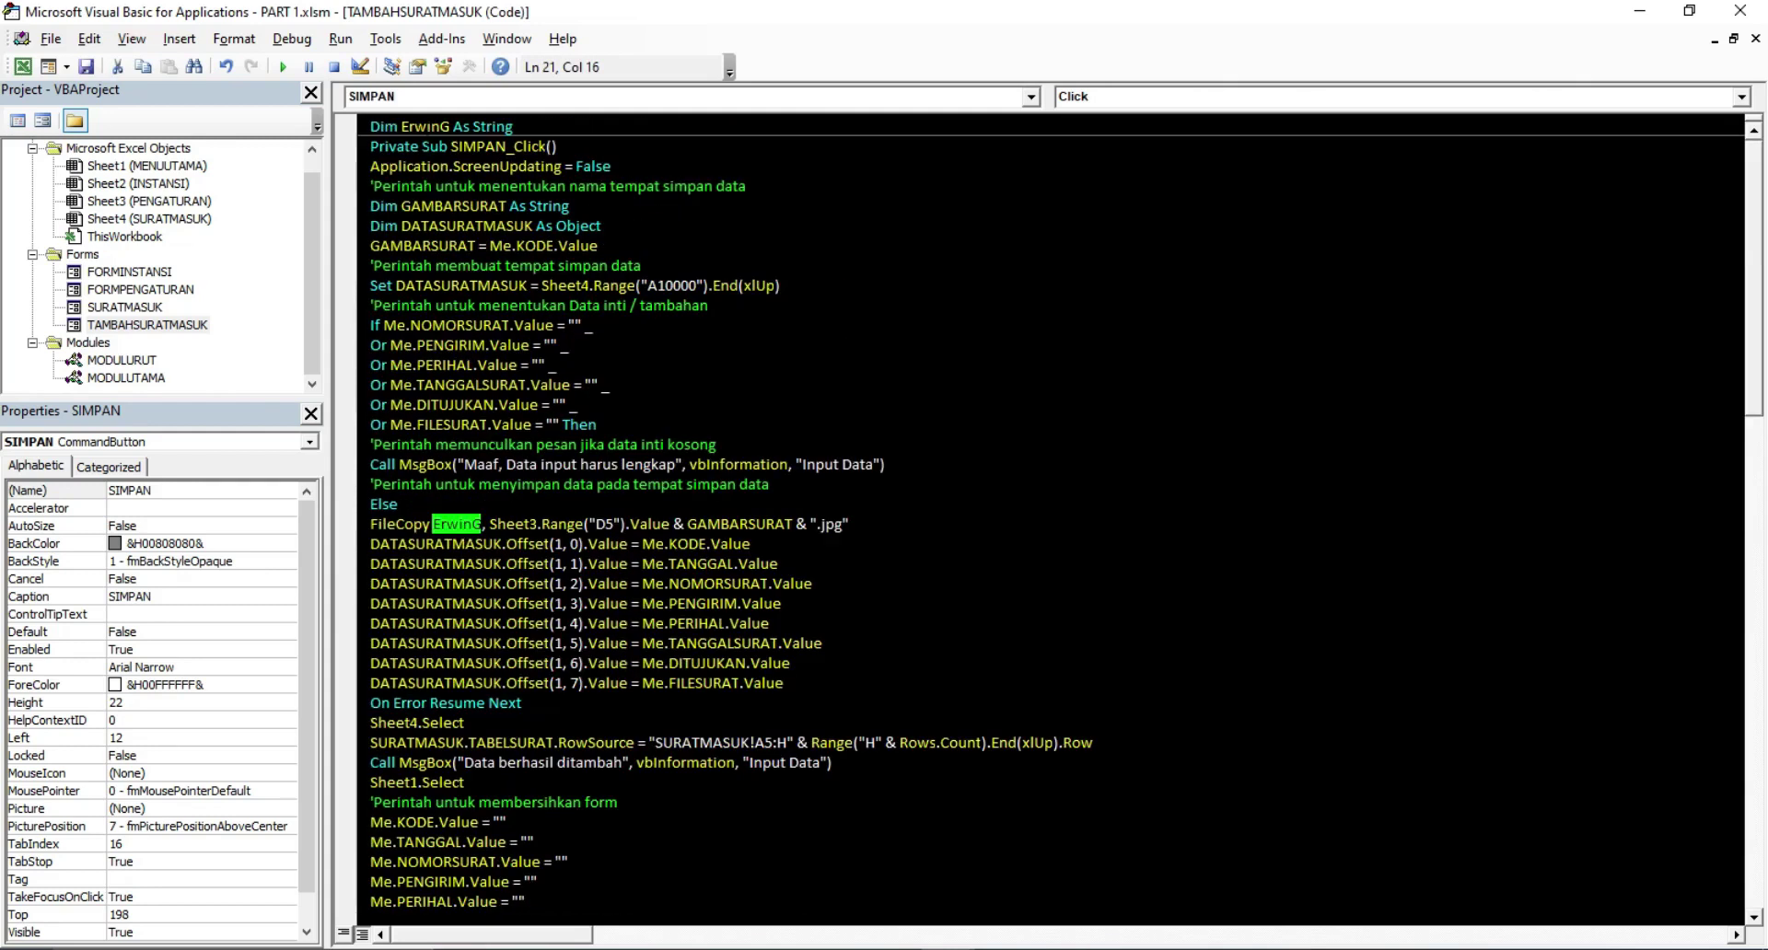
pyautogui.doubleClick(425, 127)
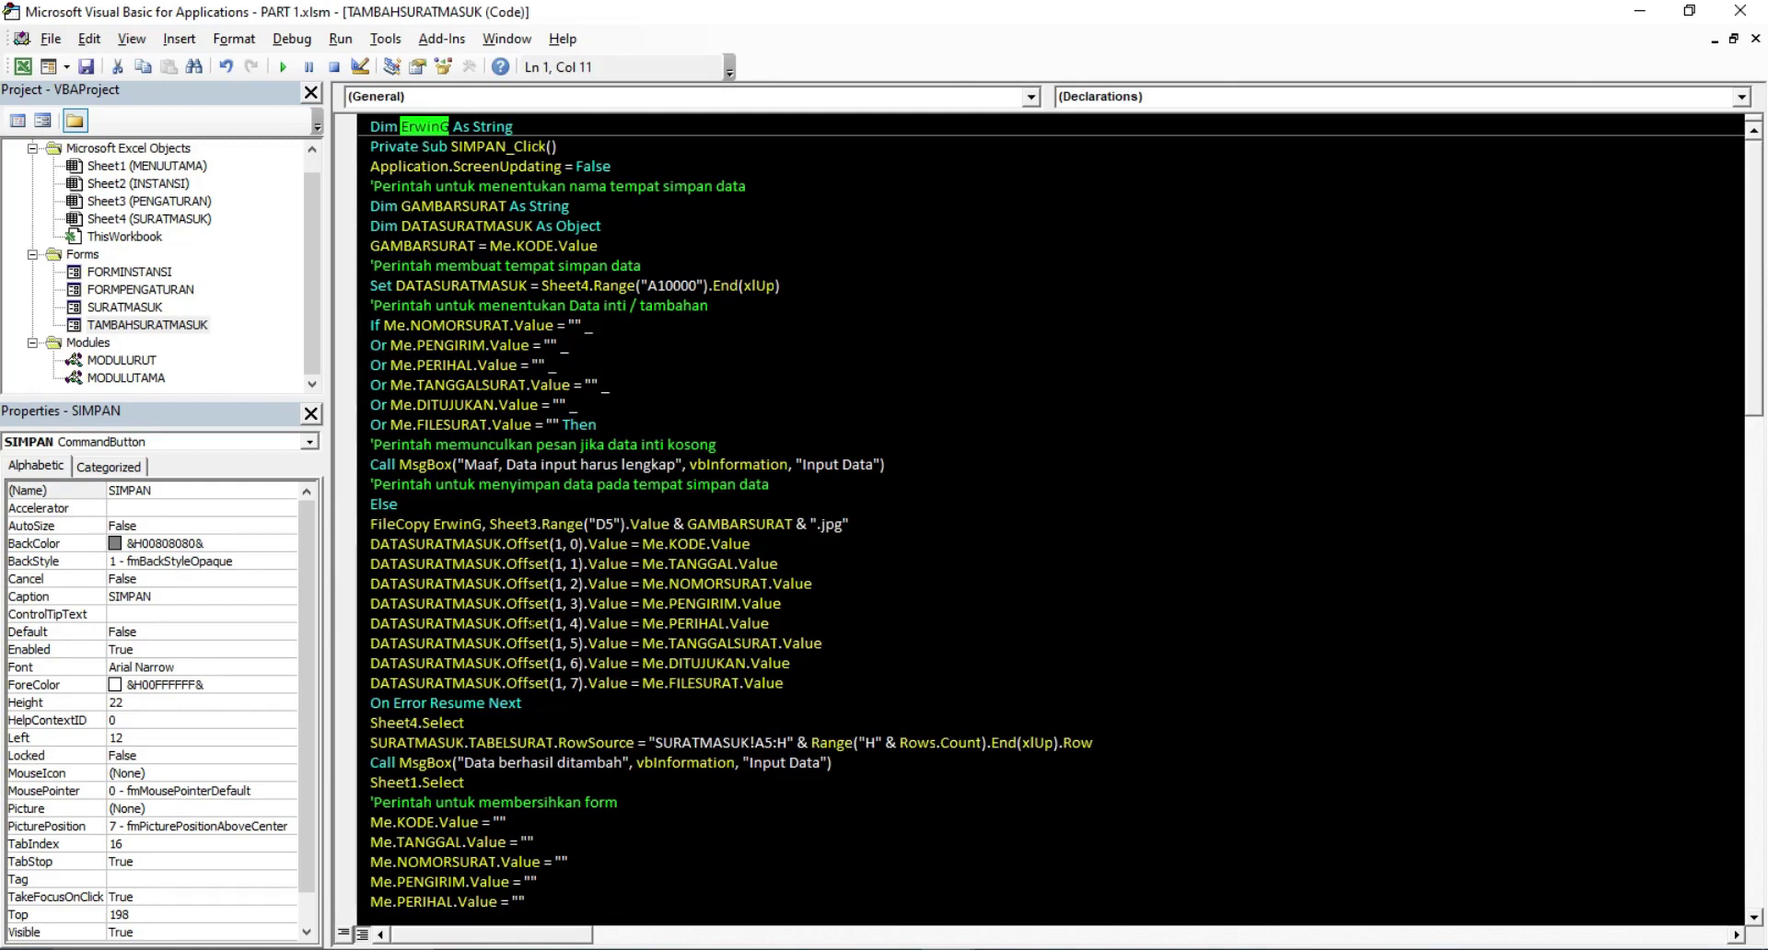
pyautogui.click(485, 365)
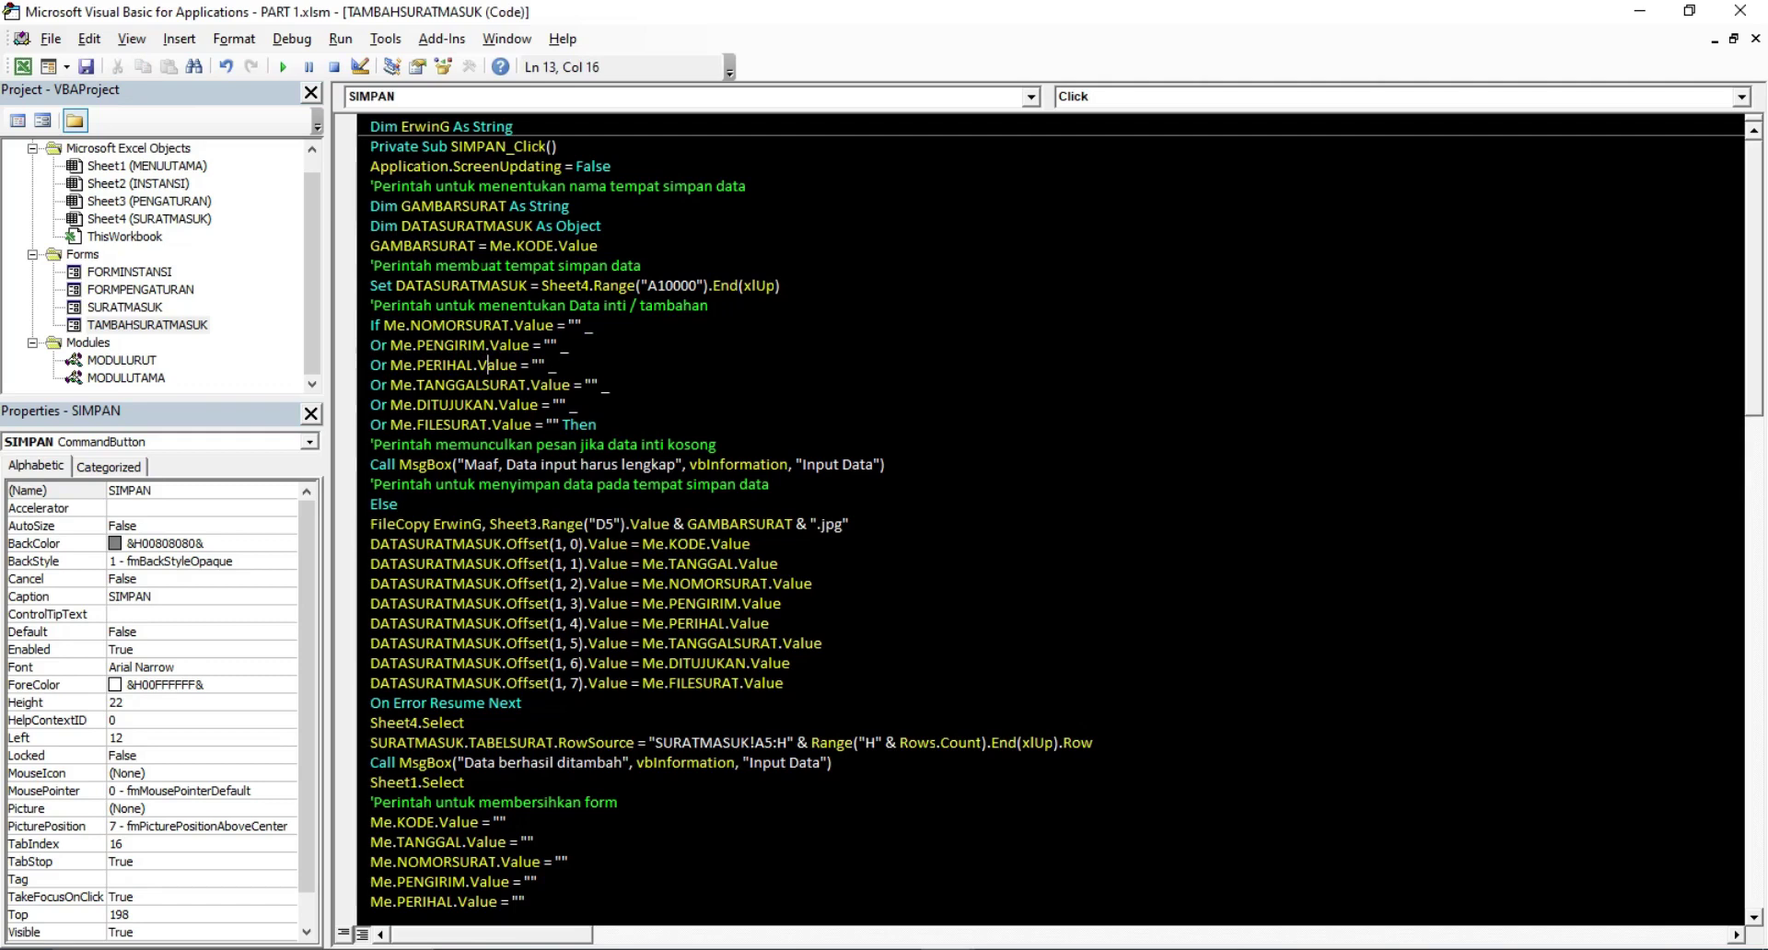
pyautogui.doubleClick(533, 524)
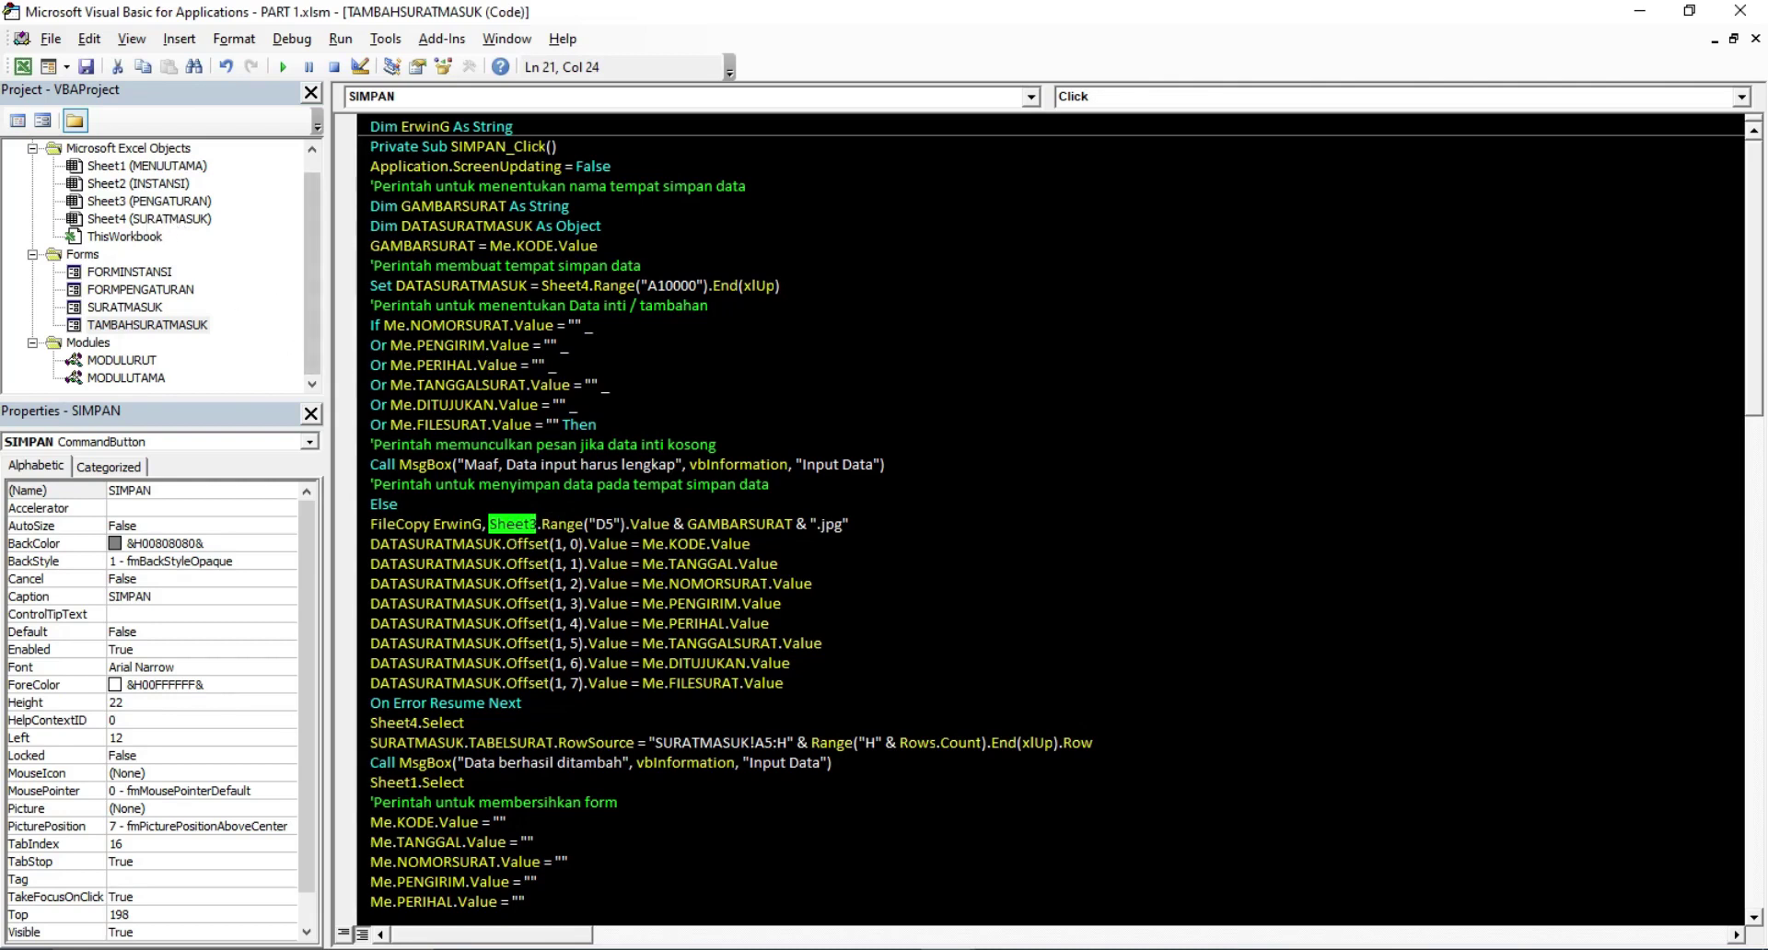
pyautogui.click(578, 524)
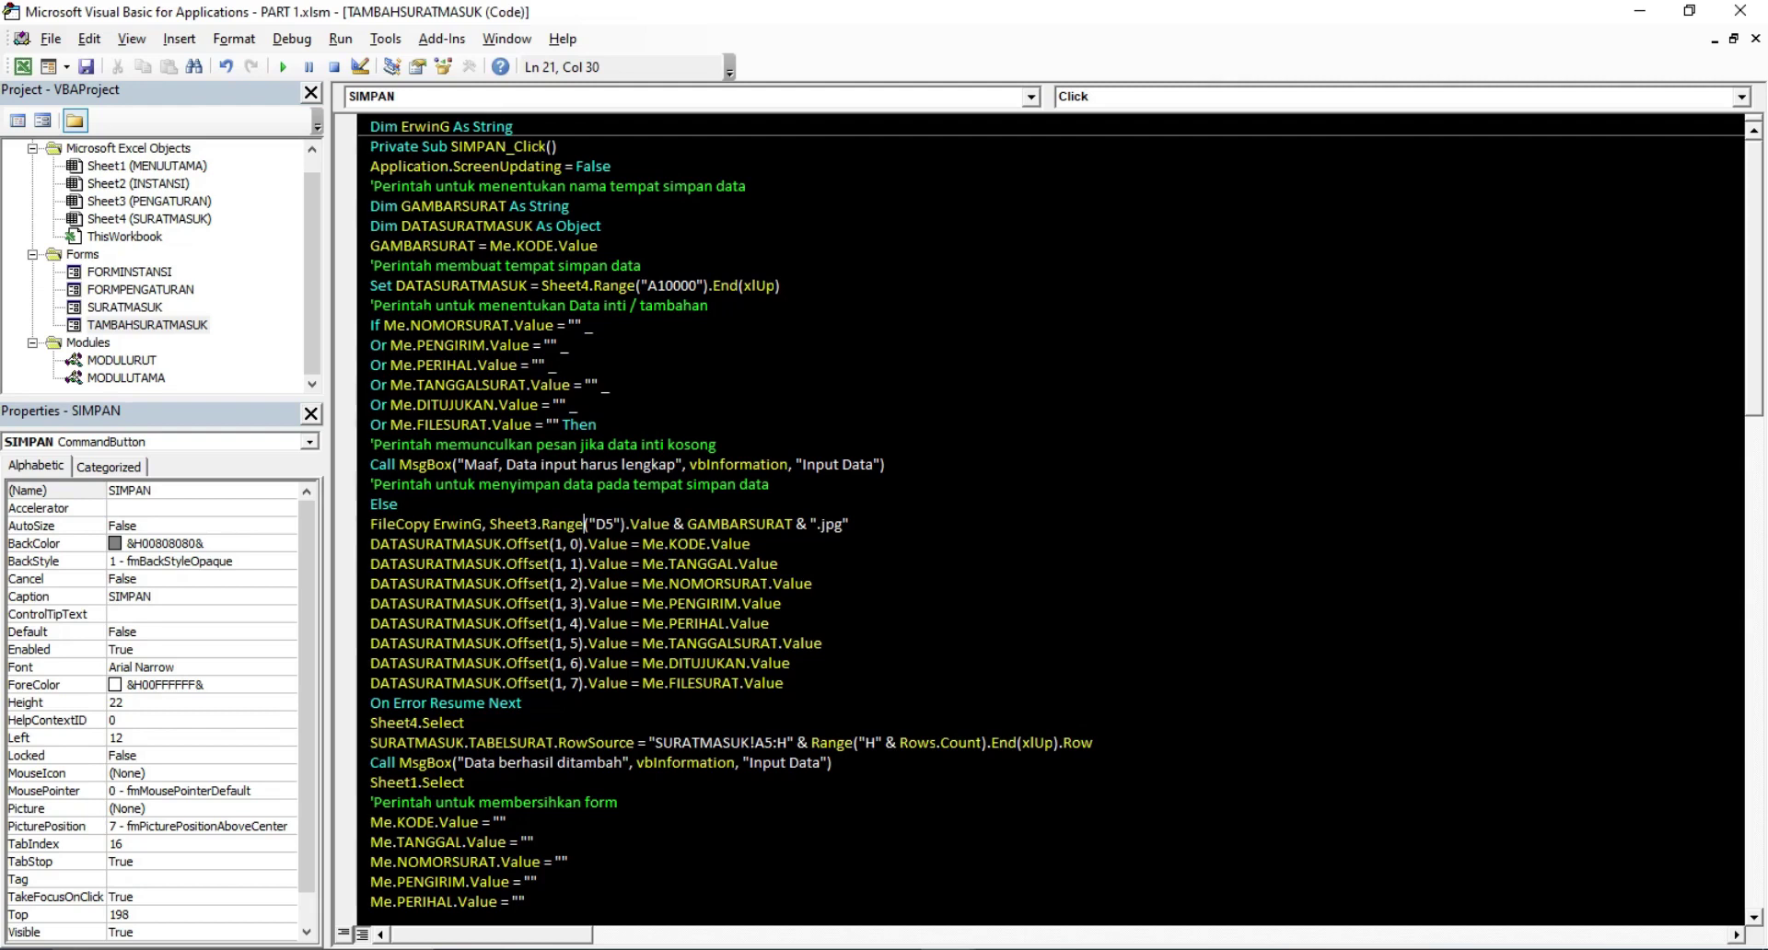
pyautogui.doubleClick(439, 288)
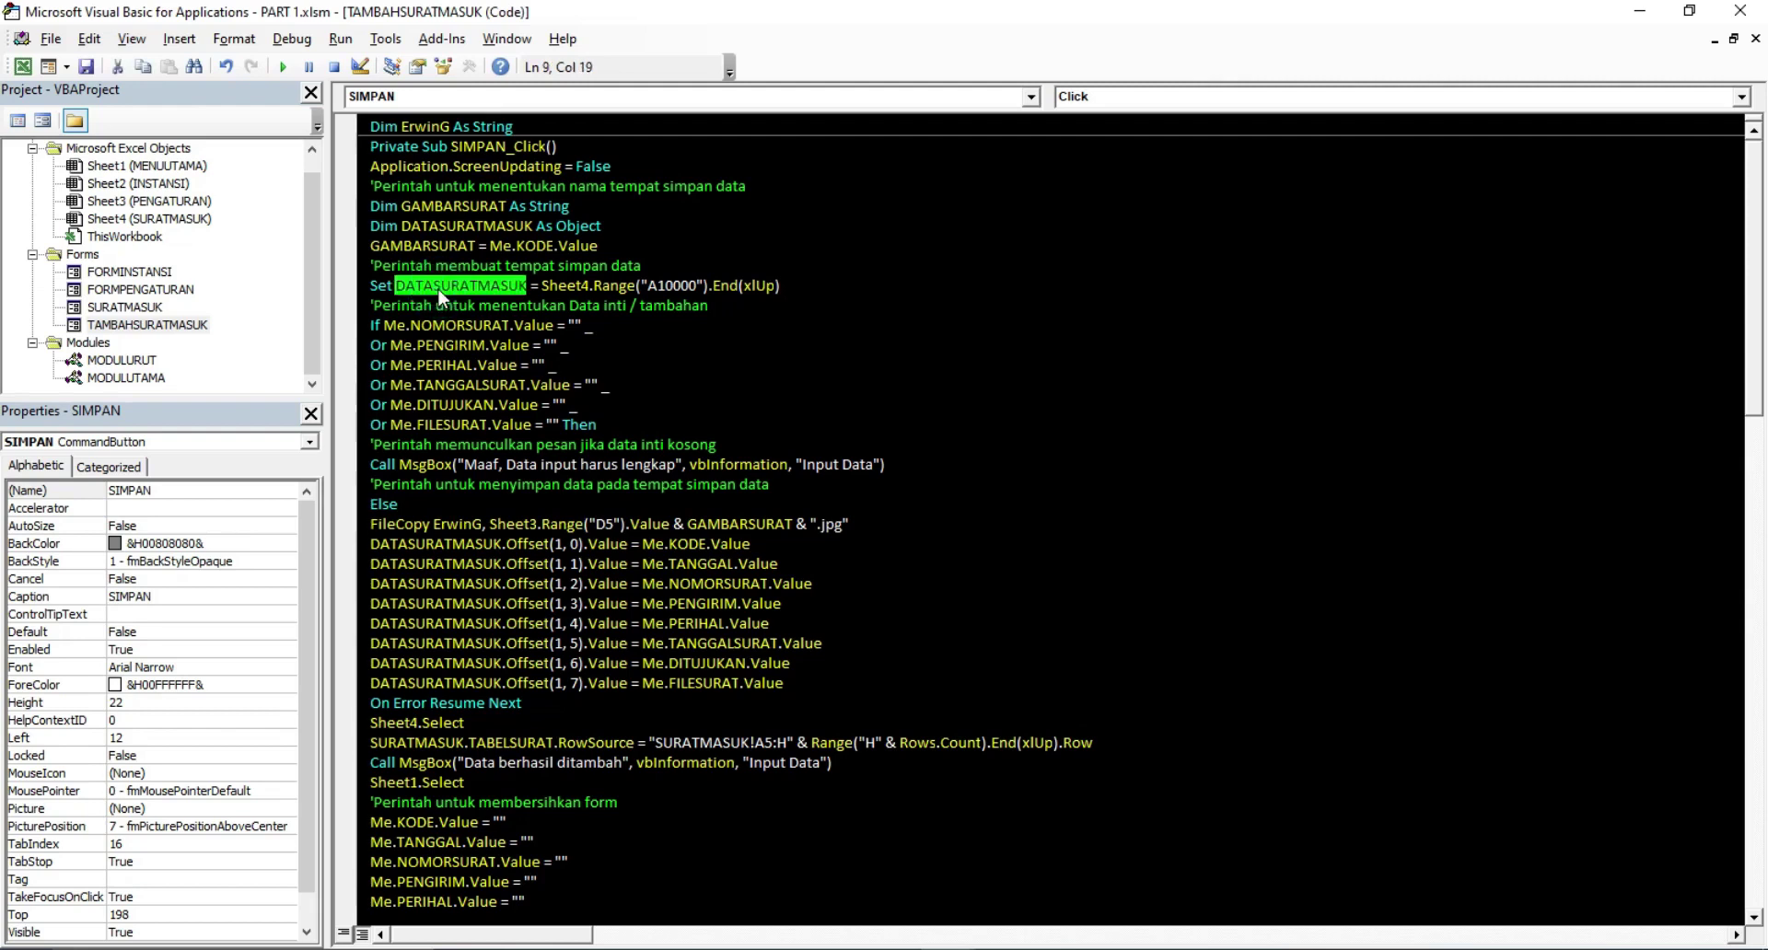
pyautogui.doubleClick(576, 287)
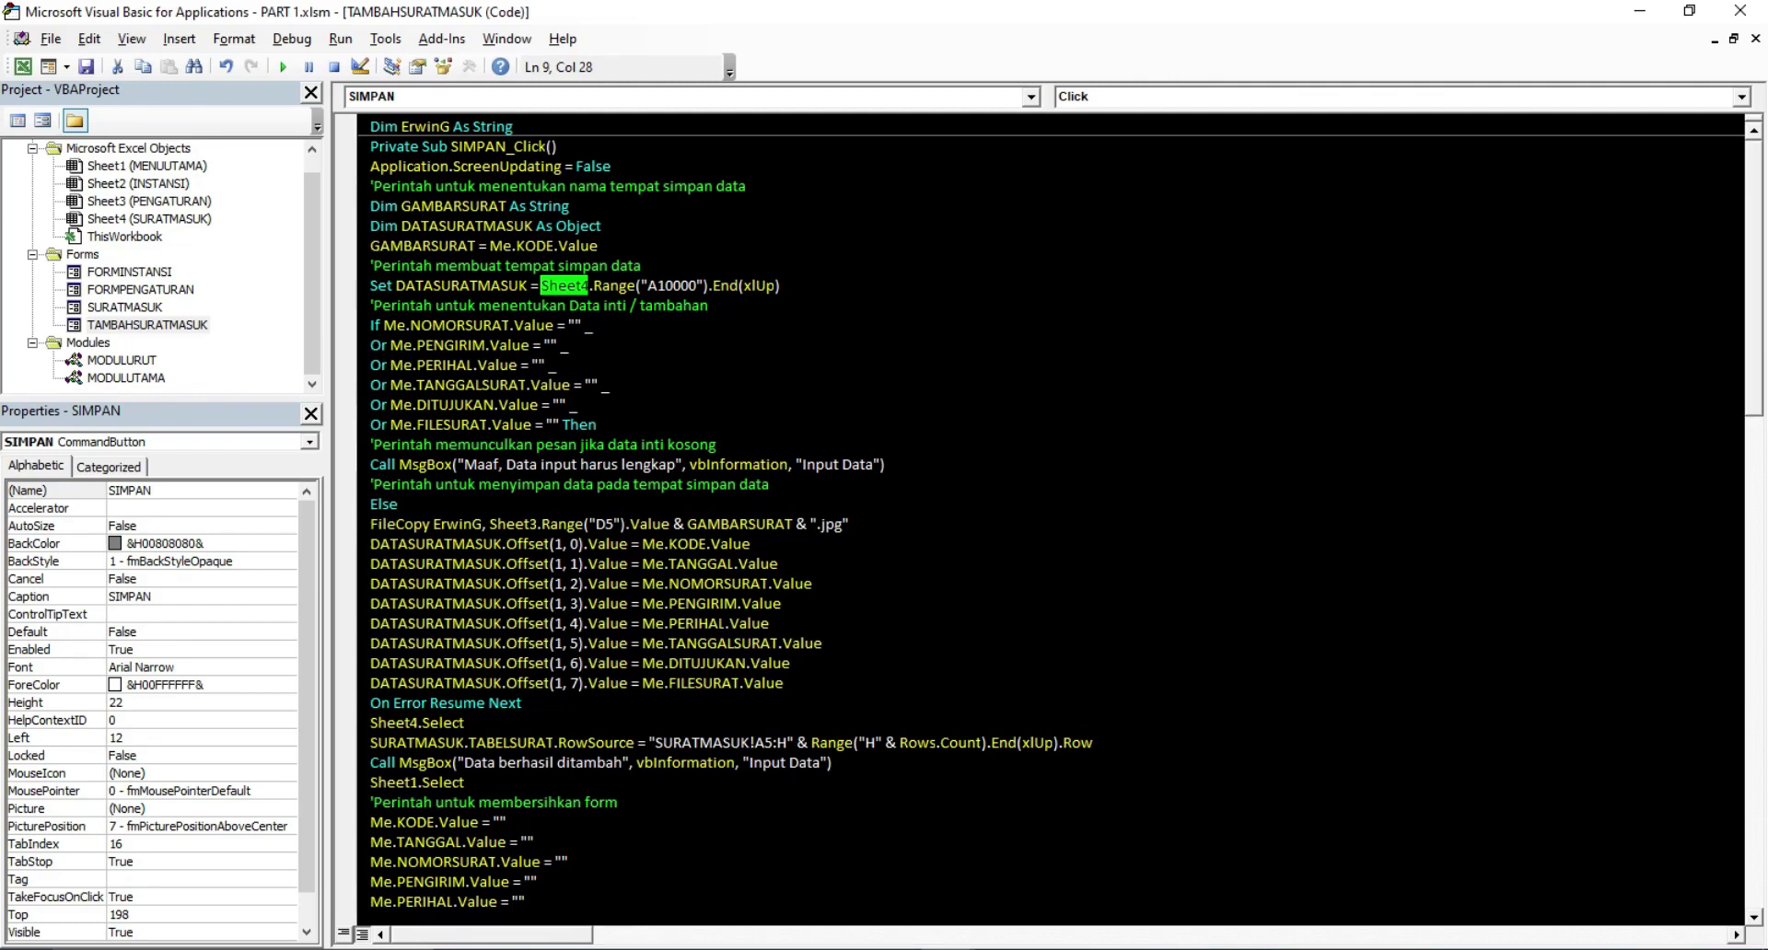
pyautogui.click(358, 529)
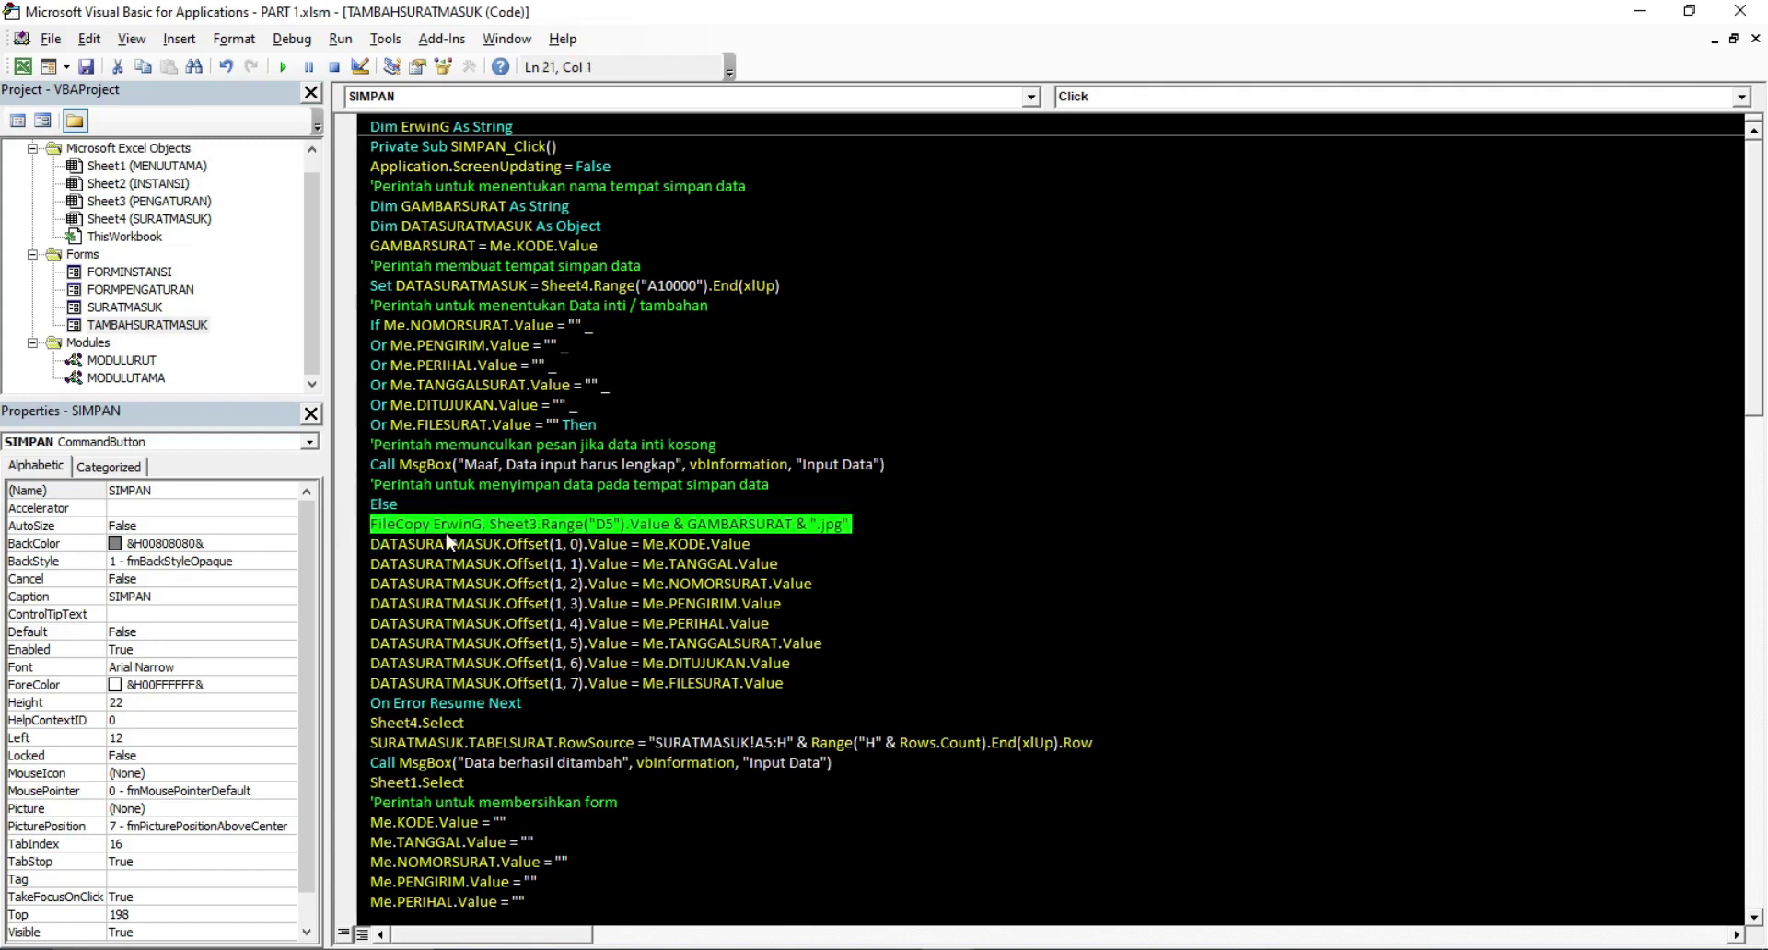
pyautogui.doubleClick(514, 524)
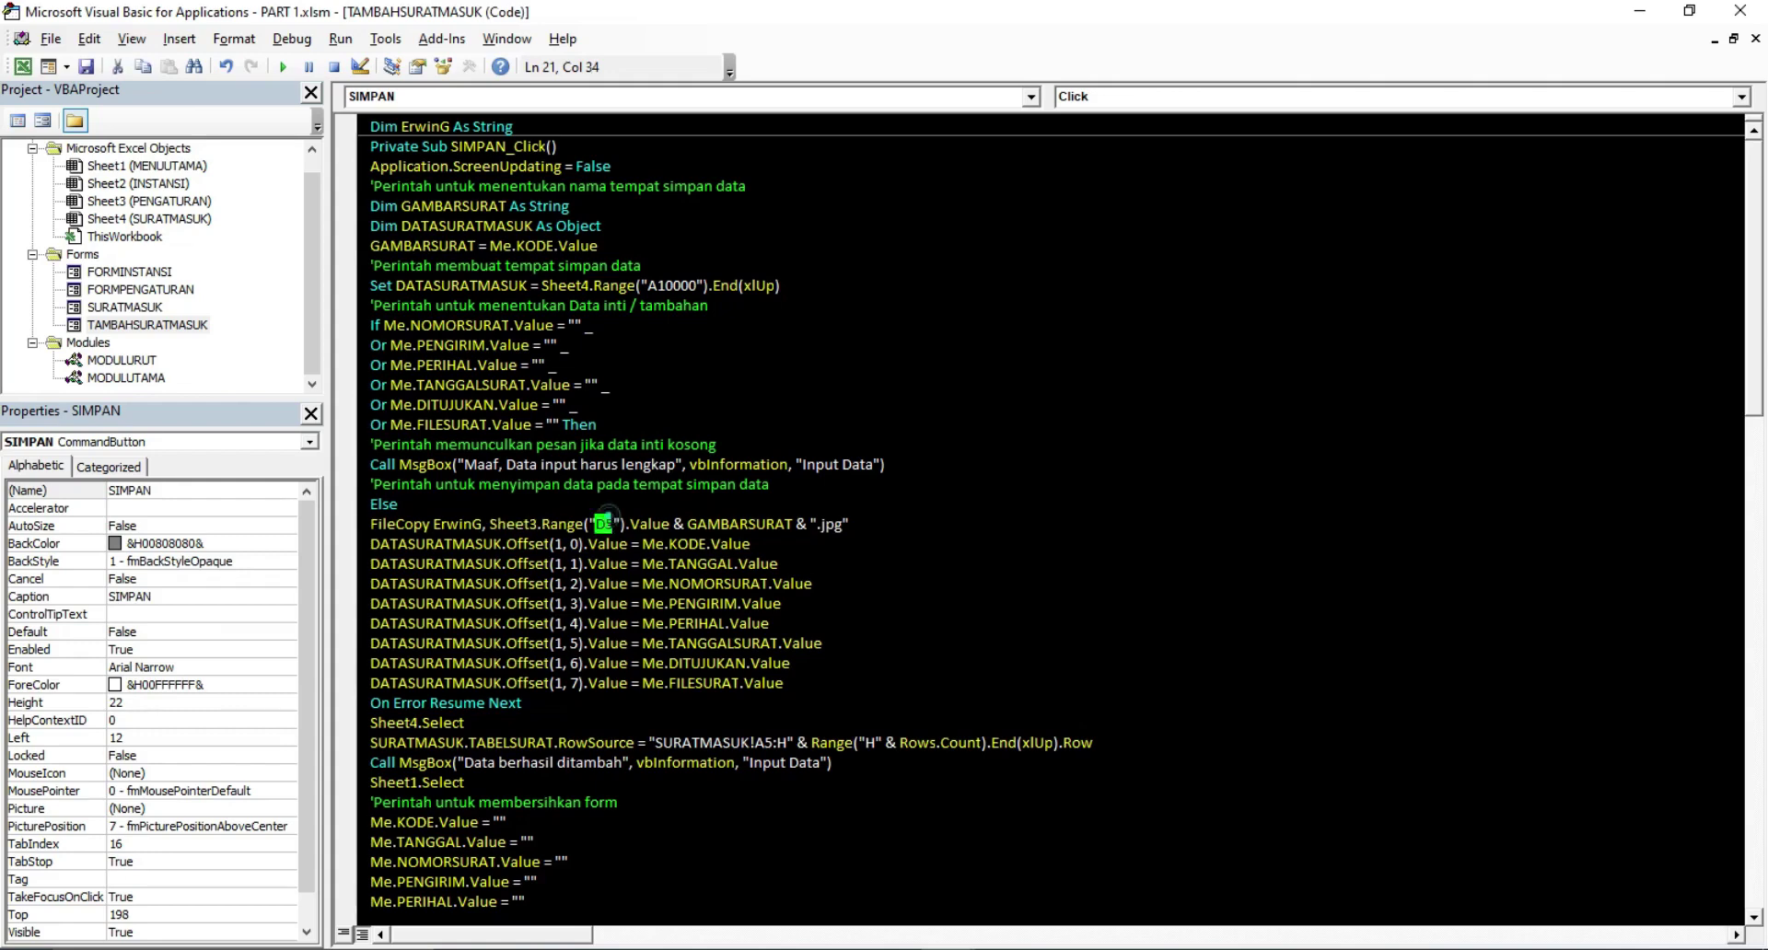
pyautogui.click(23, 66)
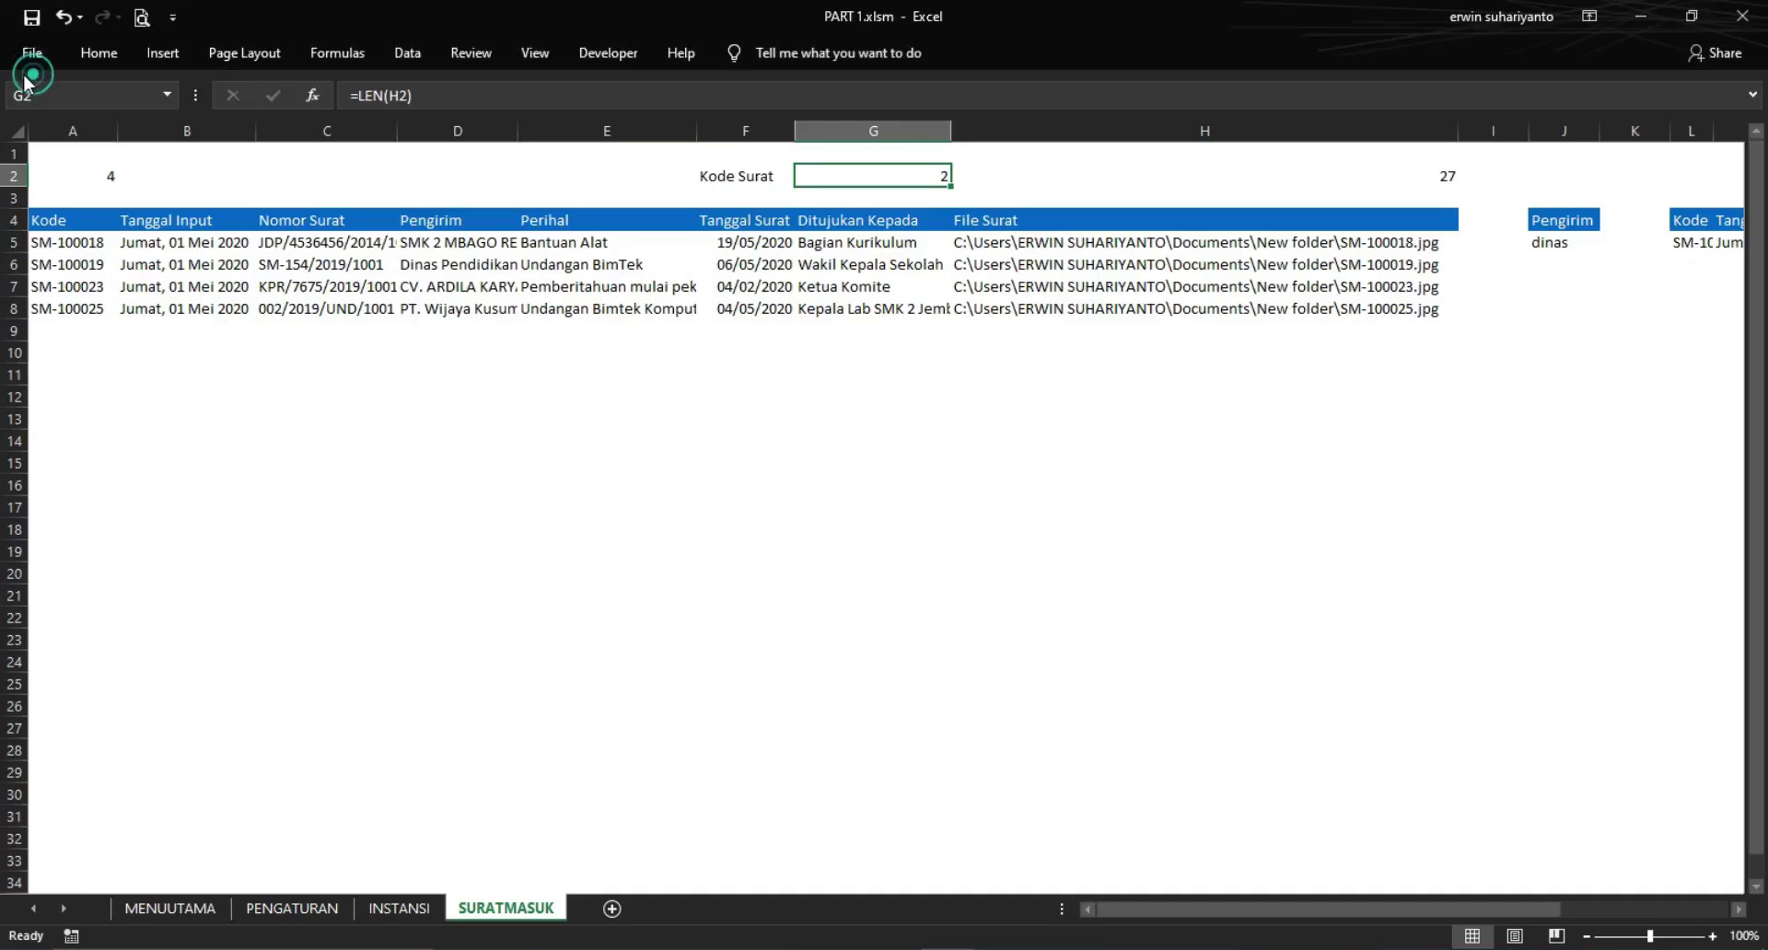
pyautogui.click(302, 911)
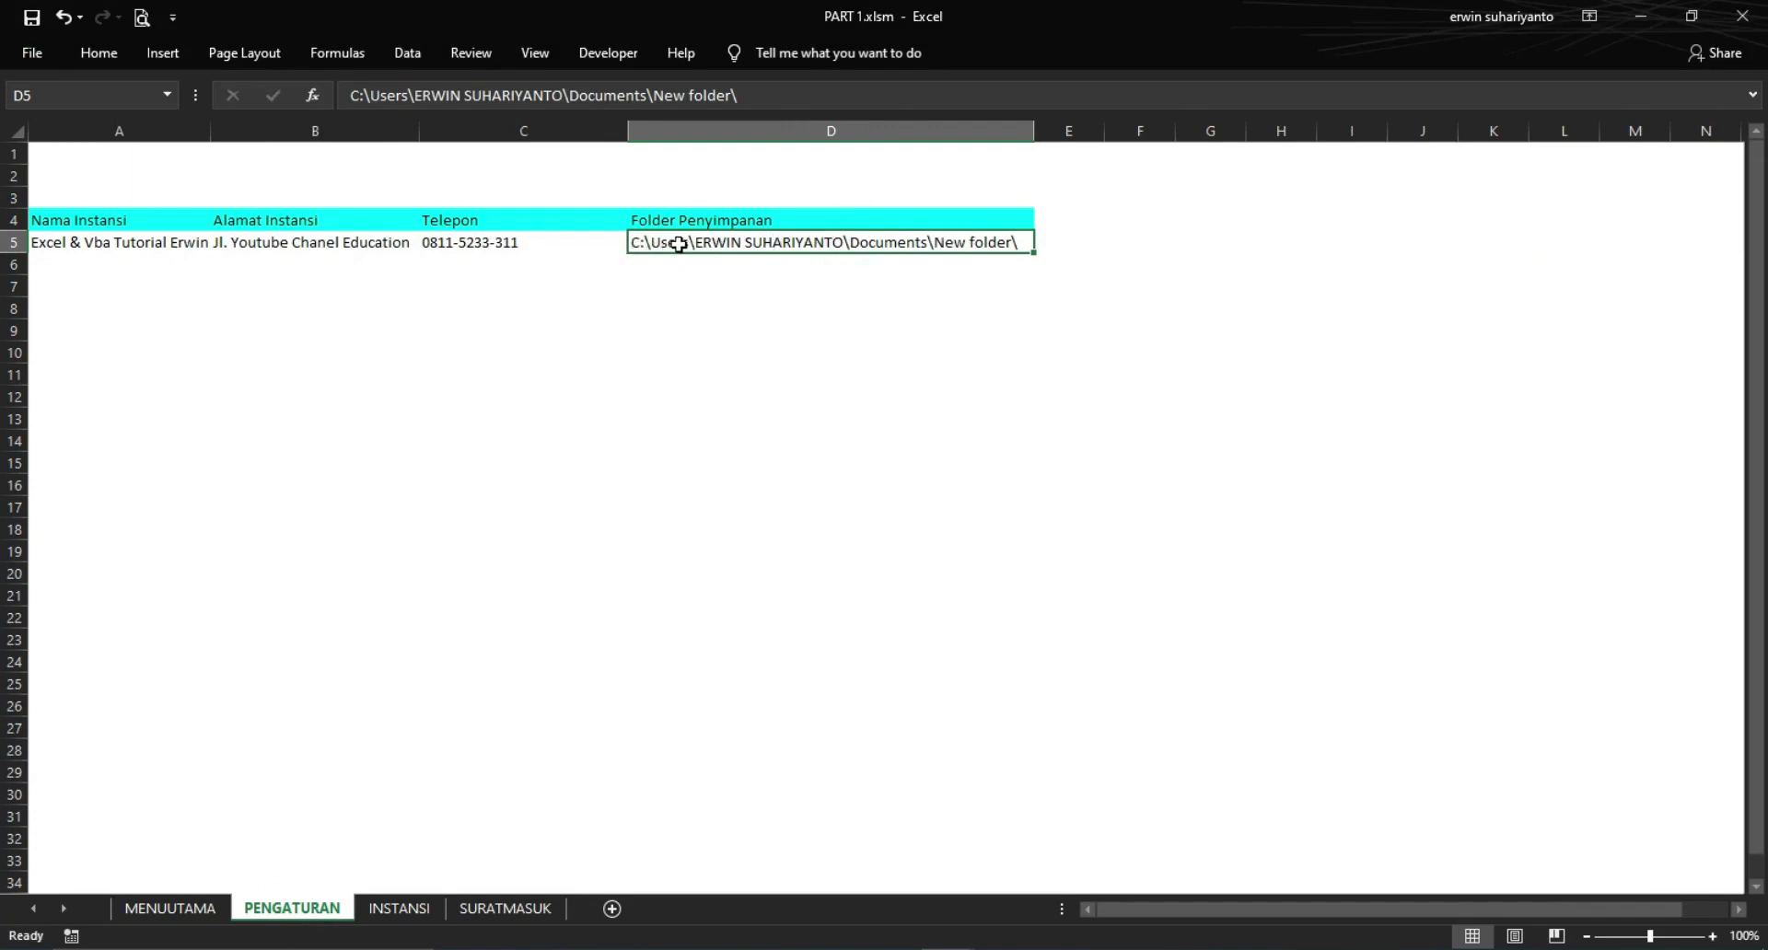
pyautogui.moveTo(963, 931)
pyautogui.click(1040, 877)
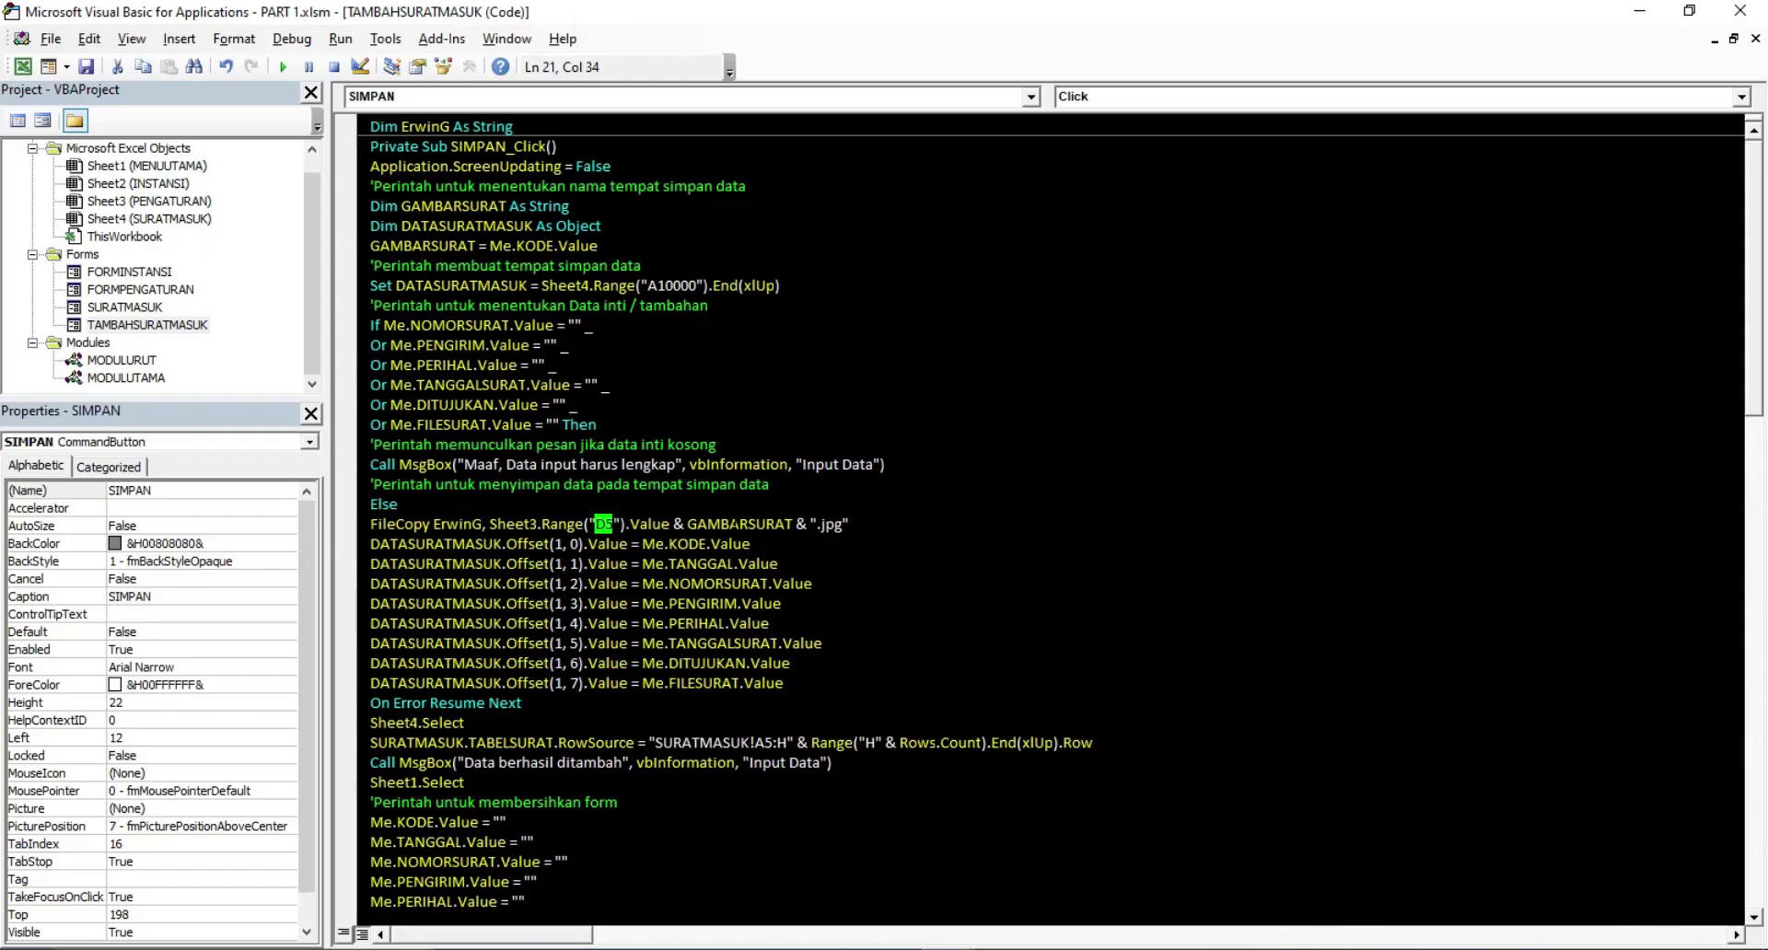
# Trace GAMBARSURAT from its assignment to the FileCopy line and check the DATASURATMASUK declaration
pyautogui.doubleClick(738, 524)
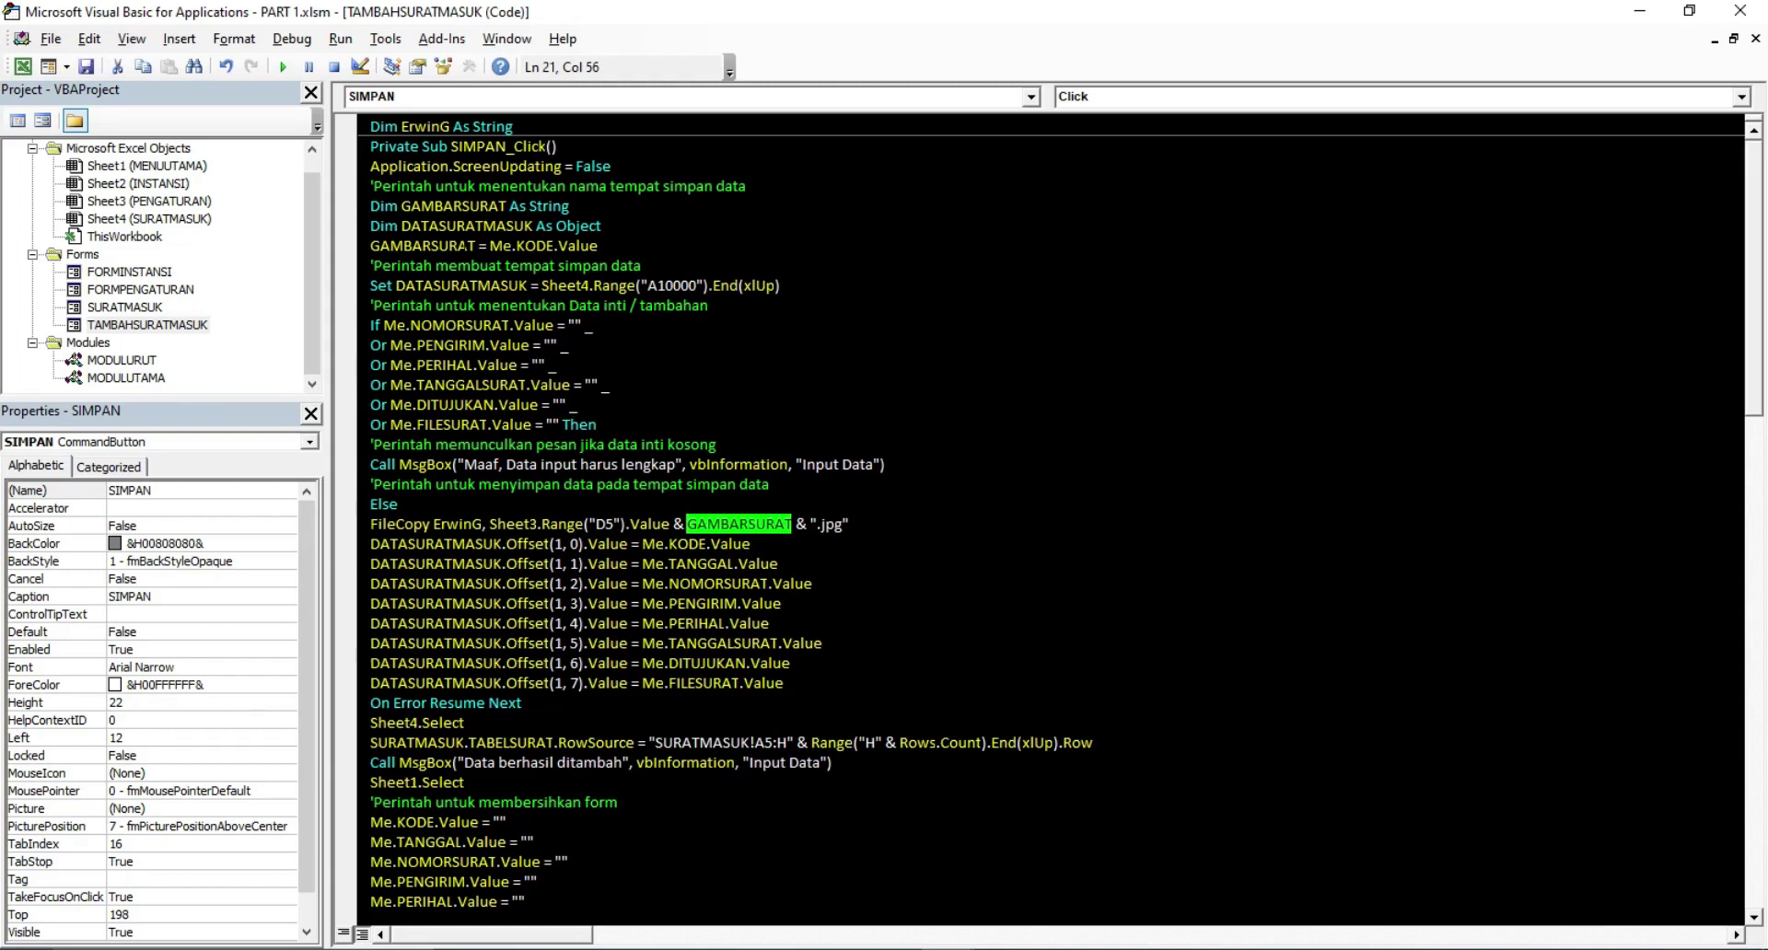
pyautogui.doubleClick(455, 245)
pyautogui.doubleClick(744, 523)
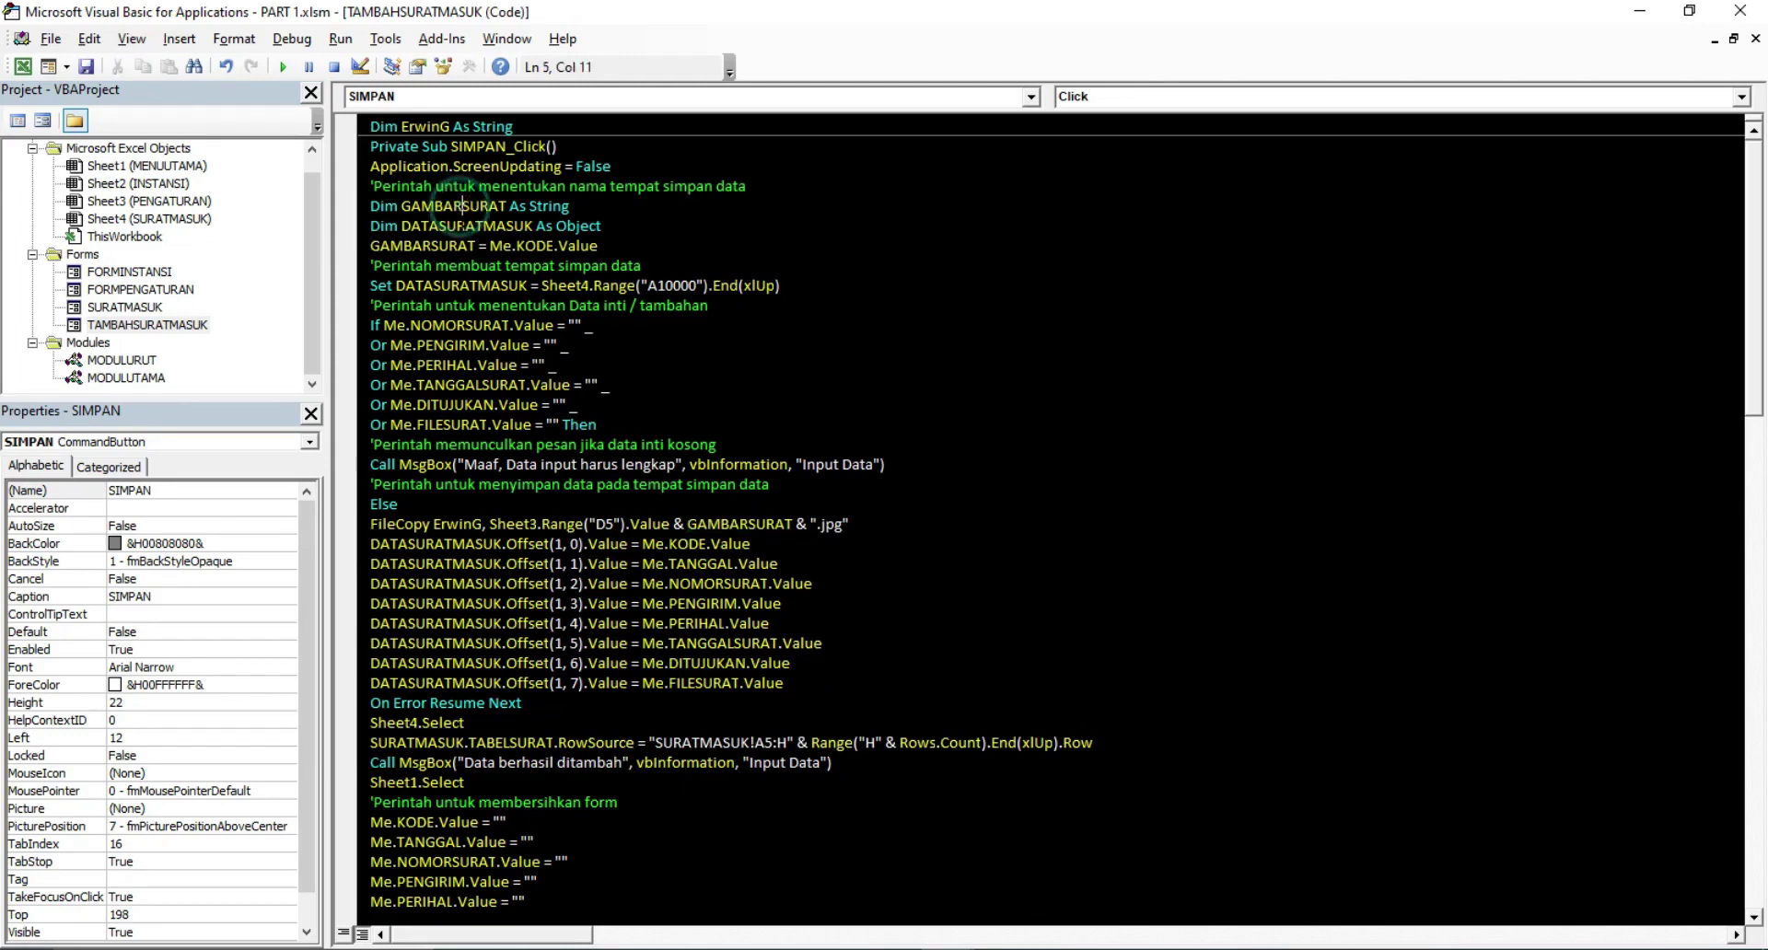
pyautogui.doubleClick(460, 222)
pyautogui.click(429, 543)
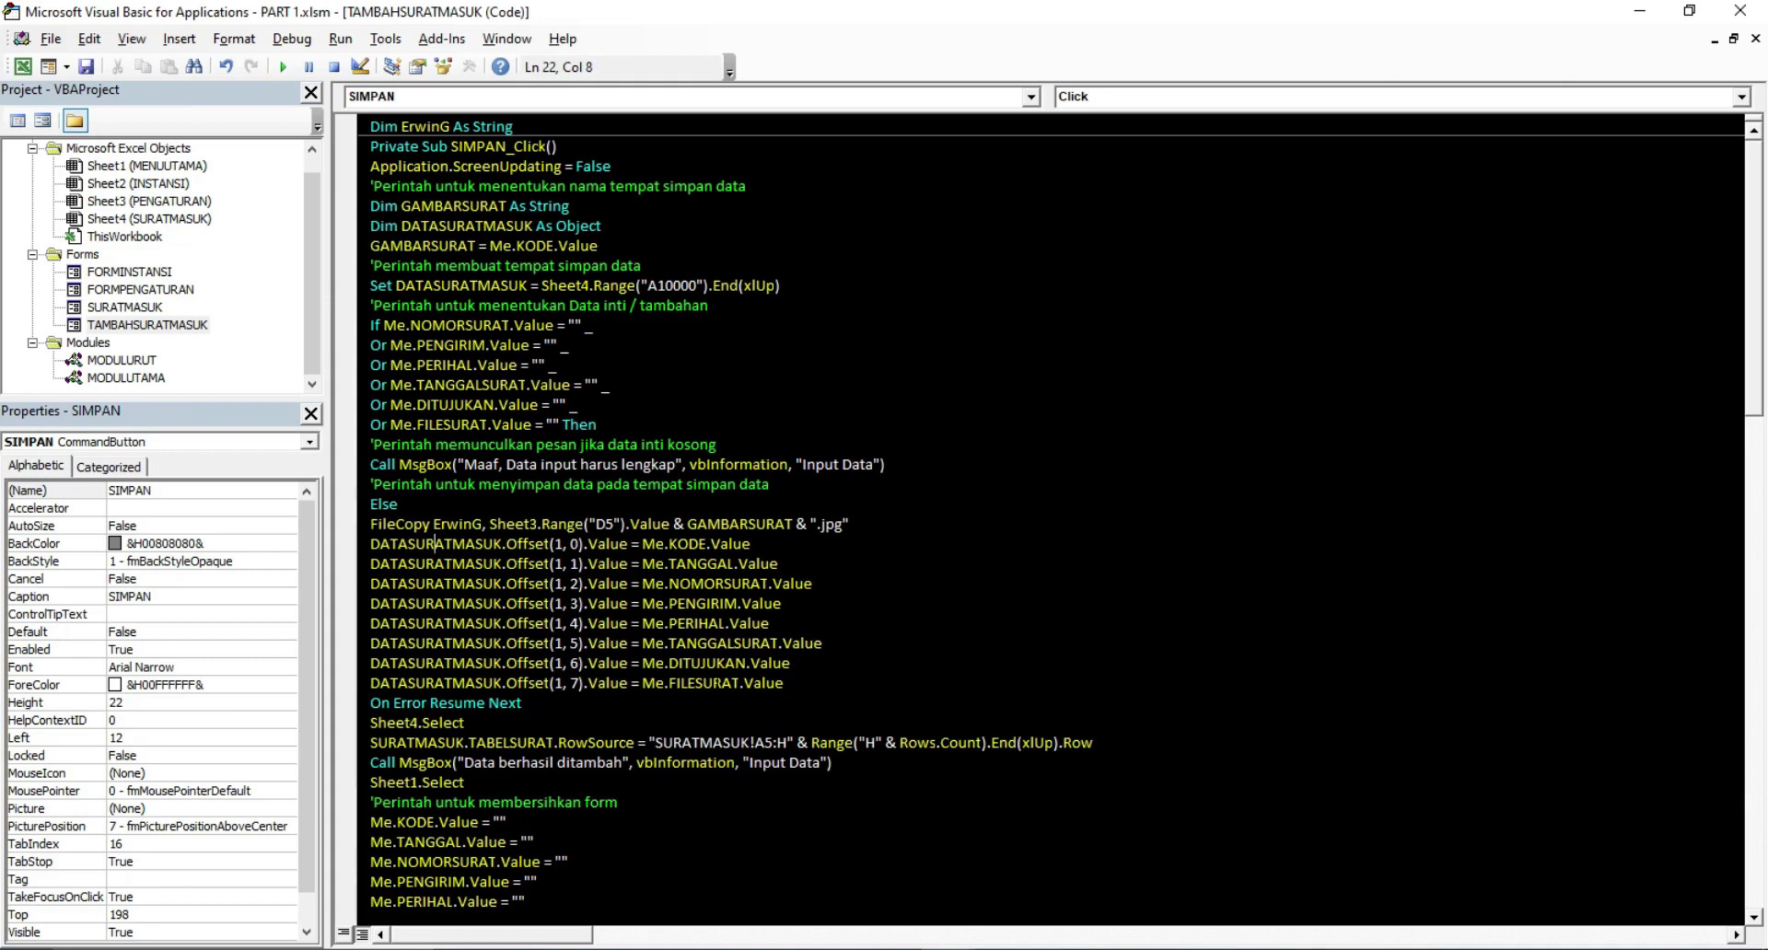
# Review the RowSource line binding SURATMASUK's list to TABELSURAT on the SURATMASUK sheet
pyautogui.scroll(-2, 480, 722)
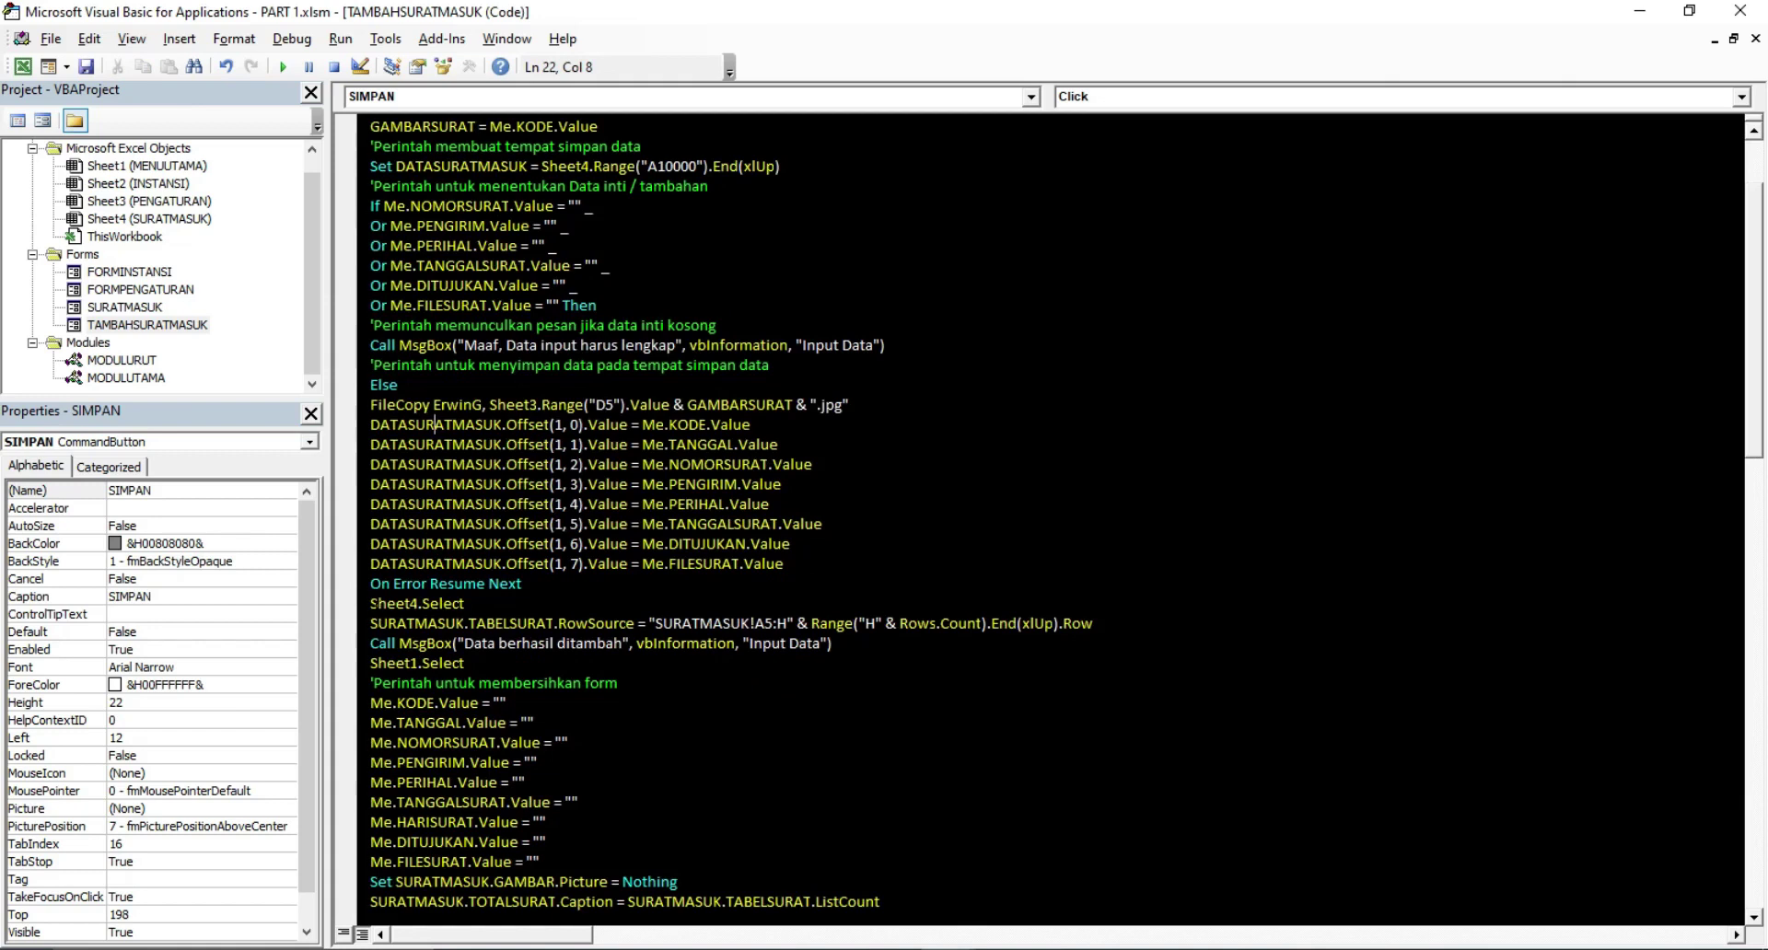
pyautogui.moveTo(359, 585); pyautogui.dragTo(368, 686)
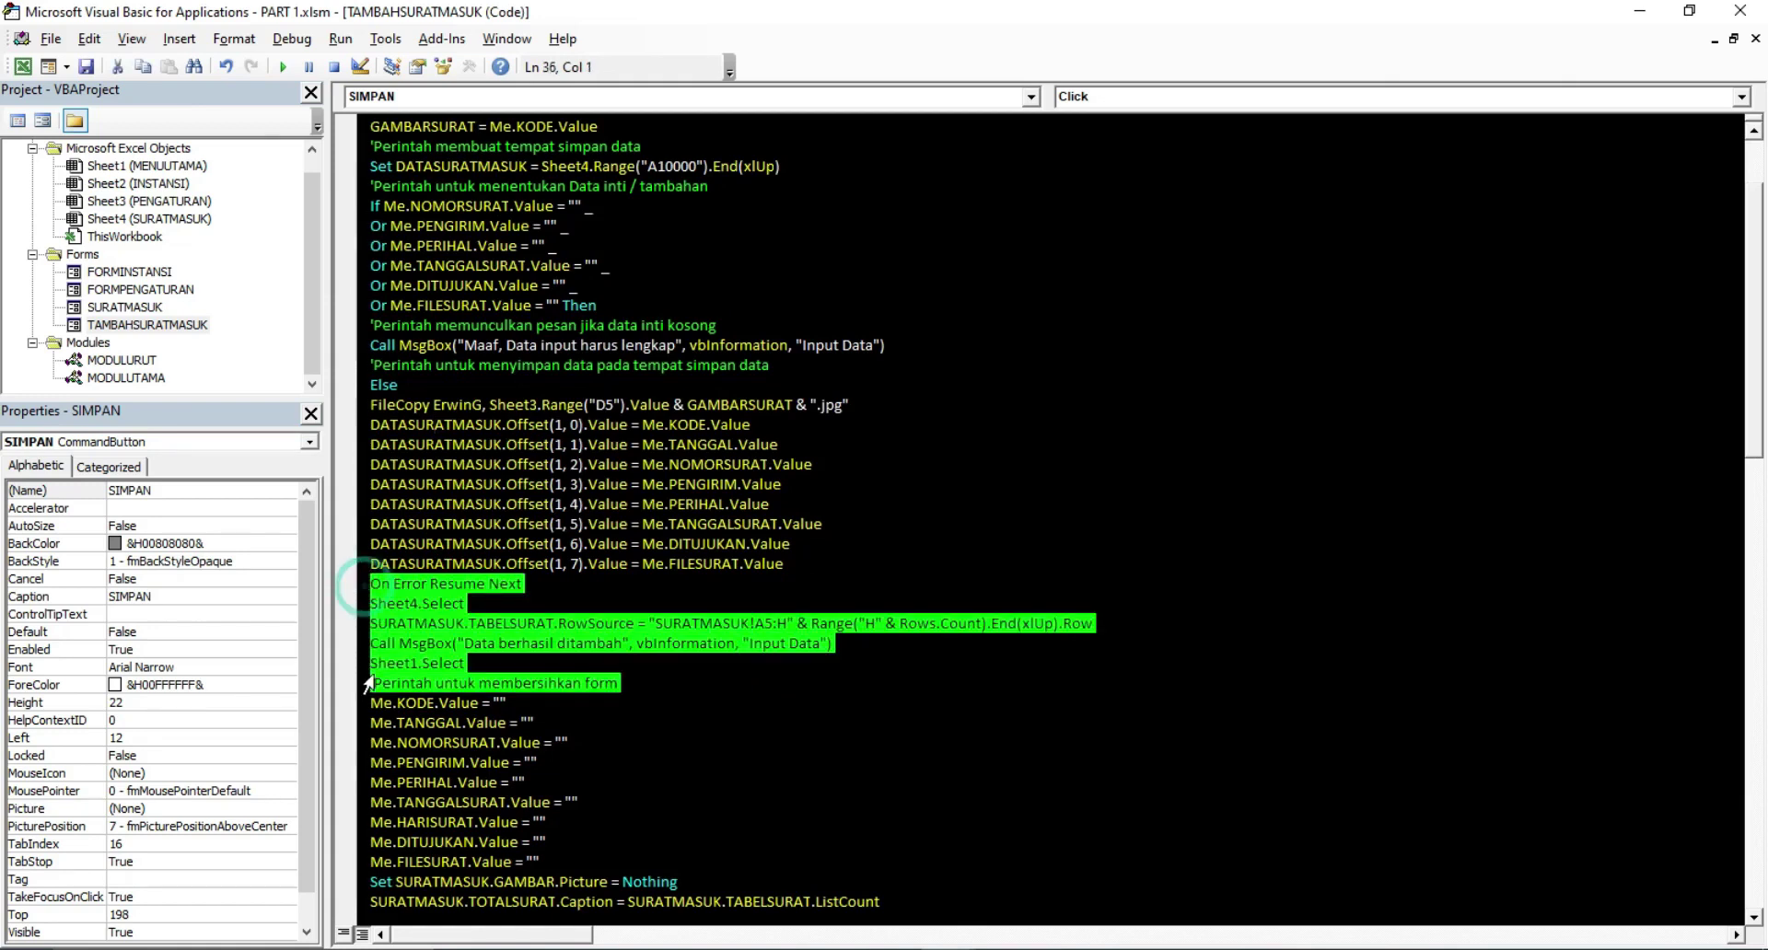
pyautogui.click(476, 683)
pyautogui.doubleClick(422, 624)
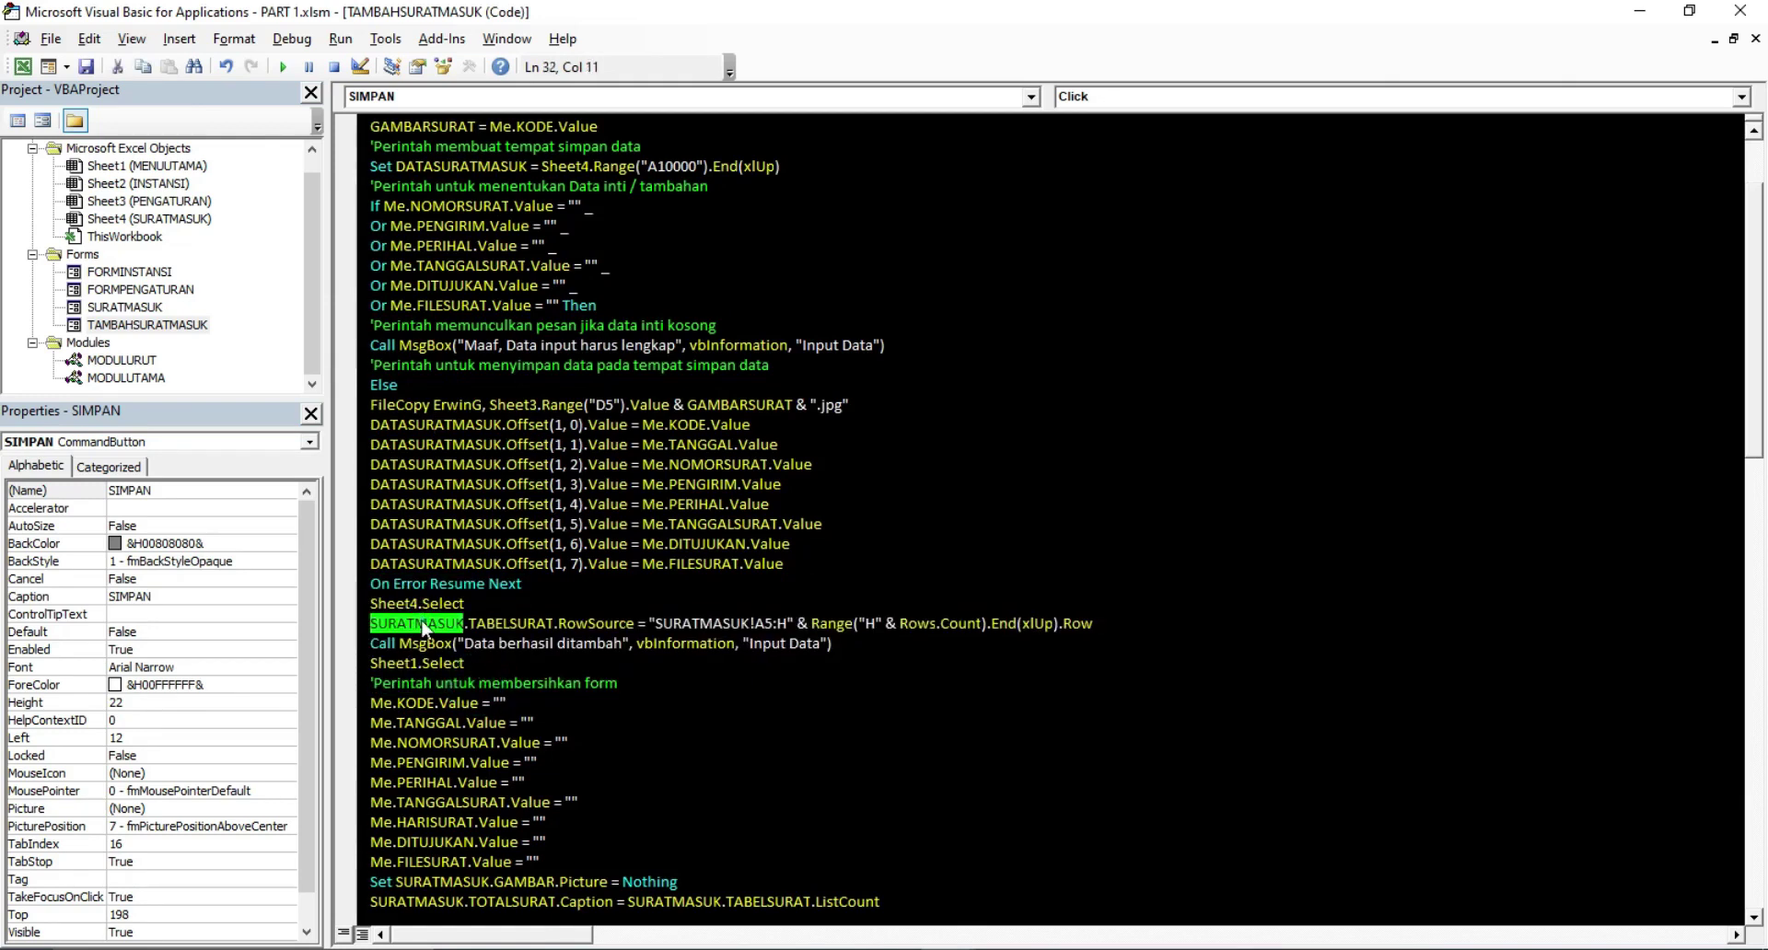
pyautogui.click(125, 306)
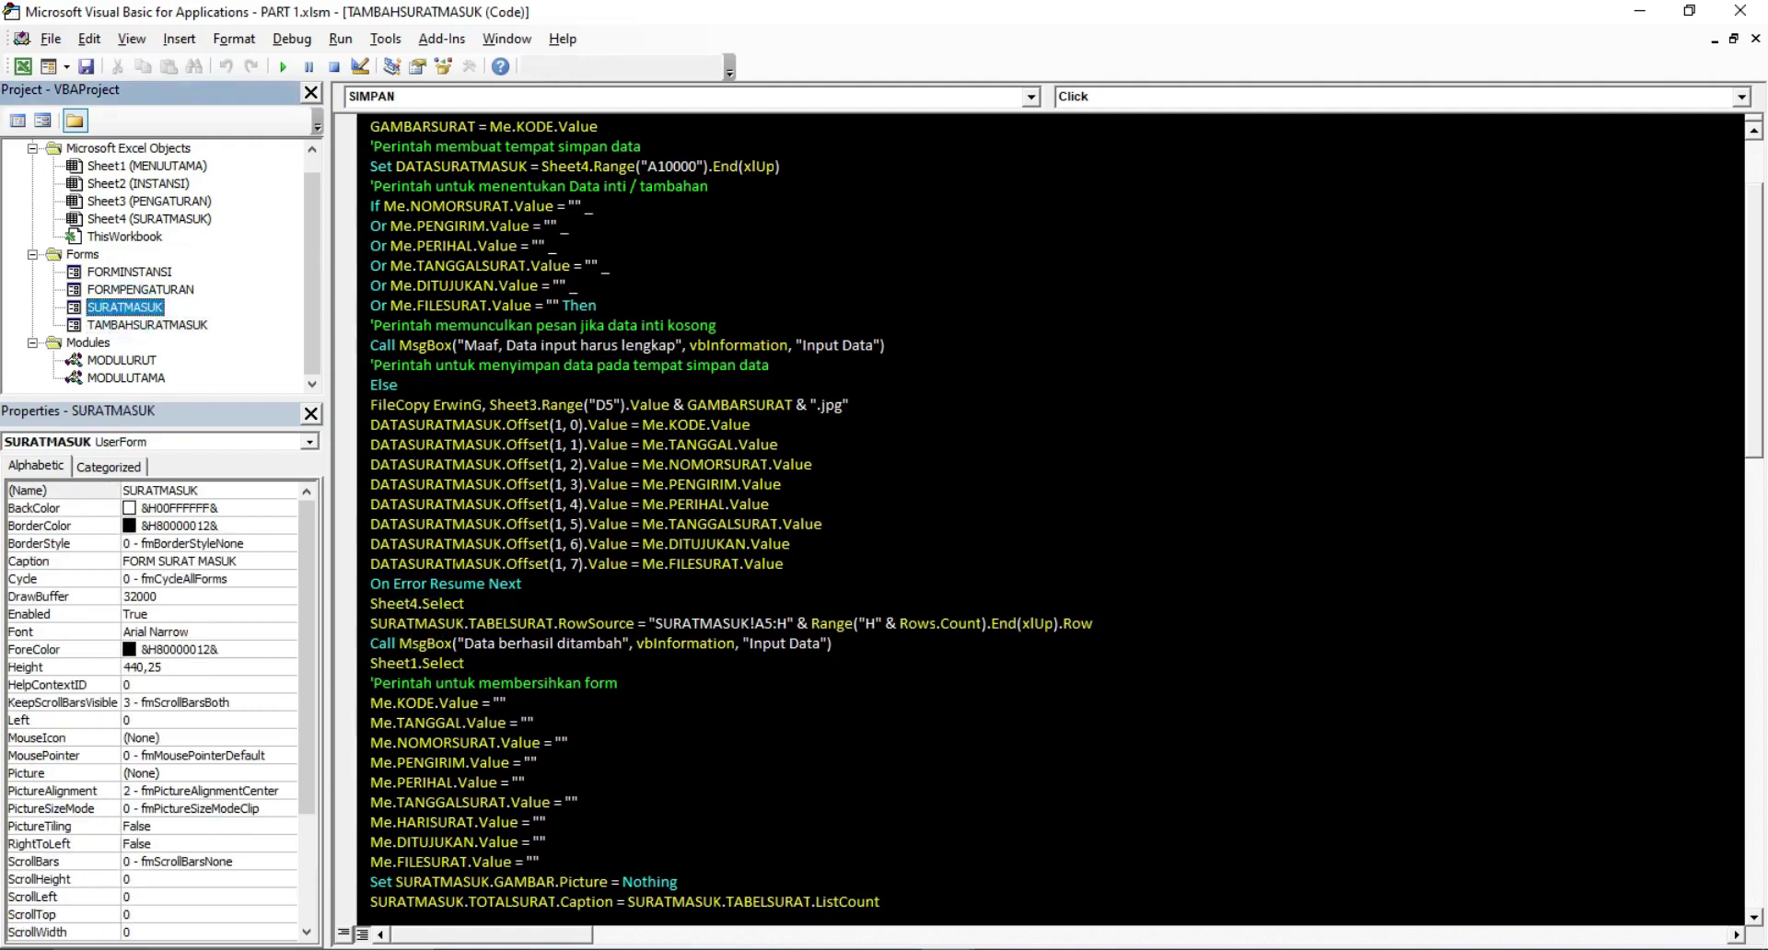
pyautogui.doubleClick(510, 623)
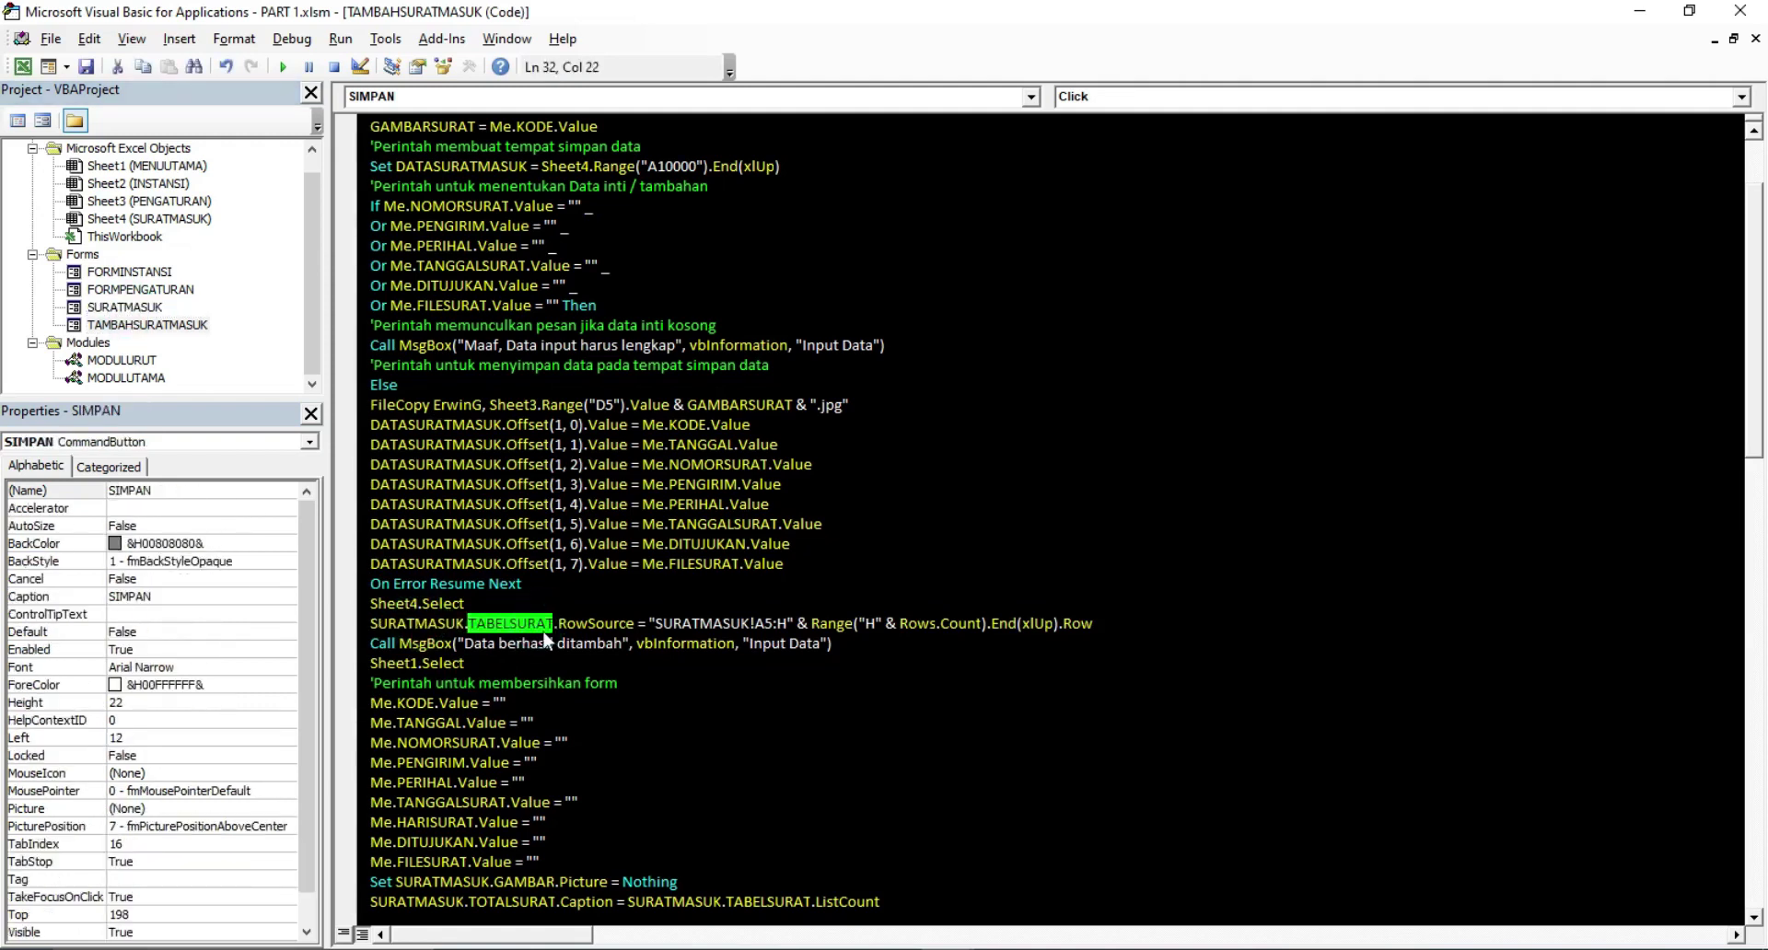
pyautogui.doubleClick(700, 624)
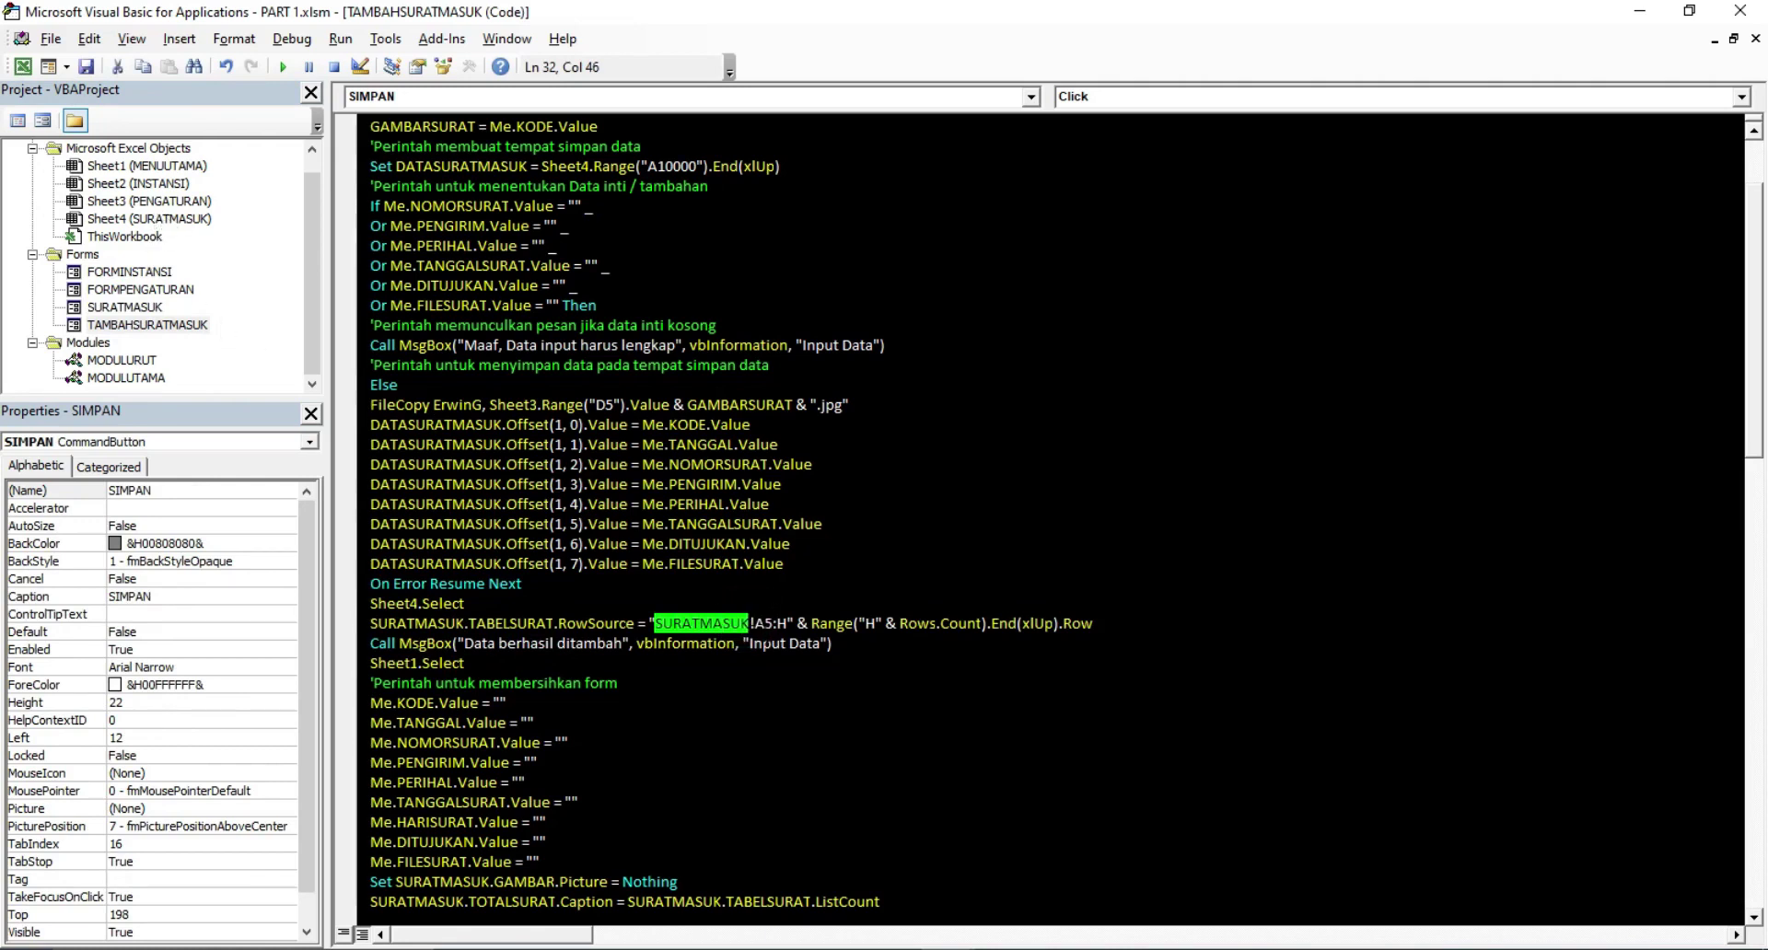
pyautogui.click(22, 72)
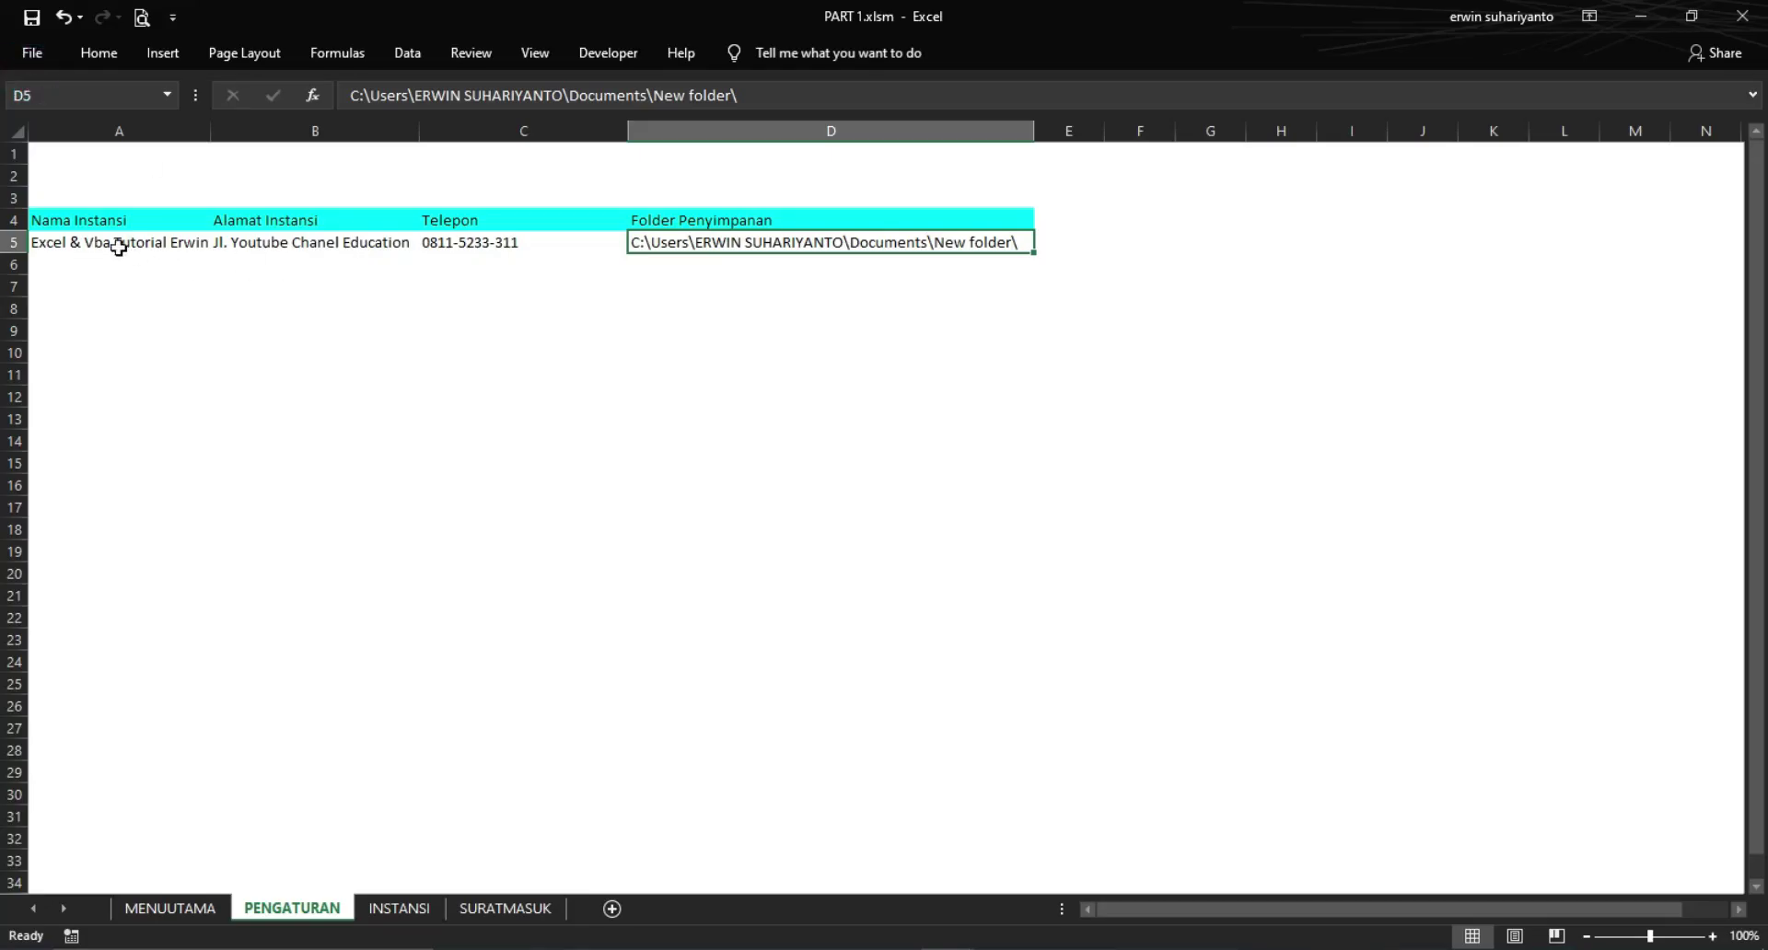
# On the SURATMASUK sheet, check the first letter code in A5 and file path in H5
pyautogui.click(67, 242)
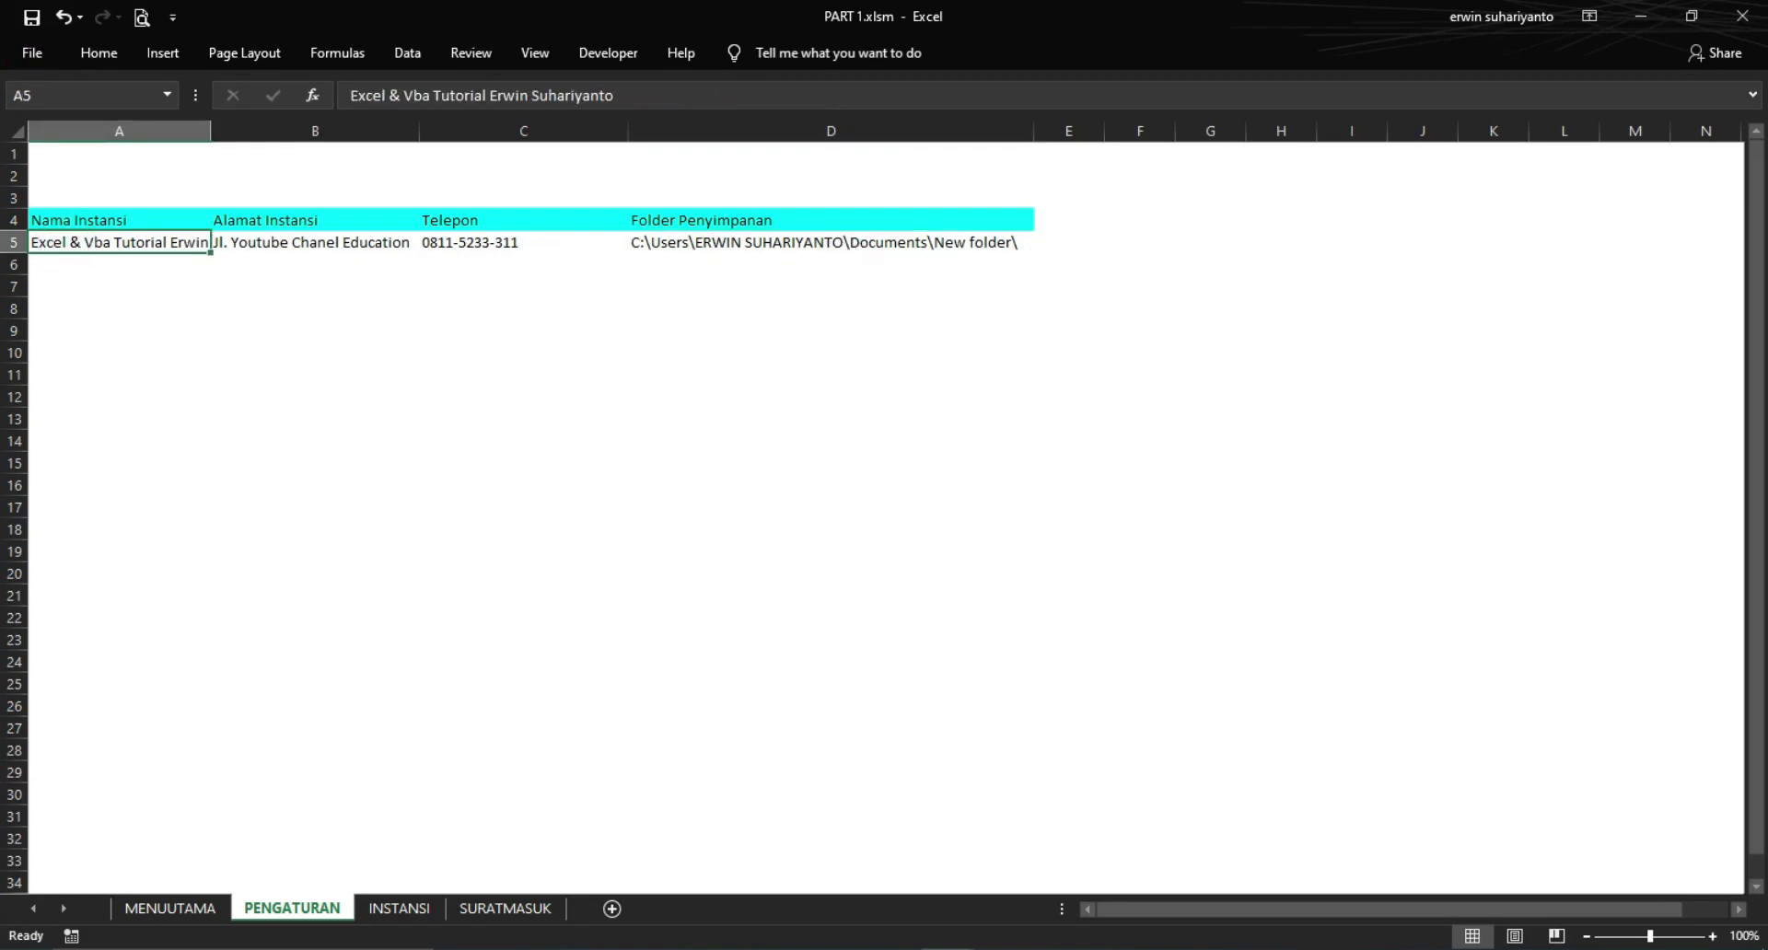
pyautogui.click(505, 908)
pyautogui.click(66, 242)
pyautogui.click(1377, 244)
# In the VBA editor, highlight the code line that clears the form's picture
pyautogui.hotkey('alt', 'F11')
pyautogui.scroll(-2, 714, 625)
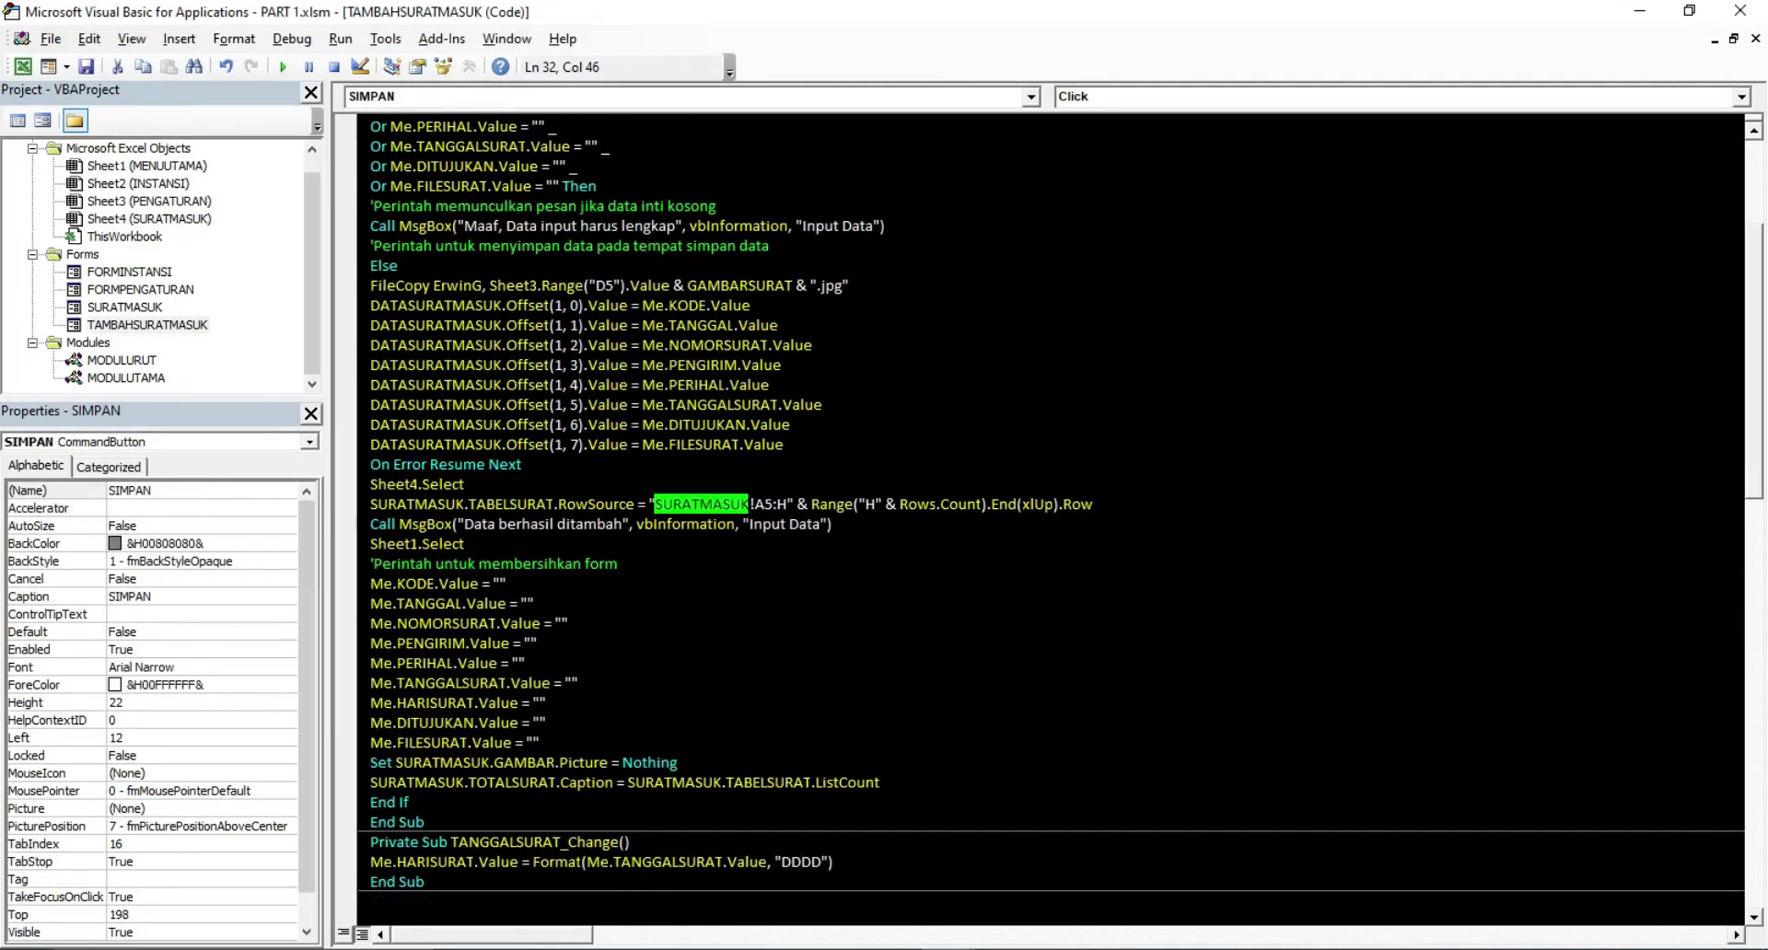
pyautogui.scroll(-1, 715, 624)
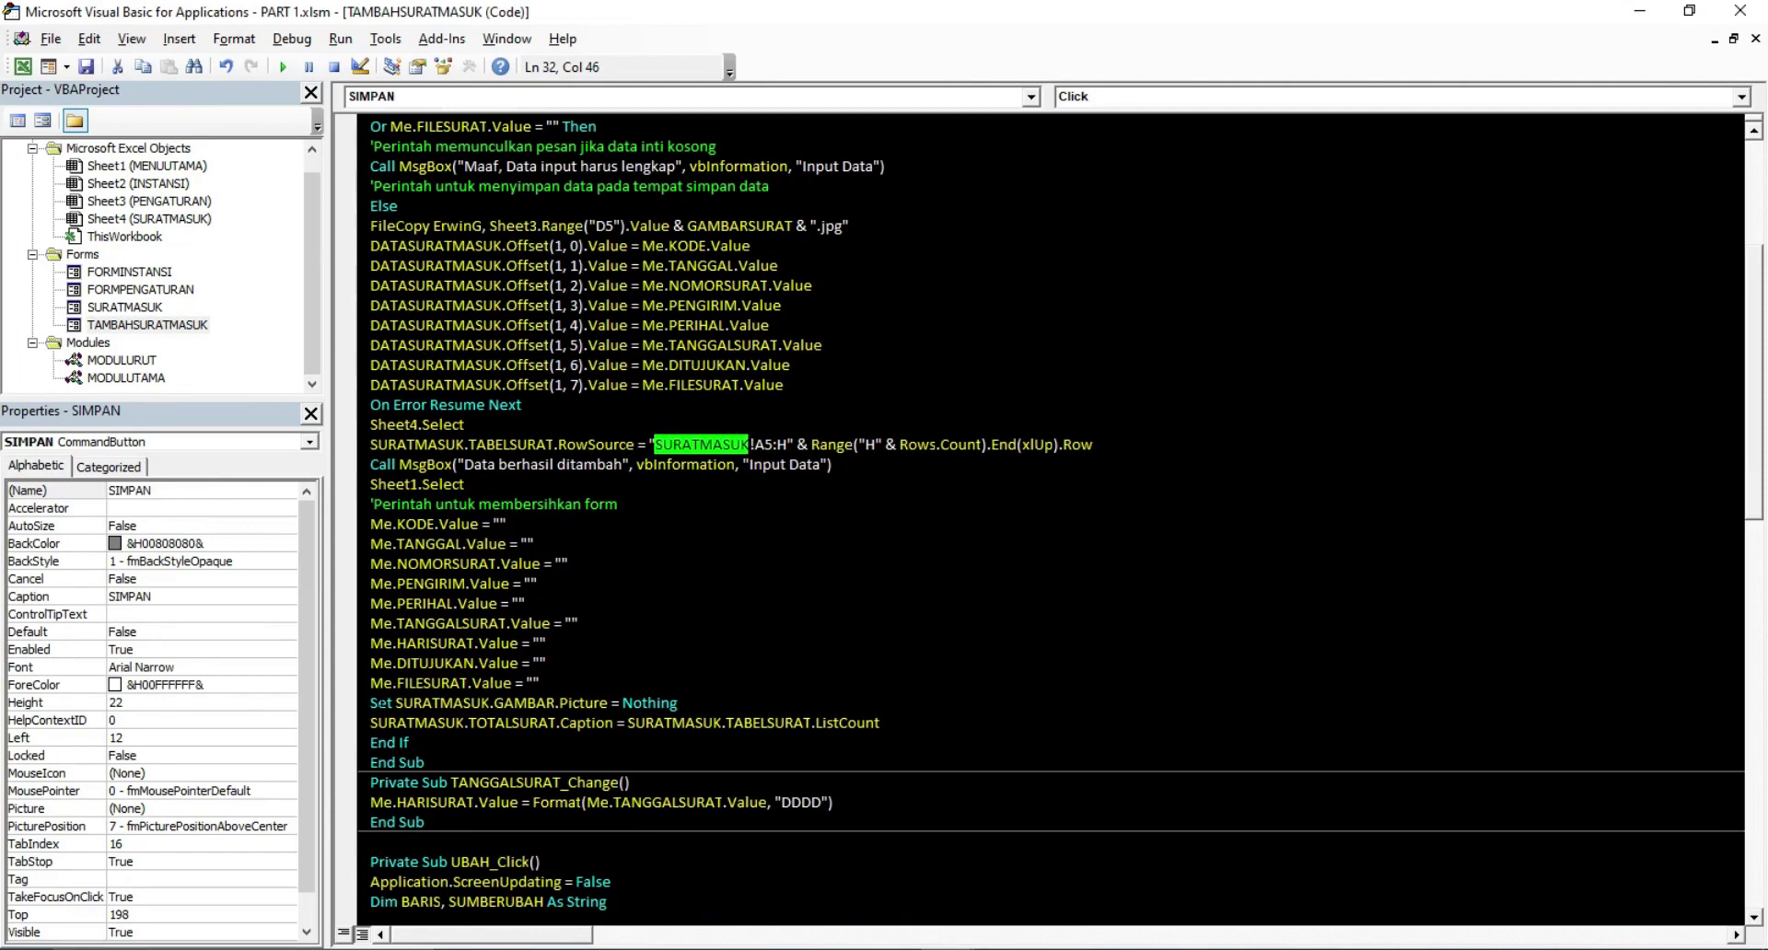
pyautogui.click(357, 704)
pyautogui.click(512, 702)
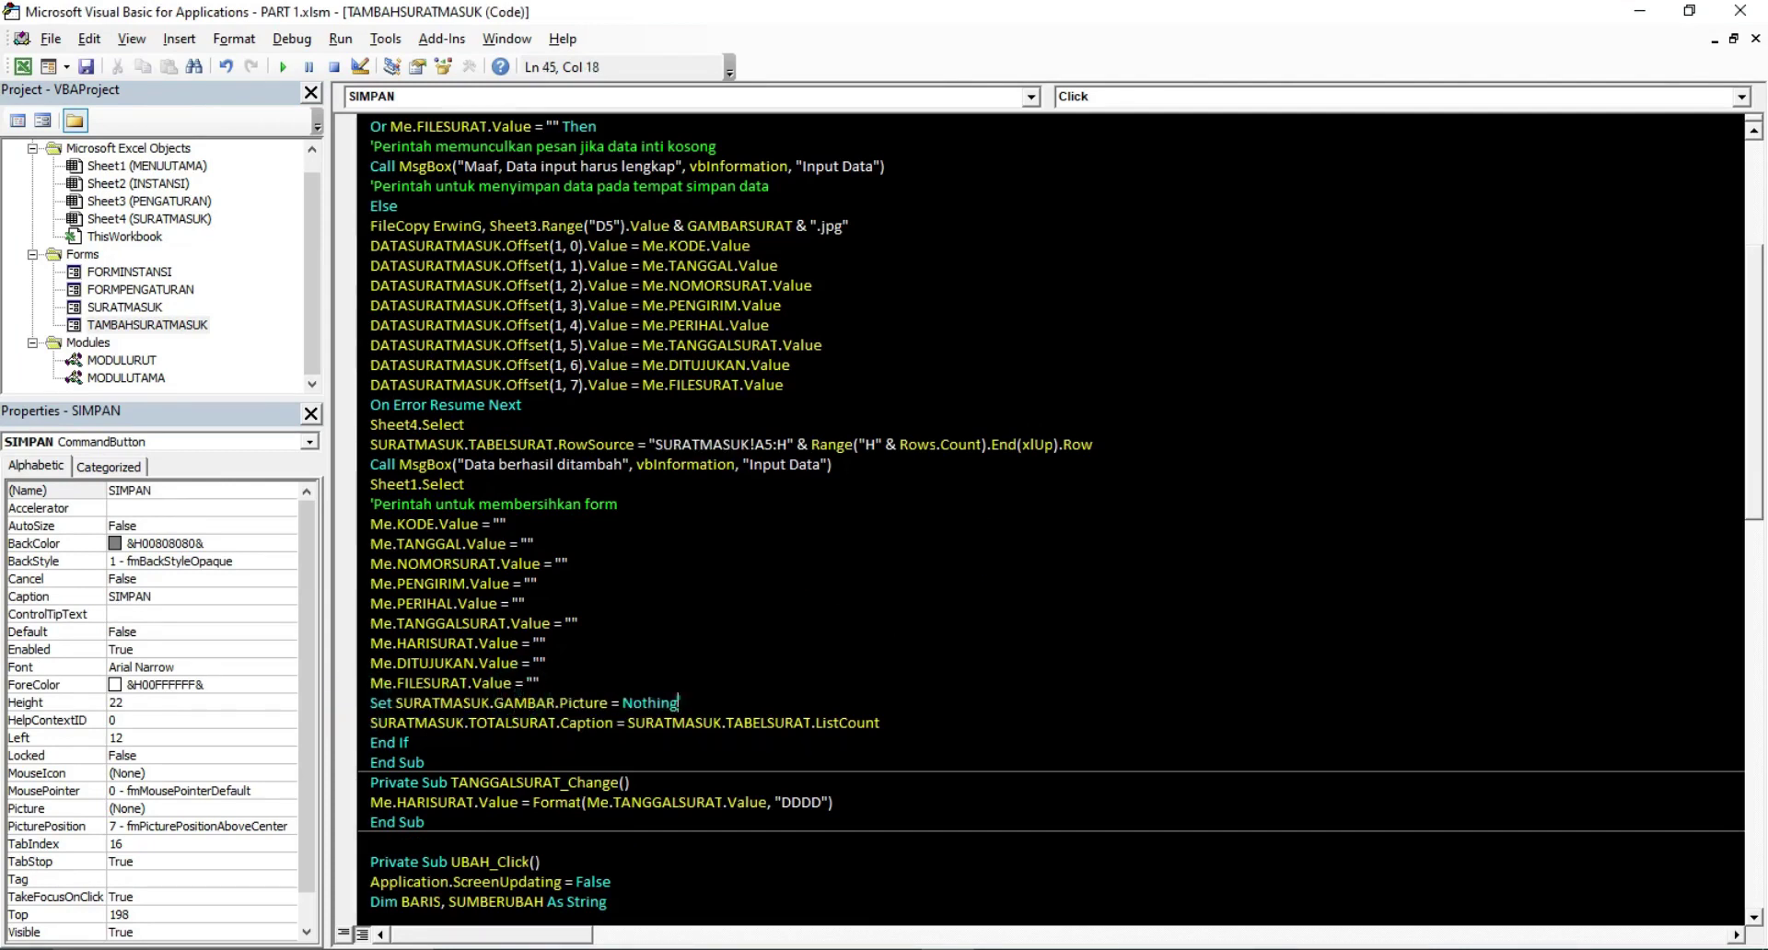
pyautogui.moveTo(678, 703); pyautogui.dragTo(369, 704)
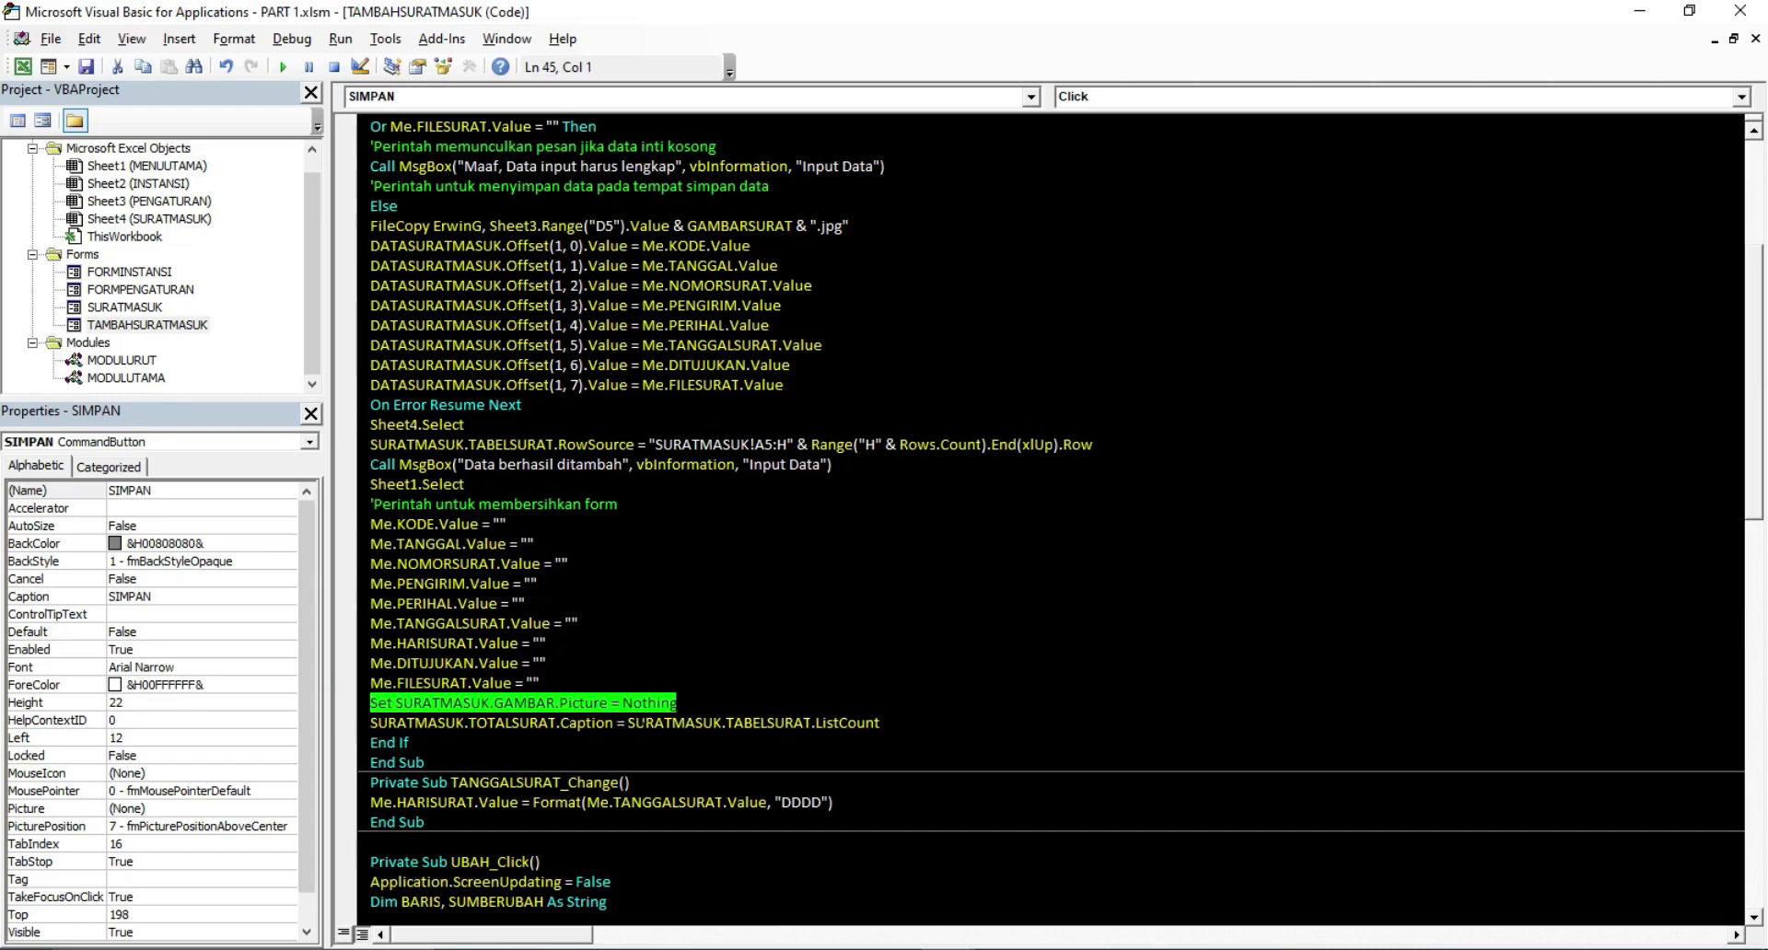
# Glance at the SURATMASUK layout and SIMPAN_Click code, ending on the TAMBAHSURATMASUK design
pyautogui.doubleClick(184, 332)
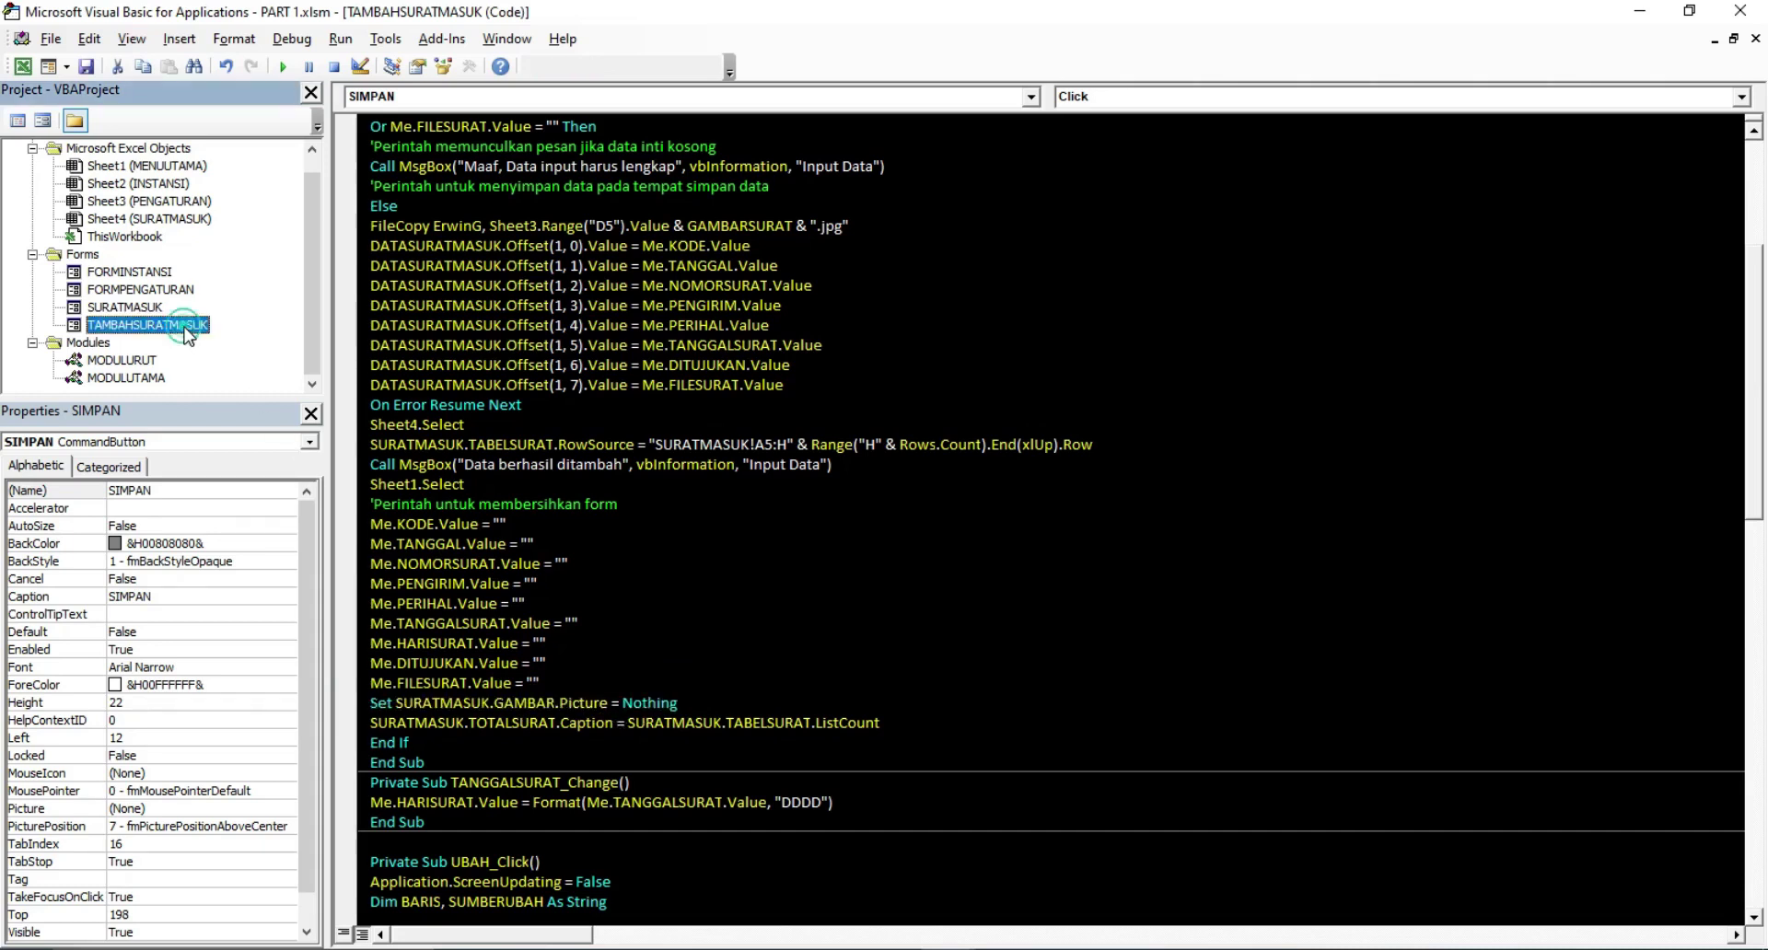
pyautogui.doubleClick(125, 306)
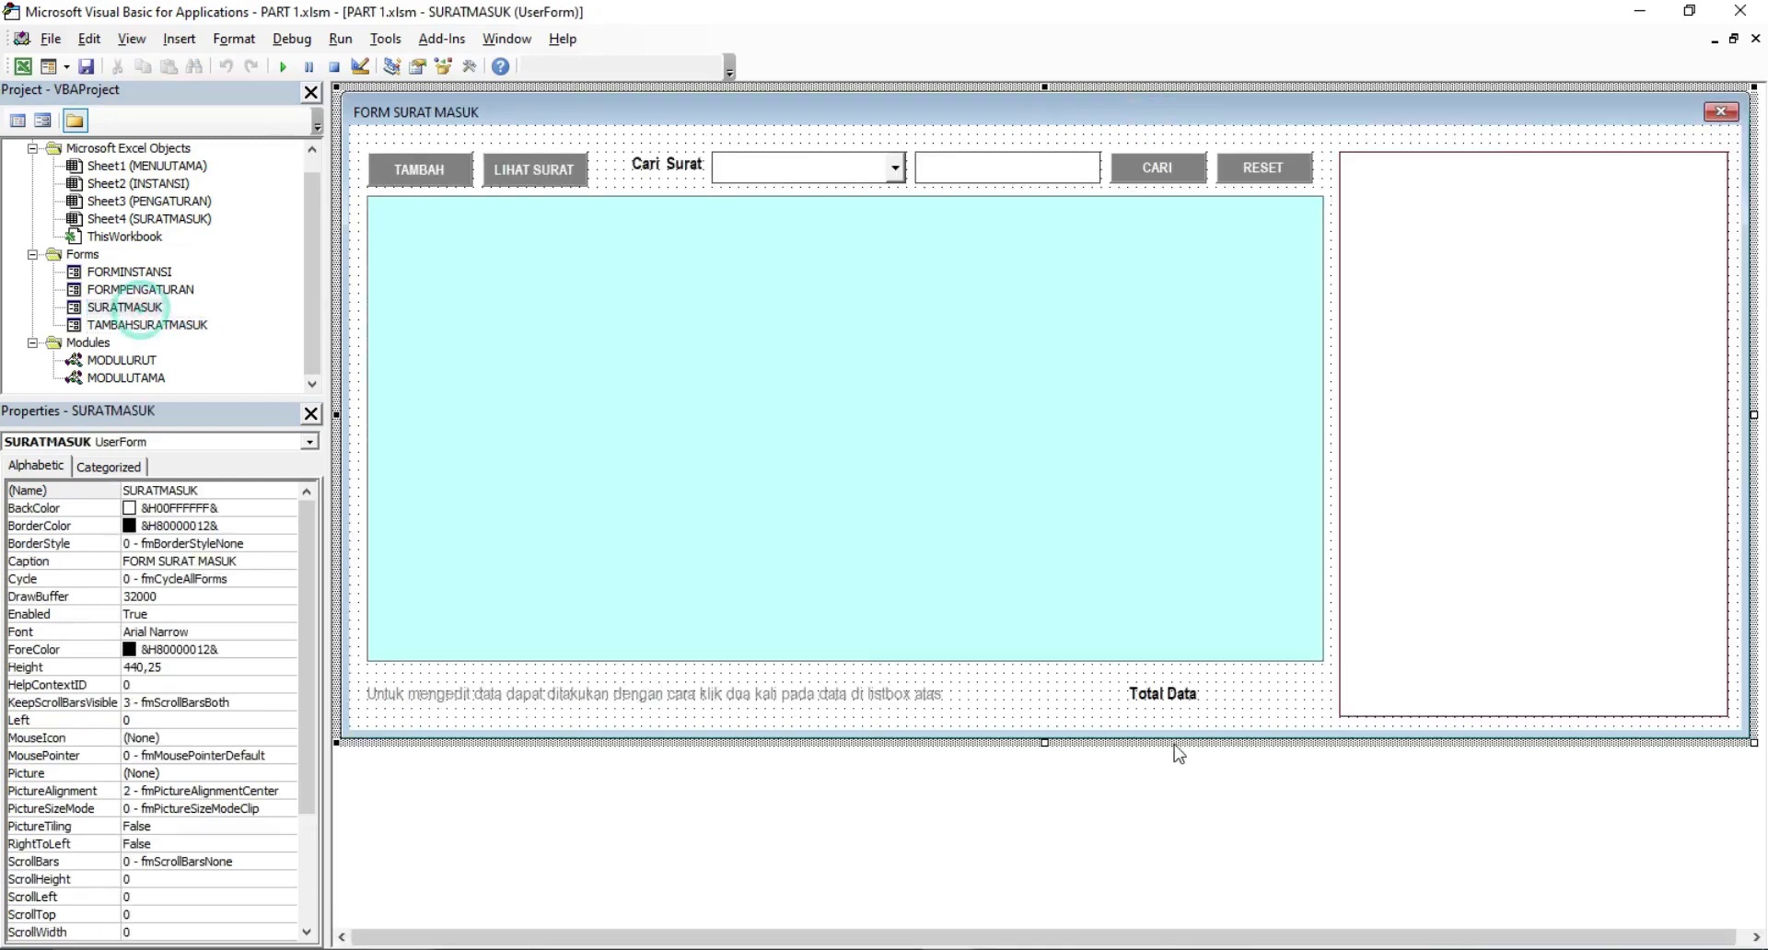
pyautogui.click(1261, 710)
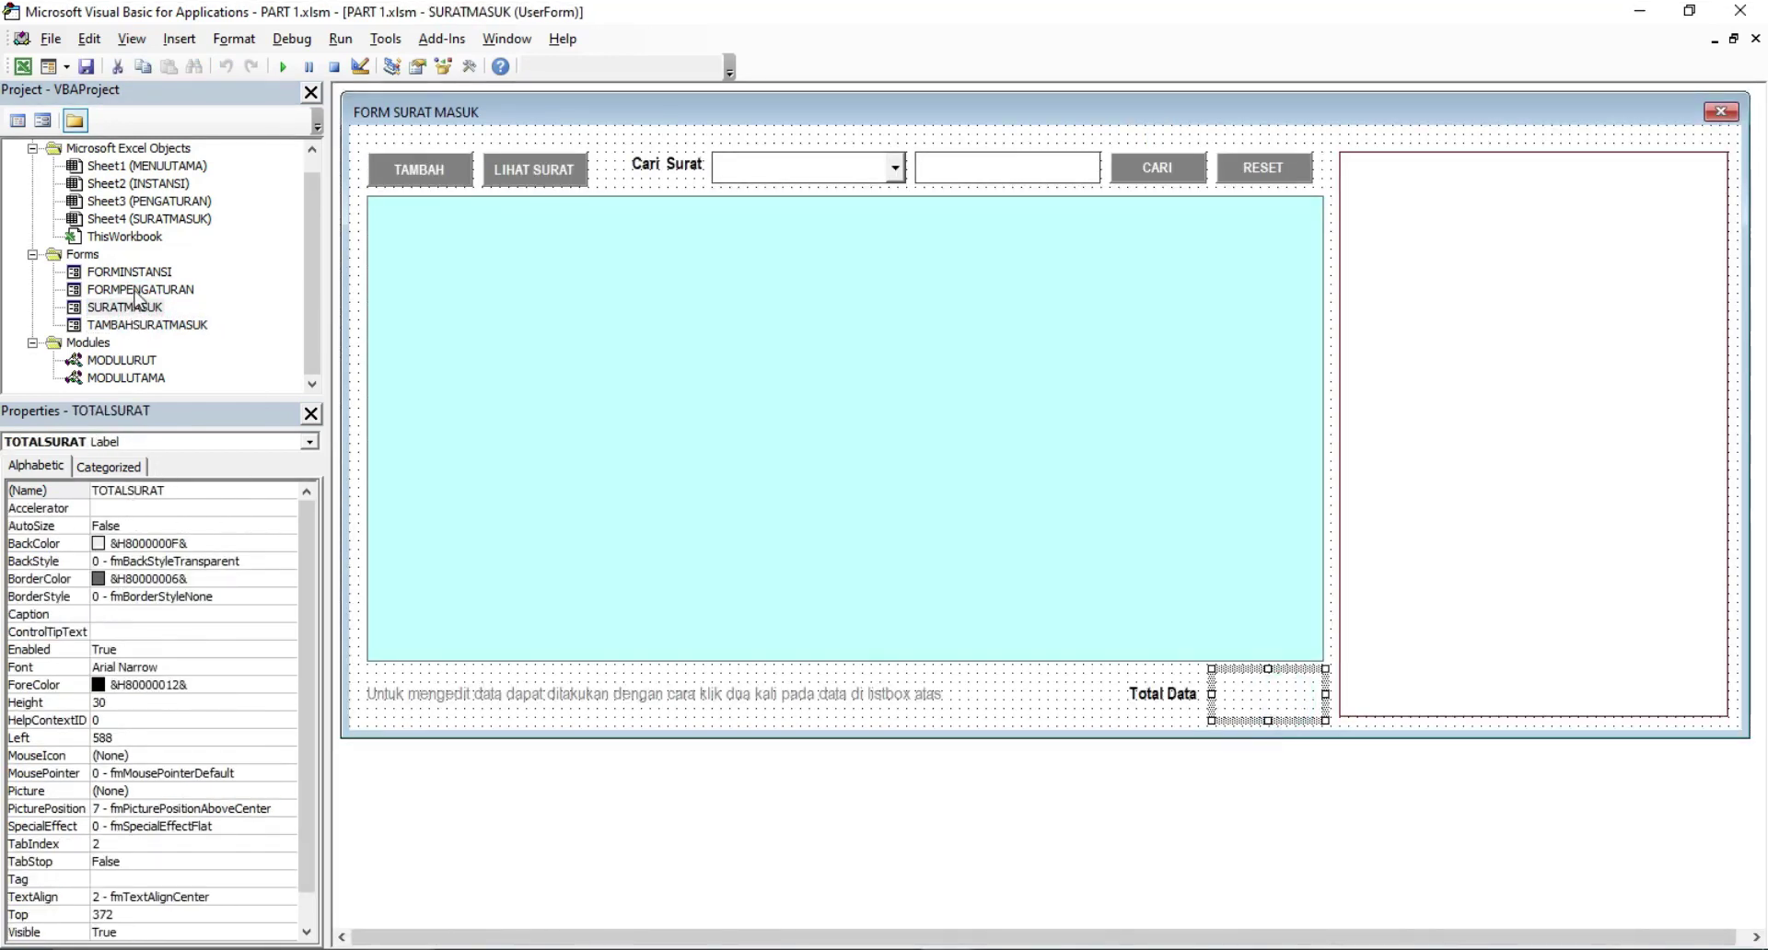
pyautogui.doubleClick(146, 324)
pyautogui.doubleClick(458, 451)
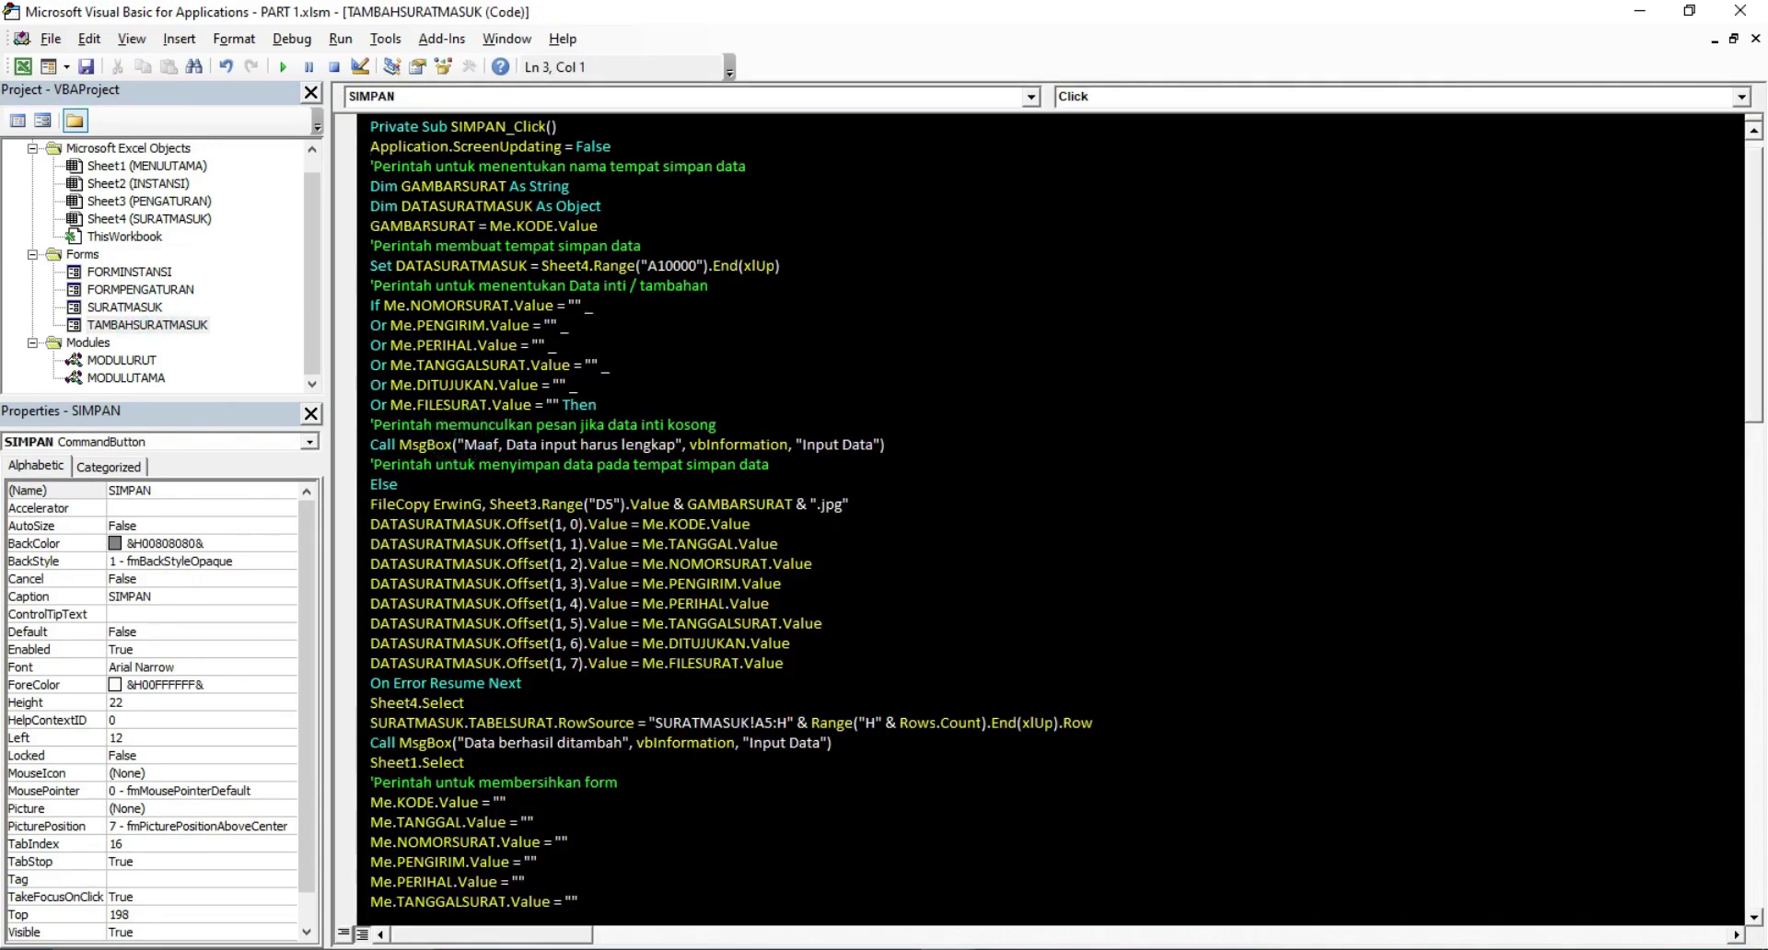
pyautogui.scroll(2, 1050, 516)
pyautogui.scroll(-5, 1050, 515)
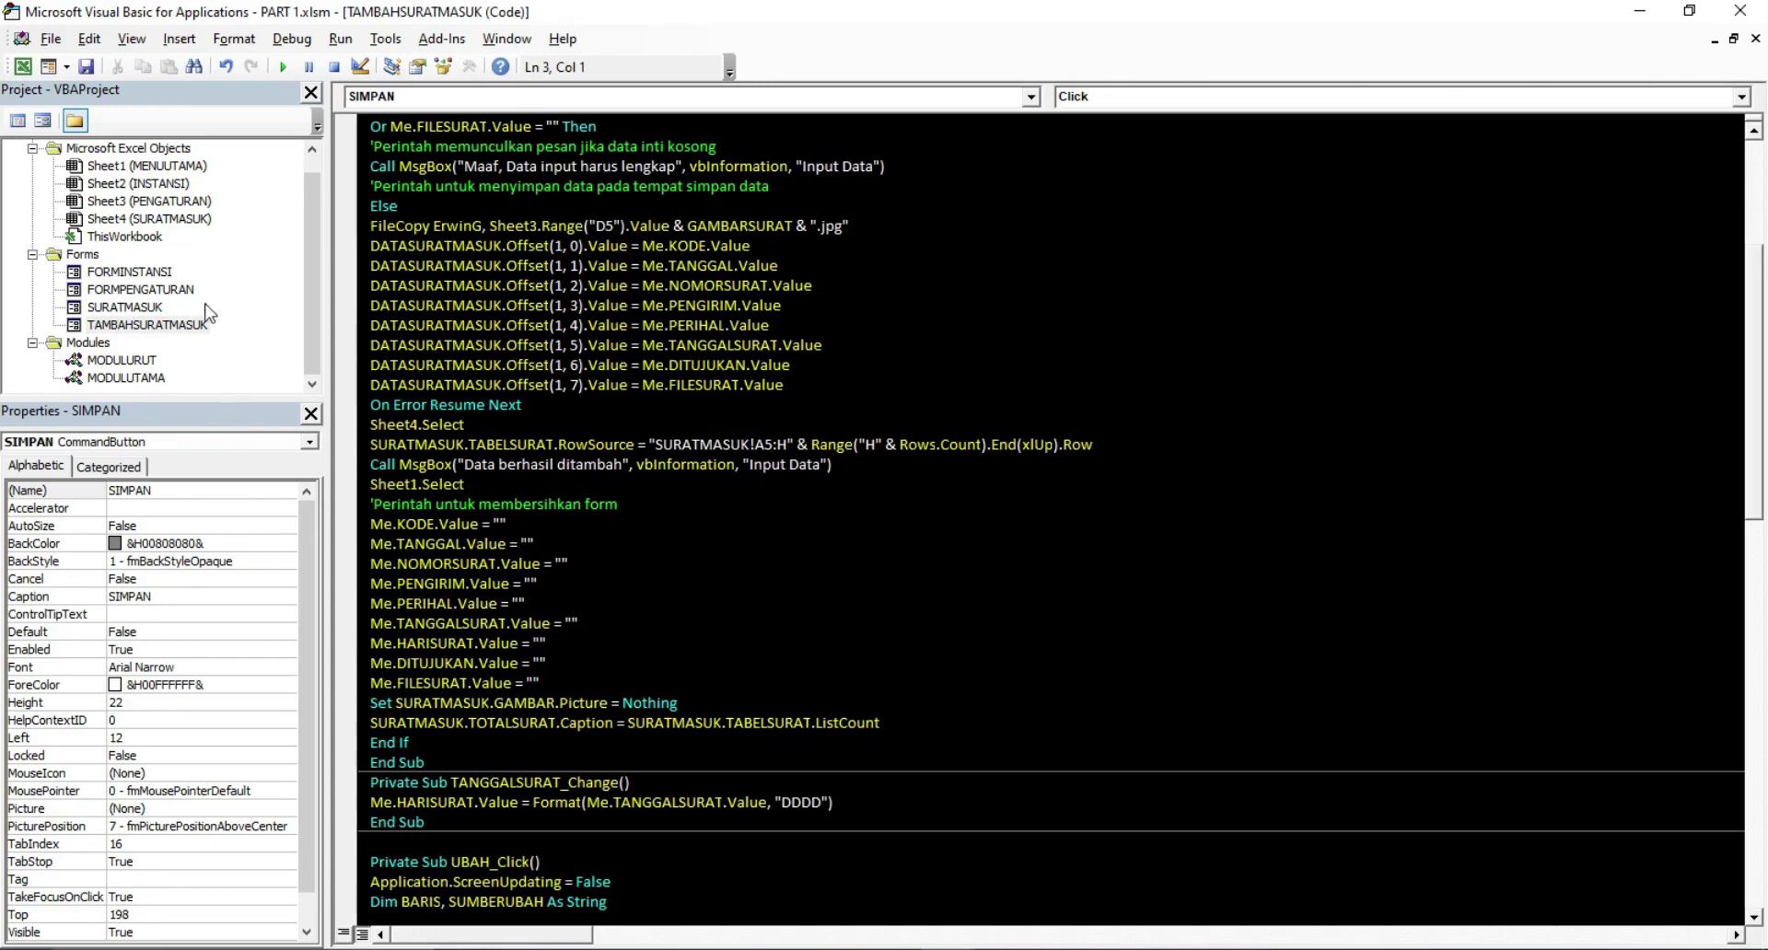
pyautogui.doubleClick(170, 325)
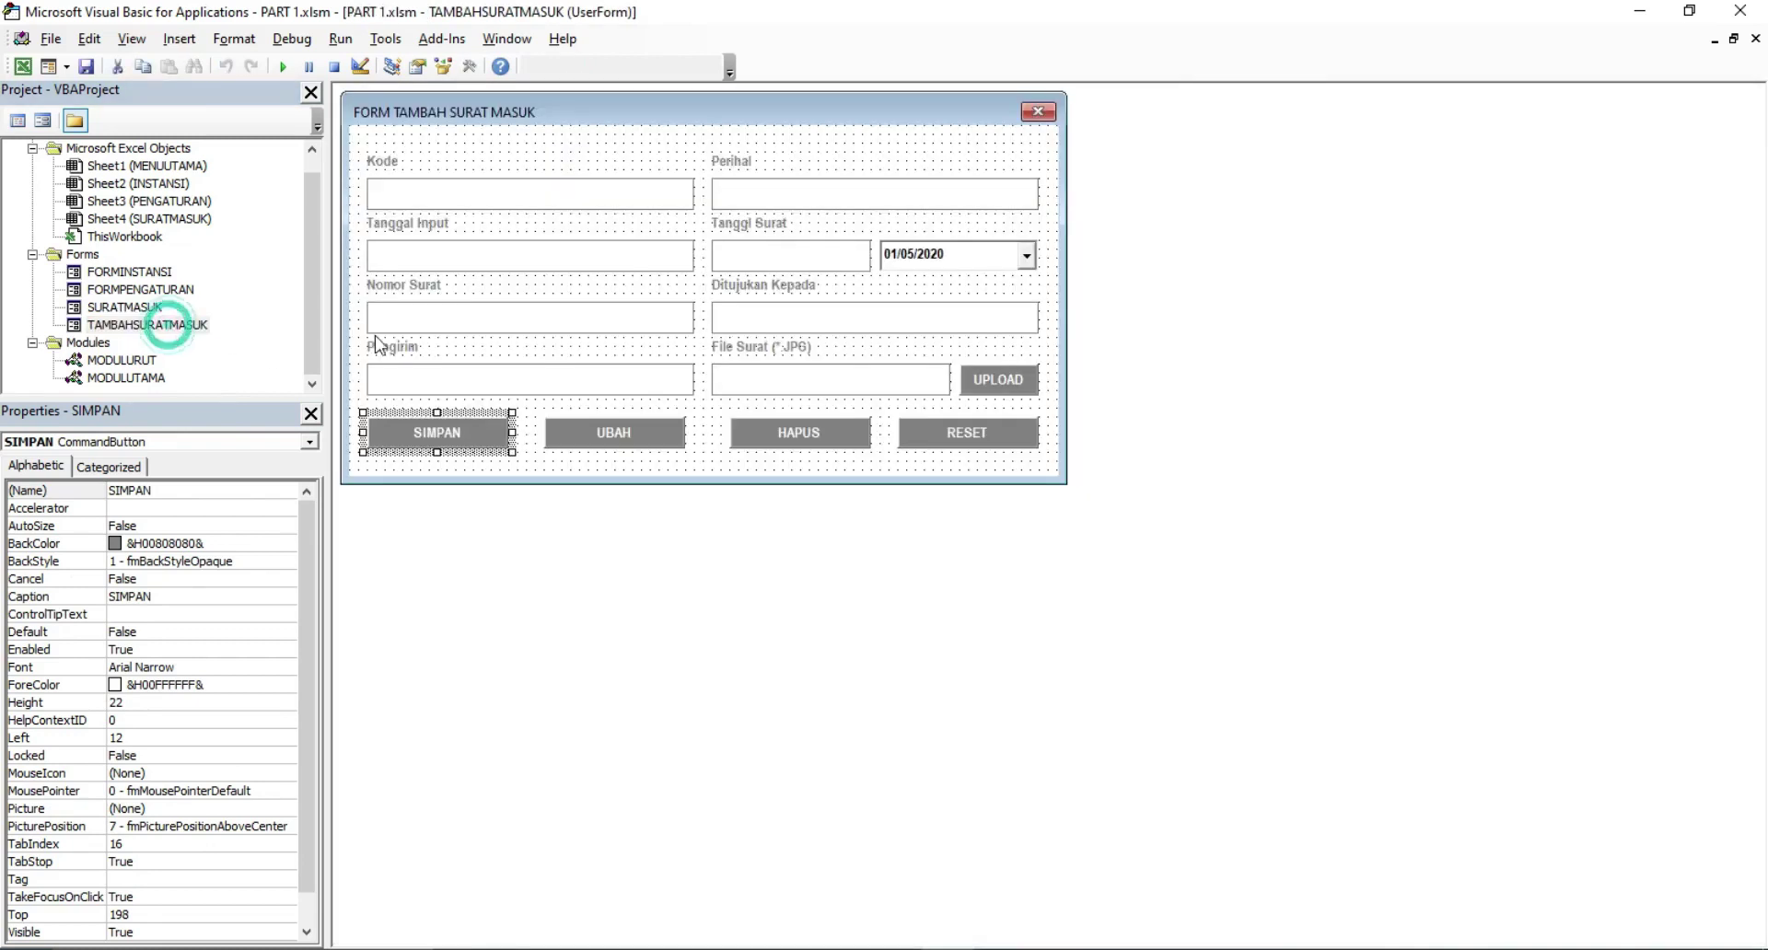
# Open the UPLOAD button's UPLOAD_Click code and inspect the Dim Erwin declaration
pyautogui.click(989, 391)
pyautogui.doubleClick(1010, 387)
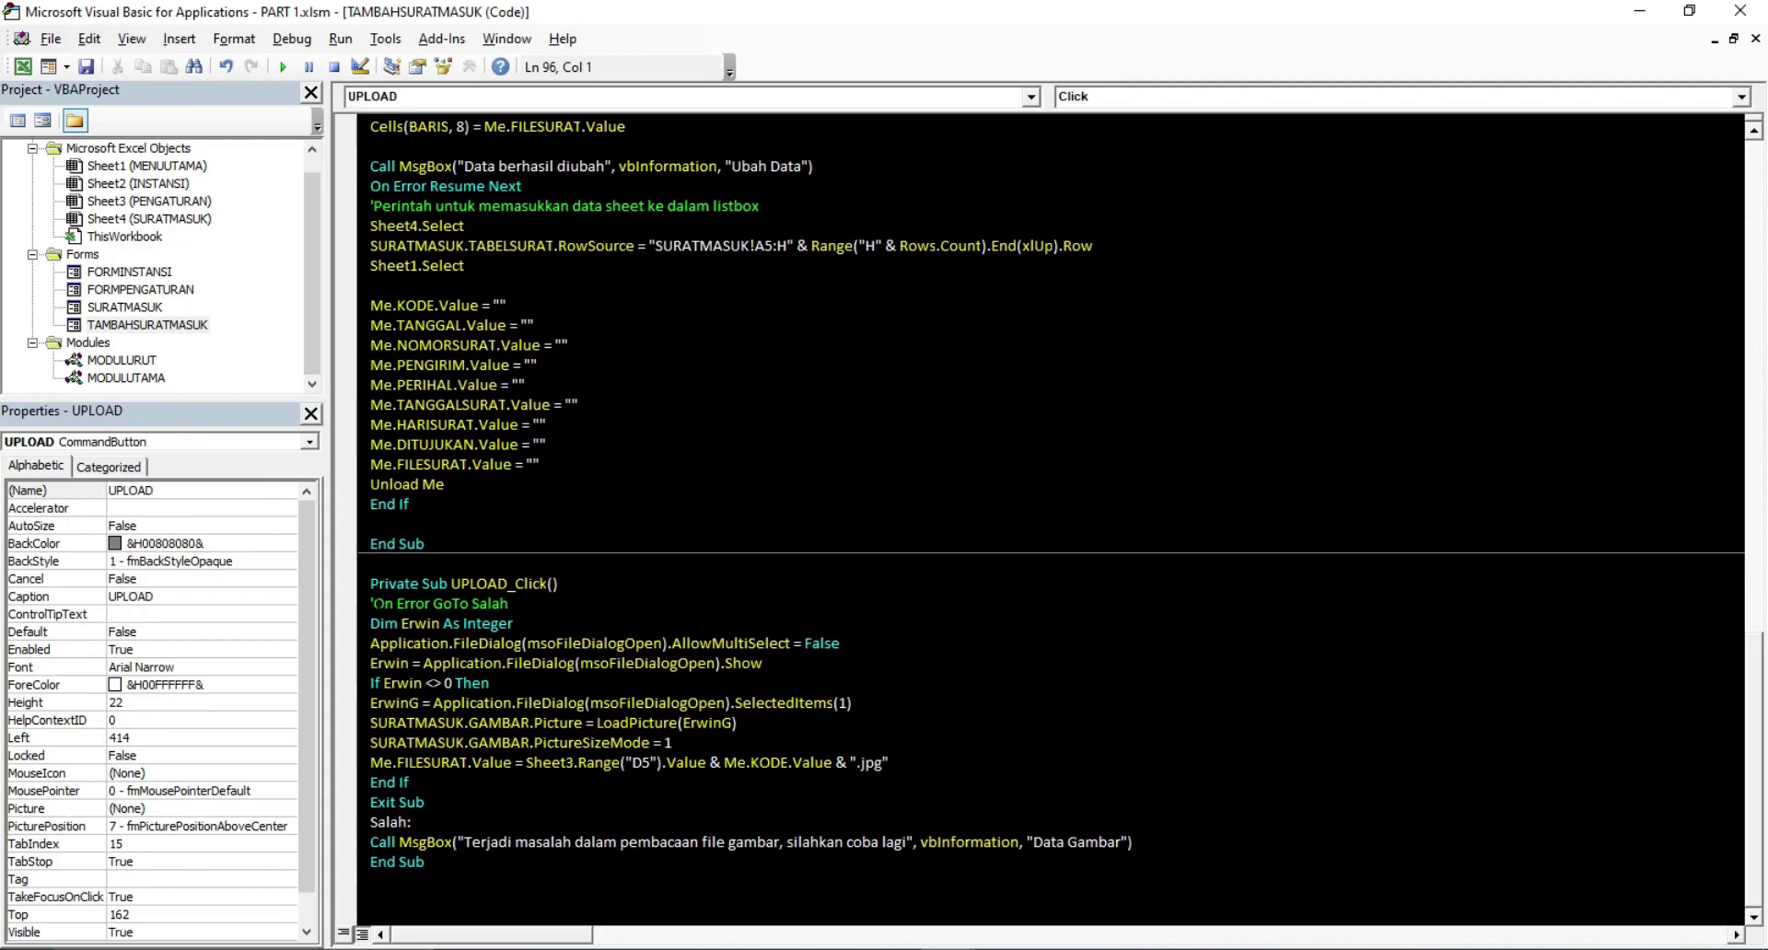
pyautogui.moveTo(370, 603); pyautogui.dragTo(417, 891)
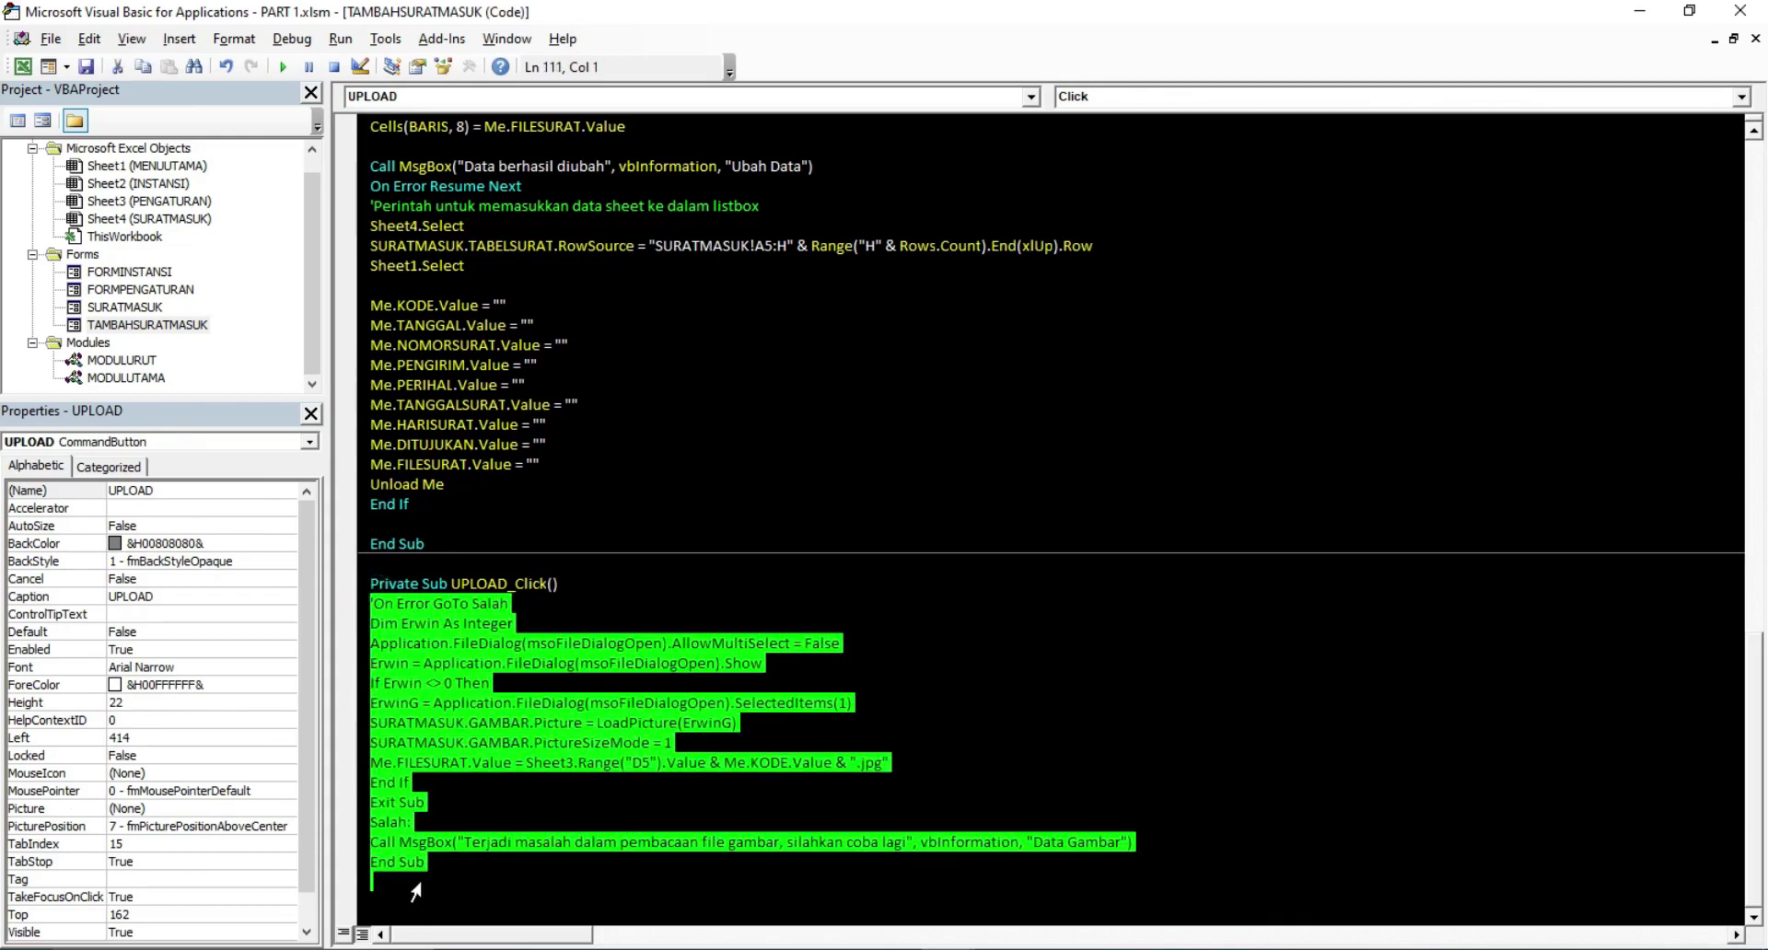
pyautogui.click(449, 822)
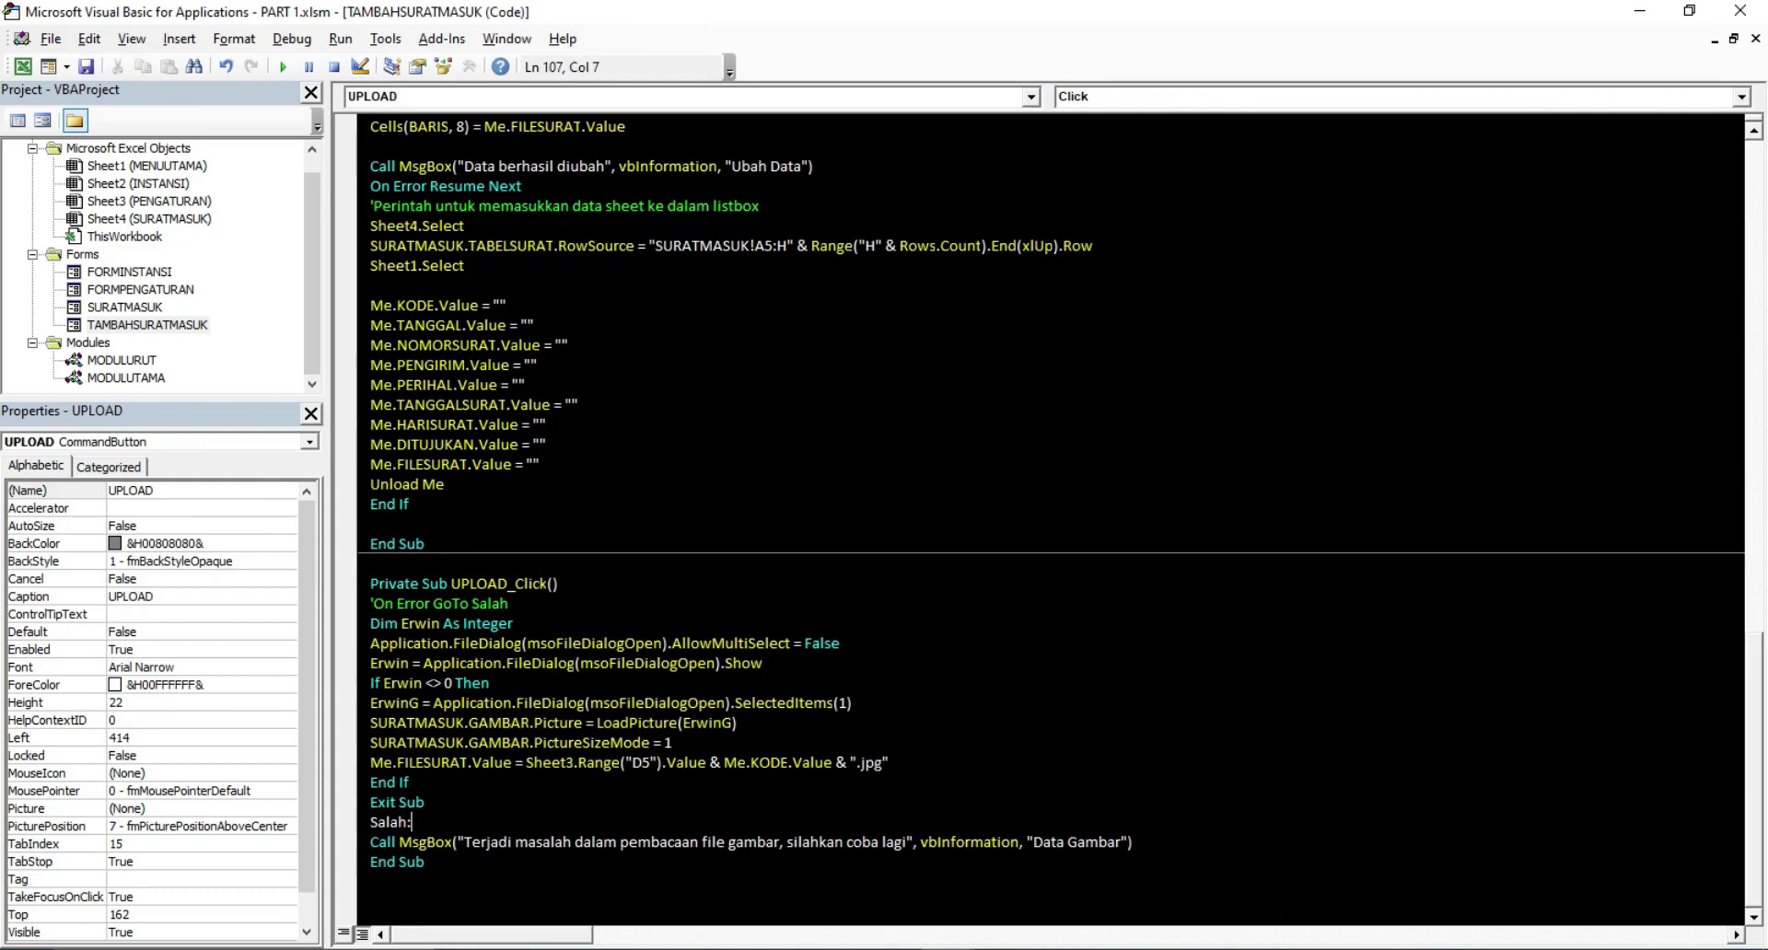
pyautogui.click(426, 626)
pyautogui.doubleClick(426, 626)
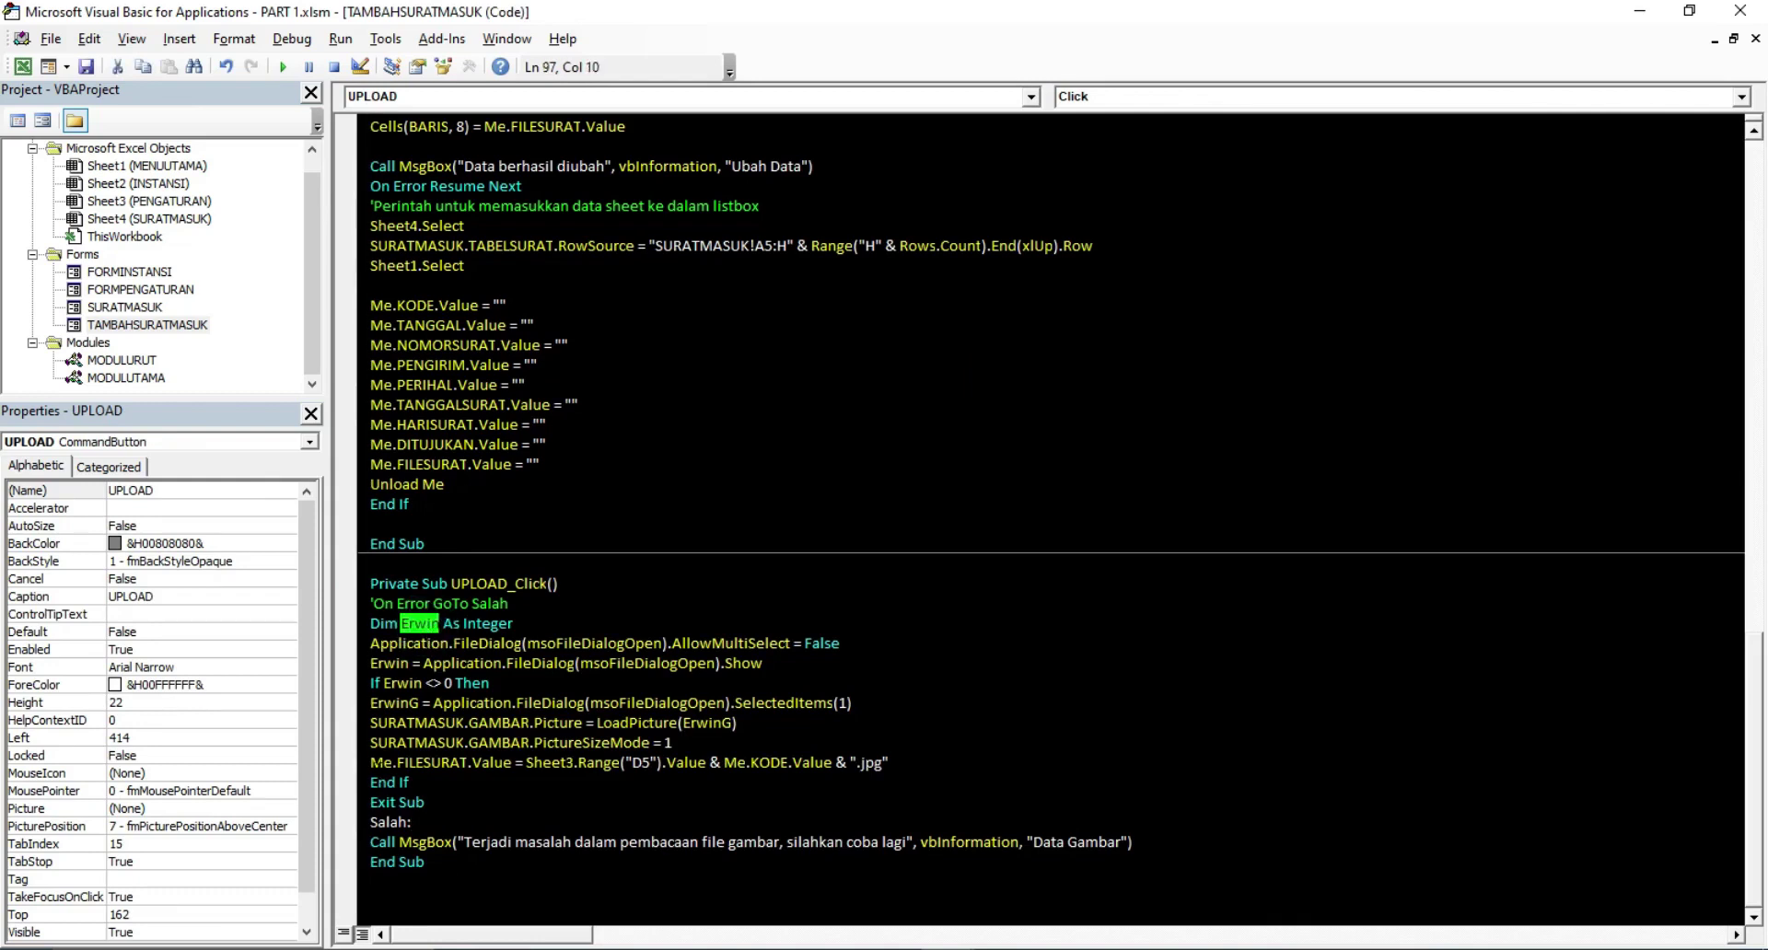
# Review the FILESURAT line's Sheet3 D5 folder path and KODE file-name expression
pyautogui.click(361, 764)
pyautogui.doubleClick(422, 764)
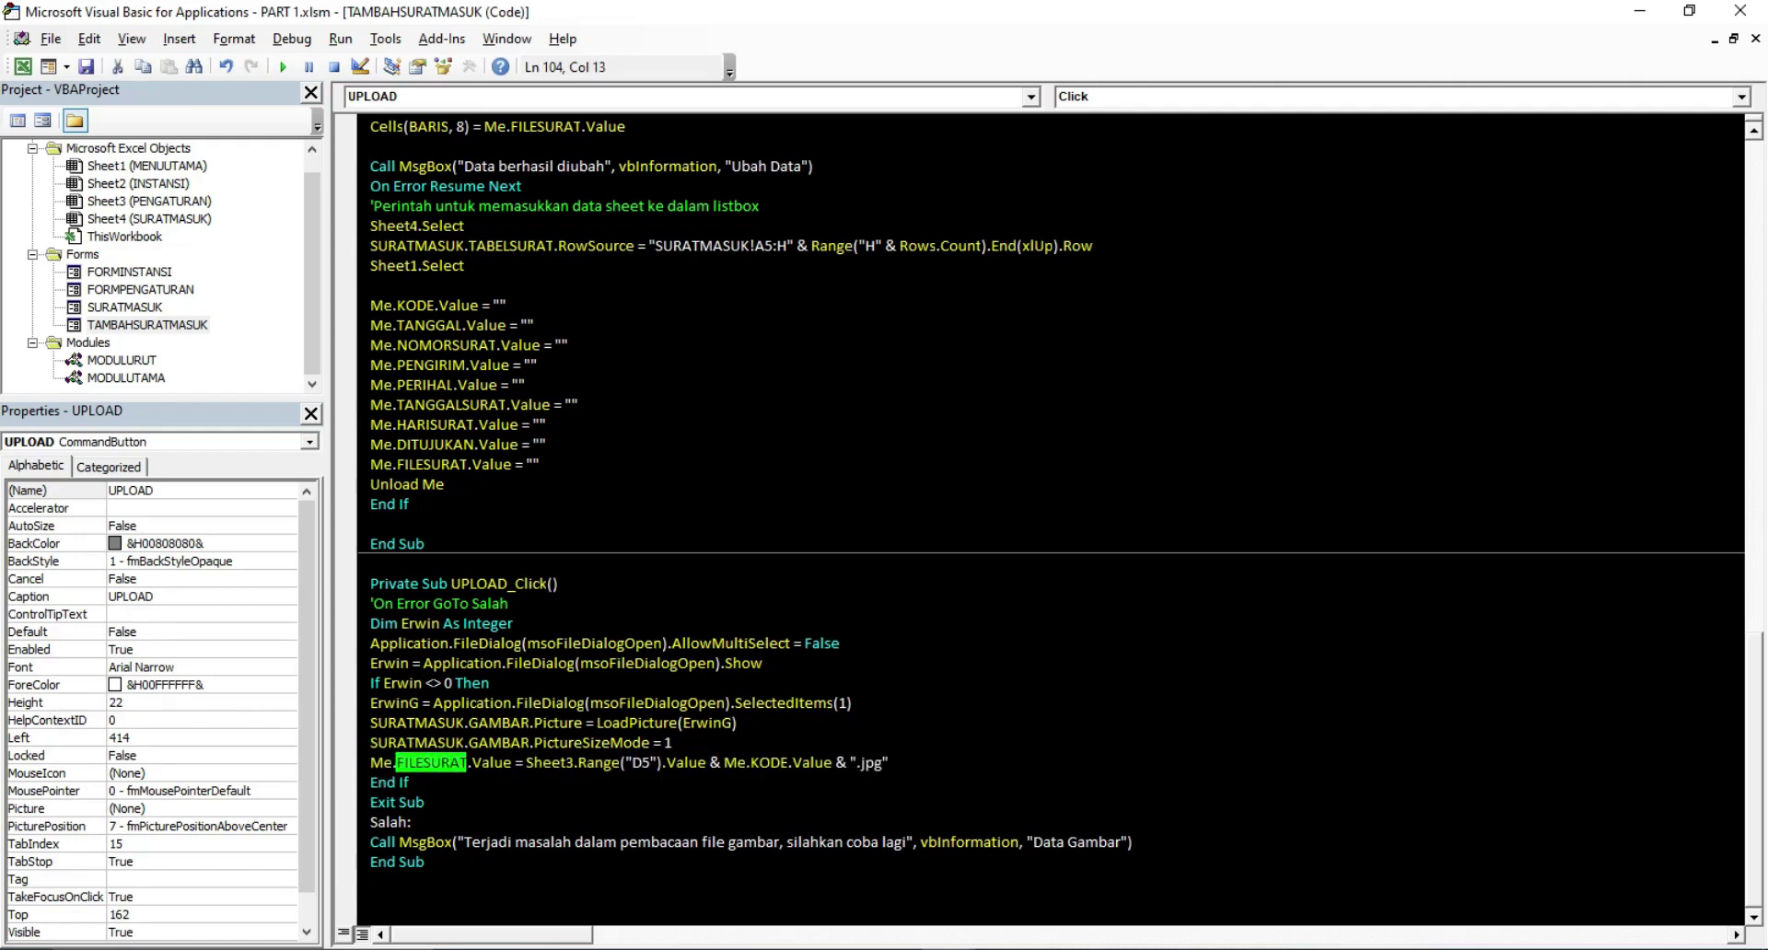
pyautogui.click(553, 764)
pyautogui.click(645, 763)
pyautogui.click(557, 764)
pyautogui.click(641, 764)
pyautogui.doubleClick(776, 762)
# Check the Kode textbox on the Tambah Surat Masuk form, then reselect KODE in the upload code
pyautogui.doubleClick(131, 326)
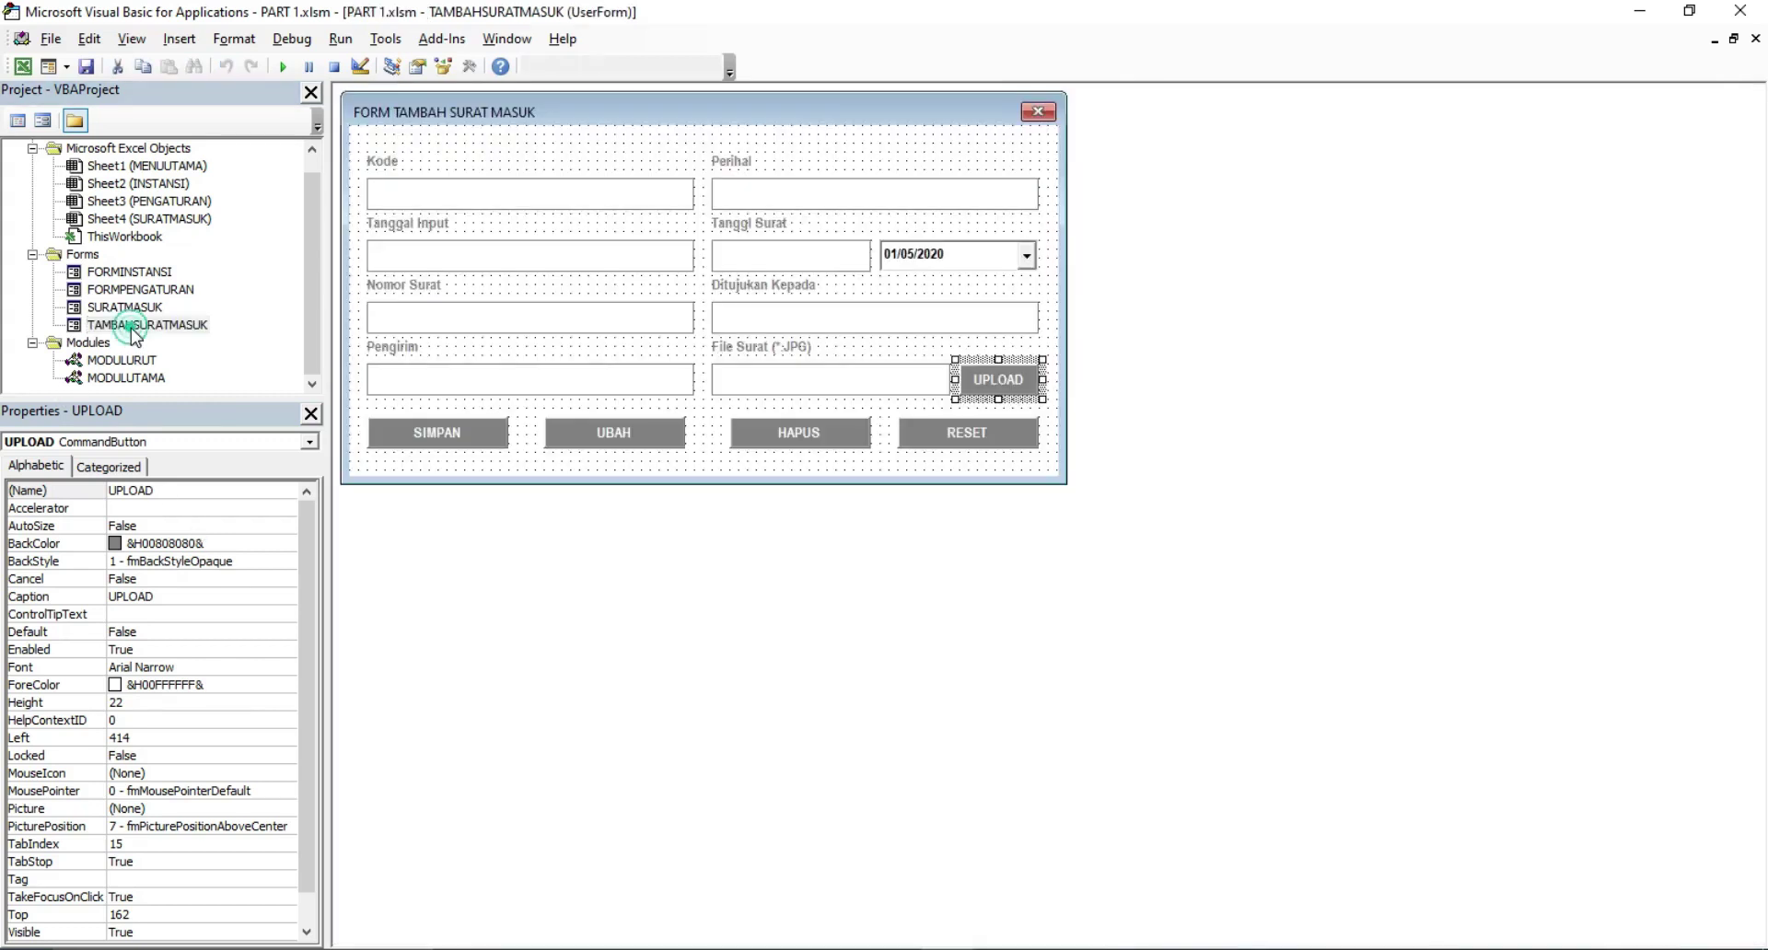
pyautogui.click(520, 195)
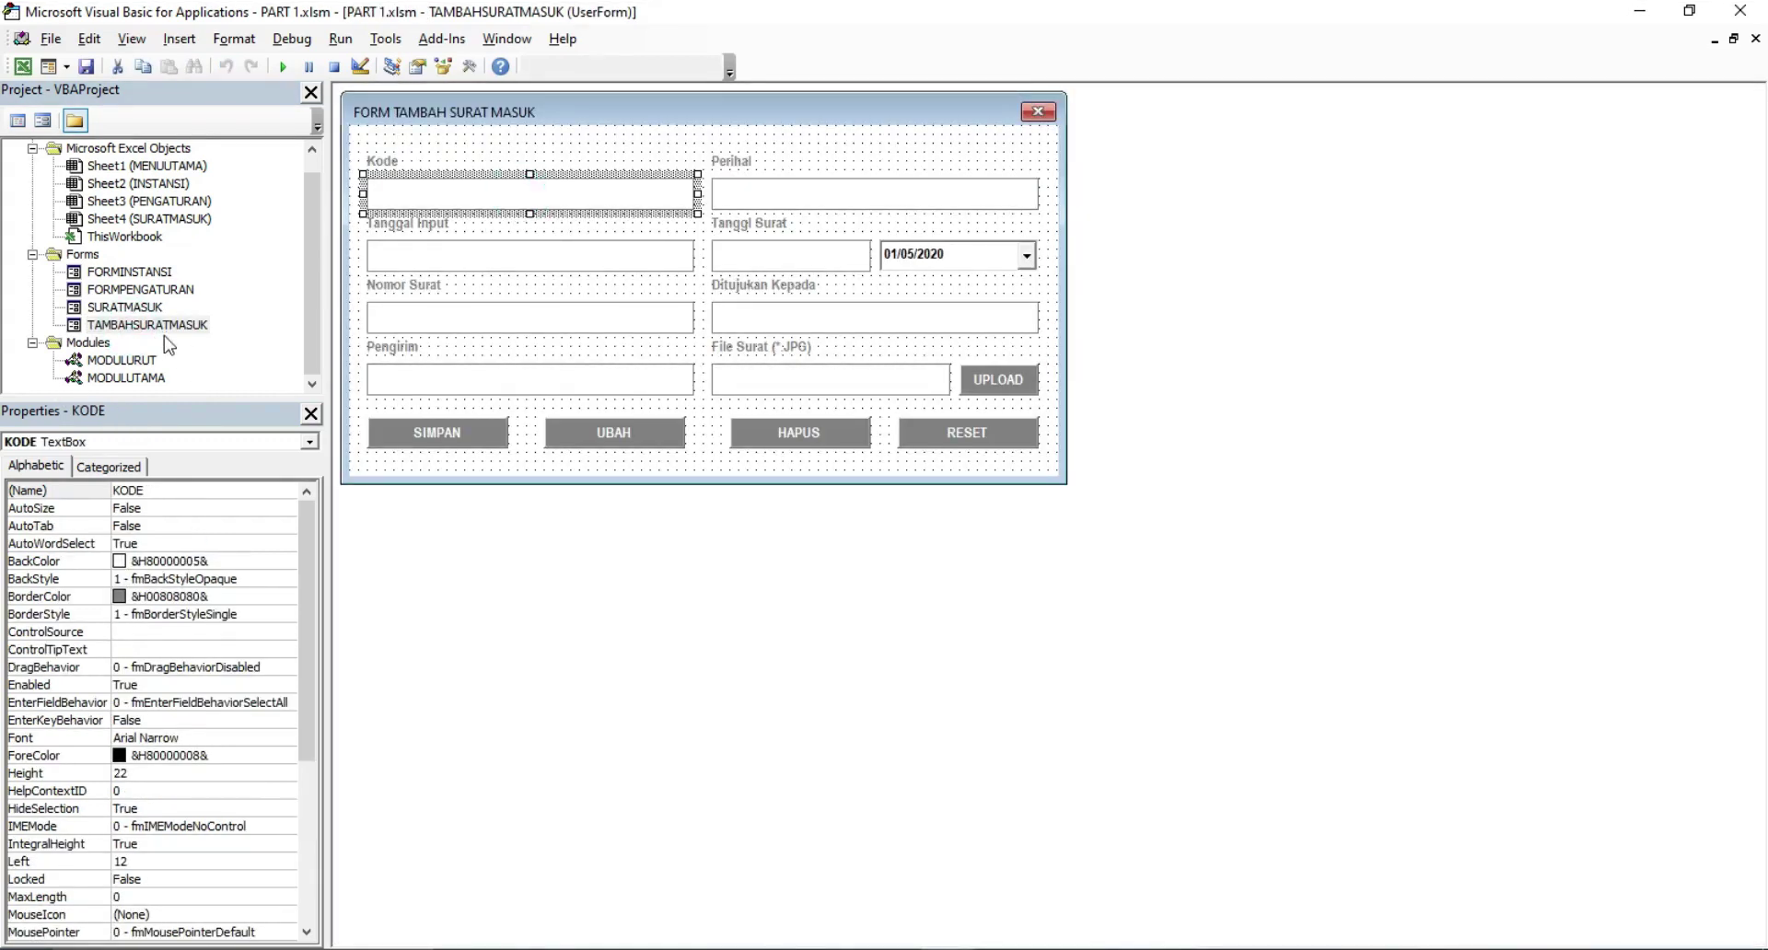
pyautogui.doubleClick(981, 379)
pyautogui.write("'On Error GoTo Salah")
pyautogui.doubleClick(769, 762)
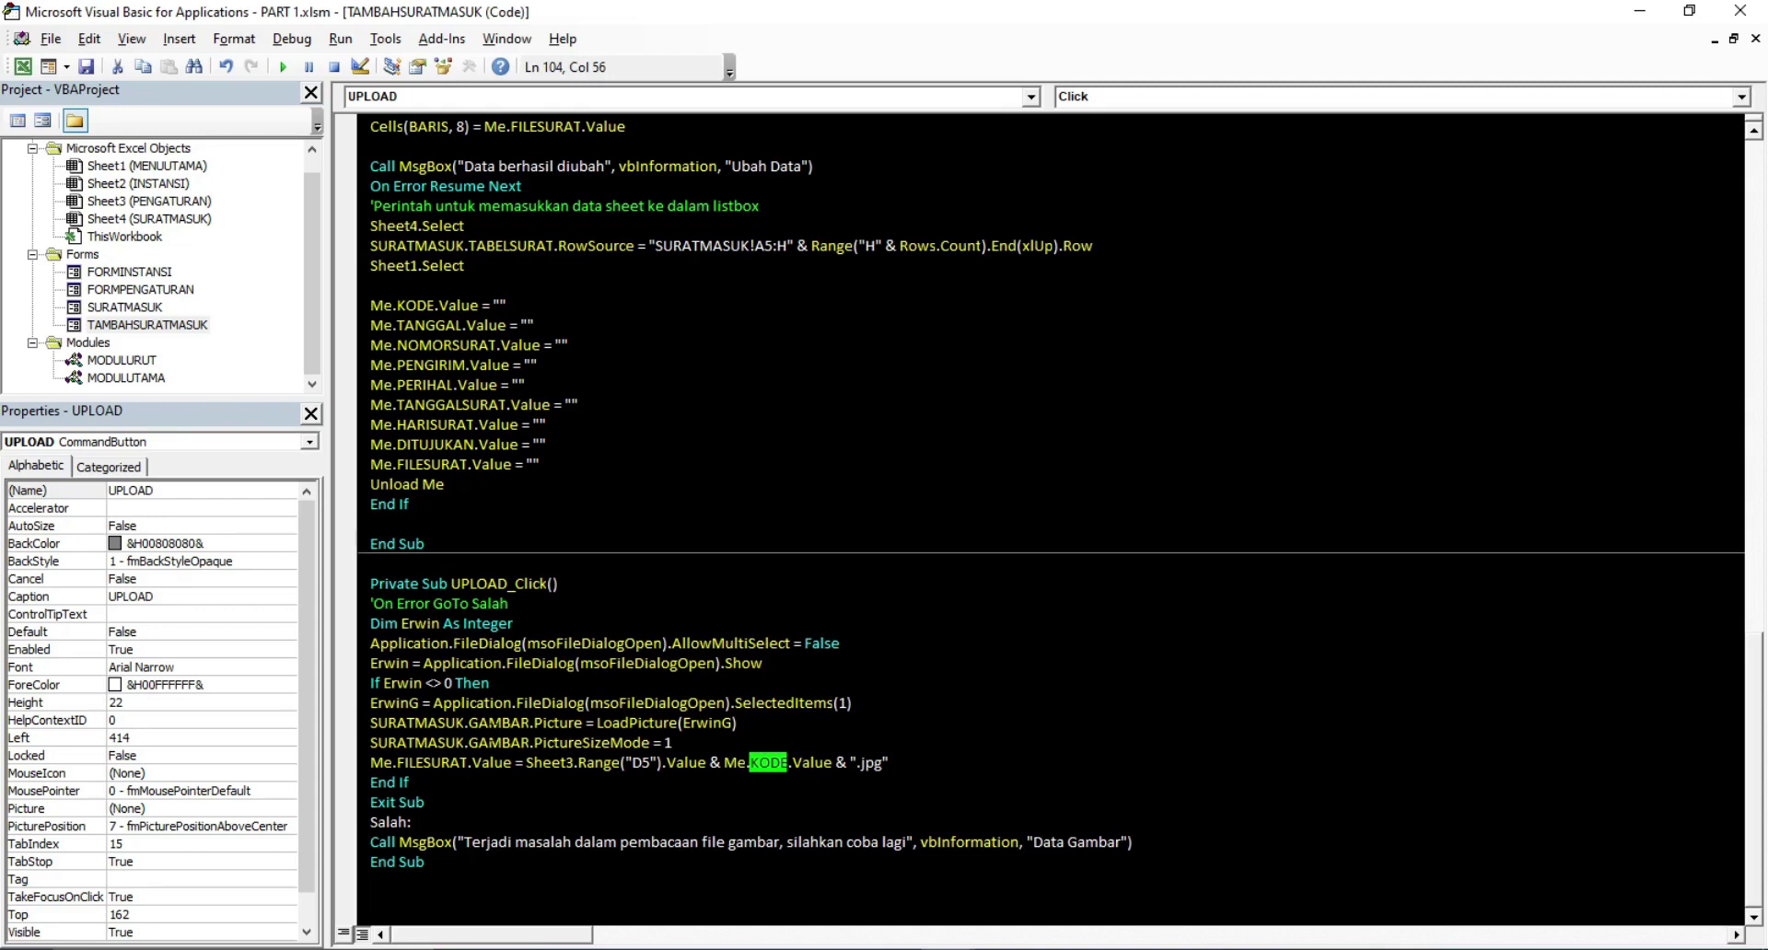
# Look at the GAMBAR image area, then review ErwinG and PictureSizeMode 1 in UPLOAD_Click
pyautogui.click(118, 291)
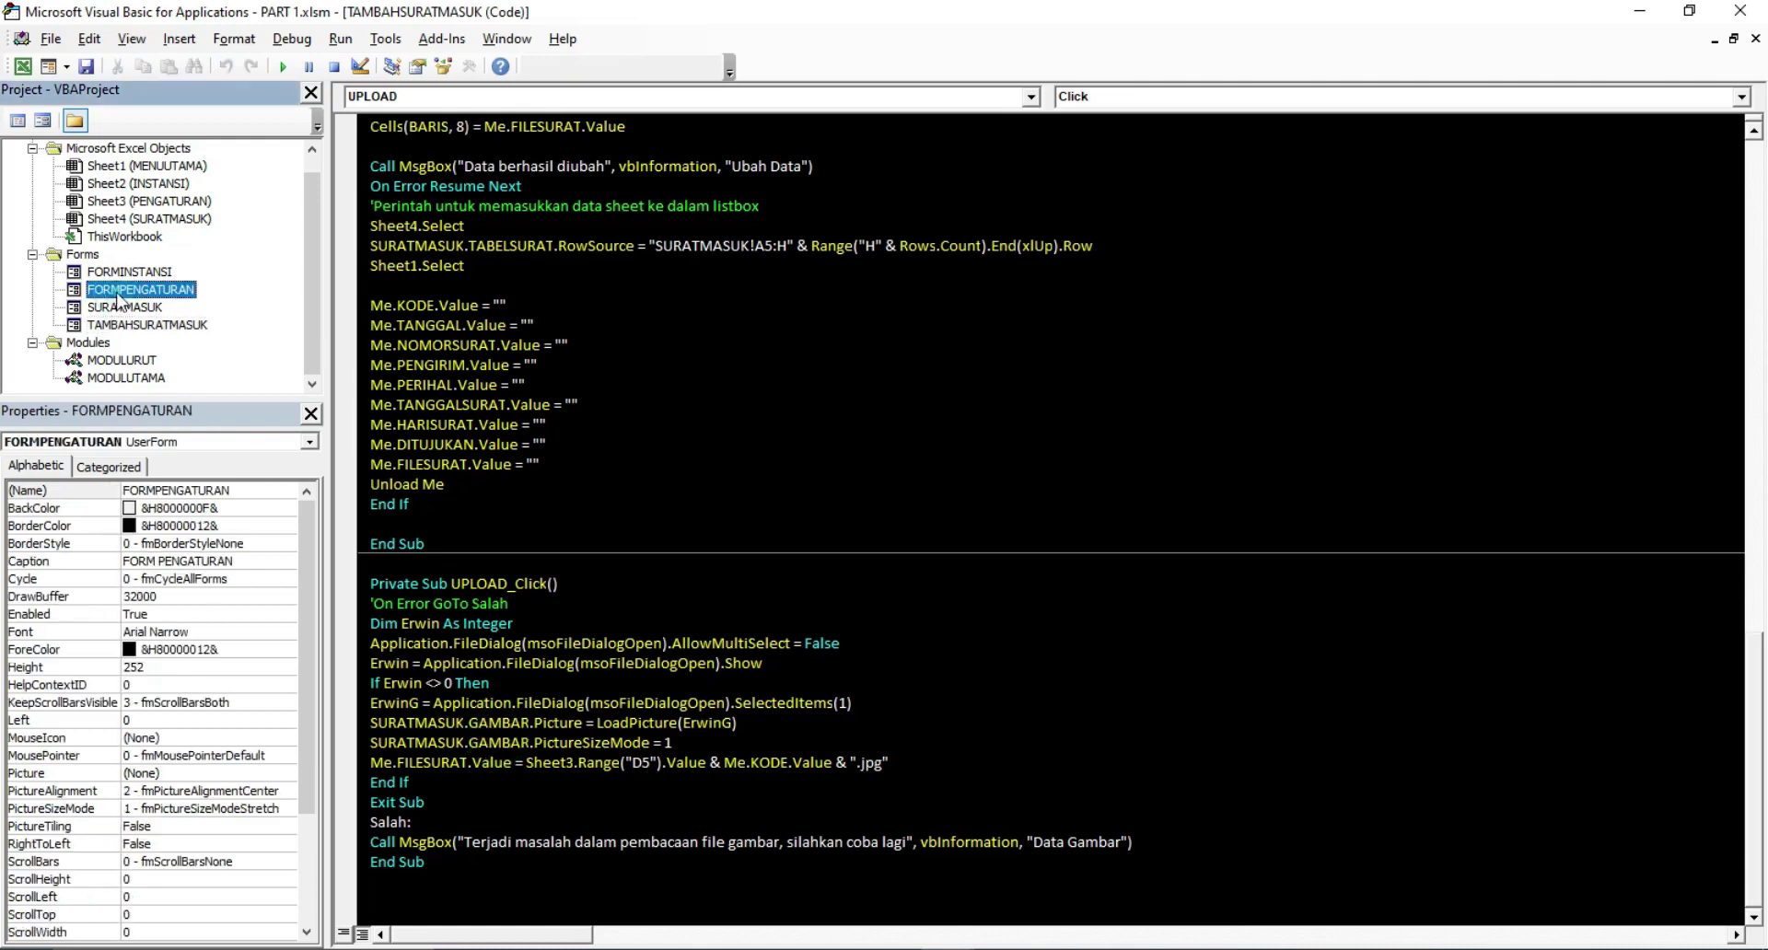
pyautogui.doubleClick(118, 291)
pyautogui.doubleClick(120, 307)
pyautogui.click(1495, 304)
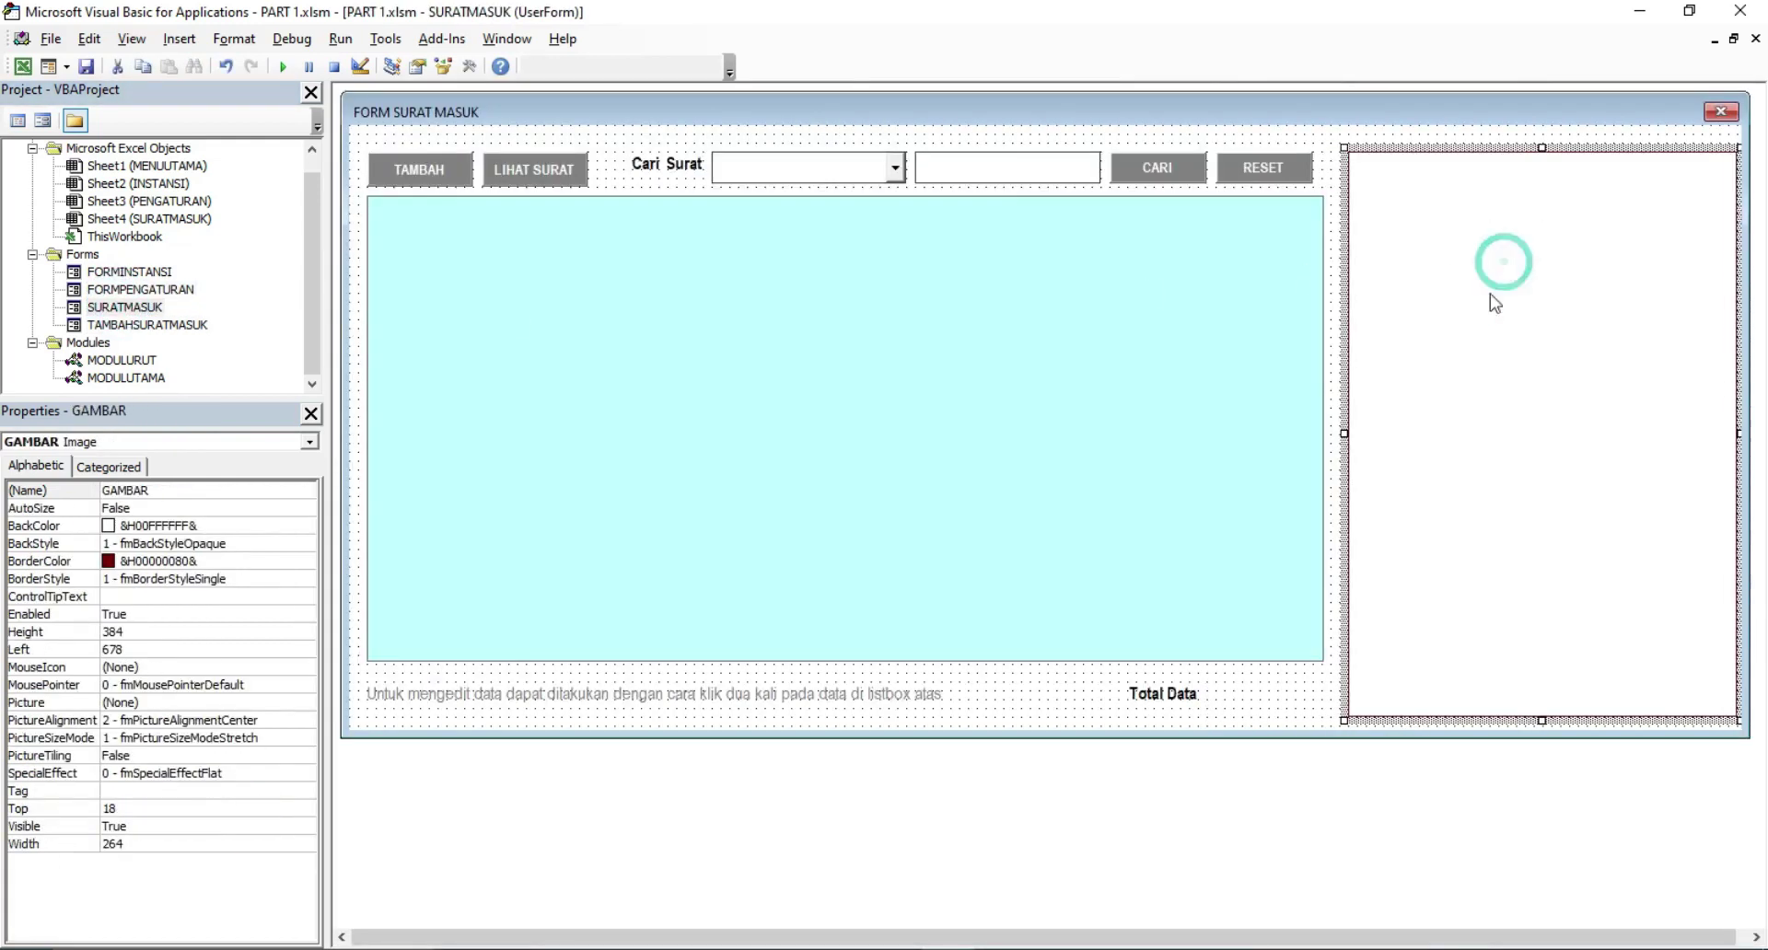
pyautogui.doubleClick(160, 326)
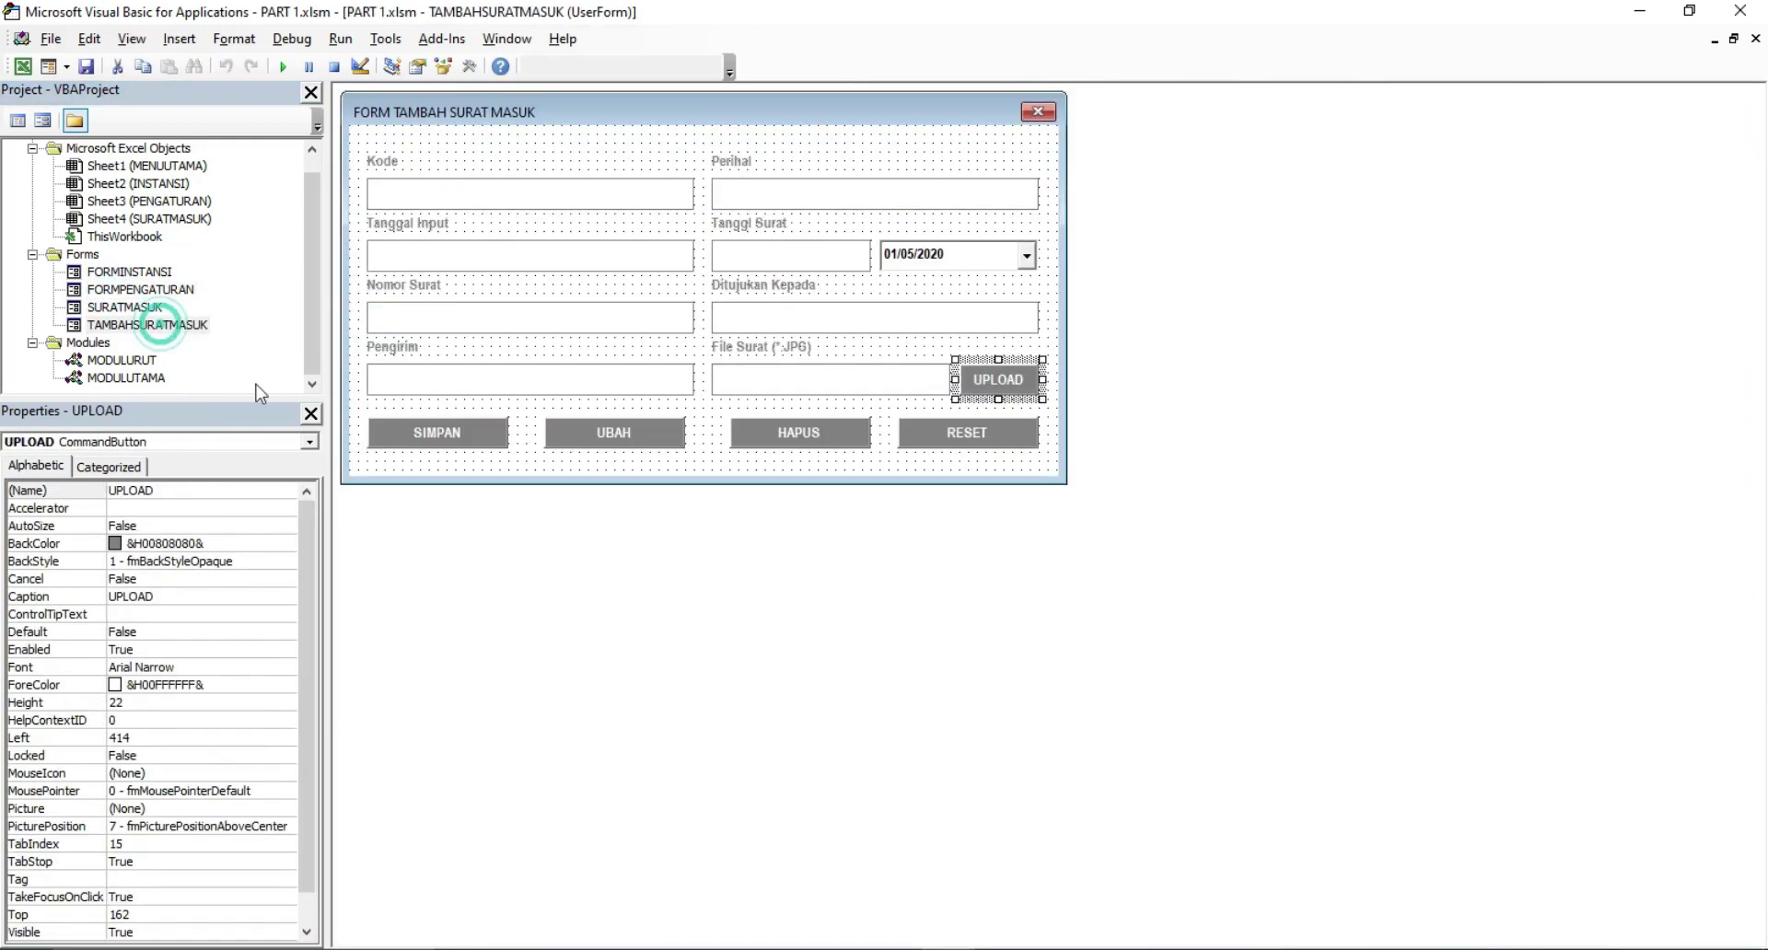
pyautogui.doubleClick(999, 381)
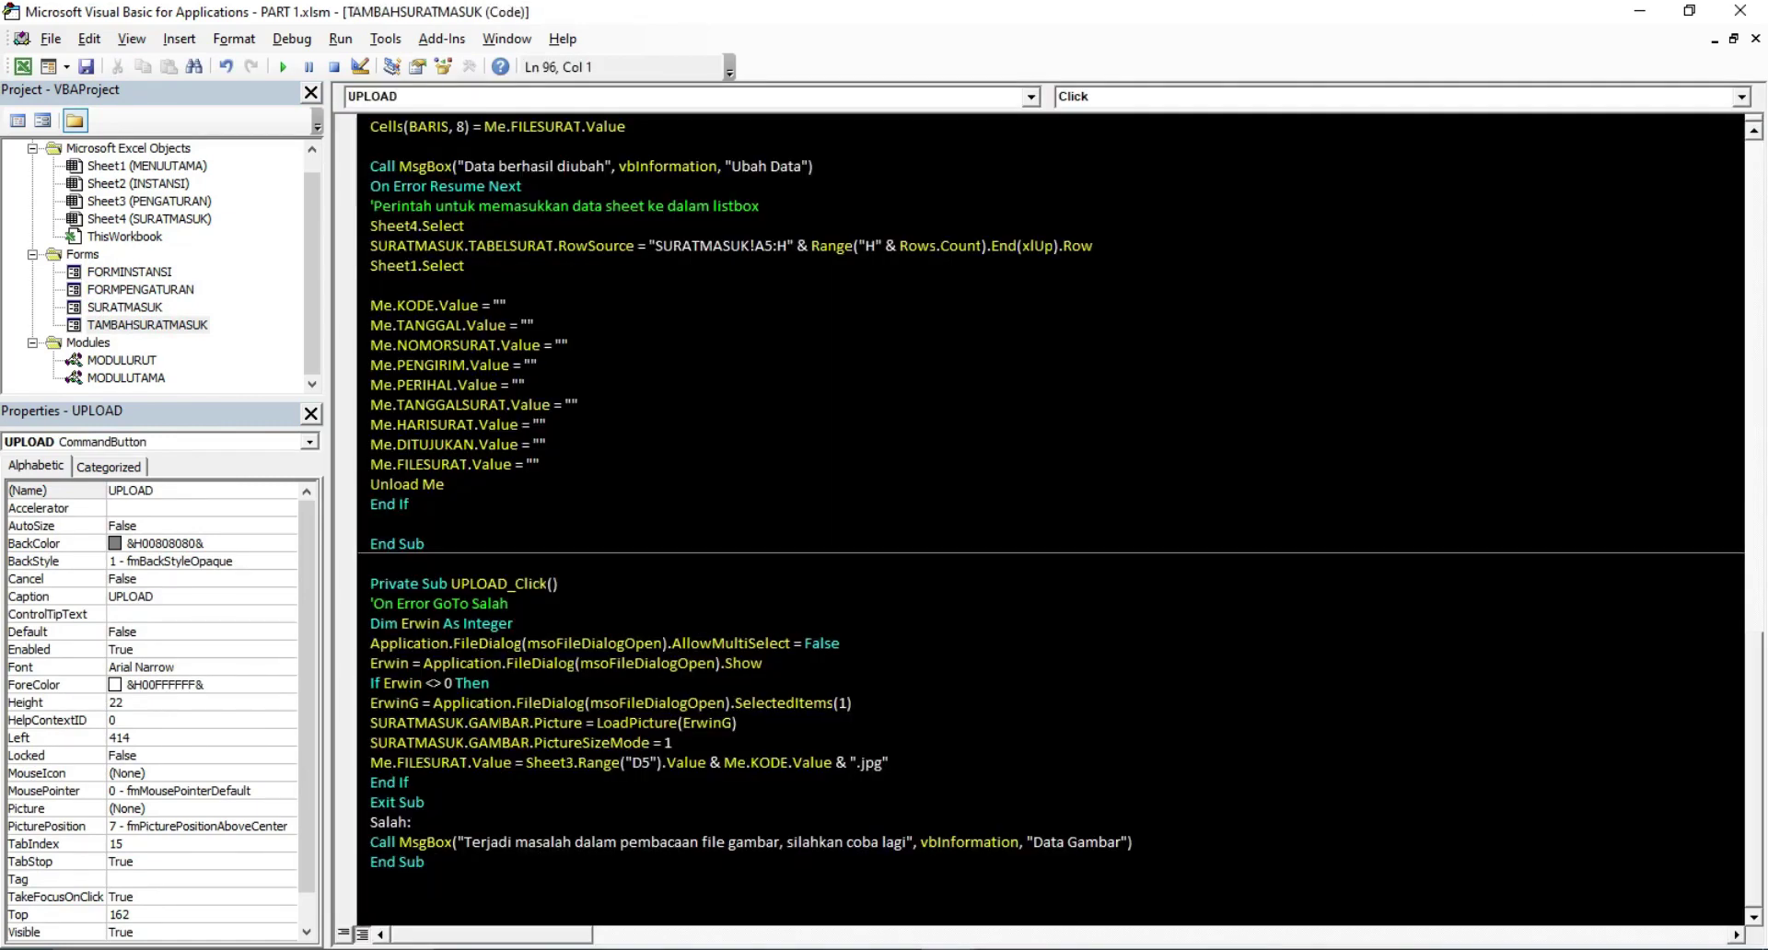
pyautogui.doubleClick(713, 722)
pyautogui.doubleClick(667, 742)
pyautogui.press('Right')
# Open the Tambah Surat Masuk form layout and compare its SIMPAN and UPLOAD buttons
pyautogui.click(190, 323)
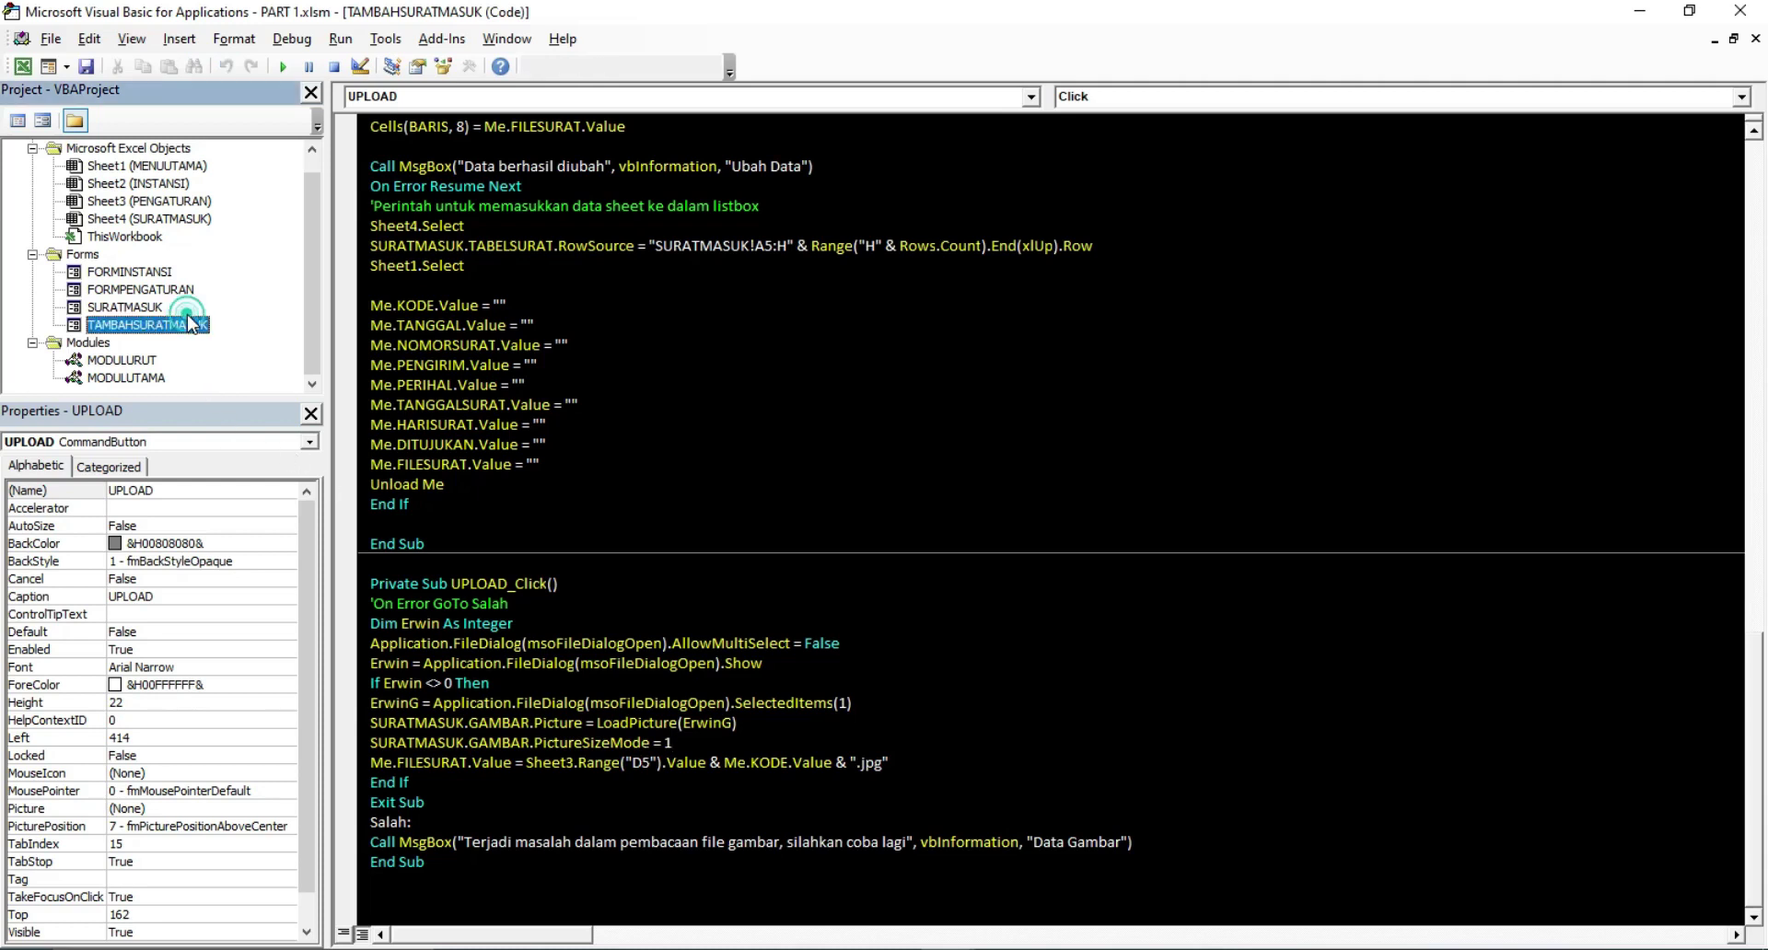
pyautogui.doubleClick(185, 324)
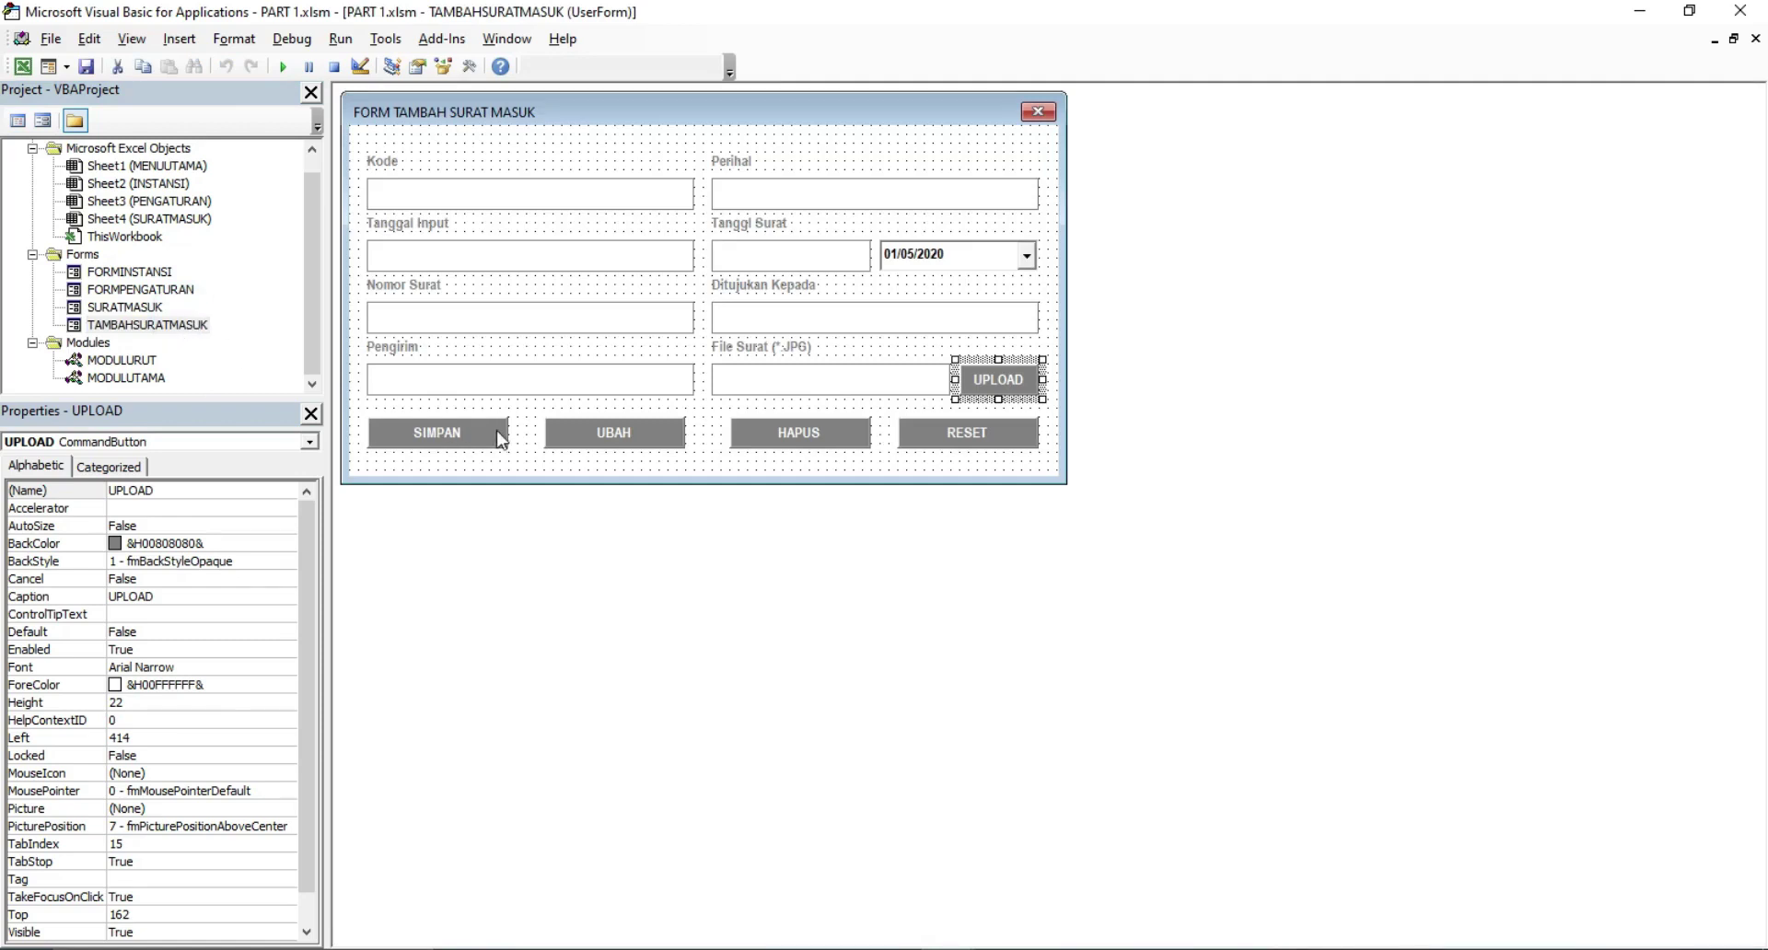
pyautogui.click(451, 436)
pyautogui.click(999, 380)
pyautogui.click(481, 440)
pyautogui.click(1012, 378)
# Review the UBAH_Click procedure down to Unload Me, then return to the Excel workbook
pyautogui.doubleClick(635, 436)
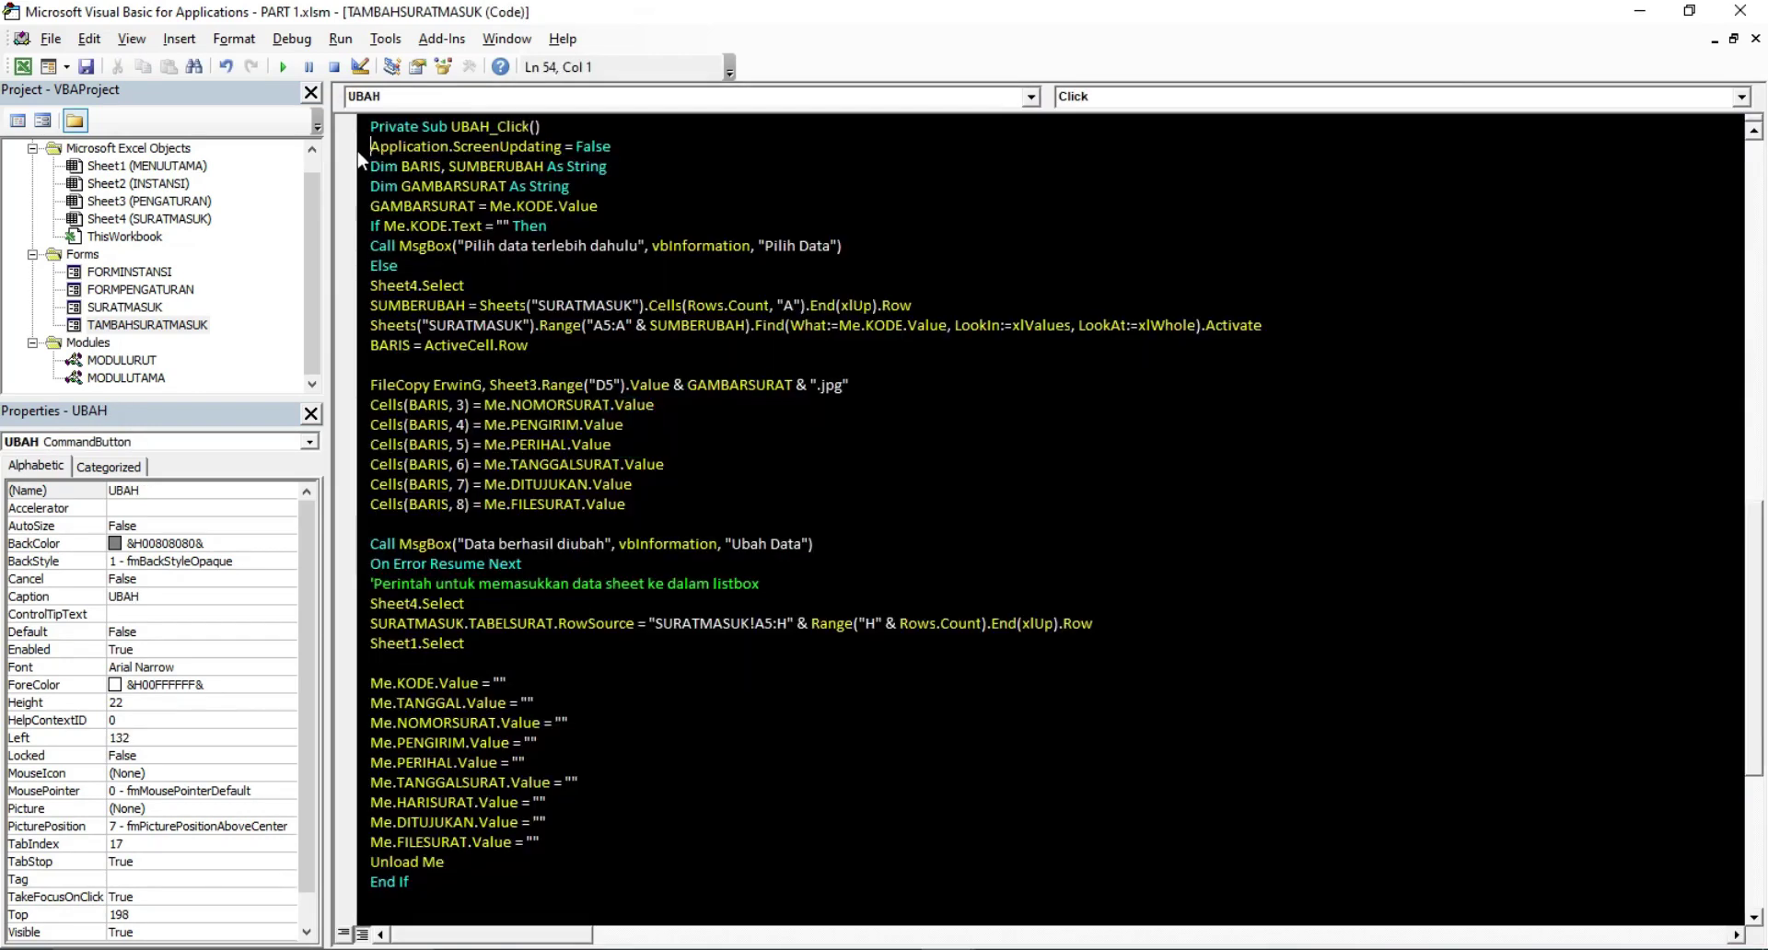
pyautogui.moveTo(357, 149); pyautogui.dragTo(358, 348)
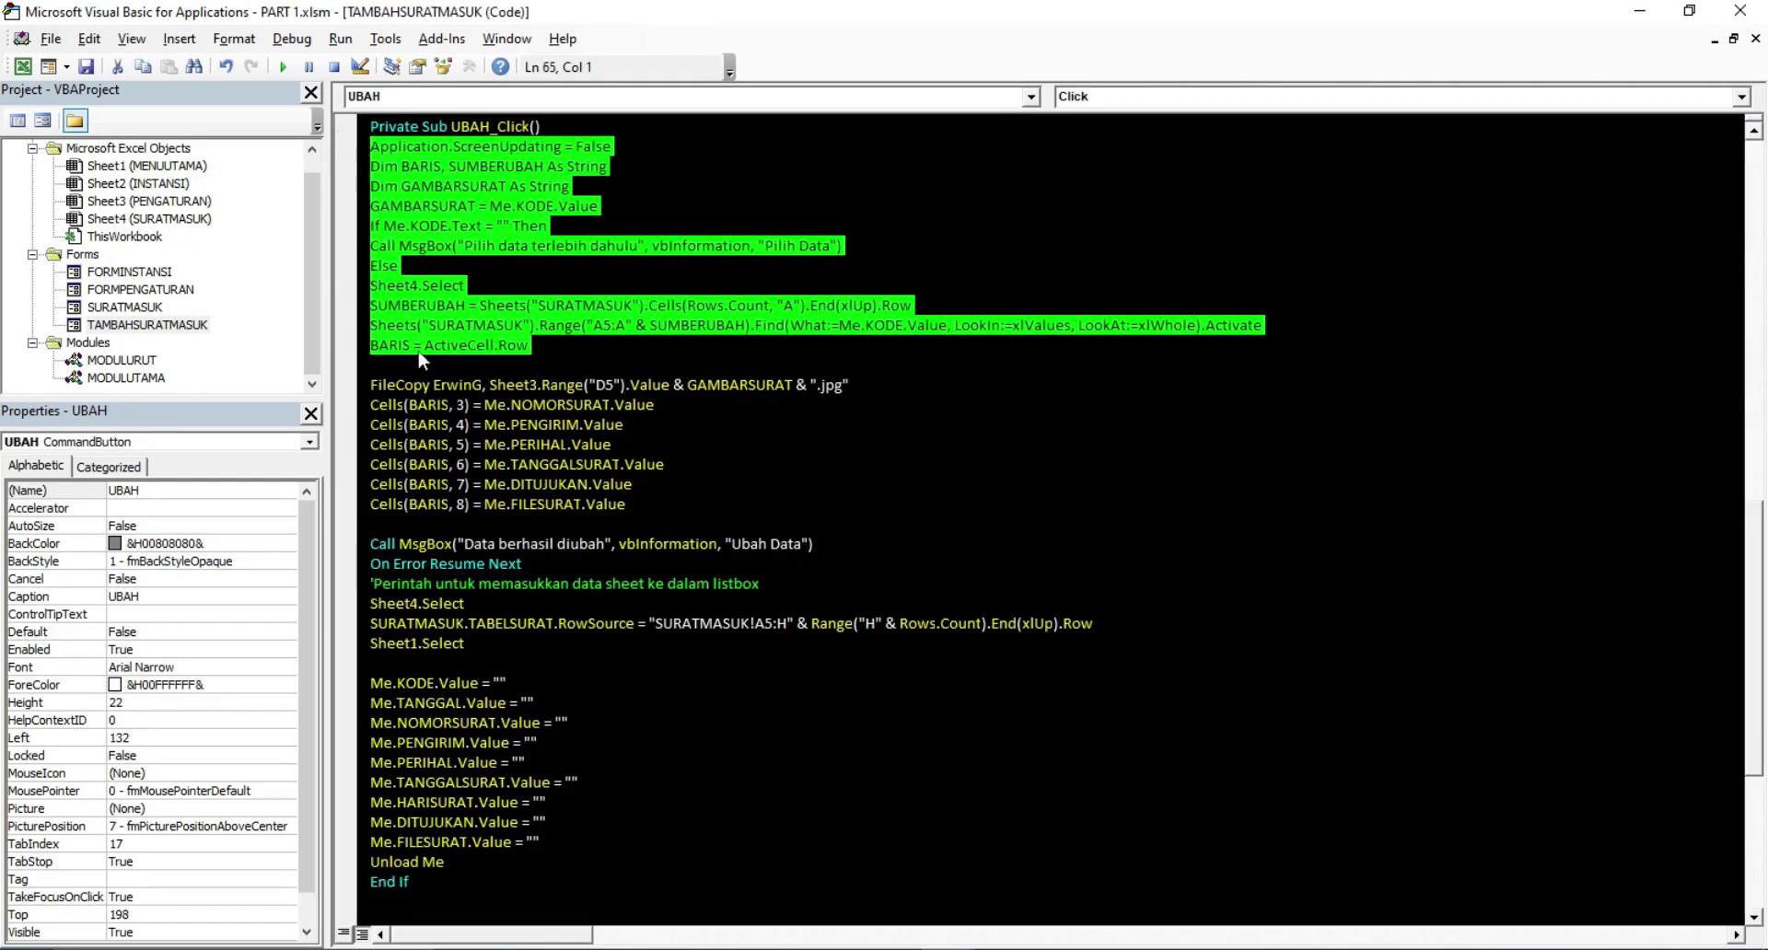
pyautogui.click(511, 405)
pyautogui.moveTo(359, 149); pyautogui.dragTo(449, 869)
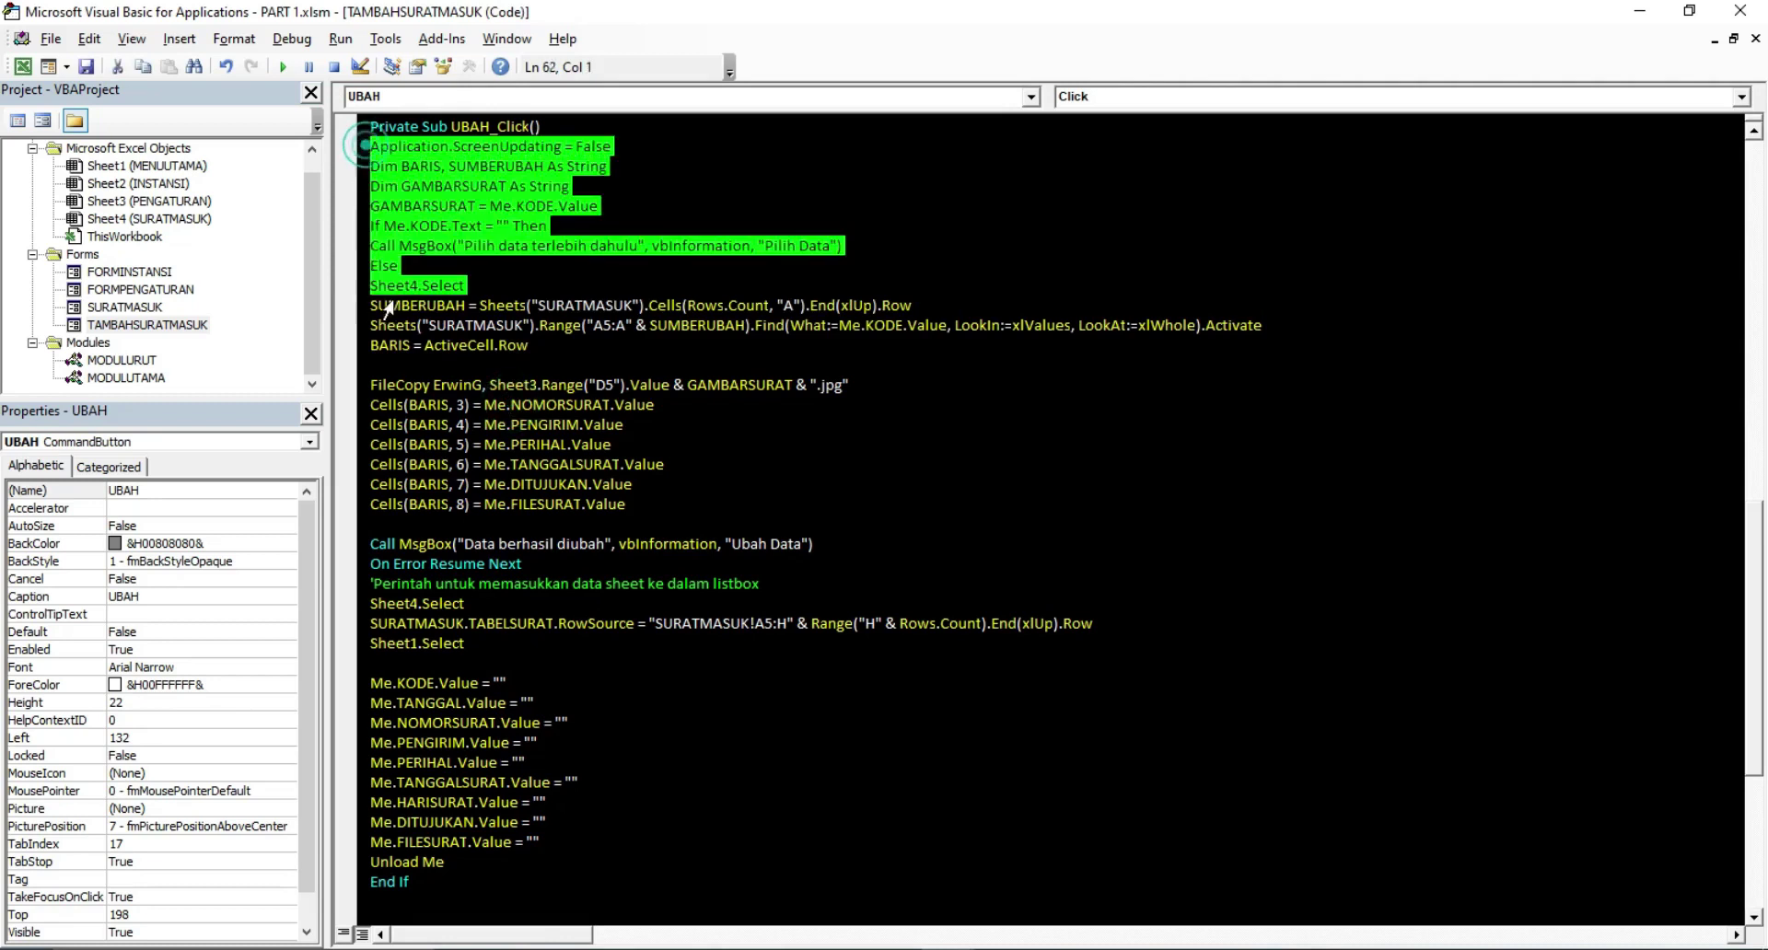
pyautogui.click(571, 698)
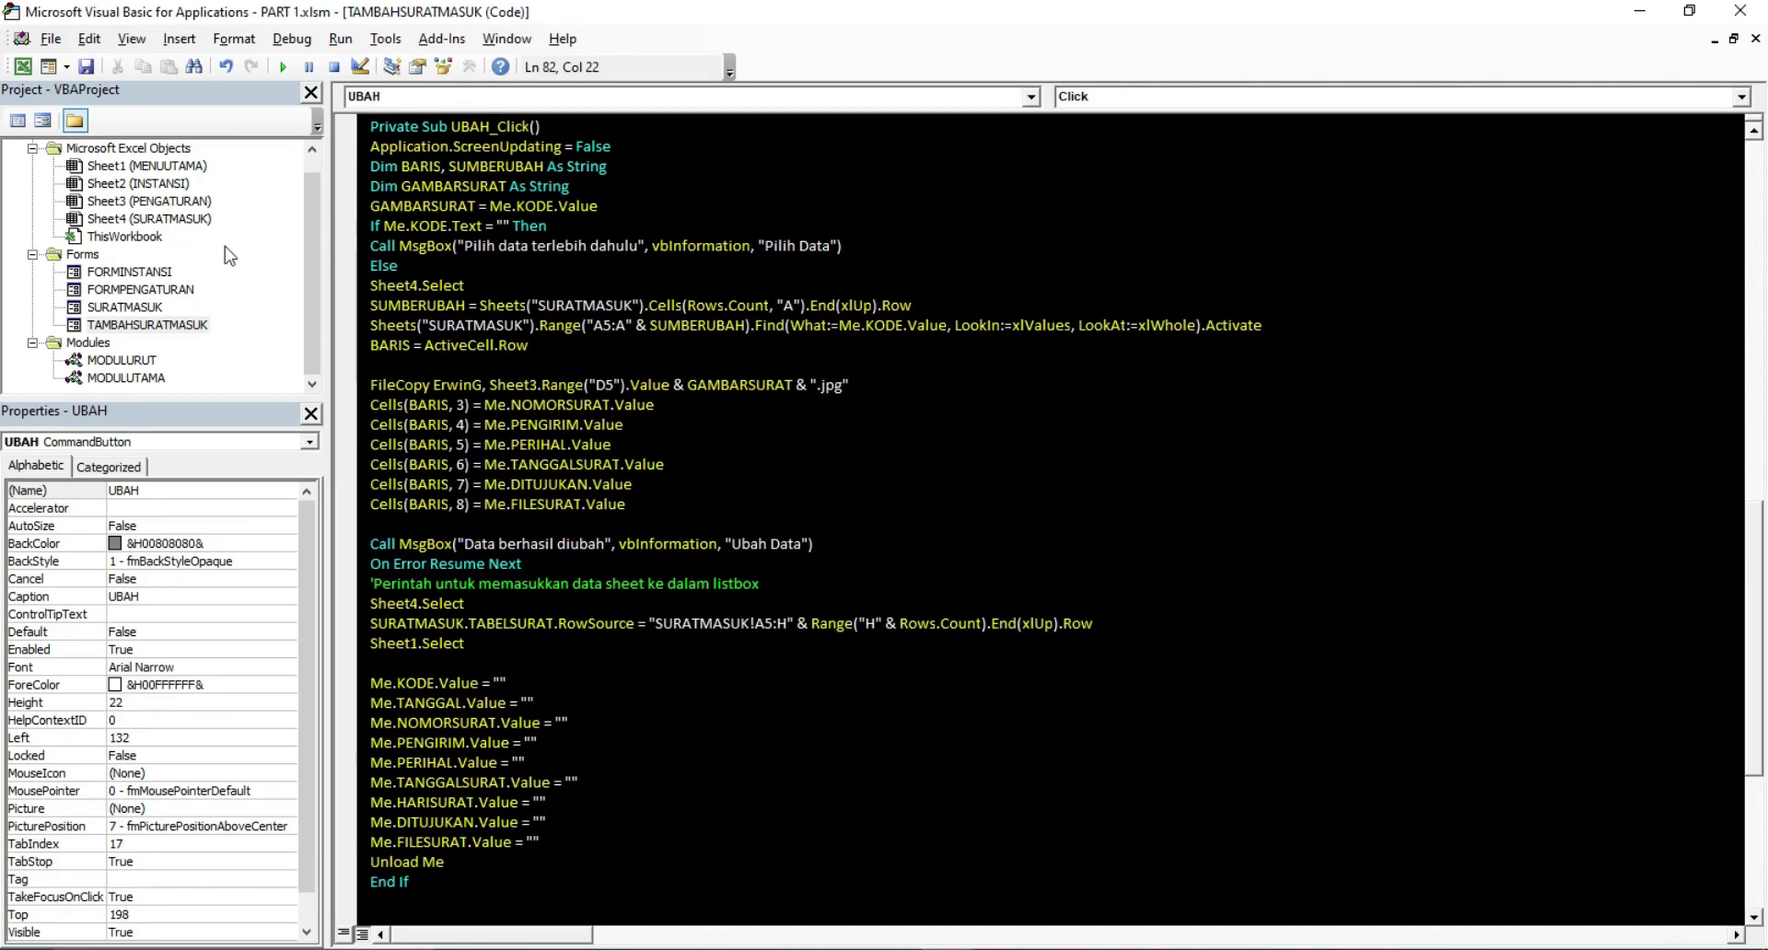
pyautogui.click(23, 66)
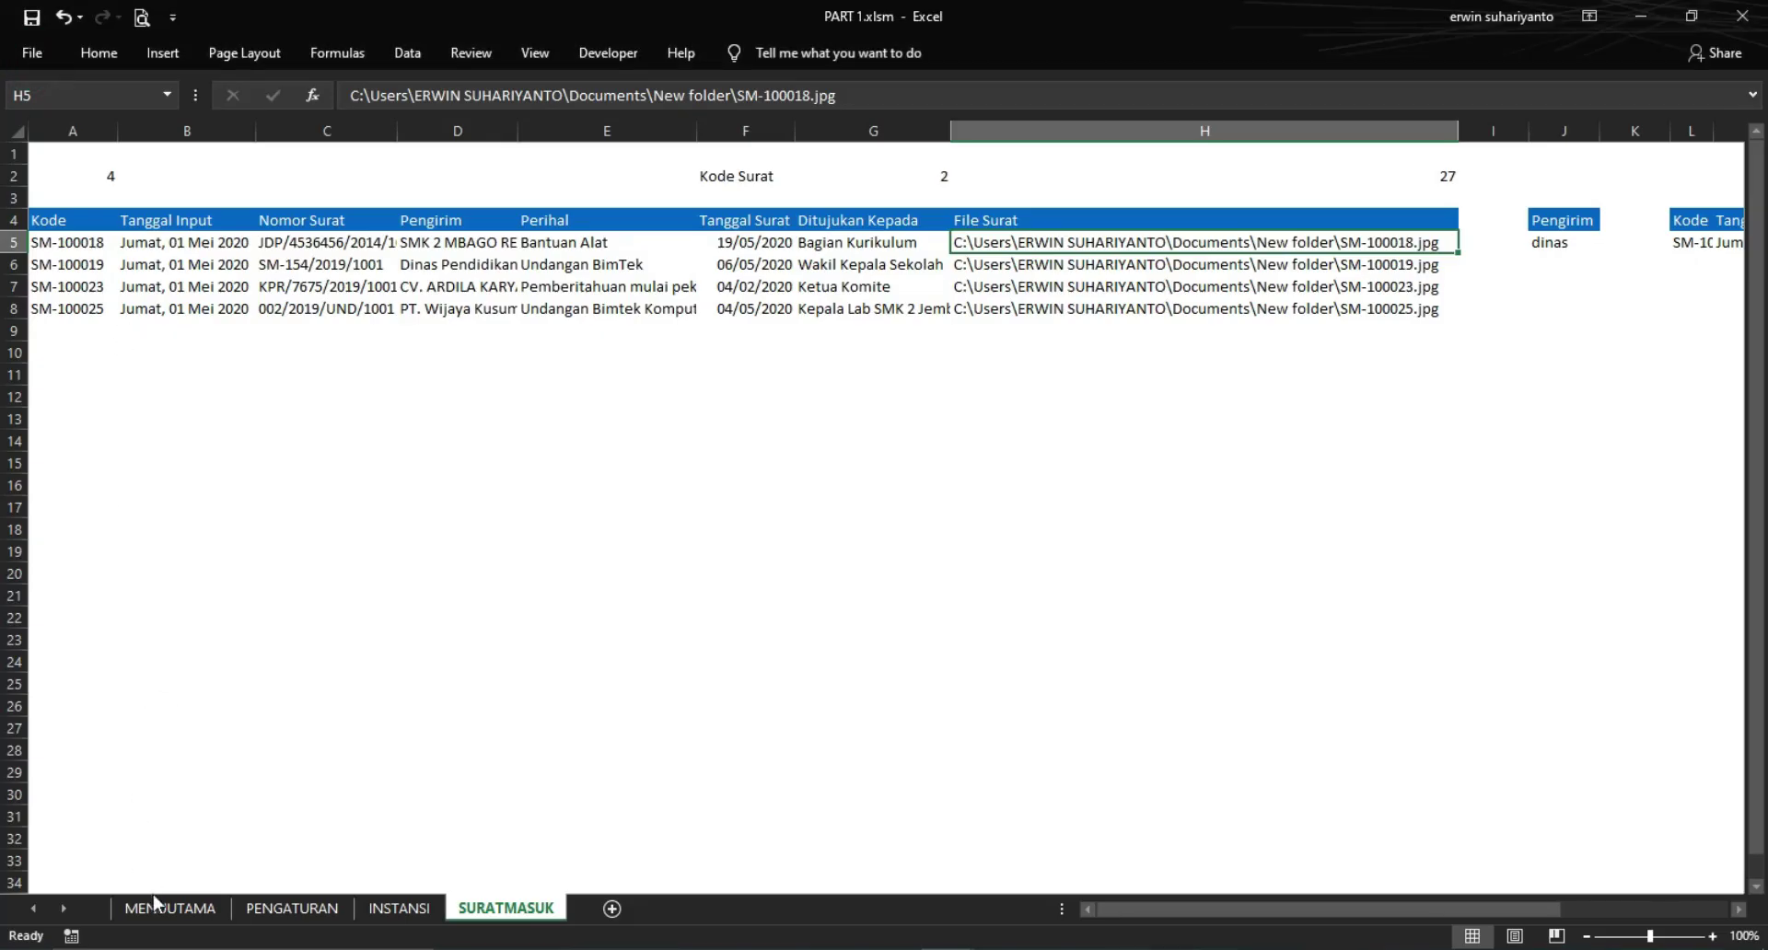
# From the MENUUTAMA dashboard, open Form Surat Masuk and the SM-100025 record for editing
pyautogui.click(154, 906)
pyautogui.click(147, 280)
pyautogui.click(574, 337)
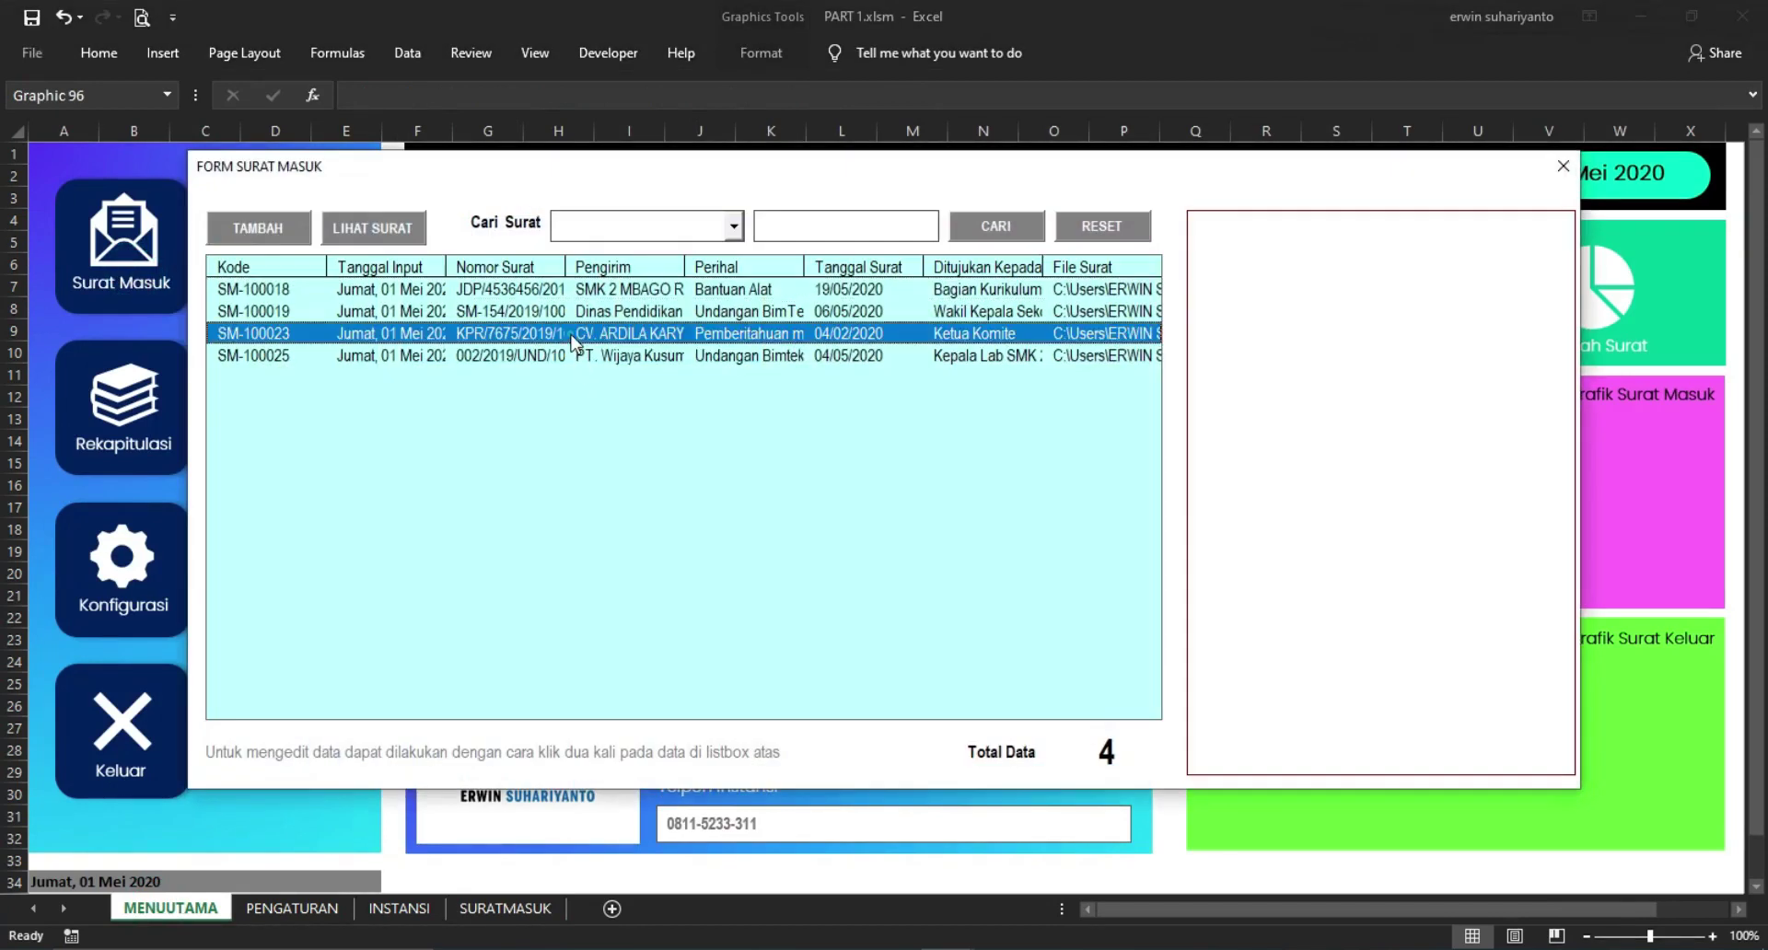
pyautogui.doubleClick(574, 337)
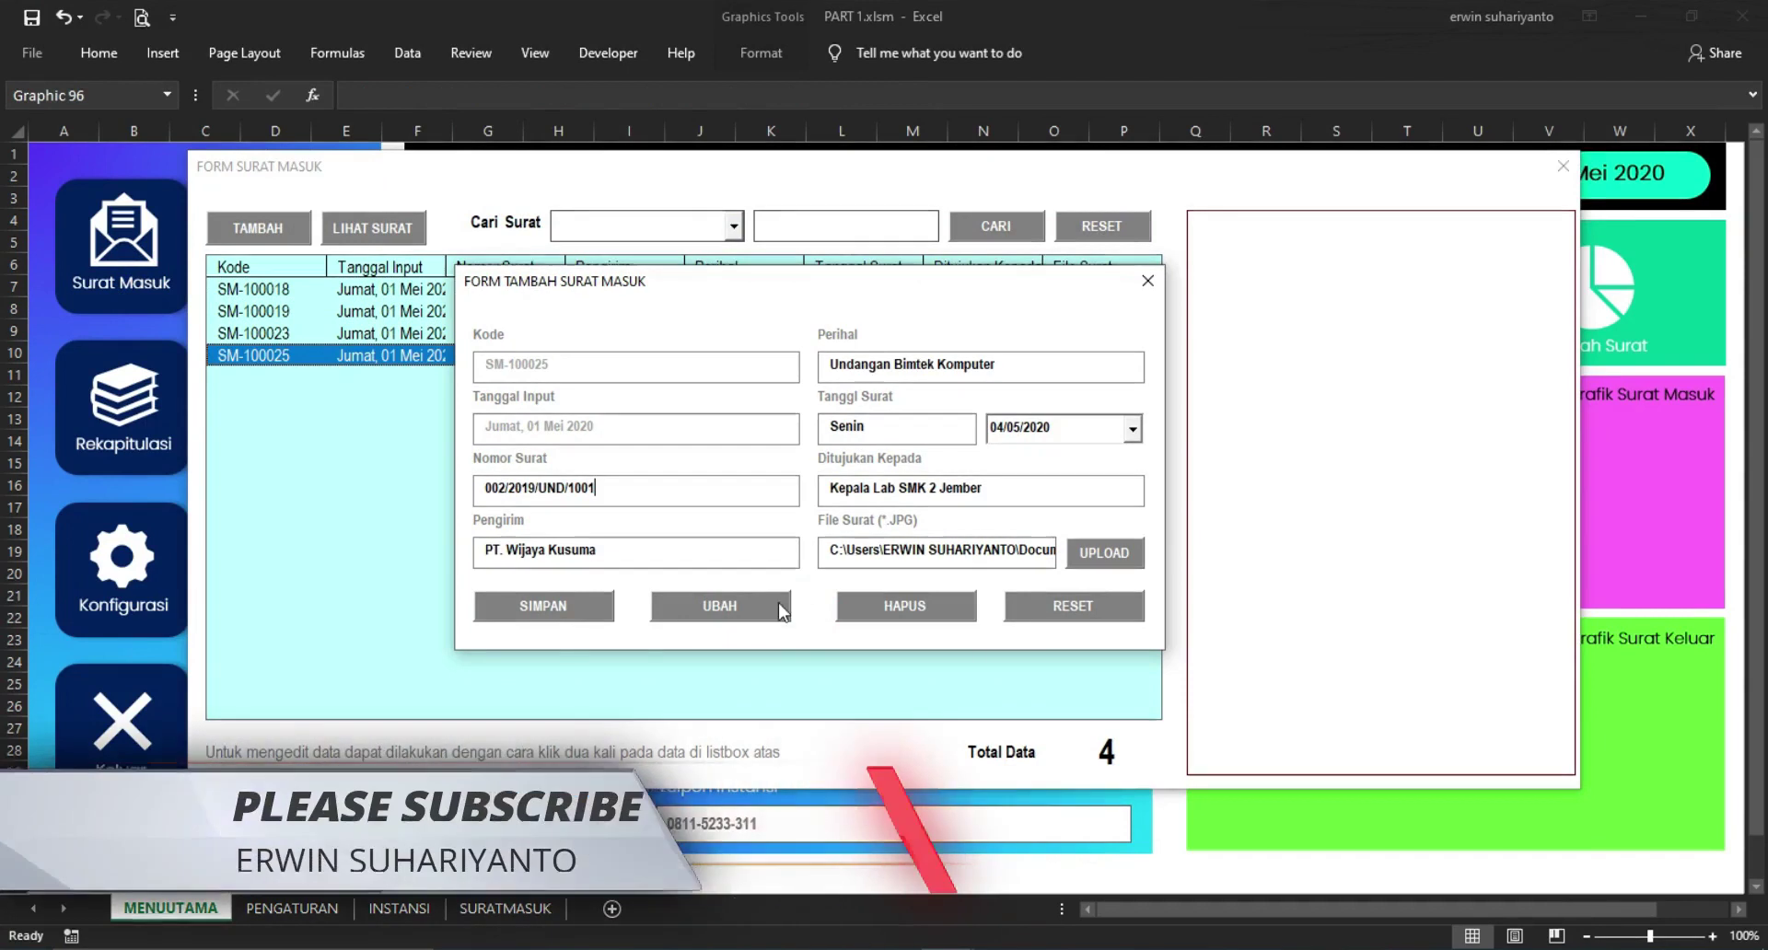
# Save the SM-100025 edits with UBAH, confirm, and open SM-100023 for editing
pyautogui.click(938, 618)
pyautogui.click(1061, 611)
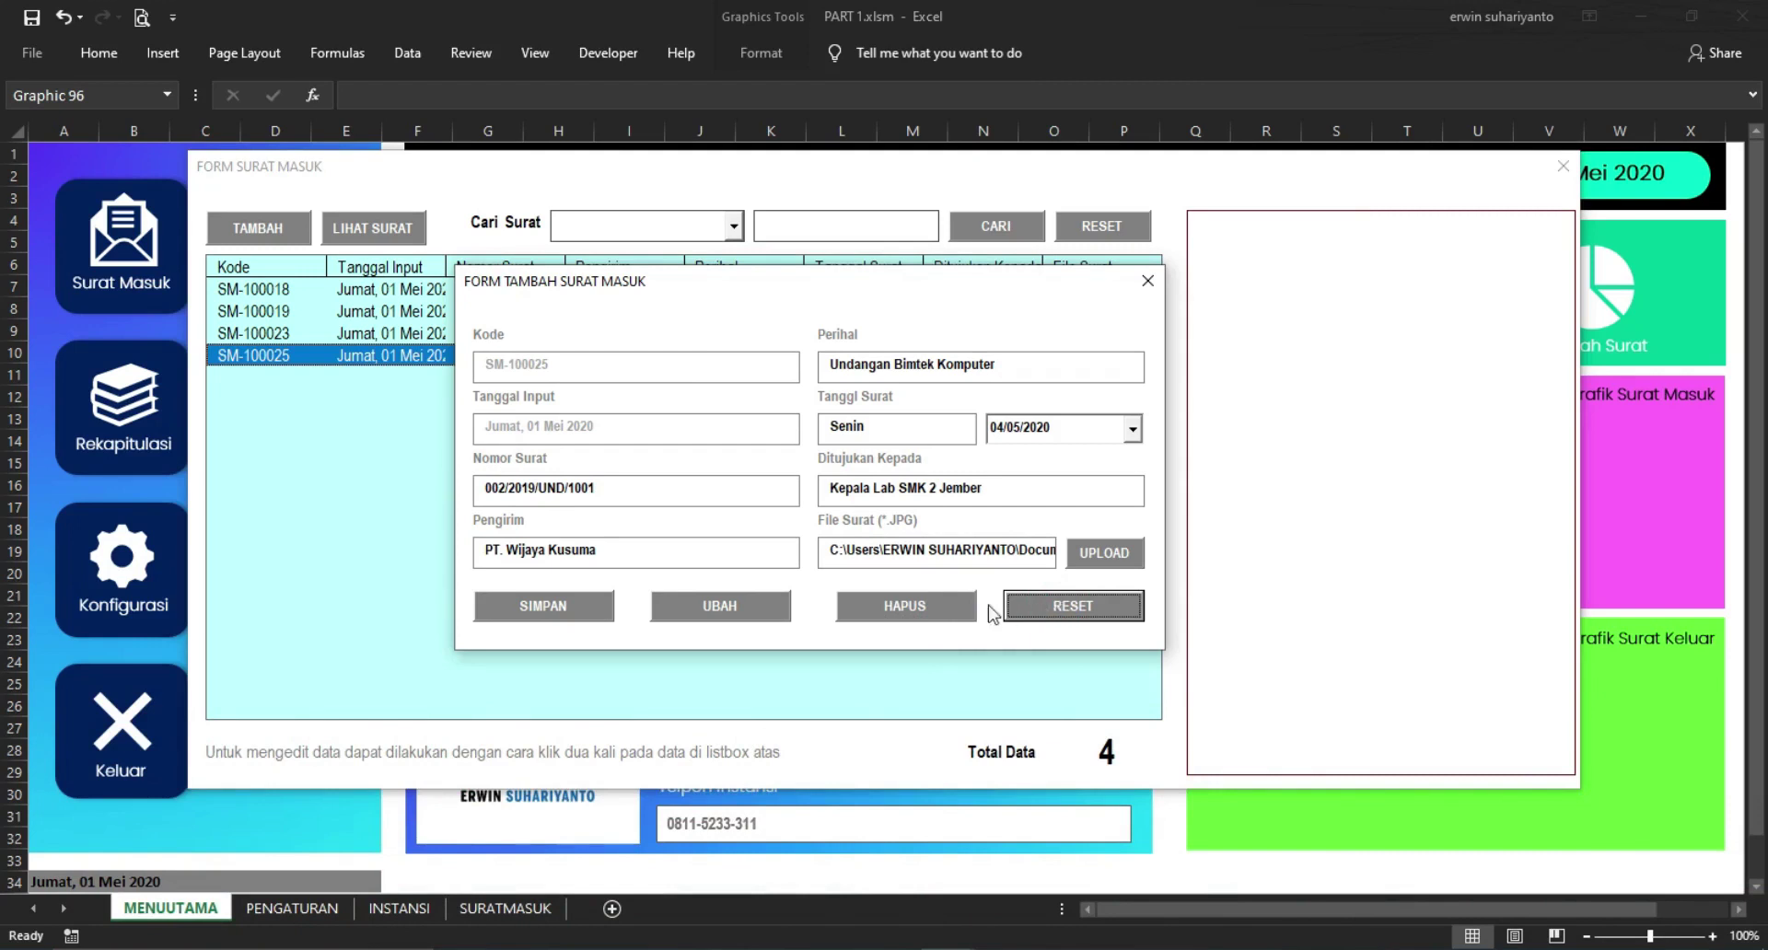
pyautogui.click(750, 609)
pyautogui.click(930, 565)
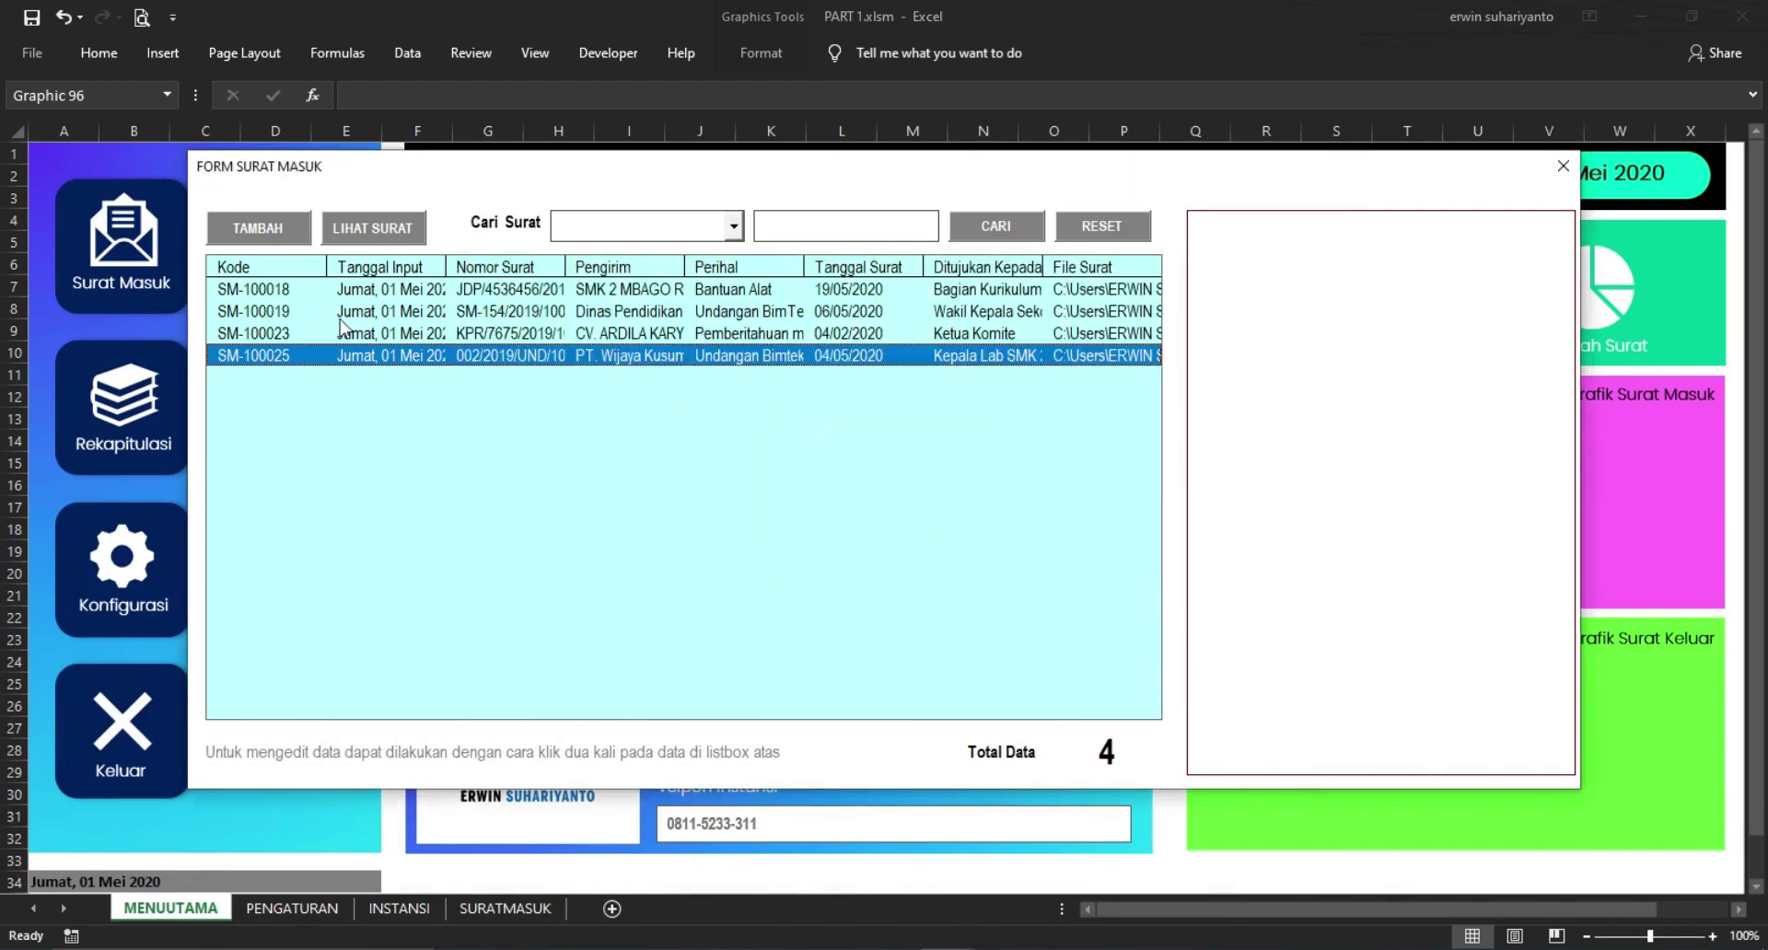
pyautogui.doubleClick(376, 333)
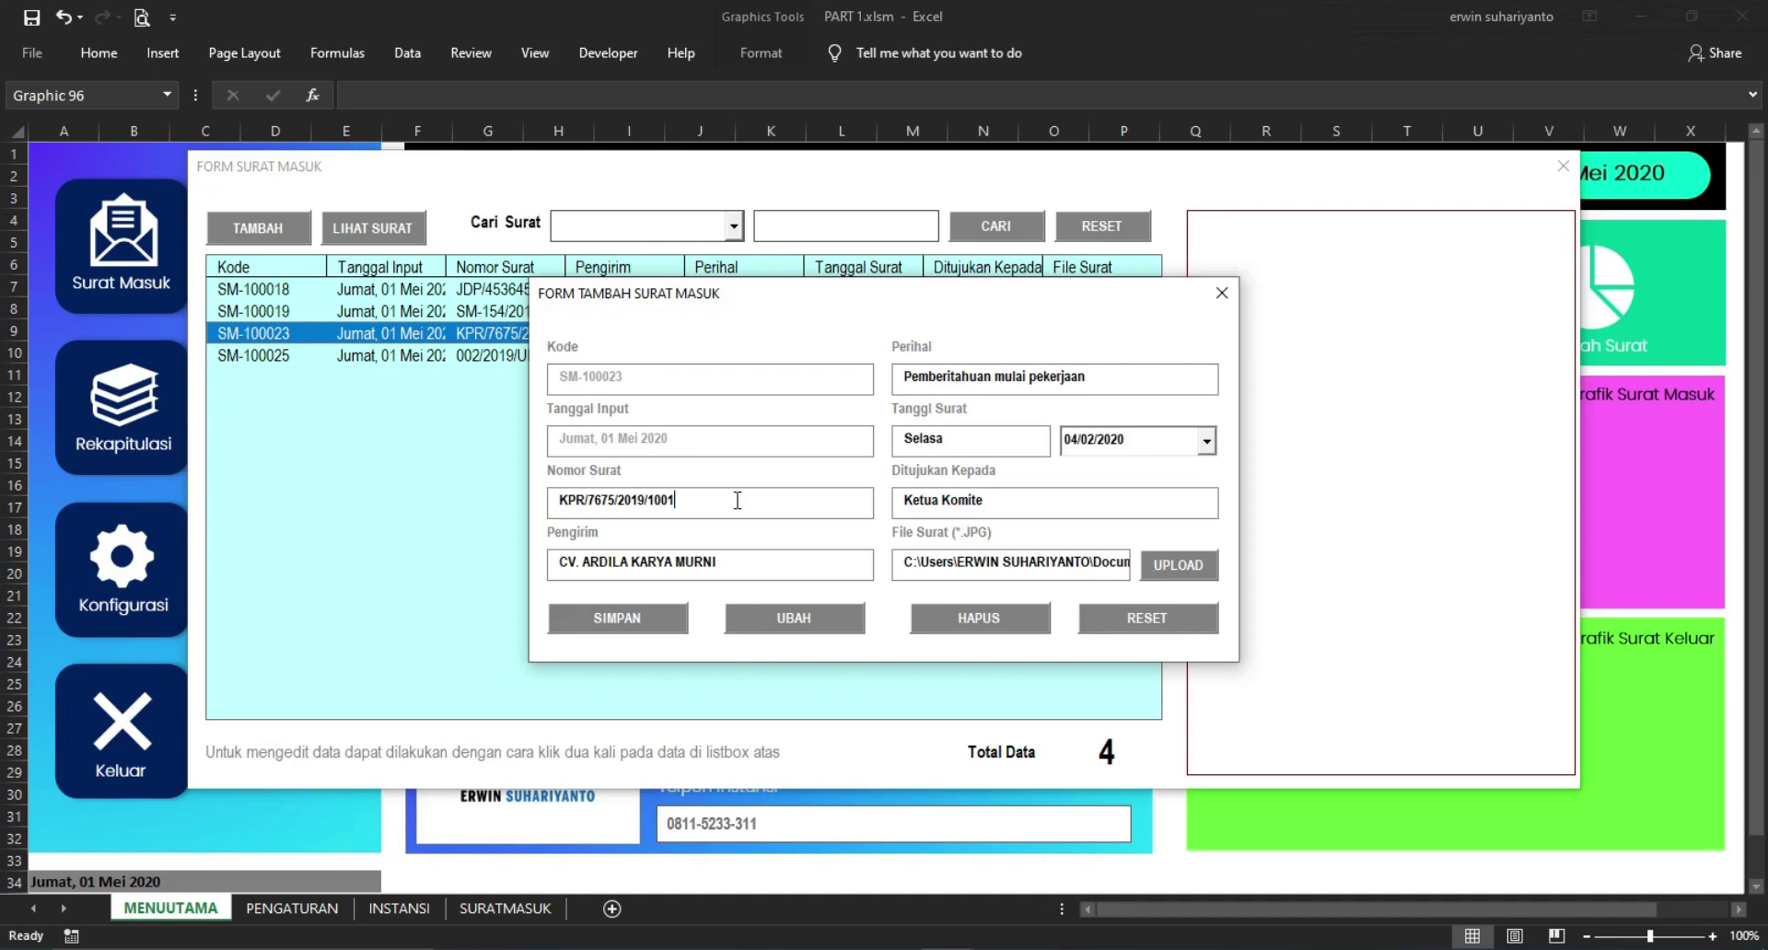
# Close the letter edit form, select SM-100025 and preview its scanned letter image with LIHAT SURAT
pyautogui.click(1221, 293)
pyautogui.click(404, 314)
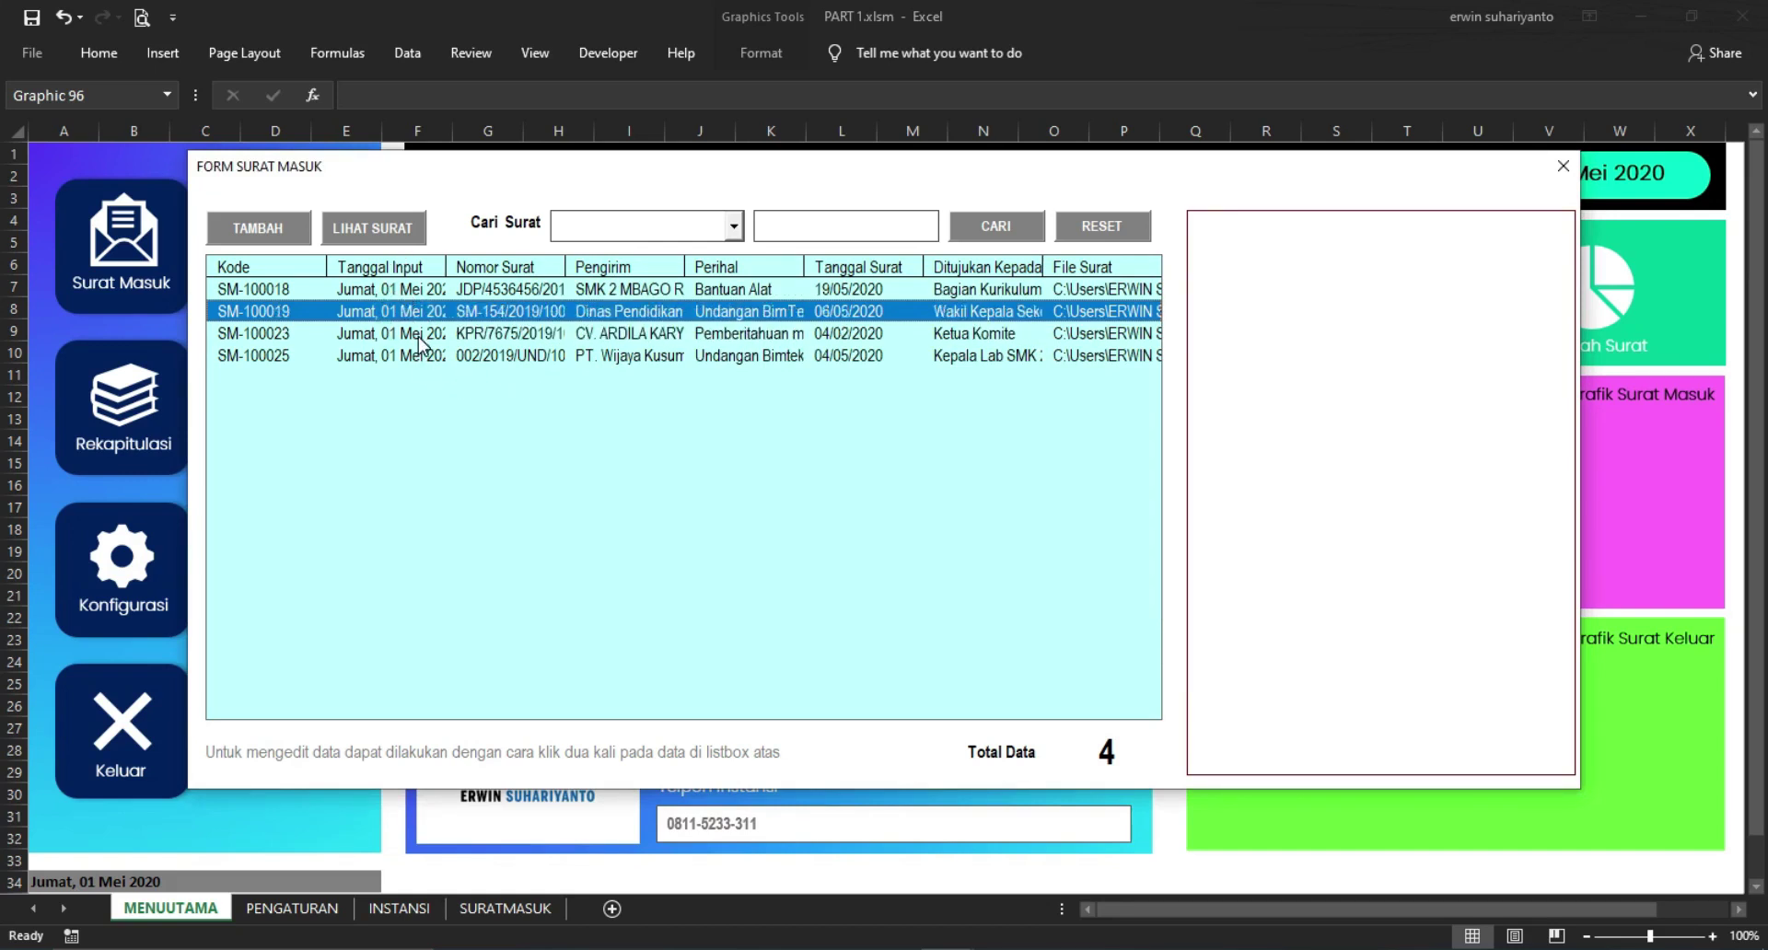
pyautogui.click(418, 337)
pyautogui.press('Down')
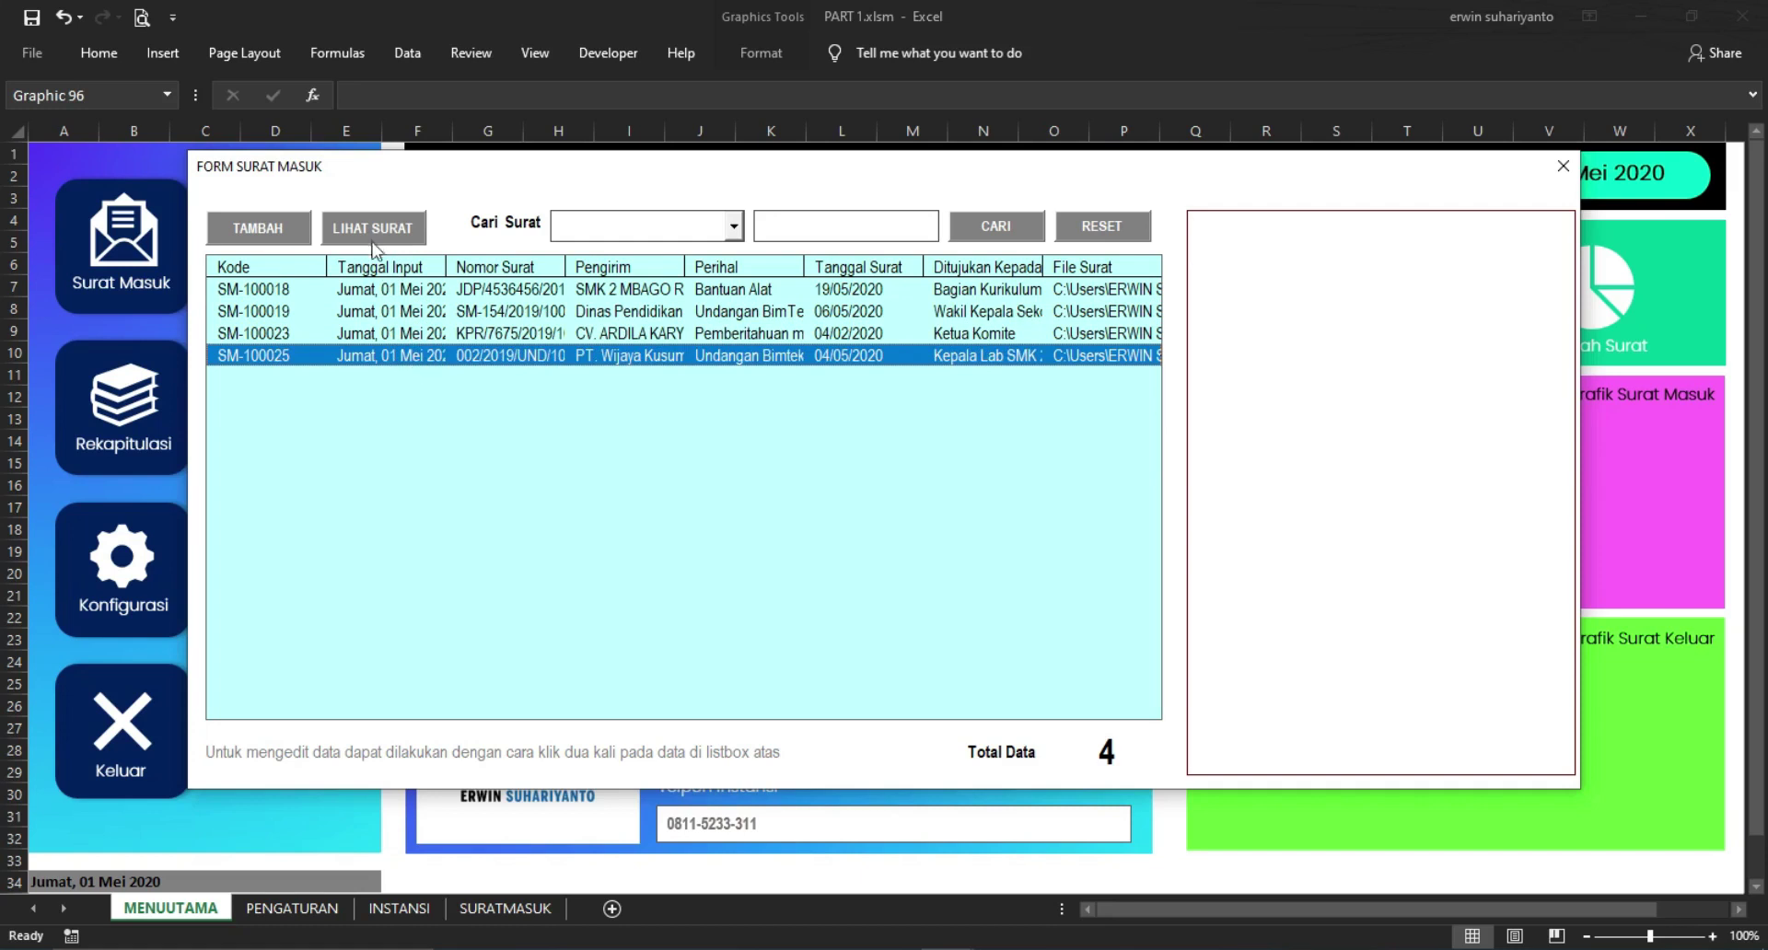
pyautogui.click(374, 232)
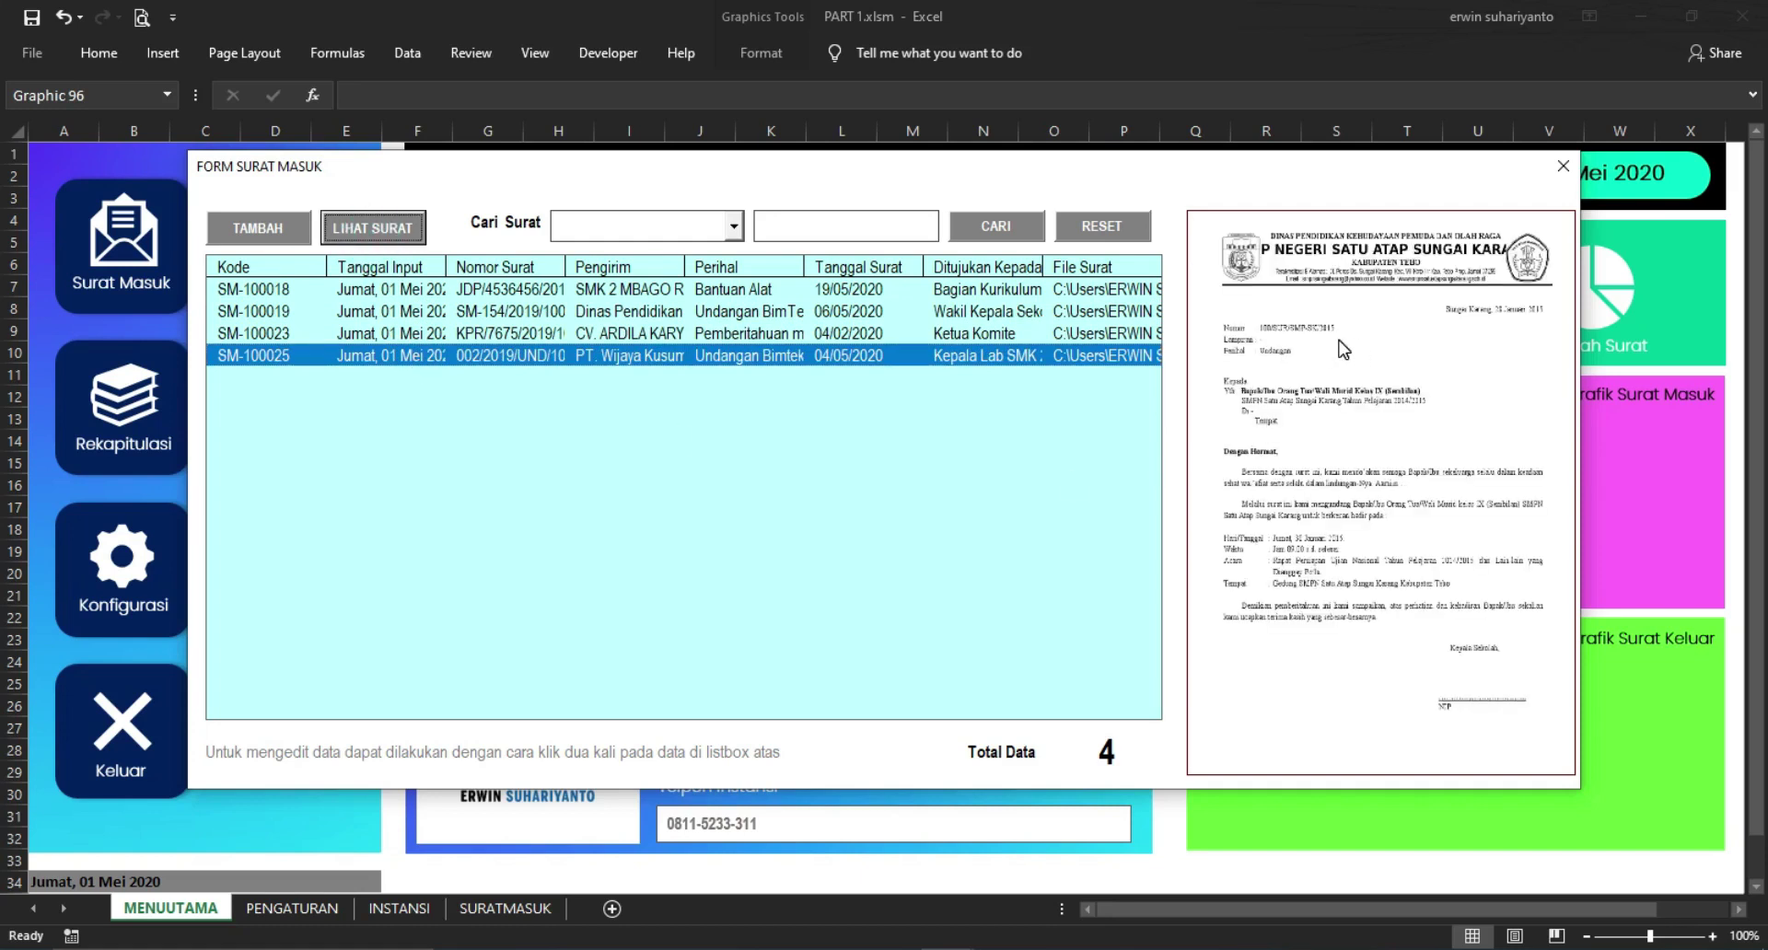
pyautogui.click(395, 331)
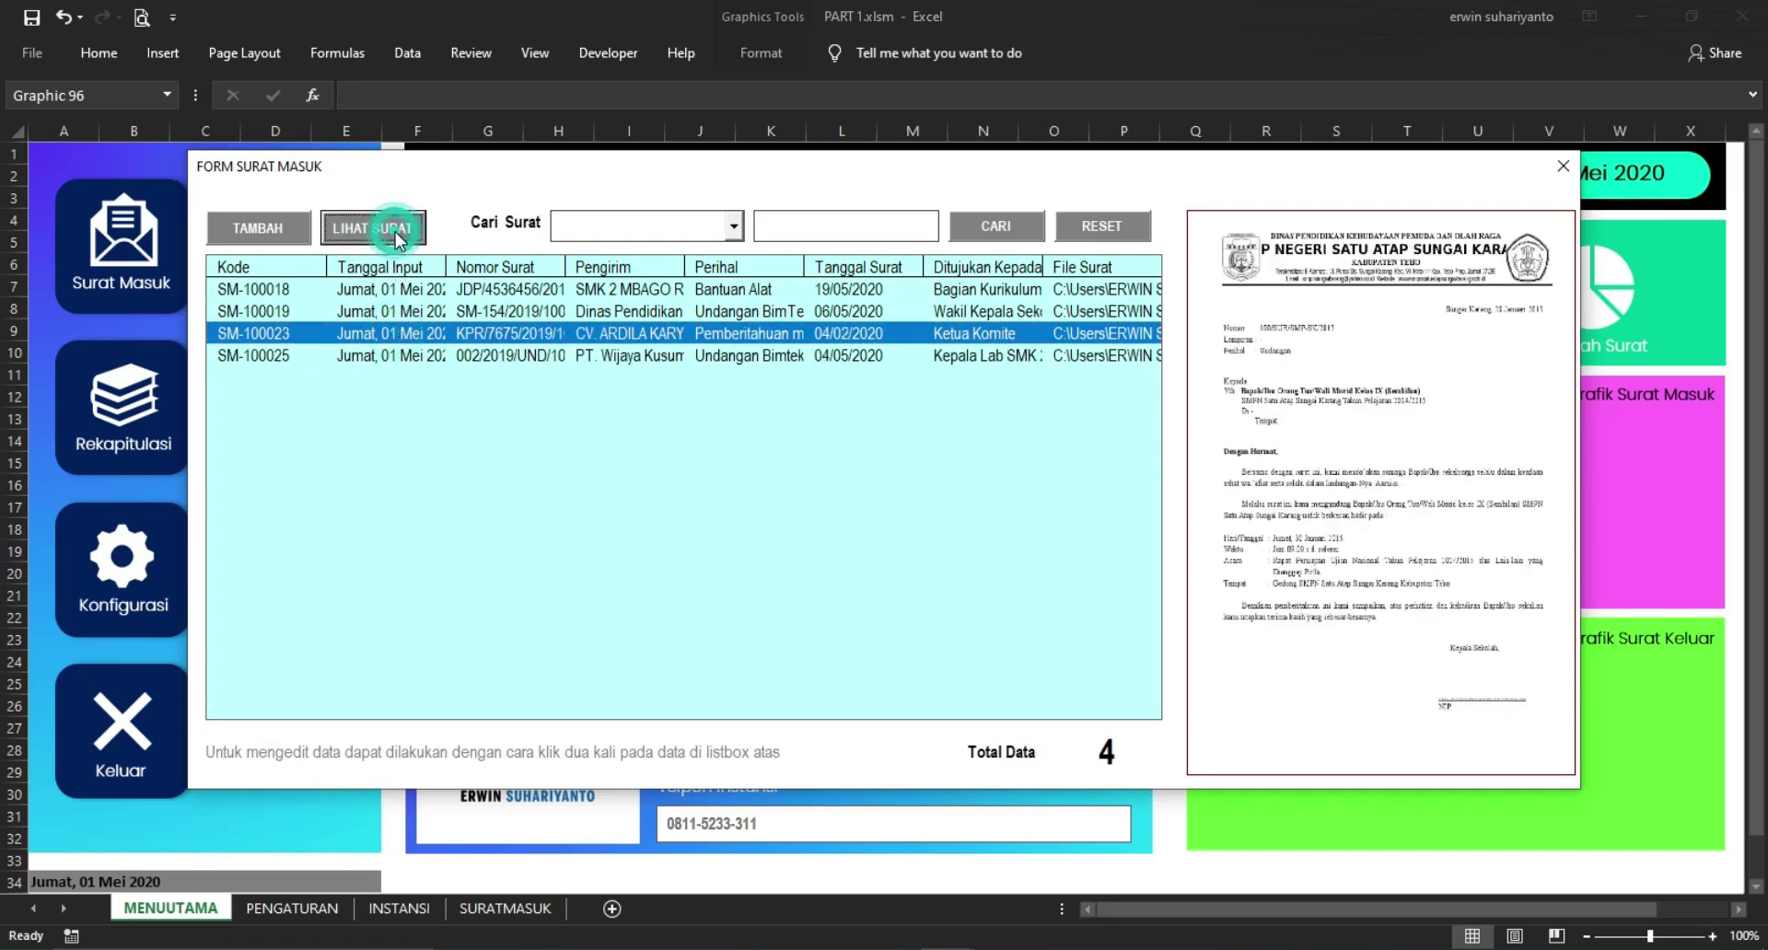
pyautogui.click(408, 341)
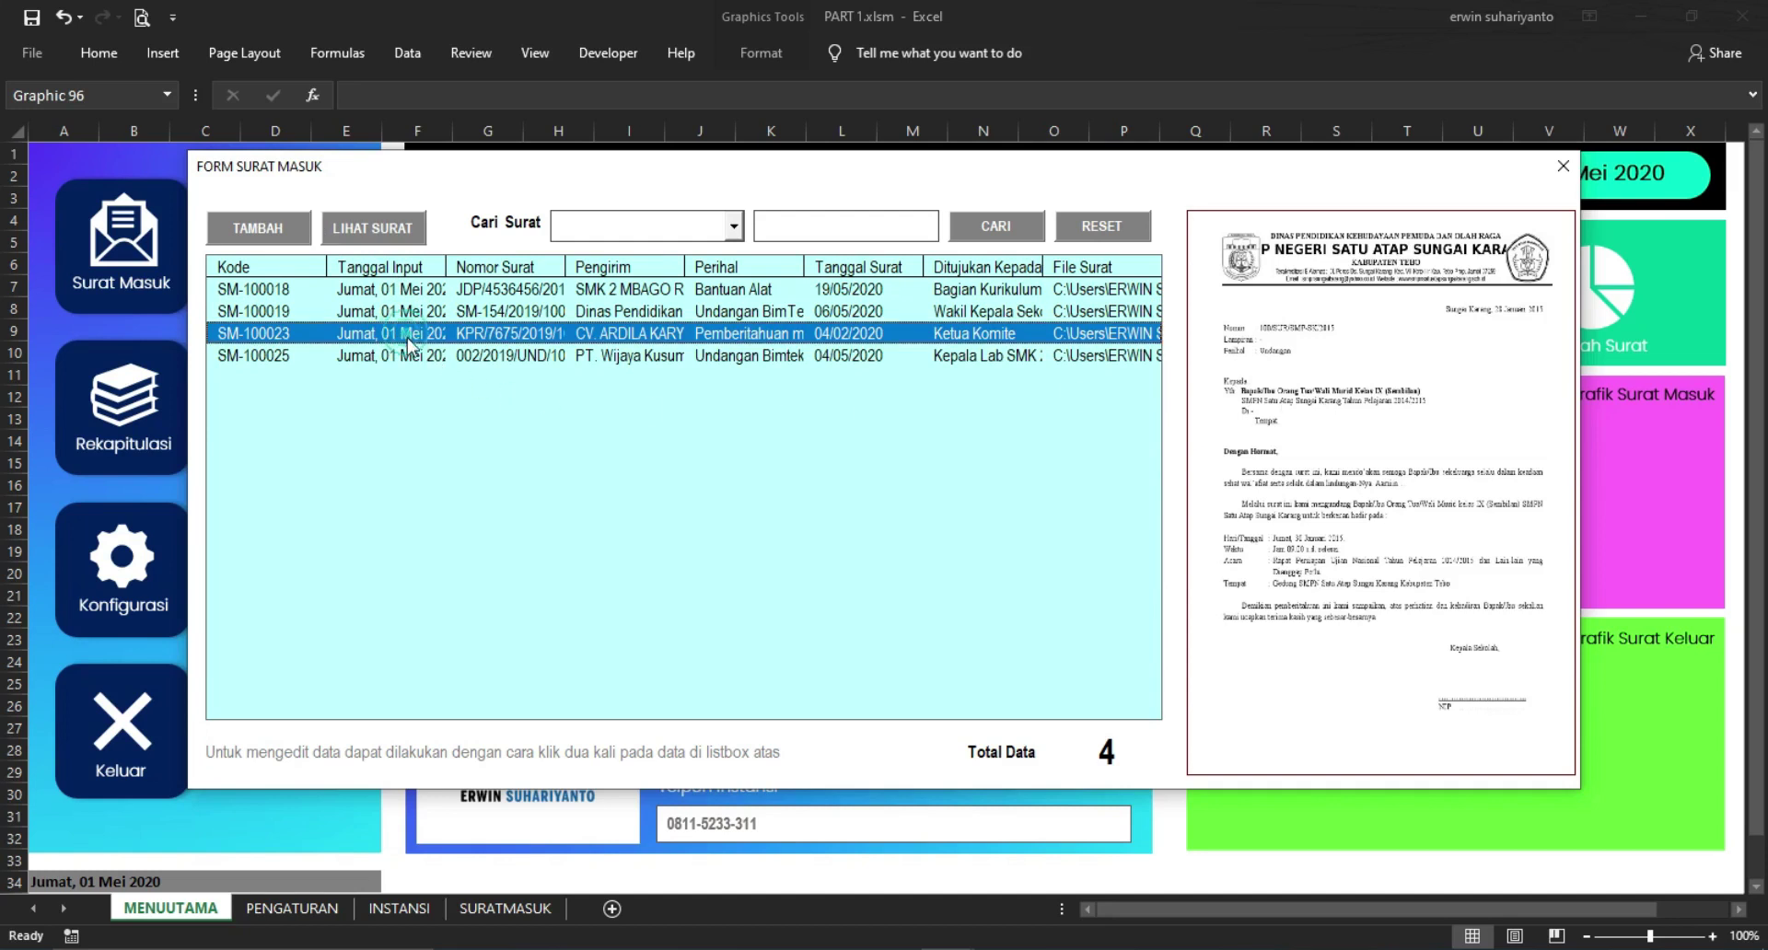
# Attach rapat-pembentukan-ppdb-dan-panitia-pramuka-001.jpg to letter SM-100025 and save the update with UBAH
pyautogui.doubleClick(403, 356)
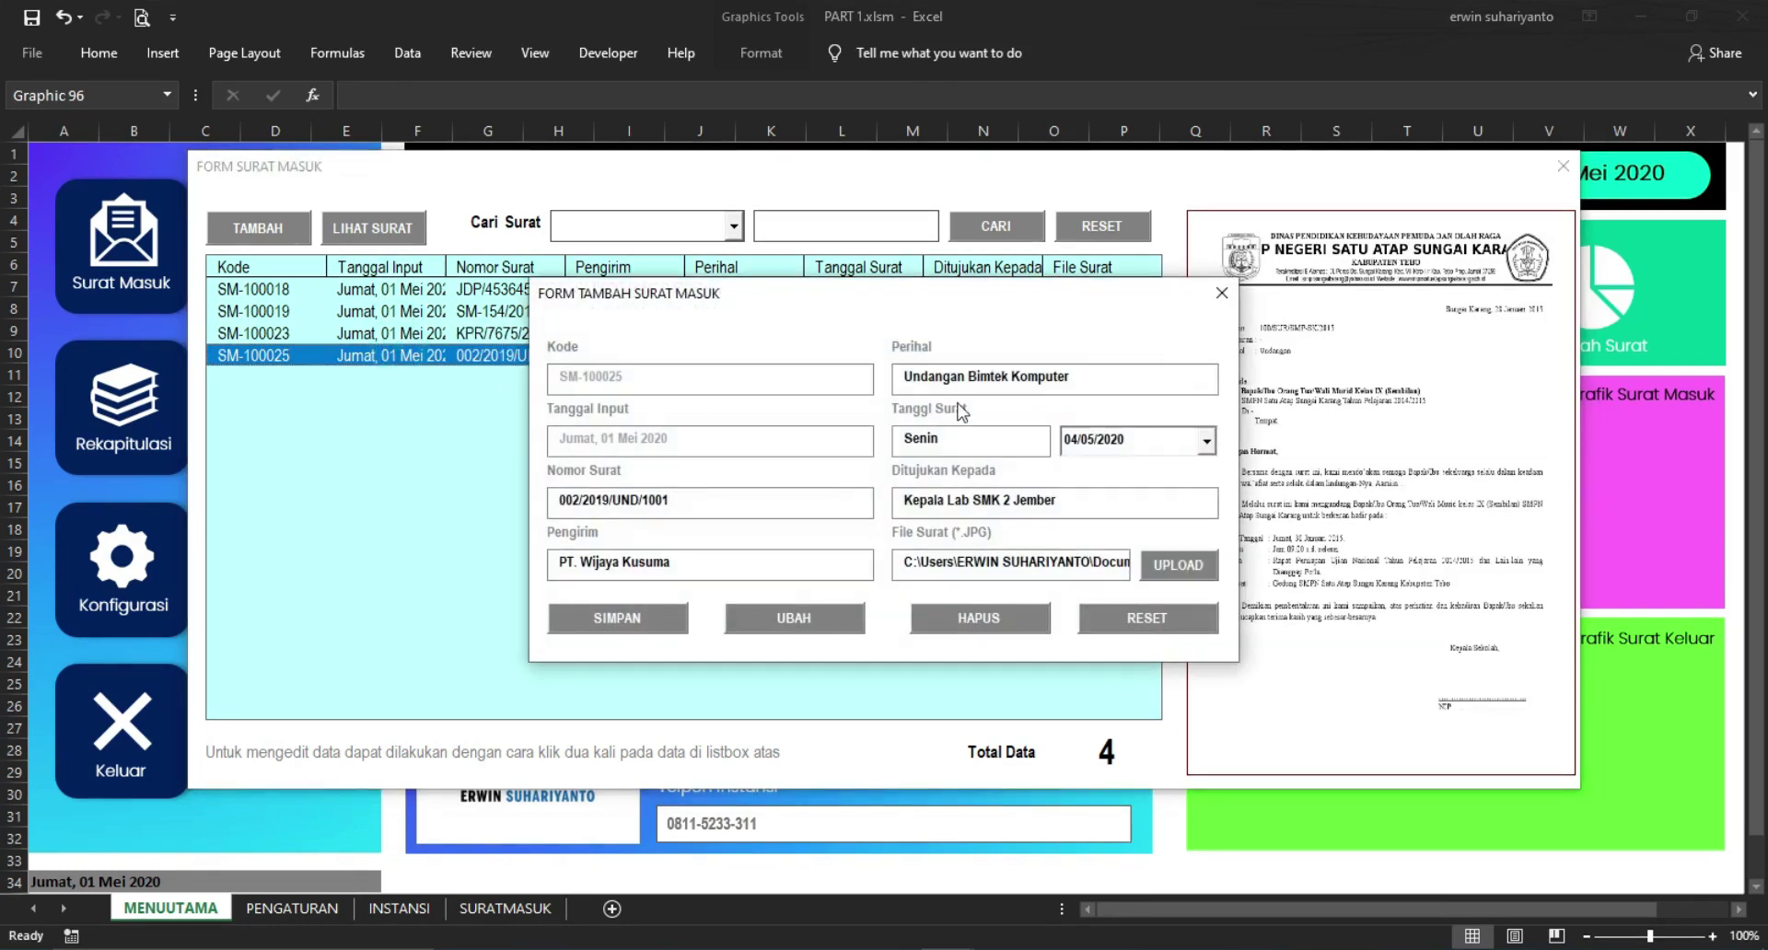
pyautogui.click(1187, 568)
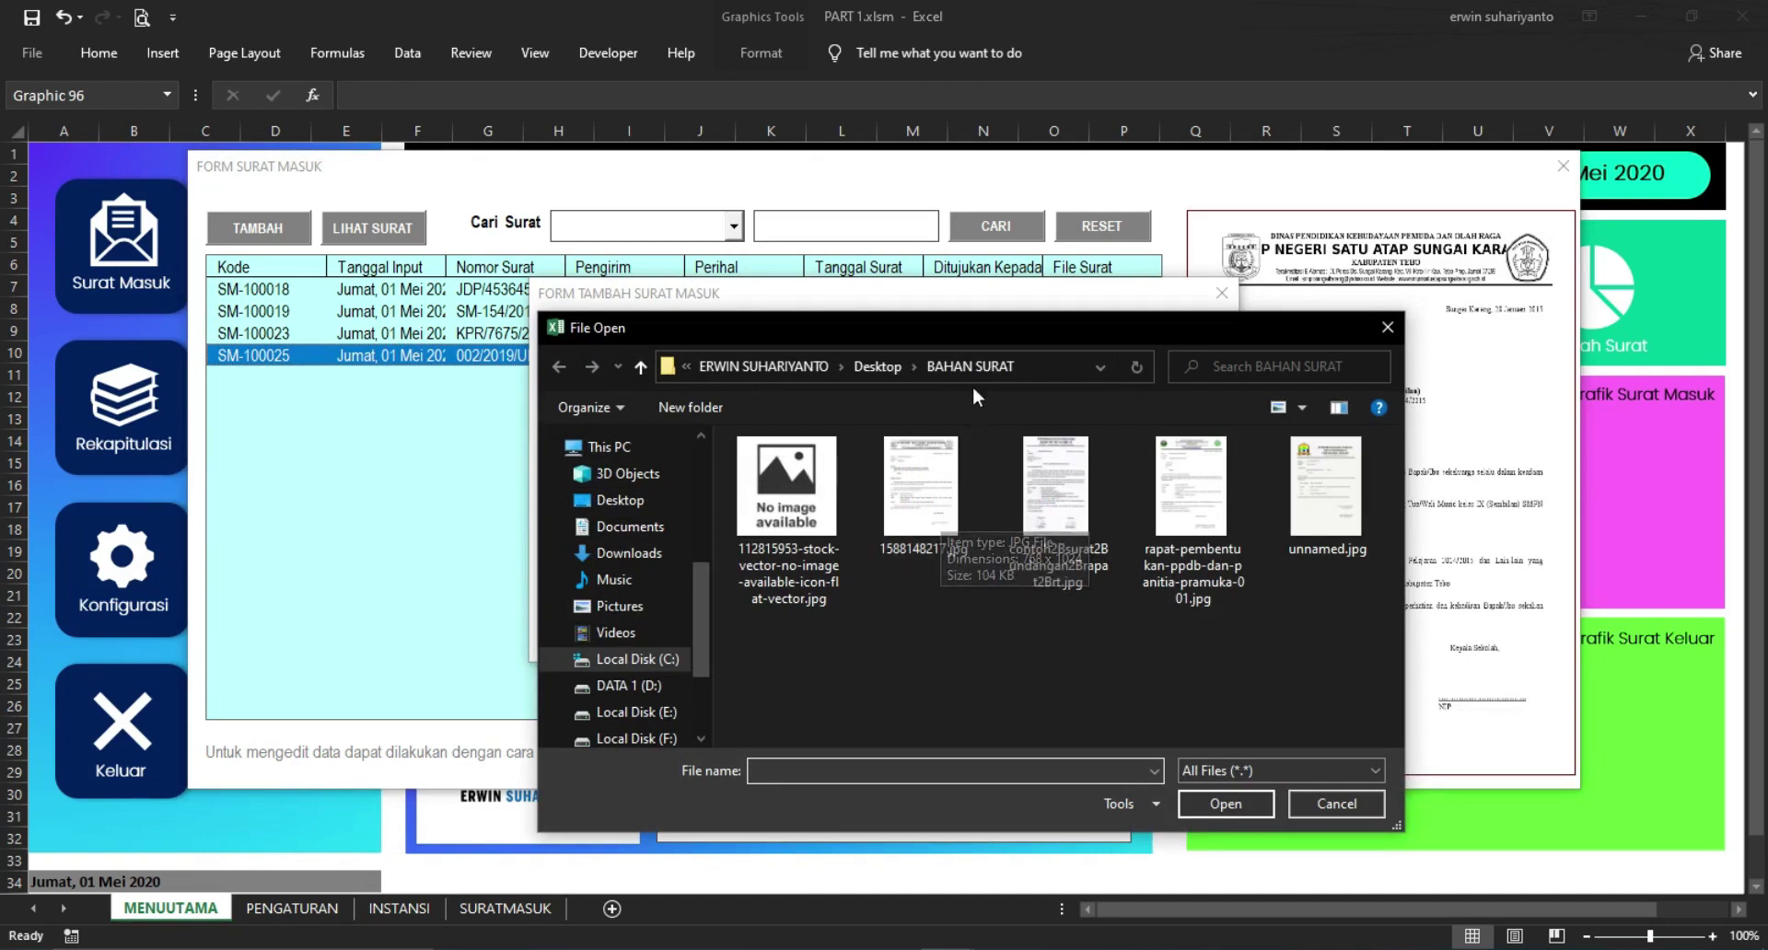
pyautogui.moveTo(989, 333)
pyautogui.mouseDown()
pyautogui.moveTo(688, 293)
pyautogui.moveTo(715, 284)
pyautogui.mouseUp()
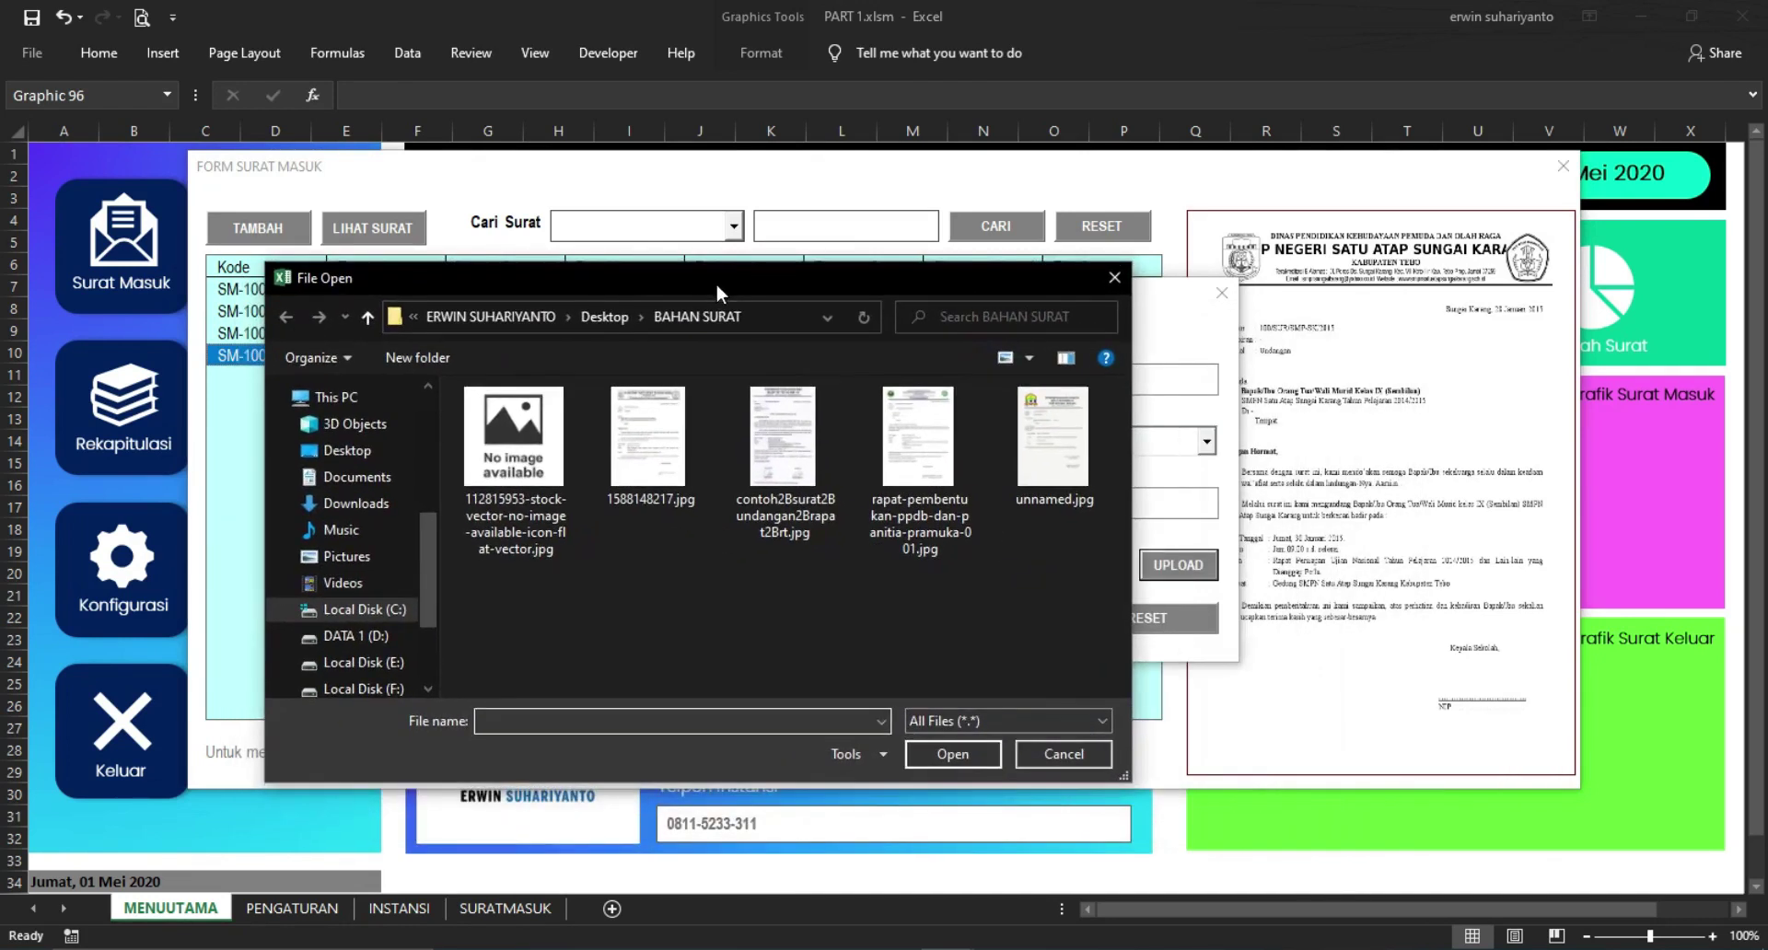
pyautogui.click(953, 511)
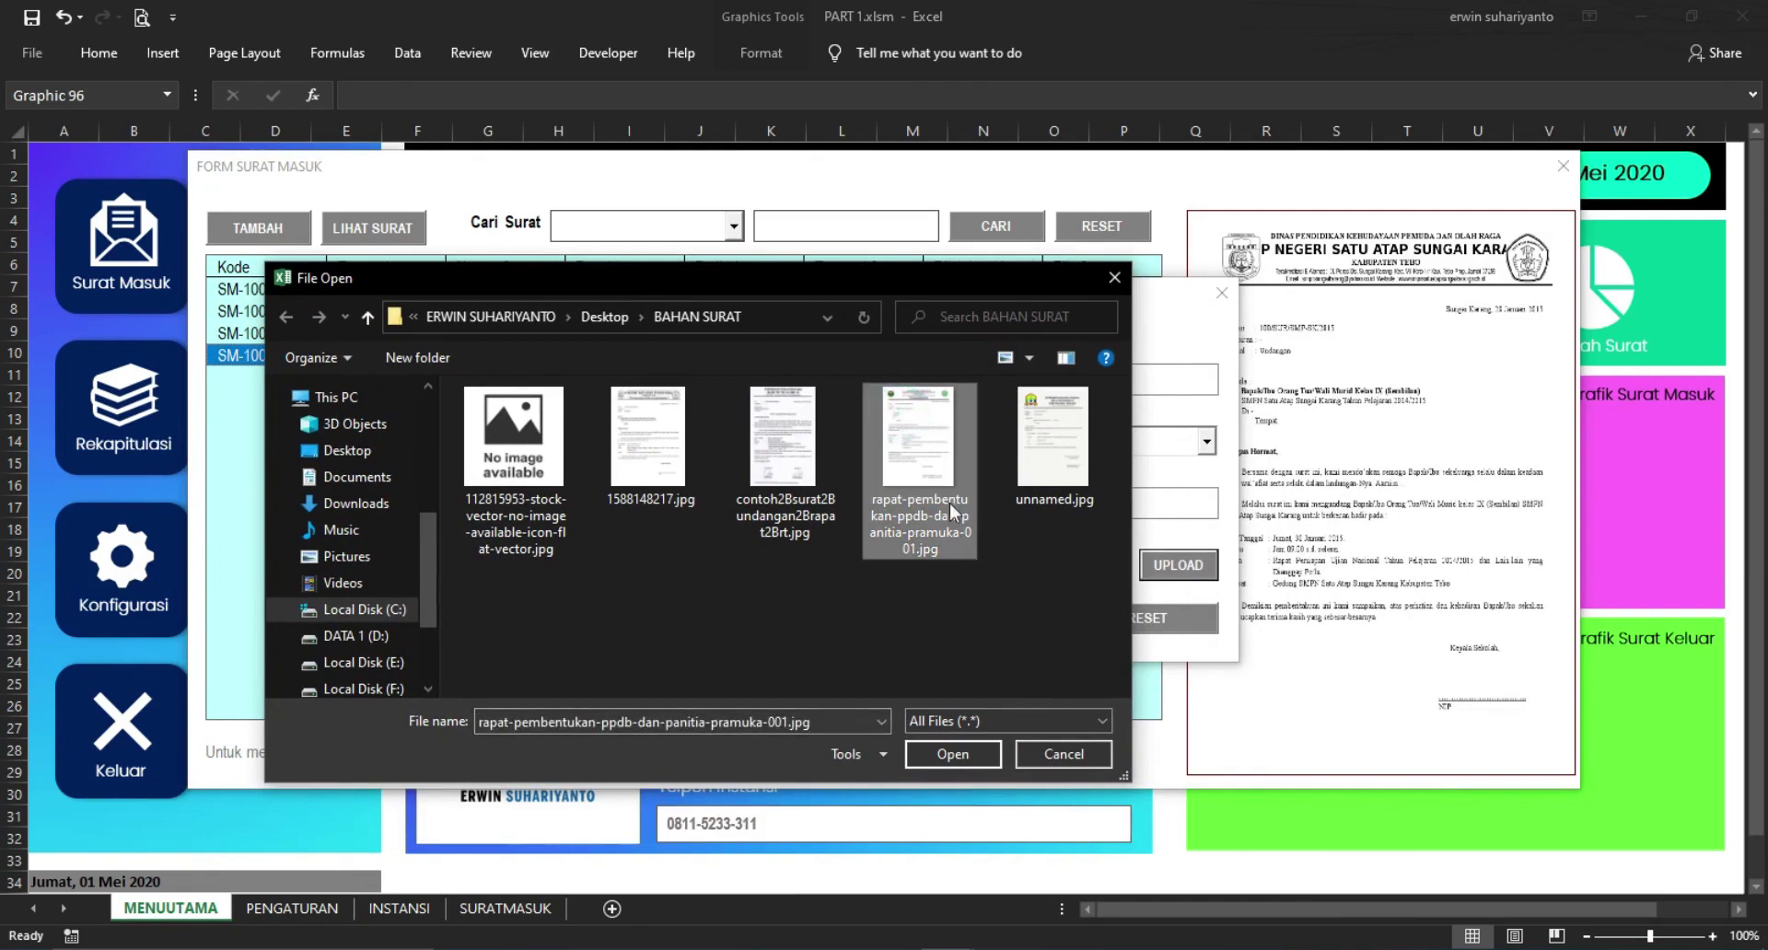
pyautogui.click(950, 755)
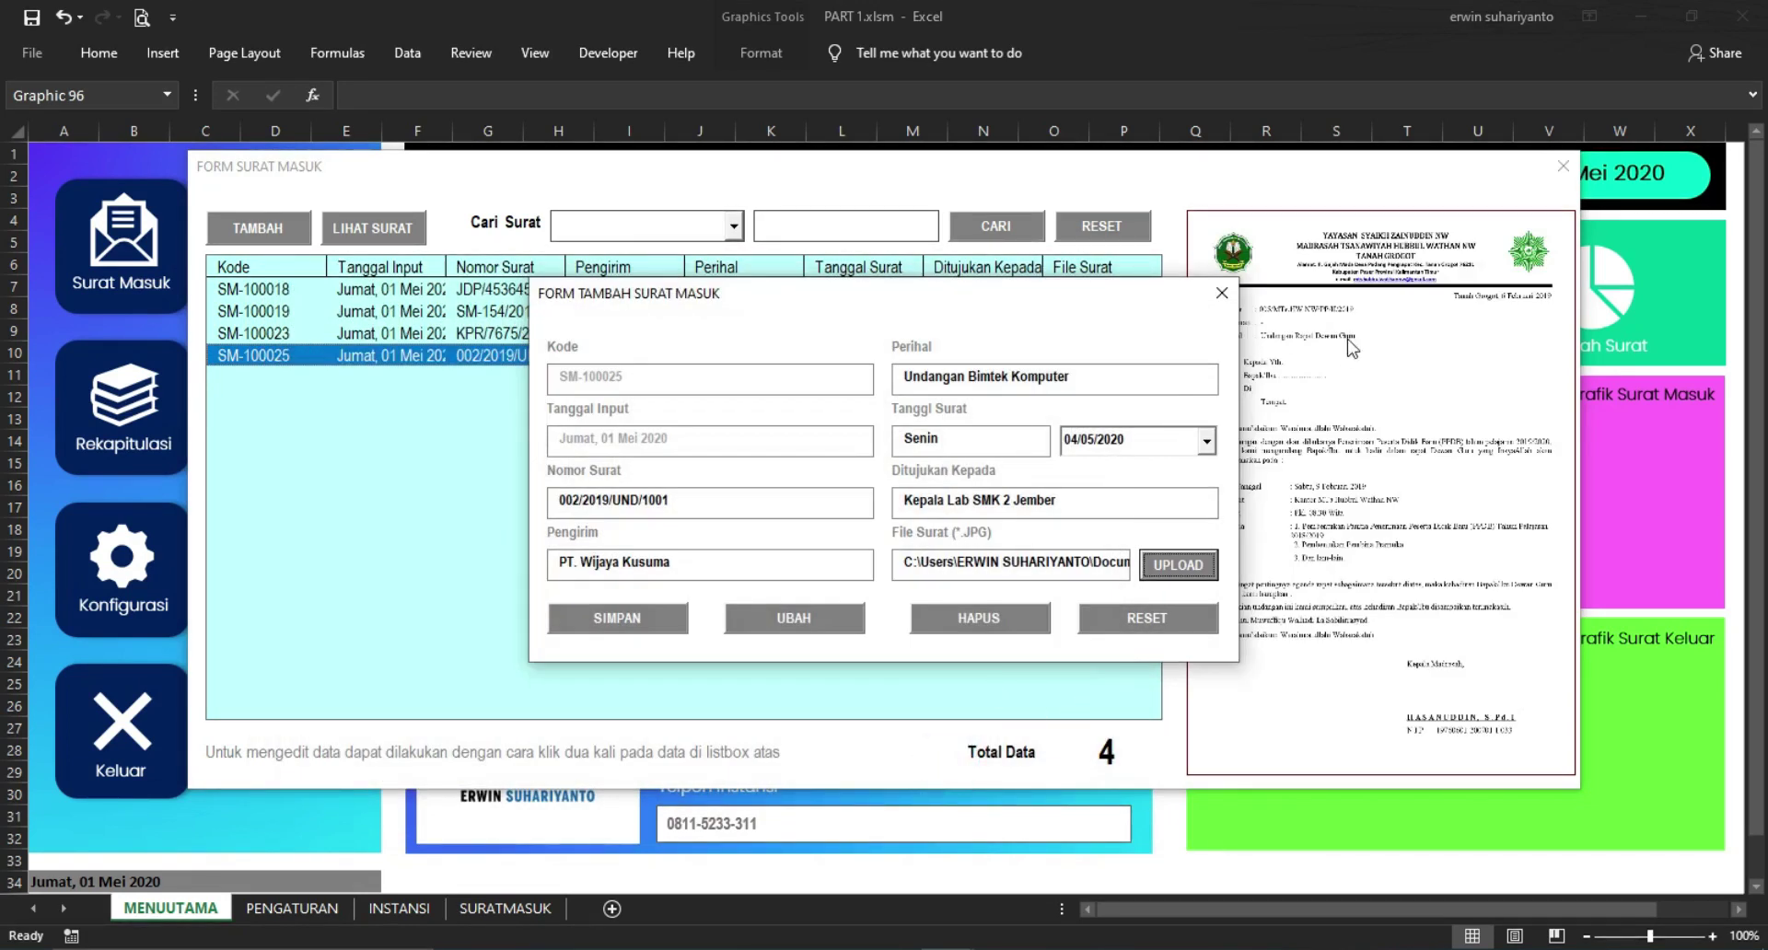
pyautogui.click(771, 618)
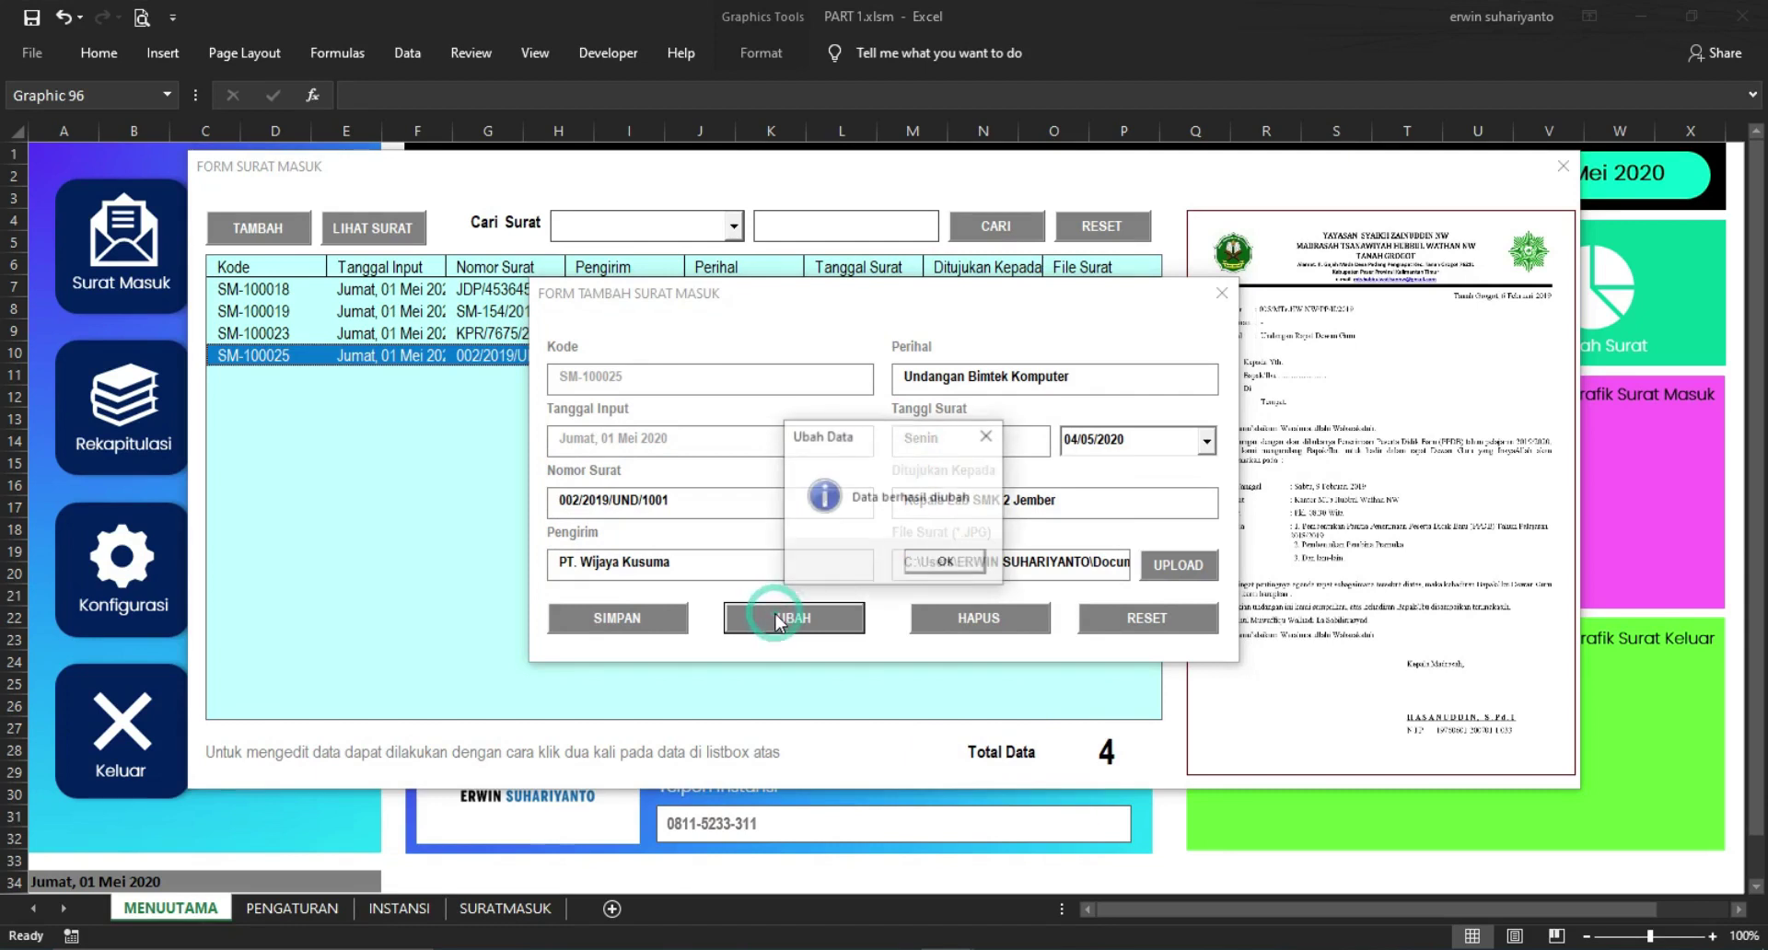
pyautogui.click(946, 560)
pyautogui.click(943, 562)
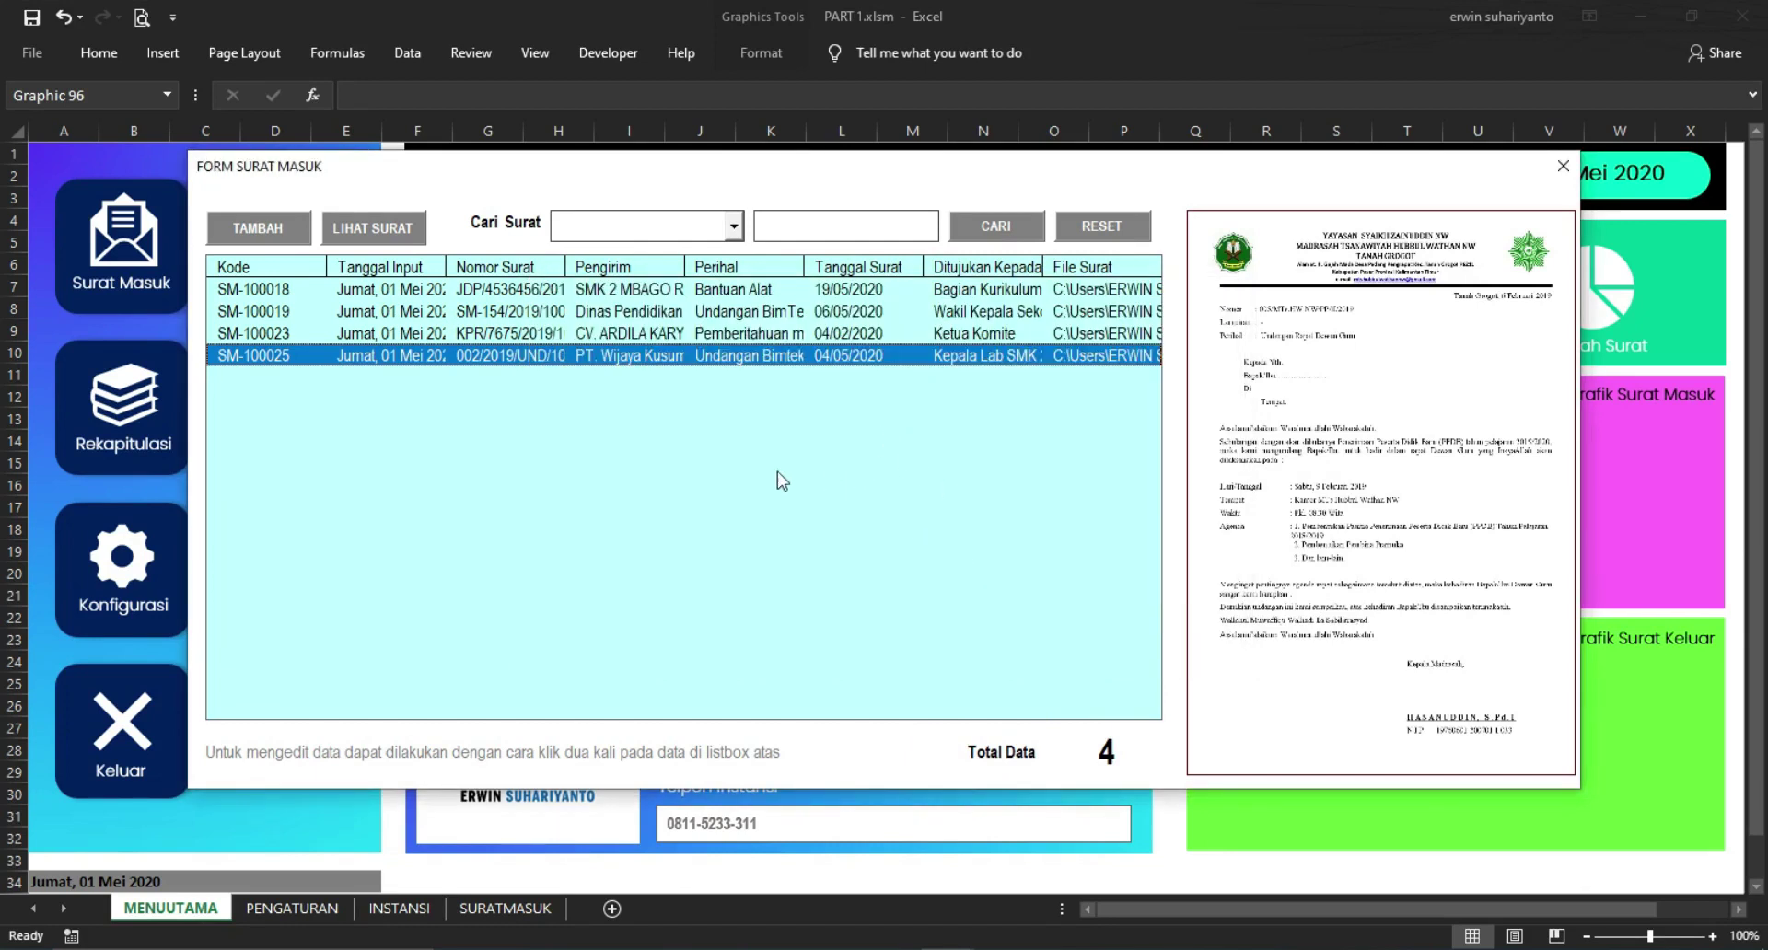
# Preview the SM-100023 and SM-100025 scans, then close the incoming-letter form
pyautogui.click(460, 336)
pyautogui.click(393, 232)
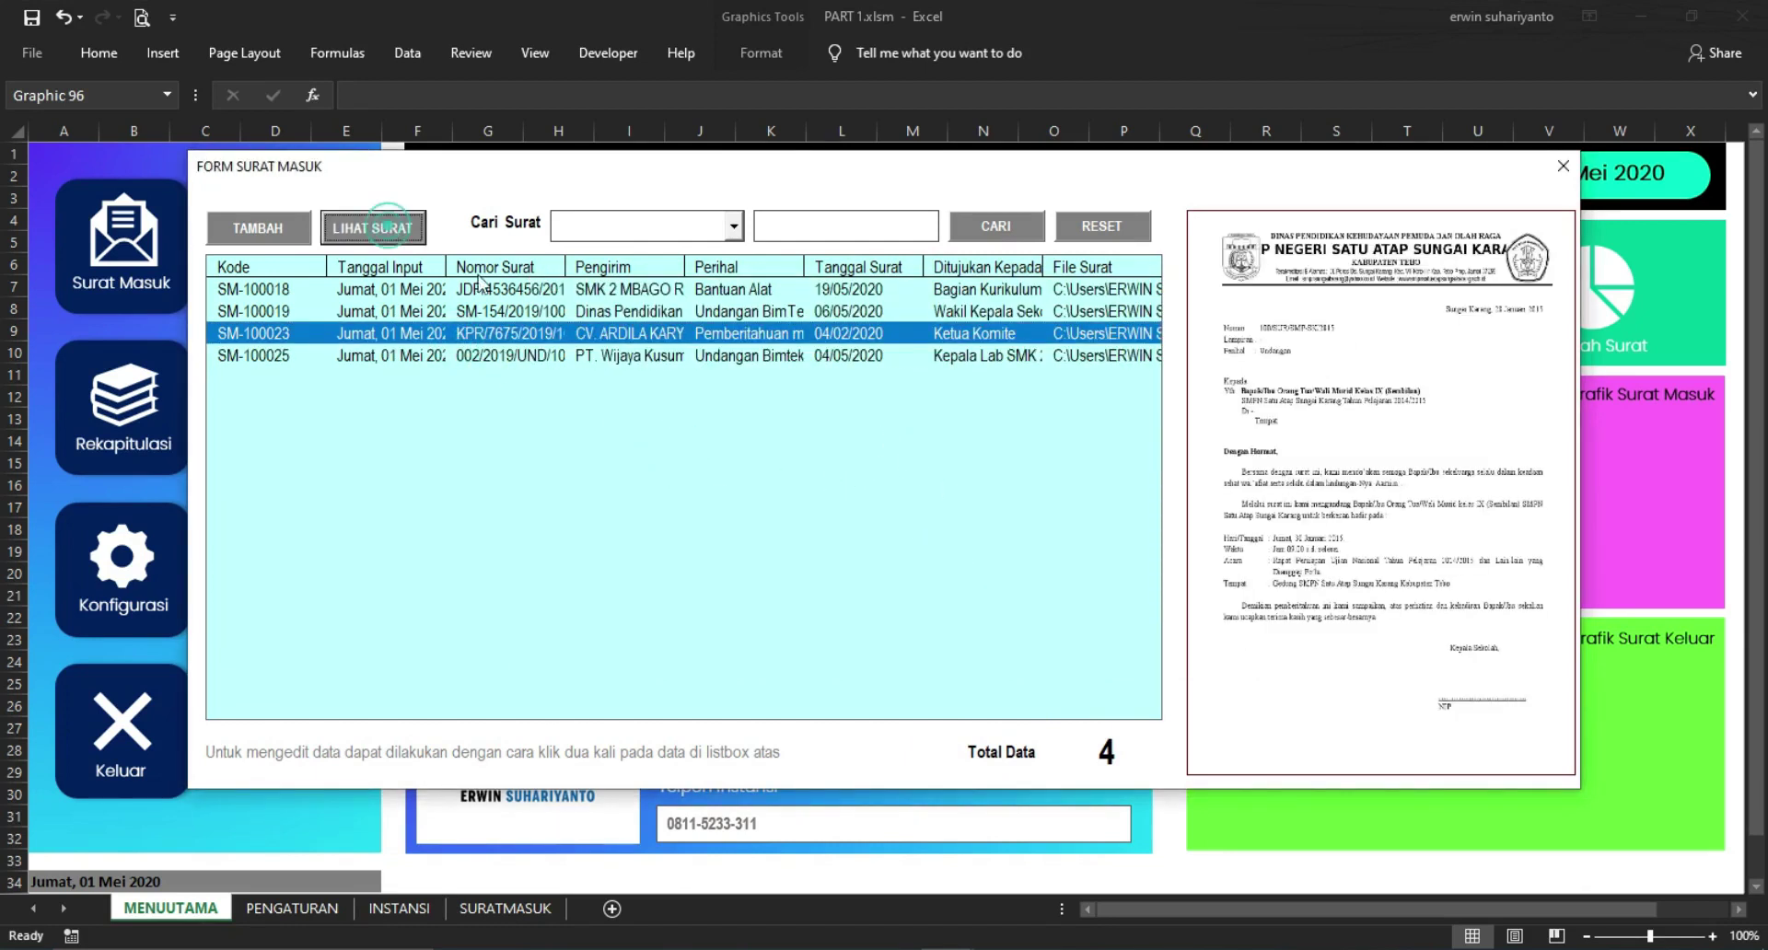
pyautogui.click(421, 356)
pyautogui.click(392, 230)
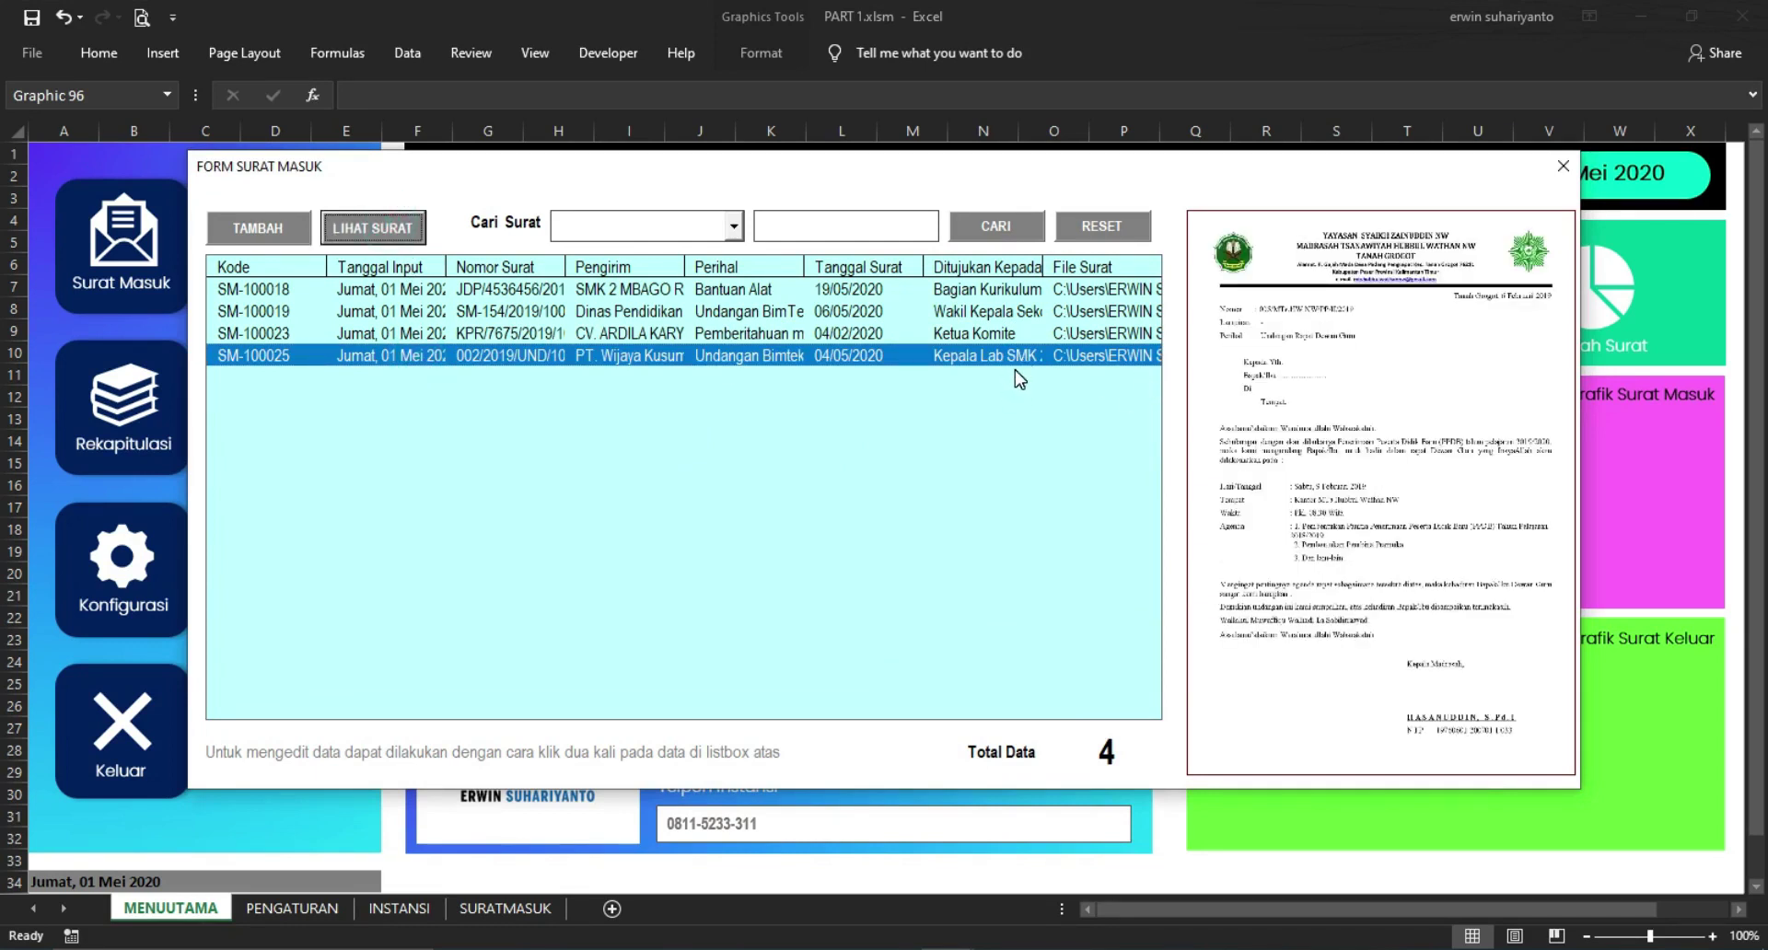
pyautogui.click(1563, 165)
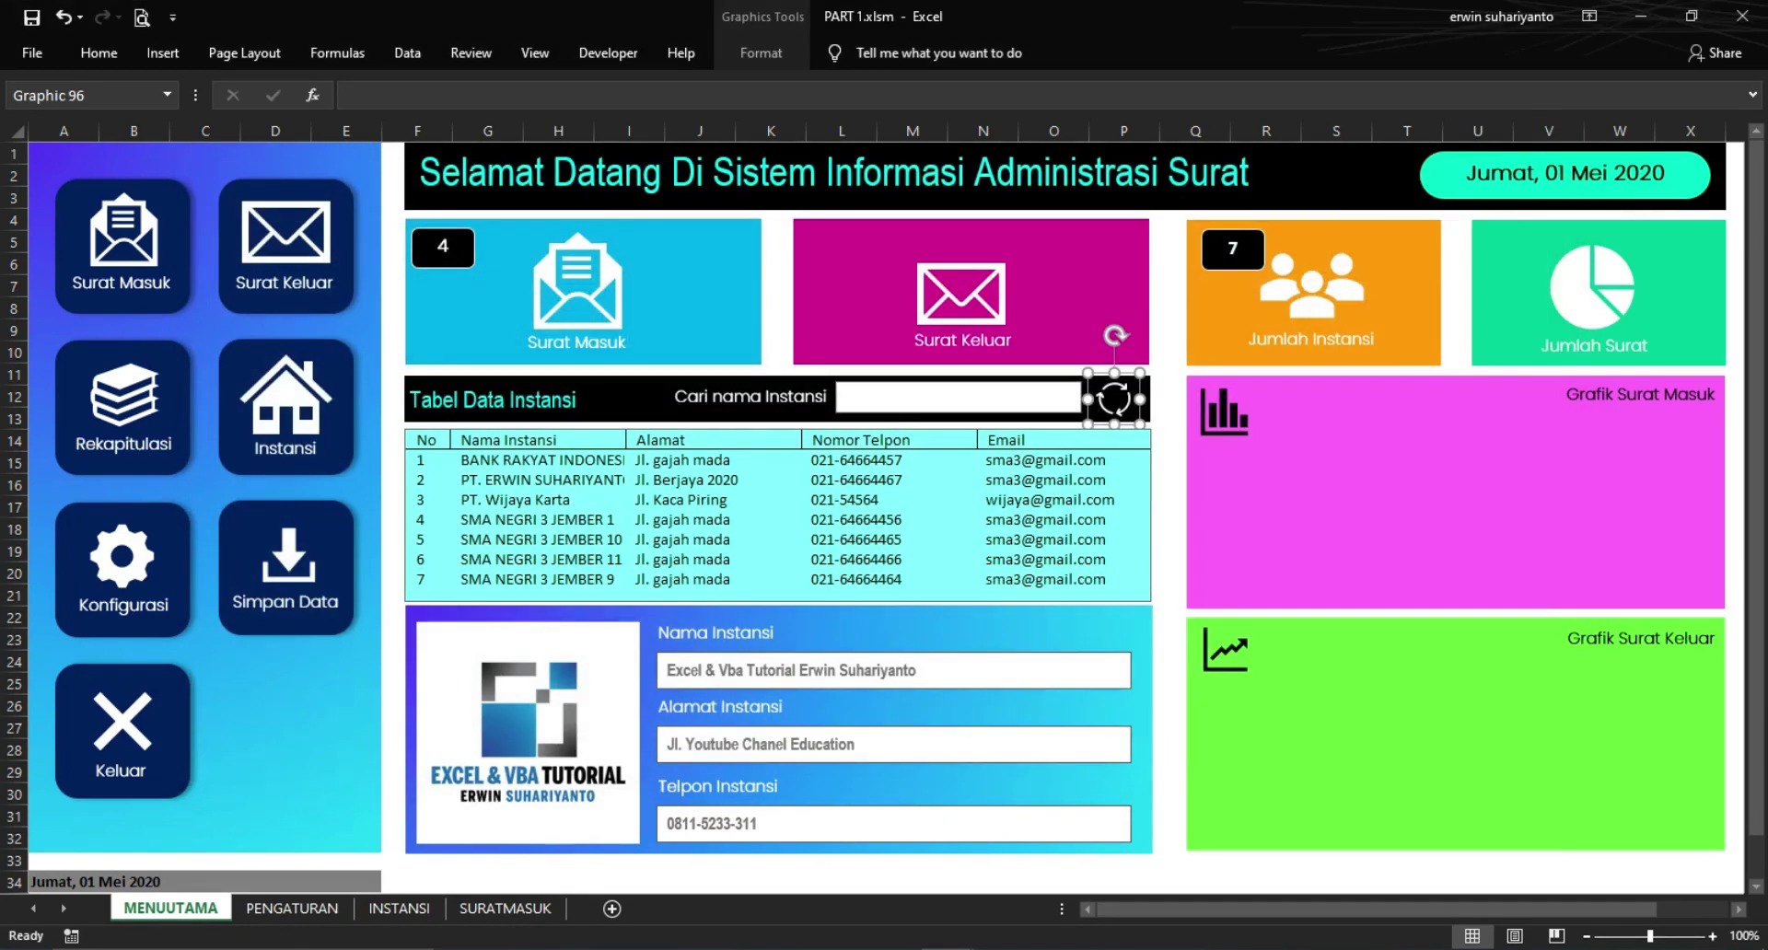
# In the VBA editor, inspect the TAMBAHSURATMASUK form's SIMPAN, UBAH, HAPUS and RESET buttons
pyautogui.click(1050, 884)
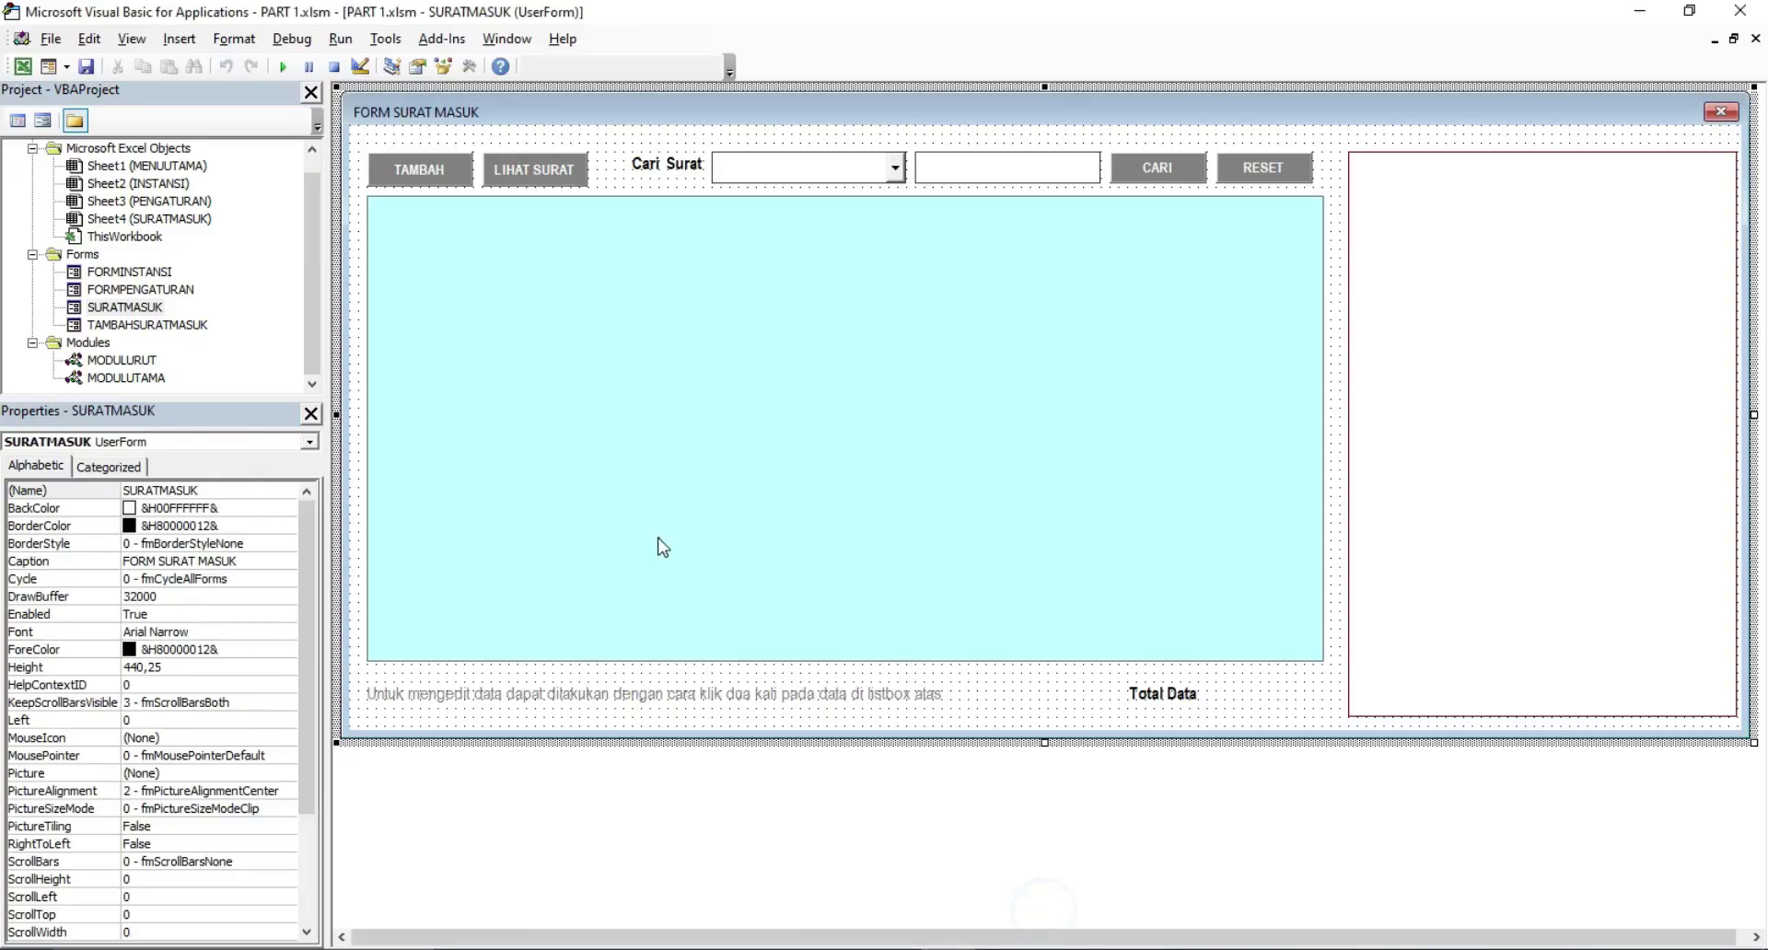
pyautogui.doubleClick(147, 324)
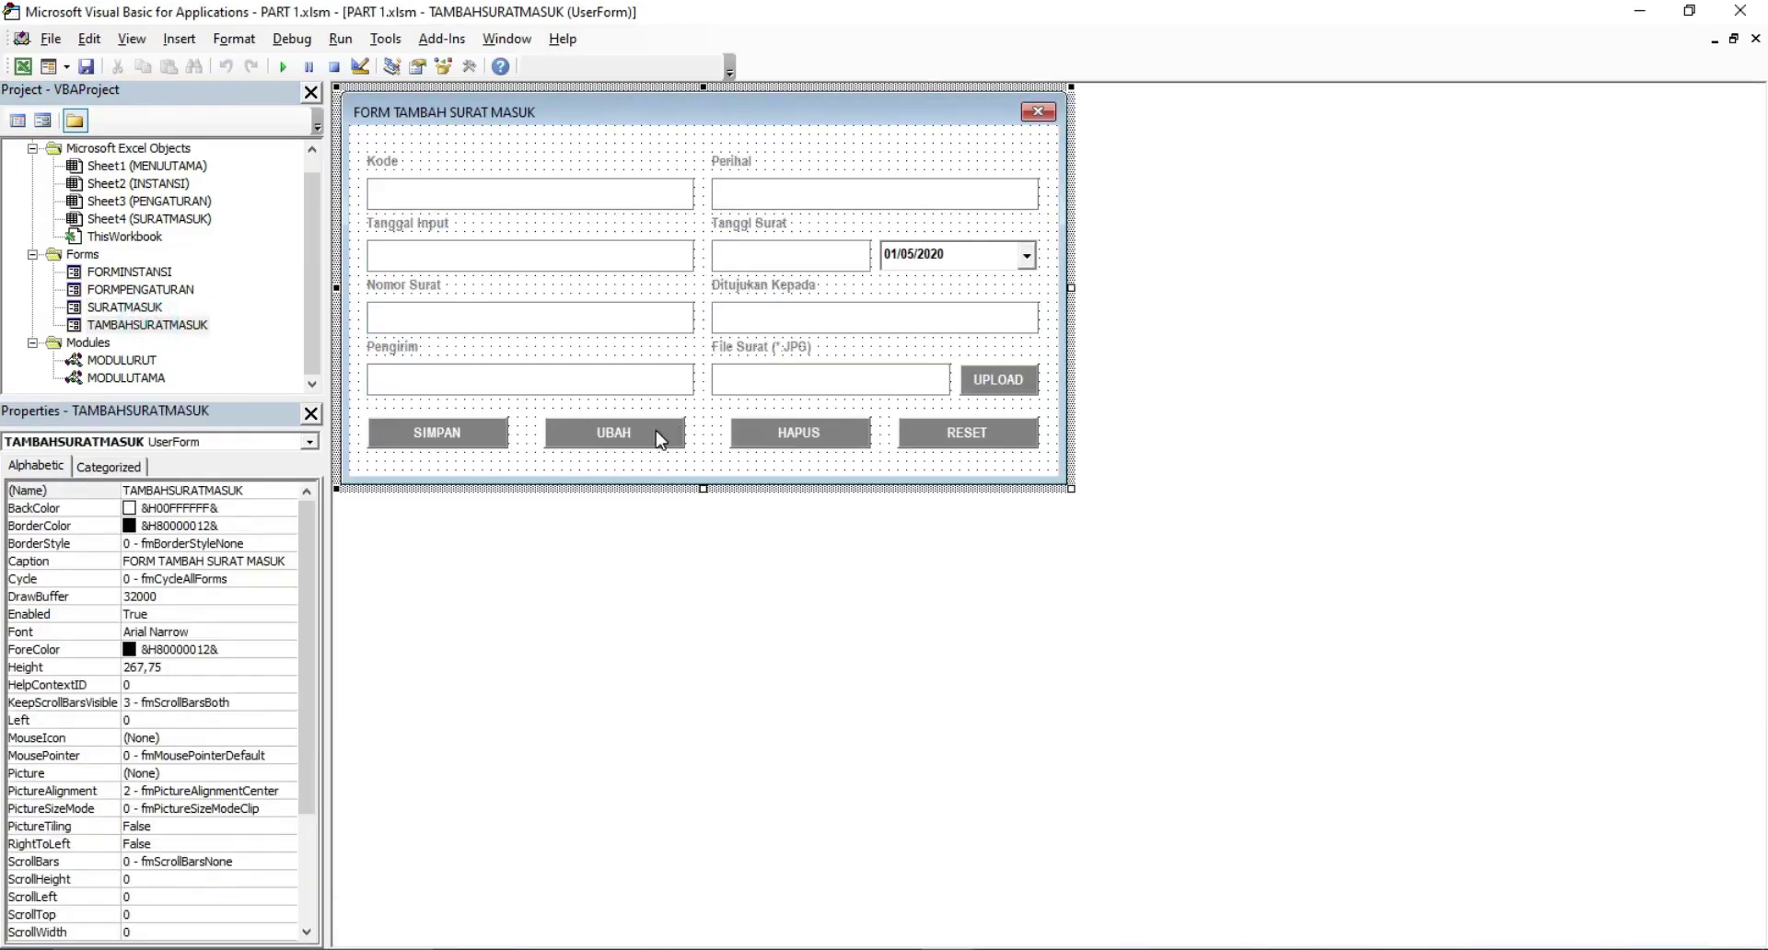
pyautogui.click(484, 438)
pyautogui.click(616, 437)
pyautogui.click(769, 431)
pyautogui.click(936, 433)
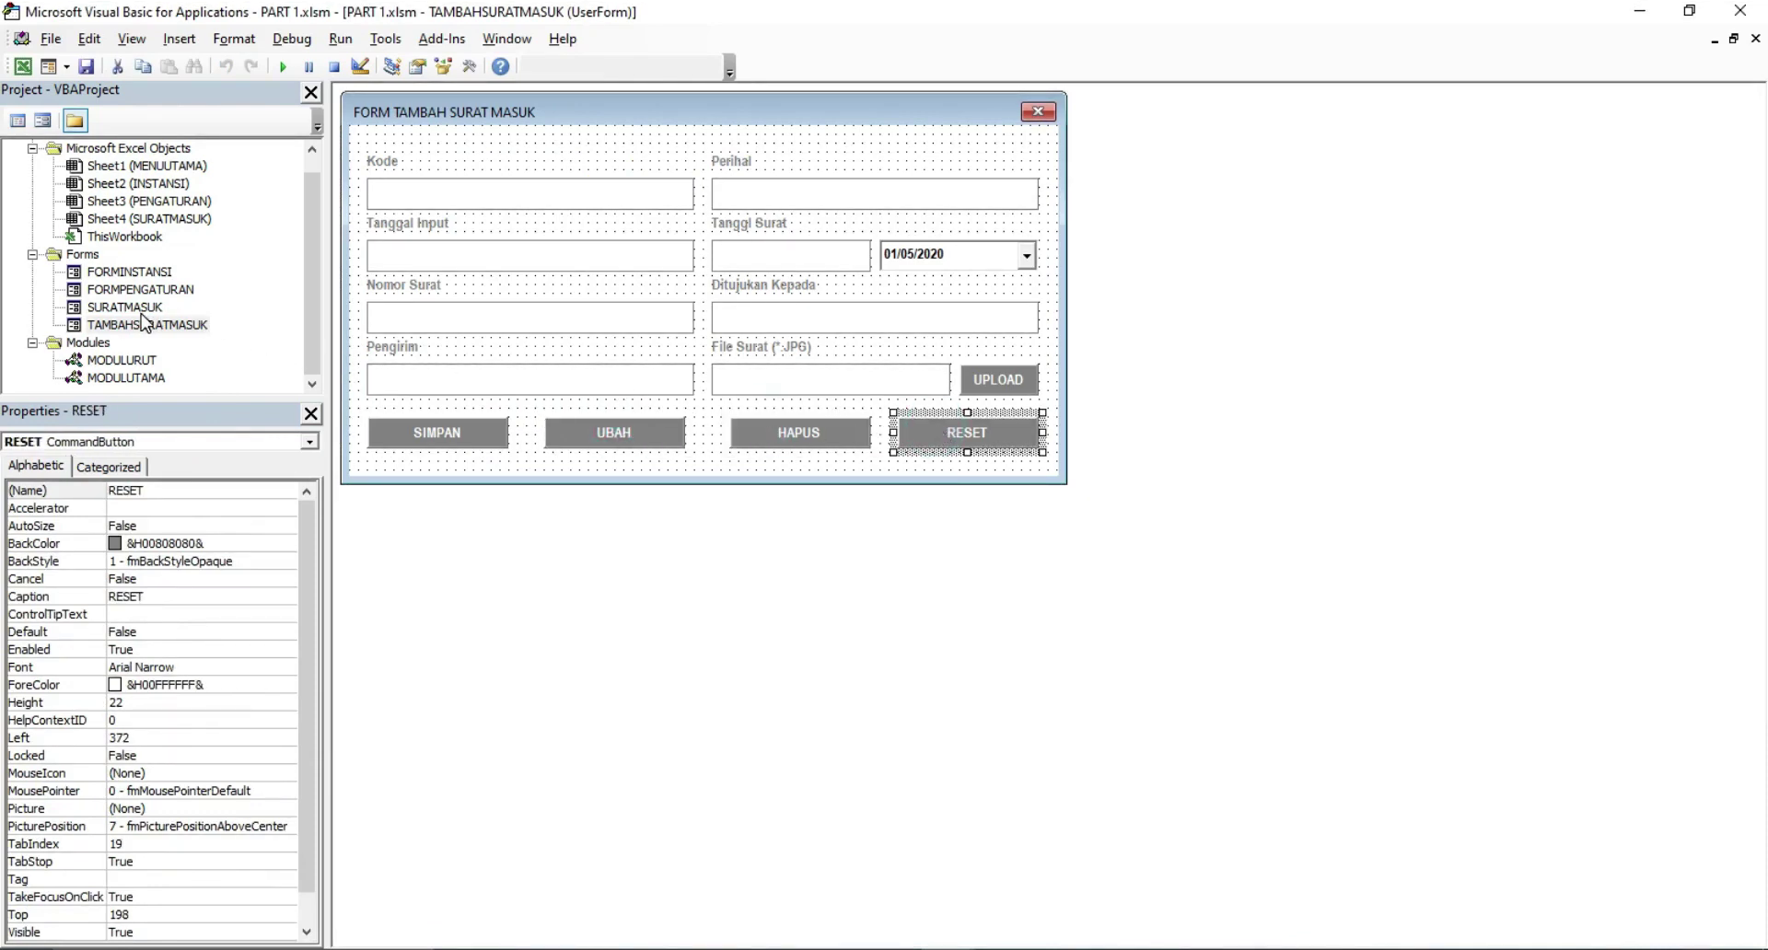
pyautogui.click(932, 150)
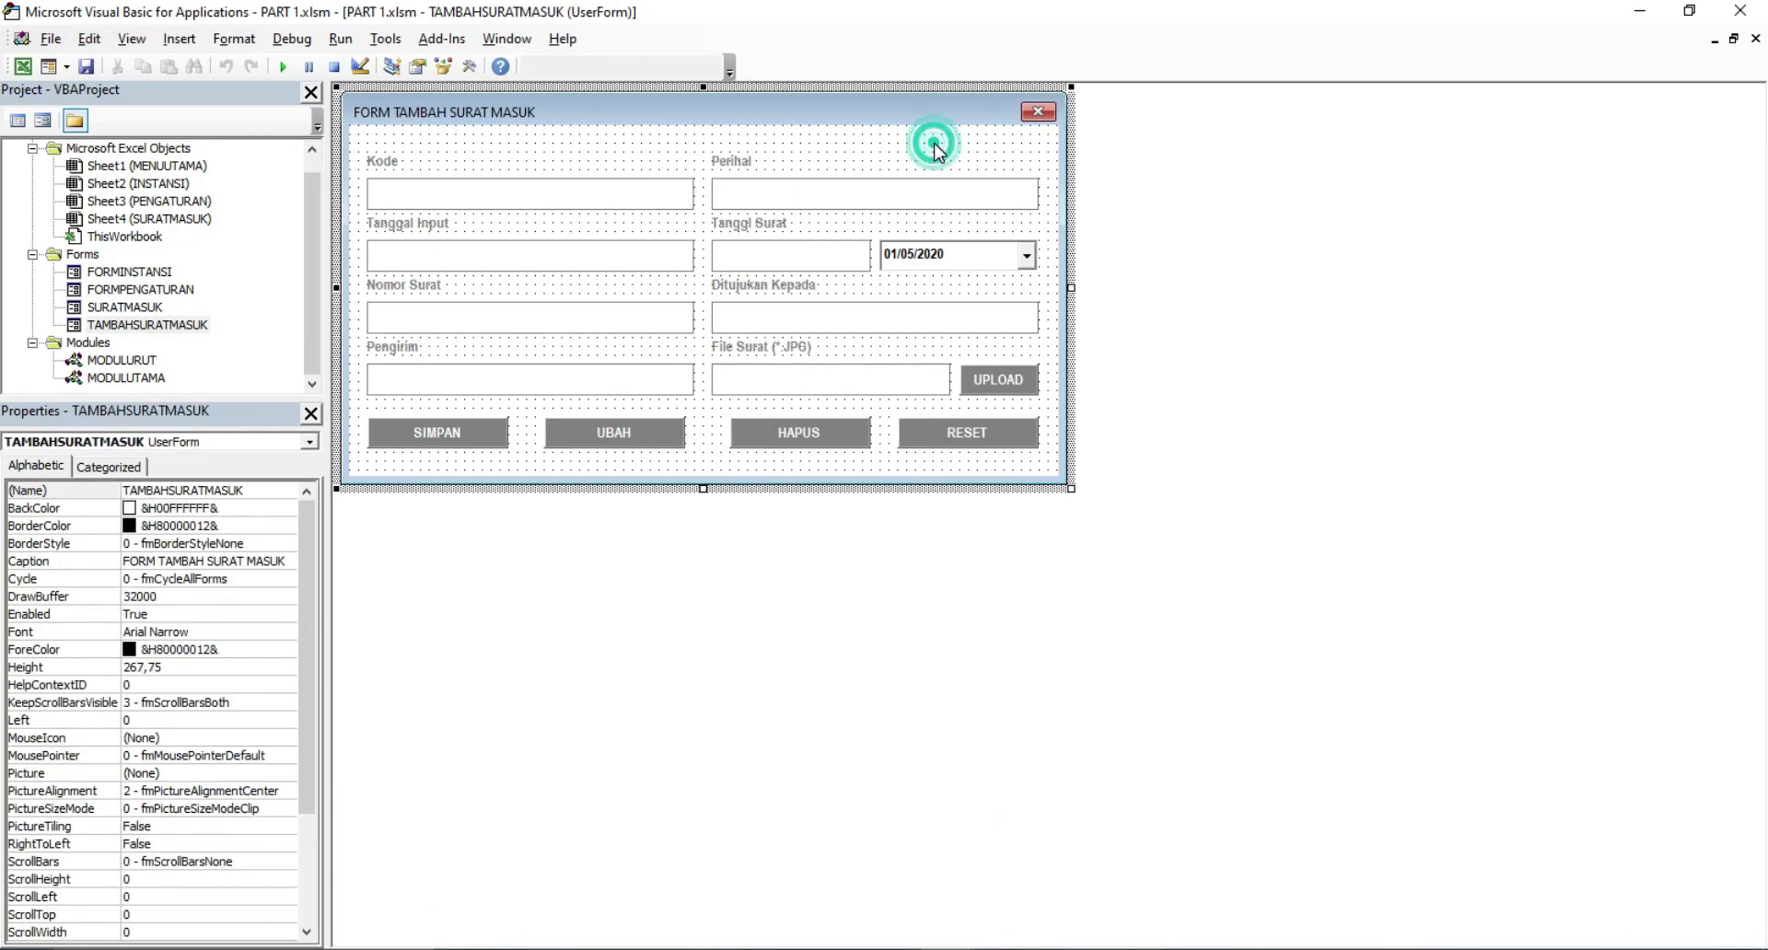
# Review the TAMBAHSURATMASUK code module, then return to the SURATMASUK form design
pyautogui.doubleClick(482, 448)
pyautogui.scroll(-10, 921, 460)
pyautogui.scroll(-10, 920, 460)
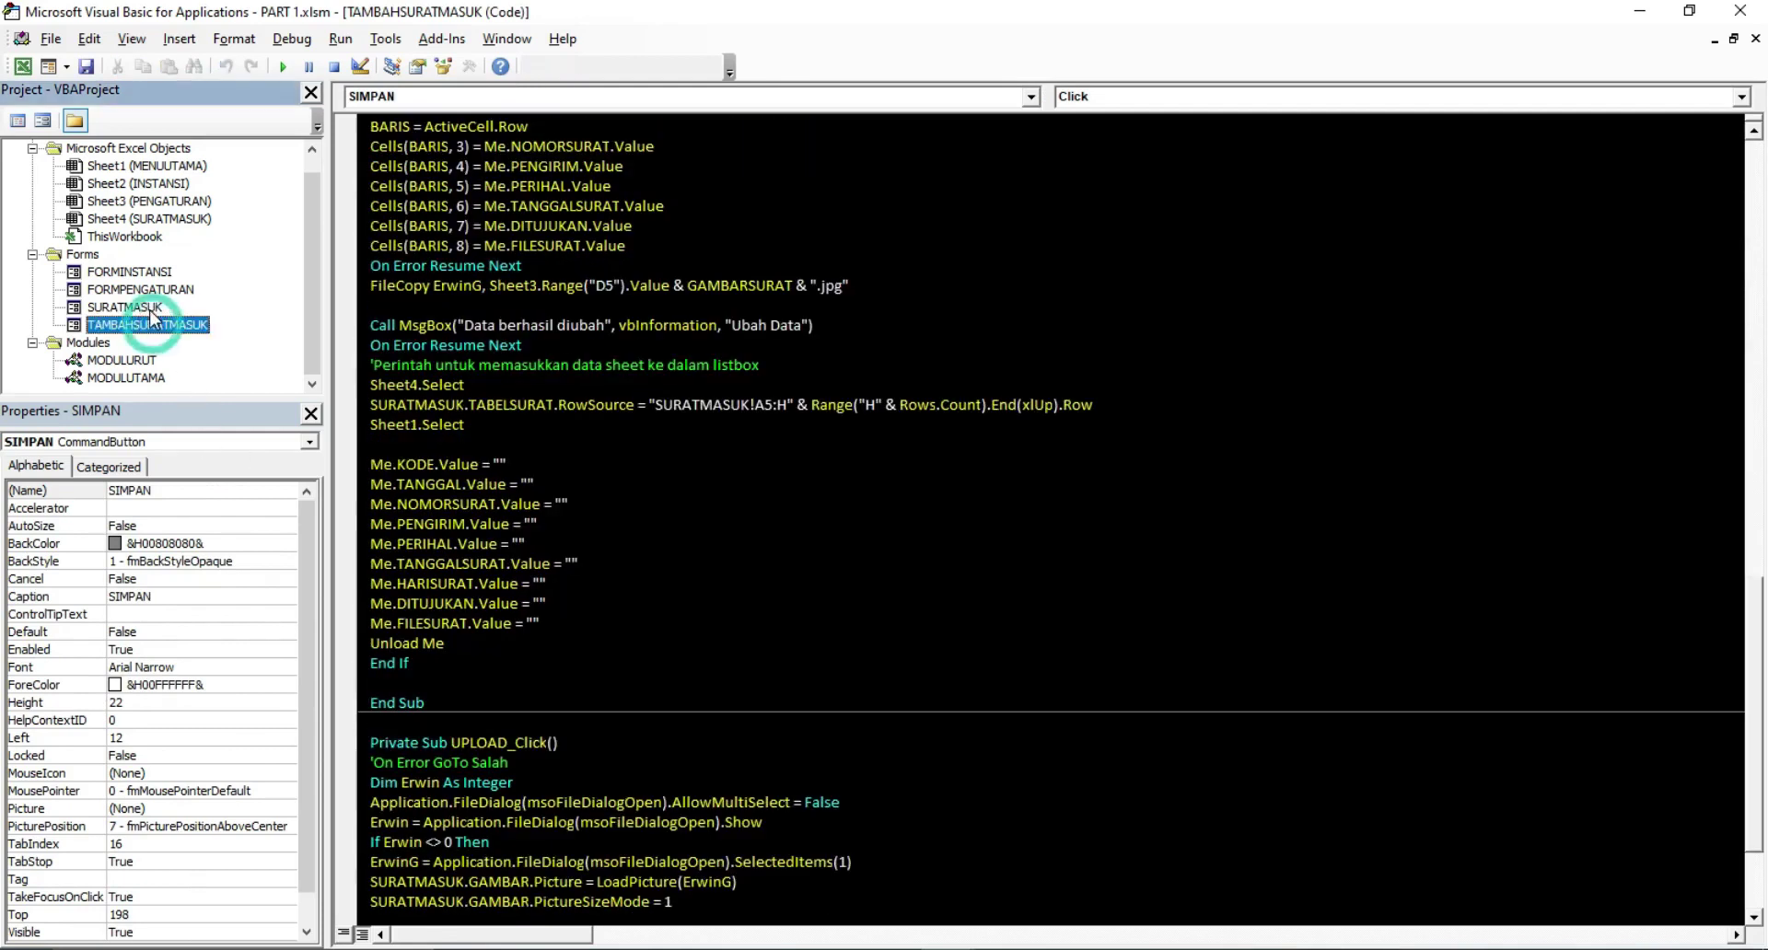
pyautogui.doubleClick(150, 310)
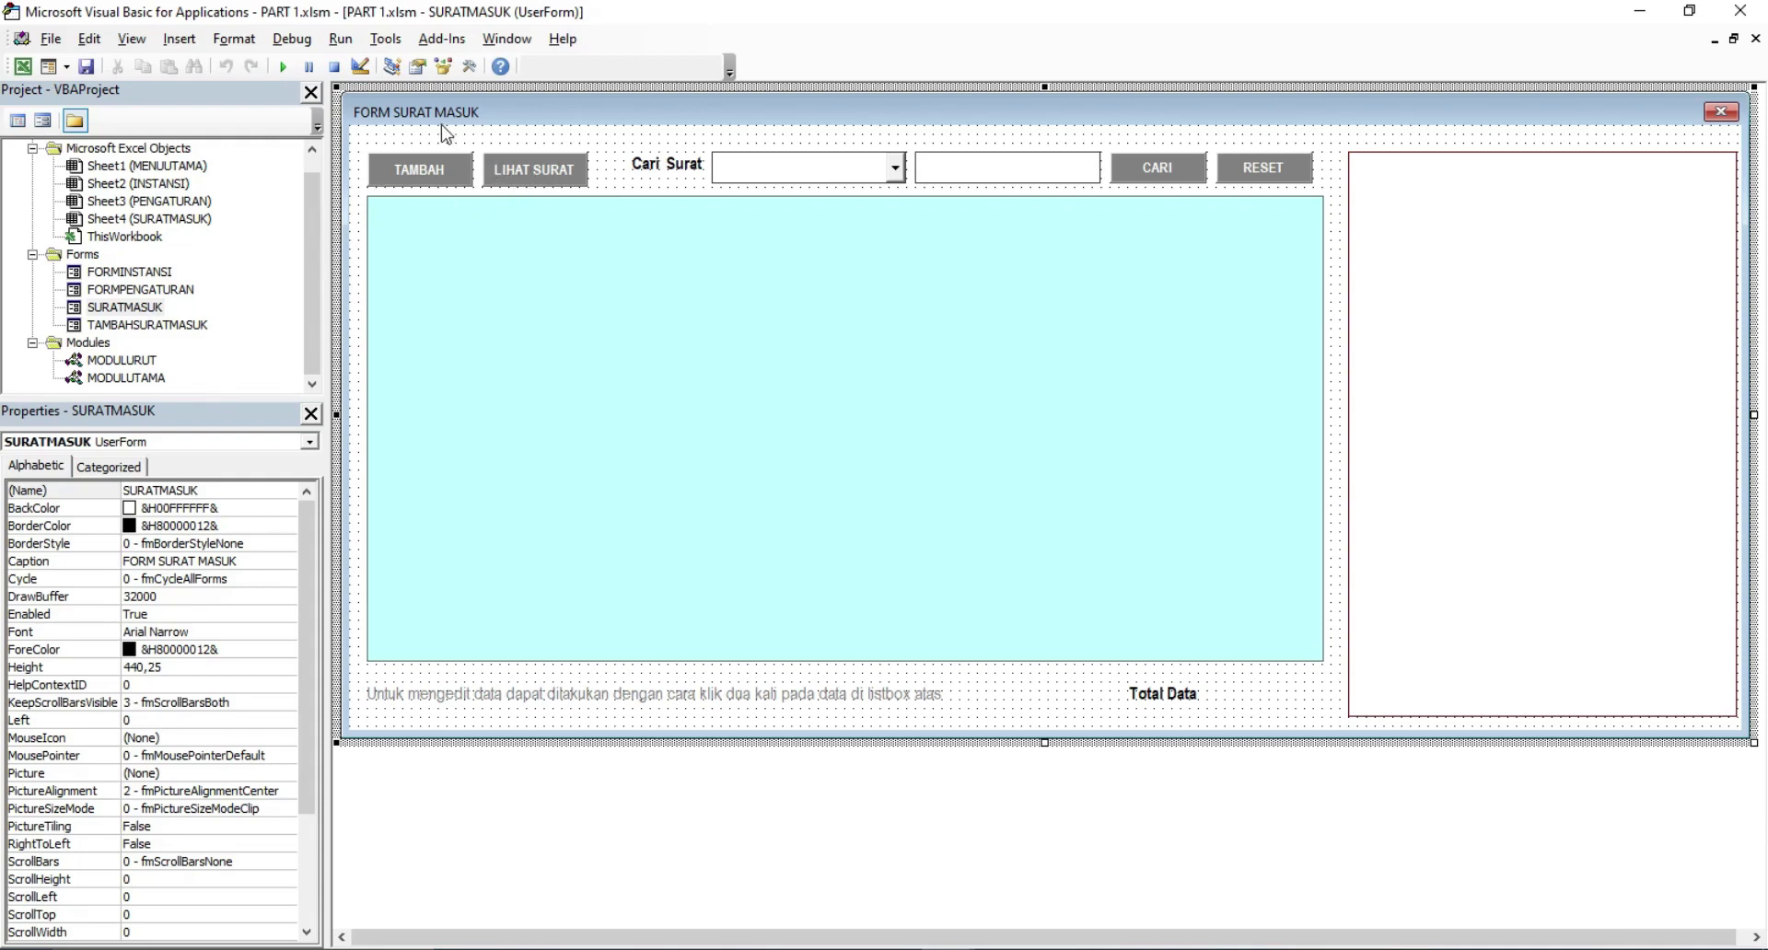
pyautogui.click(283, 66)
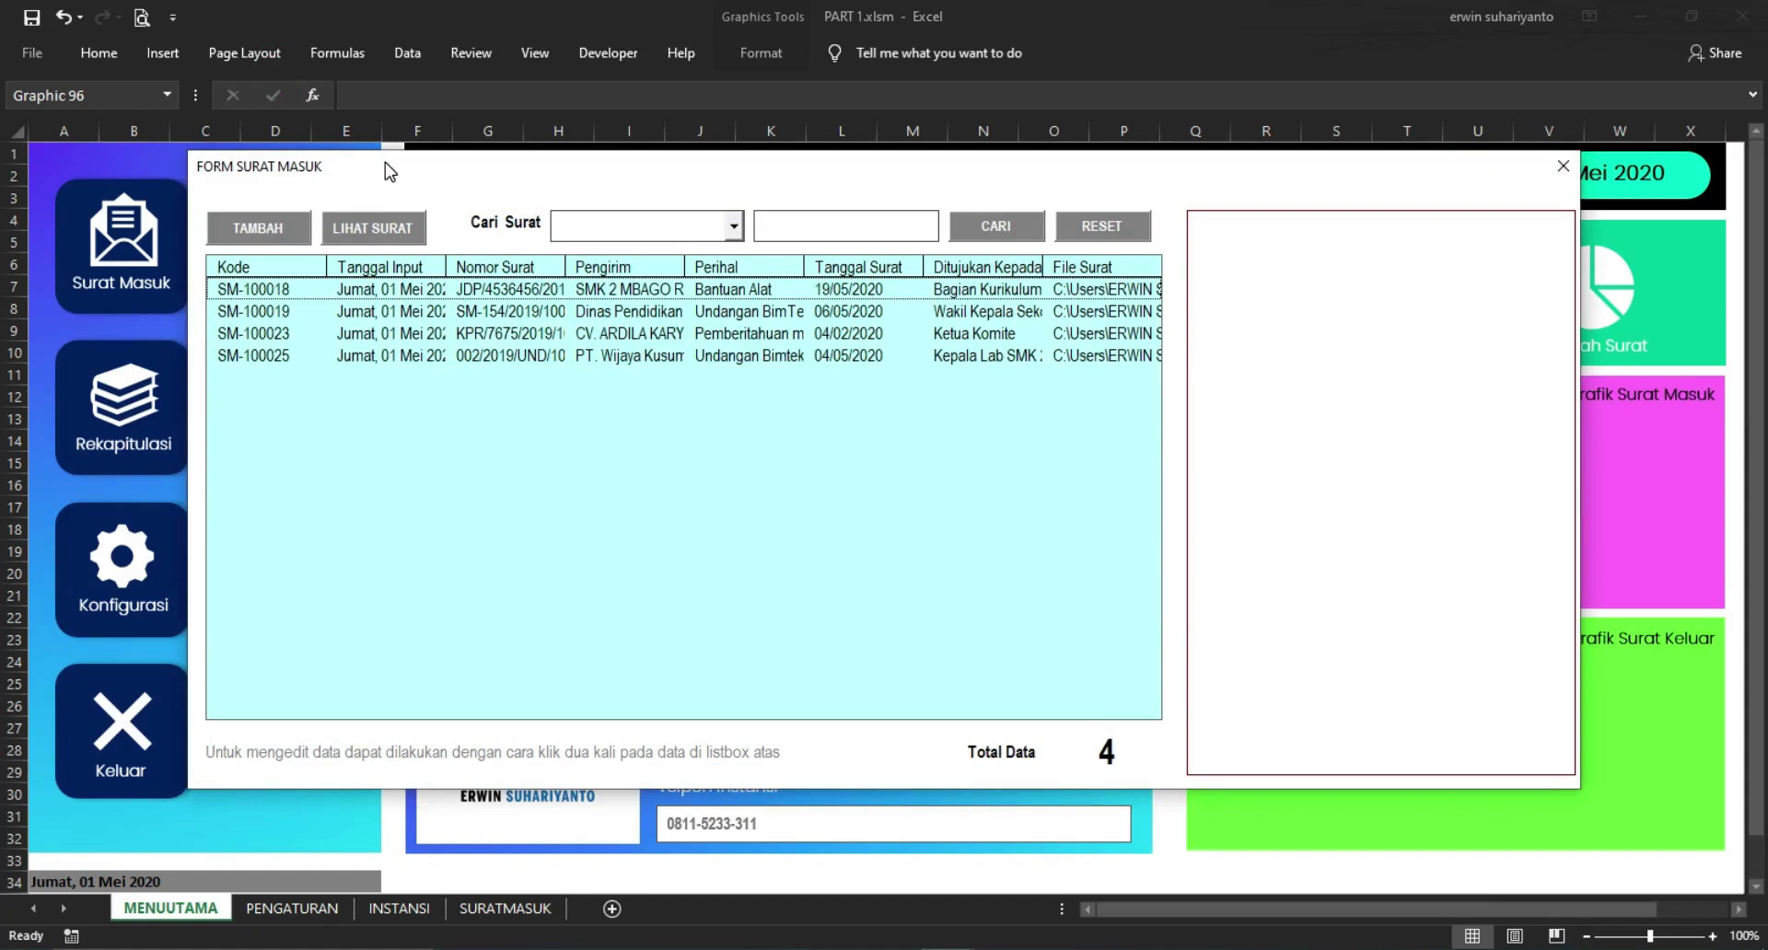
pyautogui.click(403, 281)
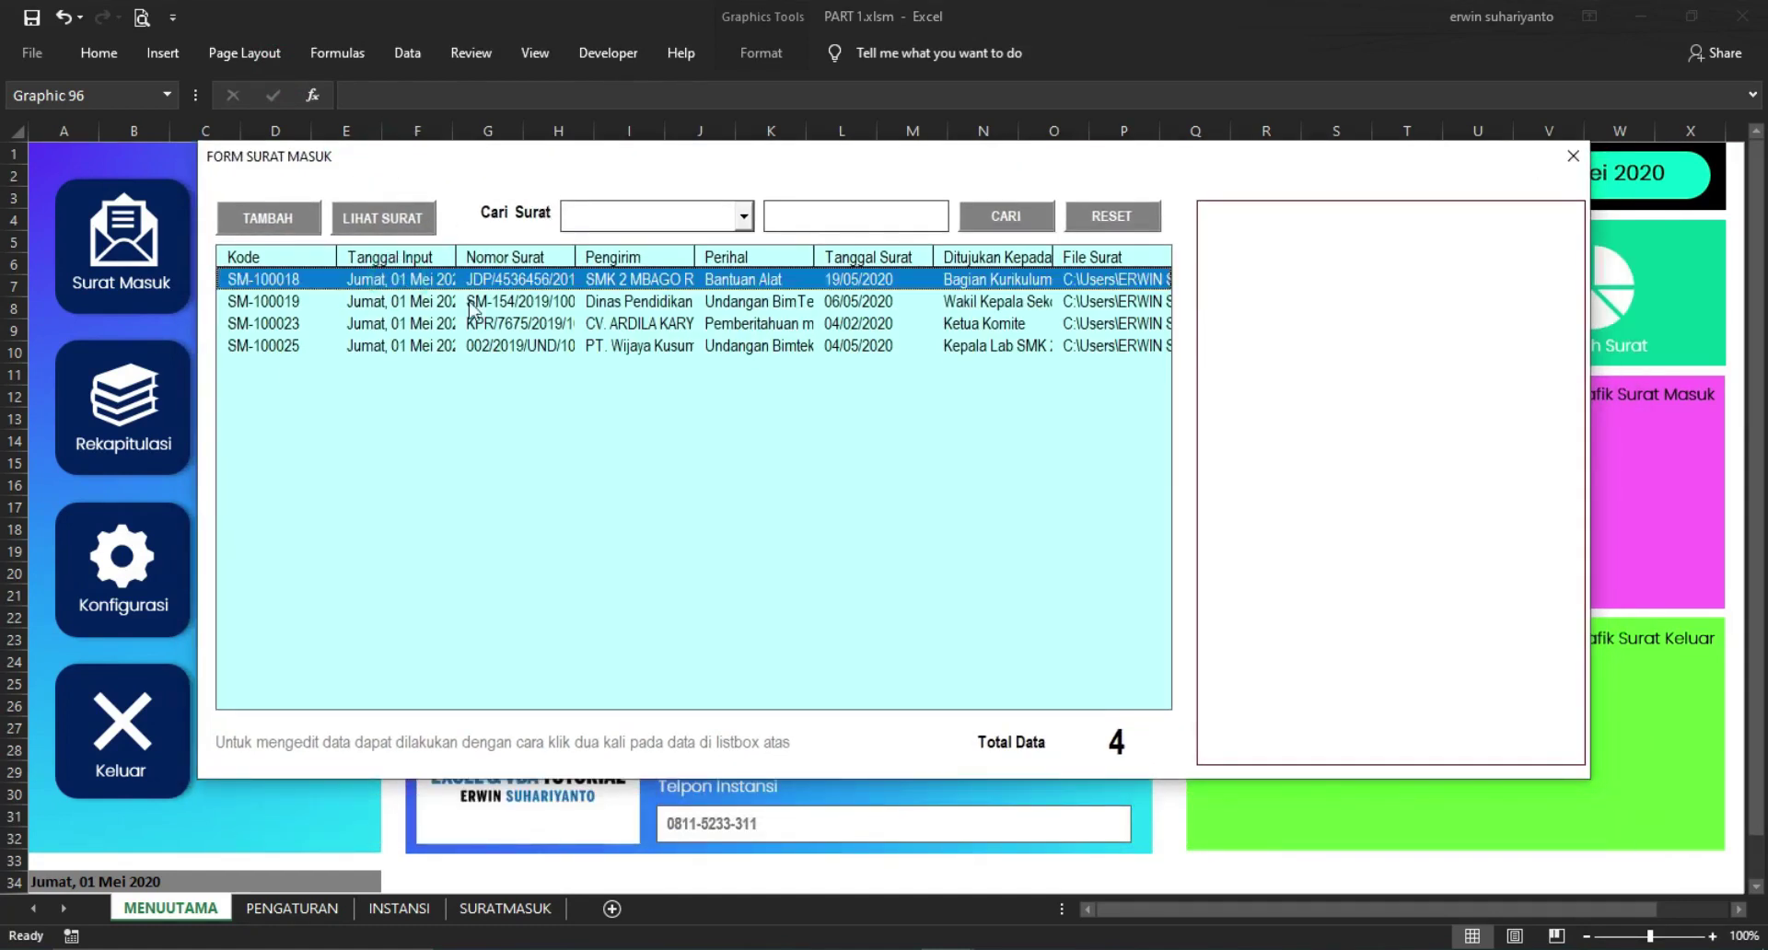
pyautogui.click(382, 217)
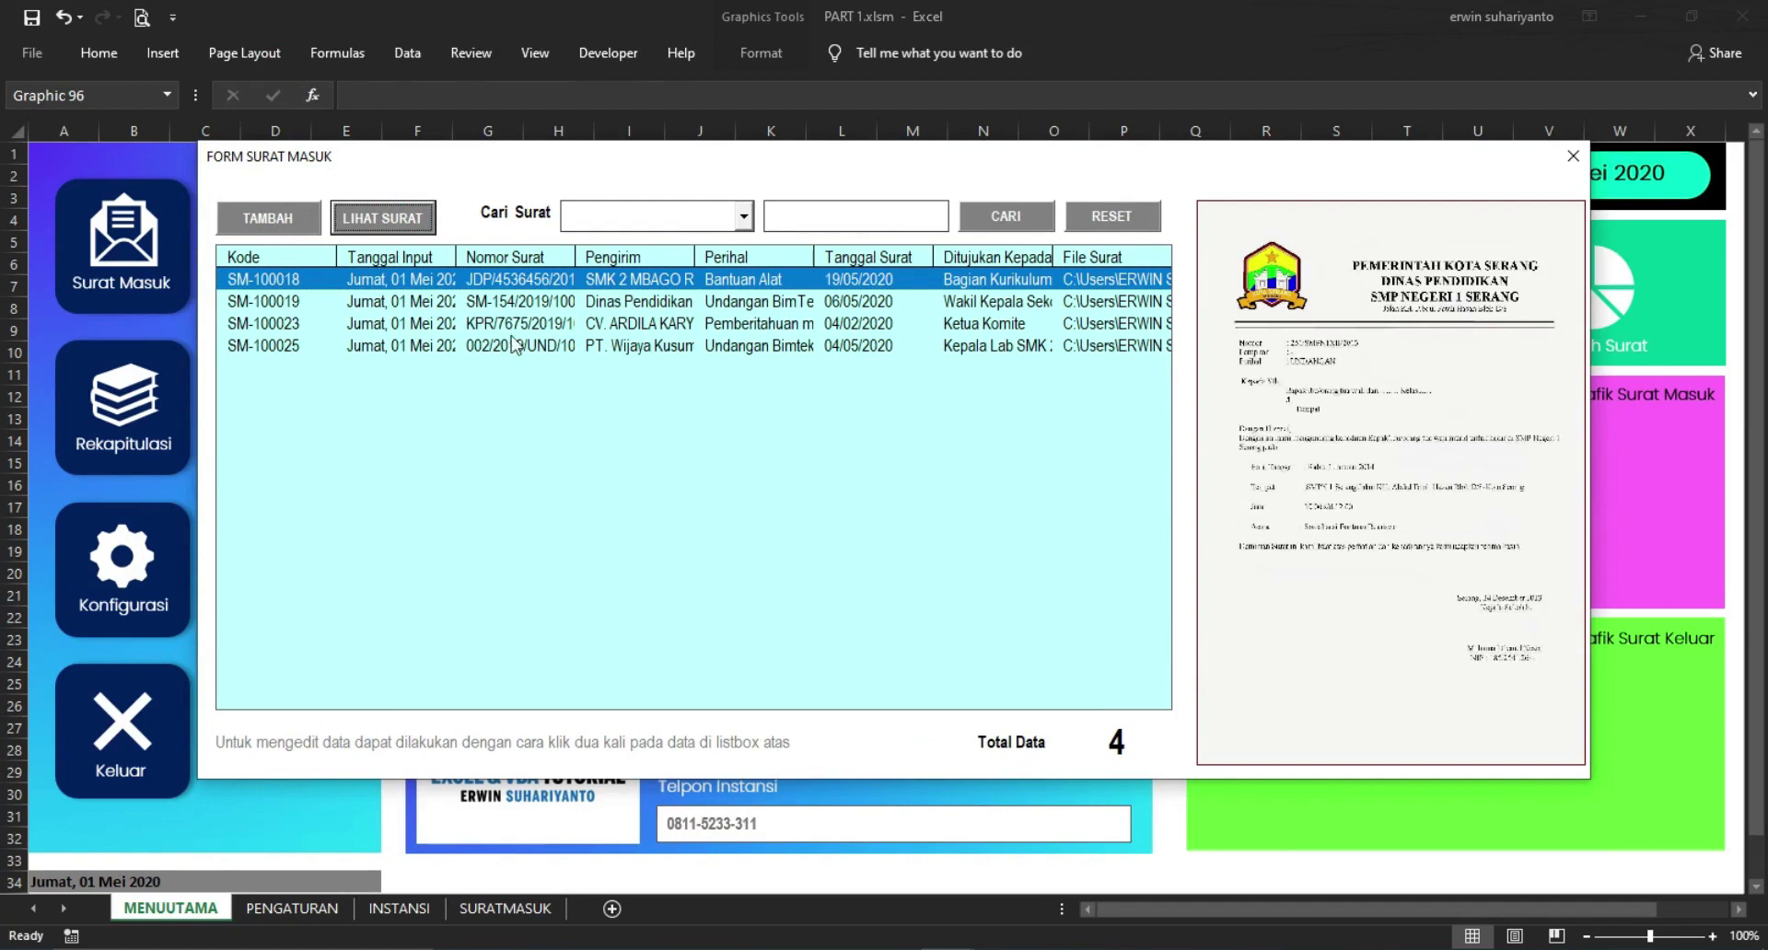
pyautogui.click(442, 323)
pyautogui.click(387, 219)
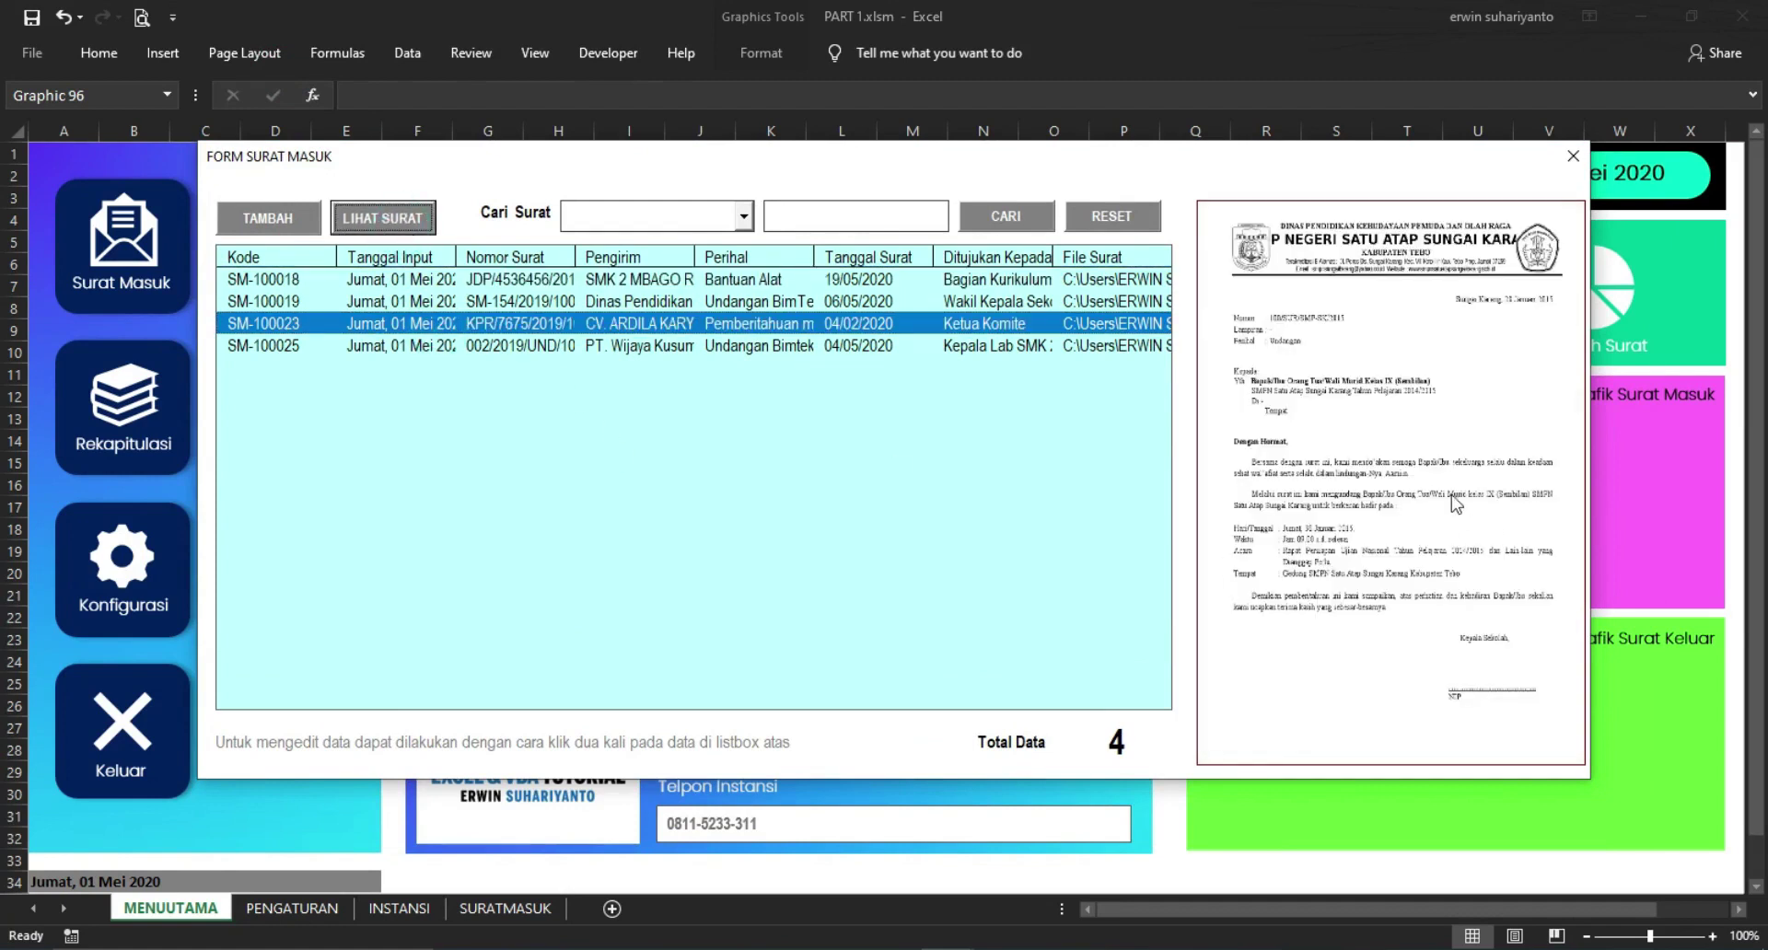
pyautogui.click(313, 346)
pyautogui.click(378, 221)
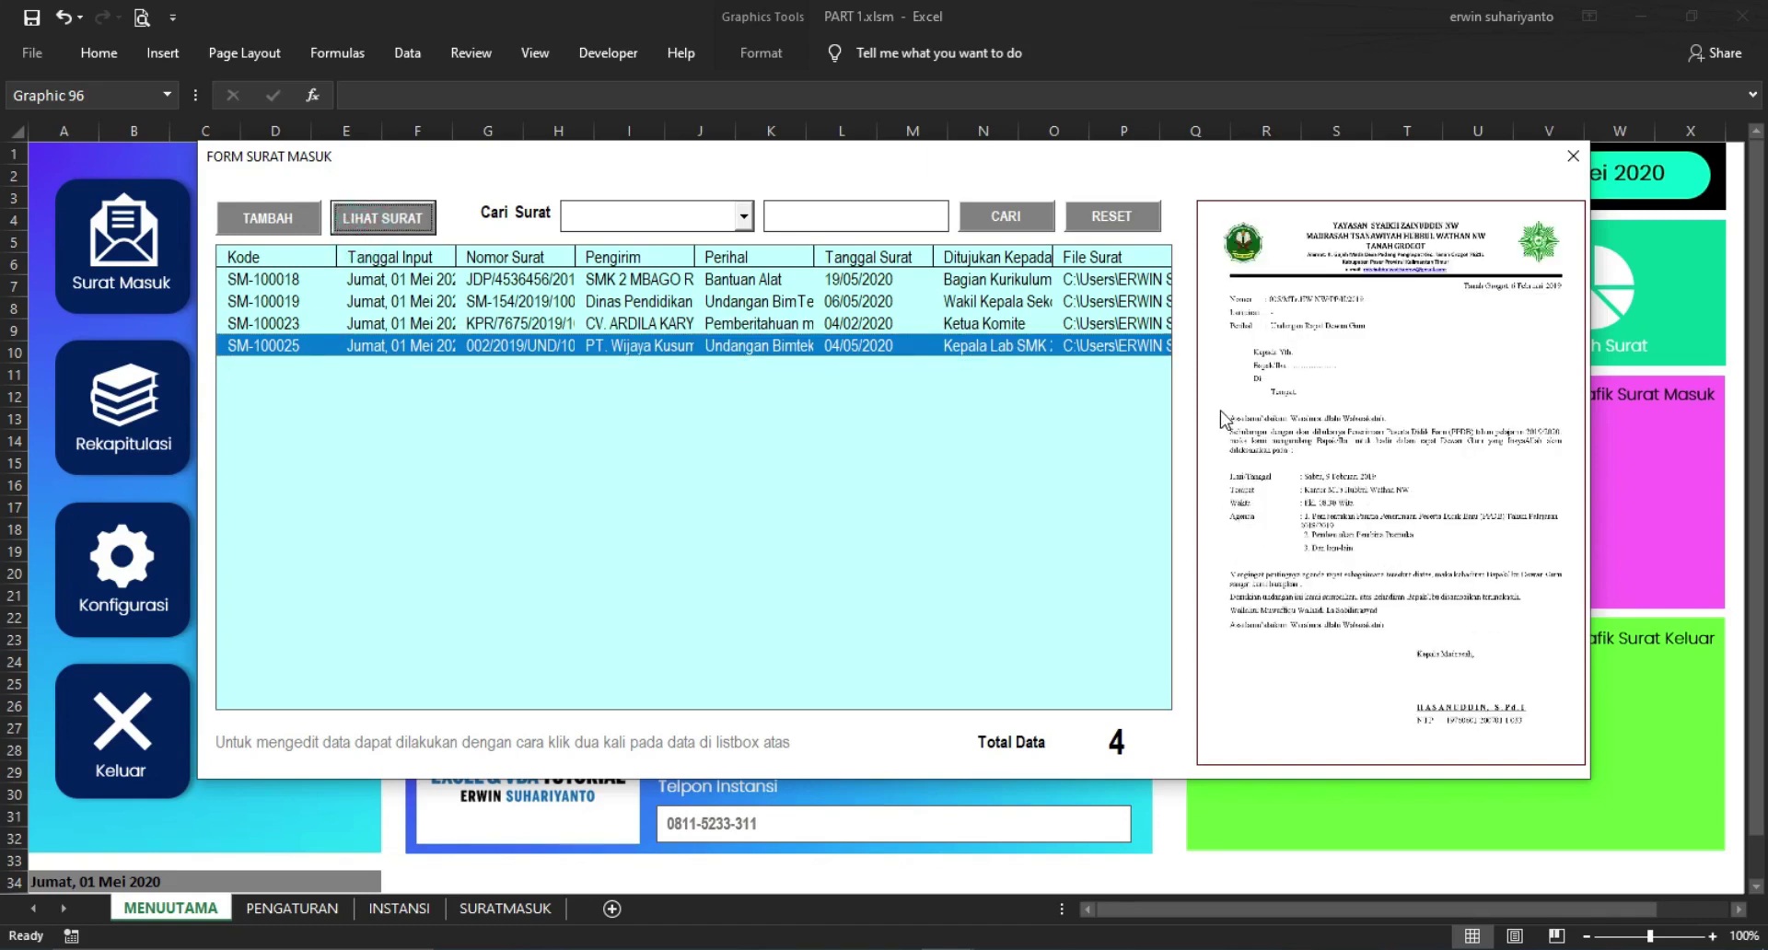
pyautogui.click(442, 326)
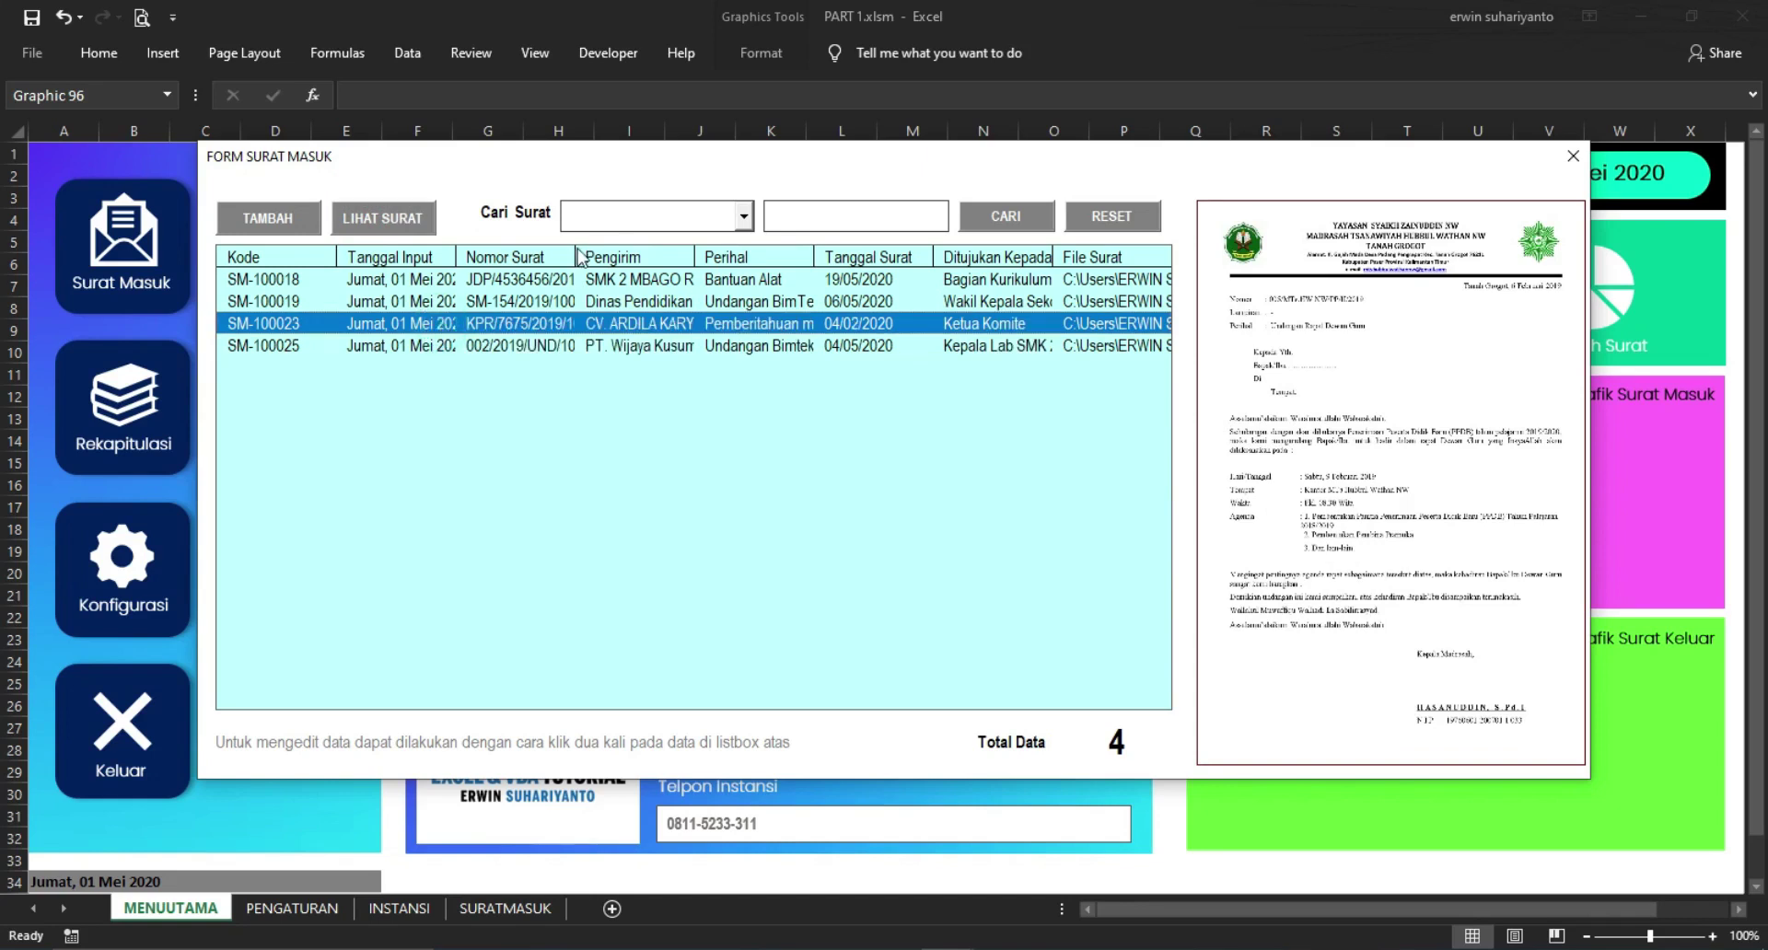
pyautogui.click(1571, 156)
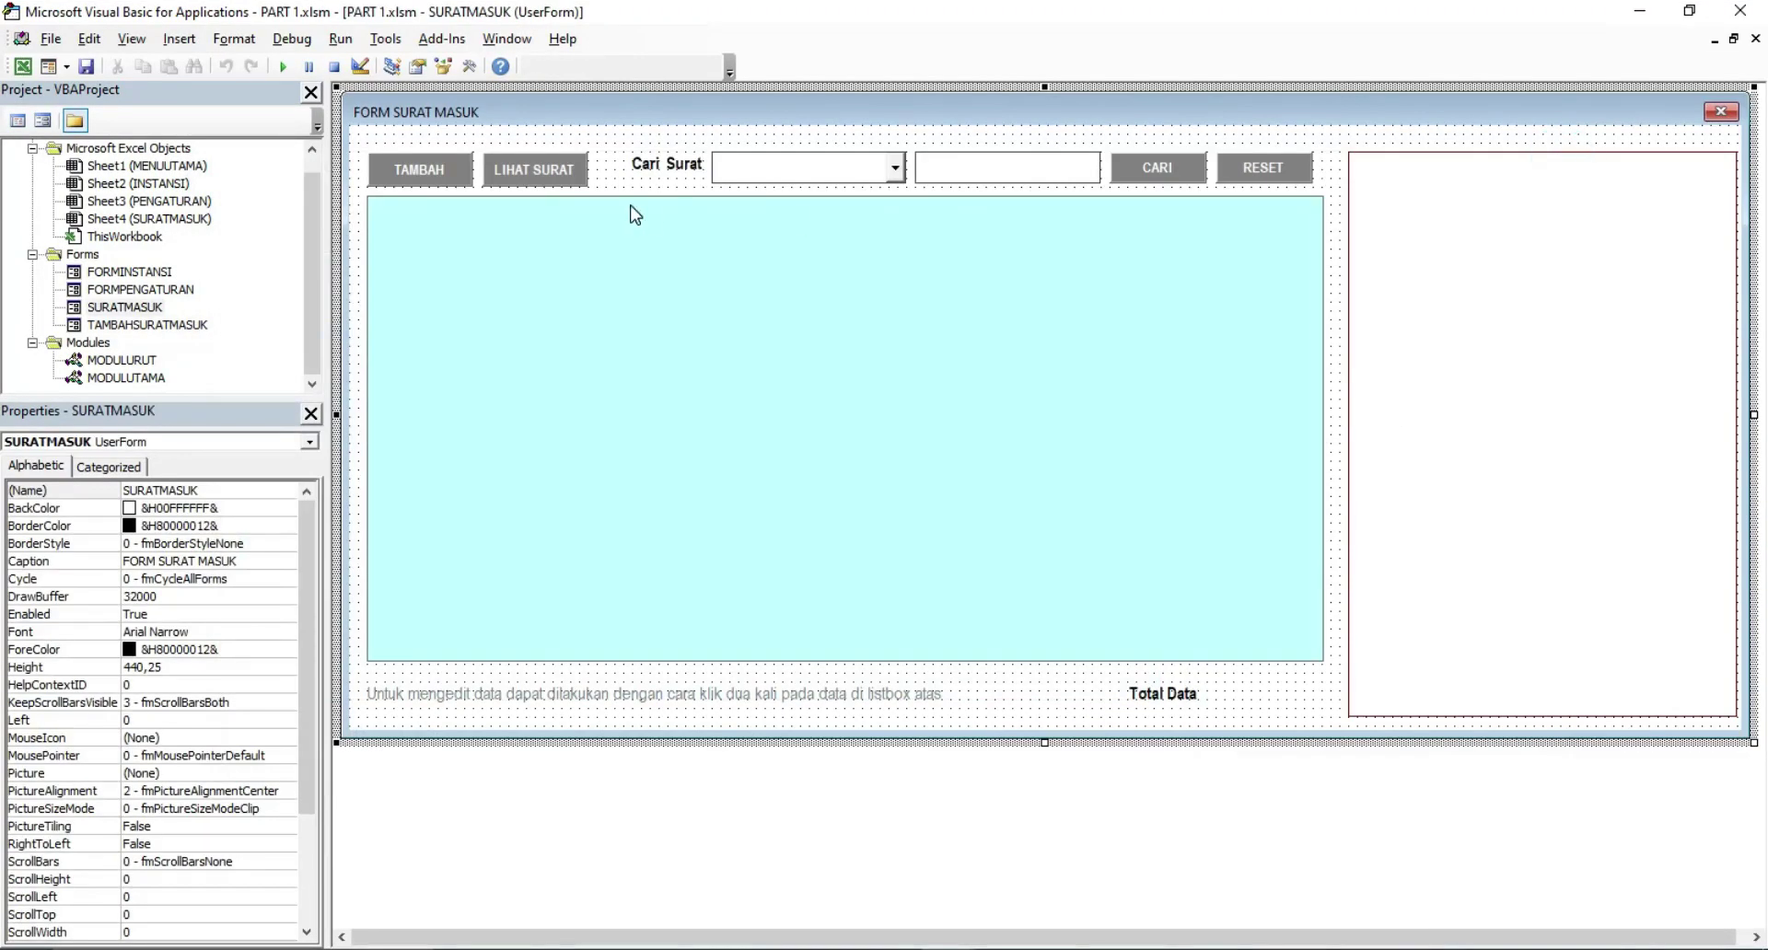
# Review the LIHAT_Click code, noting its error handler, MsgBox, and the SURATMASUK and GAMBAR names
pyautogui.click(518, 176)
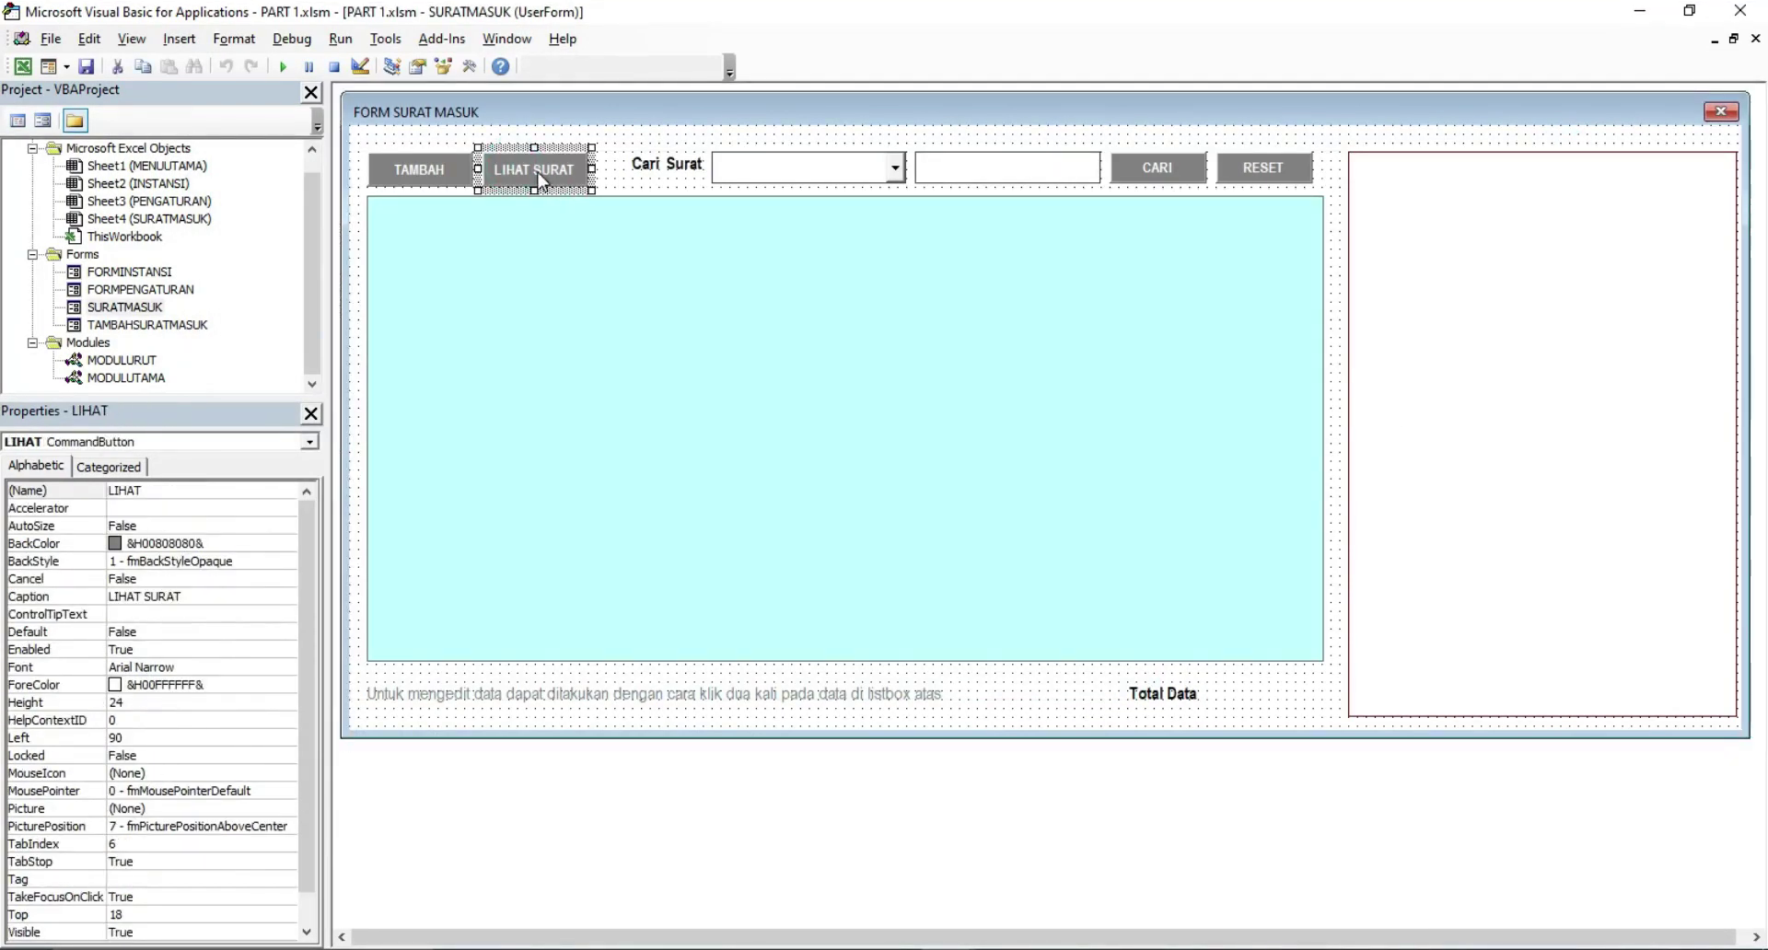
pyautogui.doubleClick(536, 171)
pyautogui.click(359, 147)
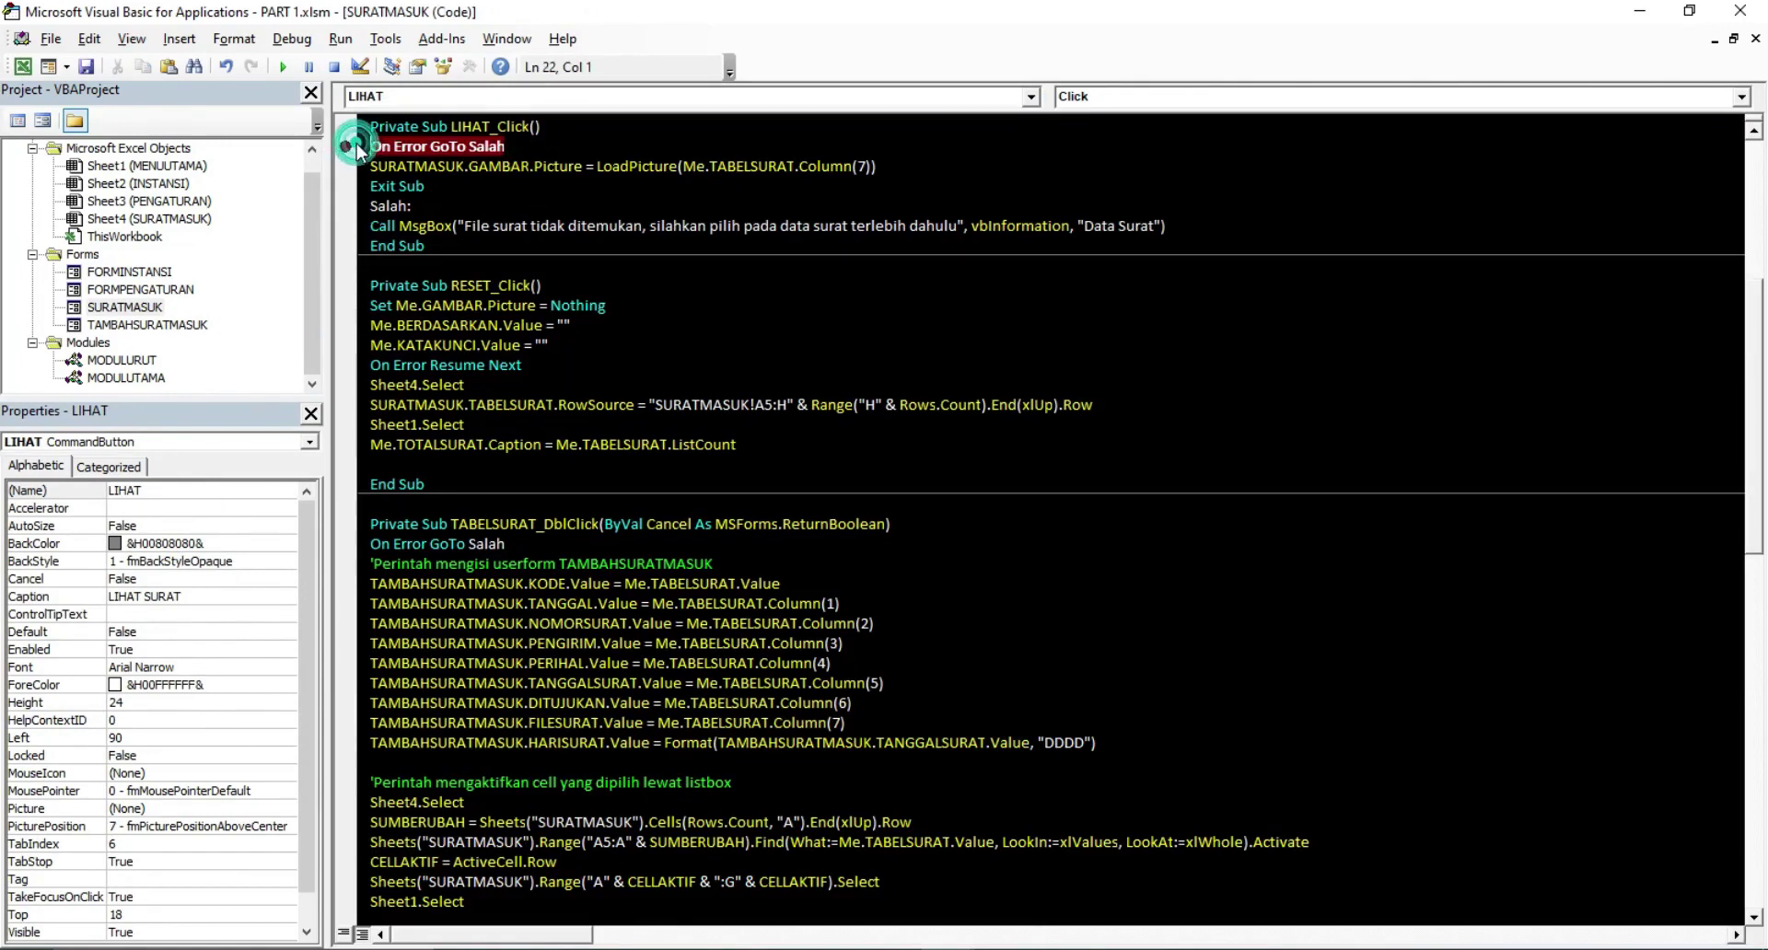
pyautogui.moveTo(360, 167); pyautogui.dragTo(369, 225)
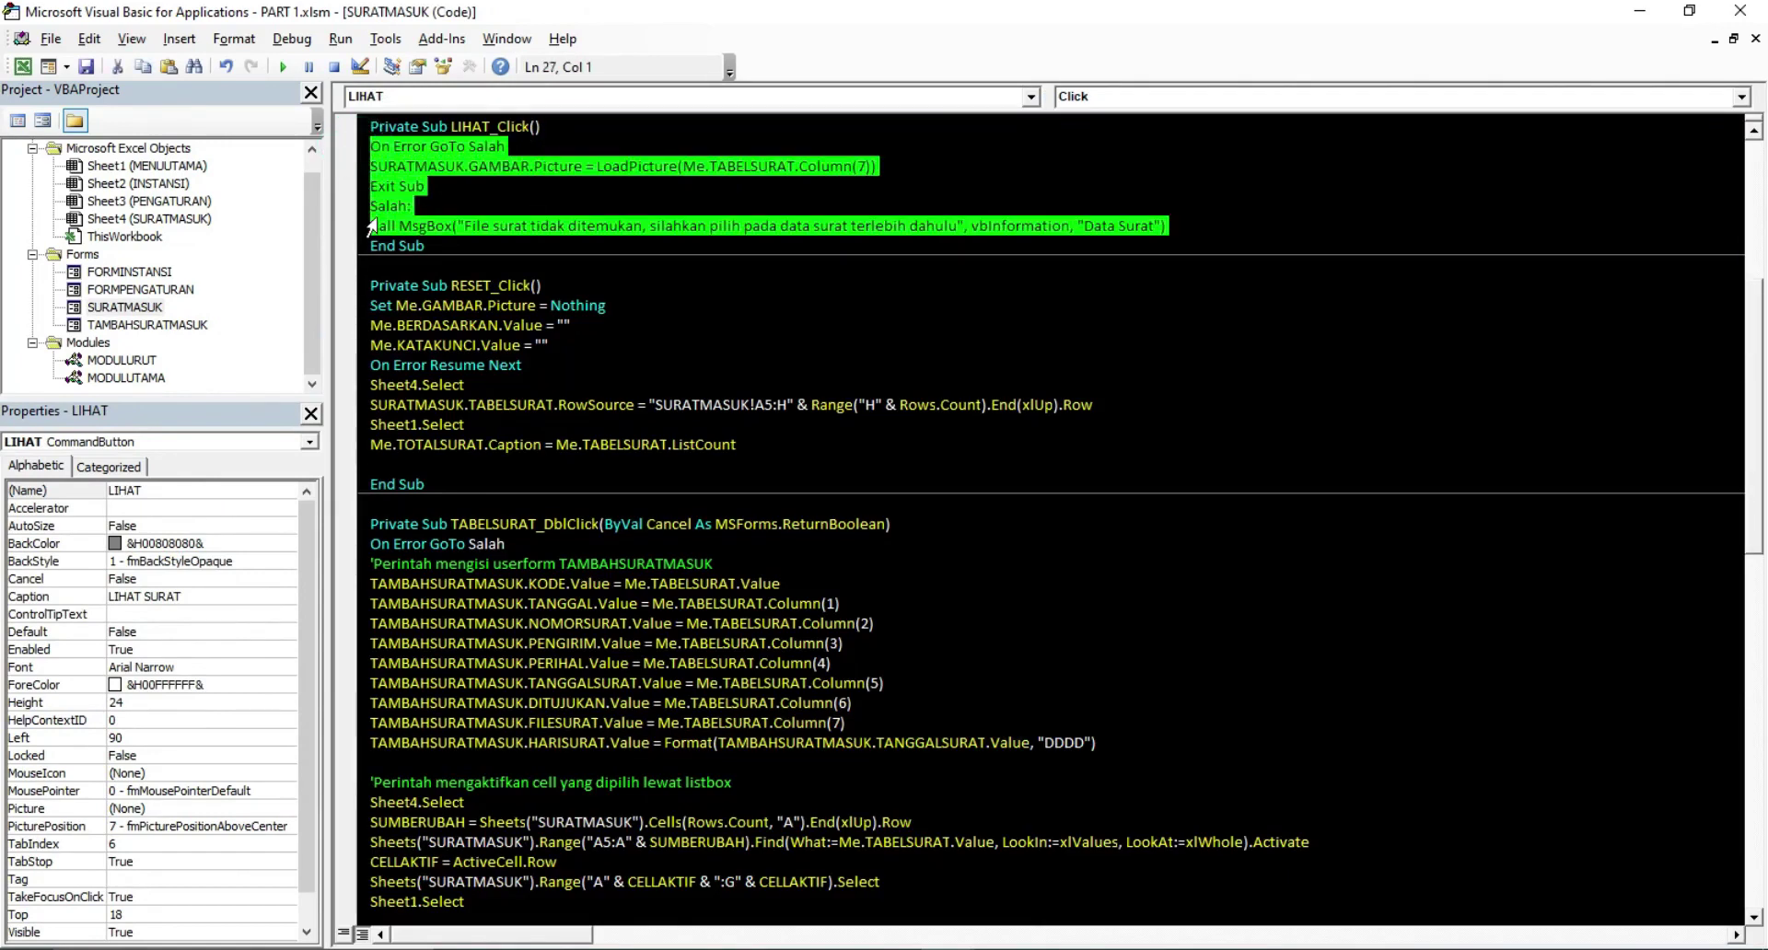
pyautogui.click(412, 234)
pyautogui.click(470, 197)
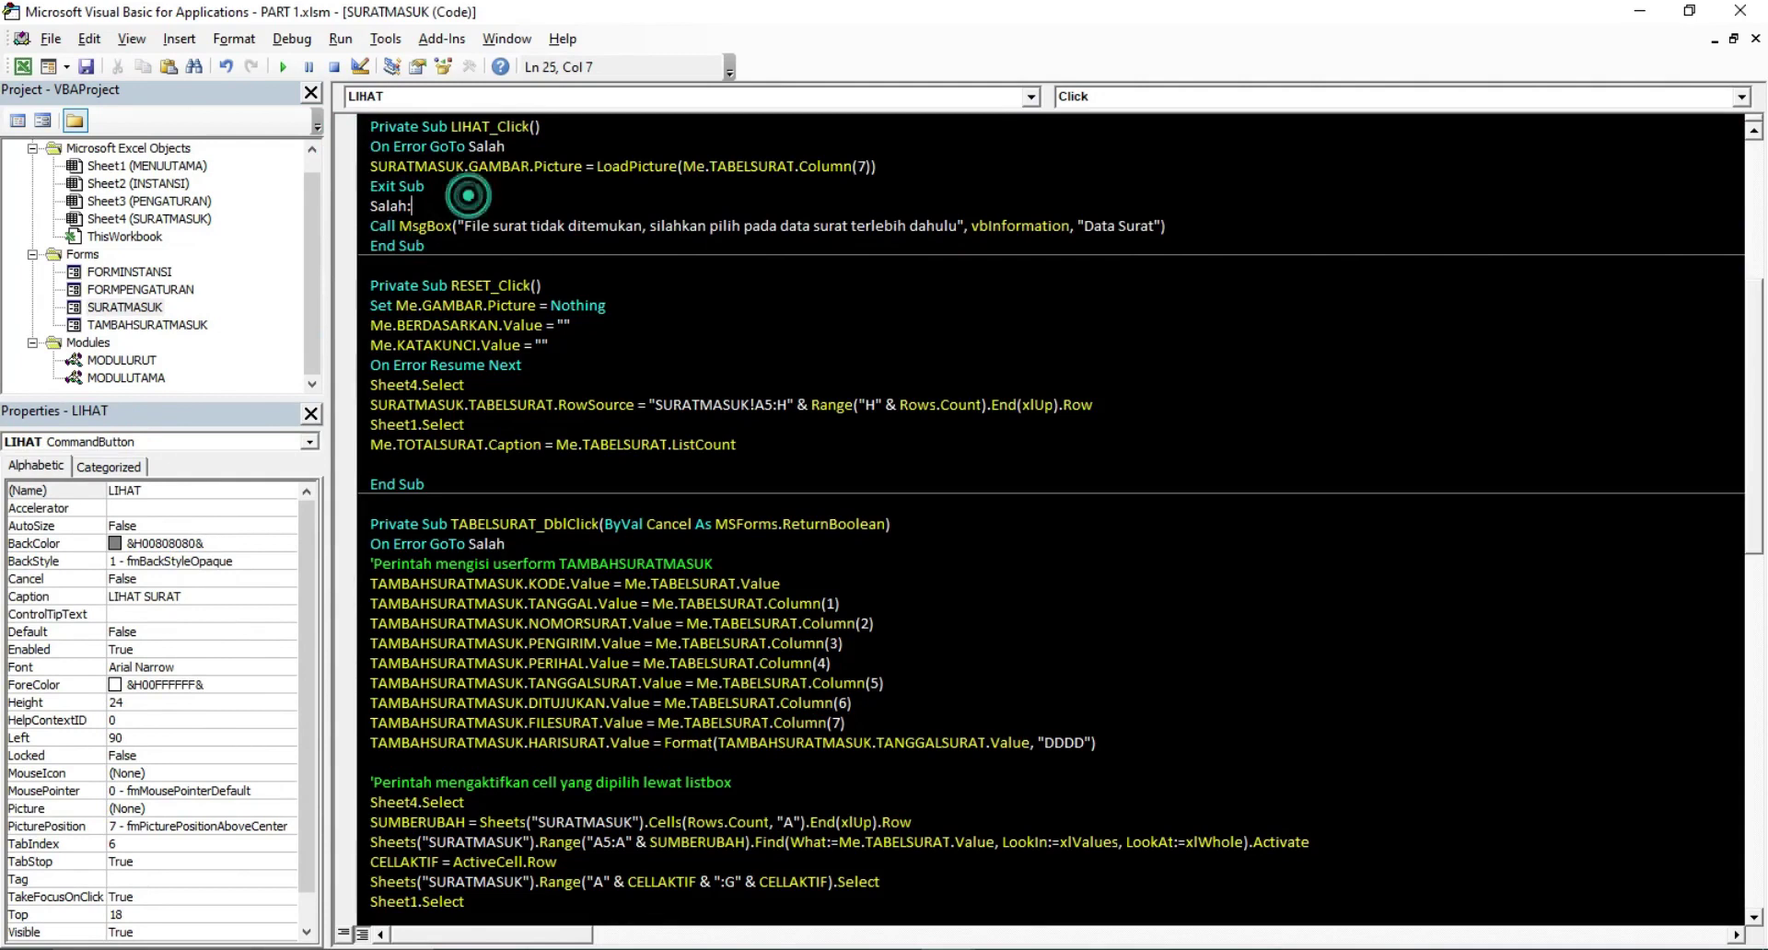
pyautogui.doubleClick(431, 167)
pyautogui.doubleClick(481, 168)
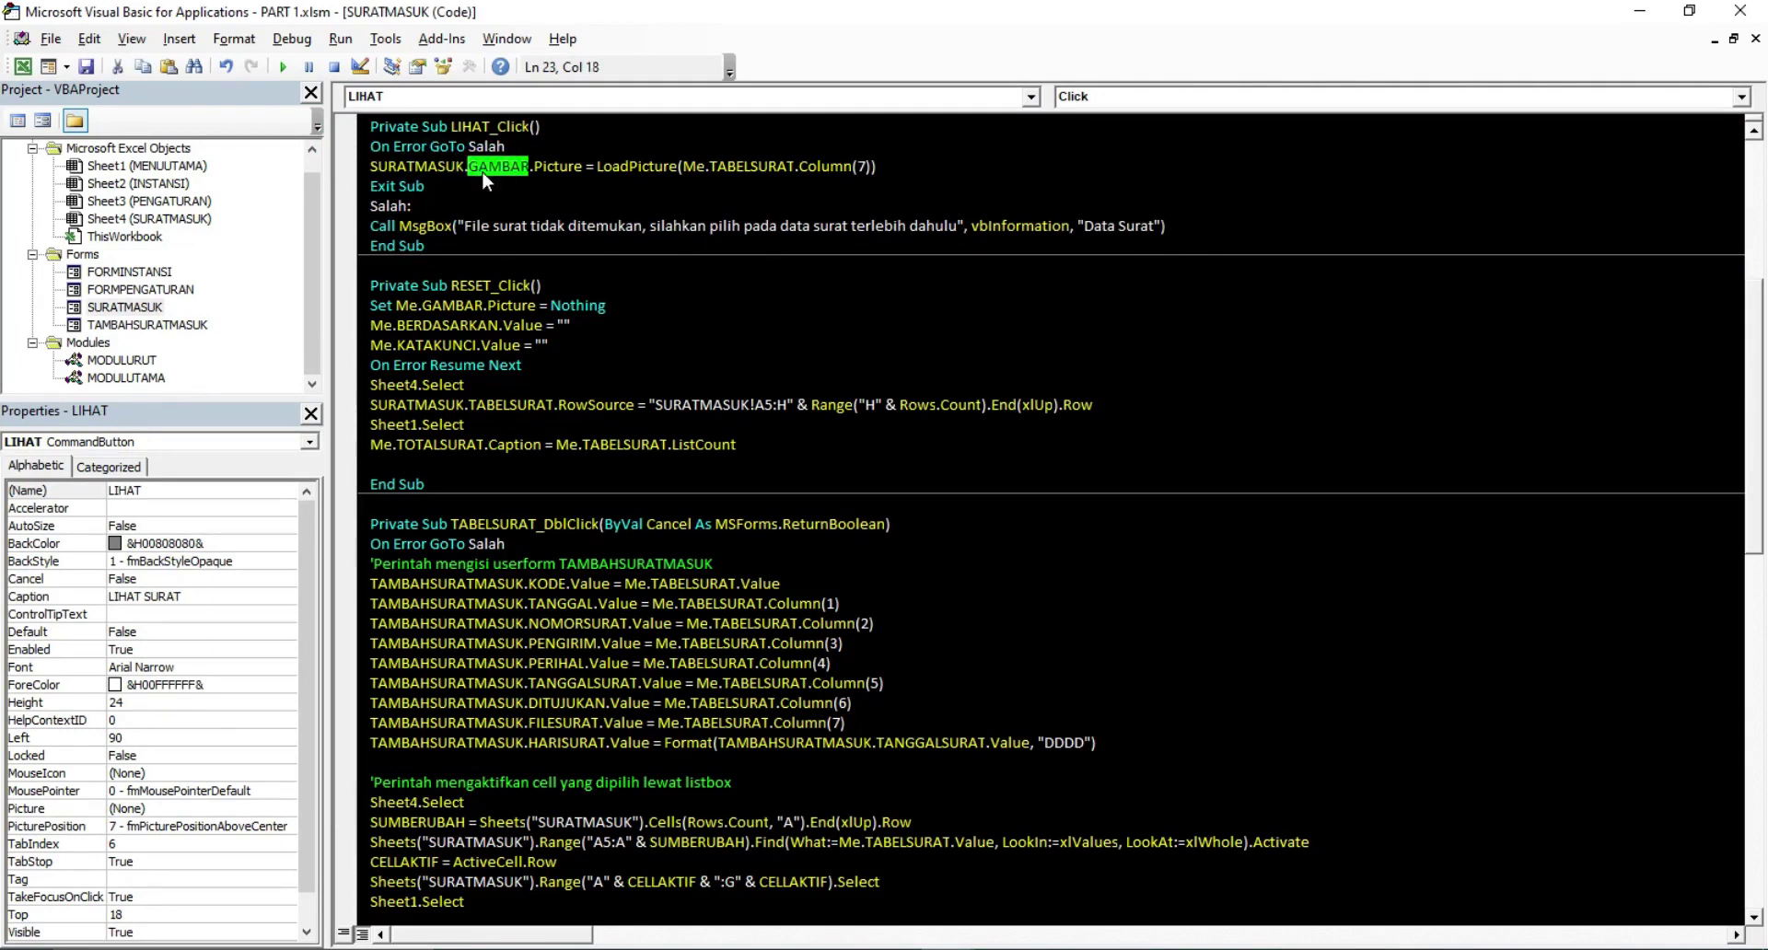
# Inspect the SURATMASUK layout's GAMBAR preview and TABELSURAT list against the LIHAT SURAT code
pyautogui.click(147, 308)
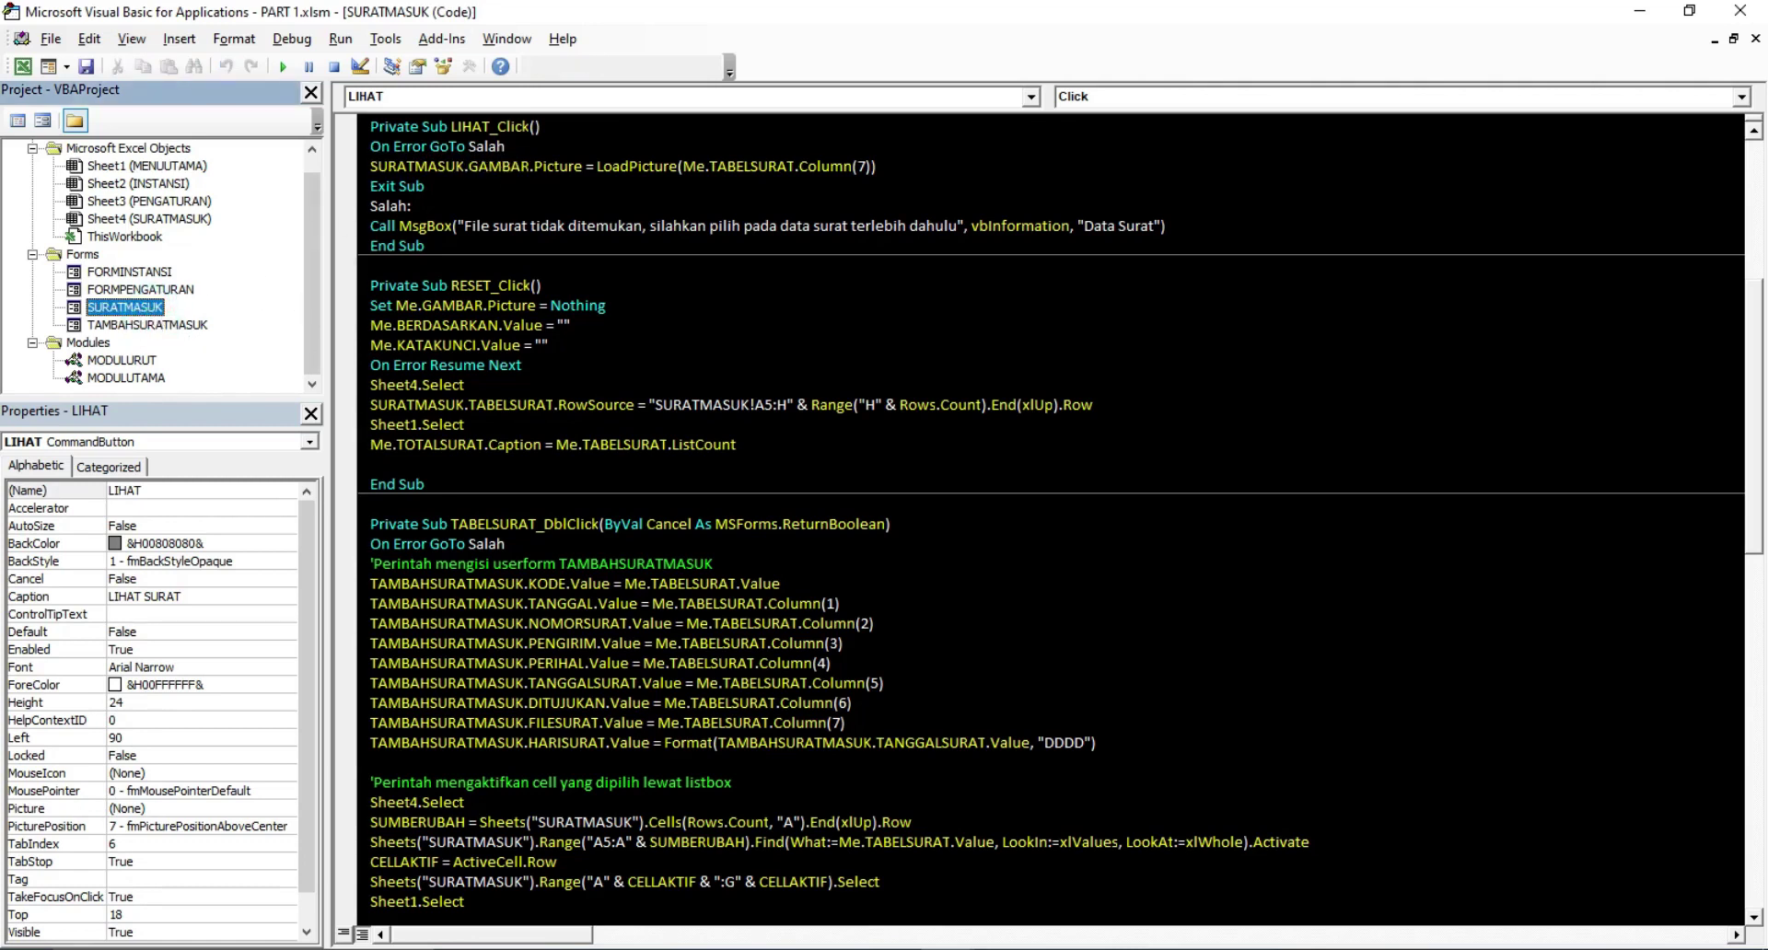
pyautogui.doubleClick(152, 307)
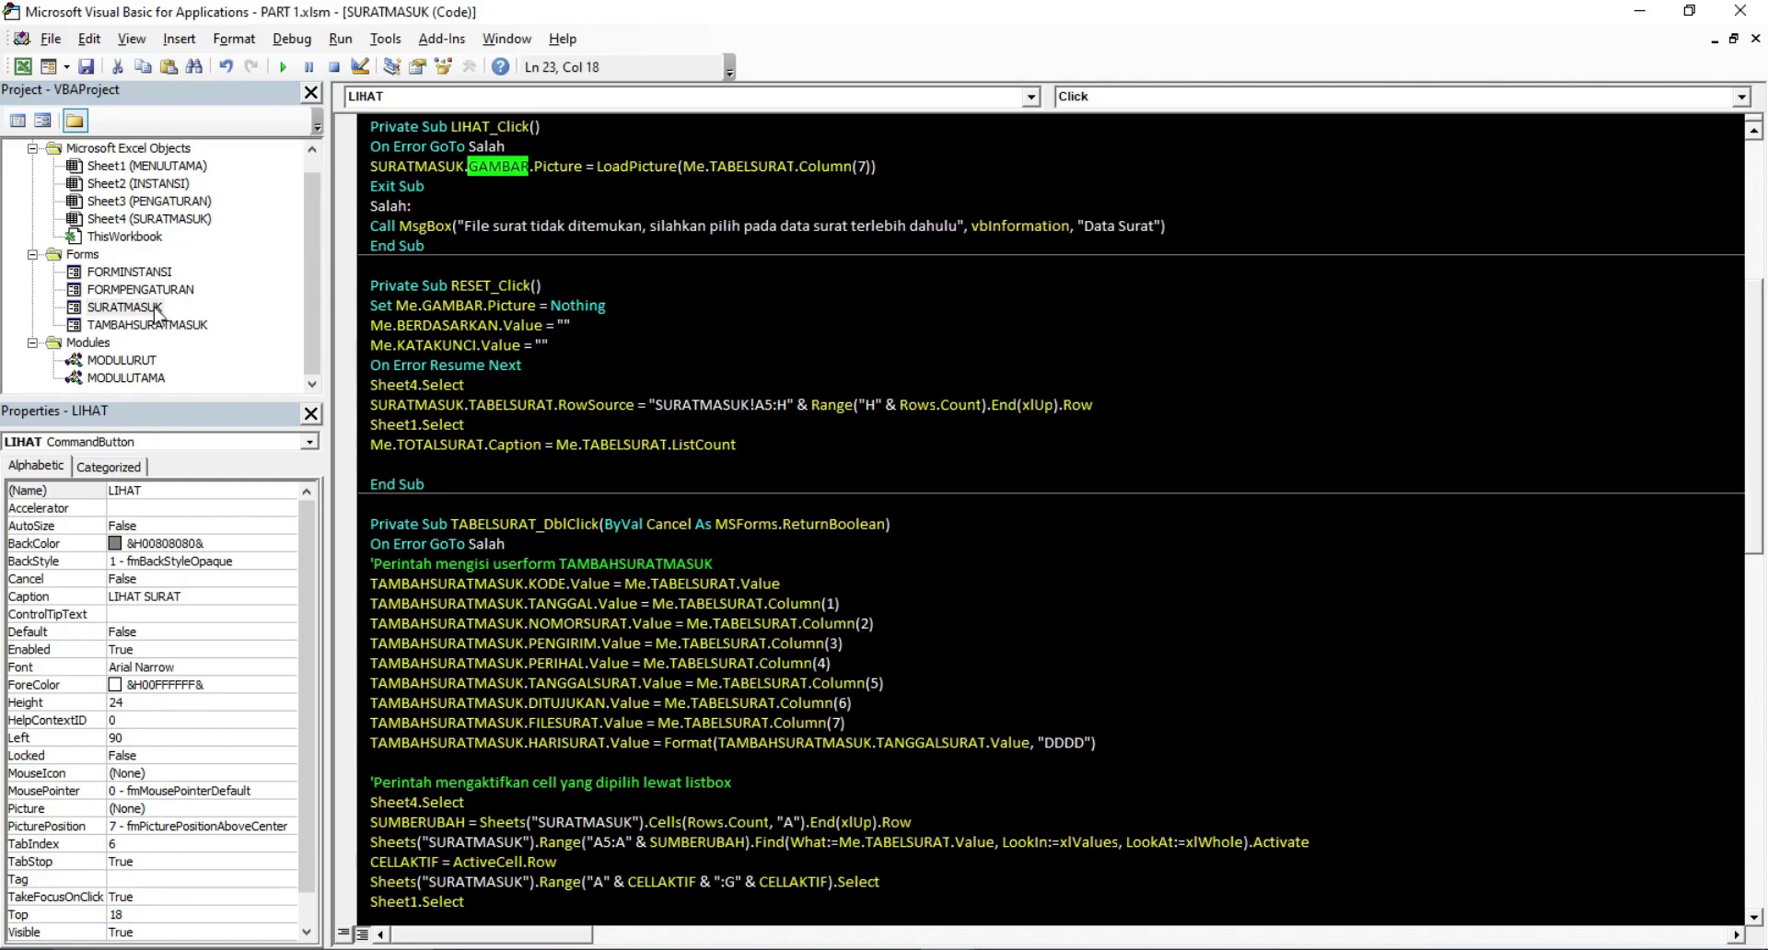
pyautogui.click(1425, 273)
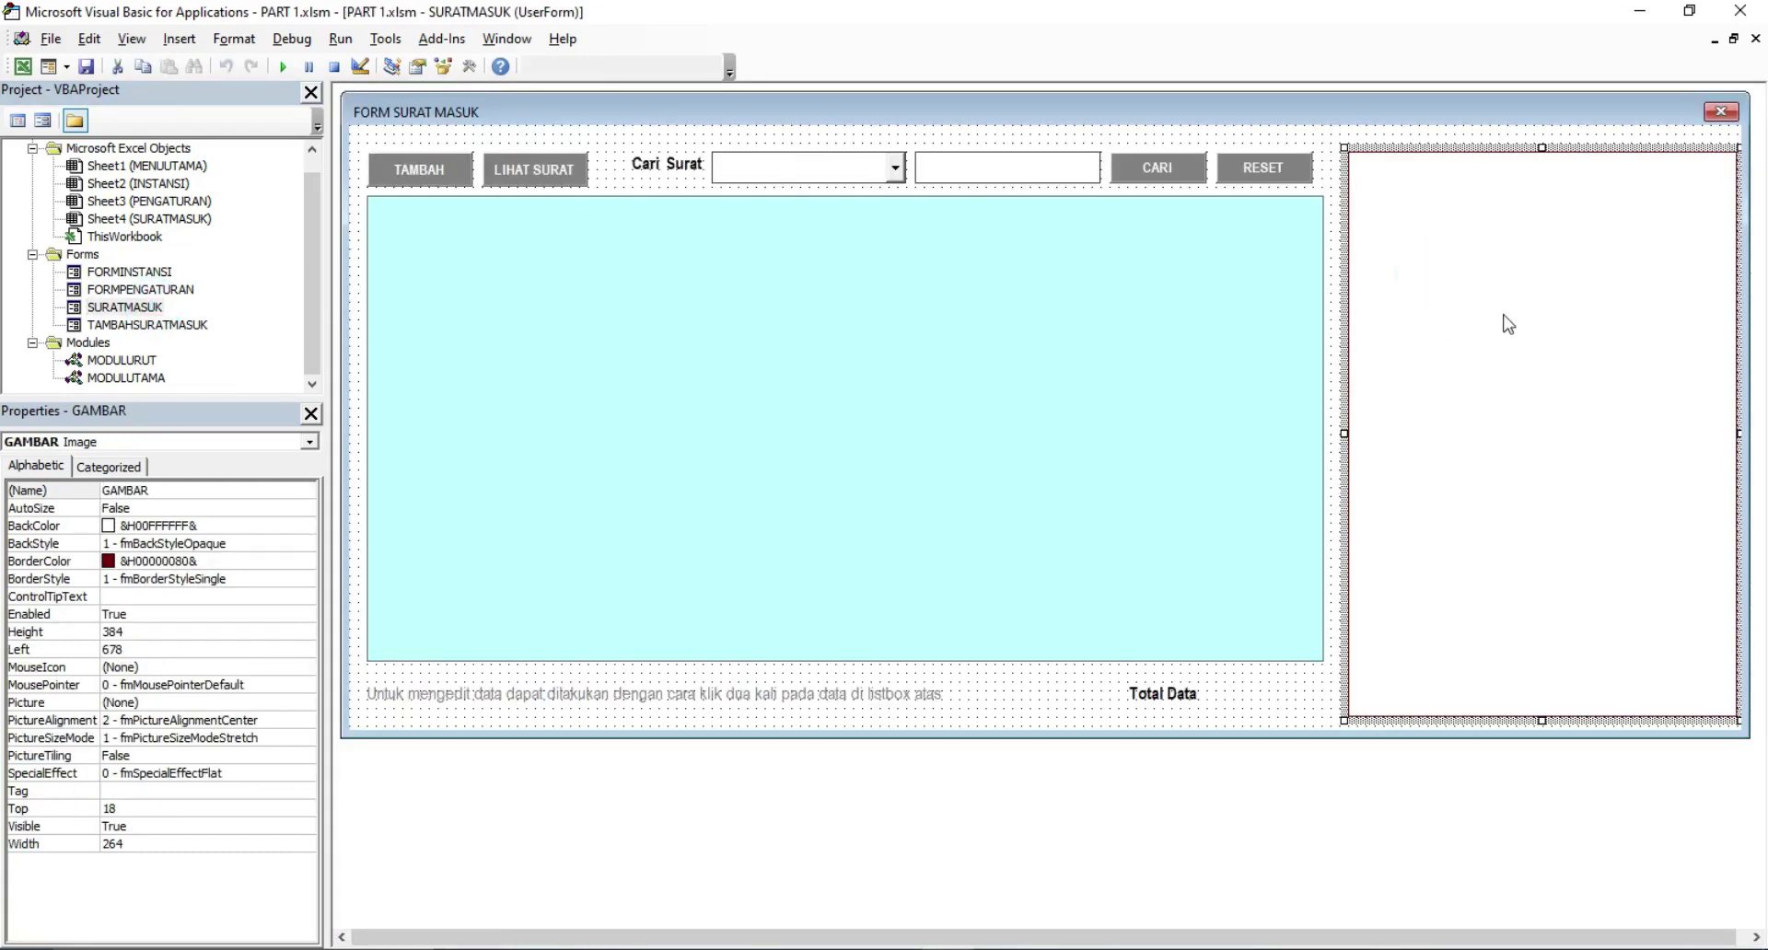
pyautogui.doubleClick(557, 176)
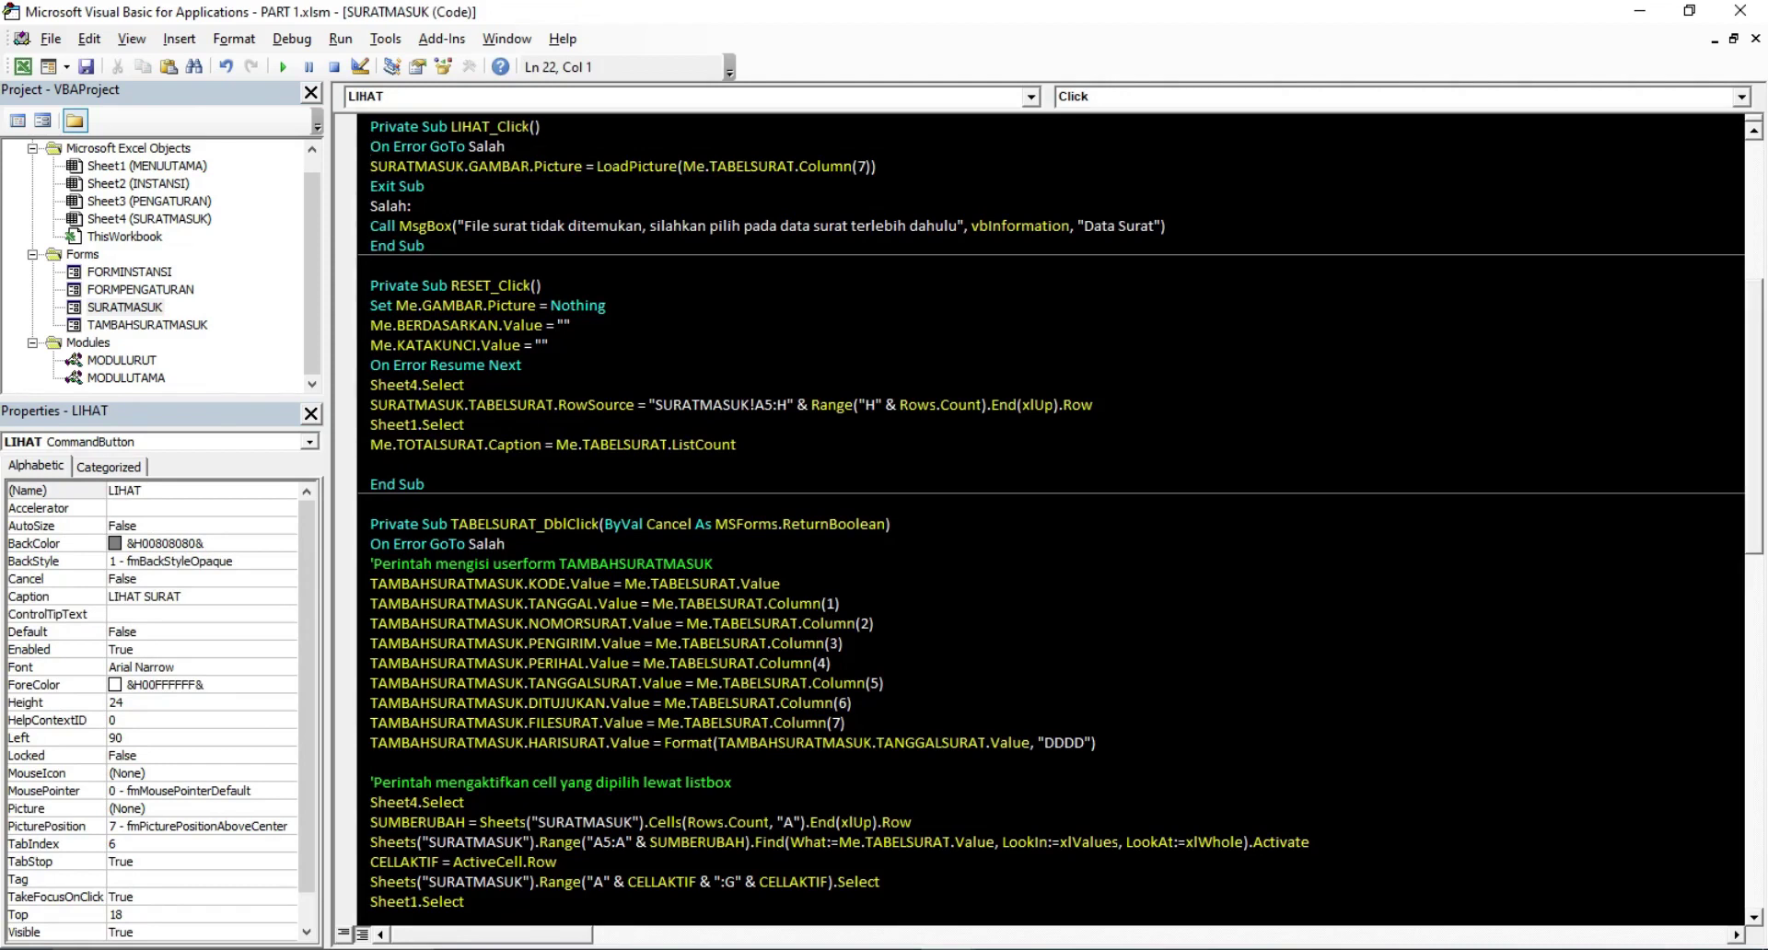
pyautogui.doubleClick(726, 165)
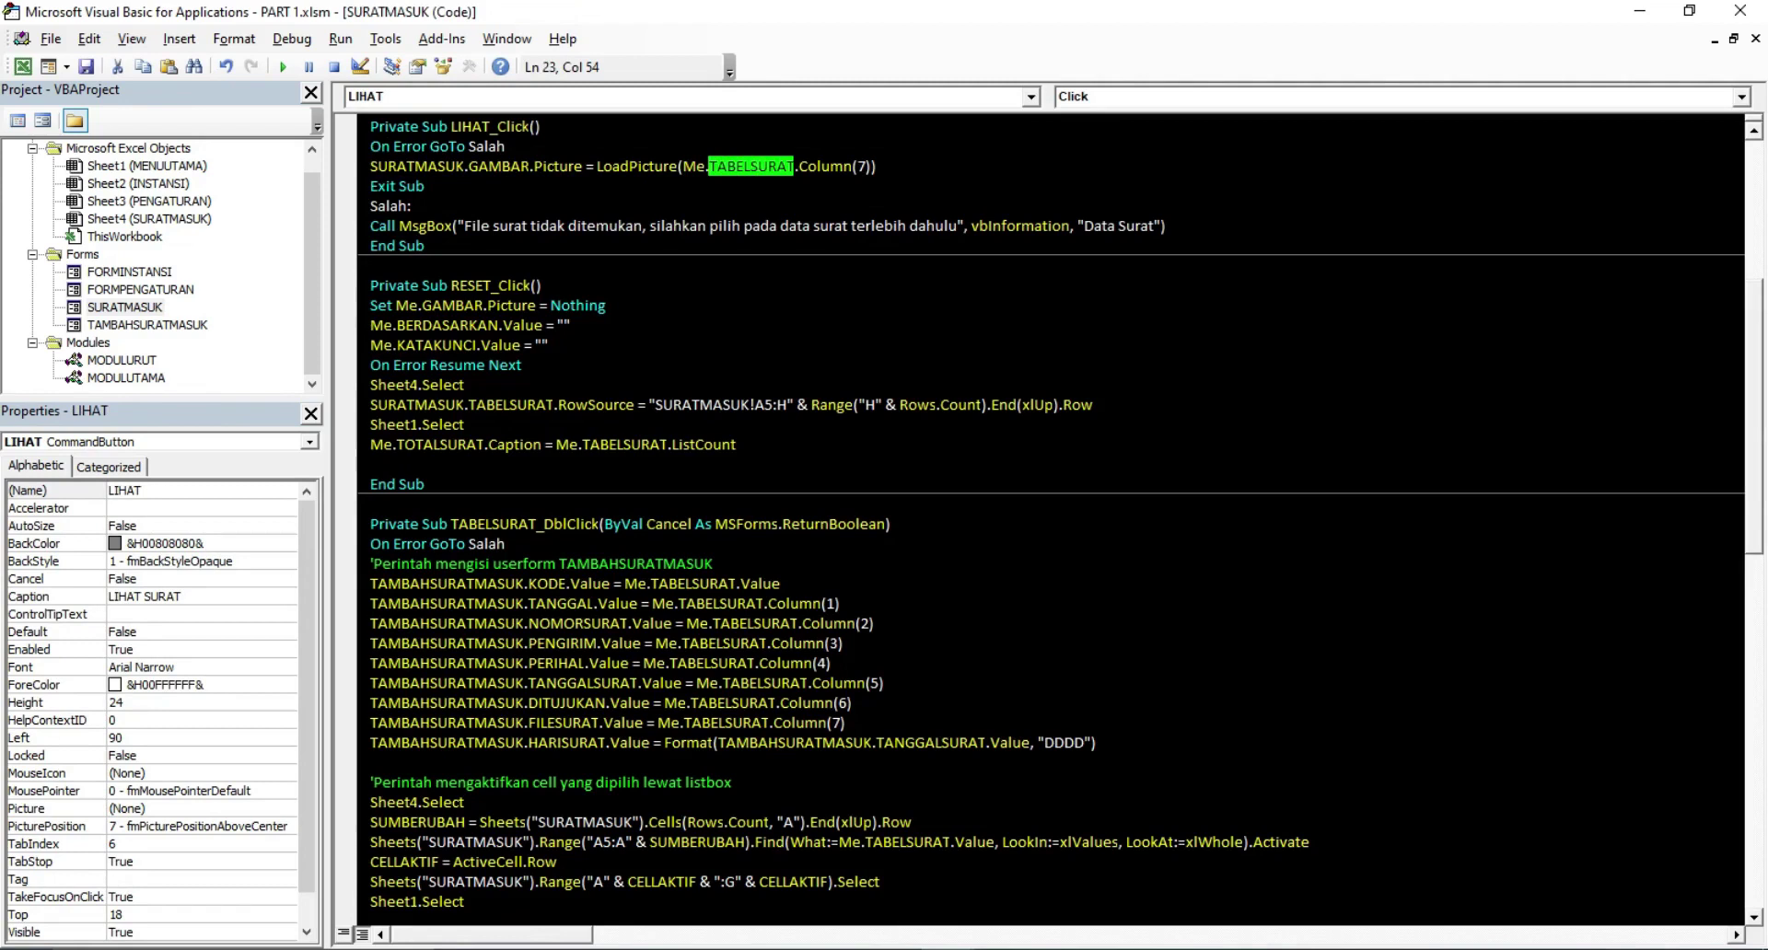
pyautogui.doubleClick(133, 313)
pyautogui.click(573, 389)
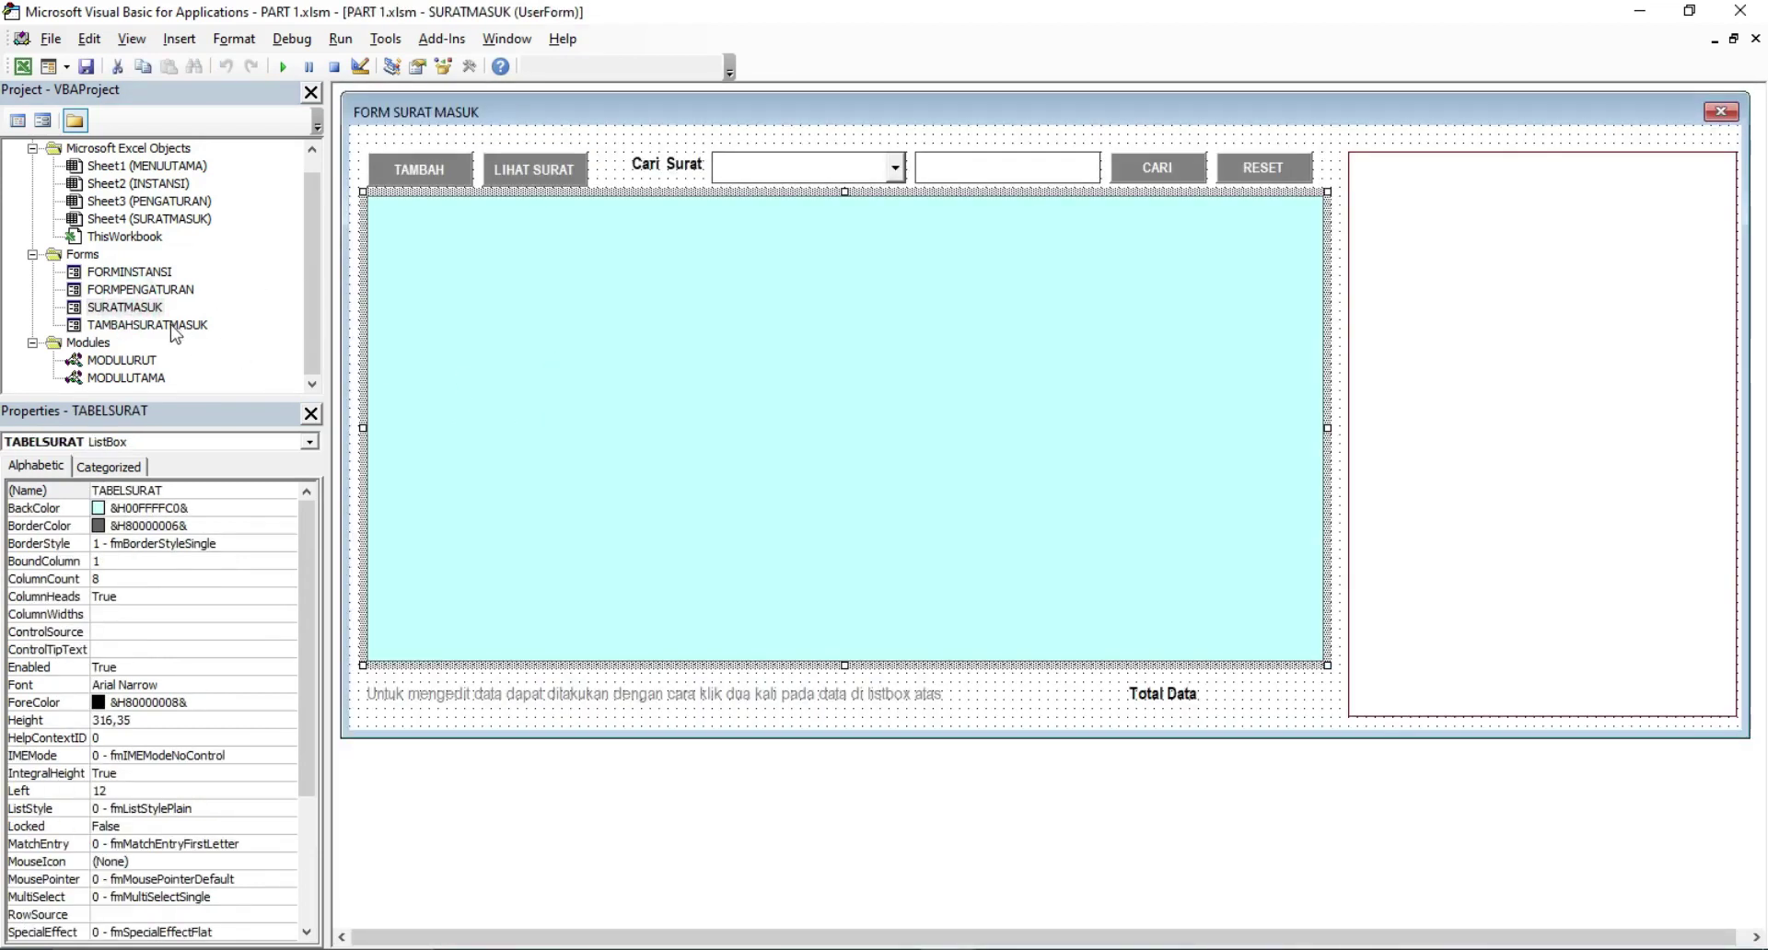
# Test-run the form, select letter SM-100018, then close it and return to the SURATMASUK layout
pyautogui.click(283, 67)
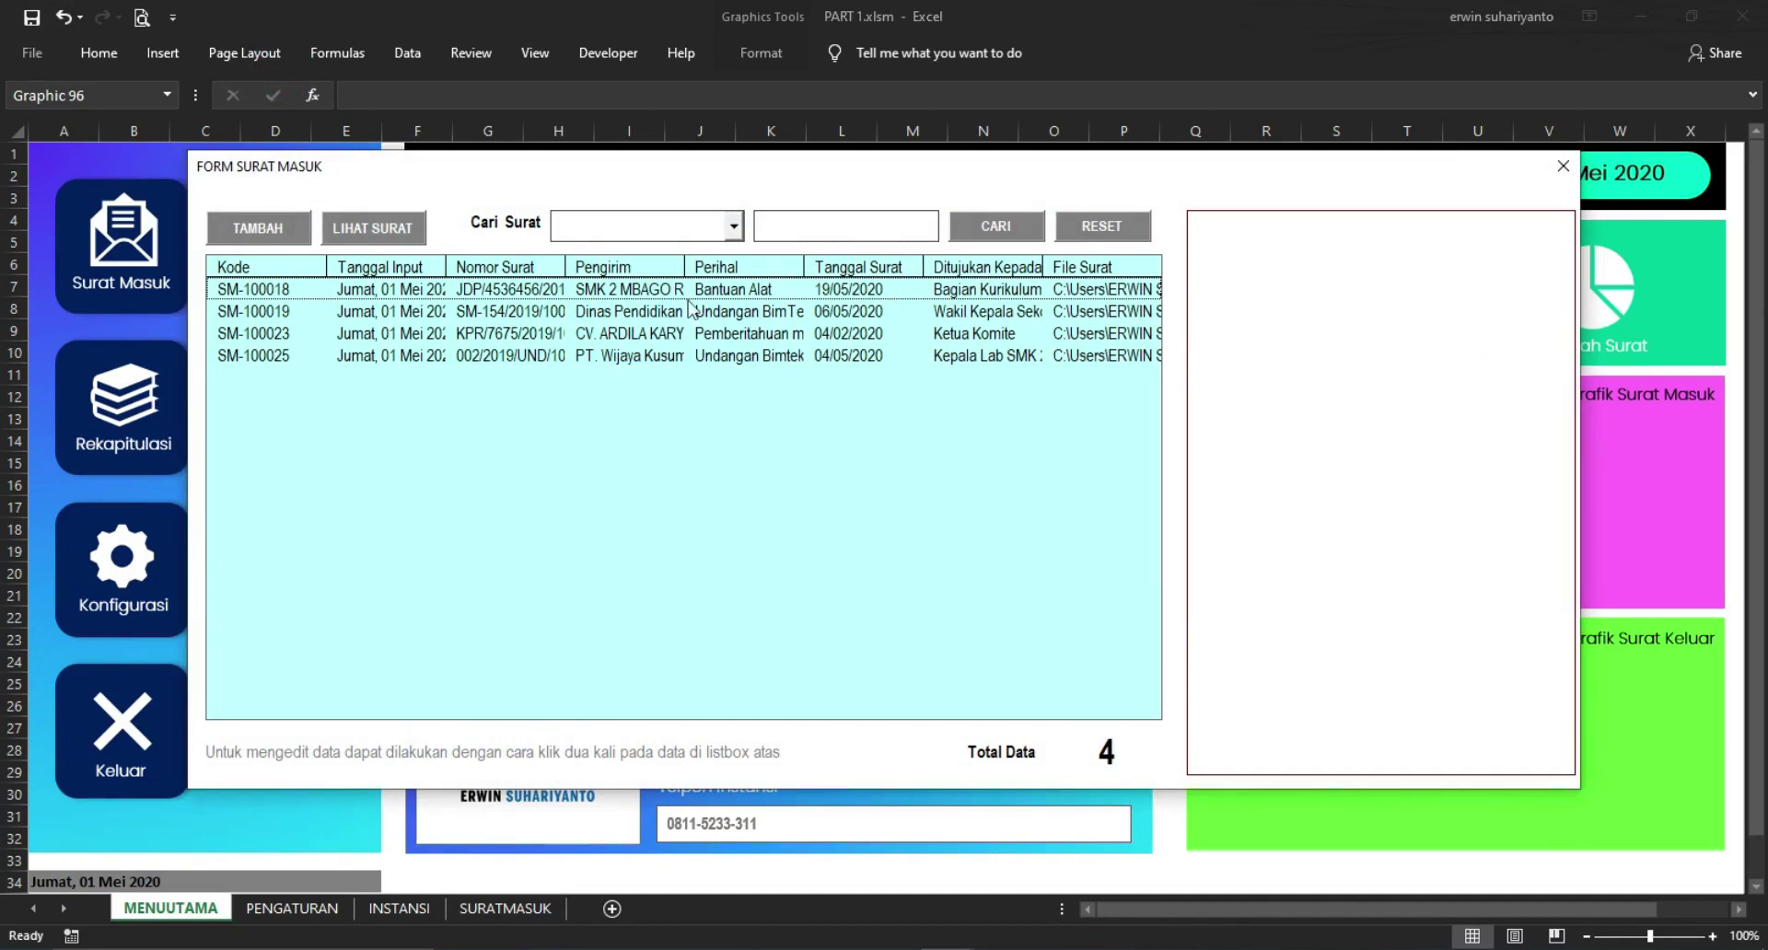
pyautogui.click(283, 289)
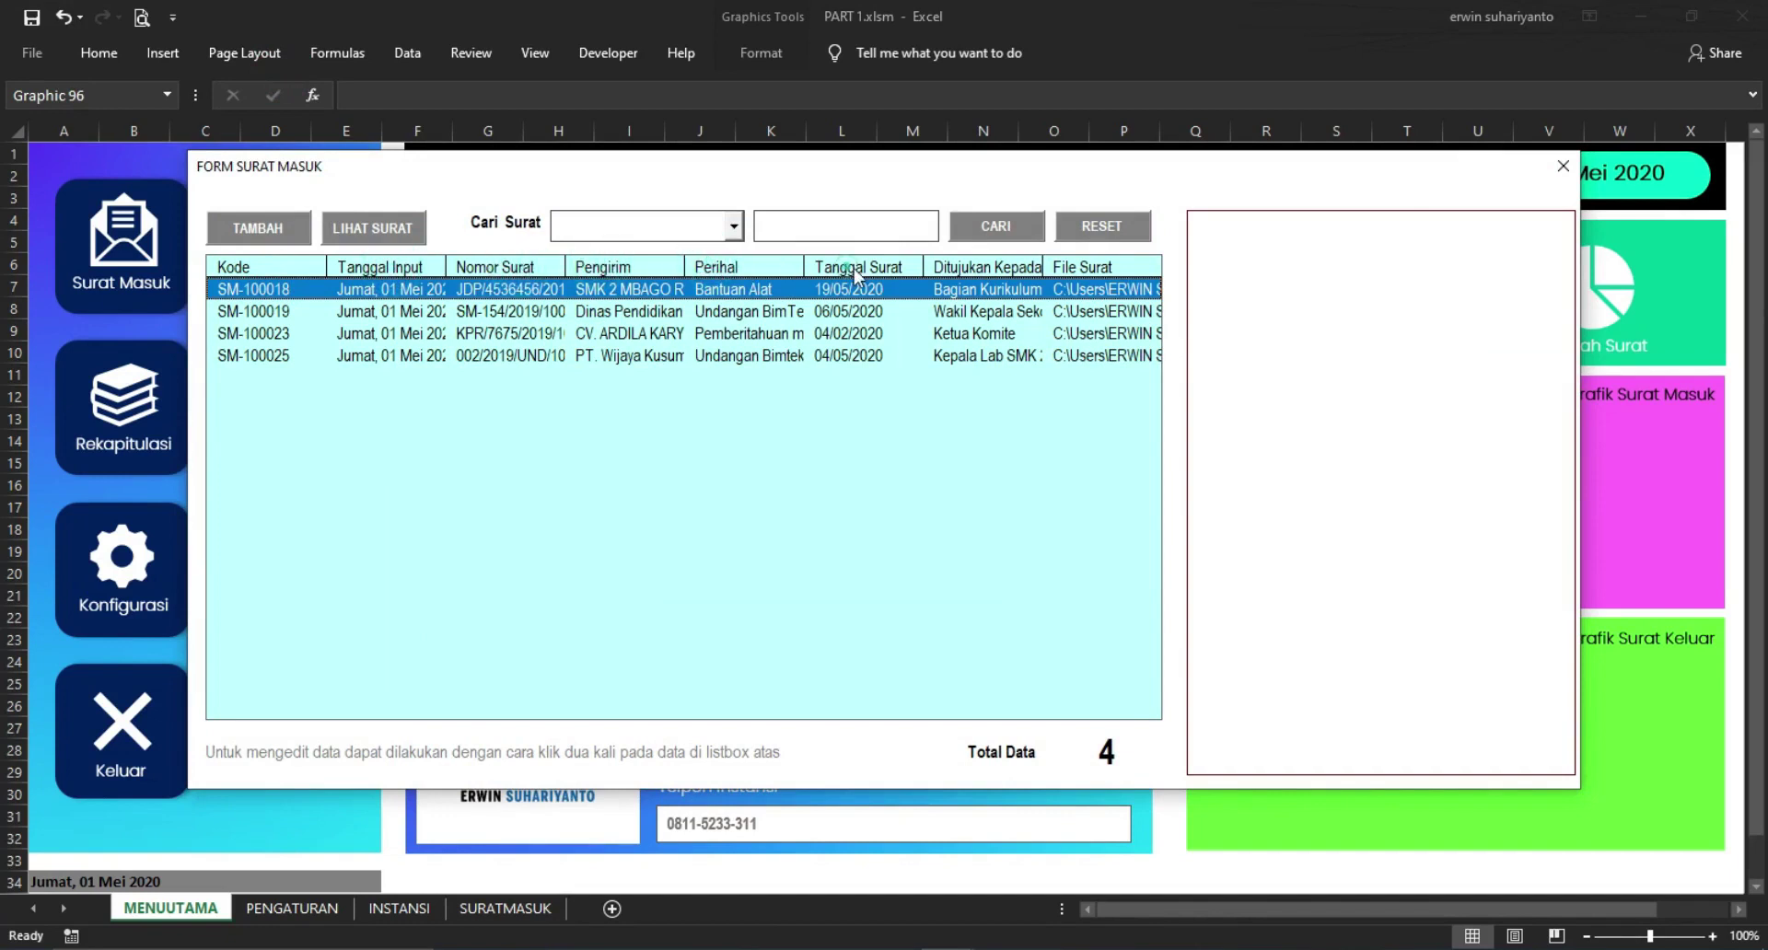
pyautogui.click(1562, 166)
pyautogui.doubleClick(549, 185)
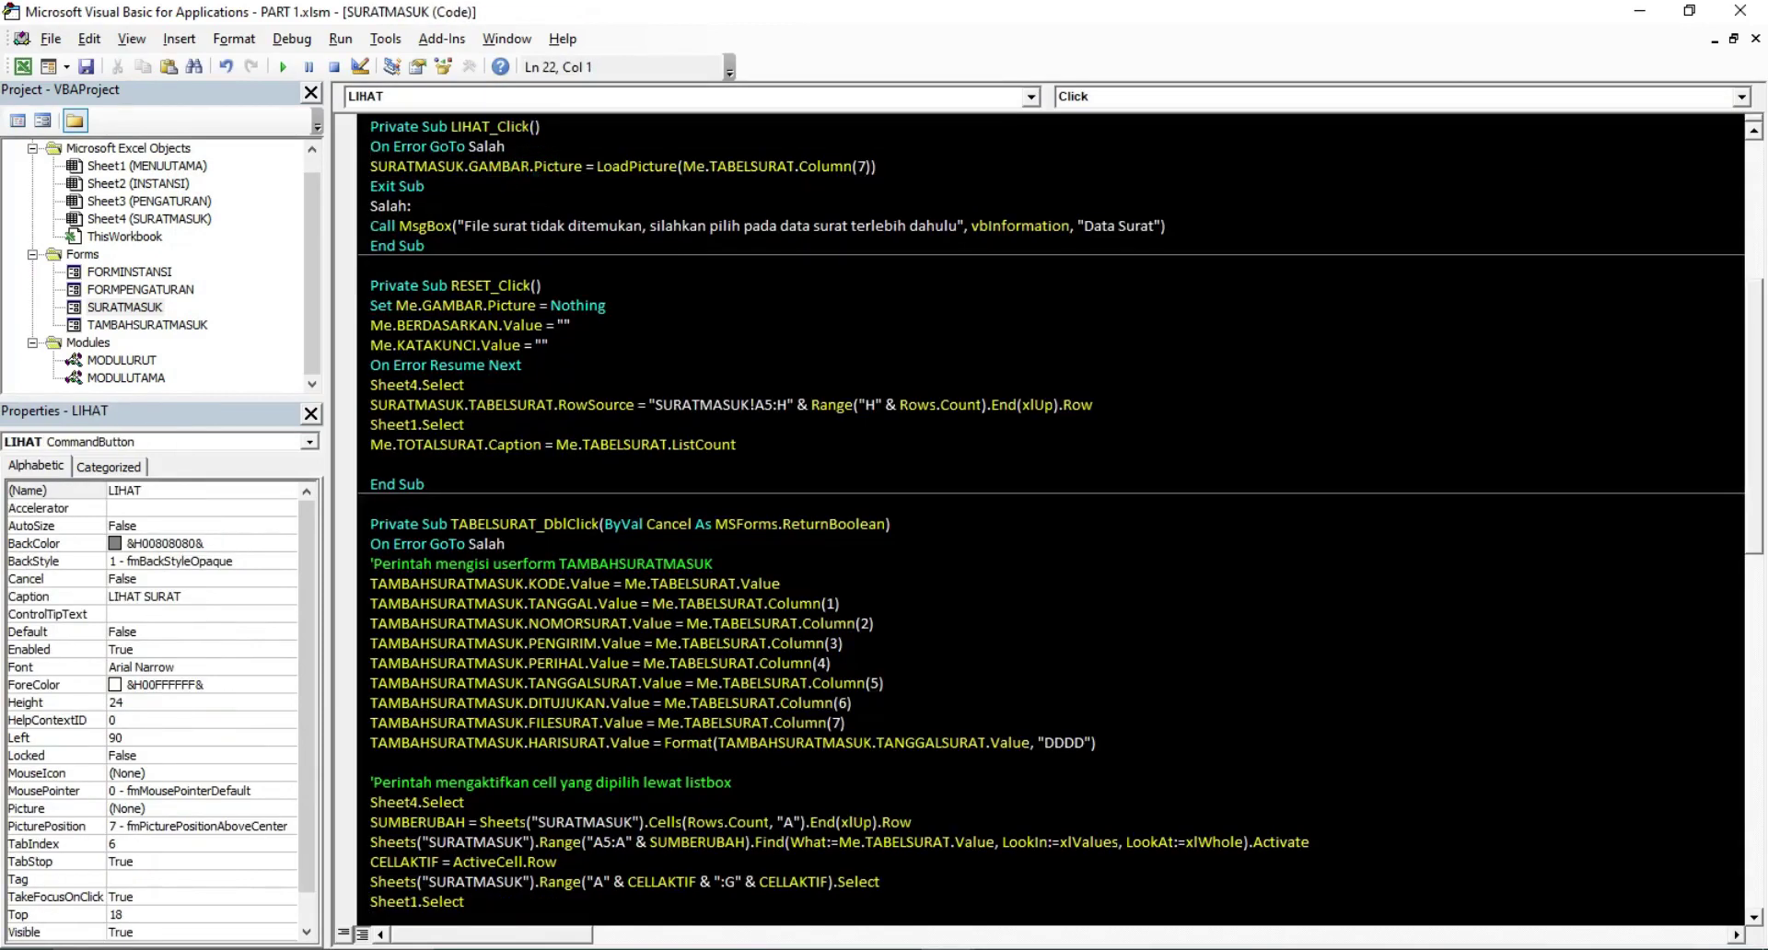
pyautogui.doubleClick(125, 306)
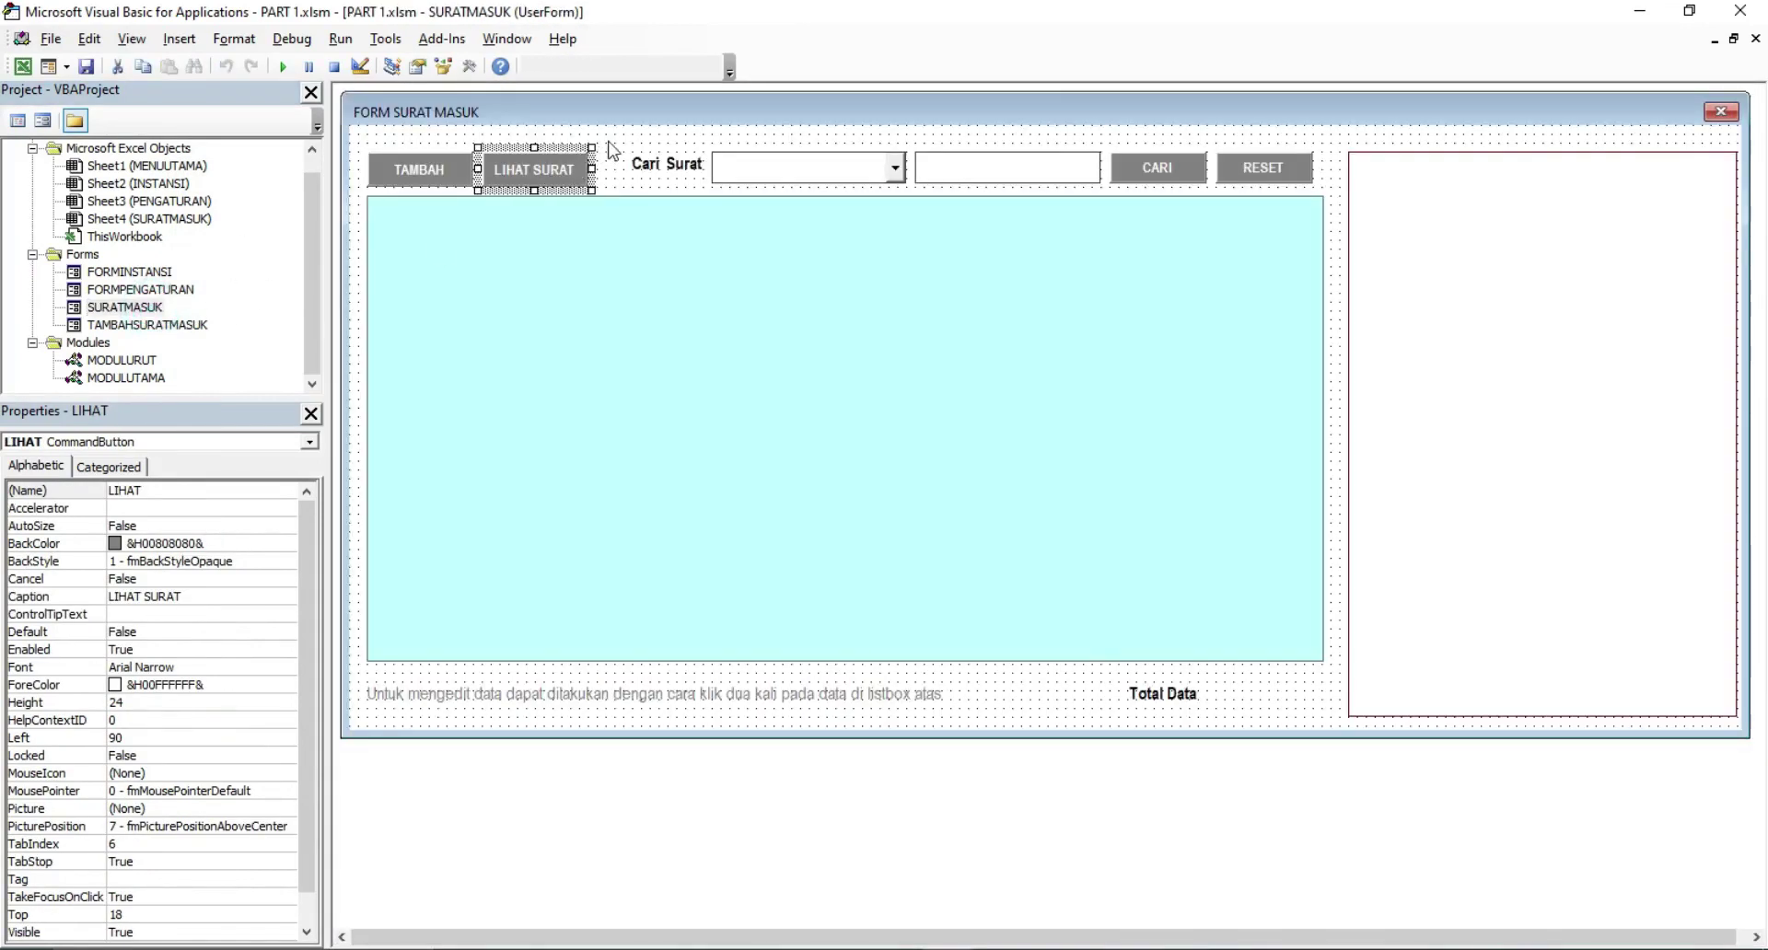
# Test-run the form choosing Perihal as search field, then view UserForm_Initialize code with F7
pyautogui.click(604, 142)
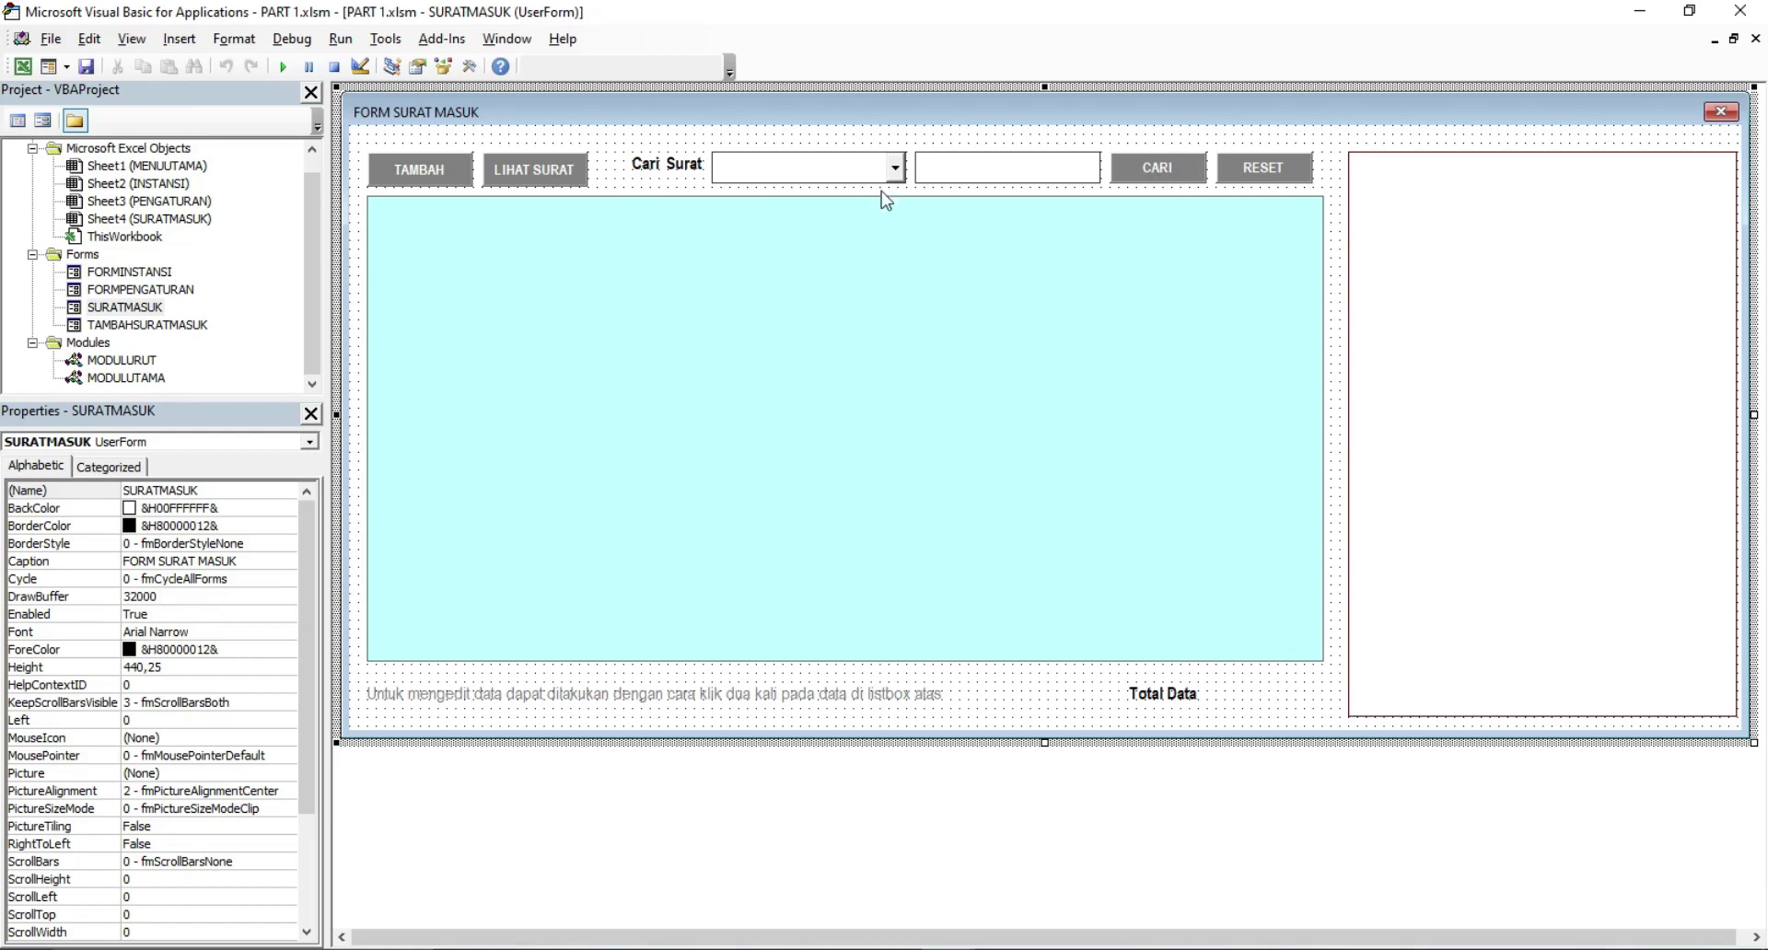
pyautogui.click(858, 173)
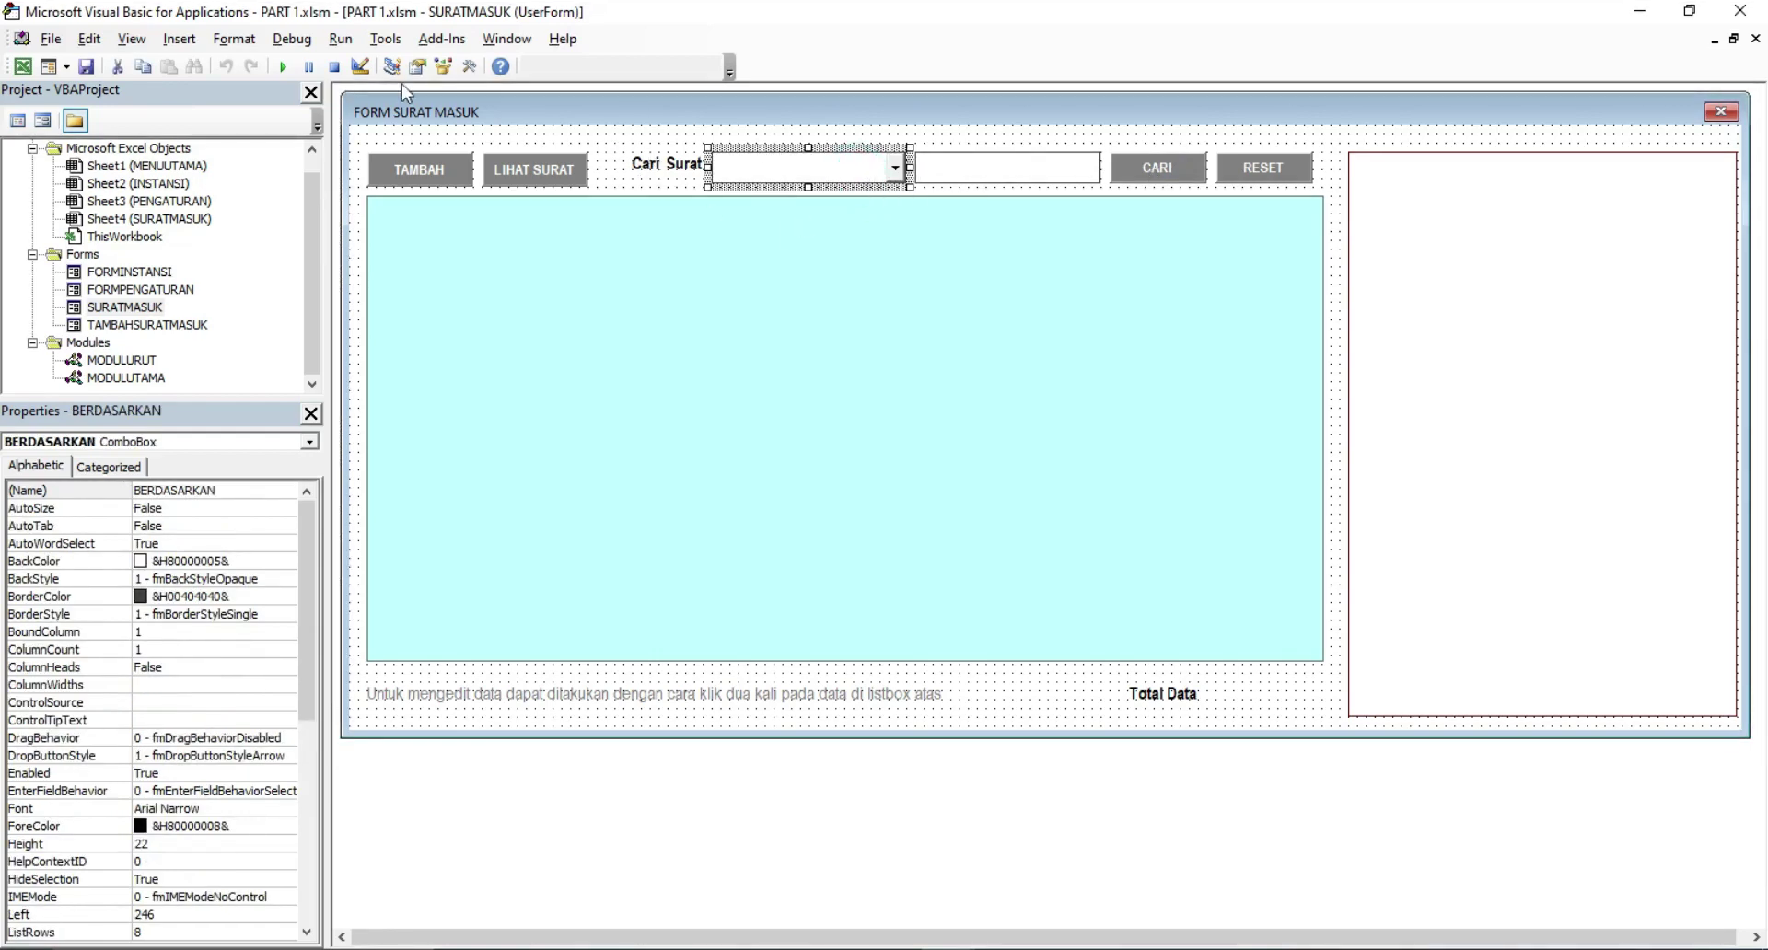
pyautogui.click(283, 67)
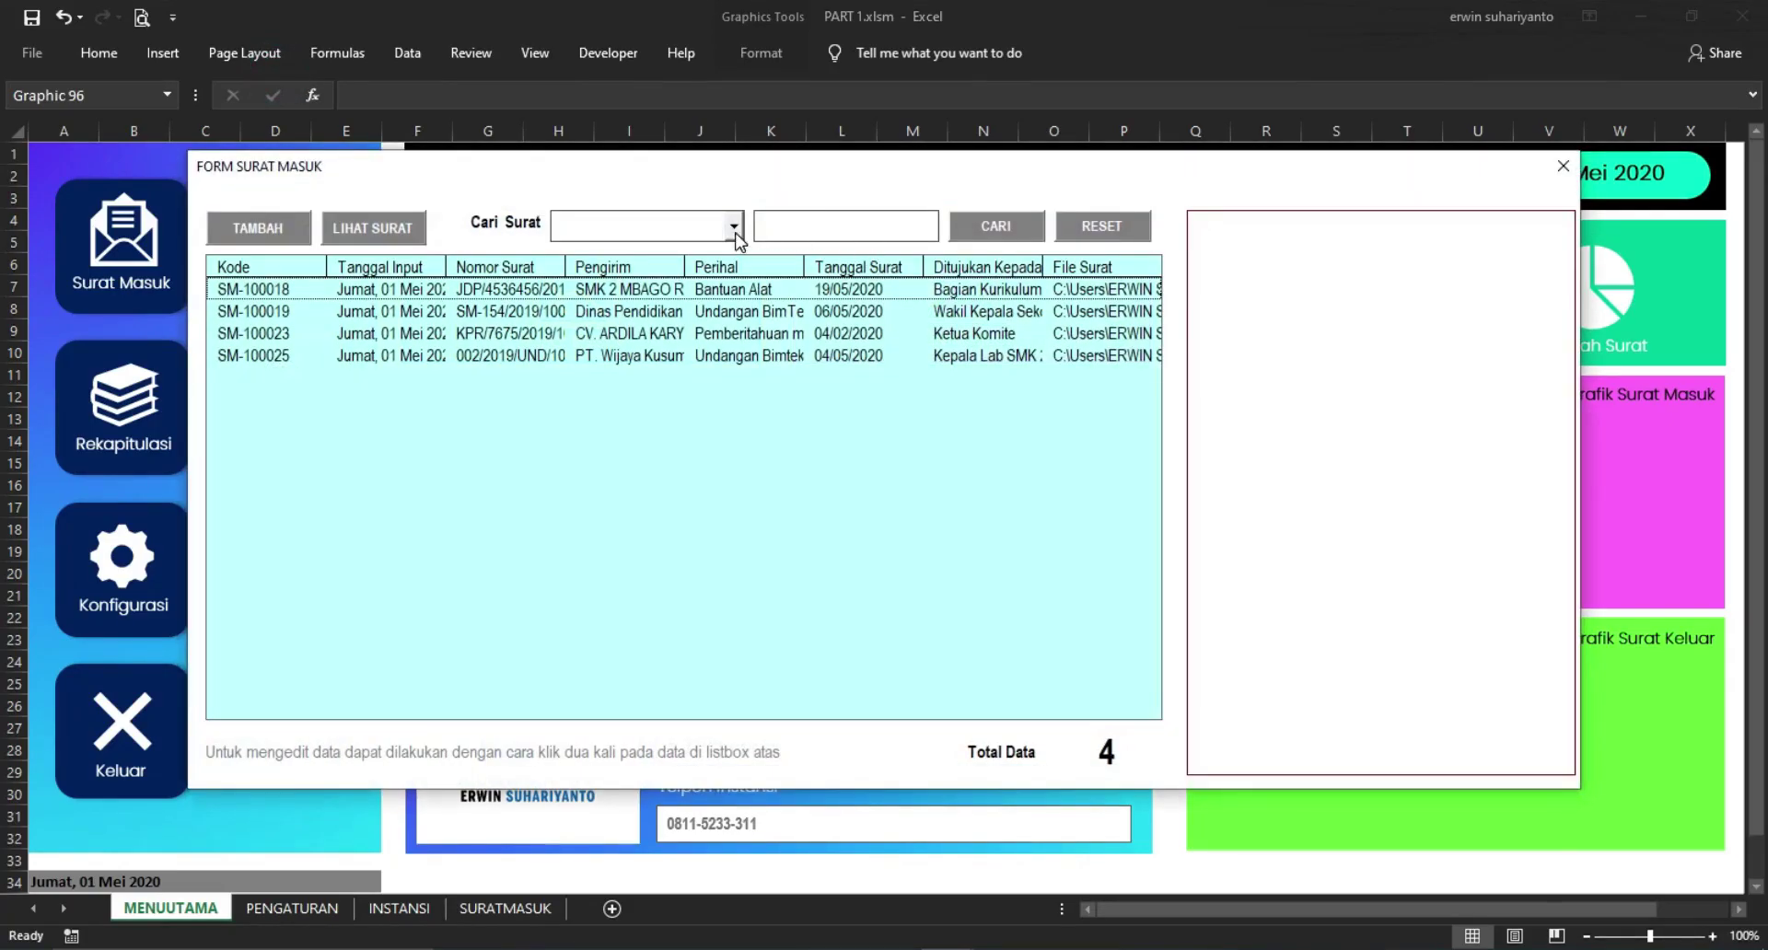
pyautogui.click(734, 230)
pyautogui.click(662, 287)
pyautogui.click(727, 227)
pyautogui.click(786, 185)
pyautogui.click(1554, 173)
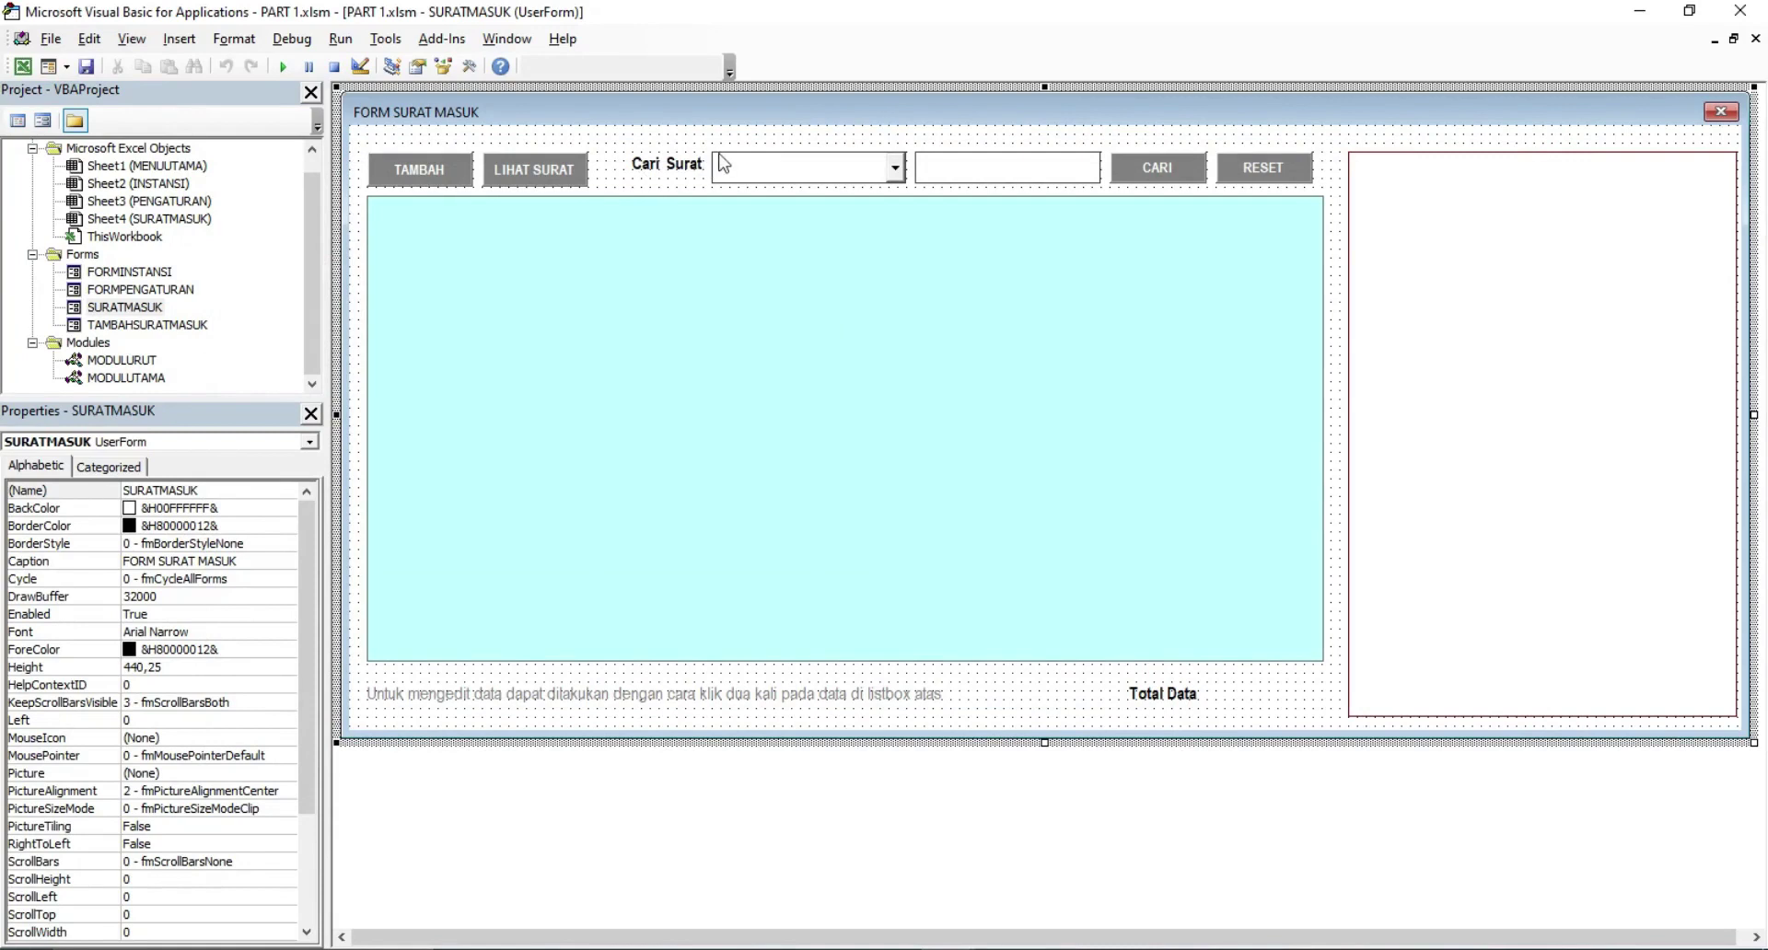
pyautogui.press('F7')
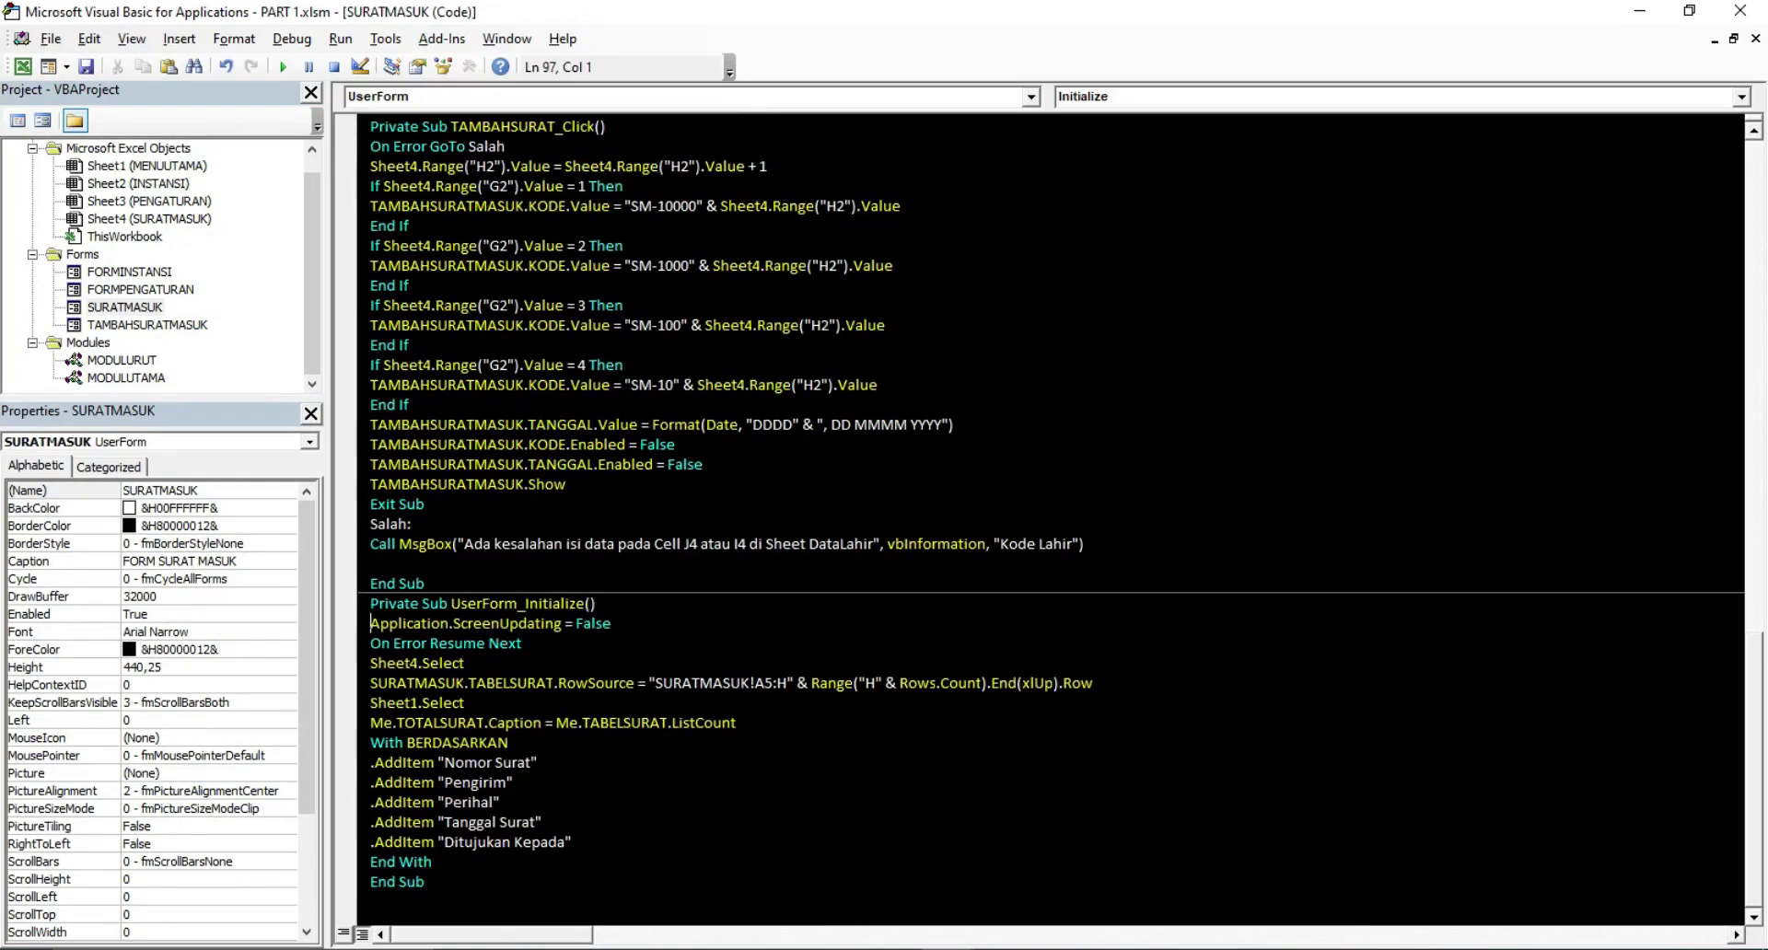
pyautogui.click(1162, 100)
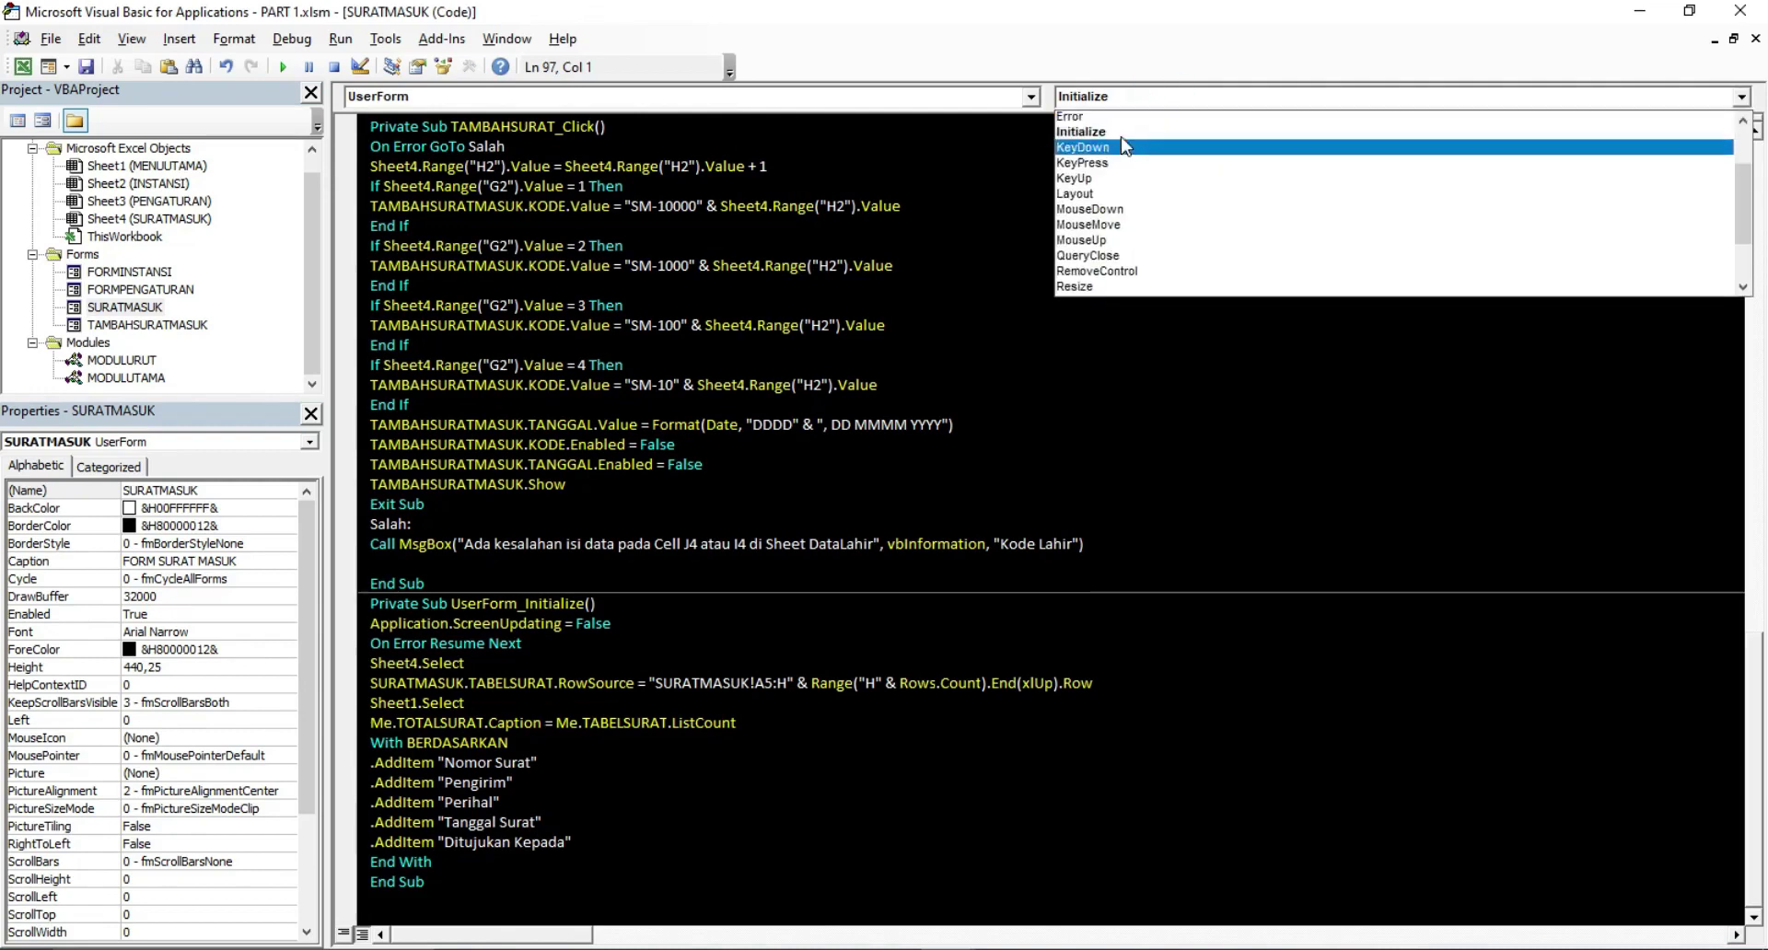
pyautogui.click(1085, 181)
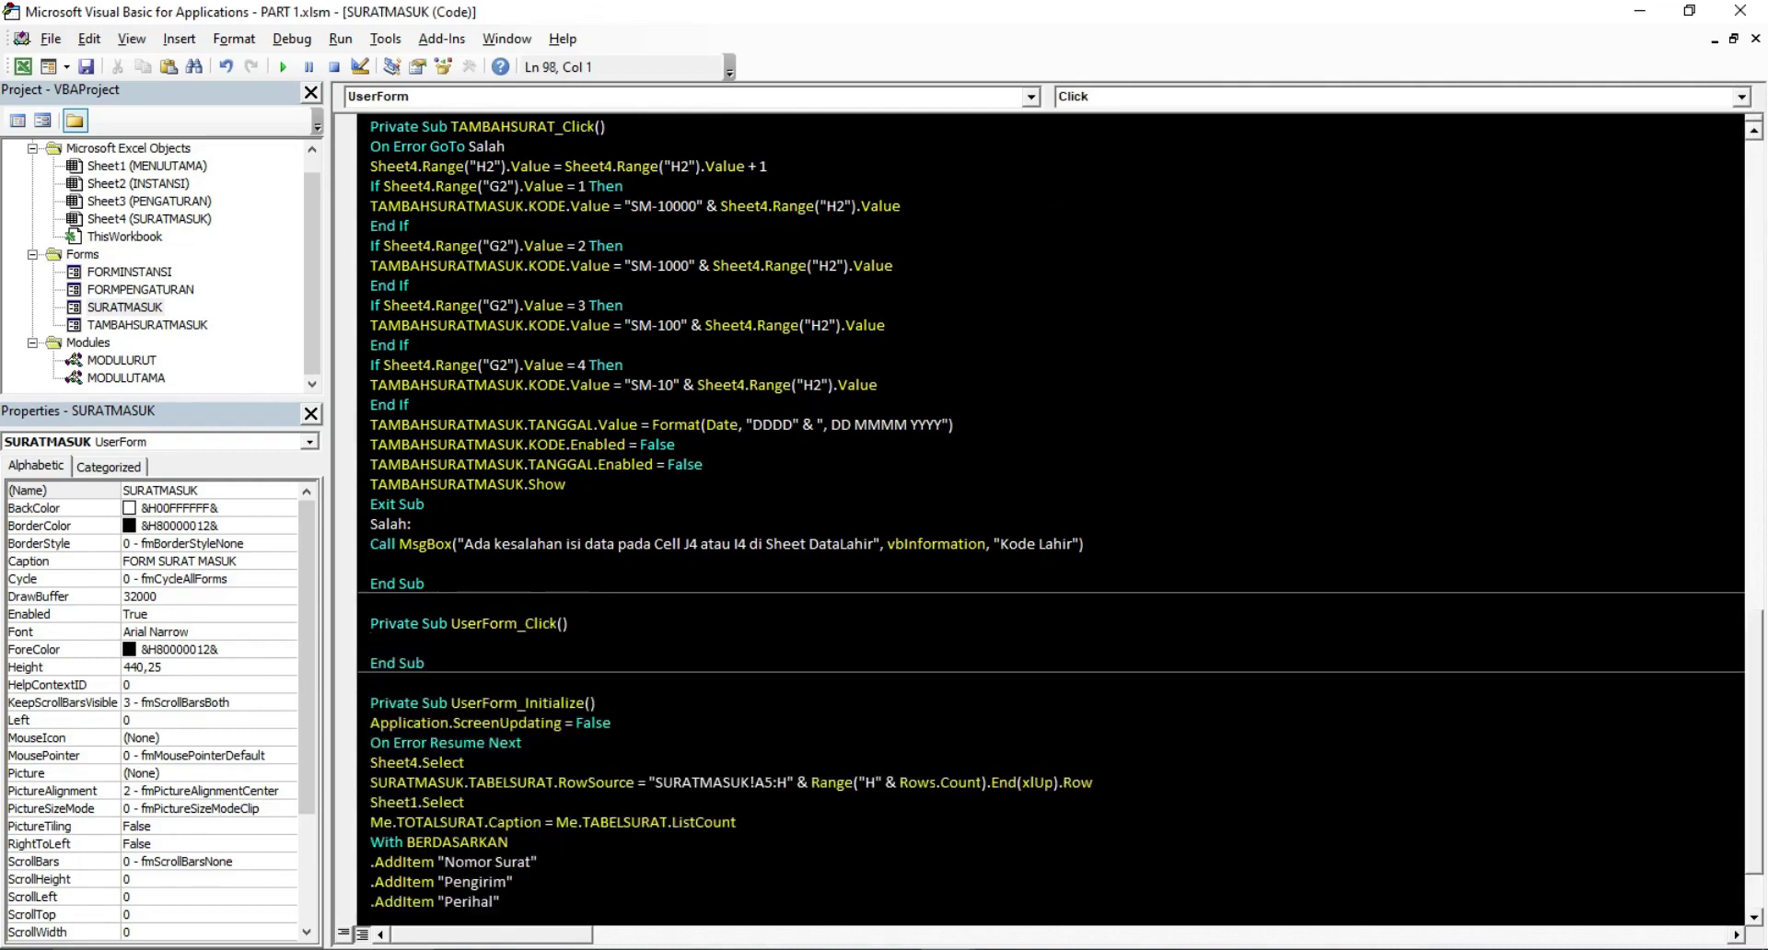
pyautogui.click(1113, 98)
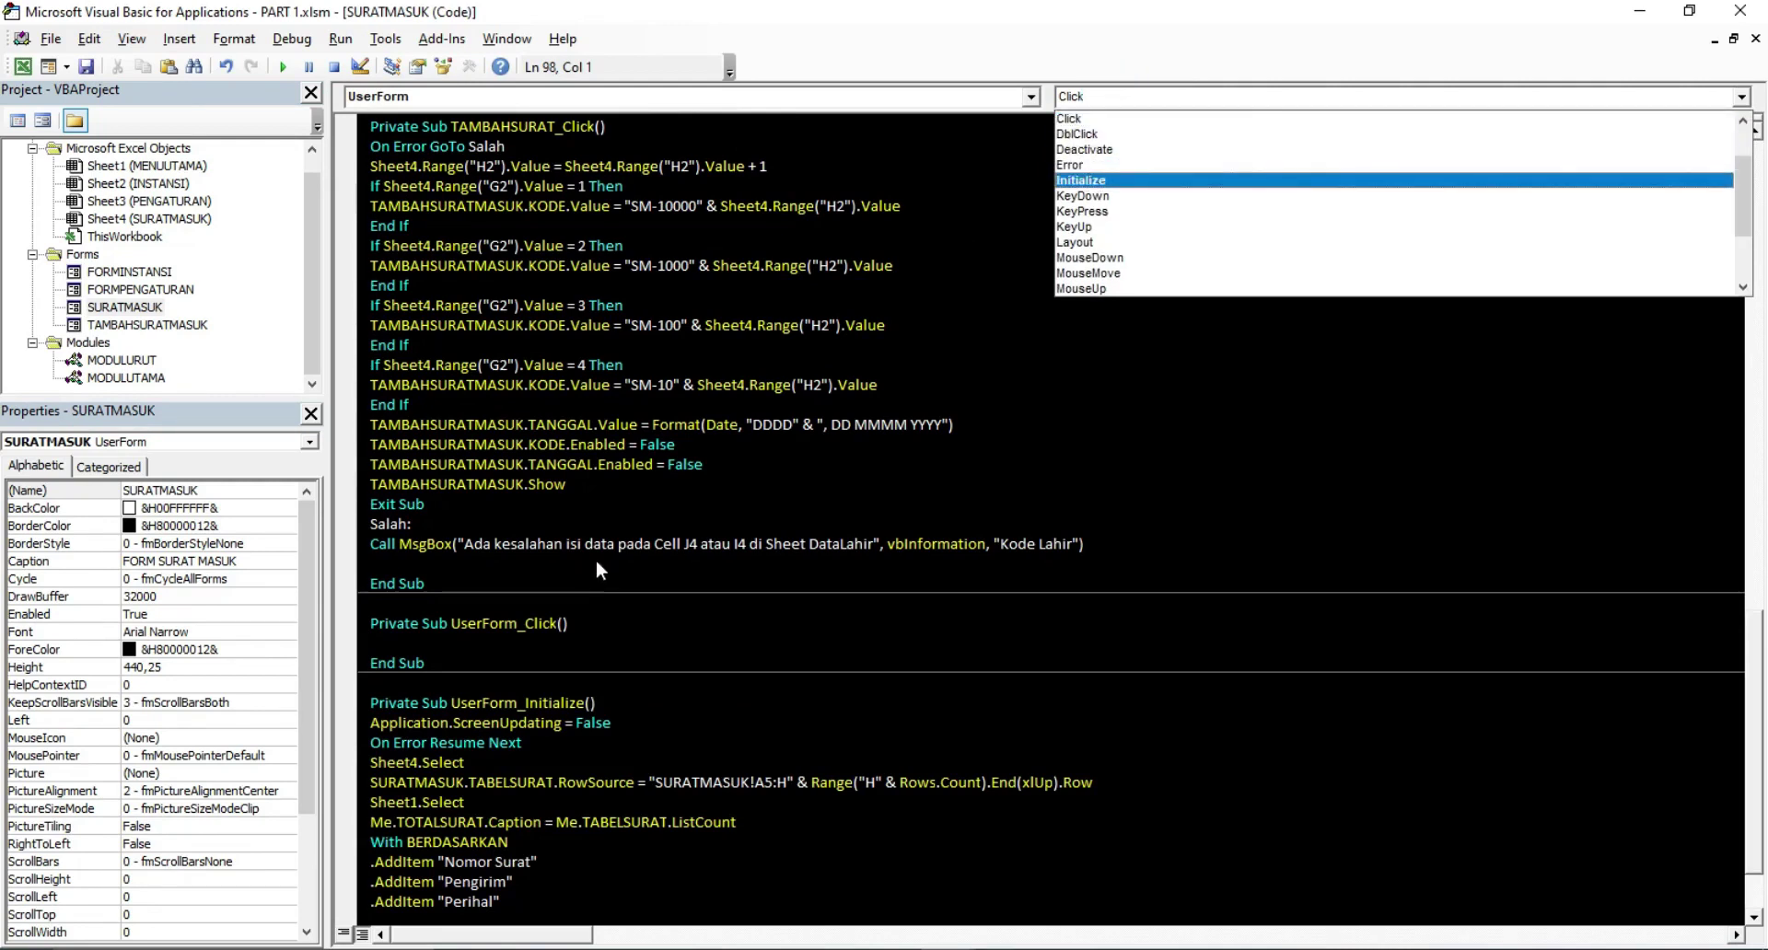
pyautogui.click(1117, 179)
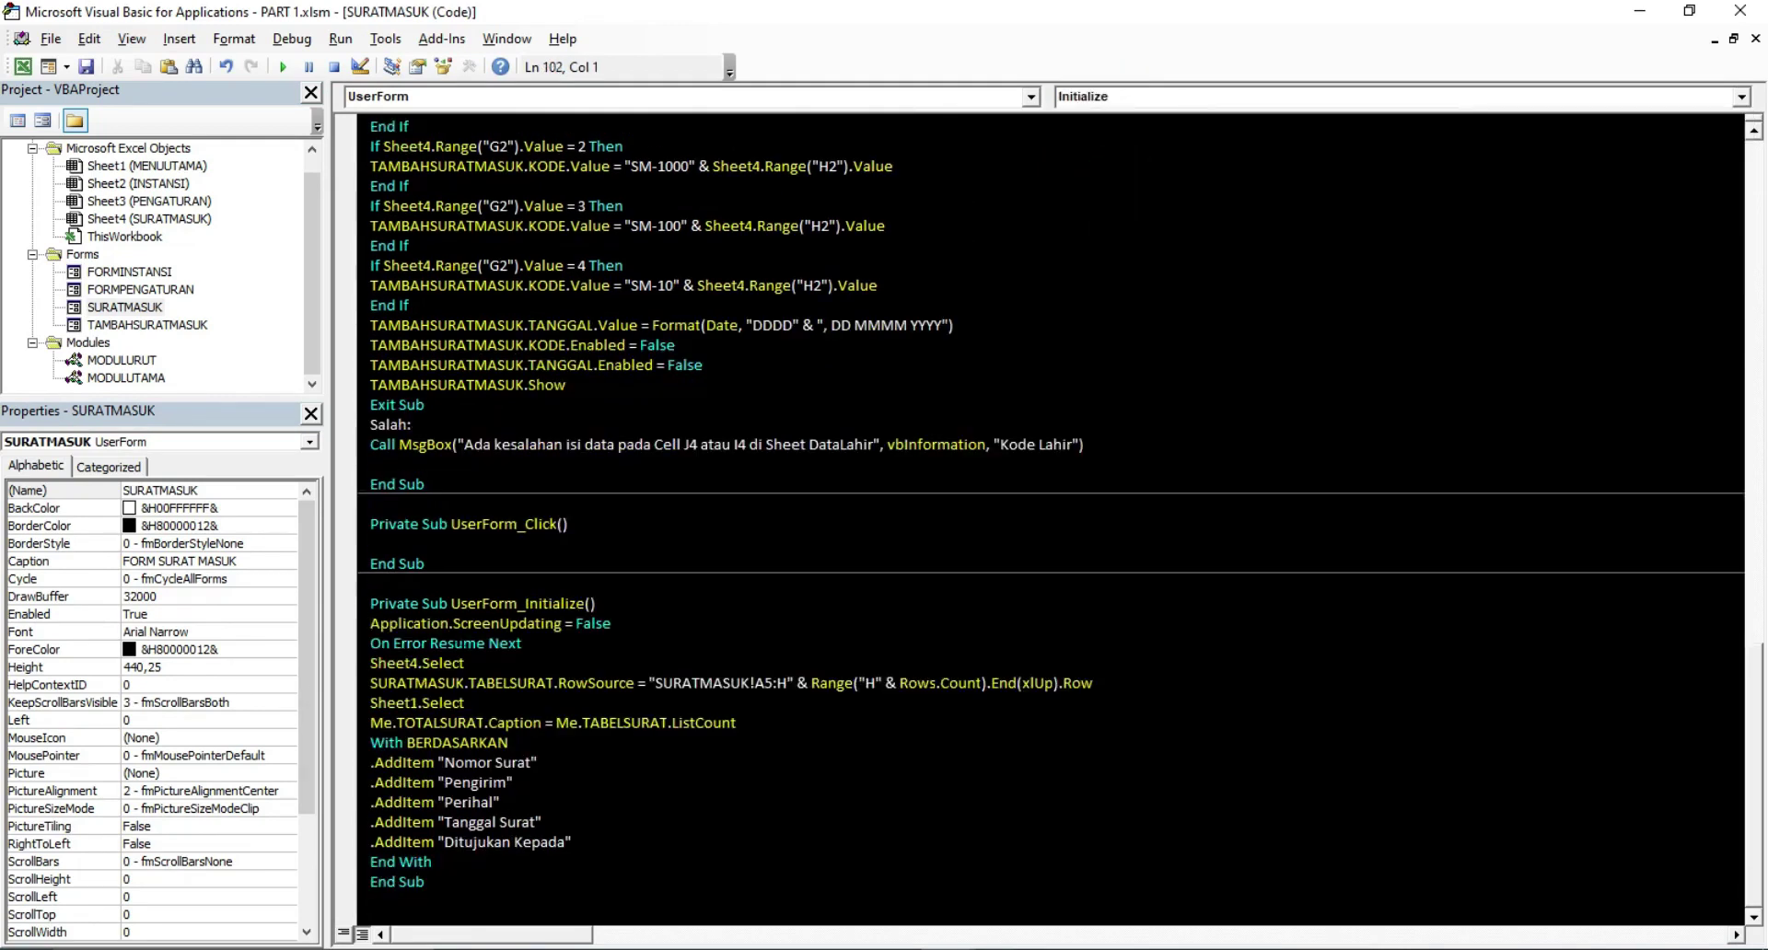
pyautogui.moveTo(423, 563); pyautogui.dragTo(354, 516)
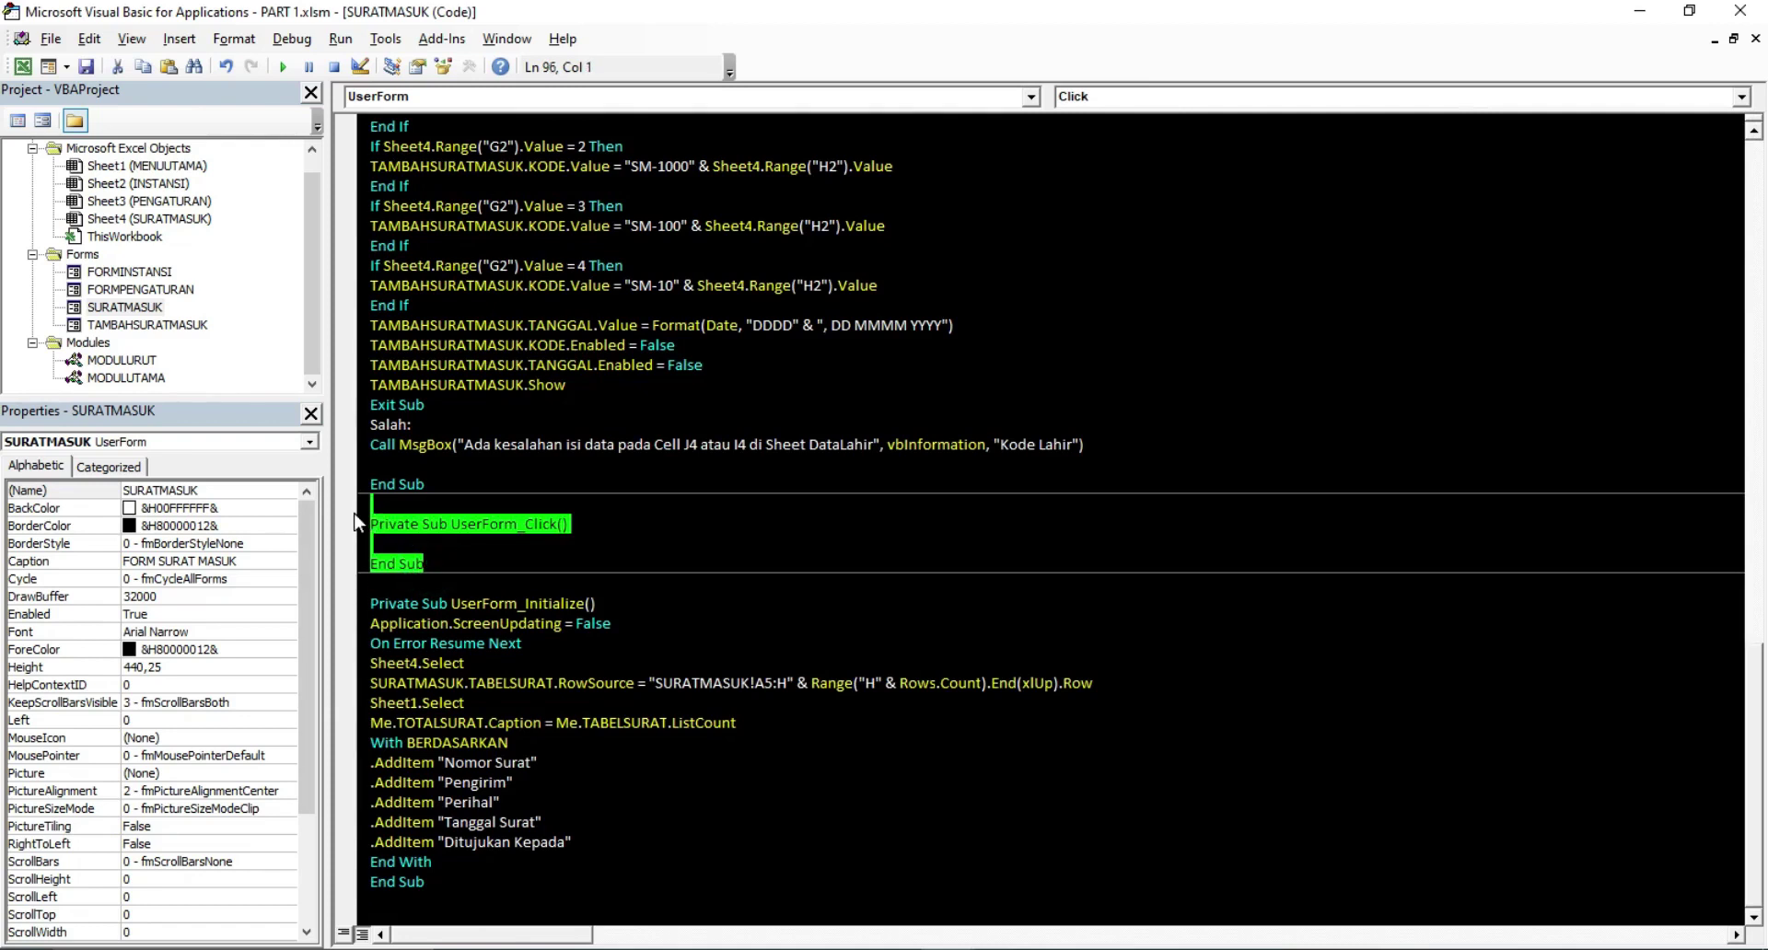
pyautogui.press('Delete')
pyautogui.press('BackSpace')
pyautogui.press('BackSpace')
pyautogui.click(386, 624)
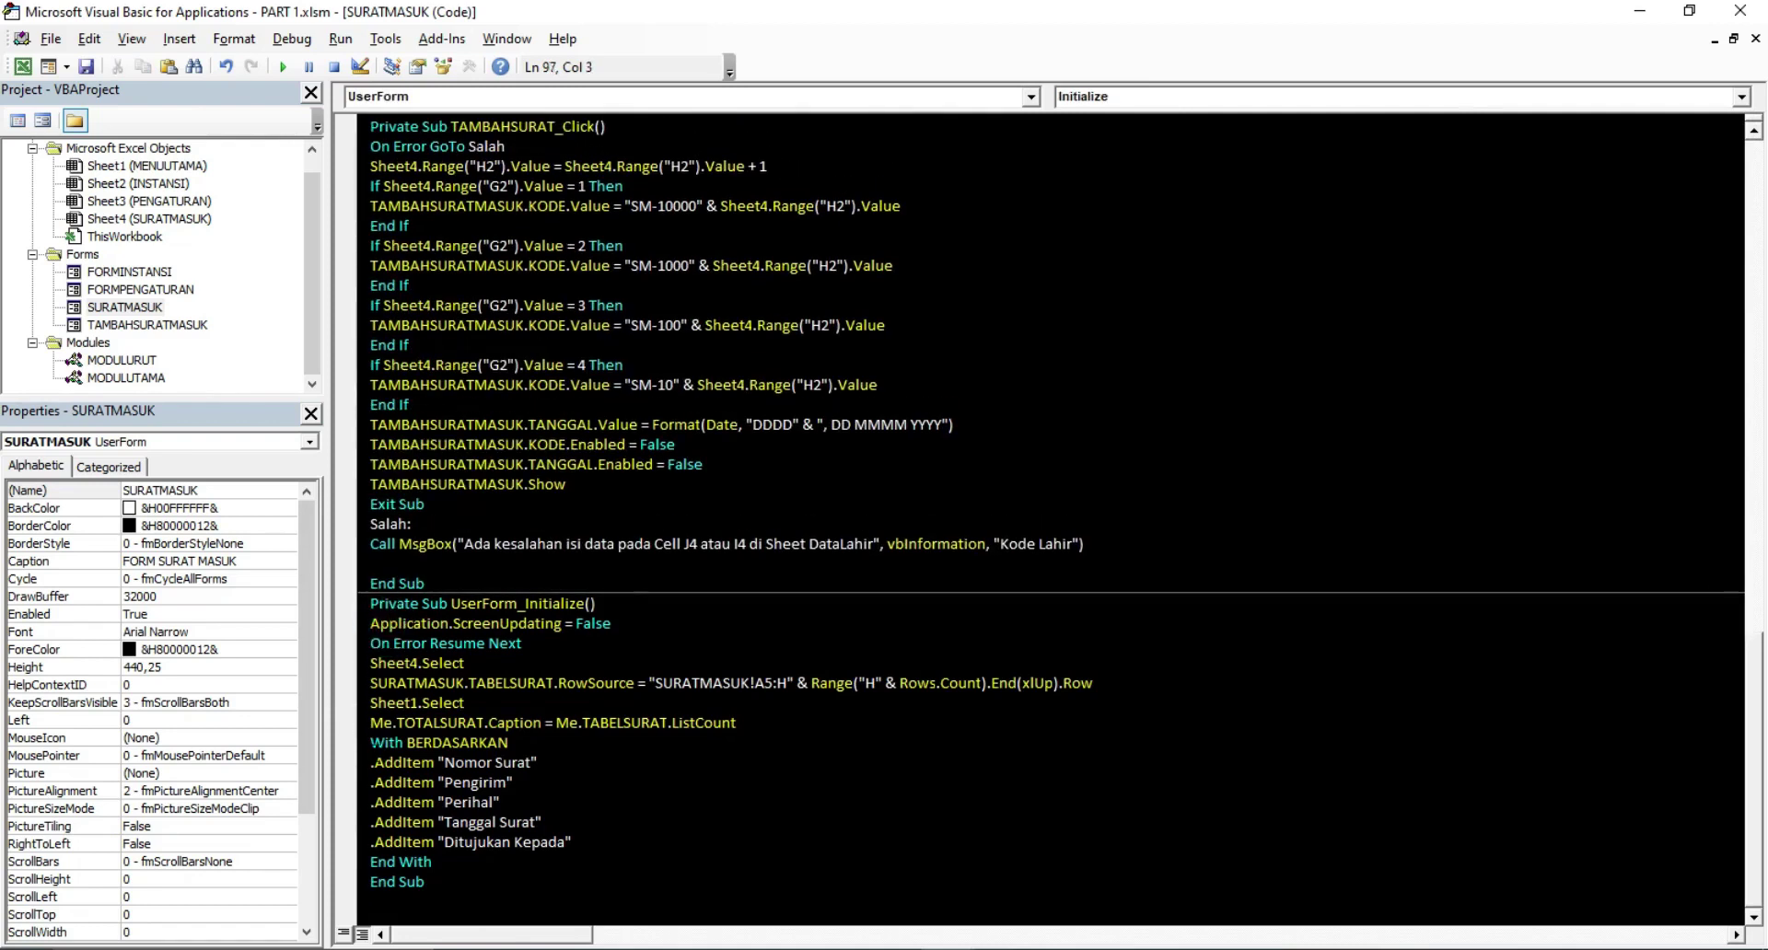
pyautogui.moveTo(359, 630); pyautogui.dragTo(354, 709)
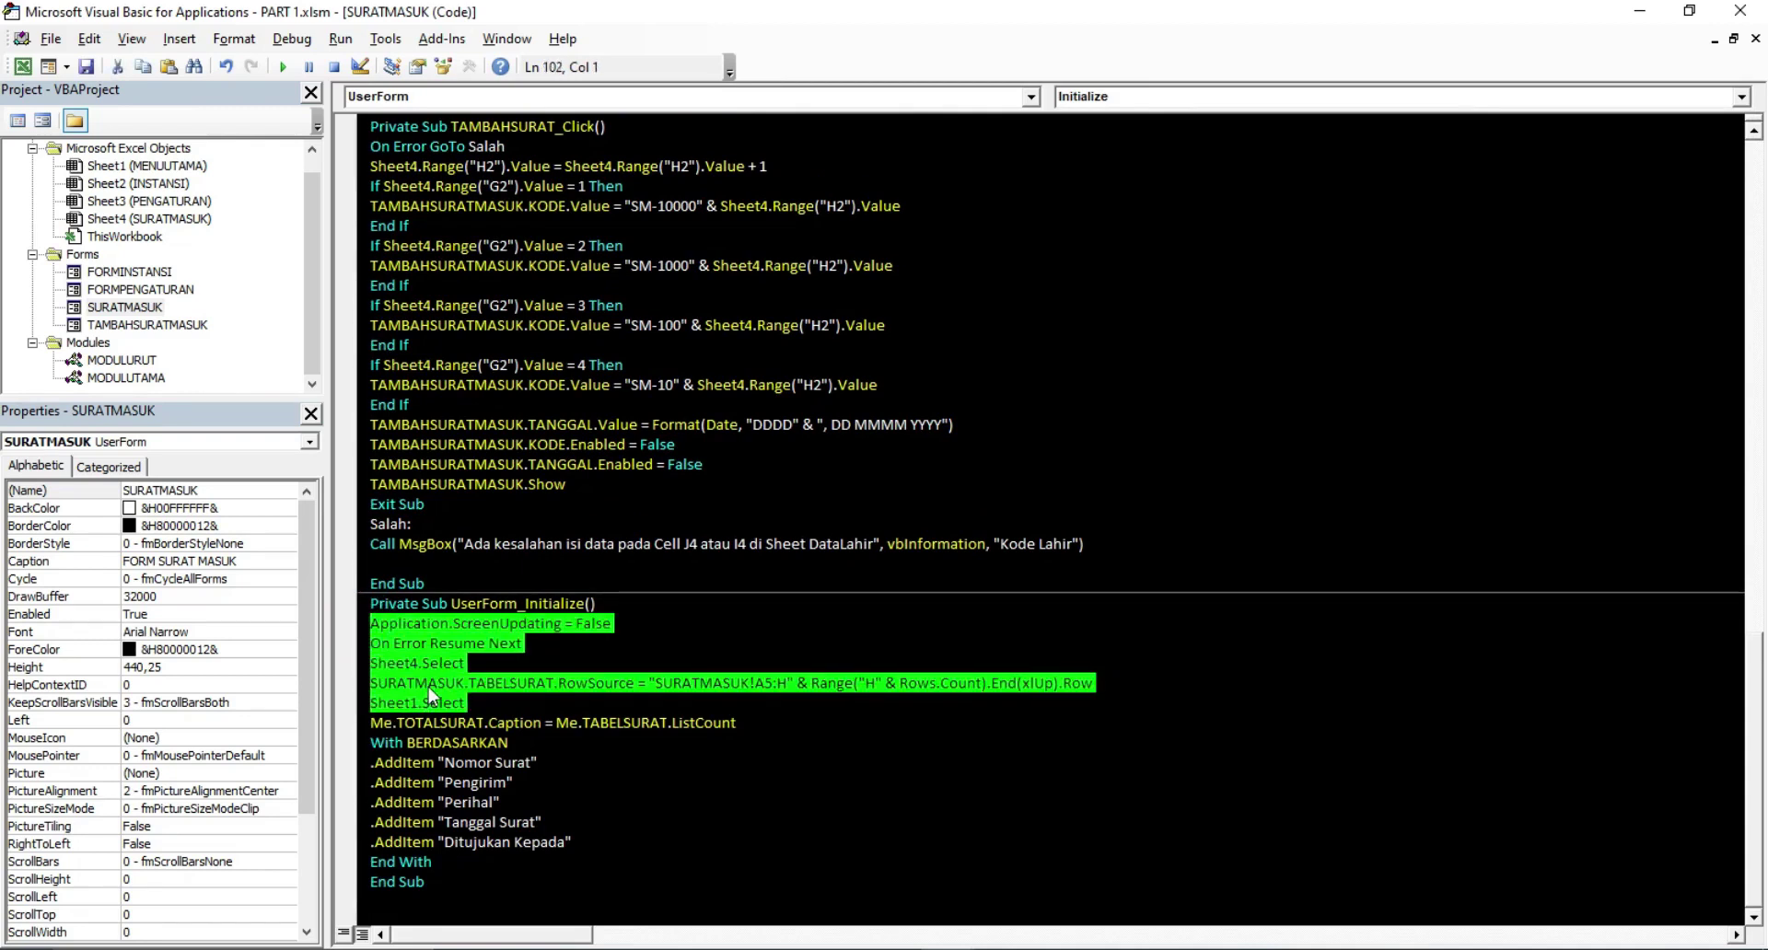
pyautogui.click(284, 67)
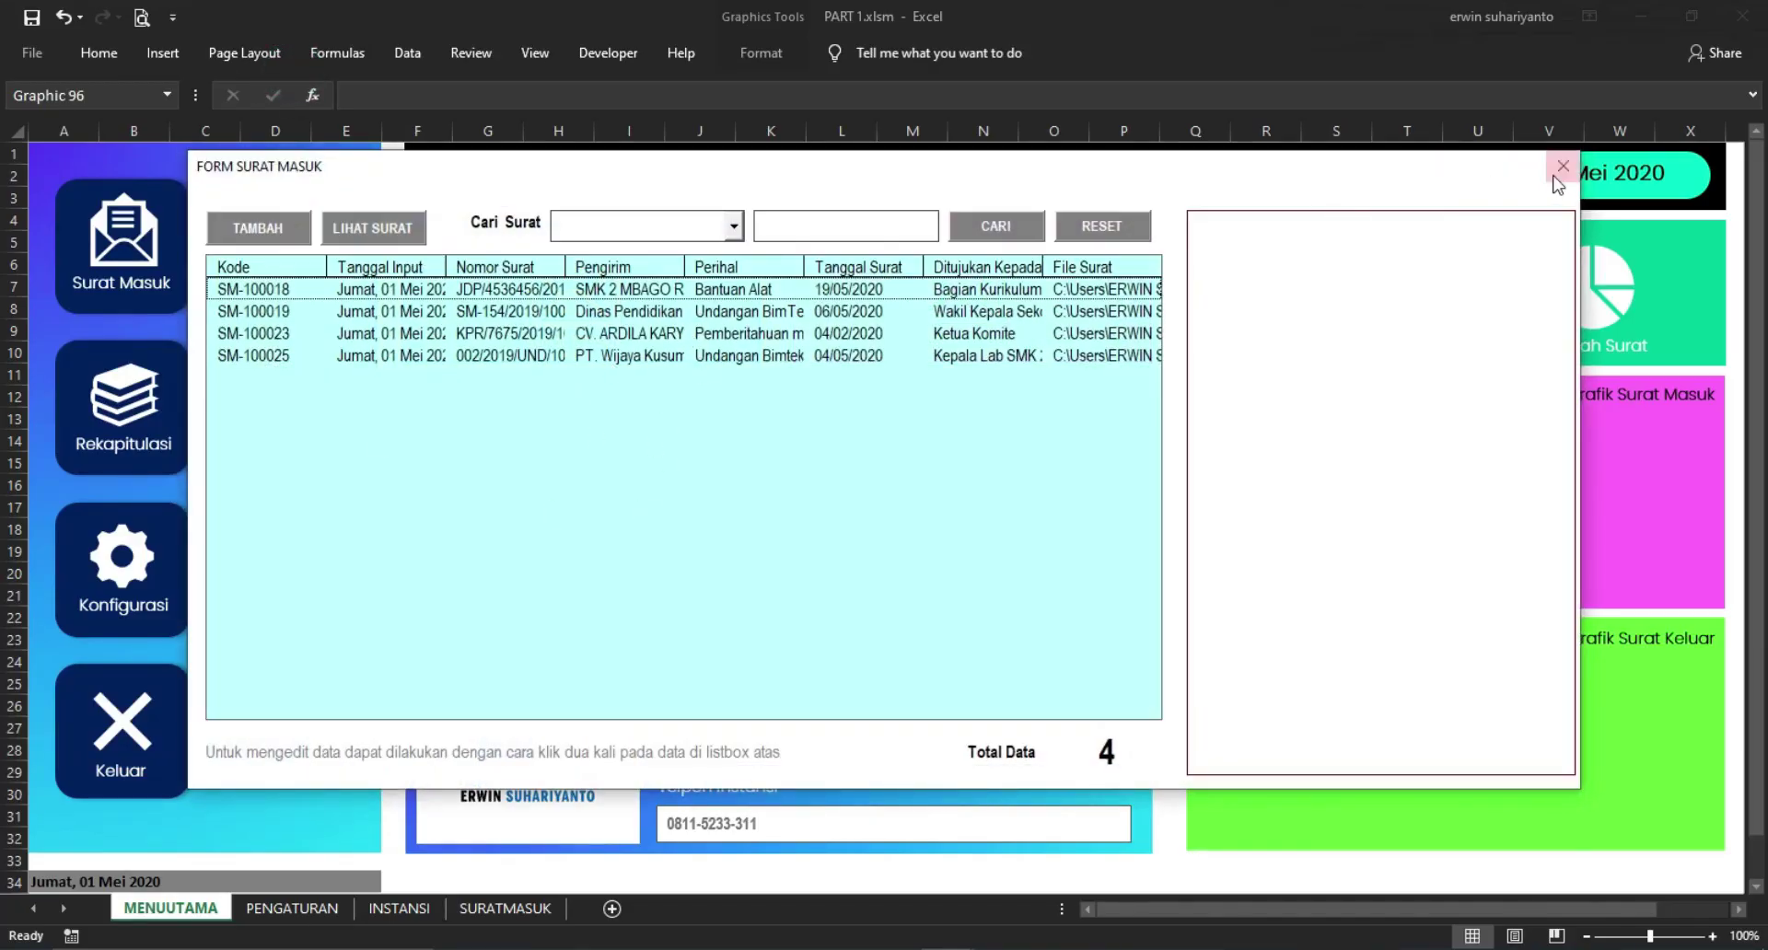
pyautogui.click(1562, 167)
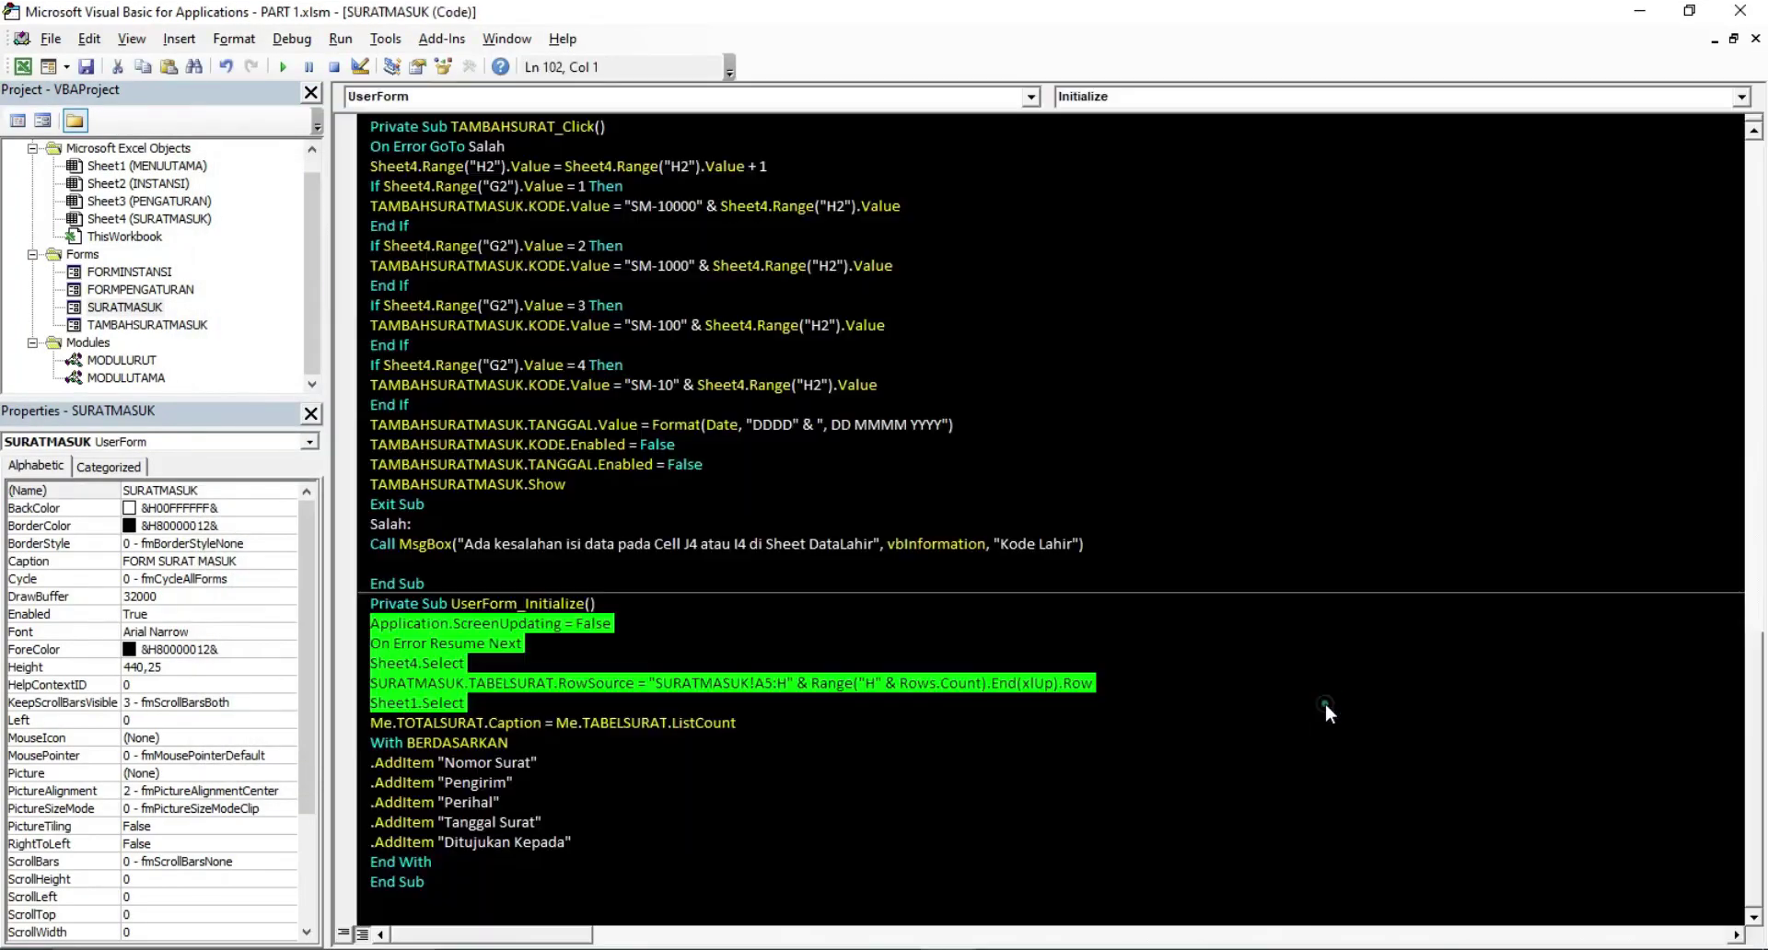
pyautogui.click(470, 686)
pyautogui.click(411, 663)
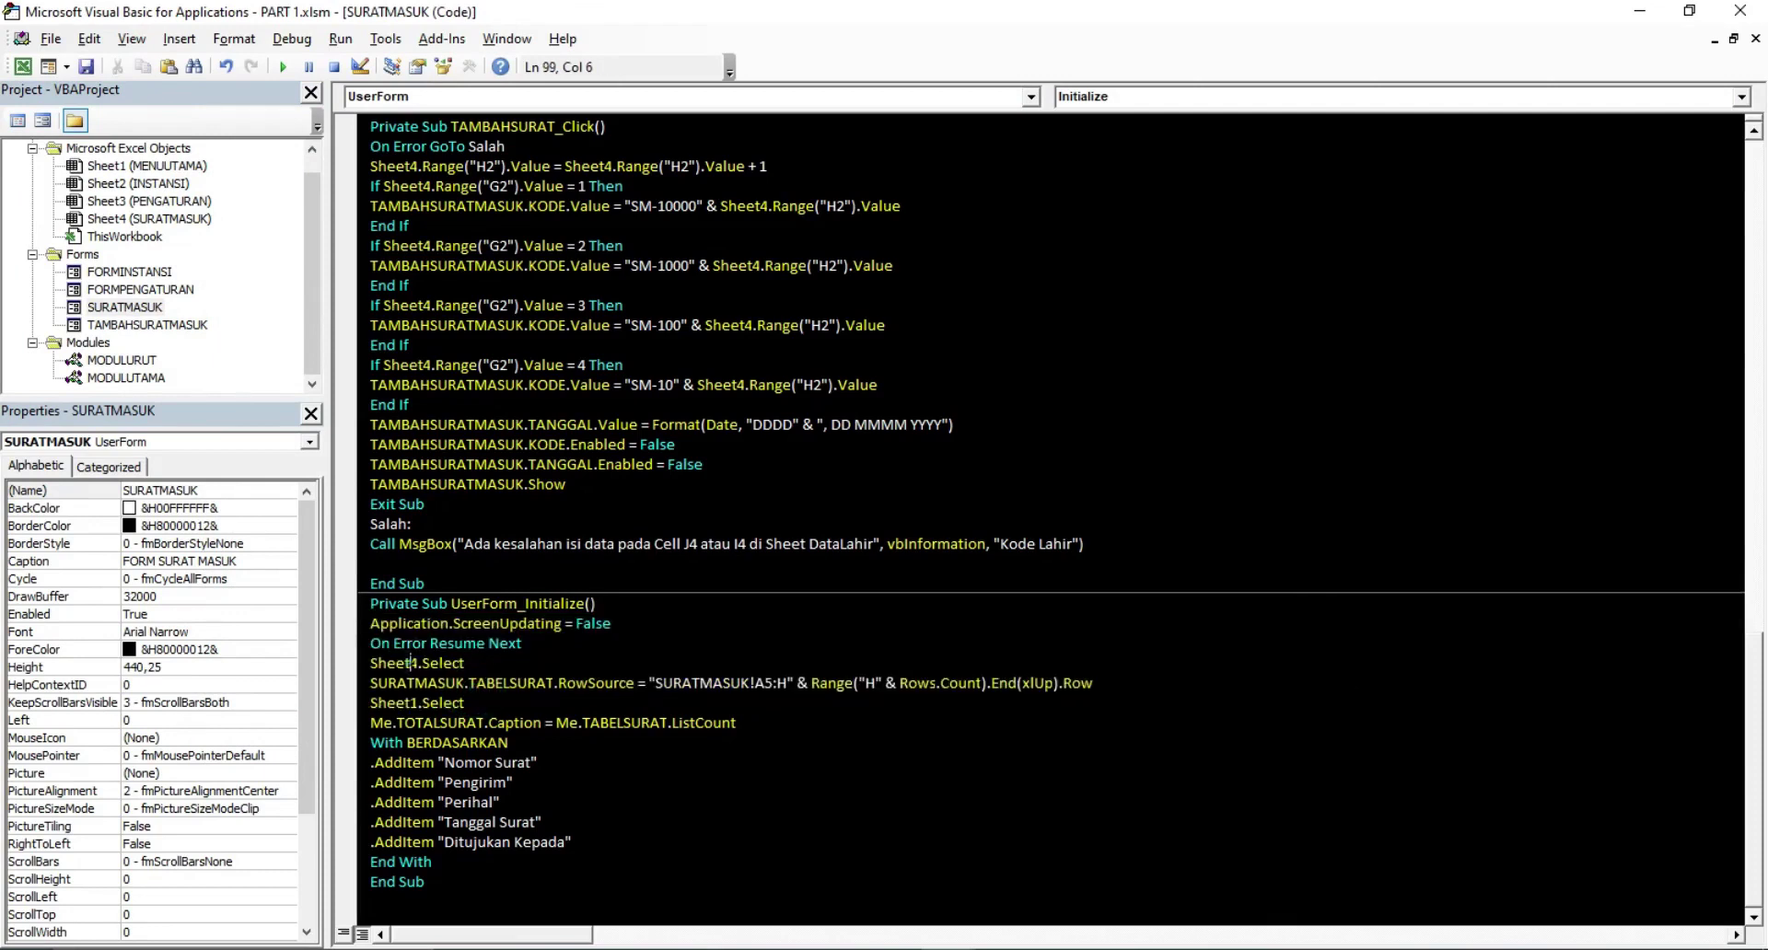
pyautogui.write('4')
pyautogui.click(134, 219)
pyautogui.doubleClick(414, 683)
pyautogui.doubleClick(507, 683)
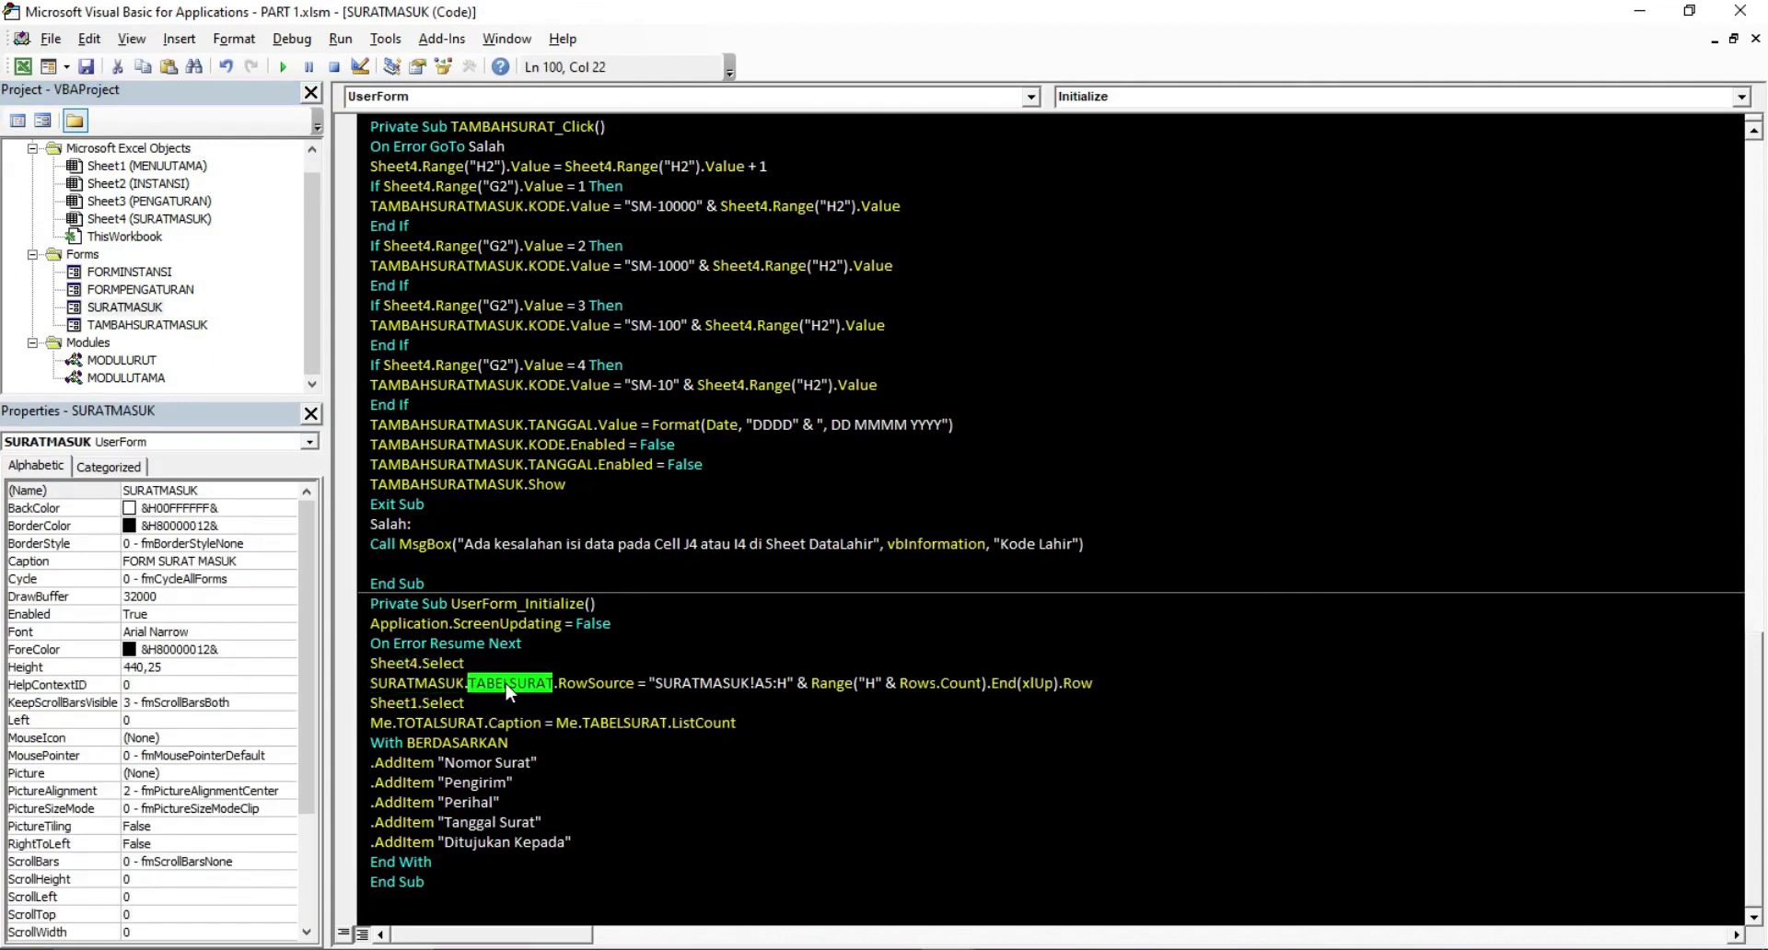
pyautogui.doubleClick(415, 683)
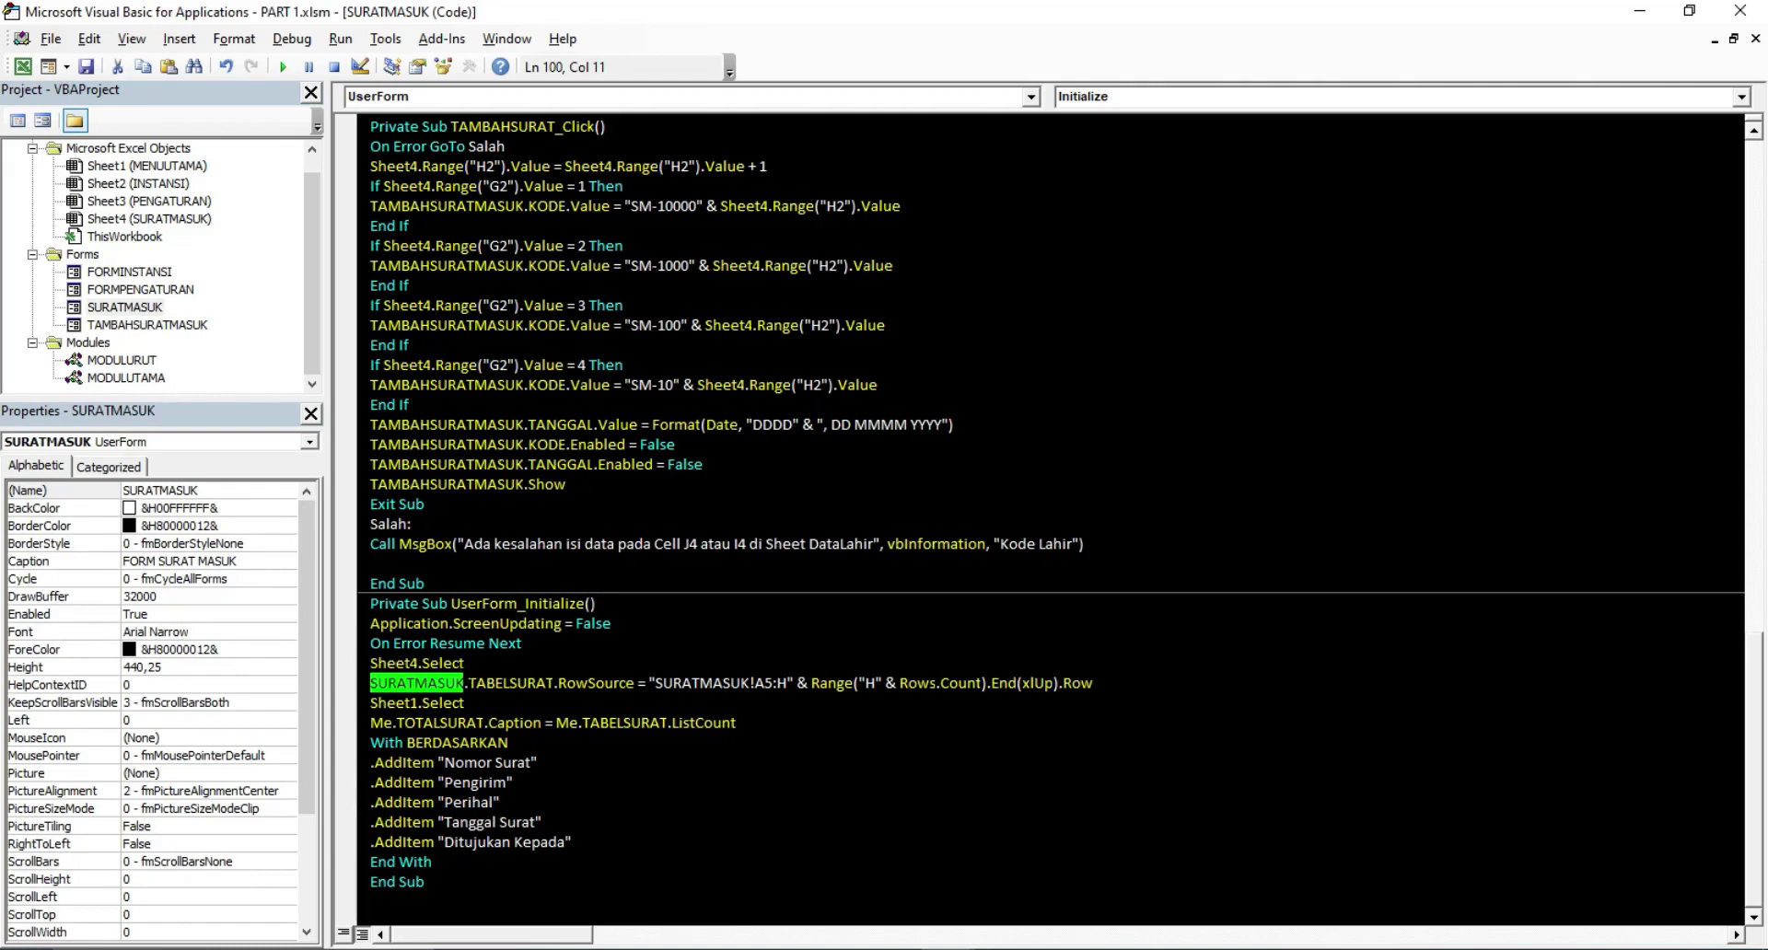
pyautogui.doubleClick(509, 683)
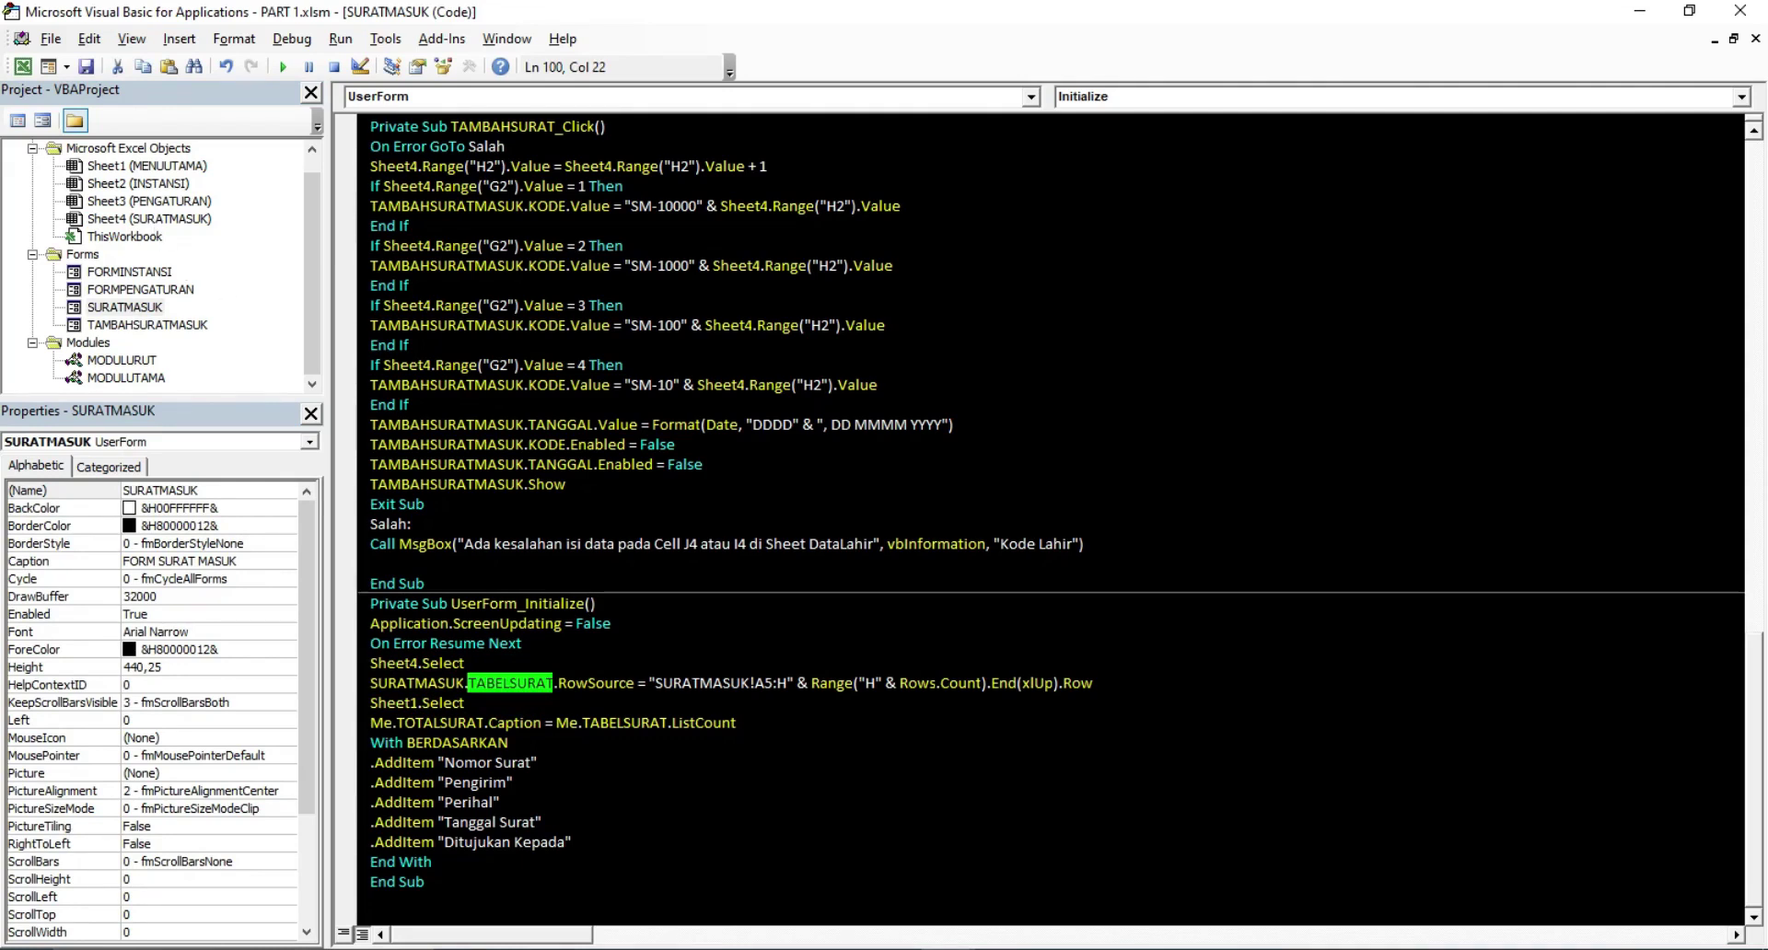
pyautogui.click(25, 74)
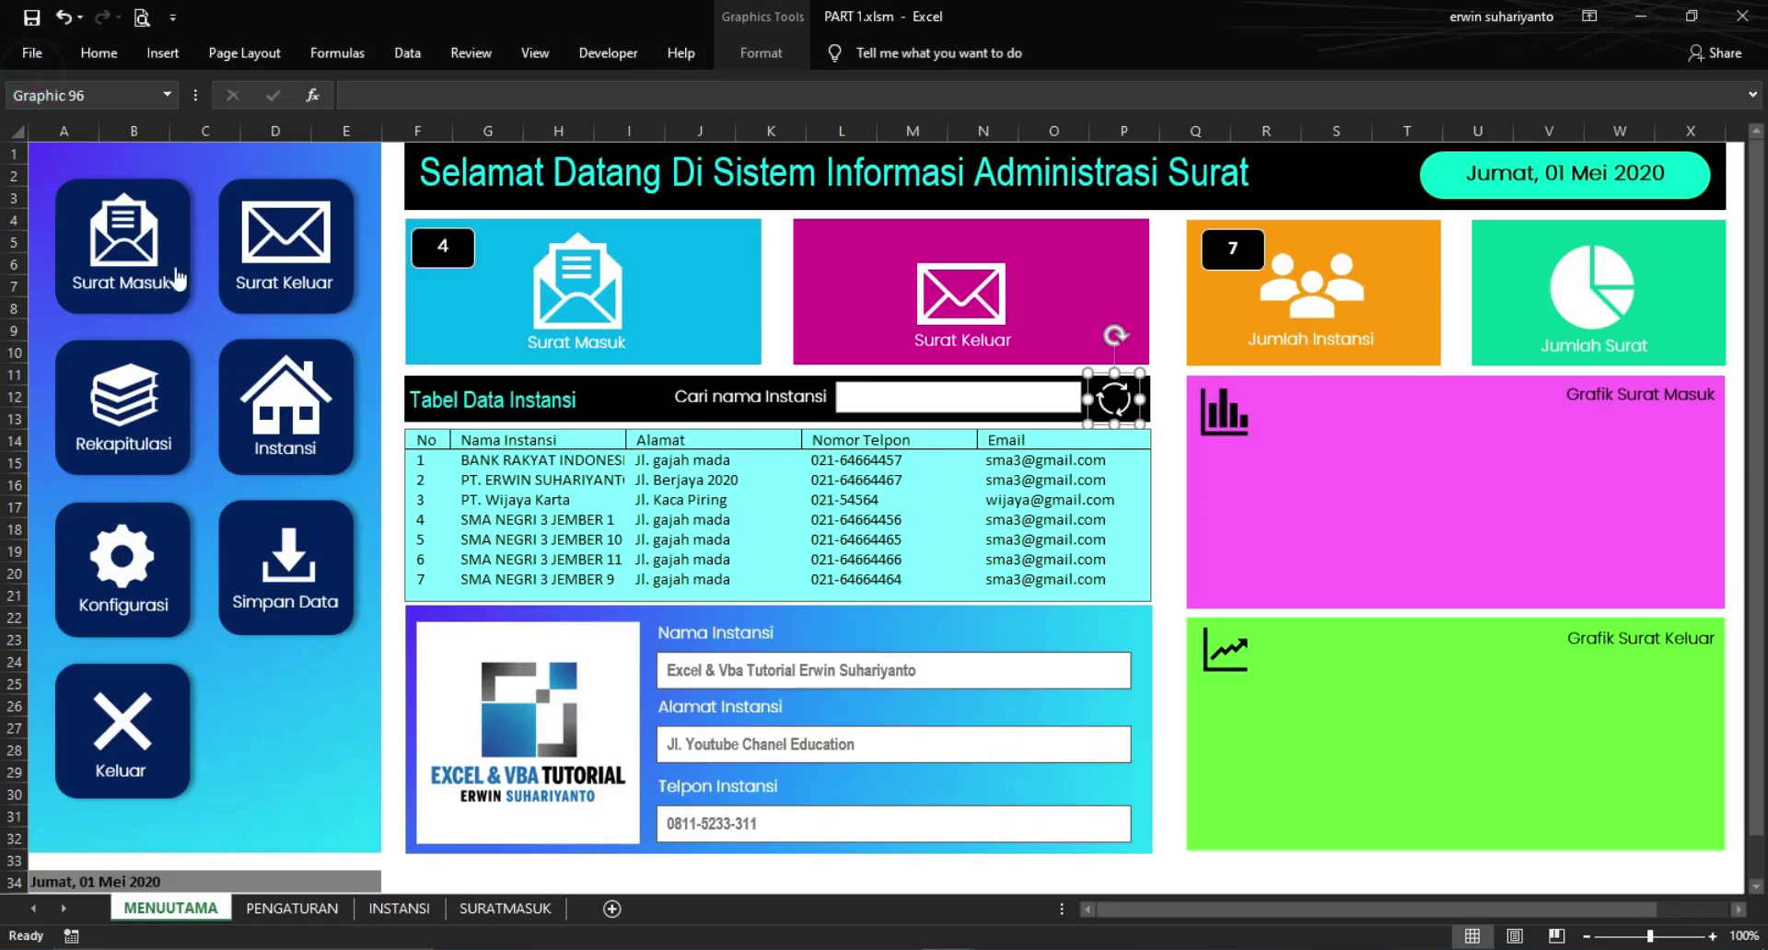
pyautogui.click(473, 930)
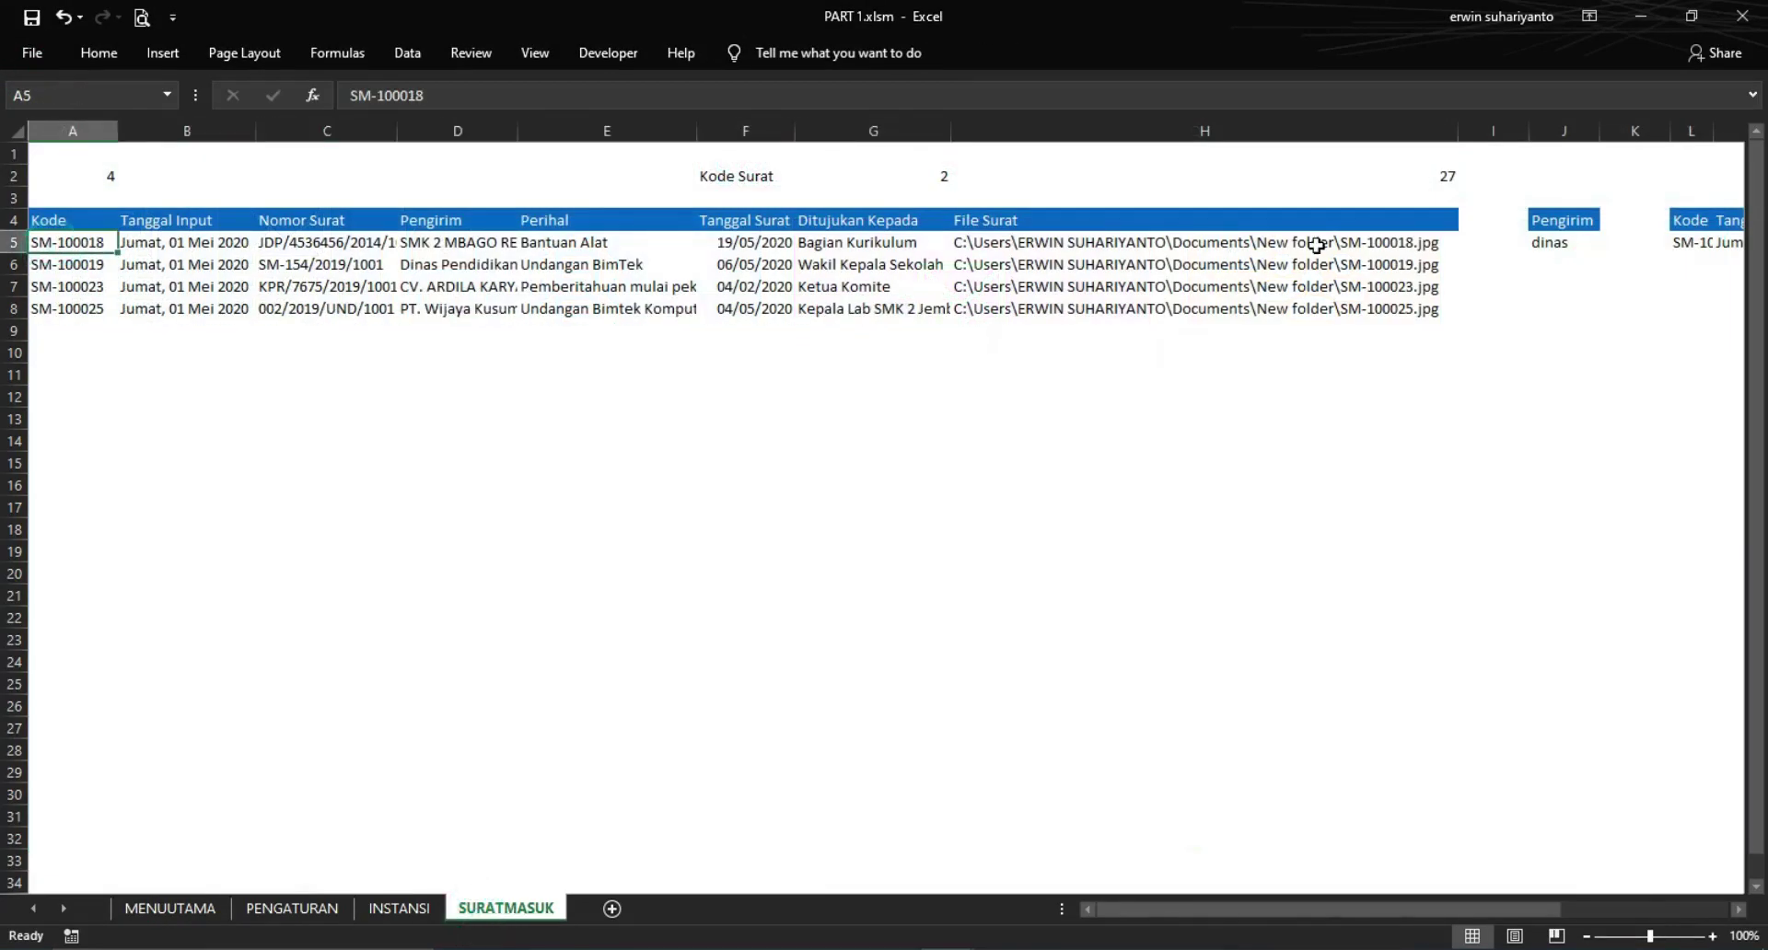
pyautogui.click(1390, 243)
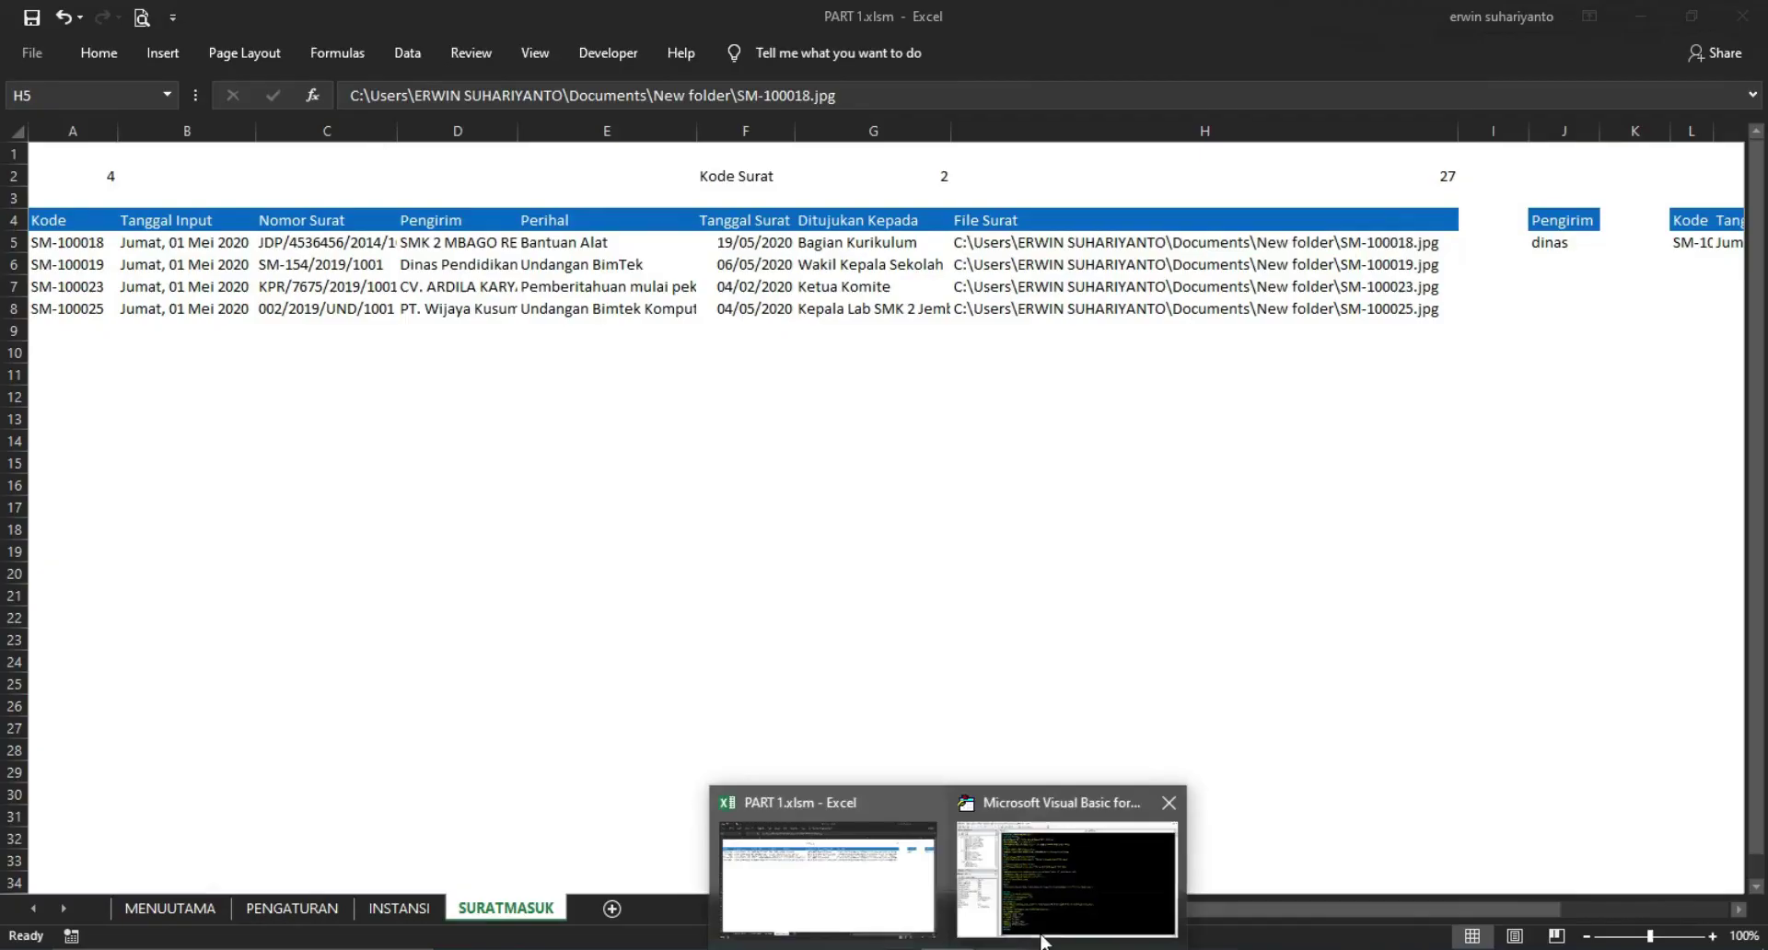
pyautogui.click(1066, 909)
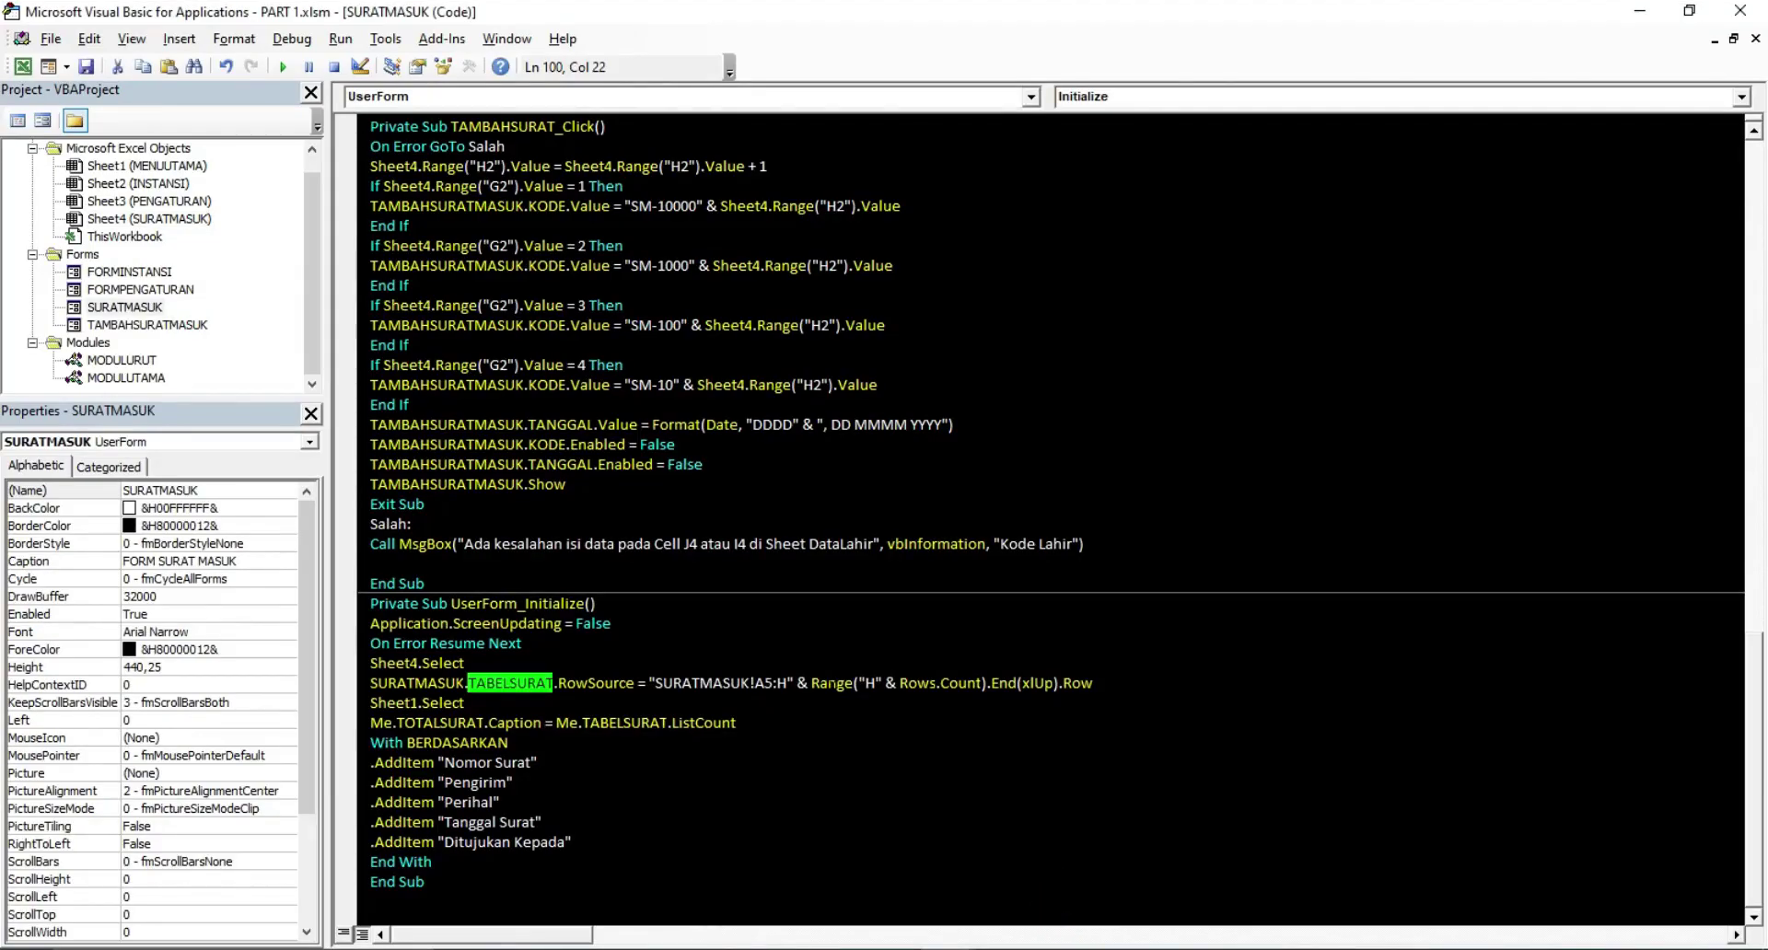
# Inspect the TOTALSURAT count line in code and the TOTALSURAT counter beside Total Data
pyautogui.click(868, 682)
pyautogui.click(359, 722)
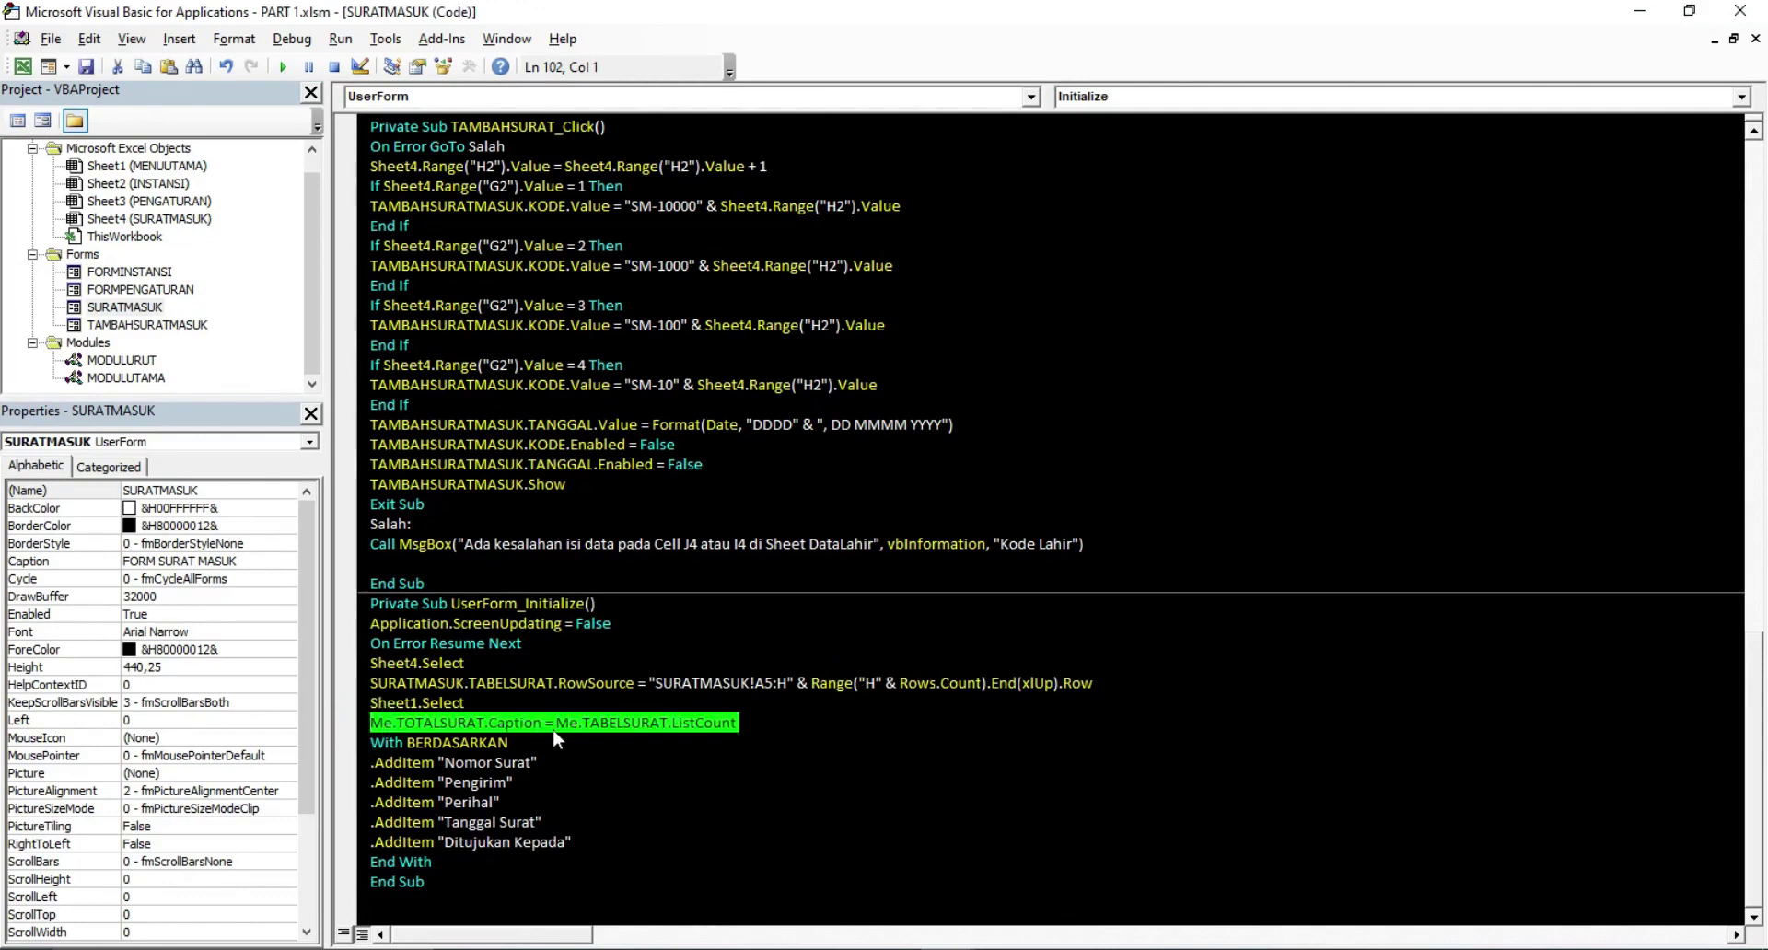
pyautogui.doubleClick(439, 723)
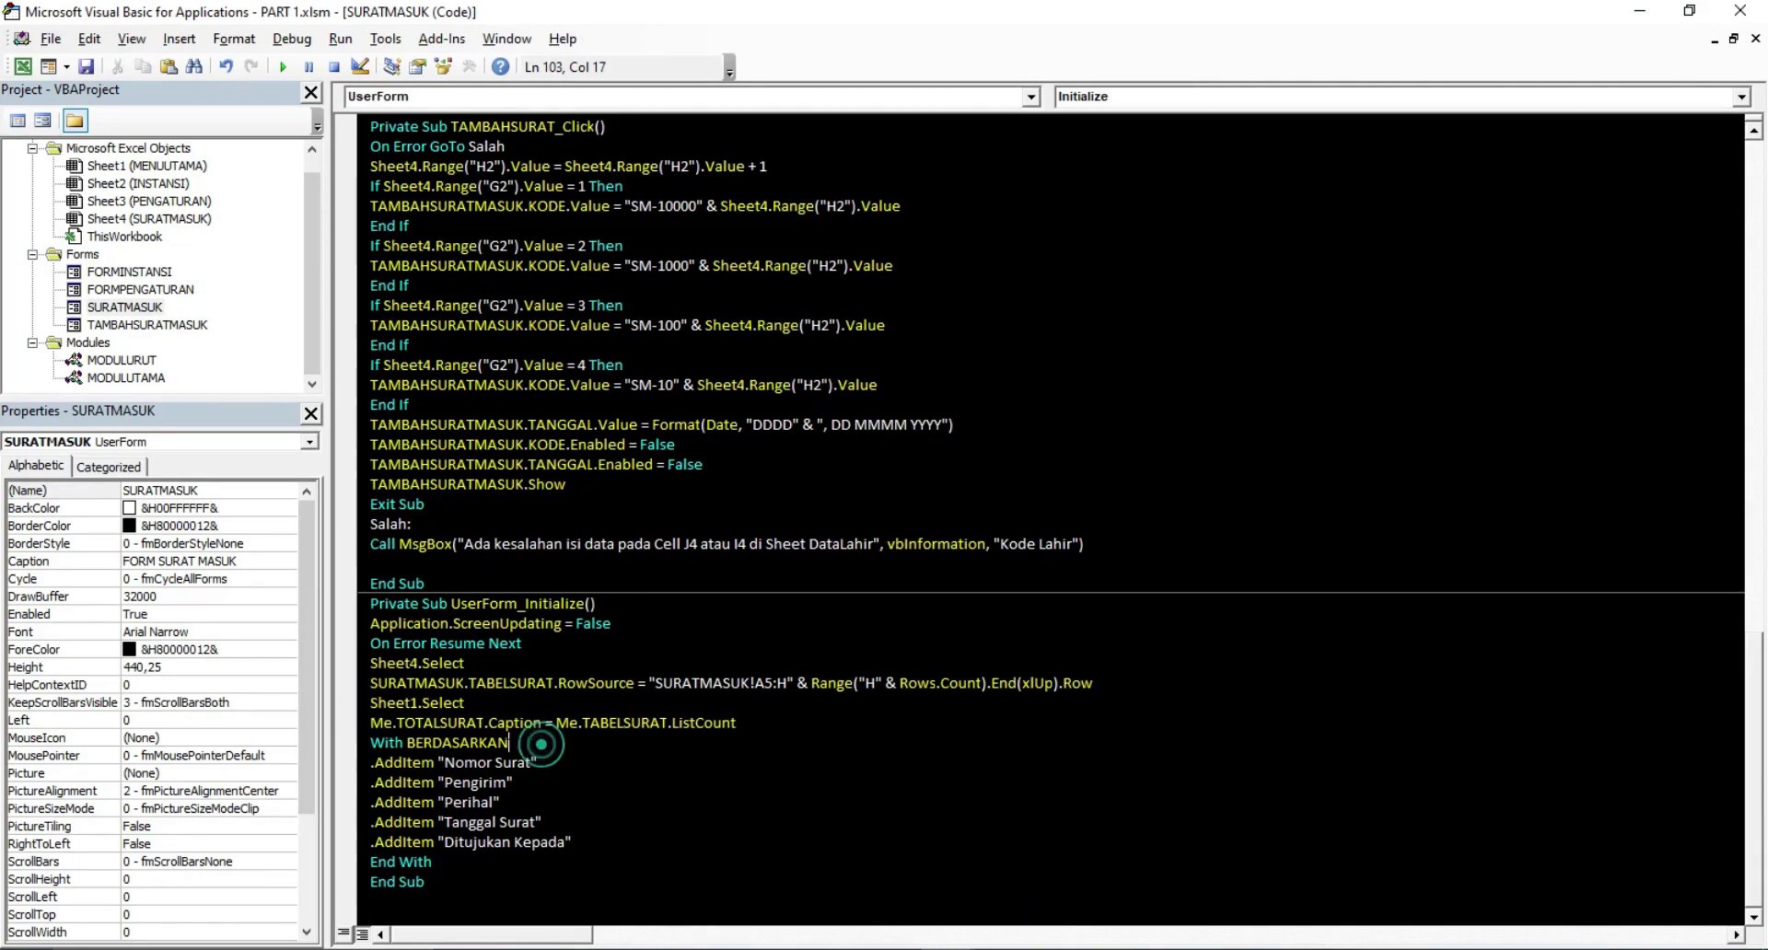
pyautogui.doubleClick(147, 308)
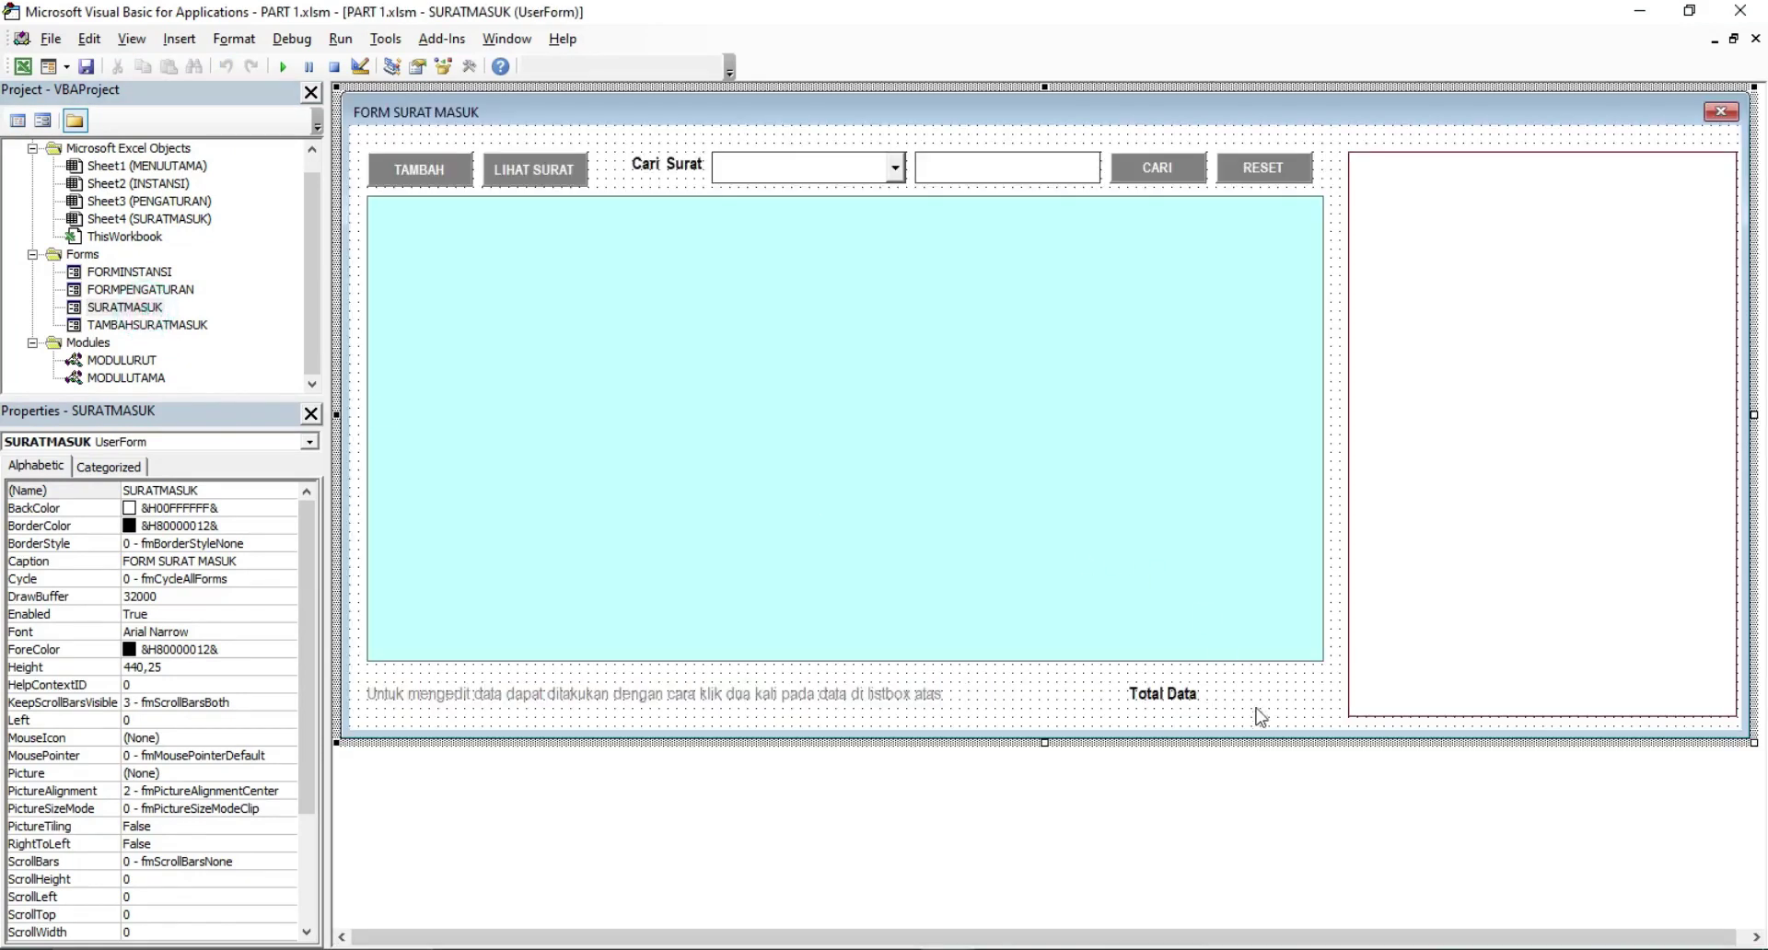
pyautogui.click(1257, 714)
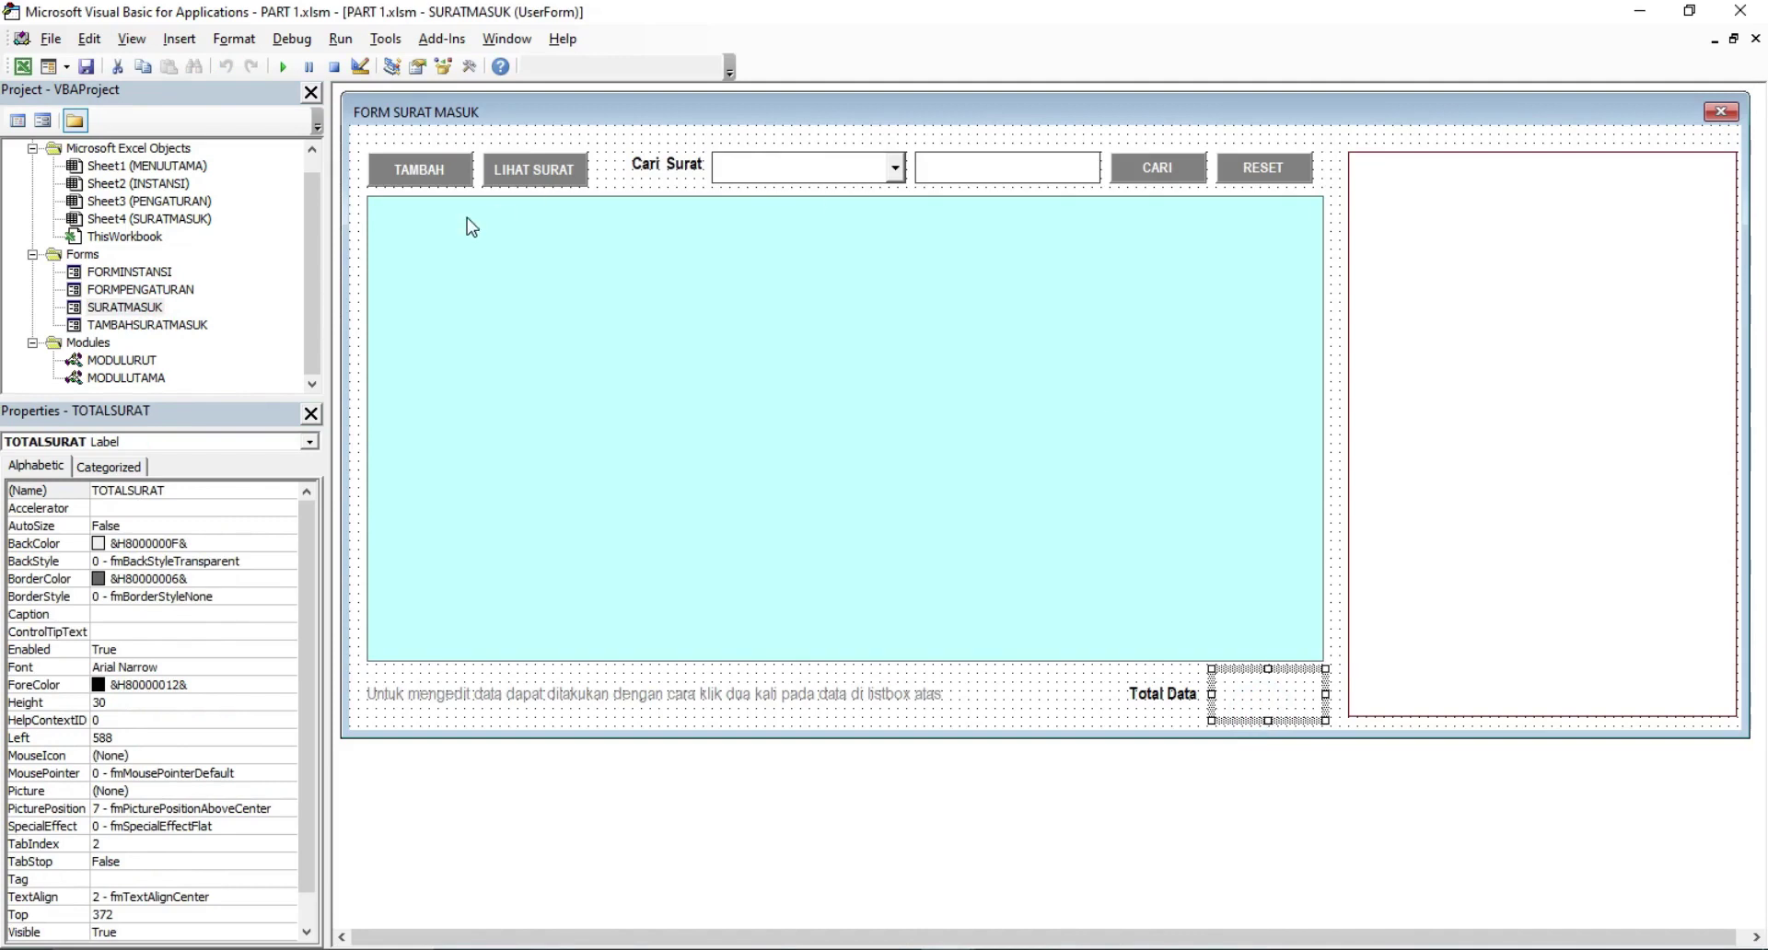
# Delete the empty Label3_Click procedure from the SURATMASUK code
pyautogui.doubleClick(1034, 696)
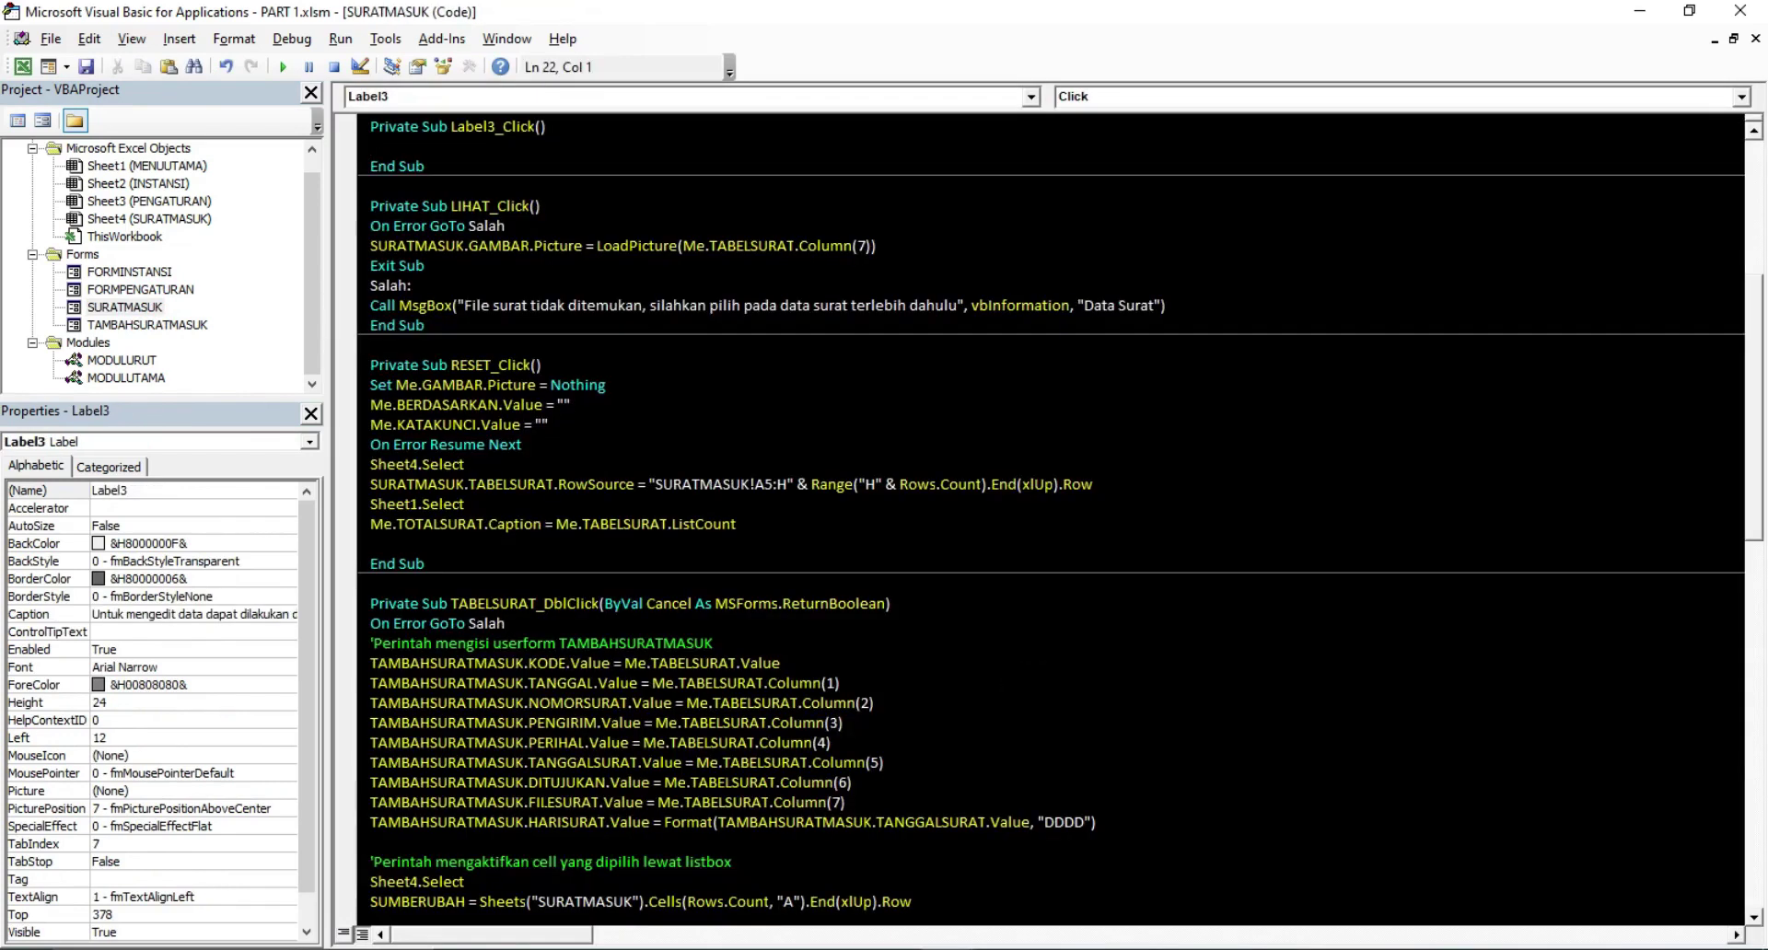
pyautogui.moveTo(405, 184); pyautogui.dragTo(384, 118)
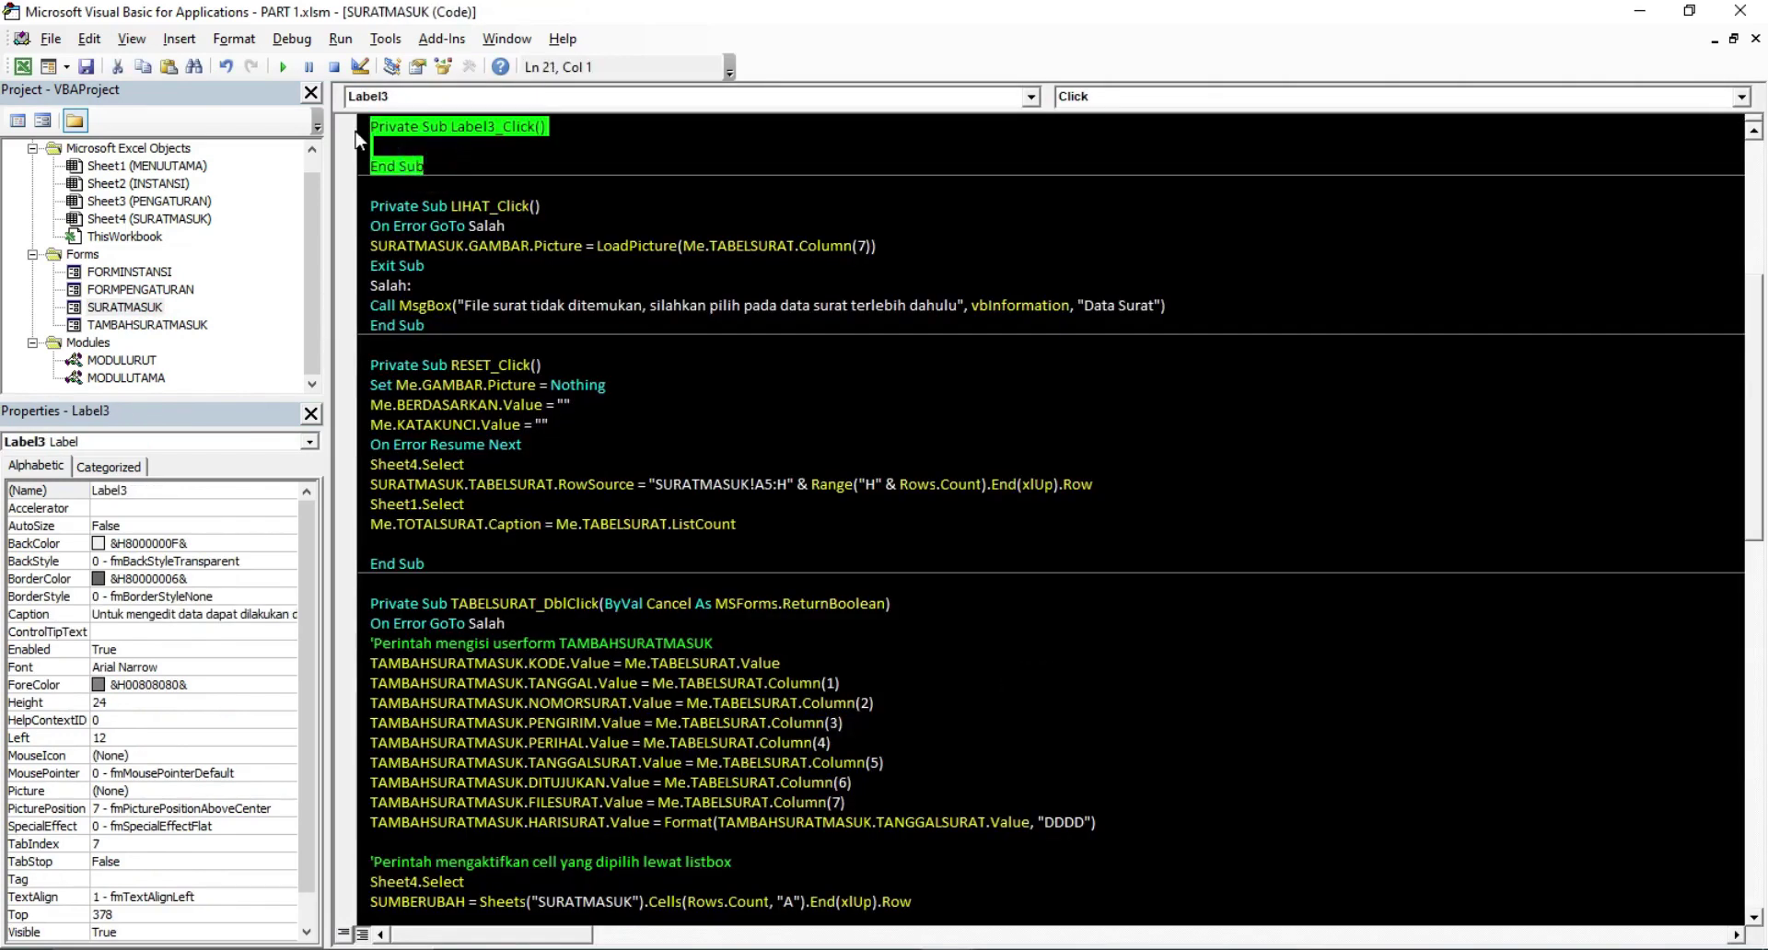
pyautogui.press('Delete')
pyautogui.press('Delete')
pyautogui.scroll(-6, 512, 781)
pyautogui.scroll(-10, 512, 780)
pyautogui.scroll(-1, 512, 781)
# Locate BERDASARKAN in the initialize code, then select the BERDASARKAN dropdown in the form layout
pyautogui.click(511, 781)
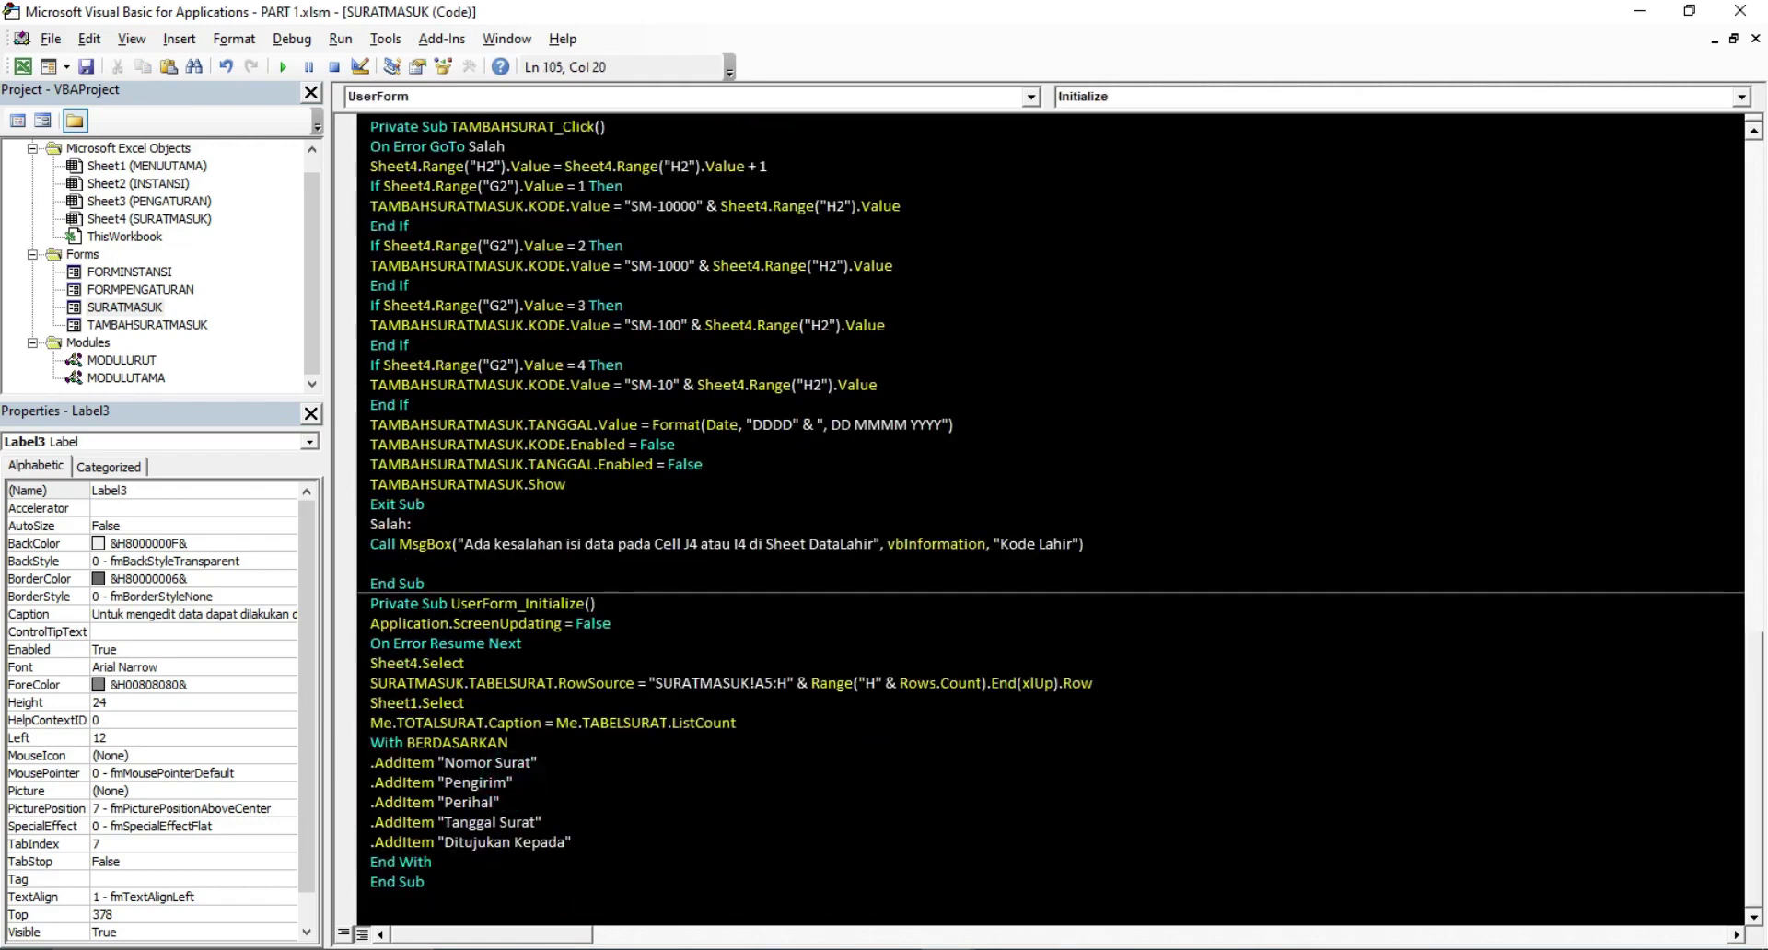
pyautogui.doubleClick(415, 742)
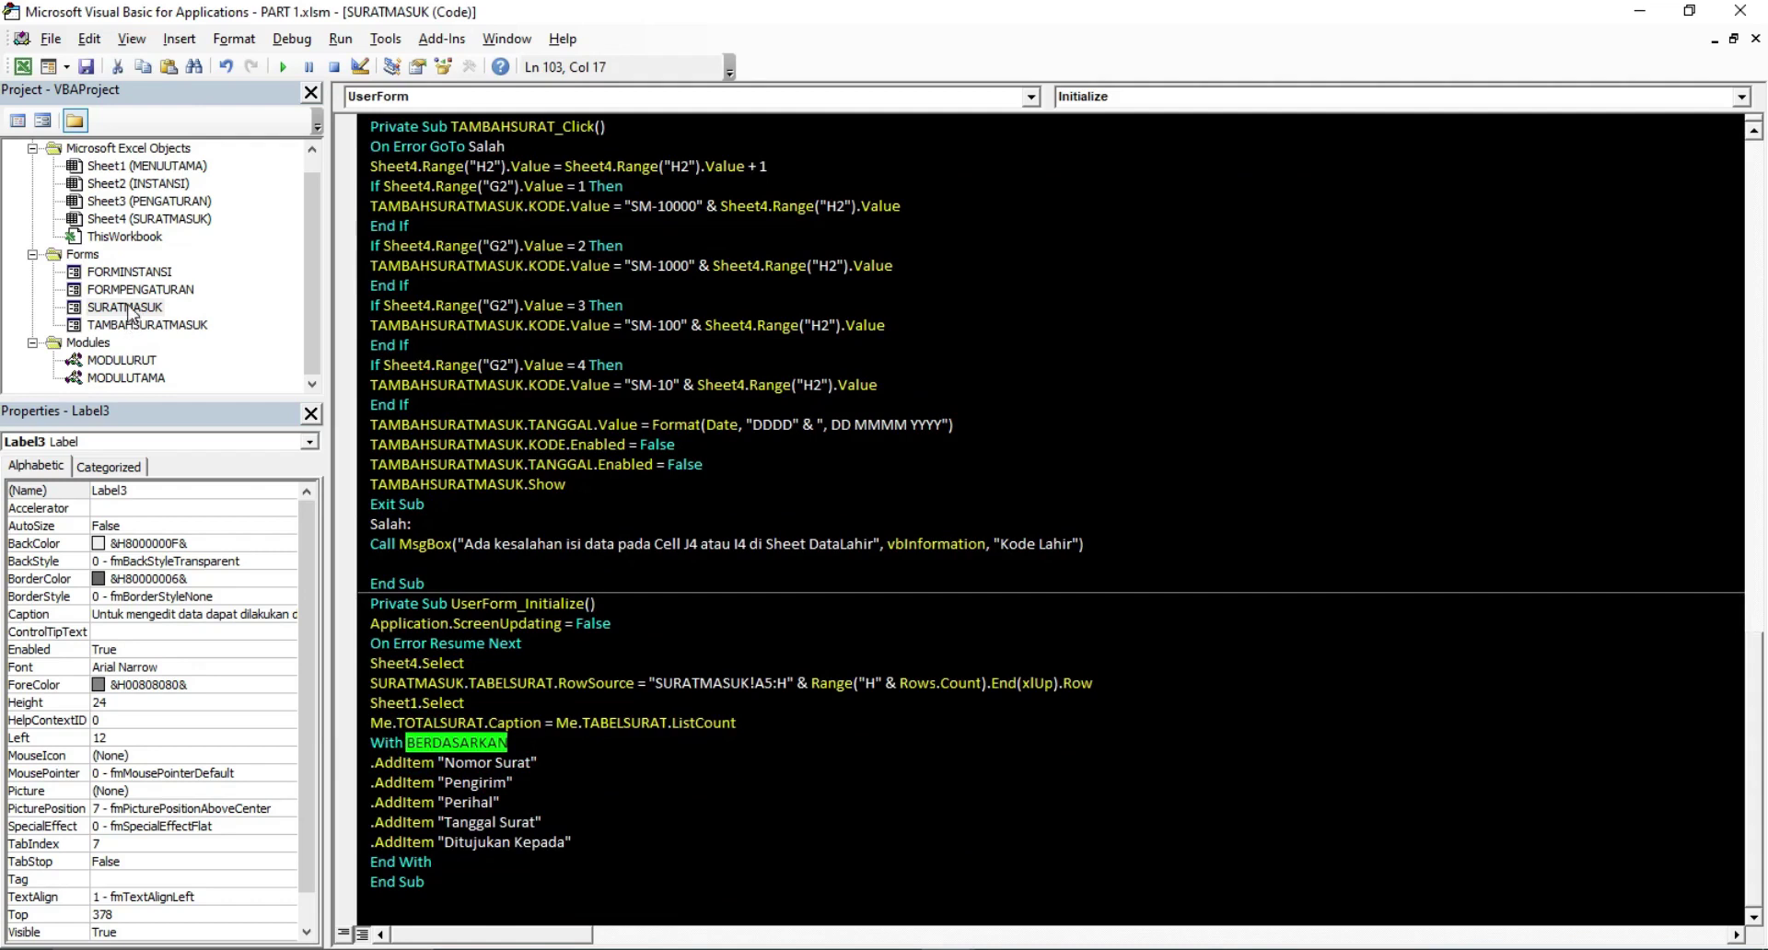
pyautogui.doubleClick(131, 313)
pyautogui.click(742, 169)
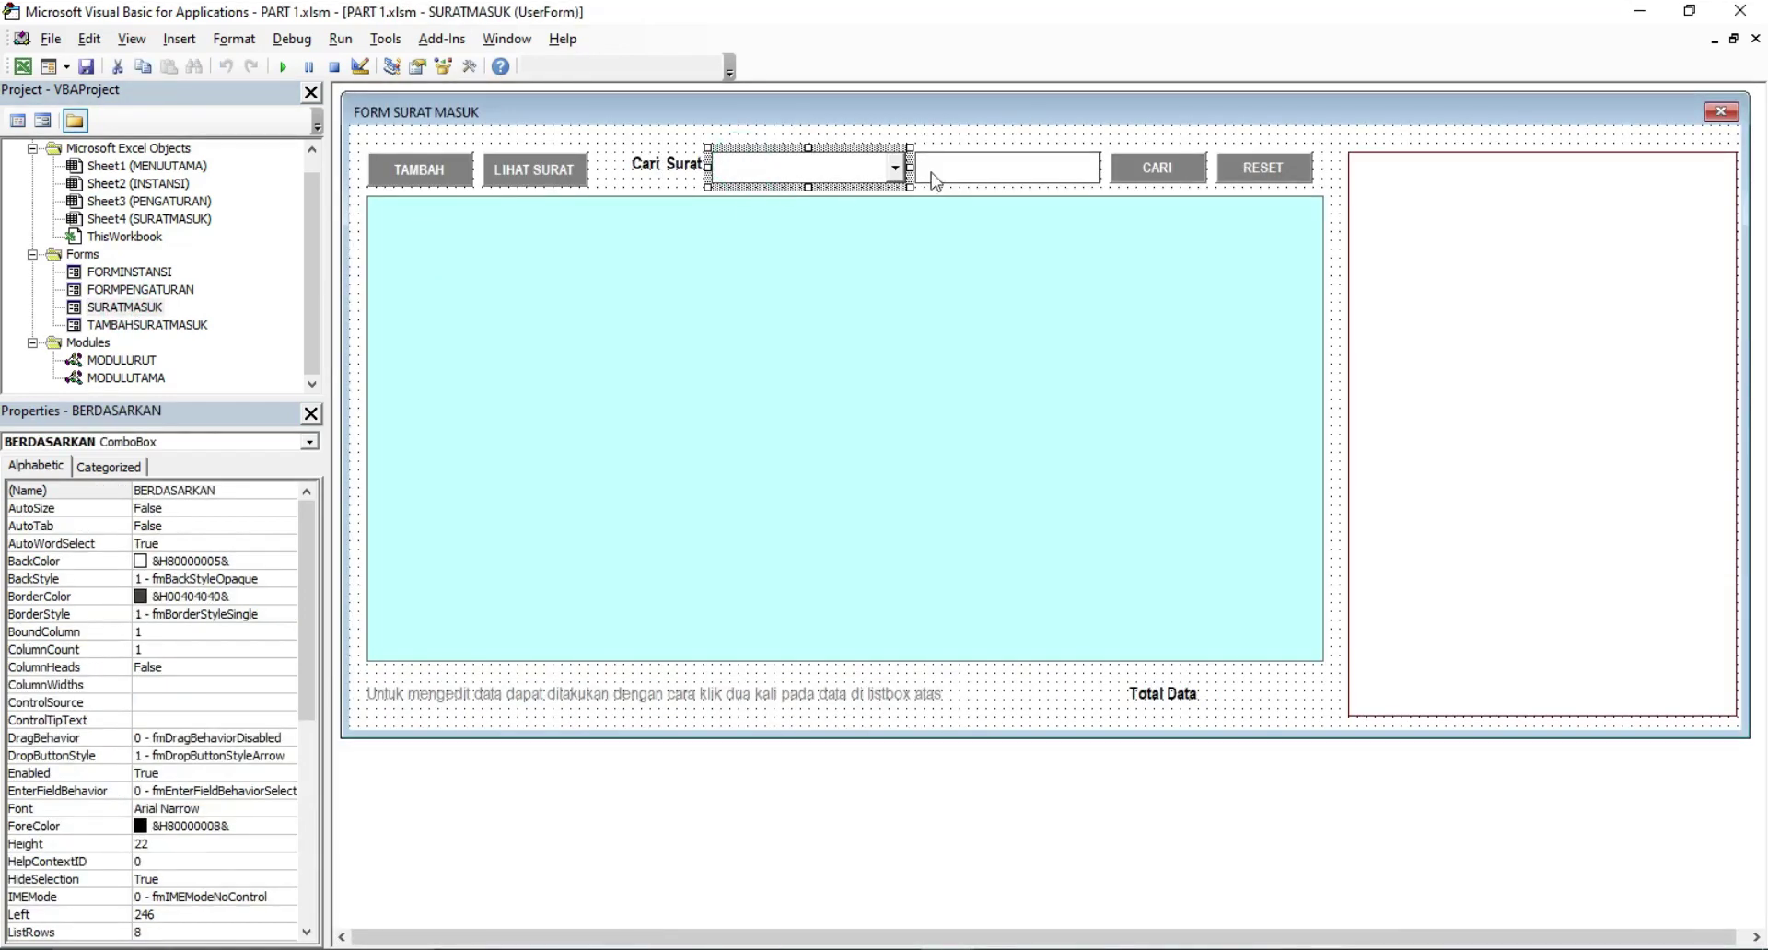
pyautogui.doubleClick(944, 134)
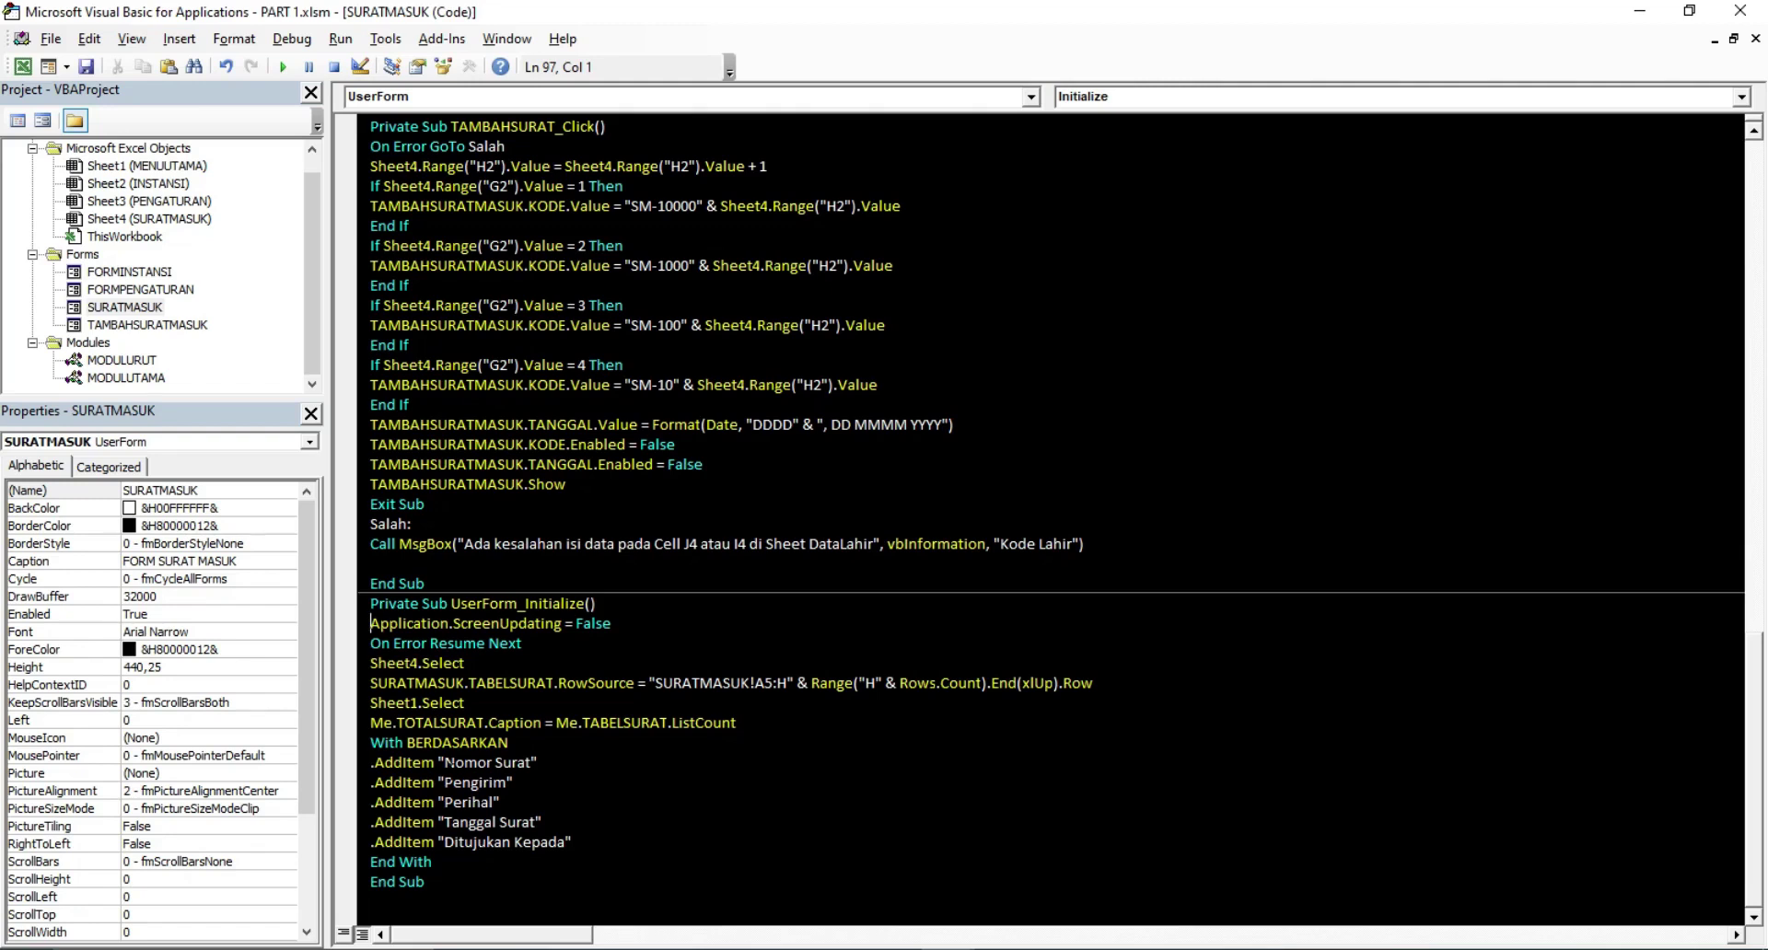
pyautogui.moveTo(443, 762); pyautogui.dragTo(512, 841)
pyautogui.click(530, 841)
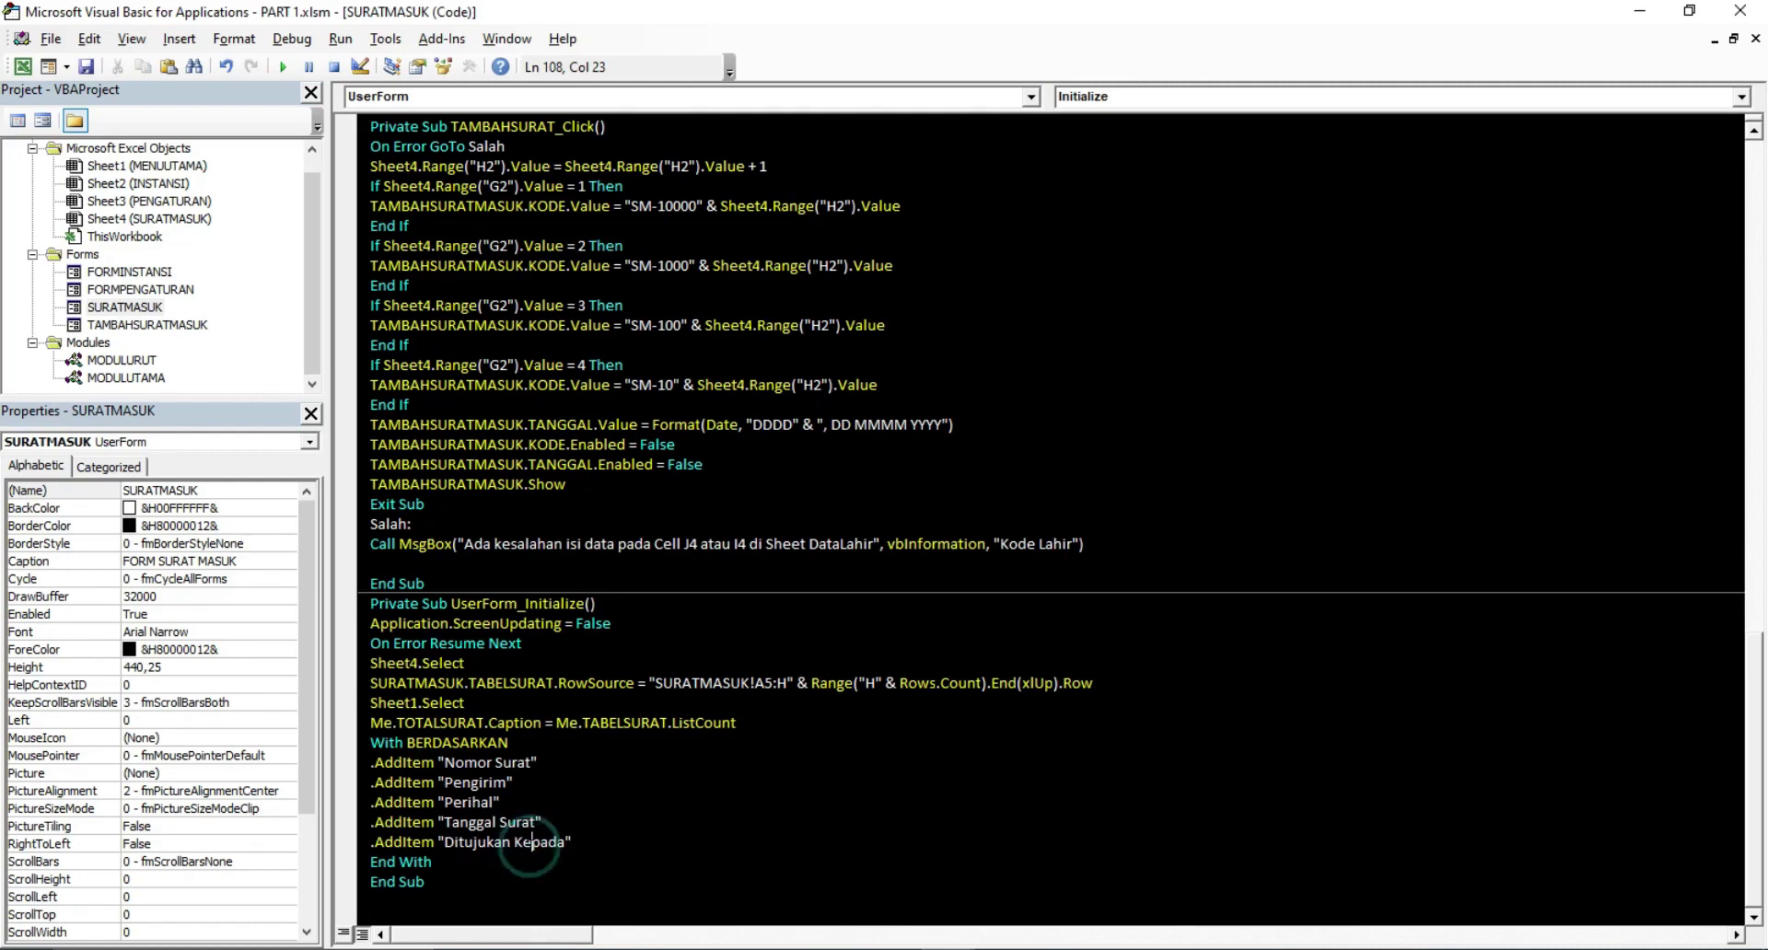
pyautogui.click(23, 71)
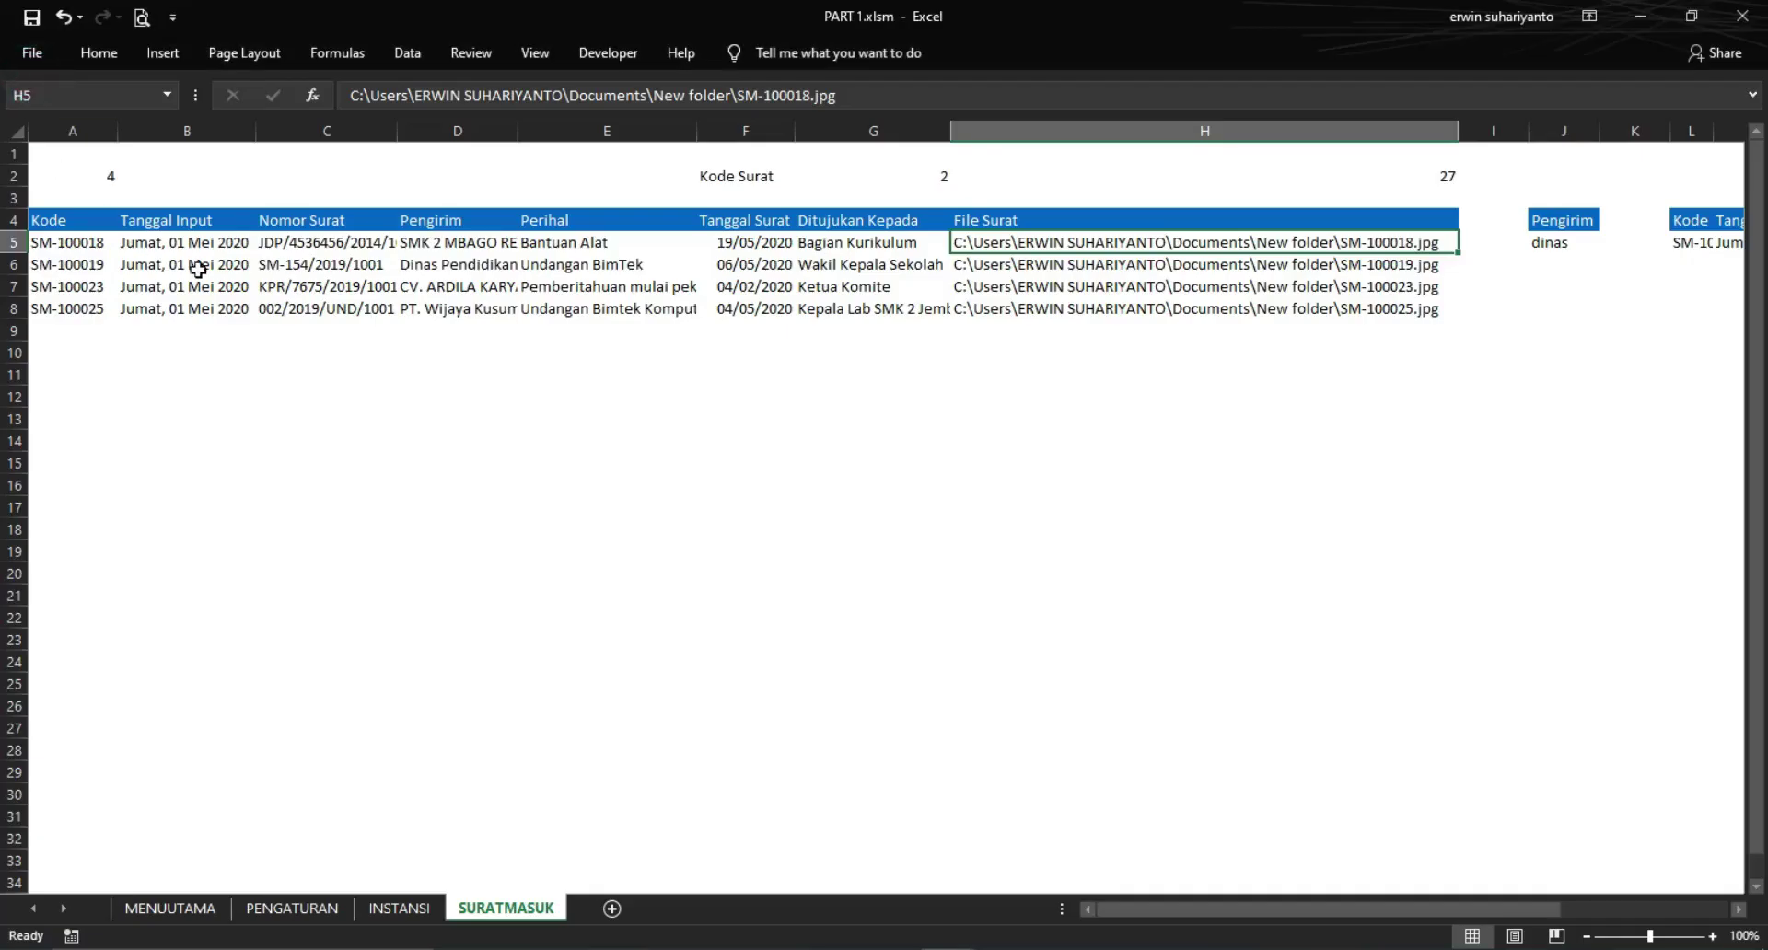
pyautogui.click(394, 420)
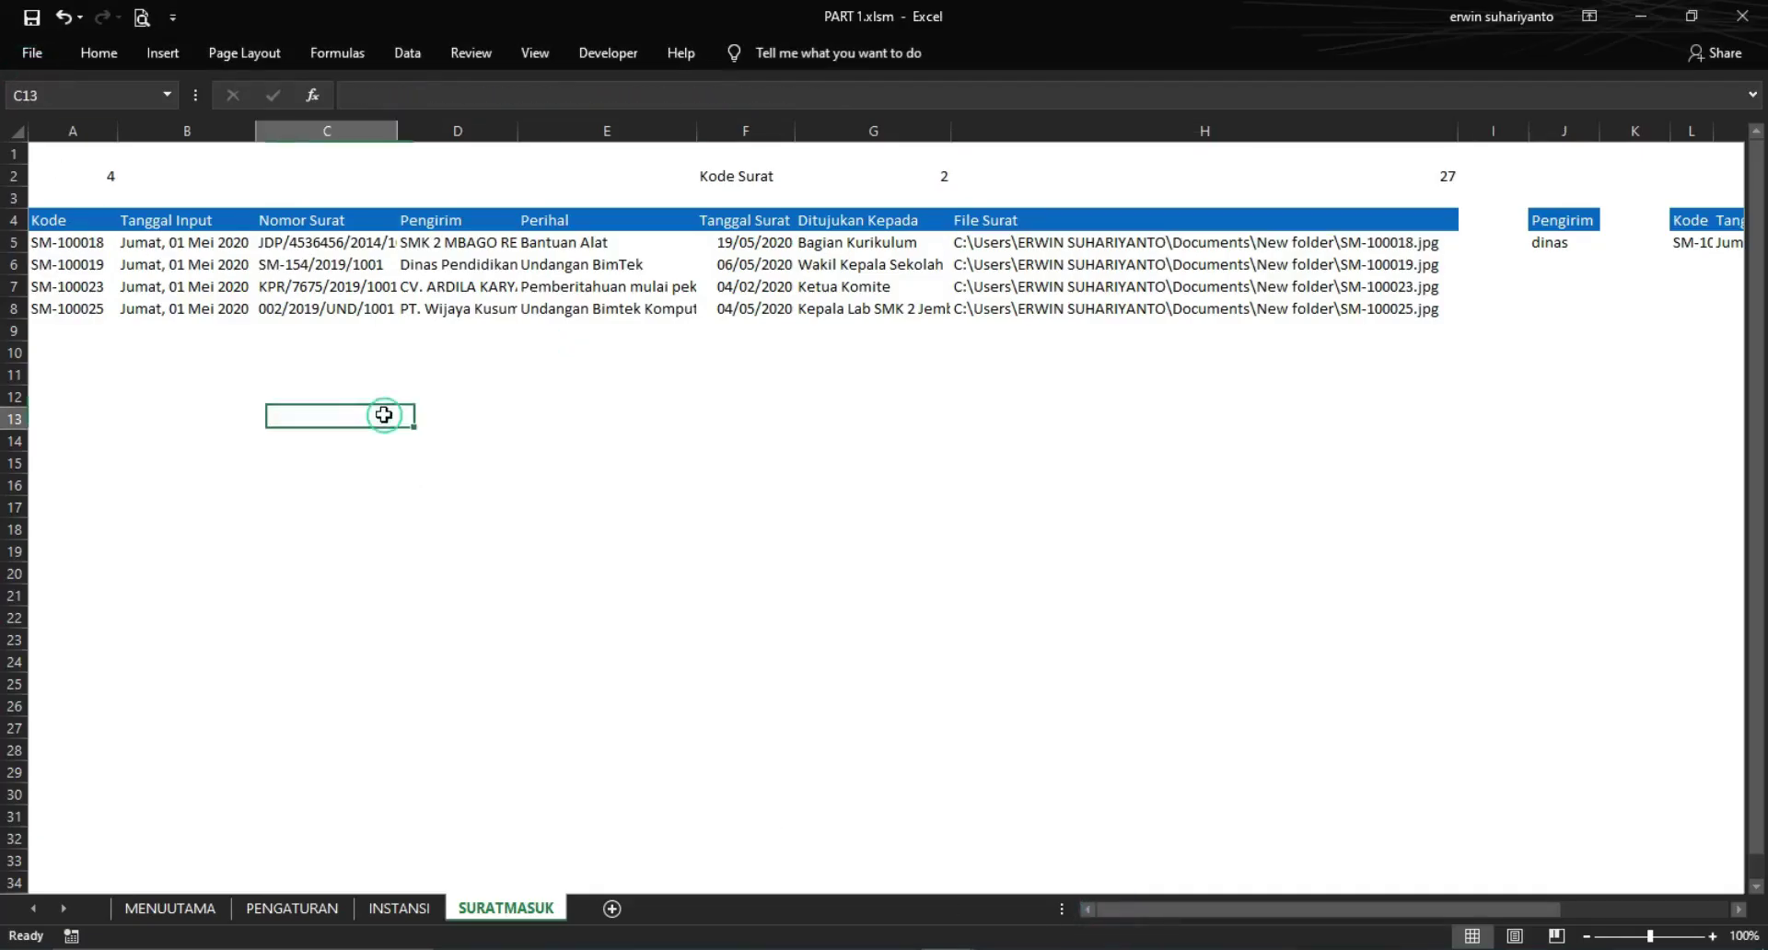
pyautogui.moveTo(976, 934)
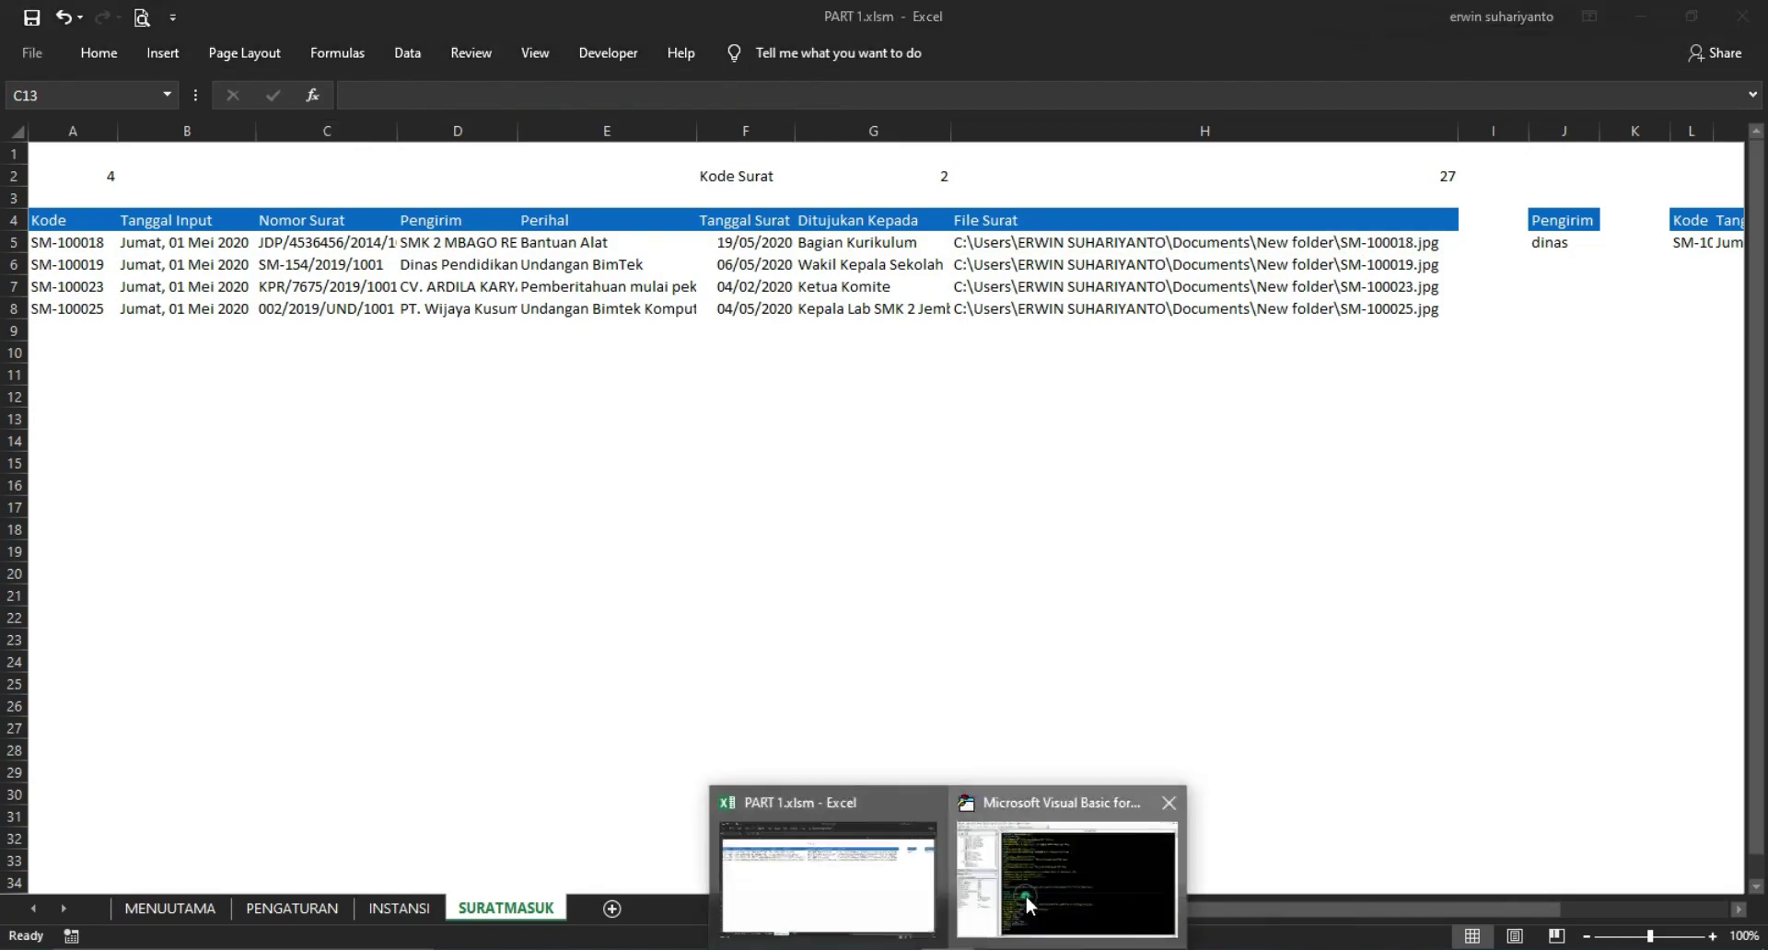
pyautogui.click(1025, 889)
pyautogui.moveTo(506, 19)
pyautogui.mouseDown()
pyautogui.moveTo(502, 426)
pyautogui.moveTo(501, 115)
pyautogui.moveTo(452, 350)
pyautogui.mouseUp()
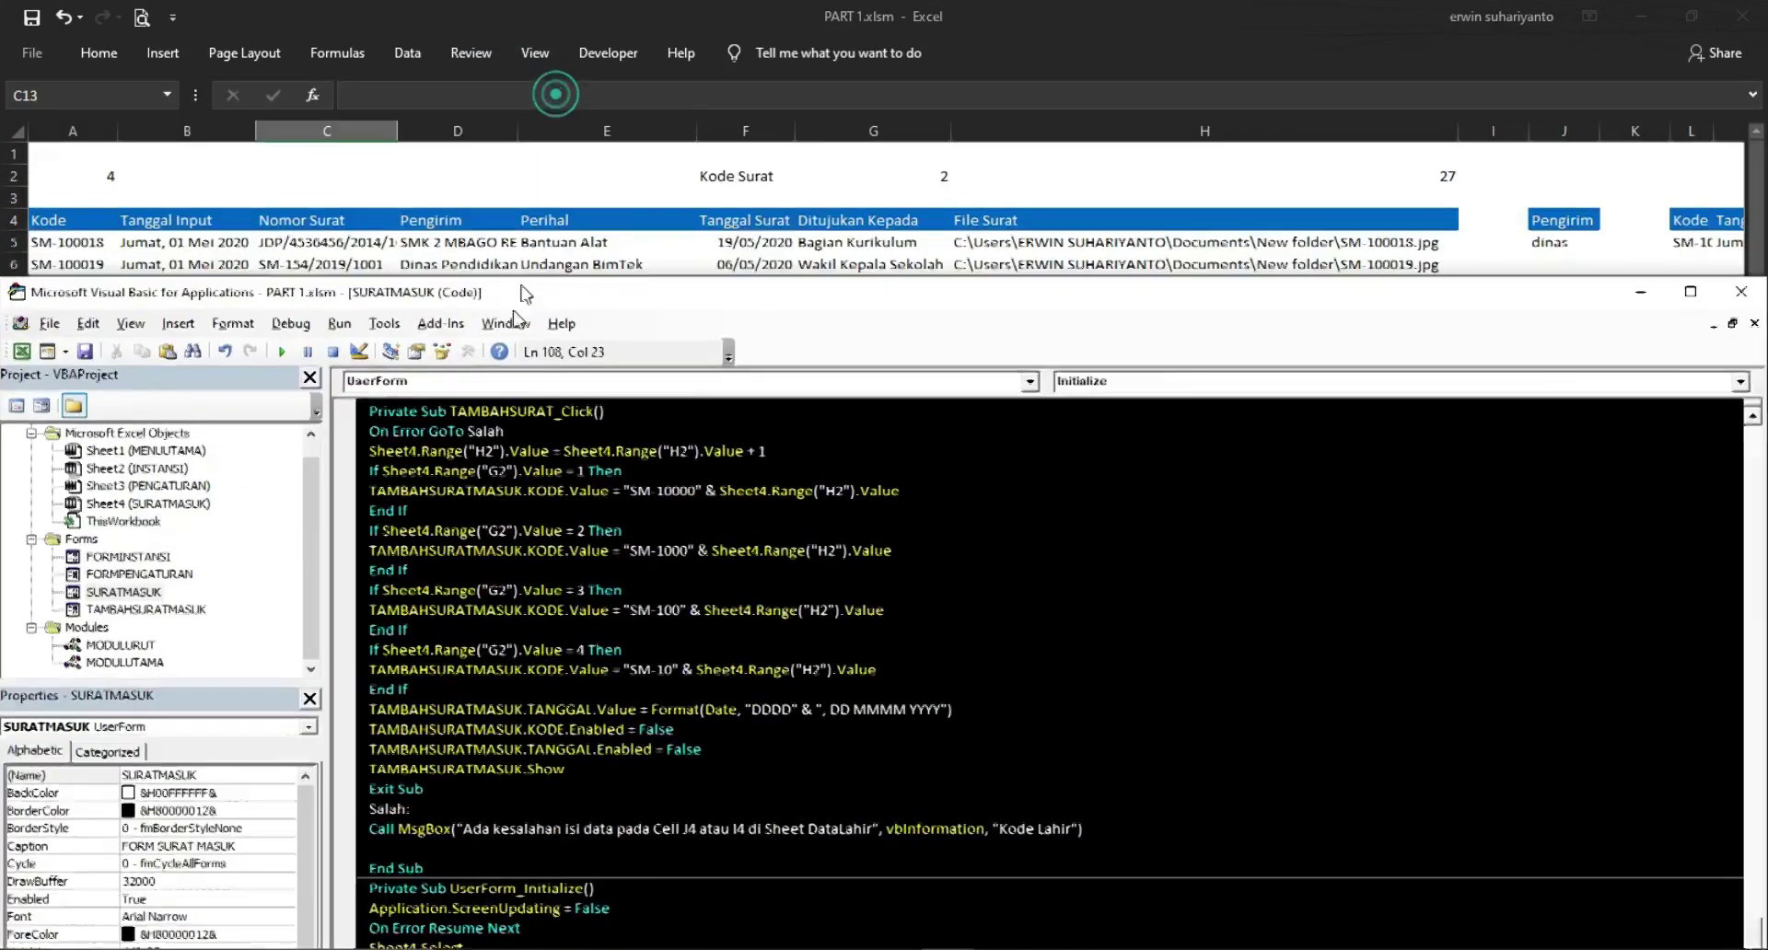
pyautogui.doubleClick(720, 350)
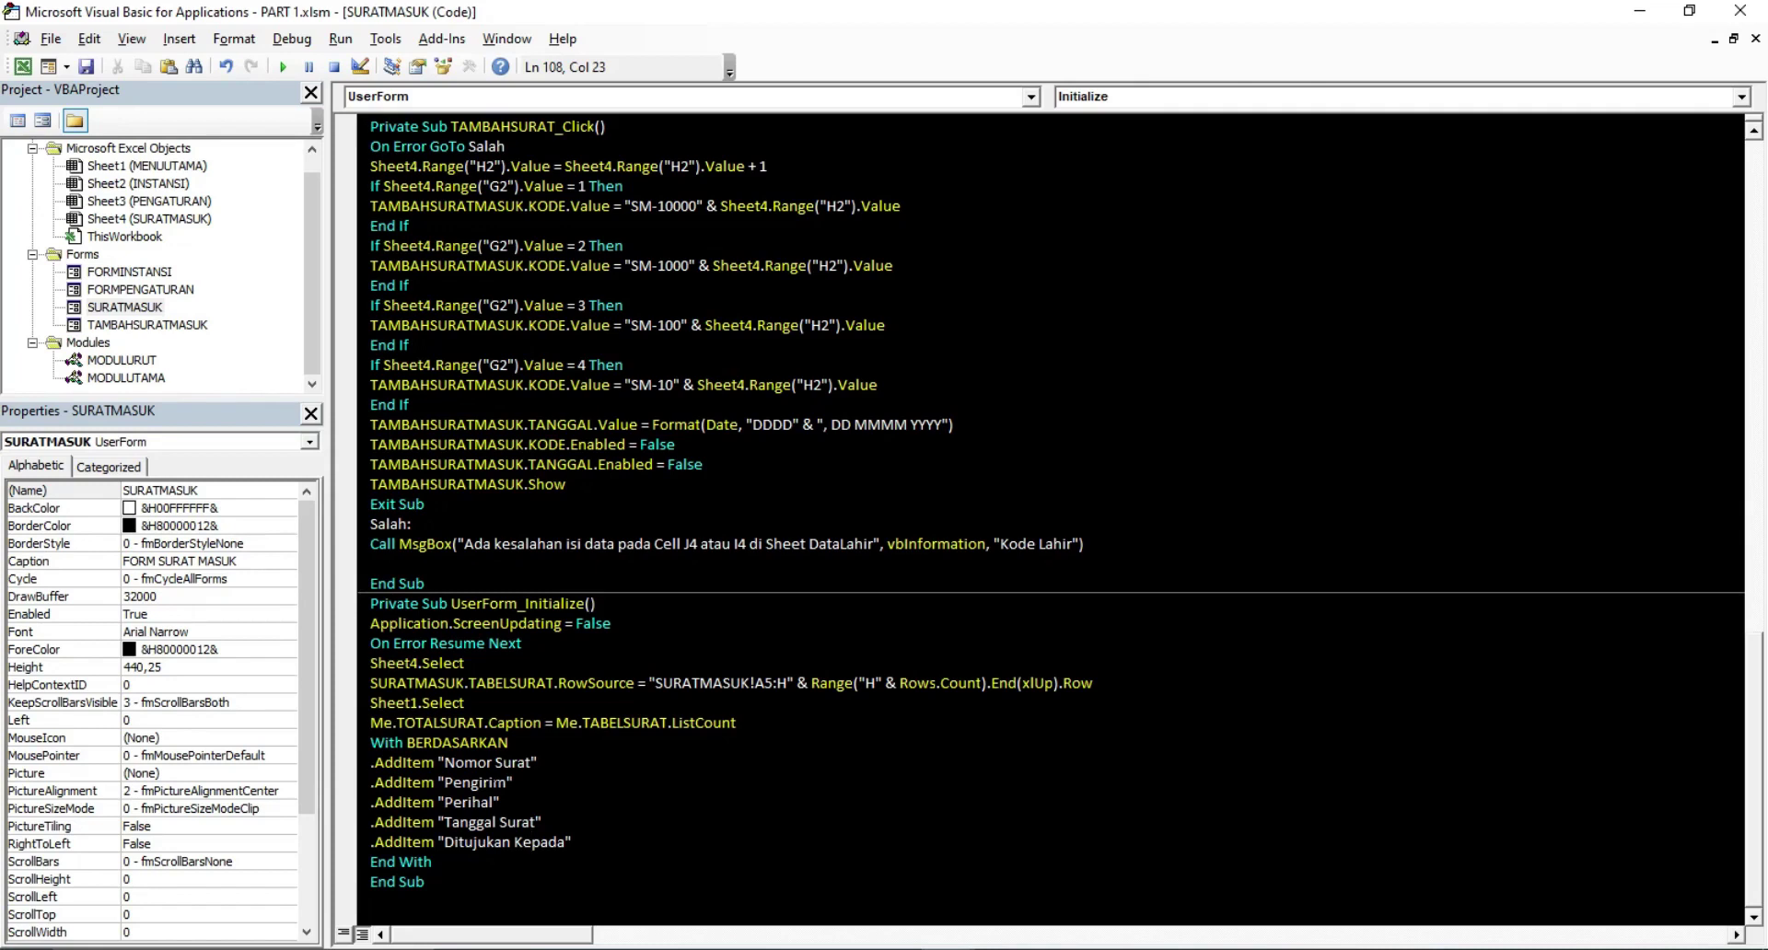
pyautogui.click(502, 762)
pyautogui.click(485, 822)
pyautogui.doubleClick(143, 308)
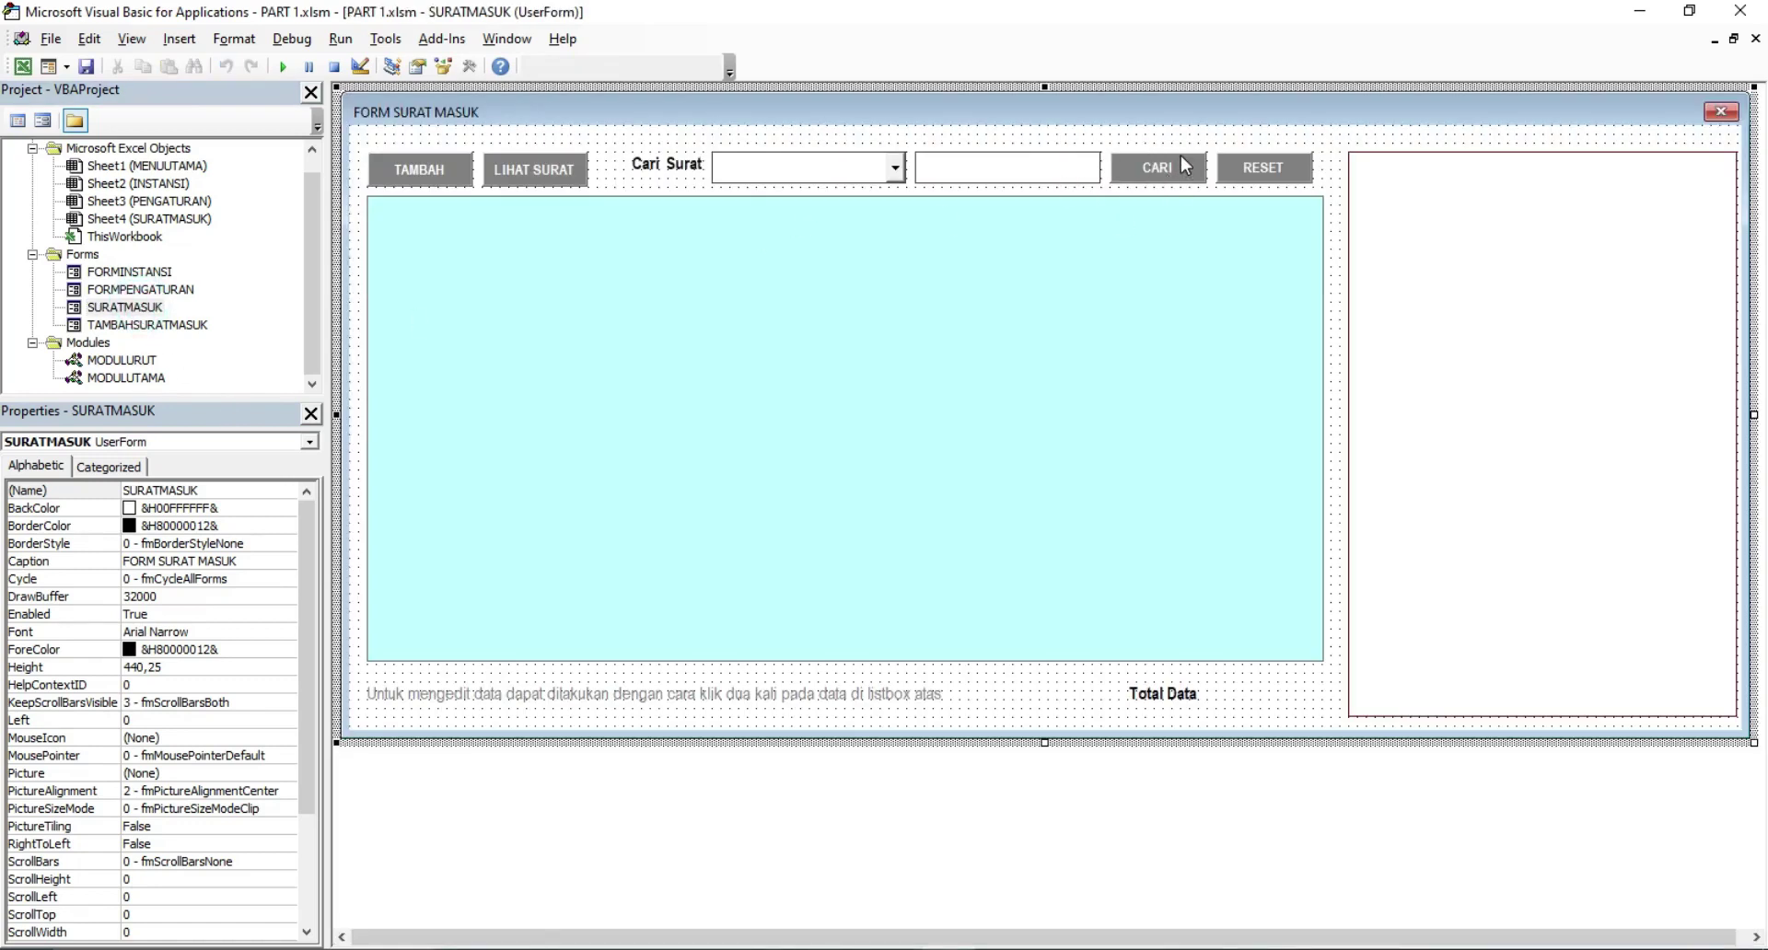
# On the SURATMASUK sheet, widen column J and inspect the Pengirim/dinas criteria in J4:J5
pyautogui.click(22, 65)
pyautogui.click(1031, 614)
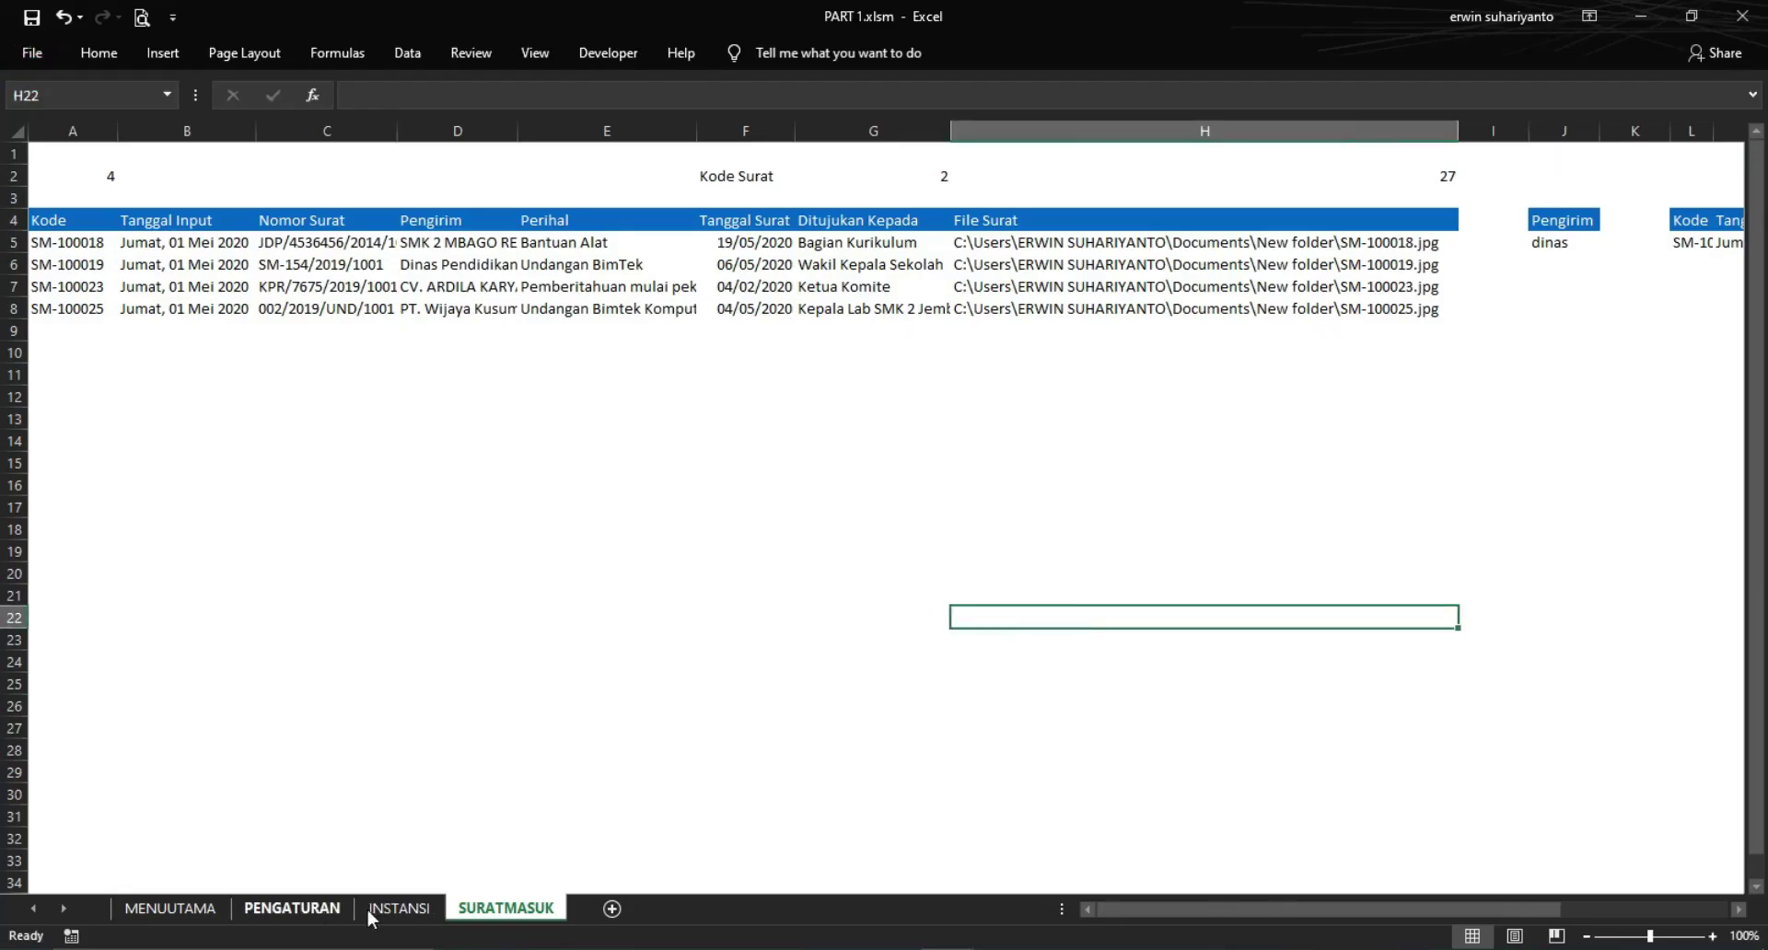
pyautogui.click(373, 911)
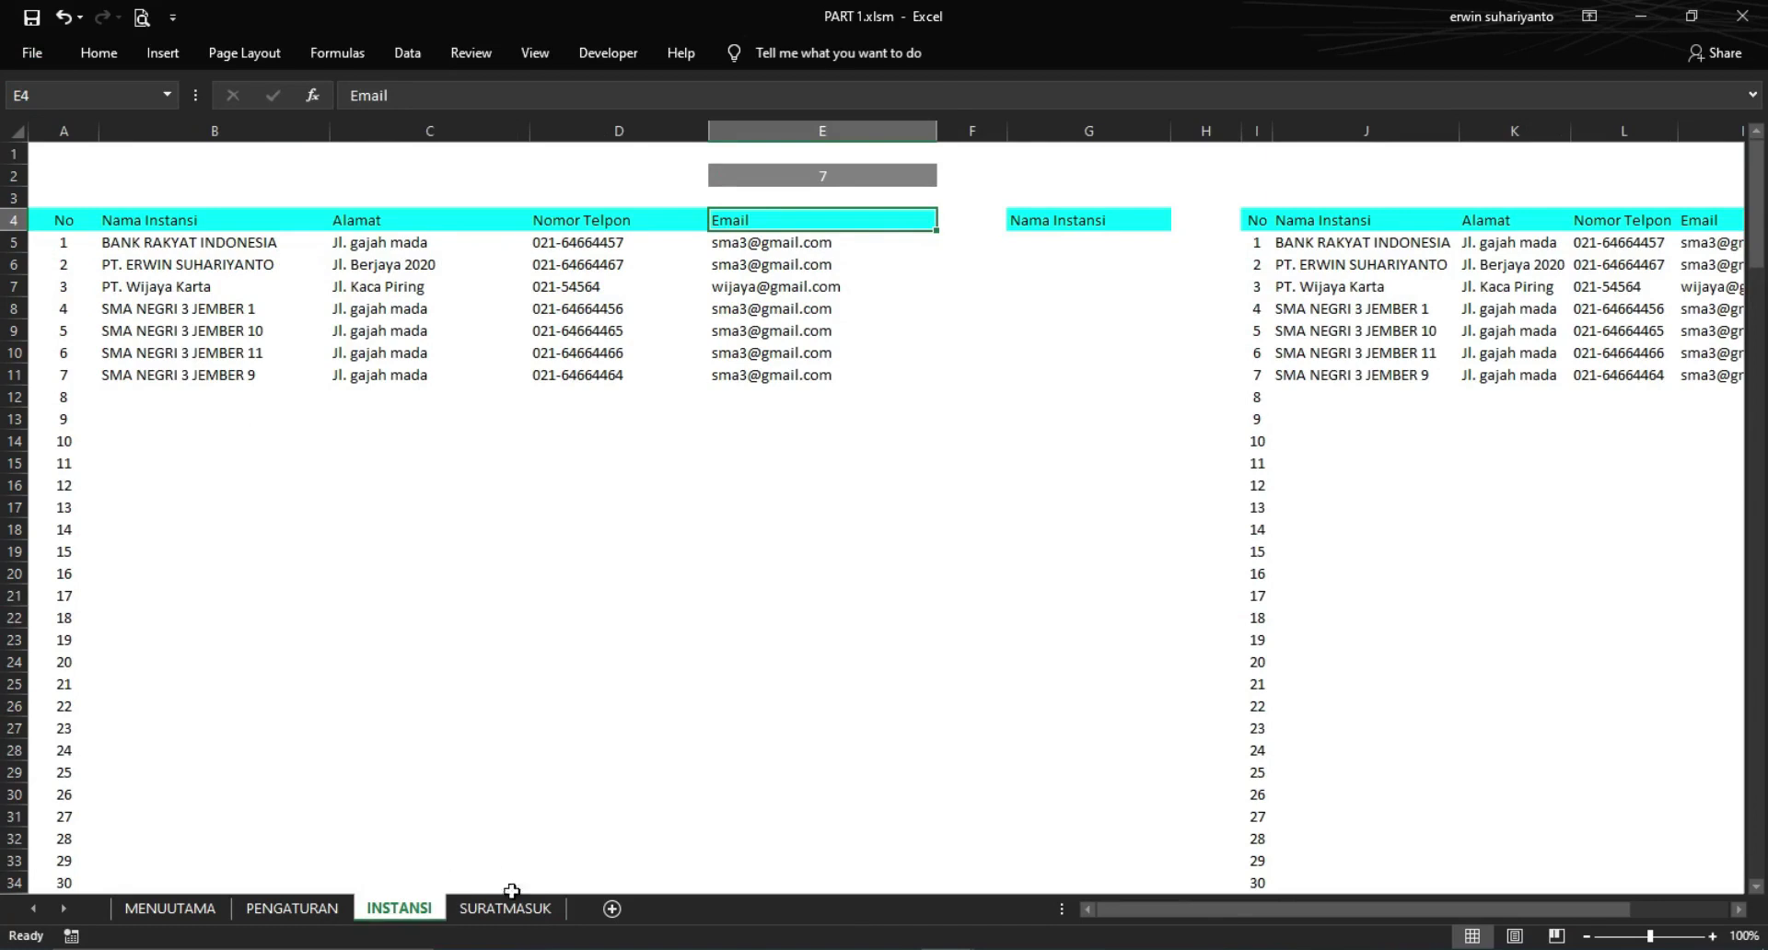
pyautogui.click(504, 908)
pyautogui.moveTo(1357, 911); pyautogui.dragTo(1411, 902)
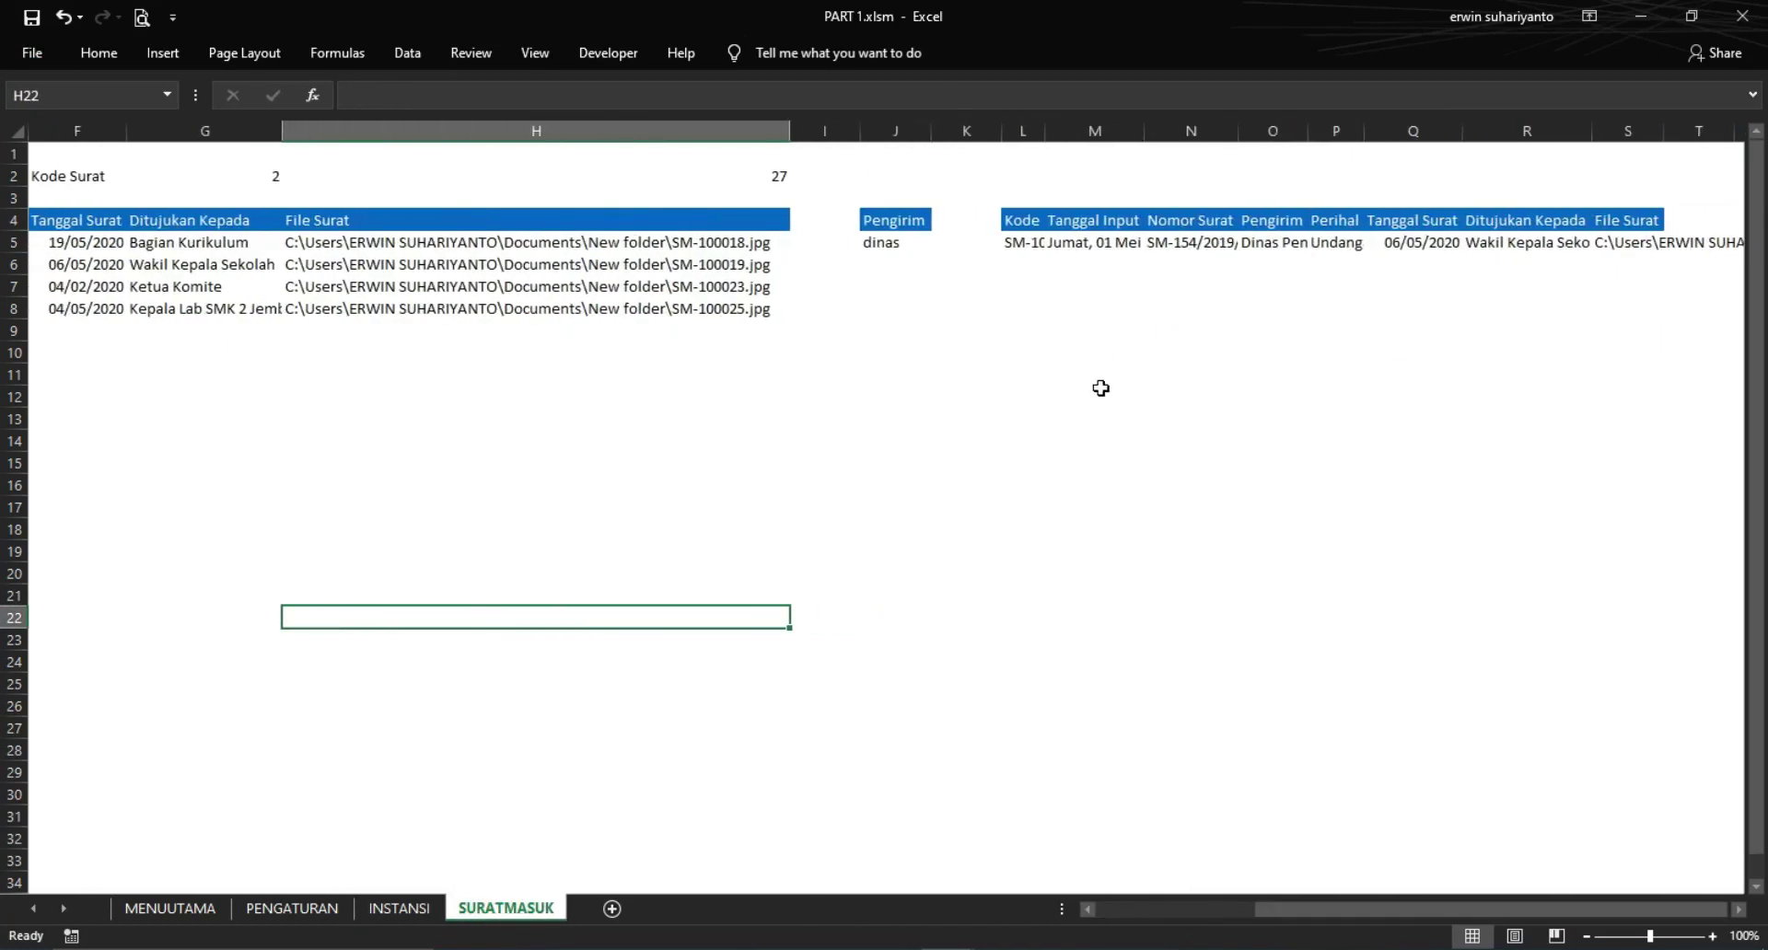
pyautogui.click(917, 223)
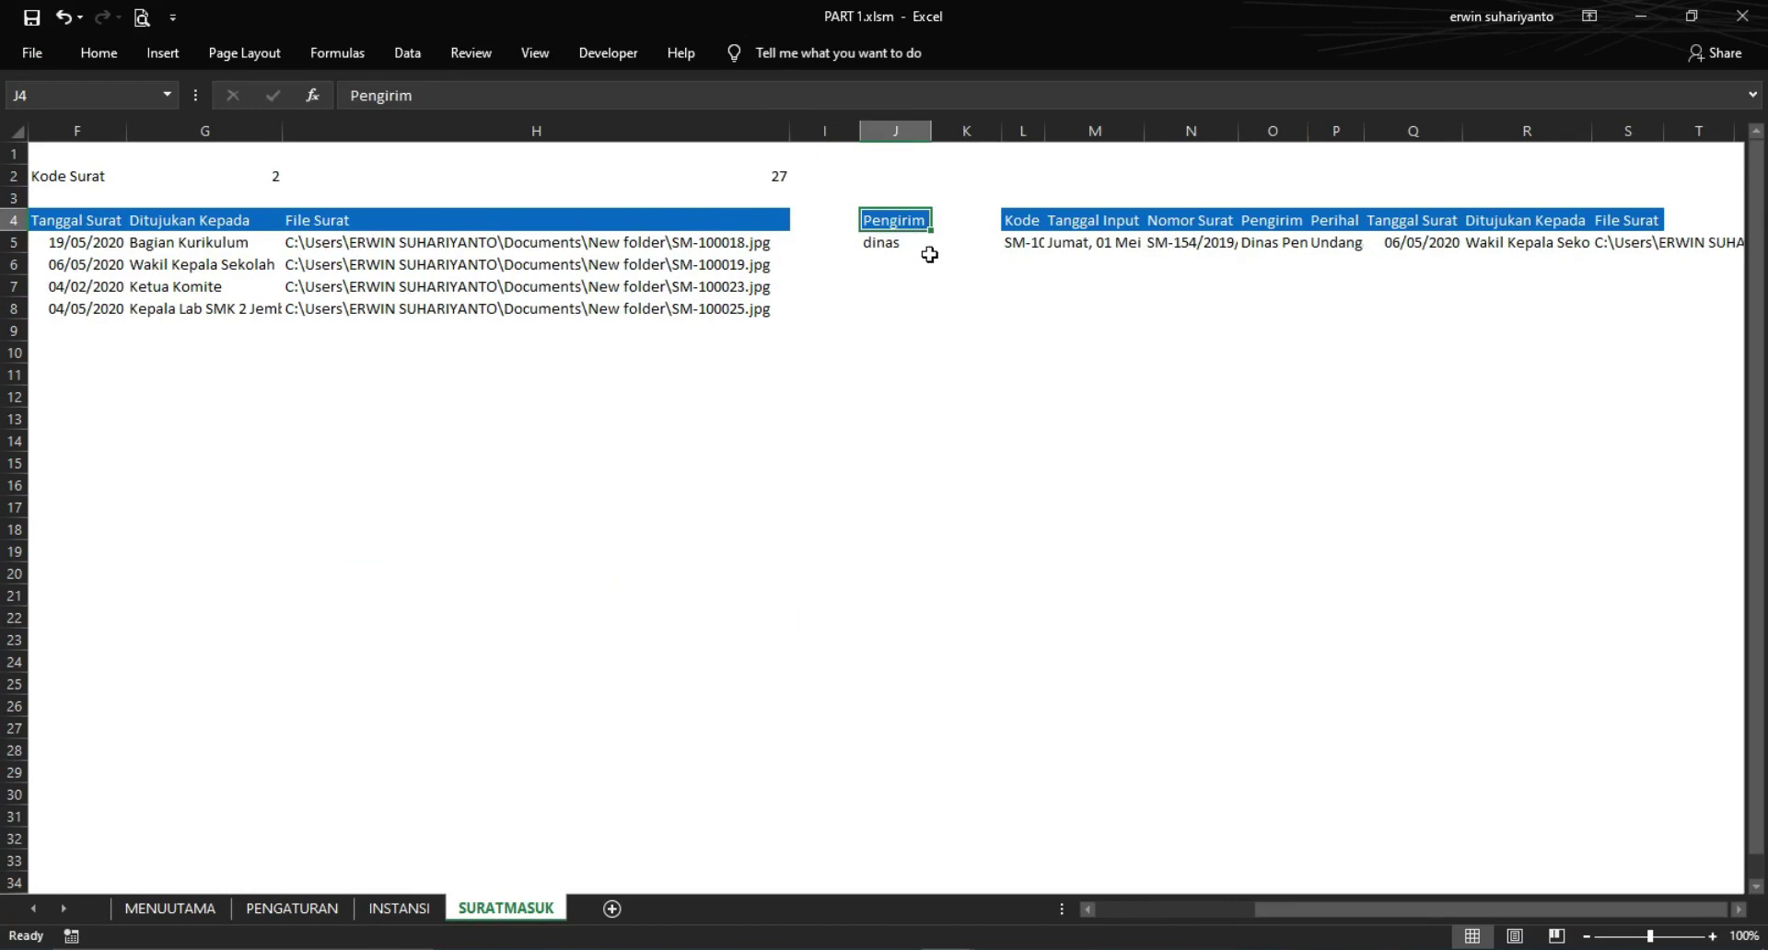
pyautogui.moveTo(930, 131); pyautogui.dragTo(978, 131)
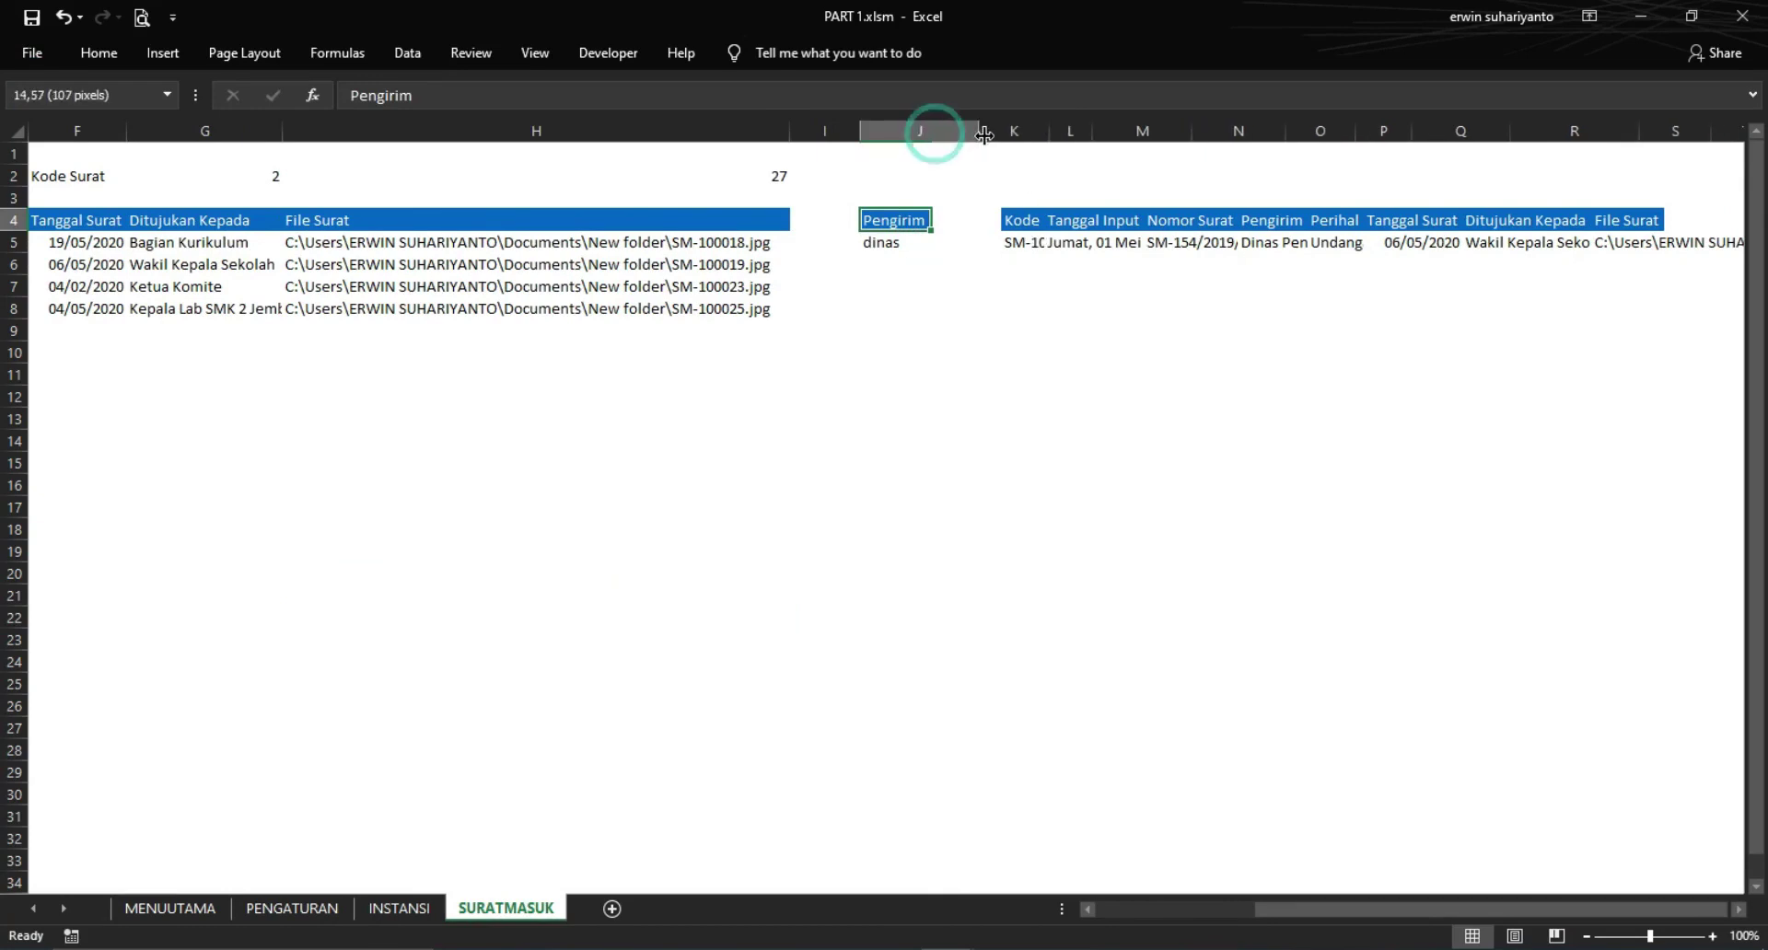
pyautogui.click(931, 280)
pyautogui.click(914, 220)
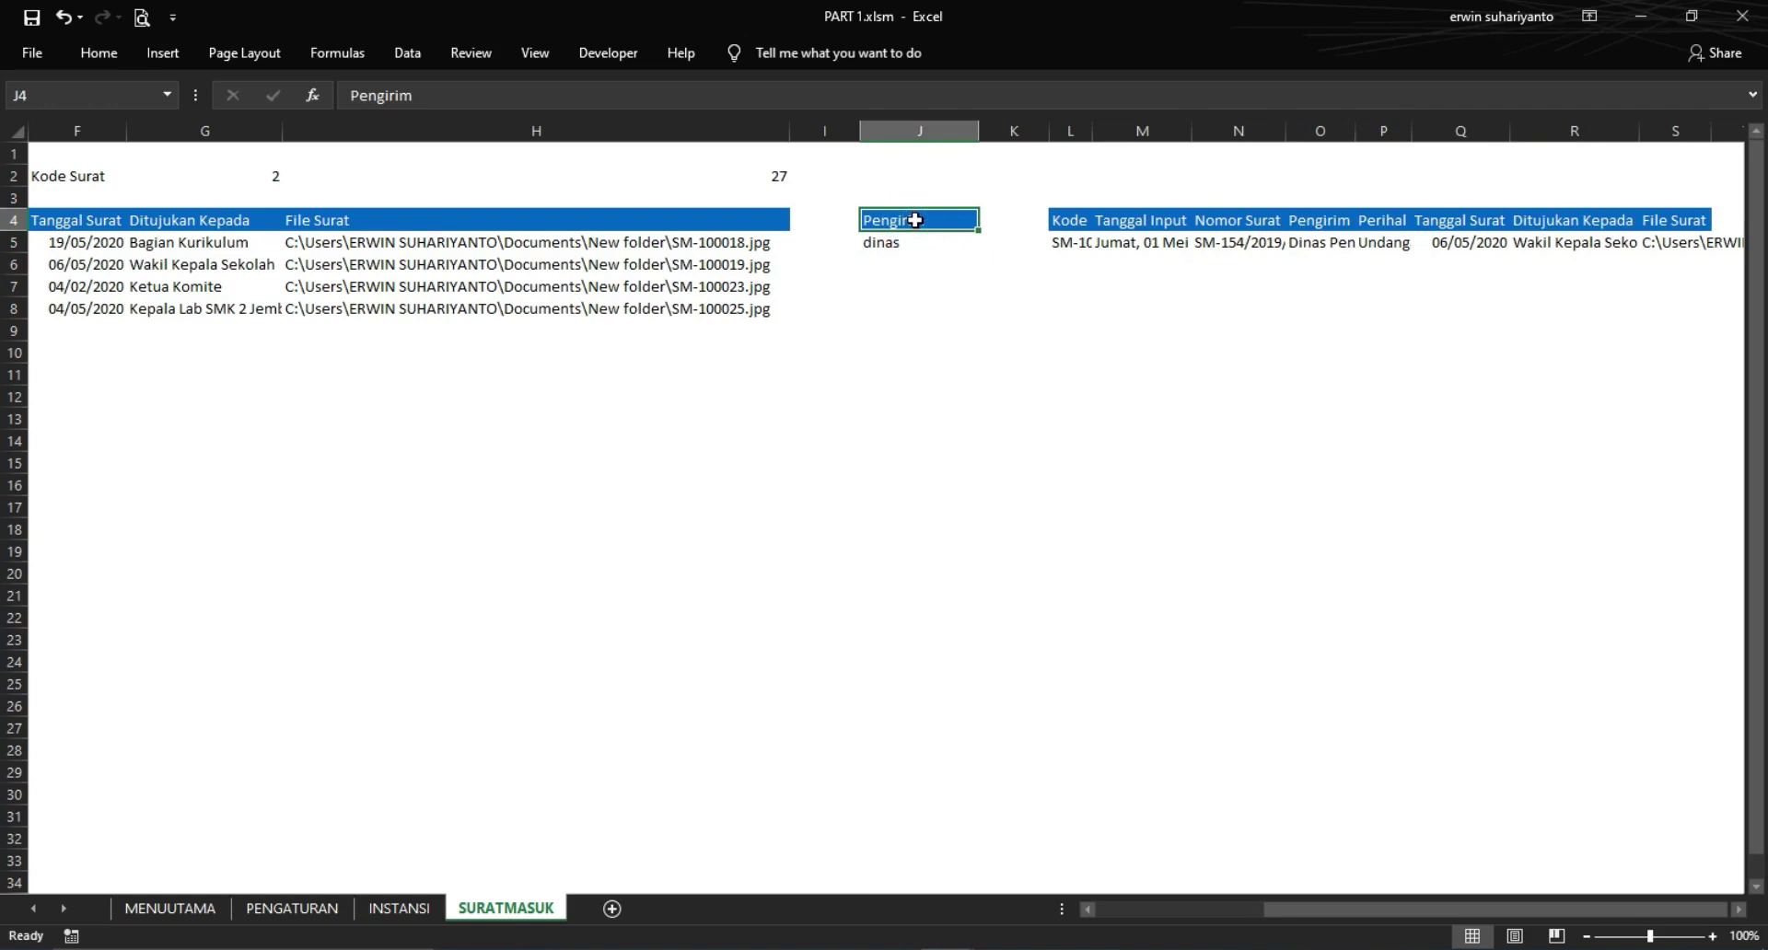
pyautogui.click(902, 242)
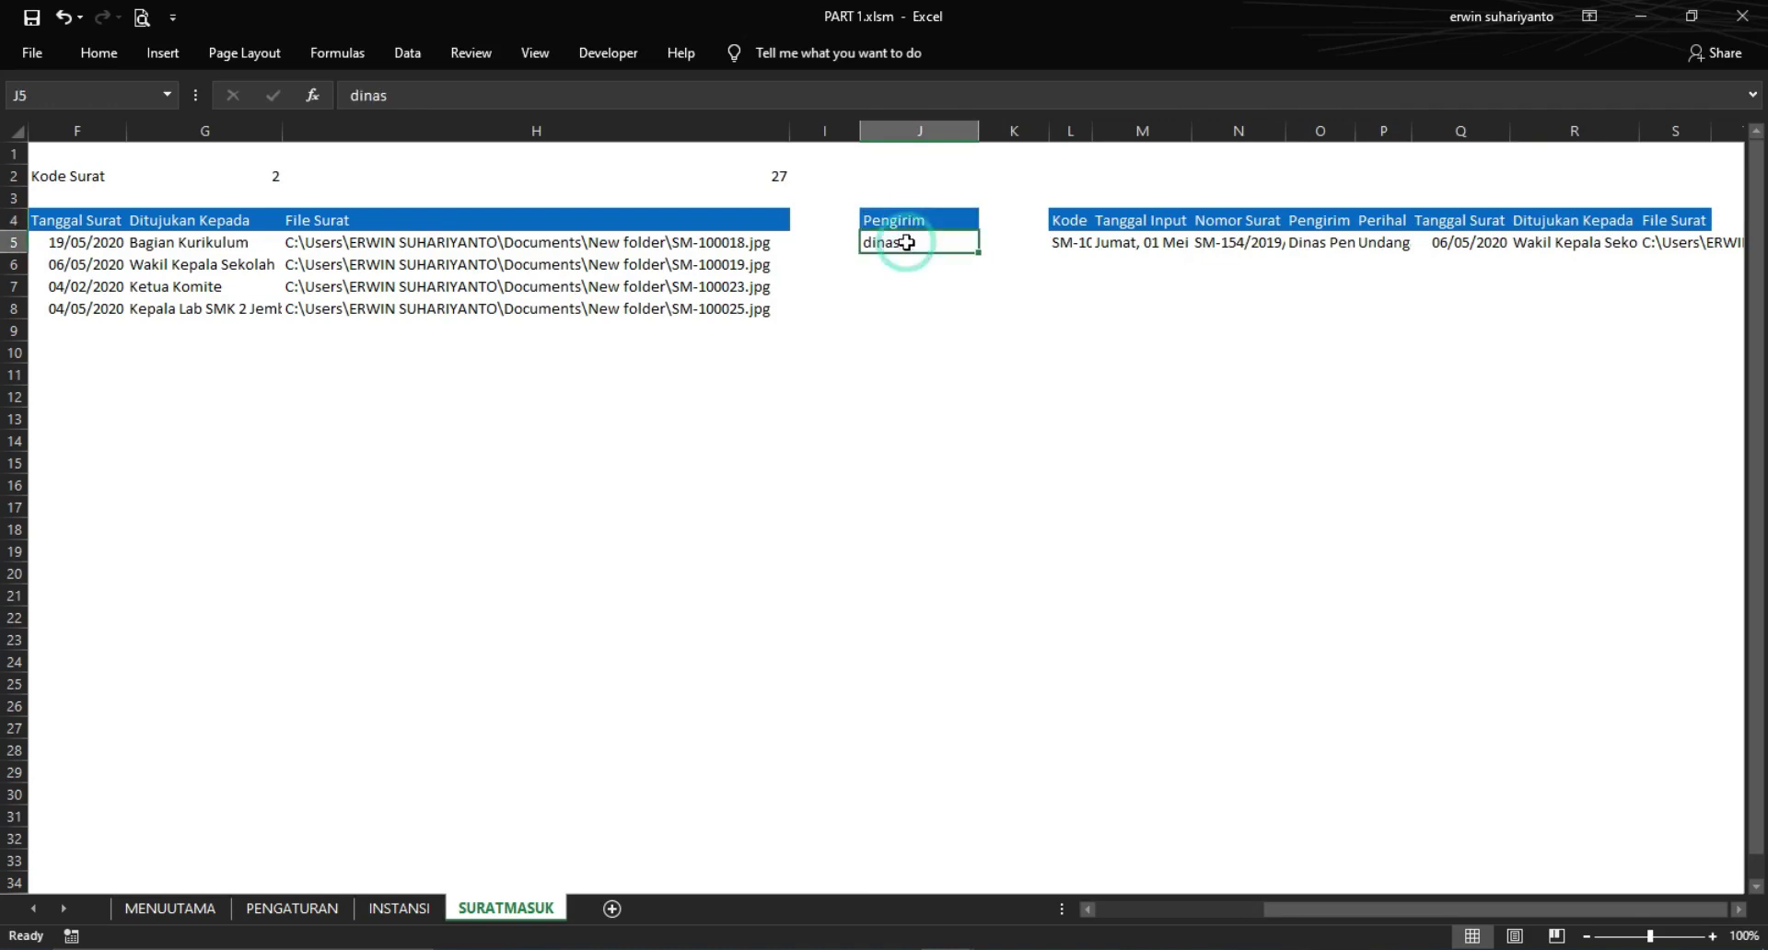
pyautogui.click(914, 222)
pyautogui.click(916, 241)
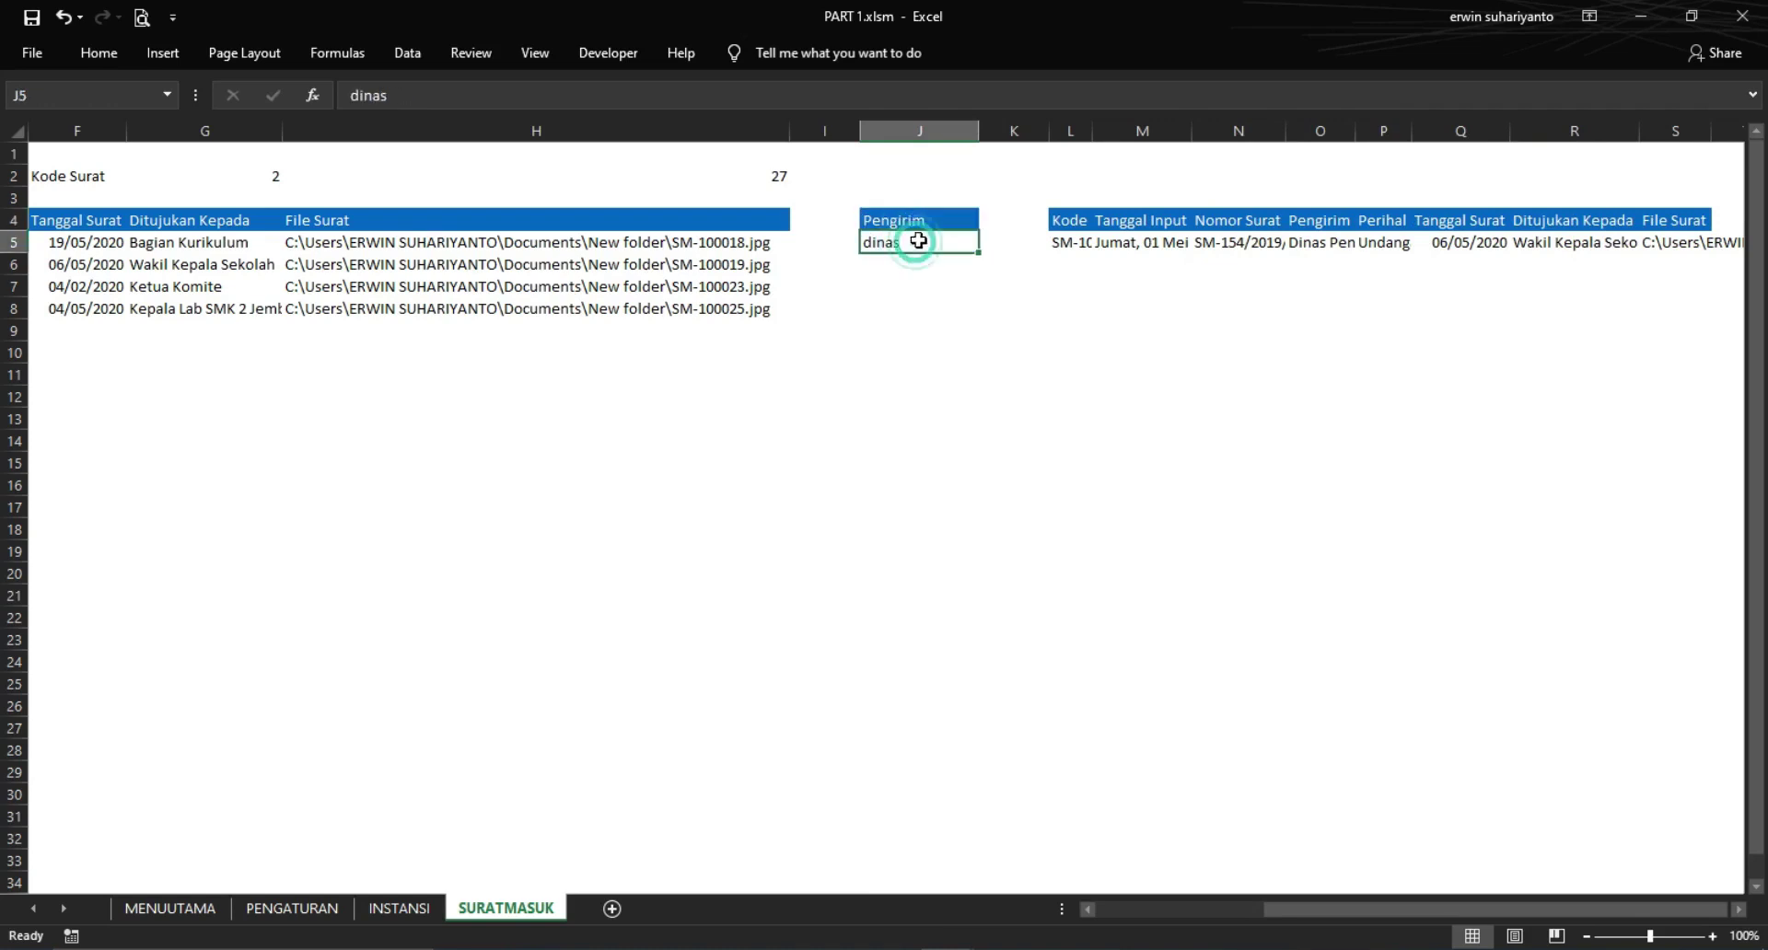
pyautogui.click(923, 220)
pyautogui.click(904, 241)
pyautogui.click(918, 217)
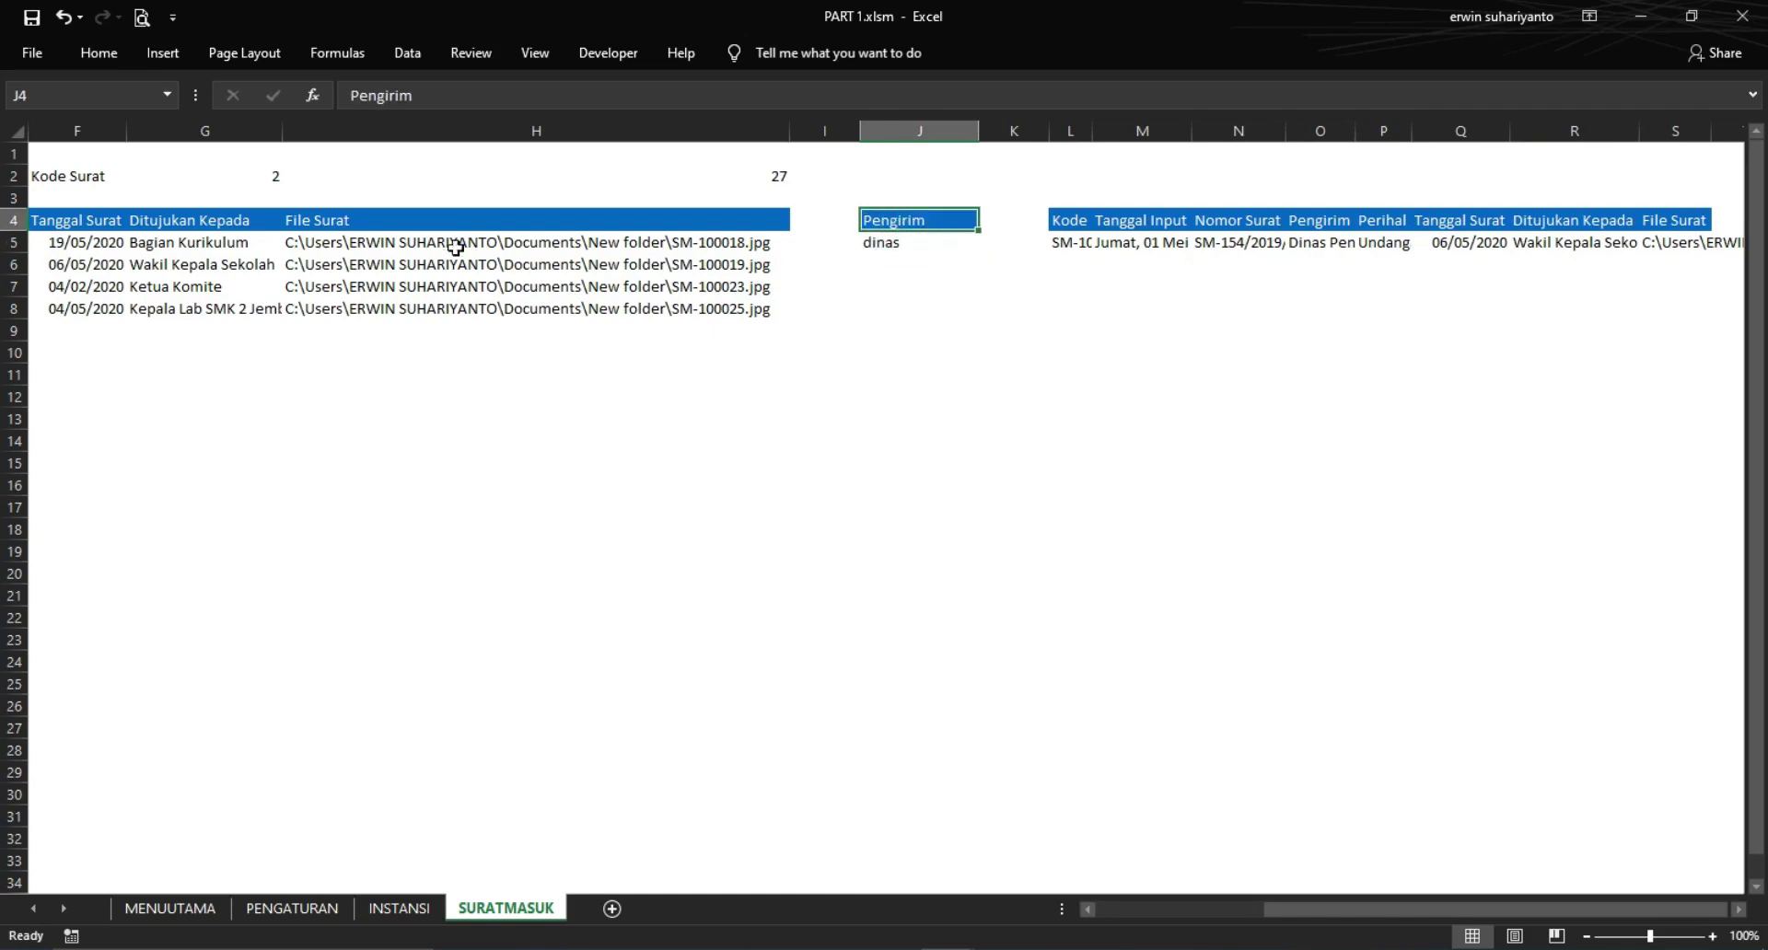
# Copy the Ditujukan Kepada criterion from G4:G5 into J4:J5
pyautogui.moveTo(198, 213); pyautogui.dragTo(195, 242)
pyautogui.rightClick(189, 223)
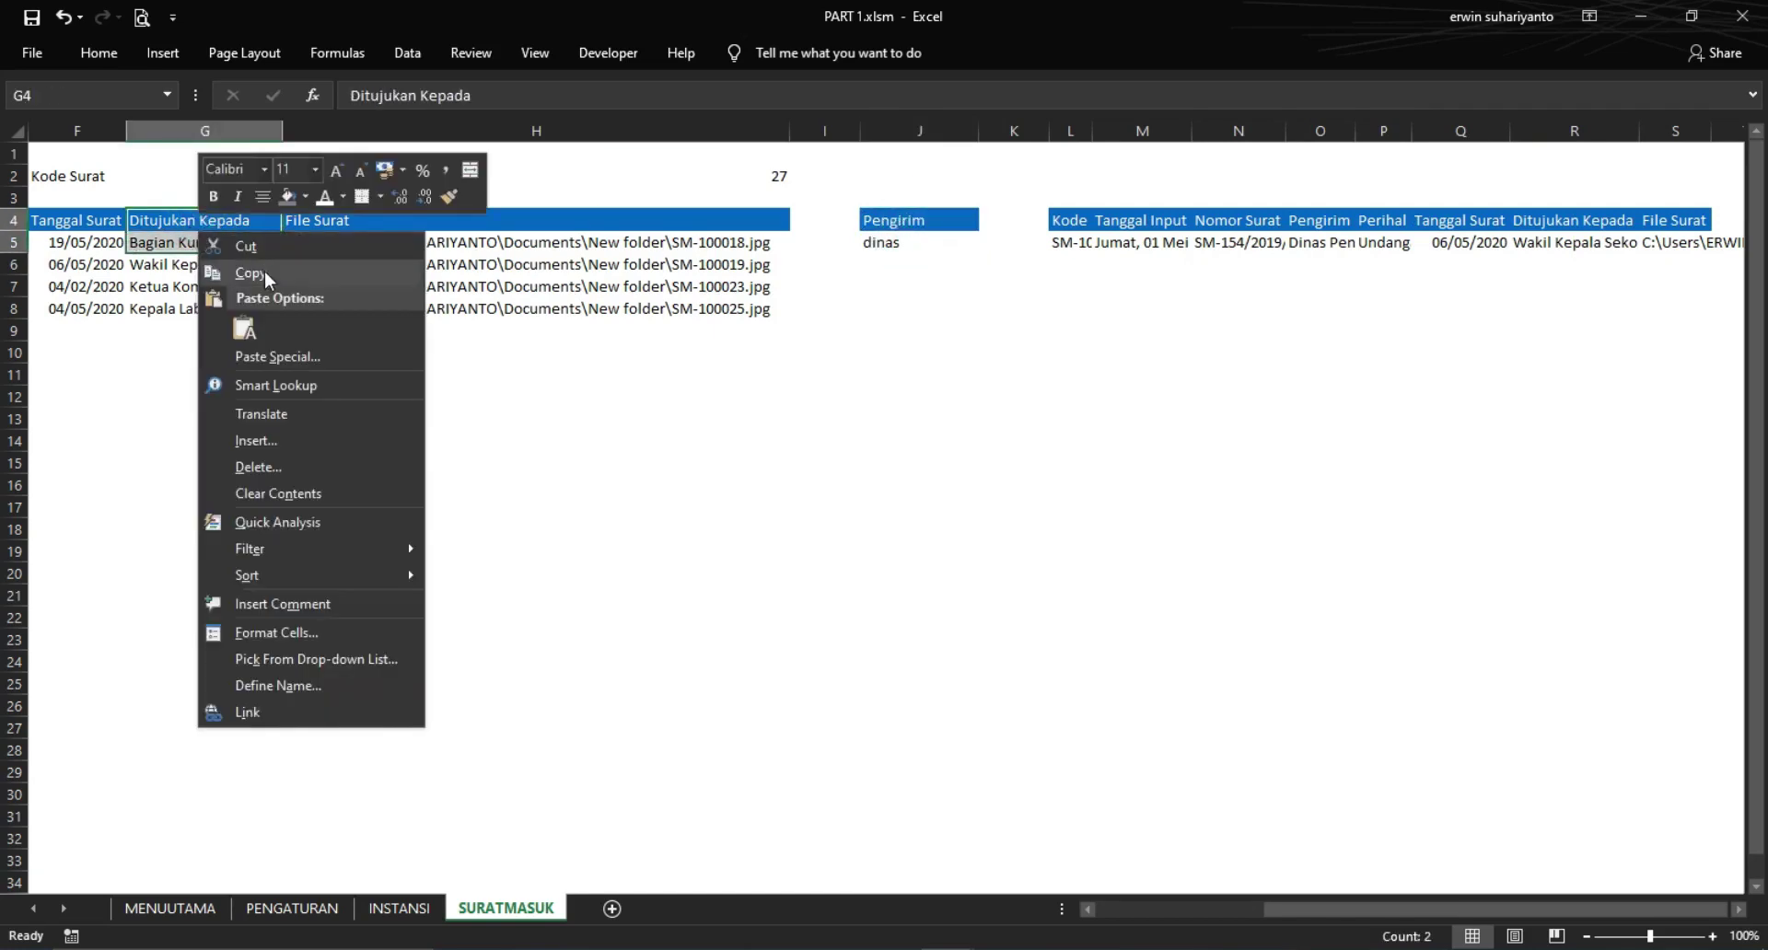
pyautogui.click(216, 267)
pyautogui.moveTo(911, 221); pyautogui.dragTo(911, 243)
pyautogui.rightClick(914, 221)
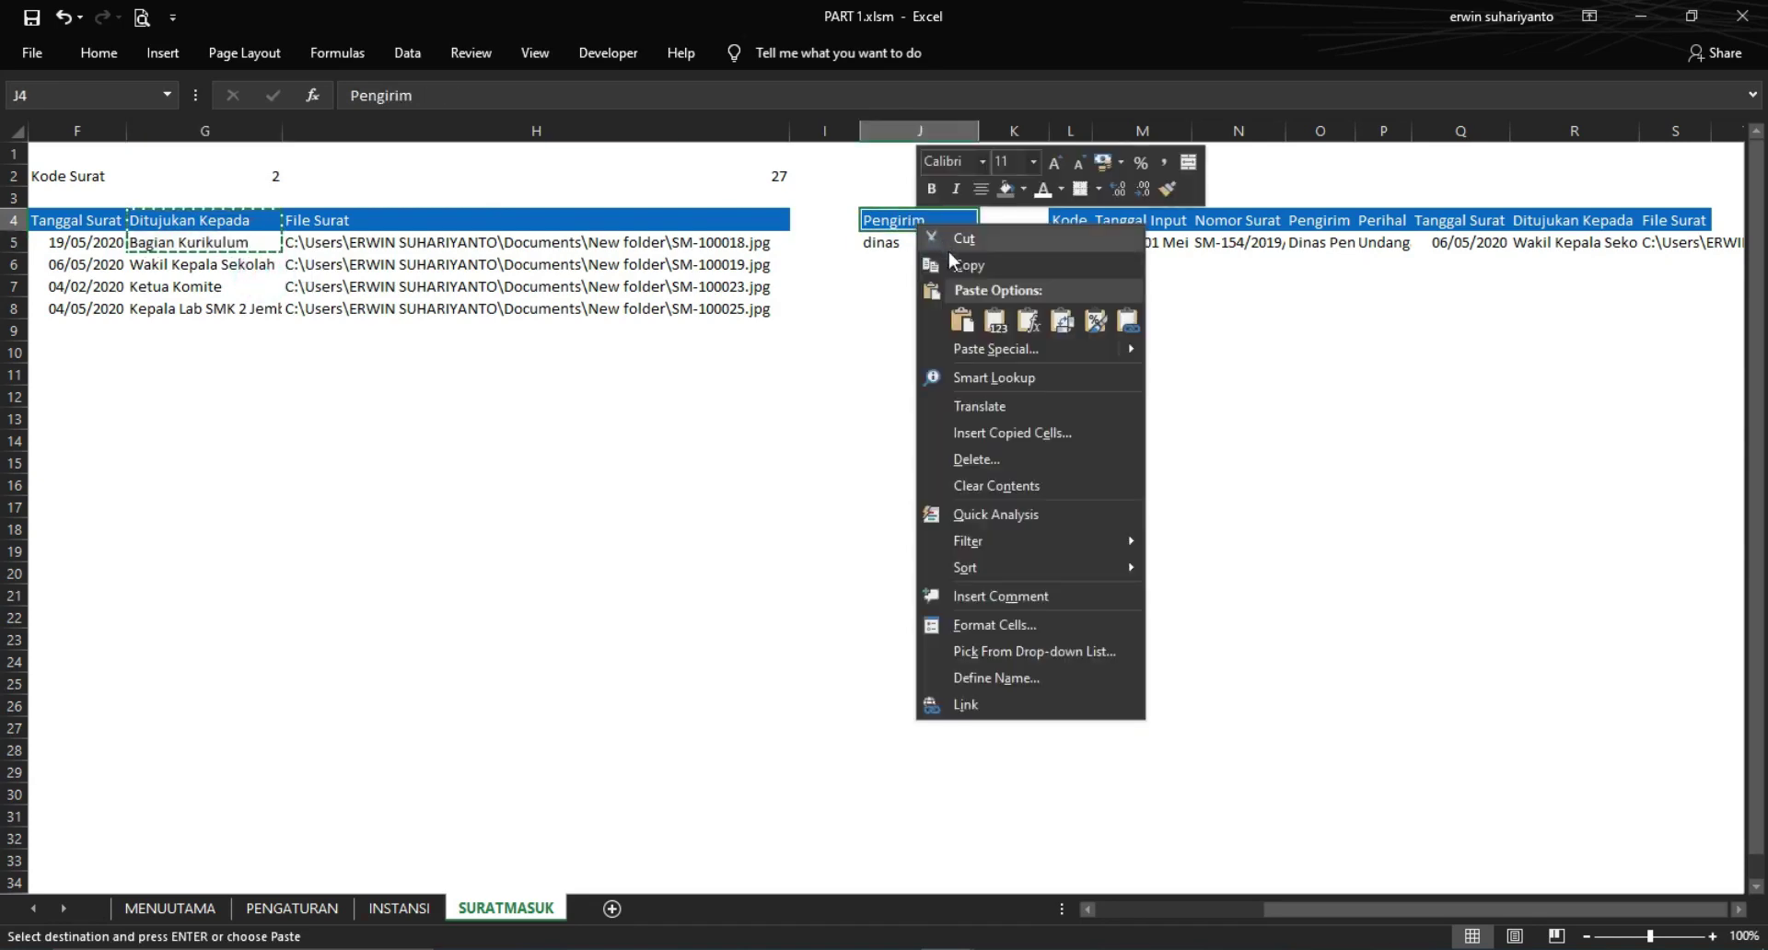
pyautogui.click(960, 332)
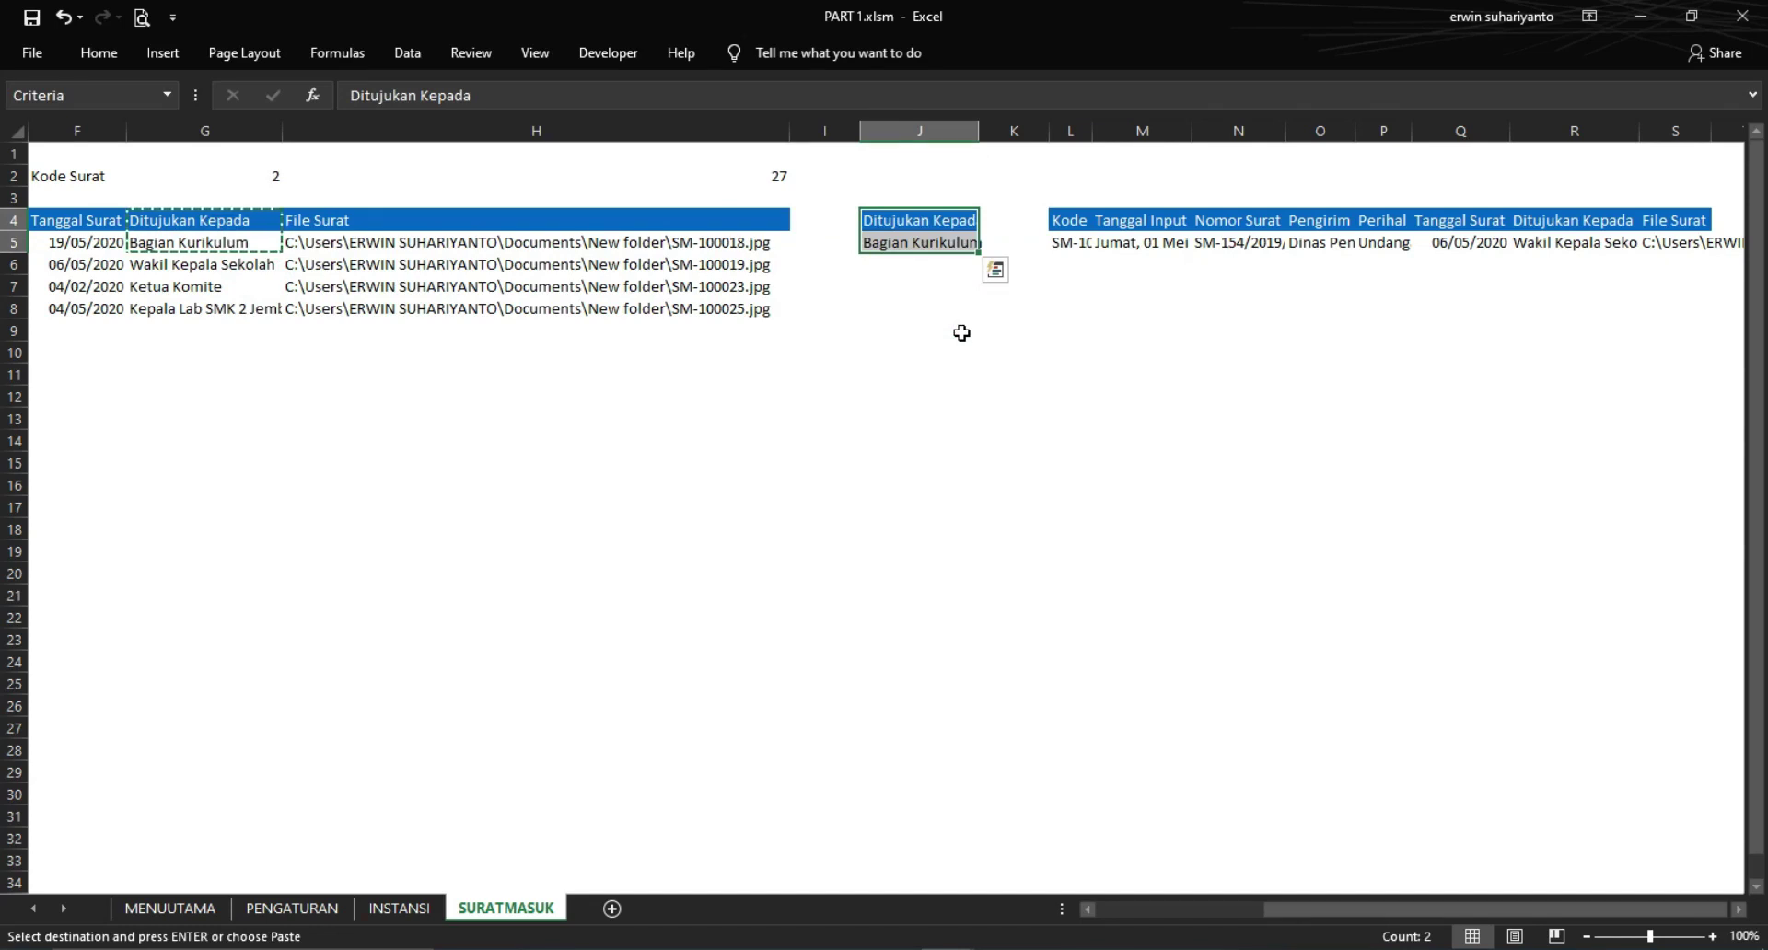
# Copy the table header row A4:H4 into L4:S4 as the extract headers
pyautogui.click(1072, 220)
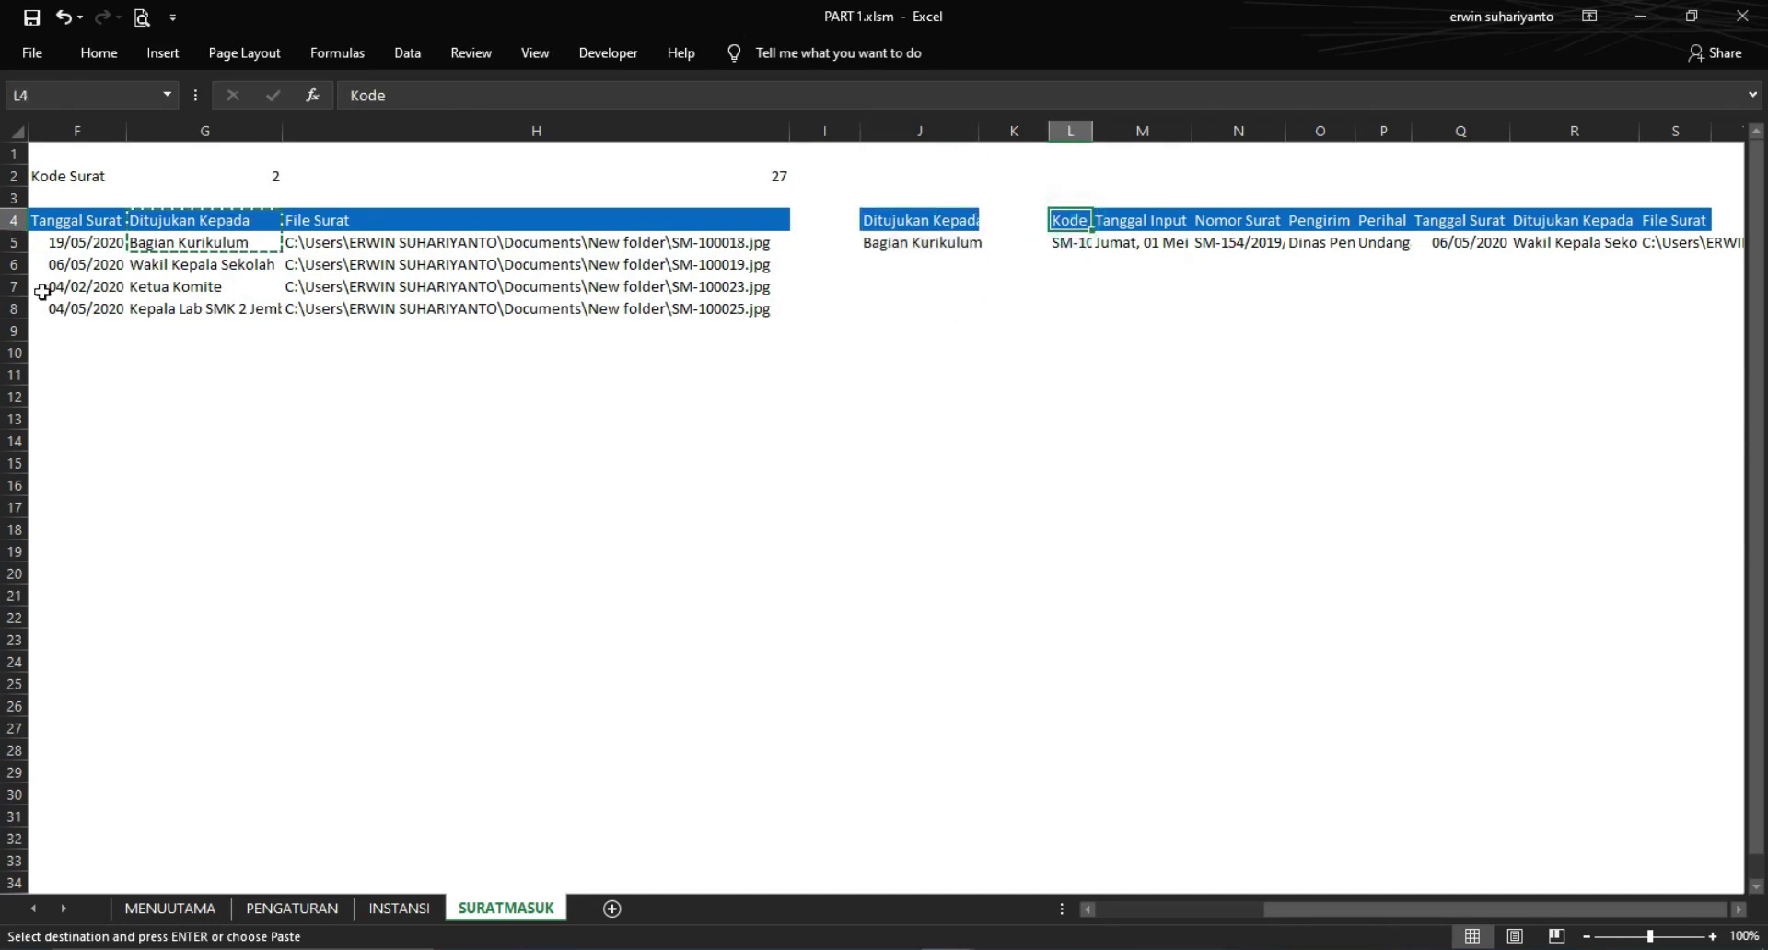
pyautogui.click(1137, 910)
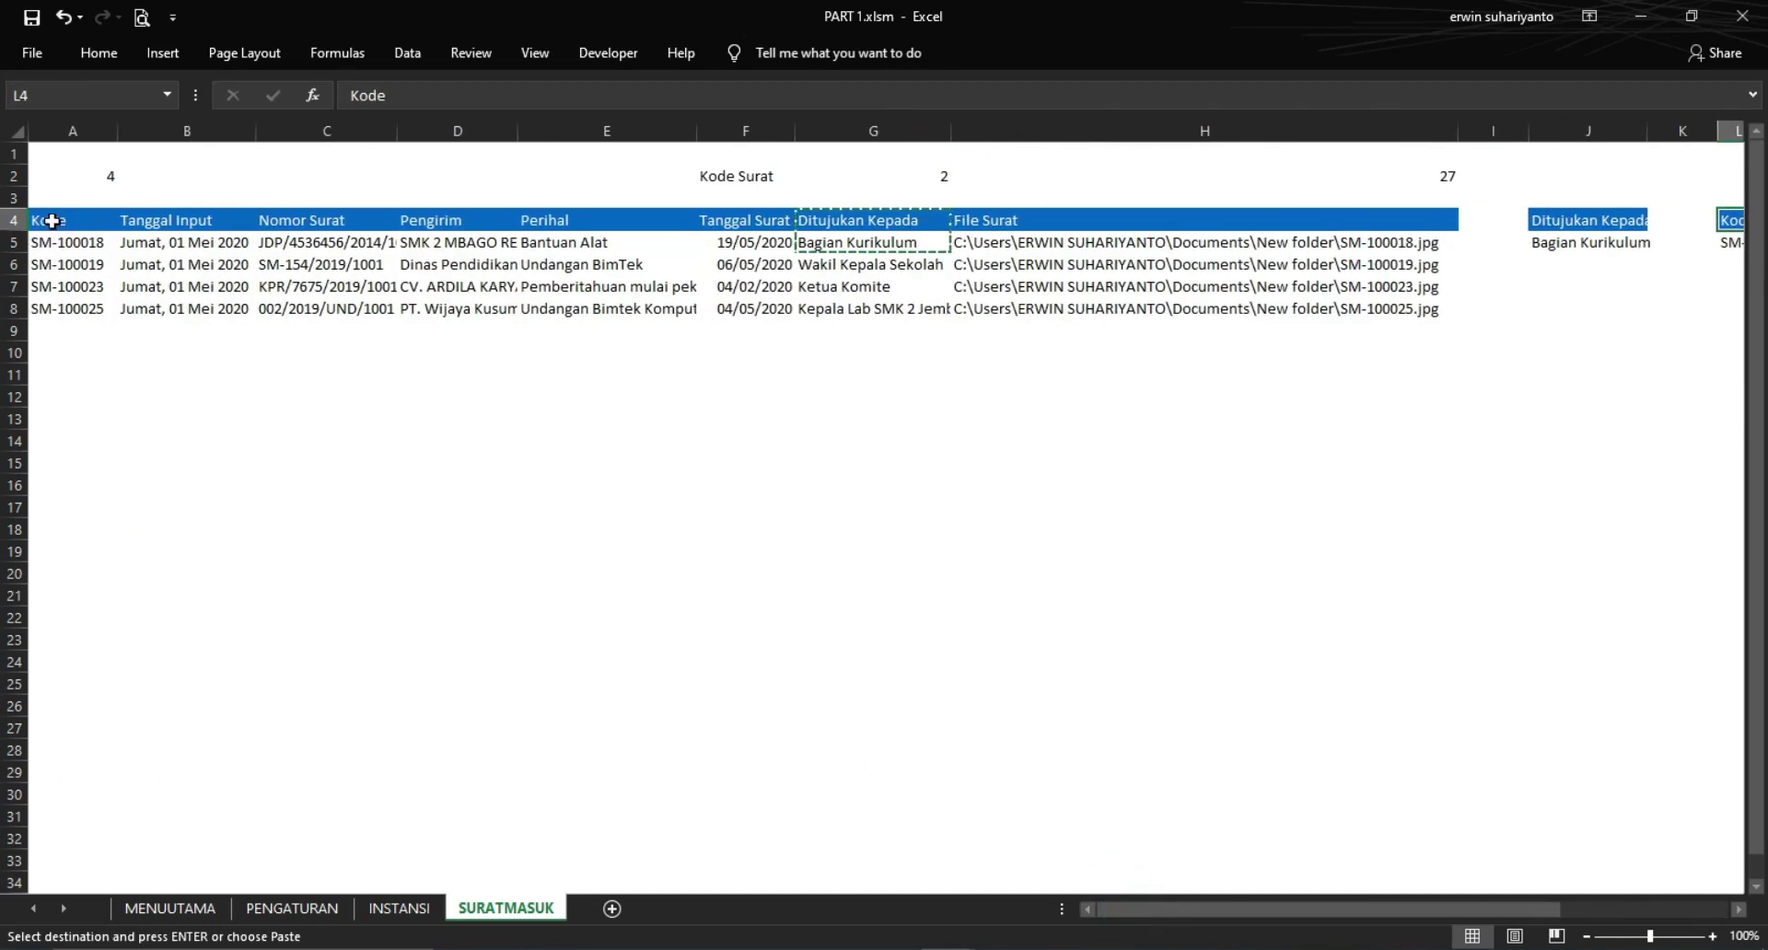
pyautogui.moveTo(51, 220); pyautogui.dragTo(1198, 220)
pyautogui.rightClick(1200, 221)
pyautogui.click(1249, 261)
pyautogui.moveTo(1335, 910); pyautogui.dragTo(1503, 909)
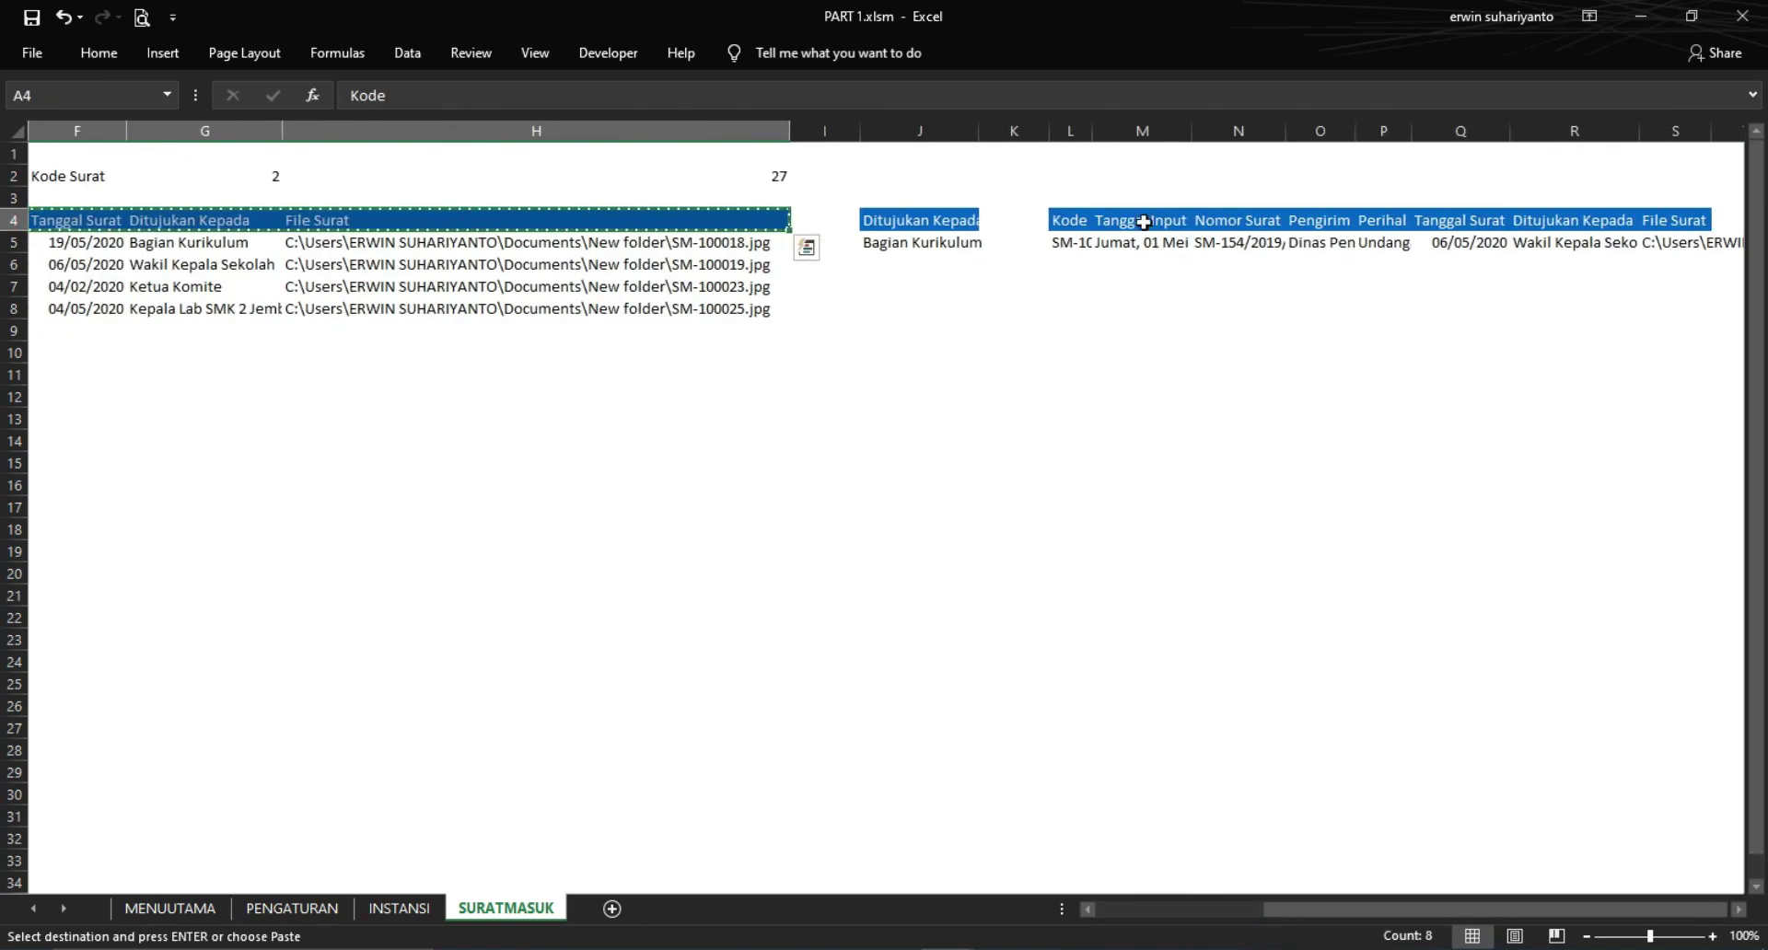
pyautogui.rightClick(1064, 220)
pyautogui.click(1098, 310)
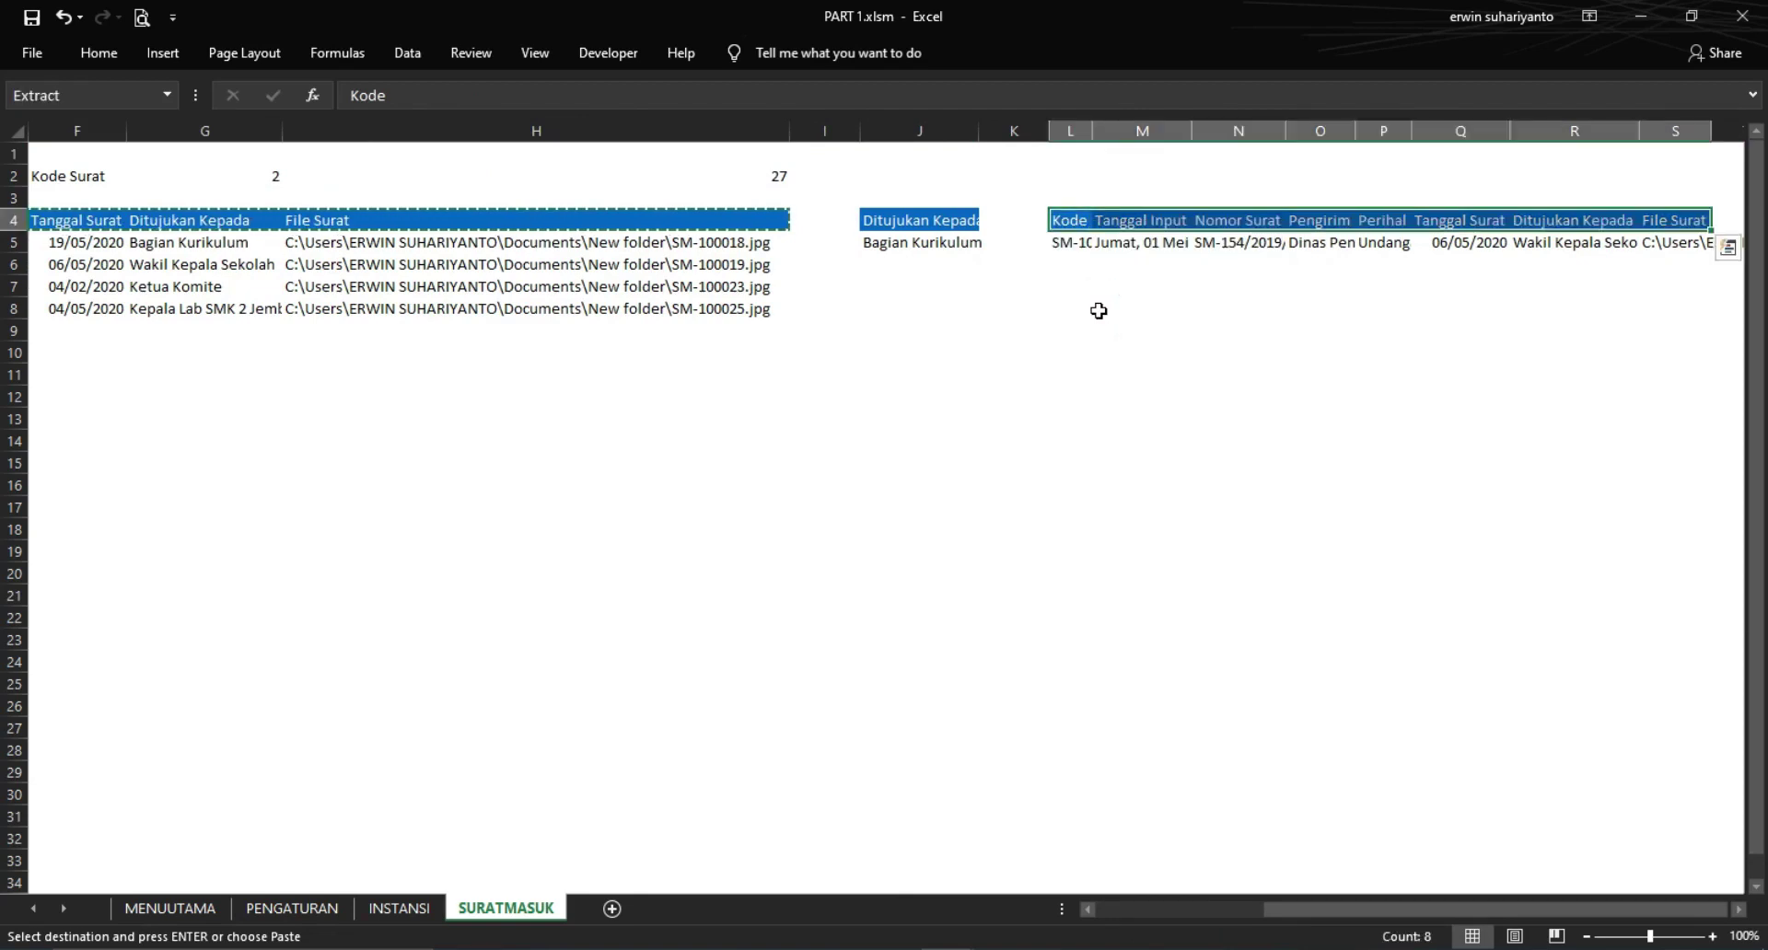
# AutoFit columns L through S to their contents
pyautogui.click(1174, 310)
pyautogui.moveTo(1070, 131); pyautogui.dragTo(1659, 131)
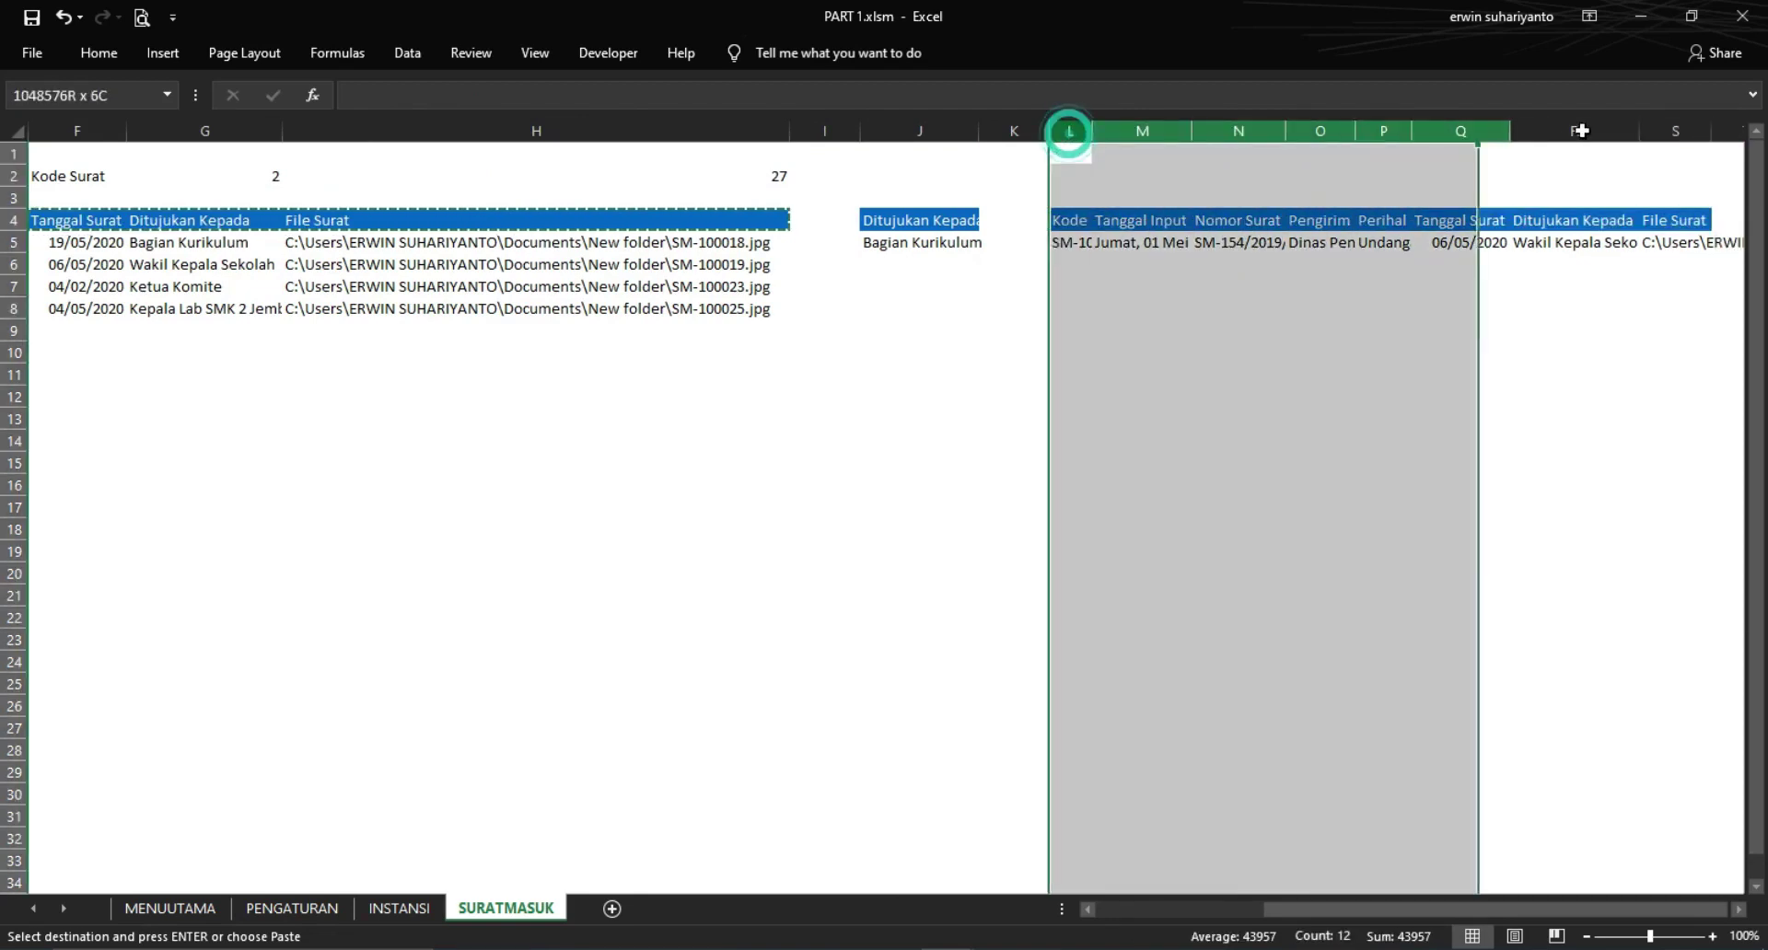
pyautogui.doubleClick(1638, 130)
pyautogui.click(974, 438)
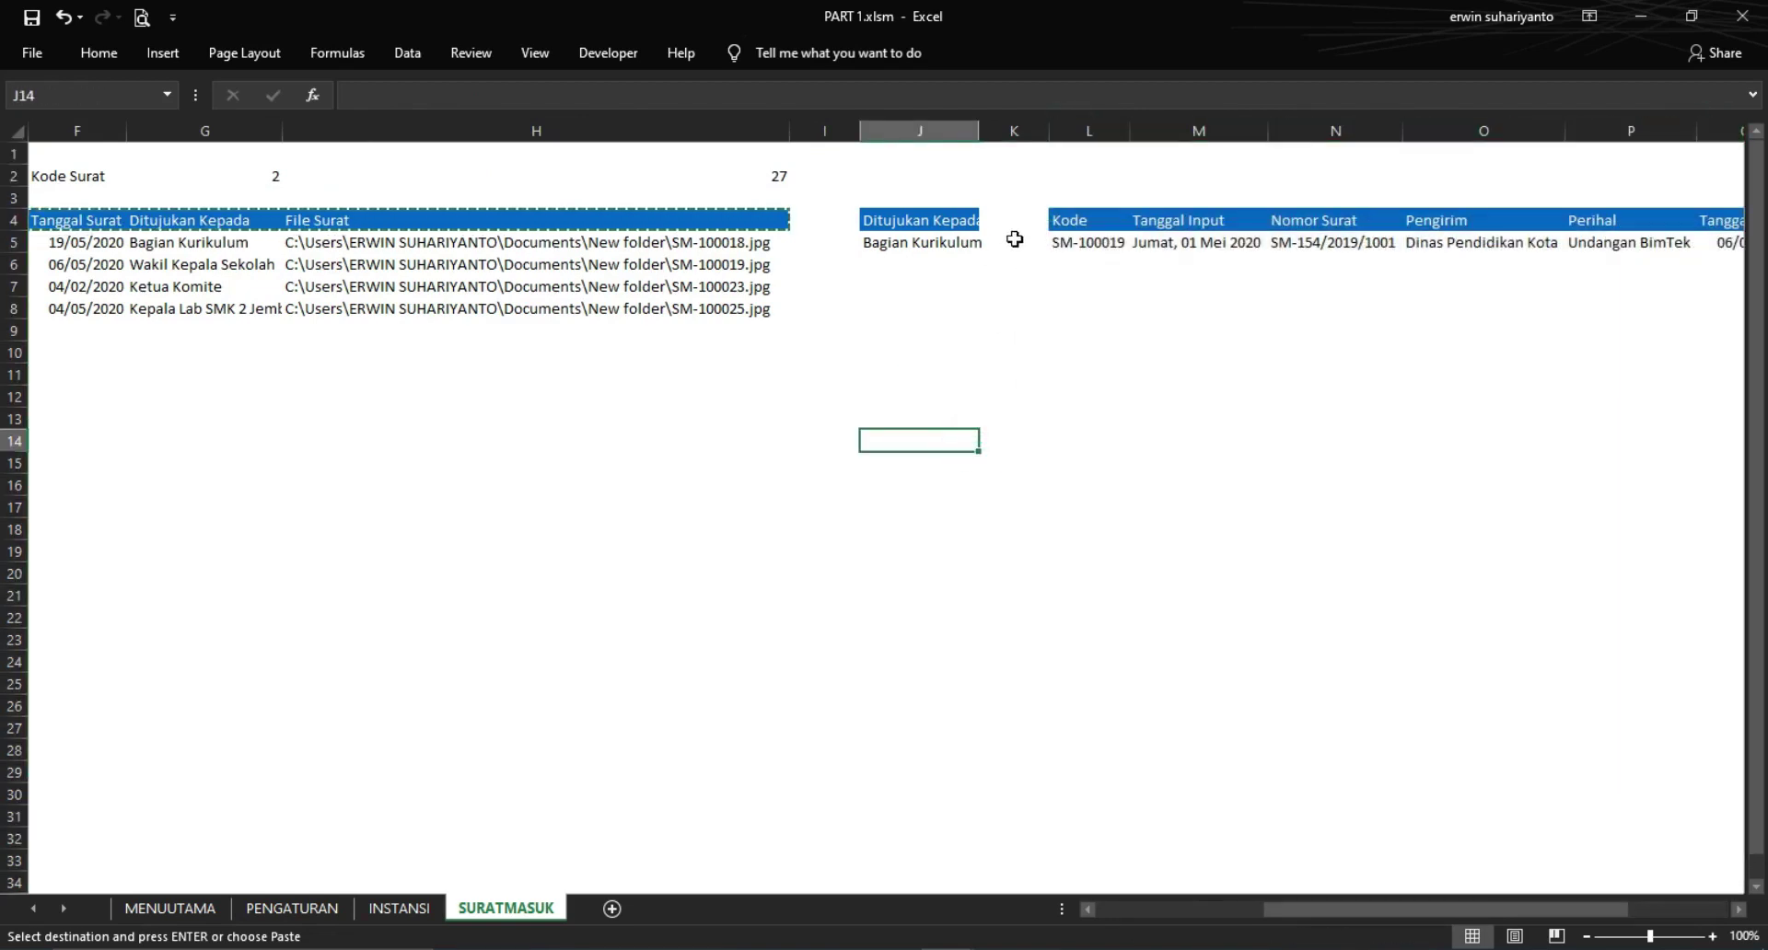
# Return to the VBA editor showing the userform design
pyautogui.click(904, 396)
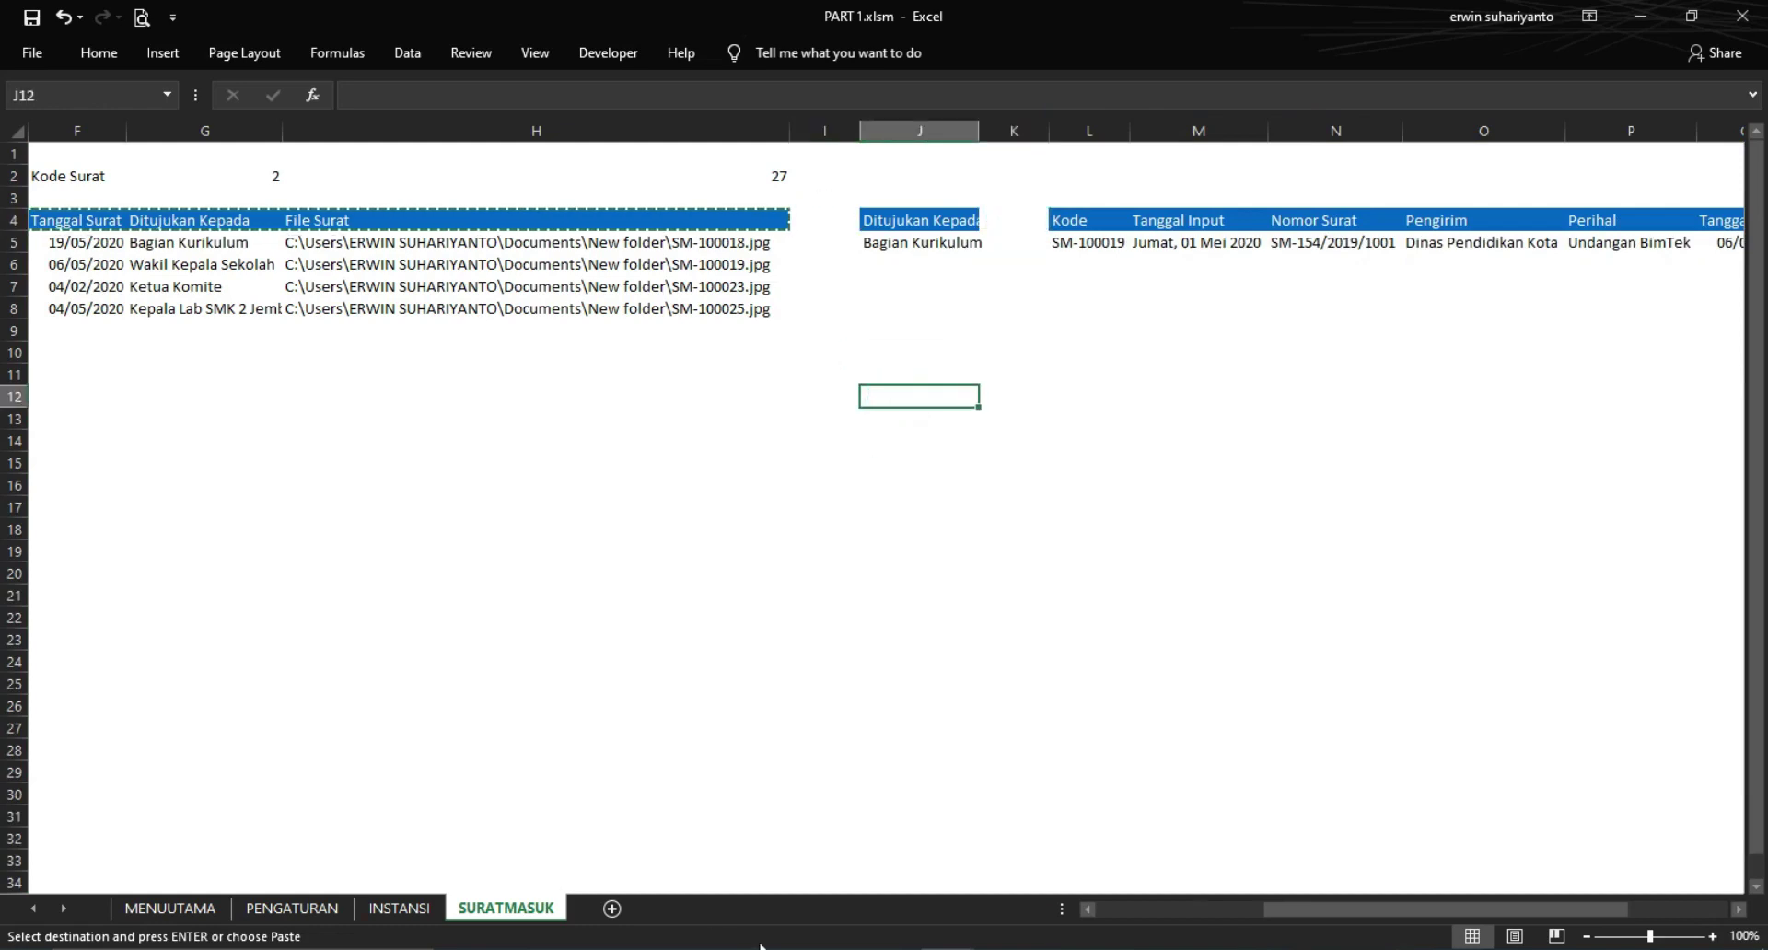
pyautogui.click(951, 932)
pyautogui.click(872, 897)
pyautogui.click(951, 932)
pyautogui.click(1040, 874)
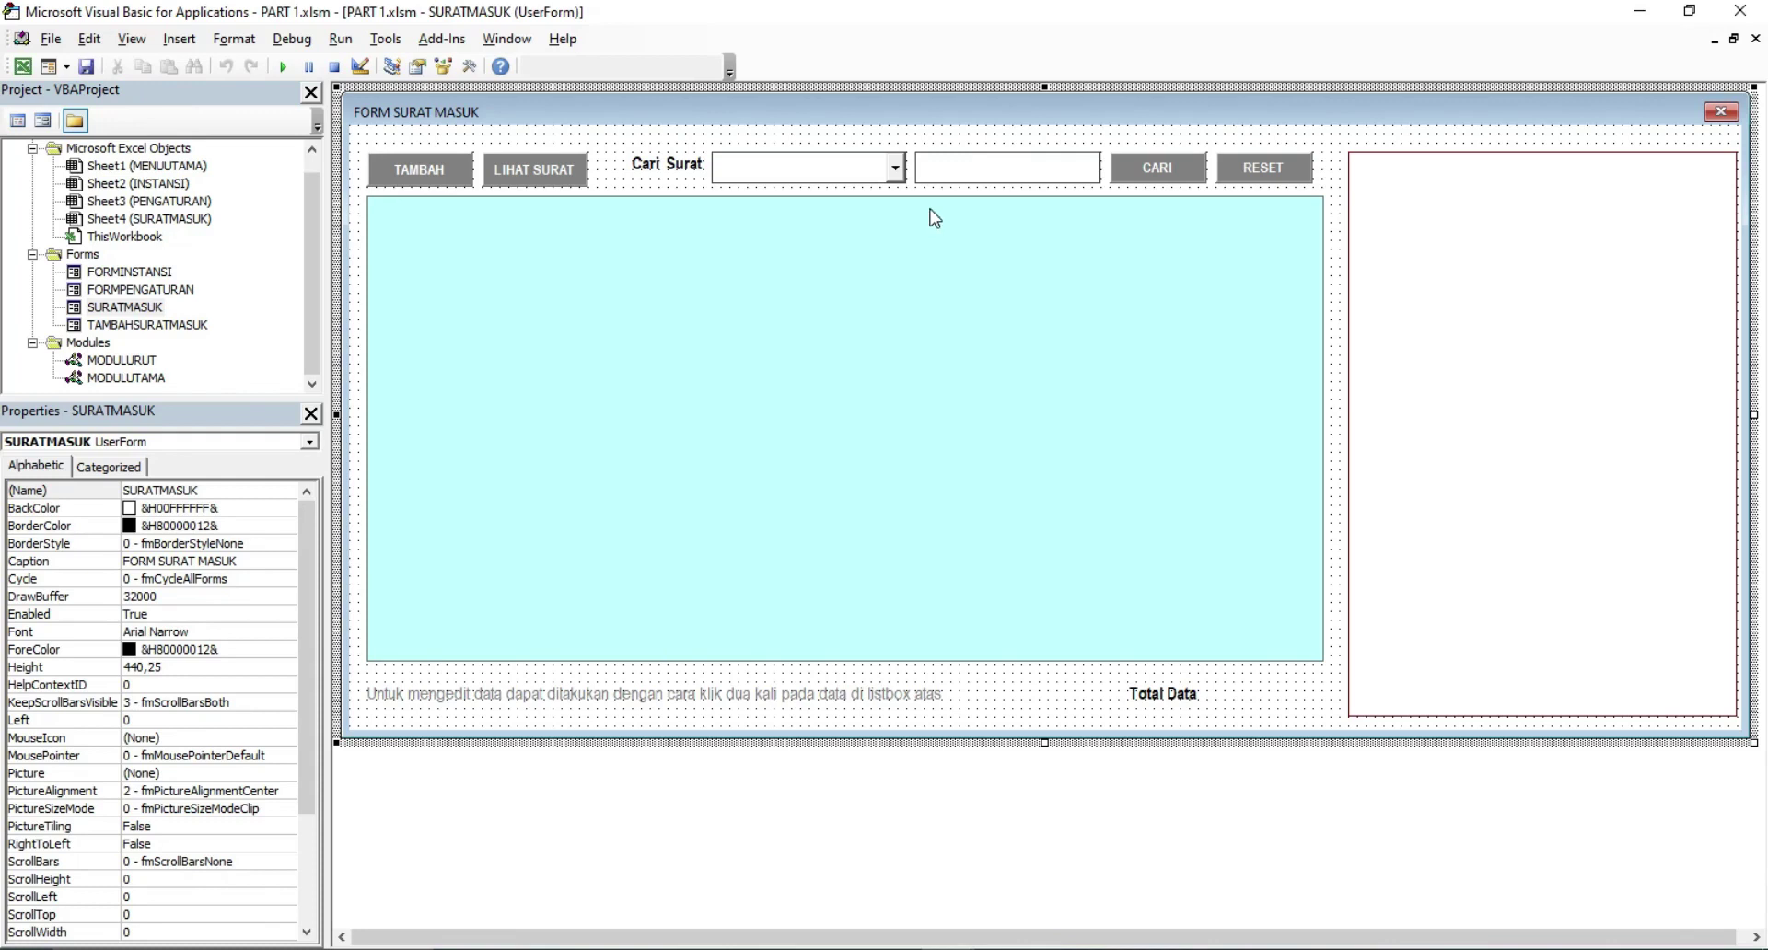
# Review the CARI_Click criteria line (Sheet4, BERDASARKAN, KATAKUNCI) against criteria cells J4:J5 ('Bagian Kurikulum')
pyautogui.doubleClick(1179, 175)
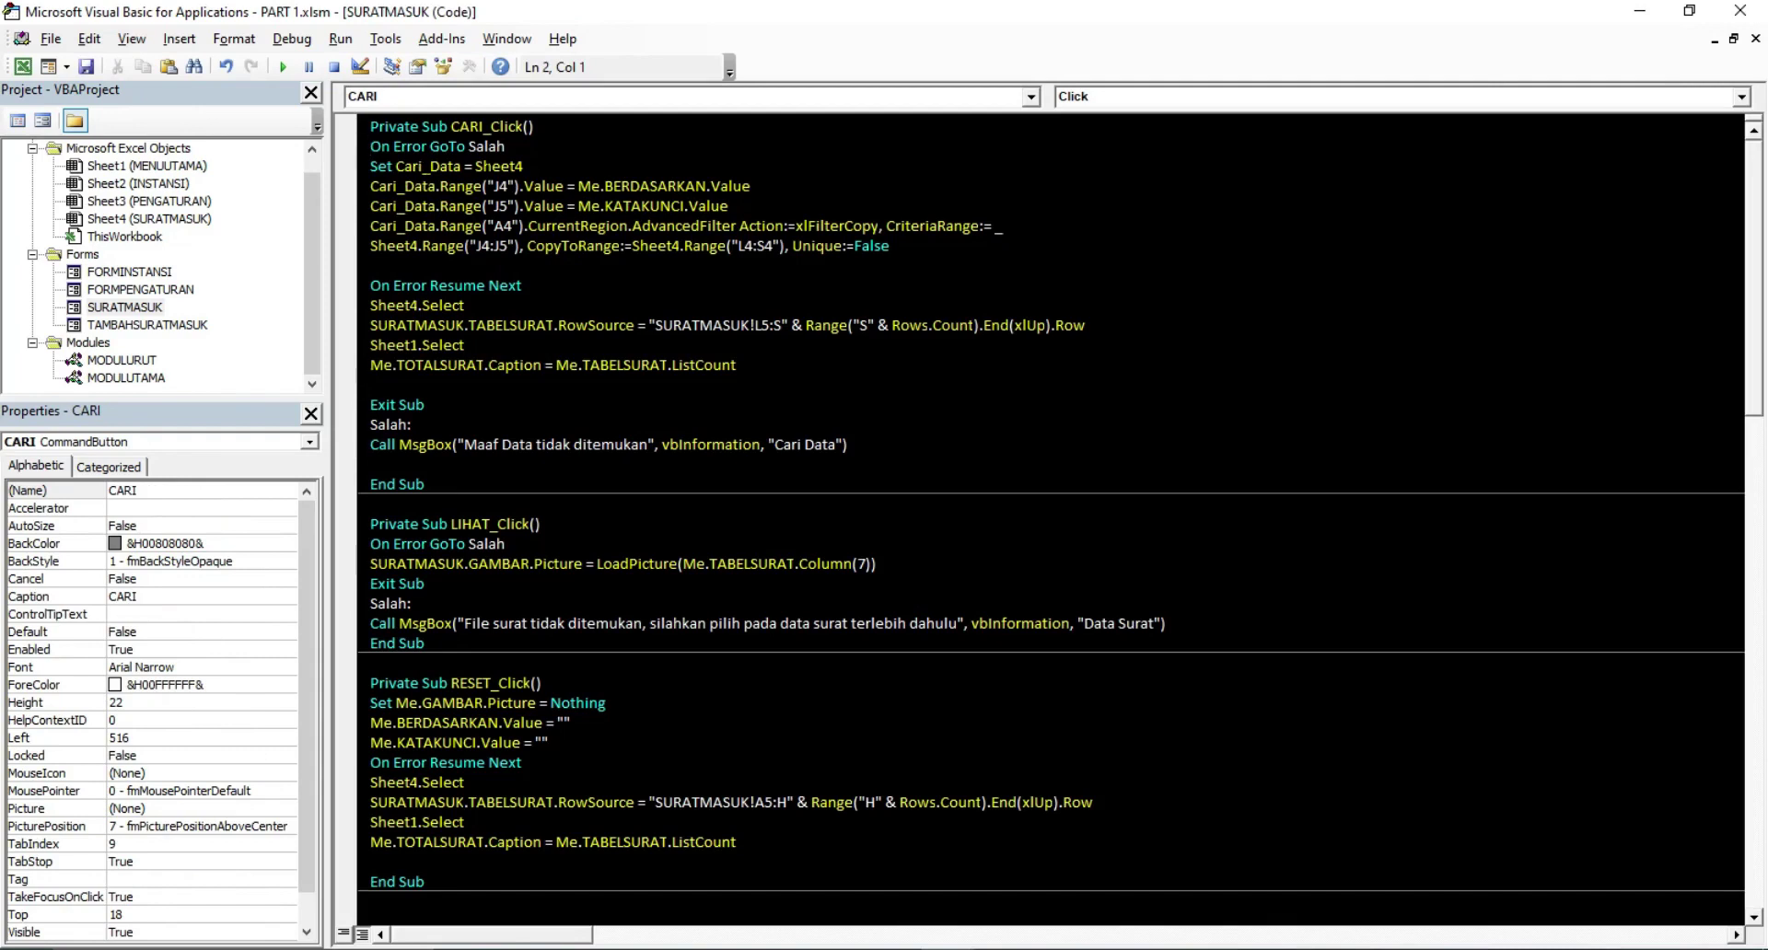
pyautogui.doubleClick(497, 166)
pyautogui.doubleClick(654, 186)
pyautogui.doubleClick(643, 206)
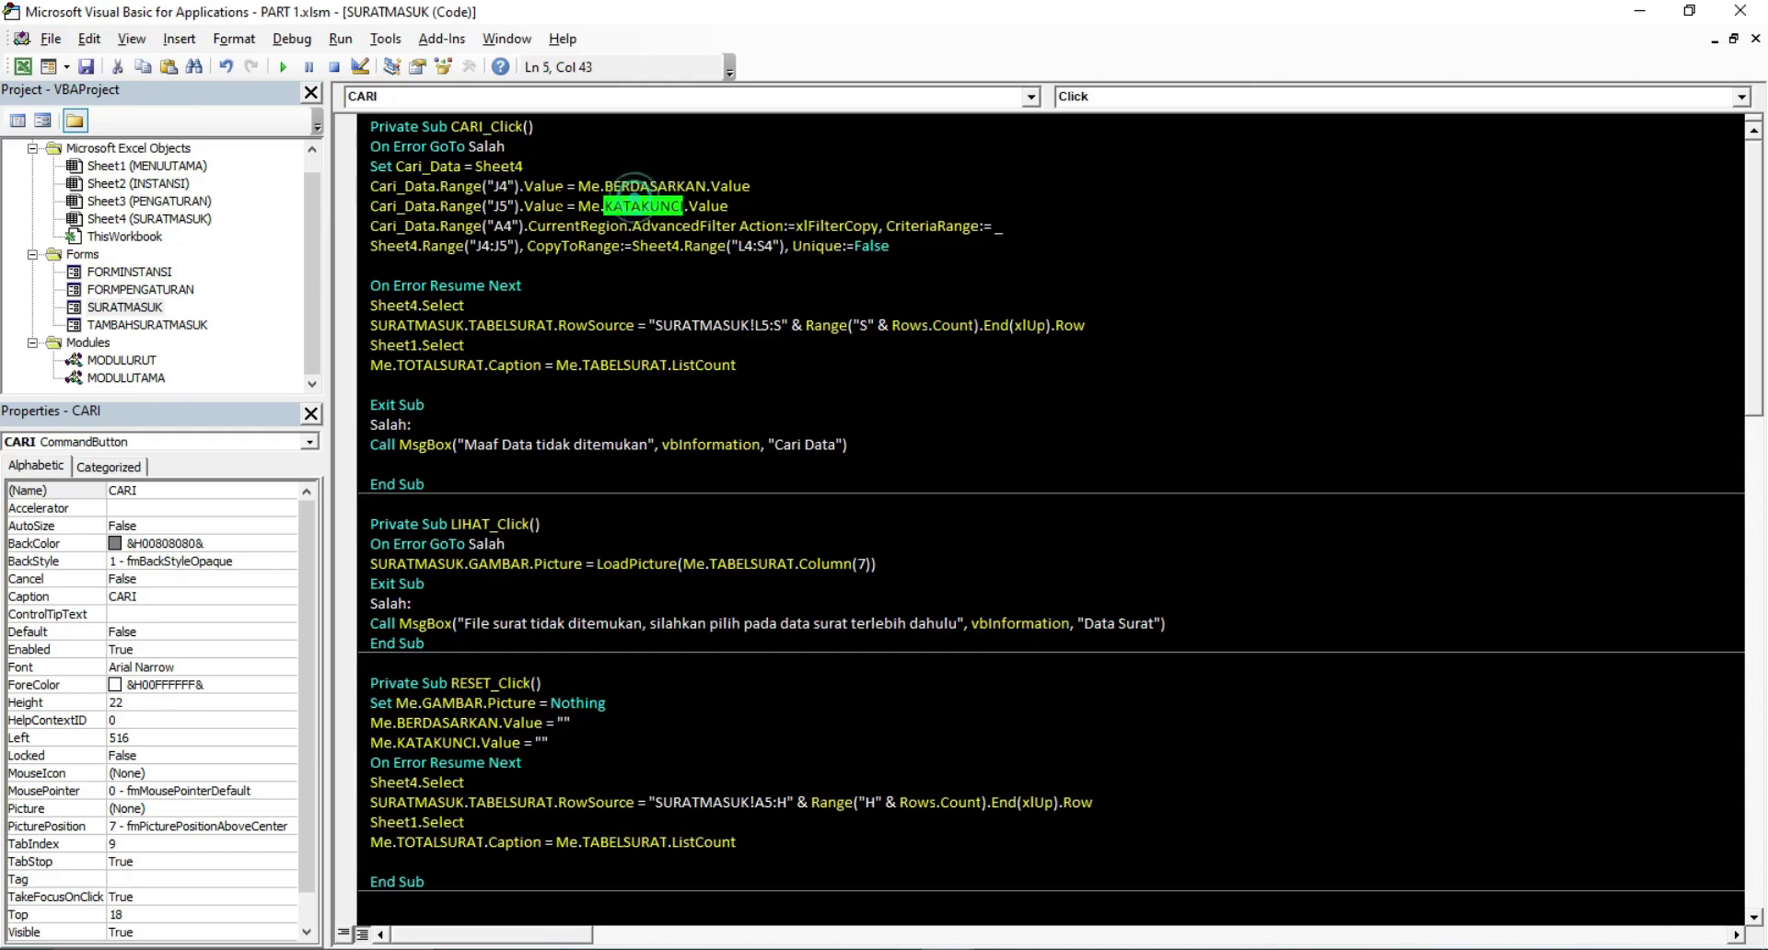
pyautogui.click(22, 66)
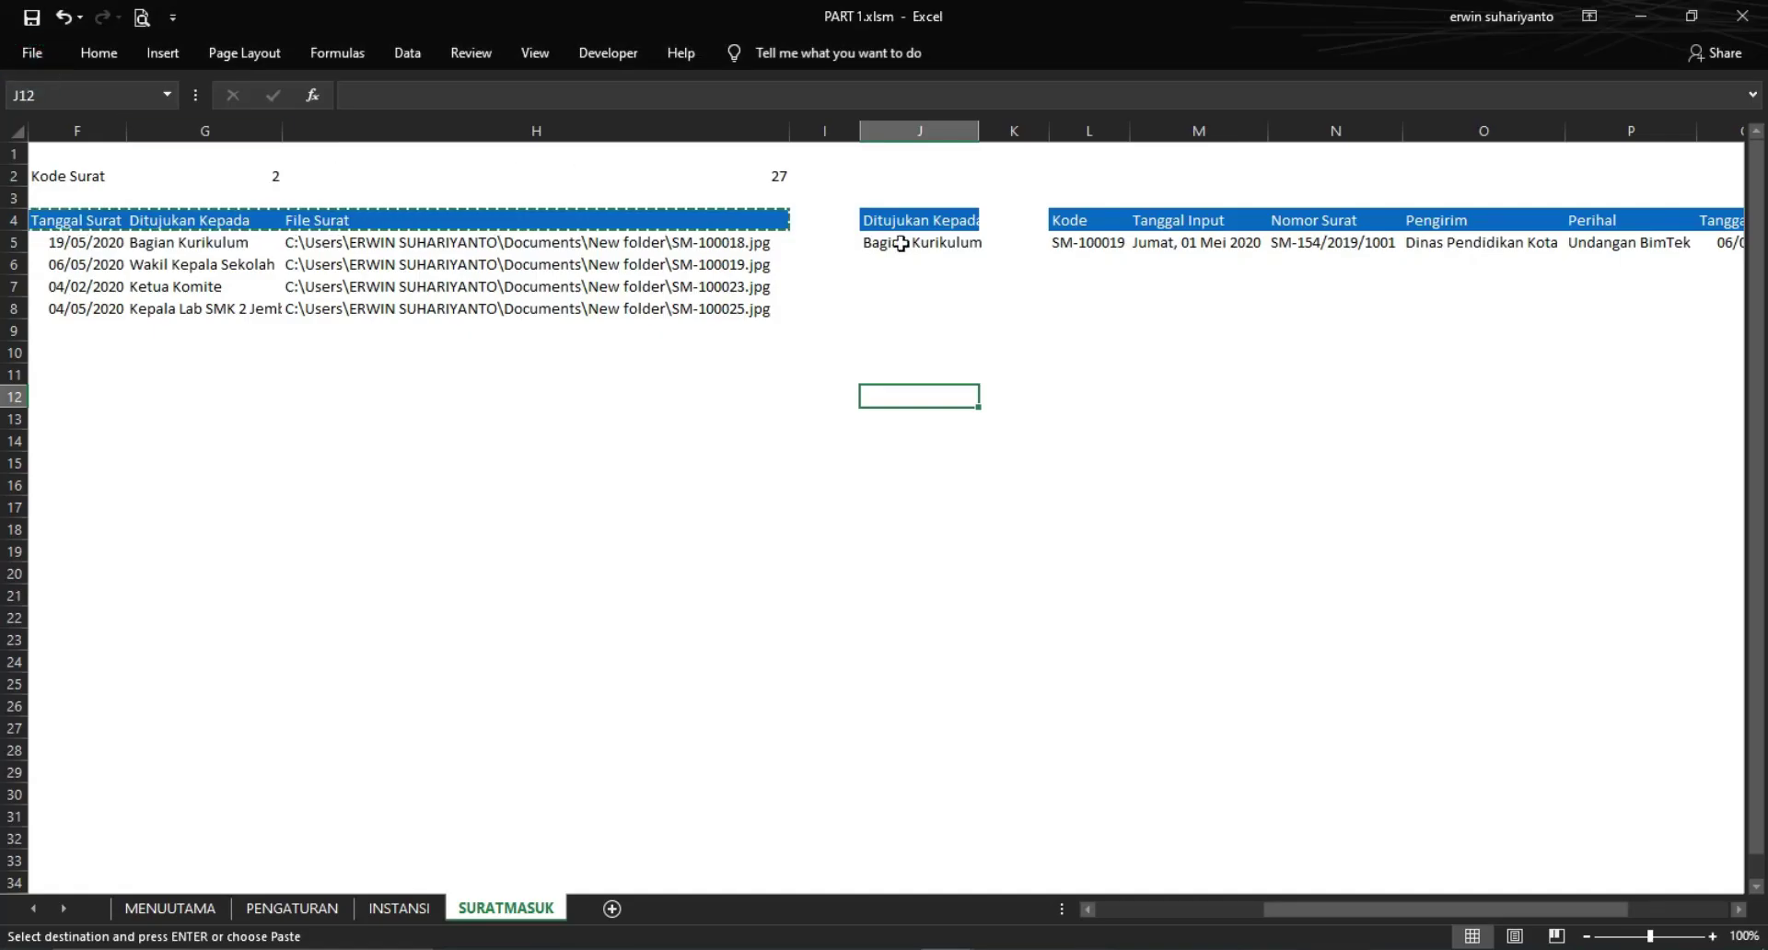
pyautogui.click(921, 226)
pyautogui.click(924, 246)
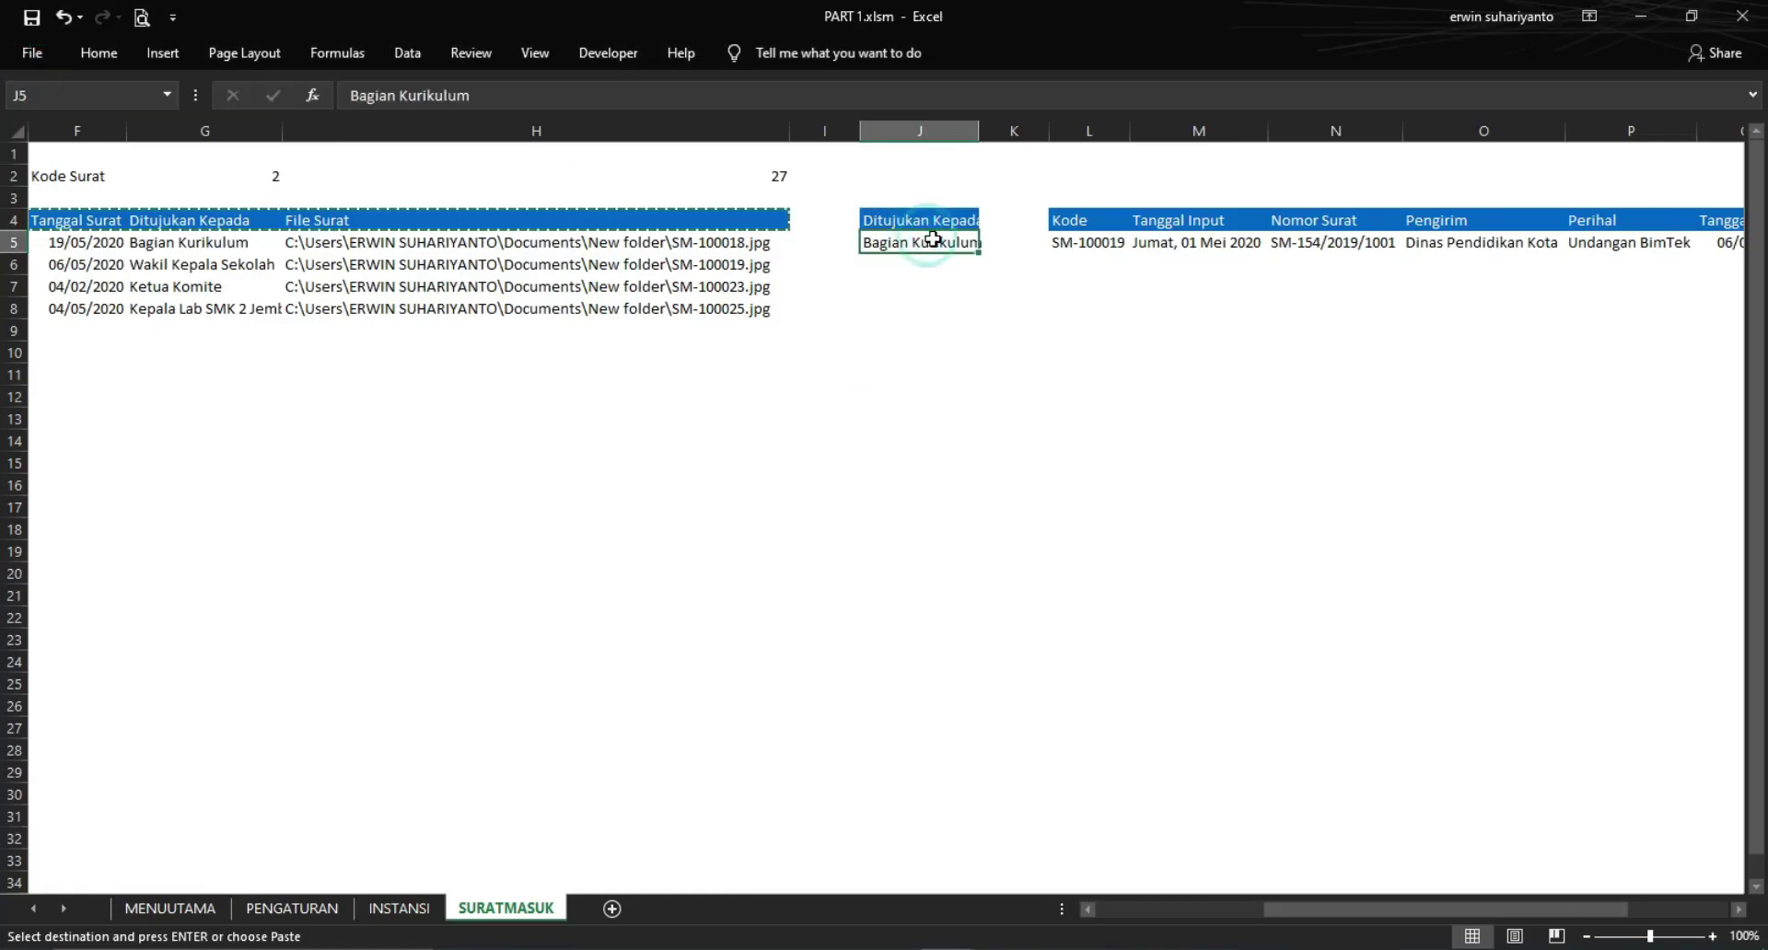
# Inspect the SURATMASUK form's search-by combo box, keyword text box and CARI button, then reopen CARI_Click
pyautogui.moveTo(950, 943)
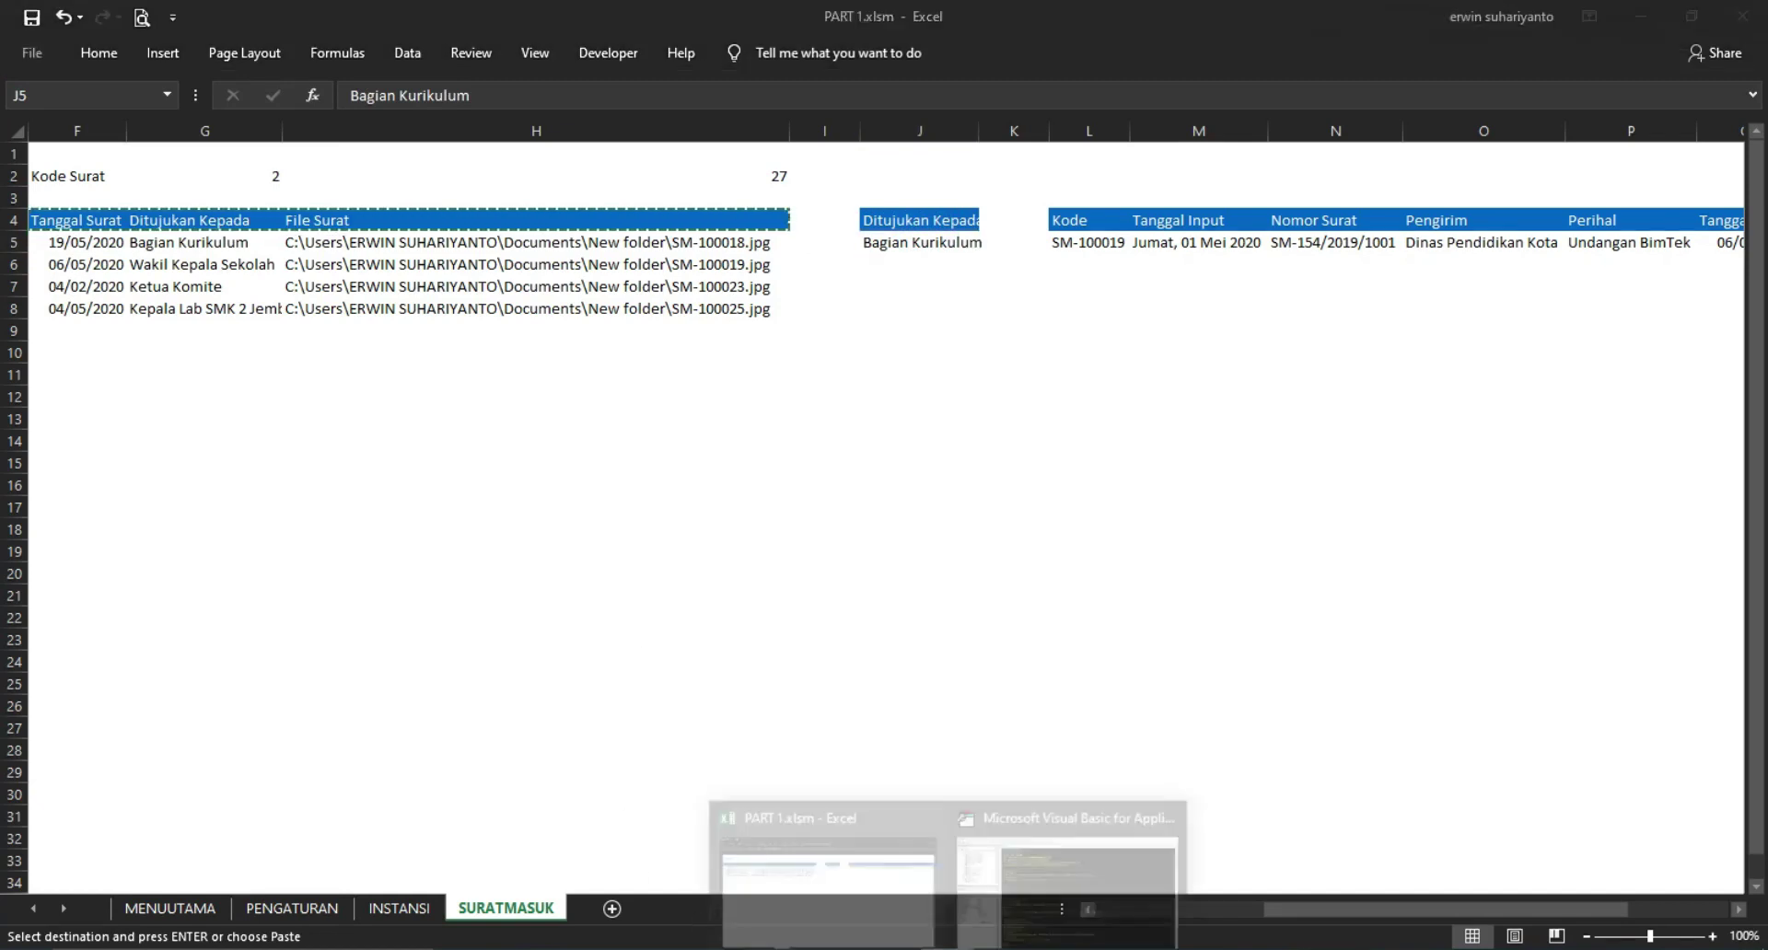
pyautogui.click(988, 891)
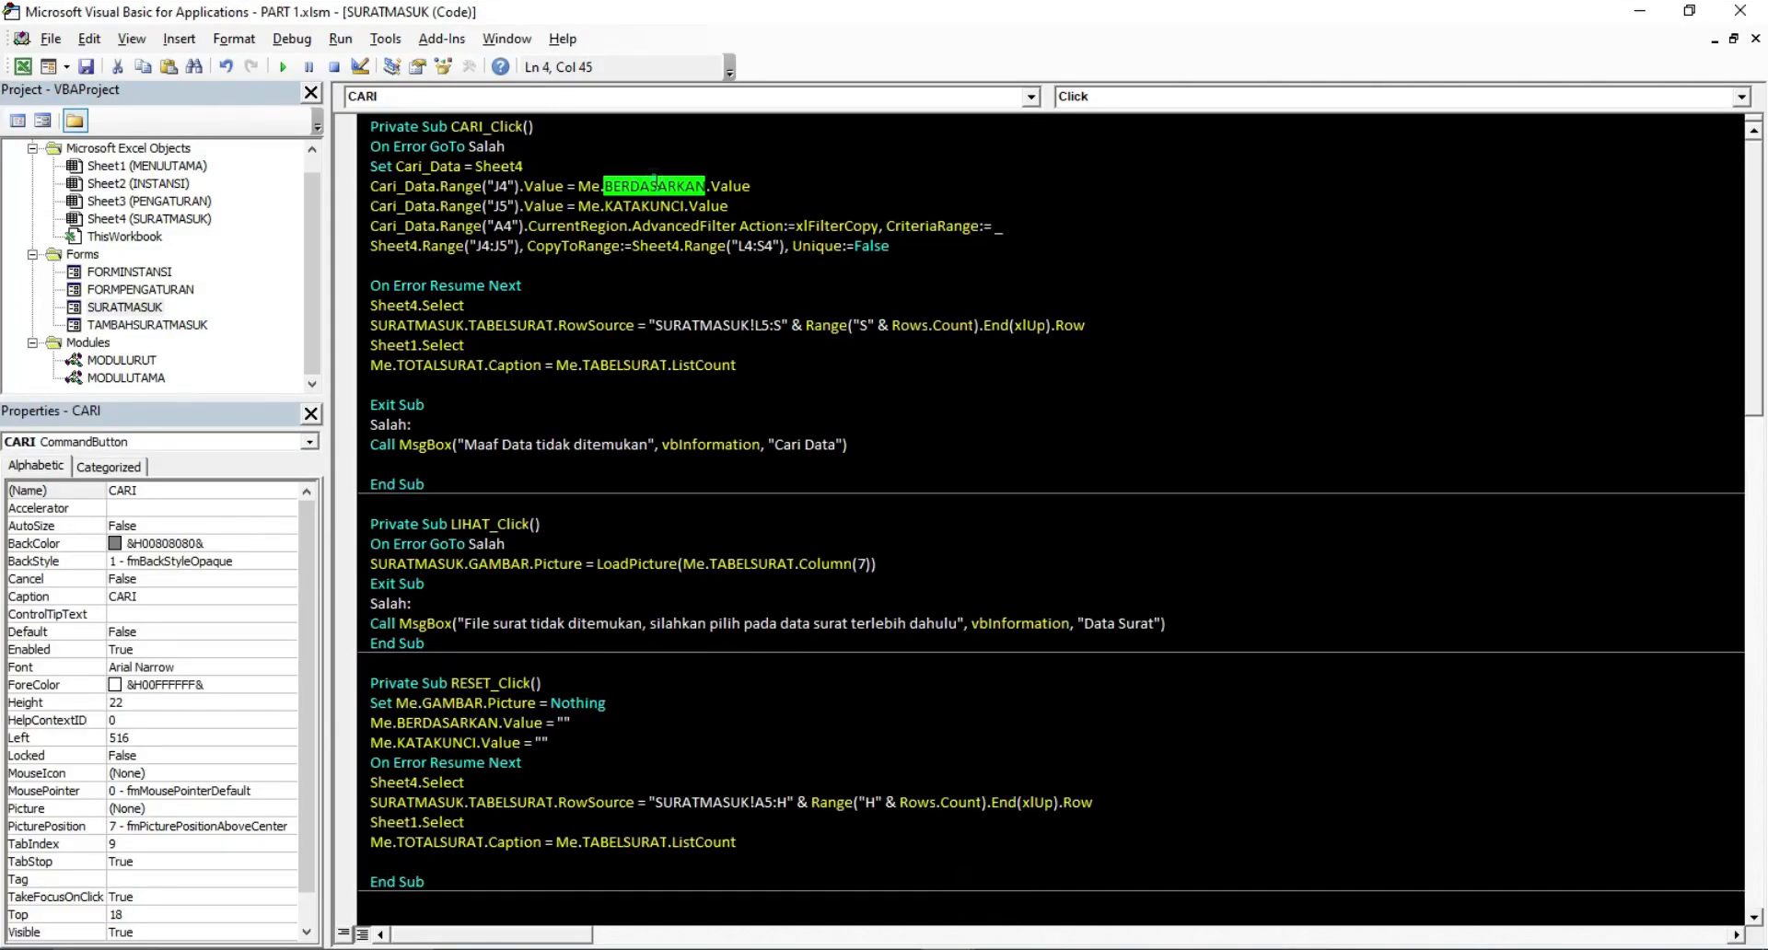
pyautogui.hotkey('shift', 'F7')
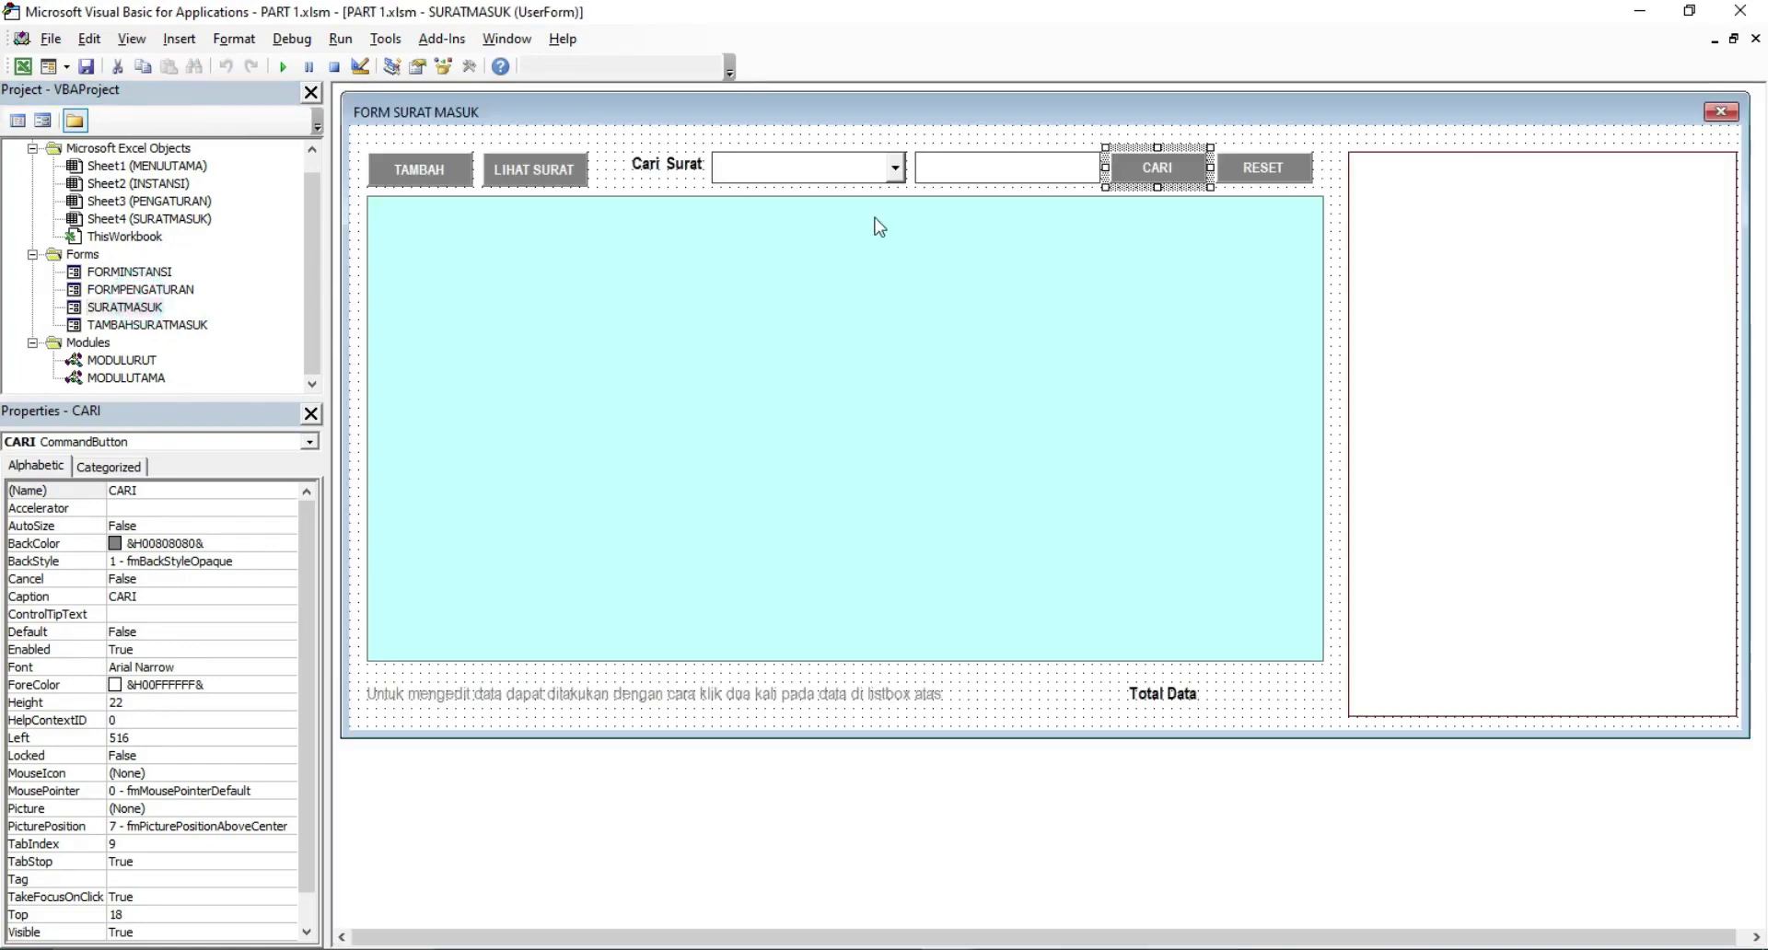
pyautogui.click(816, 164)
pyautogui.click(959, 177)
pyautogui.click(1158, 166)
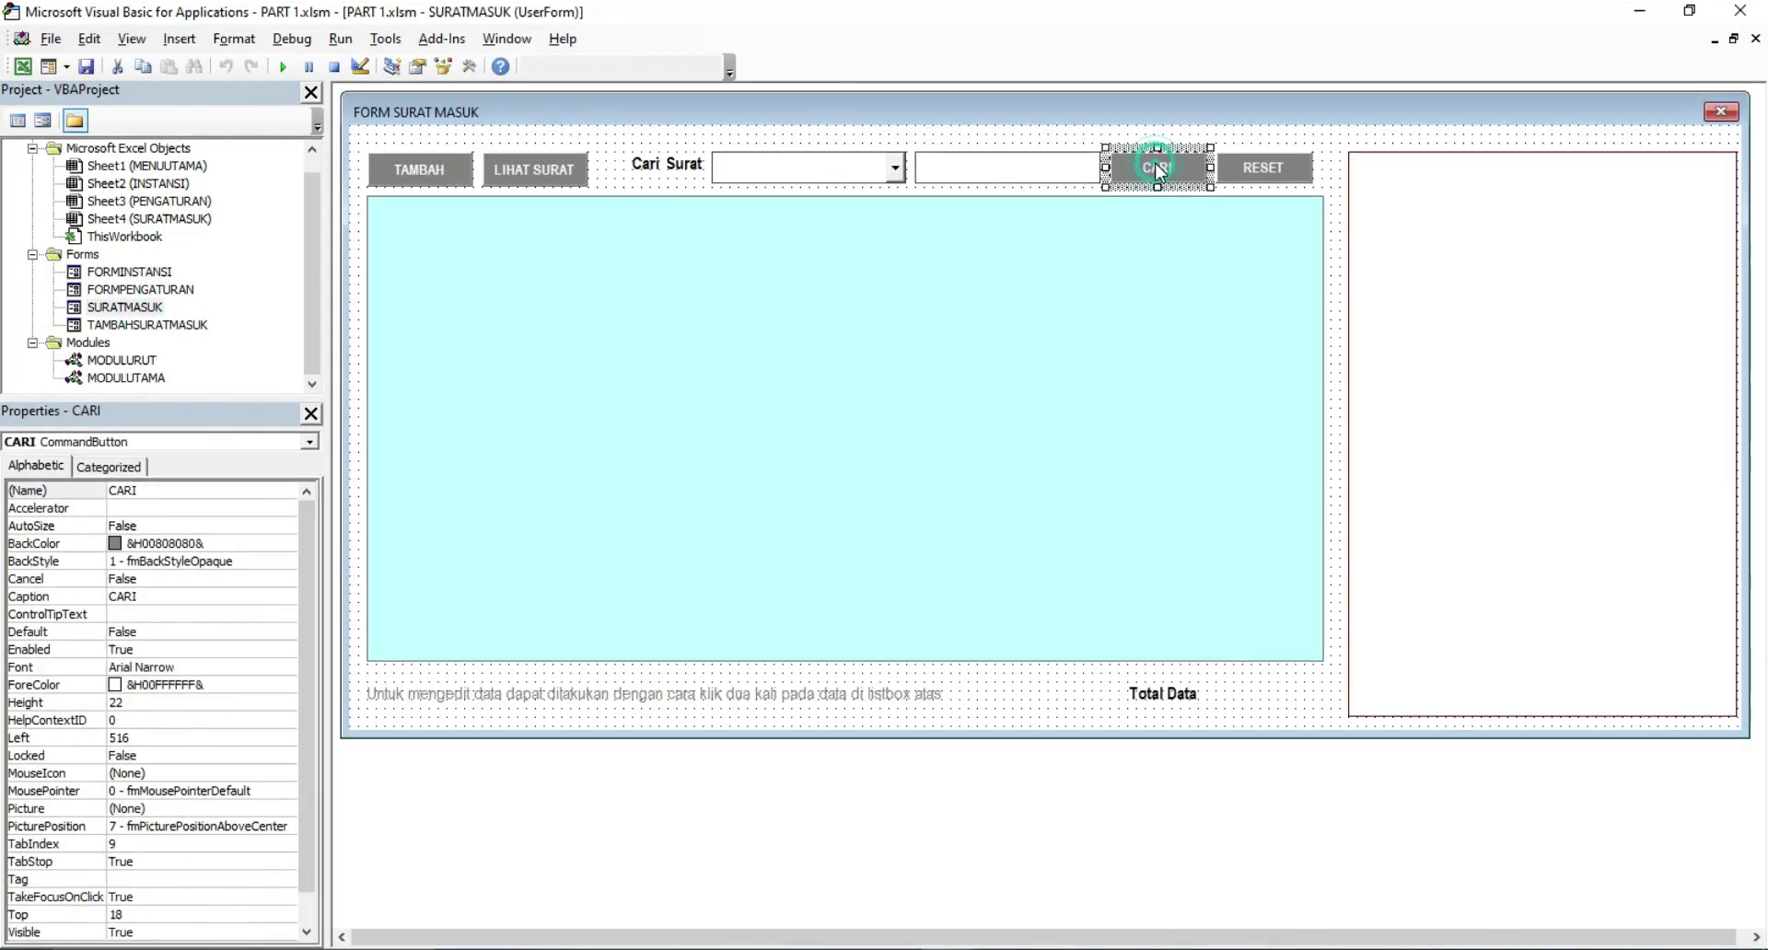
pyautogui.doubleClick(1157, 166)
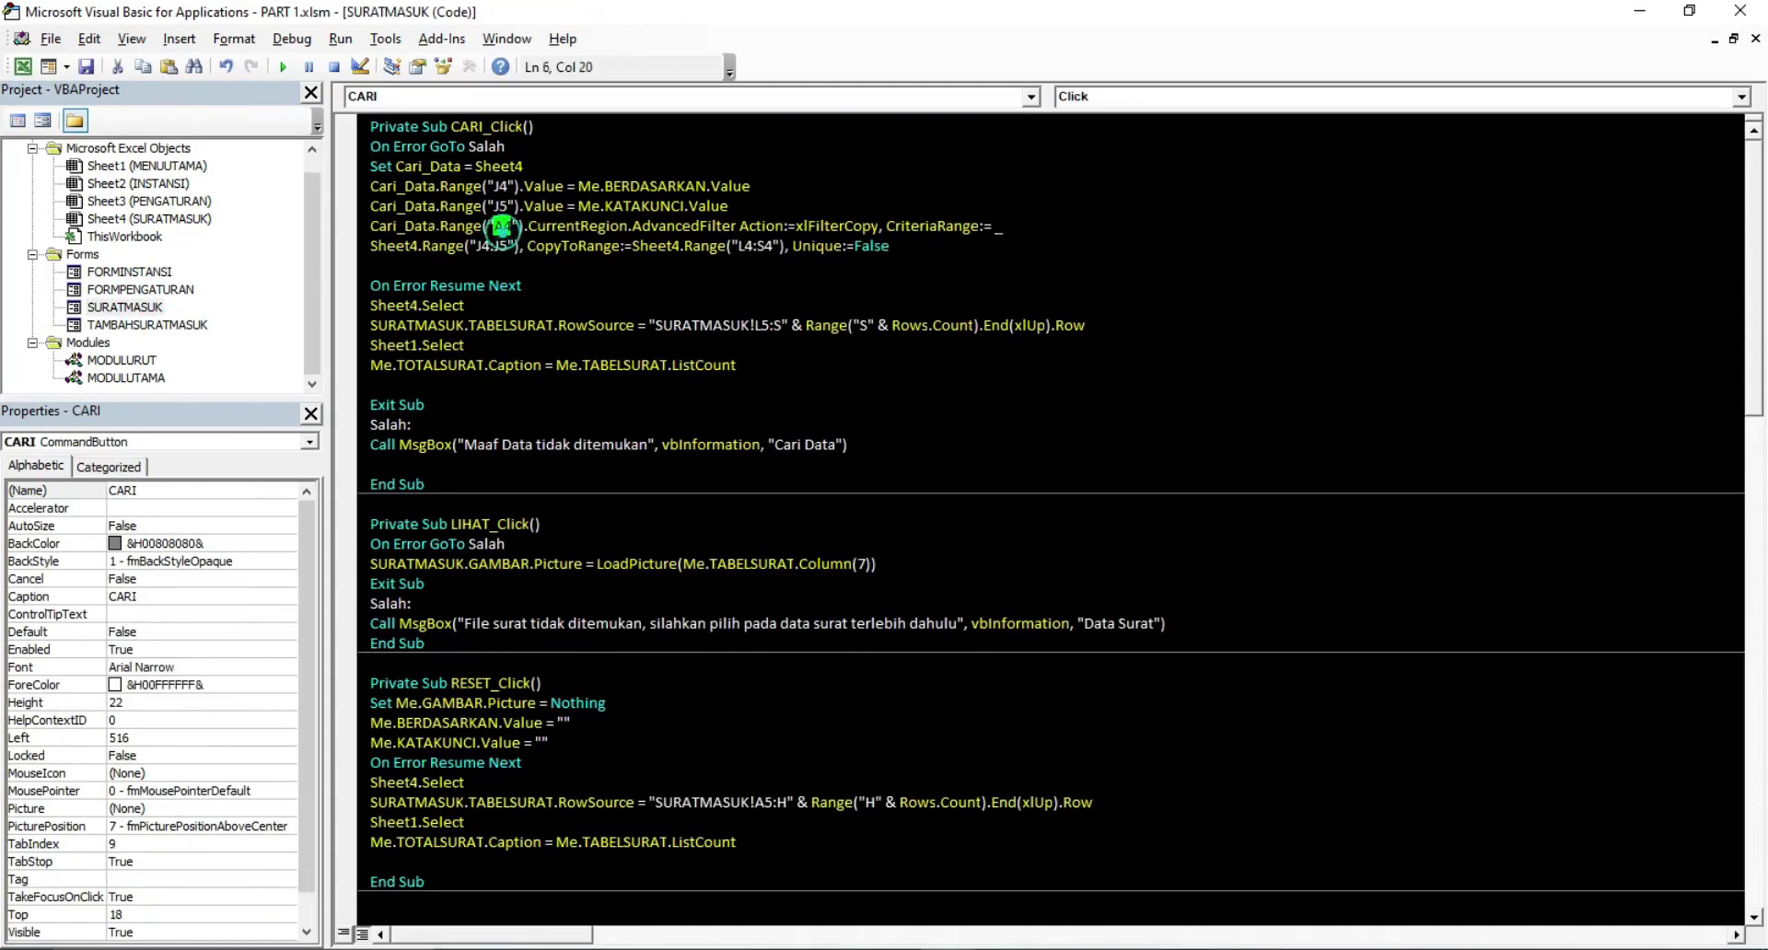
# Compare the Kode header in A4 with the J4:J5 criteria range reference in the search code
pyautogui.click(22, 67)
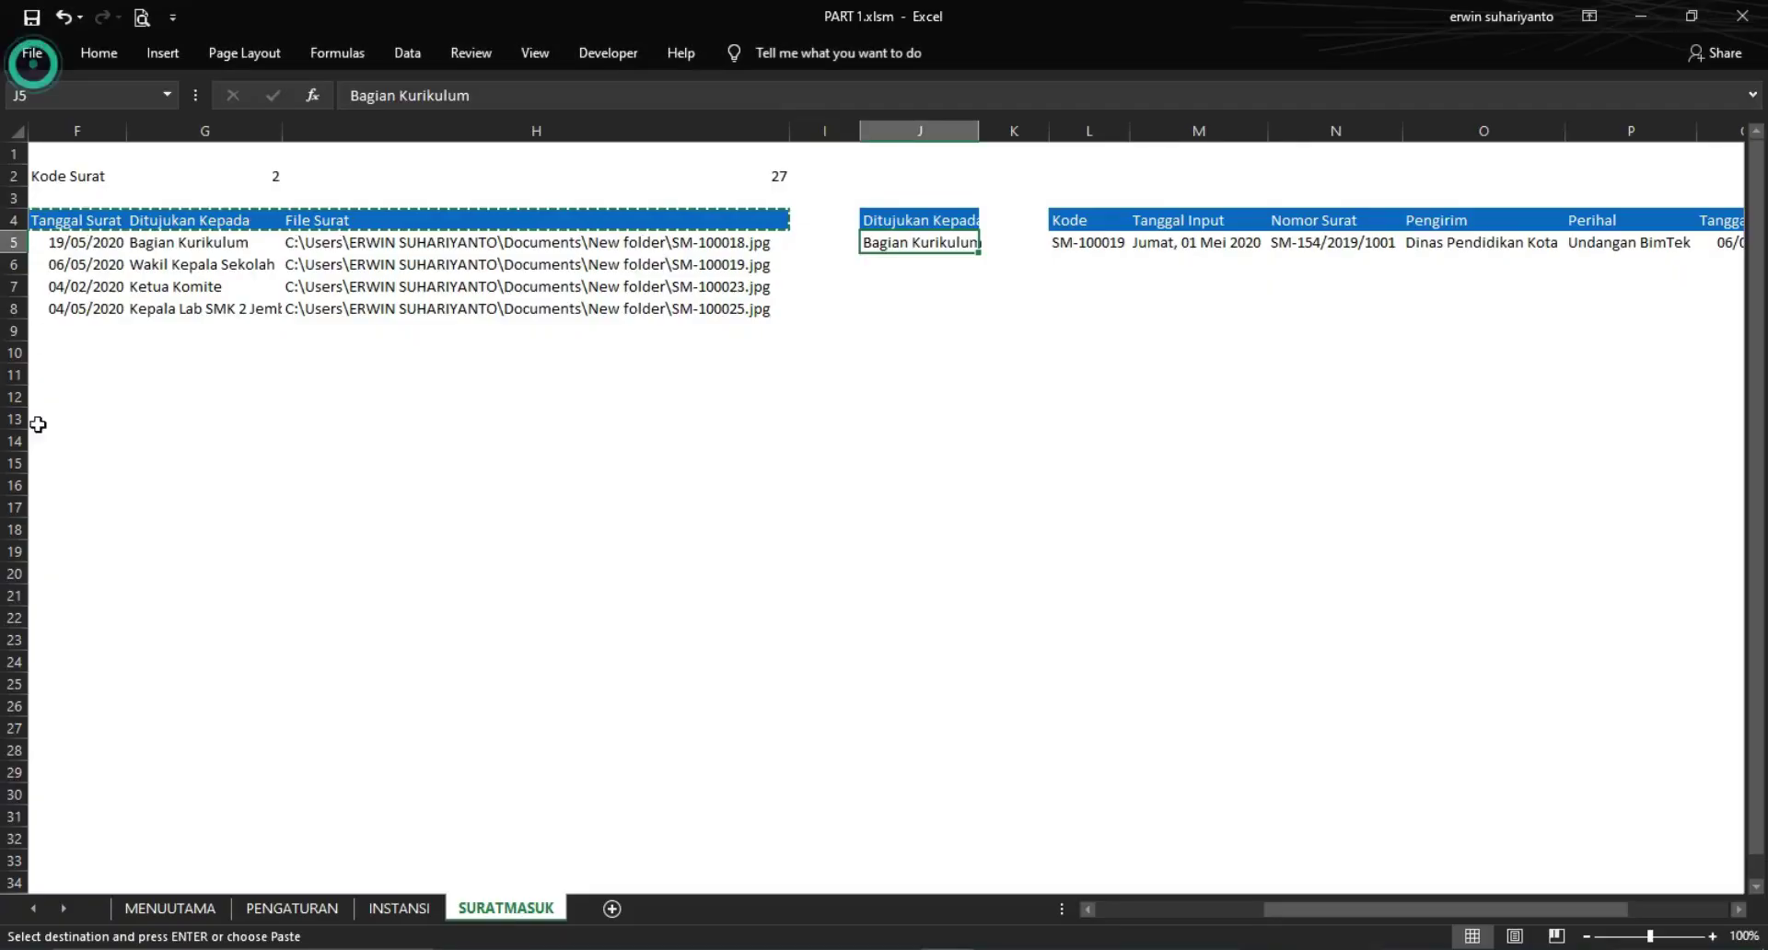
pyautogui.click(1087, 908)
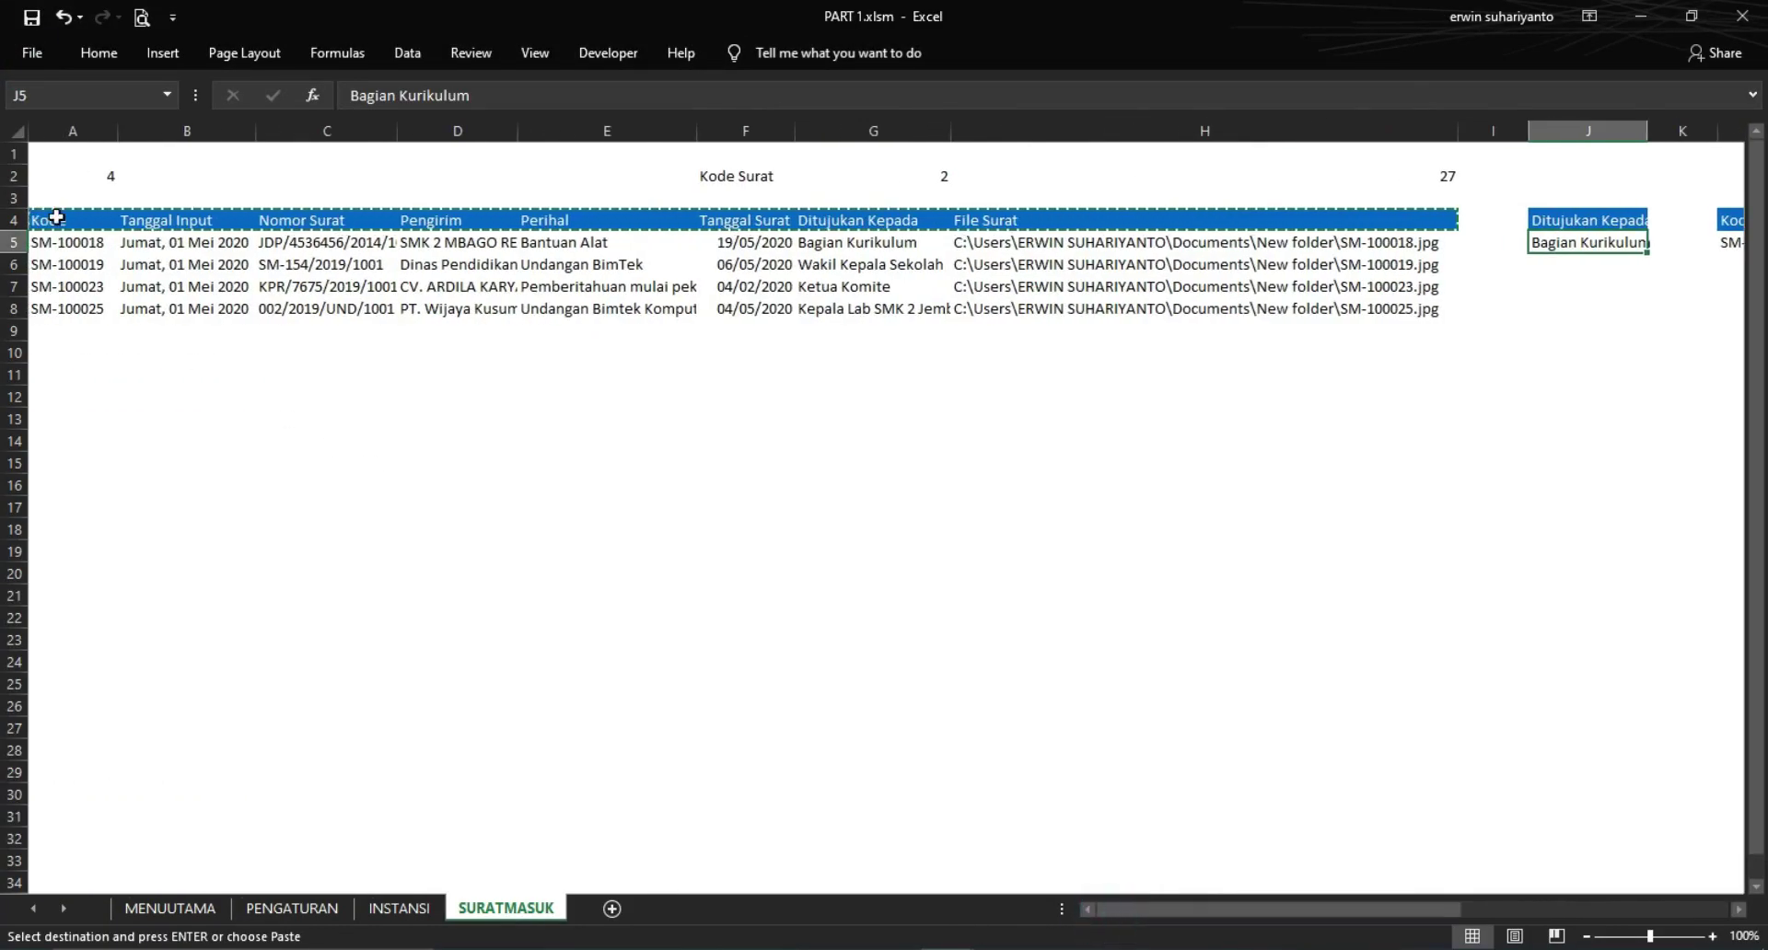
pyautogui.click(51, 220)
pyautogui.click(1072, 923)
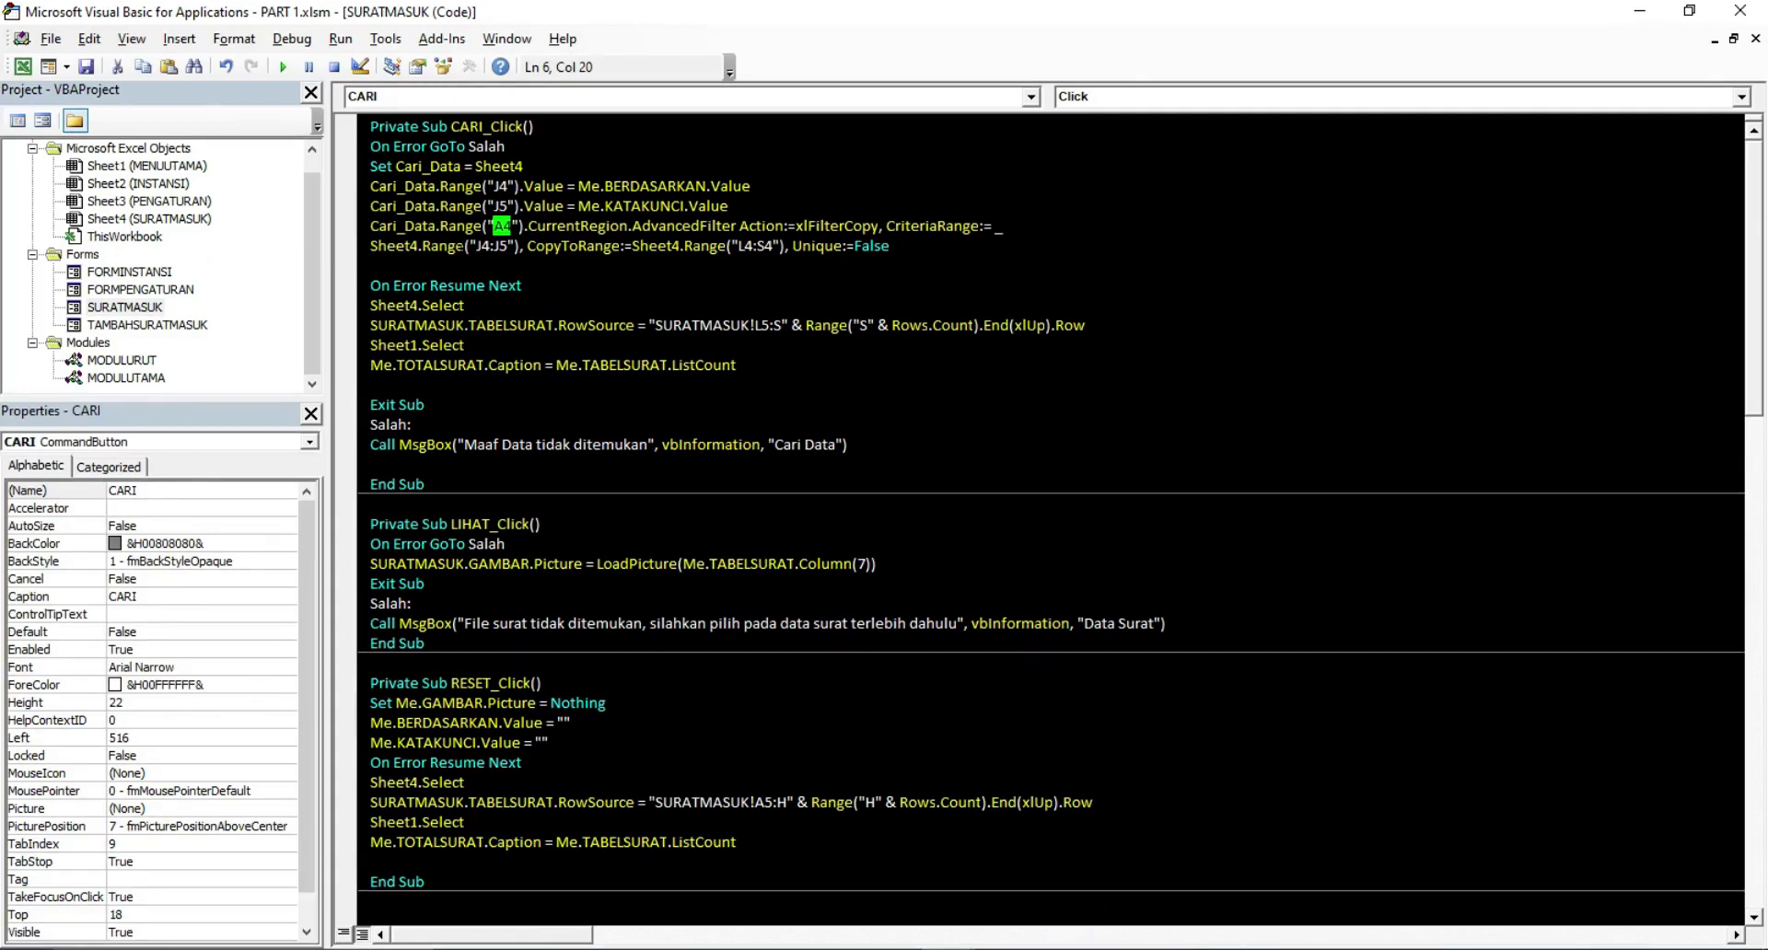
pyautogui.click(508, 206)
pyautogui.moveTo(499, 246); pyautogui.dragTo(489, 246)
# Check the filter output headers in the workbook, from Kode in L4 to File Surat in S4
pyautogui.click(24, 68)
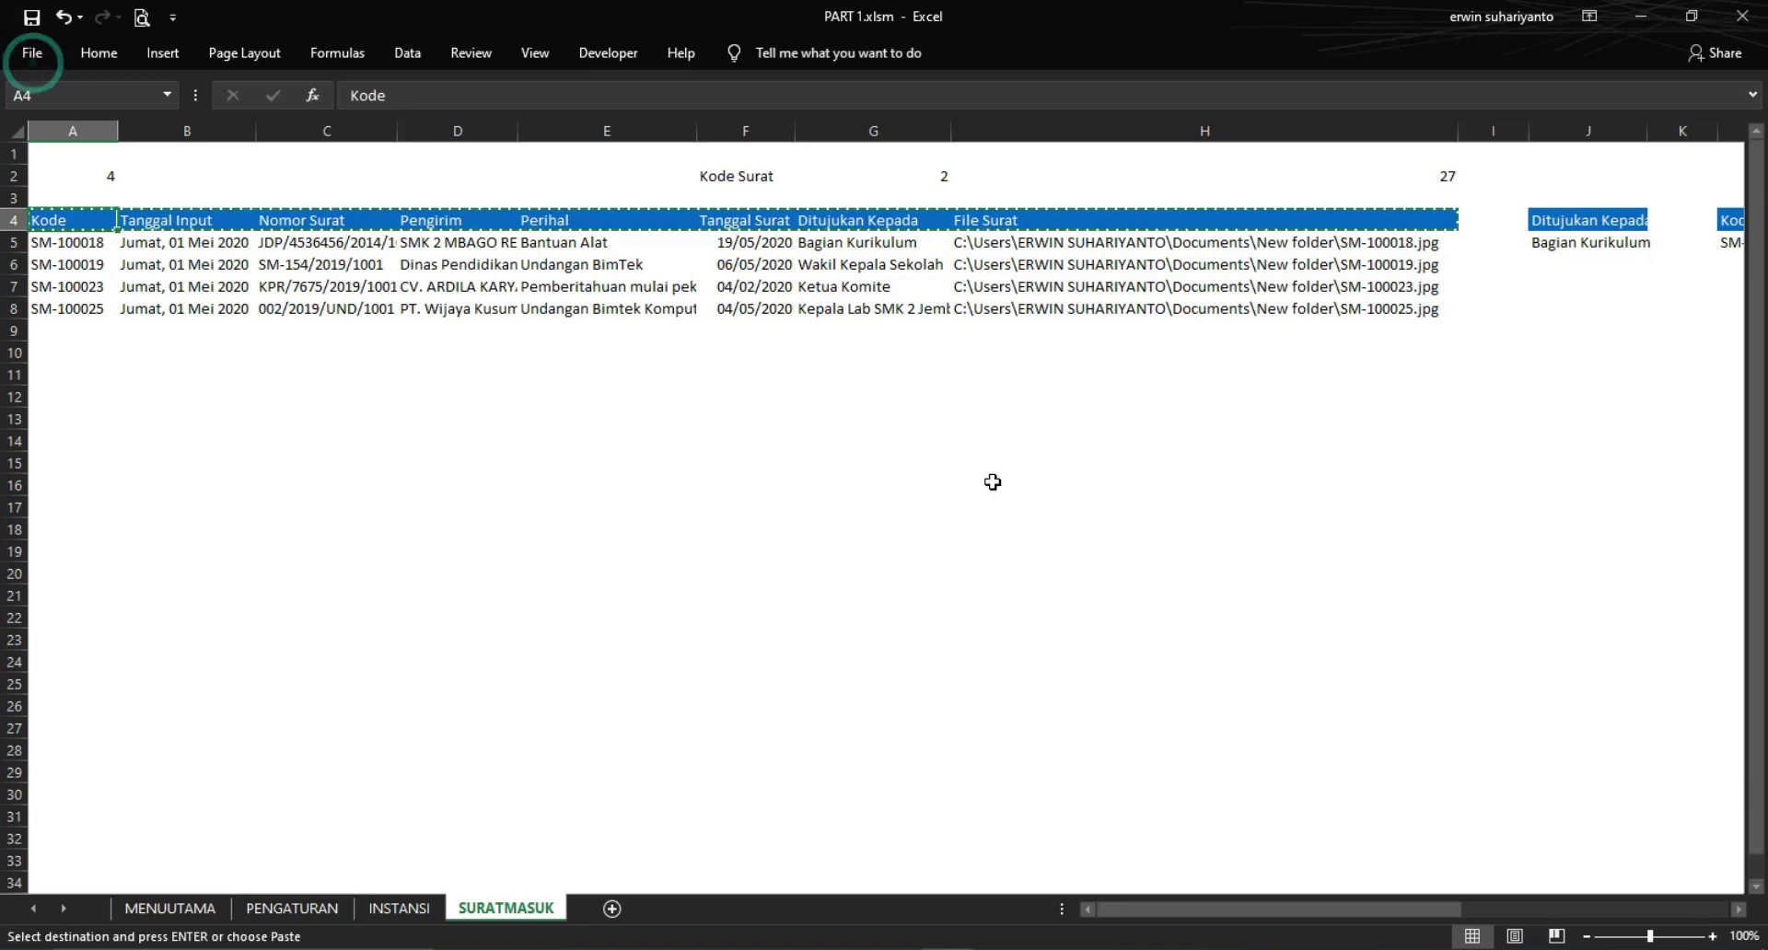
pyautogui.moveTo(1359, 900); pyautogui.dragTo(1496, 907)
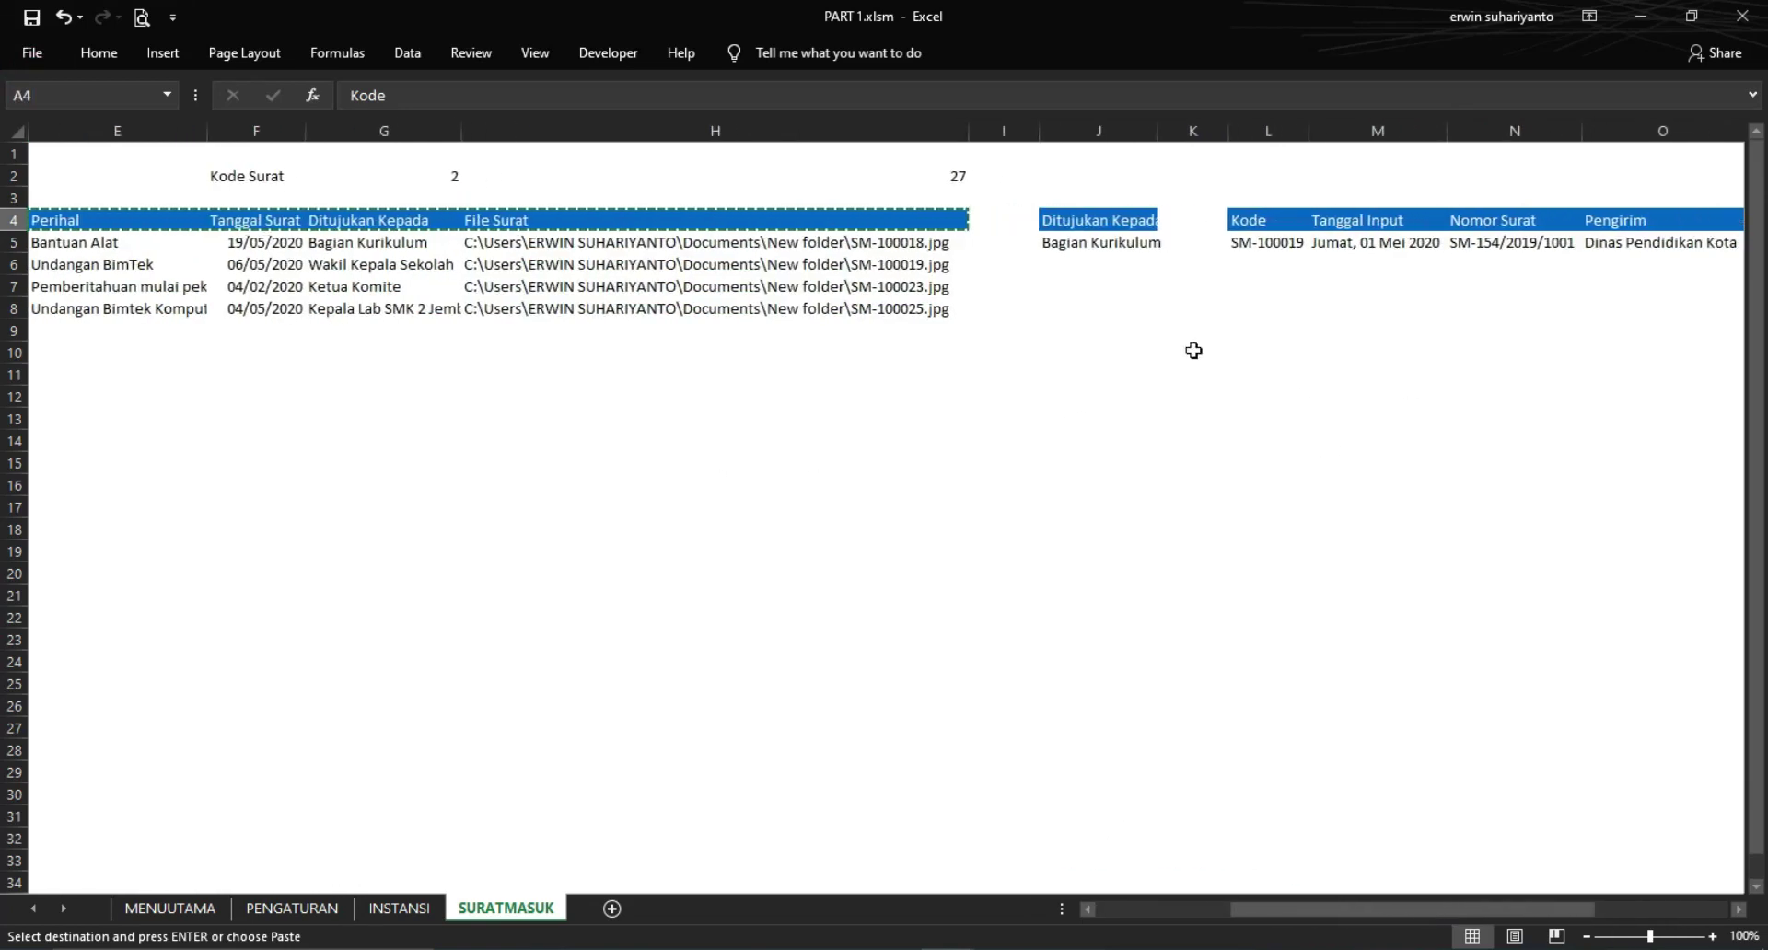
pyautogui.click(1244, 221)
pyautogui.moveTo(1376, 909); pyautogui.dragTo(1477, 909)
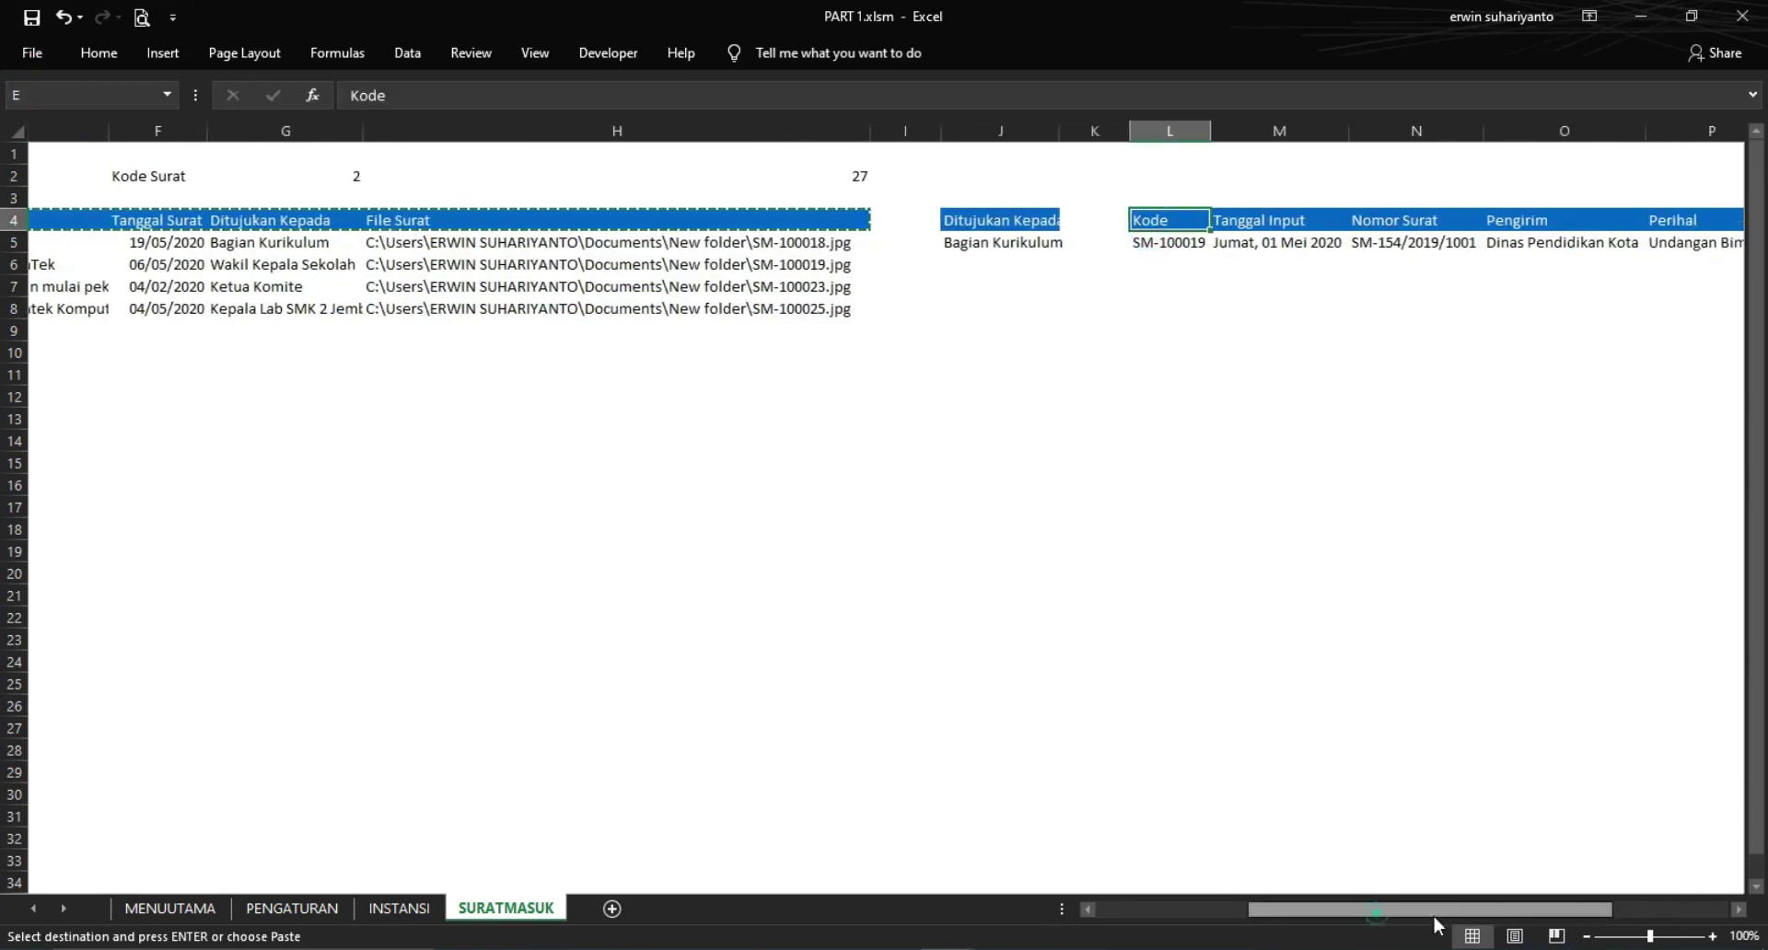
pyautogui.moveTo(1600, 916); pyautogui.dragTo(1632, 915)
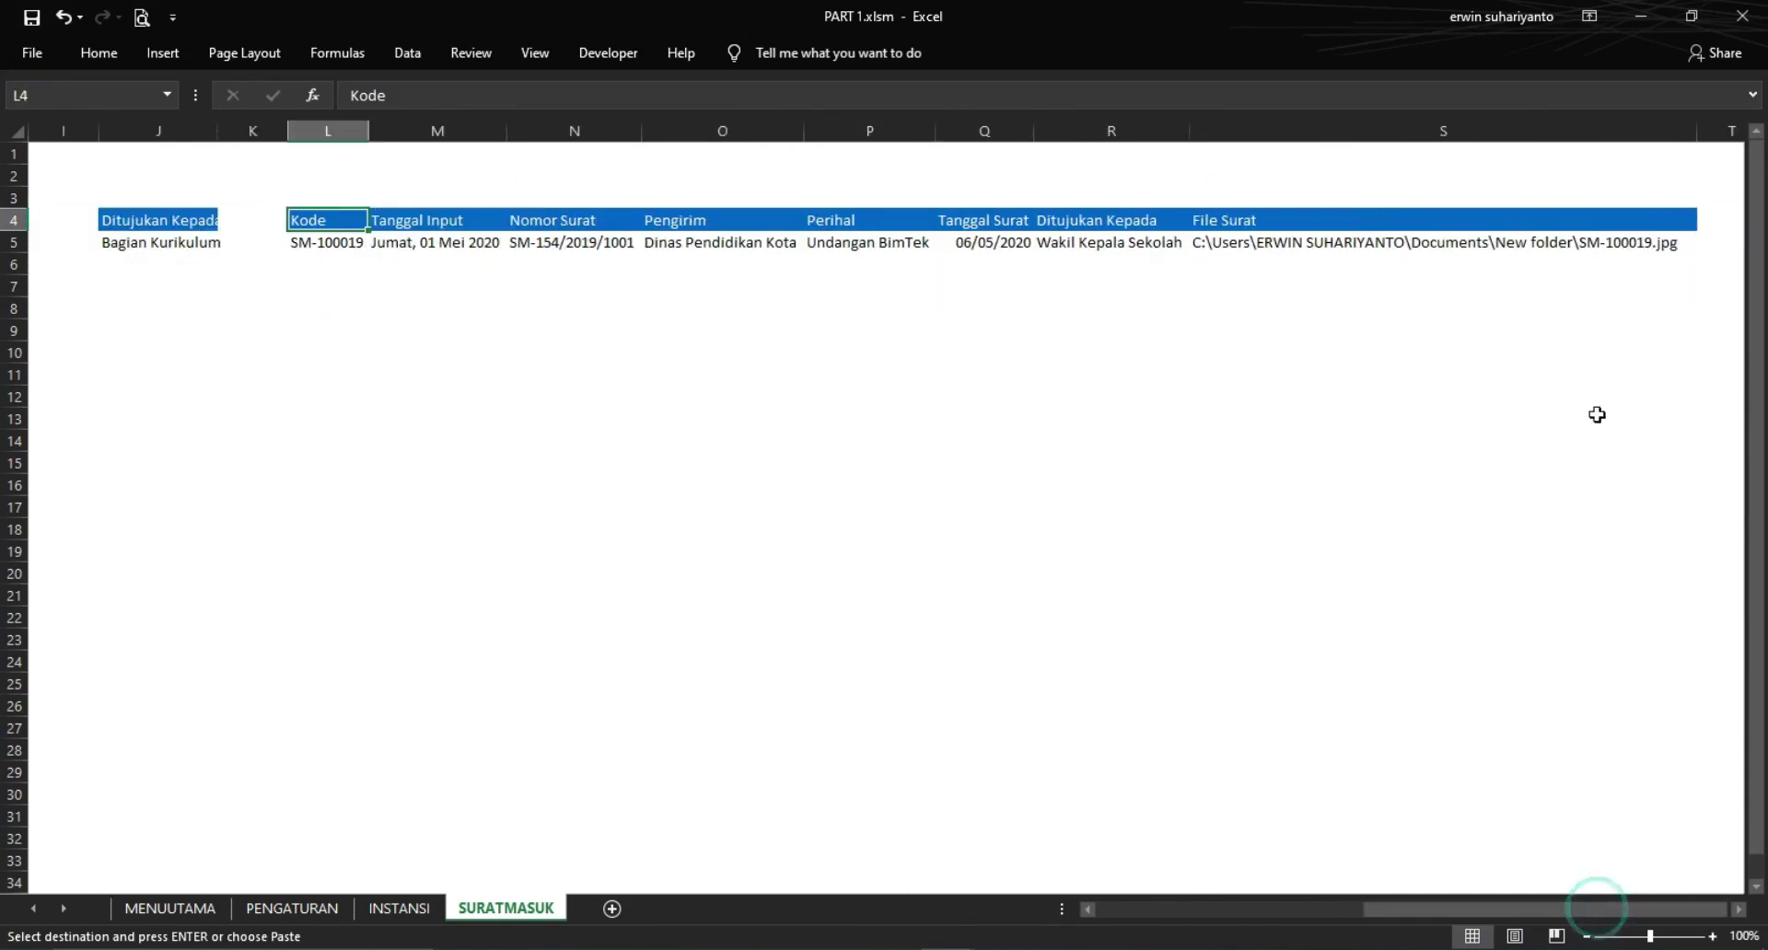
pyautogui.click(1570, 221)
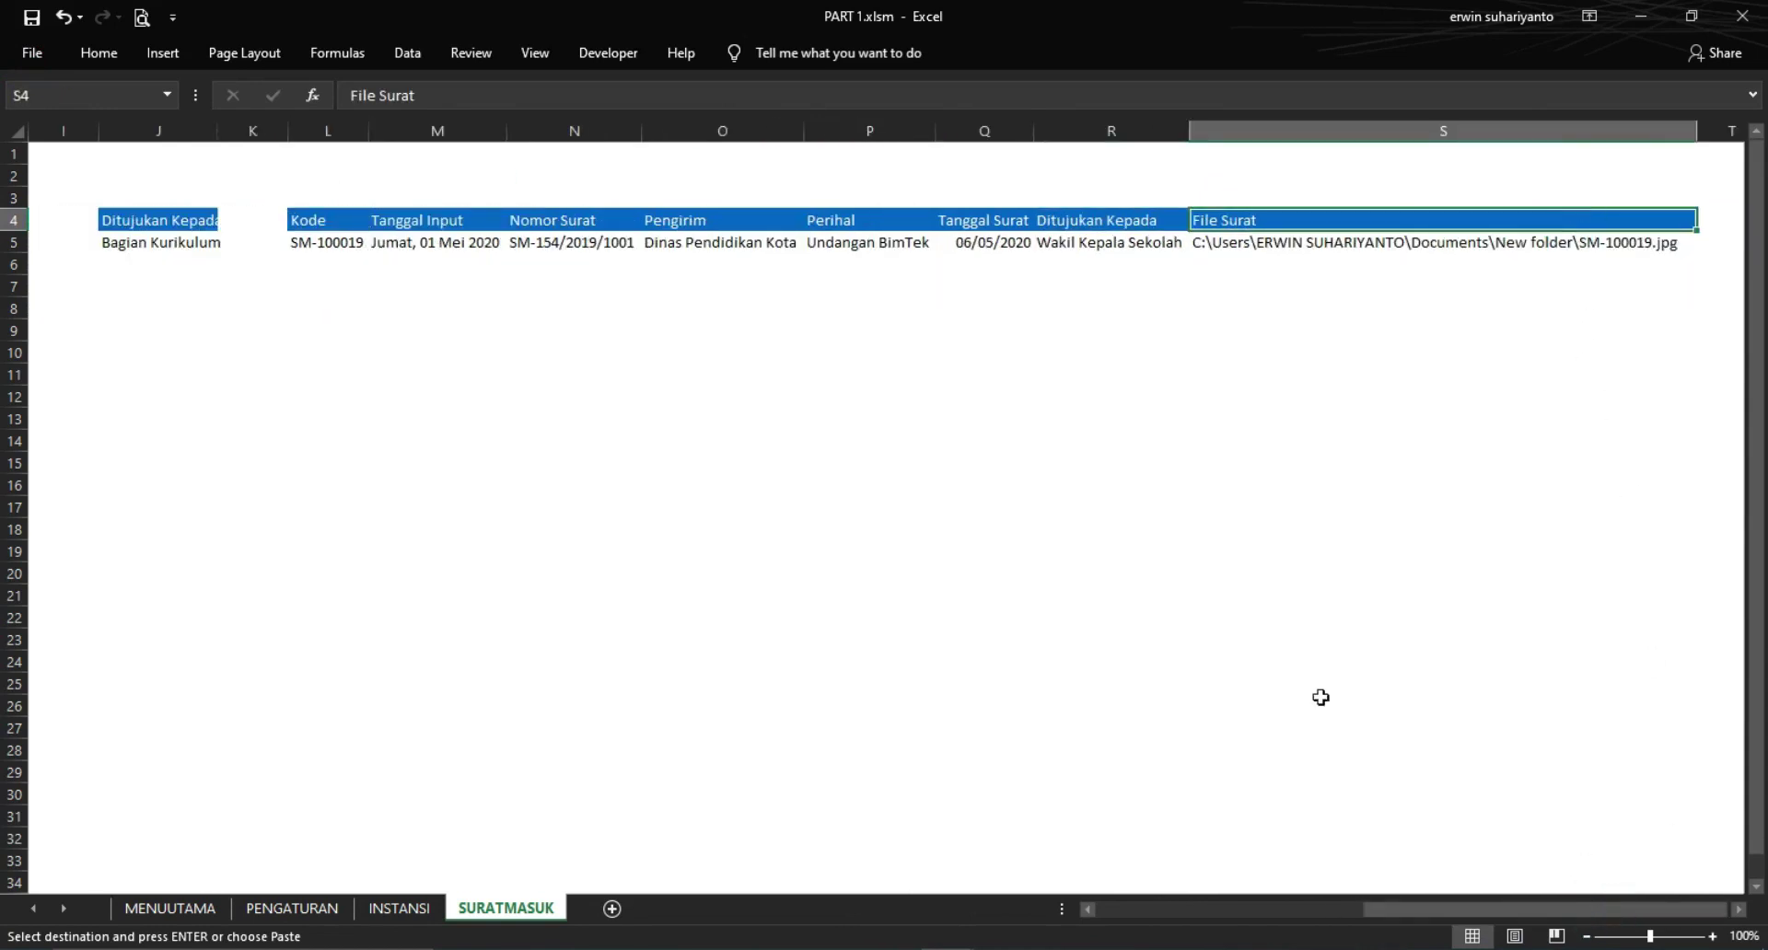
# Review the search routine's error-handling and list-refresh lines in the SURATMASUK code
pyautogui.click(1018, 904)
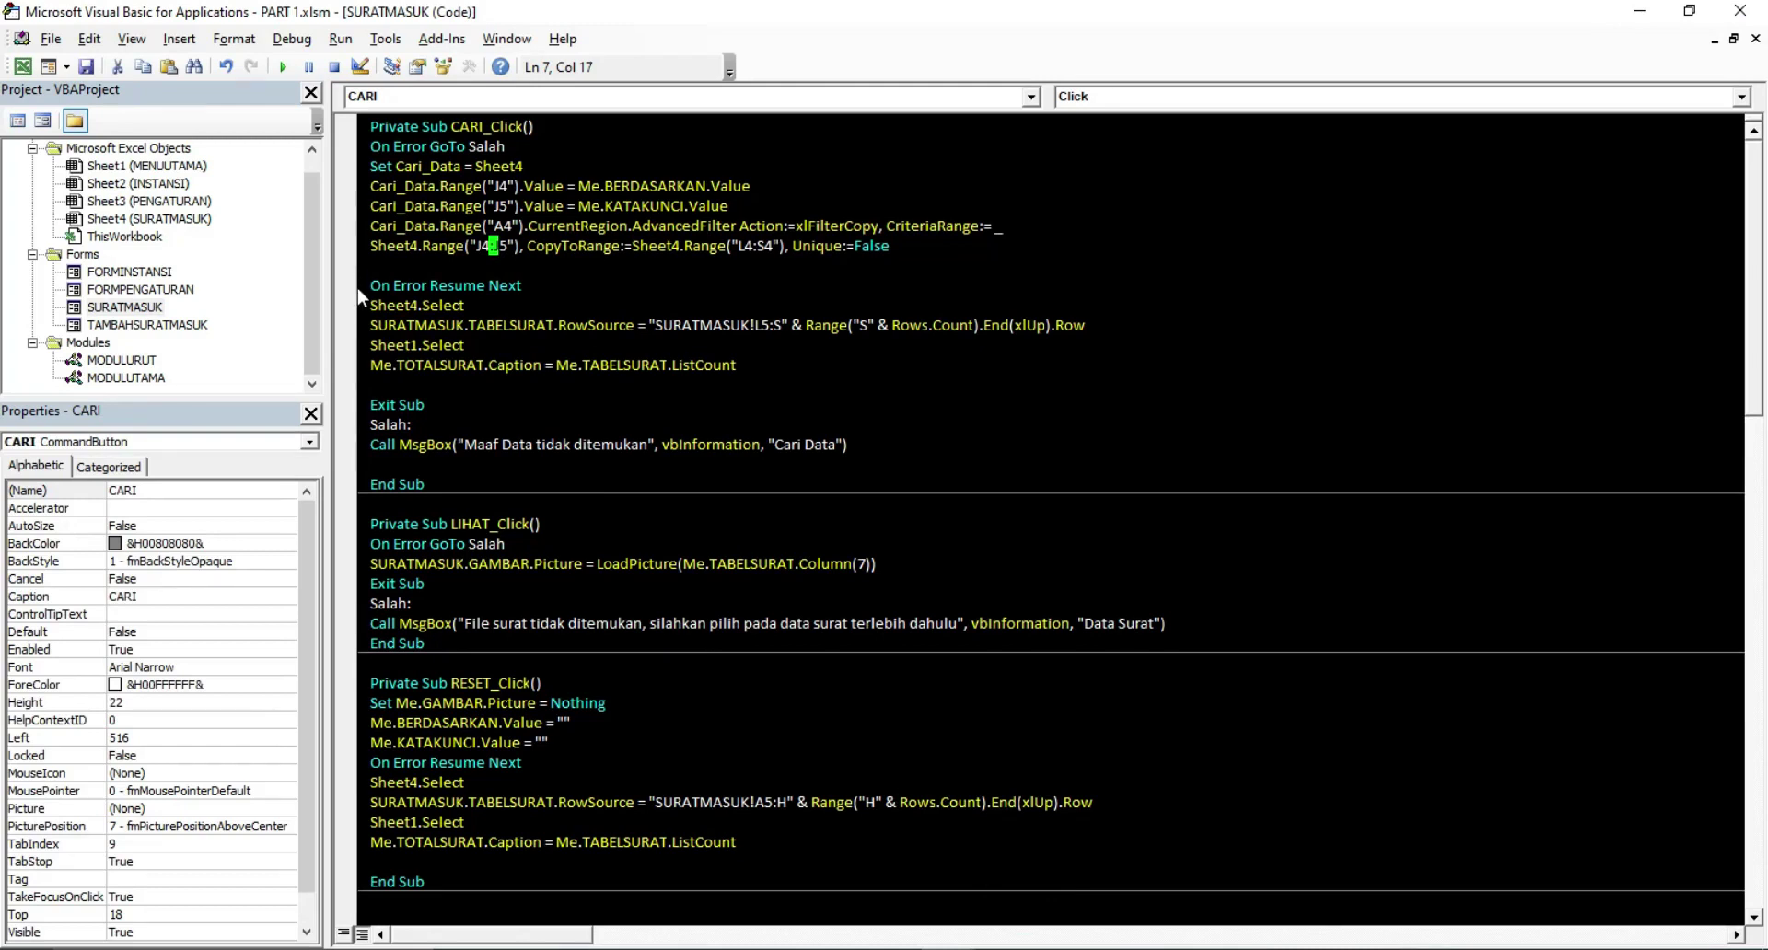
pyautogui.moveTo(359, 291); pyautogui.dragTo(370, 368)
pyautogui.click(428, 387)
pyautogui.moveTo(486, 325); pyautogui.dragTo(511, 345)
pyautogui.click(592, 345)
# Review the SURATMASUK form's RESET_Click routine, including the line that clears the GAMBAR picture
pyautogui.doubleClick(129, 310)
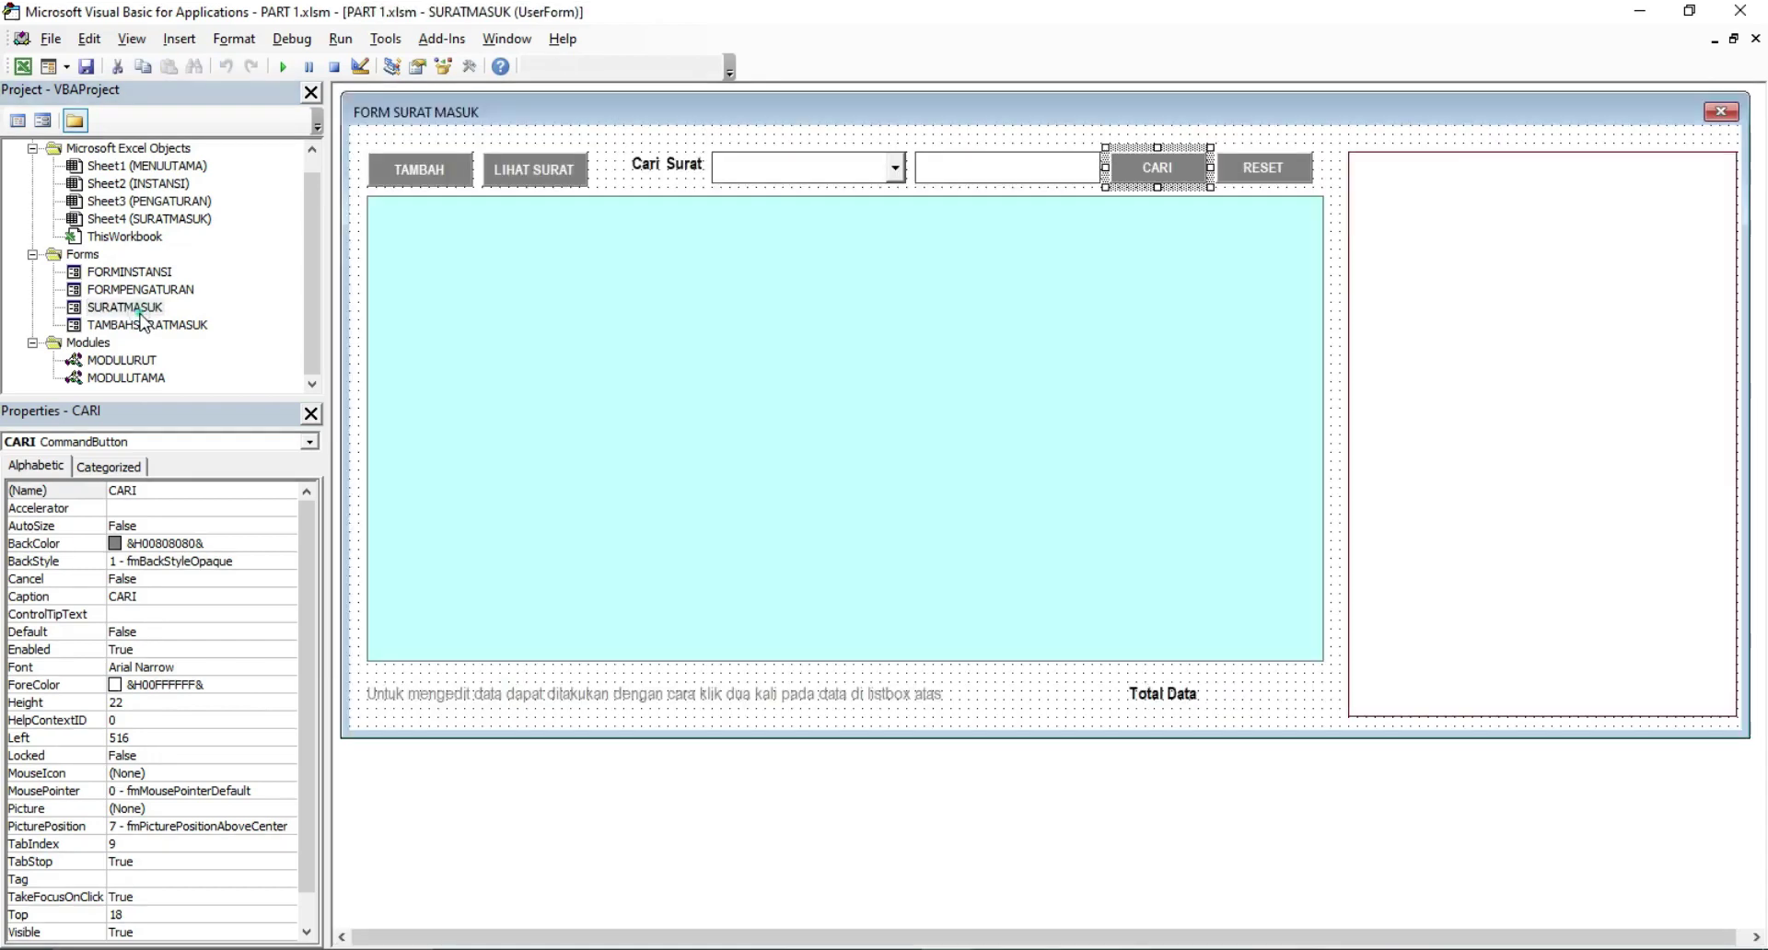
pyautogui.click(1346, 140)
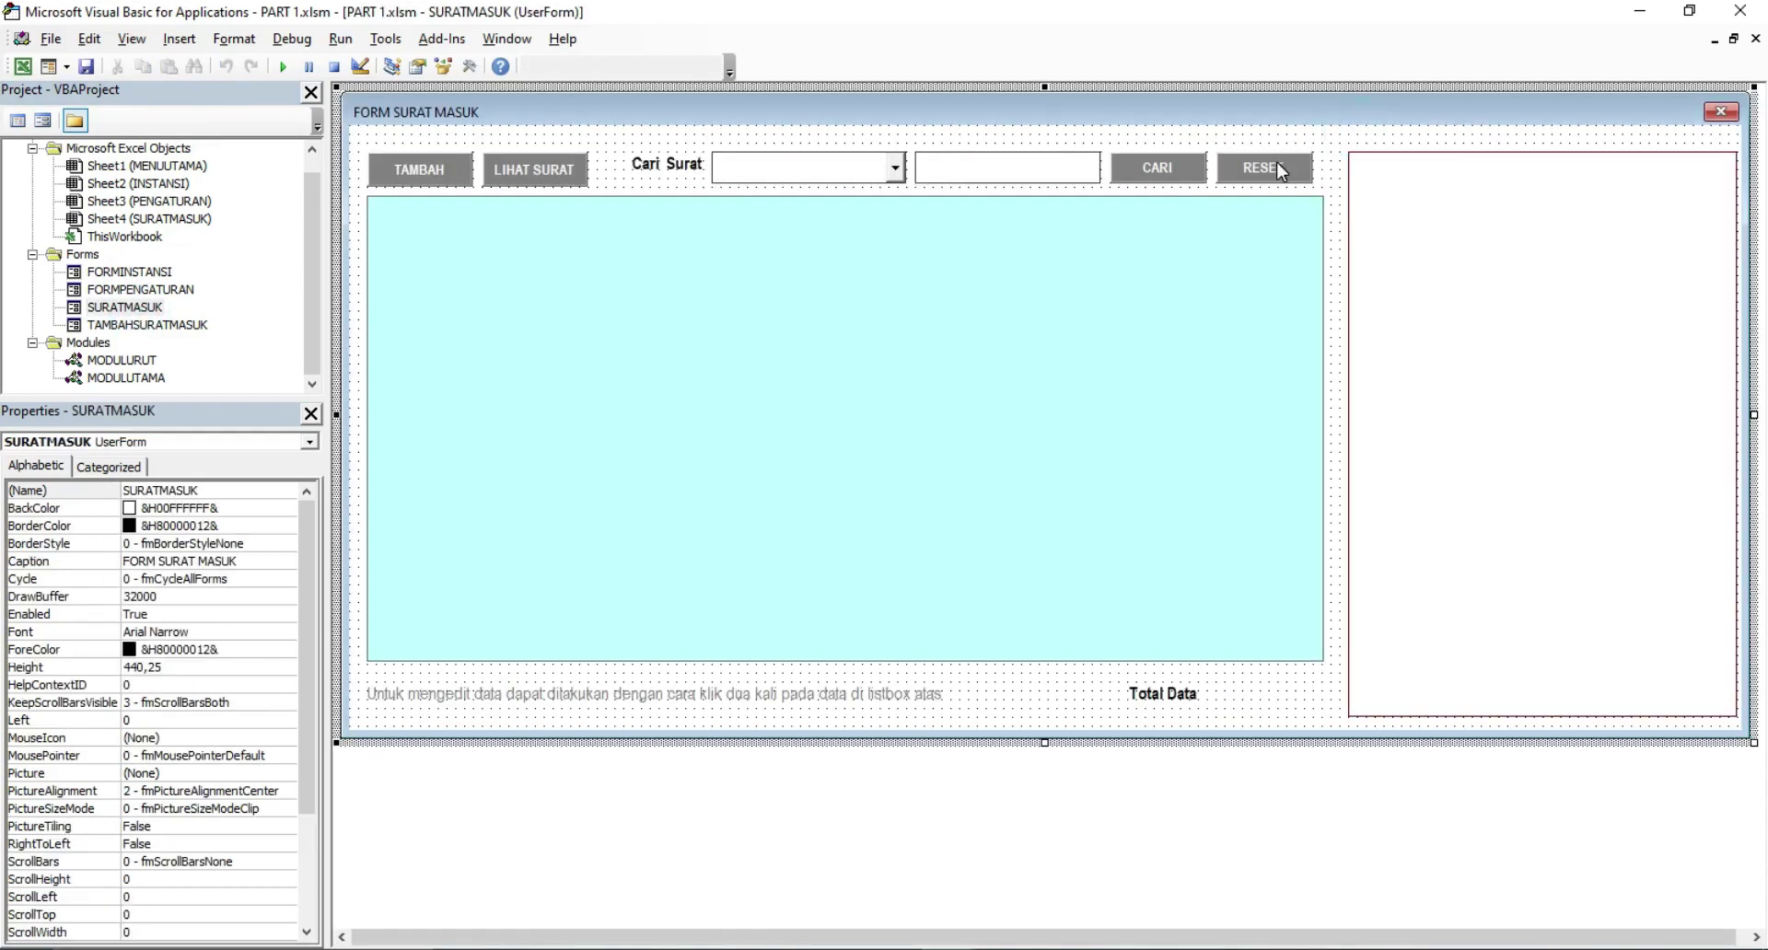
pyautogui.click(1279, 169)
pyautogui.doubleClick(1276, 164)
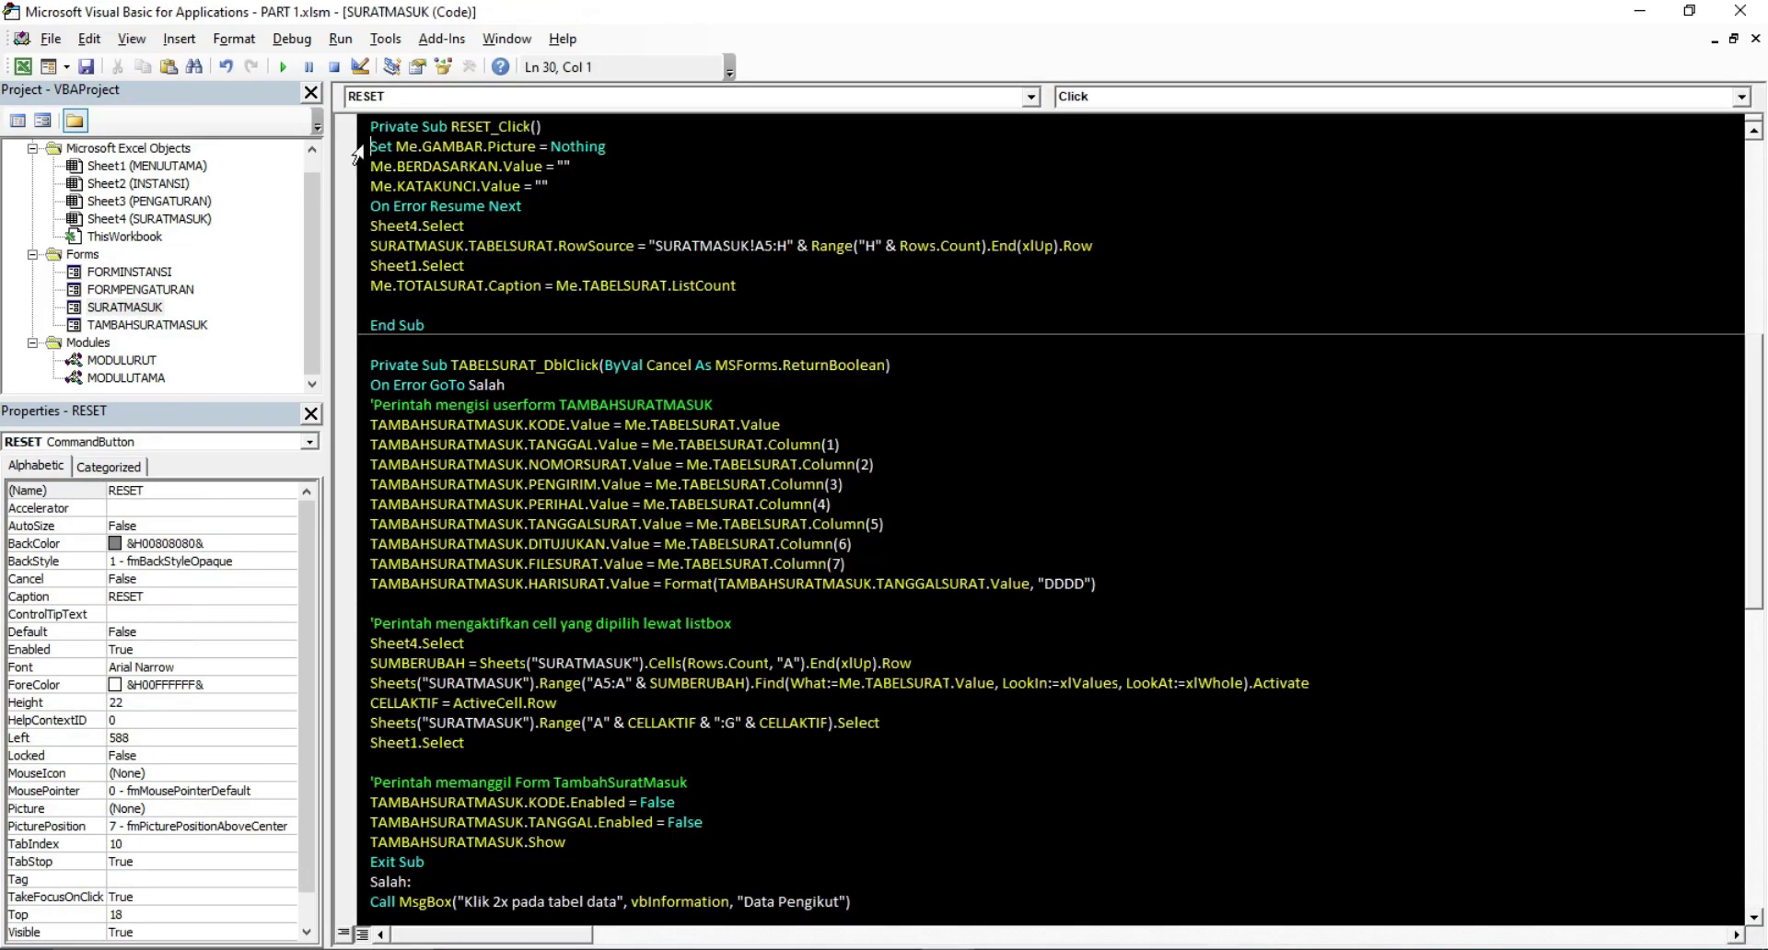
pyautogui.moveTo(359, 130); pyautogui.dragTo(379, 292)
pyautogui.click(421, 304)
pyautogui.doubleClick(451, 147)
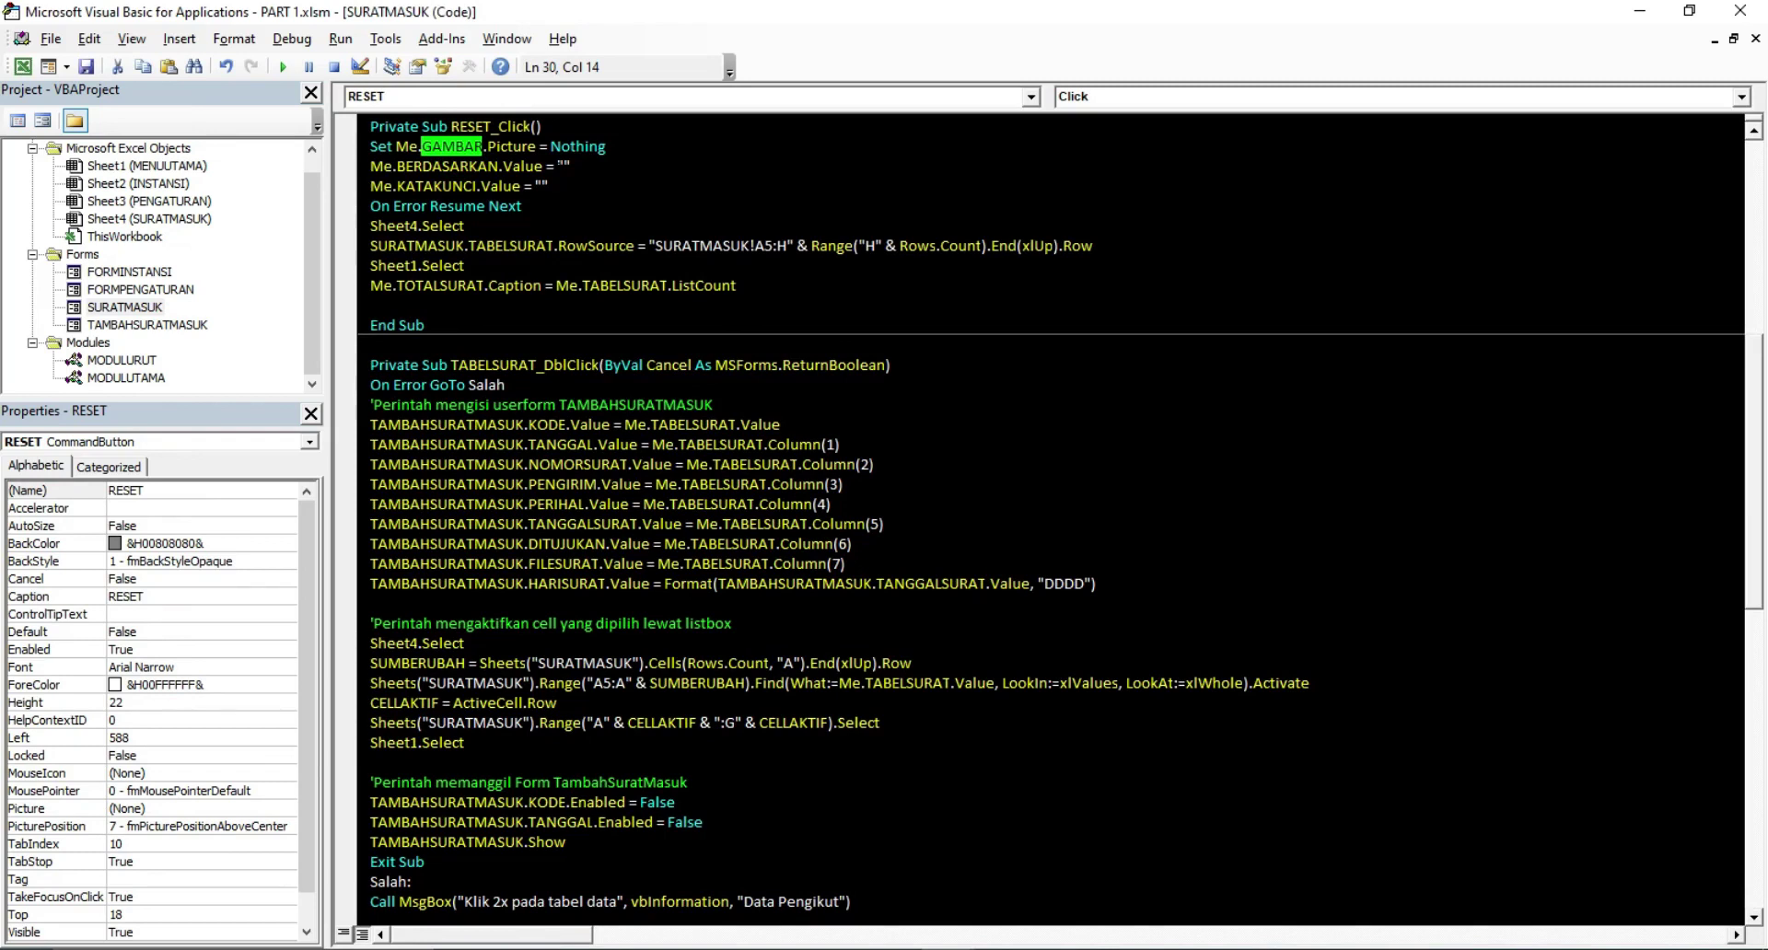
pyautogui.click(509, 246)
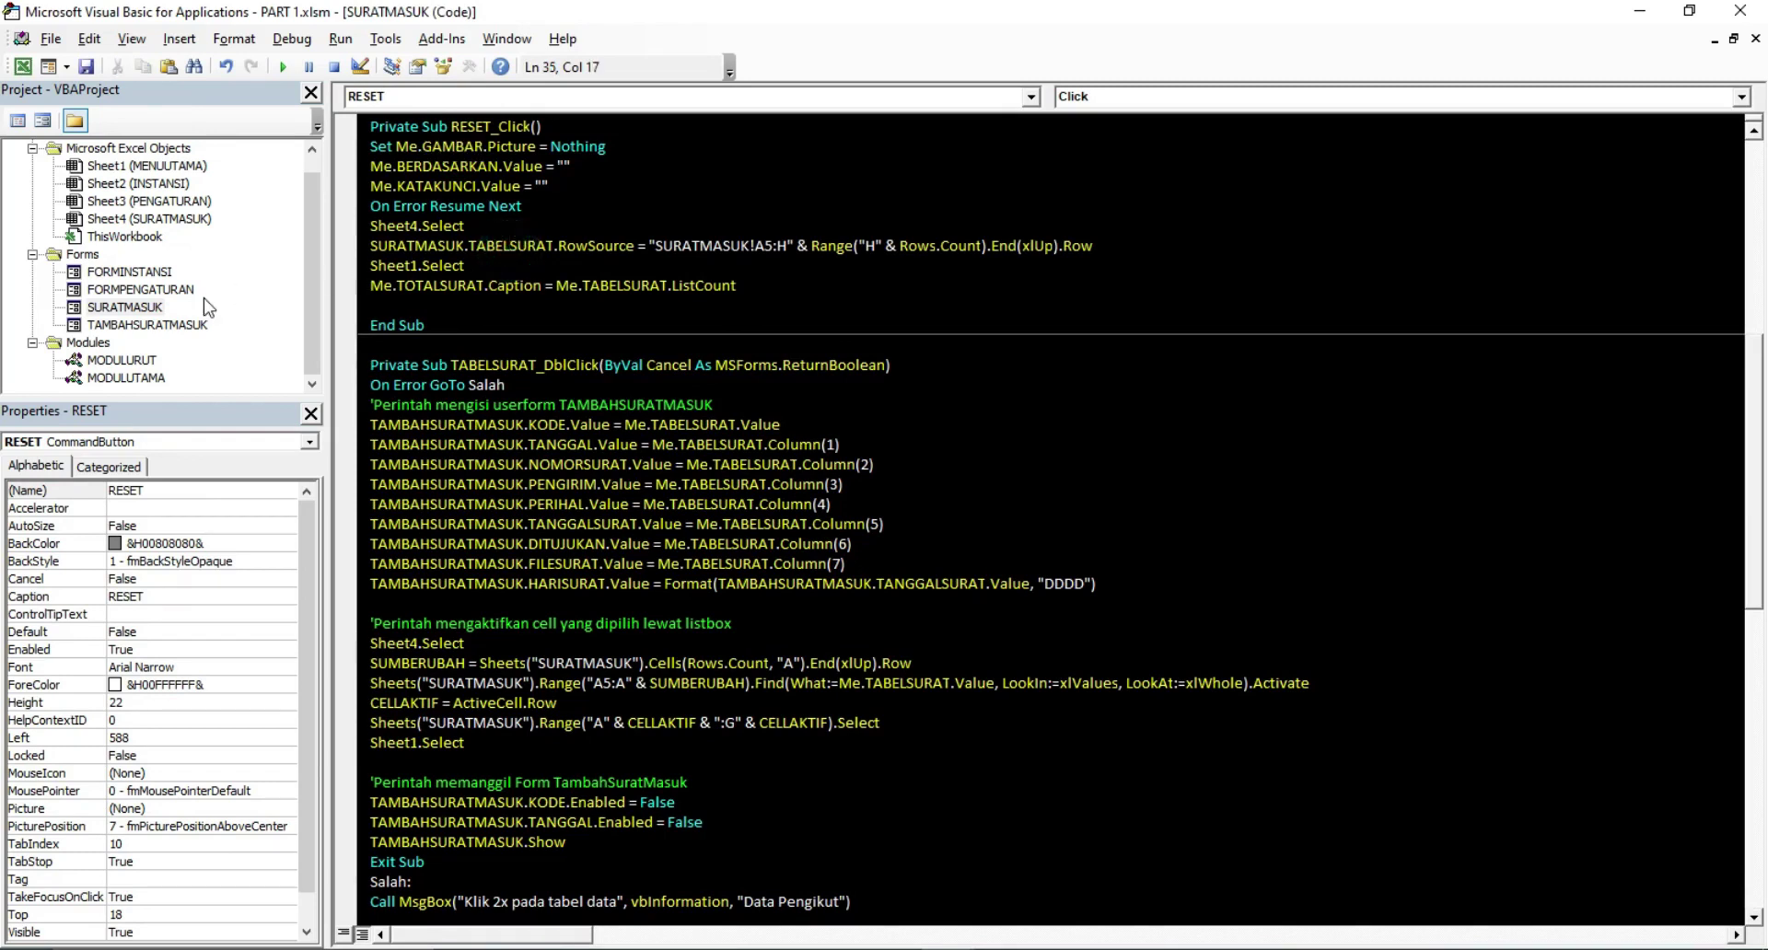
# Look over the TAMBAHSURATMASUK form's HAPUS and RESET buttons, then return to the MENUUTAMA sheet
pyautogui.doubleClick(156, 310)
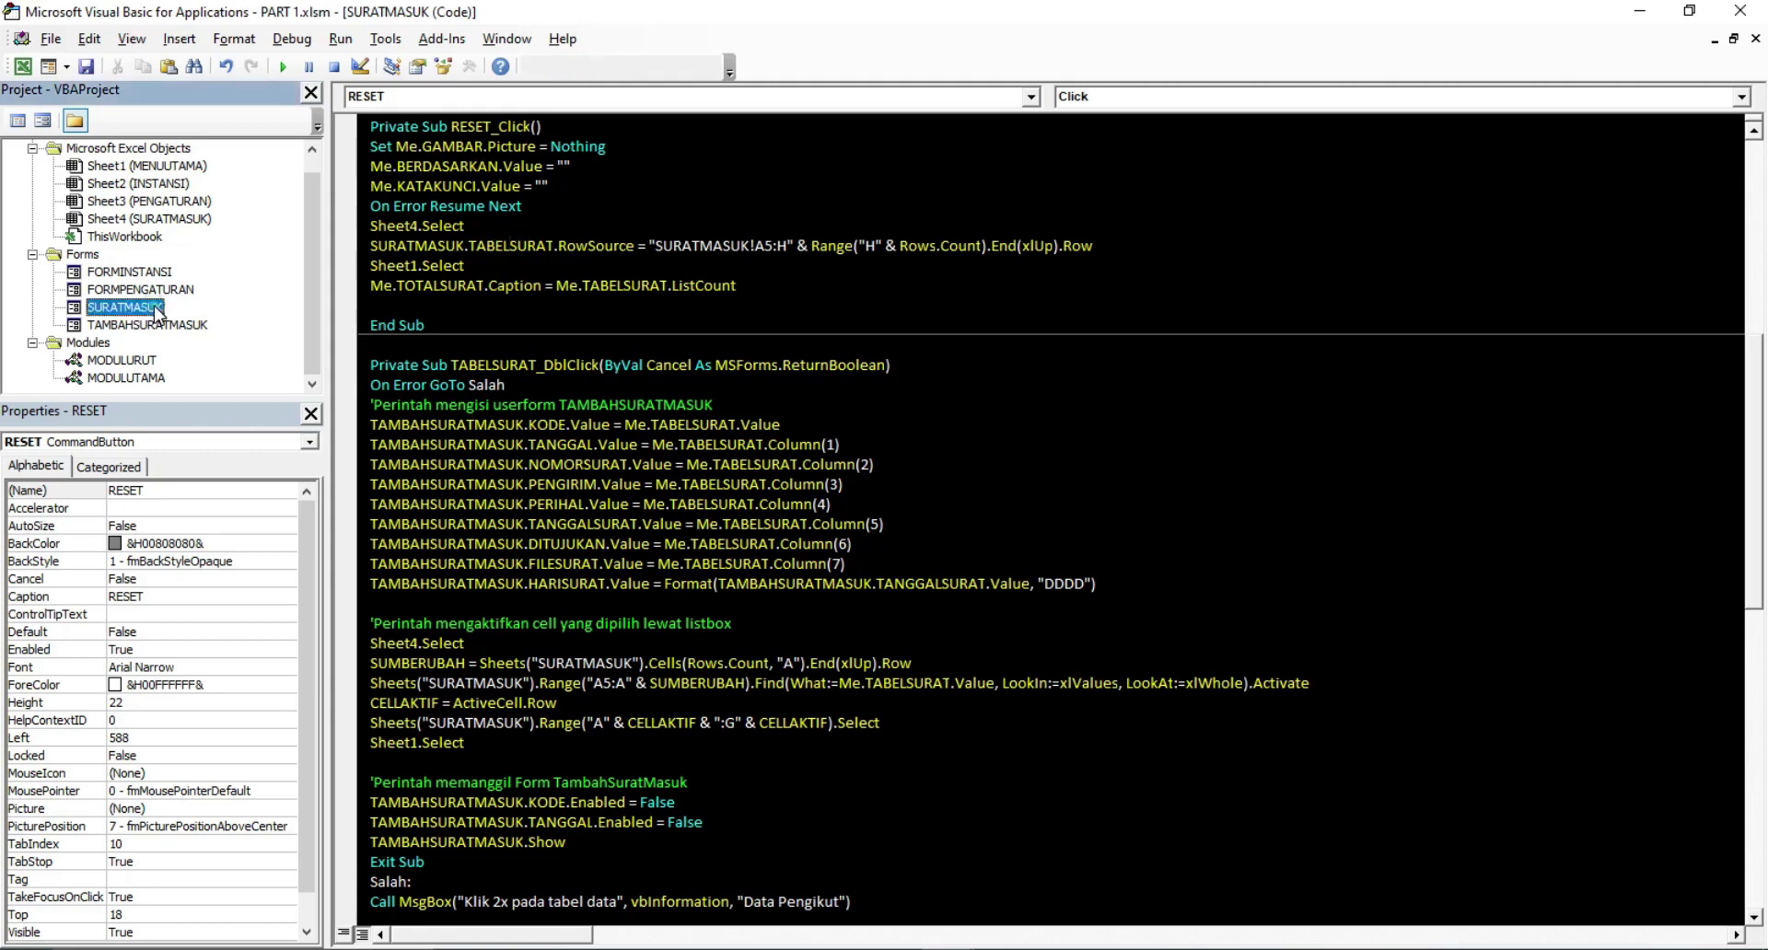
pyautogui.click(1041, 700)
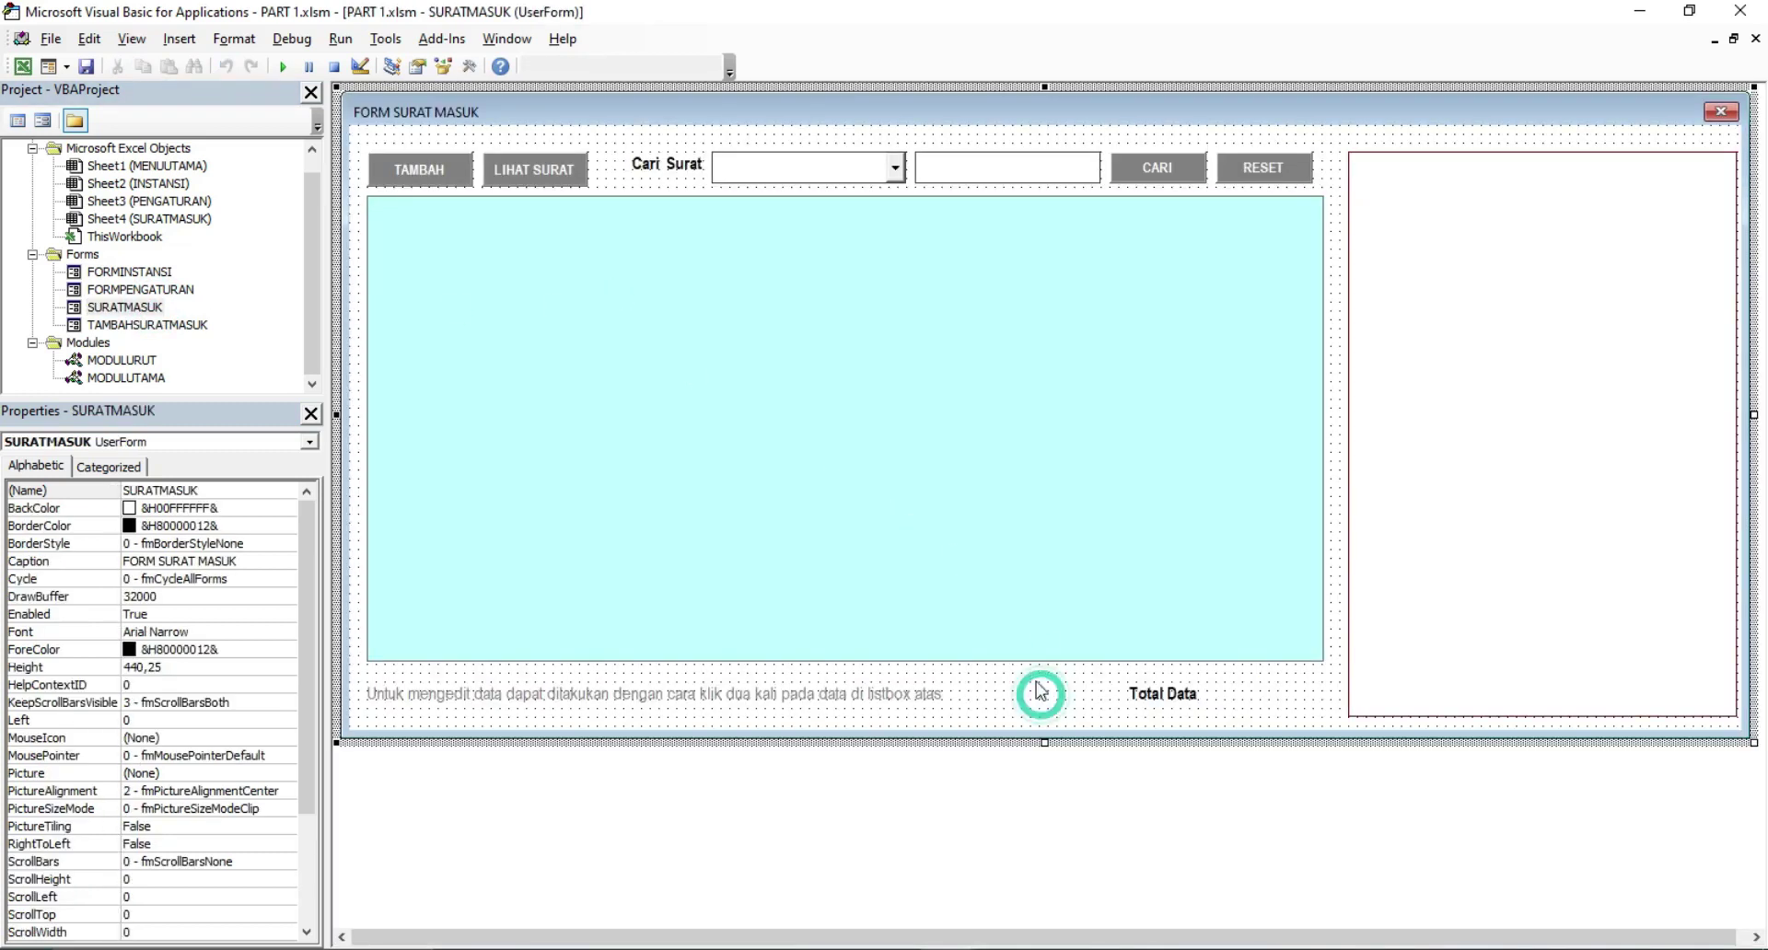
pyautogui.click(560, 138)
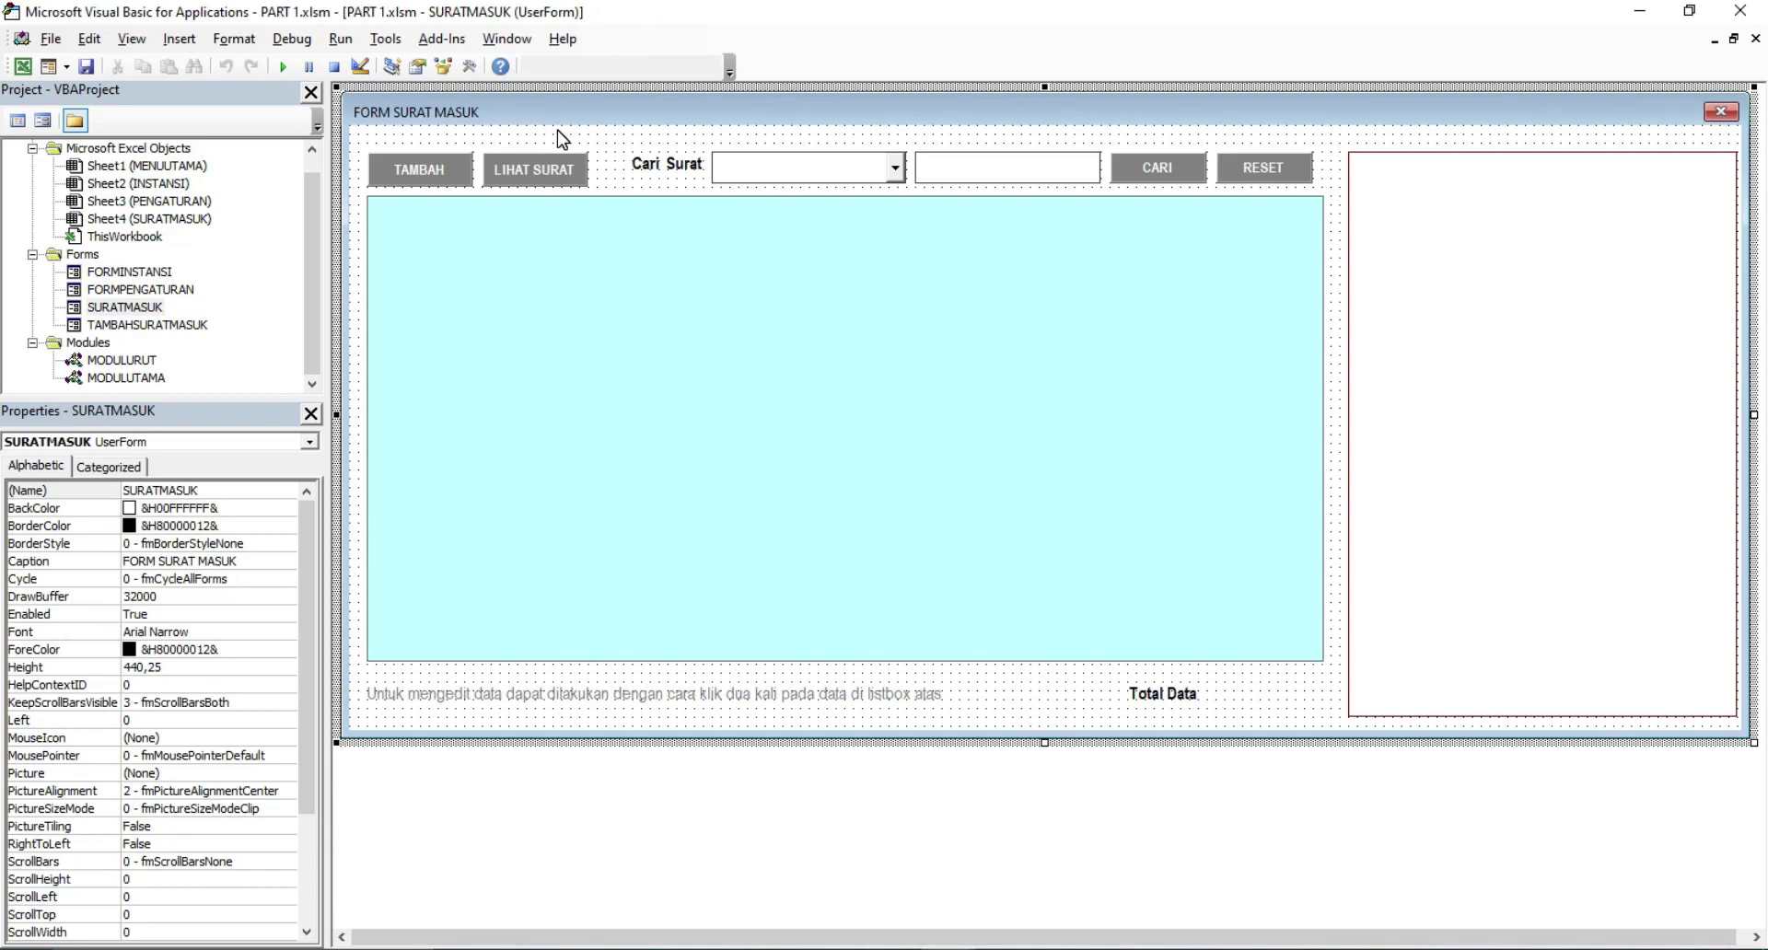
pyautogui.click(145, 309)
pyautogui.doubleClick(161, 323)
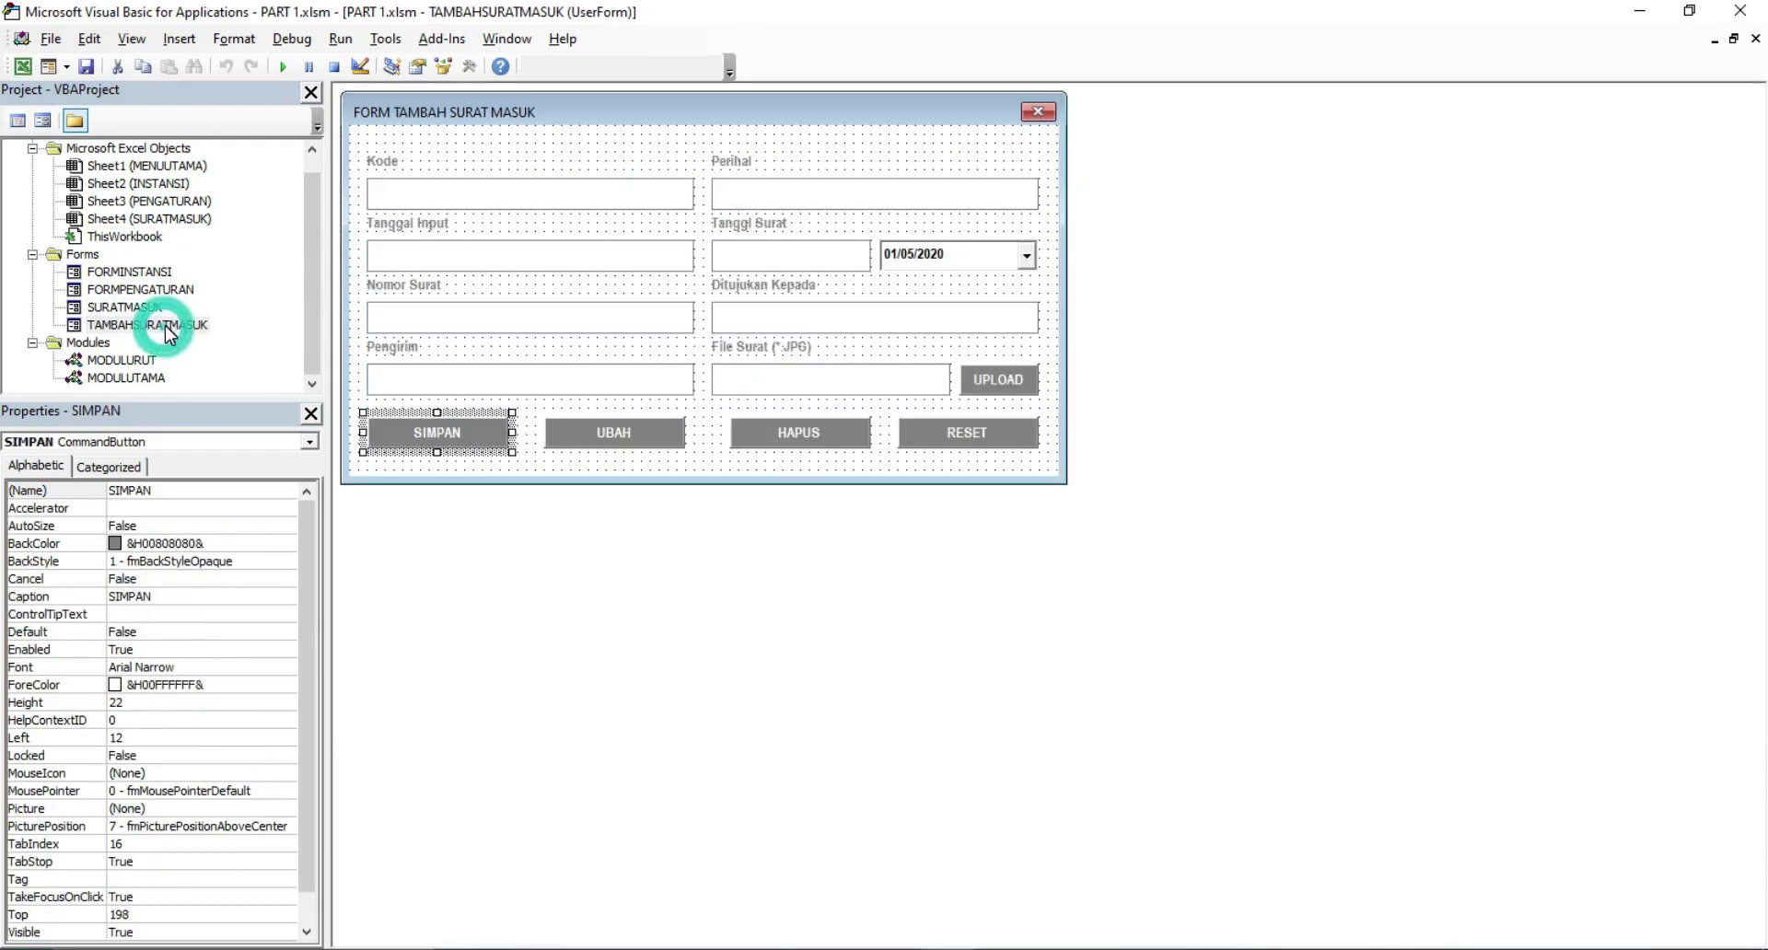
pyautogui.click(793, 437)
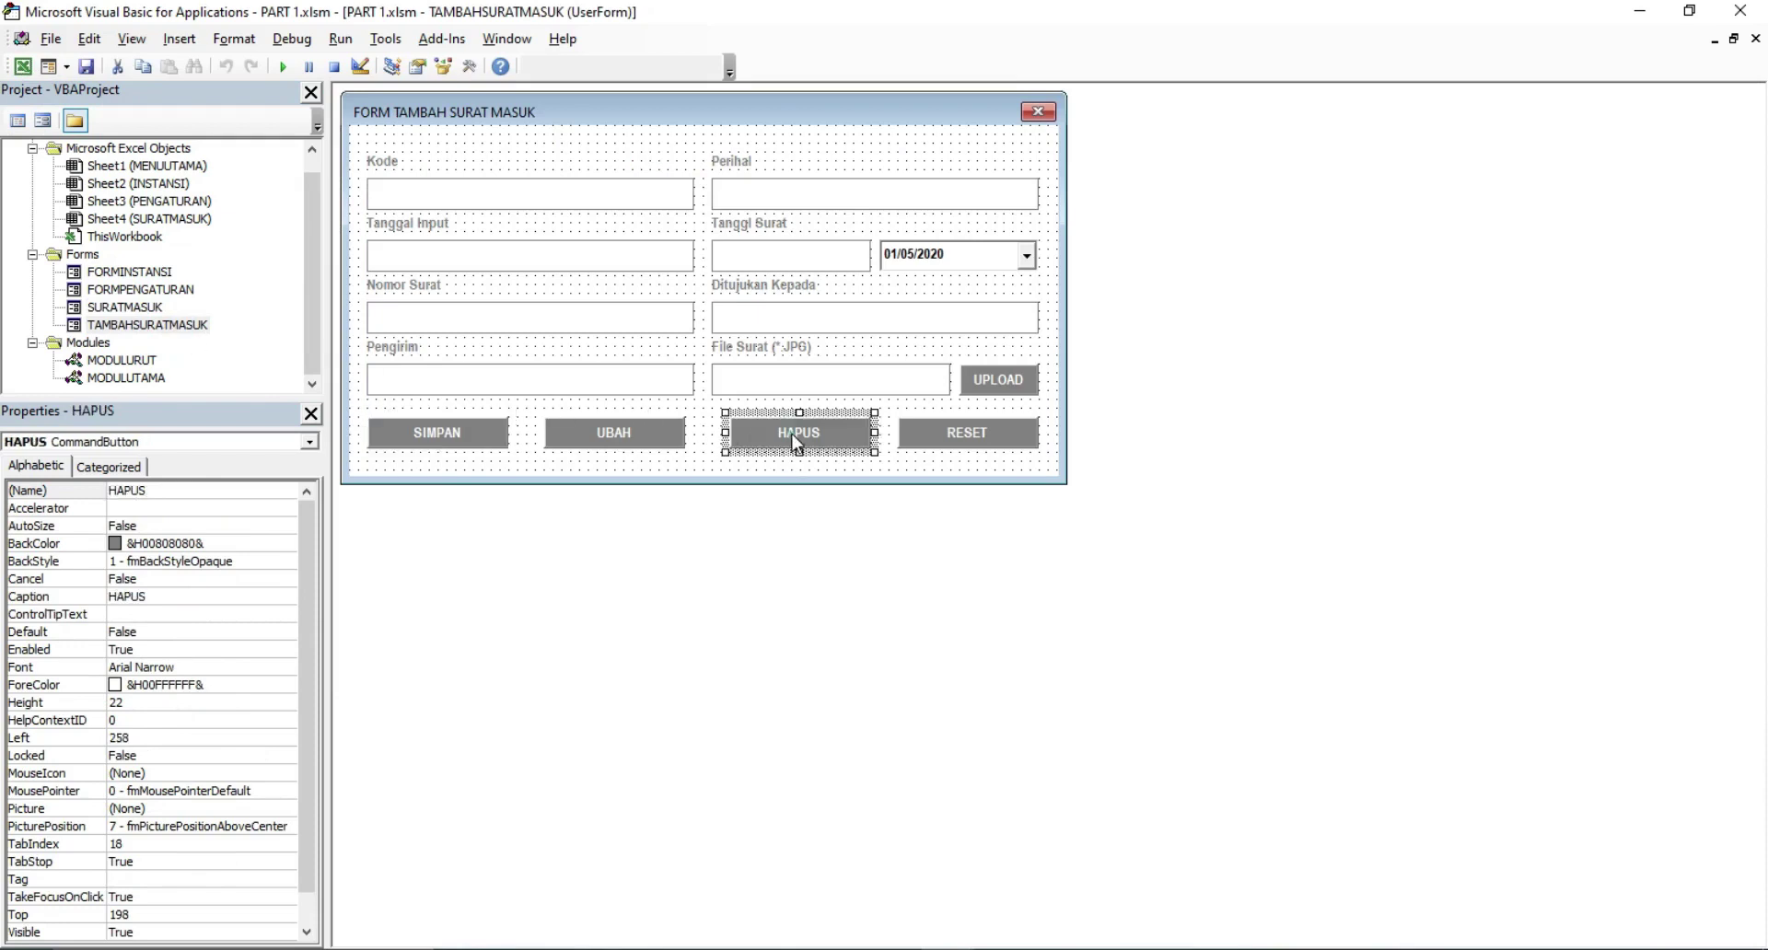
pyautogui.click(967, 444)
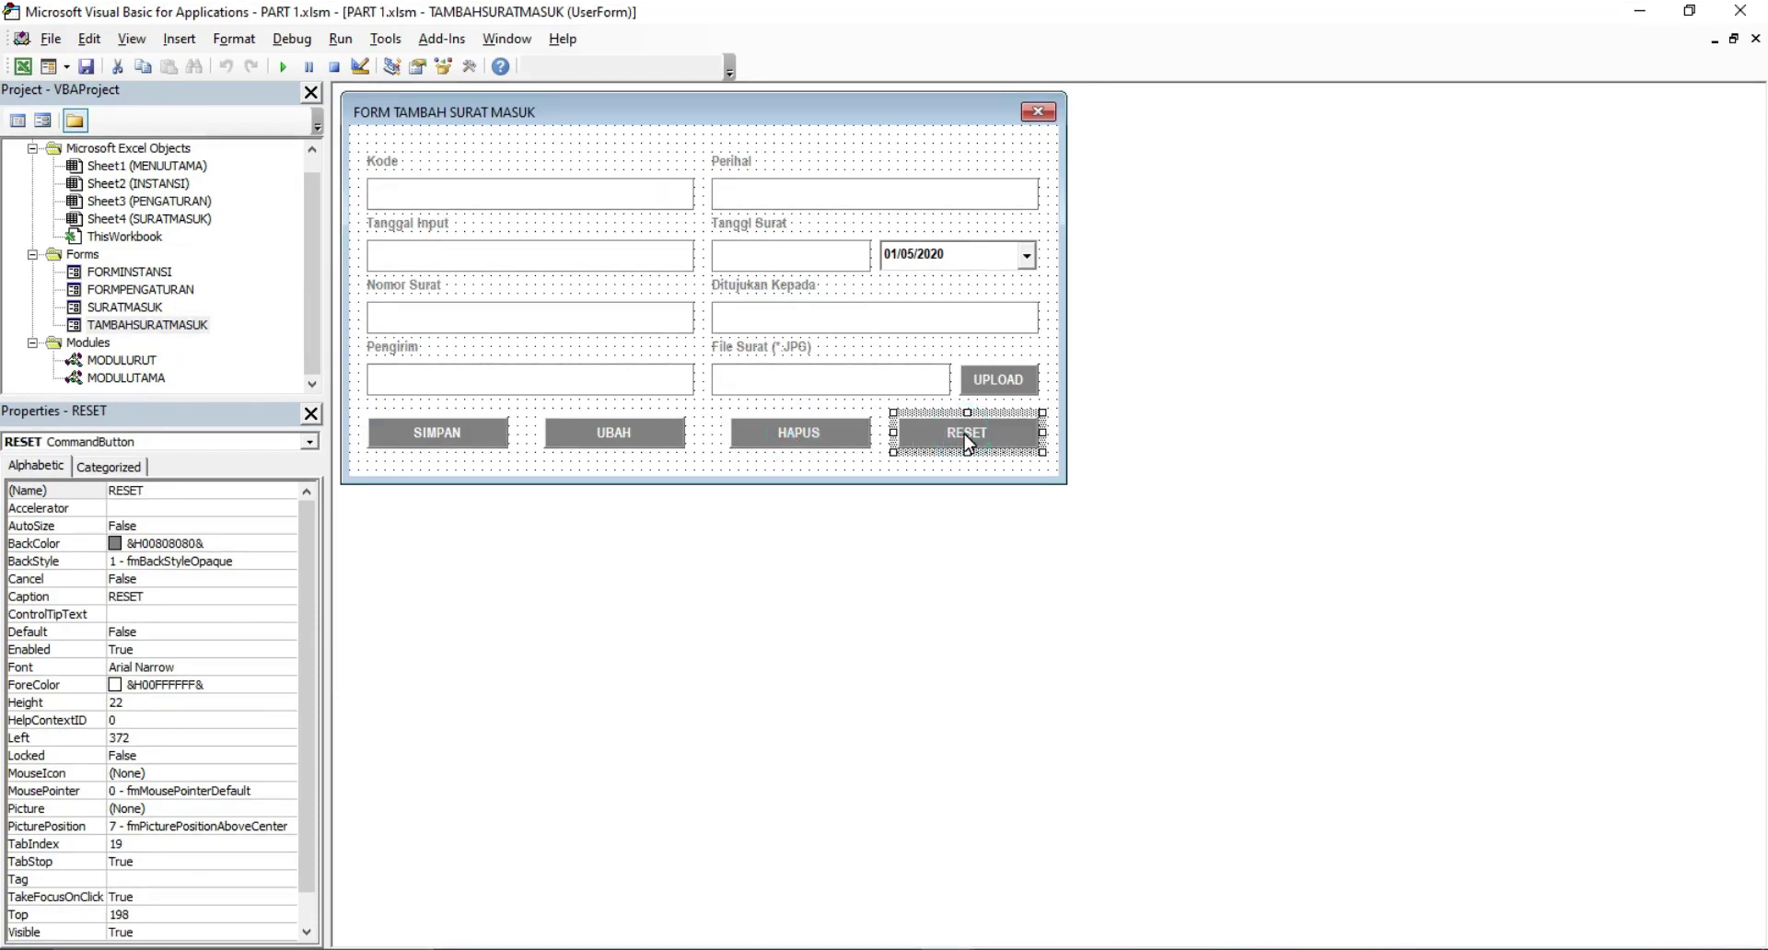
pyautogui.click(22, 67)
pyautogui.click(170, 908)
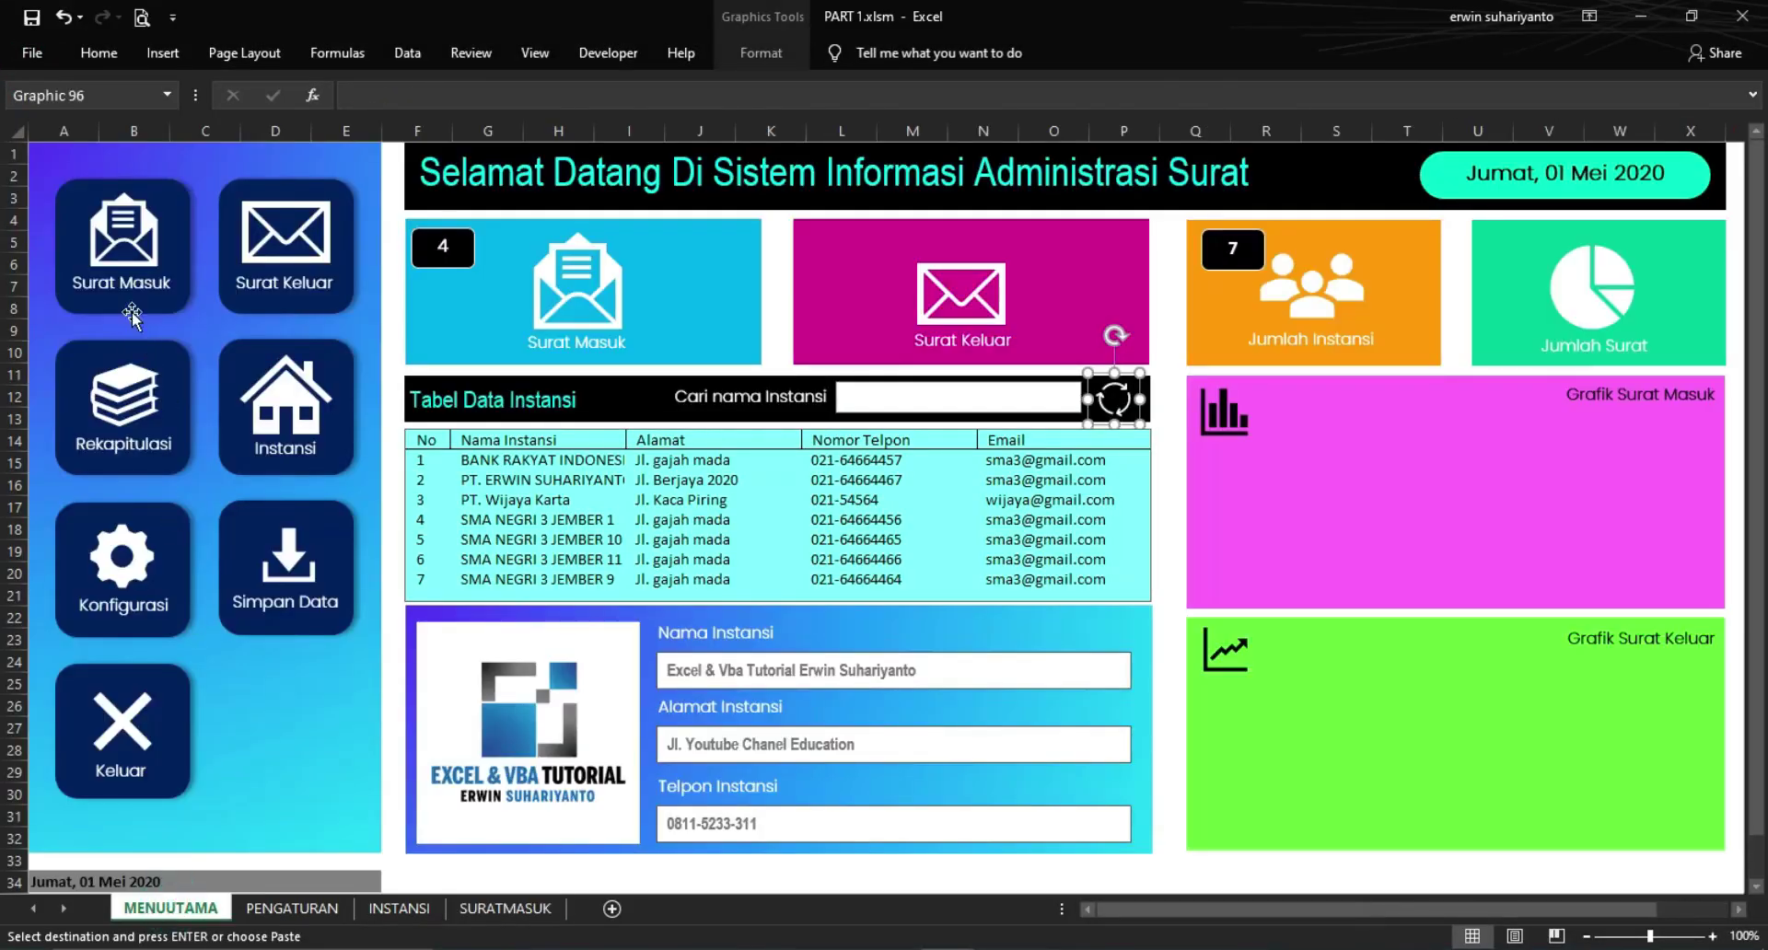
# Launch the incoming-letter form from the Surat Masuk tile, move it aside, and close it
pyautogui.click(124, 277)
pyautogui.moveTo(576, 172)
pyautogui.mouseDown()
pyautogui.moveTo(695, 446)
pyautogui.moveTo(702, 200)
pyautogui.moveTo(564, 356)
pyautogui.mouseUp()
pyautogui.click(1534, 337)
# Inspect the dashboard counter boxes, confirming the 4 box links to =SURATMASUK!$A$2
pyautogui.rightClick(1232, 245)
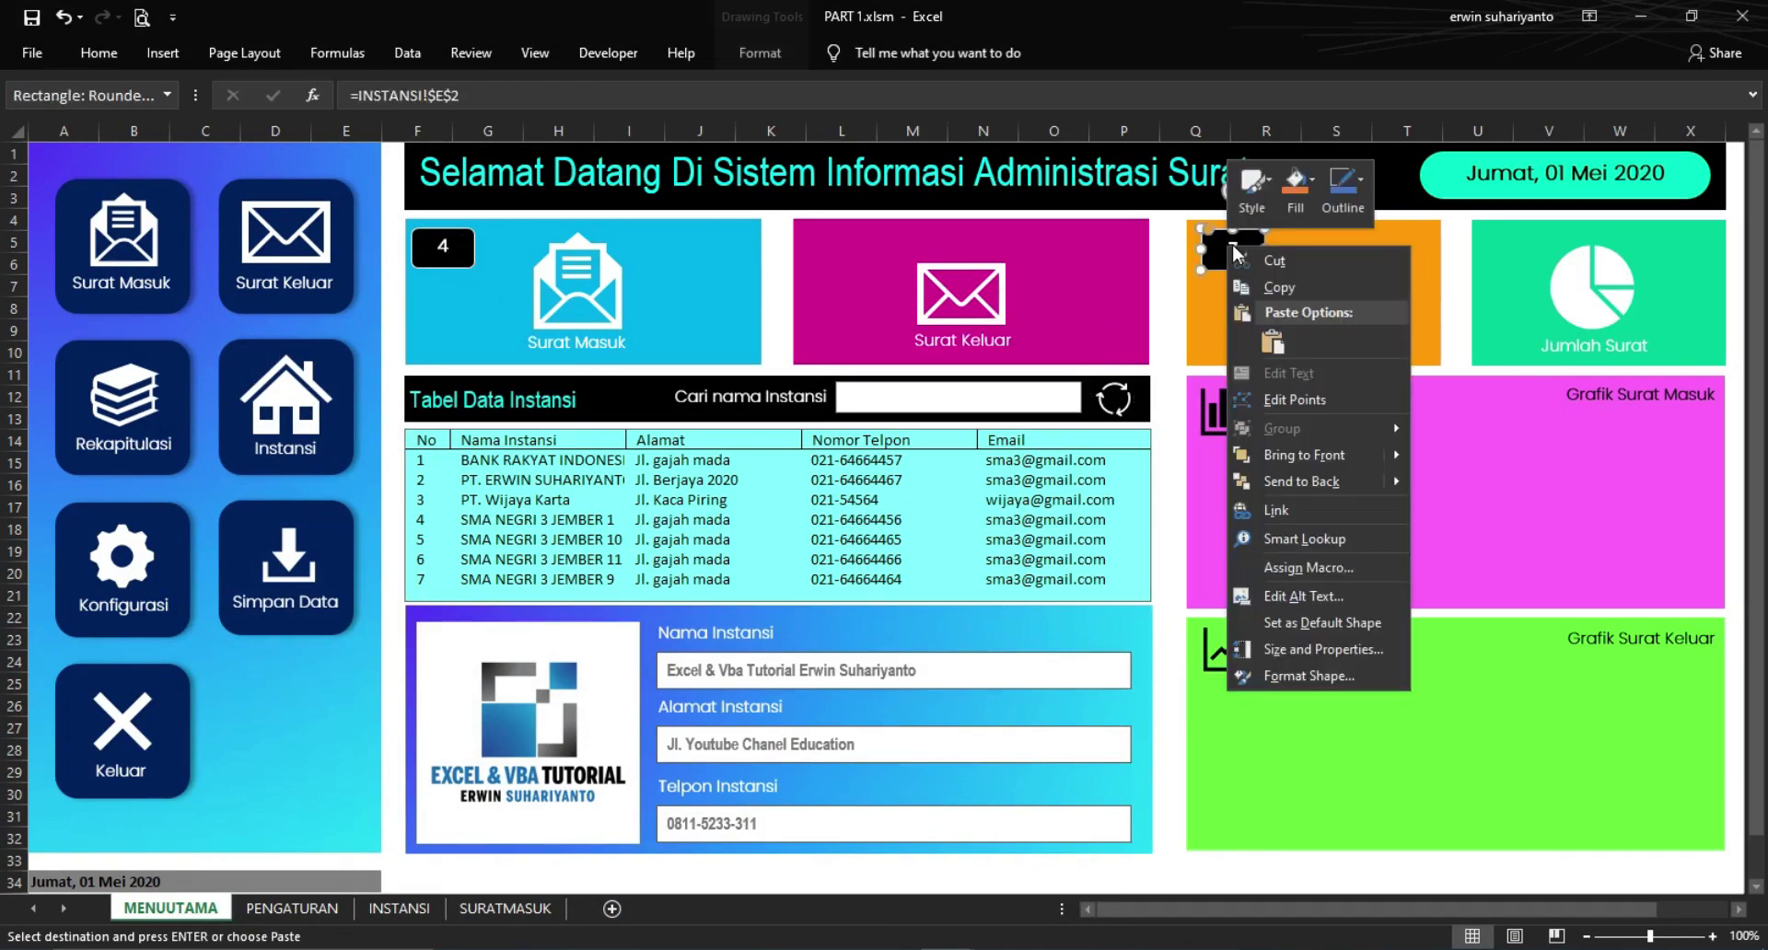
pyautogui.click(1159, 343)
pyautogui.click(1159, 344)
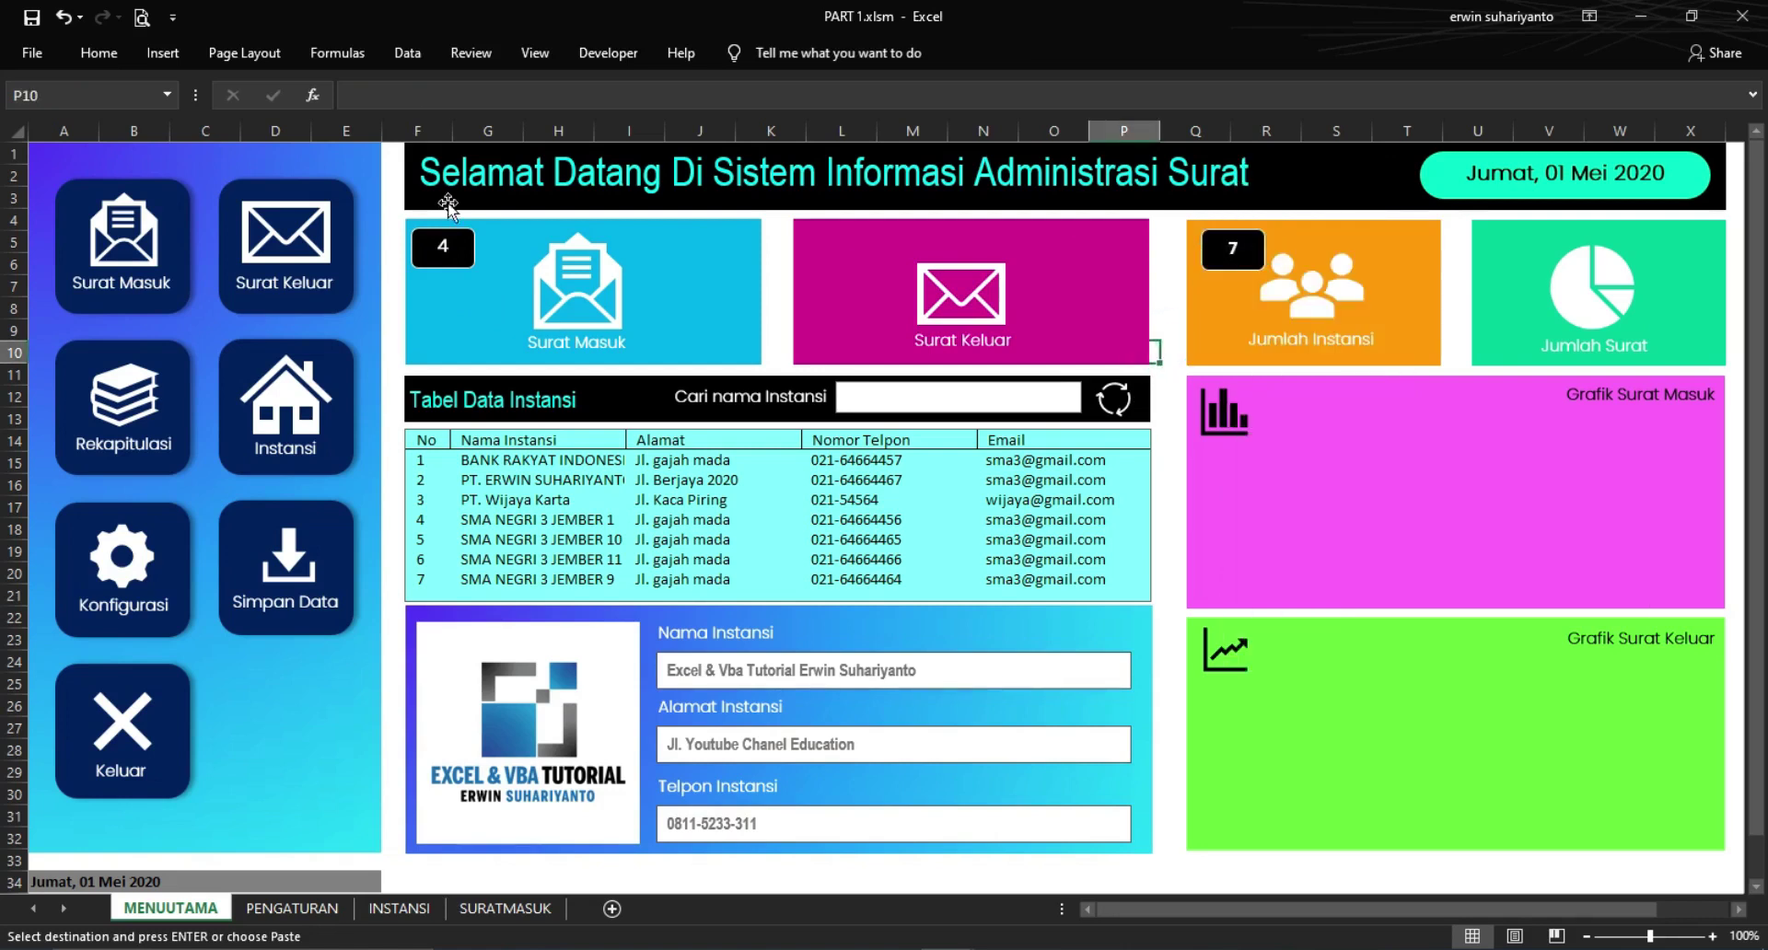
pyautogui.click(440, 241)
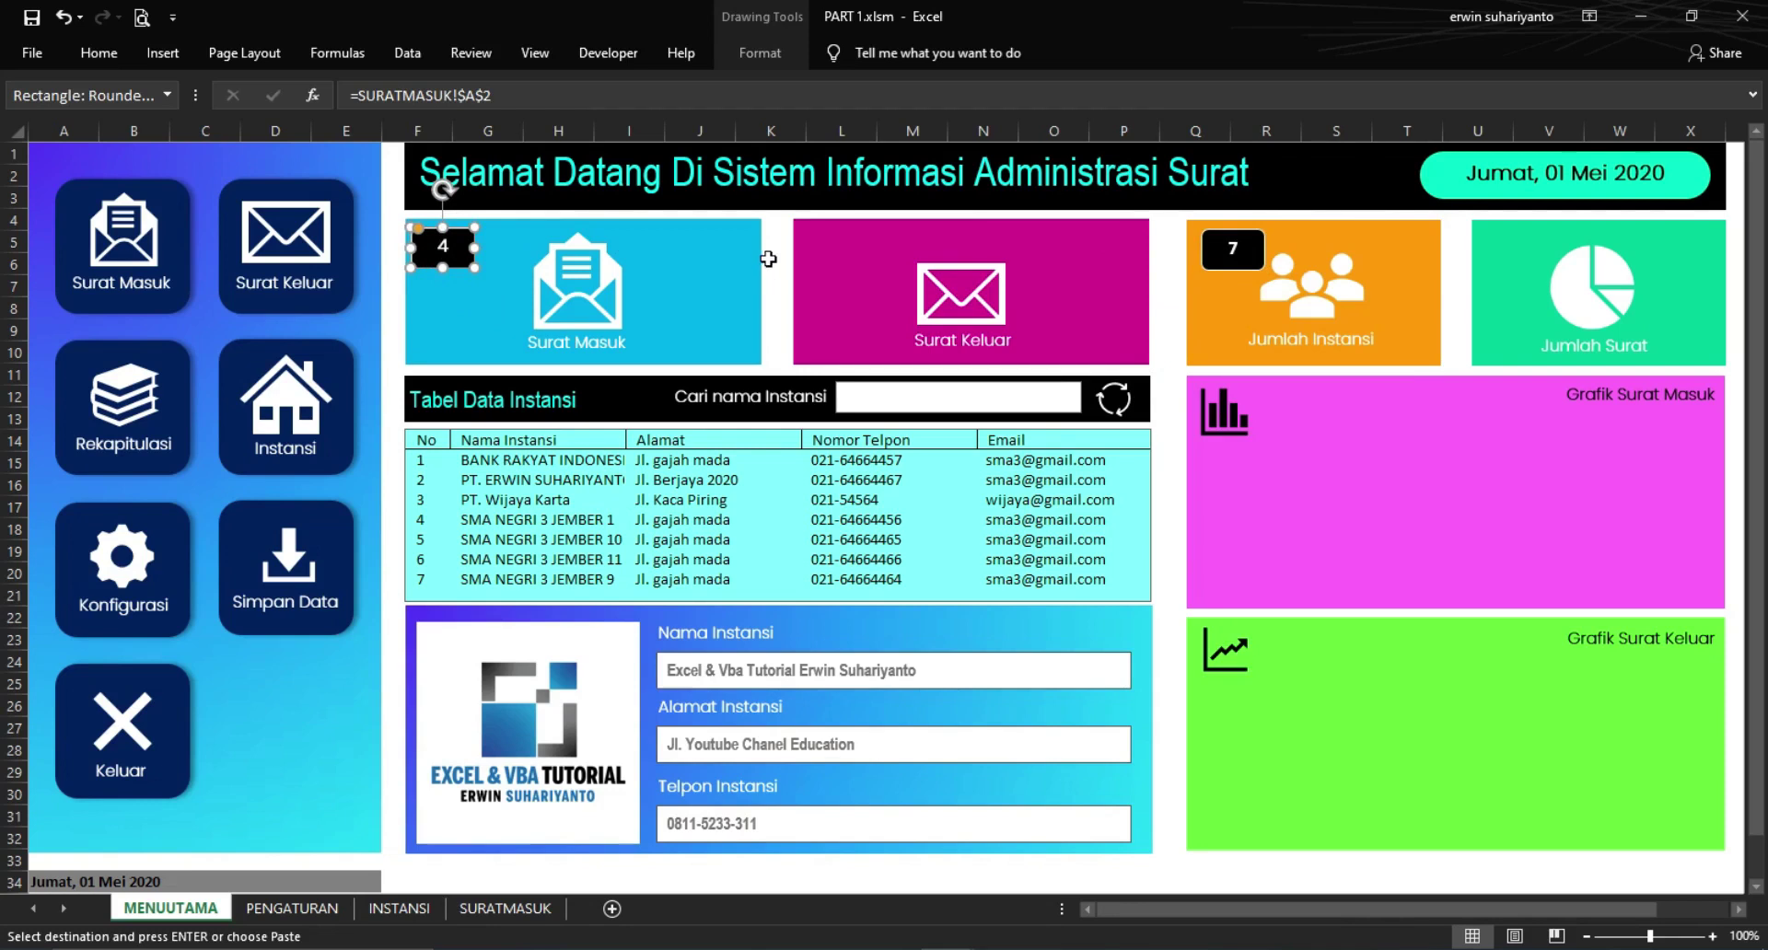
pyautogui.click(768, 263)
pyautogui.click(442, 247)
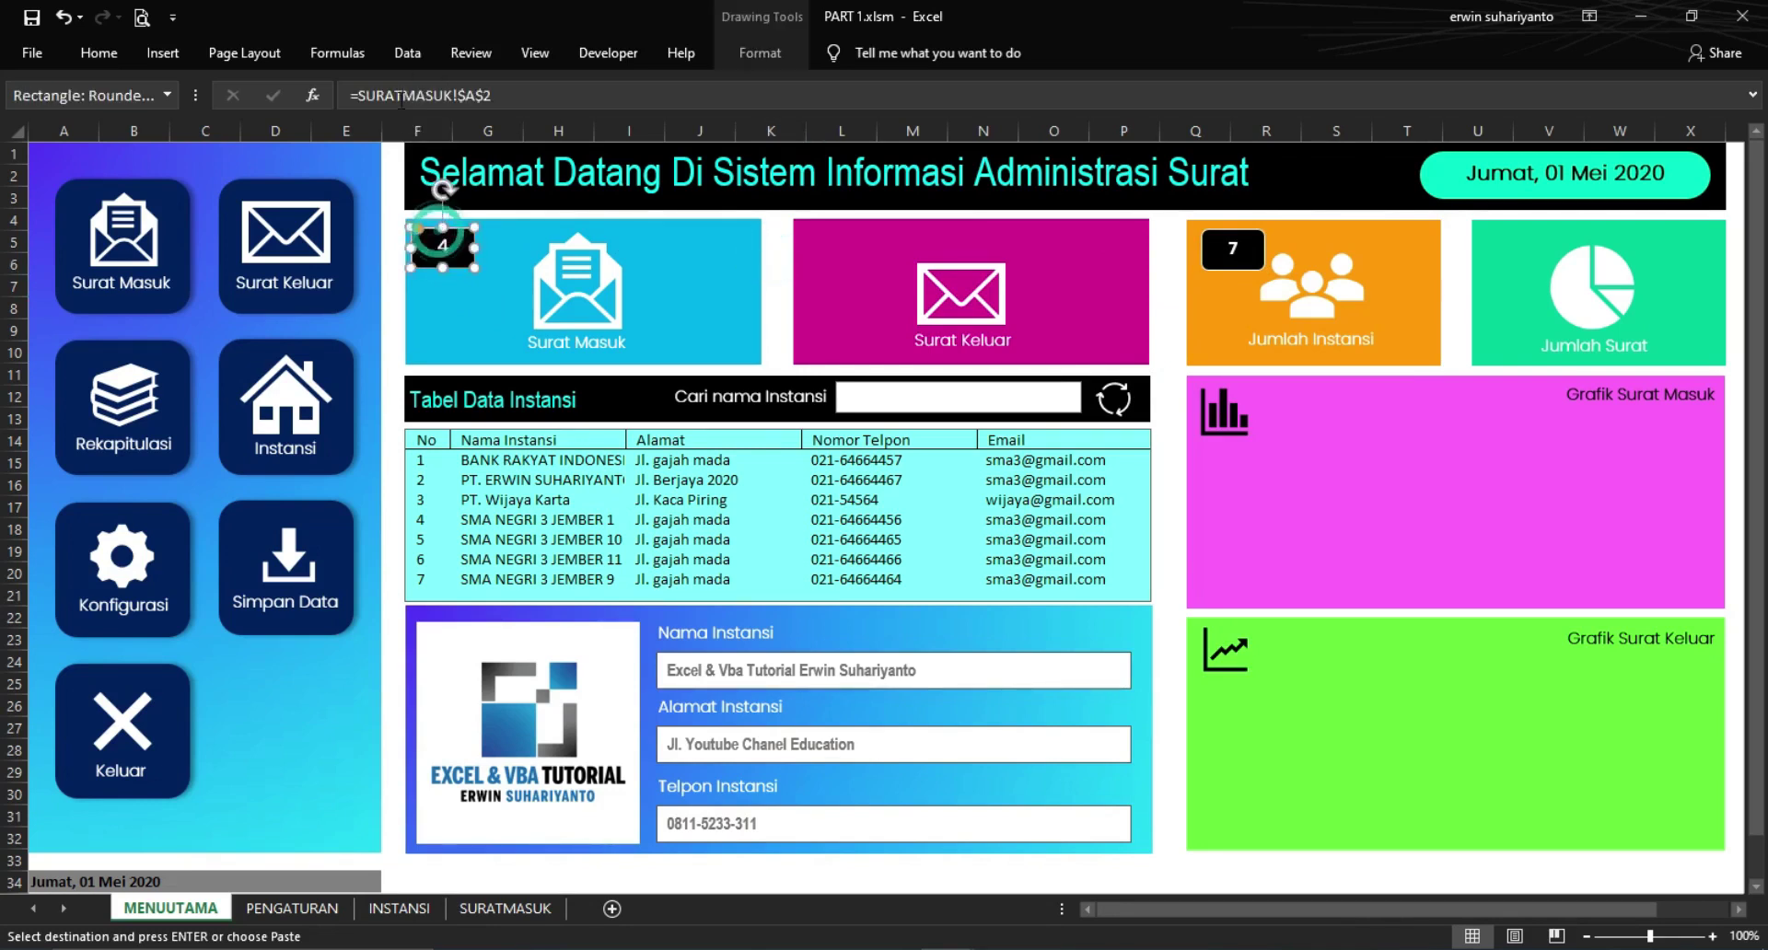
# On the SURATMASUK sheet, inspect A2's =COUNTA($A$5:$A$7998) formula and commit it unchanged
pyautogui.click(506, 912)
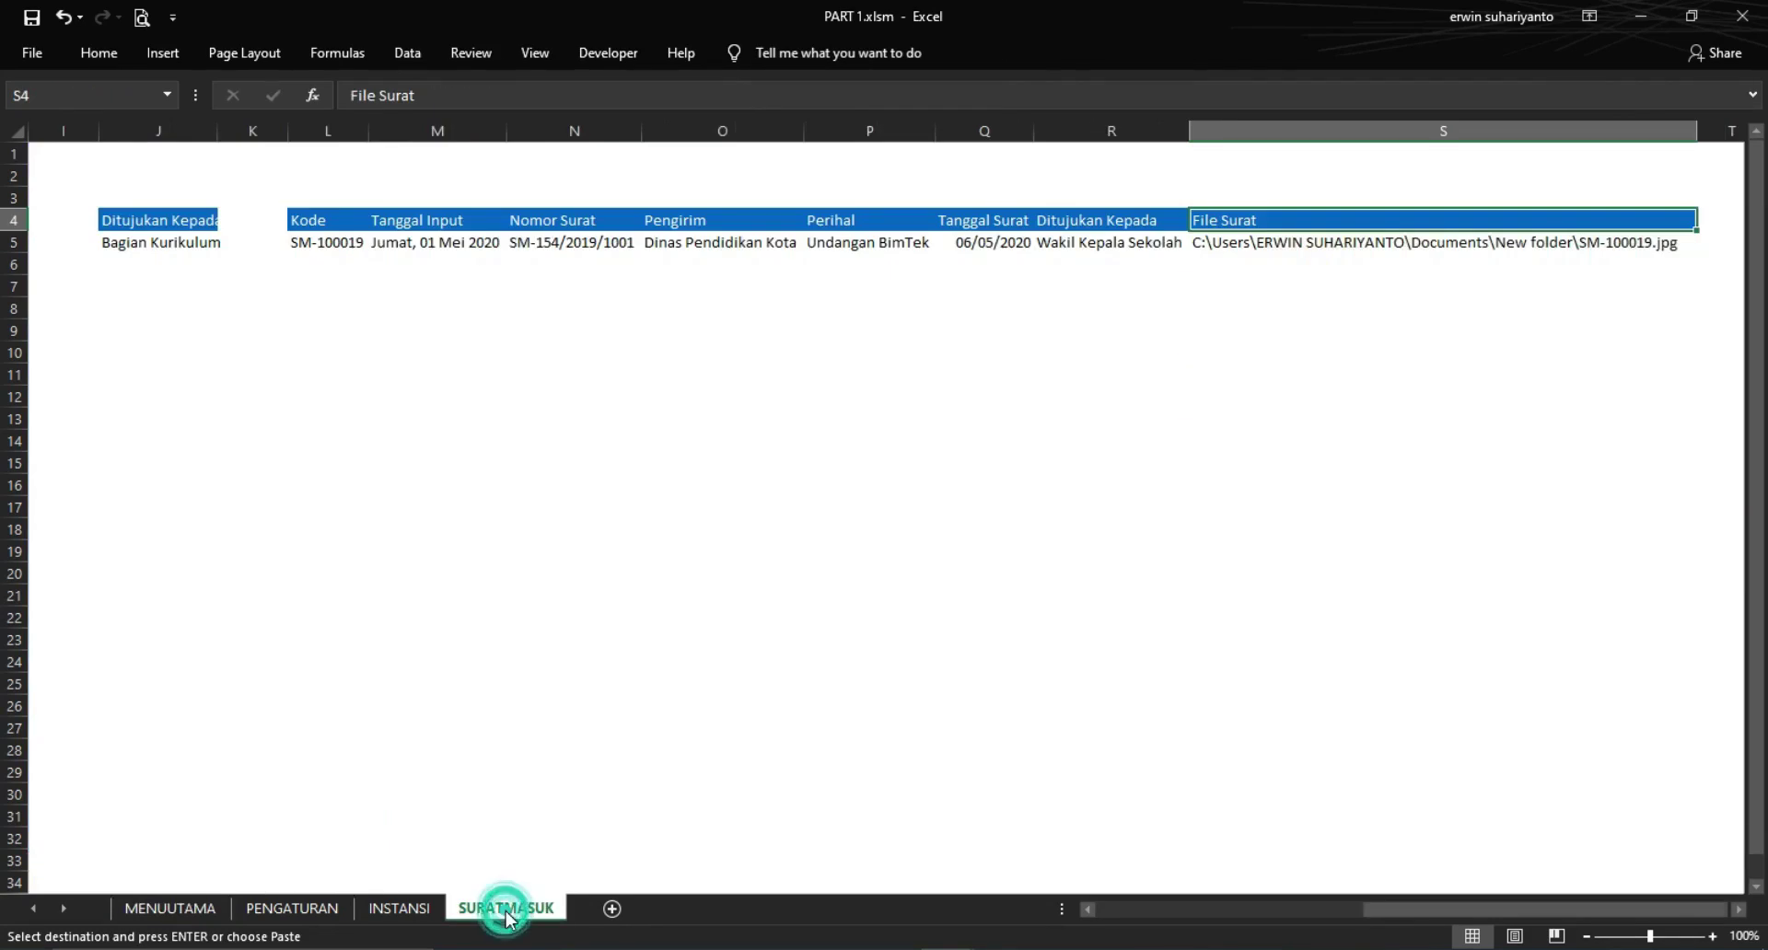
pyautogui.click(1130, 912)
pyautogui.moveTo(1130, 911); pyautogui.dragTo(1090, 912)
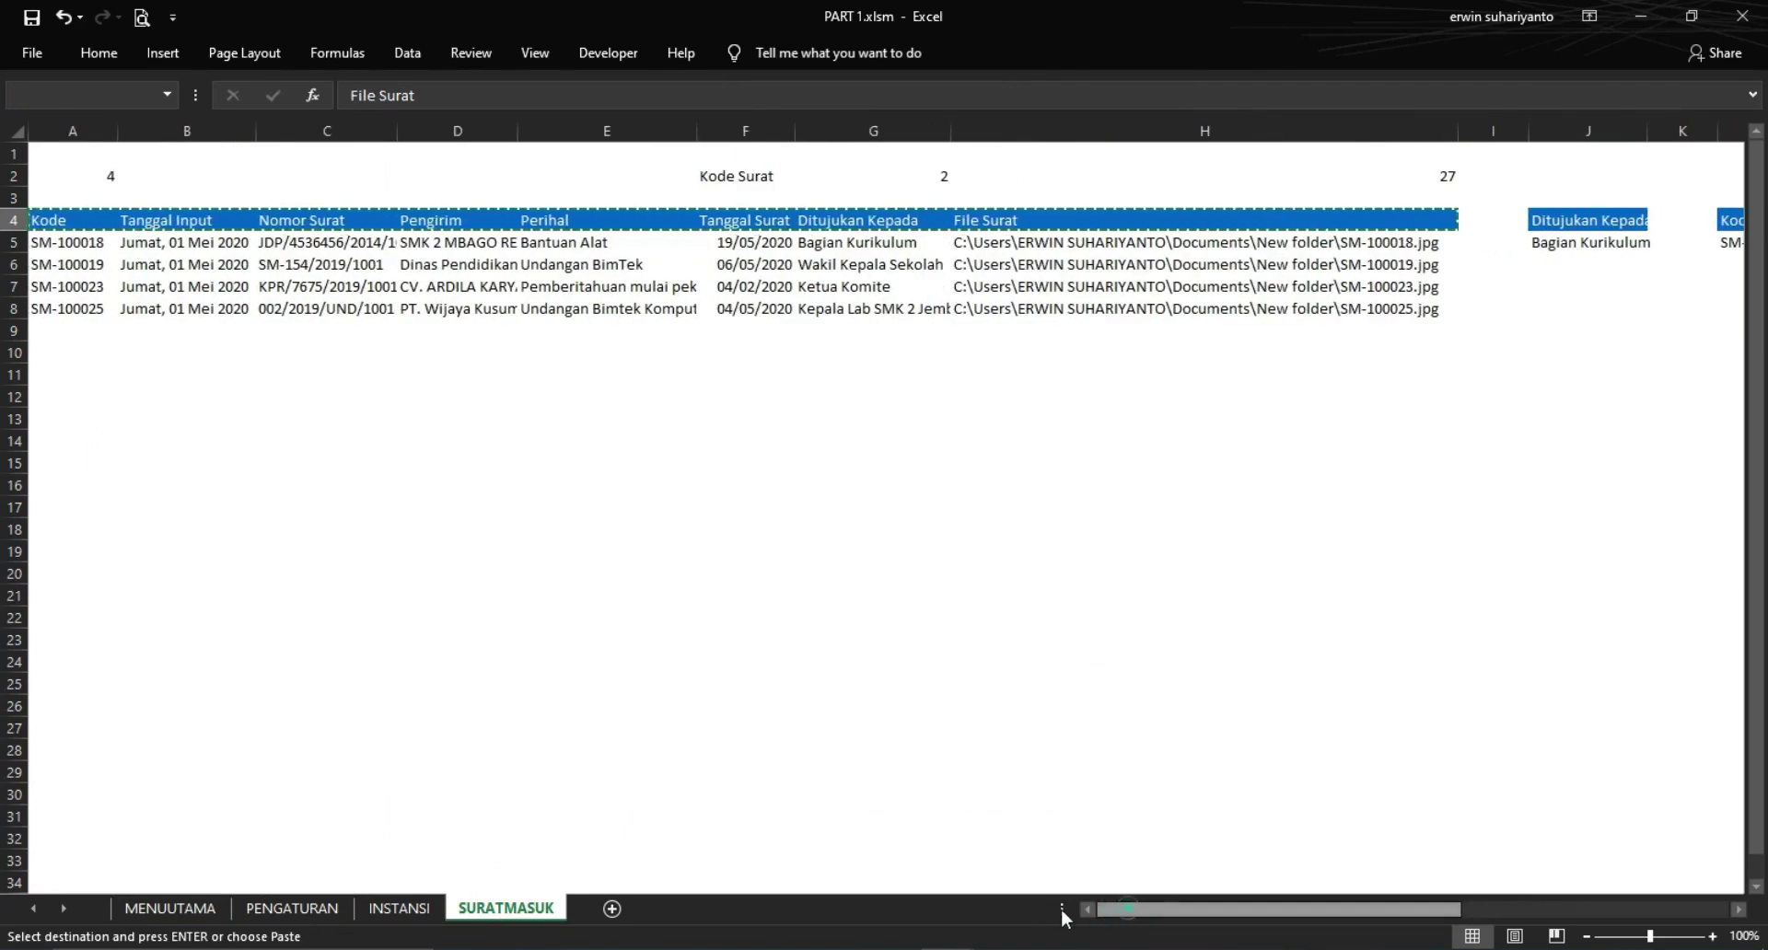
pyautogui.click(131, 176)
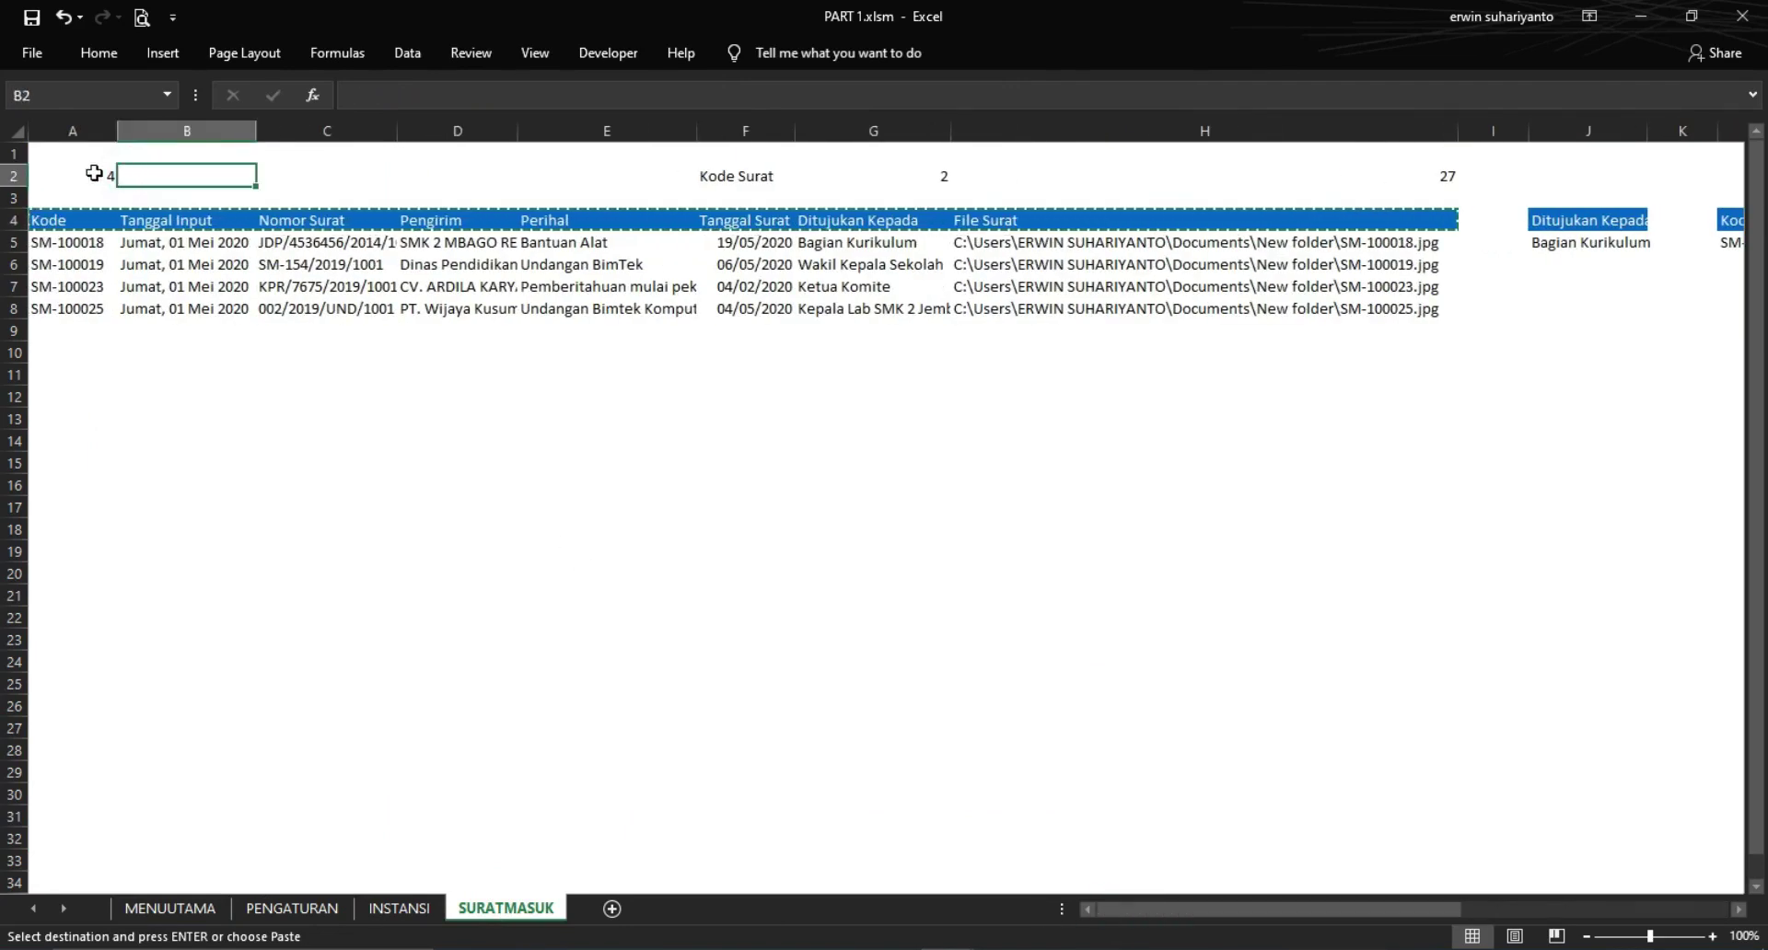
pyautogui.click(91, 174)
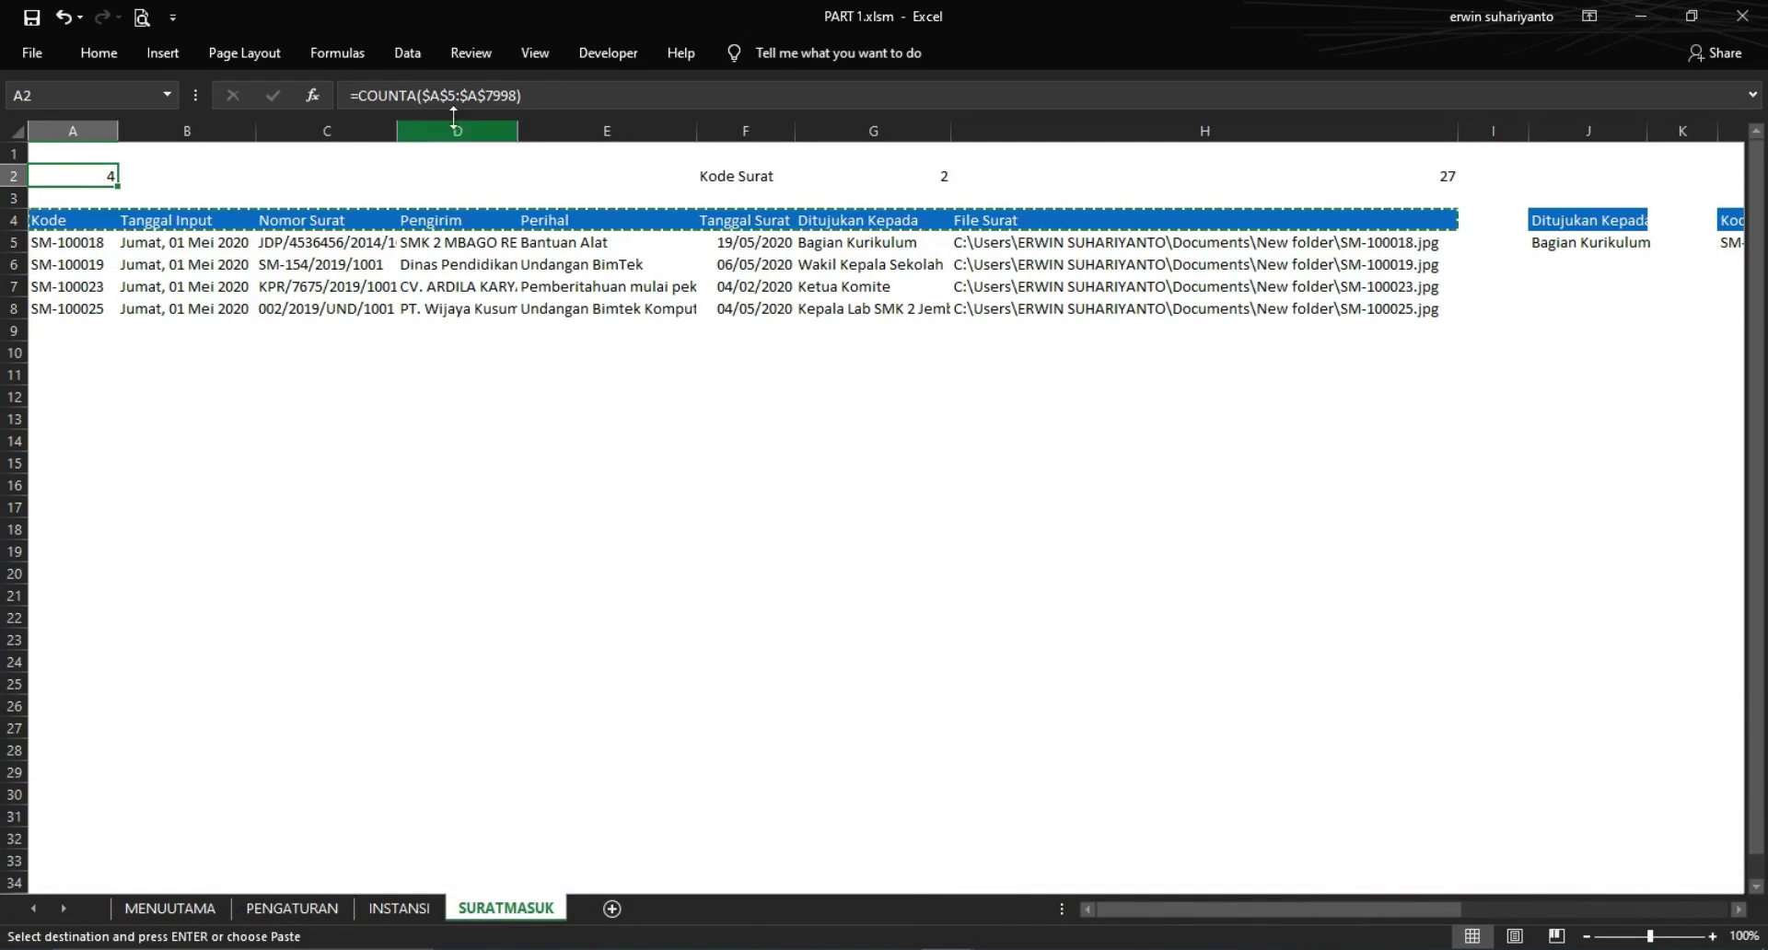
pyautogui.click(527, 95)
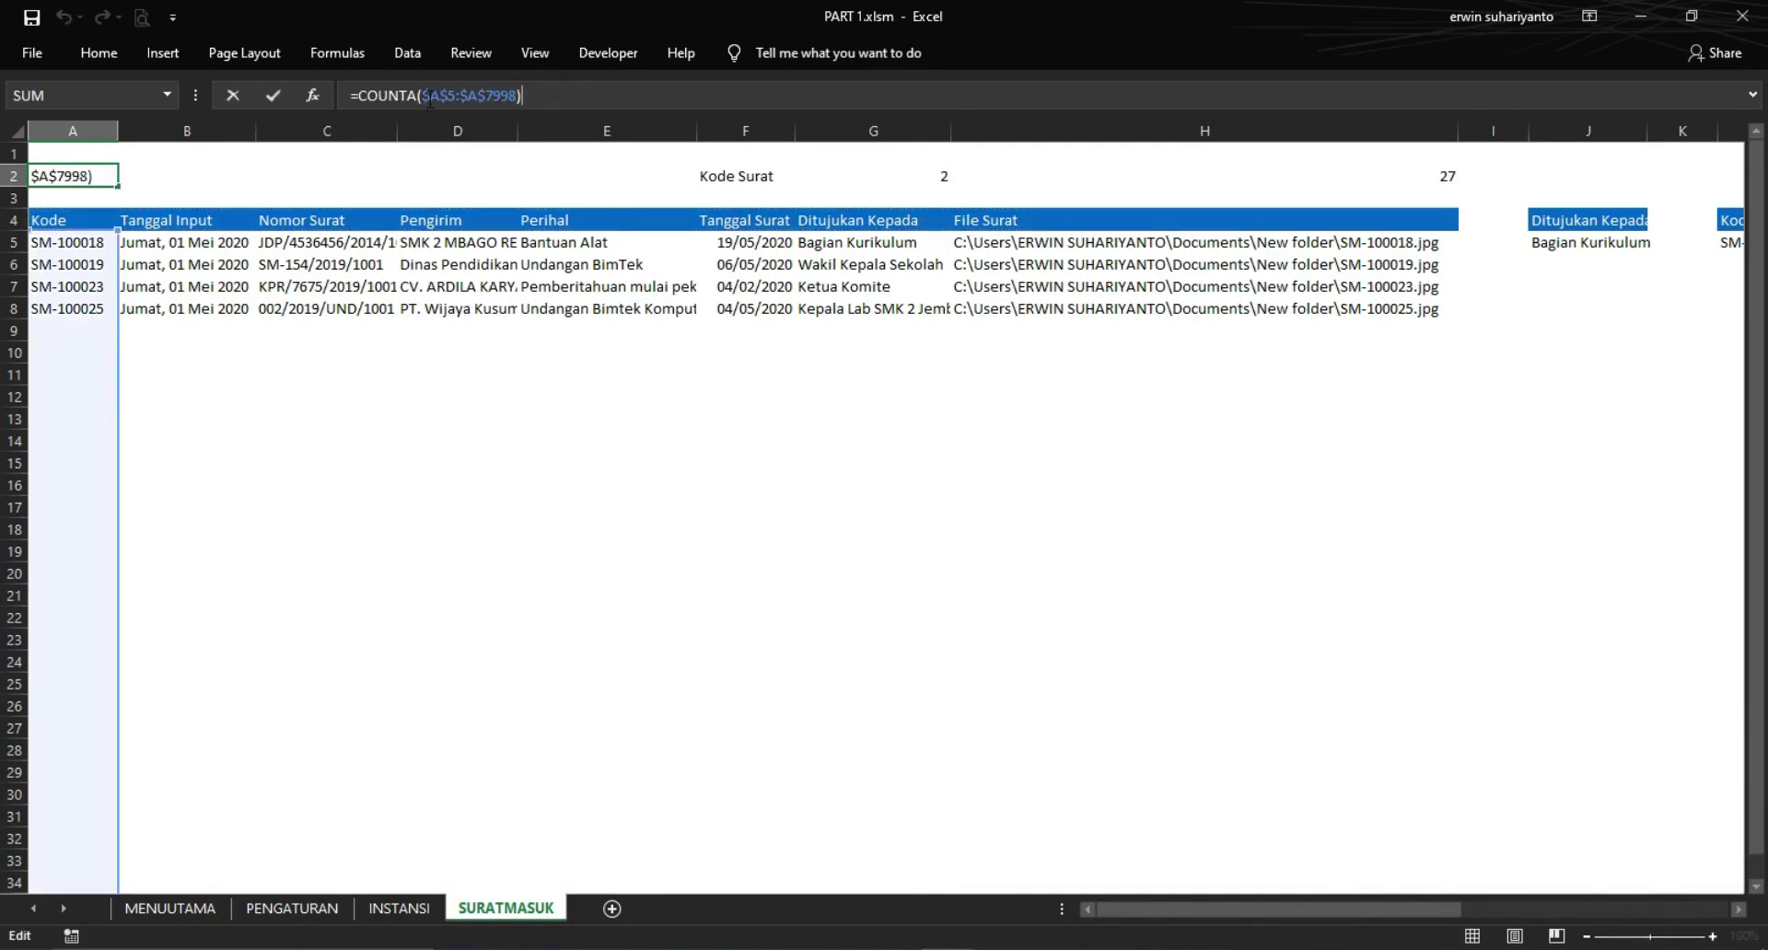
pyautogui.click(108, 175)
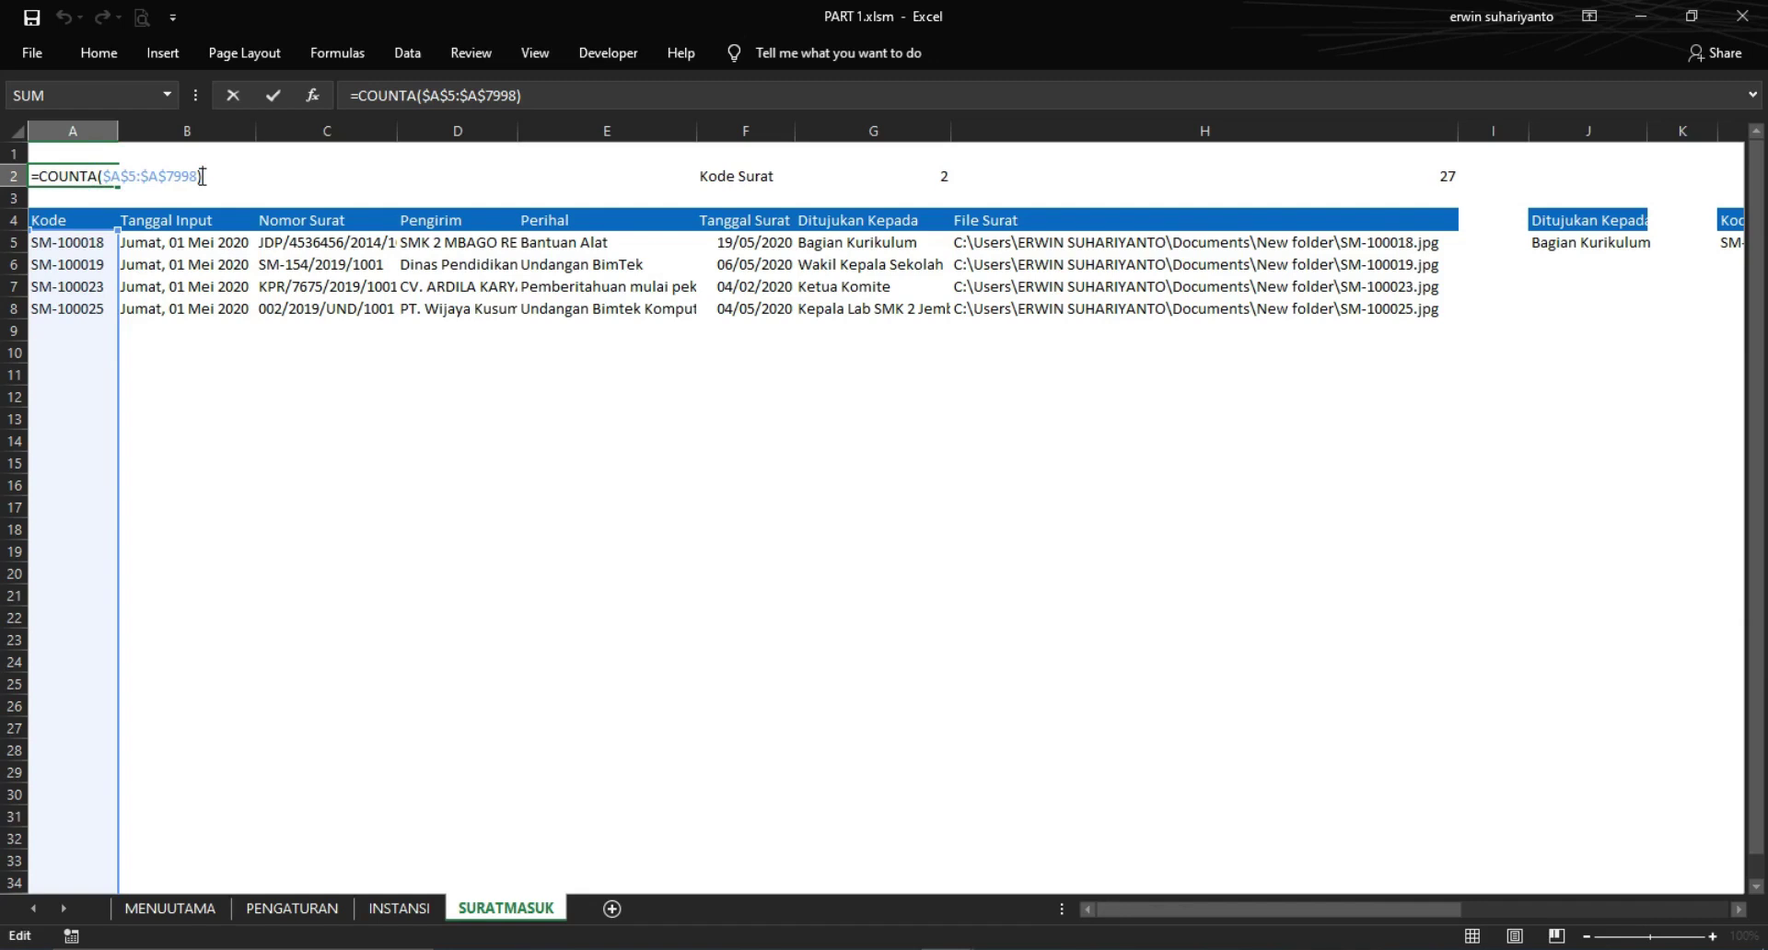
pyautogui.press('Return')
# Recheck the A2 count formula, then go back to the MENUUTAMA dashboard
pyautogui.click(75, 182)
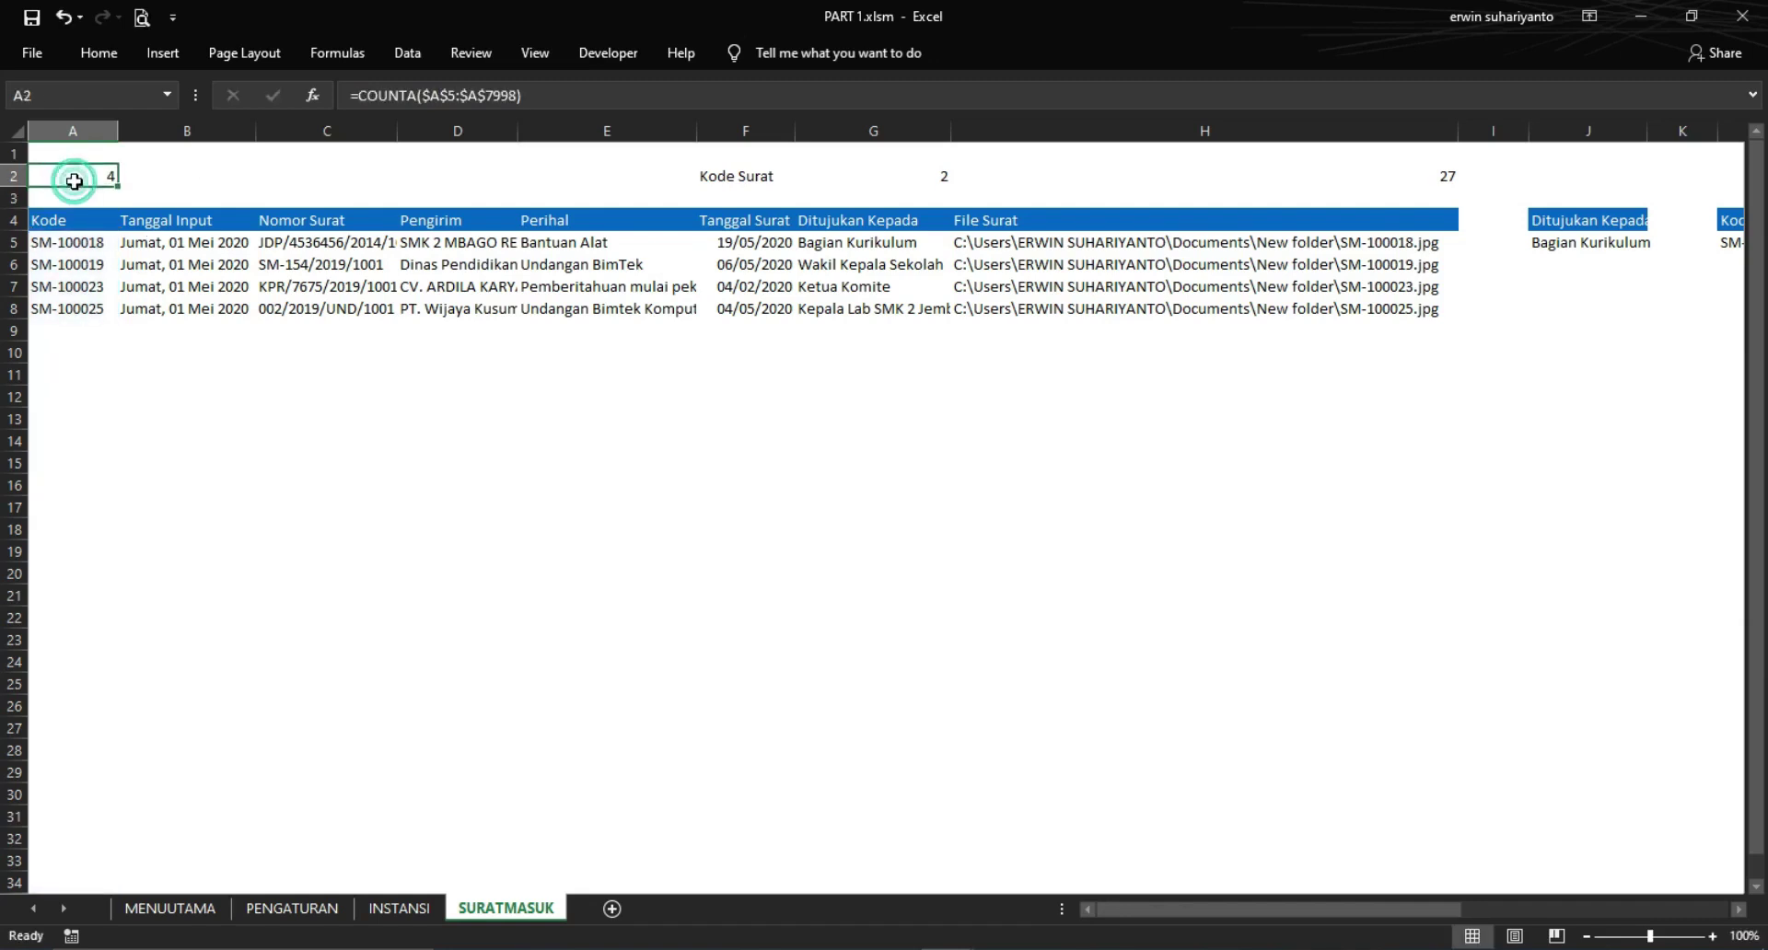
pyautogui.doubleClick(75, 181)
pyautogui.press('Return')
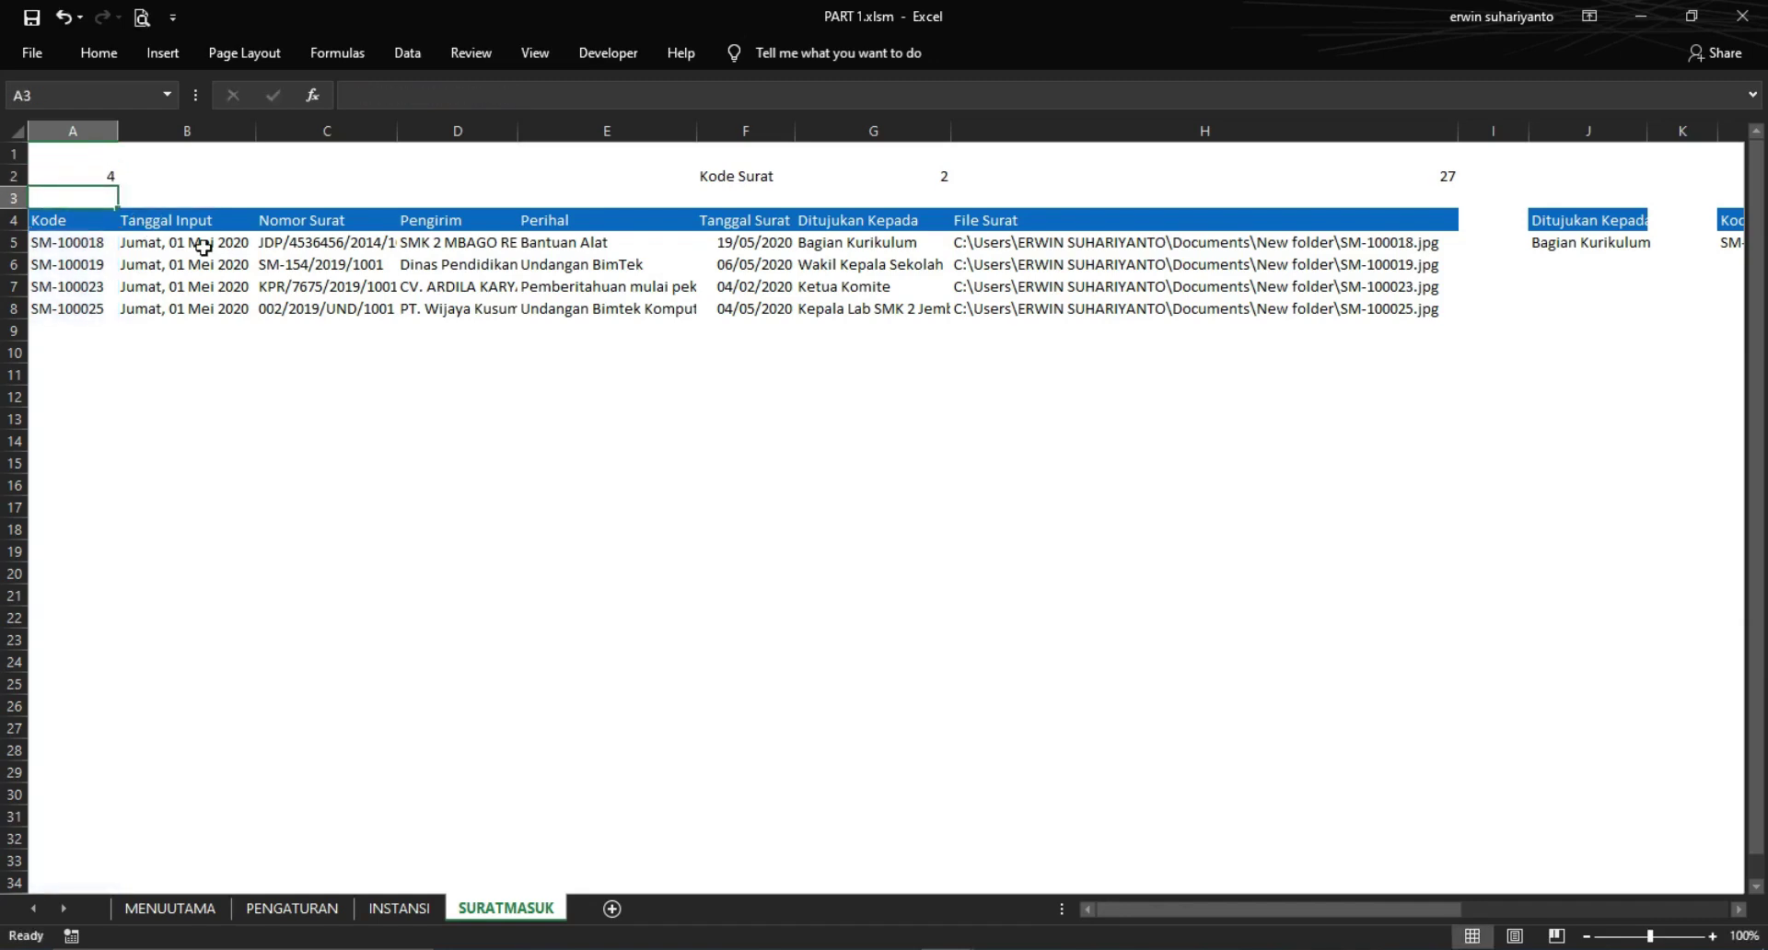
pyautogui.click(170, 908)
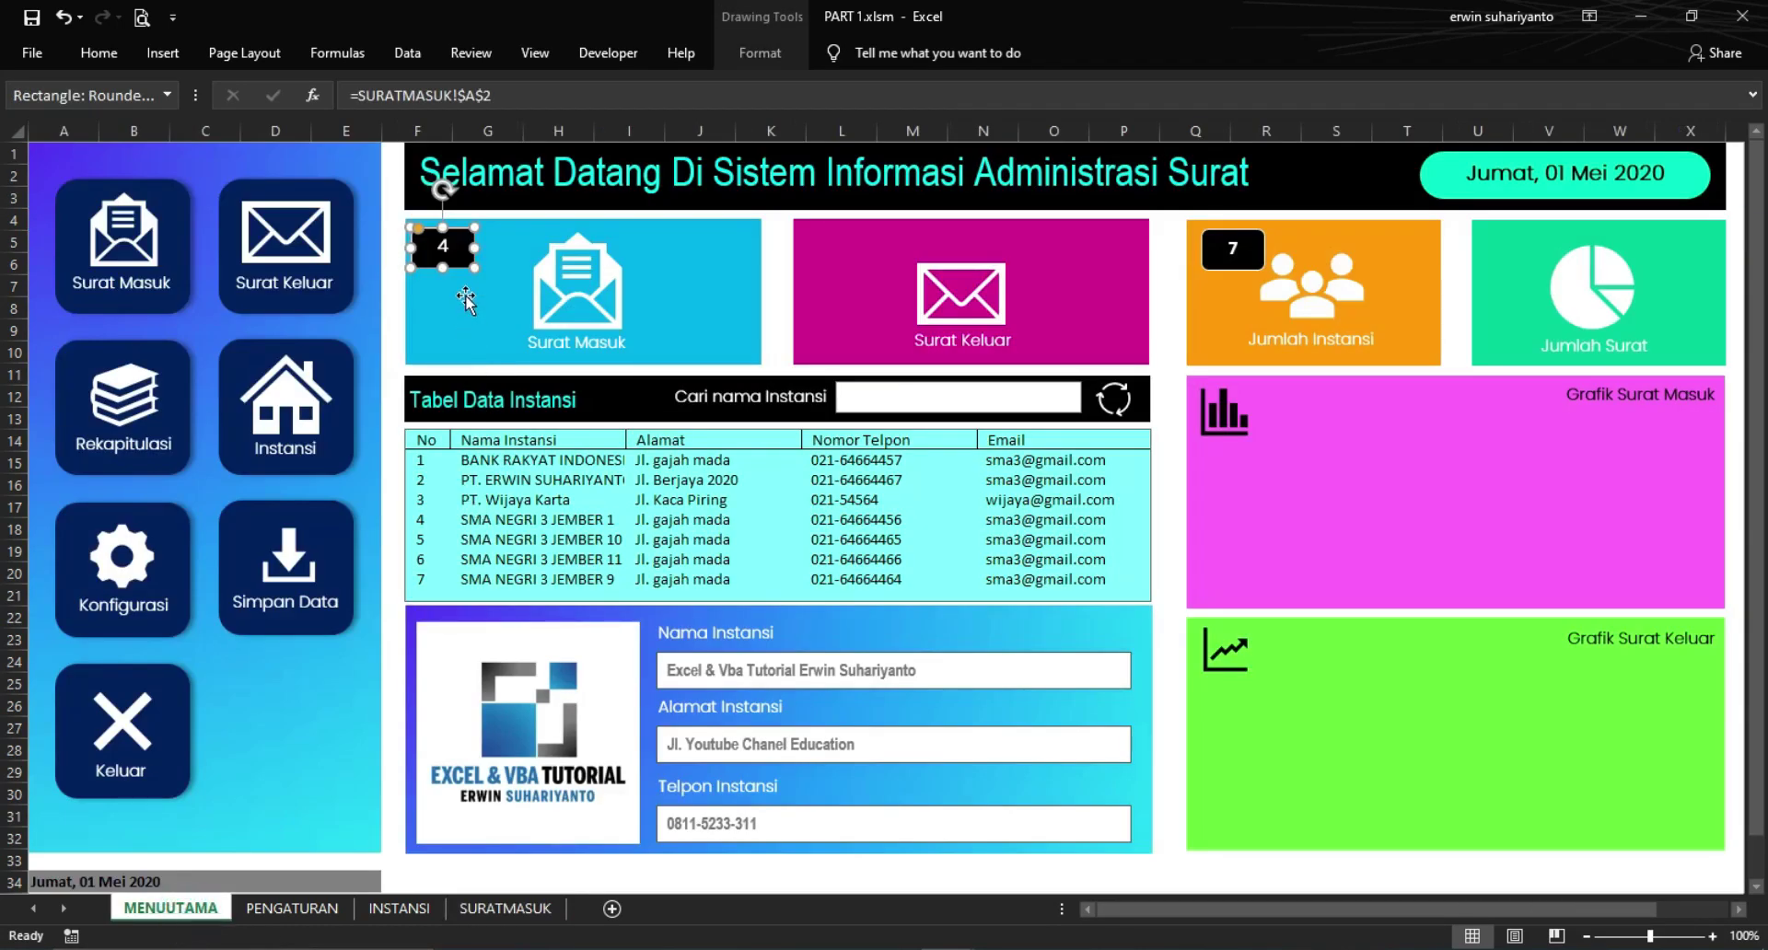
pyautogui.click(772, 242)
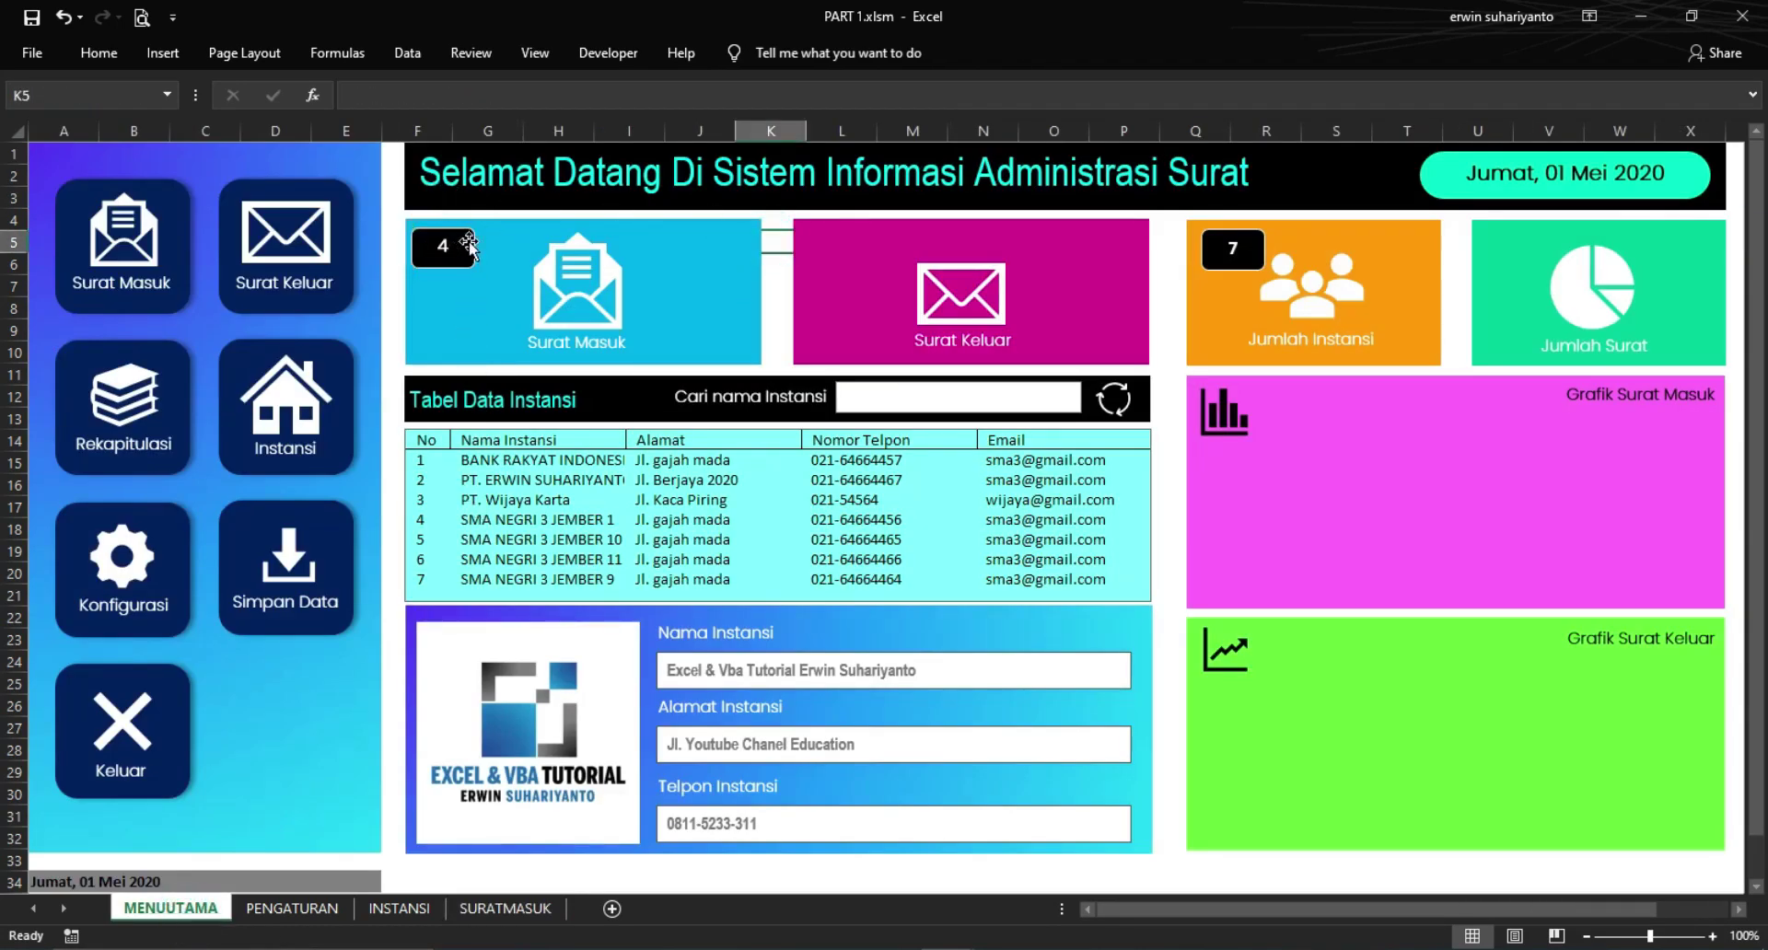